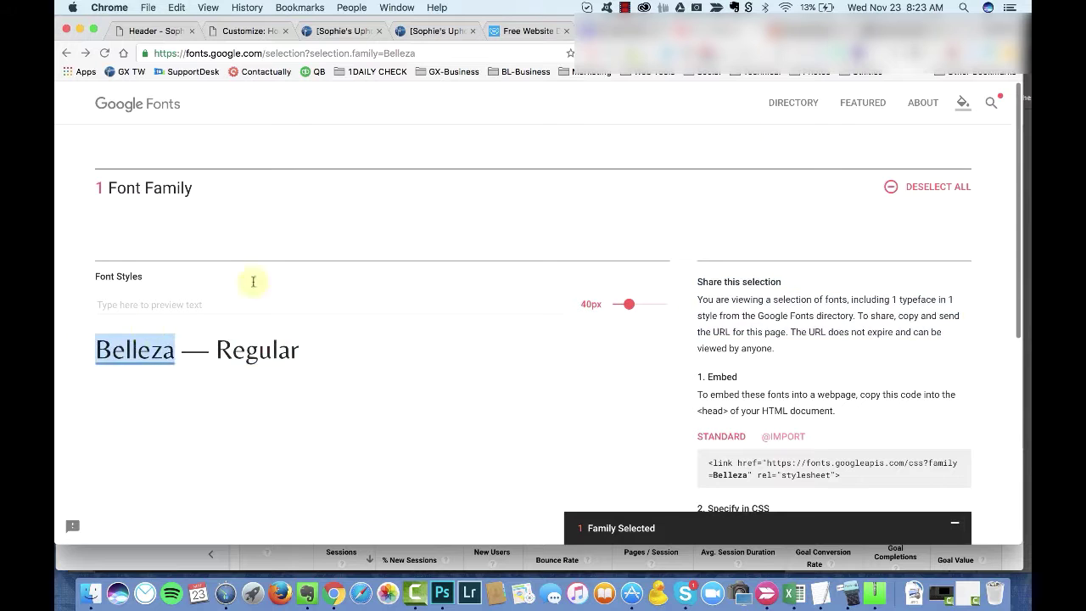
Step: Open the Belleza specimen, review its Popular Pairings, then go back to the Customizer text settings
{"action": "left_click", "coordinate": [991, 103]}
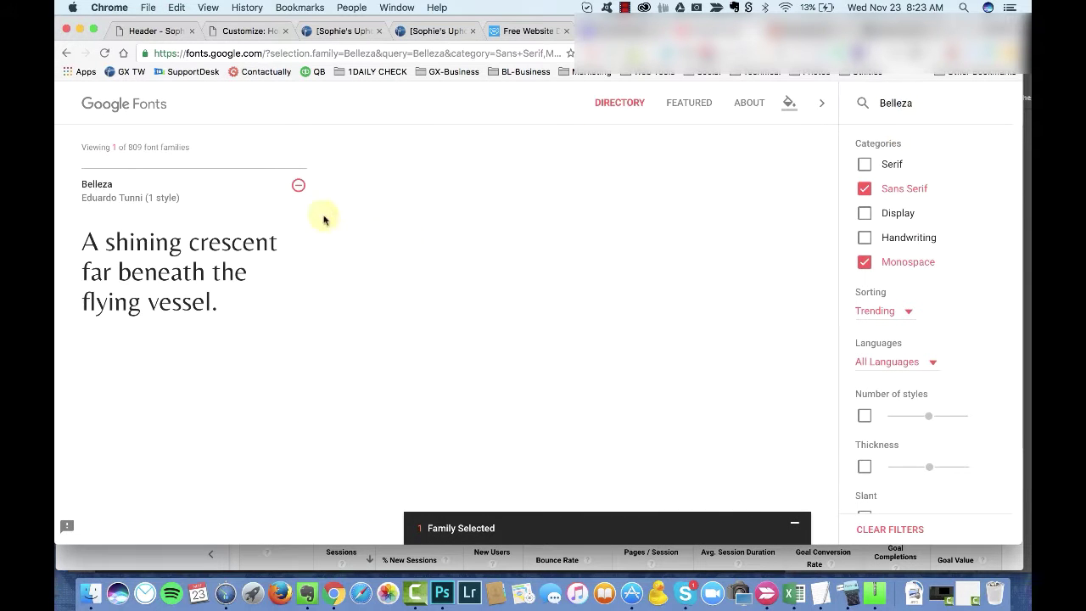
{"action": "left_click", "coordinate": [503, 416]}
{"action": "scroll", "coordinate": [133, 366], "scroll_direction": "down", "scroll_amount": 5}
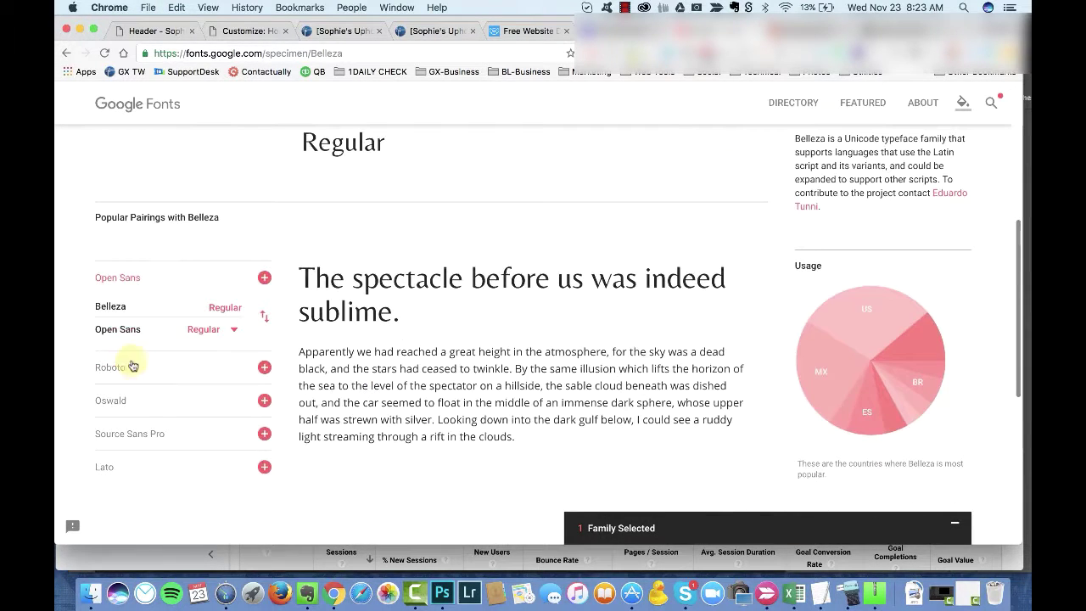
{"action": "left_click", "coordinate": [254, 32]}
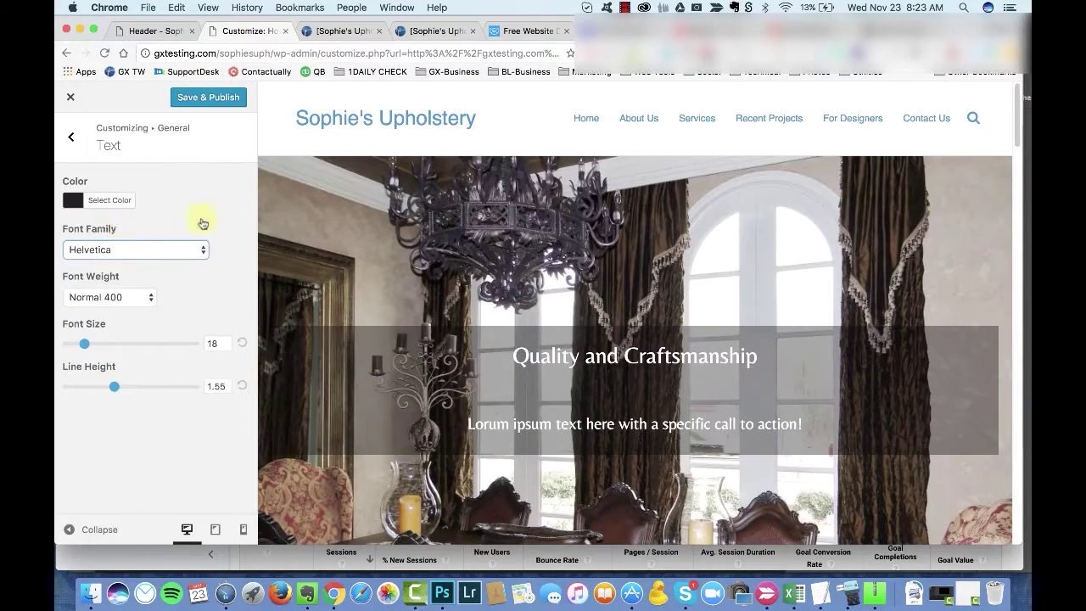
Step: Set the body text font to Open Sans instead of Open Sans Condensed, and publish it
{"action": "left_click", "coordinate": [192, 248]}
{"action": "scroll", "coordinate": [140, 424], "scroll_direction": "down", "scroll_amount": 15}
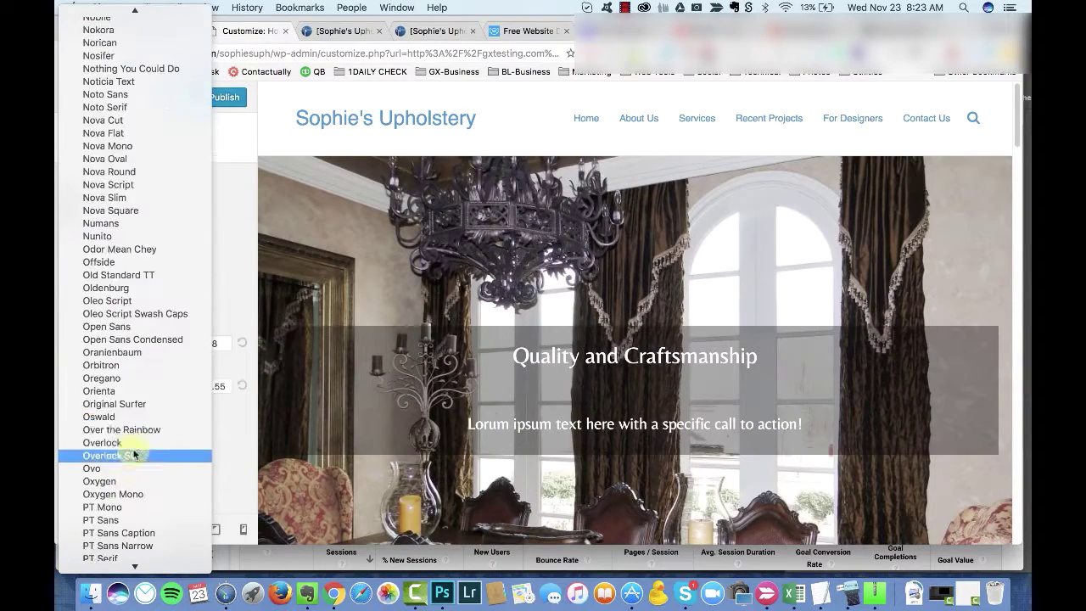
{"action": "left_click", "coordinate": [135, 339]}
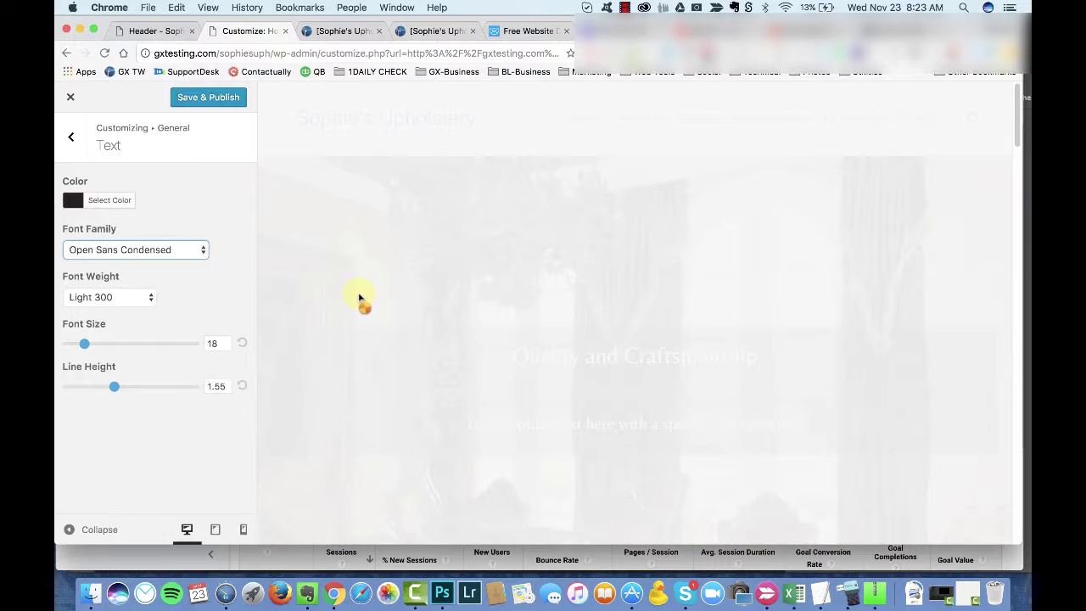
{"action": "scroll", "coordinate": [382, 339], "scroll_direction": "down", "scroll_amount": 5}
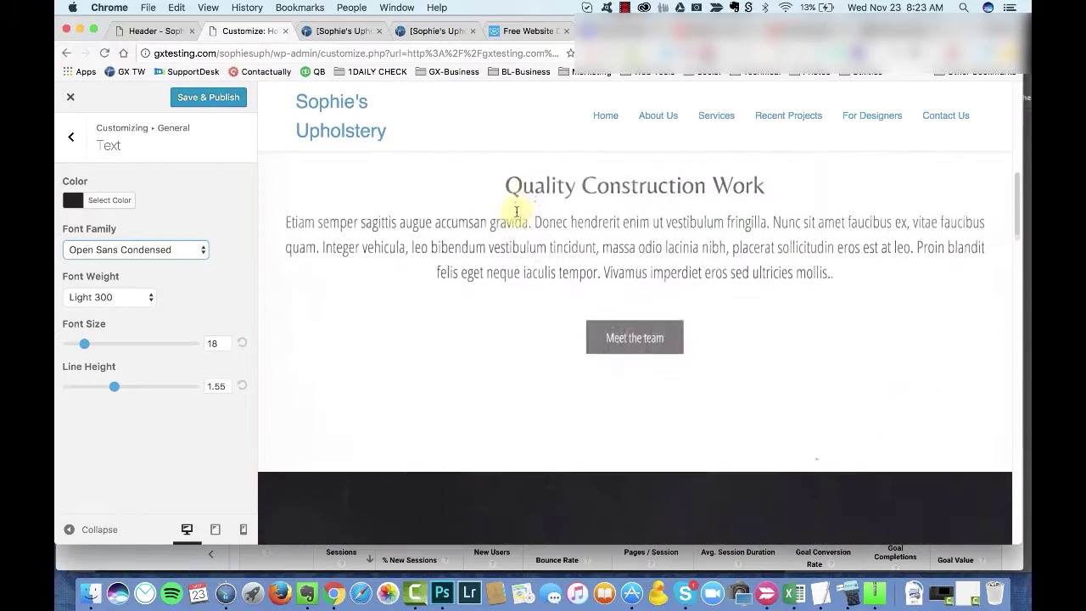
{"action": "left_click", "coordinate": [179, 247]}
{"action": "left_click", "coordinate": [174, 233]}
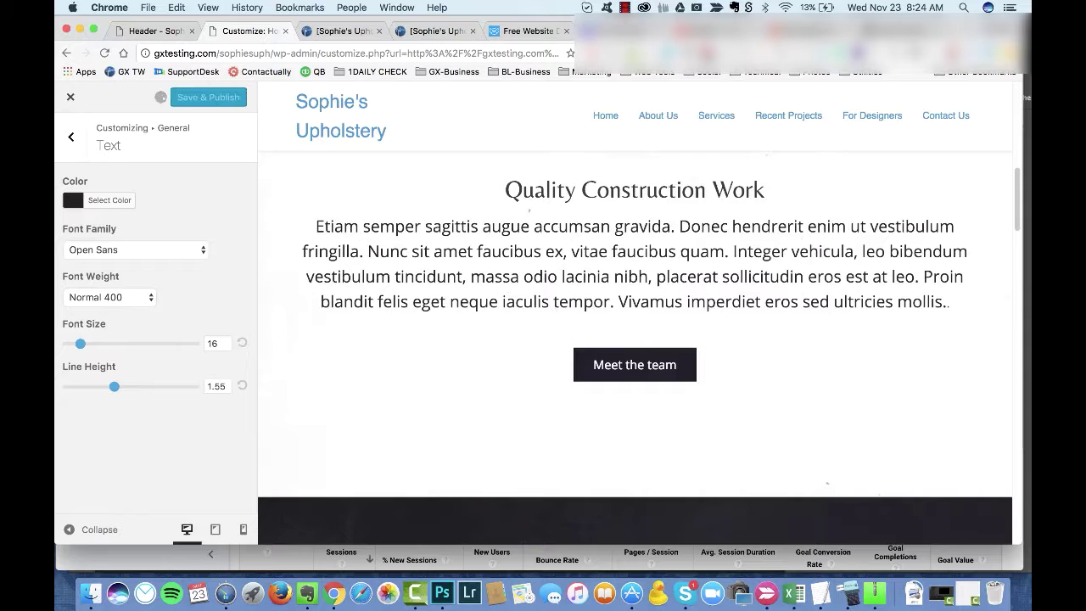
{"action": "left_click", "coordinate": [71, 137]}
Step: Pick a site background colour and look over the accent colour settings
{"action": "left_click", "coordinate": [80, 216]}
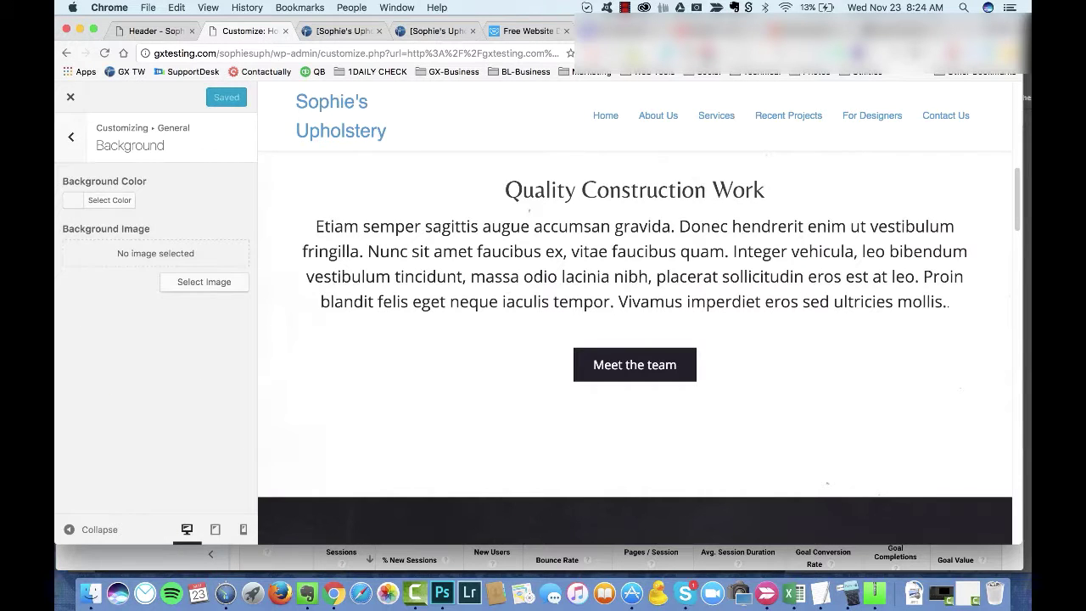
{"action": "left_click", "coordinate": [109, 201]}
{"action": "left_click", "coordinate": [73, 227]}
{"action": "left_click", "coordinate": [72, 136]}
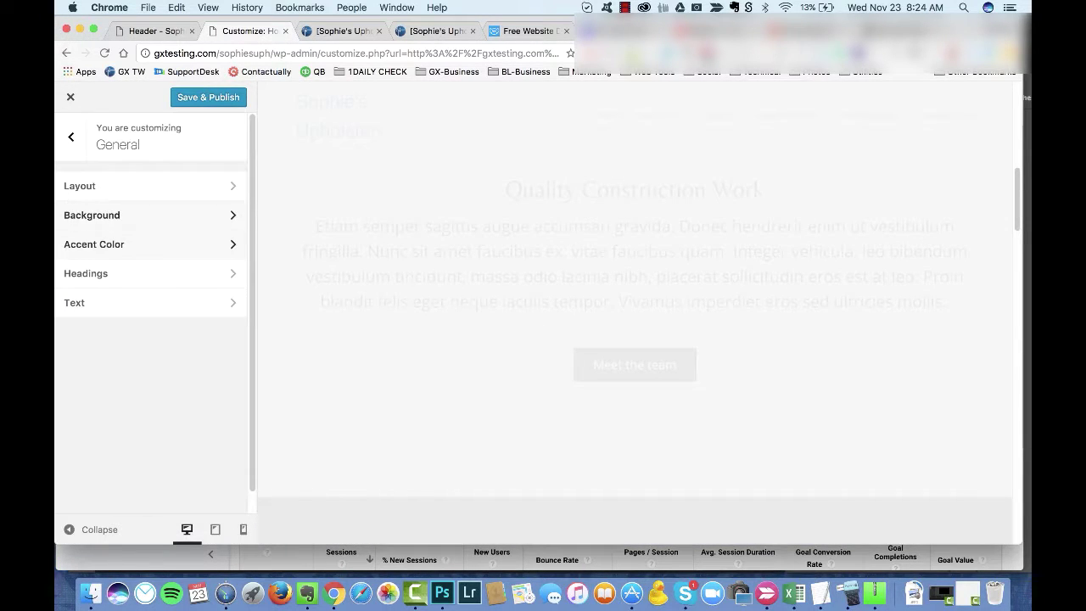
{"action": "left_click", "coordinate": [93, 244]}
{"action": "left_click", "coordinate": [71, 136]}
{"action": "left_click", "coordinate": [71, 137]}
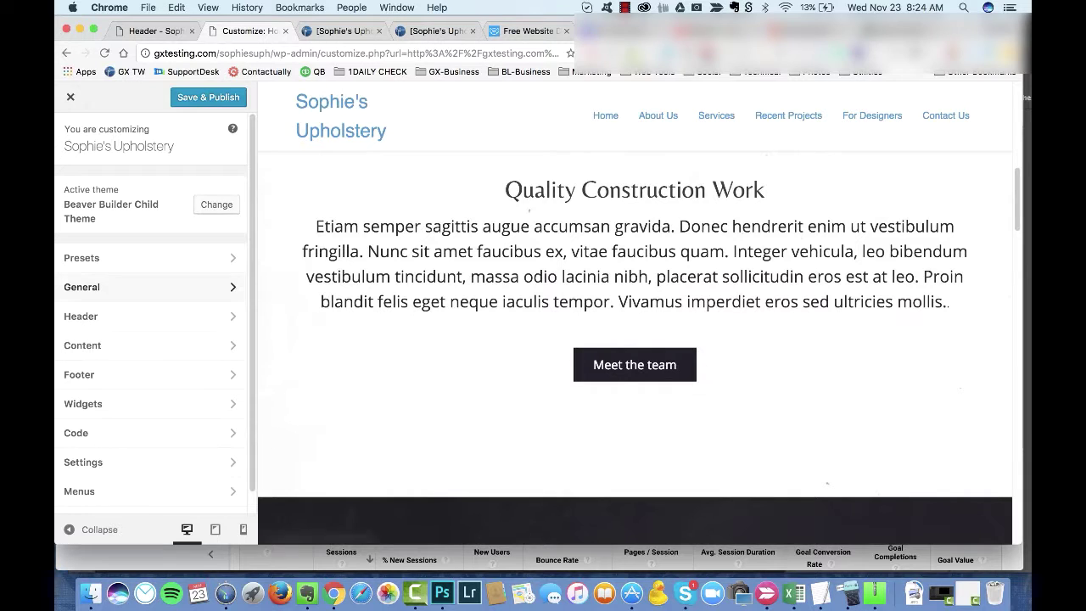
Step: Scroll the live homepage to check the new font, then switch to the header template editor
{"action": "scroll", "coordinate": [150, 339], "scroll_direction": "down", "scroll_amount": 1}
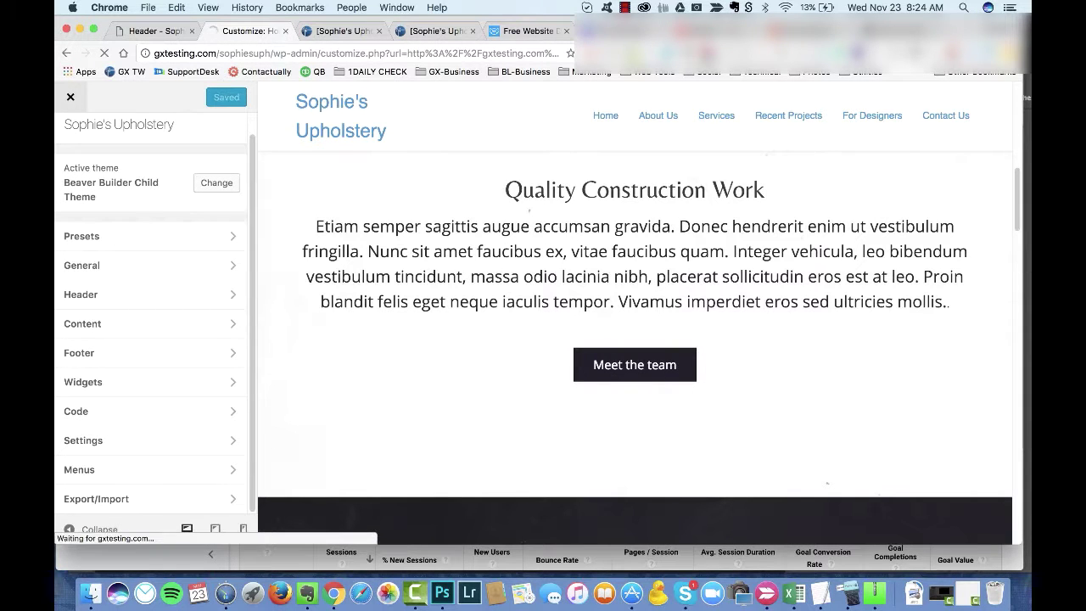
{"action": "scroll", "coordinate": [533, 314], "scroll_direction": "down", "scroll_amount": 10}
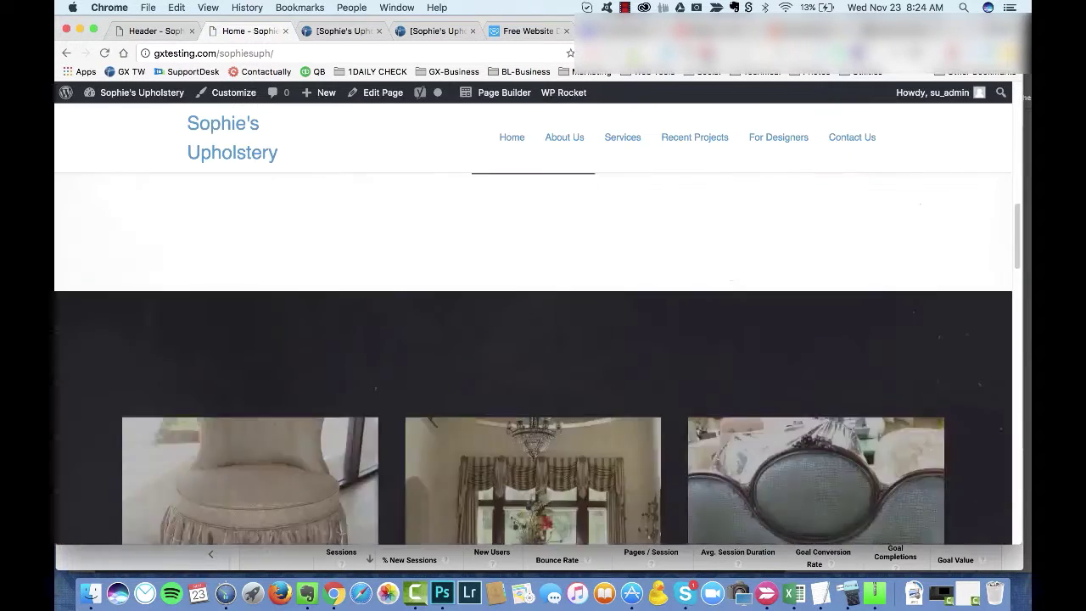
{"action": "scroll", "coordinate": [533, 314], "scroll_direction": "down", "scroll_amount": 15}
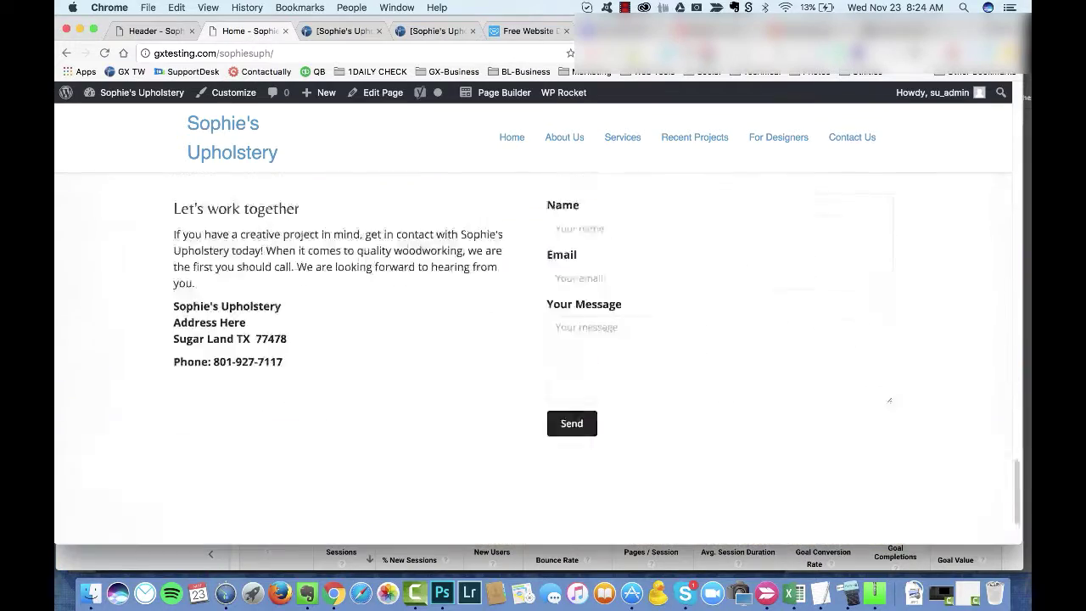
{"action": "scroll", "coordinate": [533, 314], "scroll_direction": "up", "scroll_amount": 20}
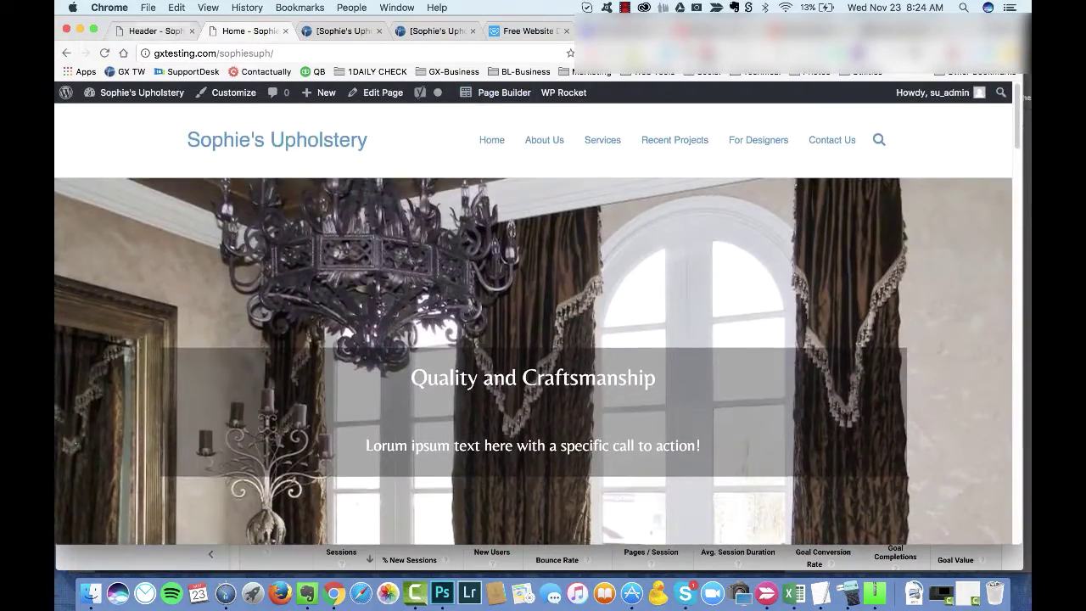
{"action": "key", "text": "ctrl+shift+Tab"}
Step: Replace the header photo with logo-sophies.png, alt text 'Sophie's Upholstery & Dra…', and save
{"action": "left_click", "coordinate": [538, 246]}
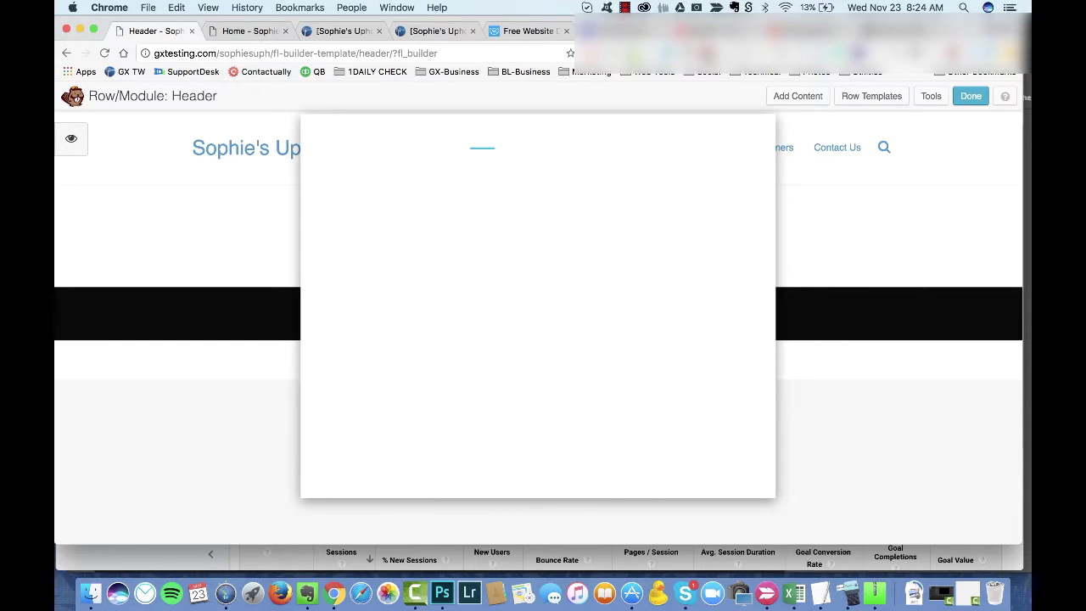
{"action": "left_click", "coordinate": [594, 249]}
{"action": "left_click", "coordinate": [562, 270]}
{"action": "left_click", "coordinate": [563, 269]}
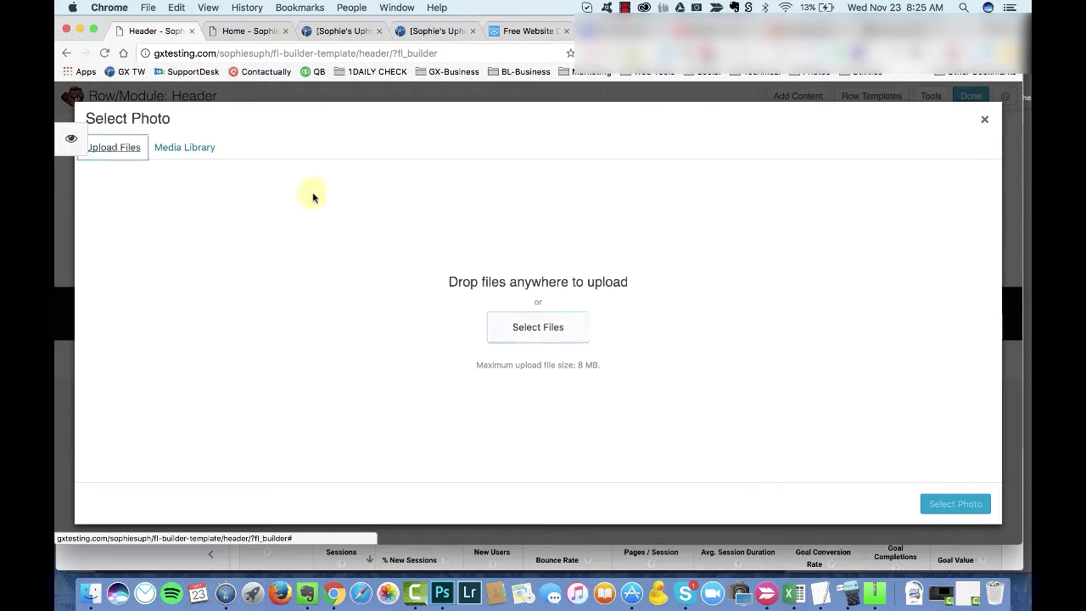
{"action": "left_click", "coordinate": [535, 154]}
{"action": "left_click", "coordinate": [749, 325]}
{"action": "scroll", "coordinate": [984, 399], "scroll_direction": "down", "scroll_amount": 2}
{"action": "left_click", "coordinate": [975, 404]}
{"action": "type", "text": "Sophie's Upholstery & Dra"}
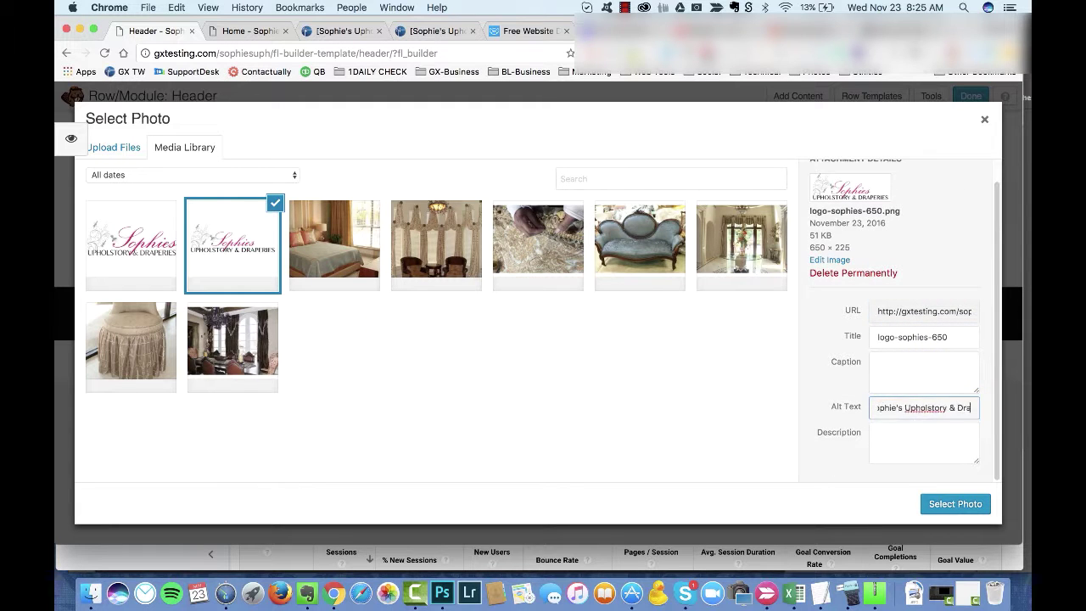
{"action": "left_click", "coordinate": [923, 433]}
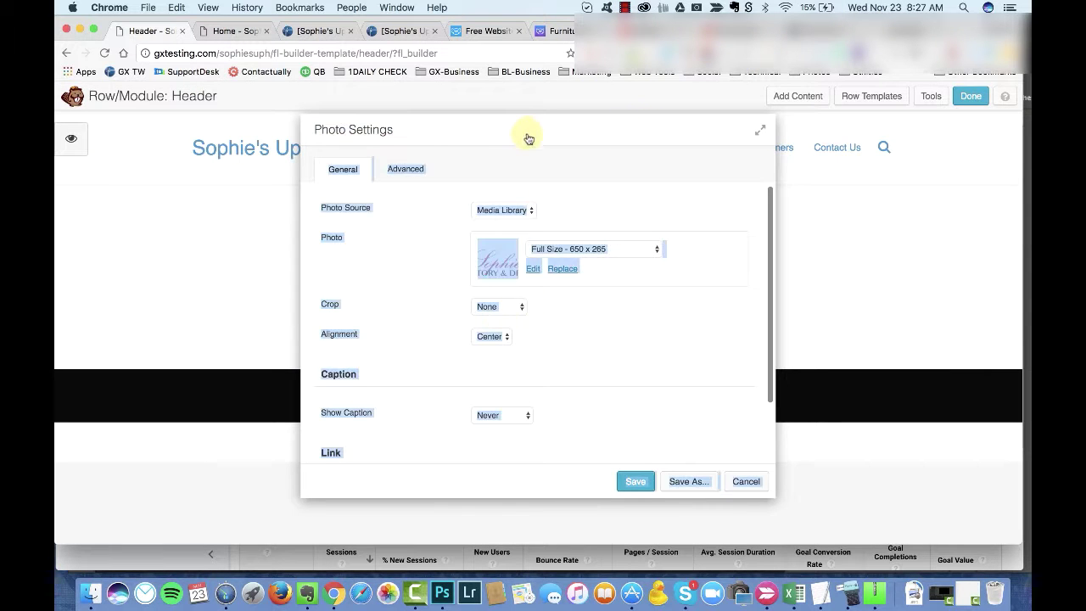
{"action": "left_click", "coordinate": [636, 481]}
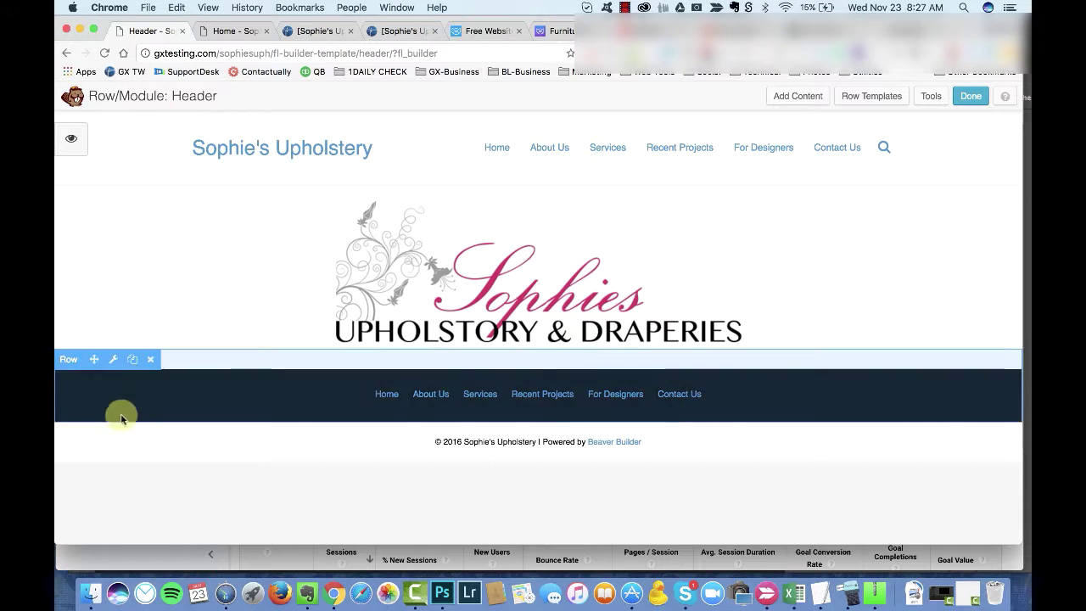
Step: Link the logo photo to the site's home URL and save
{"action": "mouse_move", "coordinate": [112, 367]}
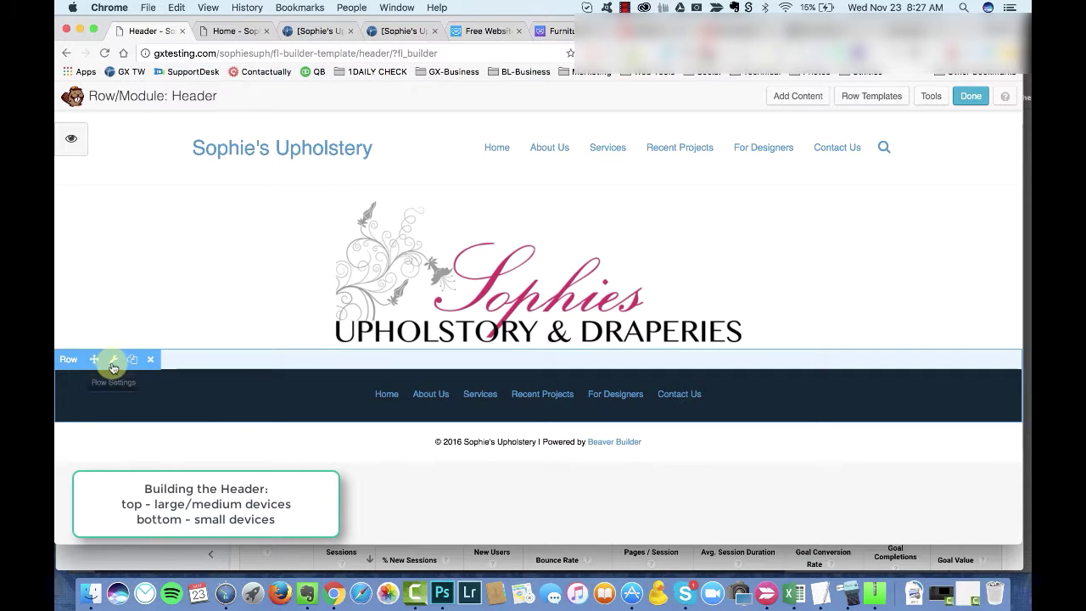
{"action": "left_click", "coordinate": [425, 326]}
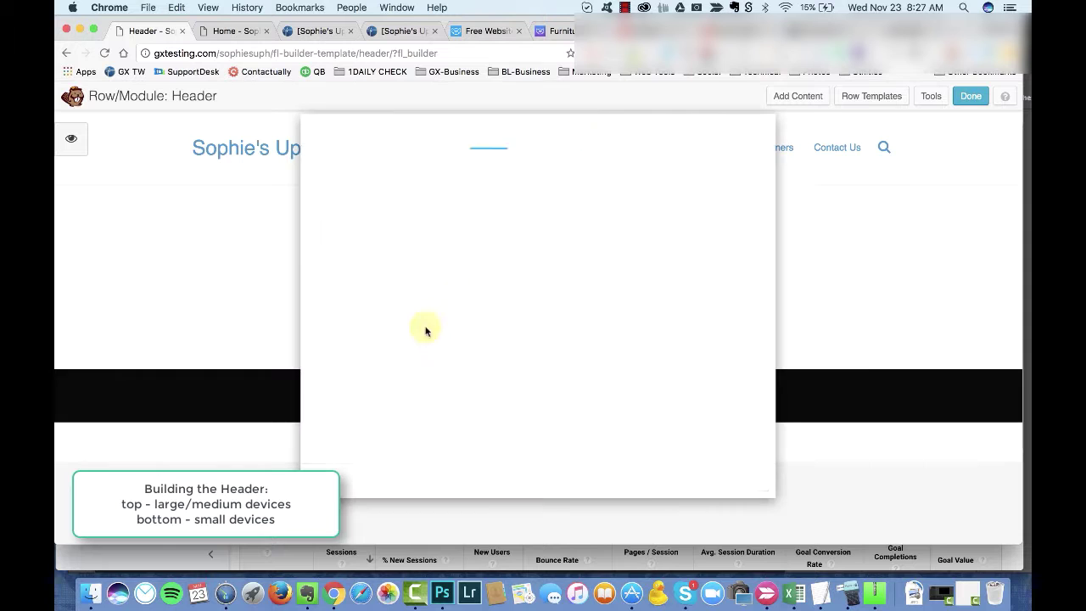
{"action": "scroll", "coordinate": [534, 310], "scroll_direction": "down", "scroll_amount": 3}
{"action": "left_click", "coordinate": [492, 424]}
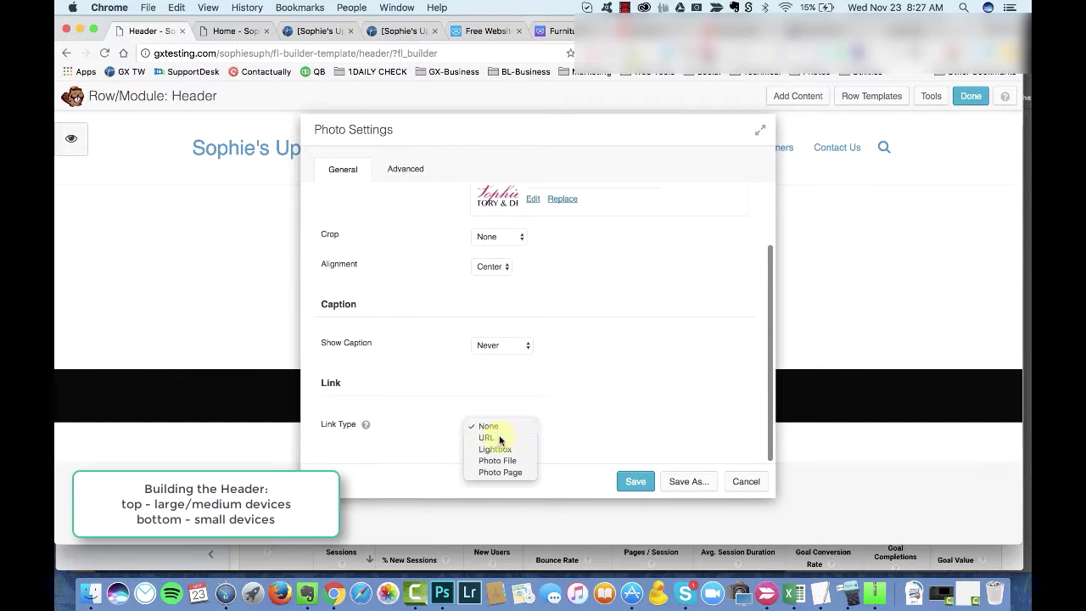
{"action": "left_click", "coordinate": [492, 435]}
{"action": "scroll", "coordinate": [524, 431], "scroll_direction": "down", "scroll_amount": 2}
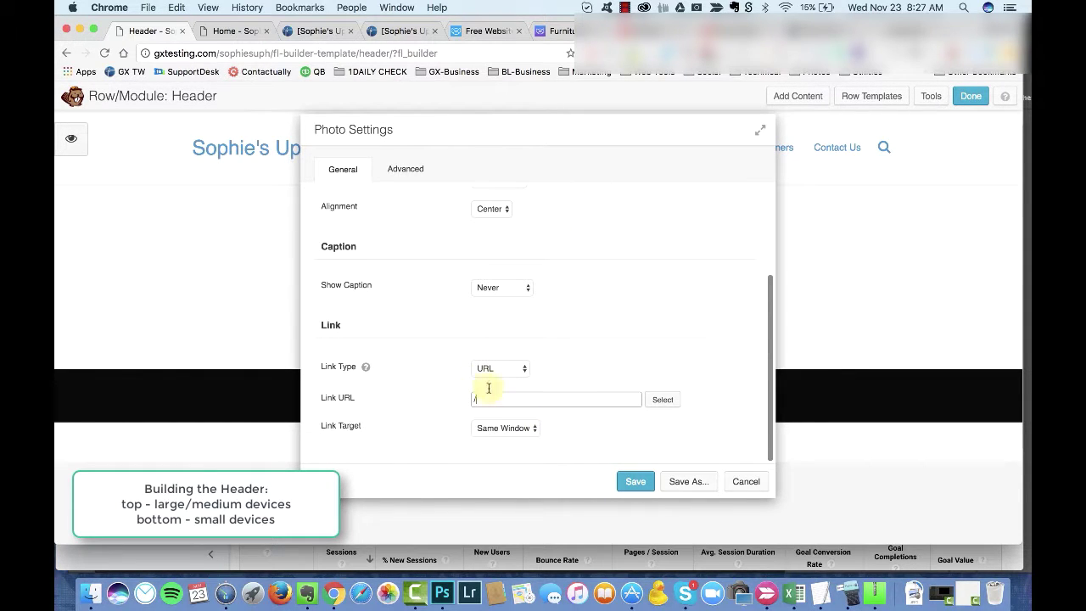
{"action": "left_click", "coordinate": [271, 53]}
{"action": "left_click", "coordinate": [486, 399]}
{"action": "type", "text": "http://gxtesting.com/sophiesuph"}
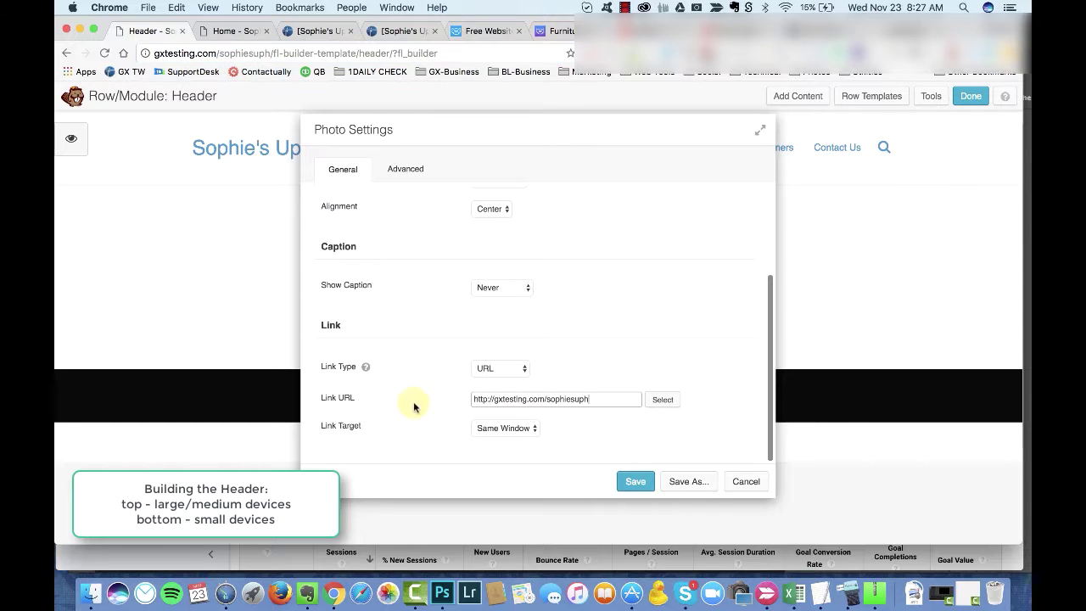
{"action": "left_click", "coordinate": [636, 481]}
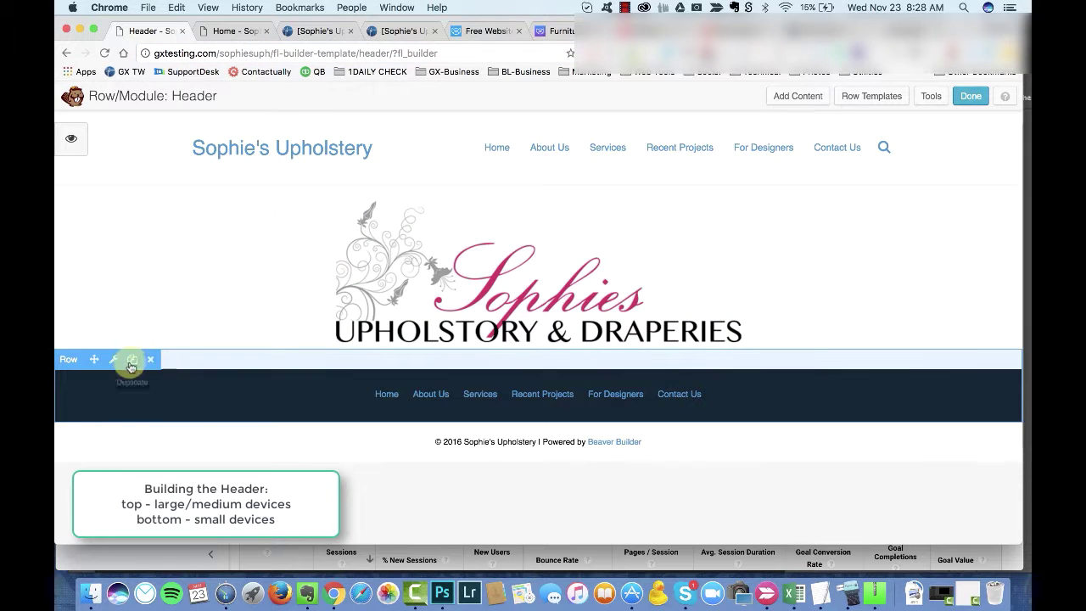
Step: Set the logo photo's top margin to 0 and save
{"action": "left_click", "coordinate": [263, 297]}
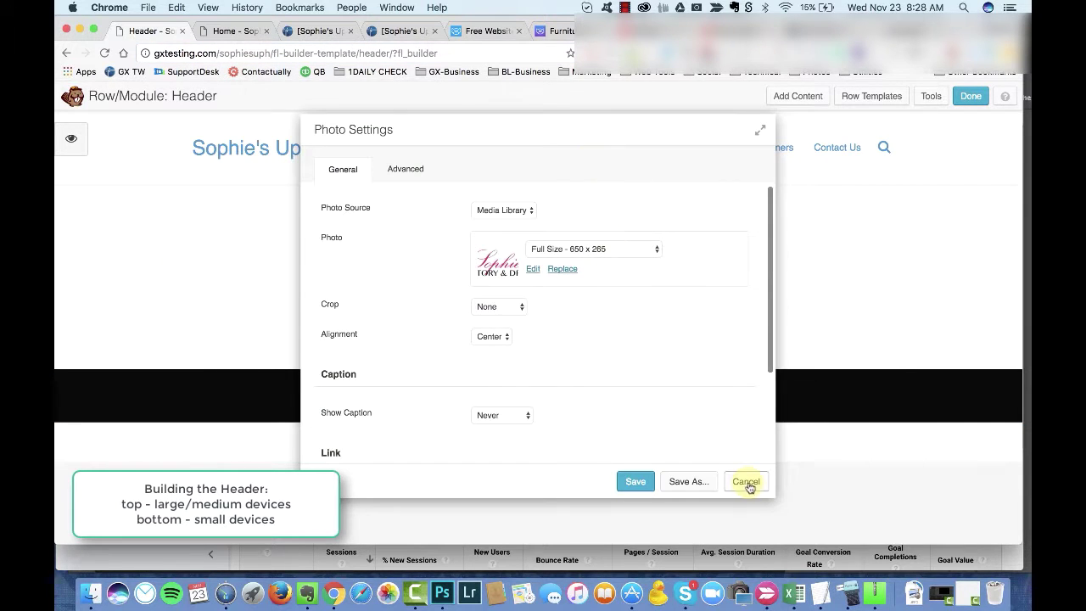
{"action": "left_click", "coordinate": [746, 481]}
{"action": "left_click", "coordinate": [443, 330]}
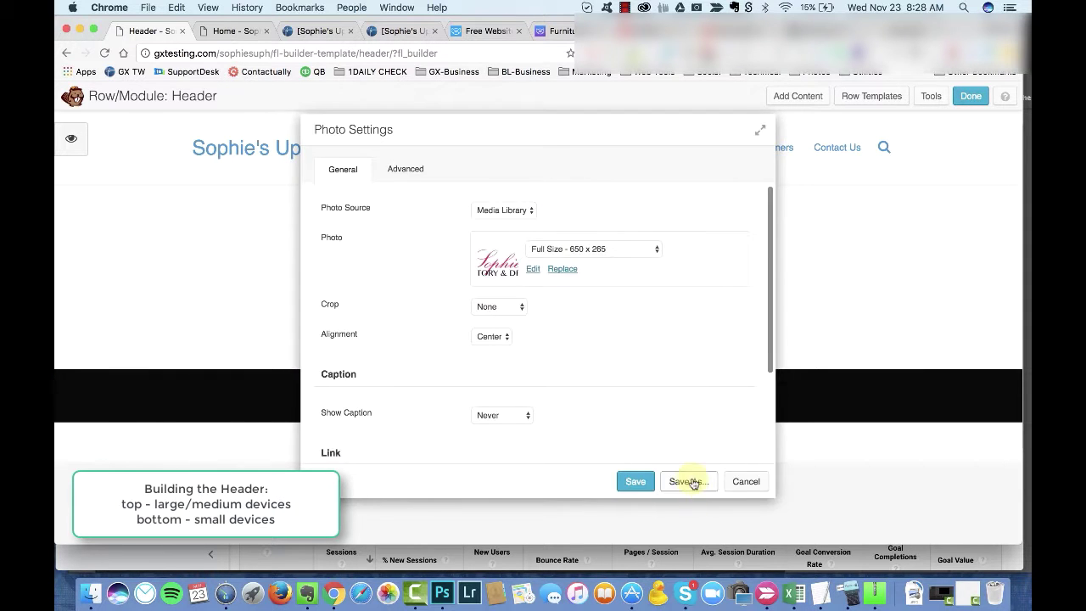
{"action": "left_click", "coordinate": [746, 481]}
{"action": "left_click", "coordinate": [198, 206]}
{"action": "left_click", "coordinate": [404, 169]}
{"action": "left_click", "coordinate": [482, 248]}
{"action": "type", "text": "0"}
{"action": "scroll", "coordinate": [535, 356], "scroll_direction": "down", "scroll_amount": 2}
{"action": "left_click", "coordinate": [635, 481]}
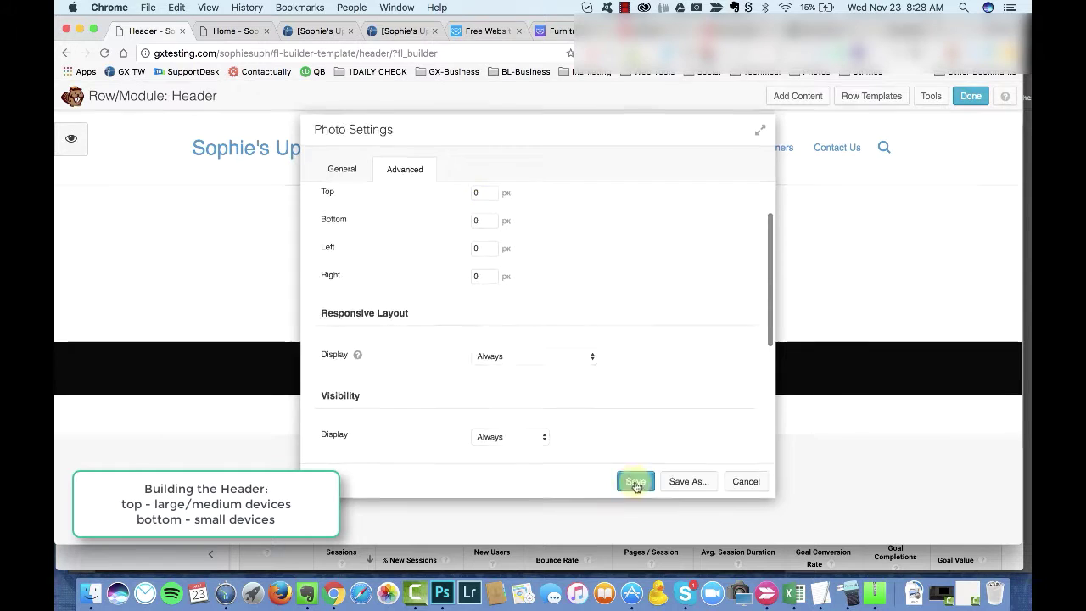
Step: Close the logo settings and open Row Settings for the black menu row
{"action": "left_click", "coordinate": [560, 196]}
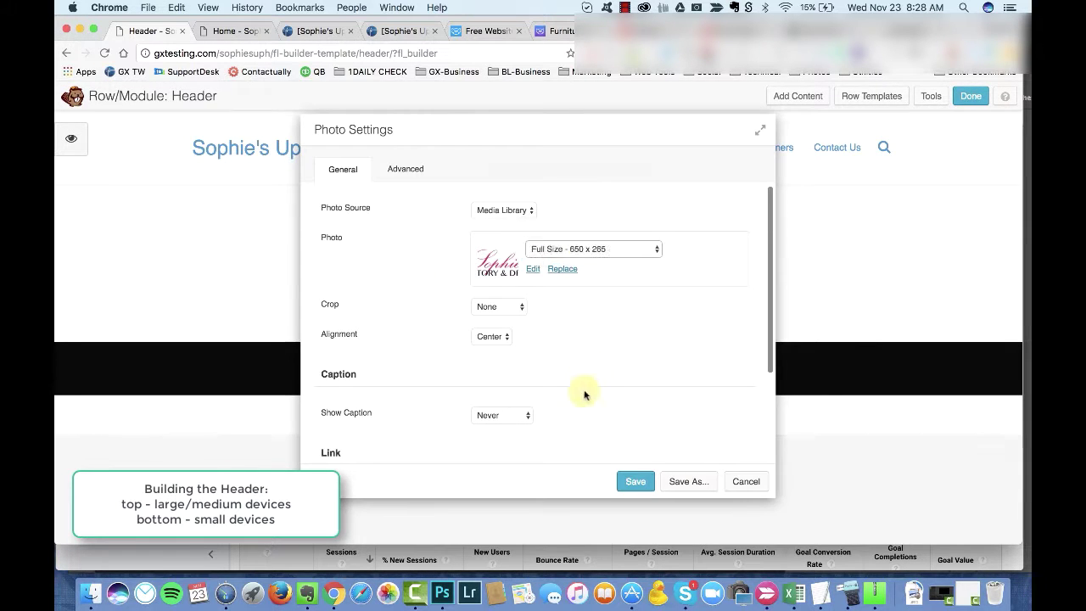
{"action": "key", "text": "Escape"}
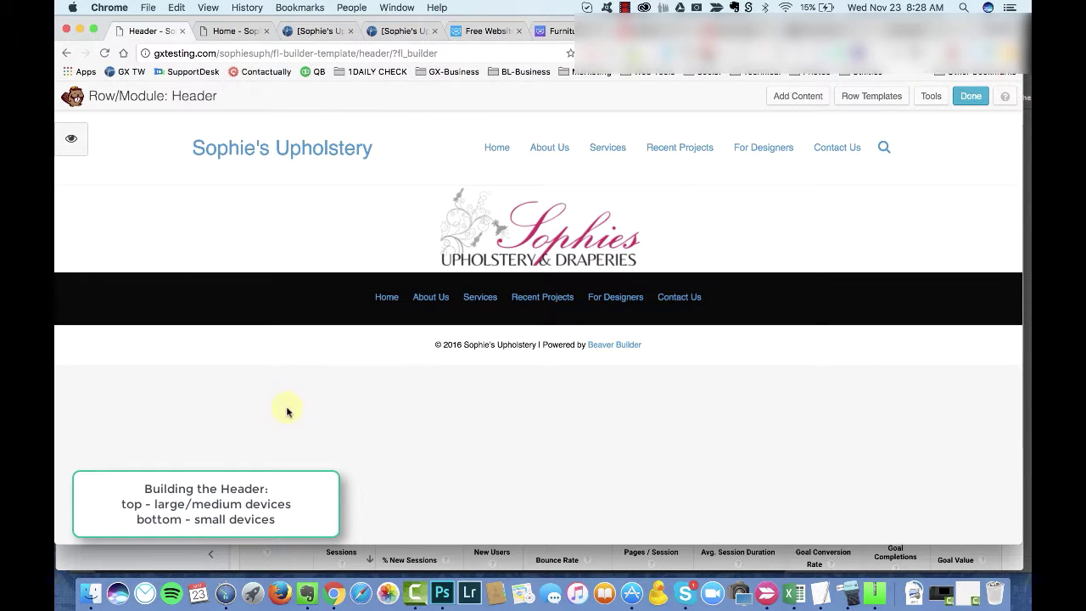
{"action": "left_click", "coordinate": [116, 259]}
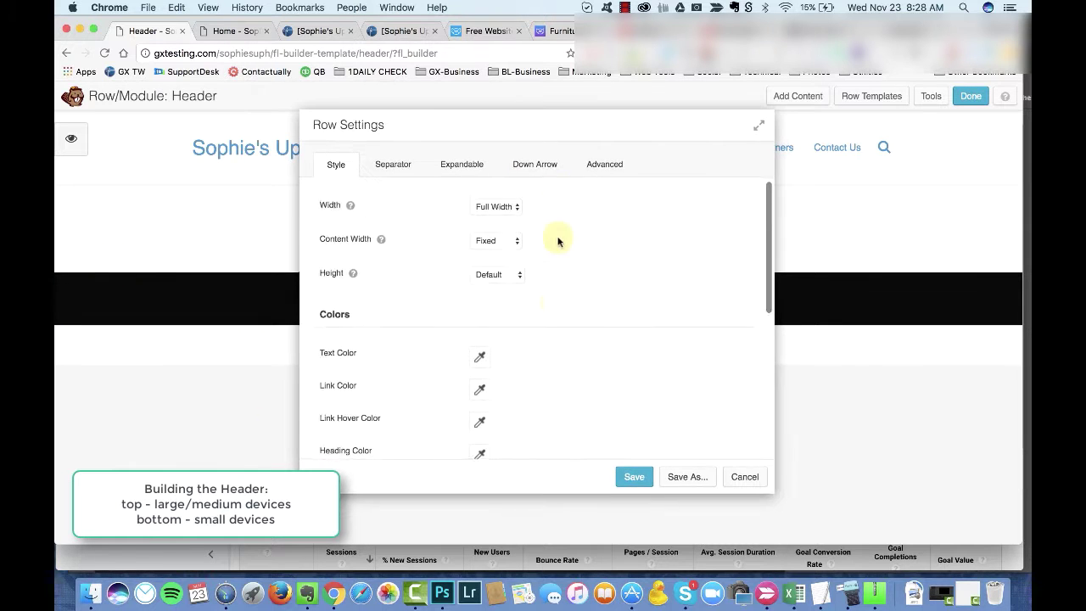
Step: Copy the logo's dark colour #231f20 from Photoshop and save it as a colour preset
{"action": "scroll", "coordinate": [526, 271], "scroll_direction": "down", "scroll_amount": 5}
{"action": "left_click", "coordinate": [480, 309]}
{"action": "left_click", "coordinate": [531, 509]}
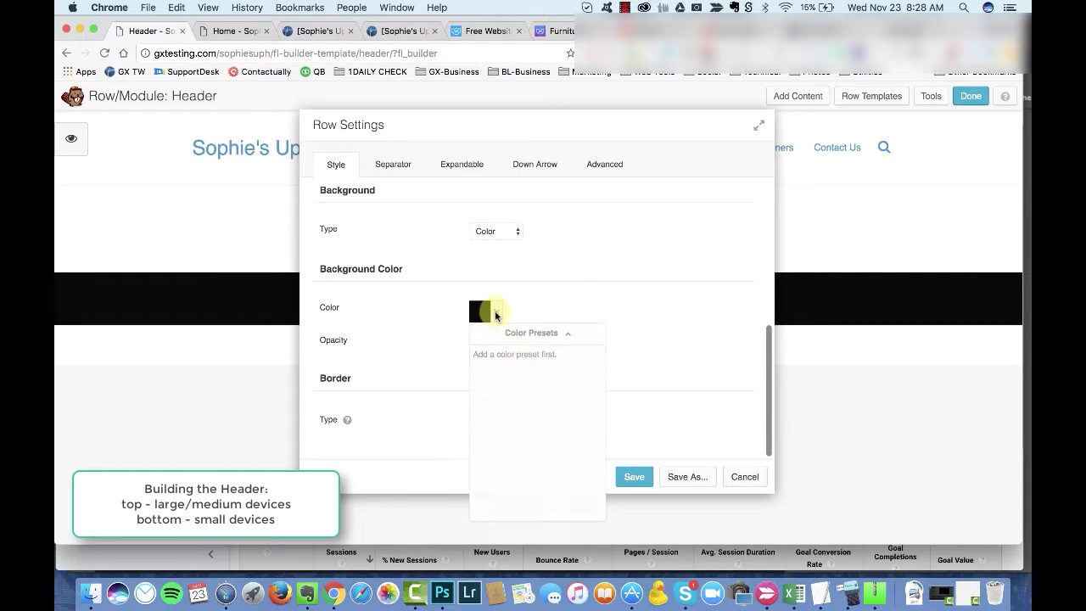
{"action": "key", "text": "super+Tab"}
{"action": "left_click", "coordinate": [543, 457]}
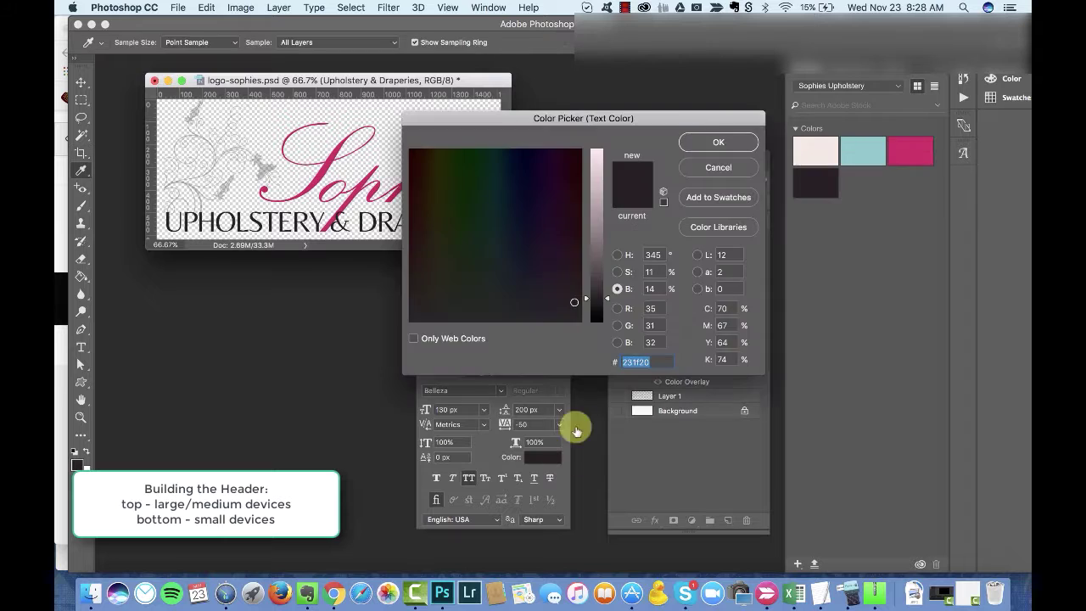
{"action": "key", "text": "super+Tab"}
{"action": "left_click", "coordinate": [480, 309]}
{"action": "type", "text": "231f20"}
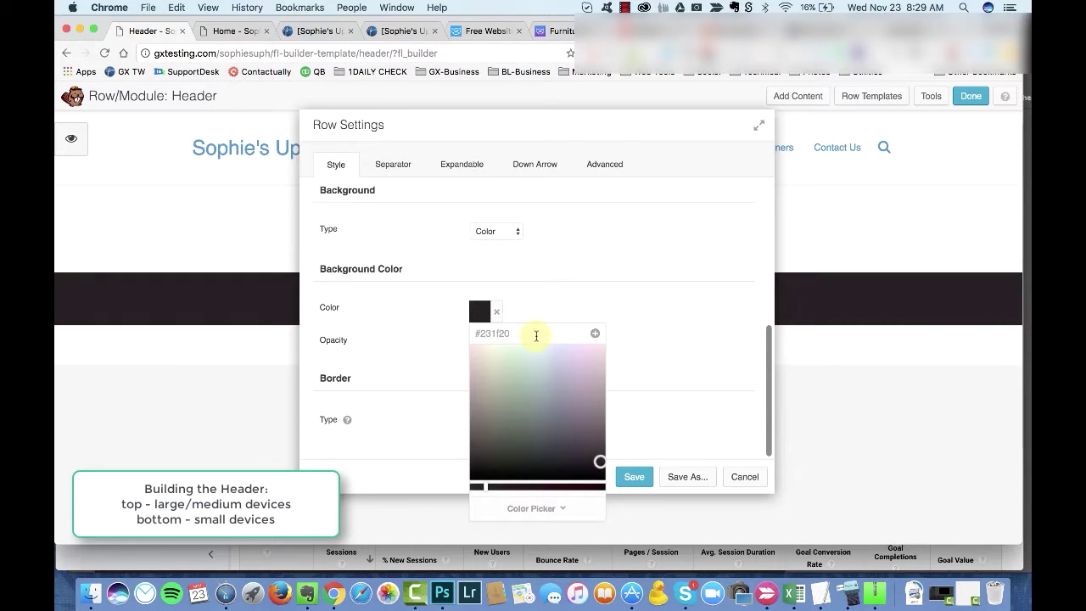
{"action": "left_click", "coordinate": [594, 333]}
Step: Copy the logo's pink #d1235d from Photoshop and save it as a colour preset
{"action": "key", "text": "super+Tab"}
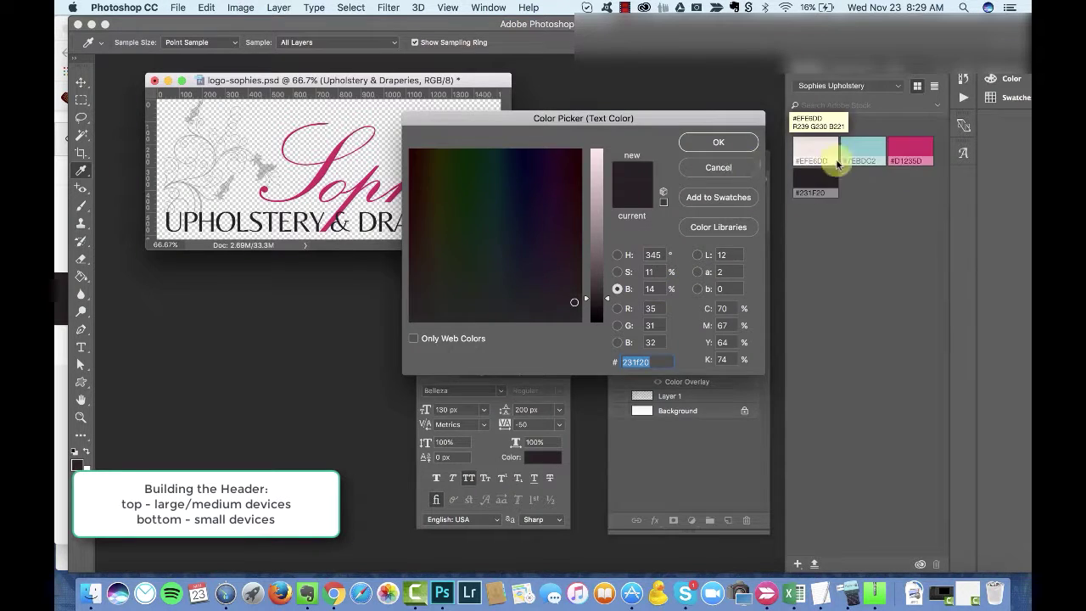
{"action": "left_click", "coordinate": [909, 151]}
{"action": "key", "text": "Return"}
{"action": "left_click", "coordinate": [543, 457]}
{"action": "key", "text": "super+Tab"}
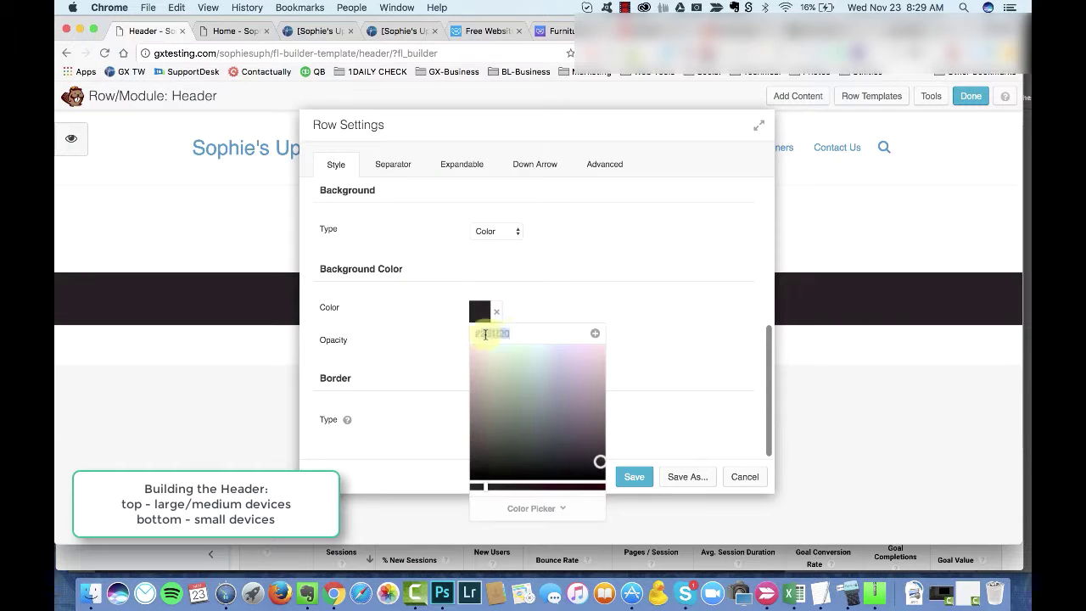
{"action": "type", "text": "d1235d"}
{"action": "left_click", "coordinate": [595, 333]}
Step: Set the menu row background to teal #7ebdc2 copied from Photoshop, and save
{"action": "key", "text": "super+Tab"}
{"action": "left_click", "coordinate": [700, 177]}
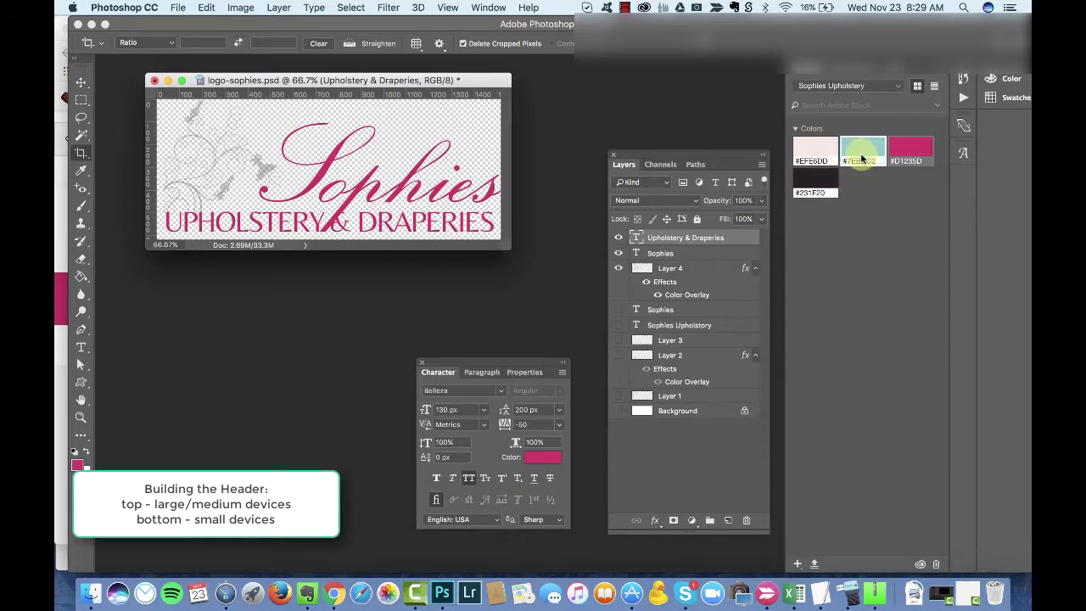
{"action": "left_click", "coordinate": [862, 151]}
{"action": "left_click", "coordinate": [543, 457]}
{"action": "key", "text": "super+c"}
{"action": "key", "text": "super+Tab"}
{"action": "key", "text": "super+v"}
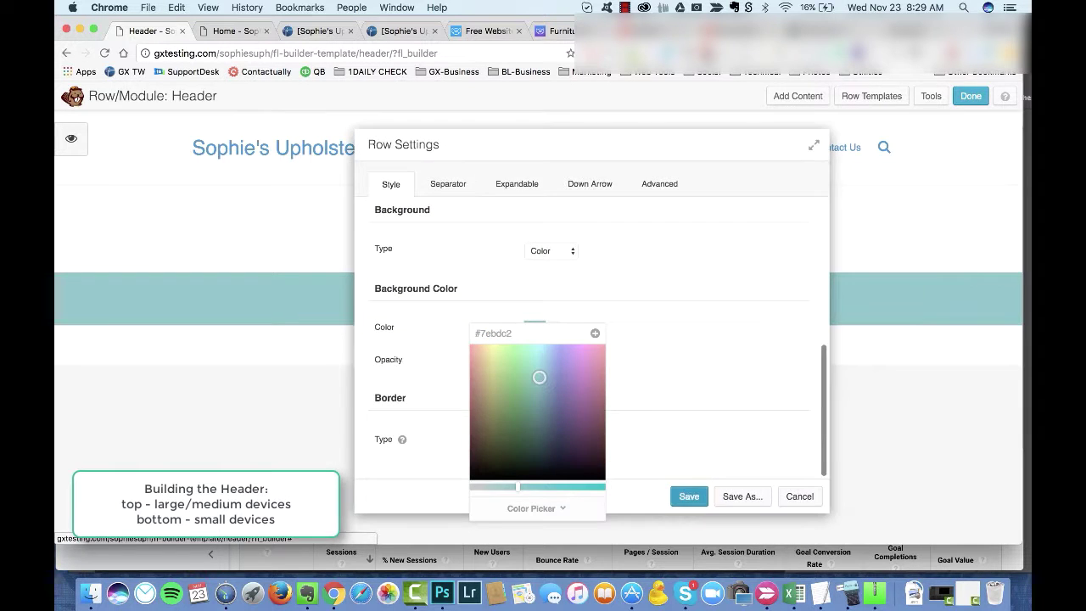
{"action": "left_click", "coordinate": [689, 495]}
Step: Set the menu module's link weight to Light and save
{"action": "left_click", "coordinate": [196, 285]}
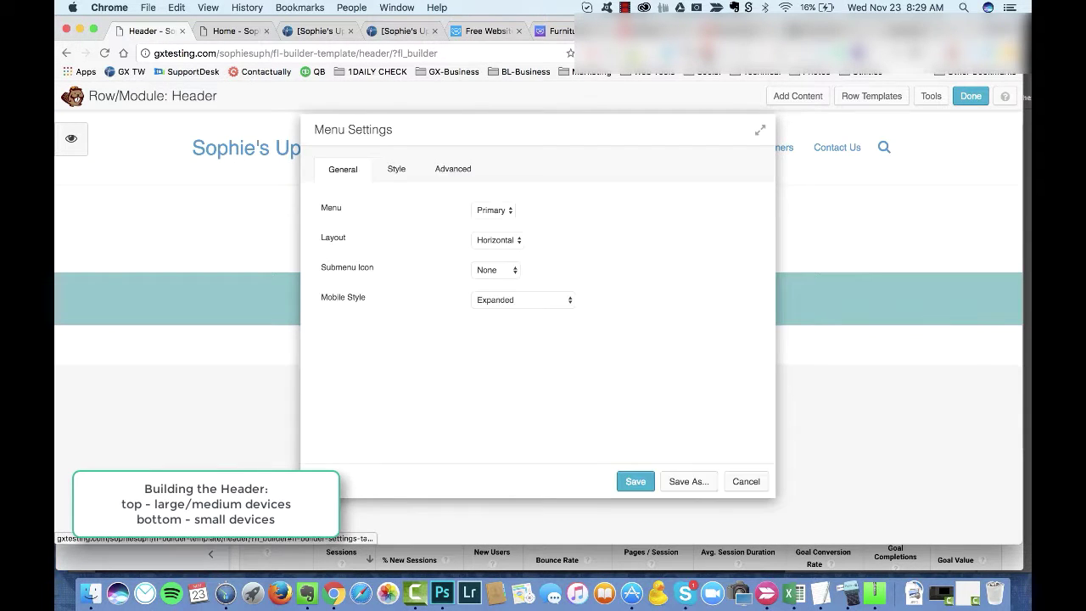
{"action": "scroll", "coordinate": [543, 320], "scroll_direction": "down", "scroll_amount": 4}
{"action": "left_click", "coordinate": [501, 295]}
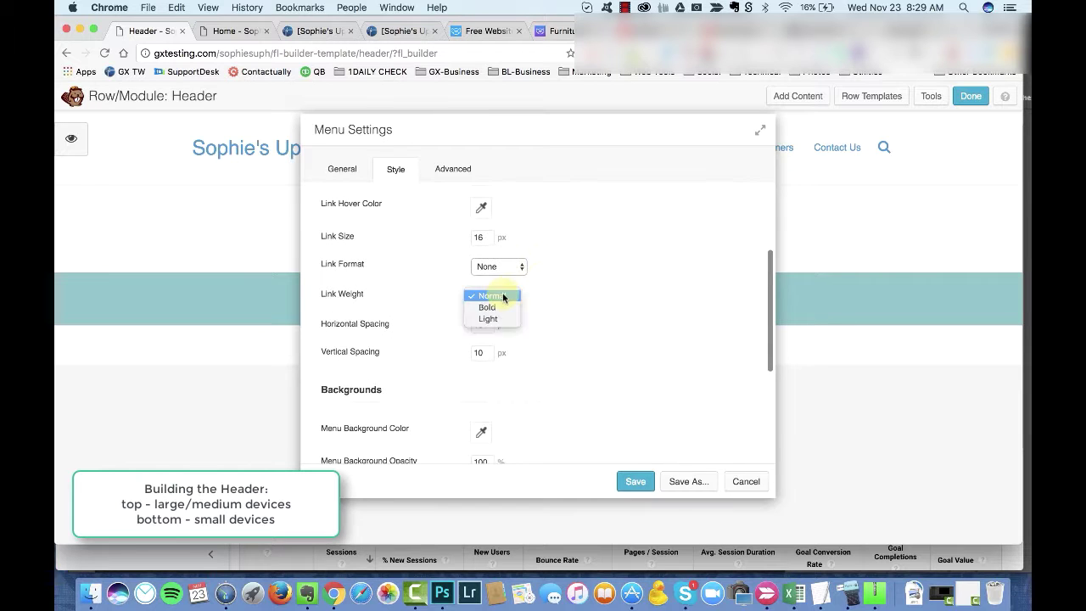
{"action": "left_click", "coordinate": [501, 318]}
{"action": "left_click_drag", "start_coordinate": [605, 134], "coordinate": [829, 136]}
{"action": "scroll", "coordinate": [720, 279], "scroll_direction": "up", "scroll_amount": 3}
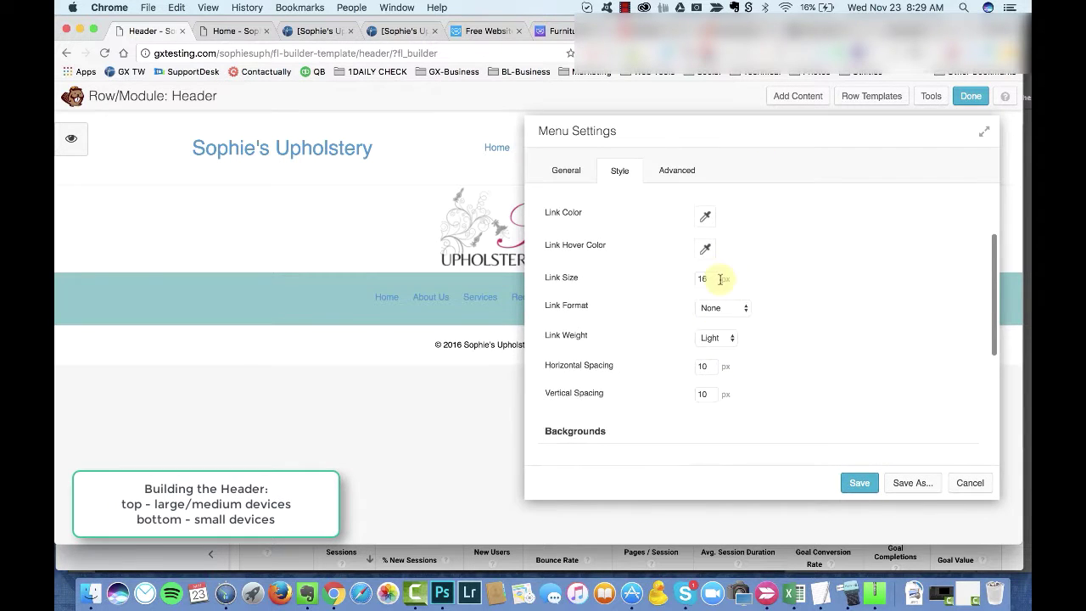
{"action": "scroll", "coordinate": [727, 218], "scroll_direction": "up", "scroll_amount": 1}
{"action": "scroll", "coordinate": [752, 340], "scroll_direction": "down", "scroll_amount": 6}
{"action": "left_click", "coordinate": [676, 170]}
{"action": "left_click_drag", "start_coordinate": [684, 145], "coordinate": [677, 142]}
{"action": "scroll", "coordinate": [715, 245], "scroll_direction": "up", "scroll_amount": 3}
{"action": "left_click", "coordinate": [702, 273]}
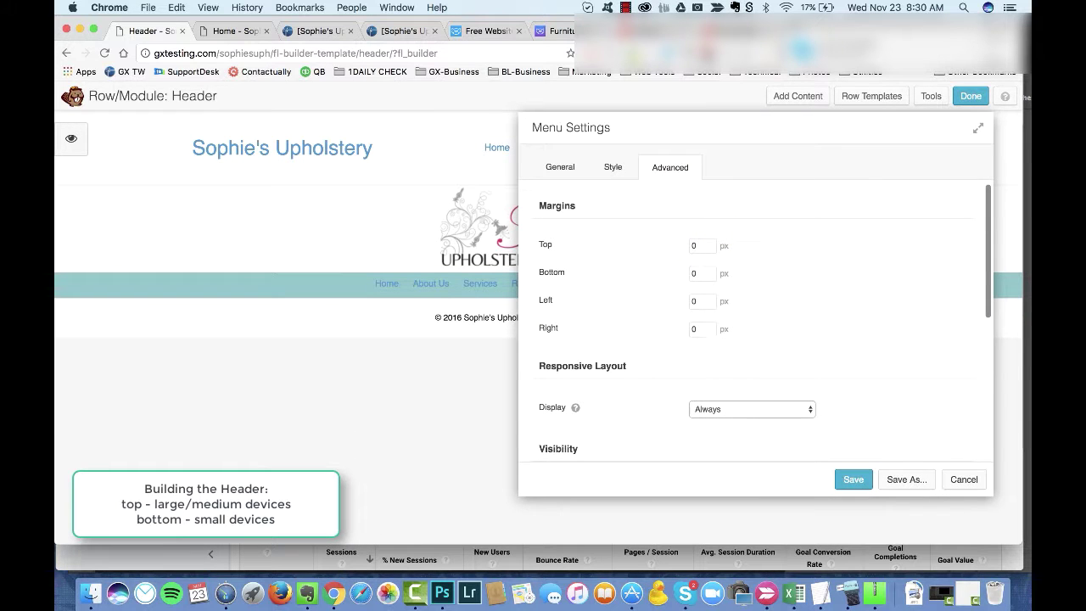
{"action": "scroll", "coordinate": [755, 340], "scroll_direction": "down", "scroll_amount": 5}
{"action": "left_click", "coordinate": [853, 479]}
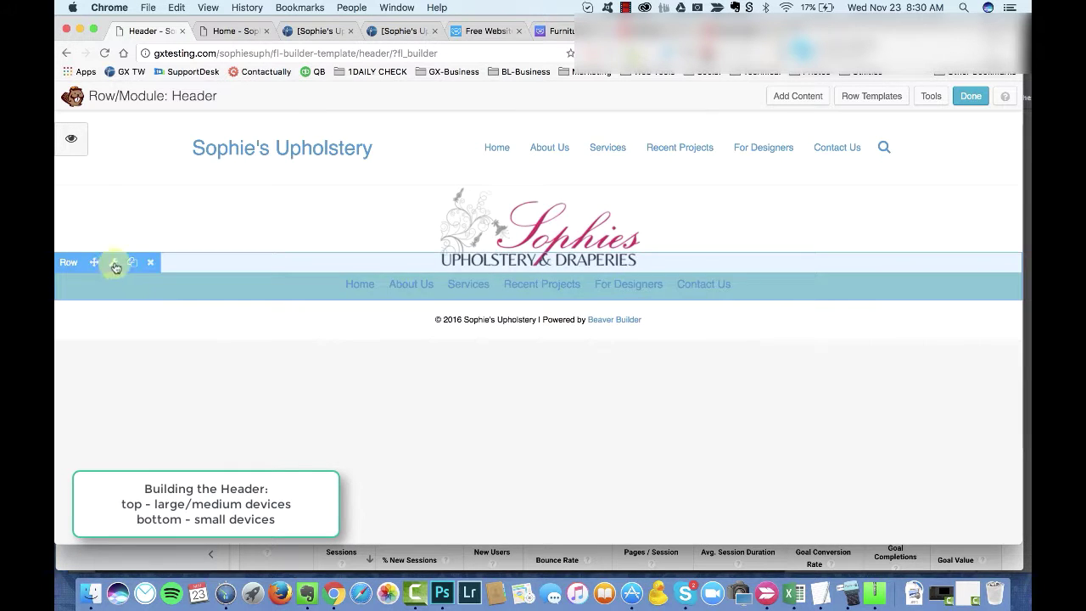
Step: Give the teal menu row 15 px top and bottom padding and save
{"action": "left_click", "coordinate": [116, 265]}
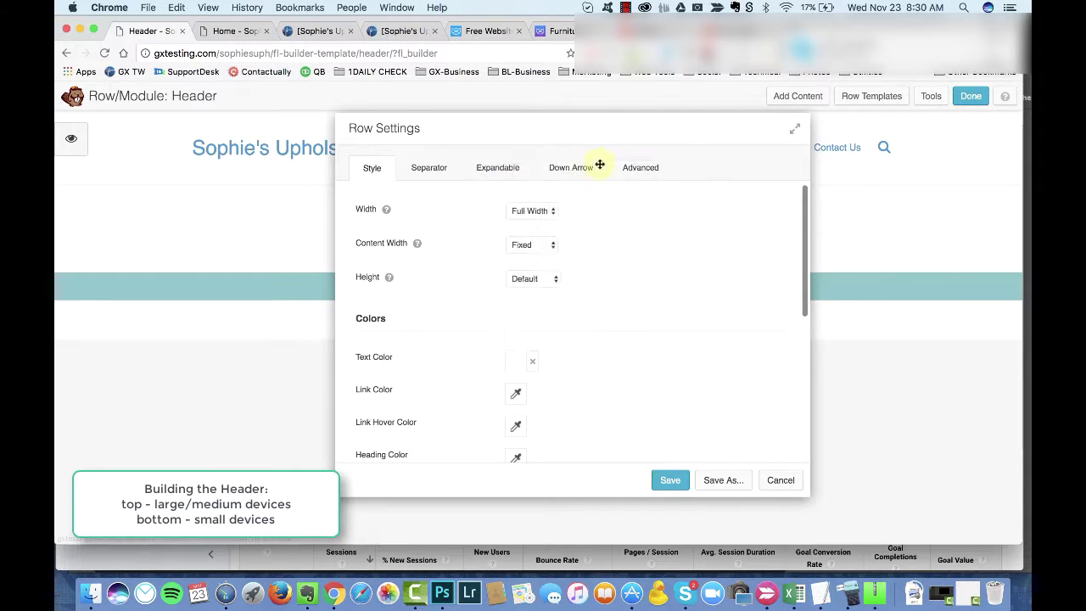
{"action": "left_click_drag", "start_coordinate": [600, 164], "coordinate": [864, 192]}
{"action": "scroll", "coordinate": [834, 342], "scroll_direction": "down", "scroll_amount": 5}
{"action": "scroll", "coordinate": [857, 254], "scroll_direction": "up", "scroll_amount": 3}
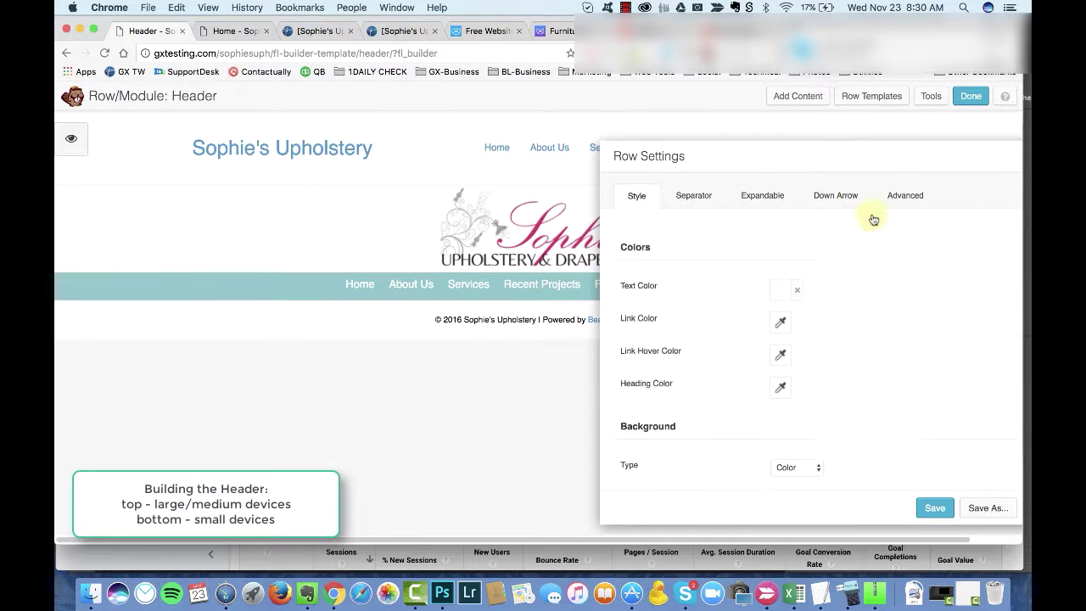
{"action": "left_click", "coordinate": [906, 195]}
{"action": "type", "text": "15"}
{"action": "key", "text": "Tab"}
{"action": "type", "text": "15"}
{"action": "key", "text": "Tab"}
{"action": "scroll", "coordinate": [589, 369], "scroll_direction": "down", "scroll_amount": 3}
{"action": "scroll", "coordinate": [682, 199], "scroll_direction": "up", "scroll_amount": 2}
{"action": "scroll", "coordinate": [682, 198], "scroll_direction": "up", "scroll_amount": 3}
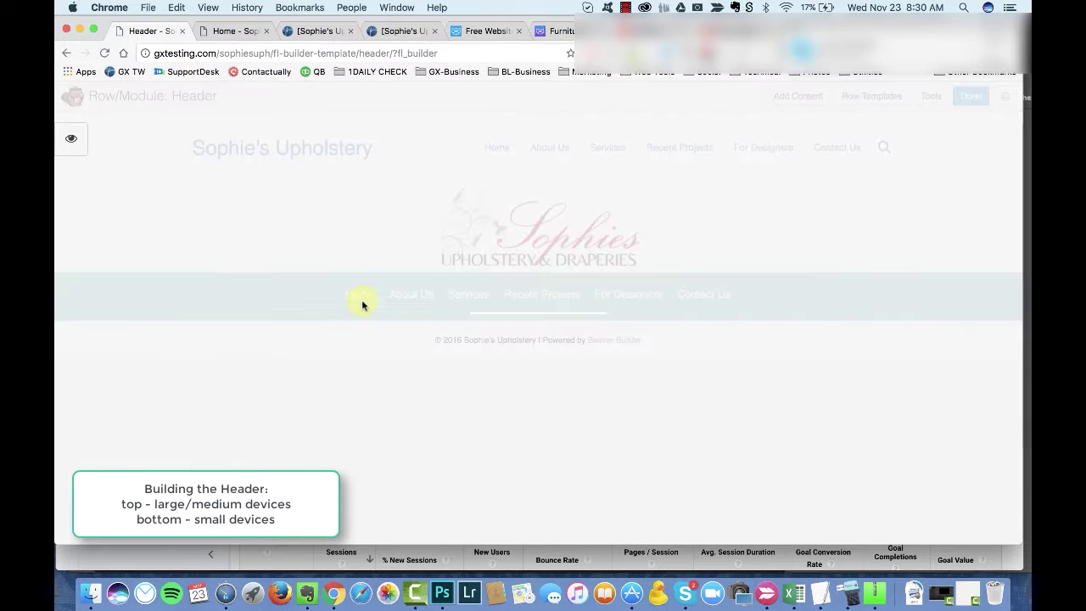
{"action": "left_click", "coordinate": [373, 298]}
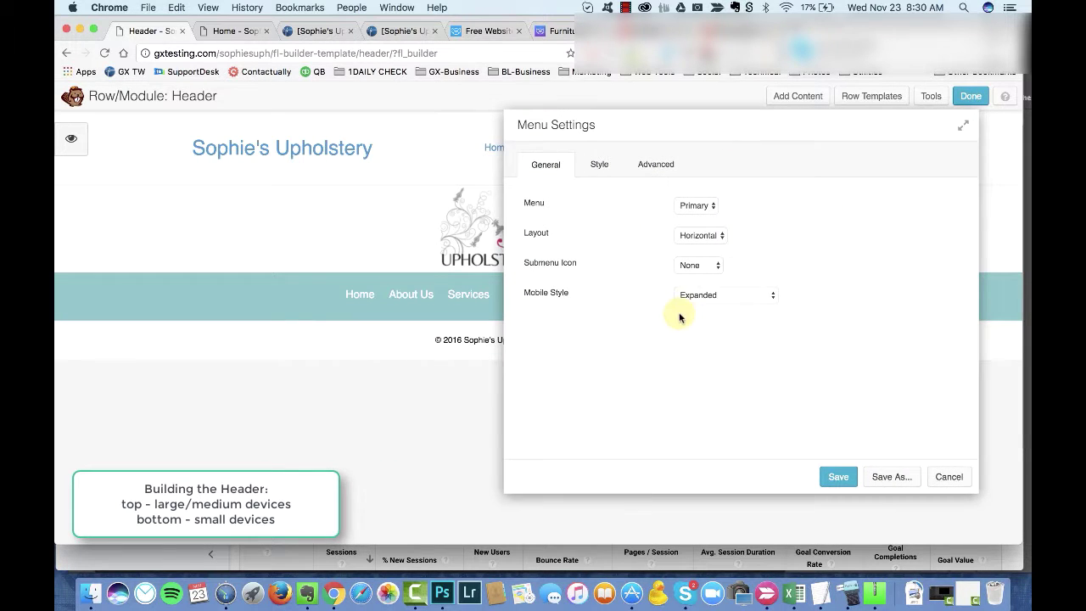
Step: In the menu's Style options, save the teal colour as a link colour preset
{"action": "left_click", "coordinate": [599, 164]}
{"action": "scroll", "coordinate": [717, 314], "scroll_direction": "down", "scroll_amount": 5}
{"action": "left_click", "coordinate": [684, 278]}
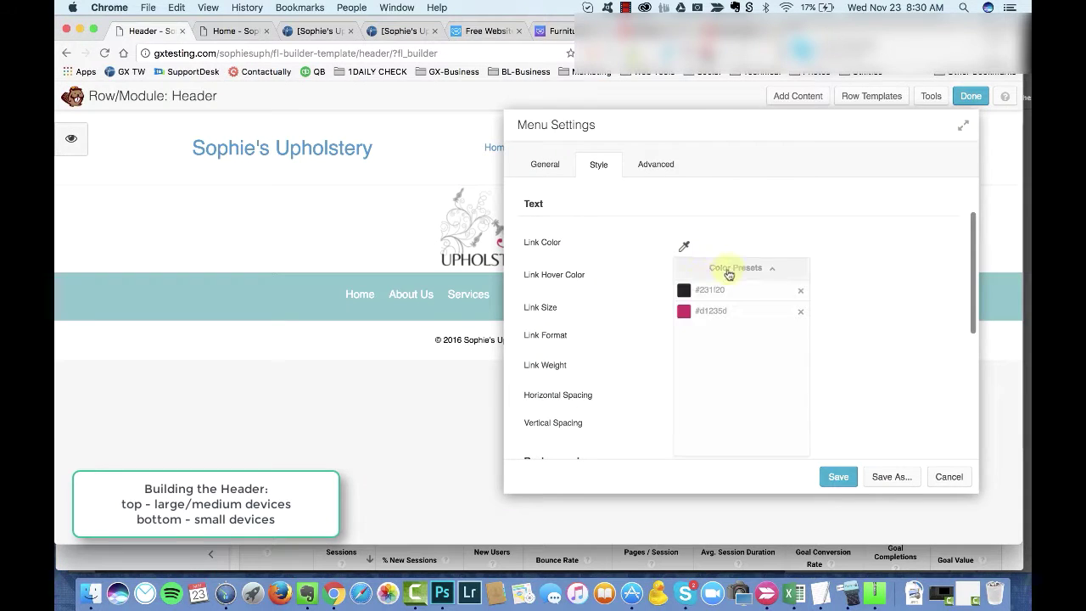
{"action": "left_click", "coordinate": [729, 274]}
{"action": "left_click", "coordinate": [799, 268]}
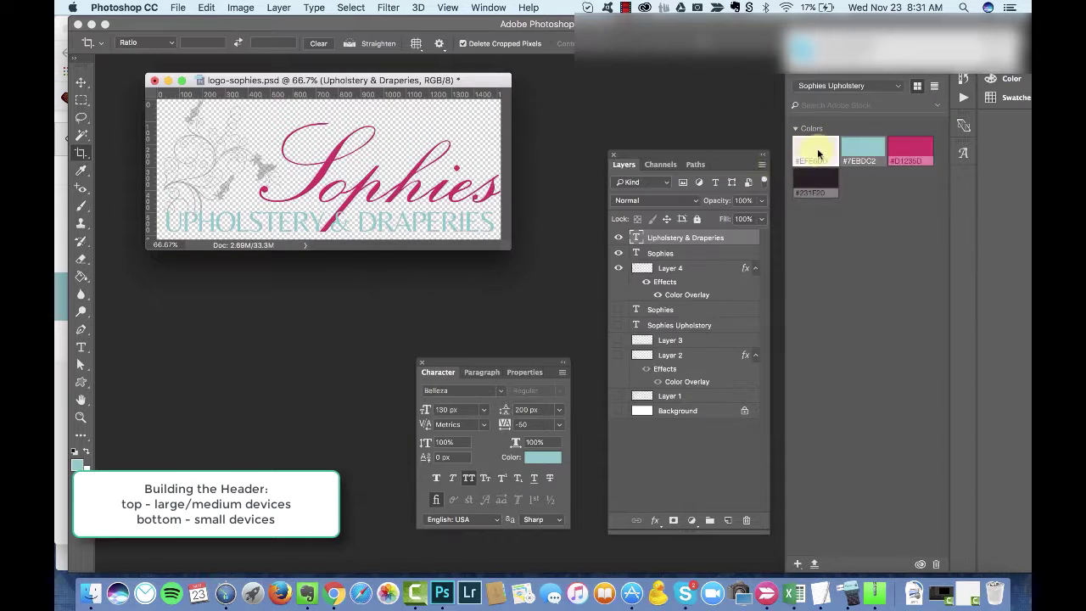
Step: Set the menu link colour to cream #efe6dd and save it as a preset
{"action": "left_click", "coordinate": [542, 456]}
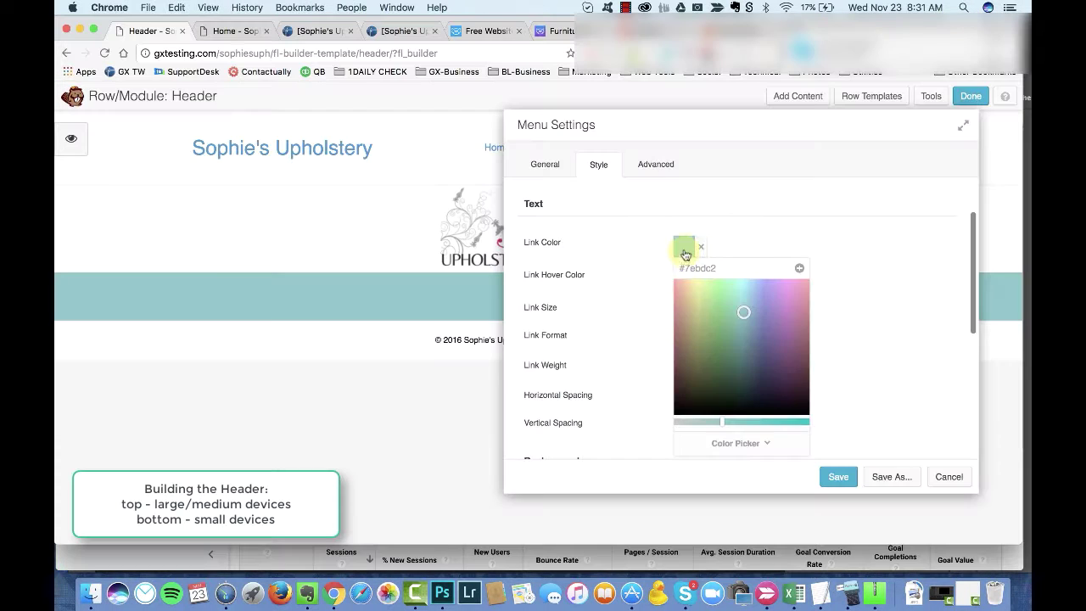
{"action": "left_click", "coordinate": [691, 249]}
{"action": "left_click", "coordinate": [691, 250]}
{"action": "left_click", "coordinate": [730, 272]}
{"action": "type", "text": "#efe6dd"}
{"action": "left_click", "coordinate": [797, 270]}
{"action": "left_click", "coordinate": [720, 443]}
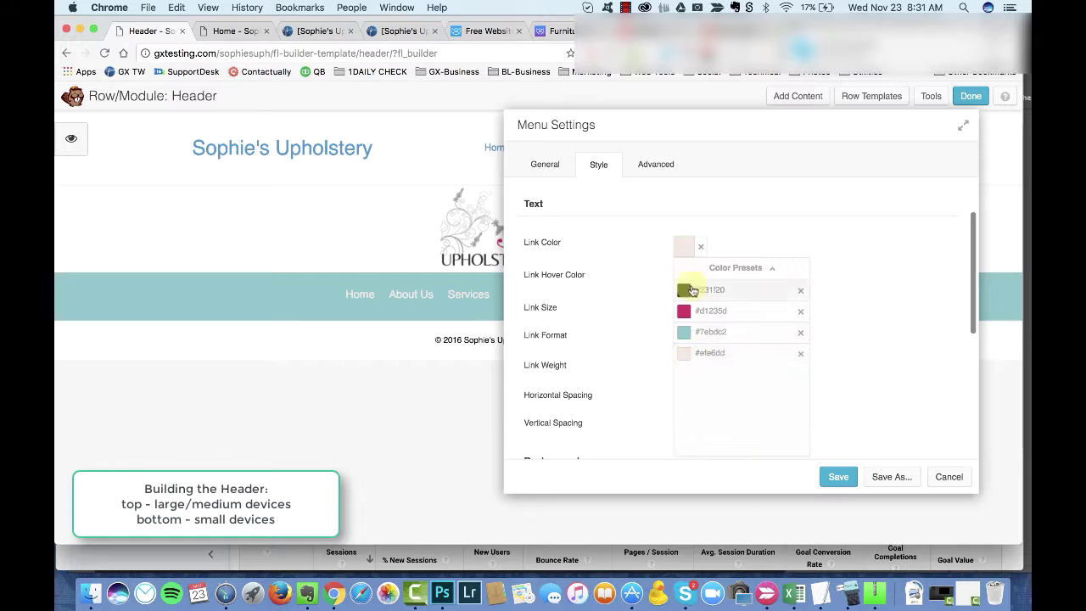
{"action": "left_click", "coordinate": [686, 254]}
{"action": "left_click", "coordinate": [674, 424]}
{"action": "left_click", "coordinate": [685, 250]}
{"action": "left_click", "coordinate": [735, 258]}
Step: Make the link hover colour pink #d1235d and the link format Uppercase
{"action": "left_click", "coordinate": [691, 283]}
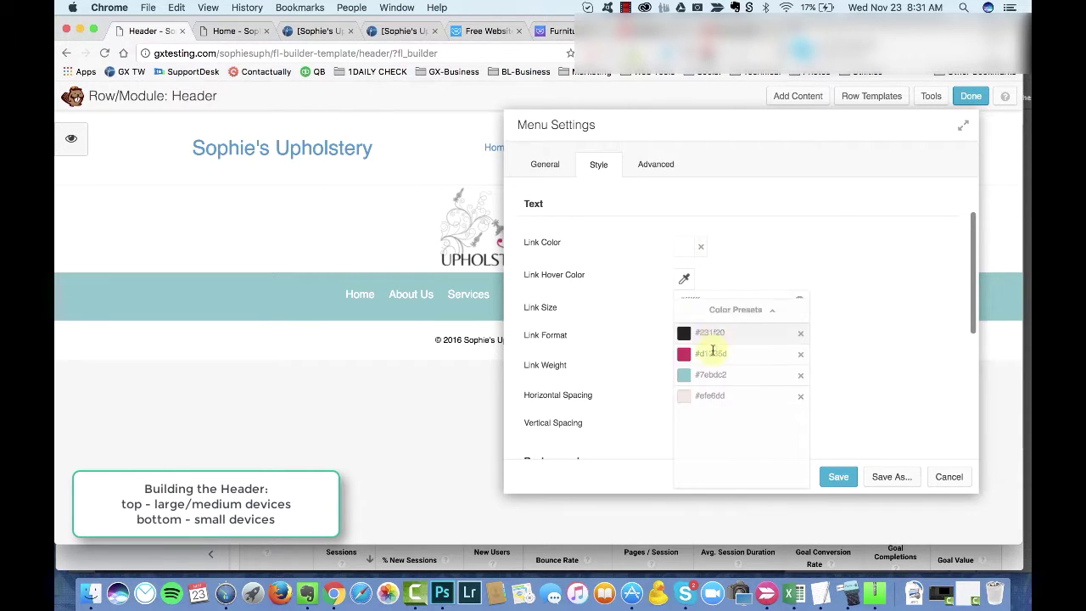
{"action": "left_click", "coordinate": [699, 365]}
{"action": "left_click", "coordinate": [750, 269]}
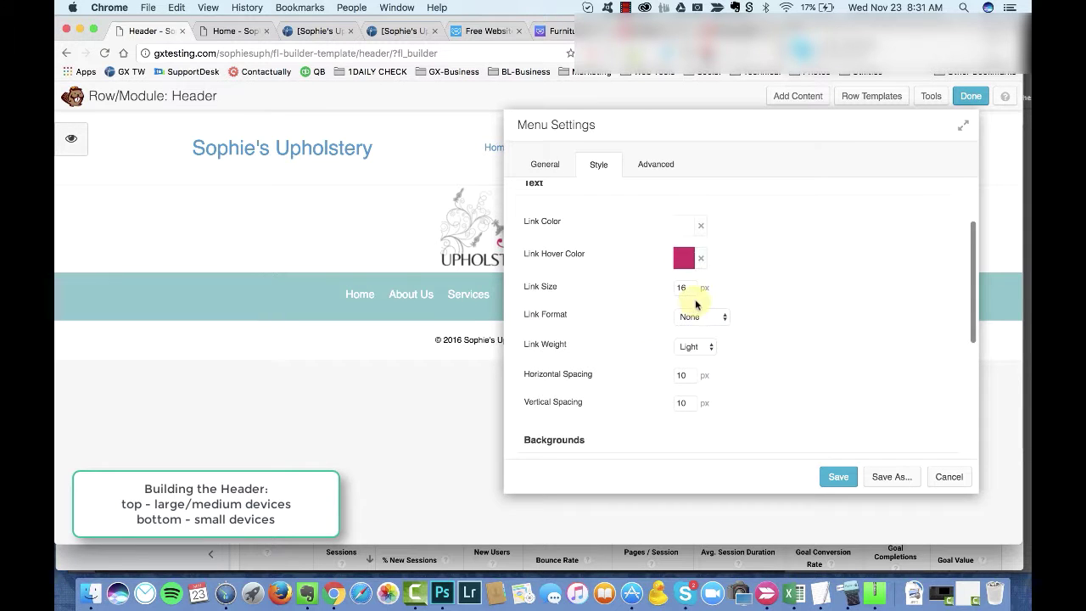
{"action": "scroll", "coordinate": [698, 300], "scroll_direction": "down", "scroll_amount": 2}
{"action": "left_click", "coordinate": [702, 297]}
{"action": "left_click", "coordinate": [703, 301]}
{"action": "scroll", "coordinate": [764, 316], "scroll_direction": "down", "scroll_amount": 10}
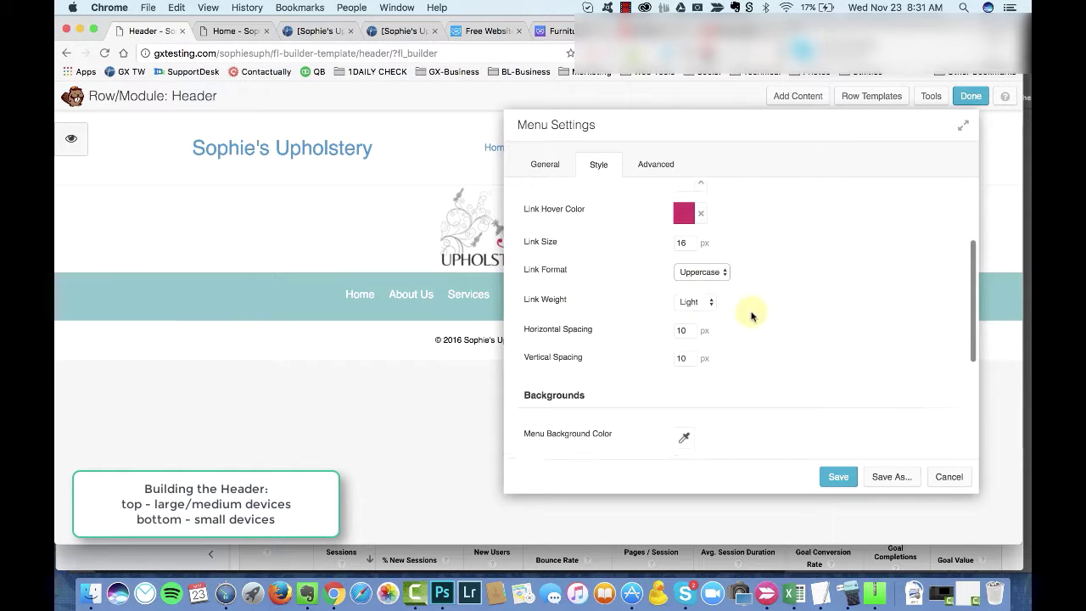
{"action": "scroll", "coordinate": [585, 279], "scroll_direction": "up", "scroll_amount": 2}
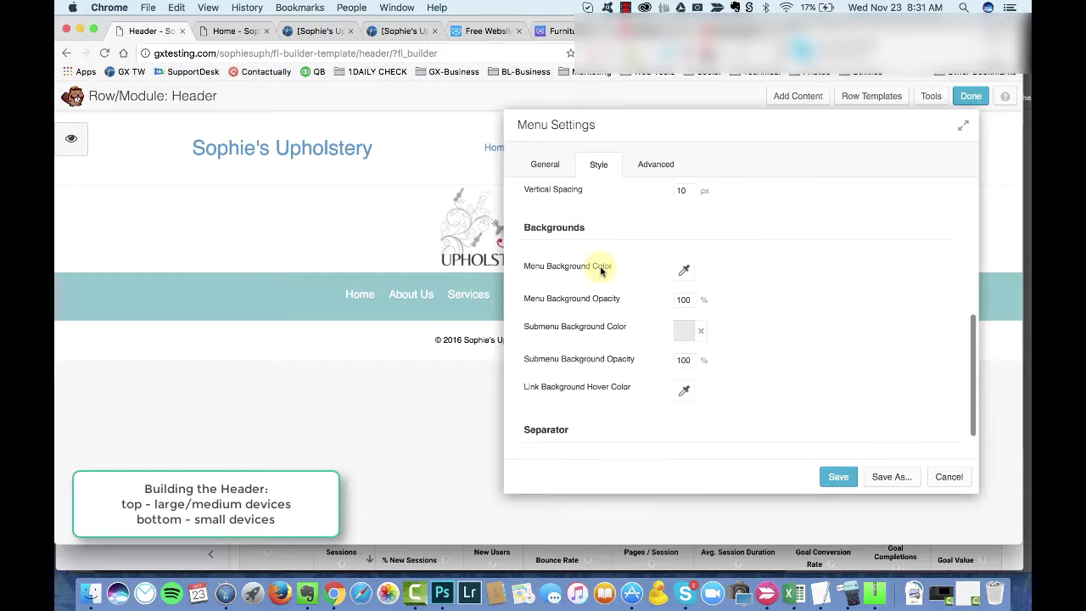
{"action": "scroll", "coordinate": [690, 272], "scroll_direction": "down", "scroll_amount": 2}
Step: Set the submenu background colour to dark #231f20
{"action": "left_click", "coordinate": [683, 291]}
{"action": "left_click", "coordinate": [736, 486]}
{"action": "left_click", "coordinate": [704, 336]}
{"action": "scroll", "coordinate": [747, 286], "scroll_direction": "up", "scroll_amount": 5}
{"action": "scroll", "coordinate": [742, 284], "scroll_direction": "down", "scroll_amount": 6}
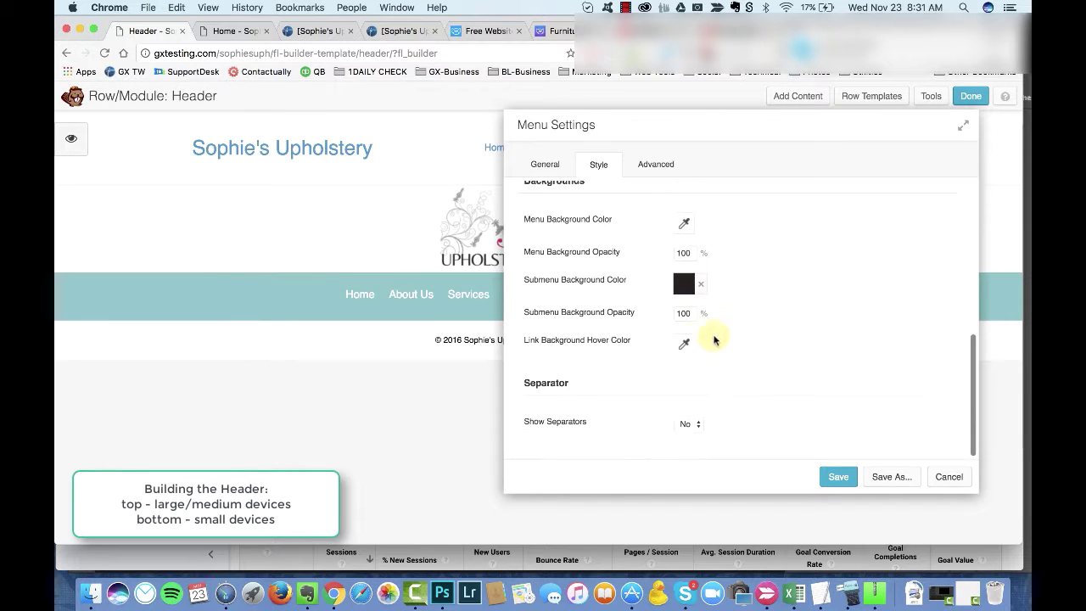
Step: Set the link background hover colour to a slightly lightened #231f20 and save the menu
{"action": "left_click", "coordinate": [683, 341]}
{"action": "left_click", "coordinate": [720, 322]}
{"action": "left_click", "coordinate": [684, 169]}
{"action": "left_click_drag", "start_coordinate": [801, 274], "coordinate": [821, 253]}
{"action": "left_click", "coordinate": [731, 323]}
{"action": "left_click", "coordinate": [800, 272]}
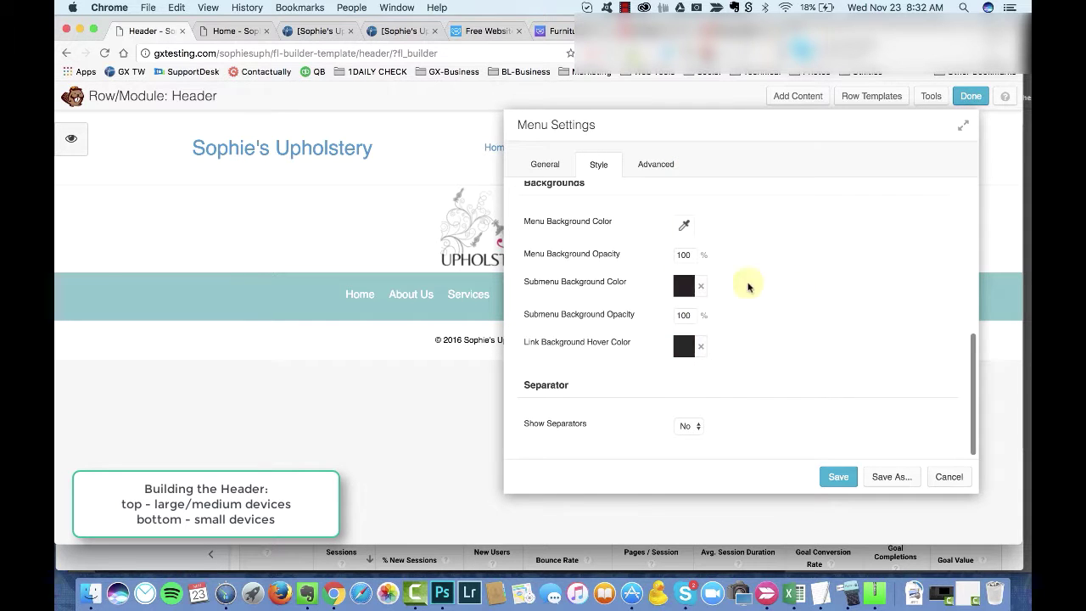
{"action": "left_click_drag", "start_coordinate": [676, 276], "coordinate": [673, 247]}
{"action": "left_click", "coordinate": [854, 254]}
{"action": "scroll", "coordinate": [705, 306], "scroll_direction": "up", "scroll_amount": 2}
{"action": "scroll", "coordinate": [705, 305], "scroll_direction": "down", "scroll_amount": 2}
{"action": "left_click", "coordinate": [838, 476]}
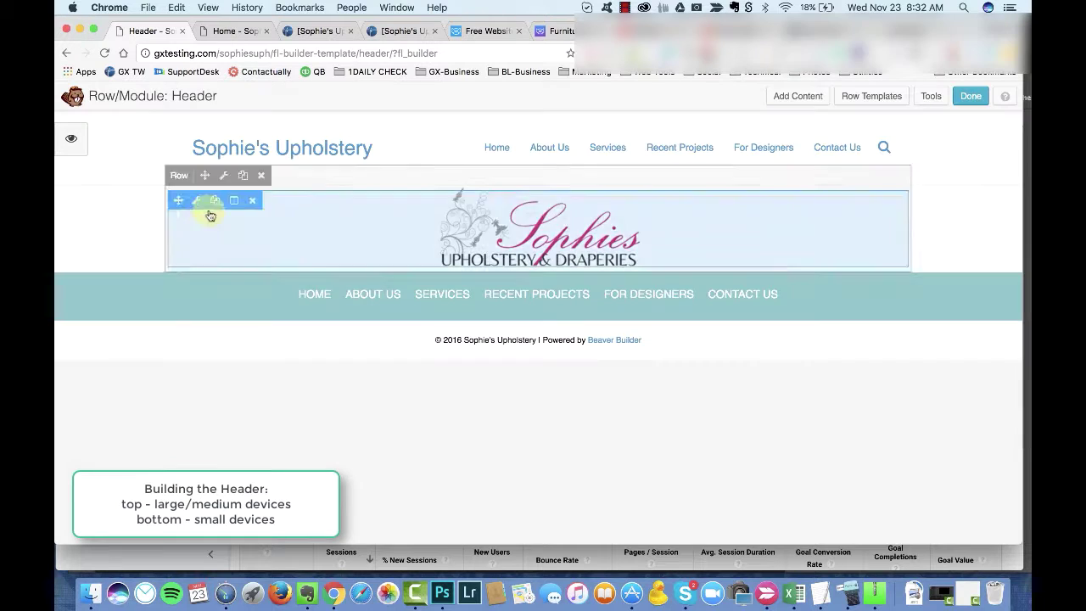
Step: Re-save the menu settings, then set the header row's top and bottom margins to 10 px
{"action": "left_click", "coordinate": [313, 301]}
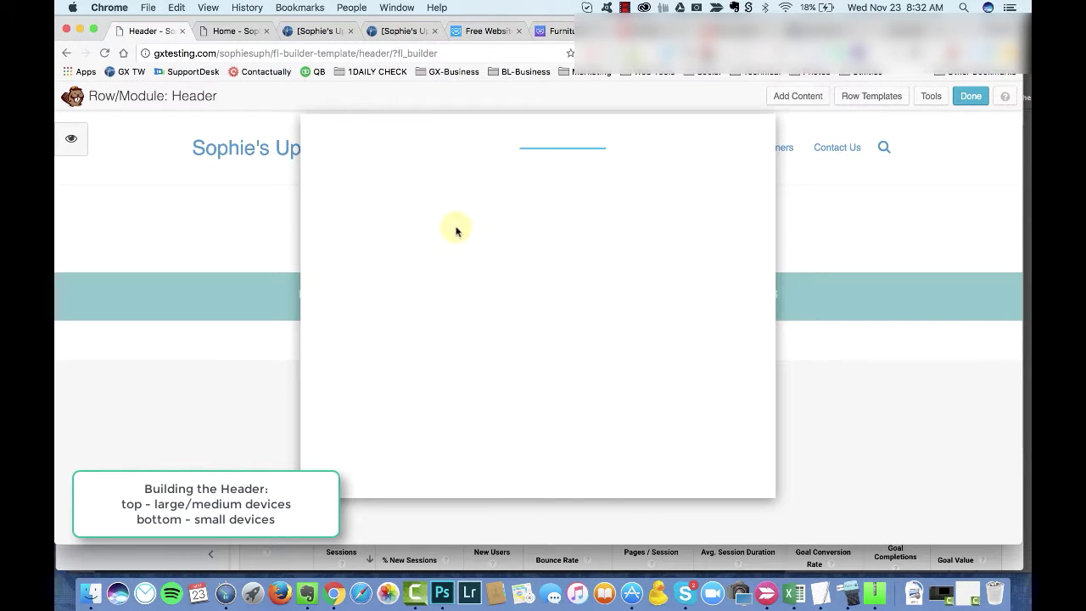
{"action": "scroll", "coordinate": [515, 254], "scroll_direction": "down", "scroll_amount": 5}
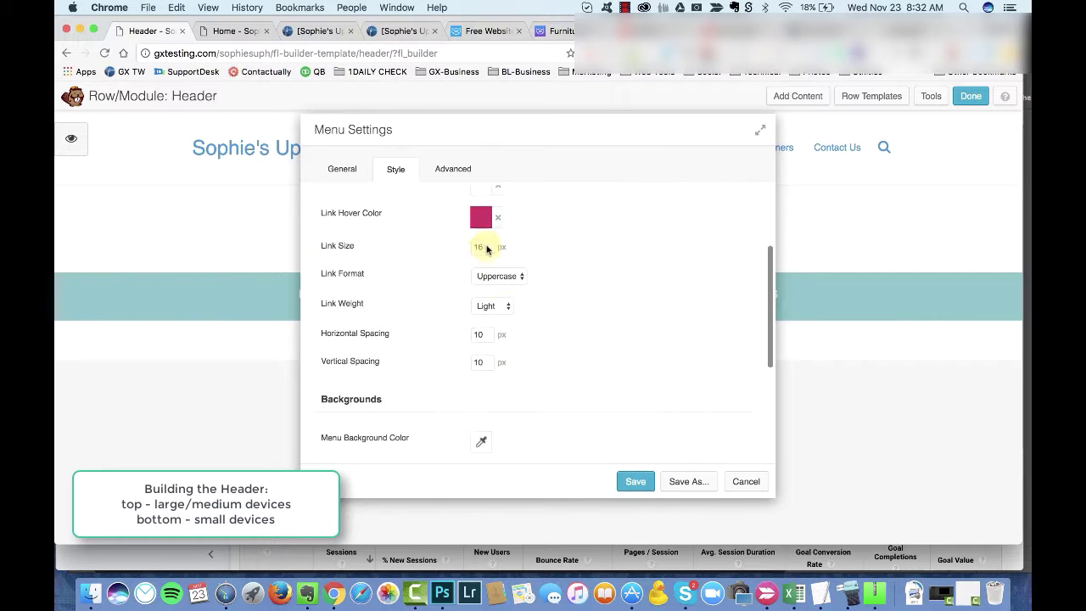
{"action": "left_click", "coordinate": [754, 478]}
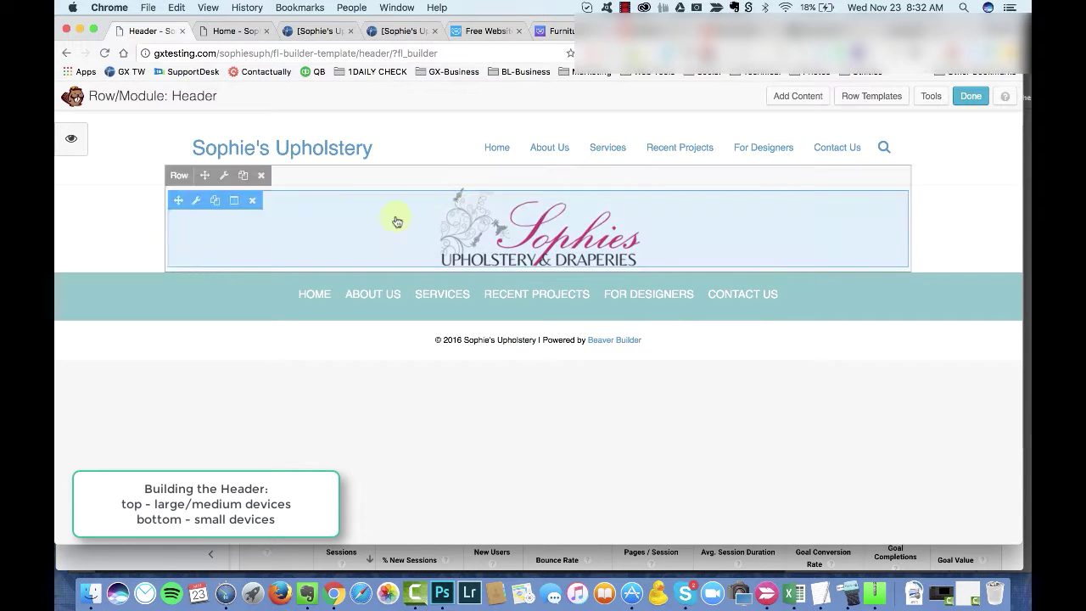
{"action": "left_click", "coordinate": [224, 174]}
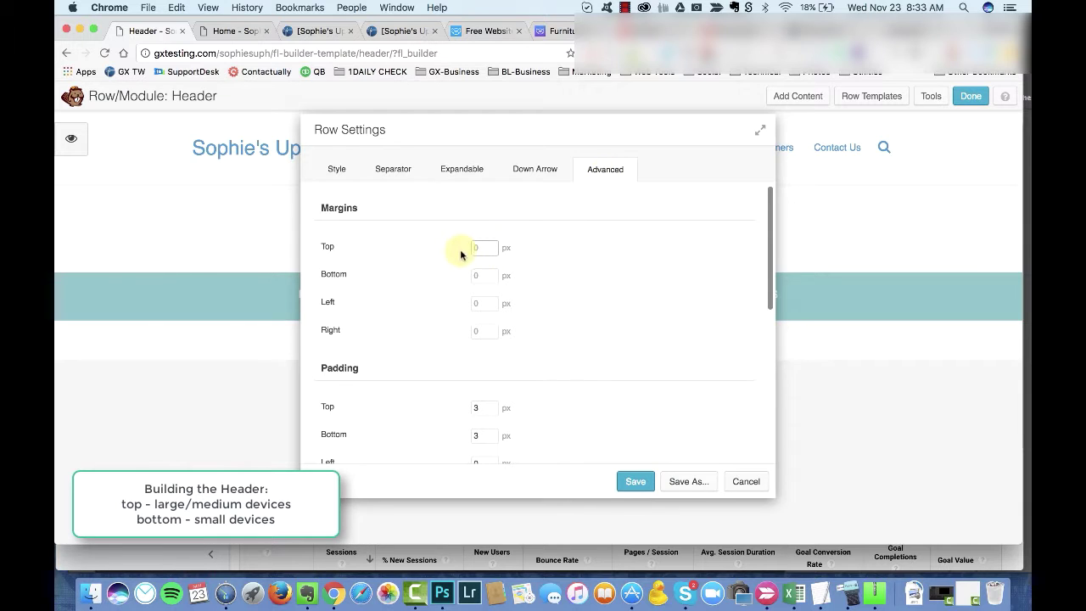
{"action": "left_click", "coordinate": [479, 248]}
{"action": "type", "text": "10"}
{"action": "key", "text": "Tab"}
{"action": "type", "text": "10"}
{"action": "left_click_drag", "start_coordinate": [654, 140], "coordinate": [778, 118]}
{"action": "left_click", "coordinate": [810, 472]}
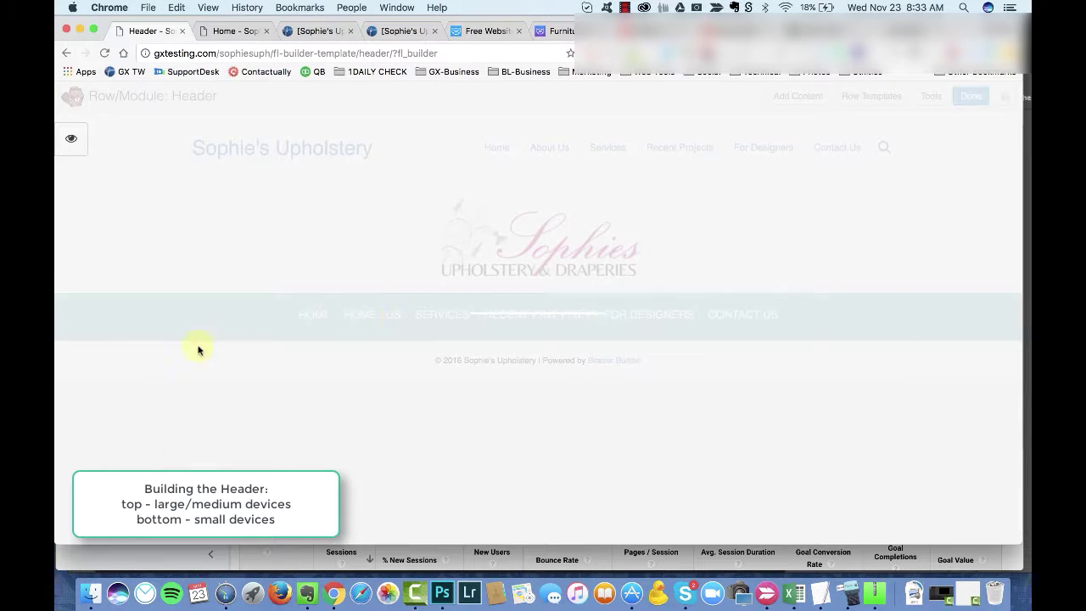
Step: Make the row background a gradient from teal #7ebdc2 to a paler, greyer teal and save
{"action": "left_click", "coordinate": [124, 283]}
{"action": "scroll", "coordinate": [570, 306], "scroll_direction": "down", "scroll_amount": 2}
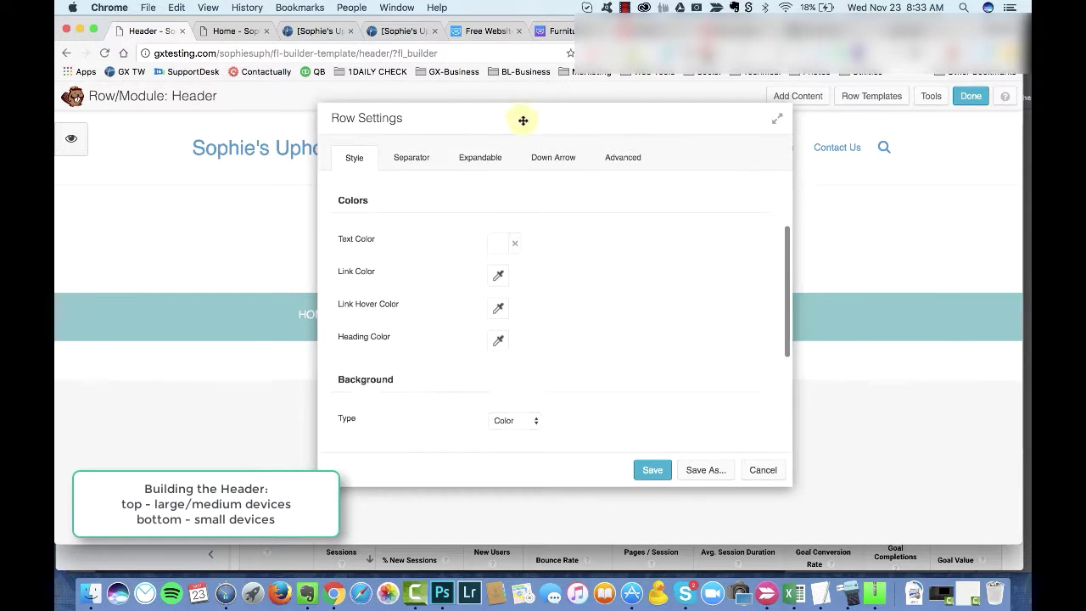
{"action": "left_click_drag", "start_coordinate": [523, 117], "coordinate": [674, 120]}
{"action": "scroll", "coordinate": [727, 305], "scroll_direction": "down", "scroll_amount": 4}
{"action": "left_click", "coordinate": [679, 279]}
{"action": "left_click", "coordinate": [686, 335]}
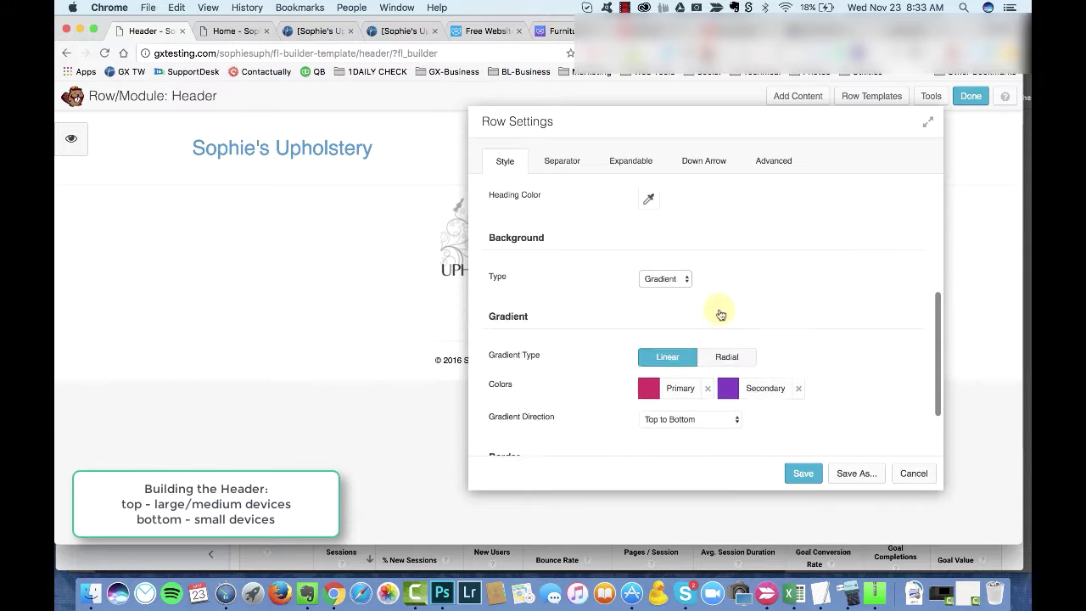
{"action": "left_click", "coordinate": [674, 385]}
{"action": "left_click", "coordinate": [704, 359]}
{"action": "left_click", "coordinate": [685, 250]}
{"action": "left_click", "coordinate": [753, 385]}
{"action": "left_click", "coordinate": [804, 361]}
{"action": "left_click", "coordinate": [800, 314]}
{"action": "left_click_drag", "start_coordinate": [784, 340], "coordinate": [767, 339]}
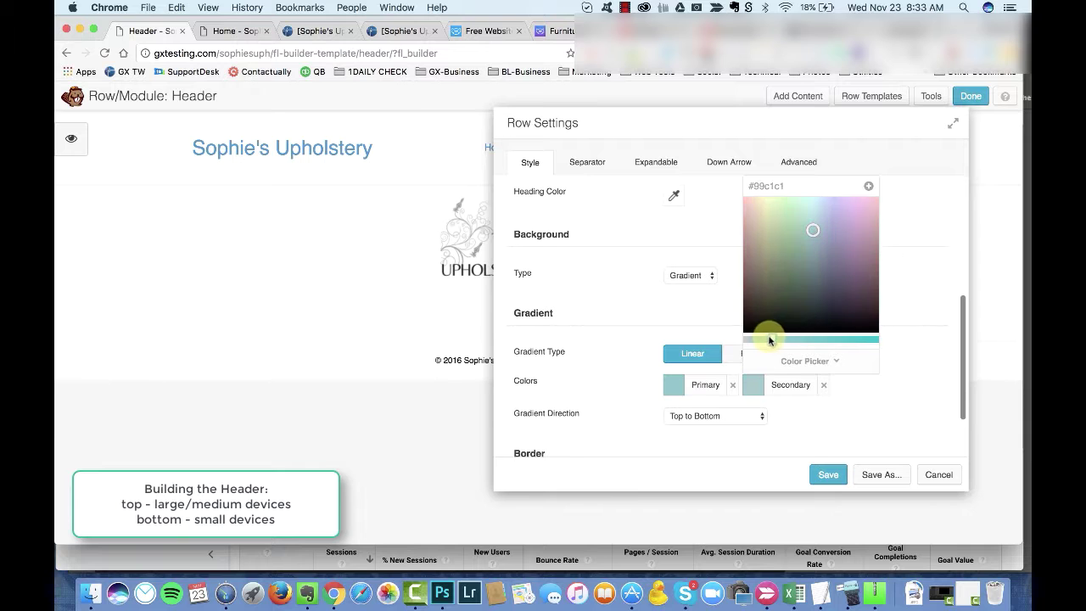
{"action": "left_click", "coordinate": [822, 475]}
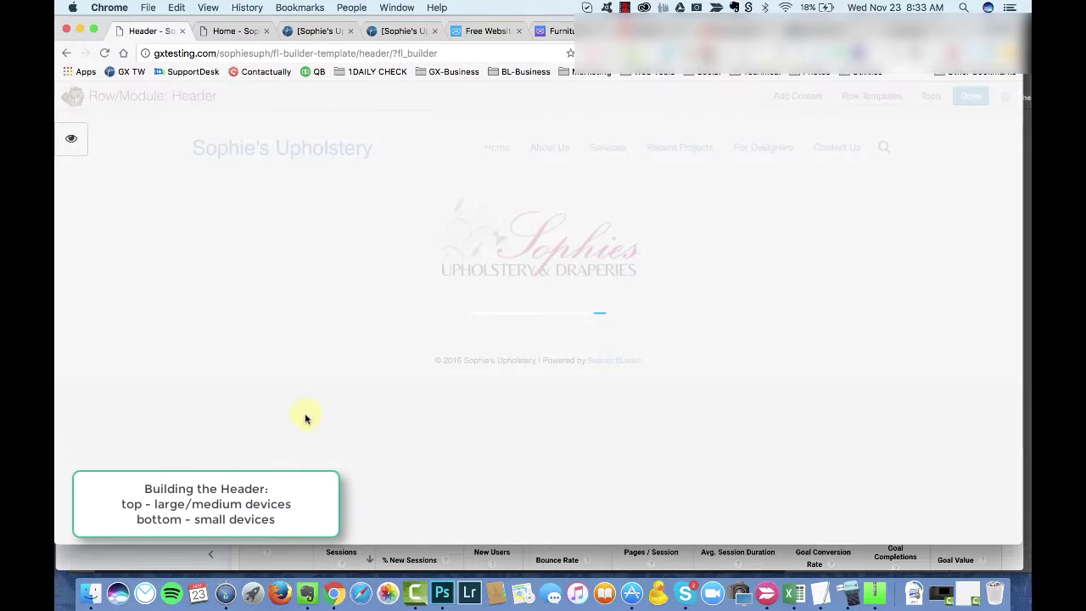
Step: Reopen the row settings at the secondary gradient colour picker
{"action": "left_click", "coordinate": [115, 285]}
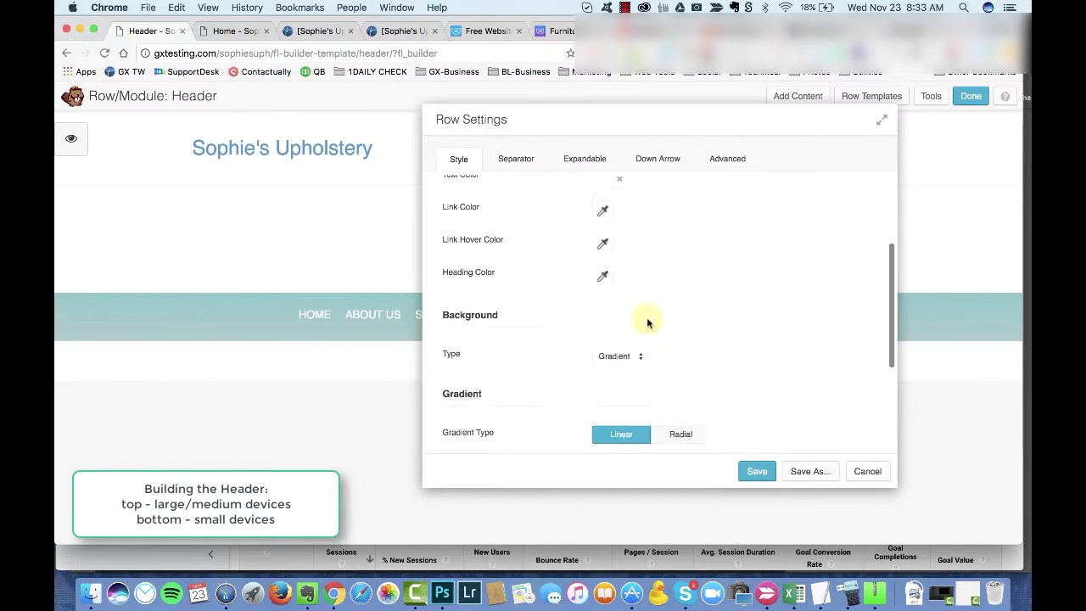
{"action": "scroll", "coordinate": [653, 339], "scroll_direction": "down", "scroll_amount": 3}
{"action": "left_click", "coordinate": [683, 373]}
Step: Adjust Photoshop's teal foreground colour to #85C7CC and add it to the Sophies Upholstery library
{"action": "key", "text": "super+Tab"}
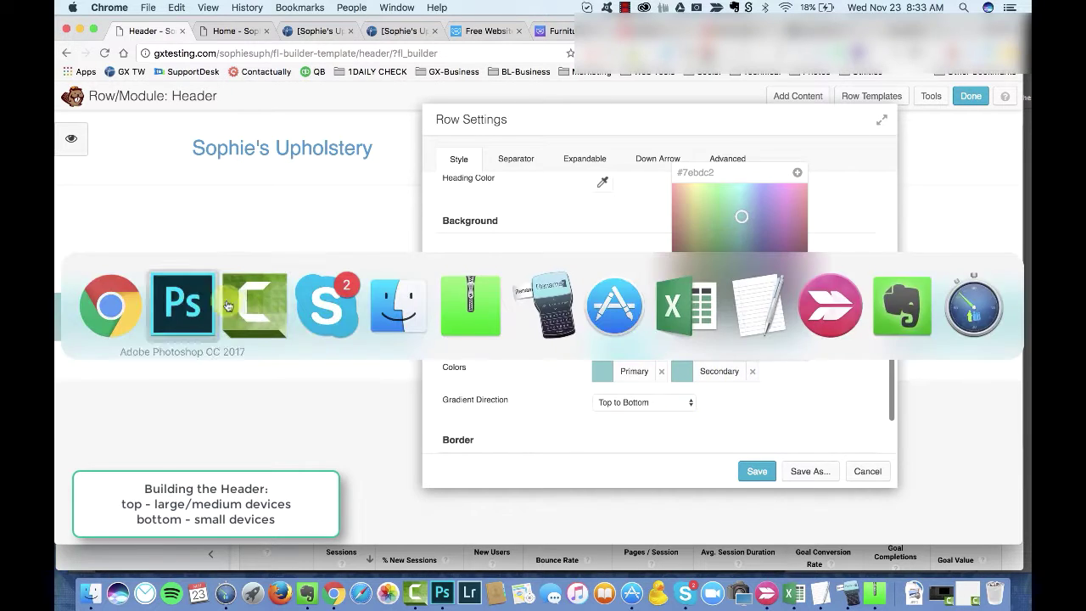
{"action": "key", "text": "Escape"}
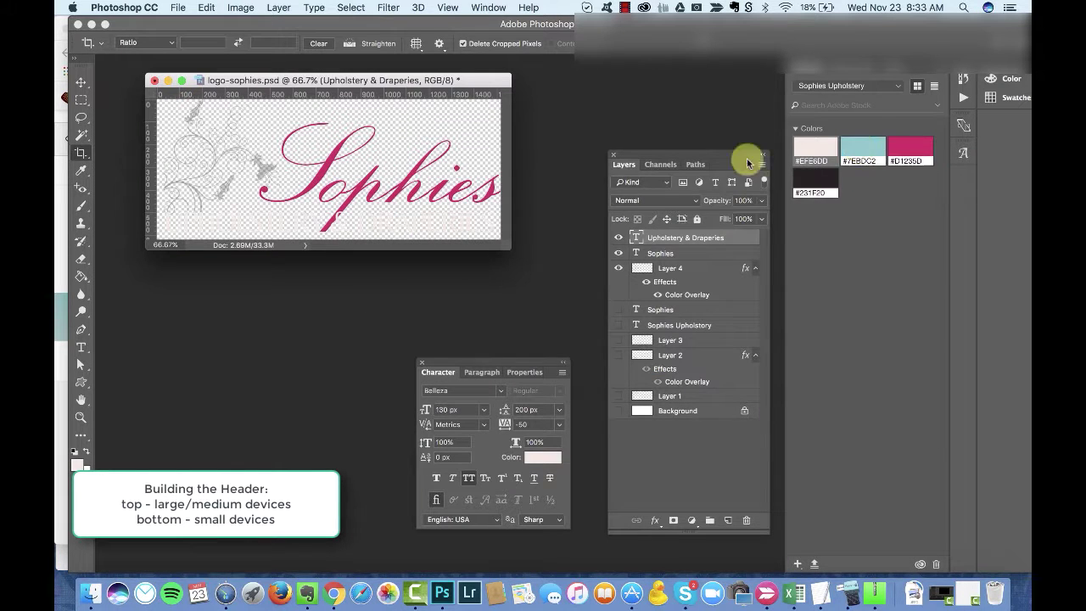
{"action": "double_click", "coordinate": [863, 151]}
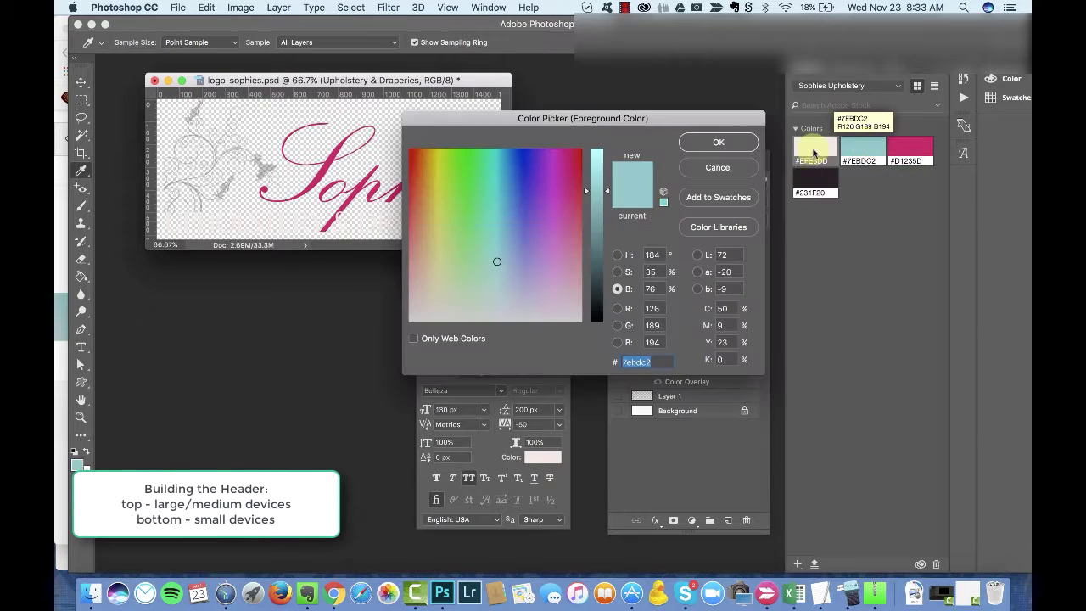
{"action": "left_click", "coordinate": [617, 255]}
{"action": "double_click", "coordinate": [652, 255]}
{"action": "key", "text": "shift+Up"}
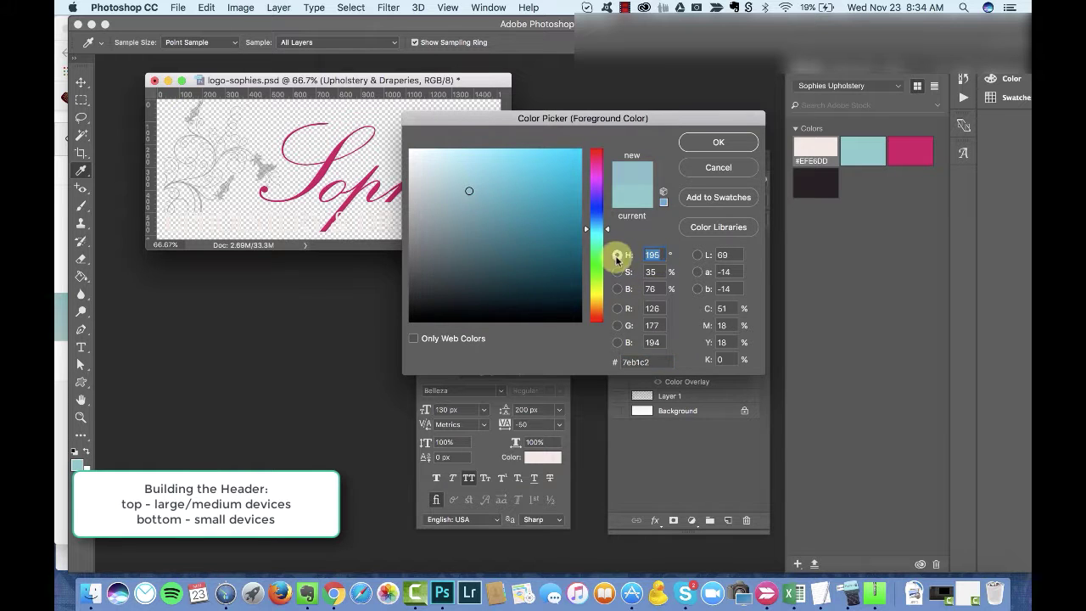
{"action": "left_click_drag", "start_coordinate": [596, 234], "coordinate": [624, 233]}
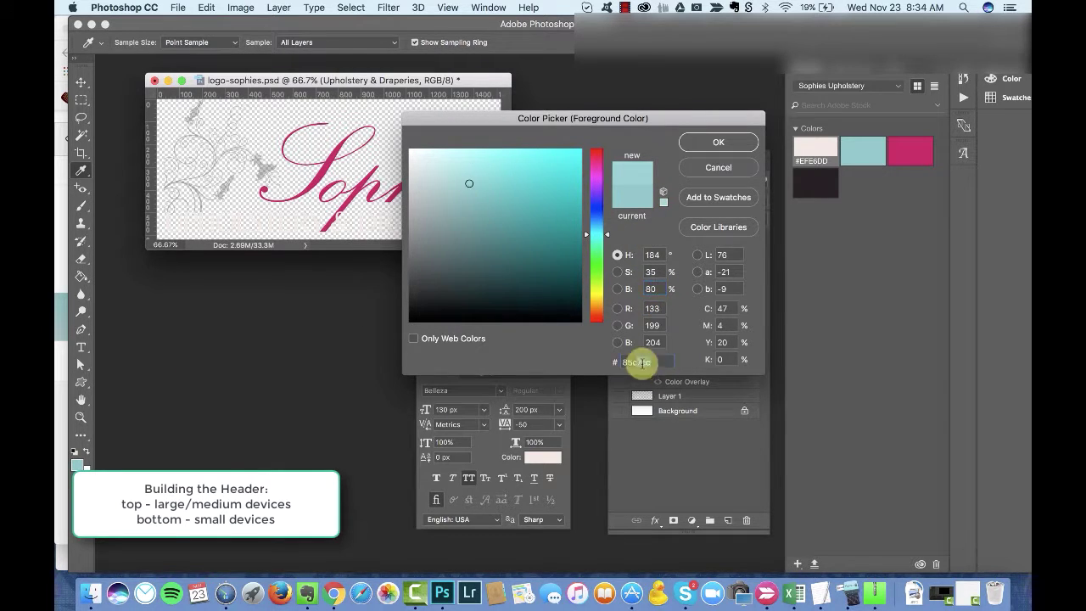
{"action": "left_click", "coordinate": [712, 144]}
{"action": "left_click", "coordinate": [797, 563]}
{"action": "left_click", "coordinate": [807, 503]}
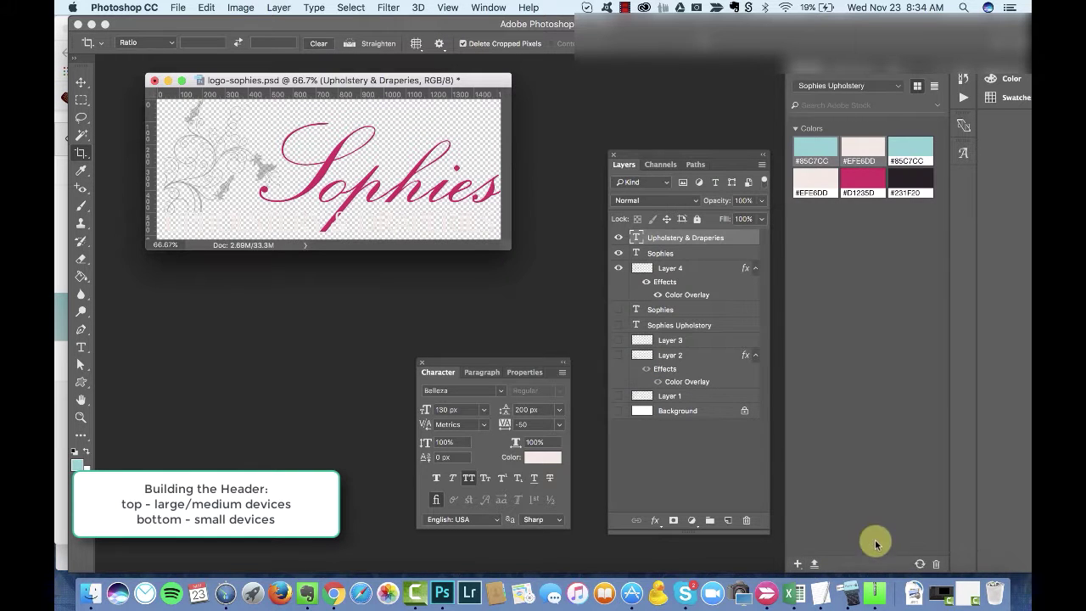
{"action": "key", "text": "super+Tab"}
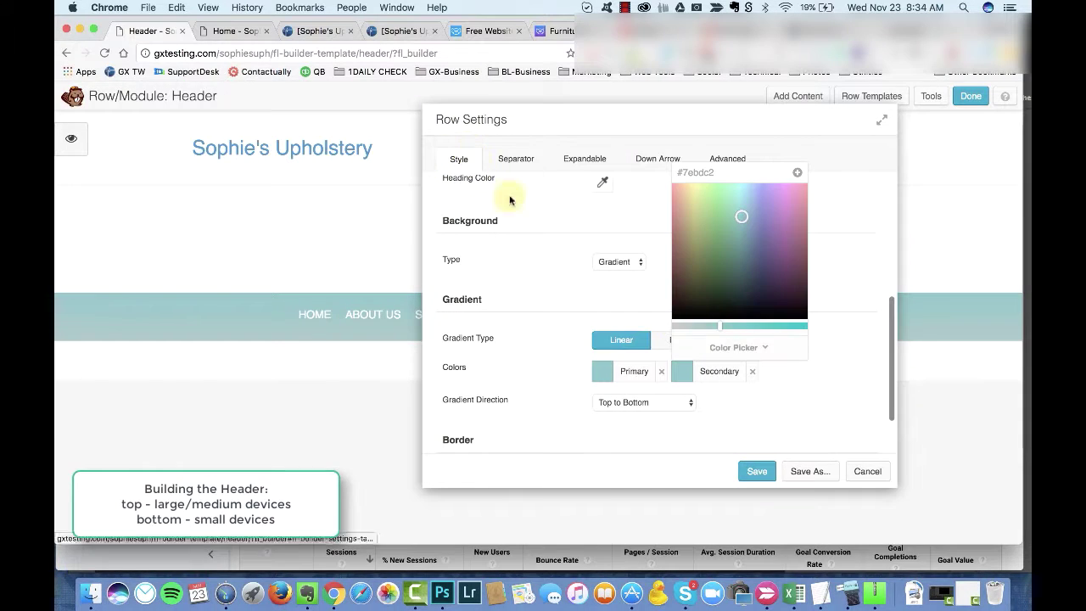
Step: Save #85c7cc as a colour preset, close Row Settings, and Google 'sophies upholstery and drapery'
{"action": "left_click", "coordinate": [797, 173]}
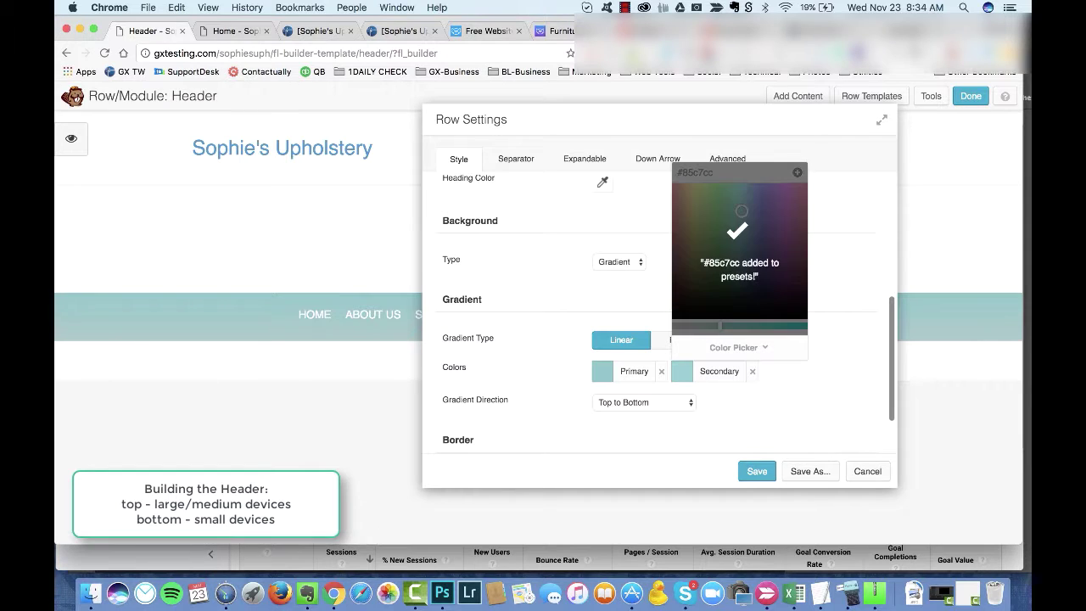
{"action": "left_click", "coordinate": [756, 471]}
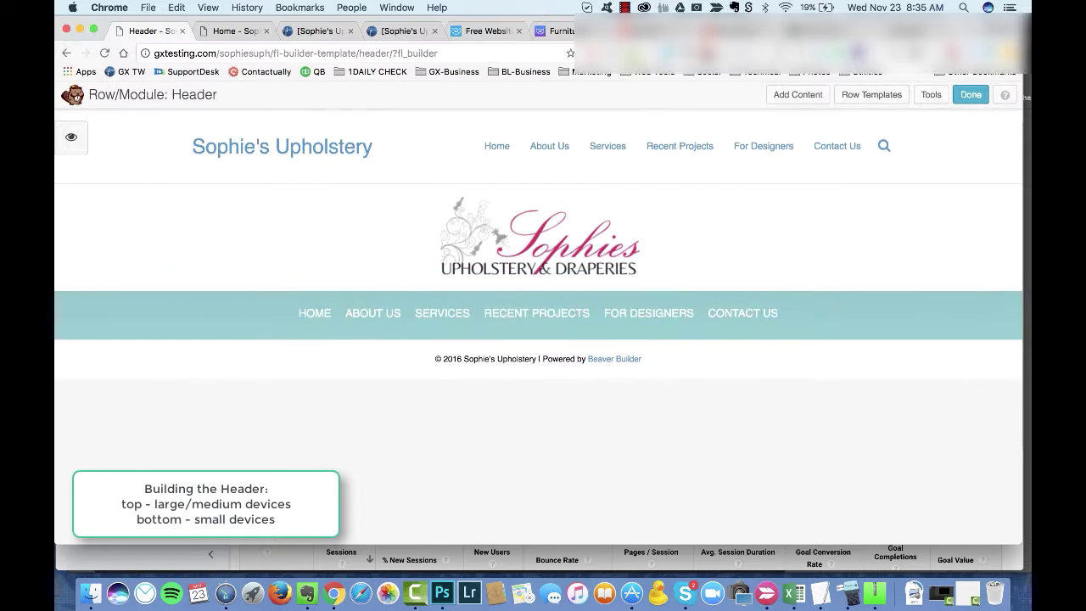
{"action": "key", "text": "super+t"}
{"action": "type", "text": "so"}
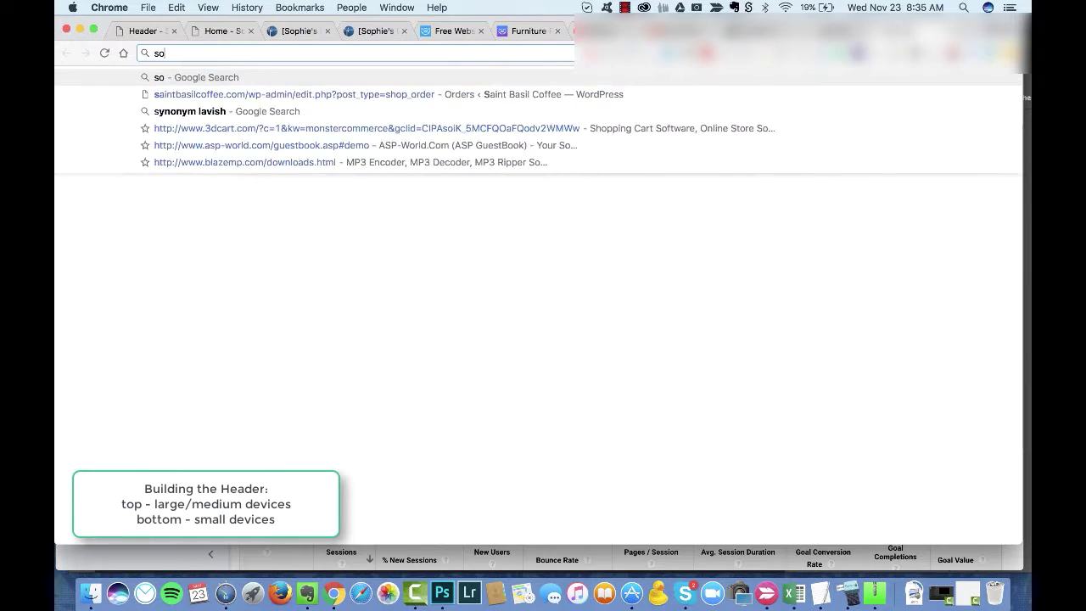
{"action": "type", "text": "phies upholstery and drapery"}
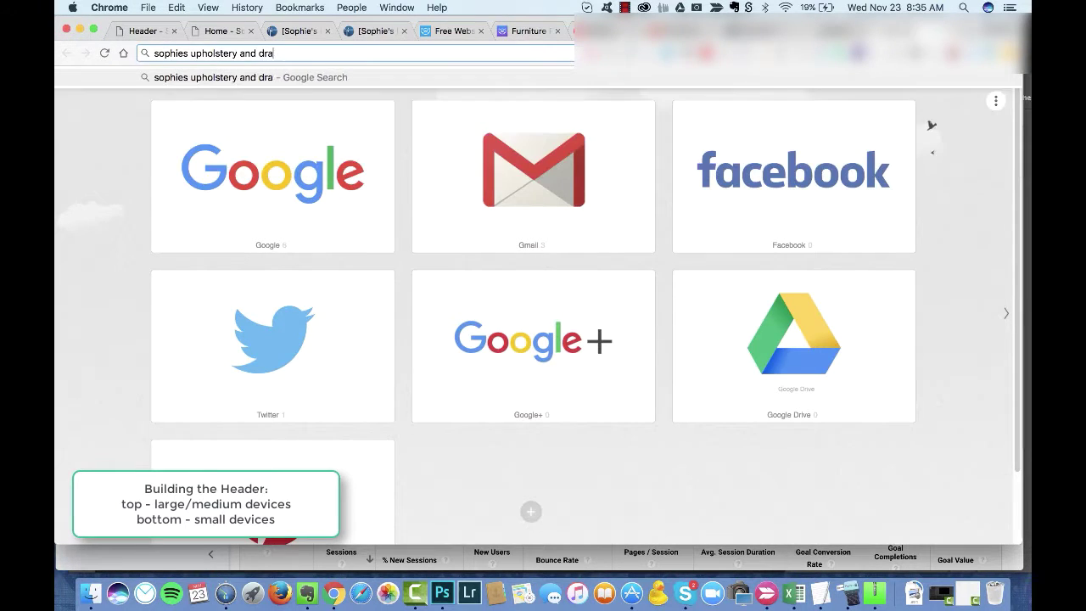
{"action": "key", "text": "Return"}
{"action": "scroll", "coordinate": [727, 290], "scroll_direction": "down", "scroll_amount": 2}
{"action": "key", "text": "super+Tab"}
{"action": "double_click", "coordinate": [638, 255]}
Step: Edit the Sophies text in the logo document
{"action": "left_click", "coordinate": [473, 189]}
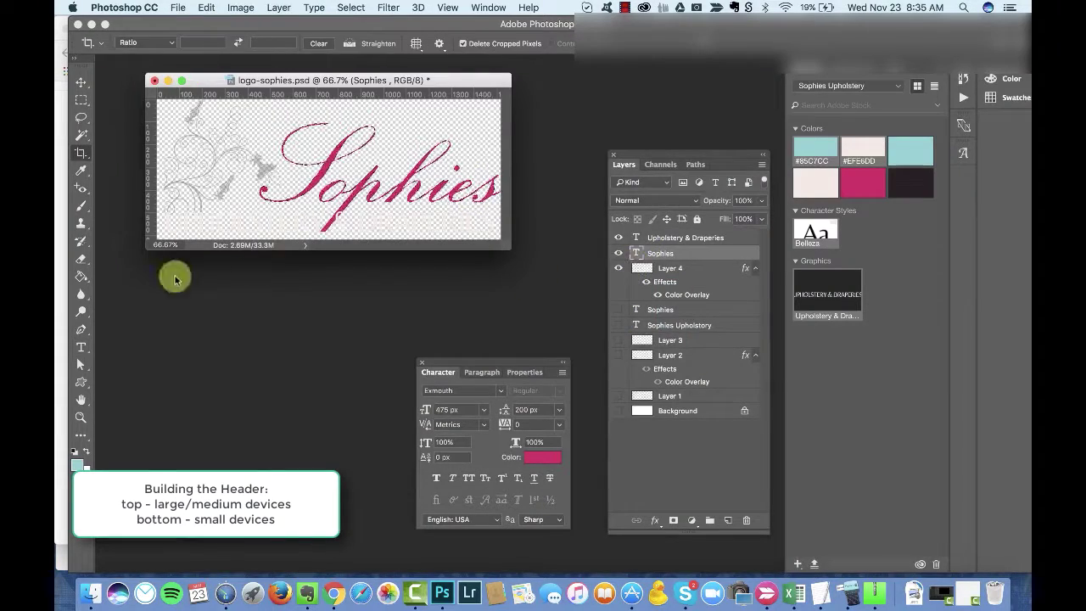
{"action": "double_click", "coordinate": [636, 253]}
{"action": "left_click", "coordinate": [476, 187]}
{"action": "left_click", "coordinate": [537, 231]}
{"action": "double_click", "coordinate": [635, 253]}
{"action": "left_click", "coordinate": [499, 182]}
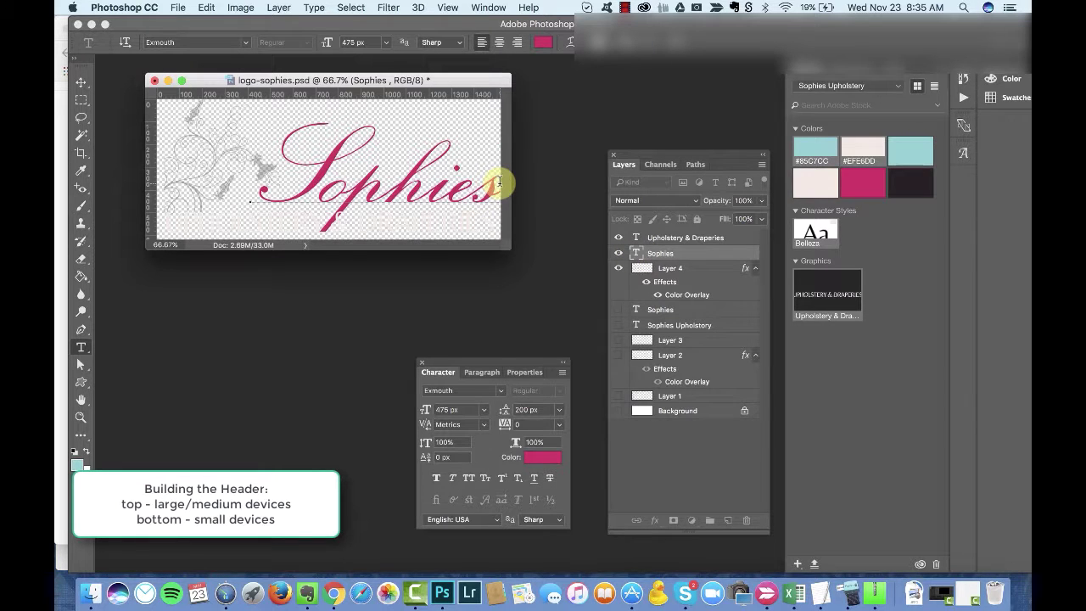
{"action": "left_click", "coordinate": [82, 329]}
Step: Move the small type layer to the right and save the logo document
{"action": "left_click", "coordinate": [81, 347]}
{"action": "left_click", "coordinate": [170, 124]}
{"action": "key", "text": "v"}
{"action": "left_click", "coordinate": [672, 241]}
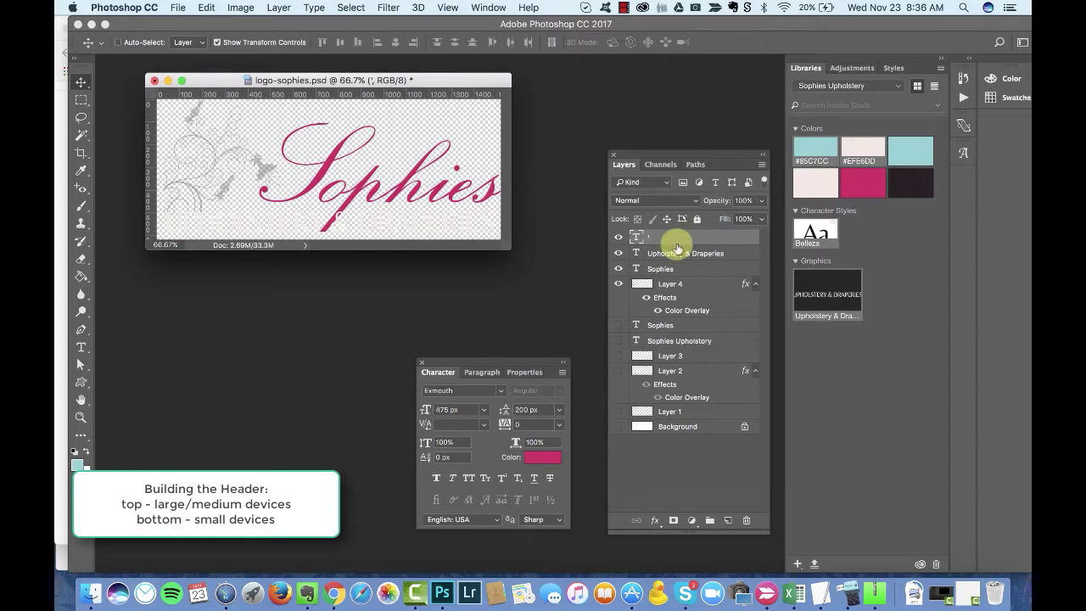
{"action": "left_click_drag", "start_coordinate": [236, 204], "coordinate": [473, 188]}
{"action": "key", "text": "cmd+s"}
{"action": "left_click", "coordinate": [670, 217]}
Step: Export the logo for web at 1200 px wide as logo-sophies.png
{"action": "key", "text": "super+alt+shift+s"}
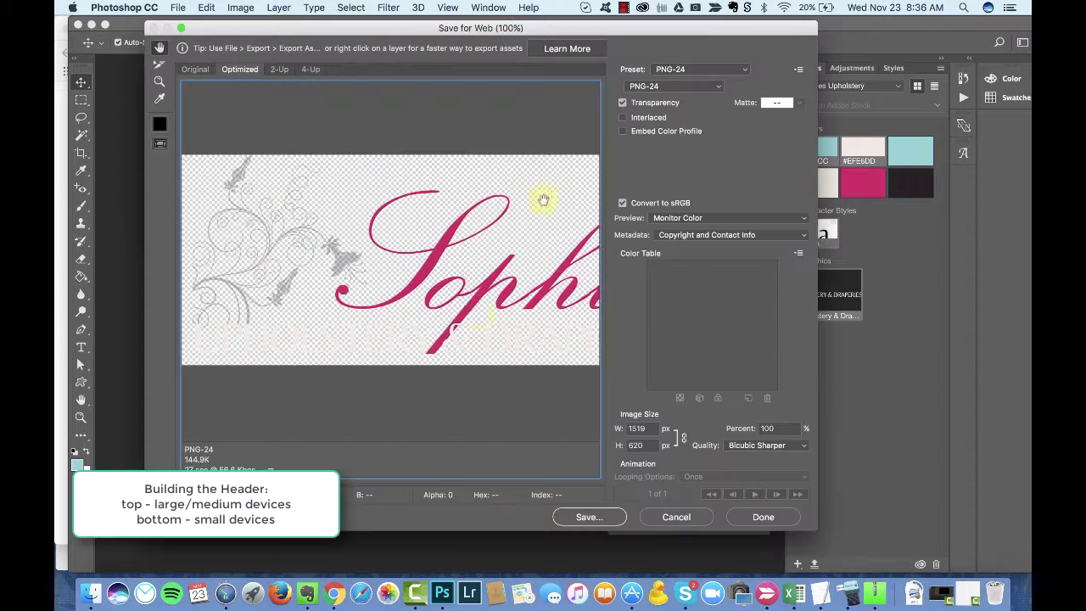
{"action": "type", "text": "1200"}
{"action": "key", "text": "Tab"}
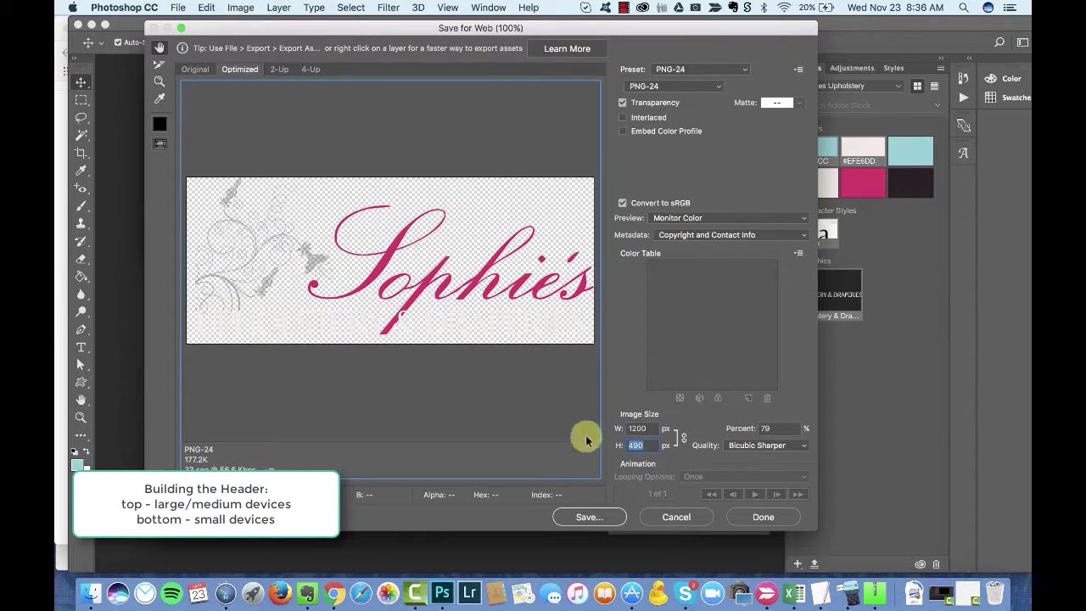
{"action": "left_click", "coordinate": [593, 519]}
{"action": "key", "text": "Return"}
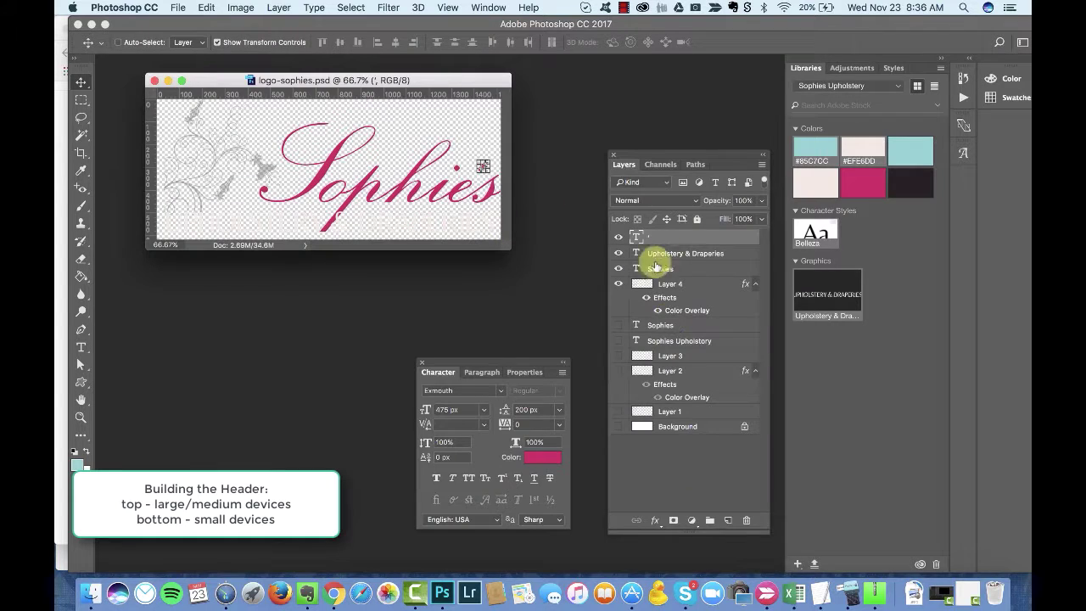
Step: Show the Upholstery & Draperies layer and re-export over the existing logo-sophies.png
{"action": "left_click", "coordinate": [654, 259]}
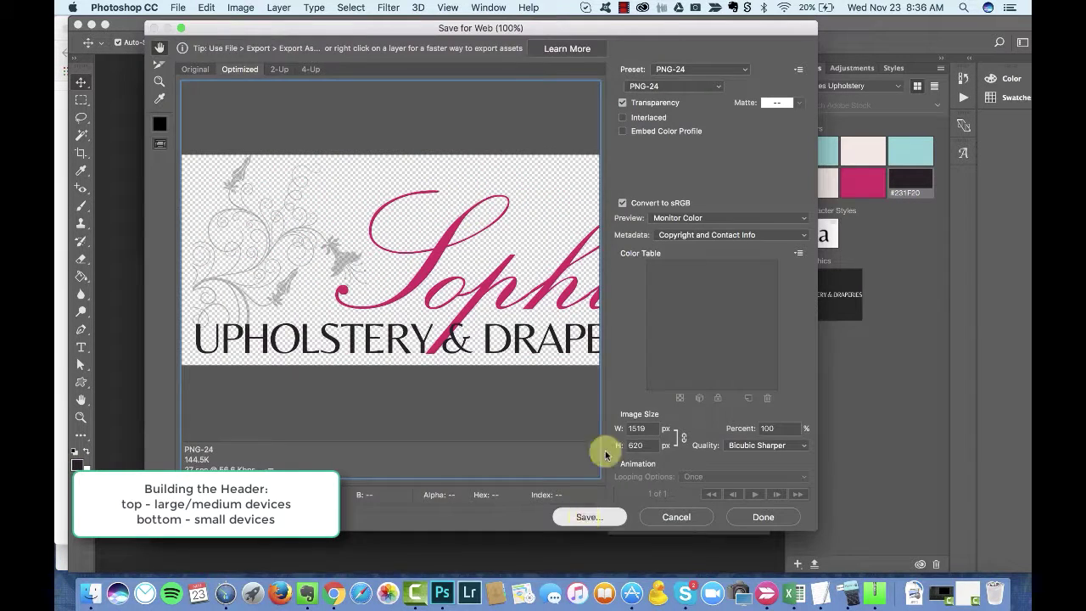
{"action": "left_click", "coordinate": [588, 517]}
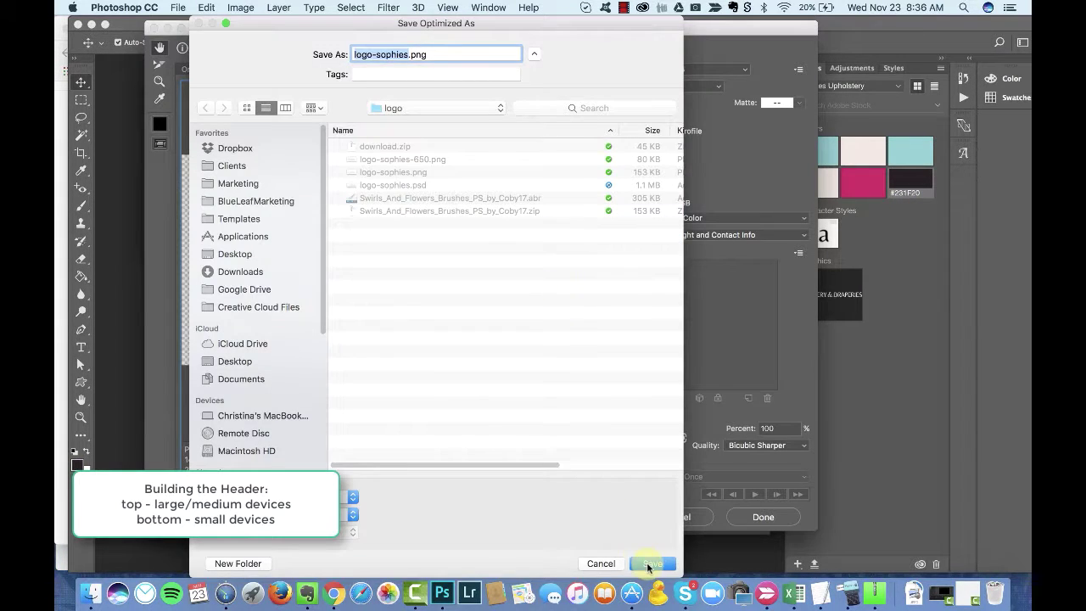
{"action": "left_click", "coordinate": [647, 562]}
{"action": "key", "text": "Return"}
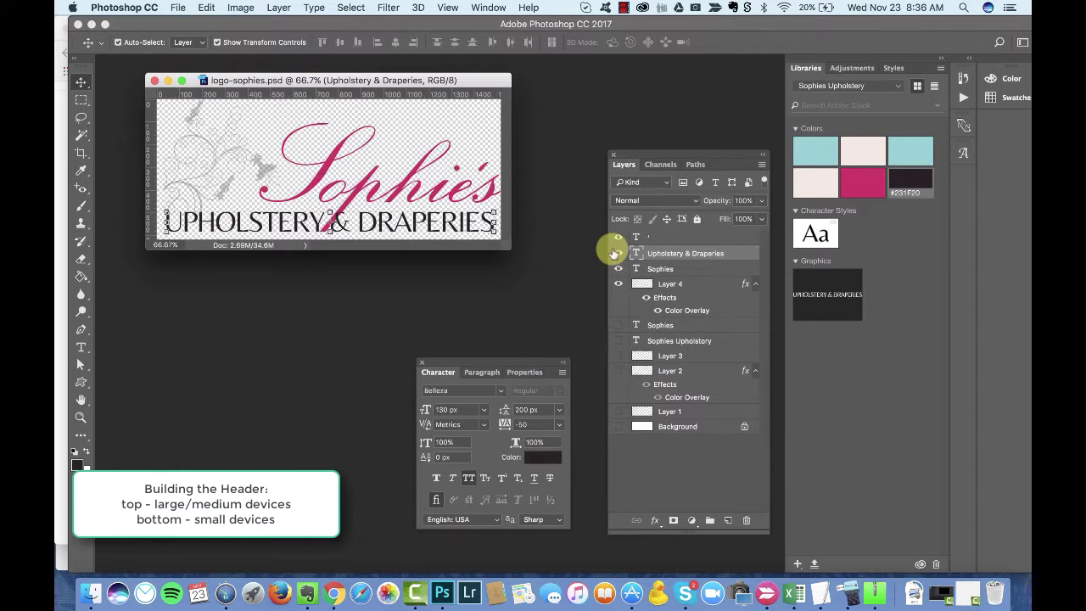
Step: Export a 650 px wide version as logo-sophies-650.png, replacing the old file
{"action": "key", "text": "super+alt+shift+s"}
{"action": "key", "text": "Tab"}
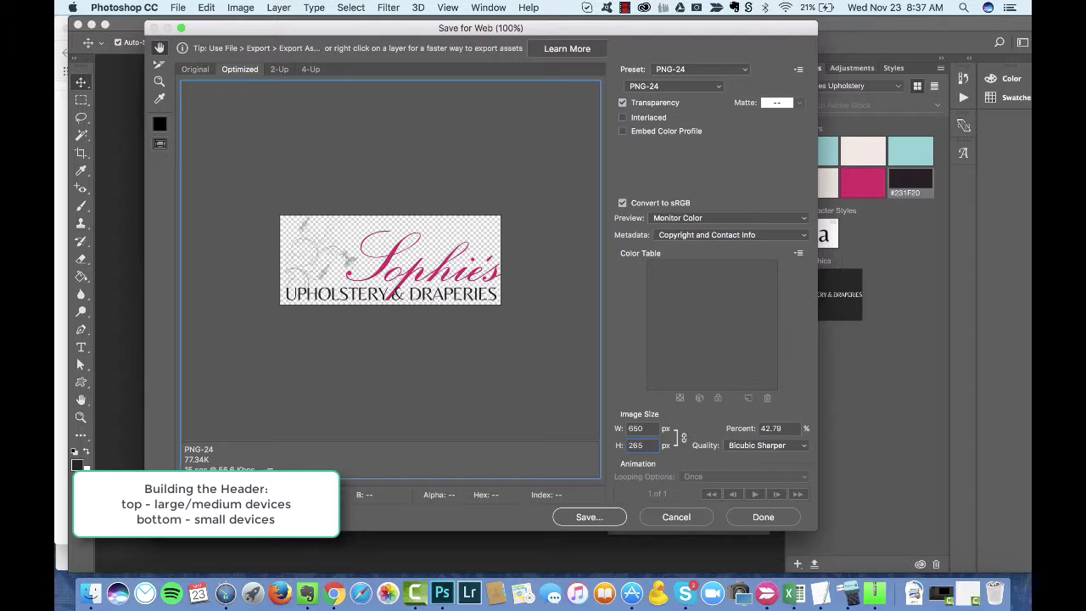
{"action": "key", "text": "Return"}
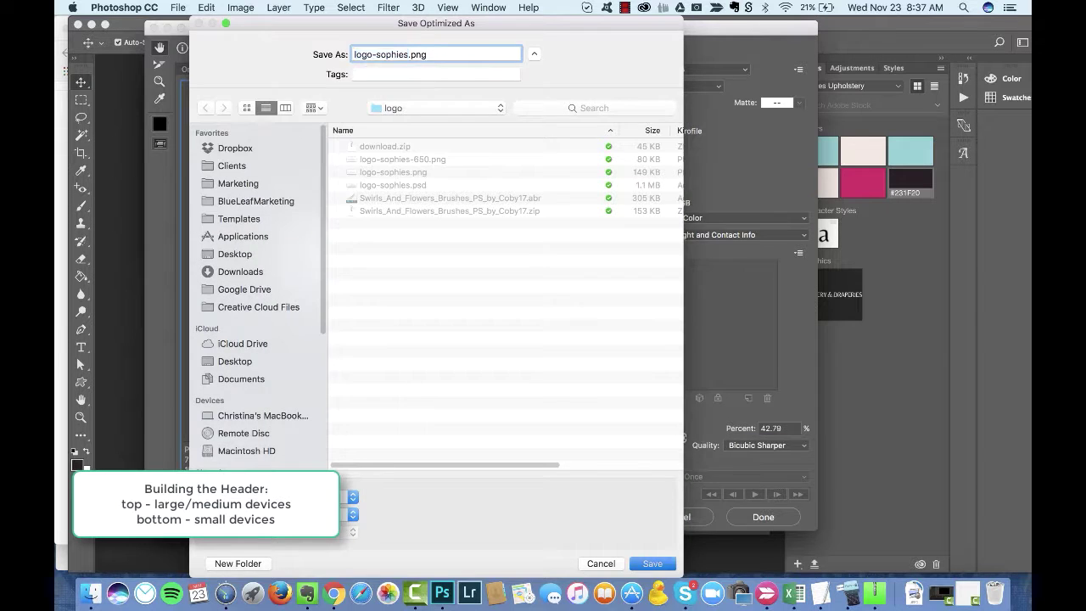
{"action": "key", "text": "Return"}
{"action": "left_click", "coordinate": [644, 327]}
{"action": "left_click", "coordinate": [582, 517]}
{"action": "key", "text": "Return"}
{"action": "left_click", "coordinate": [709, 326]}
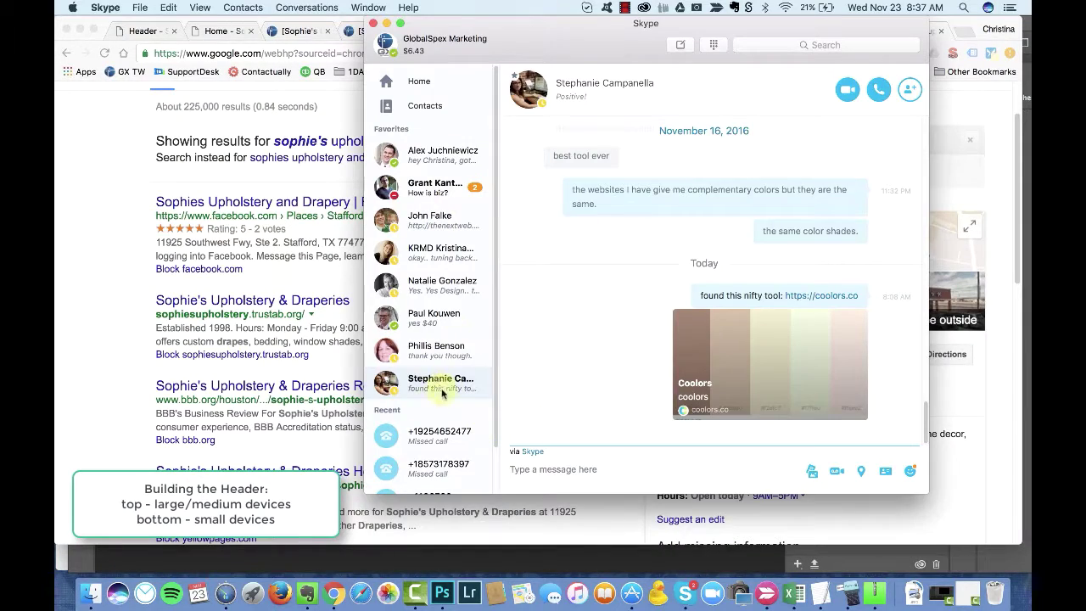
Step: Move the Photoshop logo window aside and return to the browser
{"action": "left_click", "coordinate": [438, 348]}
{"action": "key", "text": "super+Tab"}
{"action": "key", "text": "super+Tab"}
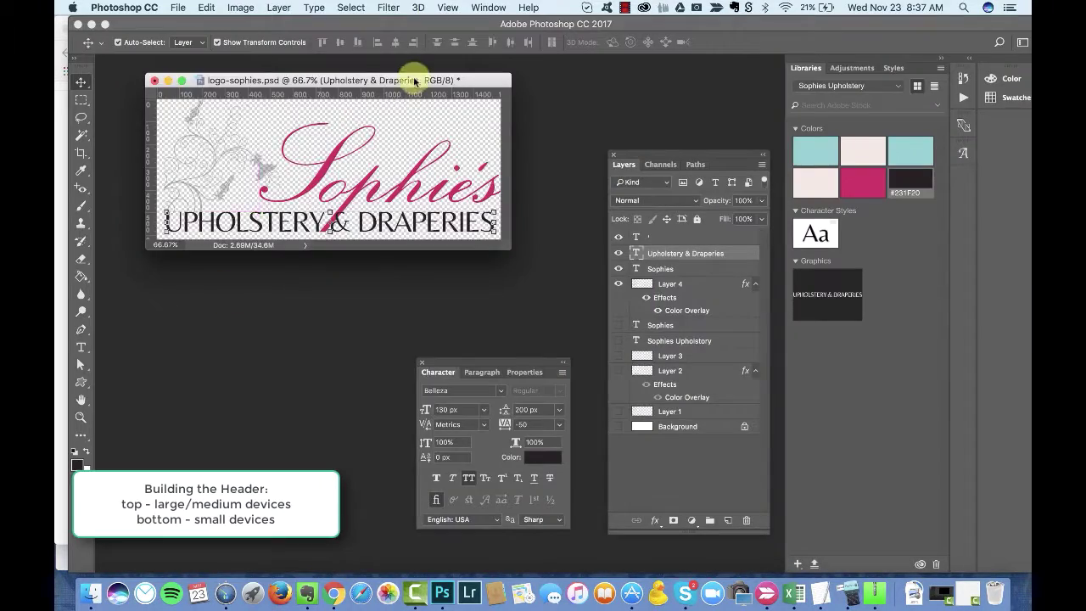
{"action": "left_click", "coordinate": [412, 80], "text": "super"}
{"action": "left_click_drag", "start_coordinate": [411, 81], "coordinate": [463, 147]}
{"action": "key", "text": "super+Tab"}
{"action": "key", "text": "super+Tab"}
{"action": "key", "text": "super+1"}
Step: Delete the old header logo from the media library and upload logo-sophies.png
{"action": "left_click", "coordinate": [324, 247]}
{"action": "left_click", "coordinate": [520, 246]}
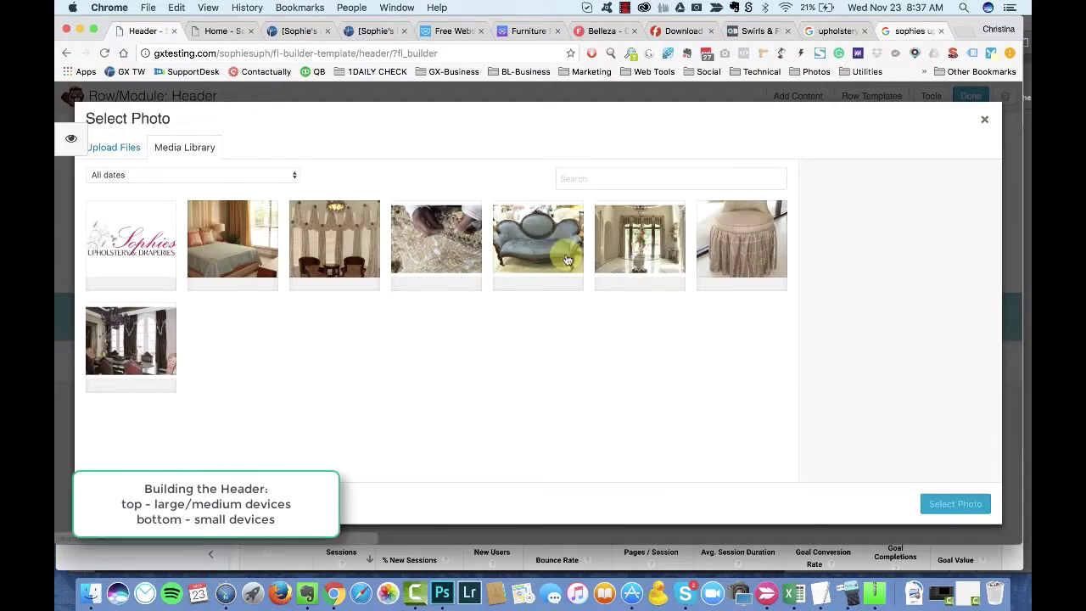
{"action": "left_click", "coordinate": [130, 242]}
{"action": "left_click", "coordinate": [924, 300]}
{"action": "left_click", "coordinate": [654, 226]}
{"action": "left_click", "coordinate": [136, 161]}
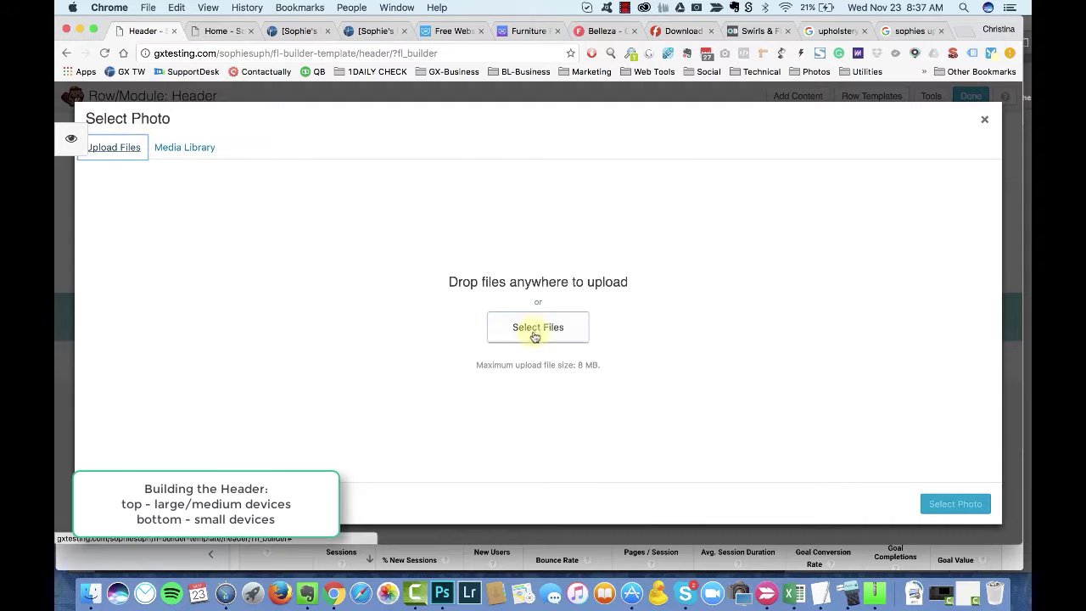
{"action": "left_click", "coordinate": [534, 331]}
{"action": "left_click", "coordinate": [535, 159]}
{"action": "left_click", "coordinate": [742, 324]}
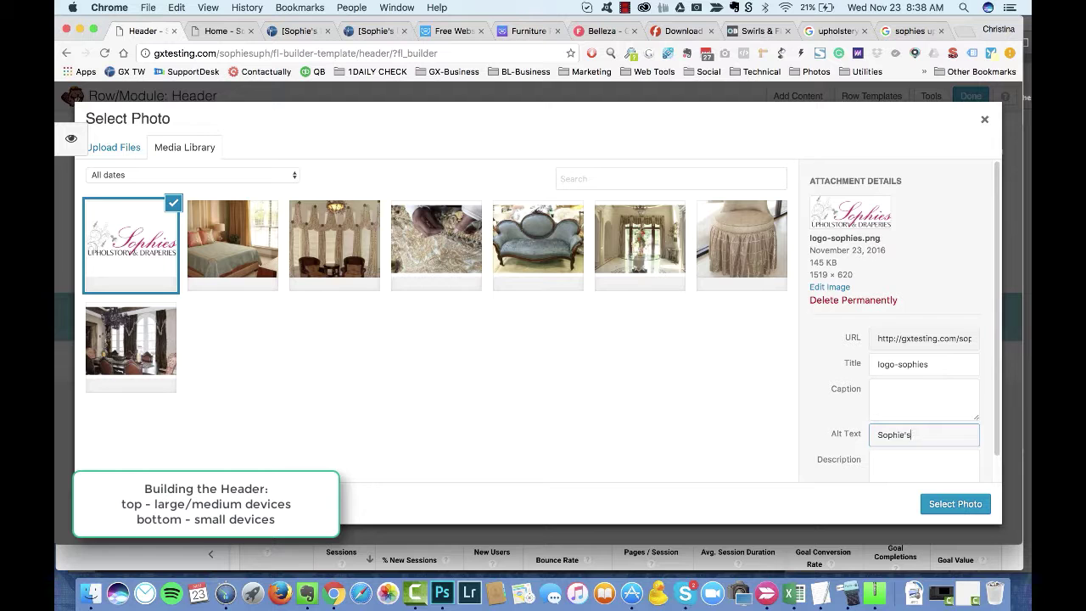
Step: Compare the upload with the Photoshop artwork and save the logo's alt text
{"action": "key", "text": "super+Tab"}
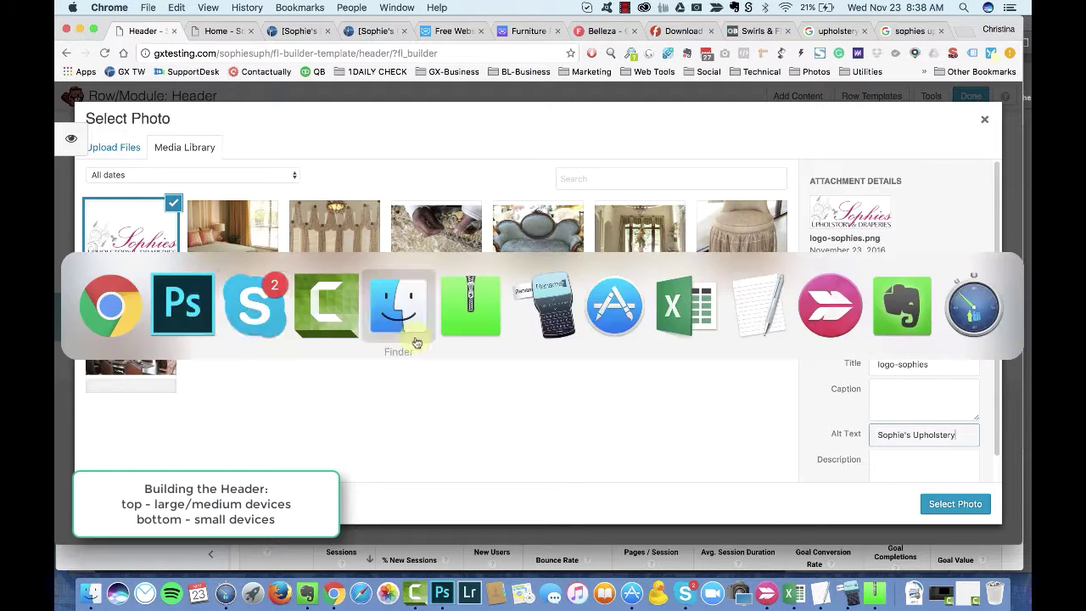
{"action": "key", "text": "super+Tab"}
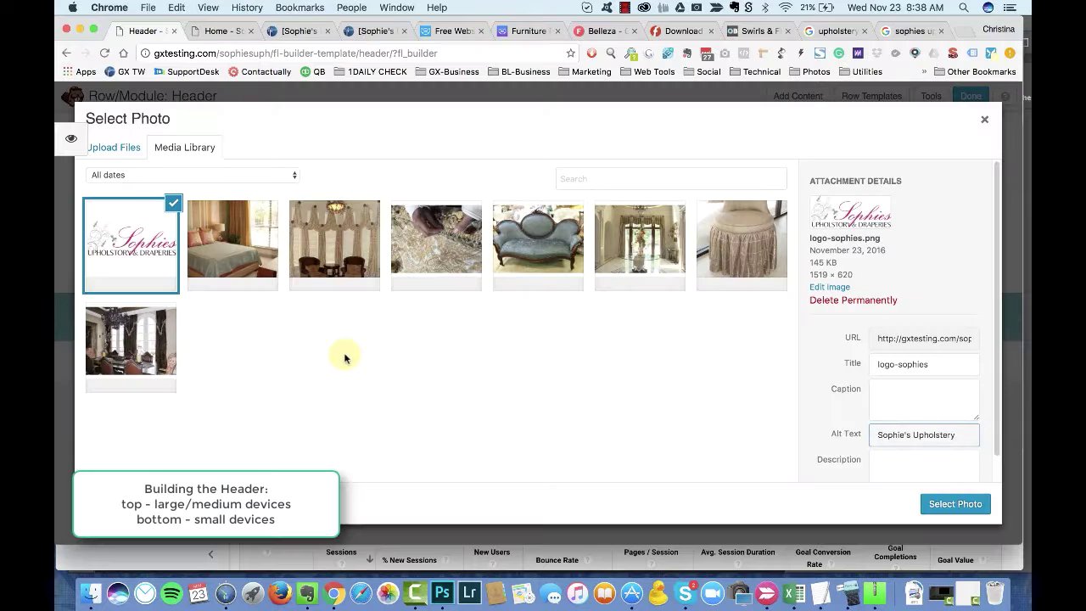
{"action": "key", "text": "super+Tab"}
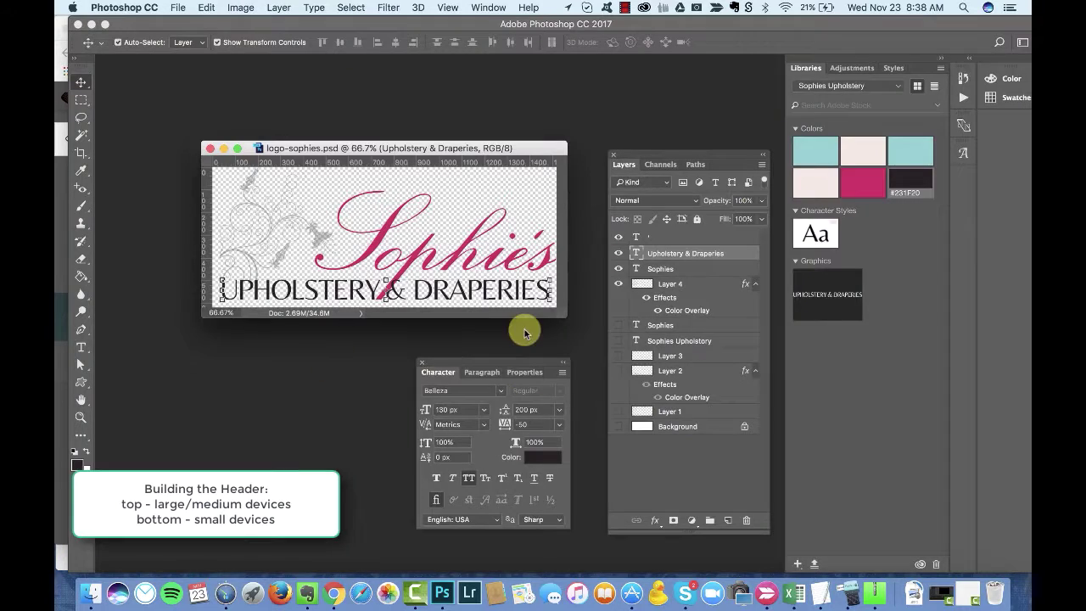
{"action": "key", "text": "super+Tab"}
{"action": "key", "text": "Tab"}
{"action": "left_click", "coordinate": [950, 505]}
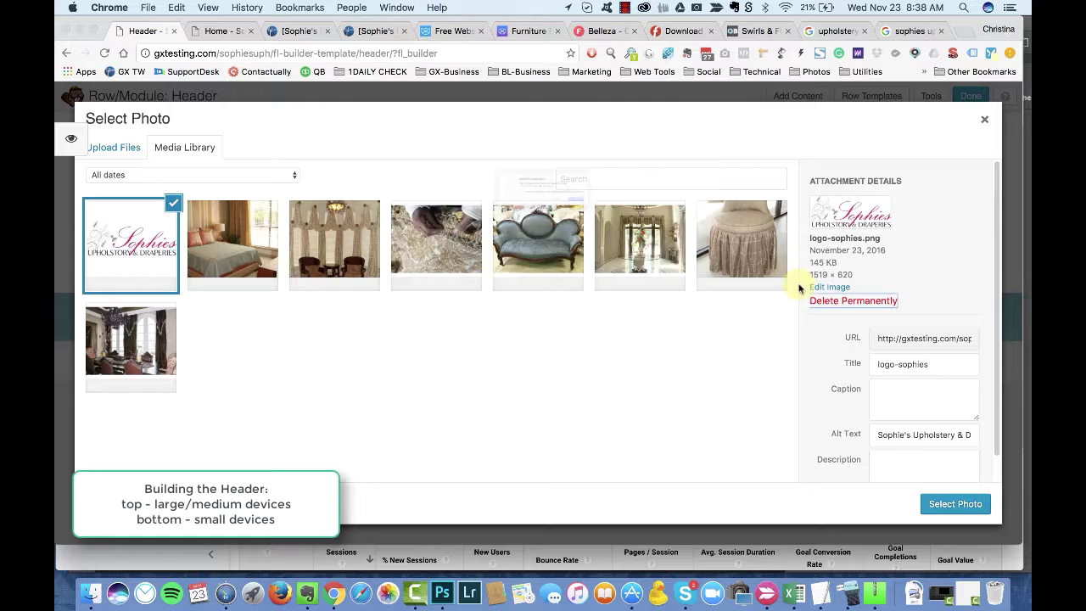
Step: Re-upload logo-sophies.png with alt text Sophie's Upholstery & Draperies and select it
{"action": "left_click", "coordinate": [813, 298]}
{"action": "left_click", "coordinate": [589, 330]}
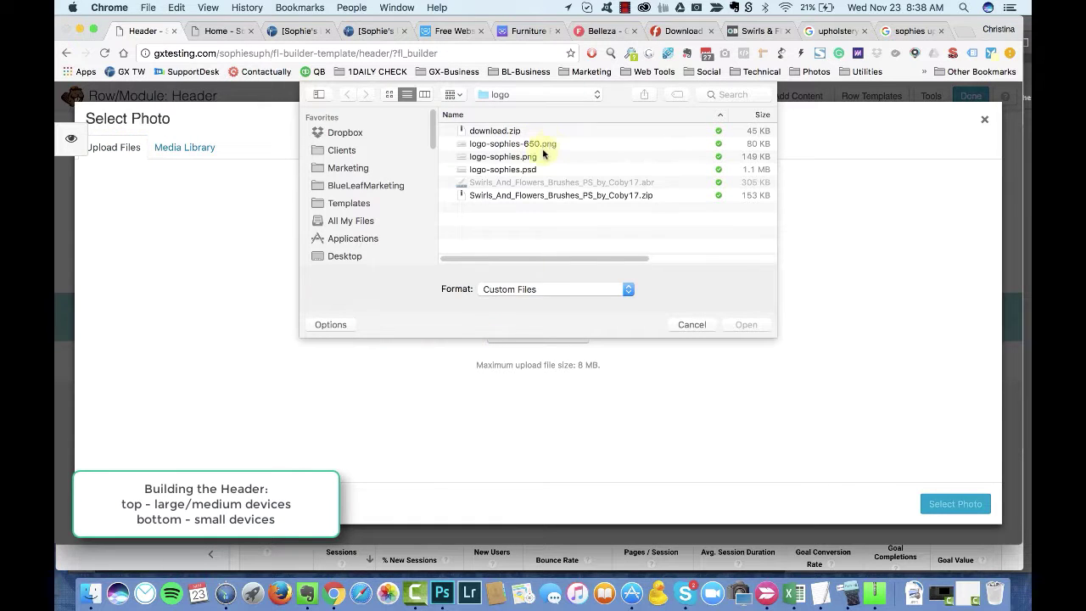
{"action": "left_click", "coordinate": [544, 156]}
{"action": "scroll", "coordinate": [686, 200], "scroll_direction": "right", "scroll_amount": 3}
{"action": "left_click", "coordinate": [745, 324]}
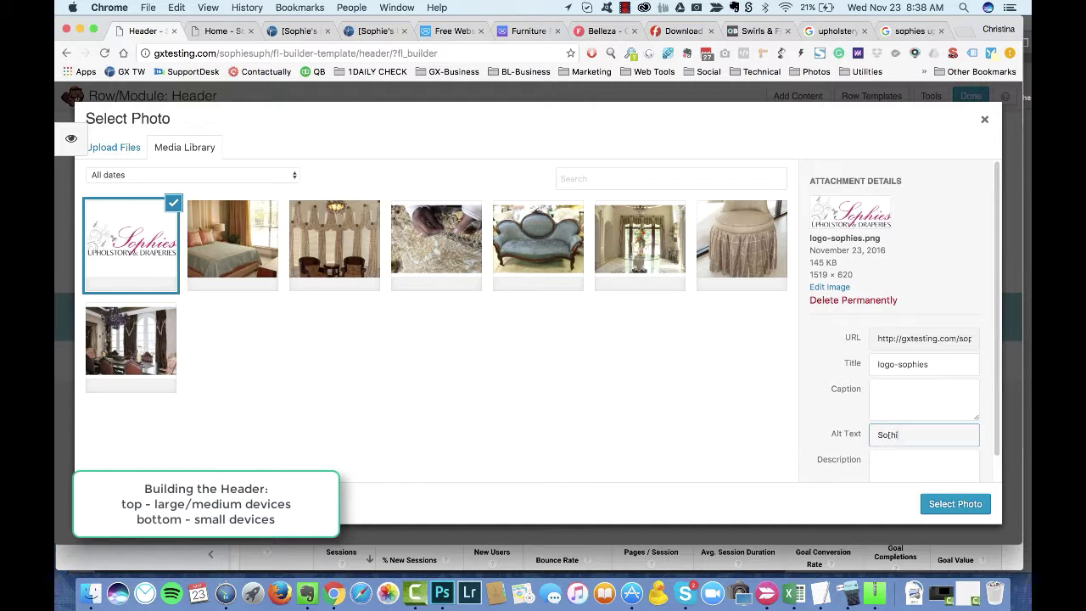
{"action": "type", "text": "raperies"}
{"action": "left_click", "coordinate": [955, 504]}
Step: Set the header logo photo size to Large
{"action": "left_click", "coordinate": [612, 251]}
{"action": "left_click", "coordinate": [618, 160]}
{"action": "left_click", "coordinate": [594, 247]}
{"action": "left_click", "coordinate": [633, 483]}
{"action": "left_click", "coordinate": [496, 307]}
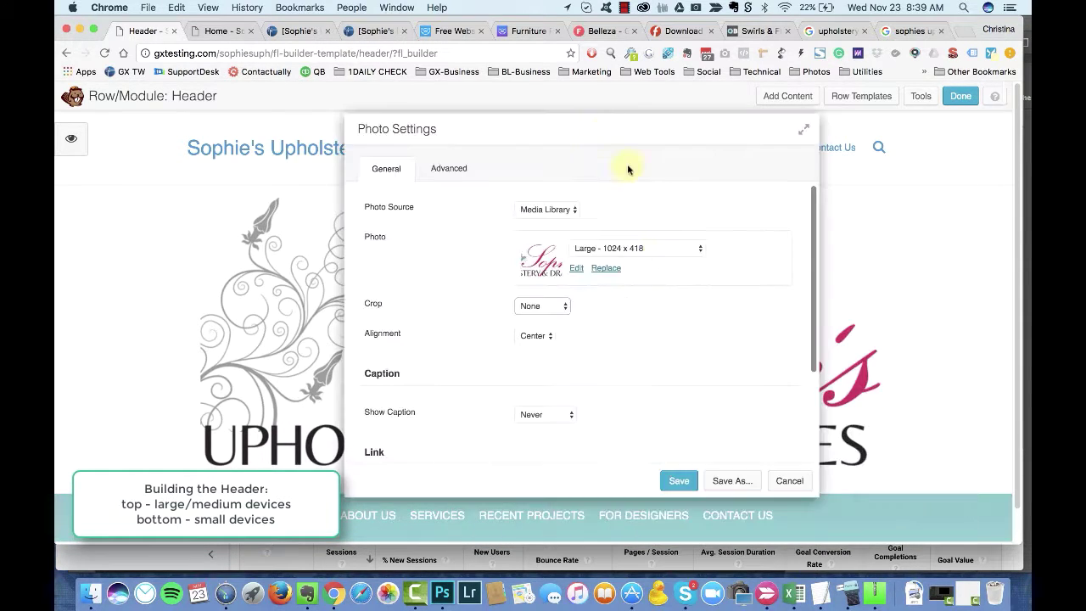
Step: Save the logo uncropped, then upload logo-sophies-650.png to the media library
{"action": "left_click", "coordinate": [637, 248]}
{"action": "left_click", "coordinate": [679, 481]}
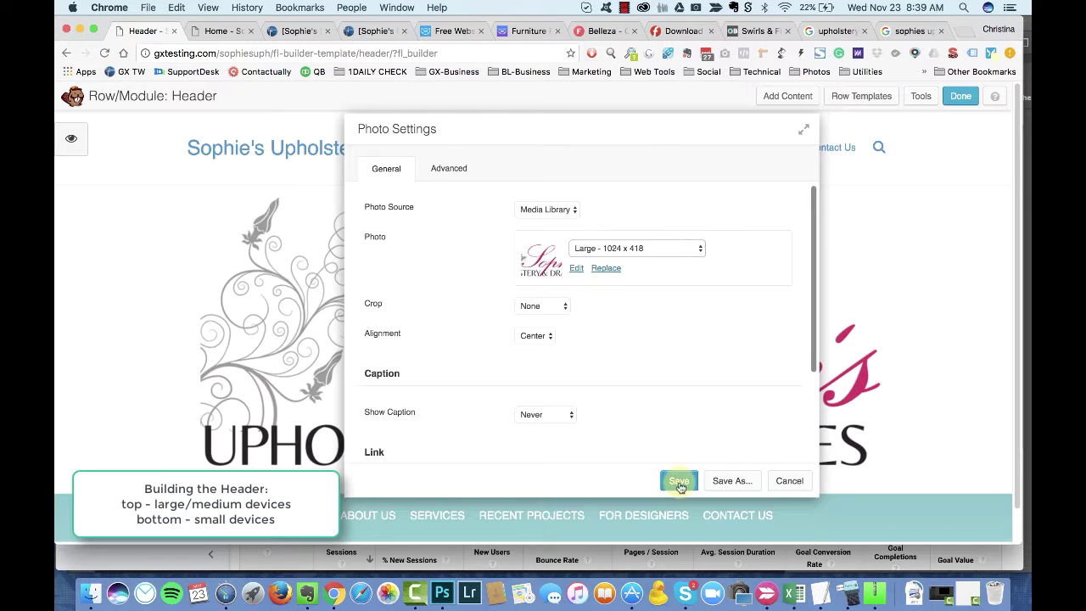
{"action": "left_click", "coordinate": [351, 353]}
{"action": "left_click", "coordinate": [560, 266]}
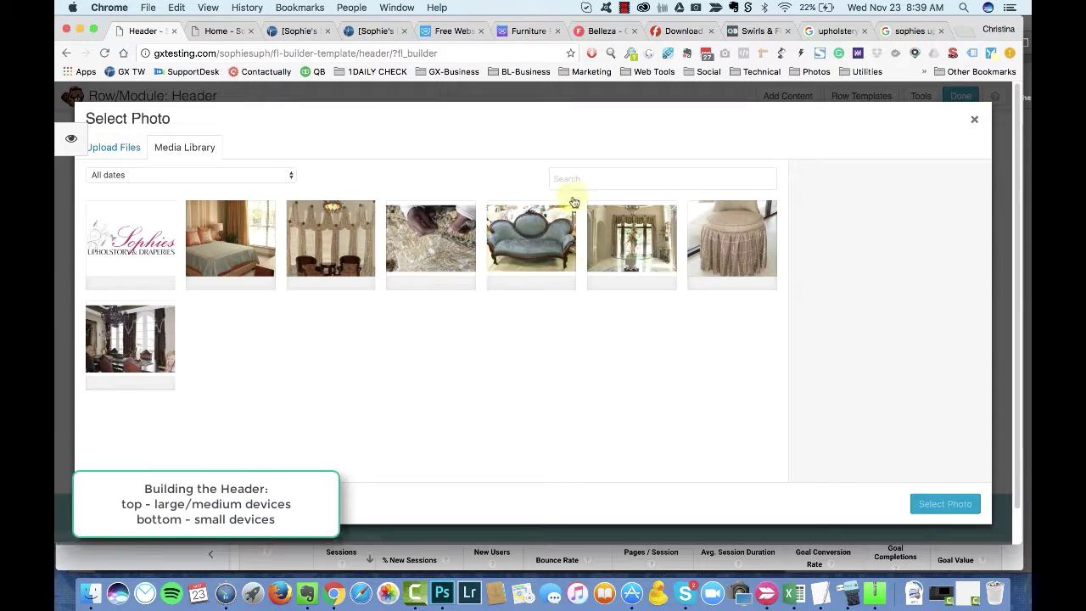
{"action": "left_click", "coordinate": [114, 146]}
{"action": "left_click", "coordinate": [533, 327]}
{"action": "left_click", "coordinate": [490, 142]}
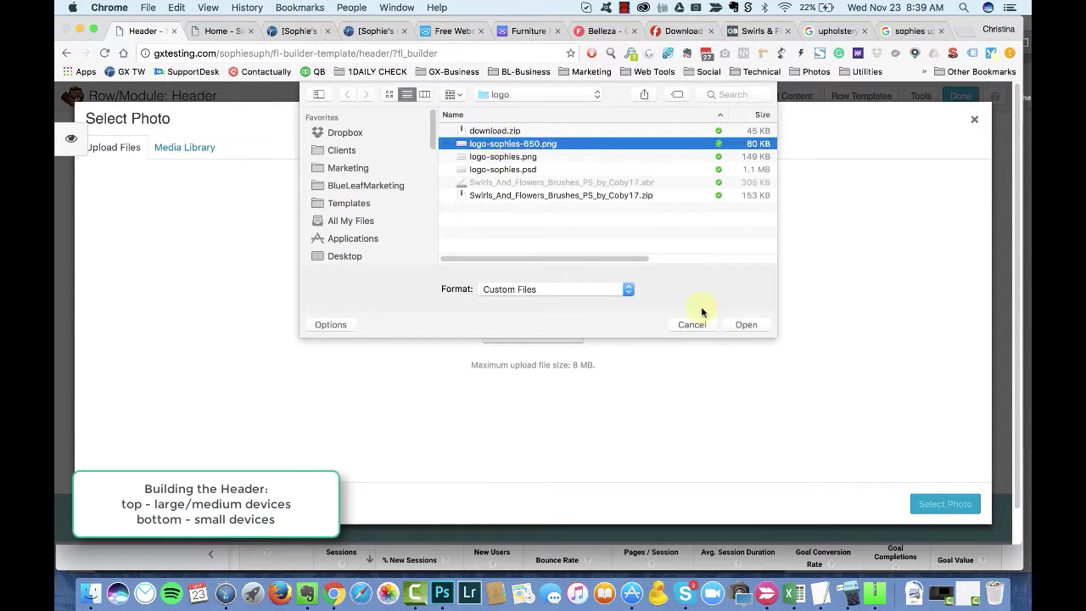
{"action": "left_click", "coordinate": [744, 322]}
Step: Use the 650-pixel logo at Full Size and save the photo settings
{"action": "left_click", "coordinate": [135, 249]}
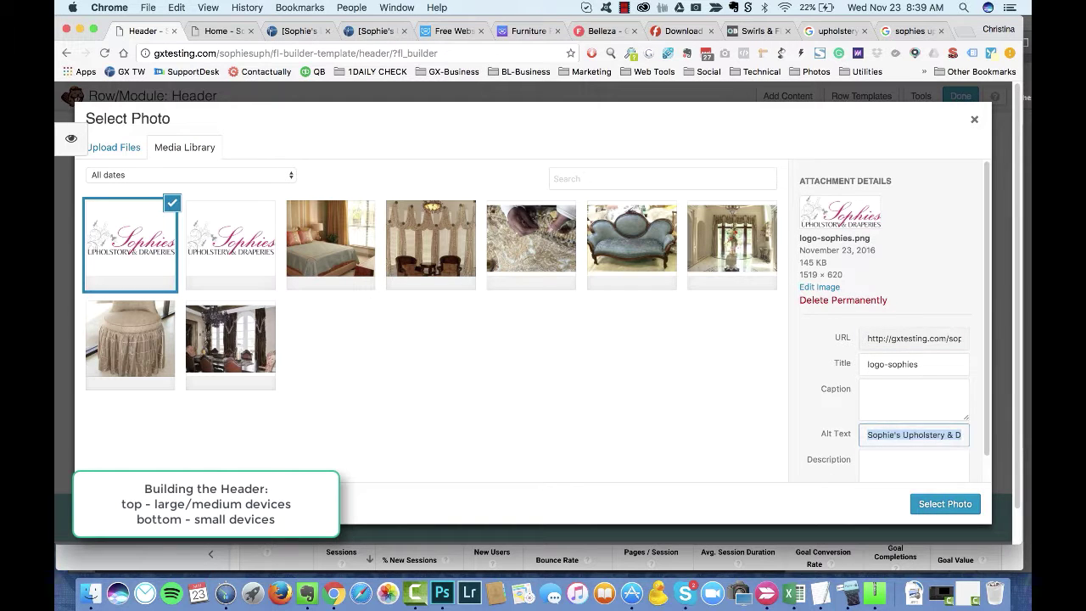
{"action": "left_click", "coordinate": [230, 245]}
{"action": "left_click", "coordinate": [945, 504]}
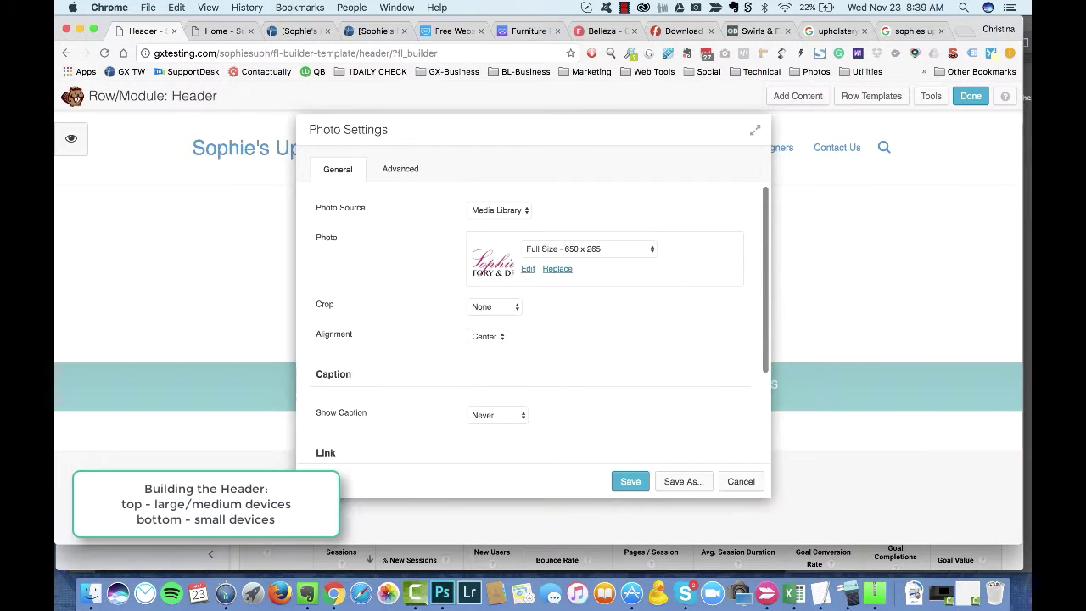
{"action": "left_click", "coordinate": [588, 248]}
{"action": "left_click", "coordinate": [593, 235]}
{"action": "left_click", "coordinate": [631, 481]}
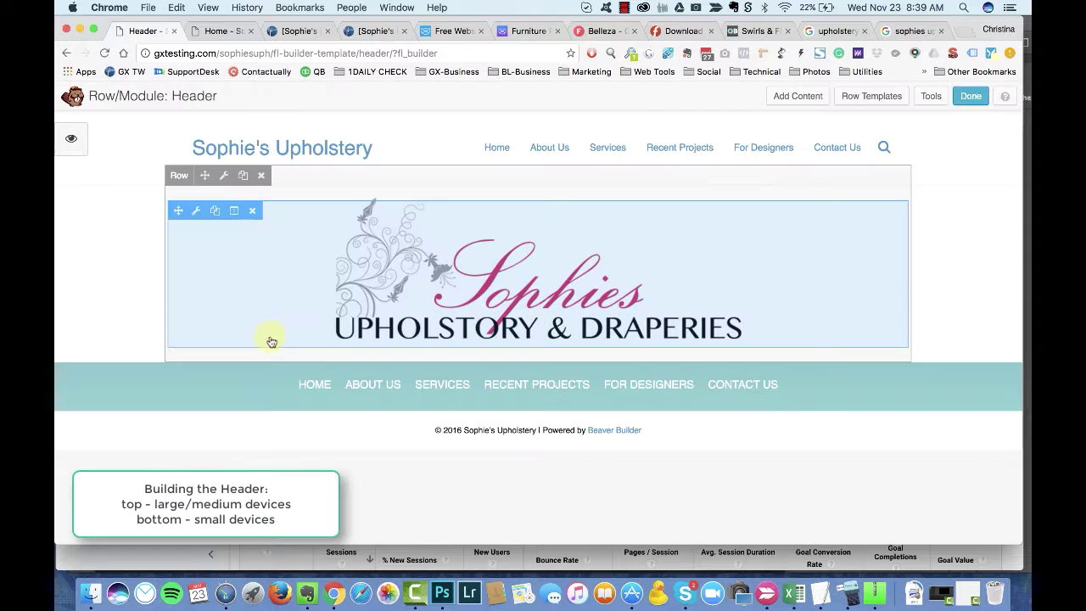
Step: Add empty columns on both sides of the logo, widen its column, and publish
{"action": "mouse_move", "coordinate": [236, 215]}
{"action": "left_click", "coordinate": [254, 284]}
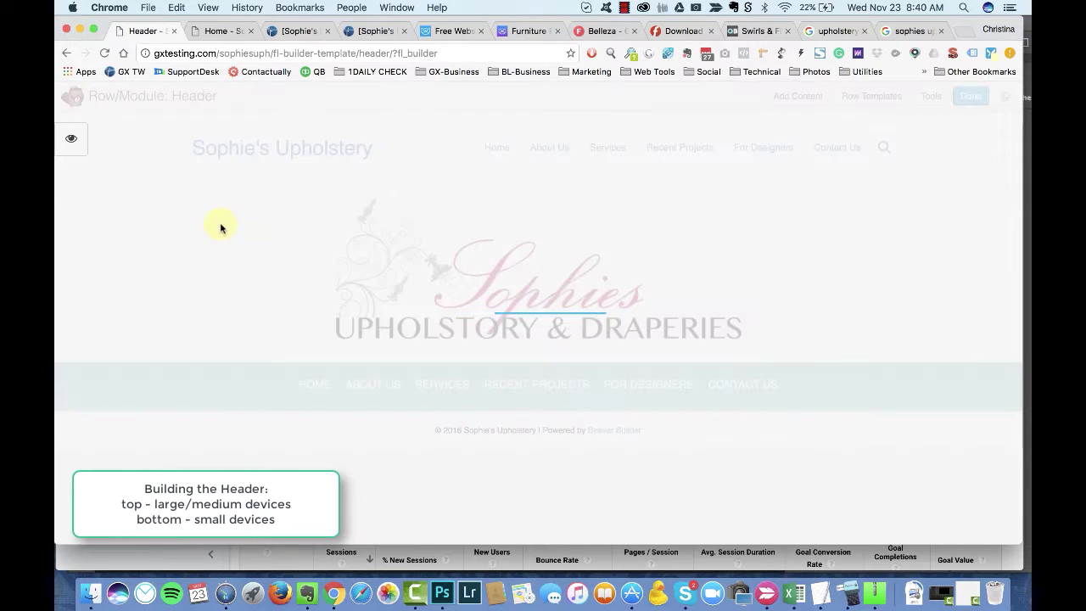
{"action": "left_click", "coordinate": [246, 286]}
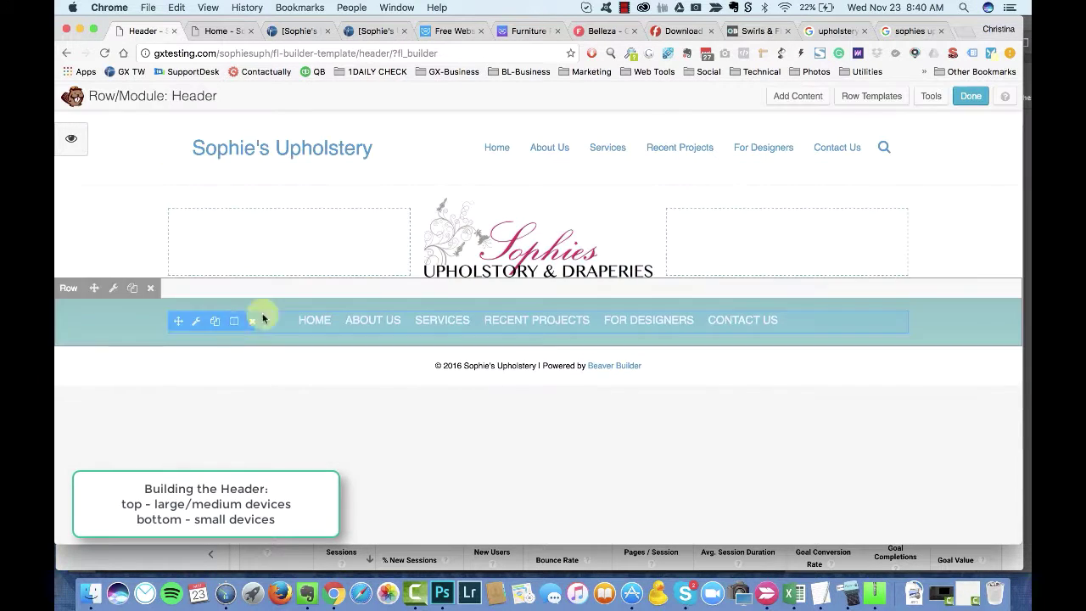
{"action": "left_click_drag", "start_coordinate": [668, 241], "coordinate": [692, 242]}
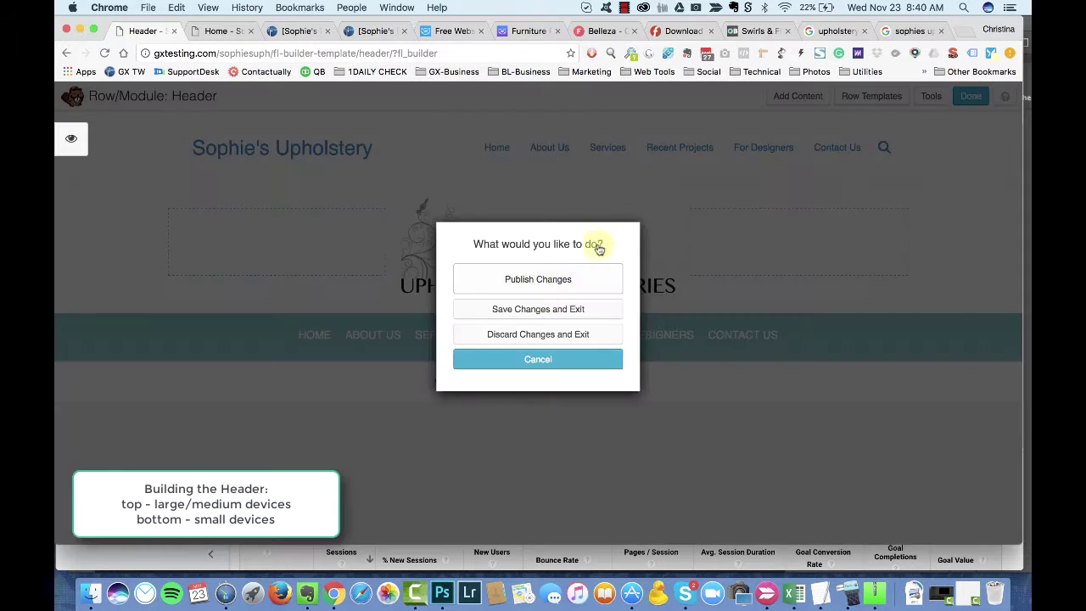
{"action": "left_click", "coordinate": [591, 283]}
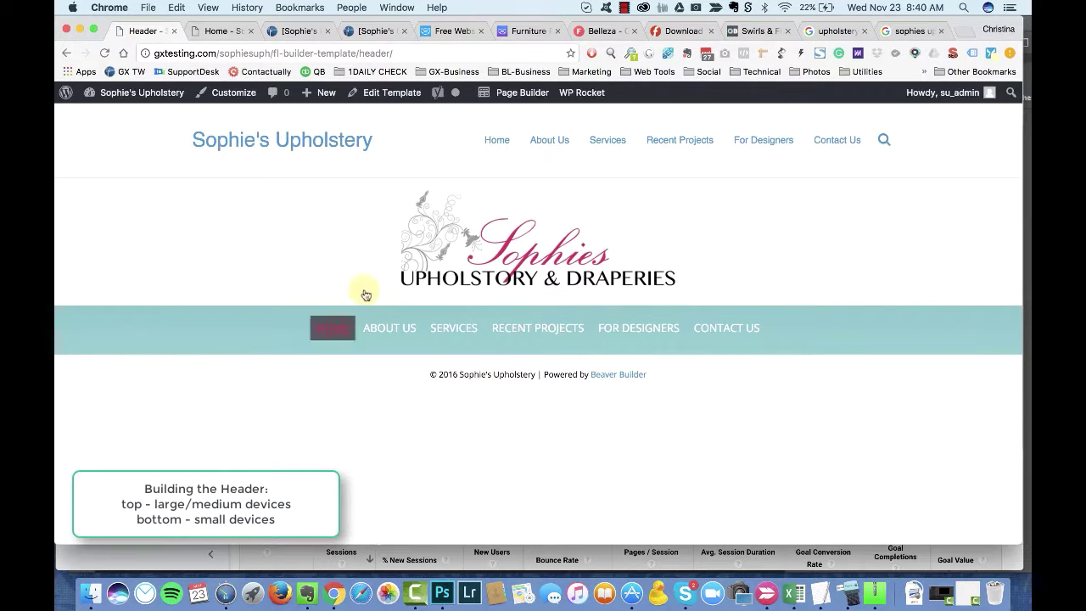
Step: Switch to the site's home page tab and scroll through it
{"action": "left_click", "coordinate": [219, 31]}
{"action": "mouse_move", "coordinate": [128, 92]}
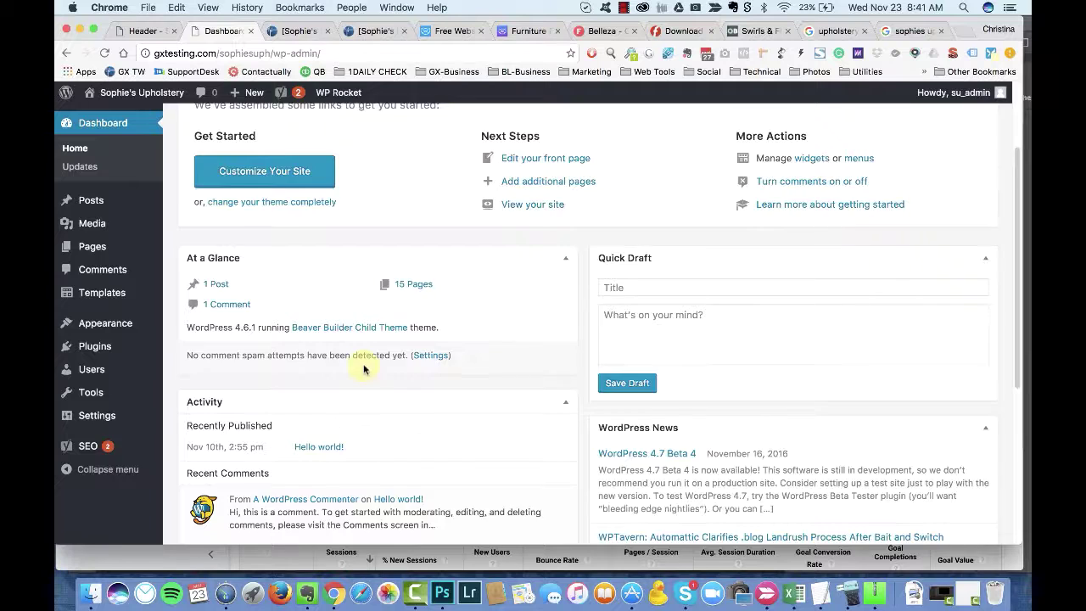
{"action": "scroll", "coordinate": [364, 356], "scroll_direction": "down", "scroll_amount": 3}
{"action": "scroll", "coordinate": [364, 346], "scroll_direction": "up", "scroll_amount": 5}
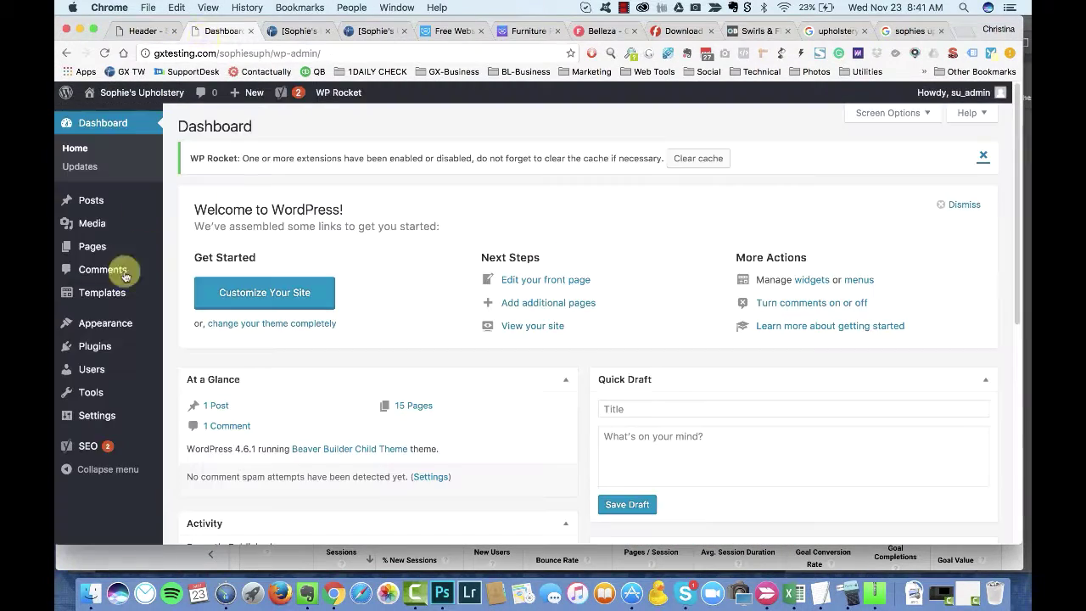
Step: Choose Header as the site header in BB Header Footer settings and save
{"action": "mouse_move", "coordinate": [101, 399]}
{"action": "mouse_move", "coordinate": [116, 423]}
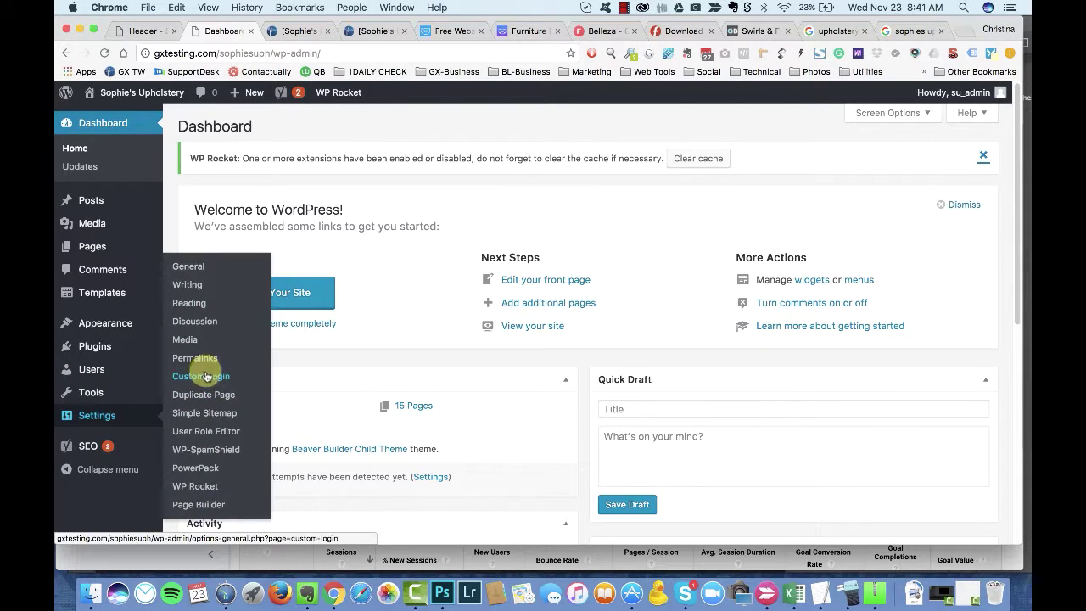
{"action": "left_click", "coordinate": [199, 503]}
{"action": "left_click", "coordinate": [206, 331]}
{"action": "left_click", "coordinate": [222, 383]}
{"action": "left_click", "coordinate": [411, 271]}
{"action": "left_click", "coordinate": [402, 310]}
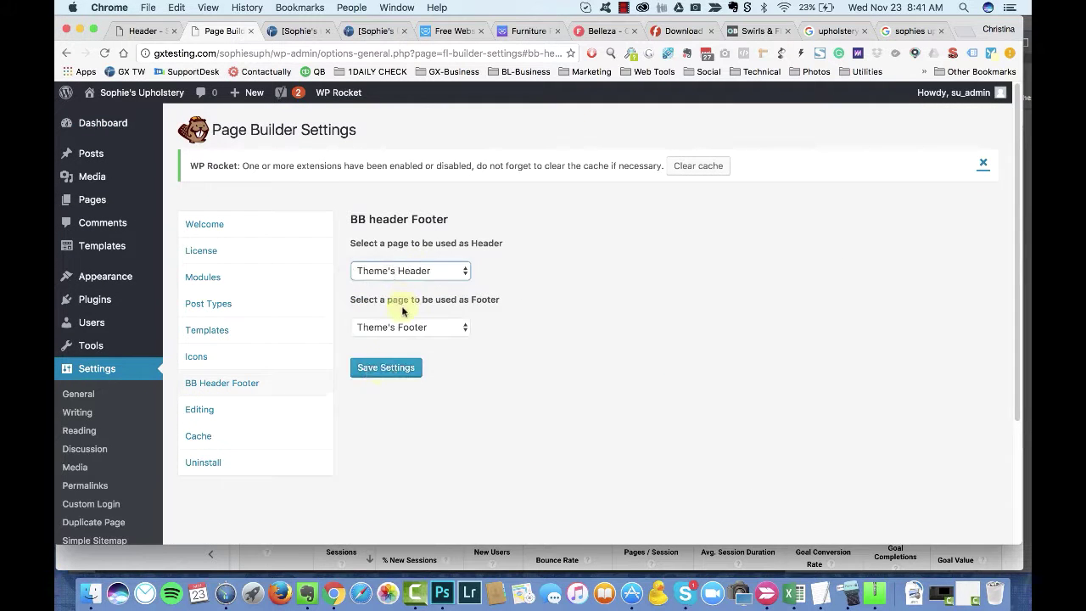
Step: Check the Header template tab, then open the live site
{"action": "left_click", "coordinate": [144, 31]}
{"action": "left_click", "coordinate": [216, 31]}
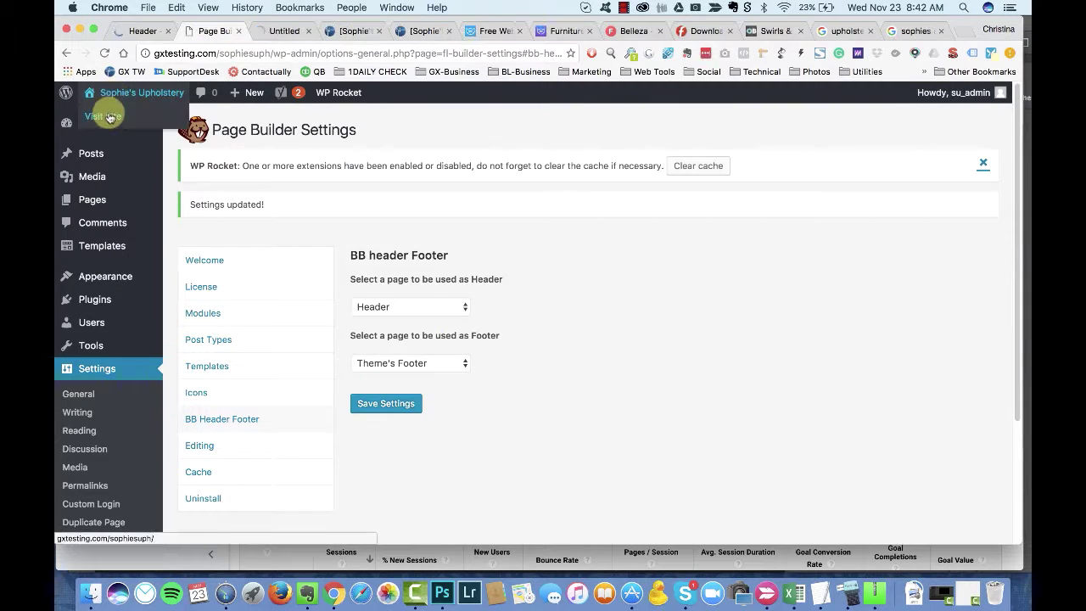
{"action": "left_click", "coordinate": [96, 109]}
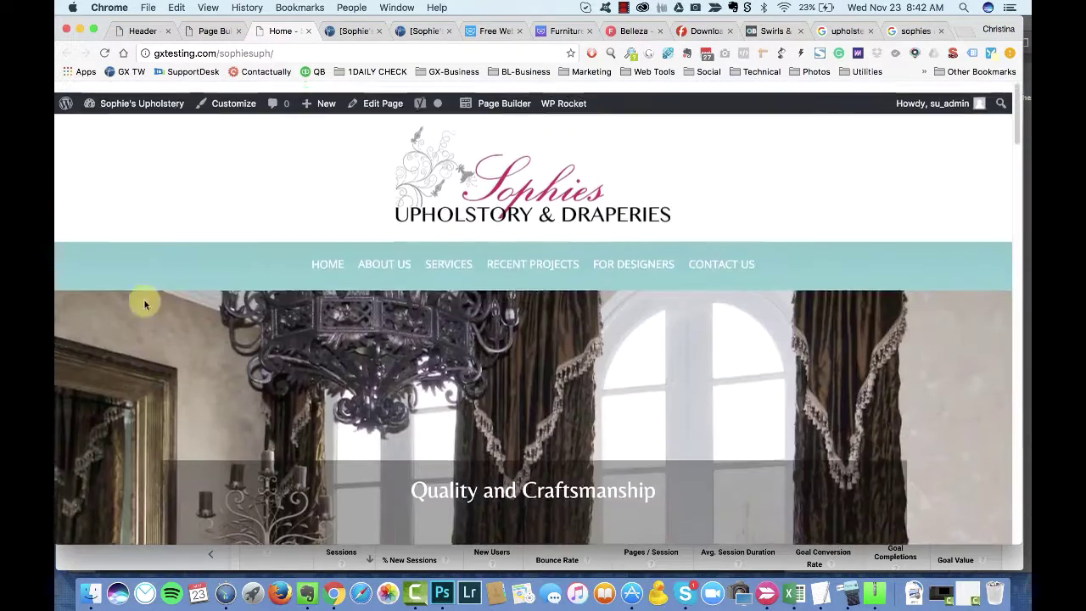
Step: Duplicate the logo row, drag the copy below the menu bar, and duplicate the navigation row
{"action": "left_click", "coordinate": [147, 31]}
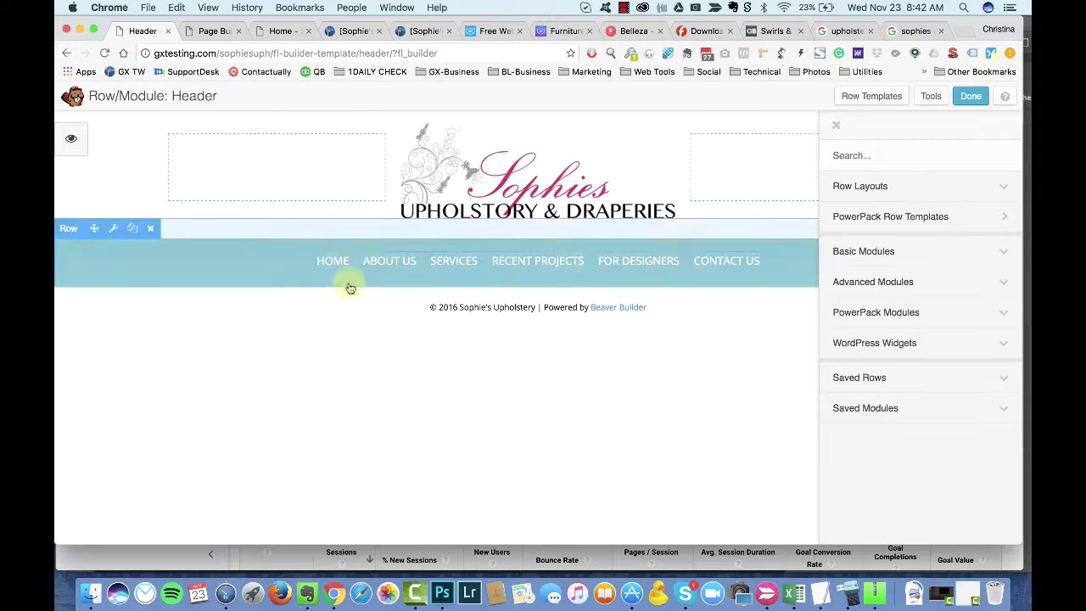
{"action": "left_click", "coordinate": [243, 248]}
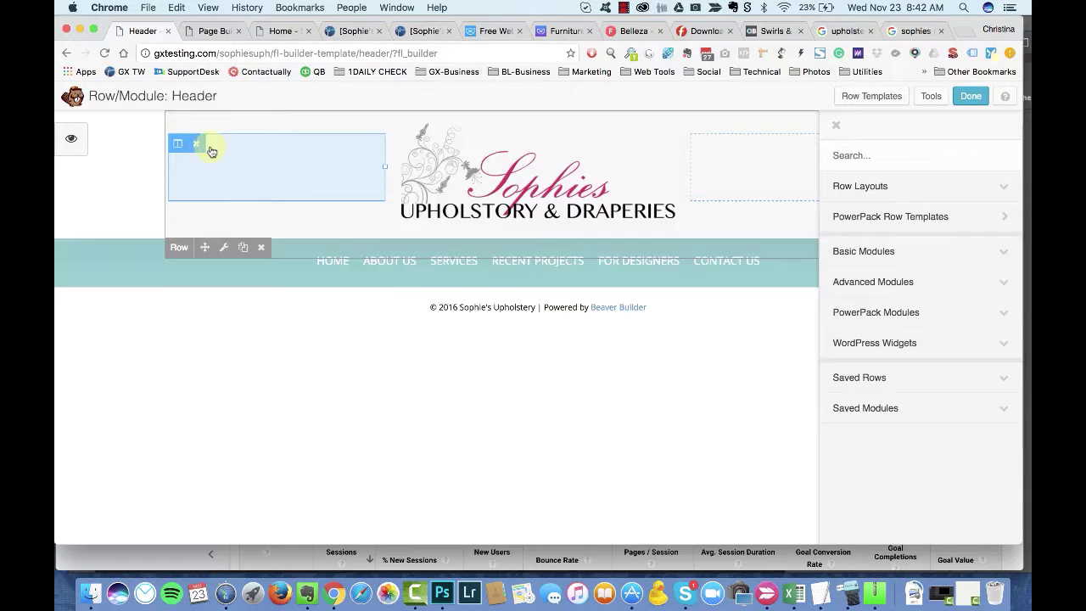
{"action": "left_click_drag", "start_coordinate": [182, 231], "coordinate": [198, 267]}
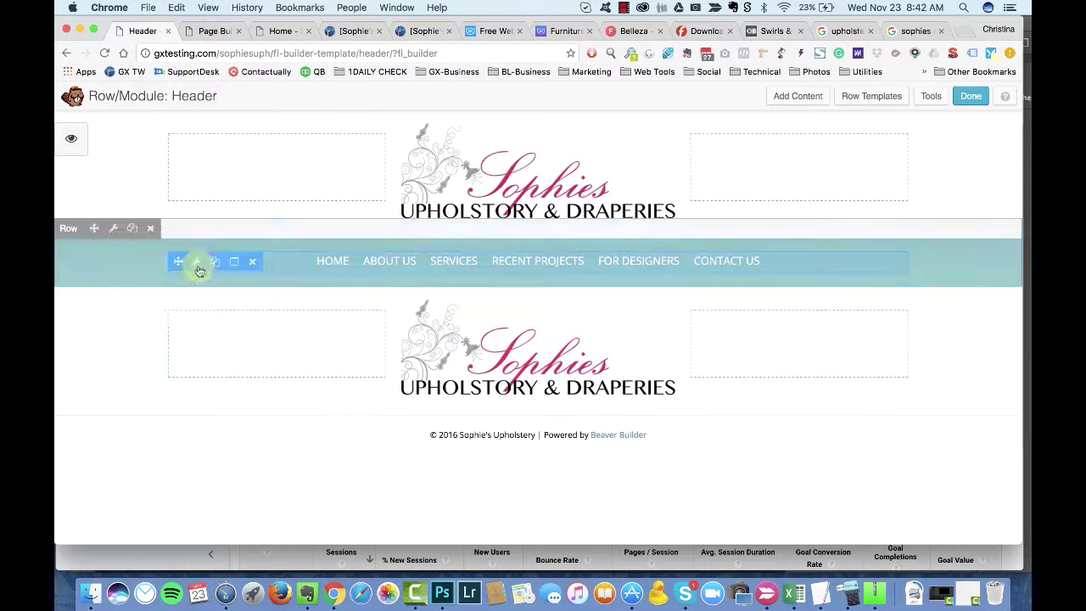
{"action": "left_click", "coordinate": [133, 232]}
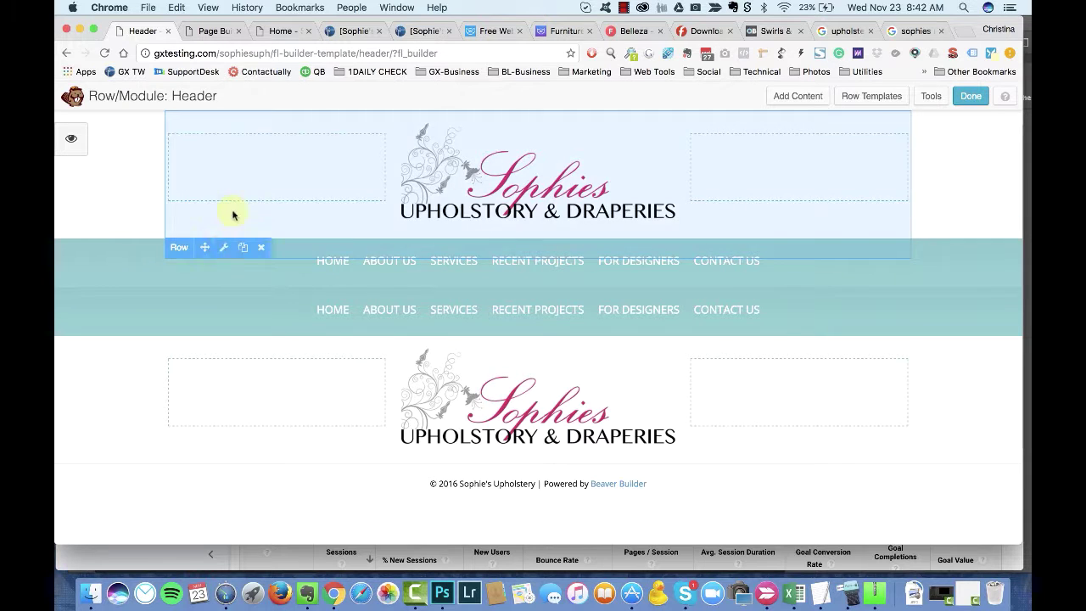
Step: Make the top logo row display on Large & Medium devices only
{"action": "left_click", "coordinate": [223, 247]}
{"action": "left_click", "coordinate": [595, 169]}
{"action": "left_click", "coordinate": [337, 170]}
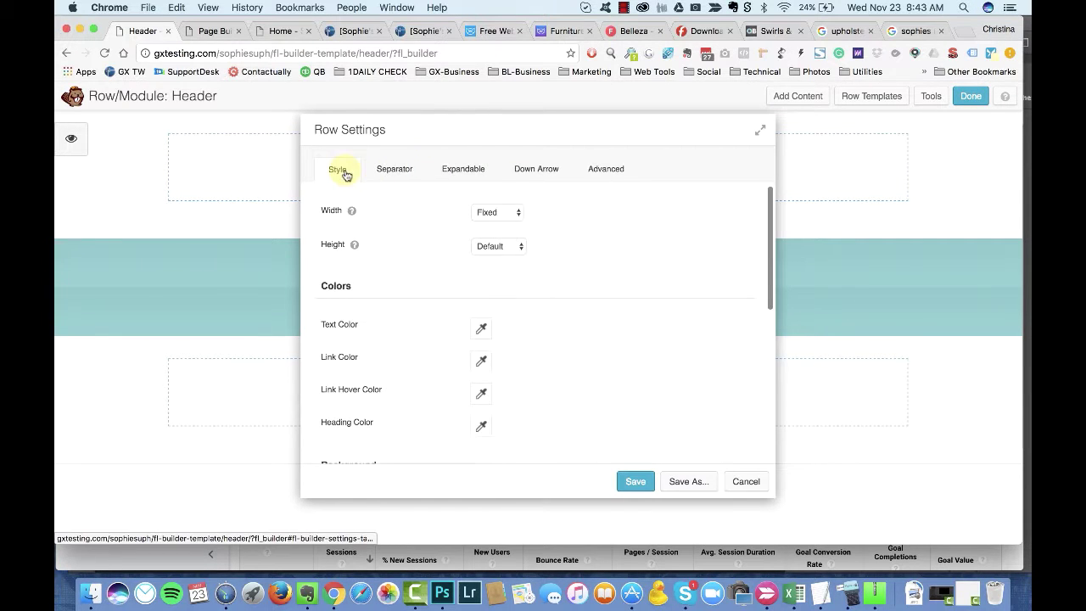
{"action": "left_click_drag", "start_coordinate": [445, 133], "coordinate": [577, 133]}
{"action": "left_click", "coordinate": [736, 167]}
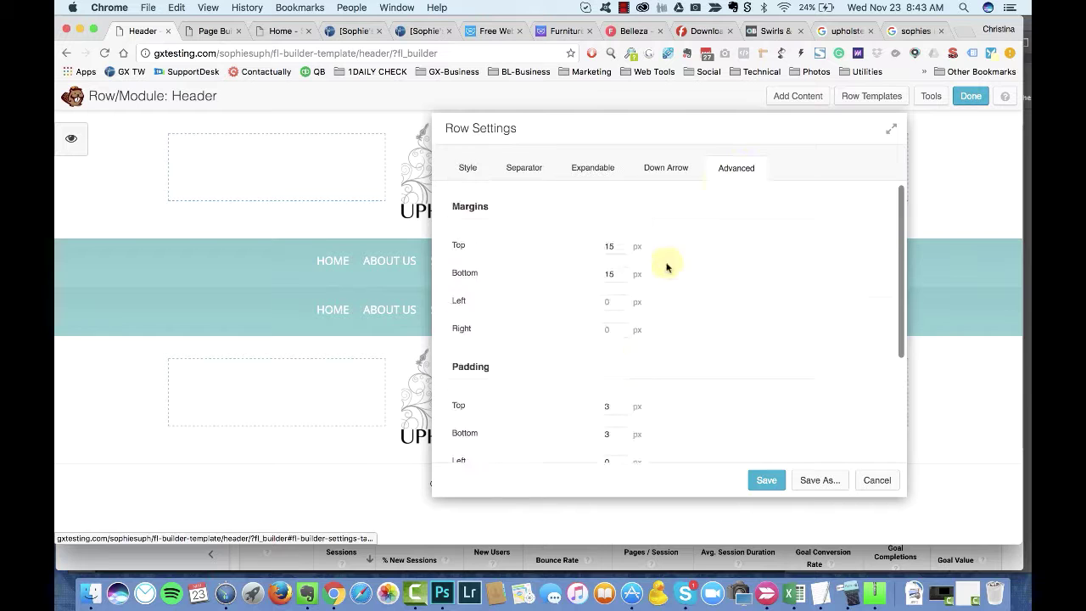
{"action": "scroll", "coordinate": [645, 339], "scroll_direction": "down", "scroll_amount": 5}
{"action": "left_click", "coordinate": [634, 366]}
{"action": "left_click", "coordinate": [634, 391]}
{"action": "key", "text": "Return"}
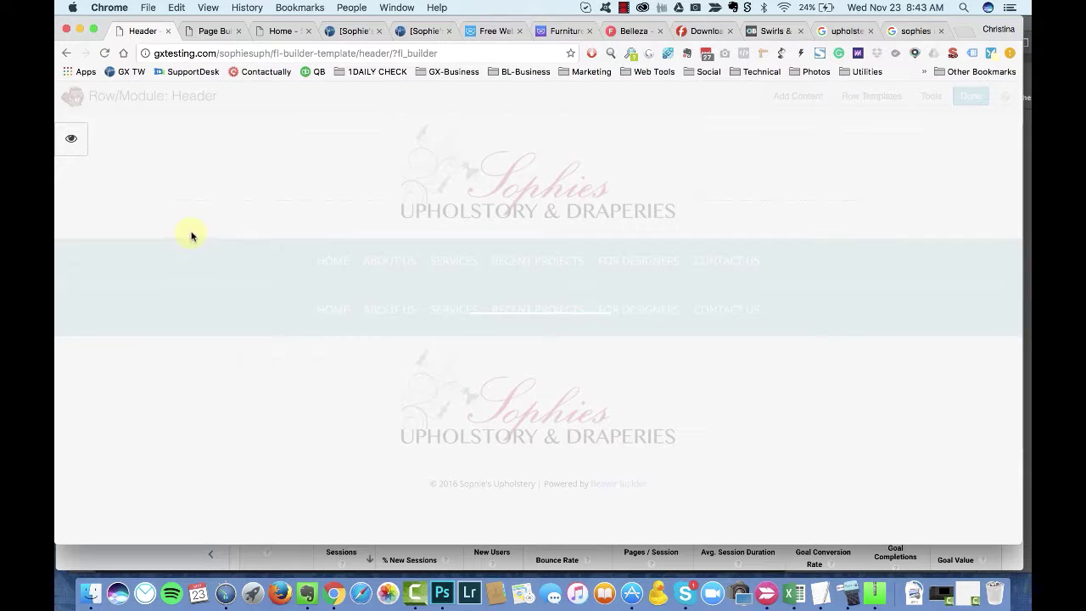
Step: Set the responsive display option for the next header row
{"action": "left_click", "coordinate": [149, 231]}
{"action": "left_click", "coordinate": [605, 169]}
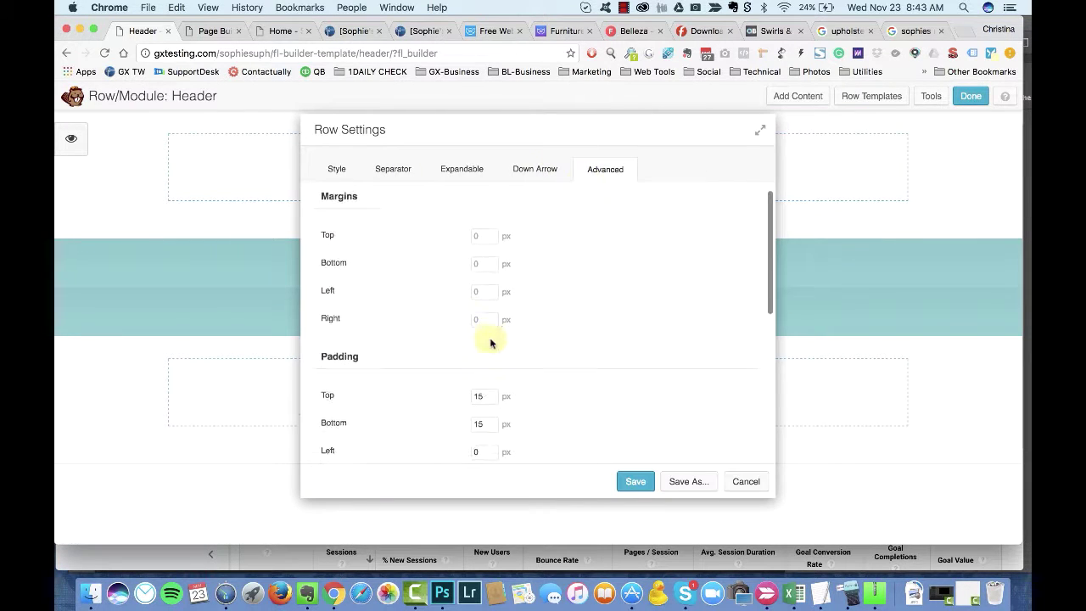
{"action": "scroll", "coordinate": [490, 342], "scroll_direction": "down", "scroll_amount": 5}
{"action": "left_click", "coordinate": [511, 307]}
{"action": "left_click", "coordinate": [526, 347]}
{"action": "key", "text": "Return"}
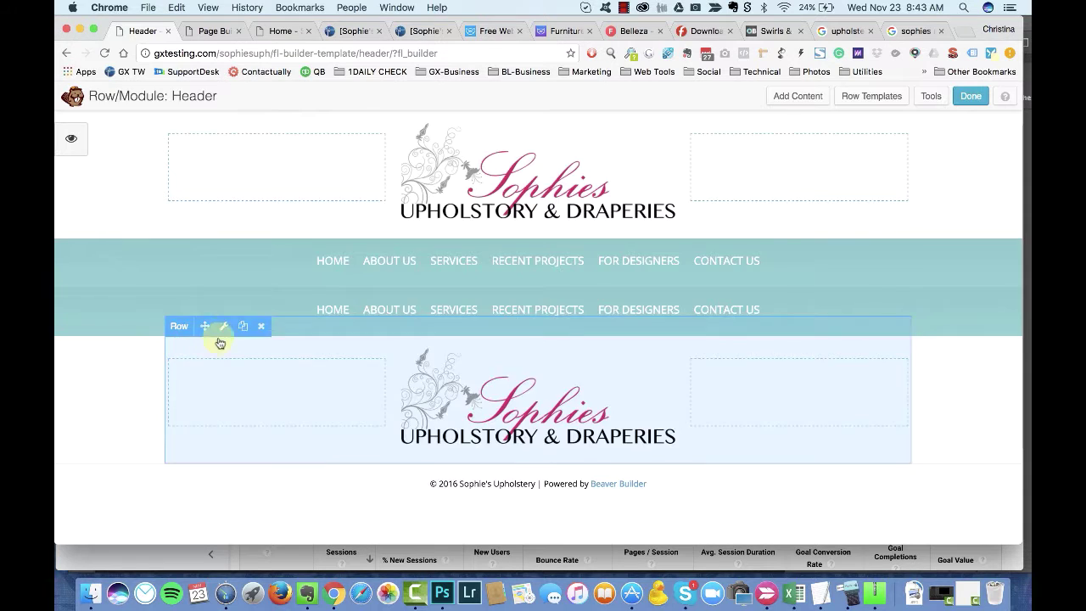
Step: Set the responsive display option for the lower logo row
{"action": "left_click", "coordinate": [223, 326]}
{"action": "left_click", "coordinate": [603, 167]}
{"action": "scroll", "coordinate": [548, 303], "scroll_direction": "down", "scroll_amount": 5}
{"action": "left_click", "coordinate": [518, 376]}
{"action": "left_click", "coordinate": [503, 431]}
{"action": "key", "text": "Return"}
Step: Make another header row display on Small Devices Only and save
{"action": "left_click", "coordinate": [223, 324]}
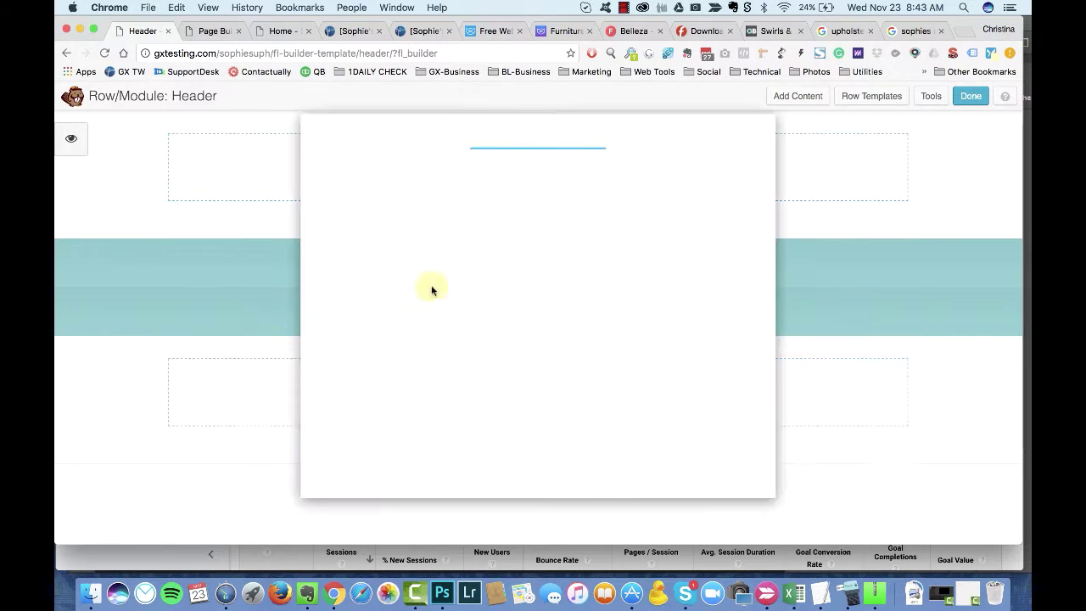
{"action": "left_click", "coordinate": [605, 169]}
{"action": "scroll", "coordinate": [511, 382], "scroll_direction": "down", "scroll_amount": 5}
{"action": "left_click", "coordinate": [648, 492]}
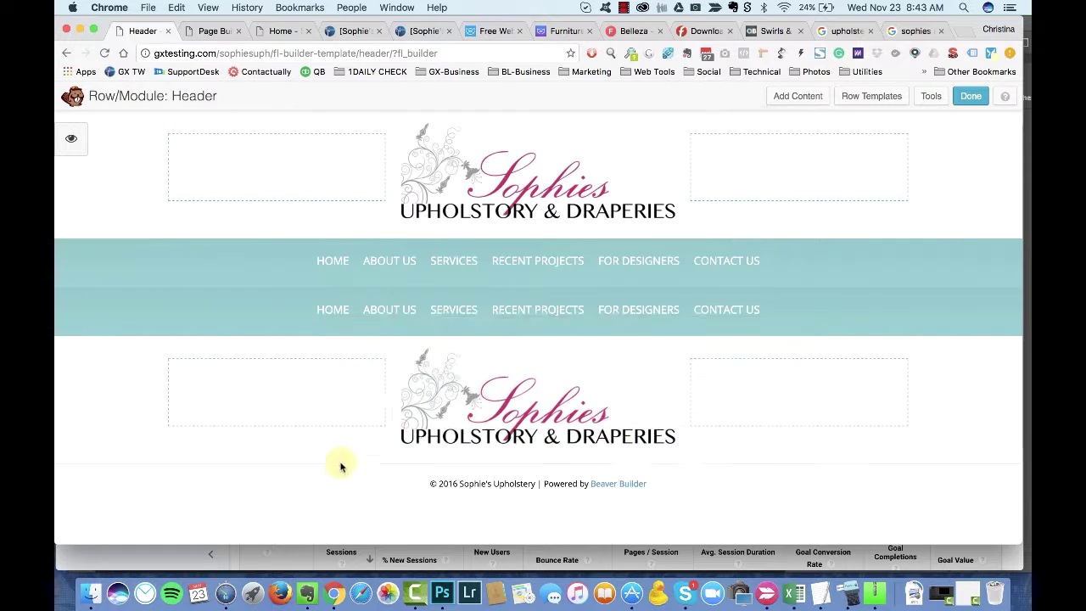
{"action": "left_click", "coordinate": [107, 278]}
{"action": "left_click", "coordinate": [605, 169]}
{"action": "scroll", "coordinate": [526, 284], "scroll_direction": "down", "scroll_amount": 5}
{"action": "left_click", "coordinate": [526, 268]}
{"action": "left_click", "coordinate": [525, 339]}
{"action": "left_click", "coordinate": [632, 482]}
Step: Save the lower logo at Medium 300x122, centred, and set the menu row background type to Color
{"action": "left_click", "coordinate": [210, 318]}
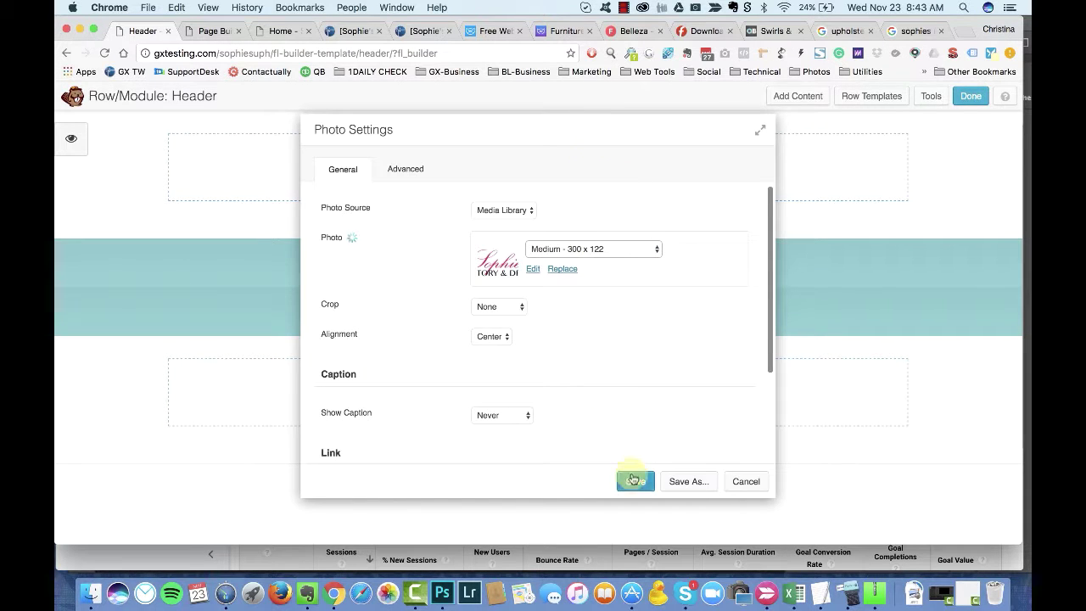
{"action": "left_click", "coordinate": [635, 481]}
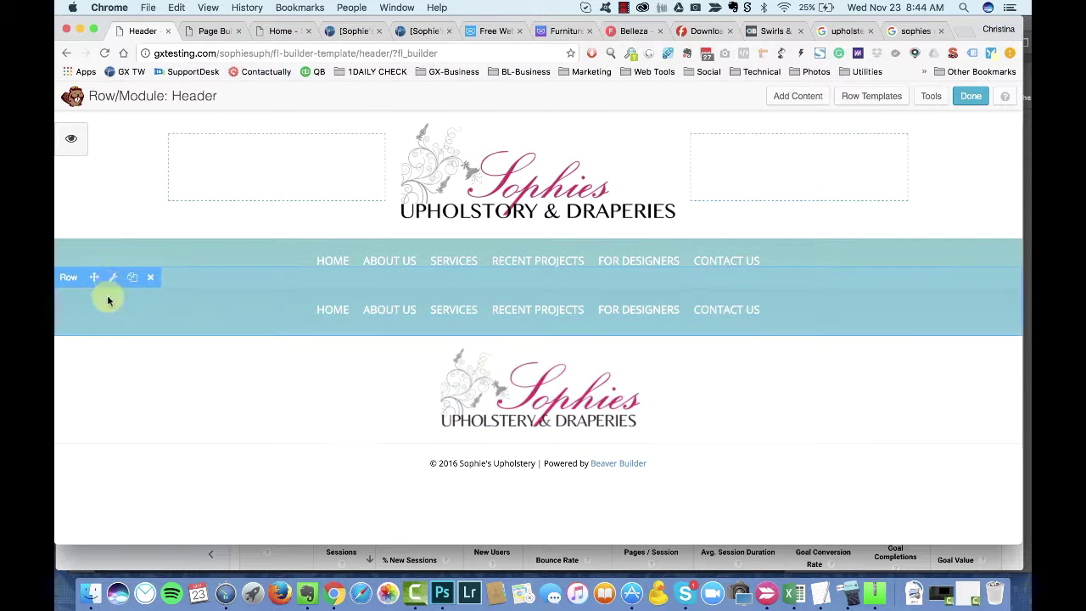
{"action": "left_click", "coordinate": [119, 254]}
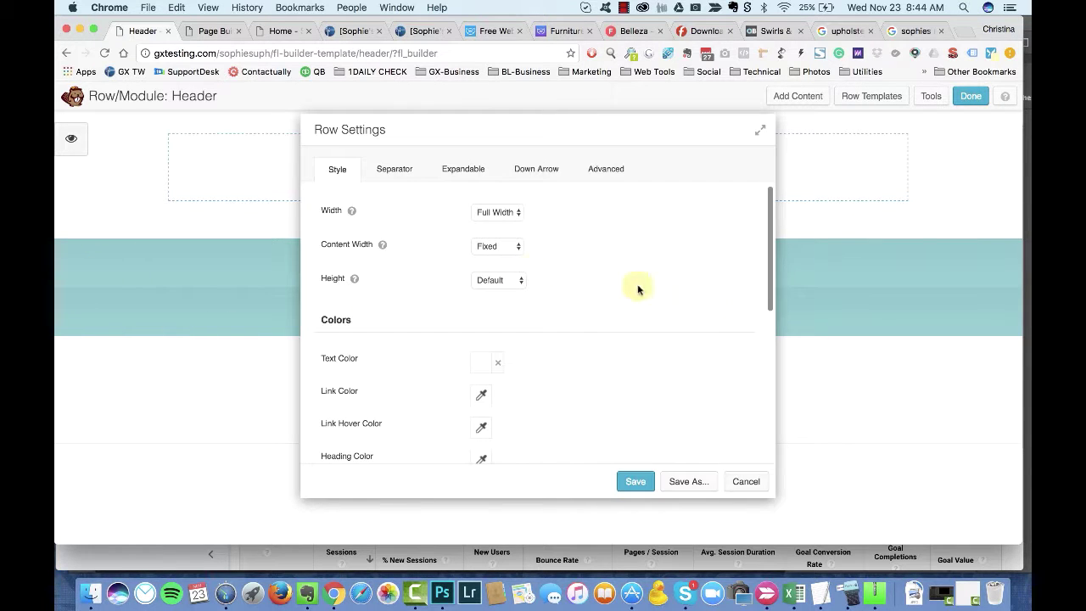
{"action": "scroll", "coordinate": [764, 325], "scroll_direction": "down", "scroll_amount": 6}
{"action": "left_click", "coordinate": [507, 282]}
{"action": "left_click", "coordinate": [489, 222]}
Step: Fill the second menu row background with a preset teal colour
{"action": "left_click", "coordinate": [480, 361]}
{"action": "left_click", "coordinate": [528, 338]}
{"action": "left_click", "coordinate": [495, 234]}
{"action": "left_click", "coordinate": [664, 371]}
Step: Review the menu row's Advanced settings, then return to its Style settings
{"action": "scroll", "coordinate": [597, 343], "scroll_direction": "up", "scroll_amount": 5}
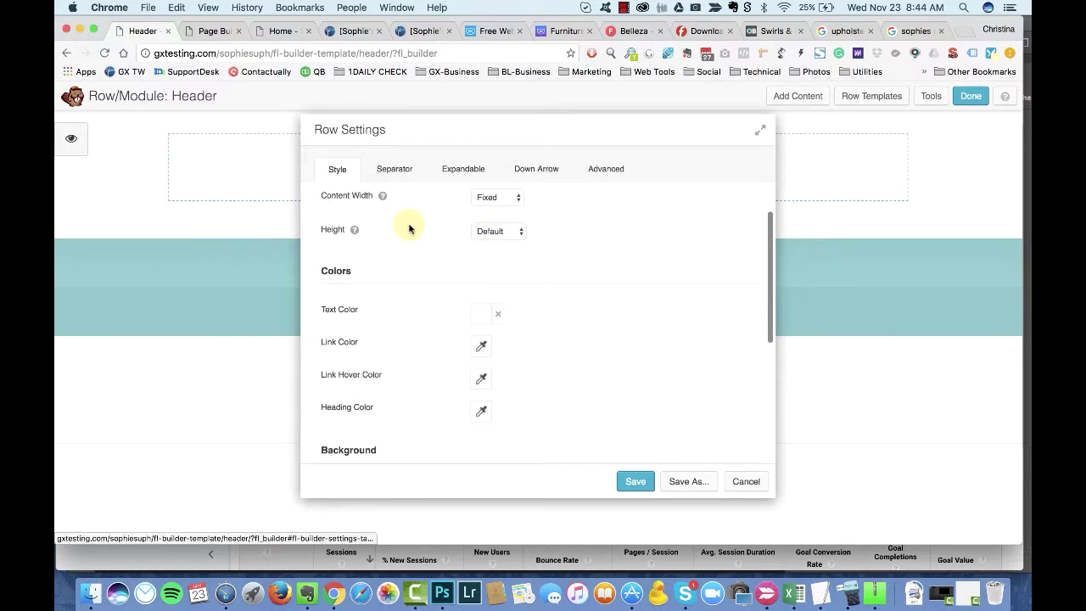
{"action": "left_click", "coordinate": [605, 169]}
{"action": "scroll", "coordinate": [584, 293], "scroll_direction": "down", "scroll_amount": 5}
{"action": "scroll", "coordinate": [543, 301], "scroll_direction": "up", "scroll_amount": 5}
{"action": "left_click", "coordinate": [332, 170]}
{"action": "scroll", "coordinate": [585, 271], "scroll_direction": "down", "scroll_amount": 5}
{"action": "scroll", "coordinate": [574, 286], "scroll_direction": "down", "scroll_amount": 2}
{"action": "scroll", "coordinate": [574, 286], "scroll_direction": "up", "scroll_amount": 5}
Step: Save the teal row, then set the second menu's Mobile Style to Menu Button and save
{"action": "left_click", "coordinate": [636, 482]}
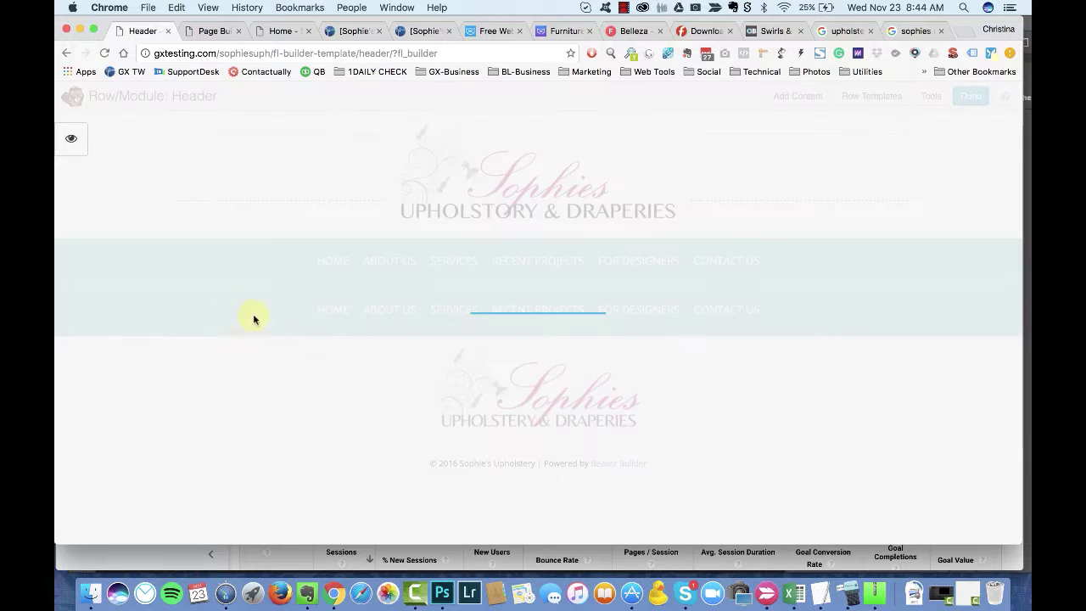
{"action": "left_click", "coordinate": [281, 315]}
{"action": "left_click", "coordinate": [498, 301]}
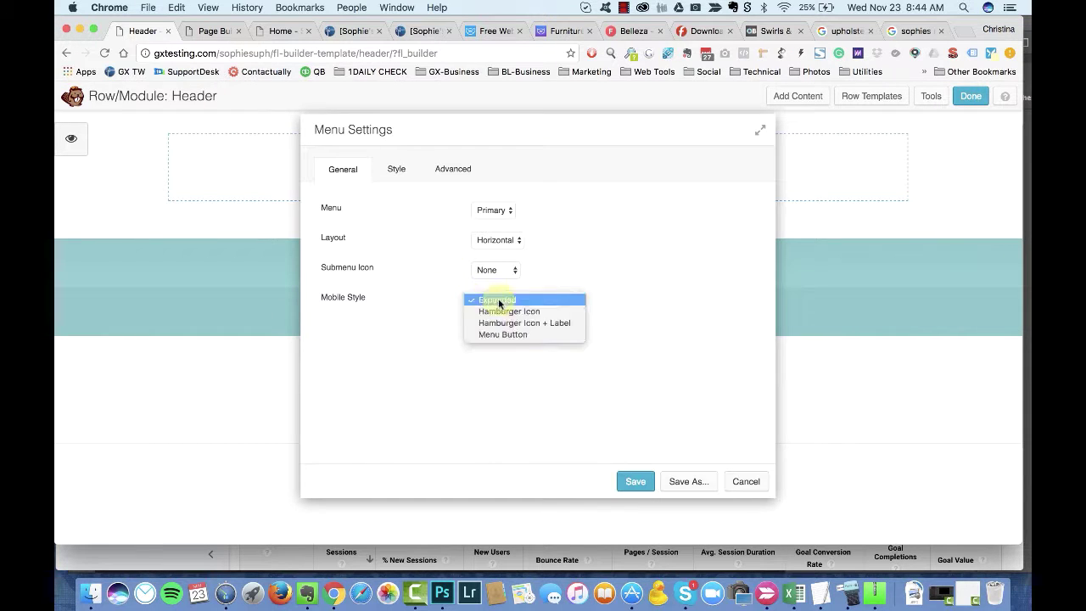
{"action": "left_click", "coordinate": [510, 335]}
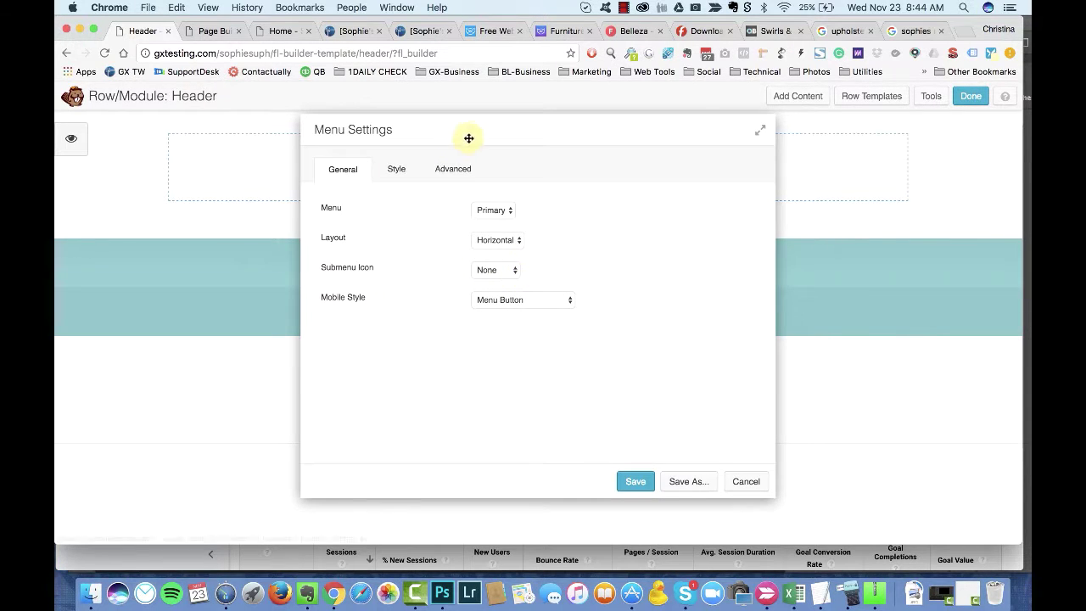
{"action": "left_click_drag", "start_coordinate": [468, 138], "coordinate": [479, 136]}
{"action": "left_click", "coordinate": [647, 480]}
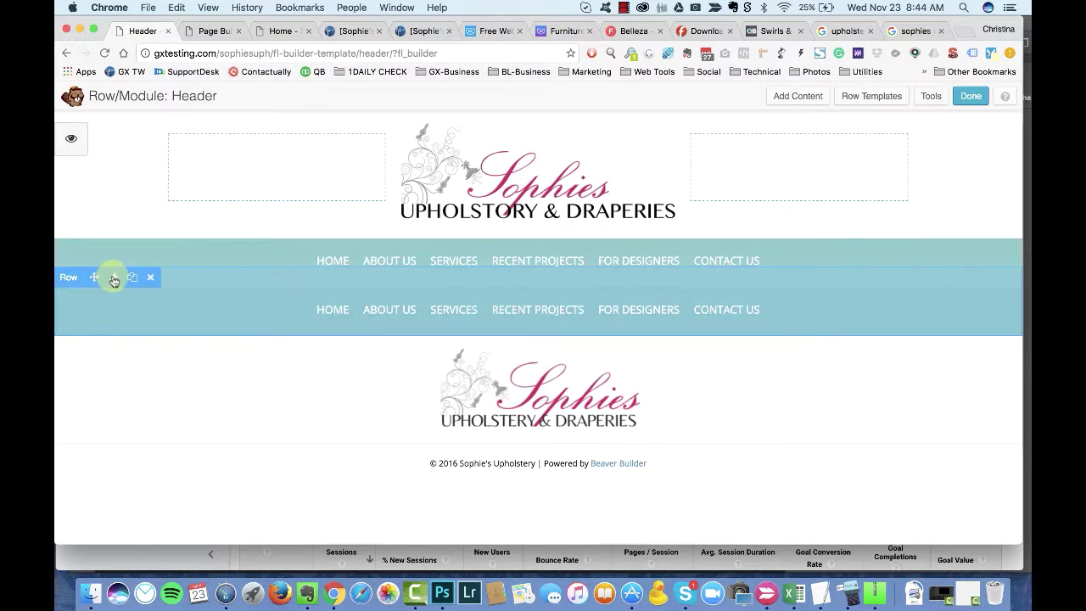
Step: Change the second menu row background to preset pink #d1235d and save
{"action": "left_click", "coordinate": [112, 273]}
{"action": "scroll", "coordinate": [539, 351], "scroll_direction": "down", "scroll_amount": 5}
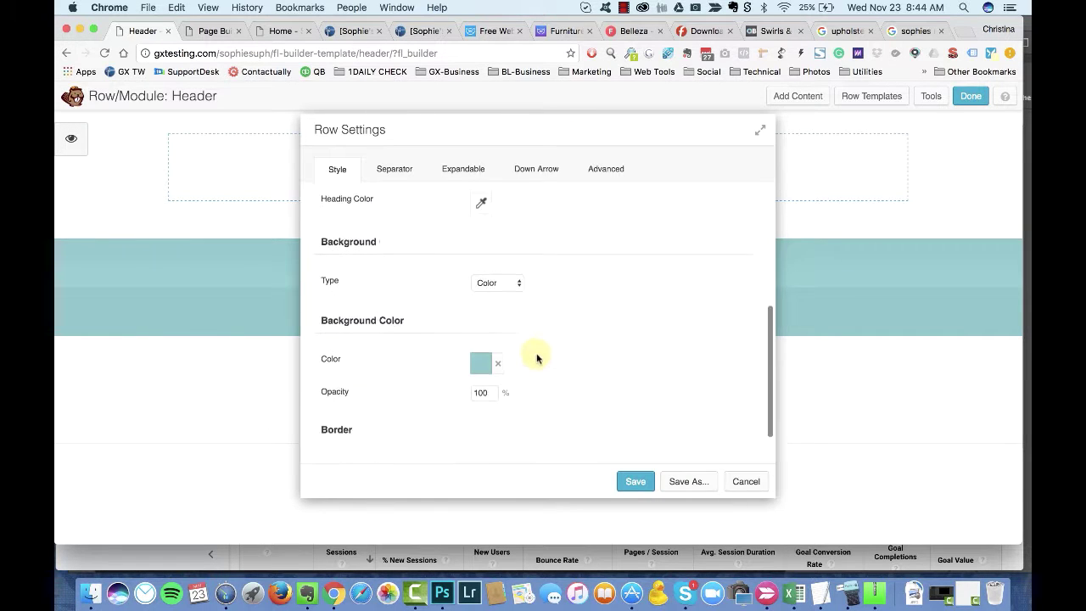
{"action": "left_click", "coordinate": [481, 317]}
{"action": "left_click", "coordinate": [532, 510]}
{"action": "left_click", "coordinate": [507, 386]}
{"action": "left_click", "coordinate": [635, 481]}
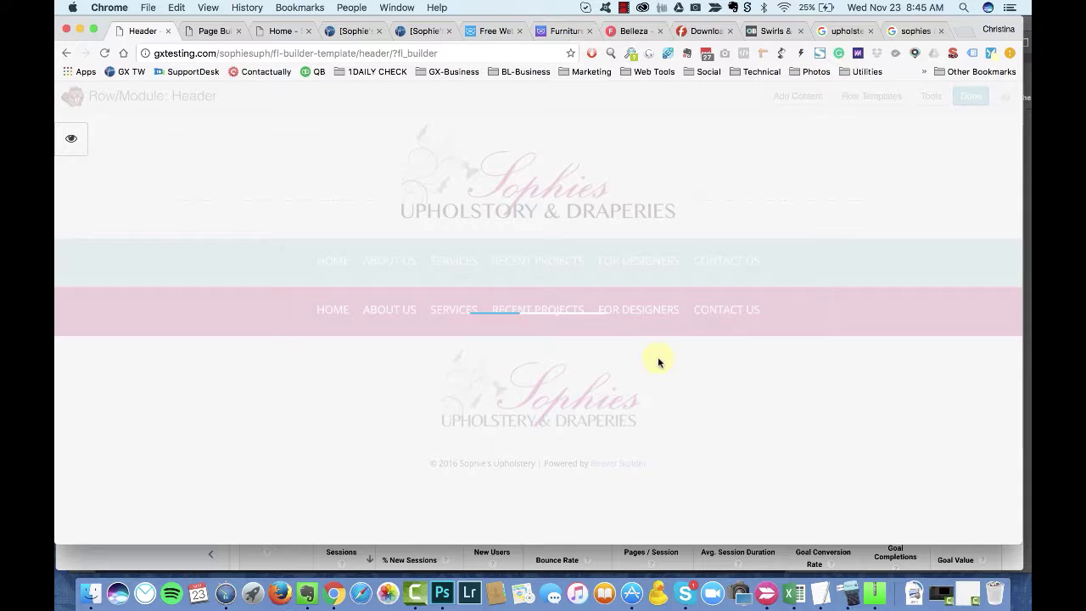
Step: Publish the header changes, reload the live home page and narrow the window to preview
{"action": "left_click", "coordinate": [969, 95]}
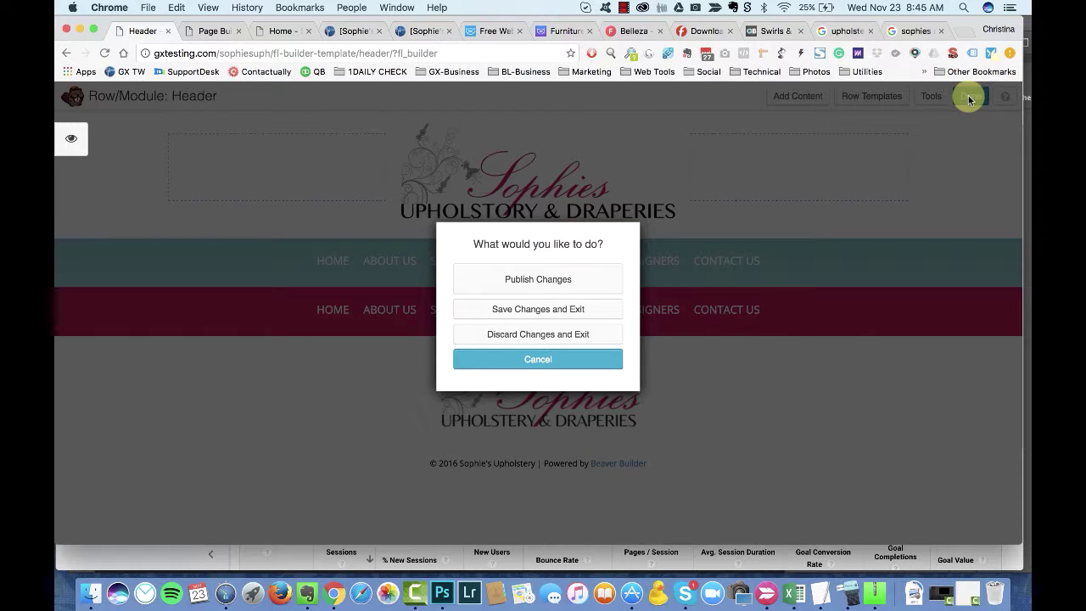
{"action": "left_click", "coordinate": [549, 284]}
{"action": "left_click", "coordinate": [280, 30]}
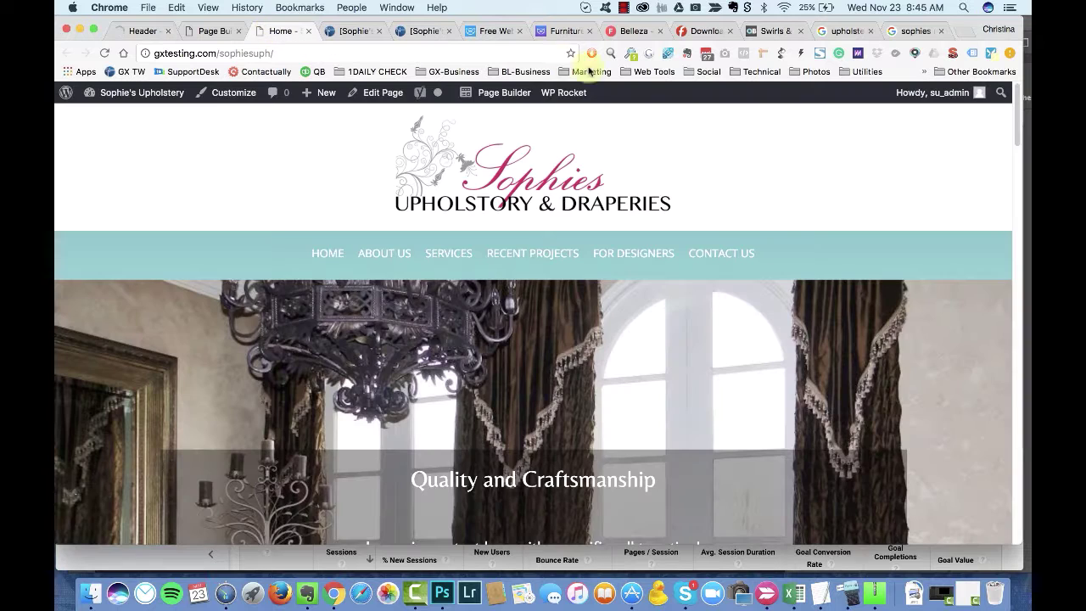
{"action": "left_click", "coordinate": [104, 54]}
{"action": "left_click_drag", "start_coordinate": [1026, 18], "coordinate": [988, 19]}
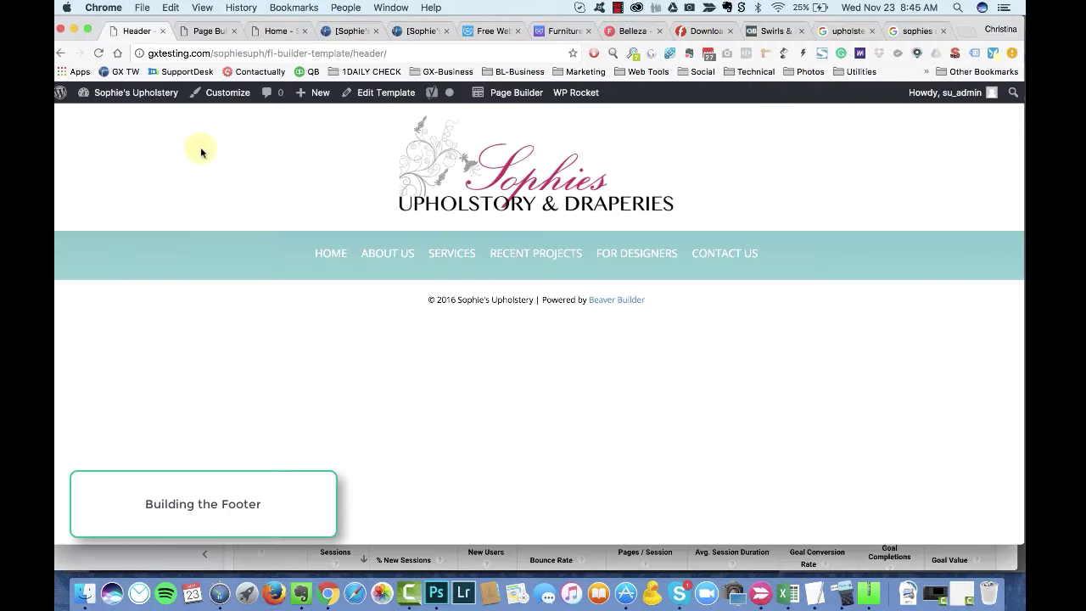
Step: Create a new page titled Footer and launch it in the Page Builder
{"action": "left_click", "coordinate": [306, 153]}
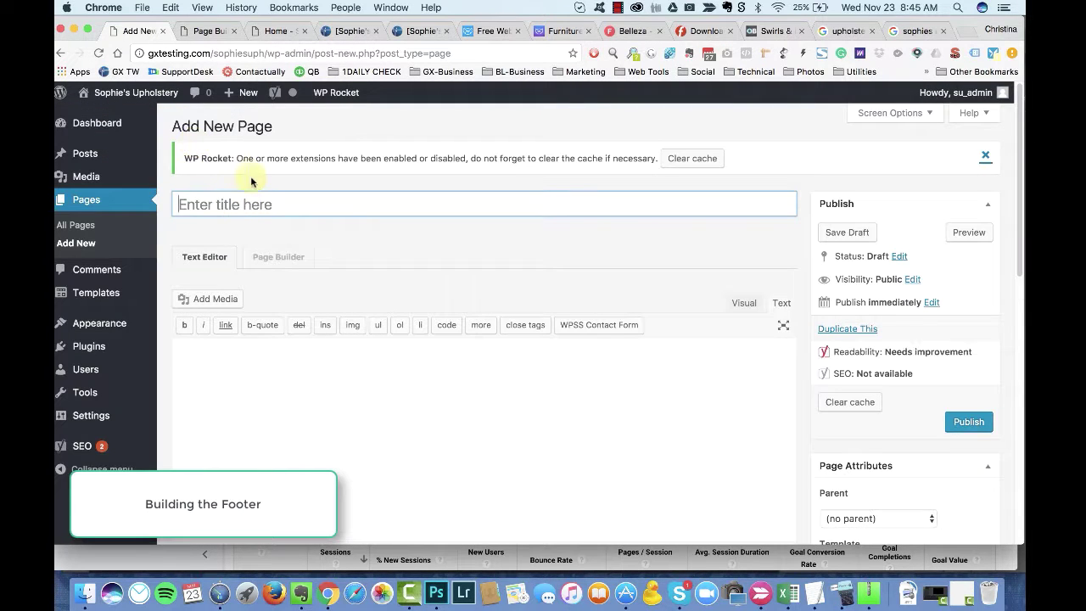
{"action": "left_click", "coordinate": [203, 33]}
{"action": "left_click", "coordinate": [140, 32]}
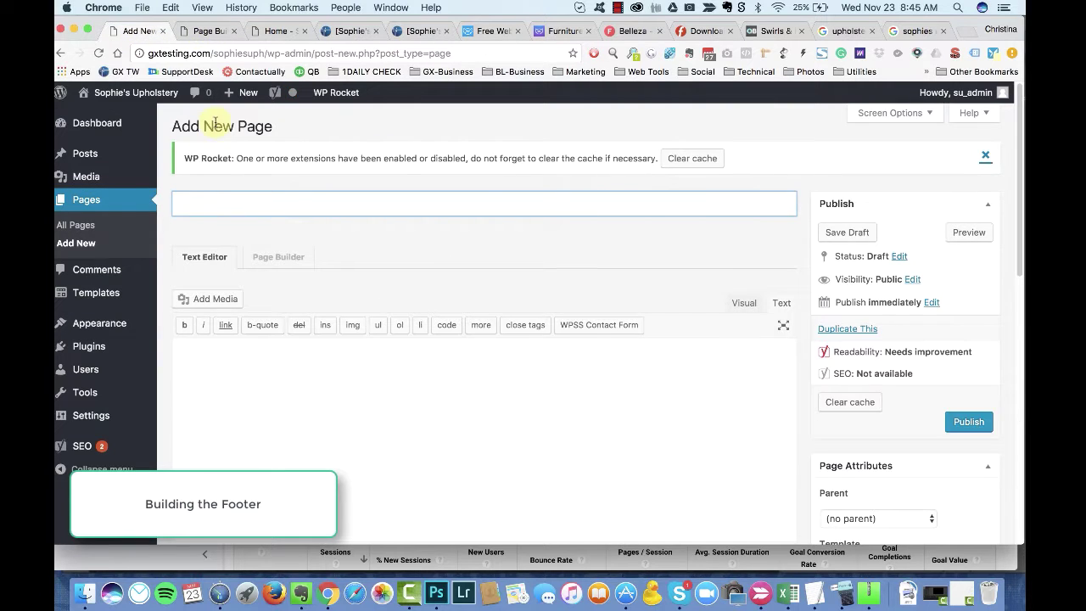
{"action": "scroll", "coordinate": [928, 396], "scroll_direction": "down", "scroll_amount": 1}
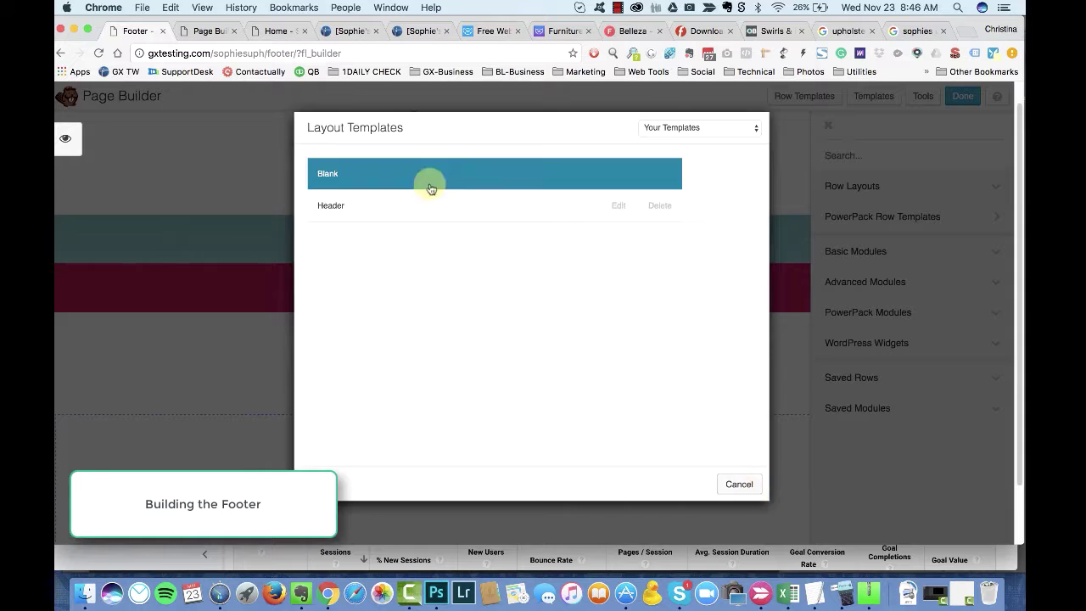
Step: Start the Footer from a blank layout with a three-column row and a first-column text module
{"action": "left_click", "coordinate": [430, 174]}
{"action": "scroll", "coordinate": [243, 444], "scroll_direction": "down", "scroll_amount": 1}
{"action": "left_click", "coordinate": [836, 187]}
{"action": "left_click_drag", "start_coordinate": [846, 277], "coordinate": [619, 424]}
{"action": "left_click_drag", "start_coordinate": [836, 461], "coordinate": [324, 463]}
Step: Paste the address and phone lines from the search results, unlinked and split onto separate lines
{"action": "key", "text": "ctrl+shift+Tab"}
{"action": "left_click_drag", "start_coordinate": [753, 409], "coordinate": [644, 392]}
{"action": "key", "text": "super+c"}
{"action": "key", "text": "ctrl+Tab"}
{"action": "left_click", "coordinate": [395, 334]}
{"action": "key", "text": "super+v"}
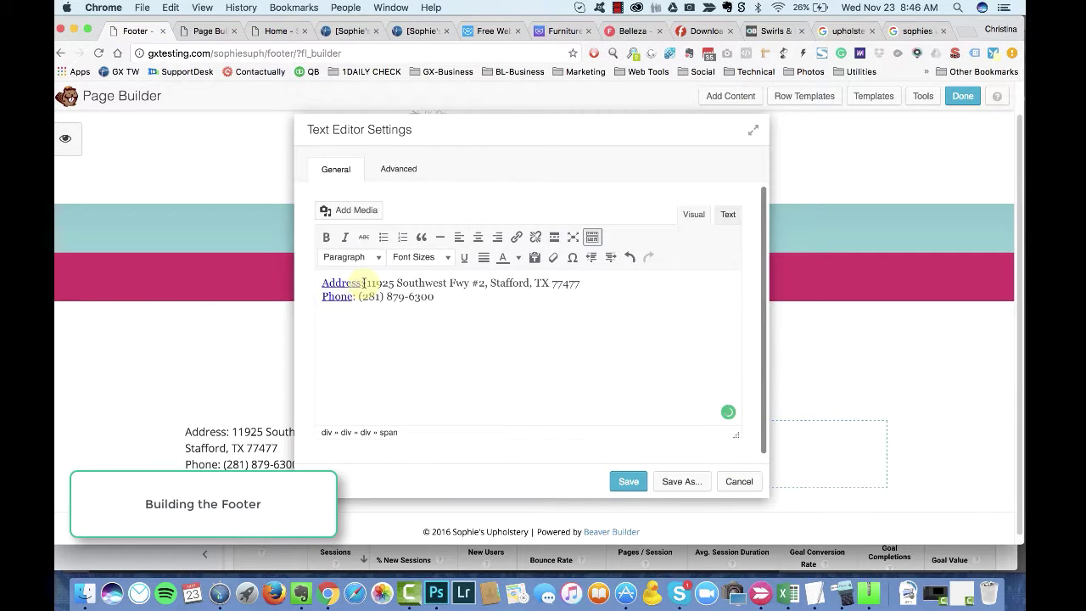
{"action": "left_click", "coordinate": [534, 237]}
{"action": "left_click", "coordinate": [364, 283]}
{"action": "key", "text": "shift+Return"}
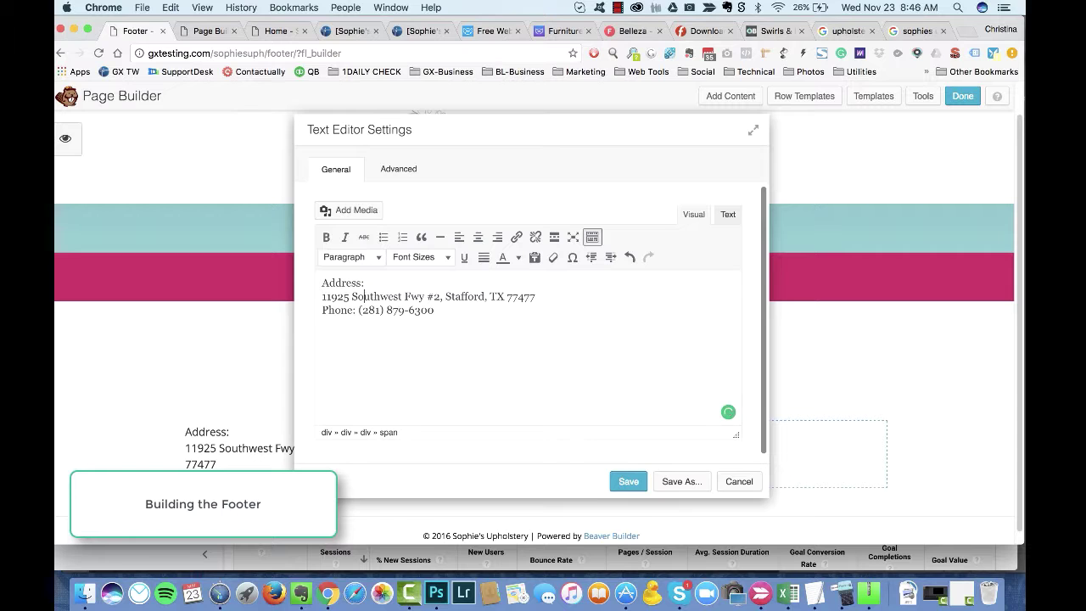
{"action": "left_click", "coordinate": [356, 310]}
{"action": "key", "text": "shift+Return"}
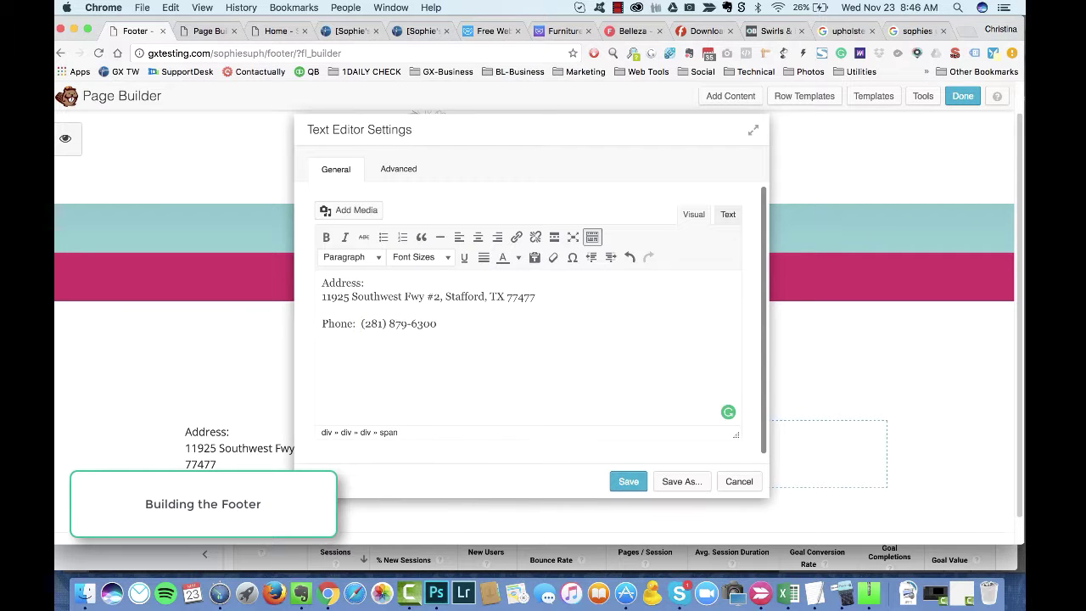
Step: Bold the Address and Phone labels and put the street address on its own line
{"action": "double_click", "coordinate": [338, 323]}
{"action": "left_click", "coordinate": [326, 237]}
{"action": "double_click", "coordinate": [342, 282]}
{"action": "left_click", "coordinate": [326, 237]}
{"action": "key", "text": "End"}
{"action": "key", "text": "Delete"}
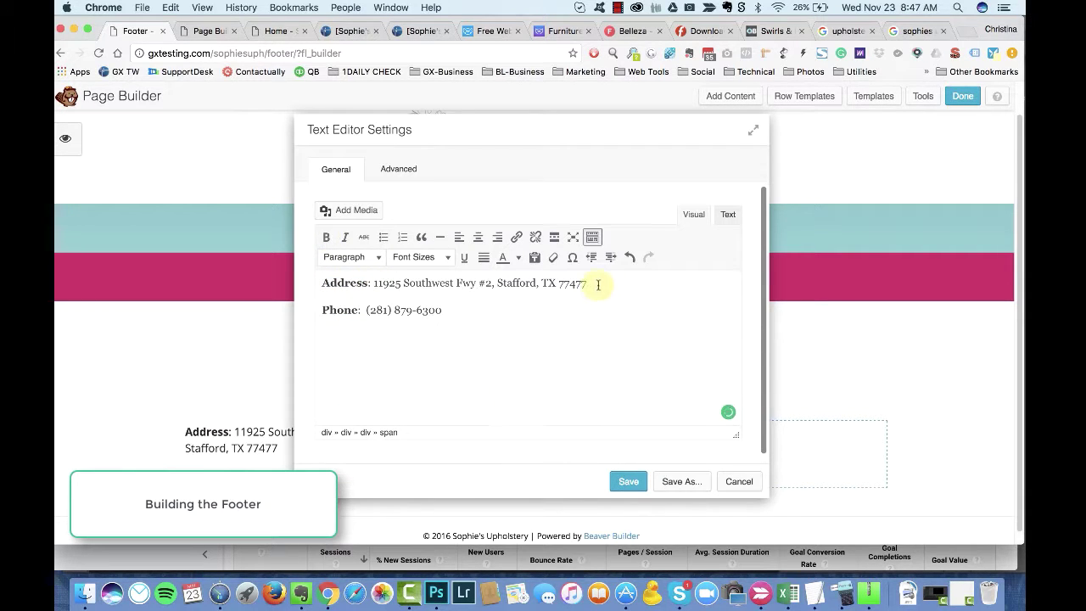
{"action": "key", "text": "shift+Return"}
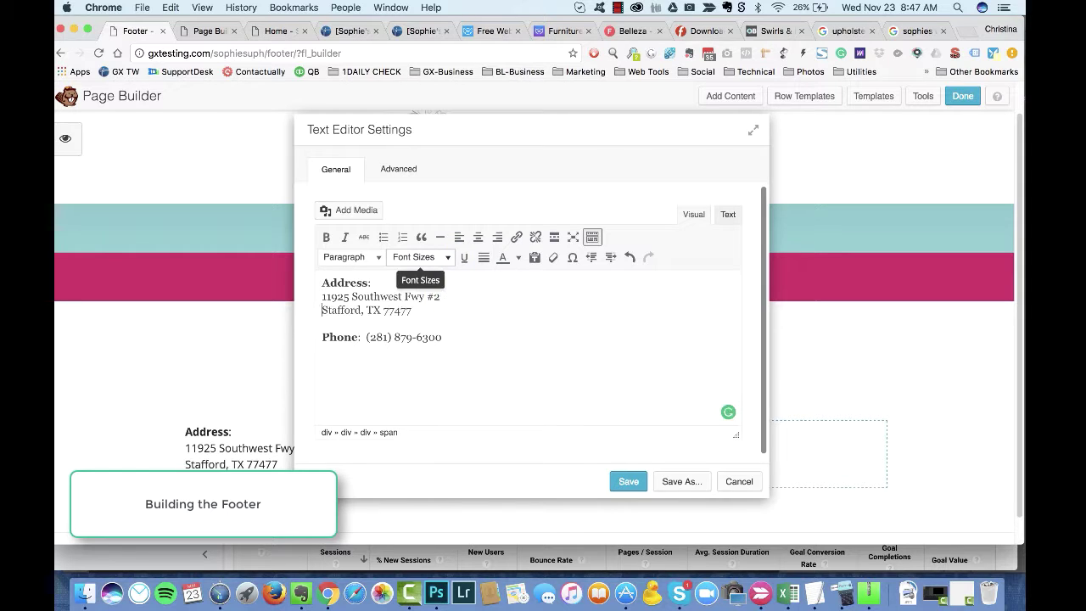
{"action": "key", "text": "Up"}
{"action": "key", "text": "Up"}
{"action": "scroll", "coordinate": [407, 271], "scroll_direction": "down", "scroll_amount": 1}
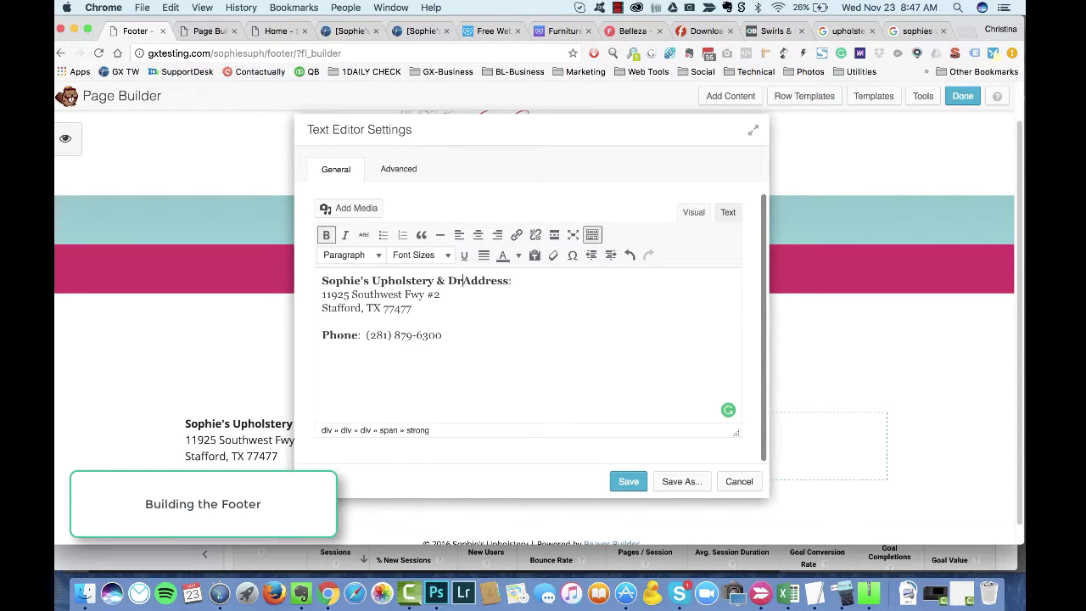
{"action": "key", "text": "shift+Return"}
{"action": "key", "text": "shift+Return"}
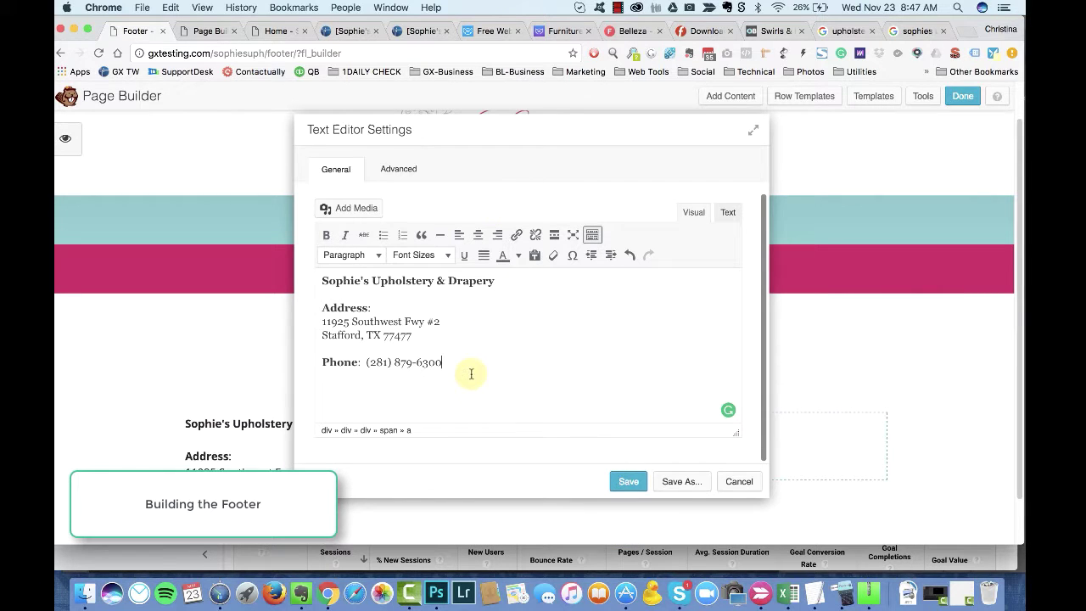
Step: Delete the bold company name line and the blank line above Address
{"action": "left_click_drag", "start_coordinate": [495, 281], "coordinate": [339, 283]}
{"action": "key", "text": "BackSpace"}
{"action": "key", "text": "Delete"}
{"action": "key", "text": "Delete"}
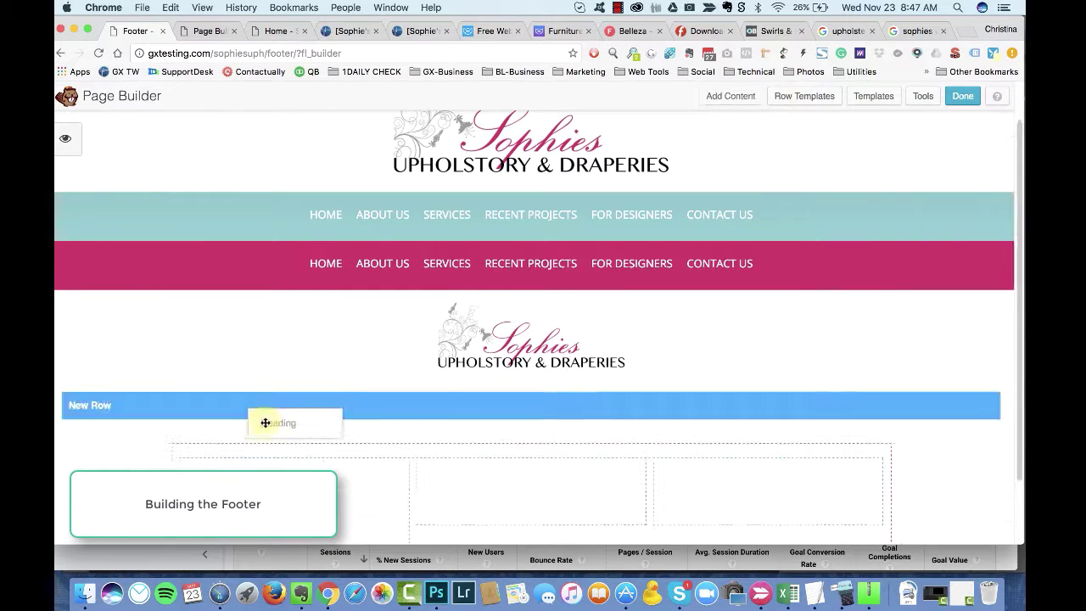
Step: Review the company name heading's style and margin settings
{"action": "left_click", "coordinate": [389, 169]}
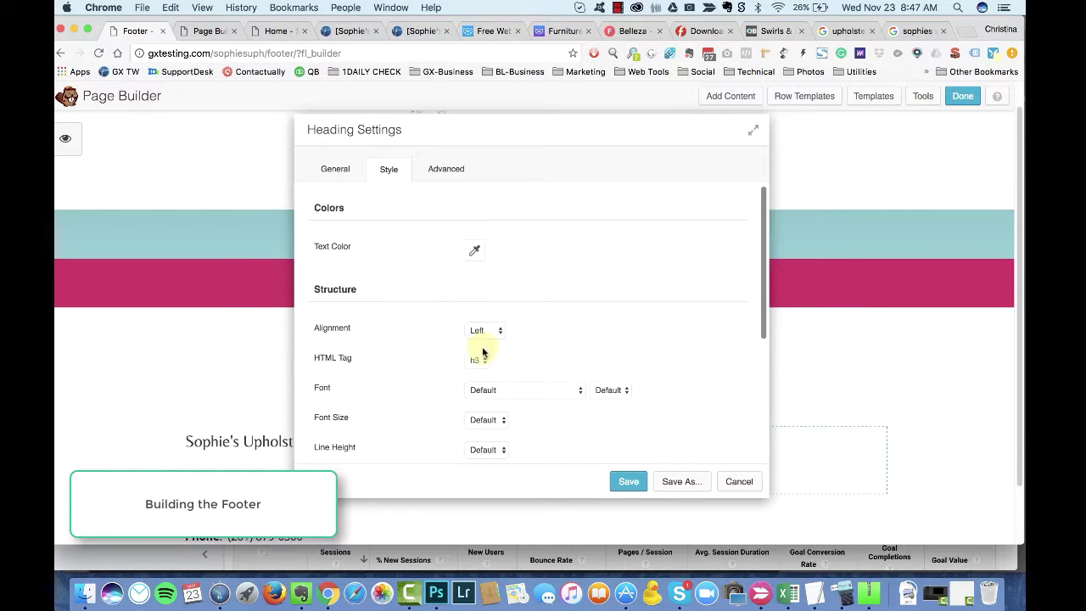
{"action": "left_click", "coordinate": [446, 169]}
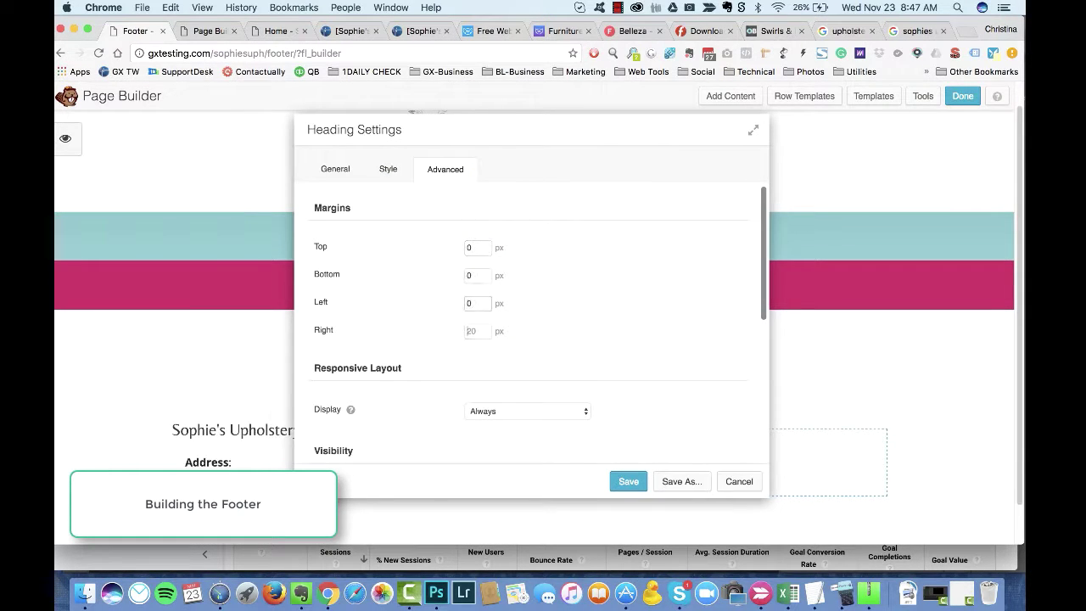
{"action": "scroll", "coordinate": [535, 455], "scroll_direction": "down", "scroll_amount": 2}
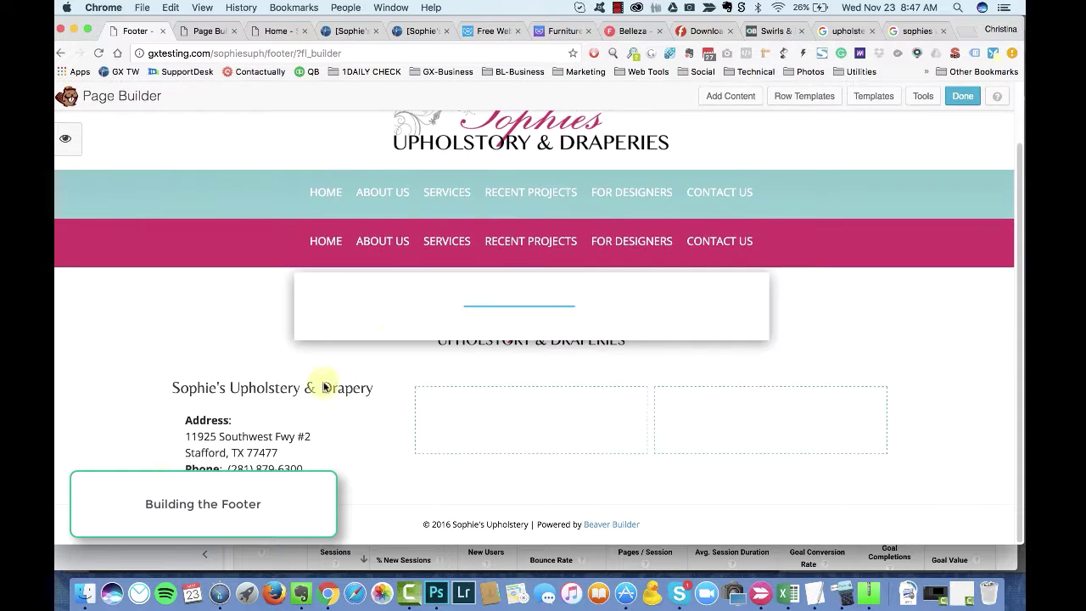
Step: Paste the address HTML in the code view and bold the Phone label
{"action": "left_click", "coordinate": [725, 212]}
{"action": "scroll", "coordinate": [729, 424], "scroll_direction": "down", "scroll_amount": 1}
{"action": "left_click", "coordinate": [693, 214]}
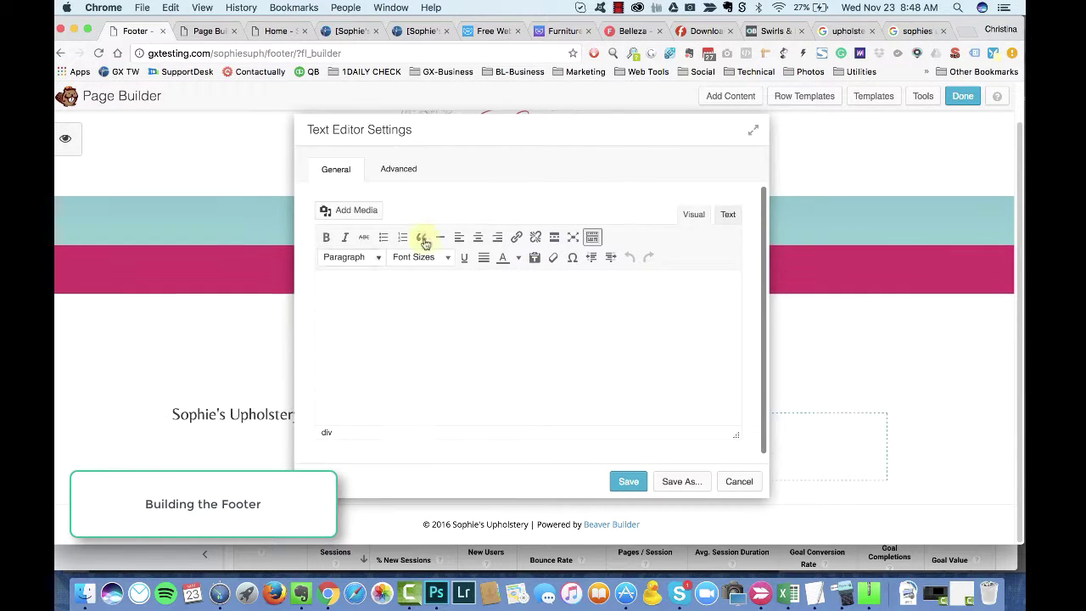
{"action": "left_click", "coordinate": [727, 214]}
{"action": "key", "text": "cmd+v"}
{"action": "left_click", "coordinate": [693, 214]}
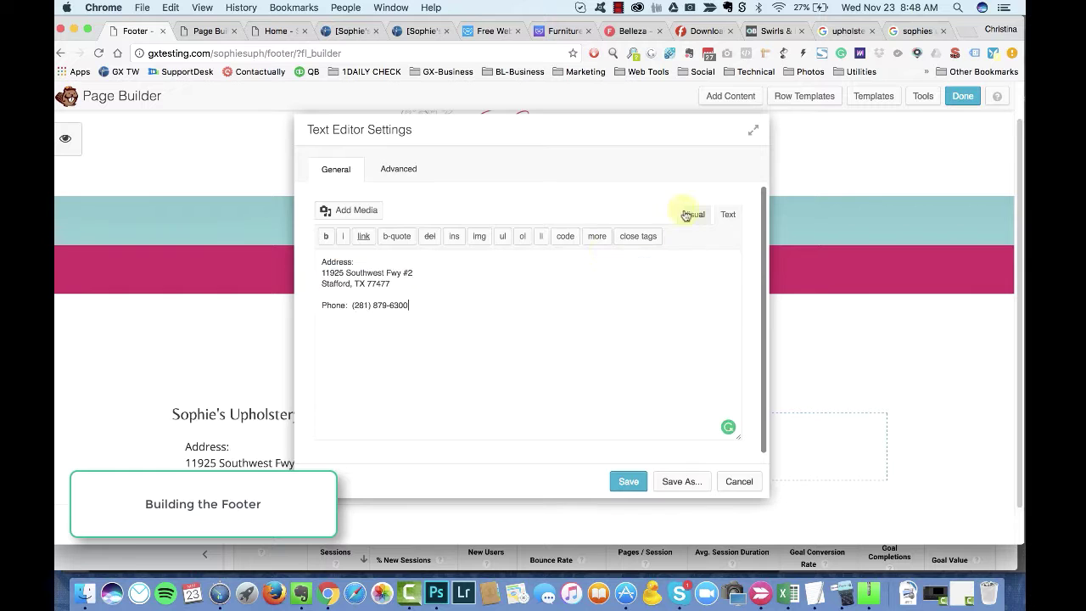
{"action": "left_click_drag", "start_coordinate": [364, 288], "coordinate": [306, 292]}
{"action": "key", "text": "super+b"}
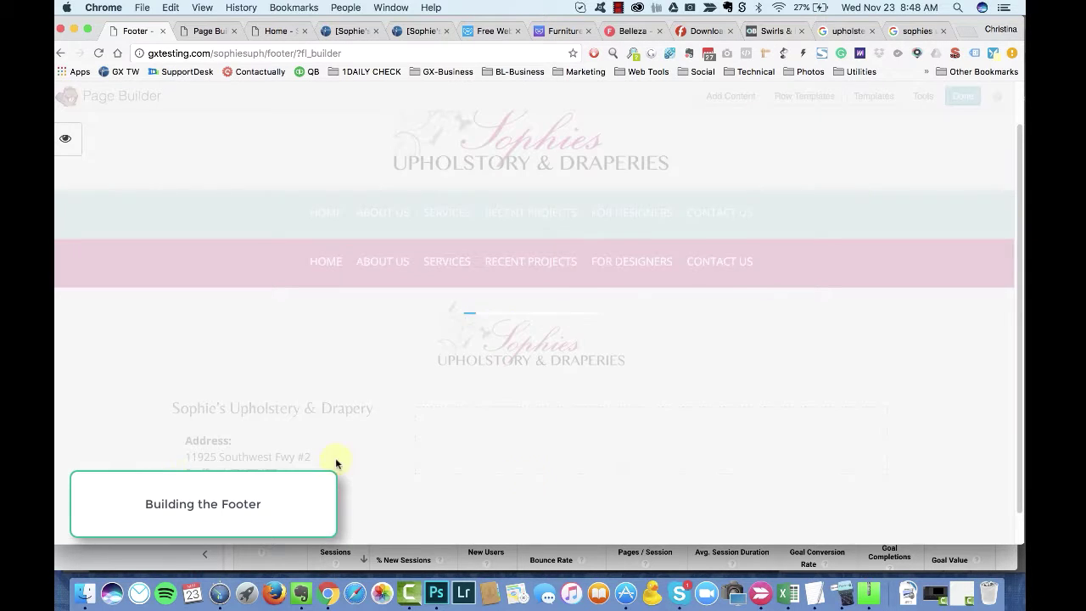
Step: Add a Services heading to the middle footer column and save it
{"action": "scroll", "coordinate": [899, 475], "scroll_direction": "down", "scroll_amount": 1}
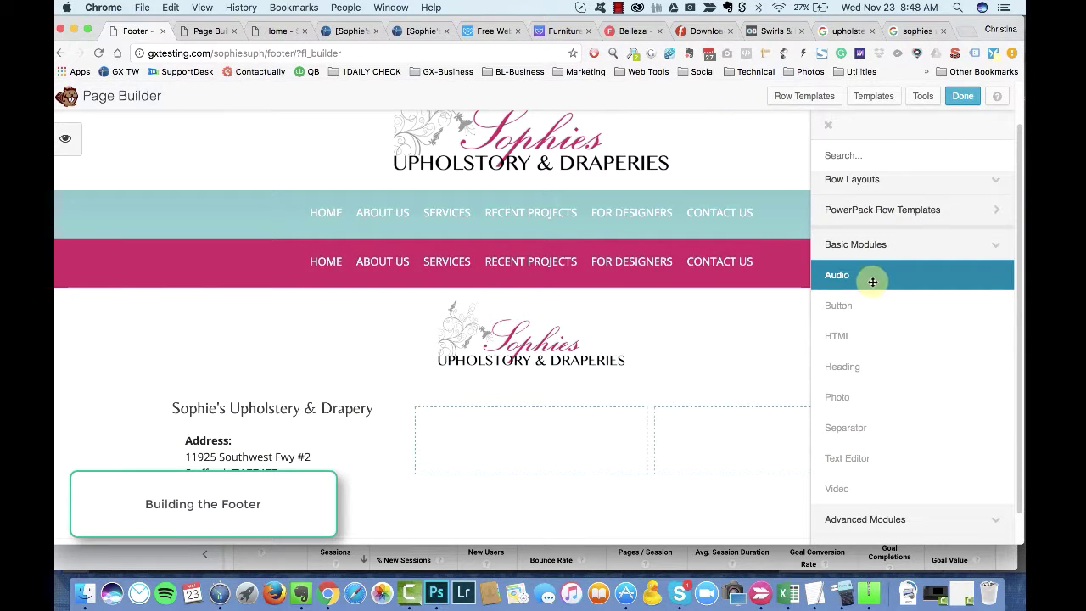
{"action": "left_click_drag", "start_coordinate": [864, 372], "coordinate": [513, 458]}
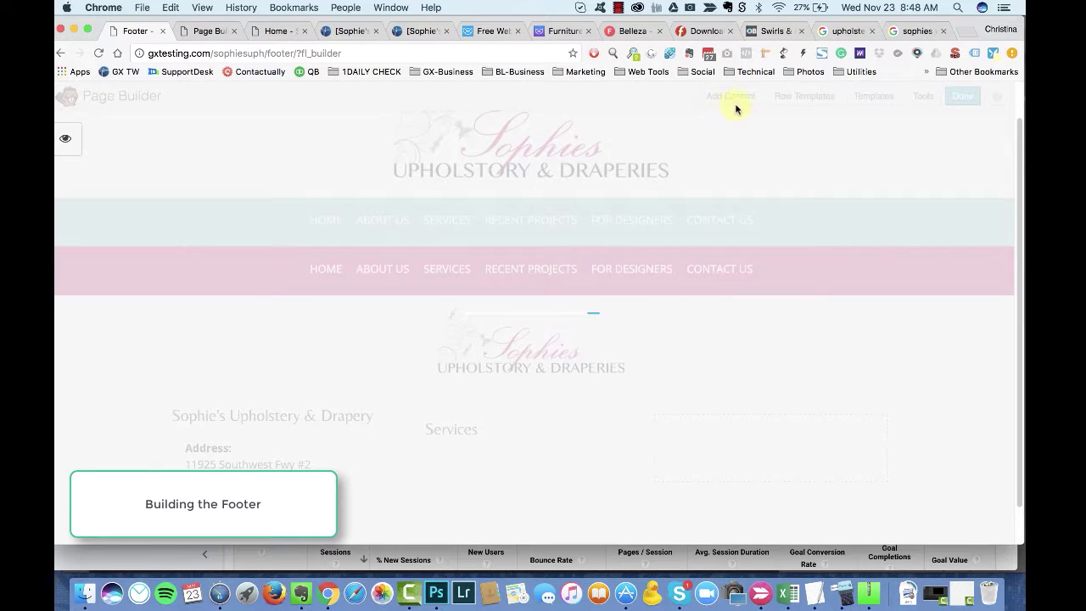
{"action": "left_click", "coordinate": [547, 434]}
{"action": "left_click", "coordinate": [468, 174]}
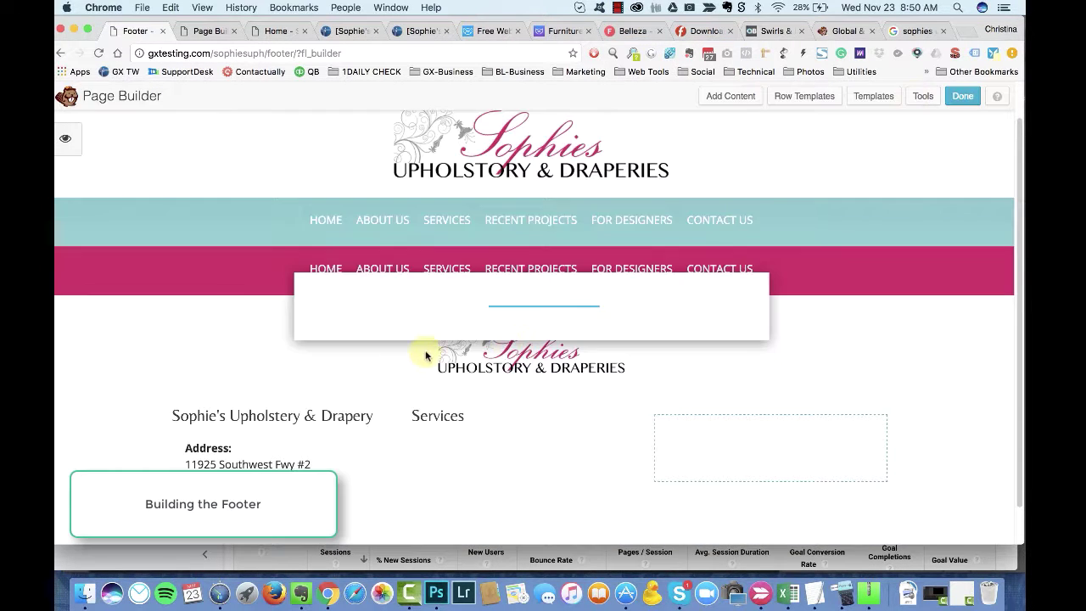
Step: In Global Settings, set Default Row Width to Full Width and module margins to 0, then save
{"action": "scroll", "coordinate": [401, 331], "scroll_direction": "down", "scroll_amount": 2}
{"action": "scroll", "coordinate": [509, 374], "scroll_direction": "down", "scroll_amount": 4}
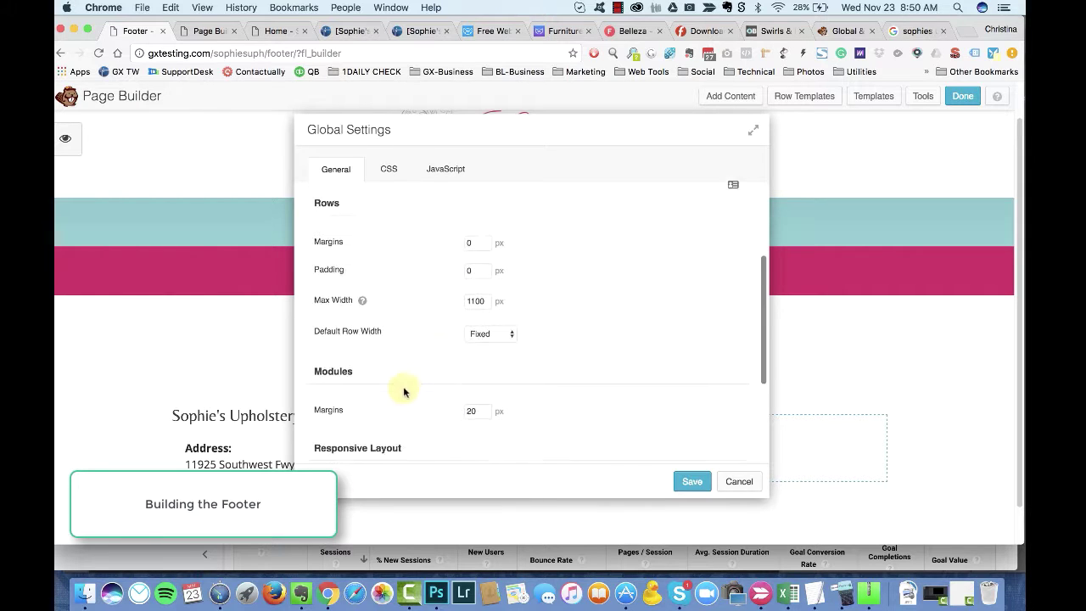
{"action": "left_click", "coordinate": [465, 320]}
{"action": "scroll", "coordinate": [464, 370], "scroll_direction": "down", "scroll_amount": 2}
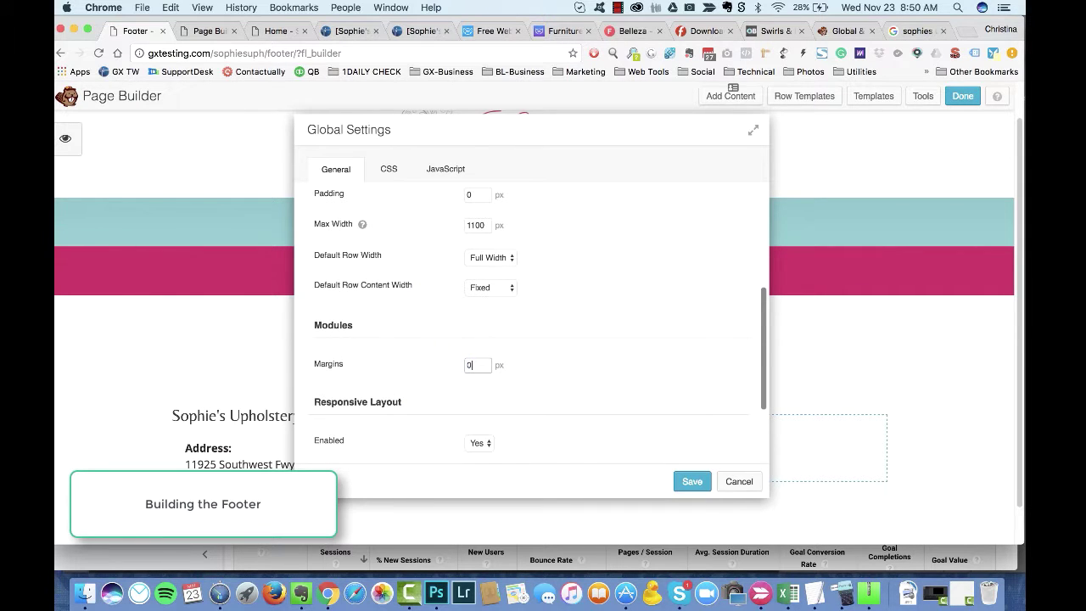
{"action": "scroll", "coordinate": [399, 378], "scroll_direction": "down", "scroll_amount": 4}
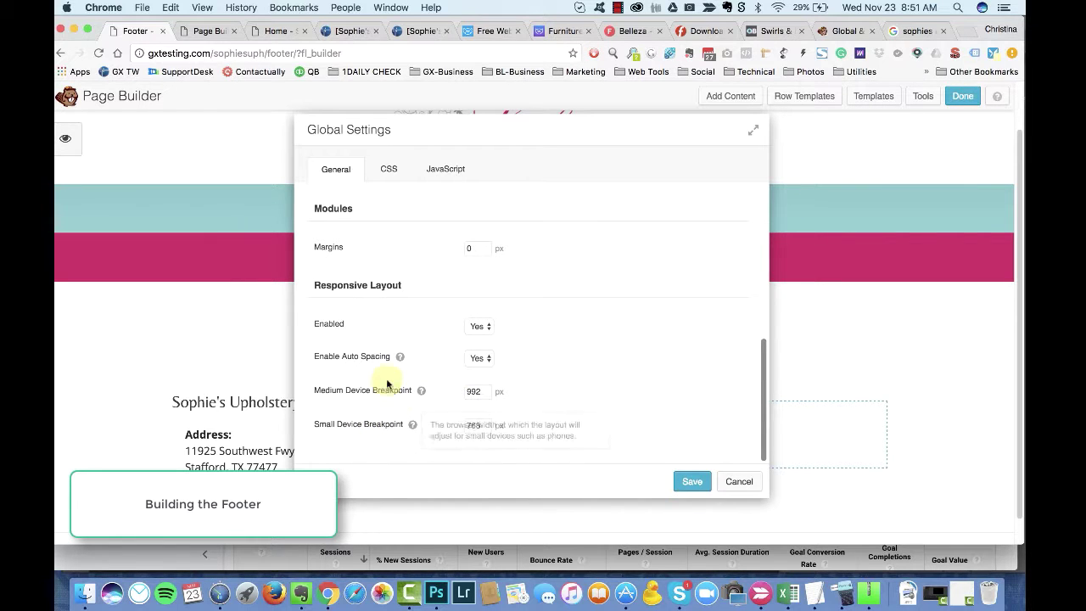
{"action": "scroll", "coordinate": [386, 383], "scroll_direction": "up", "scroll_amount": 10}
{"action": "left_click", "coordinate": [441, 170]}
{"action": "left_click", "coordinate": [336, 168]}
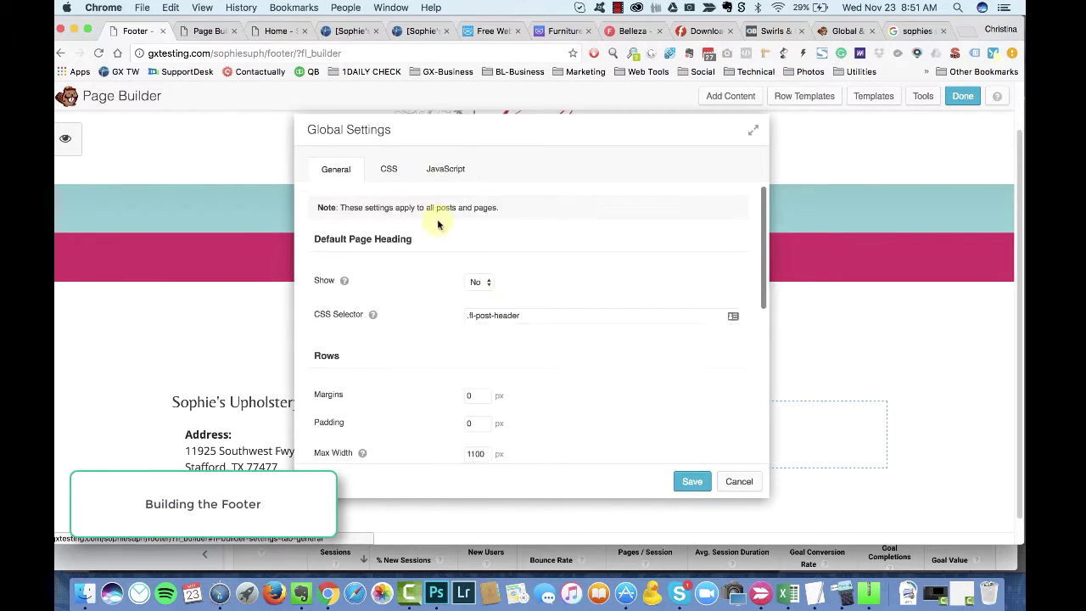
{"action": "mouse_move", "coordinate": [343, 283]}
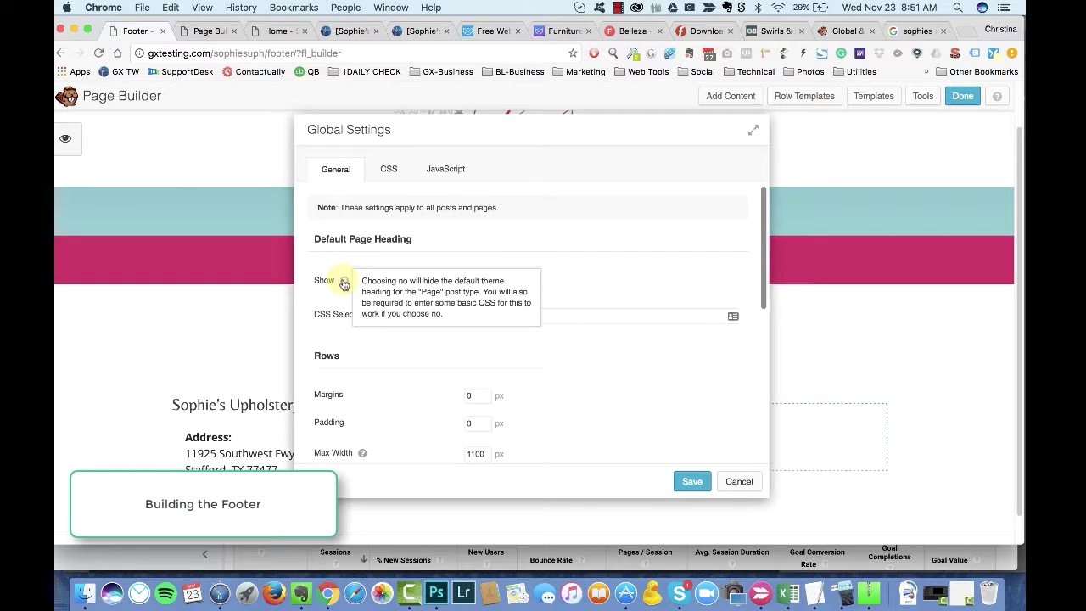
{"action": "scroll", "coordinate": [387, 356], "scroll_direction": "down", "scroll_amount": 5}
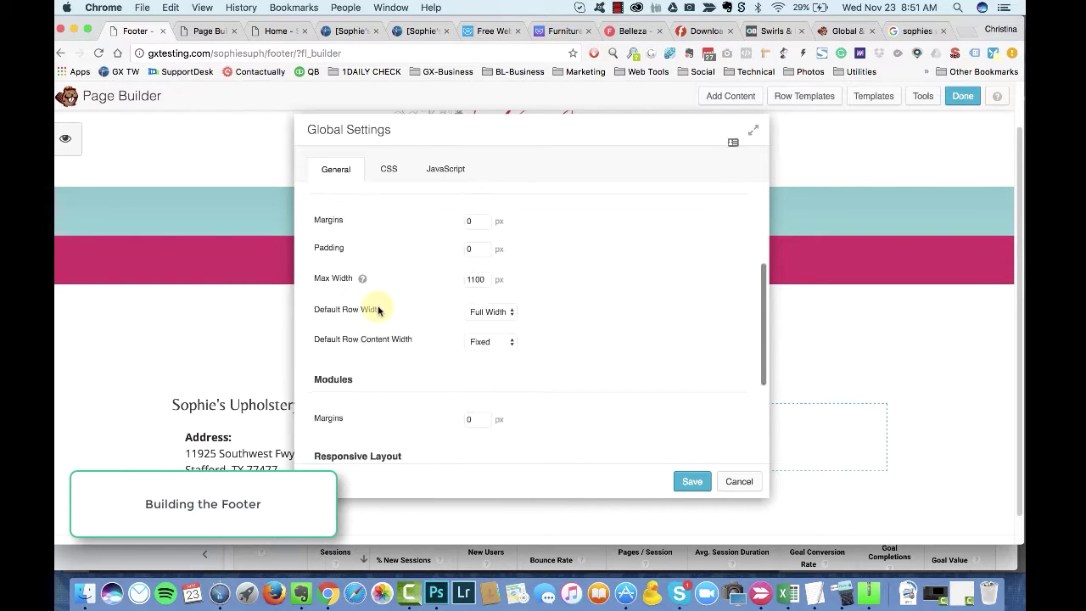
{"action": "left_click", "coordinate": [678, 484]}
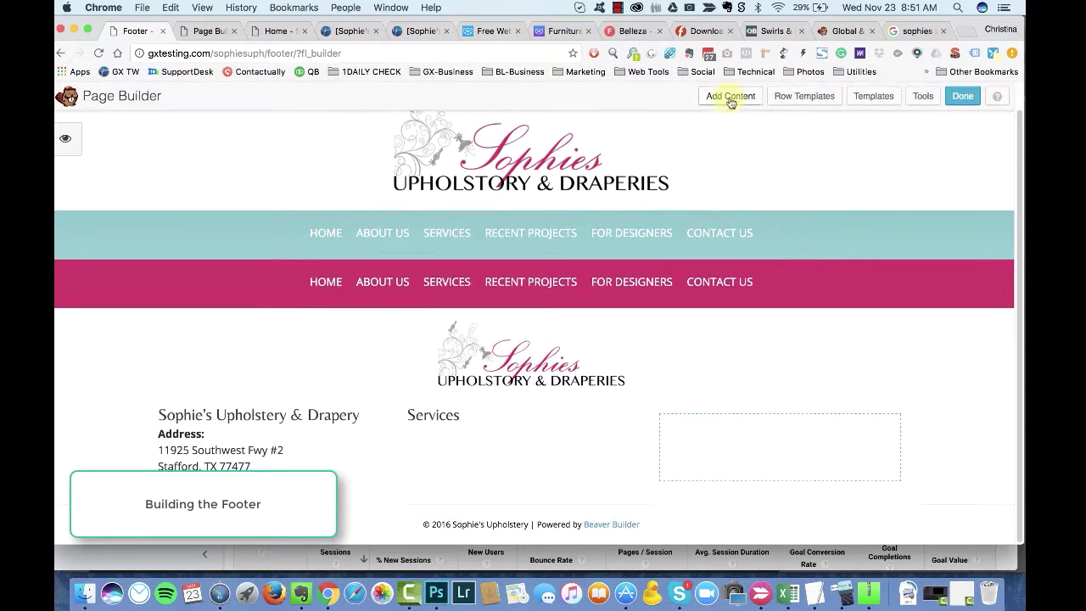
Step: Drag a Menu module from the advanced modules into the middle footer column
{"action": "left_click", "coordinate": [729, 96]}
{"action": "scroll", "coordinate": [857, 381], "scroll_direction": "down", "scroll_amount": 2}
{"action": "left_click", "coordinate": [860, 455]}
{"action": "left_click_drag", "start_coordinate": [848, 428], "coordinate": [468, 415]}
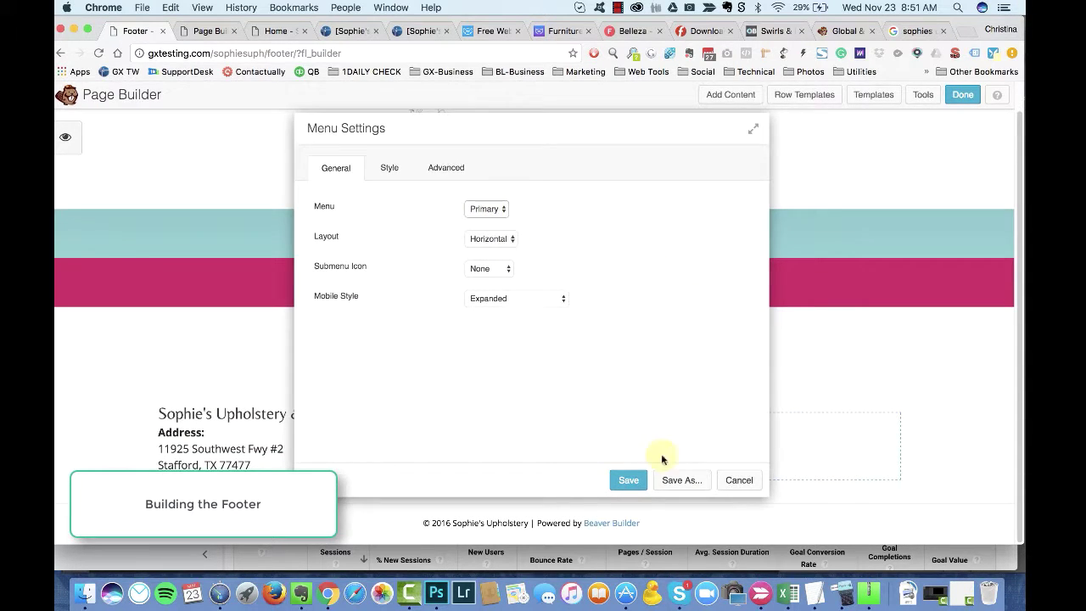
Step: Create a new menu named Services under Appearance > Menus
{"action": "left_click", "coordinate": [207, 30]}
{"action": "scroll", "coordinate": [93, 382], "scroll_direction": "down", "scroll_amount": 3}
{"action": "mouse_move", "coordinate": [100, 218]}
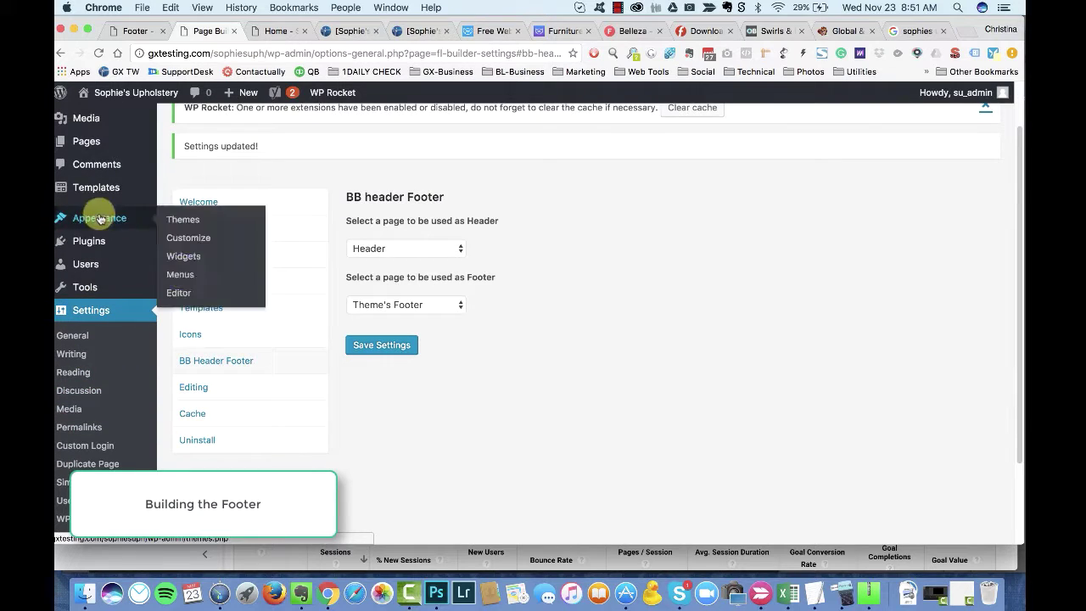
{"action": "left_click", "coordinate": [181, 275]}
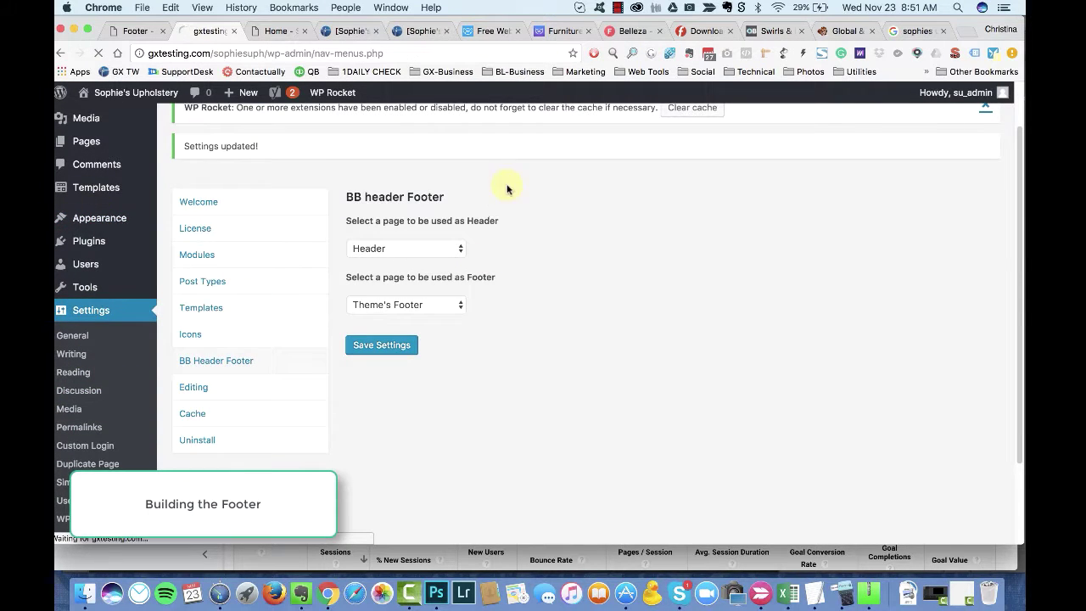
{"action": "scroll", "coordinate": [735, 271], "scroll_direction": "down", "scroll_amount": 8}
{"action": "scroll", "coordinate": [478, 264], "scroll_direction": "up", "scroll_amount": 4}
{"action": "scroll", "coordinate": [446, 449], "scroll_direction": "down", "scroll_amount": 1}
{"action": "scroll", "coordinate": [449, 218], "scroll_direction": "up", "scroll_amount": 2}
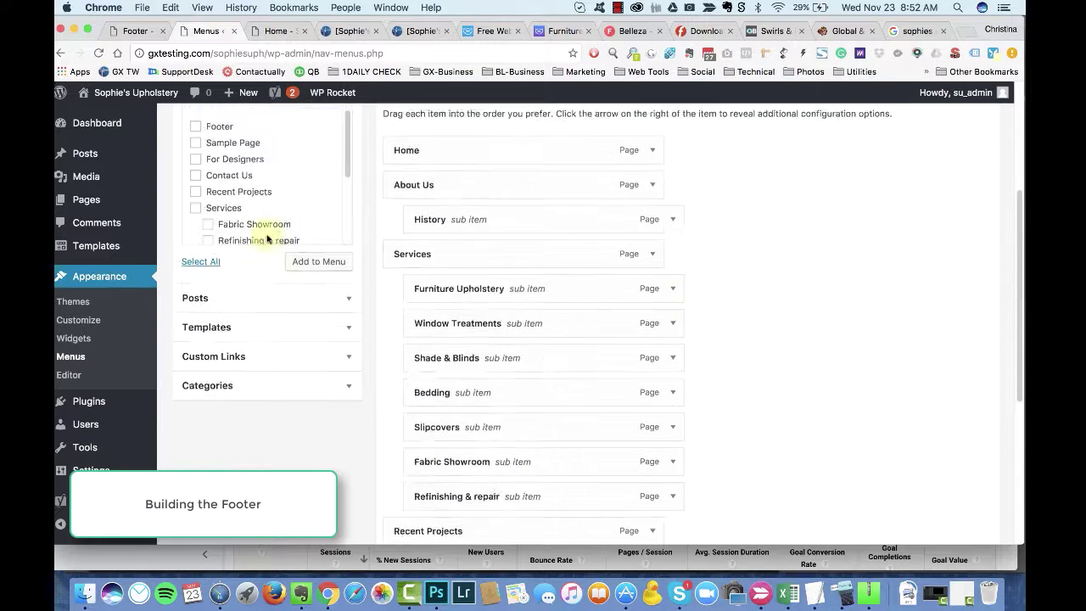
{"action": "scroll", "coordinate": [267, 240], "scroll_direction": "up", "scroll_amount": 3}
{"action": "left_click", "coordinate": [357, 243]}
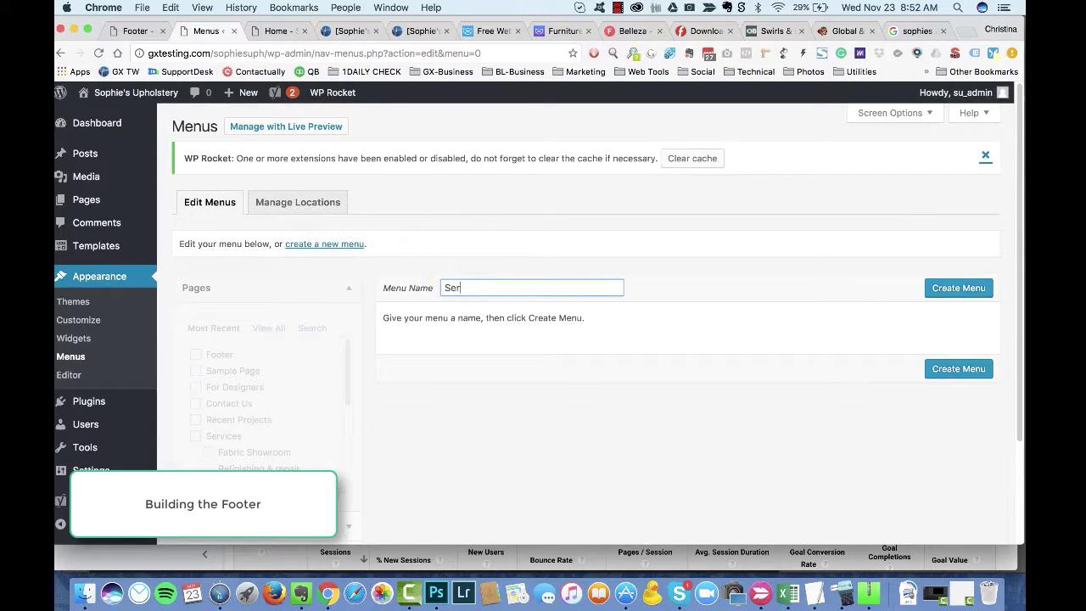
{"action": "left_click", "coordinate": [950, 289]}
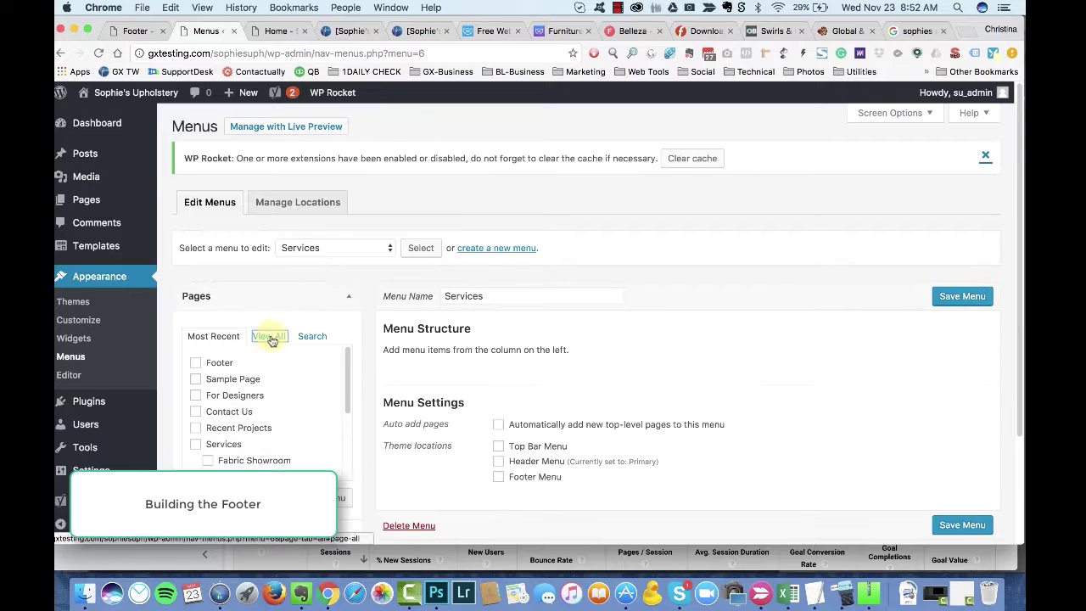
Step: Add the service pages, including Shade & Blinds, Slipcovers and Window Treatments, to the Services menu
{"action": "left_click", "coordinate": [266, 338]}
{"action": "scroll", "coordinate": [271, 348], "scroll_direction": "down", "scroll_amount": 1}
{"action": "scroll", "coordinate": [220, 348], "scroll_direction": "down", "scroll_amount": 2}
{"action": "left_click", "coordinate": [208, 403]}
{"action": "scroll", "coordinate": [208, 403], "scroll_direction": "down", "scroll_amount": 1}
{"action": "left_click", "coordinate": [208, 393]}
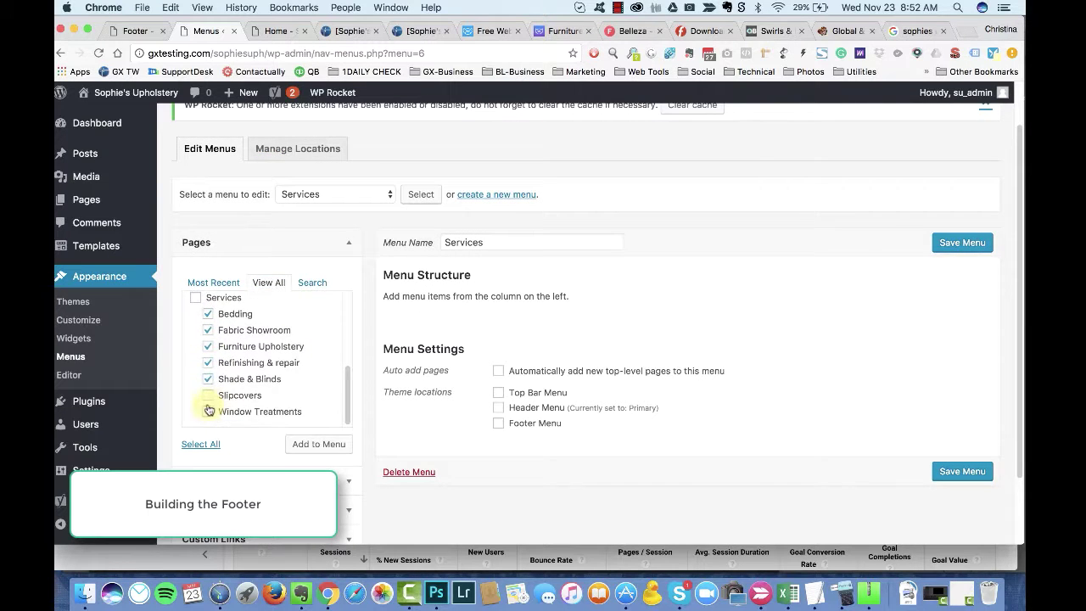
{"action": "left_click", "coordinate": [208, 409]}
{"action": "left_click", "coordinate": [318, 442]}
{"action": "scroll", "coordinate": [628, 280], "scroll_direction": "down", "scroll_amount": 1}
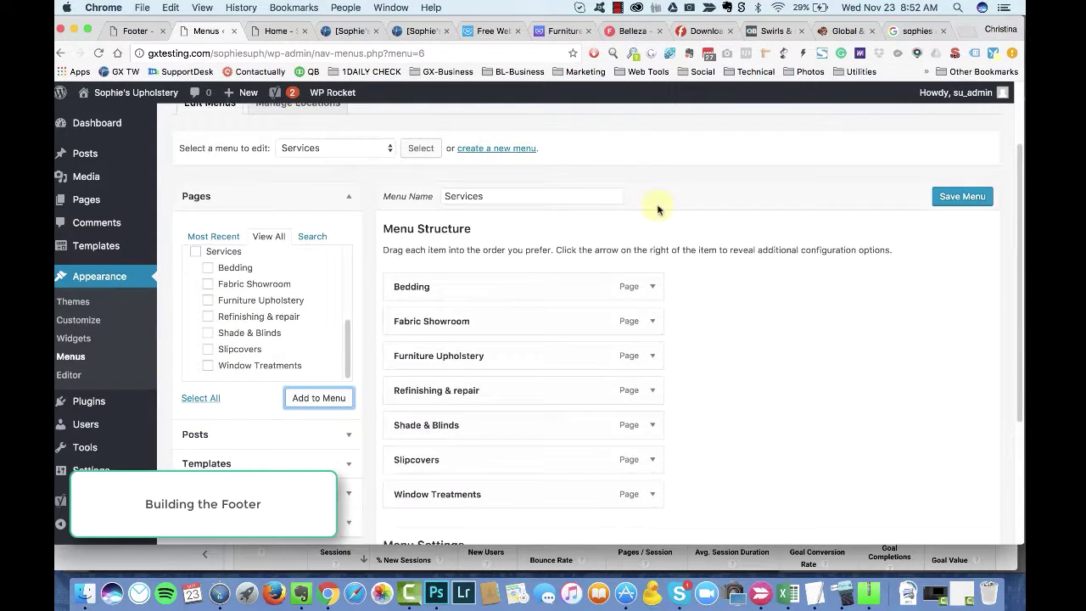
Step: Move Furniture Upholstery to the top, then Window Treatments and Shade & Blinds second and third
{"action": "left_click", "coordinate": [280, 30]}
{"action": "mouse_move", "coordinate": [449, 260]}
{"action": "left_click", "coordinate": [205, 31]}
{"action": "left_click_drag", "start_coordinate": [439, 356], "coordinate": [447, 286]}
{"action": "left_click", "coordinate": [269, 33]}
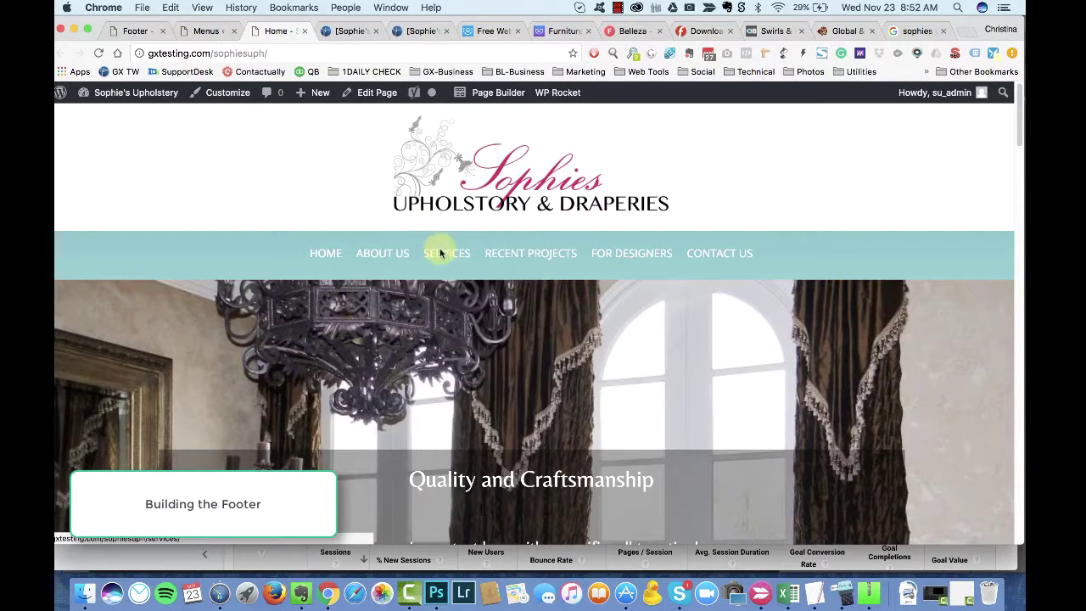
{"action": "left_click", "coordinate": [206, 31]}
{"action": "left_click_drag", "start_coordinate": [455, 494], "coordinate": [456, 322]}
{"action": "left_click_drag", "start_coordinate": [455, 463], "coordinate": [448, 356]}
Step: Move Slipcovers above Fabric Showroom to match the live Services submenu order
{"action": "left_click", "coordinate": [280, 31]}
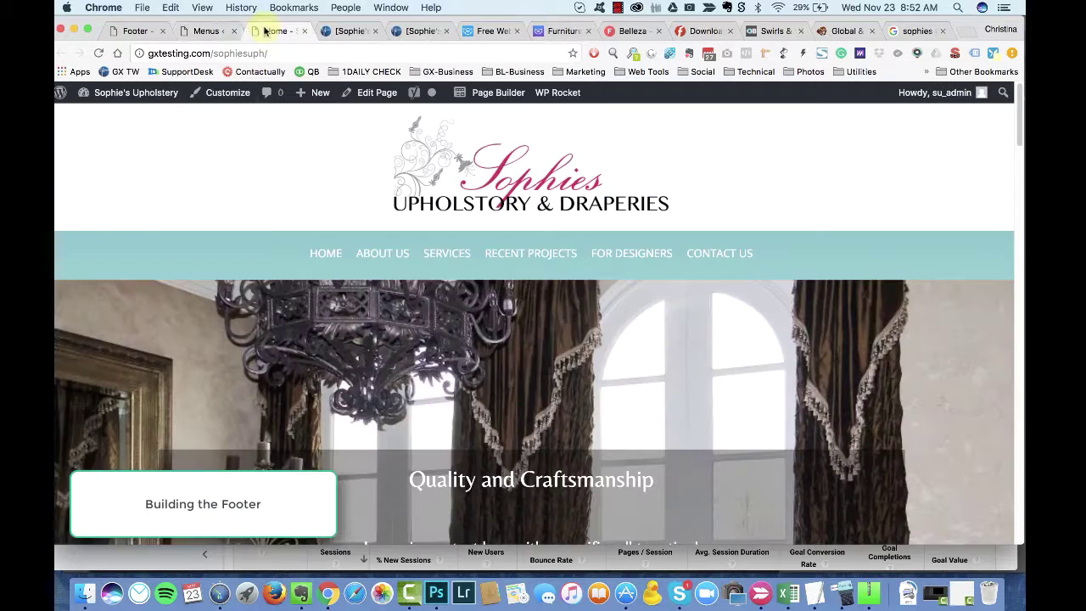
{"action": "left_click", "coordinate": [205, 30]}
{"action": "left_click_drag", "start_coordinate": [441, 494], "coordinate": [449, 428]}
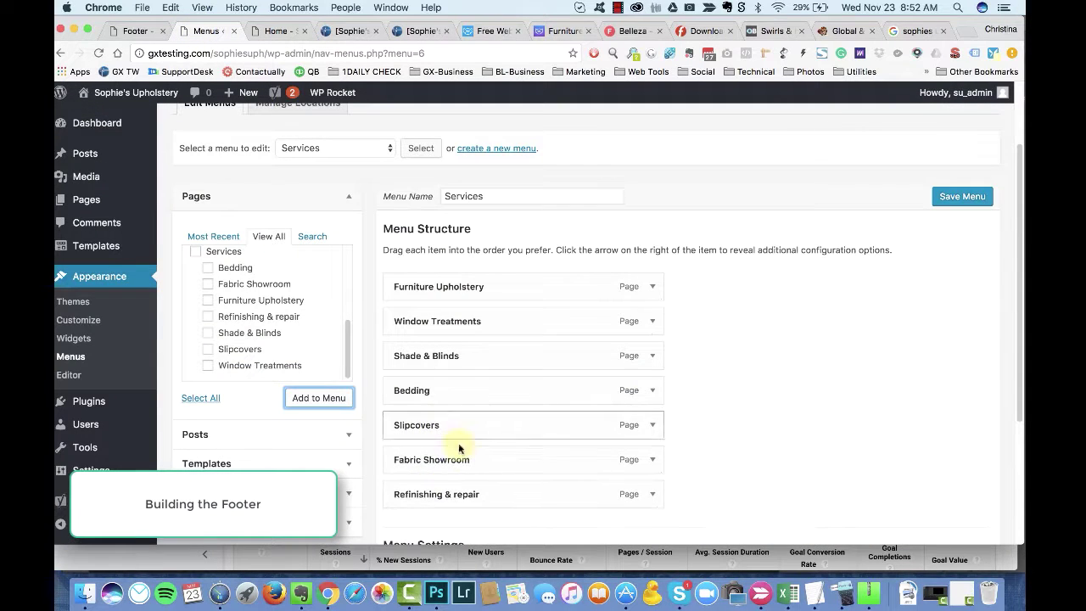
{"action": "left_click", "coordinate": [131, 32]}
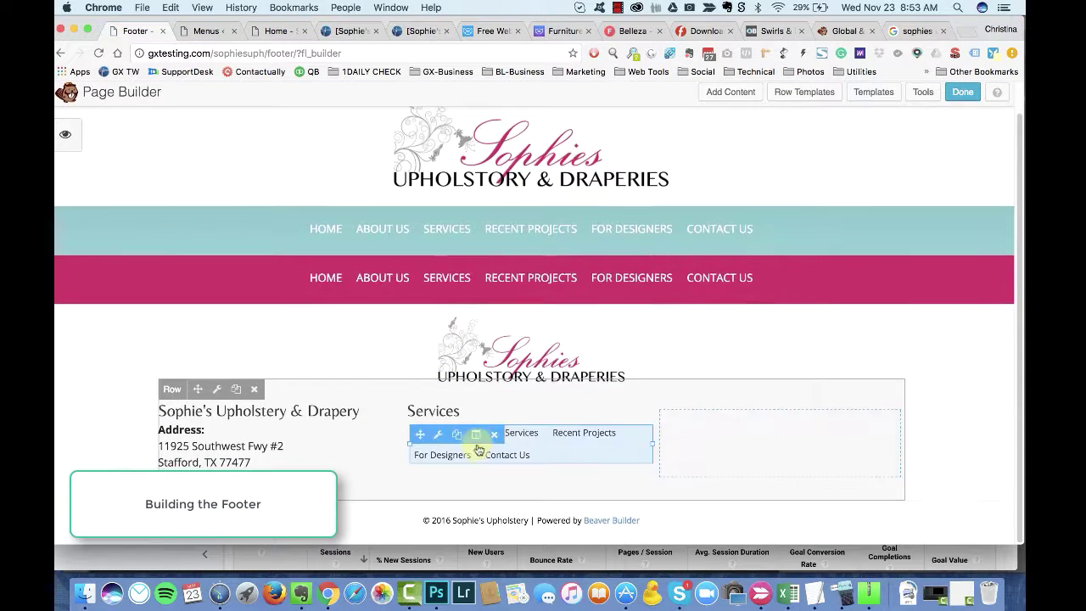
Step: Set the footer menu module to Services with Vertical layout, save, and return to the Google results
{"action": "left_click", "coordinate": [478, 448]}
{"action": "left_click", "coordinate": [491, 209]}
{"action": "left_click", "coordinate": [493, 222]}
{"action": "left_click", "coordinate": [490, 236]}
{"action": "left_click", "coordinate": [497, 249]}
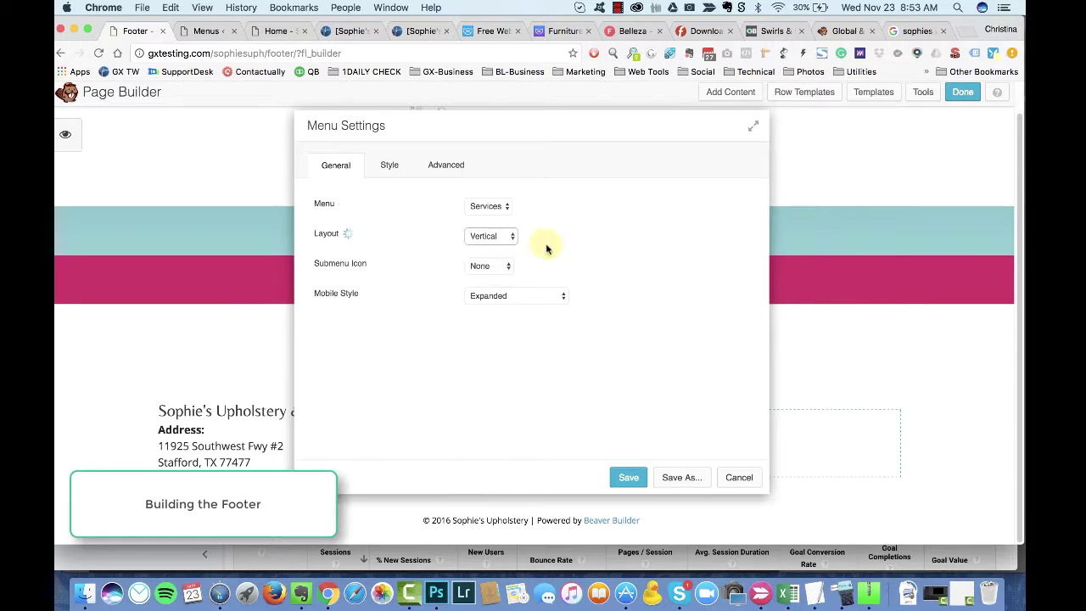
{"action": "left_click", "coordinate": [389, 167]}
{"action": "scroll", "coordinate": [531, 260], "scroll_direction": "down", "scroll_amount": 3}
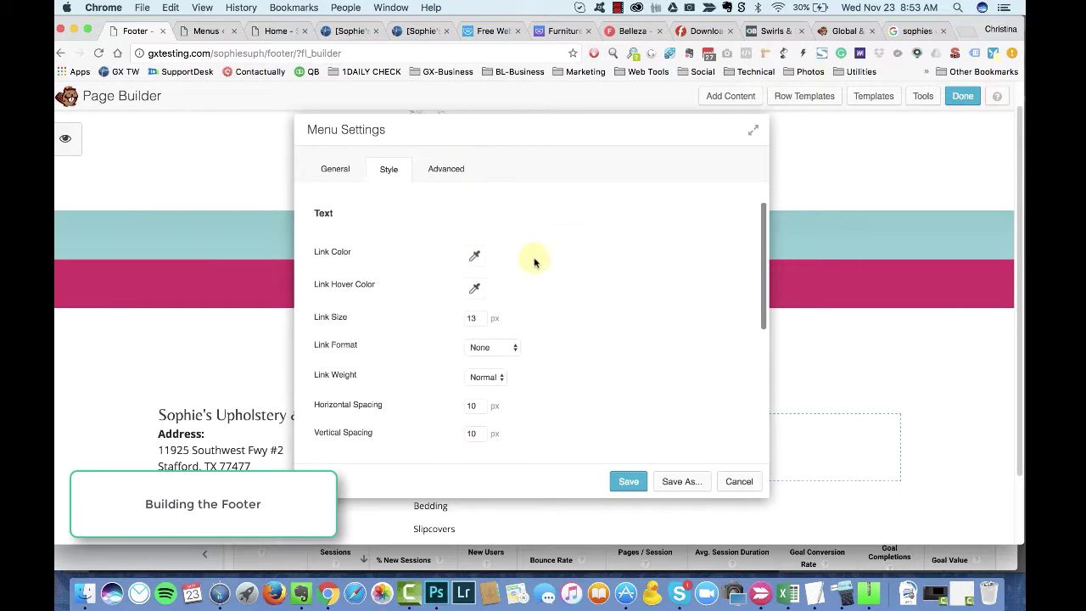
{"action": "left_click", "coordinate": [629, 481]}
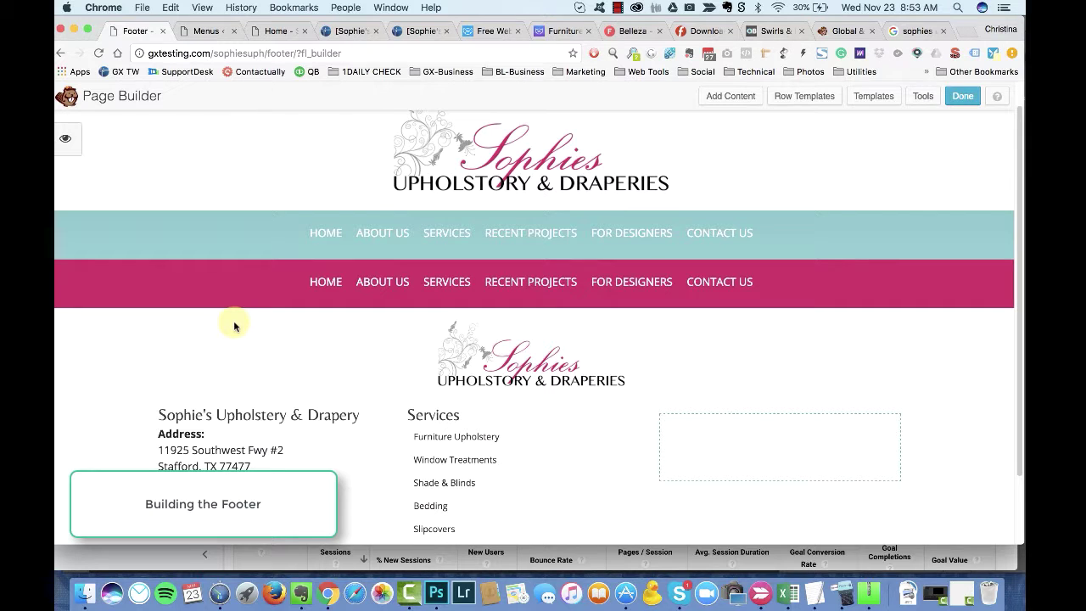
{"action": "left_click", "coordinate": [906, 32]}
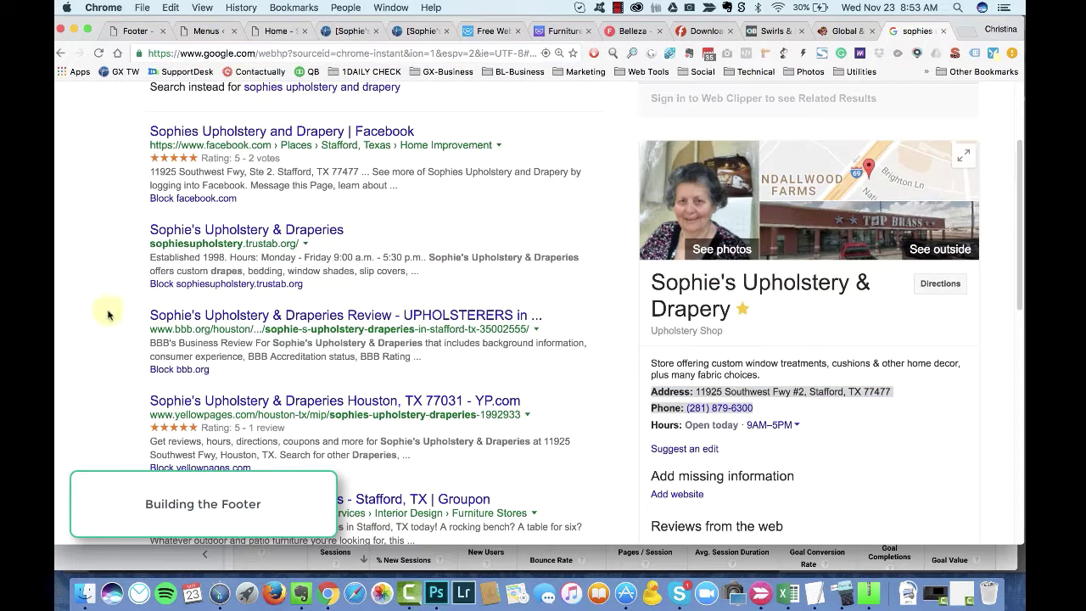
Step: Drop an Icon module into the footer's third column and pick the square Facebook icon
{"action": "left_click", "coordinate": [246, 127]}
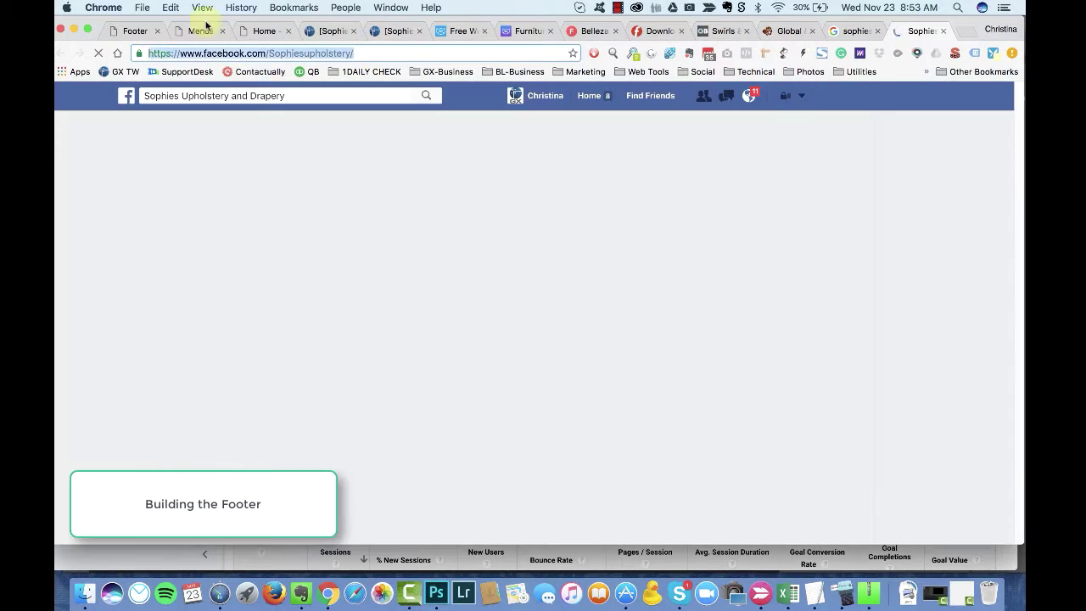
{"action": "left_click", "coordinate": [135, 31]}
{"action": "left_click", "coordinate": [727, 96]}
{"action": "scroll", "coordinate": [896, 318], "scroll_direction": "down", "scroll_amount": 3}
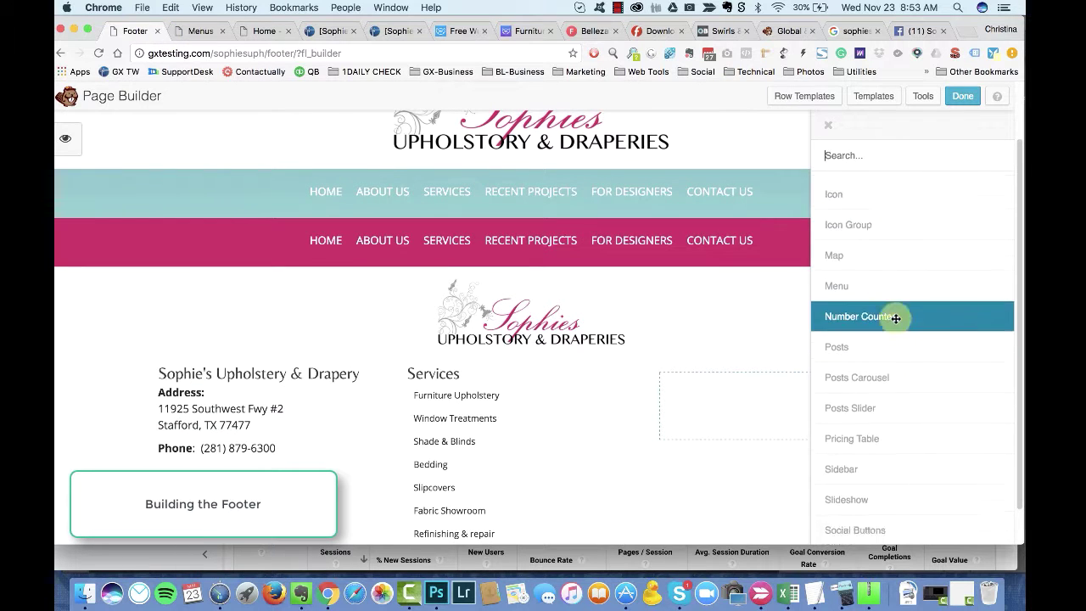
{"action": "scroll", "coordinate": [831, 317], "scroll_direction": "up", "scroll_amount": 3}
{"action": "left_click_drag", "start_coordinate": [812, 293], "coordinate": [734, 426]}
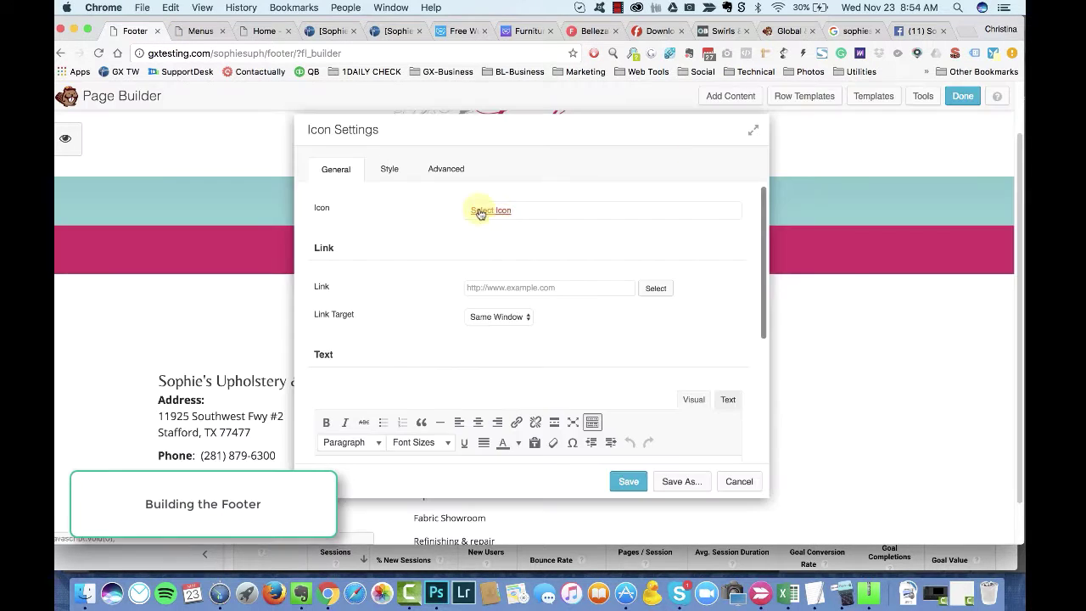
{"action": "type", "text": "face"}
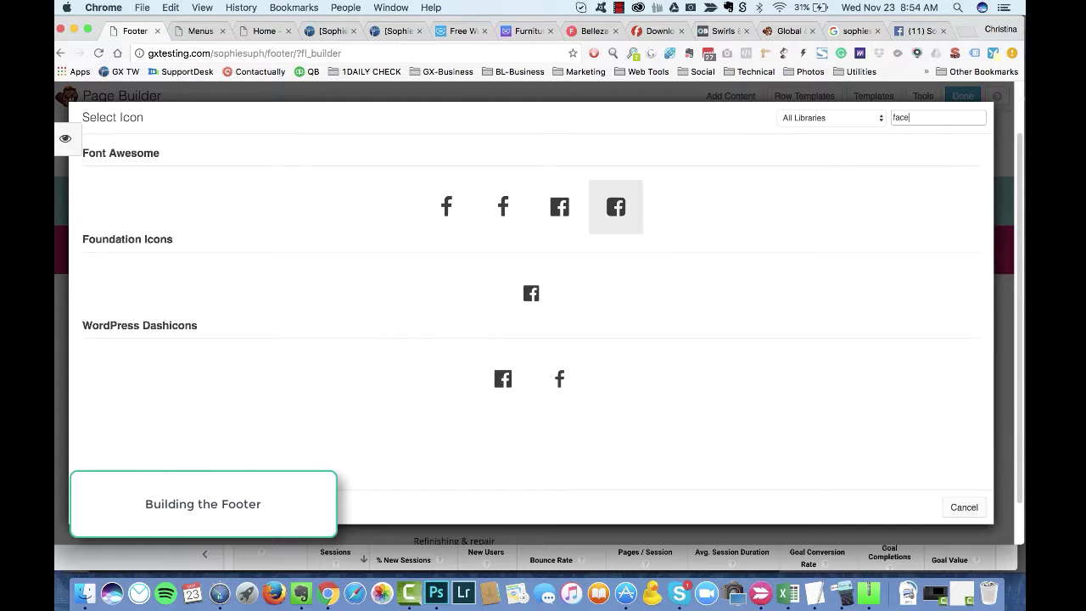
{"action": "left_click", "coordinate": [616, 206]}
Step: Link the icon to the Facebook page URL, opening in a new window
{"action": "left_click", "coordinate": [549, 308]}
{"action": "type", "text": "https://www.facebook.com/Sophiesupholstery/"}
{"action": "left_click", "coordinate": [500, 337]}
{"action": "left_click", "coordinate": [501, 347]}
{"action": "scroll", "coordinate": [433, 411], "scroll_direction": "down", "scroll_amount": 2}
{"action": "scroll", "coordinate": [433, 412], "scroll_direction": "up", "scroll_amount": 2}
{"action": "left_click_drag", "start_coordinate": [567, 140], "coordinate": [381, 129]}
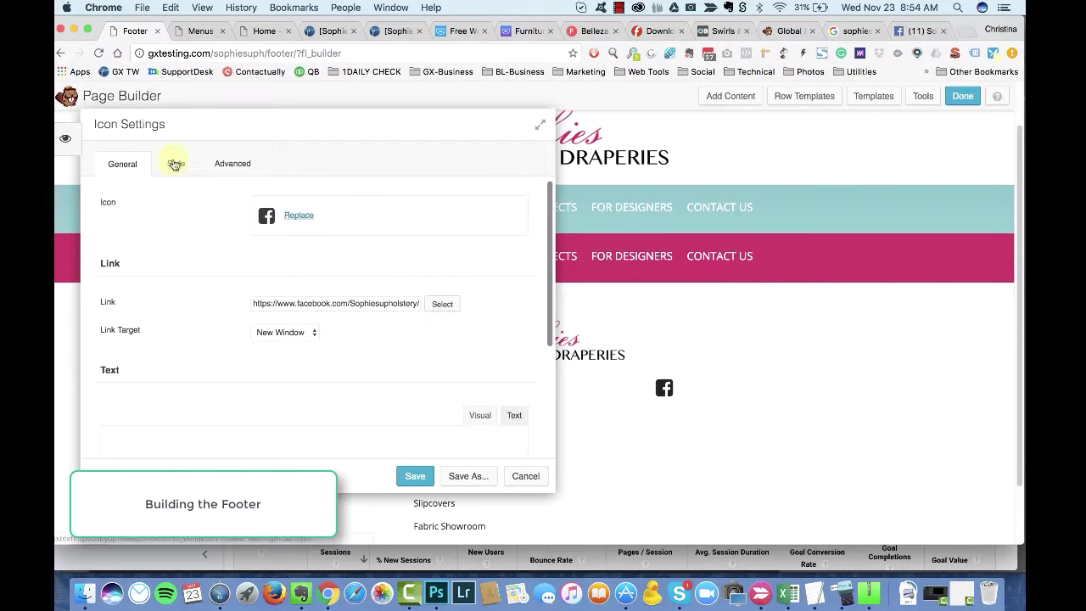
Step: Give the Facebook icon a pink circular background and set its glyph colour
{"action": "left_click", "coordinate": [200, 158]}
{"action": "scroll", "coordinate": [301, 373], "scroll_direction": "down", "scroll_amount": 5}
{"action": "scroll", "coordinate": [274, 324], "scroll_direction": "down", "scroll_amount": 2}
{"action": "scroll", "coordinate": [280, 339], "scroll_direction": "up", "scroll_amount": 3}
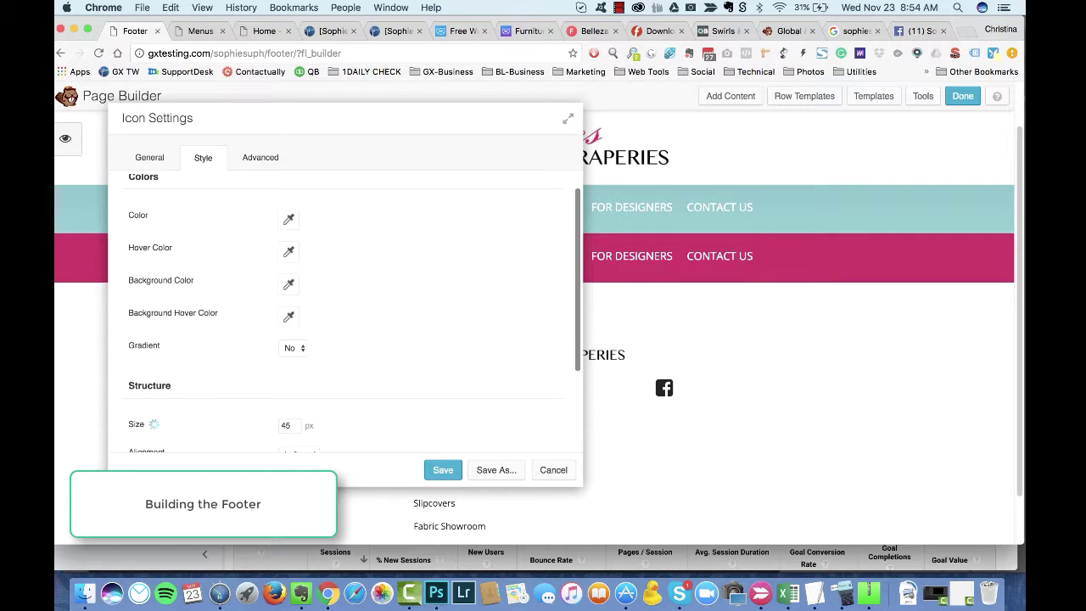
{"action": "left_click", "coordinate": [288, 283]}
{"action": "left_click", "coordinate": [352, 481]}
{"action": "left_click", "coordinate": [291, 351]}
{"action": "scroll", "coordinate": [339, 339], "scroll_direction": "down", "scroll_amount": 1}
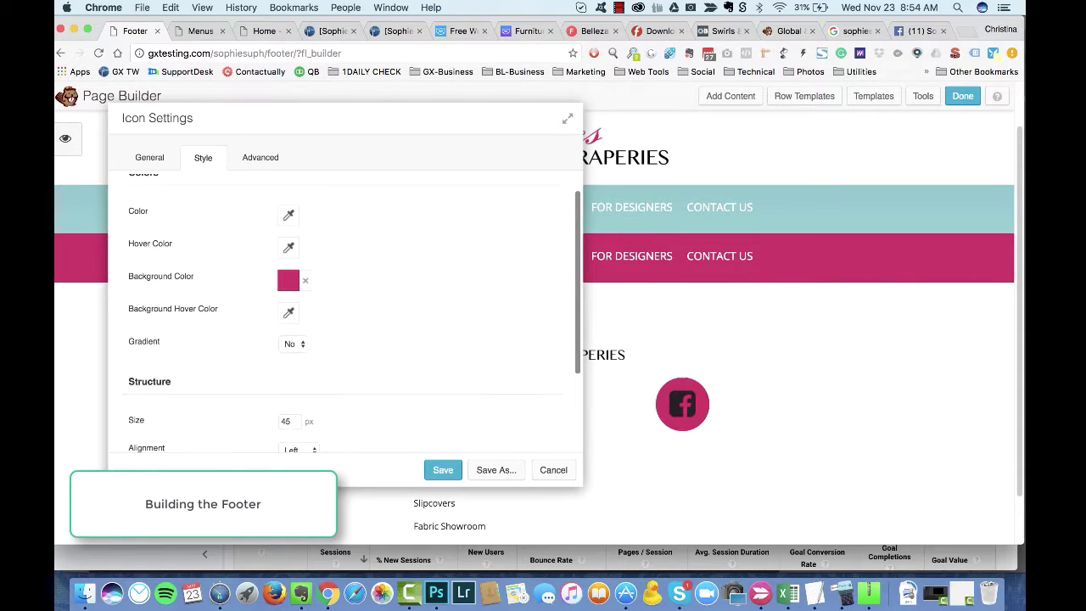
{"action": "scroll", "coordinate": [339, 322], "scroll_direction": "down", "scroll_amount": 2}
{"action": "scroll", "coordinate": [339, 323], "scroll_direction": "up", "scroll_amount": 3}
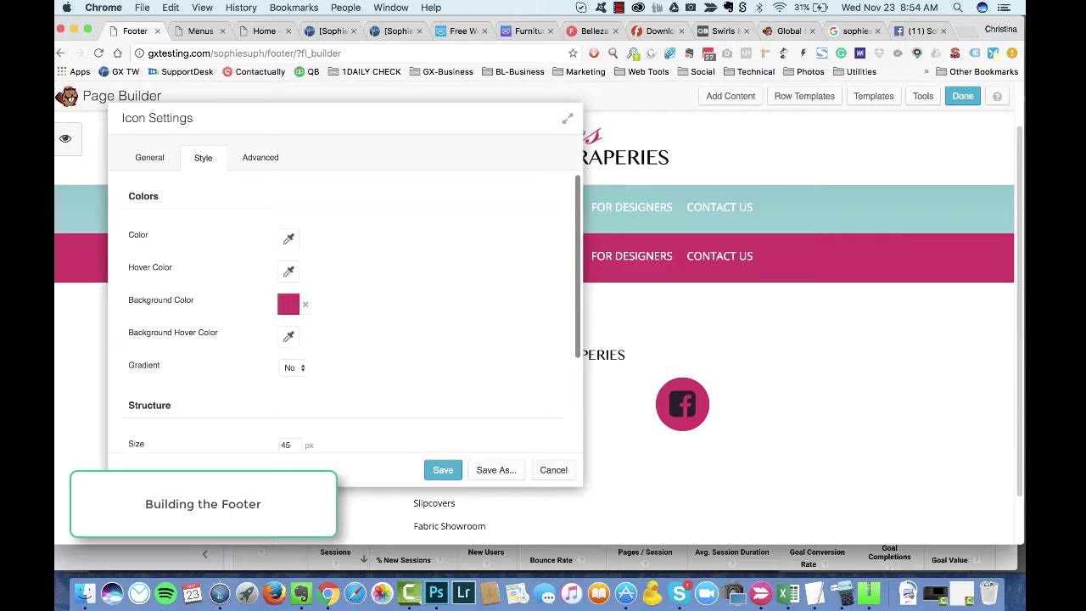
{"action": "left_click", "coordinate": [289, 238]}
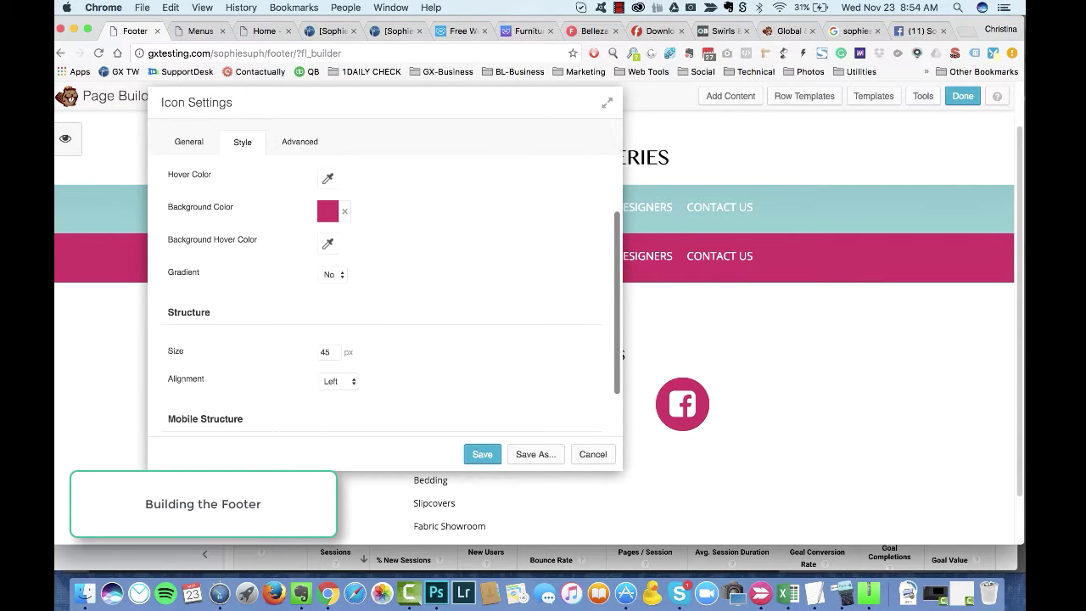
Step: Centre the icon, keeping the default mobile alignment
{"action": "left_click", "coordinate": [339, 381]}
{"action": "left_click", "coordinate": [339, 393]}
{"action": "scroll", "coordinate": [397, 361], "scroll_direction": "down", "scroll_amount": 3}
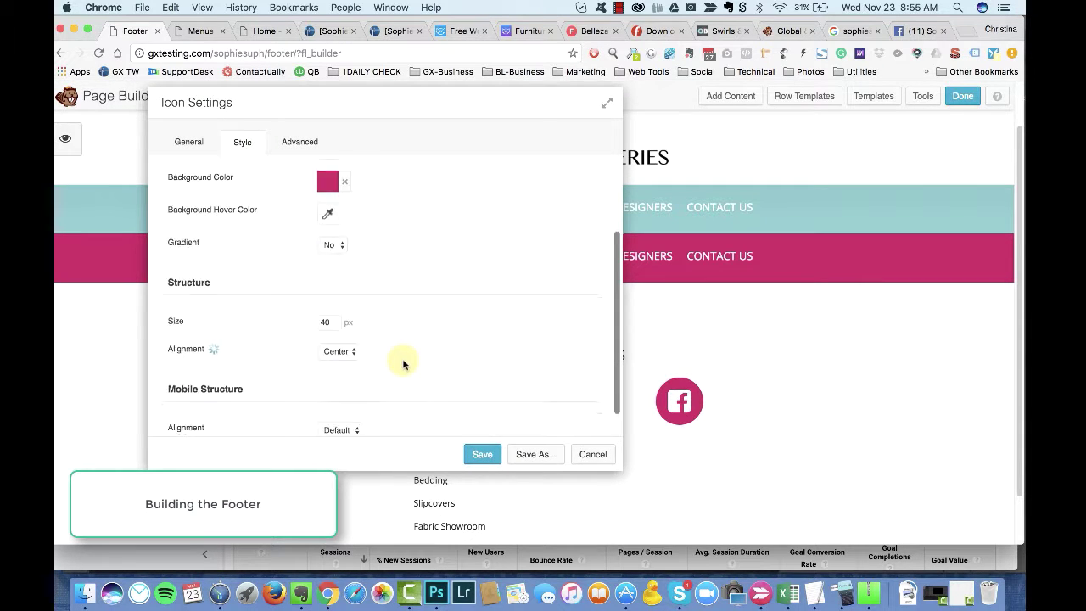
{"action": "left_click", "coordinate": [341, 409]}
{"action": "left_click", "coordinate": [396, 369]}
{"action": "scroll", "coordinate": [341, 323], "scroll_direction": "up", "scroll_amount": 1}
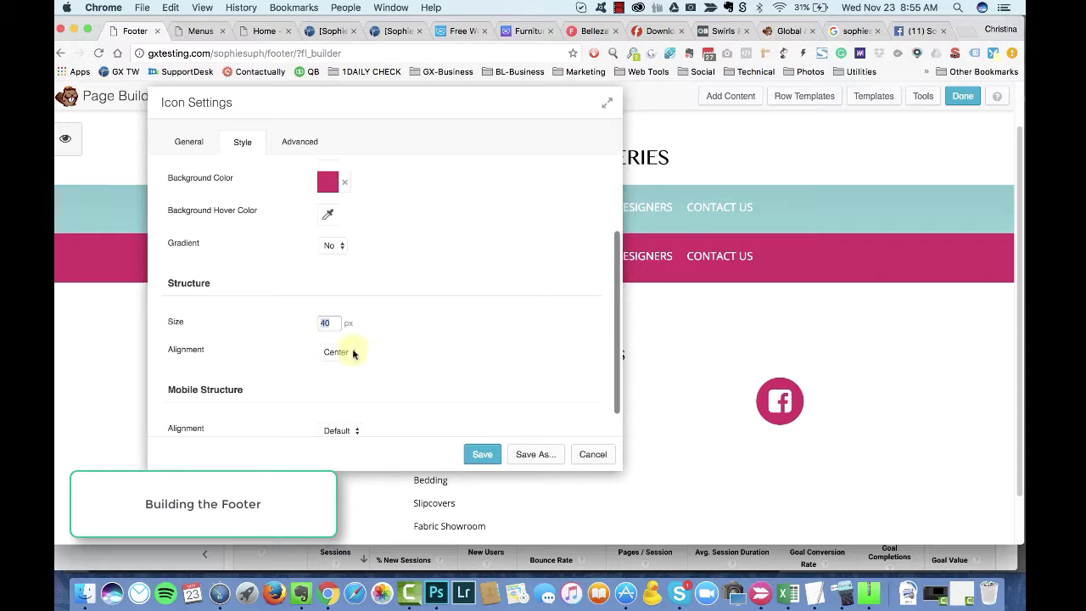
{"action": "scroll", "coordinate": [382, 296], "scroll_direction": "up", "scroll_amount": 5}
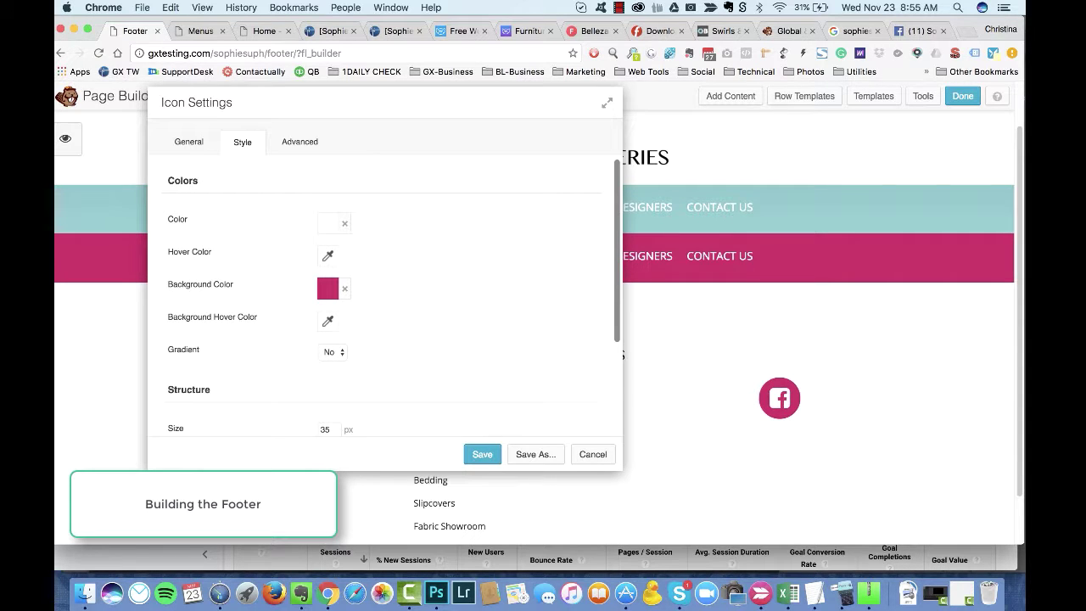
Step: Set a #d13a6c pink hover background and save the Facebook icon to the footer
{"action": "left_click", "coordinate": [328, 319]}
{"action": "type", "text": "#d1235d"}
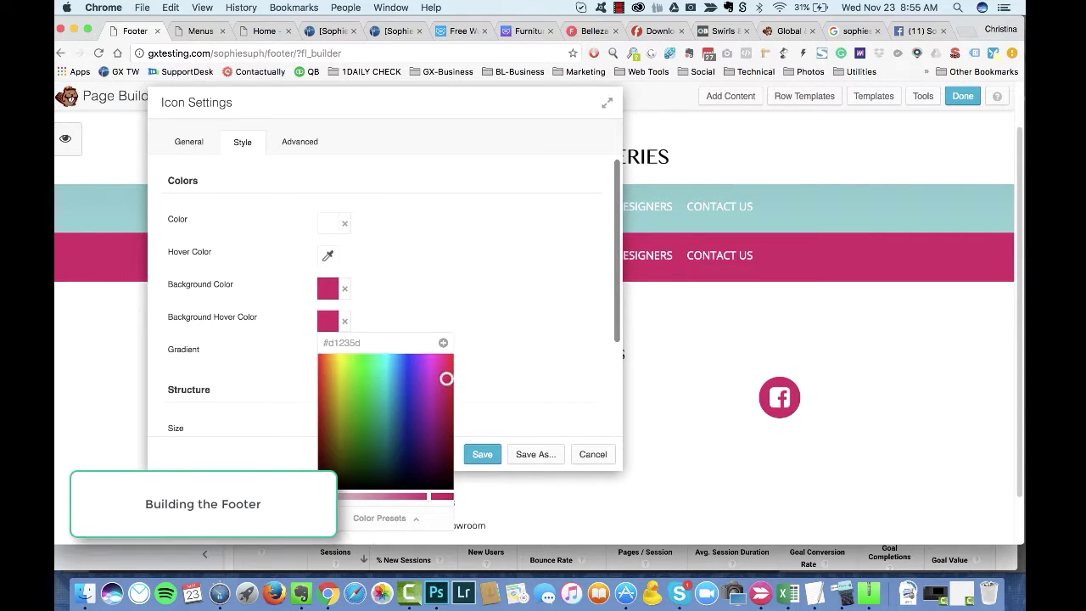
{"action": "left_click_drag", "start_coordinate": [426, 495], "coordinate": [416, 495]}
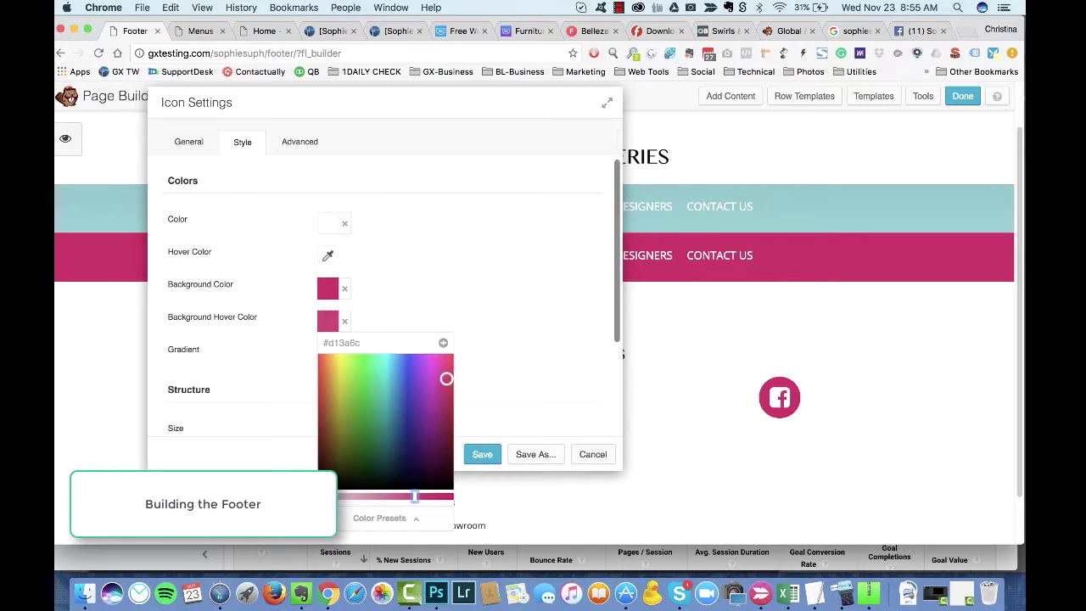
{"action": "key", "text": "Escape"}
{"action": "left_click", "coordinate": [188, 142]}
{"action": "left_click", "coordinate": [482, 454]}
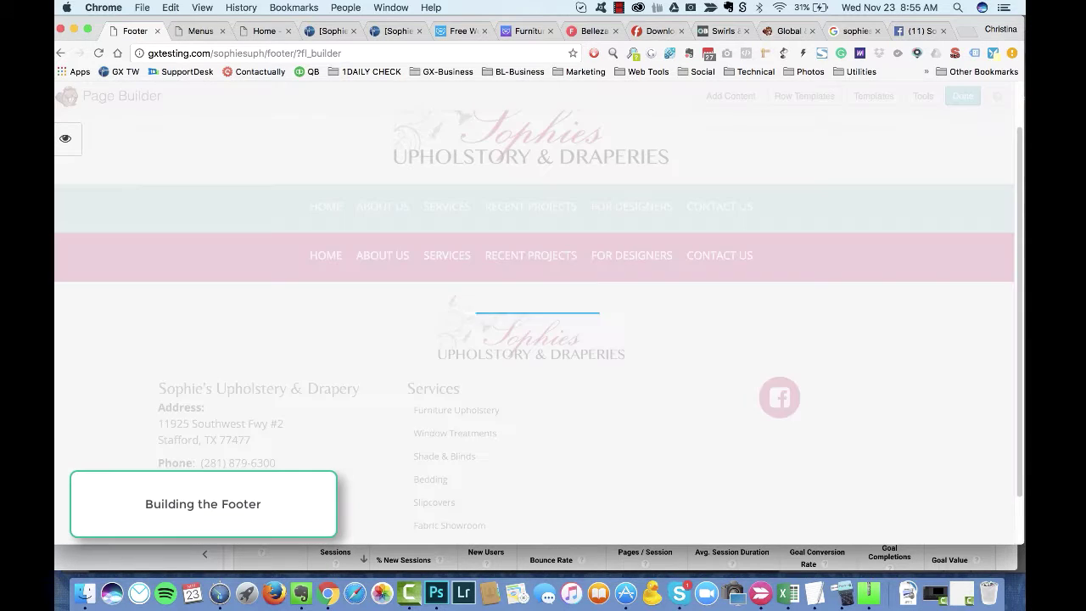
{"action": "scroll", "coordinate": [534, 327], "scroll_direction": "up", "scroll_amount": 2}
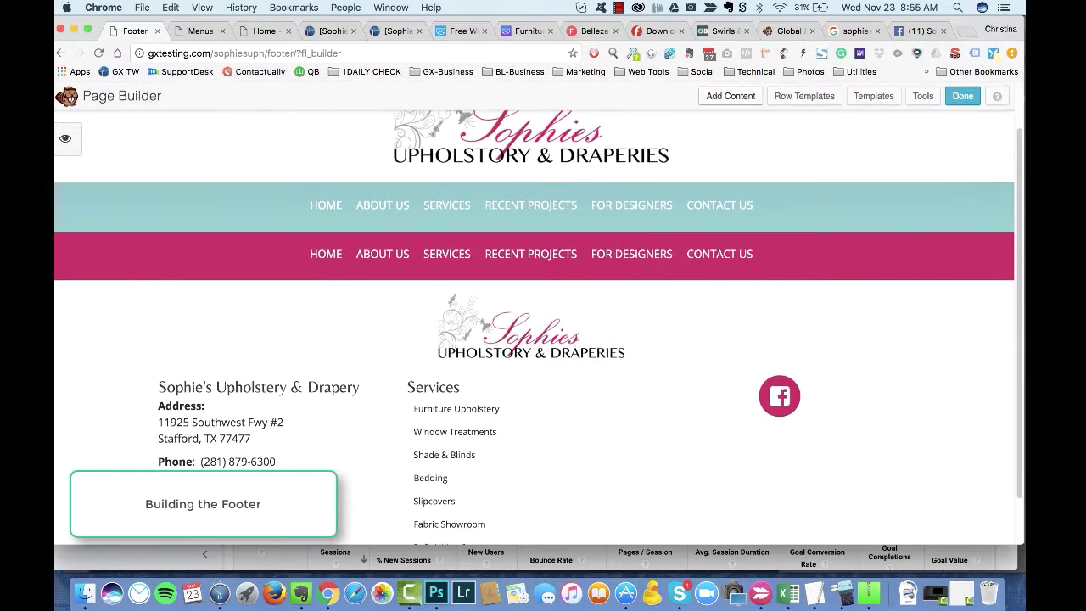
{"action": "left_click", "coordinate": [731, 96]}
{"action": "scroll", "coordinate": [912, 331], "scroll_direction": "down", "scroll_amount": 5}
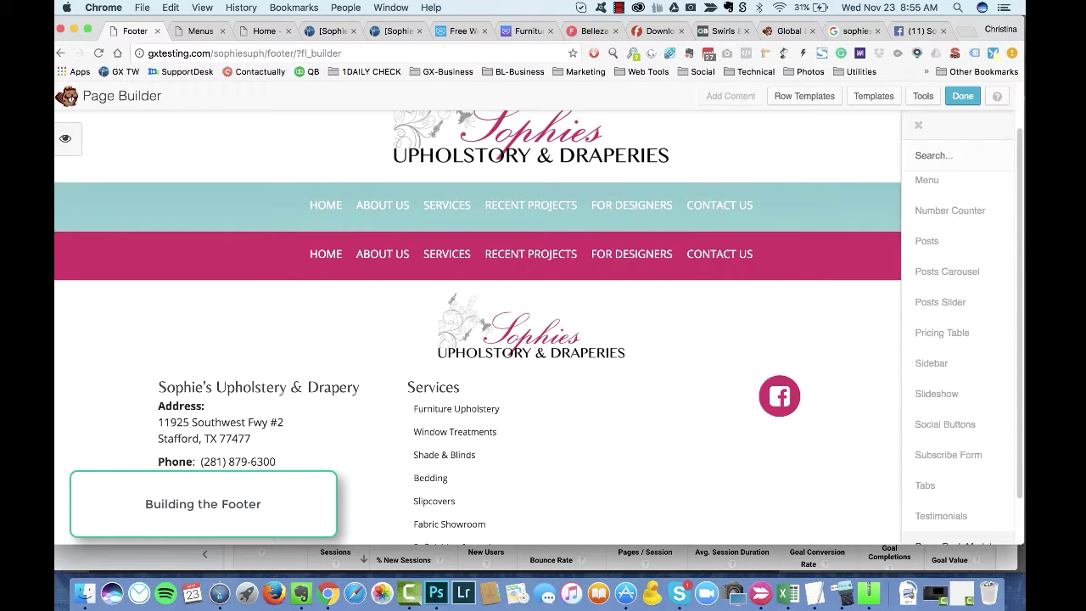
Step: Add a Social Buttons module to the footer row with Twitter hidden
{"action": "scroll", "coordinate": [763, 390], "scroll_direction": "down", "scroll_amount": 1}
{"action": "left_click_drag", "start_coordinate": [855, 424], "coordinate": [611, 416]}
{"action": "left_click", "coordinate": [476, 315]}
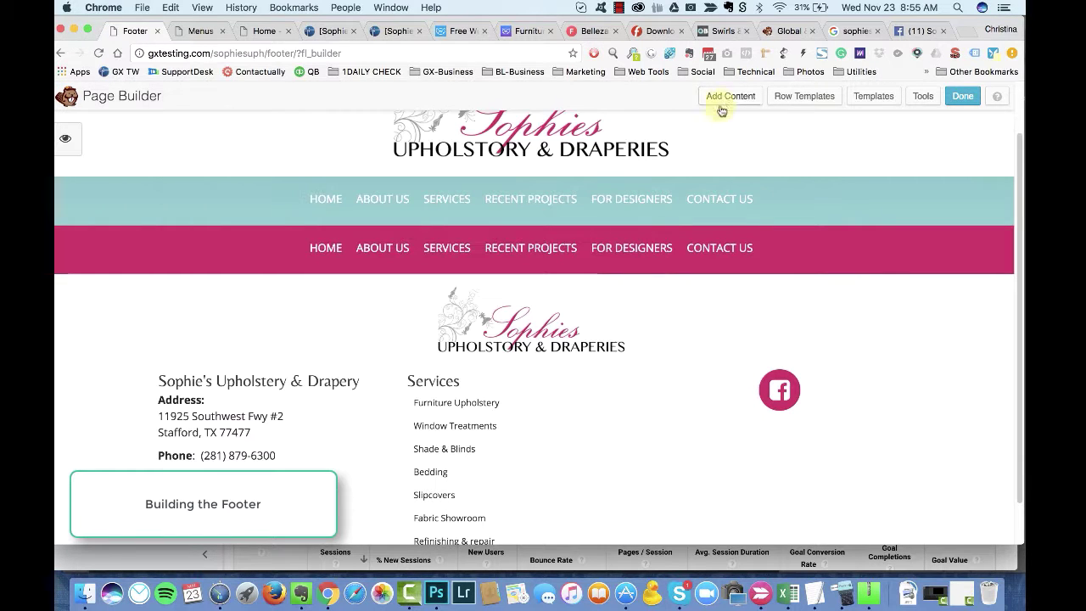
{"action": "left_click", "coordinate": [730, 96]}
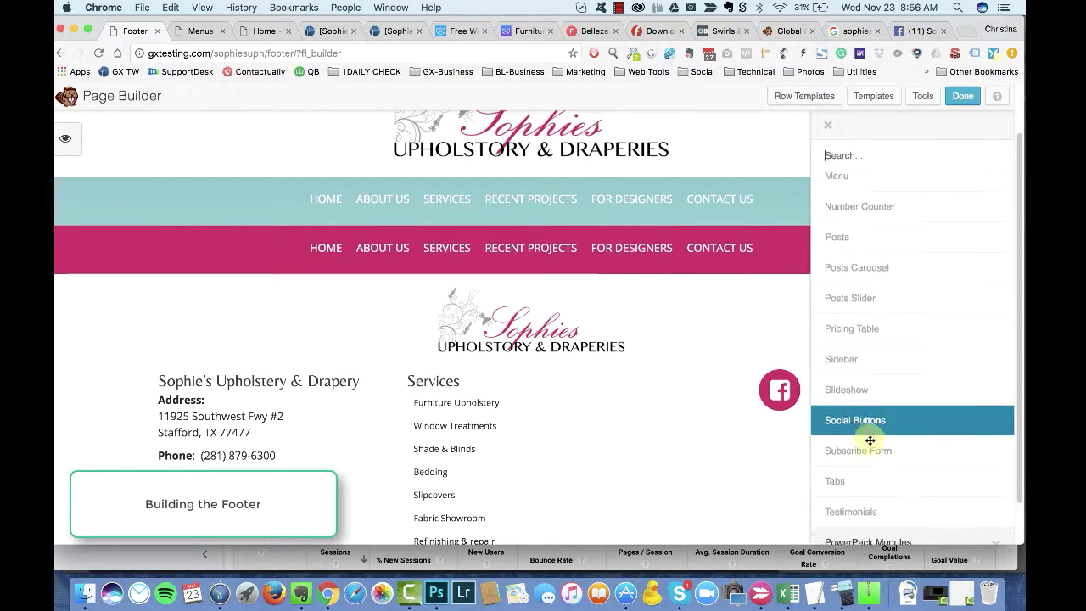
{"action": "scroll", "coordinate": [899, 340], "scroll_direction": "up", "scroll_amount": 10}
Step: Add an Icon Group whose first icon is the square Facebook icon linking to the page in a new window
{"action": "left_click_drag", "start_coordinate": [878, 311], "coordinate": [655, 373]}
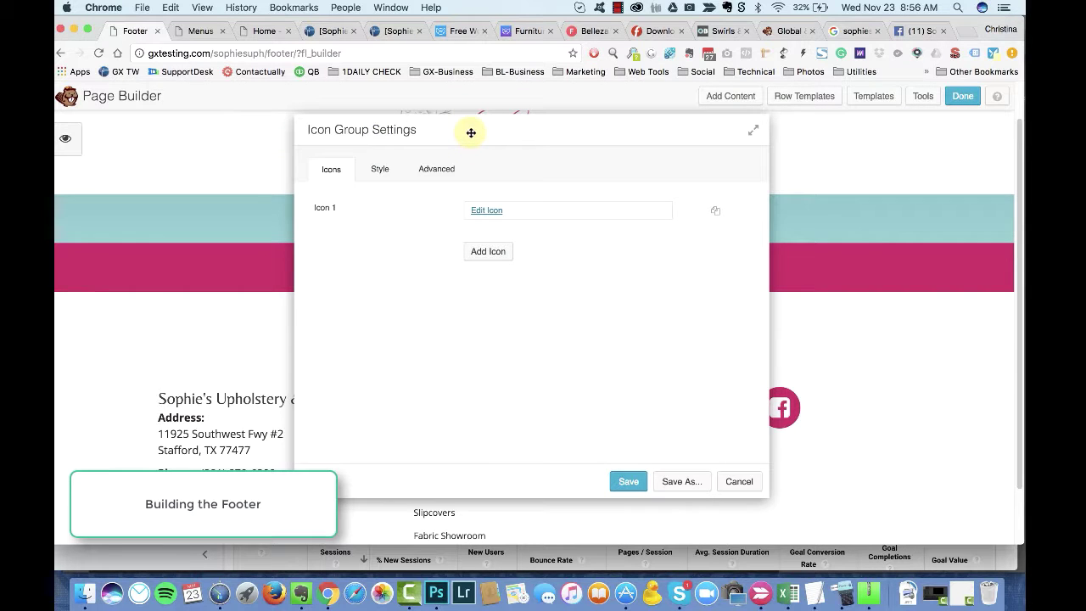
{"action": "left_click", "coordinate": [500, 207]}
{"action": "left_click", "coordinate": [509, 211]}
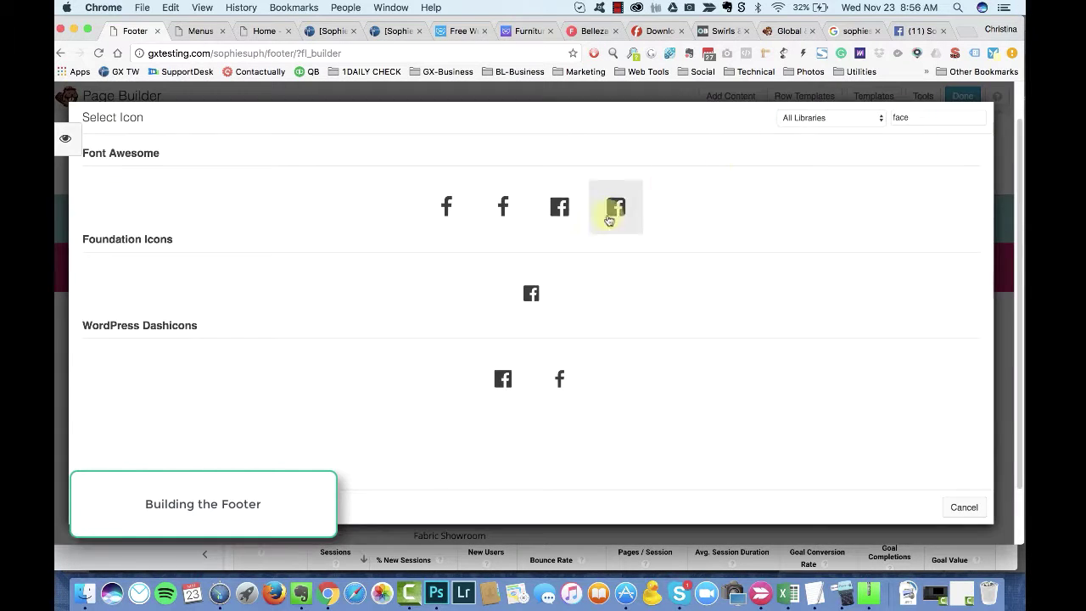
{"action": "left_click", "coordinate": [614, 206]}
{"action": "type", "text": "https://www.facebook.com/sophiesupholstery"}
{"action": "left_click", "coordinate": [499, 288]}
{"action": "left_click", "coordinate": [499, 288]}
{"action": "left_click", "coordinate": [389, 169]}
Step: Give the Facebook icon a pink preset background and a pink #d1235d hover colour
{"action": "left_click", "coordinate": [475, 345]}
{"action": "left_click", "coordinate": [509, 267]}
{"action": "left_click_drag", "start_coordinate": [572, 161], "coordinate": [431, 150]}
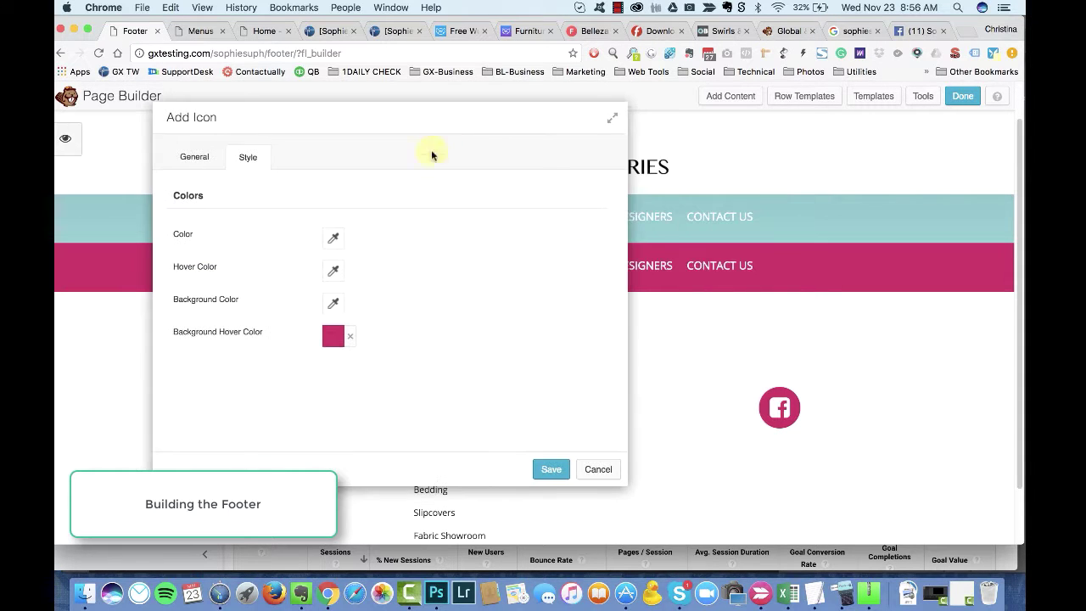
{"action": "left_click", "coordinate": [324, 307]}
{"action": "left_click", "coordinate": [361, 492]}
{"action": "left_click", "coordinate": [414, 272]}
{"action": "left_click", "coordinate": [334, 336]}
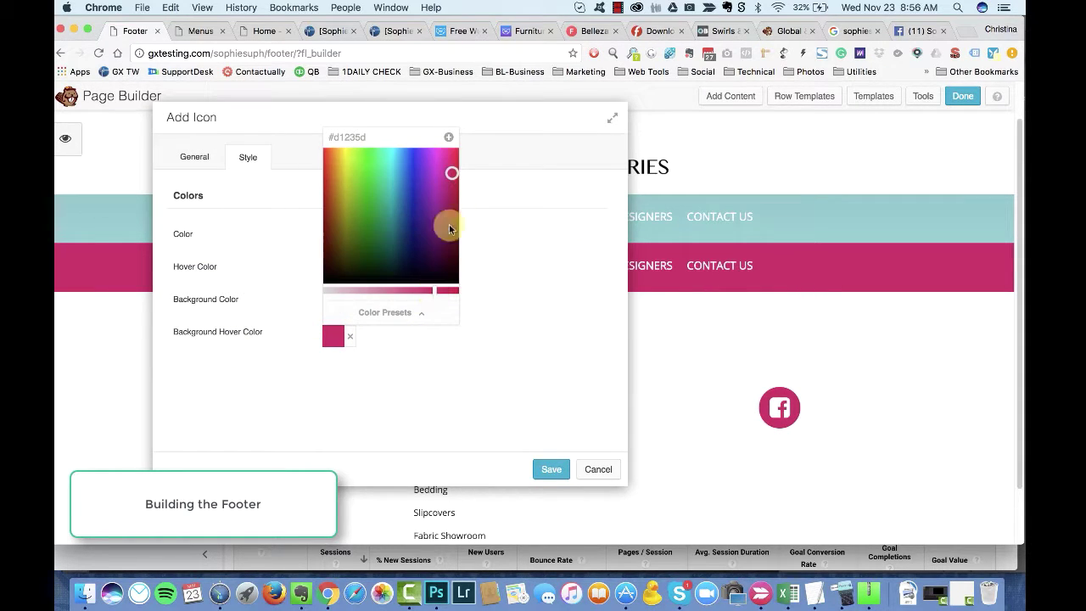
{"action": "left_click_drag", "start_coordinate": [453, 166], "coordinate": [453, 169]}
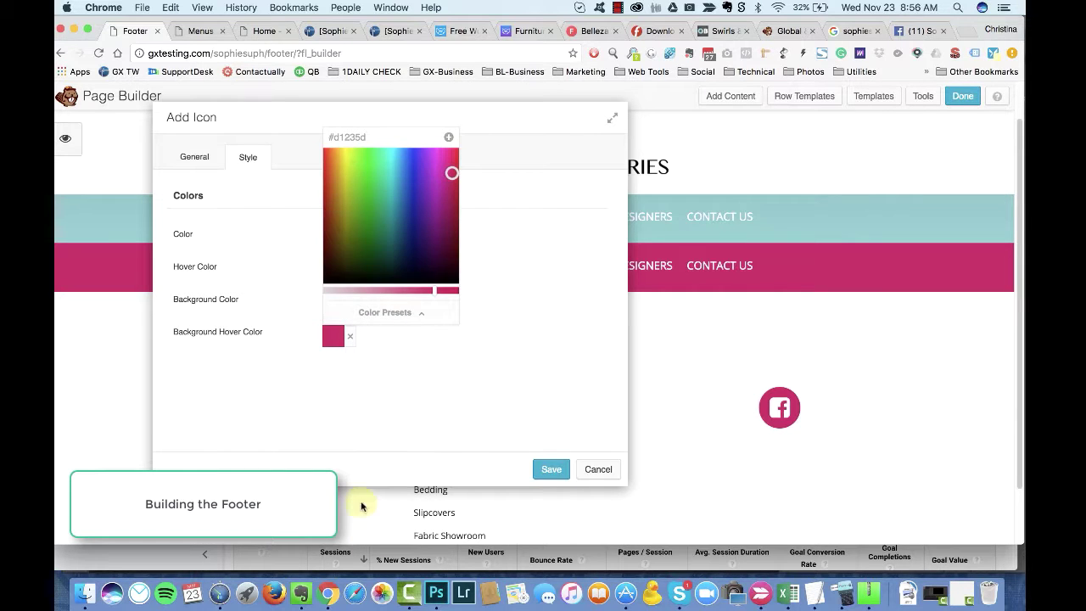
{"action": "left_click", "coordinate": [436, 591]}
Step: Take the #D1235D brand pink from Photoshop's library swatch and read its hex in the Color Picker
{"action": "left_click", "coordinate": [859, 186]}
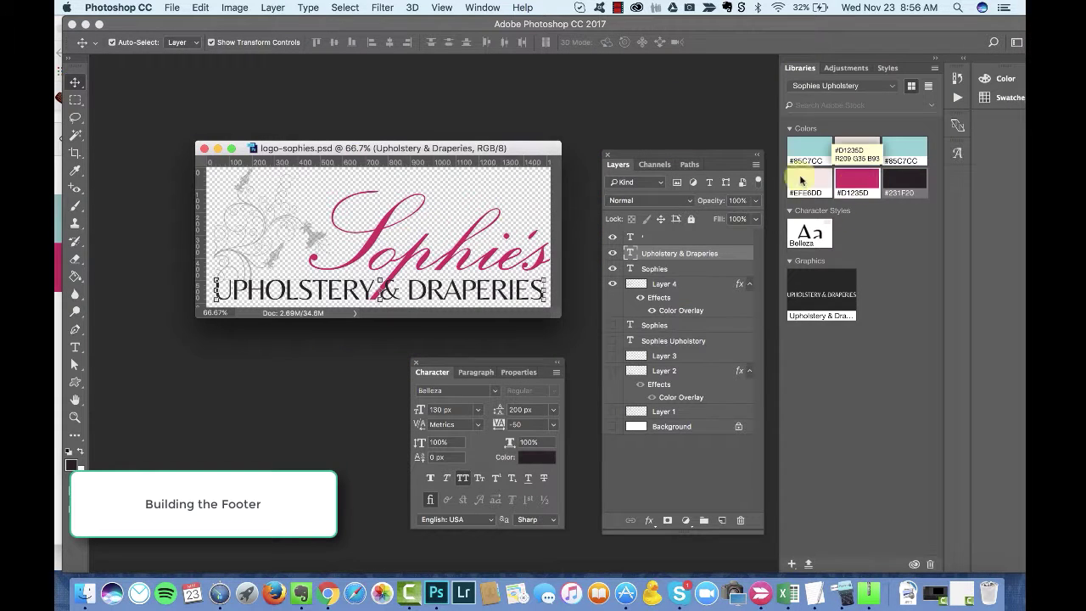
{"action": "left_click", "coordinate": [73, 463]}
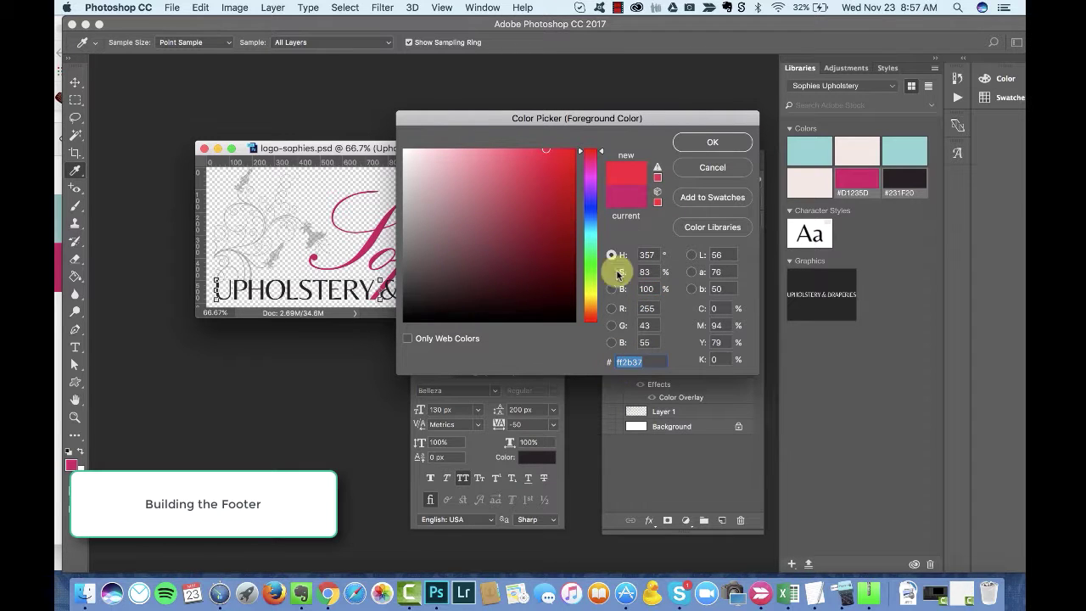
{"action": "left_click", "coordinate": [859, 178]}
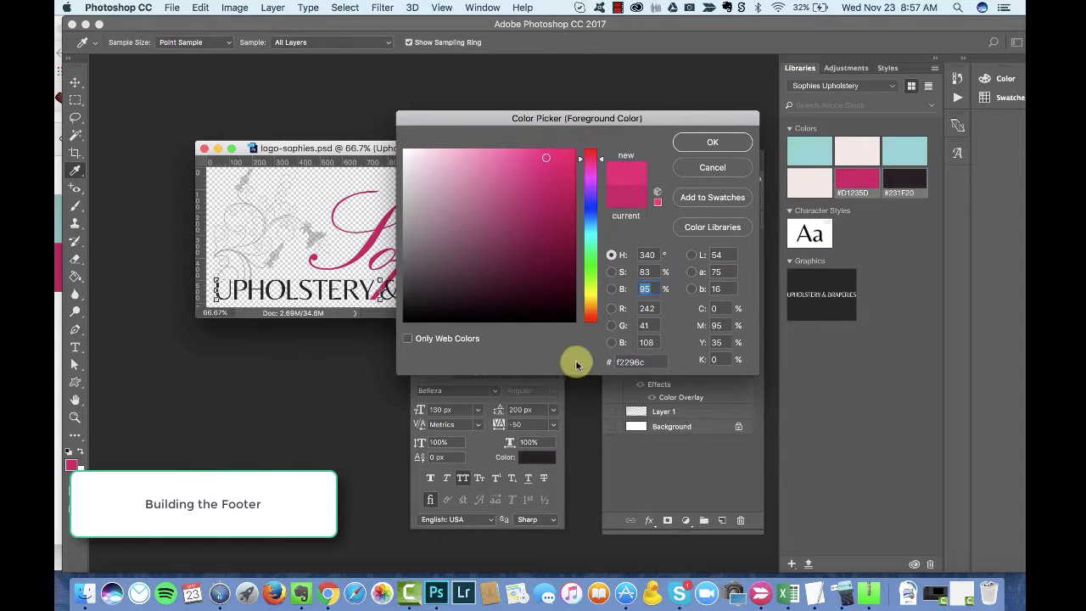
{"action": "key", "text": "super+Tab"}
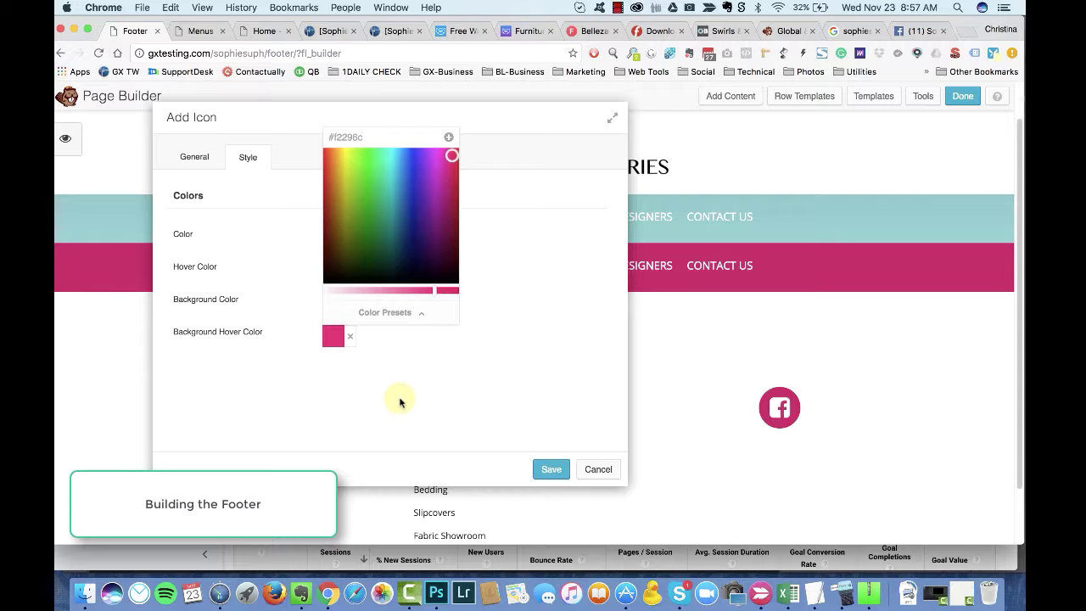
Step: Save #f2296c as a preset and set the icon group's background and hover colours to pink presets
{"action": "left_click", "coordinate": [449, 138]}
{"action": "left_click", "coordinate": [380, 365]}
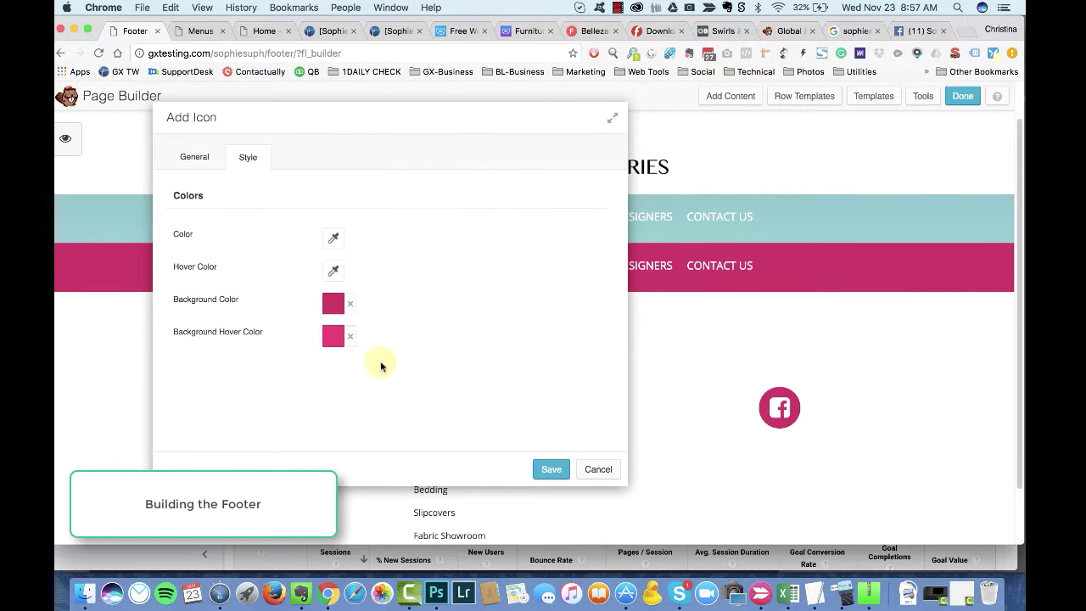
{"action": "left_click", "coordinate": [551, 469]}
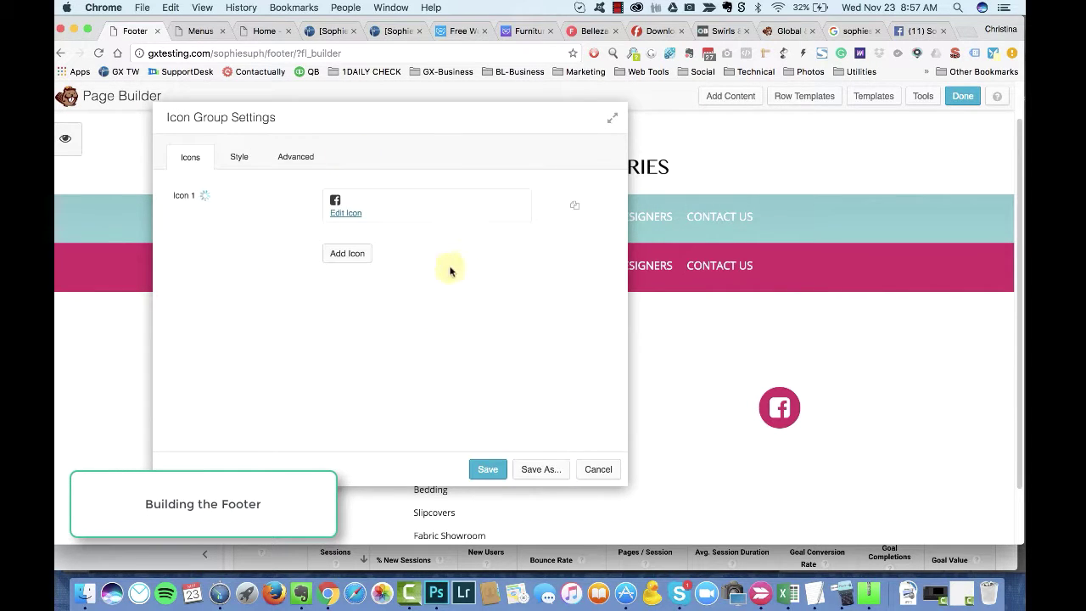
{"action": "left_click", "coordinate": [238, 156]}
{"action": "left_click", "coordinate": [330, 332]}
{"action": "left_click", "coordinate": [381, 527]}
{"action": "left_click", "coordinate": [356, 481]}
{"action": "left_click", "coordinate": [331, 300]}
{"action": "left_click", "coordinate": [351, 501]}
{"action": "left_click", "coordinate": [357, 475]}
{"action": "left_click", "coordinate": [418, 242]}
Step: Clear the icon glyph colour back to its default
{"action": "left_click_drag", "start_coordinate": [426, 113], "coordinate": [463, 105]}
{"action": "left_click", "coordinate": [367, 224]}
{"action": "left_click", "coordinate": [370, 232]}
{"action": "left_click", "coordinate": [370, 231]}
{"action": "left_click", "coordinate": [384, 226]}
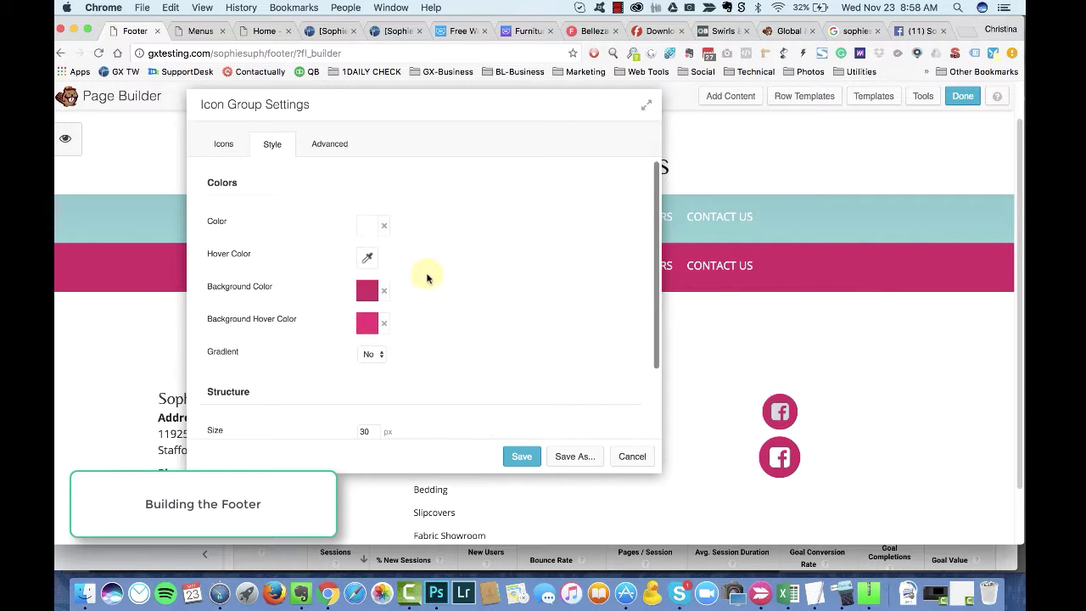
{"action": "scroll", "coordinate": [420, 352], "scroll_direction": "down", "scroll_amount": 3}
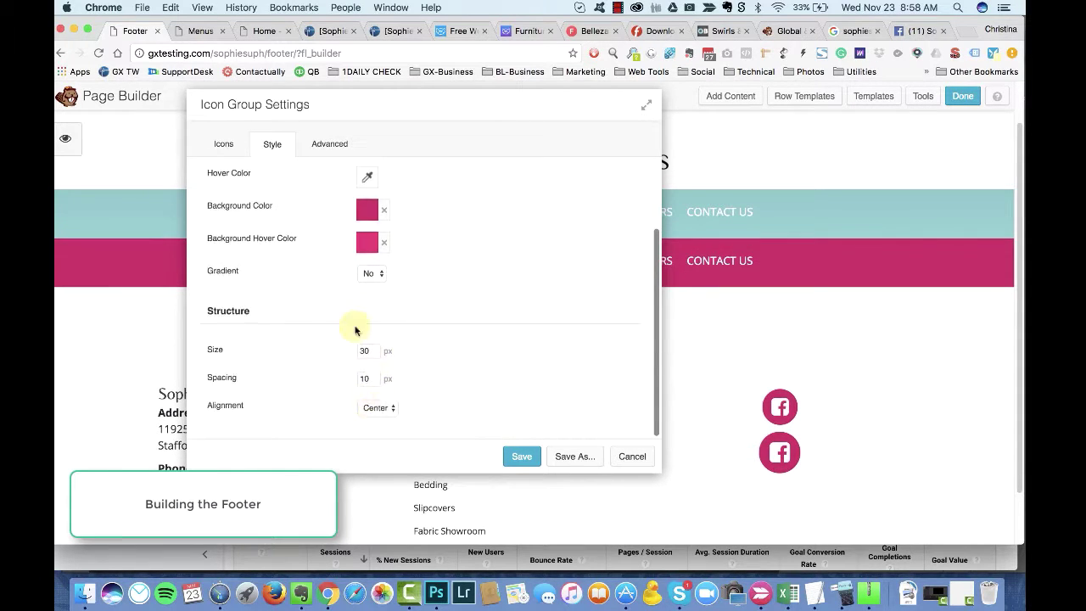
{"action": "scroll", "coordinate": [462, 367], "scroll_direction": "up", "scroll_amount": 3}
Step: Duplicate the Facebook icon and replace the copy's glyph with the square Google+ icon
{"action": "left_click", "coordinate": [223, 143]}
{"action": "left_click", "coordinate": [612, 194]}
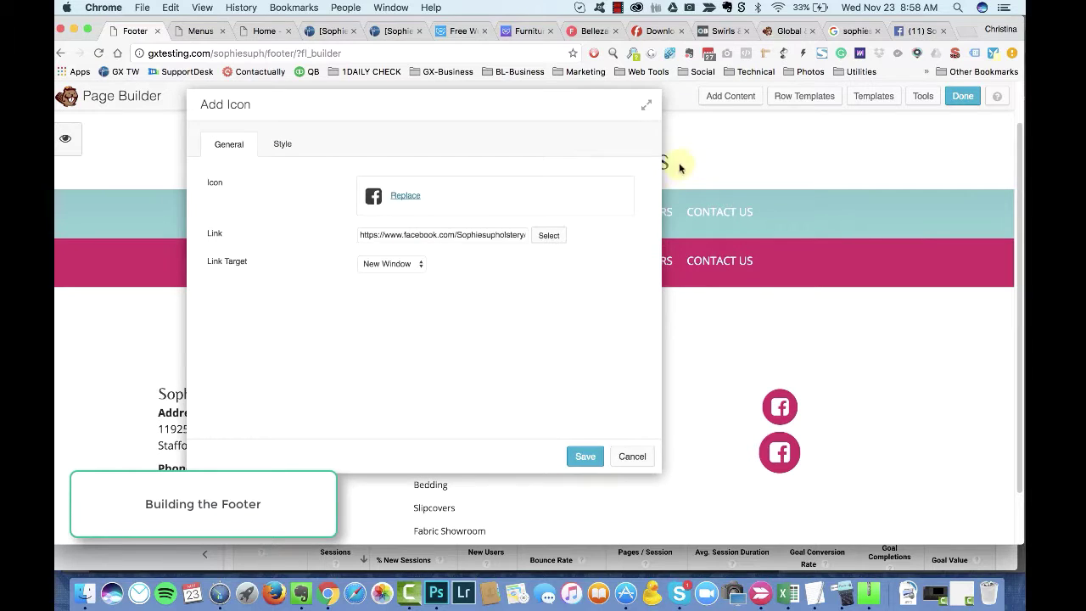
{"action": "left_click", "coordinate": [406, 196]}
{"action": "left_click", "coordinate": [901, 117]}
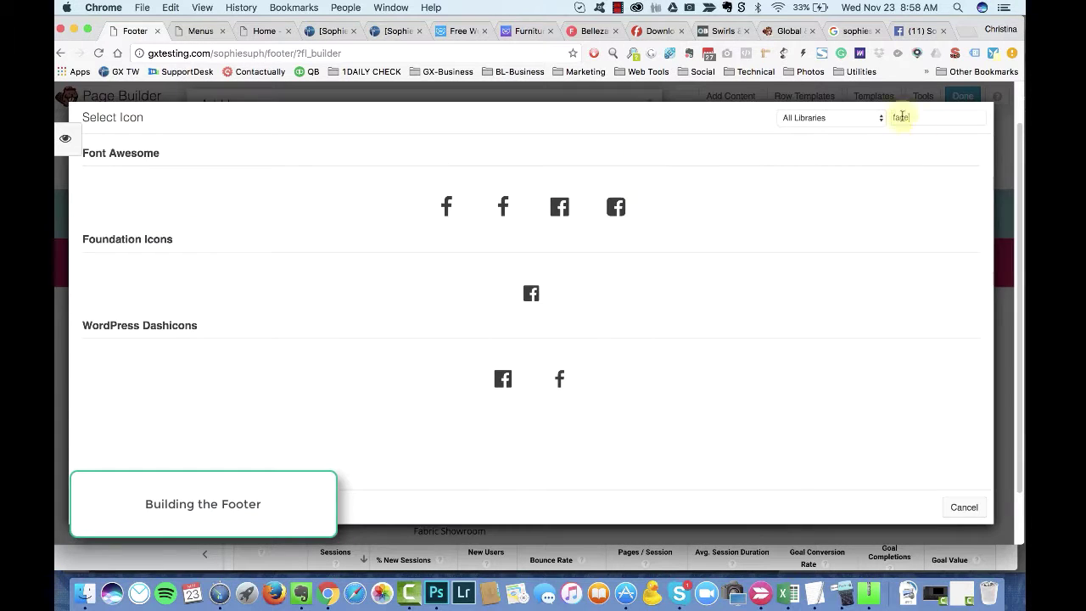
{"action": "type", "text": "google"}
{"action": "left_click", "coordinate": [616, 206]}
Step: Open the Sophie's Upholstery listing from Google results in Google Maps
{"action": "left_click", "coordinate": [850, 30]}
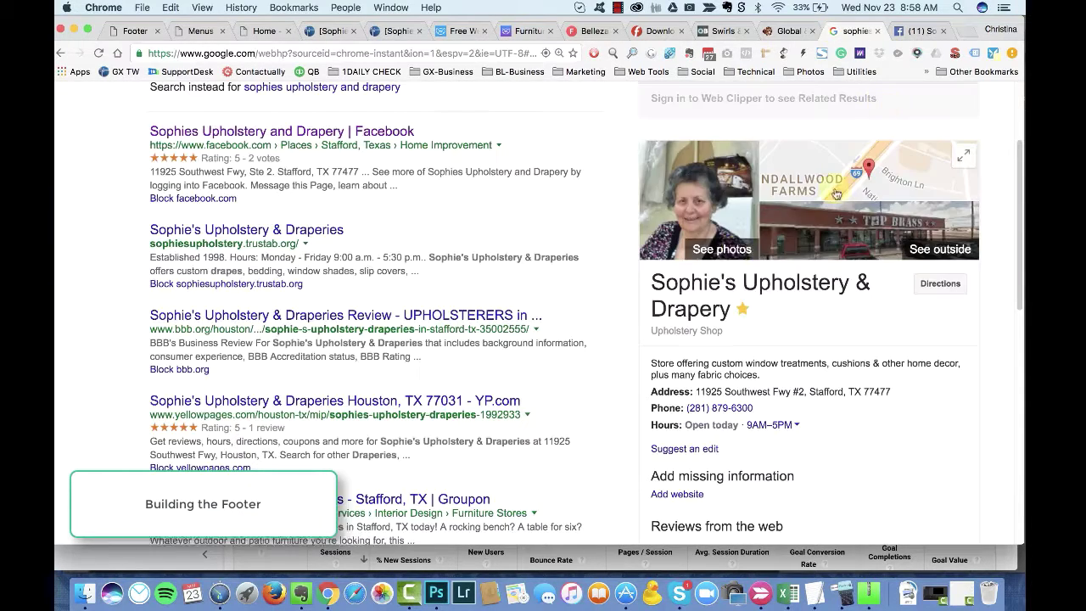
{"action": "scroll", "coordinate": [800, 388], "scroll_direction": "down", "scroll_amount": 5}
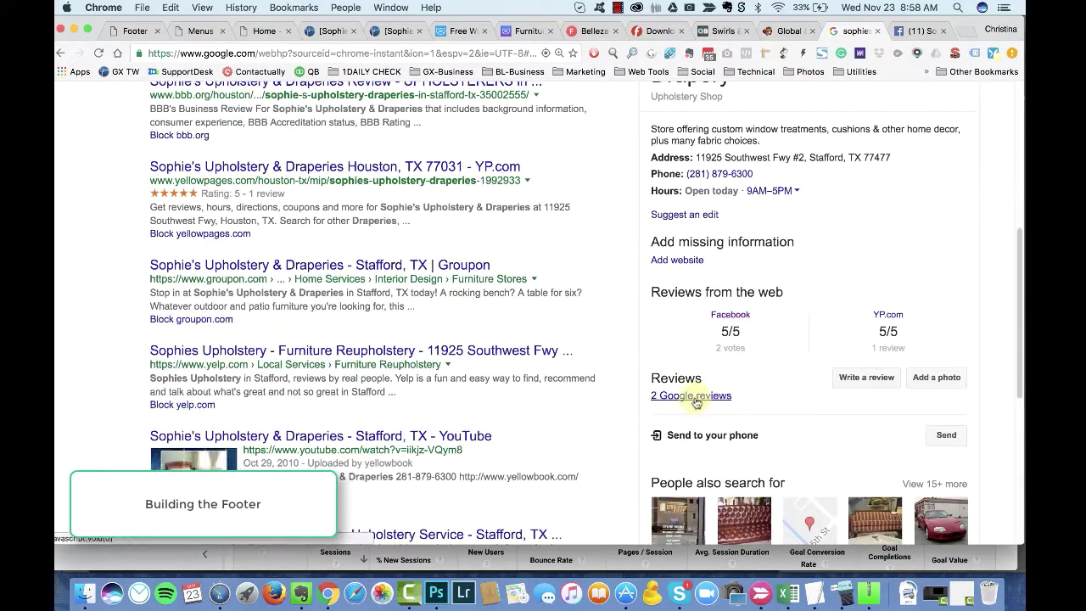
{"action": "left_click", "coordinate": [736, 337]}
{"action": "scroll", "coordinate": [800, 368], "scroll_direction": "down", "scroll_amount": 3}
{"action": "scroll", "coordinate": [800, 368], "scroll_direction": "up", "scroll_amount": 10}
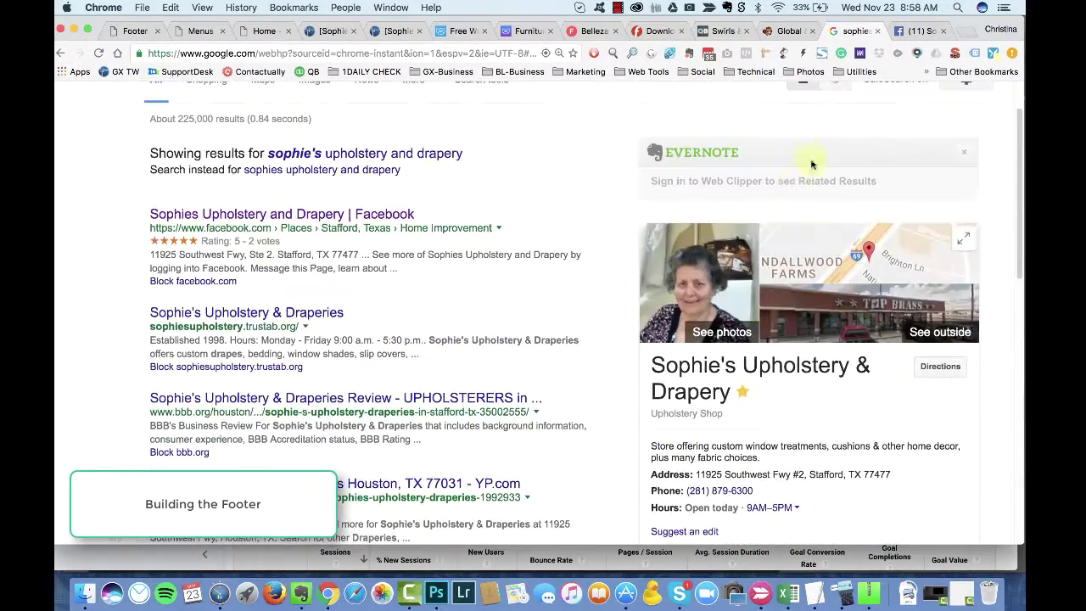
{"action": "left_click", "coordinate": [953, 239]}
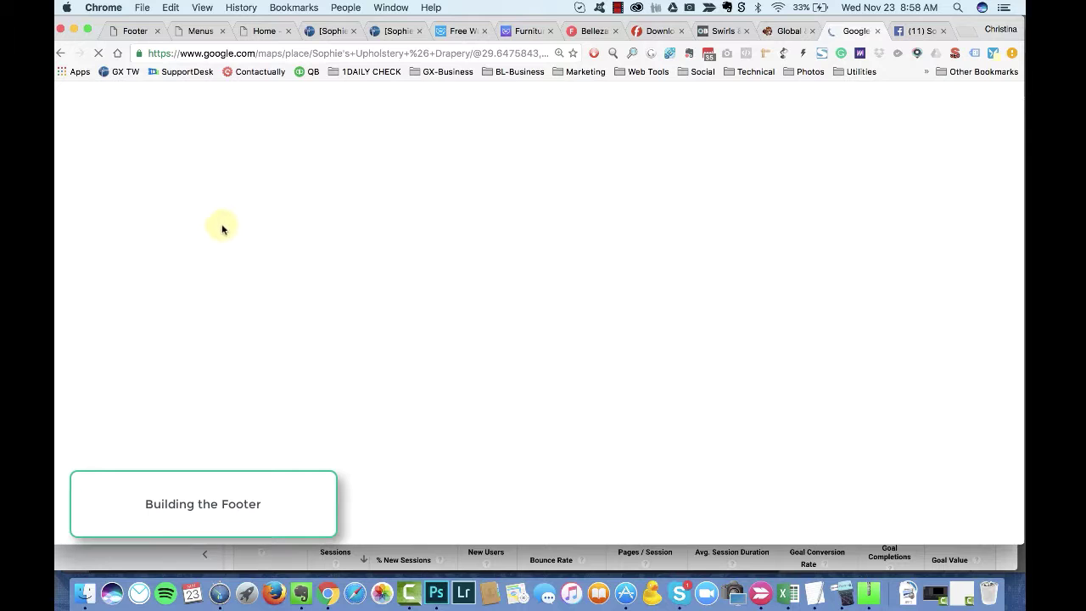
Step: Search 'find google business link' and read Search Engine Land's article on Google review links
{"action": "key", "text": "super+t"}
{"action": "type", "text": "find google busines"}
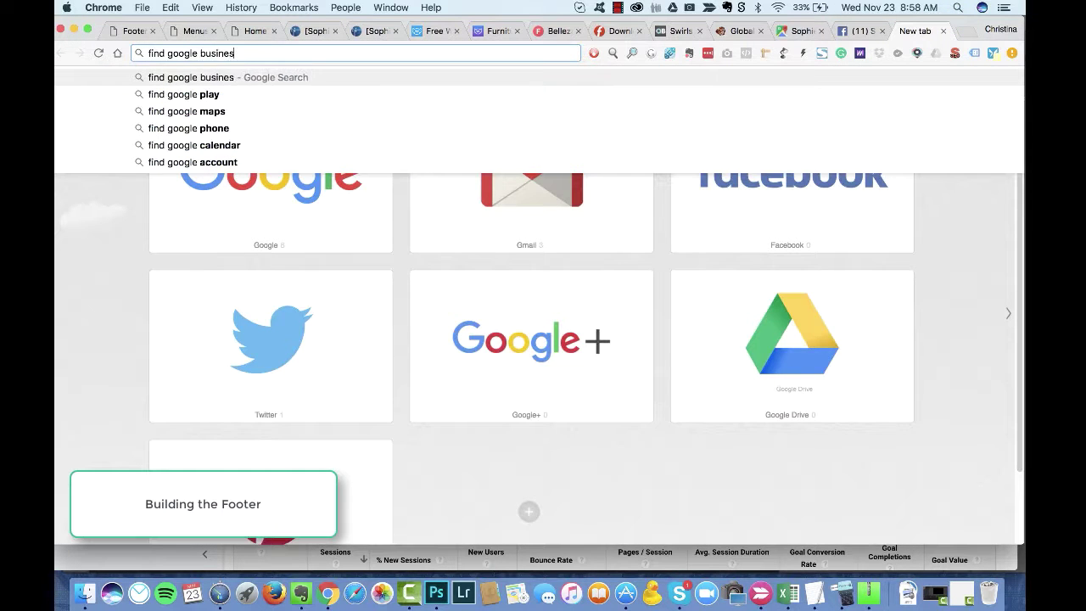
{"action": "type", "text": "s link"}
{"action": "key", "text": "Return"}
{"action": "scroll", "coordinate": [130, 359], "scroll_direction": "down", "scroll_amount": 1}
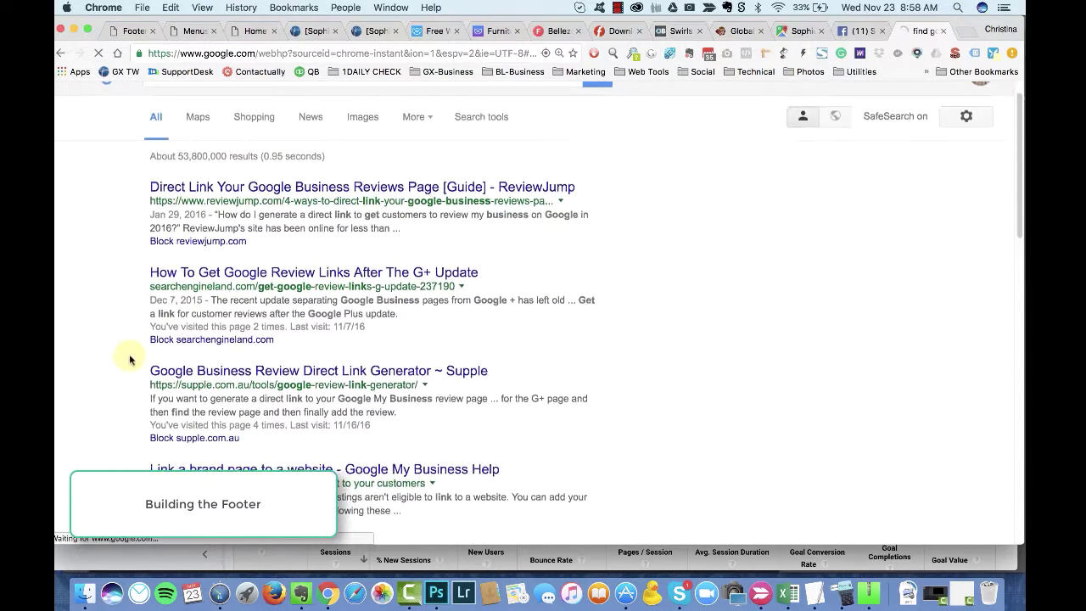
{"action": "scroll", "coordinate": [130, 359], "scroll_direction": "down", "scroll_amount": 8}
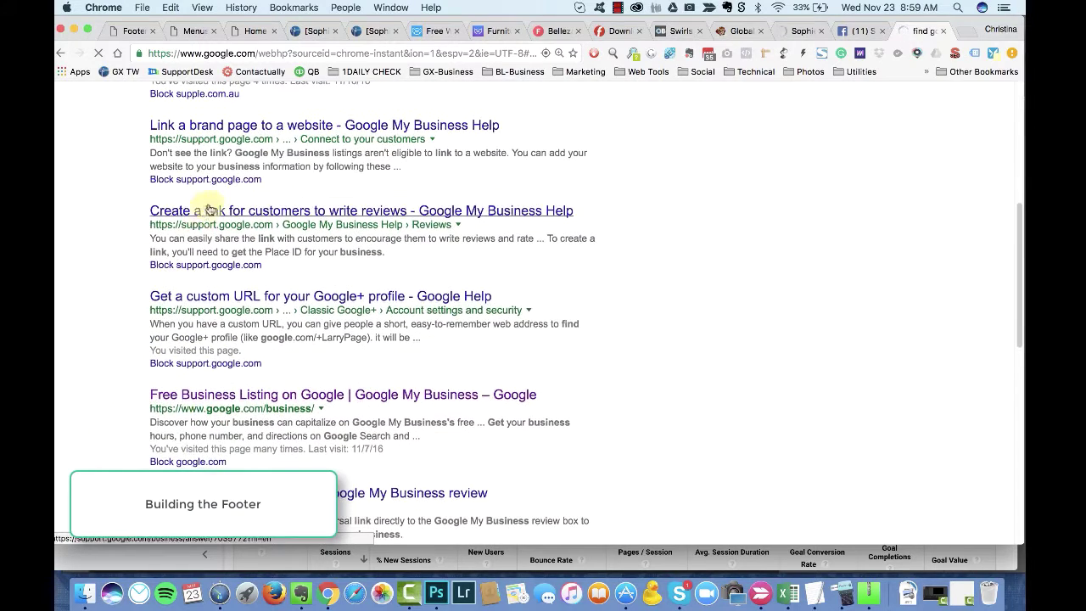
{"action": "scroll", "coordinate": [207, 246], "scroll_direction": "up", "scroll_amount": 1}
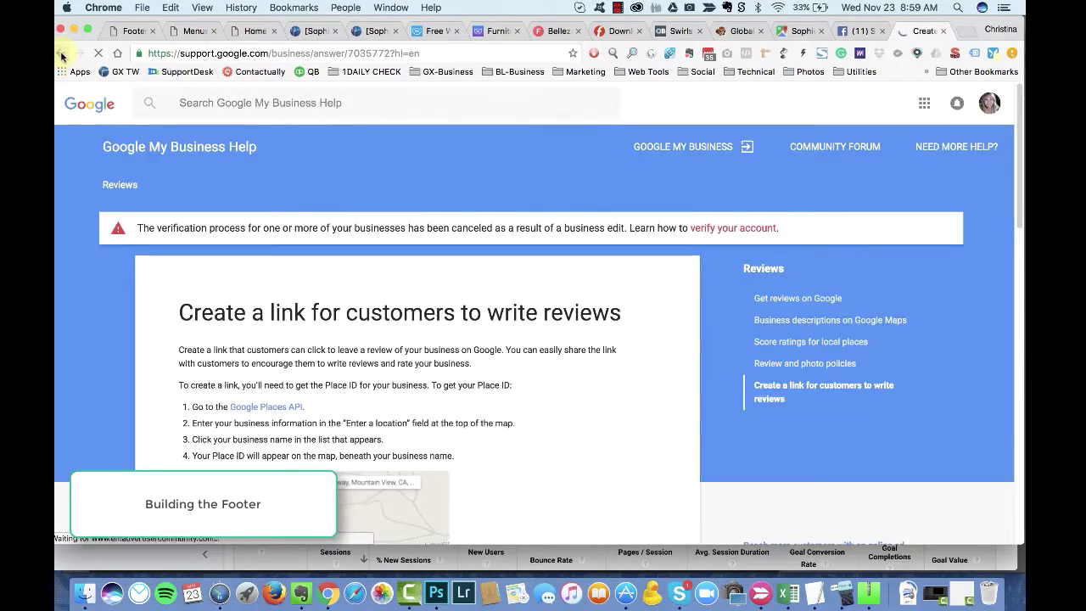
{"action": "left_click", "coordinate": [60, 53]}
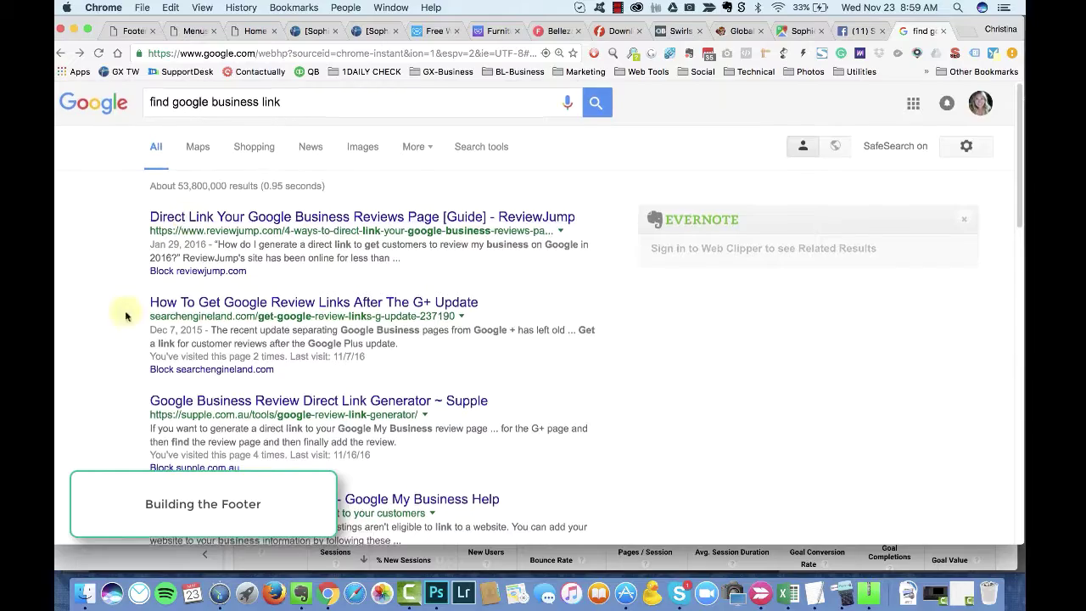
{"action": "left_click", "coordinate": [152, 288]}
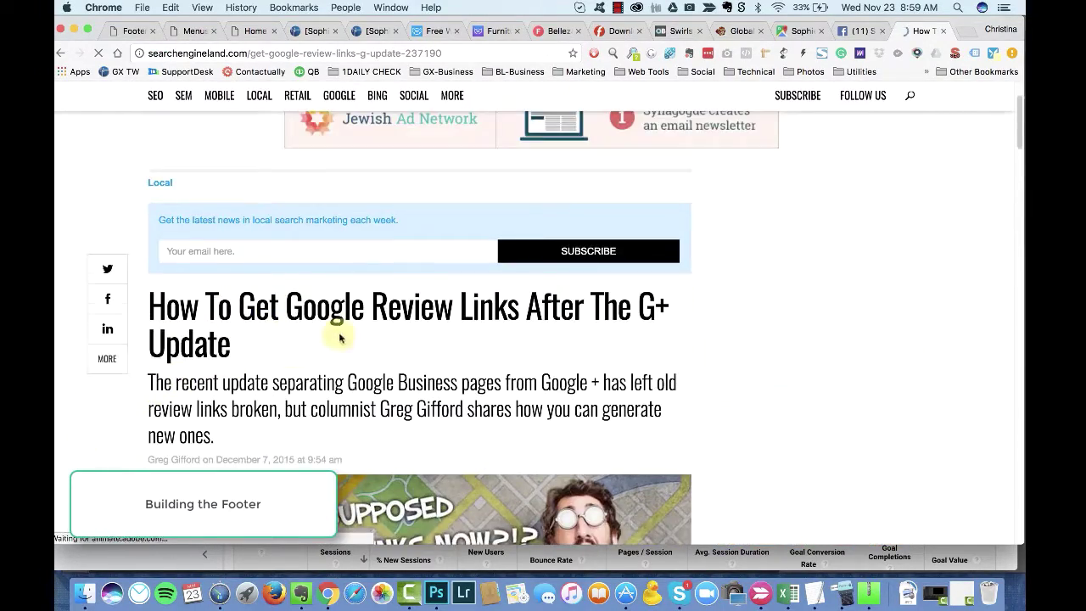
{"action": "scroll", "coordinate": [339, 337], "scroll_direction": "down", "scroll_amount": 15}
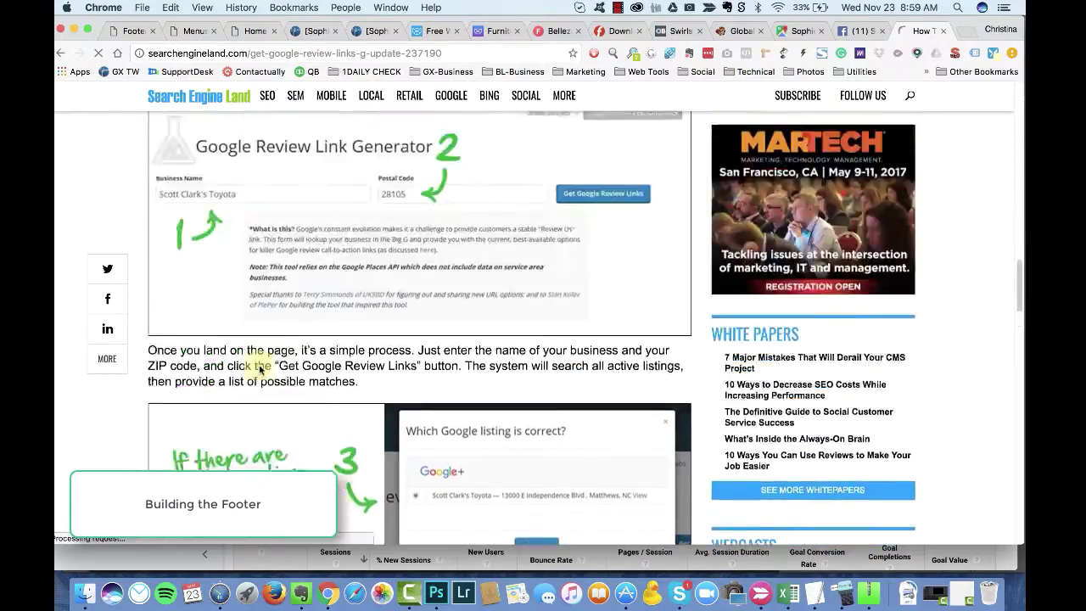
{"action": "scroll", "coordinate": [297, 386], "scroll_direction": "up", "scroll_amount": 4}
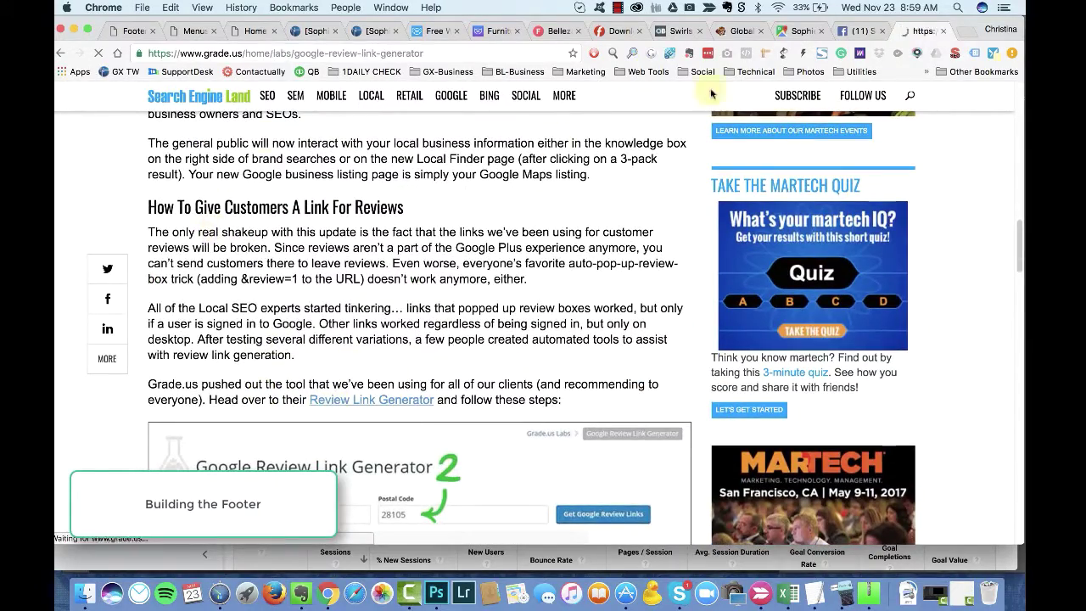
{"action": "key", "text": "ctrl+shift+Tab"}
{"action": "key", "text": "ctrl+shift+Tab"}
Step: Get the listing's short Maps share link and save the Google+ icon into the group
{"action": "left_click", "coordinate": [311, 331]}
{"action": "left_click", "coordinate": [461, 259]}
{"action": "left_click", "coordinate": [339, 100]}
{"action": "left_click", "coordinate": [373, 298]}
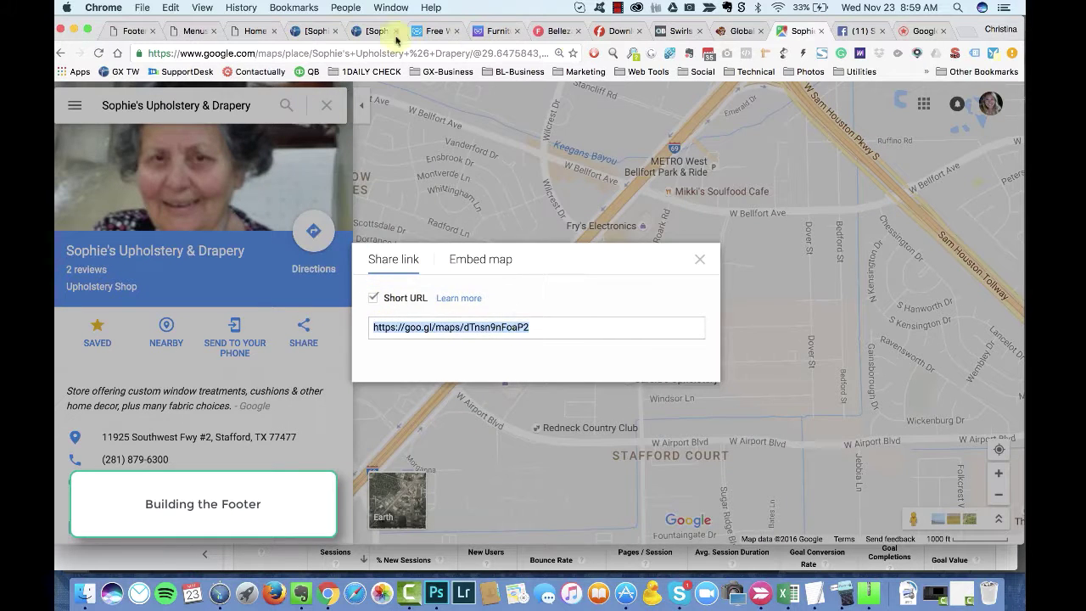
{"action": "key", "text": "ctrl+1"}
{"action": "left_click", "coordinate": [585, 456]}
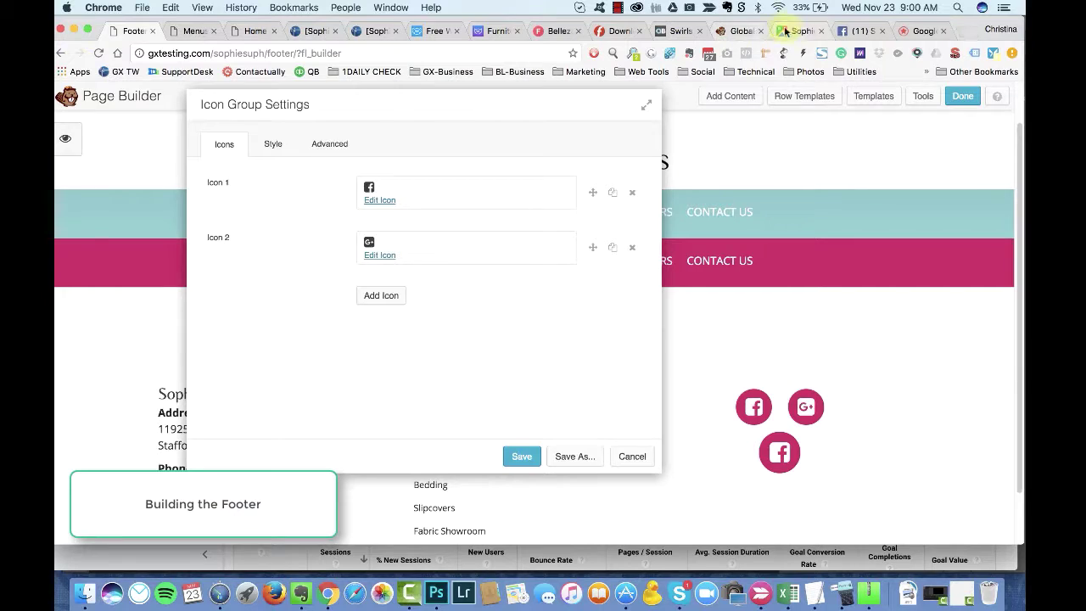
Step: Show the map's embed code, then go to the site's home page
{"action": "left_click", "coordinate": [785, 32]}
{"action": "left_click", "coordinate": [460, 259]}
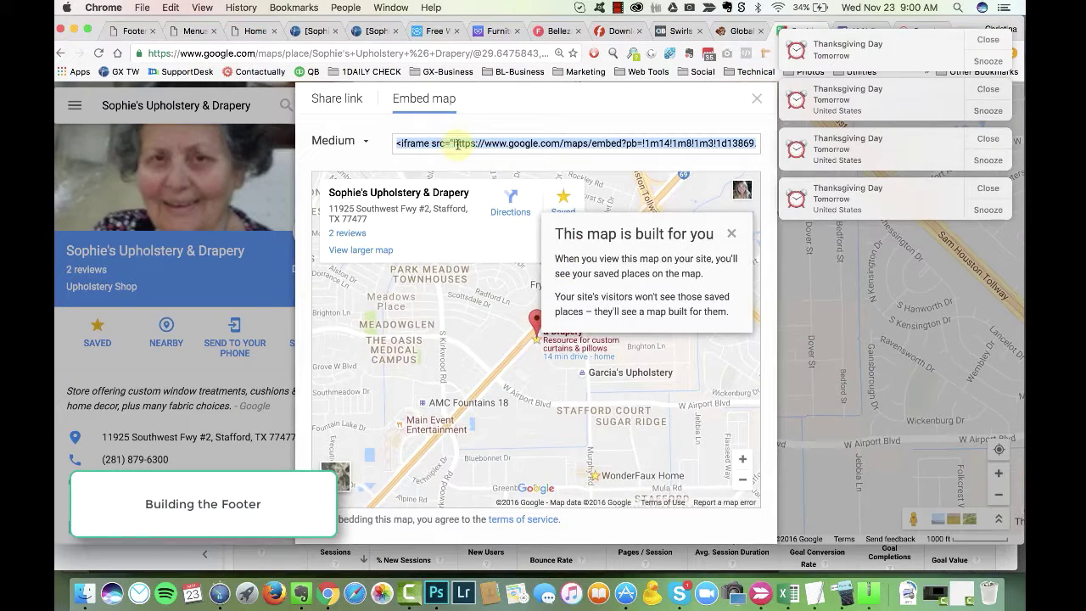
{"action": "left_click", "coordinate": [252, 30]}
Step: Open the Contact Us page and apply the Business Contact content-page template
{"action": "left_click", "coordinate": [720, 252]}
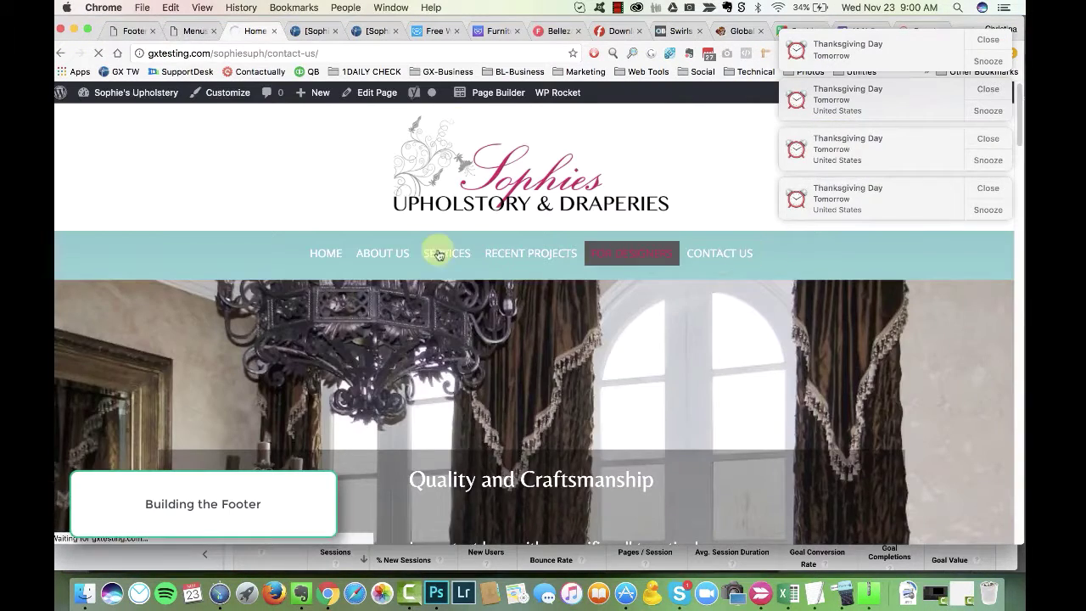
{"action": "left_click", "coordinate": [988, 42]}
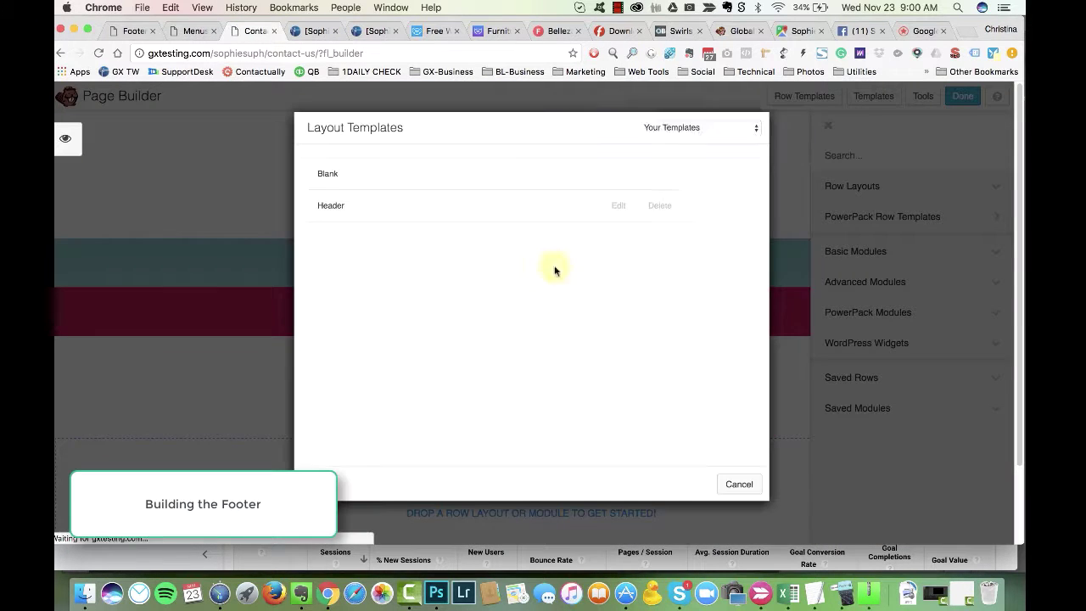
{"action": "left_click", "coordinate": [681, 125]}
{"action": "left_click", "coordinate": [670, 114]}
{"action": "left_click", "coordinate": [518, 371]}
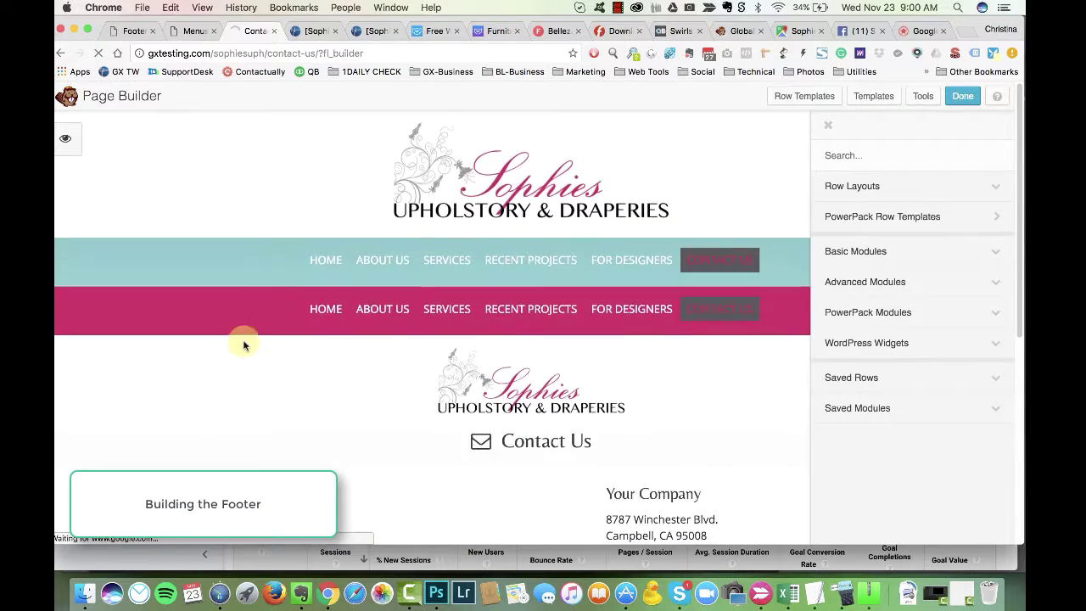
{"action": "scroll", "coordinate": [254, 356], "scroll_direction": "down", "scroll_amount": 5}
{"action": "left_click", "coordinate": [596, 347]}
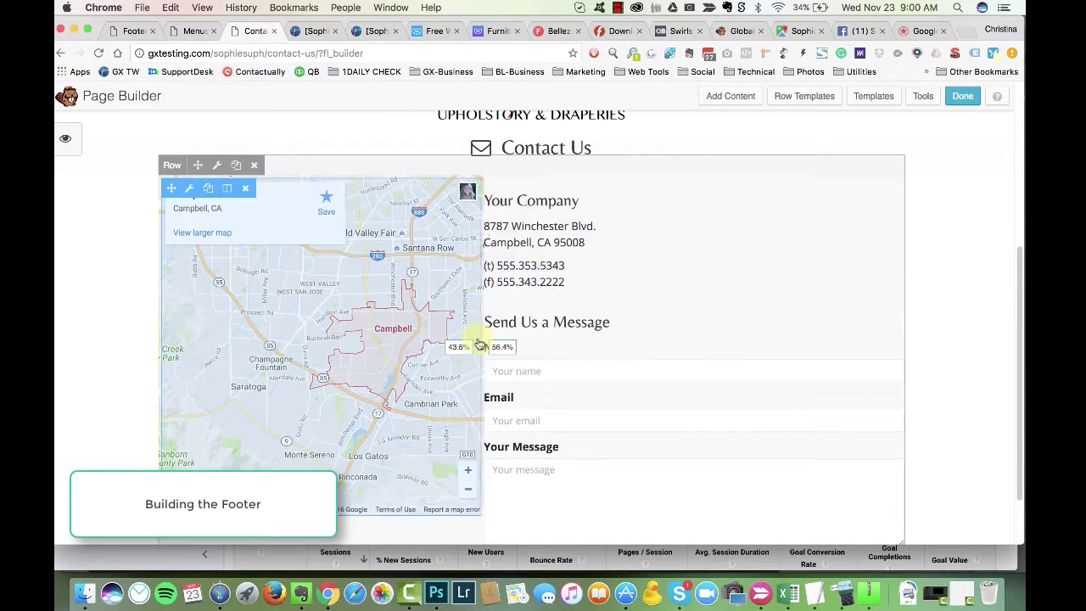
Step: Point the map at Sophie's Upholstery address with a 30 px right margin and save it
{"action": "left_click", "coordinate": [516, 265]}
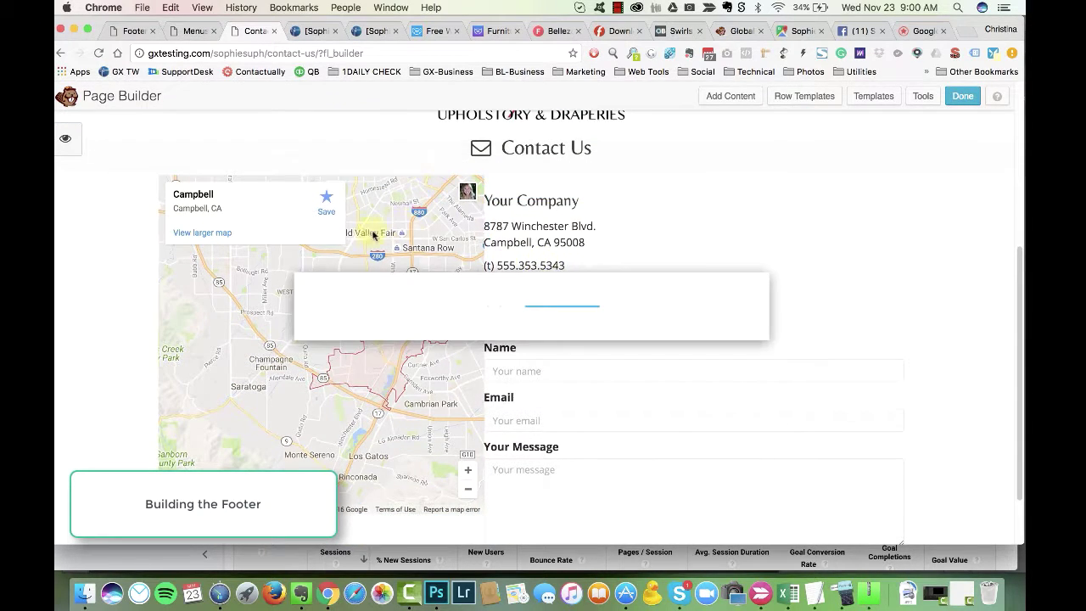
{"action": "left_click", "coordinate": [738, 480]}
{"action": "left_click", "coordinate": [315, 281]}
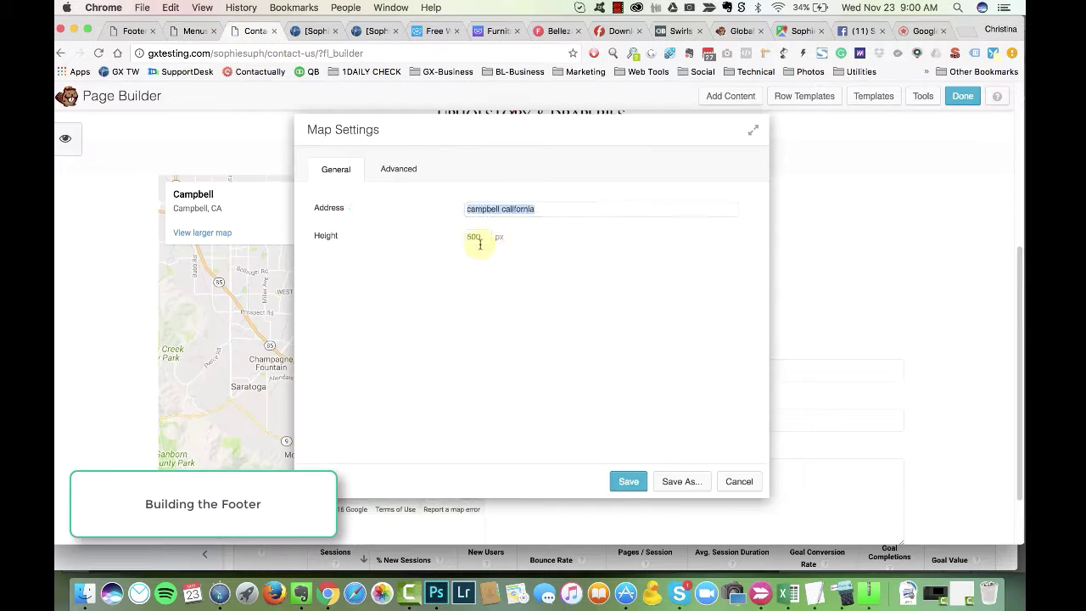
{"action": "type", "text": "Sophie's Upholstery & Drapery 11925 Southwest Fwy #2, Stafford, TX 77477"}
{"action": "left_click", "coordinate": [398, 169]}
{"action": "left_click", "coordinate": [477, 331]}
{"action": "type", "text": "30"}
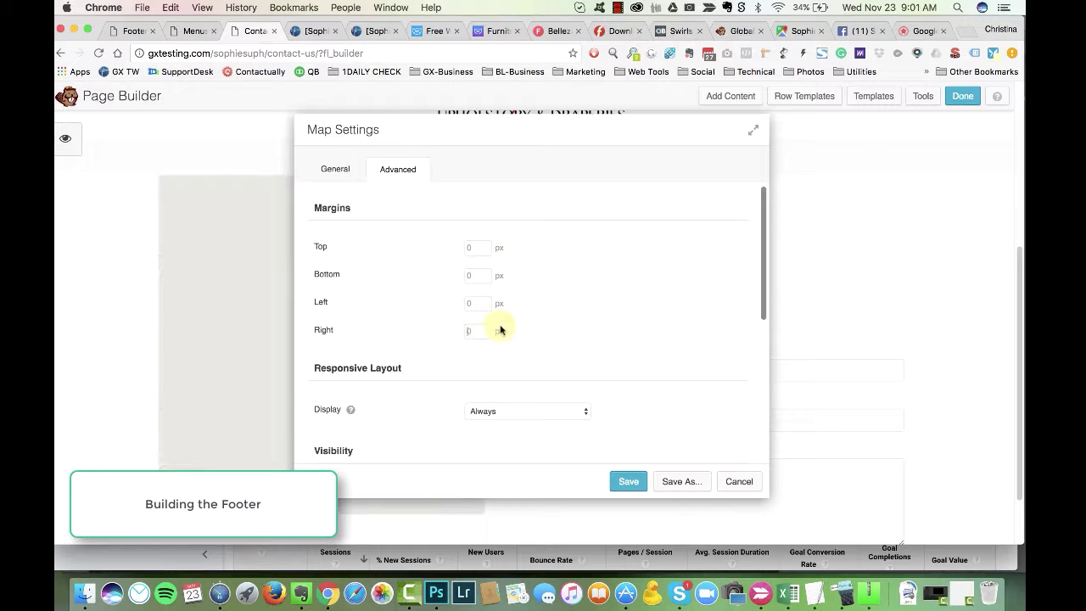
{"action": "left_click_drag", "start_coordinate": [527, 130], "coordinate": [698, 141]}
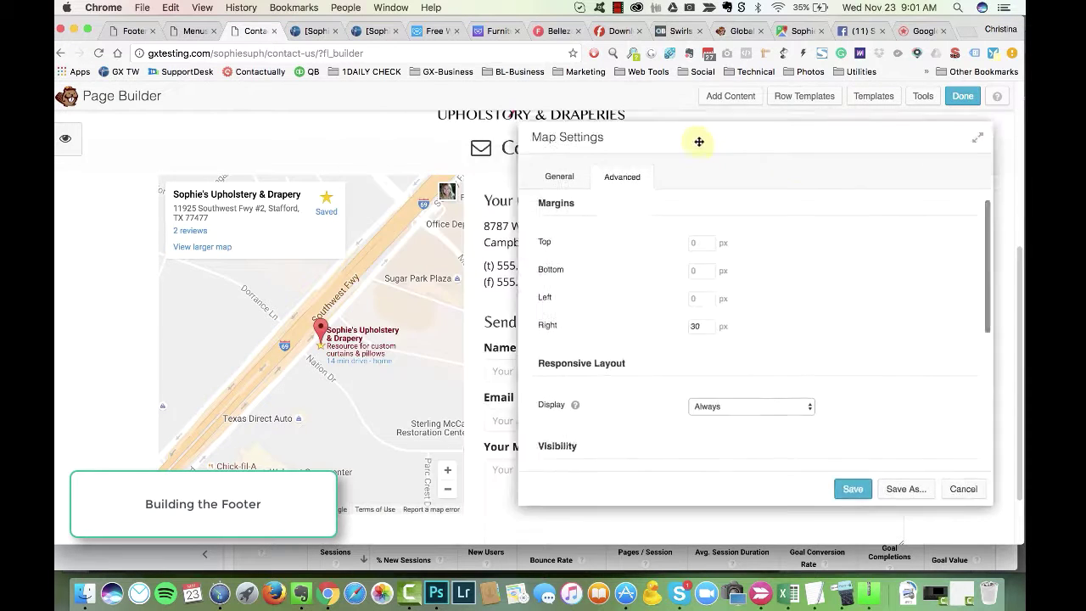
{"action": "left_click", "coordinate": [738, 468]}
Step: Replace the placeholder name with Sophie's Upholstery & Drapery and make the old address lines paragraph text
{"action": "left_click", "coordinate": [552, 251]}
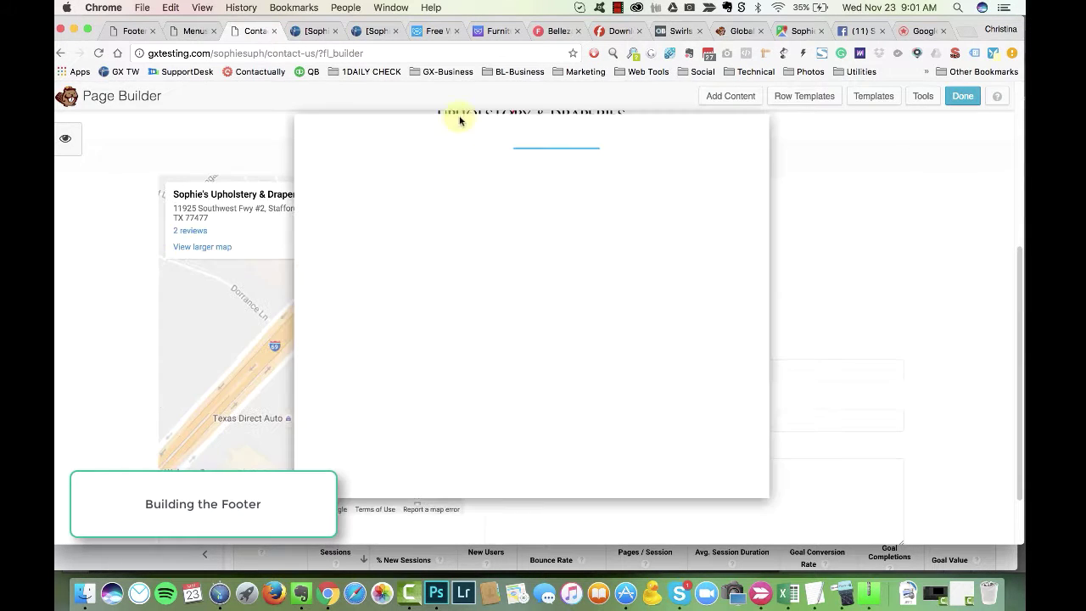
{"action": "key", "text": "shift+Down"}
{"action": "type", "text": "Sophi"}
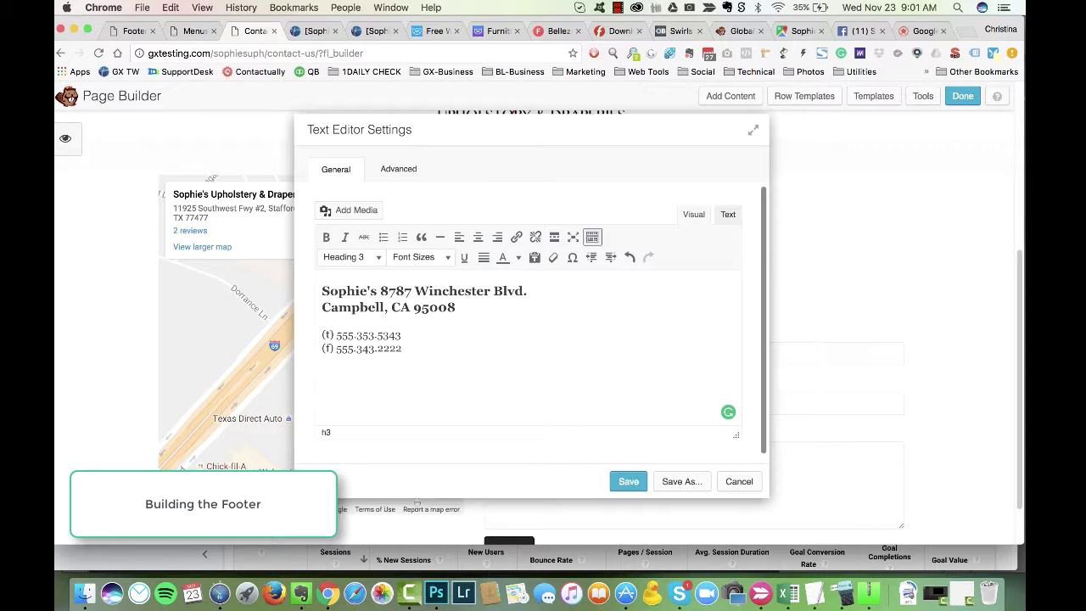
{"action": "type", "text": "e's Upholstery & Drapery"}
{"action": "key", "text": "Return"}
{"action": "key", "text": "shift+Down"}
{"action": "key", "text": "shift+Down"}
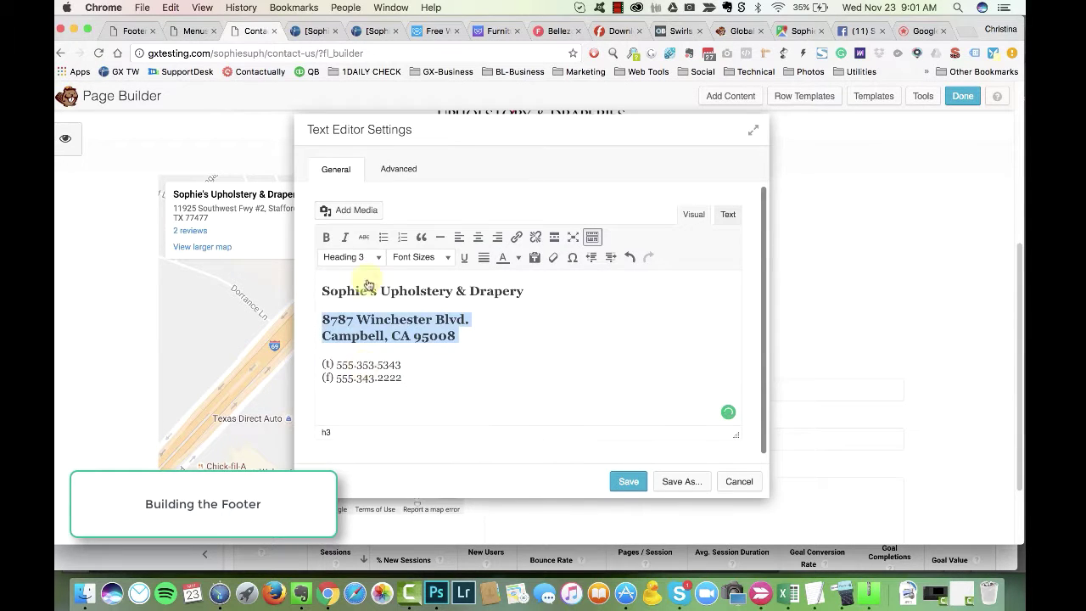
{"action": "key", "text": "ctrl+alt+7"}
{"action": "left_click", "coordinate": [436, 356]}
Step: Paste the business address from Google Maps, with Stafford, TX 77477 on its own line
{"action": "left_click", "coordinate": [798, 30]}
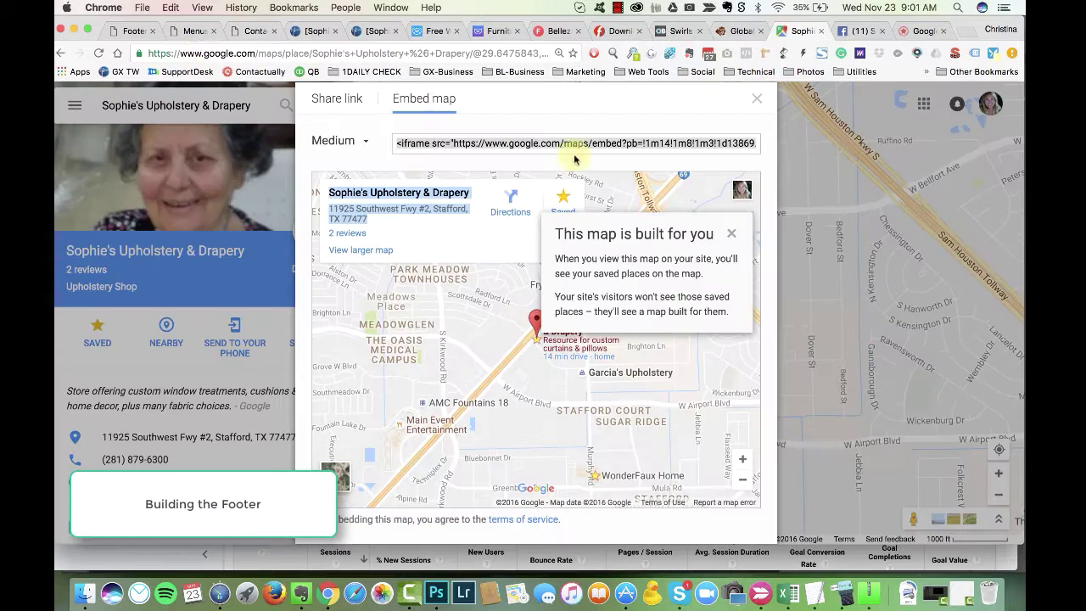
{"action": "left_click", "coordinate": [260, 31]}
{"action": "type", "text": "Sophie's Upholstery & Drapery\\n11925 Southwest Fwy #2, Stafford, TX 77477"}
{"action": "left_click", "coordinate": [618, 7]}
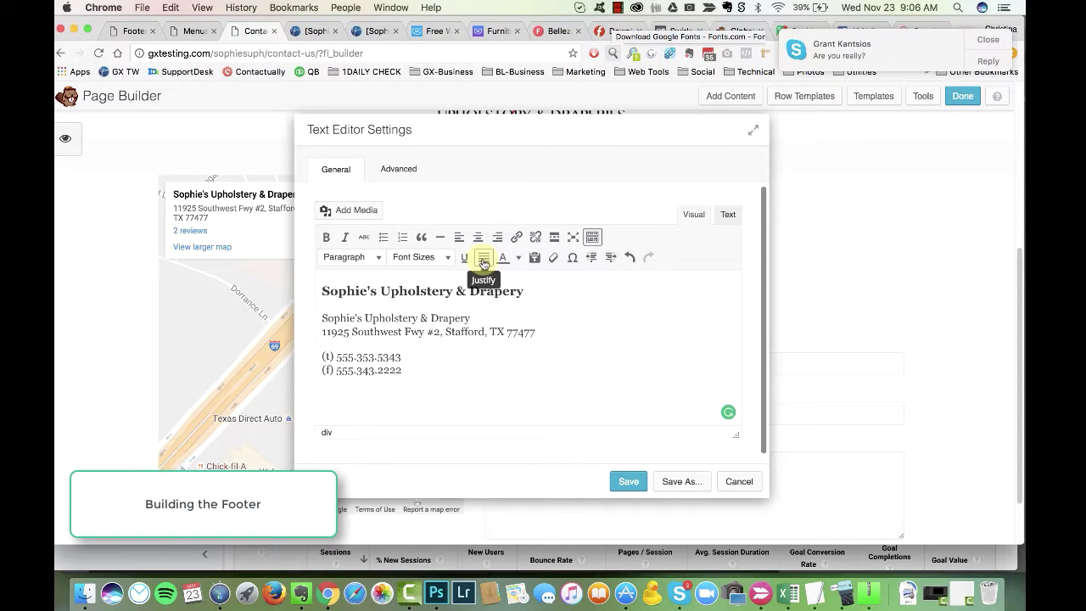
{"action": "key", "text": "BackSpace"}
{"action": "key", "text": "BackSpace"}
{"action": "key", "text": "shift+Return"}
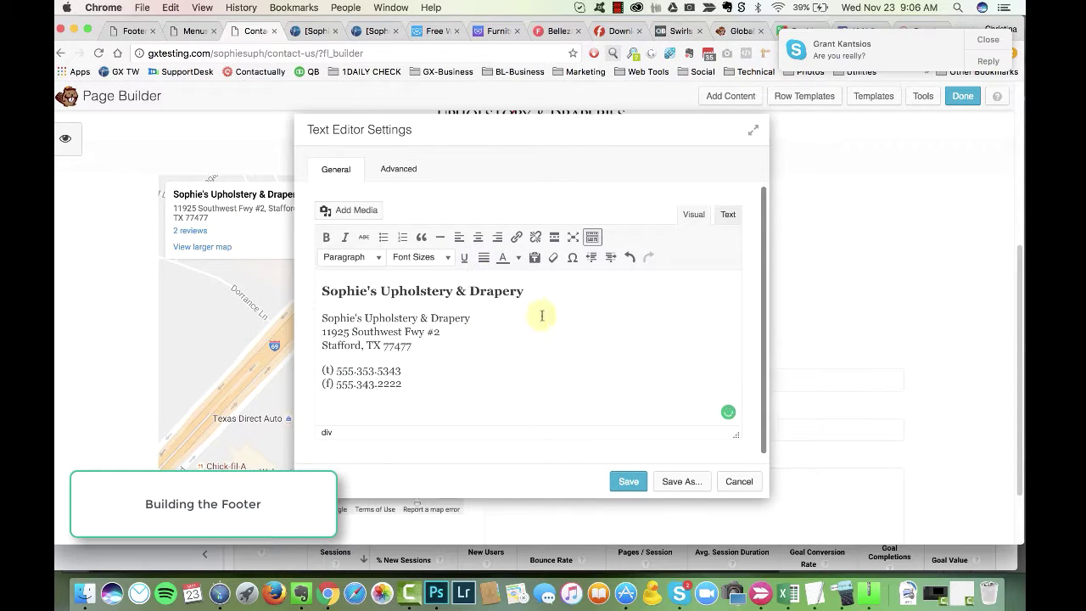
{"action": "key", "text": "Delete"}
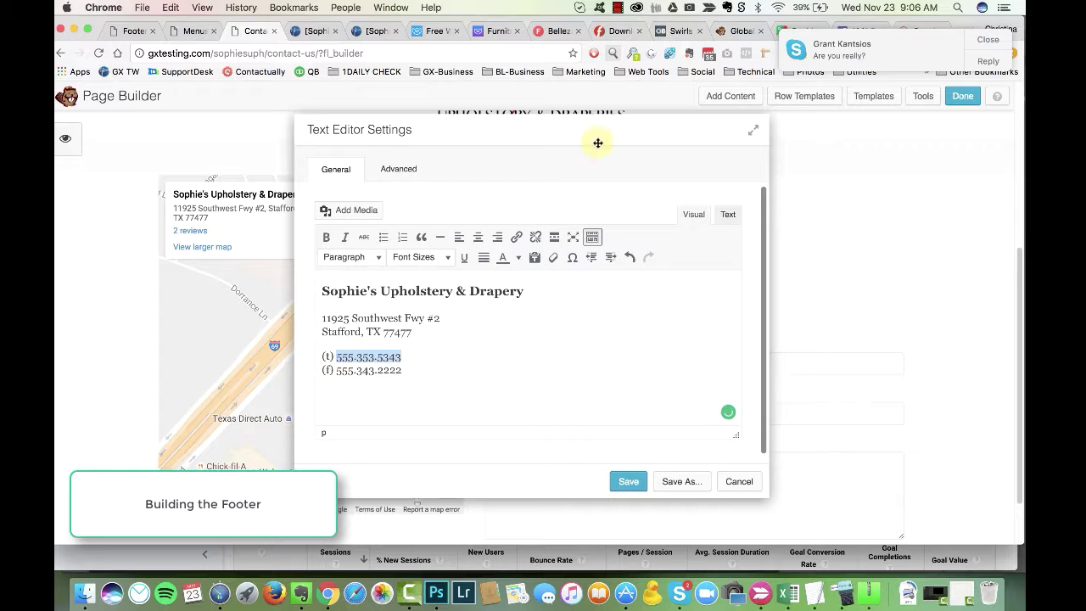
Step: Close the map embed panel and return to the footer's icon group settings
{"action": "left_click", "coordinate": [797, 30]}
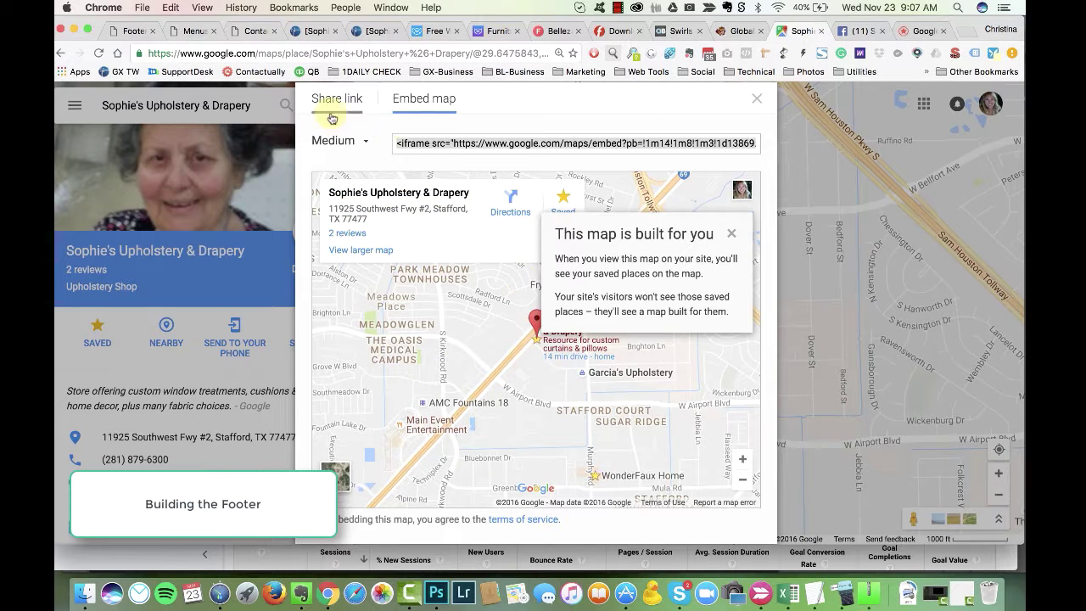
{"action": "left_click", "coordinate": [210, 464]}
{"action": "left_click", "coordinate": [126, 34]}
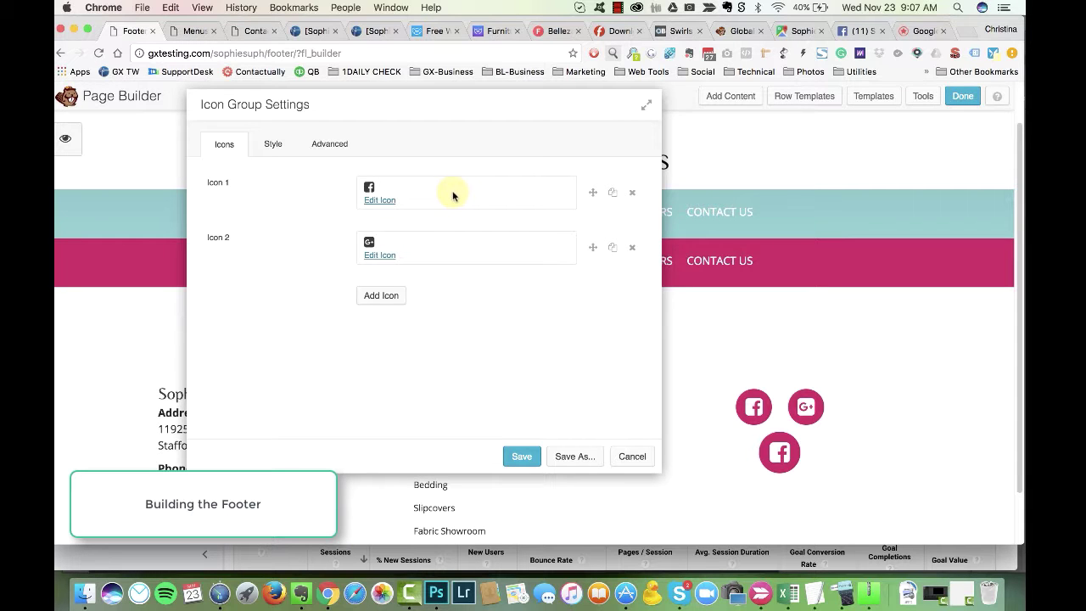
Step: Cancel the old icon group settings and place a new Icon Group module in the footer's right column
{"action": "left_click_drag", "start_coordinate": [370, 109], "coordinate": [427, 127]}
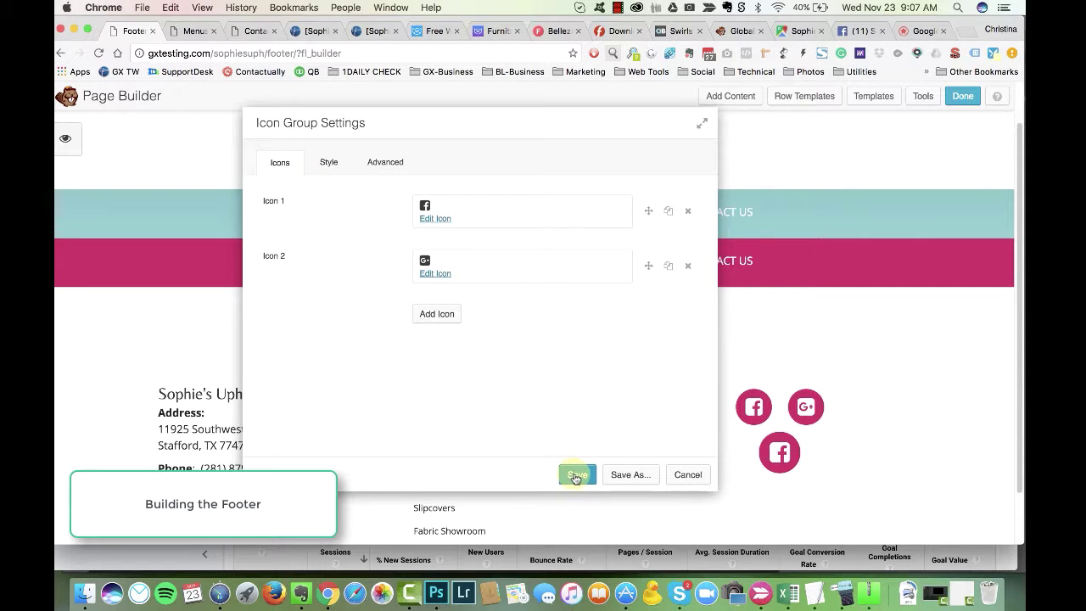
{"action": "left_click", "coordinate": [688, 473]}
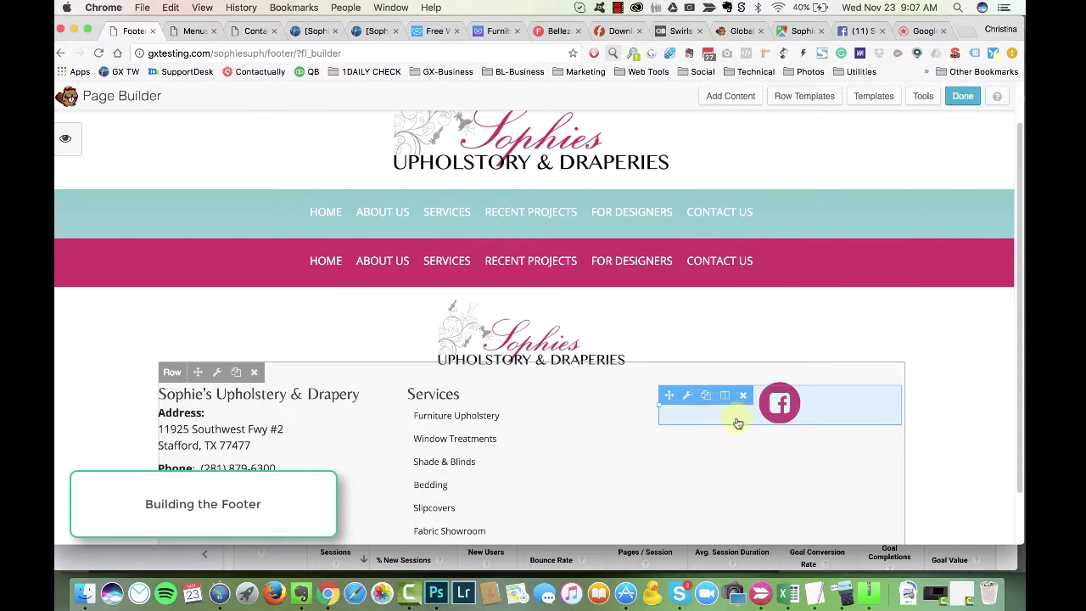
{"action": "left_click", "coordinate": [725, 96]}
{"action": "left_click_drag", "start_coordinate": [888, 308], "coordinate": [762, 431]}
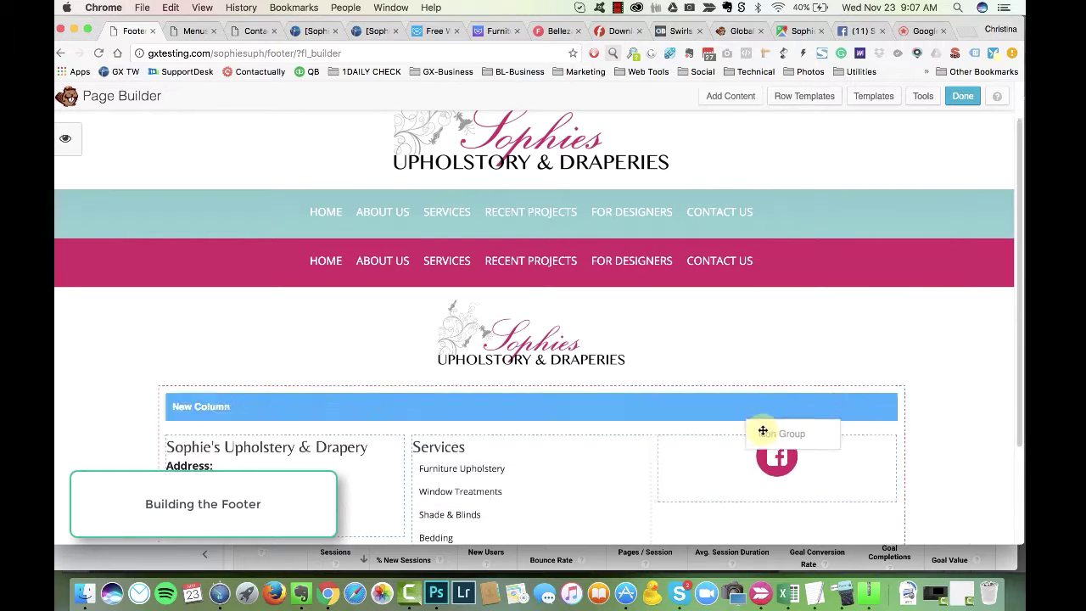
{"action": "left_click", "coordinate": [485, 217]}
Step: Choose the square Google+ icon and get the Maps listing's shortened goo.gl link
{"action": "left_click", "coordinate": [526, 217]}
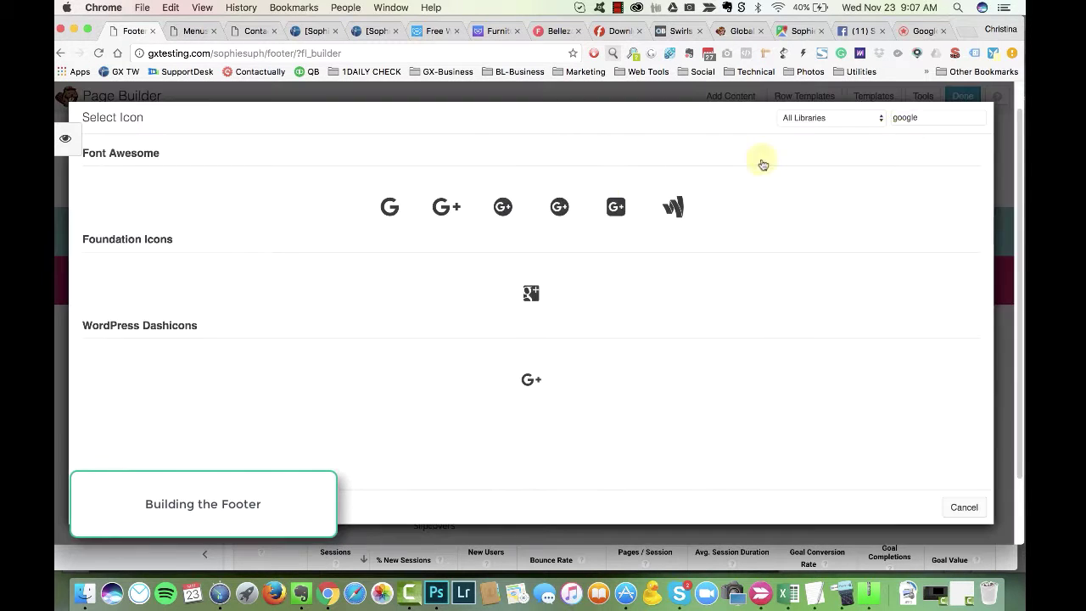
{"action": "left_click", "coordinate": [616, 206]}
{"action": "left_click", "coordinate": [791, 31]}
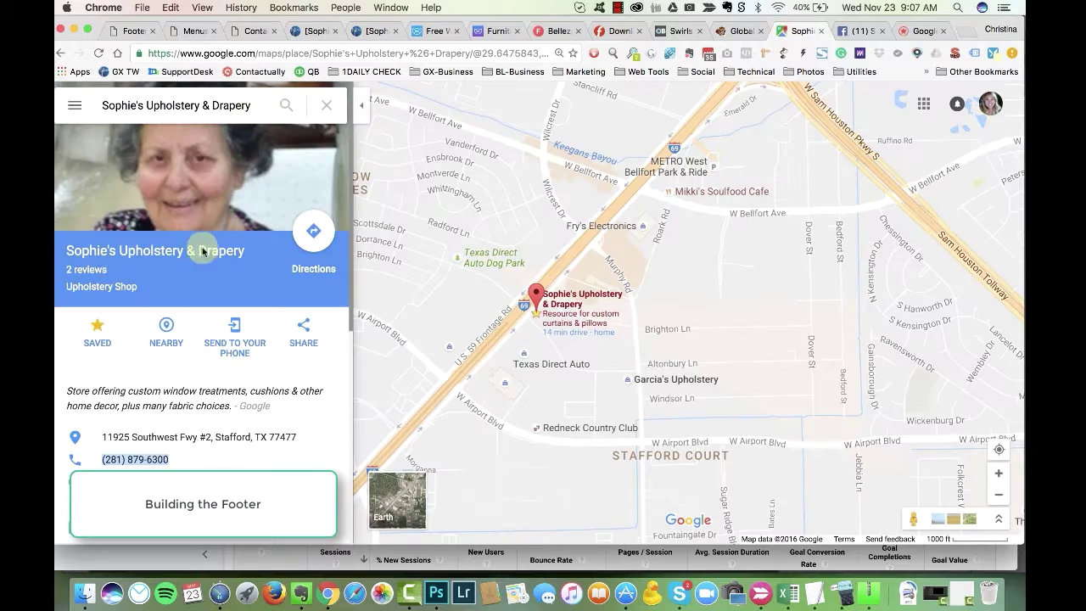
{"action": "left_click", "coordinate": [303, 331]}
{"action": "left_click", "coordinate": [336, 99]}
{"action": "left_click", "coordinate": [373, 298]}
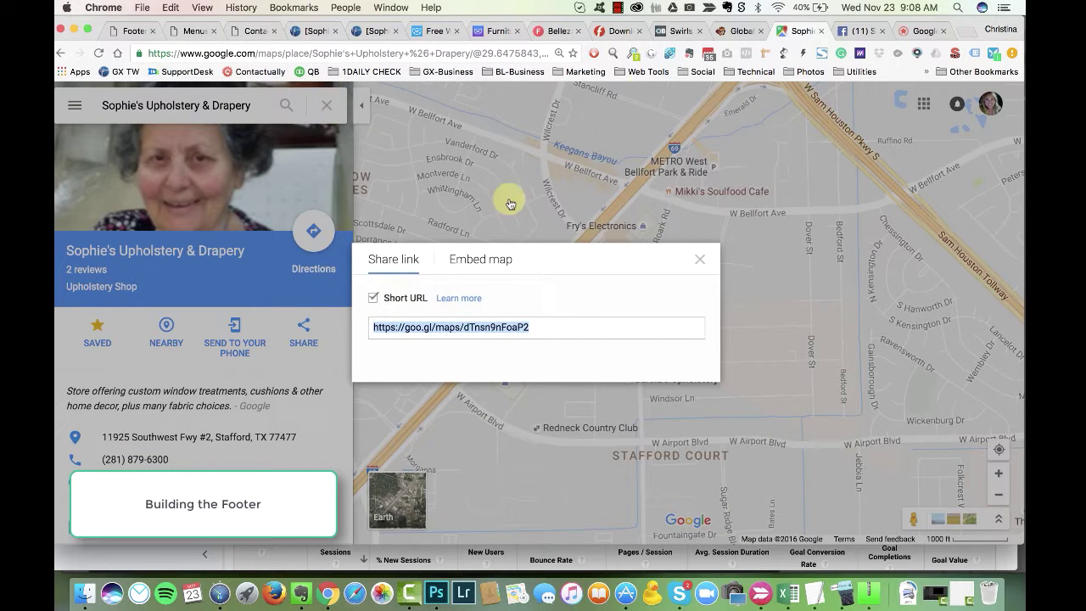
{"action": "left_click", "coordinate": [121, 31]}
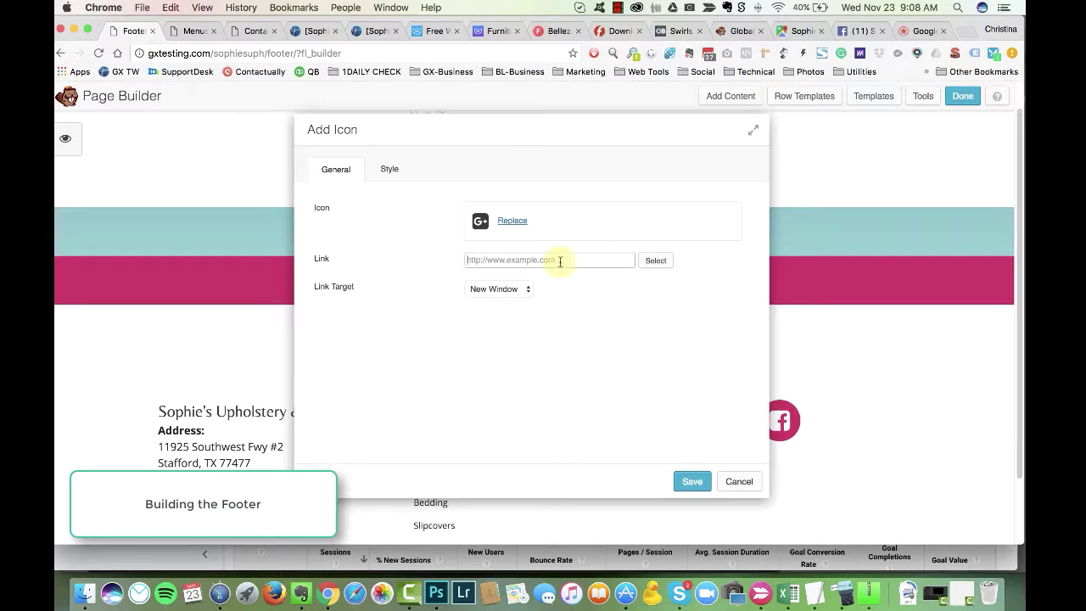
Step: Give the Google+ icon background #d1235d, hover background #f2296c and a white glyph, then save
{"action": "left_click", "coordinate": [389, 170]}
{"action": "left_click", "coordinate": [475, 345]}
{"action": "left_click", "coordinate": [527, 509]}
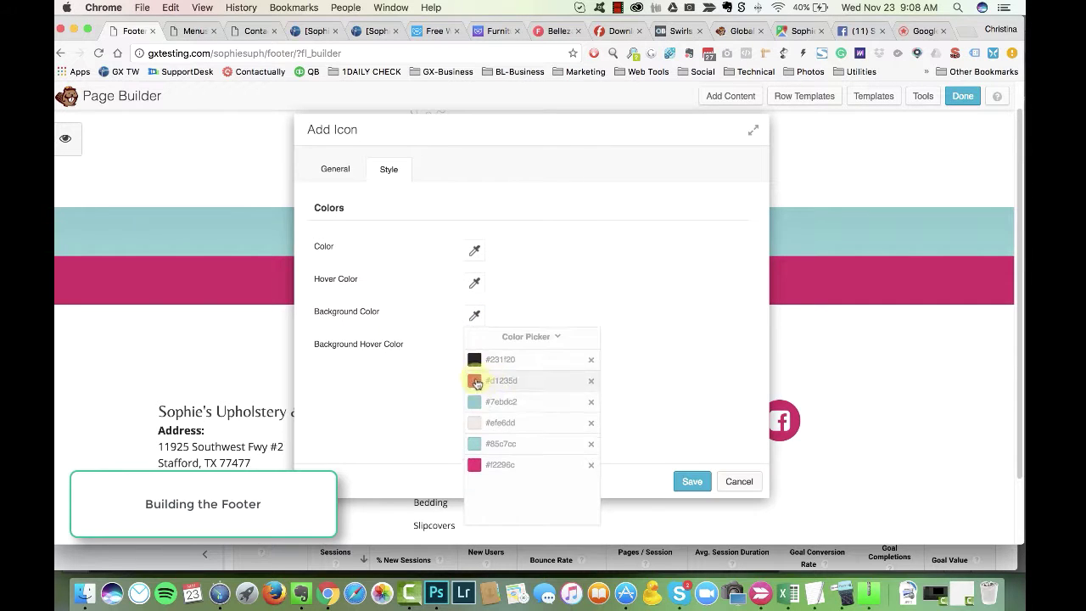
{"action": "left_click", "coordinate": [476, 382]}
{"action": "left_click", "coordinate": [474, 347]}
{"action": "left_click", "coordinate": [492, 284]}
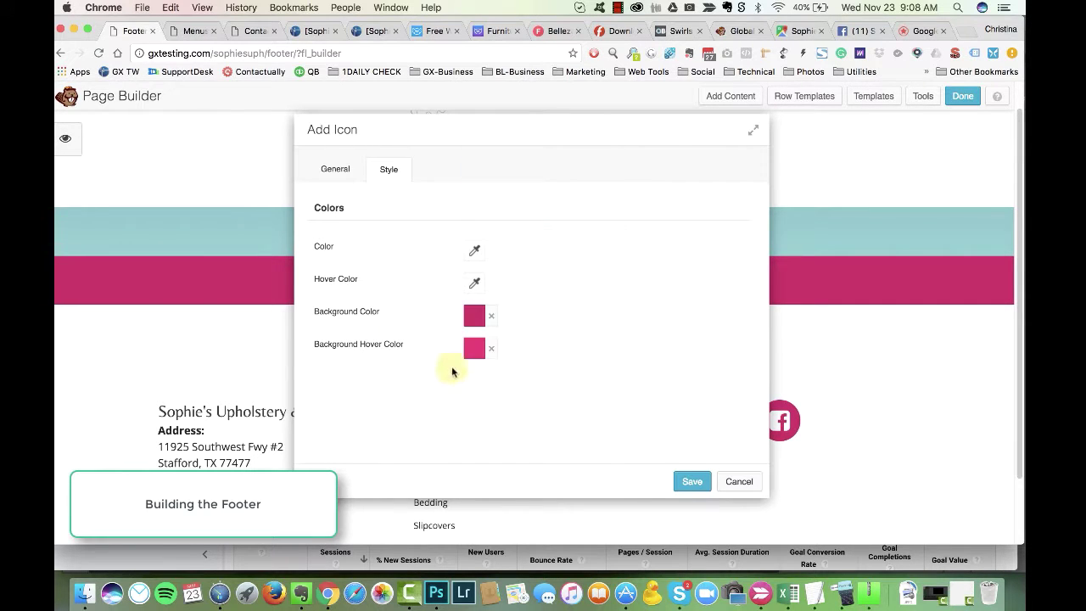
{"action": "left_click", "coordinate": [490, 251]}
{"action": "left_click", "coordinate": [467, 292]}
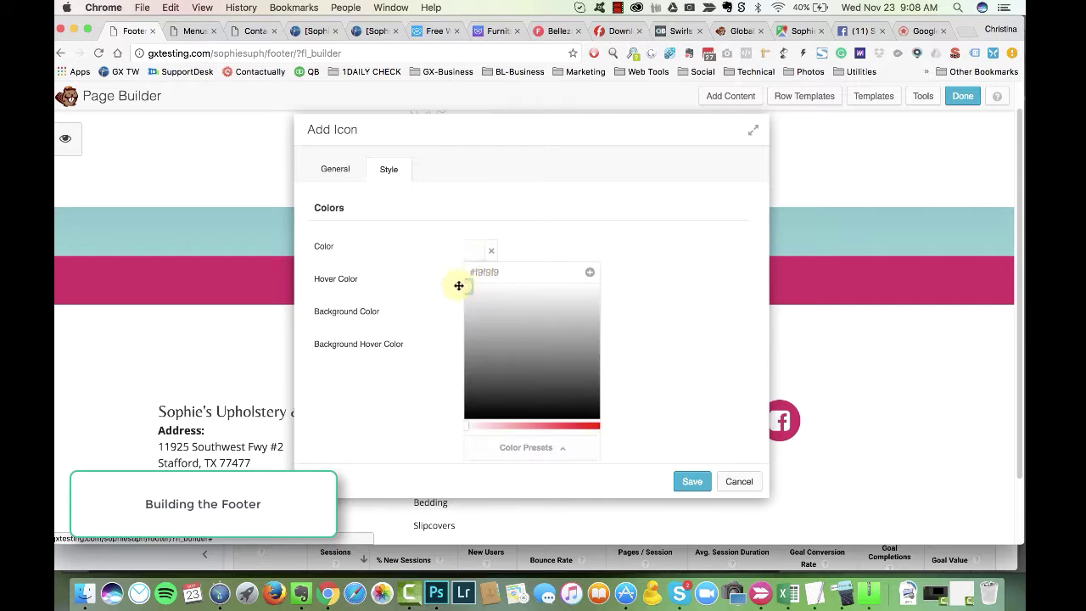
{"action": "left_click", "coordinate": [590, 272]}
{"action": "left_click", "coordinate": [407, 285]}
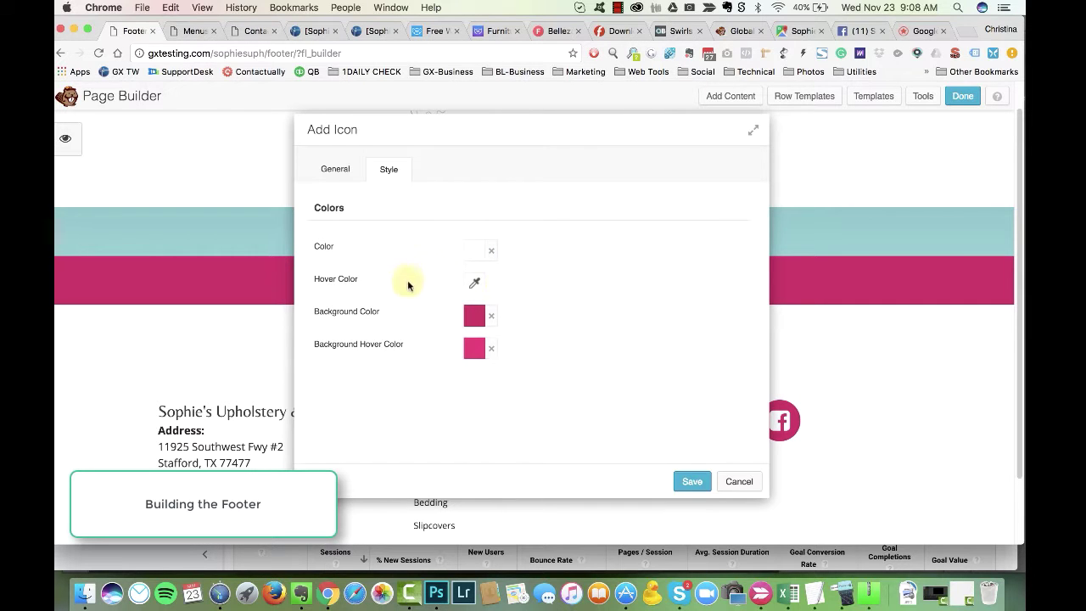
{"action": "left_click", "coordinate": [692, 482]}
Step: Duplicate the Google+ icon and swap the copy for a Facebook icon
{"action": "left_click", "coordinate": [486, 225]}
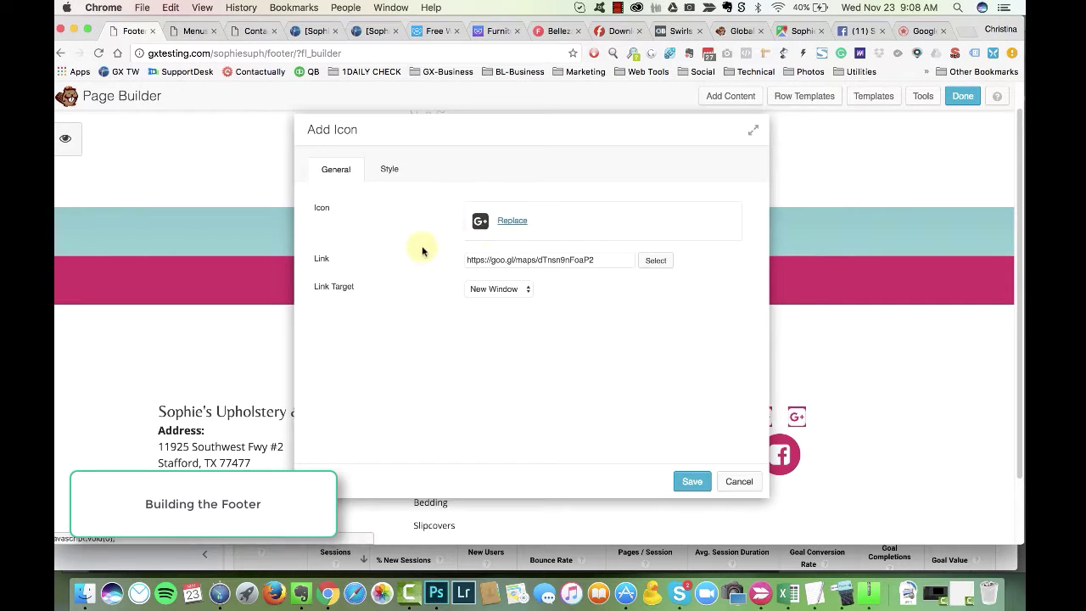
{"action": "left_click", "coordinate": [511, 221]}
{"action": "double_click", "coordinate": [874, 113]}
{"action": "type", "text": "face"}
{"action": "left_click", "coordinate": [616, 207]}
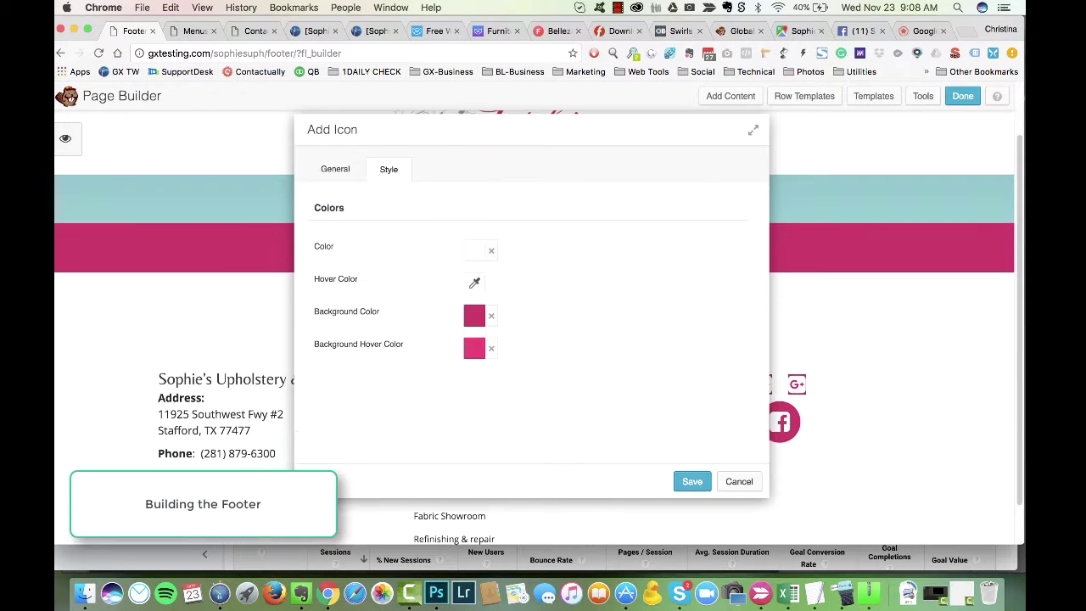
{"action": "left_click", "coordinate": [692, 481]}
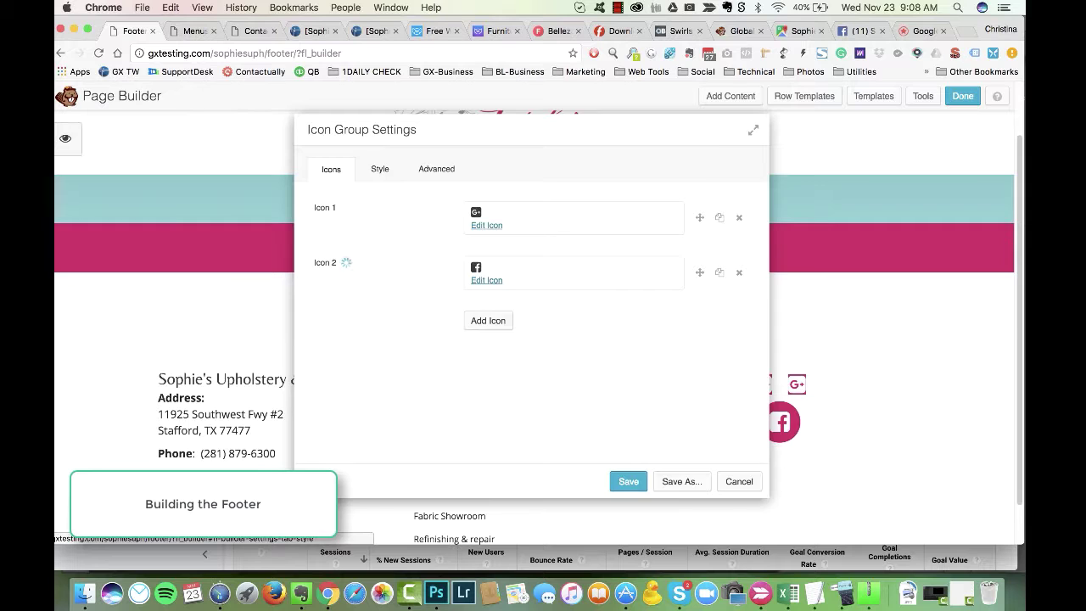
Step: Set the group's hover background, a #d1235d background and white icon glyphs from the presets
{"action": "left_click", "coordinate": [380, 168]}
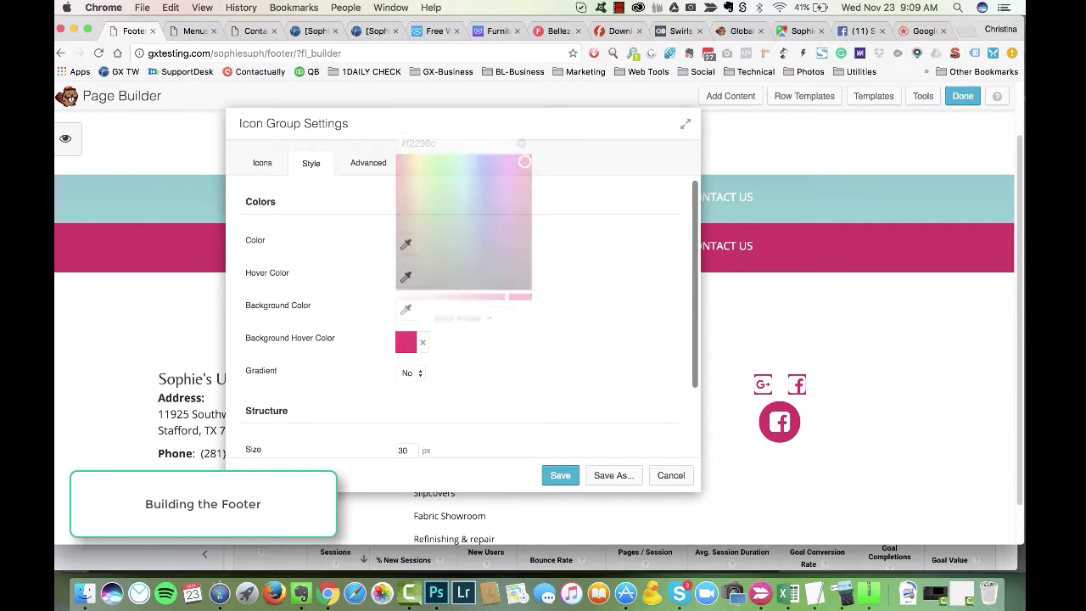
{"action": "left_click", "coordinate": [405, 309]}
{"action": "left_click", "coordinate": [457, 506]}
{"action": "left_click", "coordinate": [424, 378]}
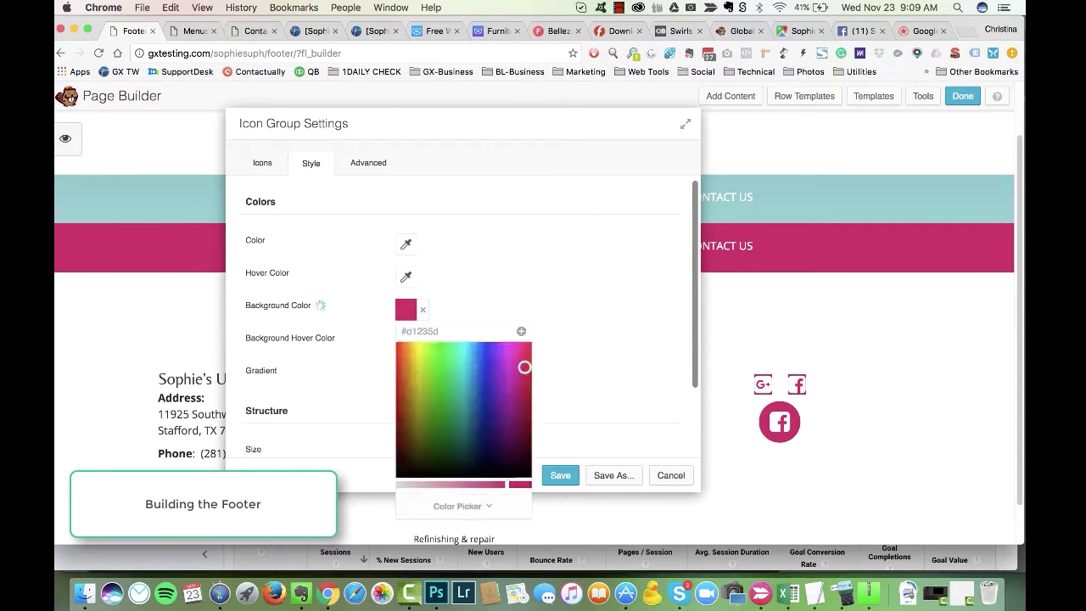
{"action": "left_click", "coordinate": [405, 243]}
{"action": "left_click", "coordinate": [459, 441]}
{"action": "left_click", "coordinate": [424, 373]}
{"action": "scroll", "coordinate": [462, 323], "scroll_direction": "down", "scroll_amount": 1}
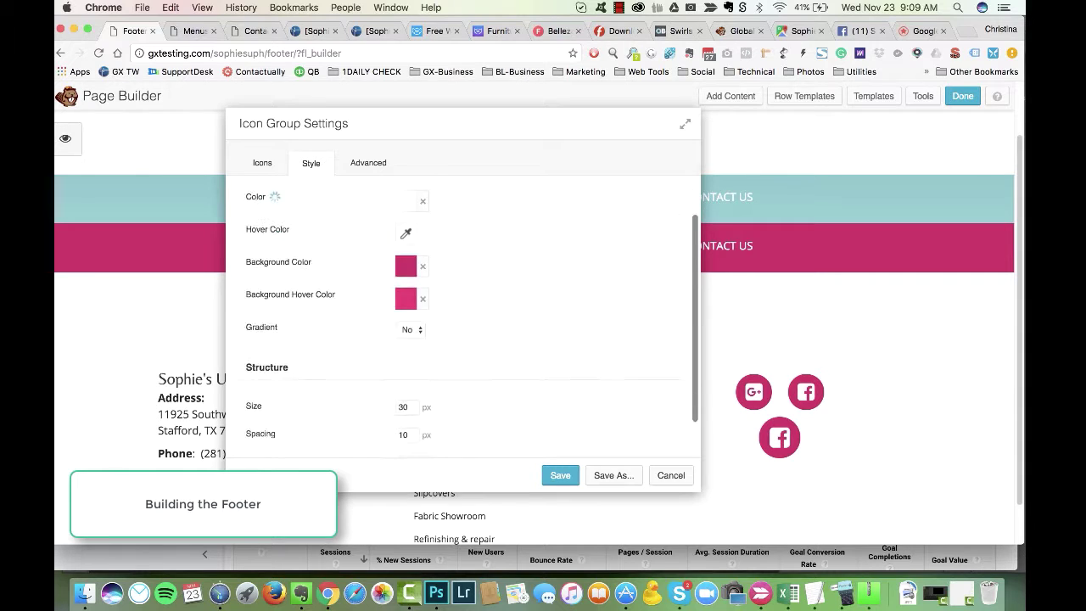
{"action": "scroll", "coordinate": [462, 323], "scroll_direction": "down", "scroll_amount": 1}
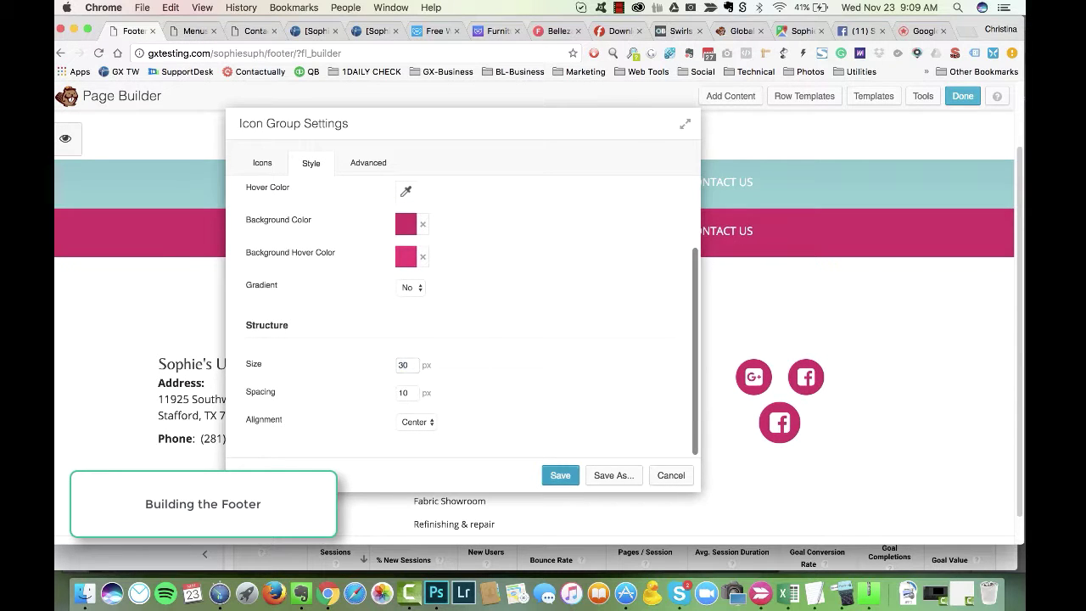
Step: Delete the old lone Facebook icon module and fix the spacing in the Connect With Us heading
{"action": "left_click", "coordinate": [744, 417]}
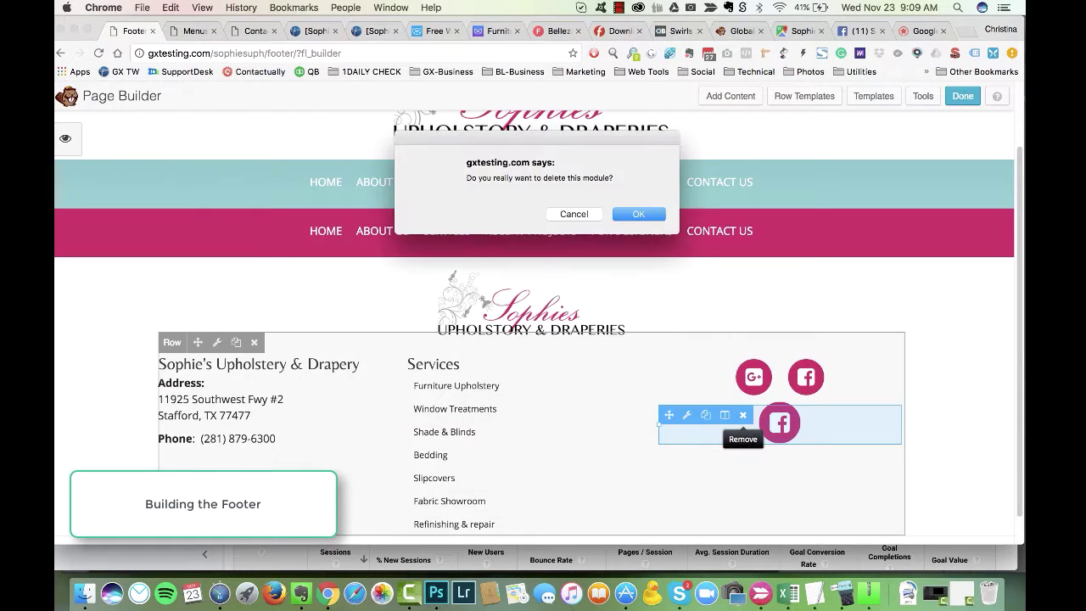
{"action": "left_click", "coordinate": [635, 213]}
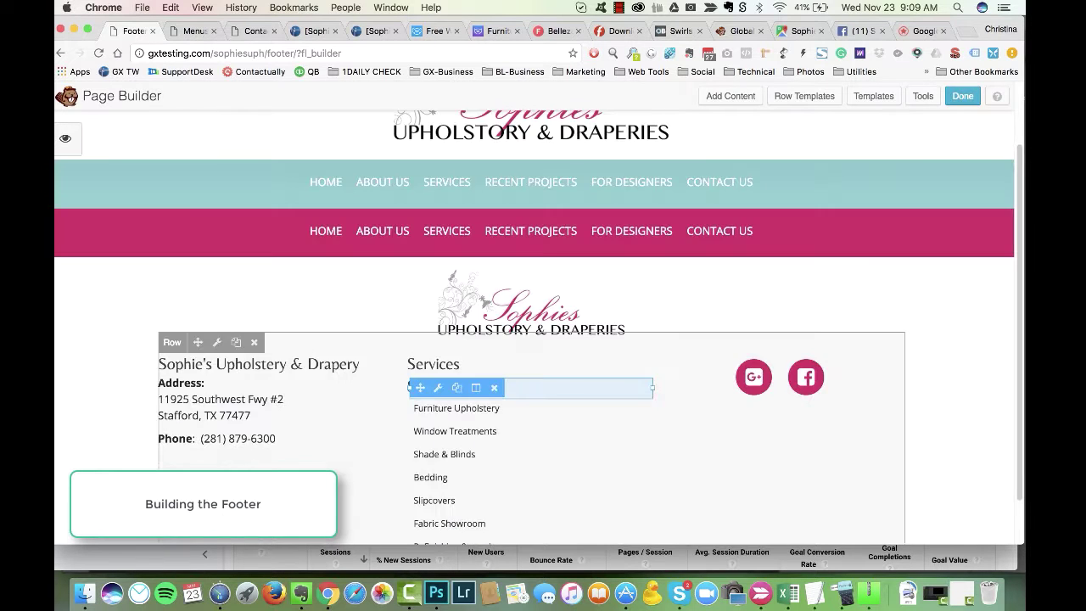
{"action": "left_click", "coordinate": [433, 363]}
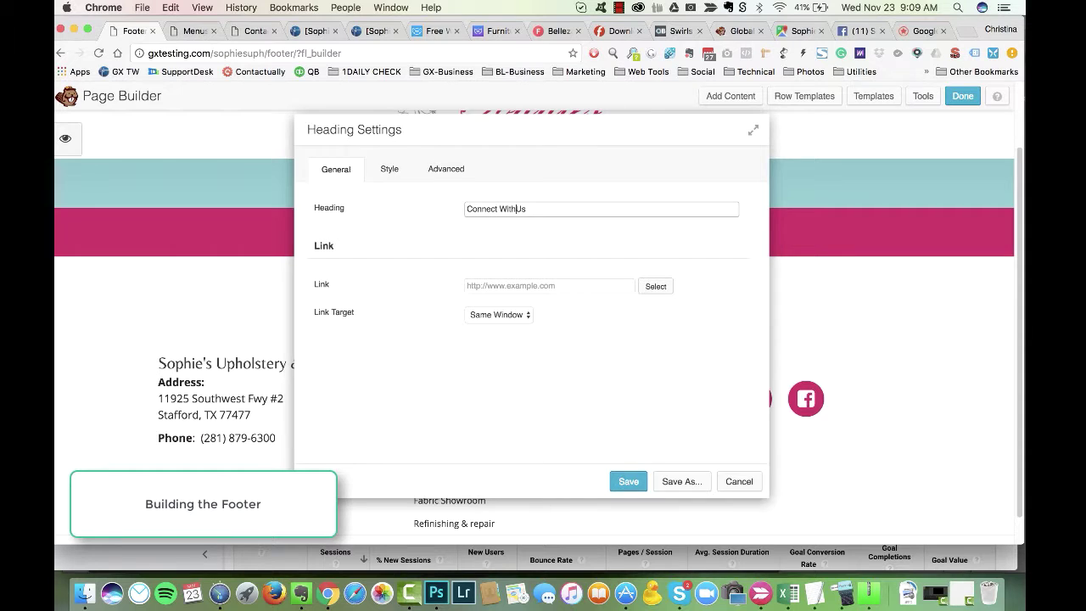
{"action": "key", "text": "Return"}
Step: Set the footer column's bottom padding to 20 and save
{"action": "mouse_move", "coordinate": [800, 363]}
{"action": "left_click", "coordinate": [735, 391]}
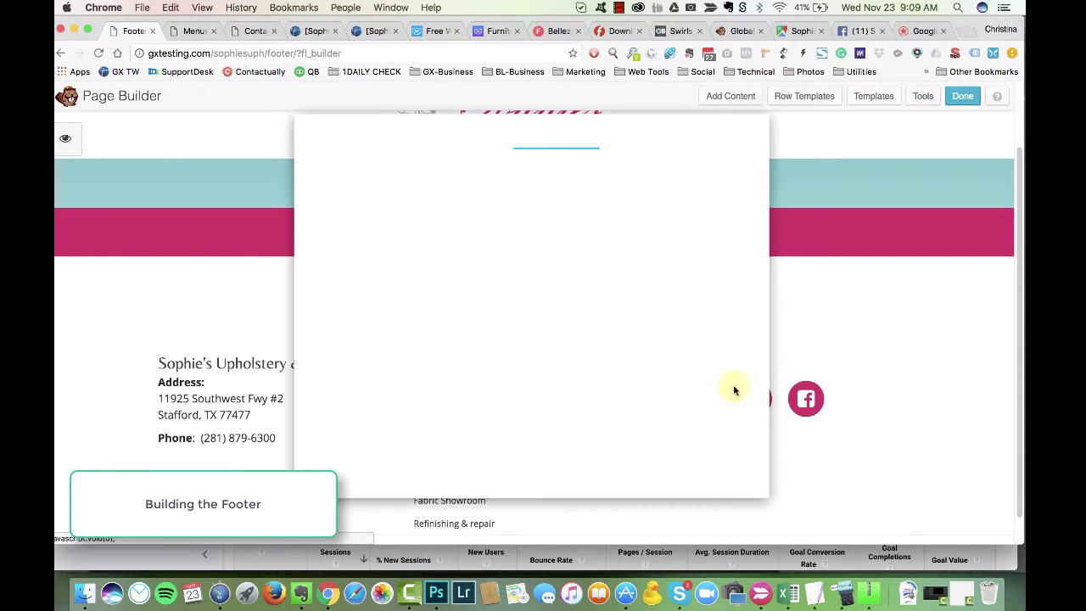
{"action": "left_click", "coordinate": [526, 168]}
{"action": "left_click_drag", "start_coordinate": [608, 138], "coordinate": [469, 120]}
{"action": "left_click", "coordinate": [338, 411]}
{"action": "type", "text": "20"}
{"action": "key", "text": "Tab"}
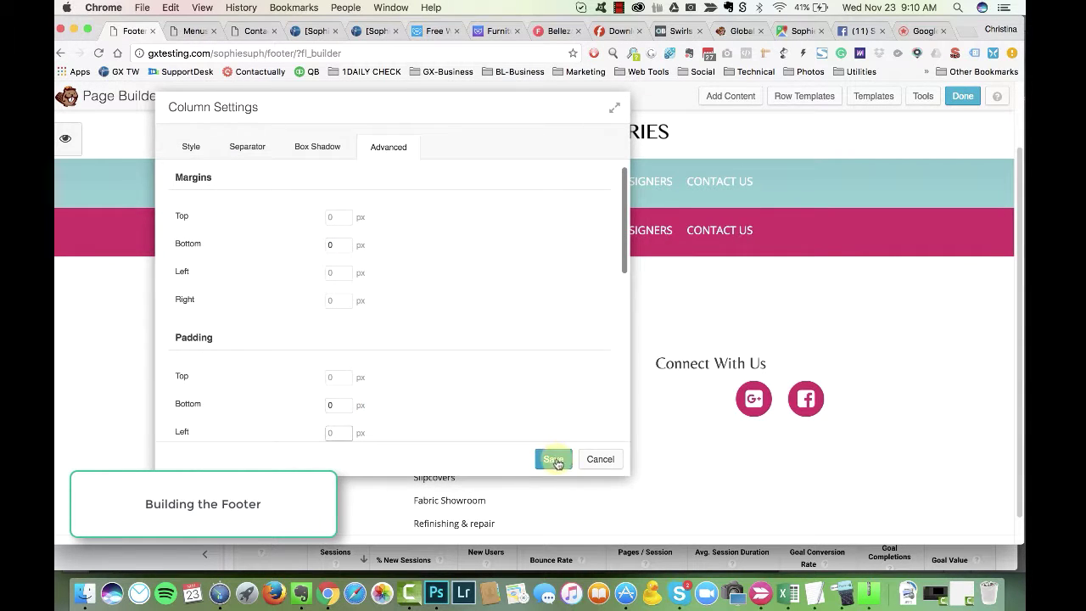
{"action": "left_click", "coordinate": [554, 459]}
Step: Review the Connect With Us heading's advanced and style settings, closing without changes
{"action": "left_click", "coordinate": [807, 363]}
{"action": "left_click", "coordinate": [450, 170]}
{"action": "scroll", "coordinate": [411, 235], "scroll_direction": "down", "scroll_amount": 5}
{"action": "key", "text": "Escape"}
{"action": "left_click", "coordinate": [763, 416]}
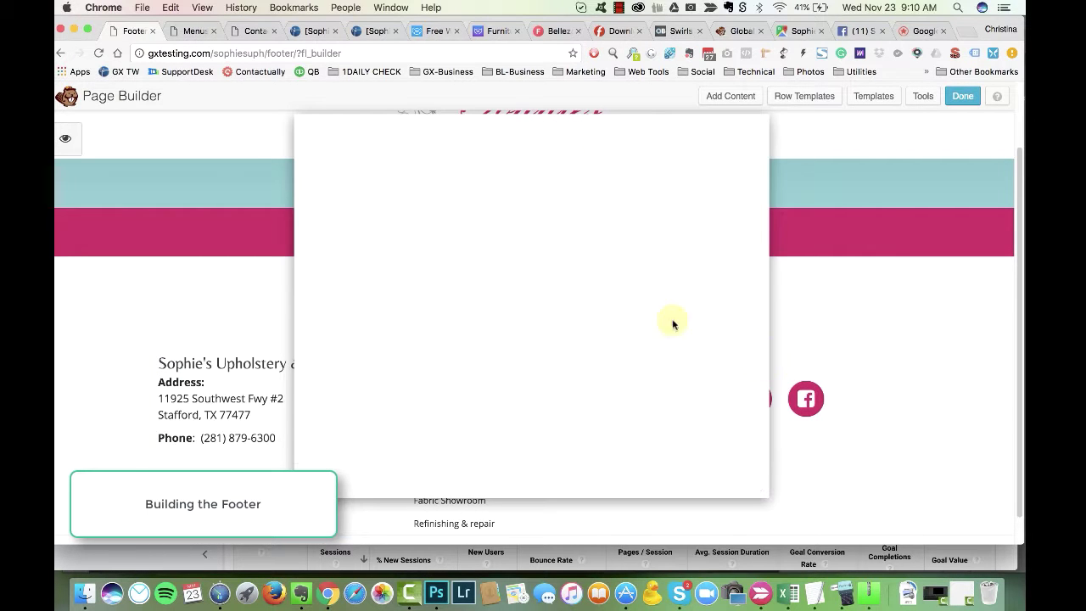
{"action": "left_click", "coordinate": [395, 170]}
{"action": "left_click", "coordinate": [737, 482]}
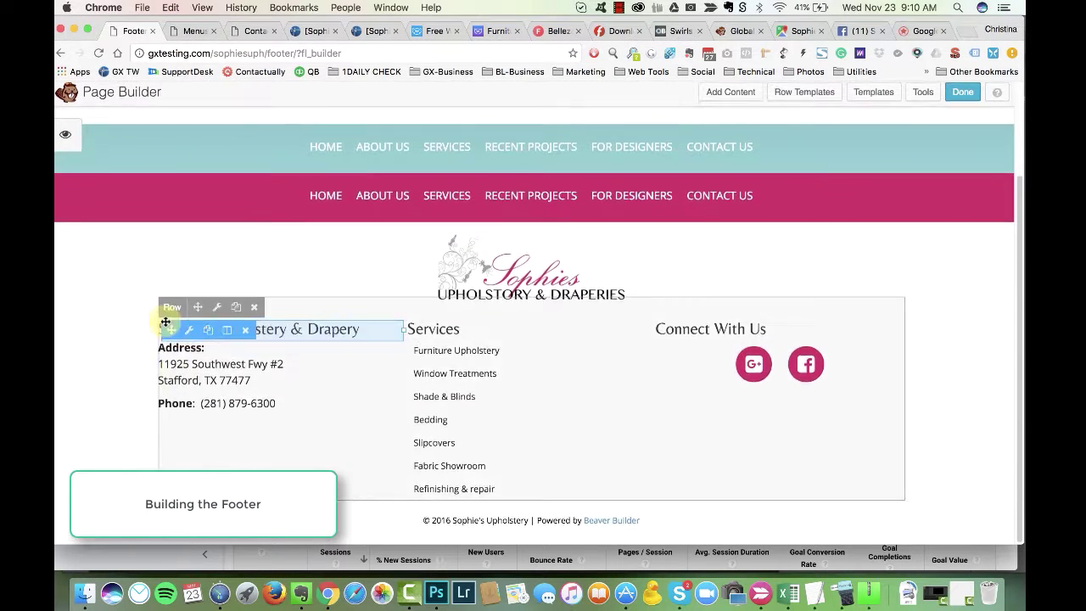
{"action": "left_click", "coordinate": [256, 32]}
Step: Delete the fax line from the contact details, leaving only the phone number, and save
{"action": "left_click", "coordinate": [801, 30]}
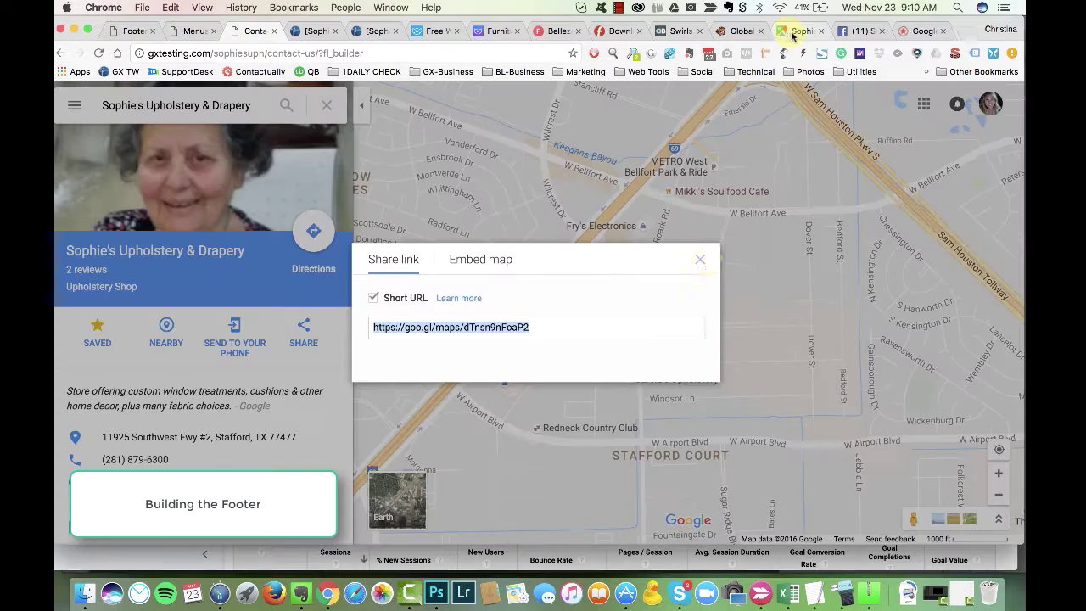
{"action": "key", "text": "Escape"}
{"action": "left_click", "coordinate": [236, 32]}
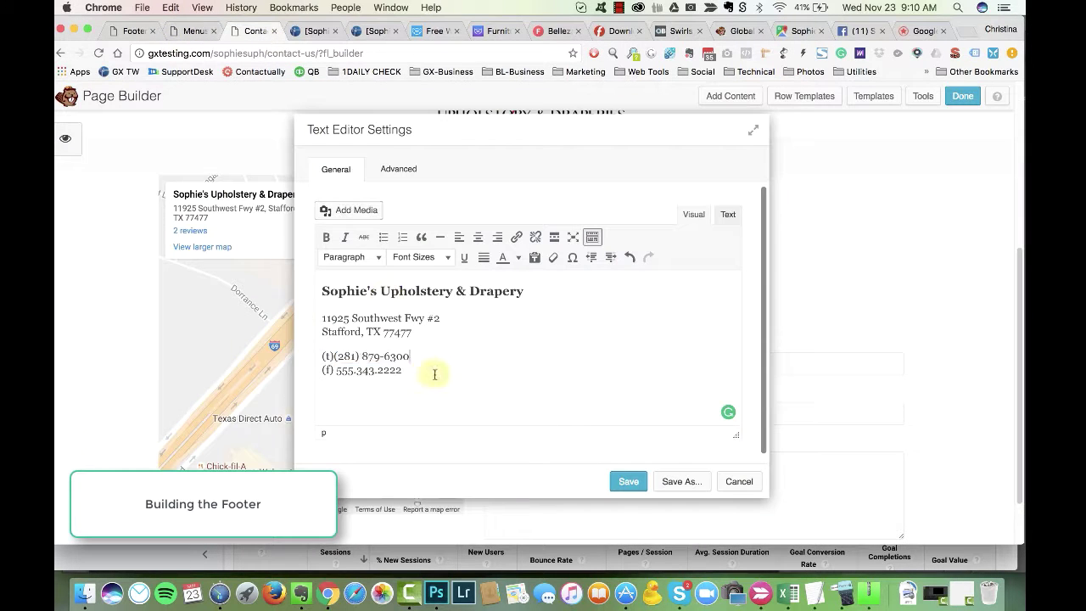
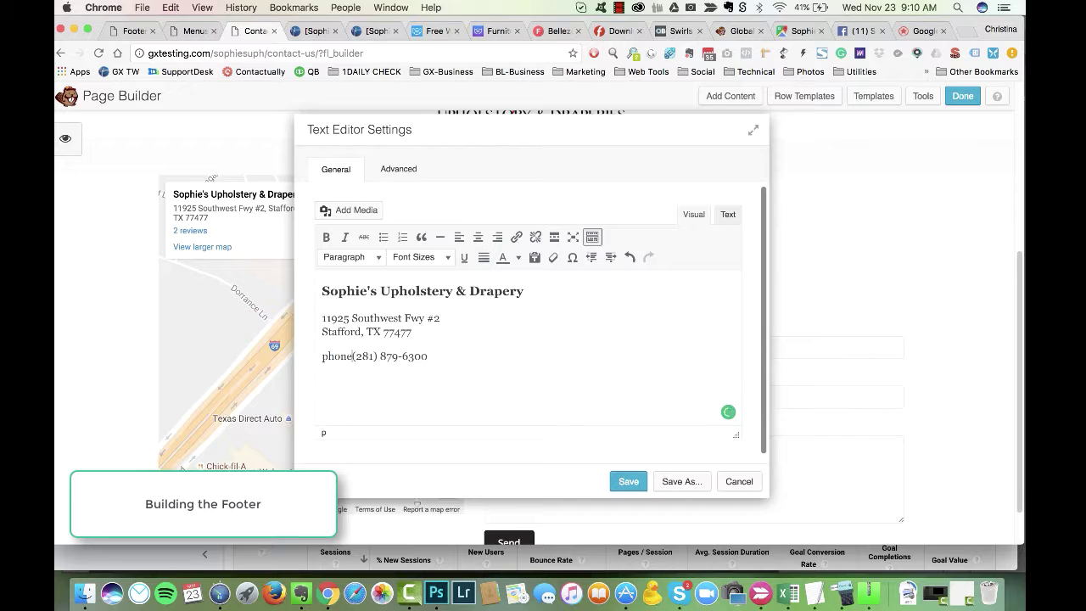
{"action": "left_click_drag", "start_coordinate": [527, 136], "coordinate": [358, 111]}
{"action": "left_click", "coordinate": [459, 456]}
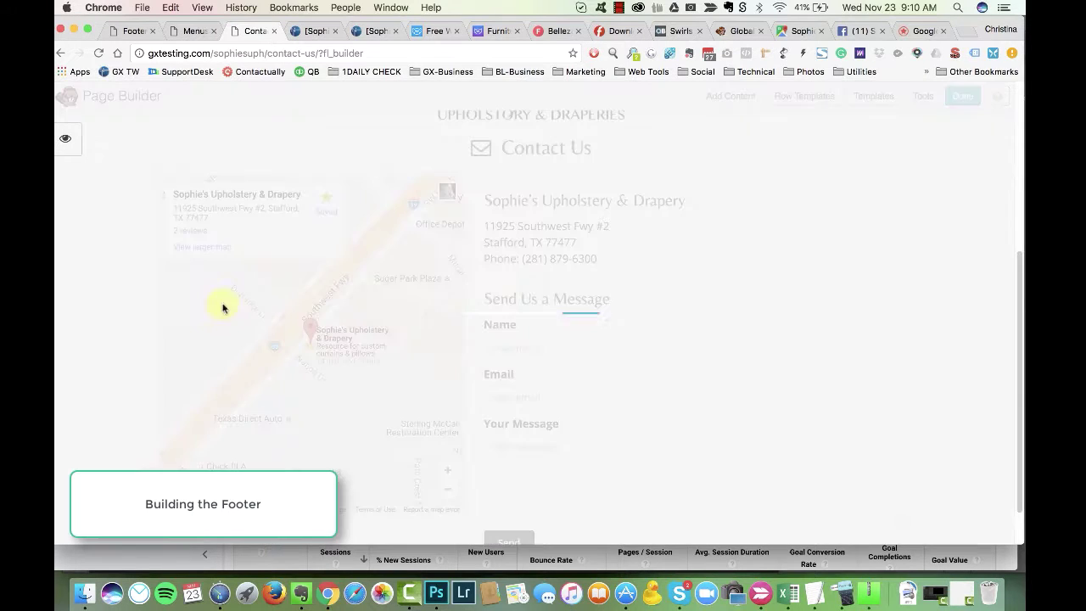
Step: Delete the old Contact Us heading module
{"action": "scroll", "coordinate": [831, 243], "scroll_direction": "up", "scroll_amount": 3}
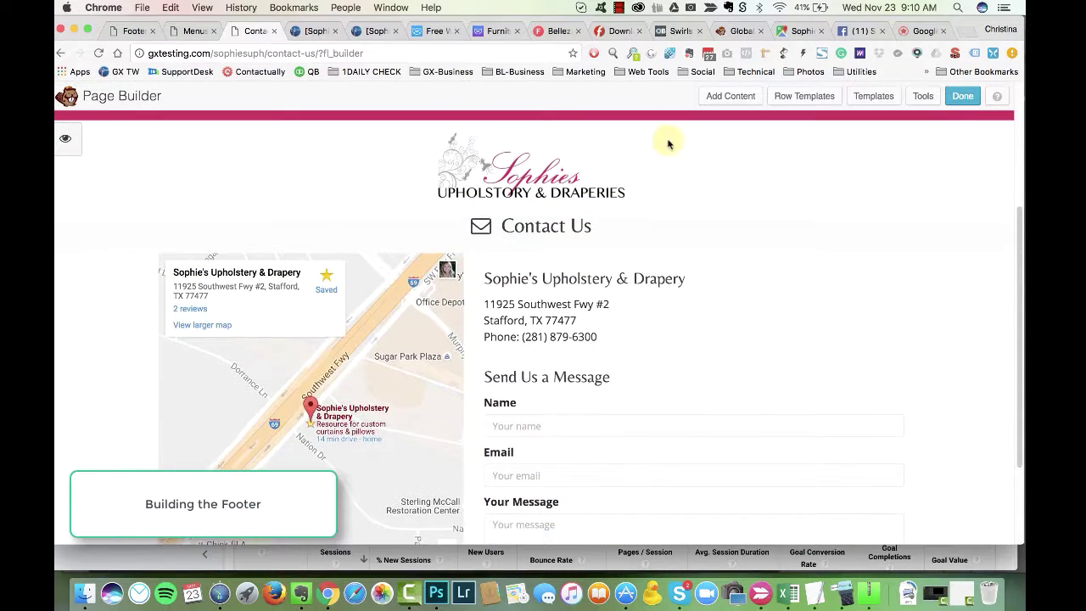
{"action": "left_click", "coordinate": [246, 231]}
{"action": "key", "text": "Return"}
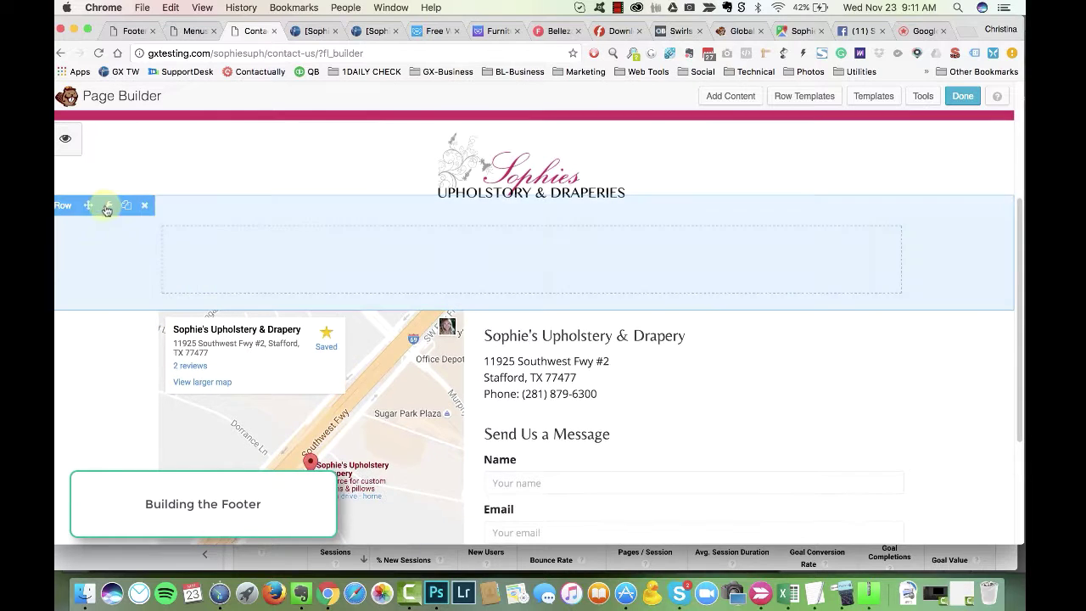
Step: Give the empty row a solid black background colour and save
{"action": "left_click", "coordinate": [107, 205]}
{"action": "scroll", "coordinate": [514, 266], "scroll_direction": "down", "scroll_amount": 3}
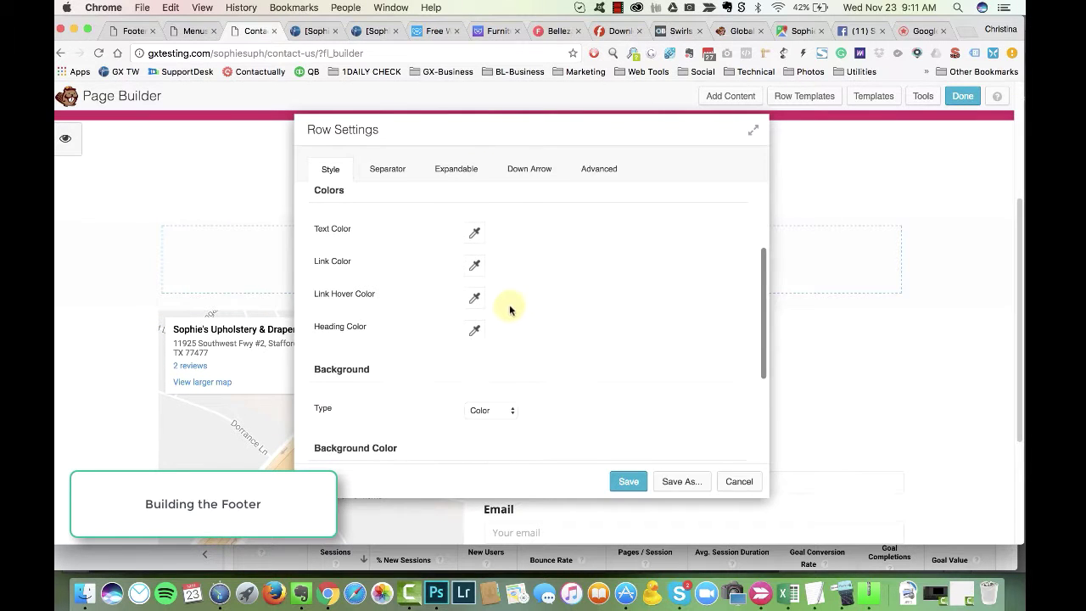
{"action": "left_click", "coordinate": [483, 334]}
{"action": "scroll", "coordinate": [519, 373], "scroll_direction": "down", "scroll_amount": 4}
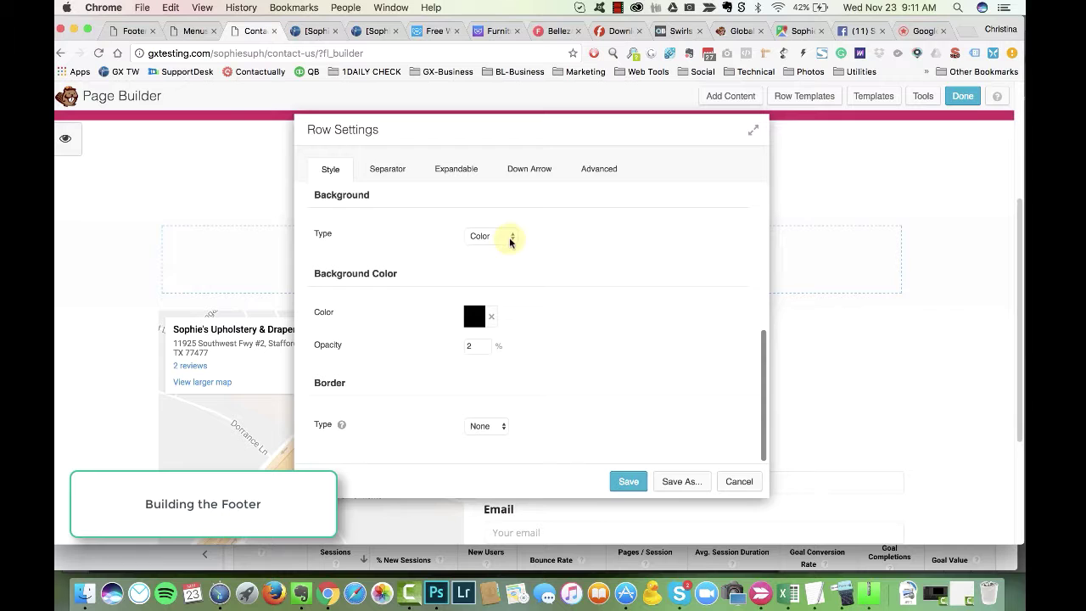
{"action": "left_click", "coordinate": [509, 236]}
{"action": "left_click", "coordinate": [483, 237]}
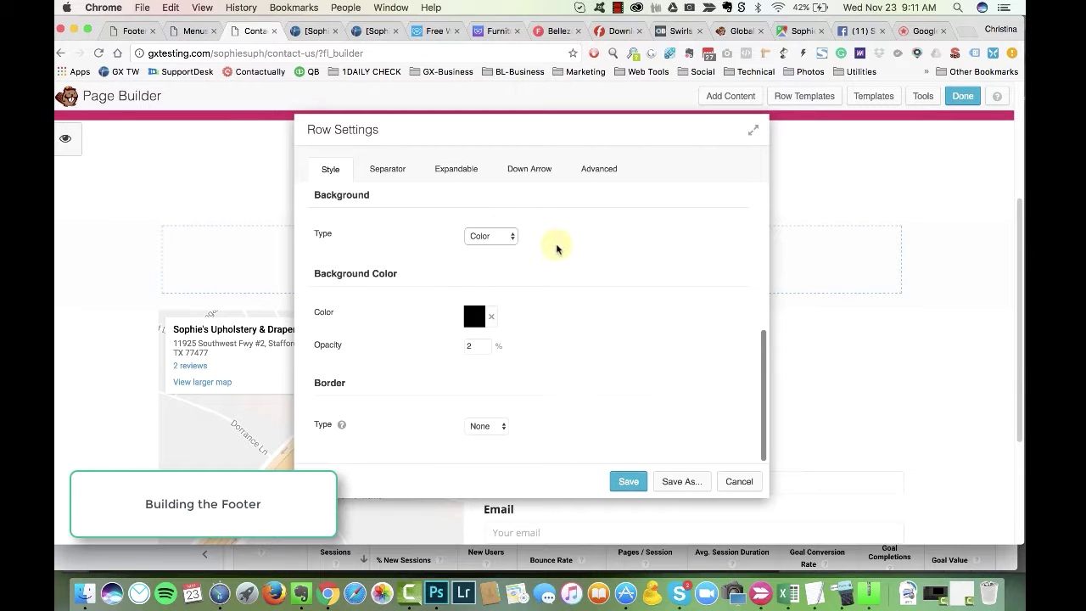
{"action": "left_click", "coordinate": [626, 480]}
Step: Set the row's text colour to white and save
{"action": "left_click", "coordinate": [105, 207]}
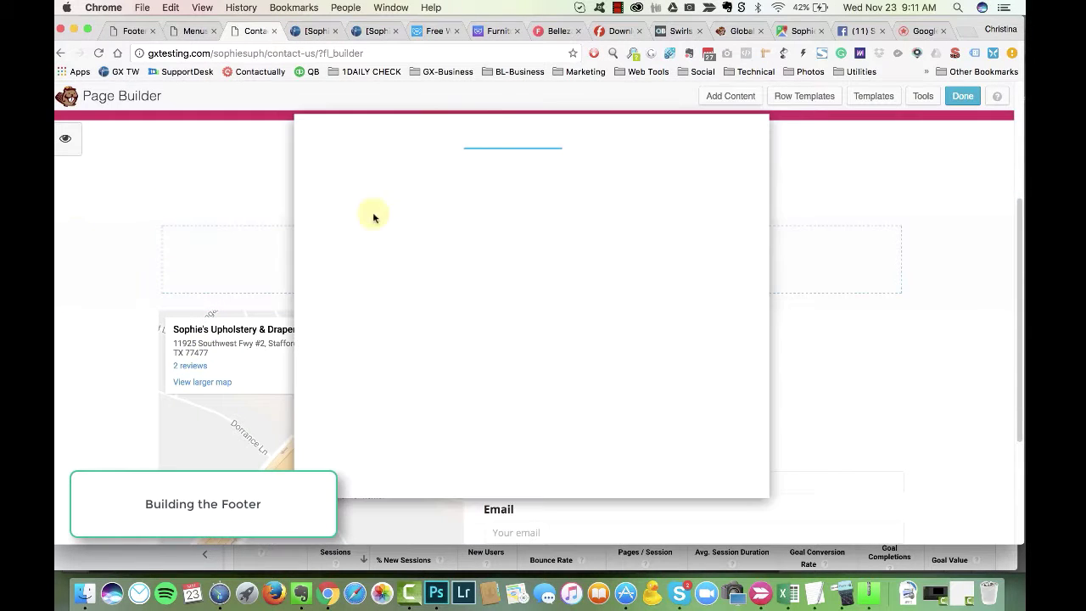
{"action": "scroll", "coordinate": [509, 373], "scroll_direction": "down", "scroll_amount": 5}
{"action": "scroll", "coordinate": [534, 351], "scroll_direction": "up", "scroll_amount": 6}
{"action": "left_click", "coordinate": [475, 357]}
{"action": "left_click", "coordinate": [591, 213]}
{"action": "scroll", "coordinate": [582, 368], "scroll_direction": "down", "scroll_amount": 5}
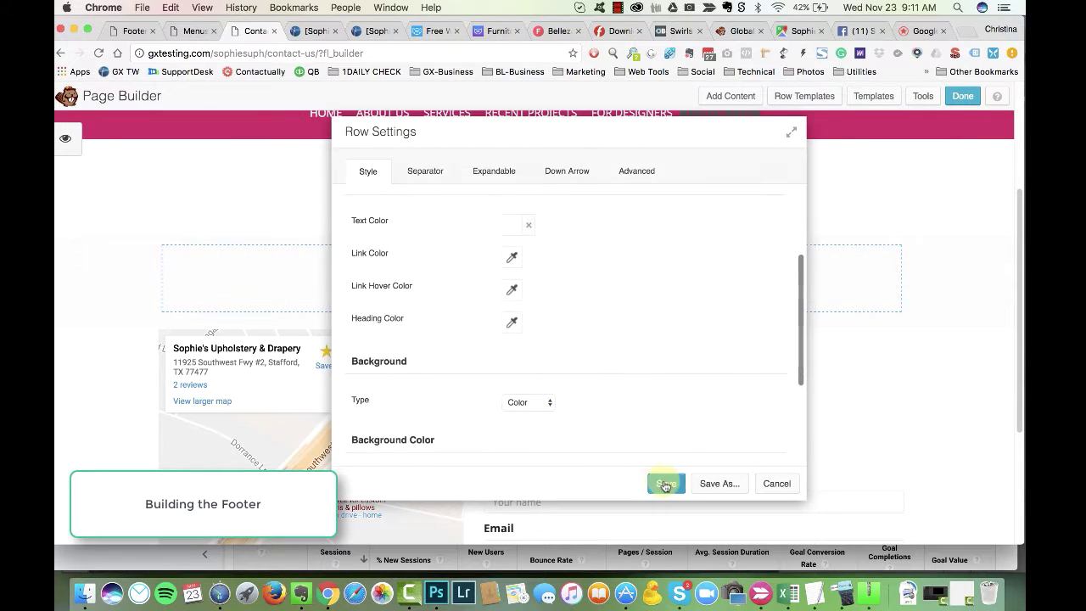
{"action": "left_click", "coordinate": [664, 483]}
Step: Add a Heading module to the row with the Contact Us title and save it
{"action": "left_click", "coordinate": [722, 99]}
{"action": "left_click", "coordinate": [880, 246]}
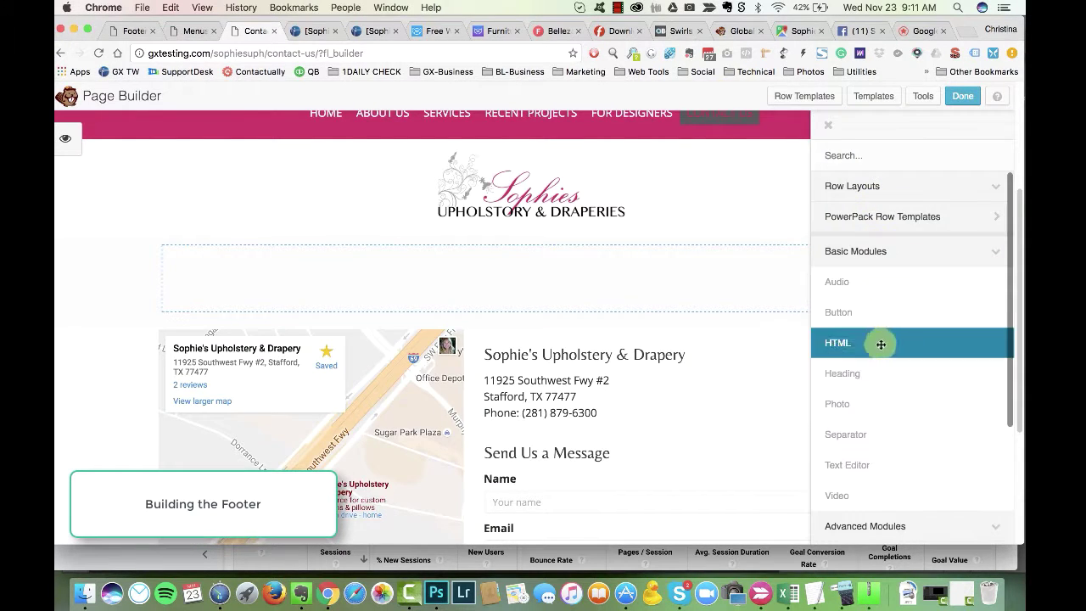
{"action": "left_click_drag", "start_coordinate": [873, 368], "coordinate": [614, 288]}
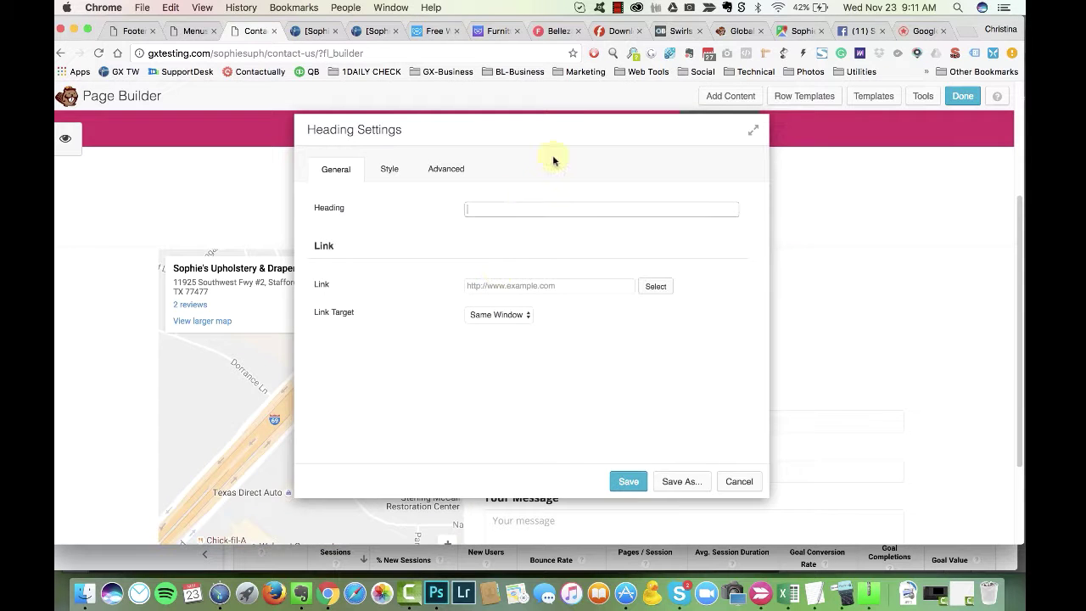
{"action": "type", "text": "Contact Us"}
{"action": "left_click", "coordinate": [632, 480]}
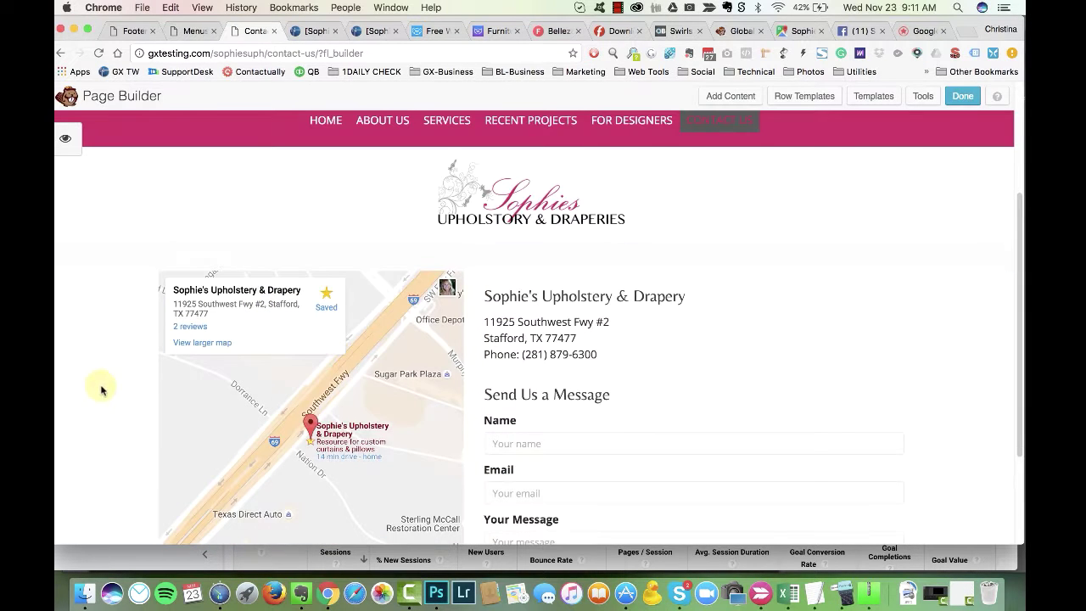
Step: Set the Contact Us row's top and bottom padding to 40 and adjust its bottom margin
{"action": "left_click", "coordinate": [109, 232]}
{"action": "scroll", "coordinate": [548, 259], "scroll_direction": "down", "scroll_amount": 6}
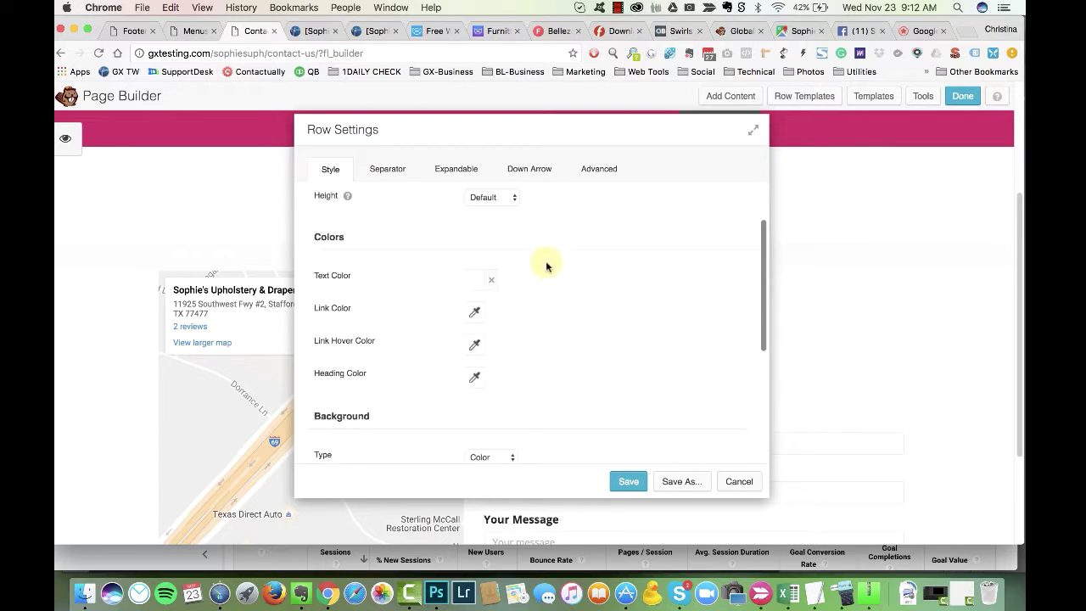
{"action": "scroll", "coordinate": [450, 369], "scroll_direction": "up", "scroll_amount": 2}
{"action": "left_click", "coordinate": [598, 168]}
{"action": "left_click", "coordinate": [475, 408]}
{"action": "type", "text": "20"}
{"action": "key", "text": "Tab"}
{"action": "type", "text": "20"}
{"action": "key", "text": "Tab"}
{"action": "type", "text": "40"}
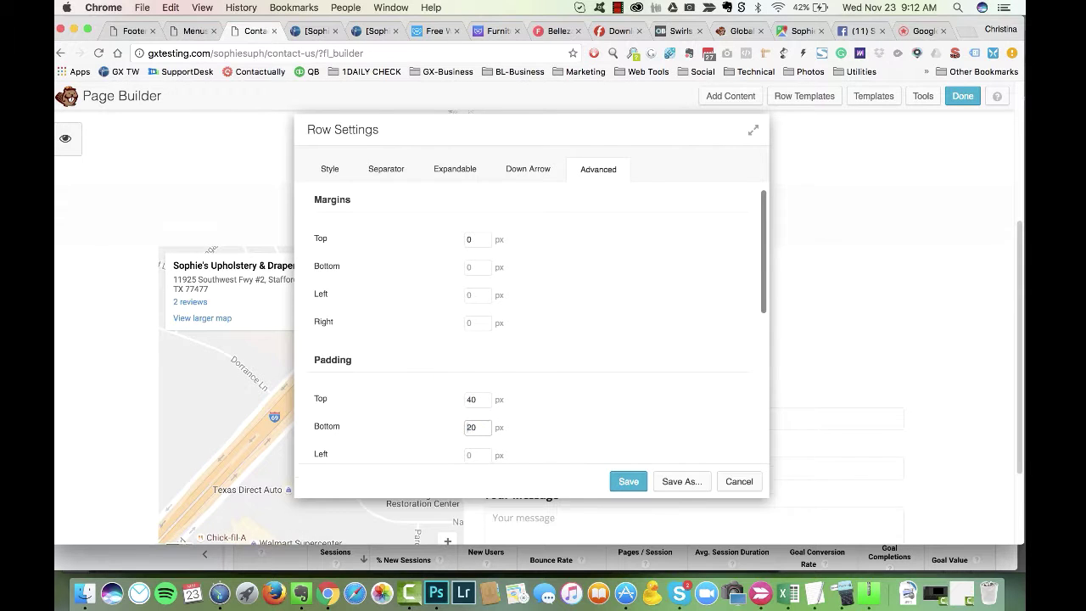
{"action": "key", "text": "Tab"}
{"action": "type", "text": "40"}
{"action": "left_click", "coordinate": [697, 278]}
{"action": "type", "text": "3"}
Step: Make the row's black background fully opaque at 100 and save
{"action": "scroll", "coordinate": [747, 339], "scroll_direction": "down", "scroll_amount": 5}
{"action": "left_click", "coordinate": [551, 180]}
{"action": "scroll", "coordinate": [746, 339], "scroll_direction": "down", "scroll_amount": 5}
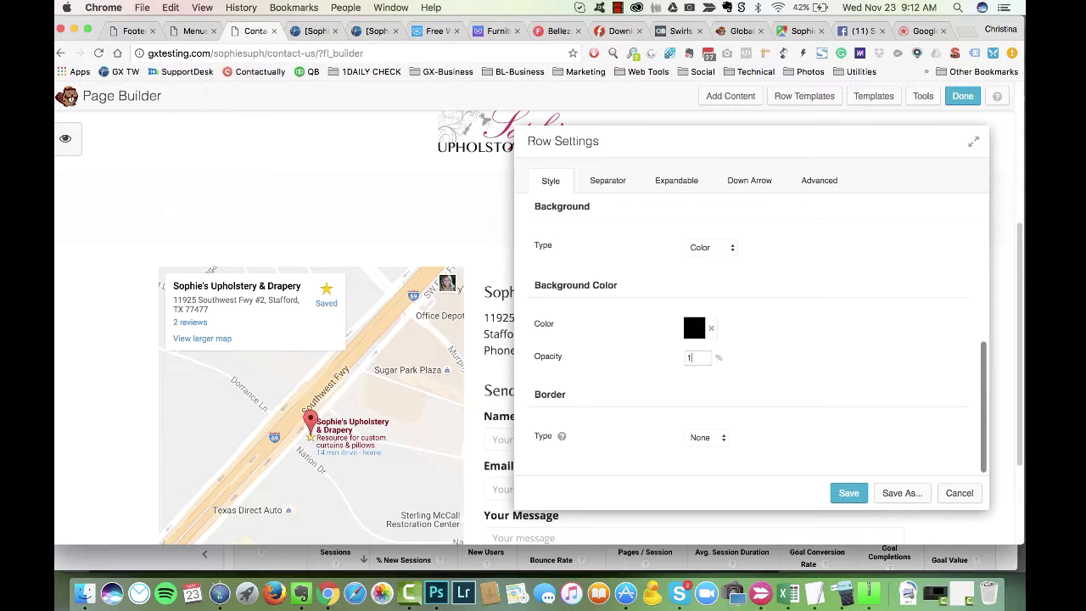
{"action": "type", "text": "0"}
{"action": "scroll", "coordinate": [657, 331], "scroll_direction": "up", "scroll_amount": 5}
{"action": "scroll", "coordinate": [641, 299], "scroll_direction": "down", "scroll_amount": 5}
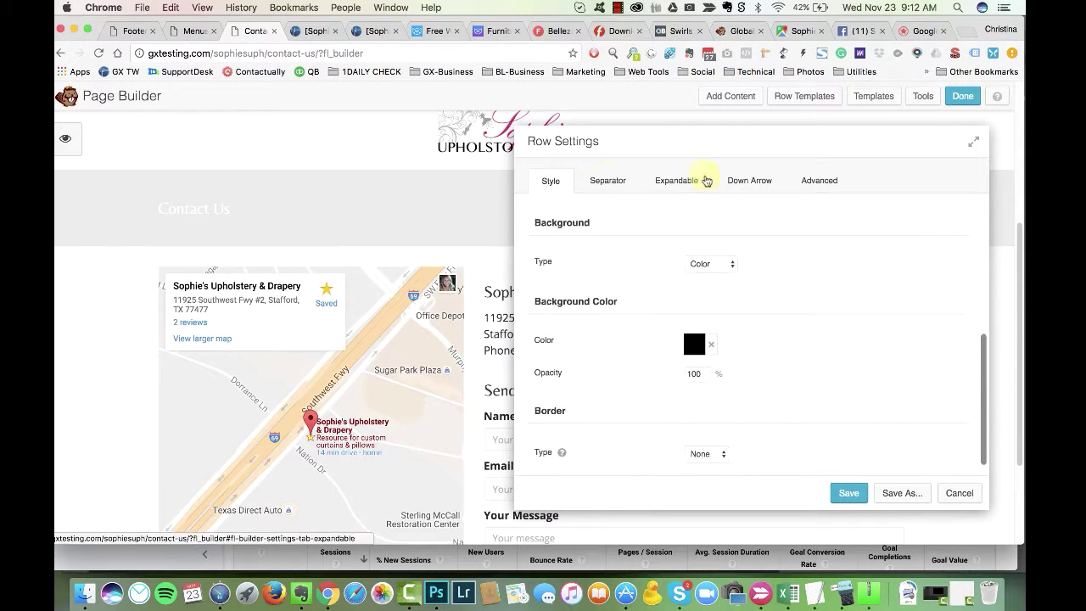
{"action": "left_click", "coordinate": [848, 492]}
Step: Center the Contact Us heading and make it an h1, then save
{"action": "left_click", "coordinate": [301, 212]}
{"action": "left_click", "coordinate": [389, 169]}
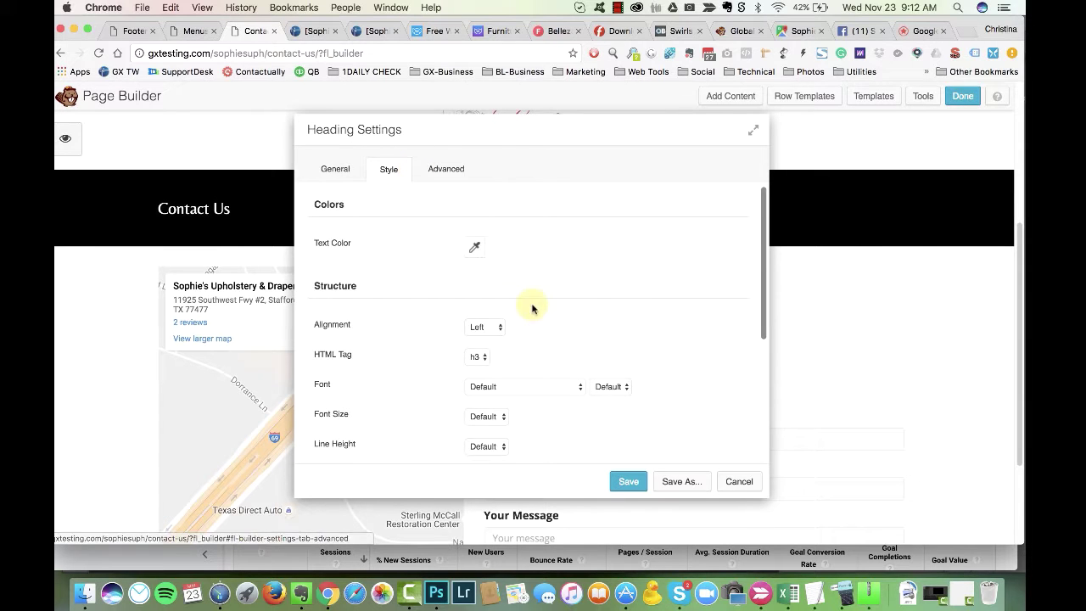
{"action": "left_click_drag", "start_coordinate": [670, 137], "coordinate": [834, 144]}
{"action": "scroll", "coordinate": [685, 364], "scroll_direction": "down", "scroll_amount": 1}
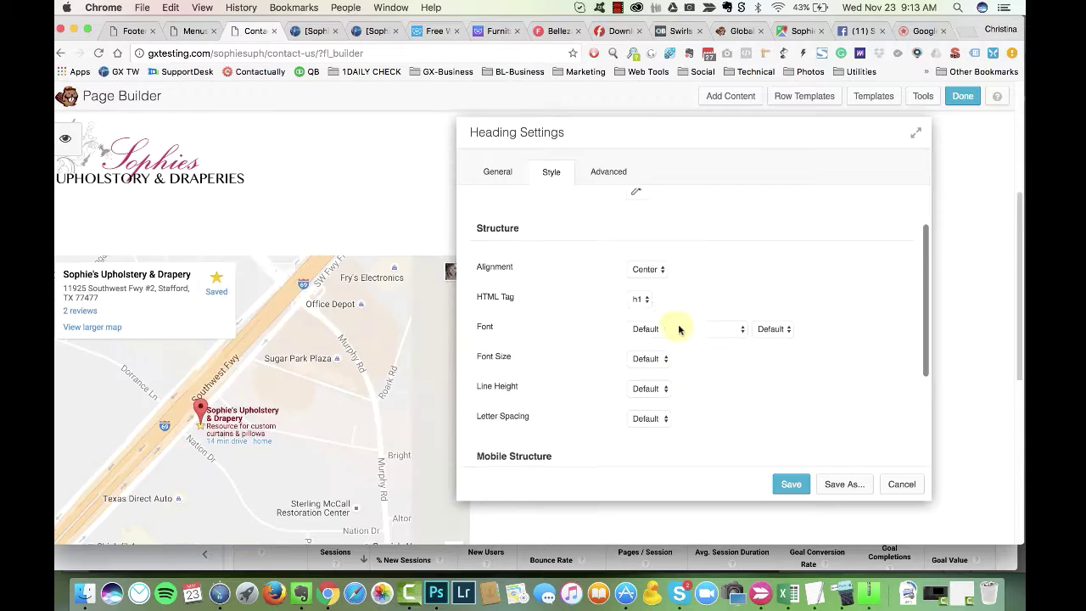
{"action": "left_click_drag", "start_coordinate": [681, 143], "coordinate": [668, 135]}
{"action": "left_click", "coordinate": [780, 482]}
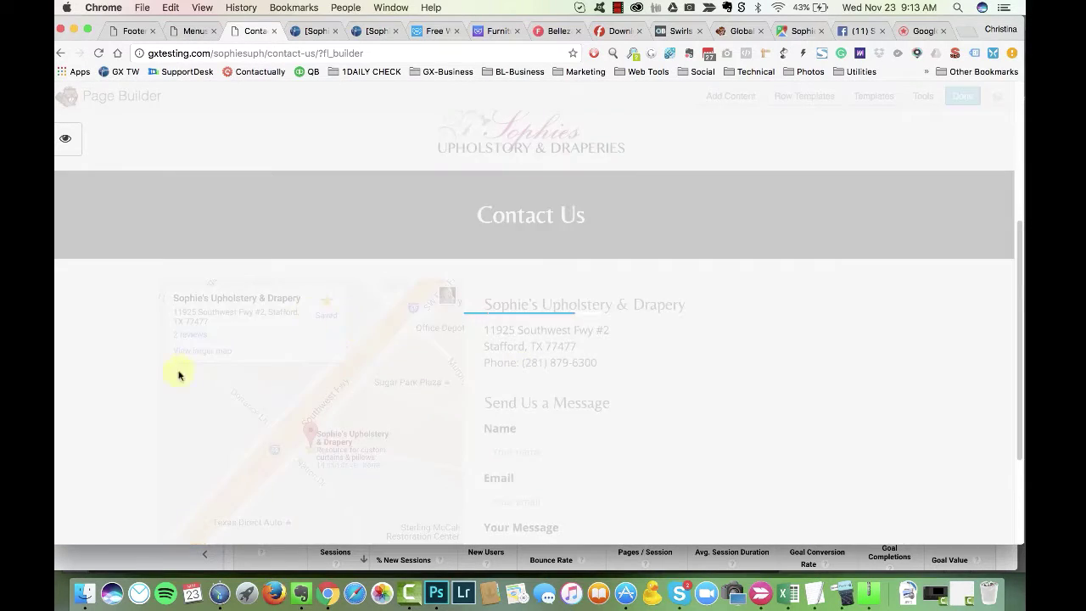
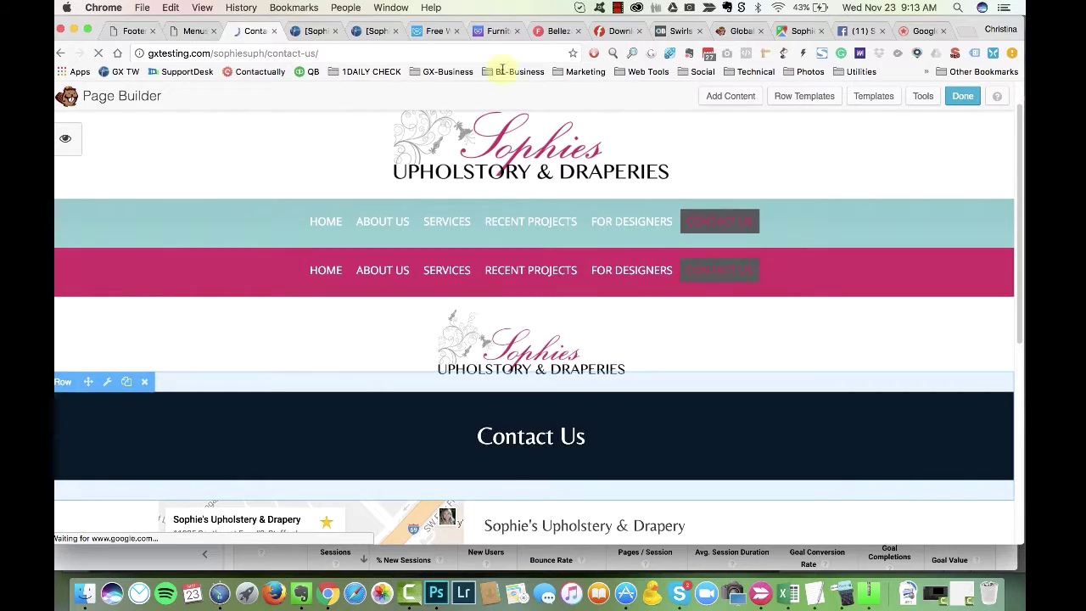
Step: Open the Footer template in the page builder and duplicate its footer row
{"action": "left_click", "coordinate": [611, 9]}
{"action": "left_click", "coordinate": [609, 10]}
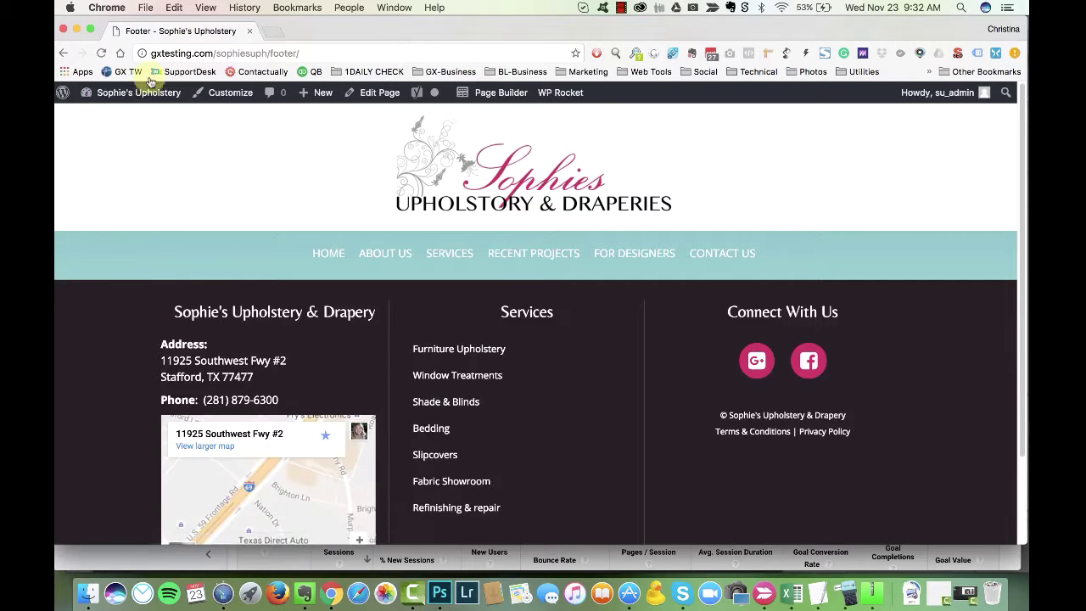
{"action": "scroll", "coordinate": [99, 422], "scroll_direction": "down", "scroll_amount": 3}
{"action": "scroll", "coordinate": [100, 422], "scroll_direction": "up", "scroll_amount": 2}
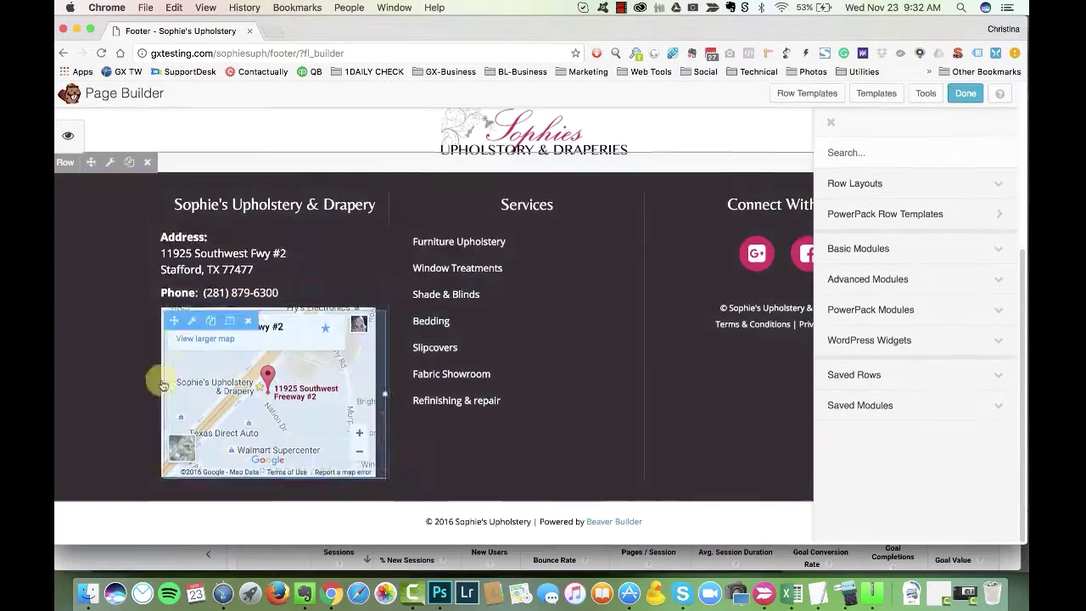
{"action": "left_click", "coordinate": [128, 161]}
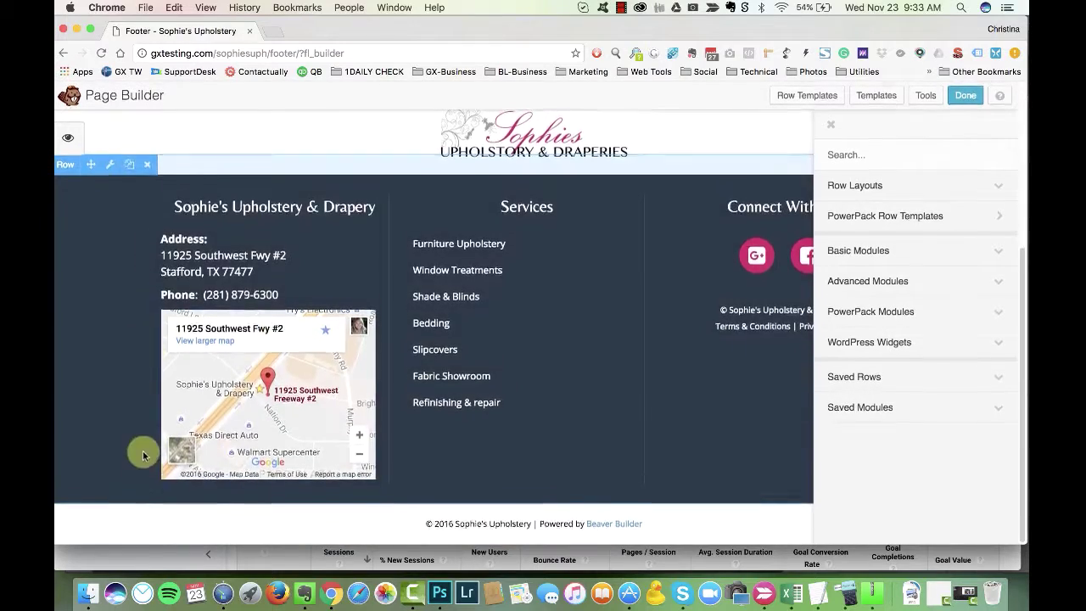
{"action": "scroll", "coordinate": [212, 365], "scroll_direction": "up", "scroll_amount": 2}
{"action": "left_click", "coordinate": [129, 235]}
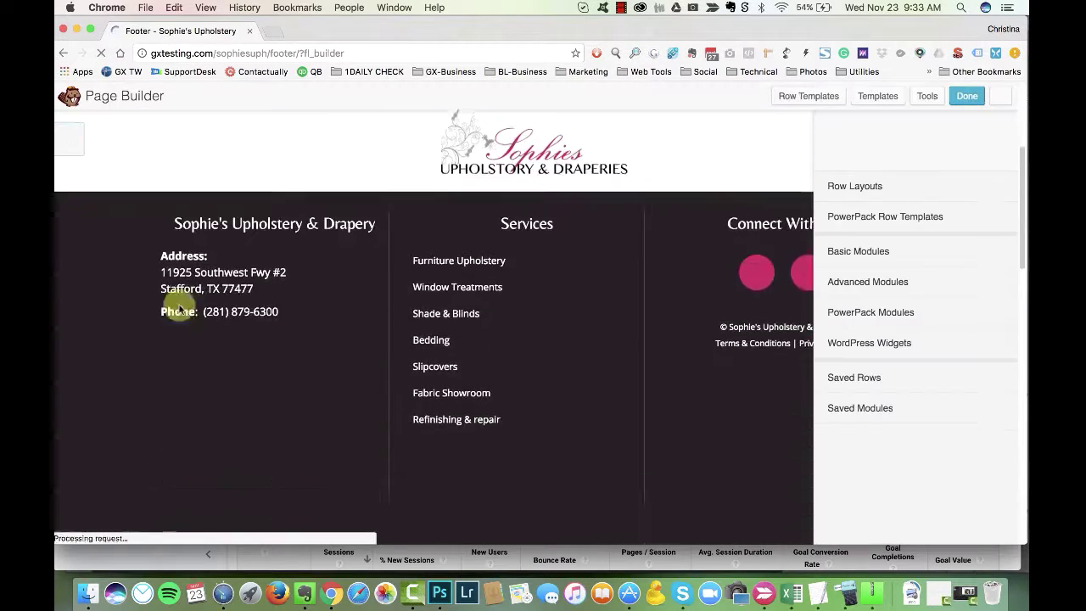
Step: Delete the unwanted extra rows, leaving one copy beneath the original footer row
{"action": "scroll", "coordinate": [146, 133], "scroll_direction": "down", "scroll_amount": 2}
{"action": "left_click", "coordinate": [150, 411]}
{"action": "key", "text": "Return"}
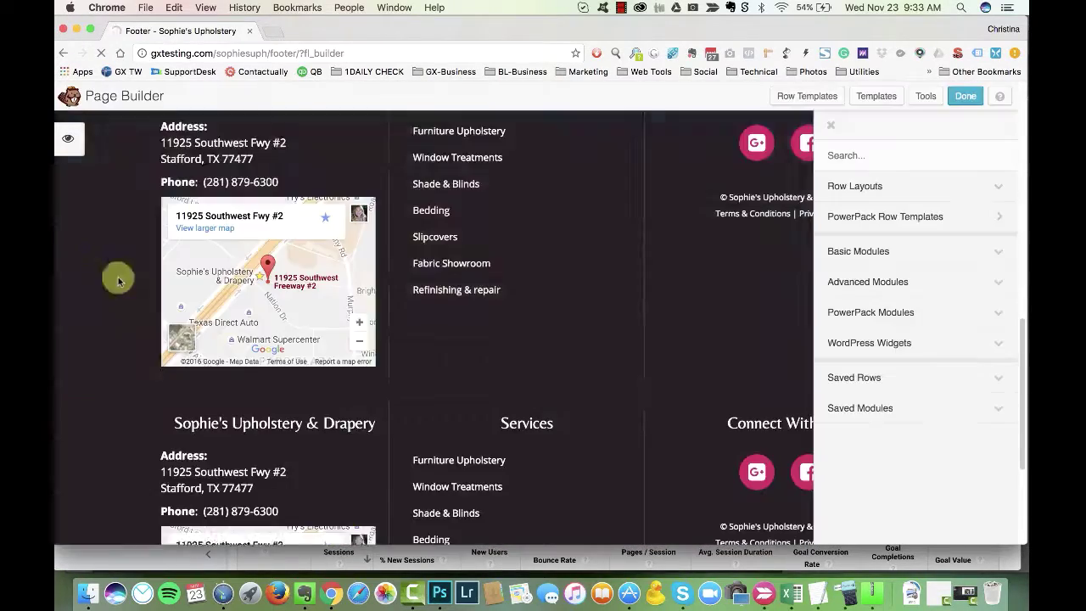
{"action": "scroll", "coordinate": [414, 391], "scroll_direction": "down", "scroll_amount": 3}
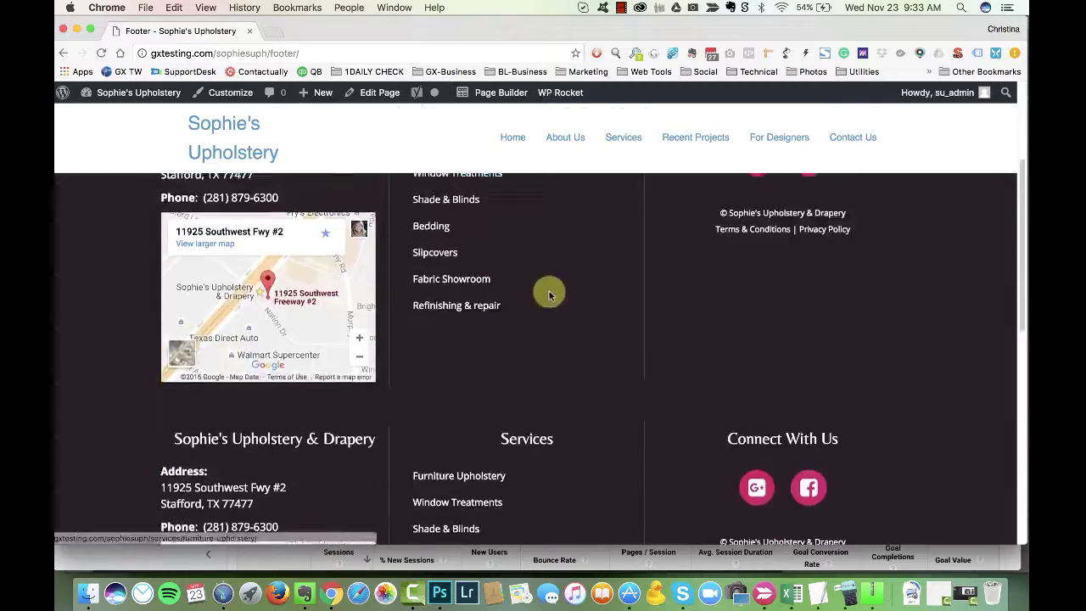
{"action": "left_click", "coordinate": [500, 93]}
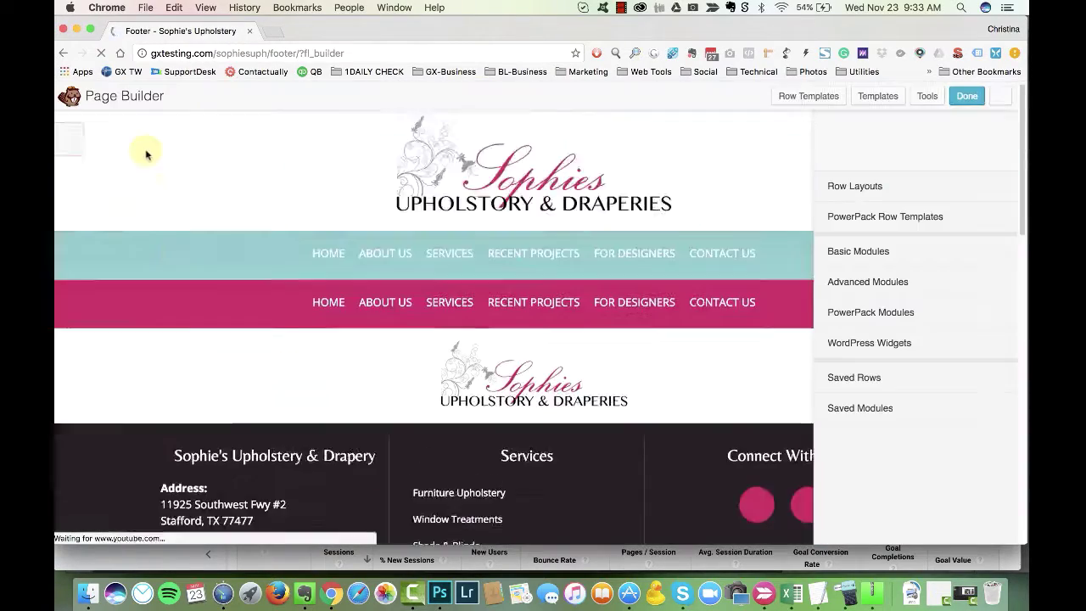
{"action": "scroll", "coordinate": [145, 359], "scroll_direction": "down", "scroll_amount": 3}
{"action": "left_click", "coordinate": [147, 207]}
{"action": "left_click", "coordinate": [637, 213]}
{"action": "scroll", "coordinate": [88, 314], "scroll_direction": "down", "scroll_amount": 1}
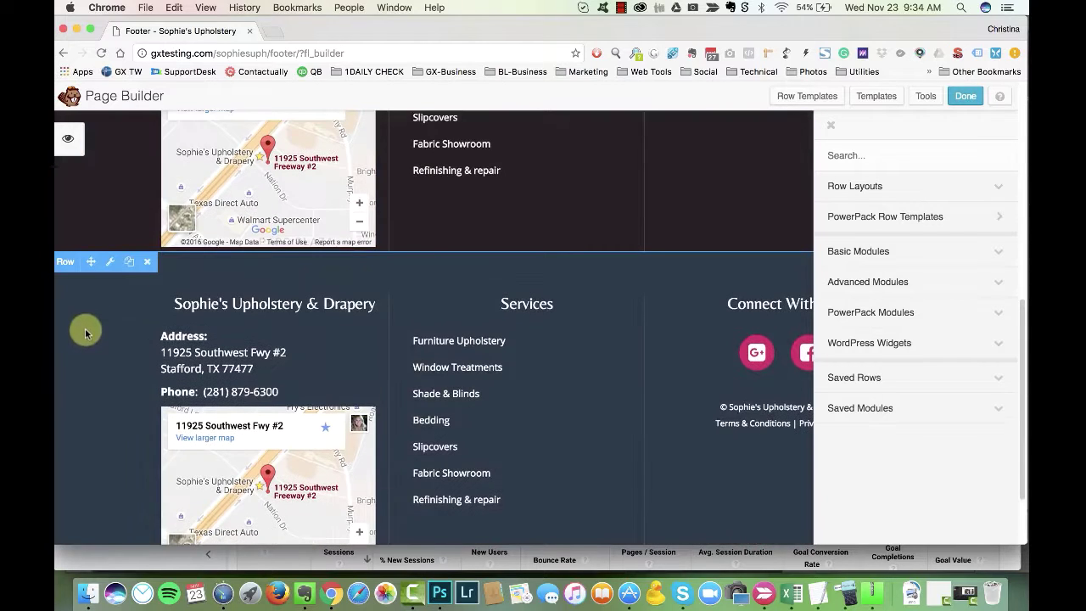
Step: Set the lower footer row to display on small devices only
{"action": "left_click", "coordinate": [110, 262]}
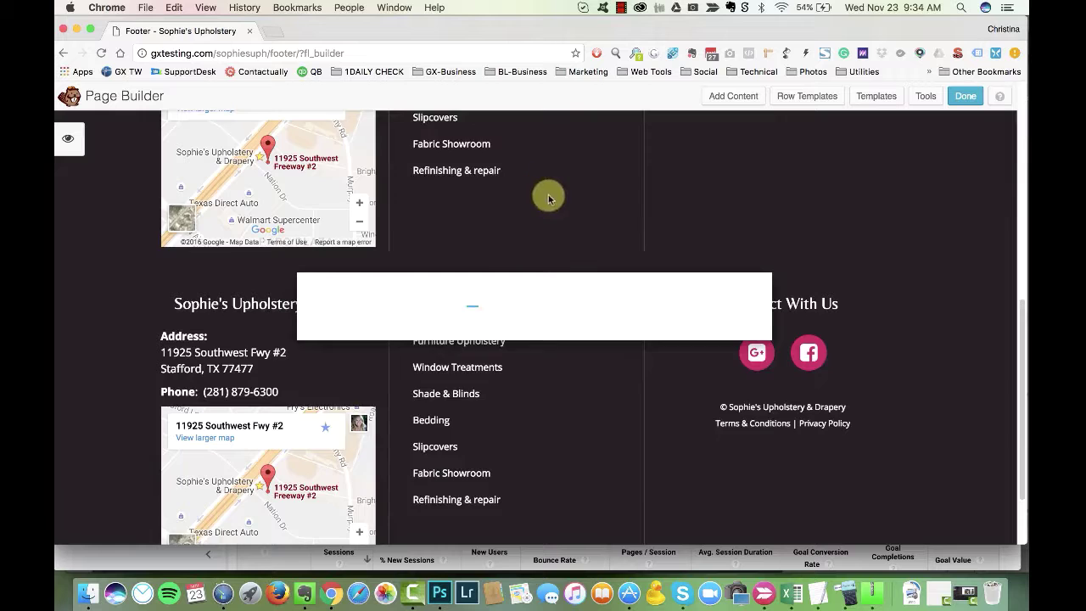
{"action": "scroll", "coordinate": [544, 236], "scroll_direction": "down", "scroll_amount": 5}
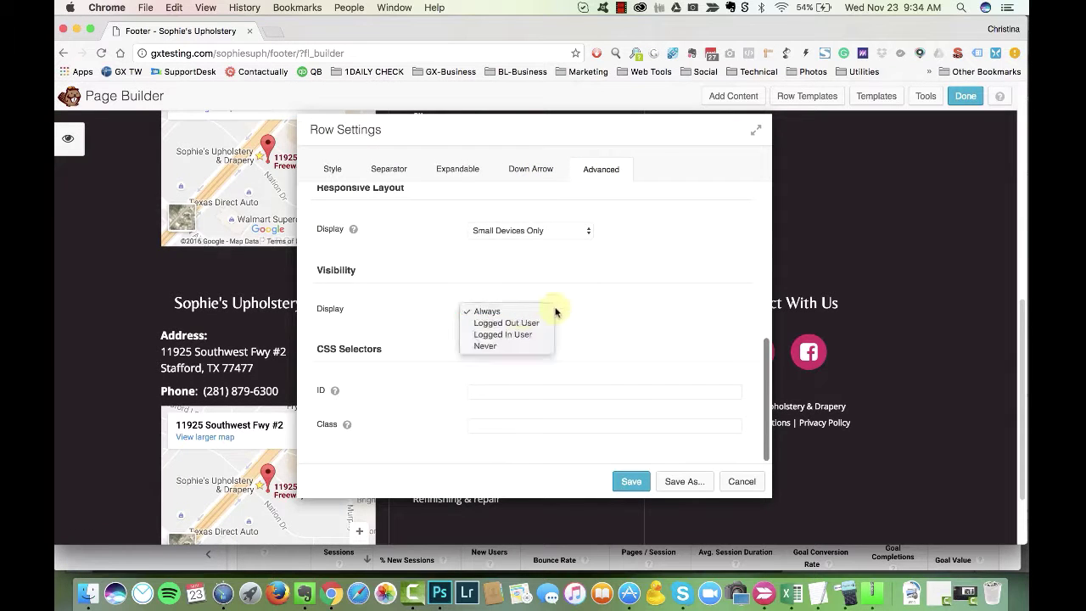
{"action": "left_click", "coordinate": [631, 481]}
Step: Review the Services menu's style options and close its settings
{"action": "left_click", "coordinate": [458, 388]}
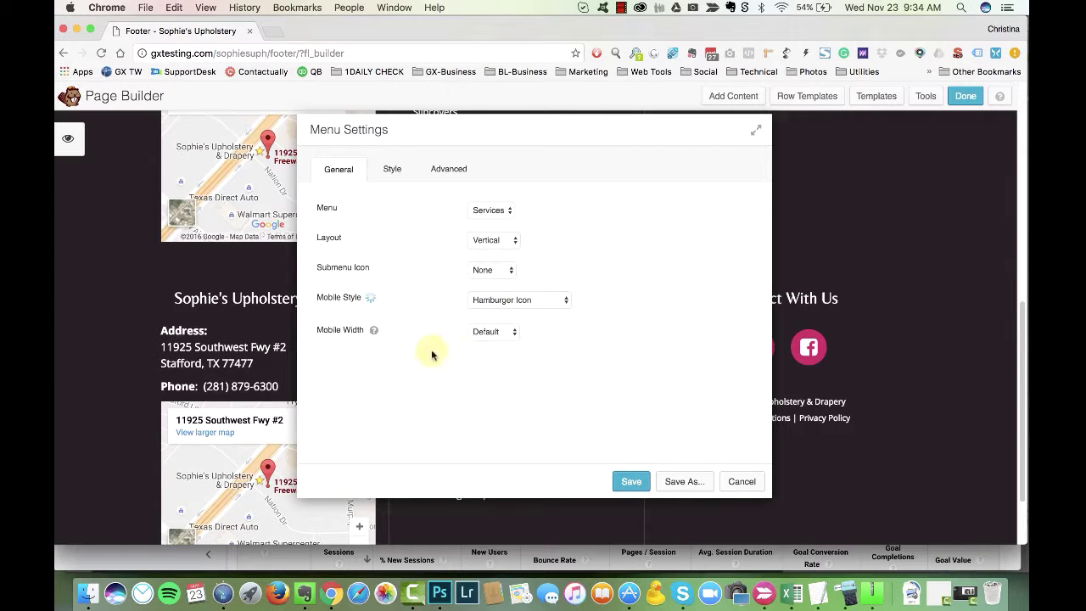
{"action": "left_click", "coordinate": [392, 169]}
{"action": "scroll", "coordinate": [558, 283], "scroll_direction": "down", "scroll_amount": 5}
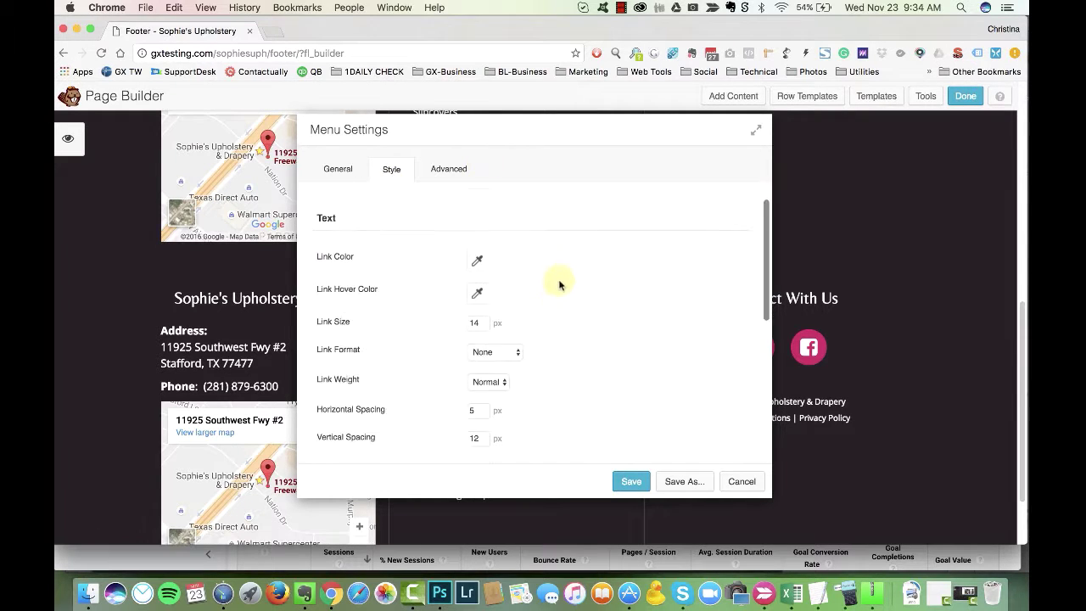
{"action": "left_click", "coordinate": [631, 481]}
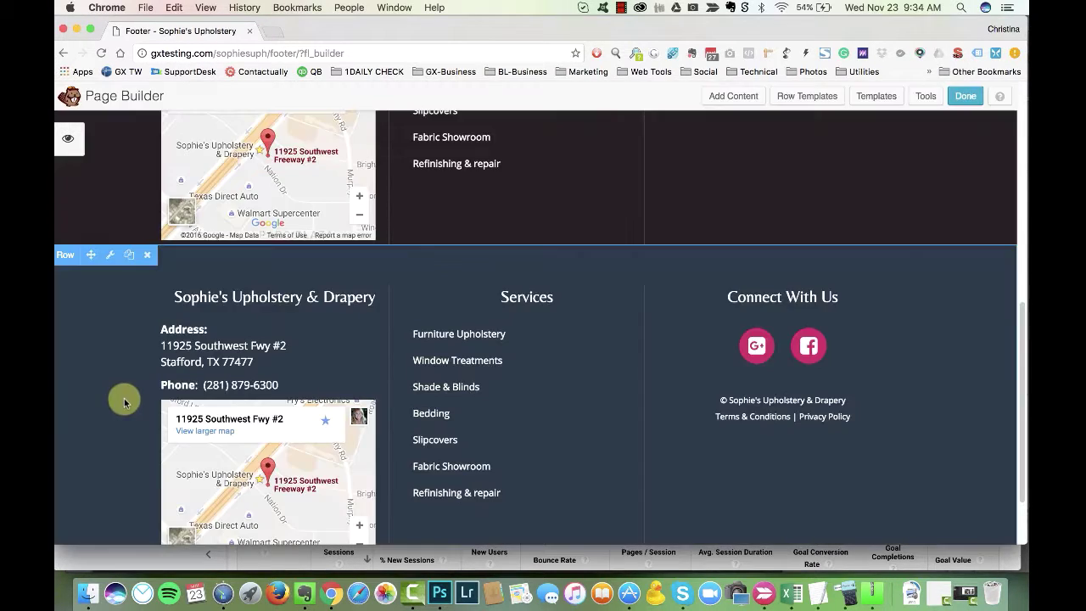
Step: Link the footer's street address to the Google Maps listing and save the text
{"action": "scroll", "coordinate": [230, 436], "scroll_direction": "down", "scroll_amount": 2}
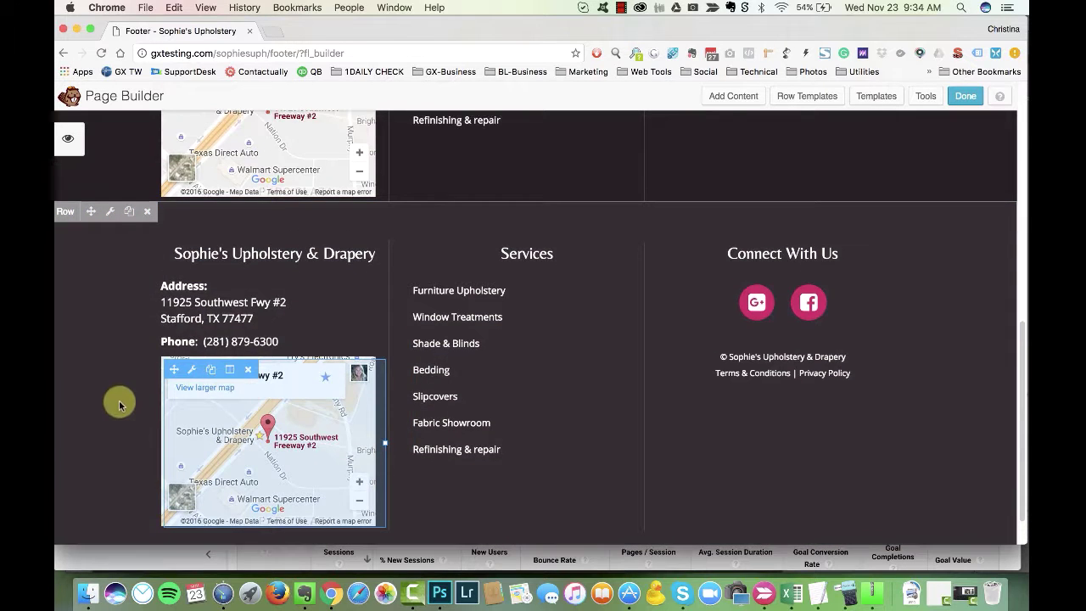
{"action": "left_click", "coordinate": [308, 305]}
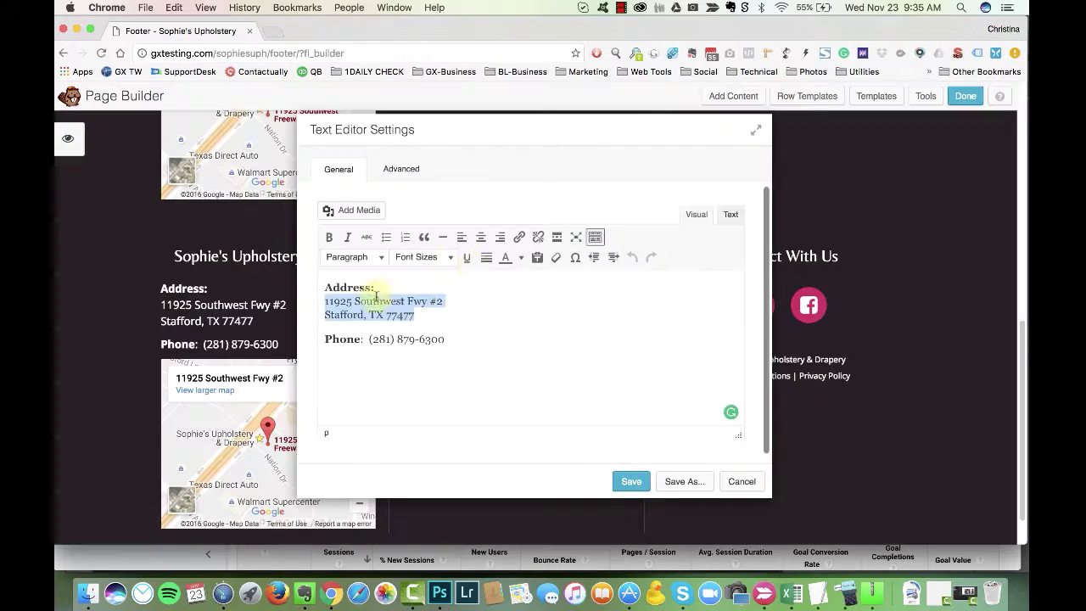
{"action": "left_click", "coordinate": [518, 237]}
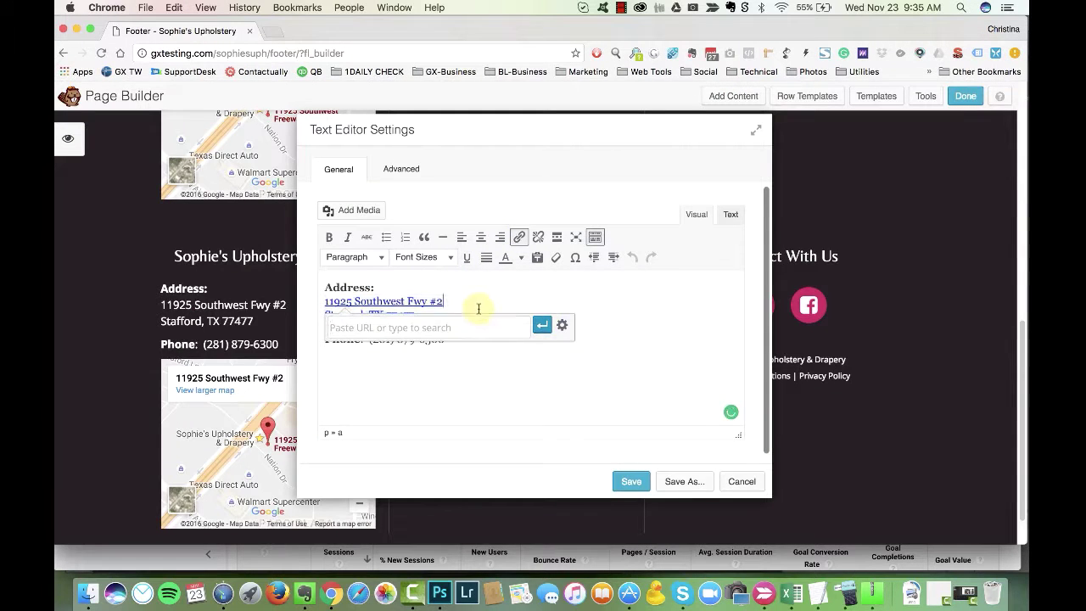
{"action": "left_click", "coordinate": [543, 328]}
{"action": "left_click", "coordinate": [438, 383]}
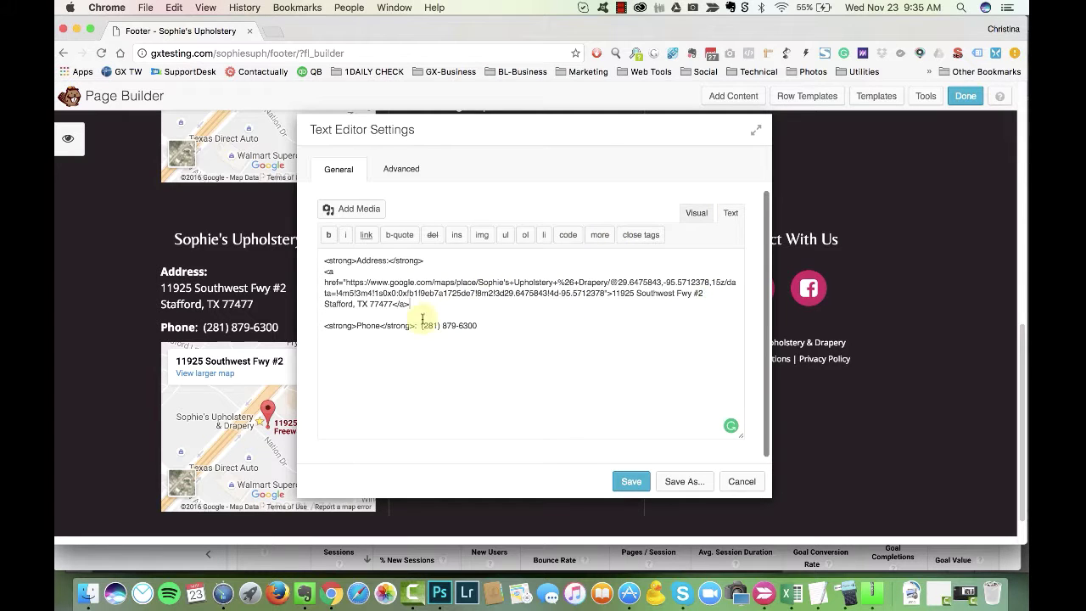
{"action": "left_click", "coordinate": [696, 213]}
{"action": "left_click_drag", "start_coordinate": [533, 145], "coordinate": [664, 152]}
{"action": "left_click", "coordinate": [756, 492]}
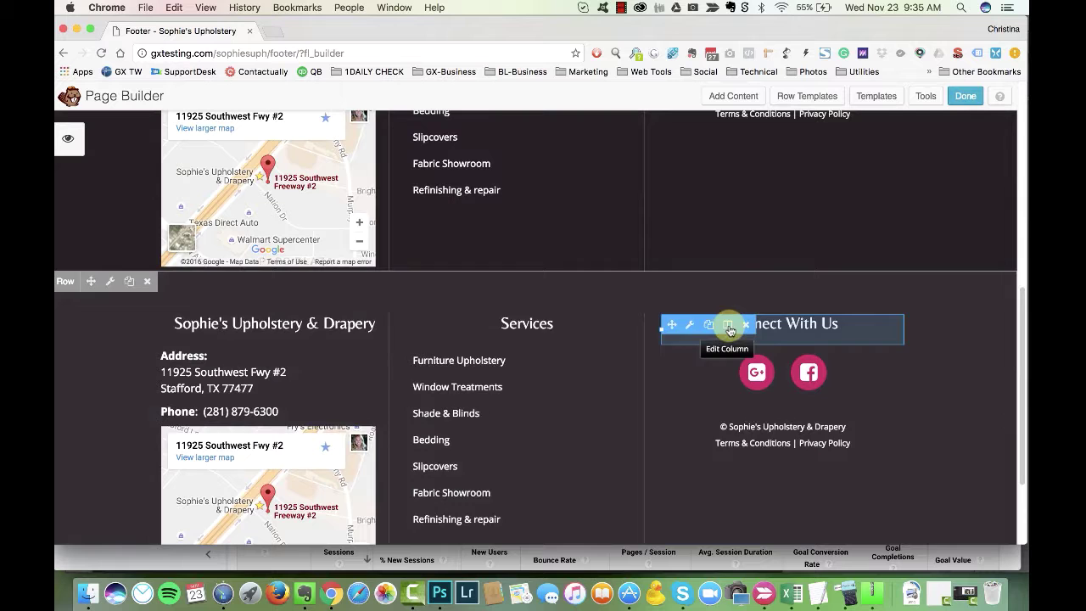
Step: Review the address column's separator, box shadow and margin settings, save, and publish the footer
{"action": "mouse_move", "coordinate": [230, 327]}
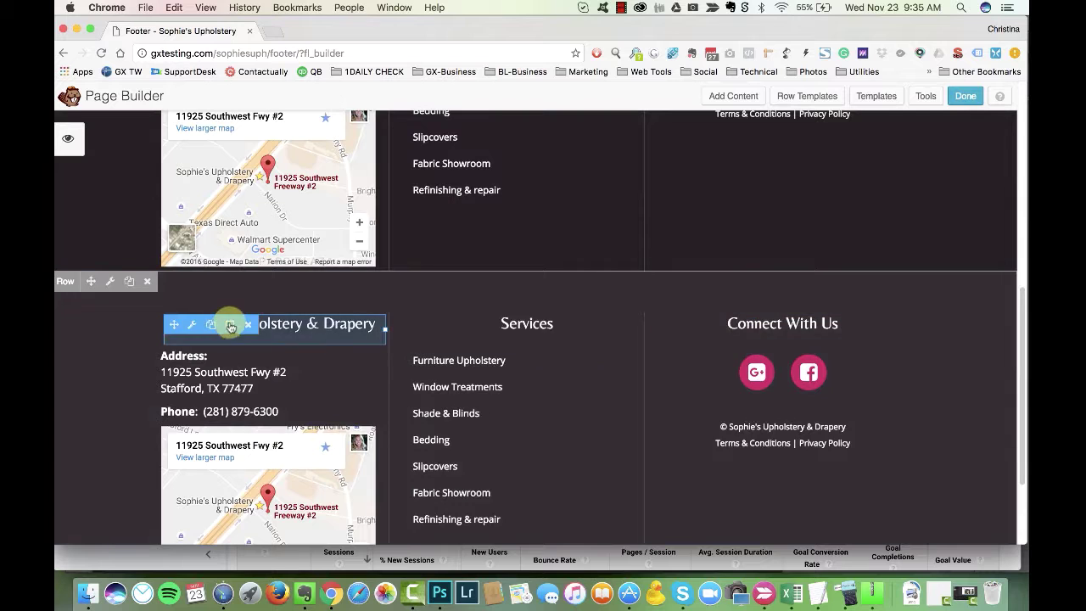
{"action": "left_click", "coordinate": [274, 344]}
{"action": "scroll", "coordinate": [577, 242], "scroll_direction": "down", "scroll_amount": 5}
{"action": "scroll", "coordinate": [580, 243], "scroll_direction": "down", "scroll_amount": 4}
{"action": "left_click", "coordinate": [390, 169]}
{"action": "left_click", "coordinate": [460, 169]}
{"action": "left_click", "coordinate": [530, 169]}
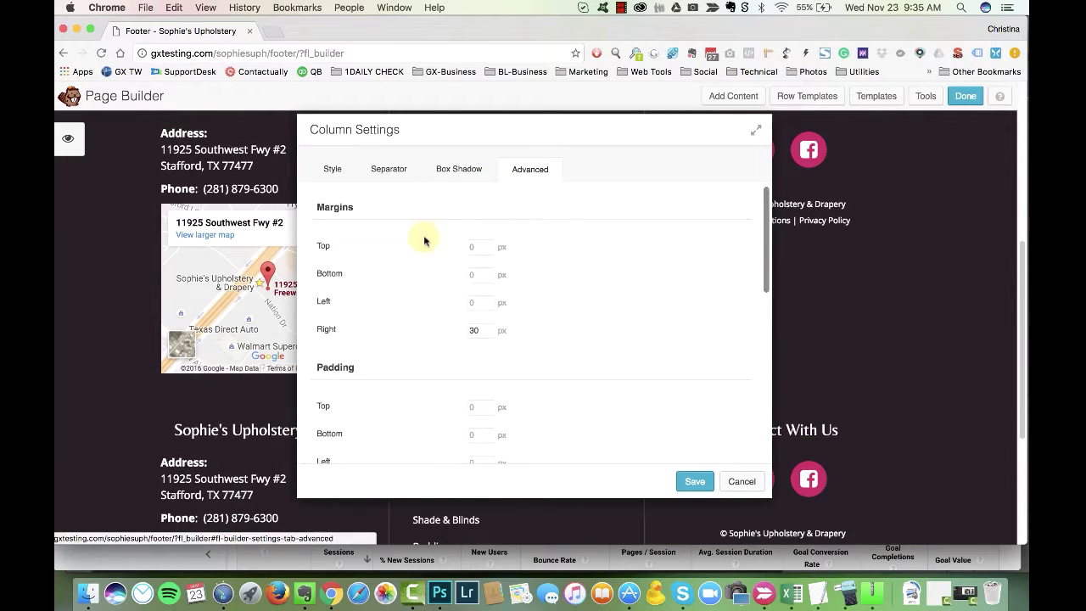
{"action": "scroll", "coordinate": [579, 368], "scroll_direction": "down", "scroll_amount": 10}
{"action": "scroll", "coordinate": [566, 275], "scroll_direction": "down", "scroll_amount": 2}
{"action": "left_click", "coordinate": [692, 480]}
{"action": "left_click", "coordinate": [964, 96]}
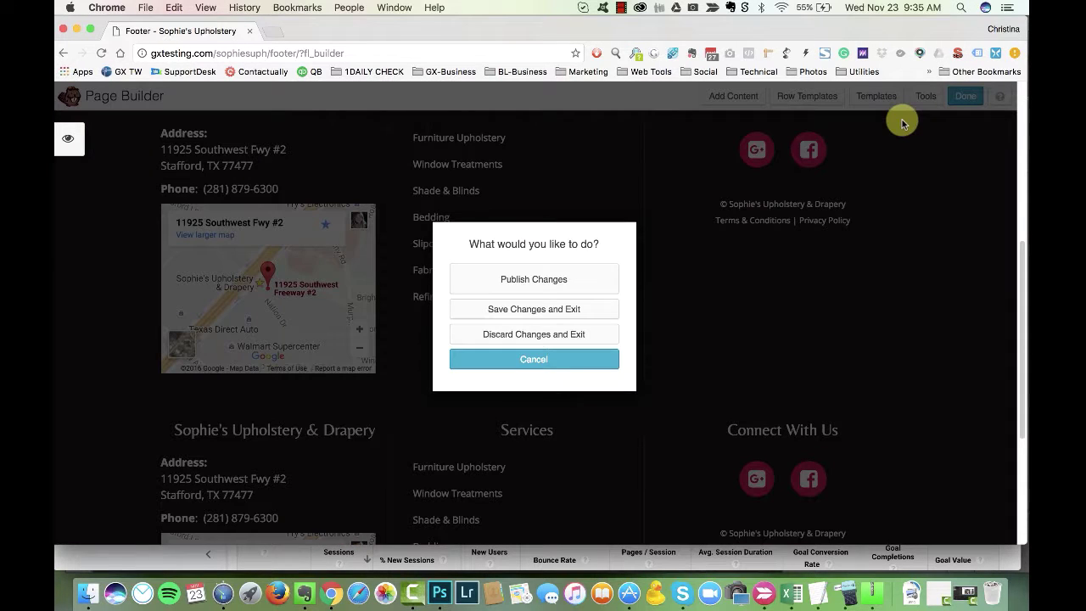
{"action": "left_click", "coordinate": [513, 283]}
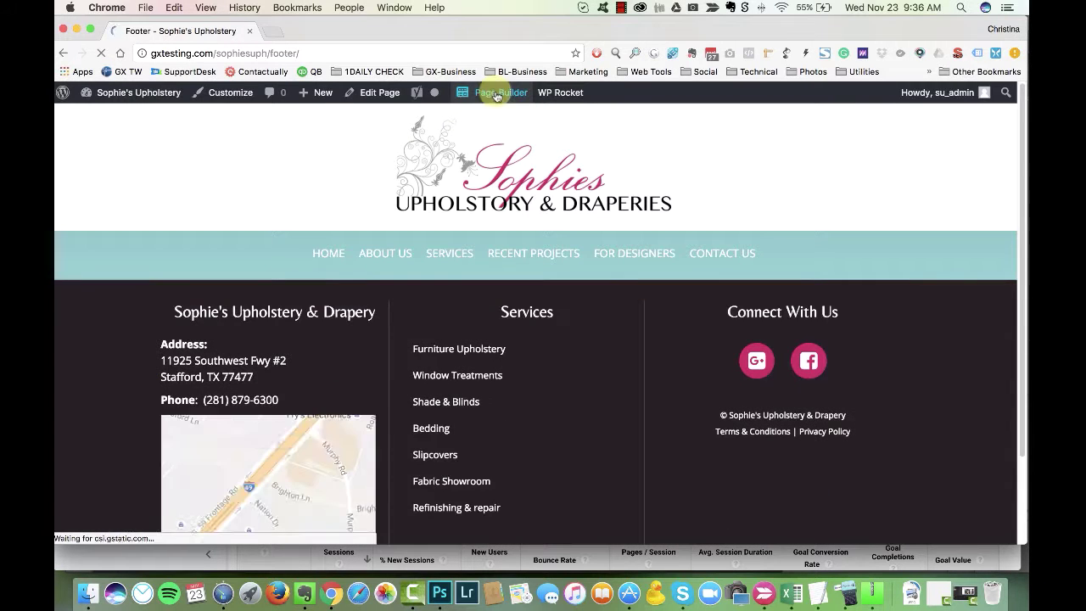
Step: Set the top footer row to show on large and medium devices only, then publish
{"action": "left_click", "coordinate": [496, 90]}
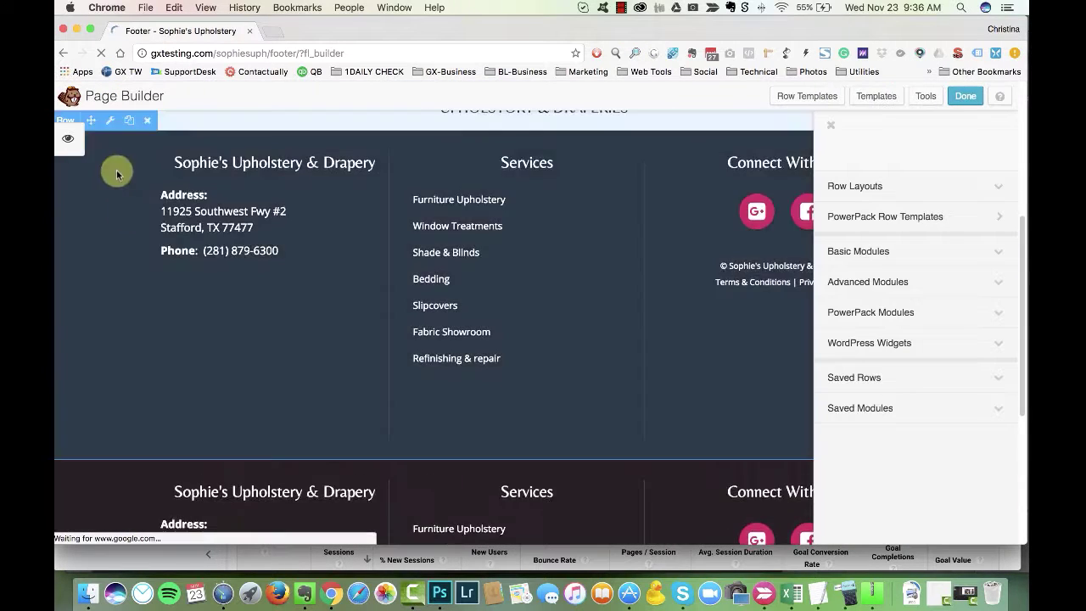
{"action": "left_click", "coordinate": [109, 169]}
{"action": "left_click", "coordinate": [604, 169]}
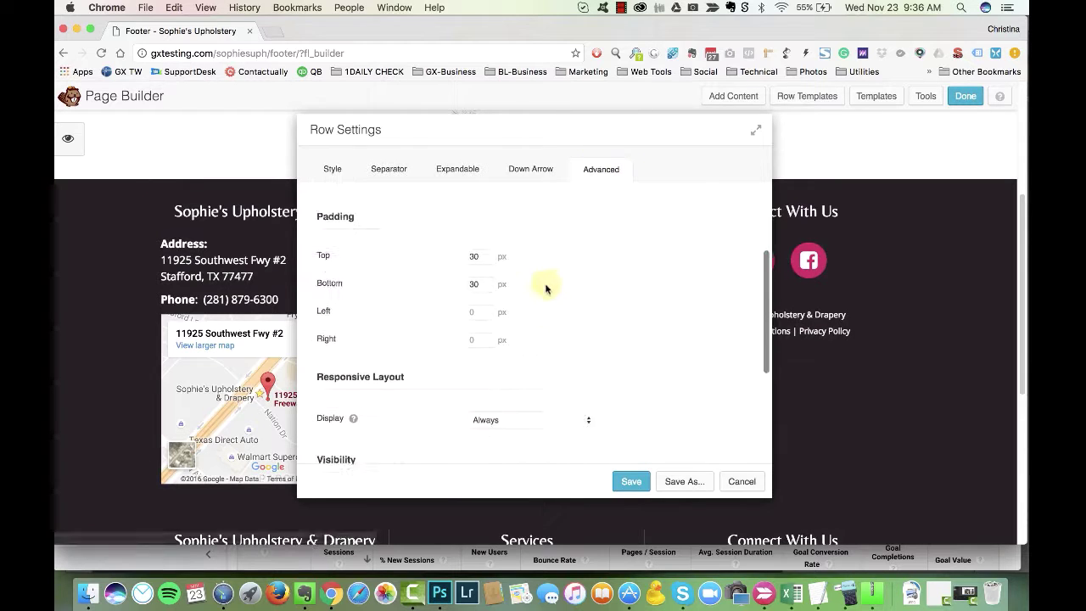
{"action": "scroll", "coordinate": [546, 288], "scroll_direction": "down", "scroll_amount": 3}
{"action": "left_click", "coordinate": [509, 303]}
{"action": "left_click", "coordinate": [532, 324]}
{"action": "left_click", "coordinate": [631, 481]}
{"action": "left_click", "coordinate": [965, 96]}
{"action": "left_click", "coordinate": [534, 279]}
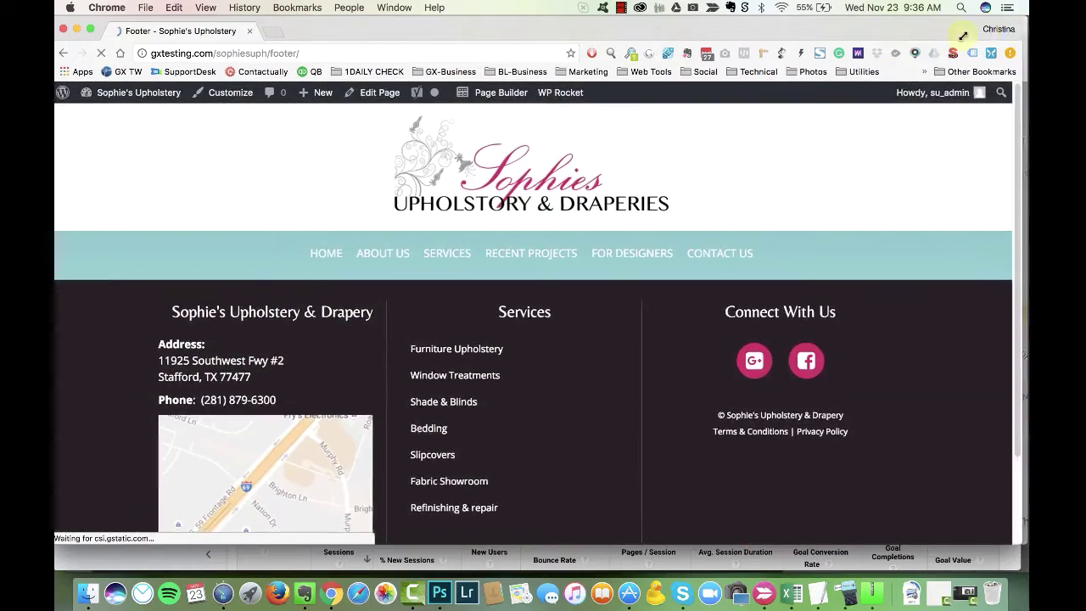
Step: Narrow the browser window to preview the footer at mobile width
{"action": "left_click_drag", "start_coordinate": [1027, 21], "coordinate": [370, 43]}
{"action": "scroll", "coordinate": [154, 354], "scroll_direction": "down", "scroll_amount": 5}
{"action": "scroll", "coordinate": [213, 145], "scroll_direction": "up", "scroll_amount": 5}
Step: Set the Services menu link colour to white
{"action": "left_click", "coordinate": [178, 125]}
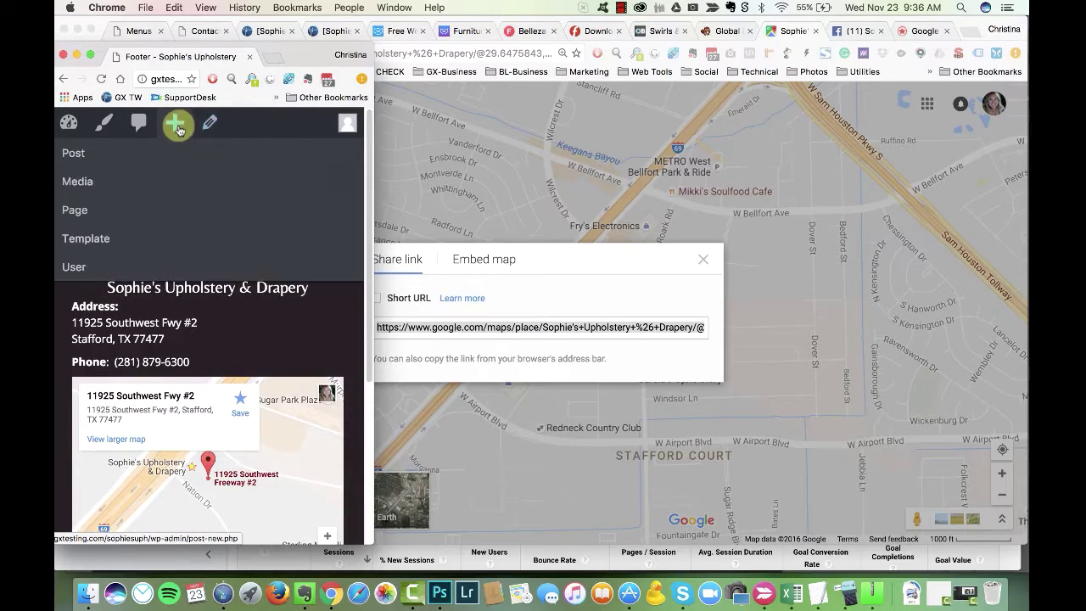
{"action": "left_click_drag", "start_coordinate": [372, 44], "coordinate": [565, 91]}
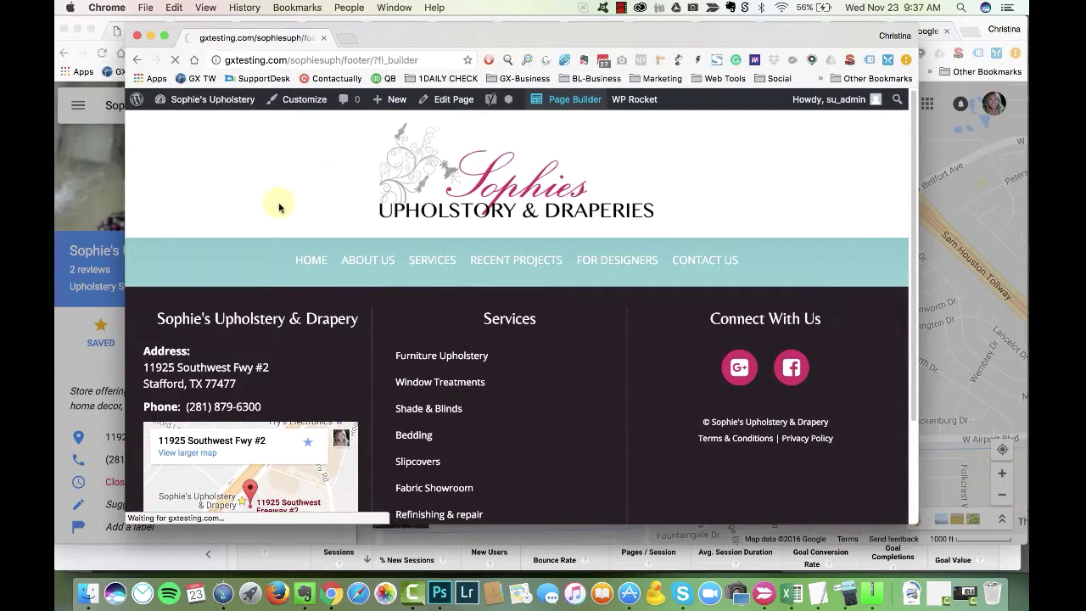
{"action": "left_click", "coordinate": [448, 416]}
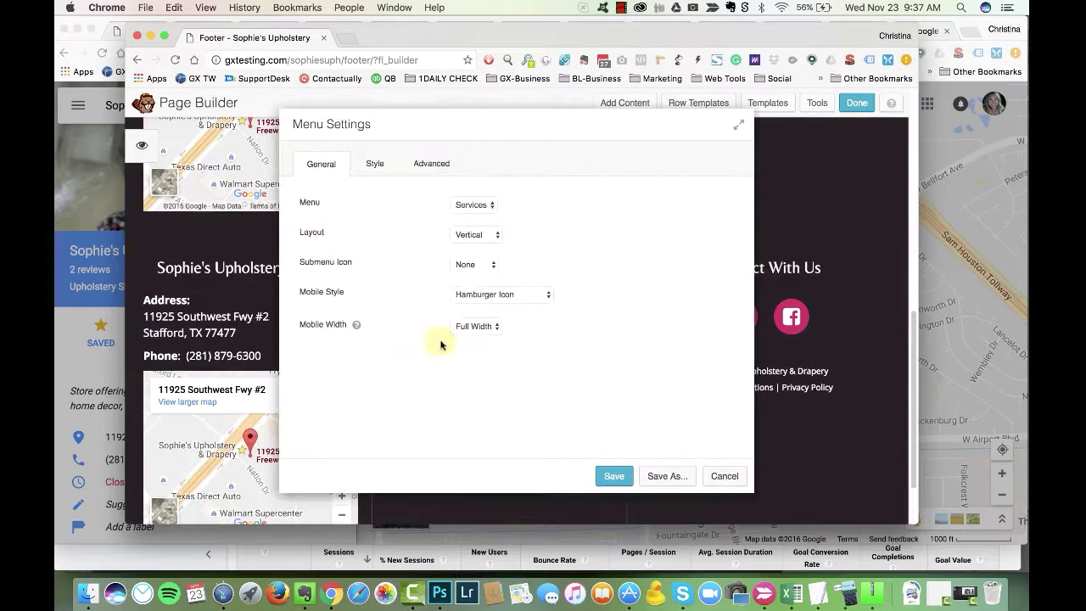
{"action": "left_click", "coordinate": [374, 163]}
{"action": "scroll", "coordinate": [537, 260], "scroll_direction": "down", "scroll_amount": 3}
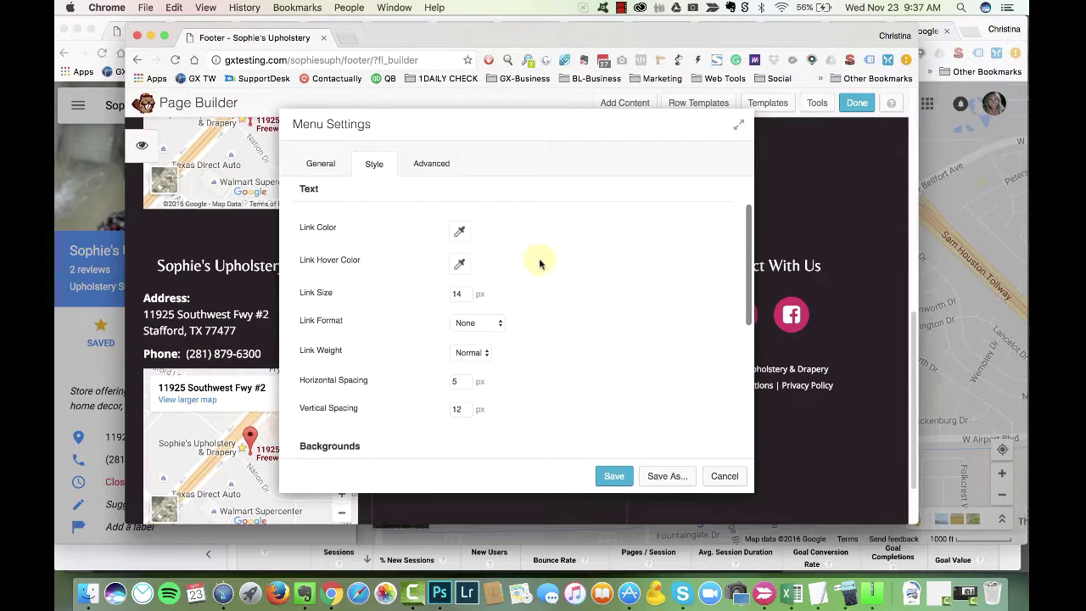
{"action": "left_click", "coordinate": [456, 235]}
{"action": "left_click", "coordinate": [508, 431]}
{"action": "left_click", "coordinate": [464, 292]}
Step: Give the Services menu a dark grey mobile background
{"action": "scroll", "coordinate": [416, 348], "scroll_direction": "down", "scroll_amount": 5}
{"action": "left_click", "coordinate": [459, 275]}
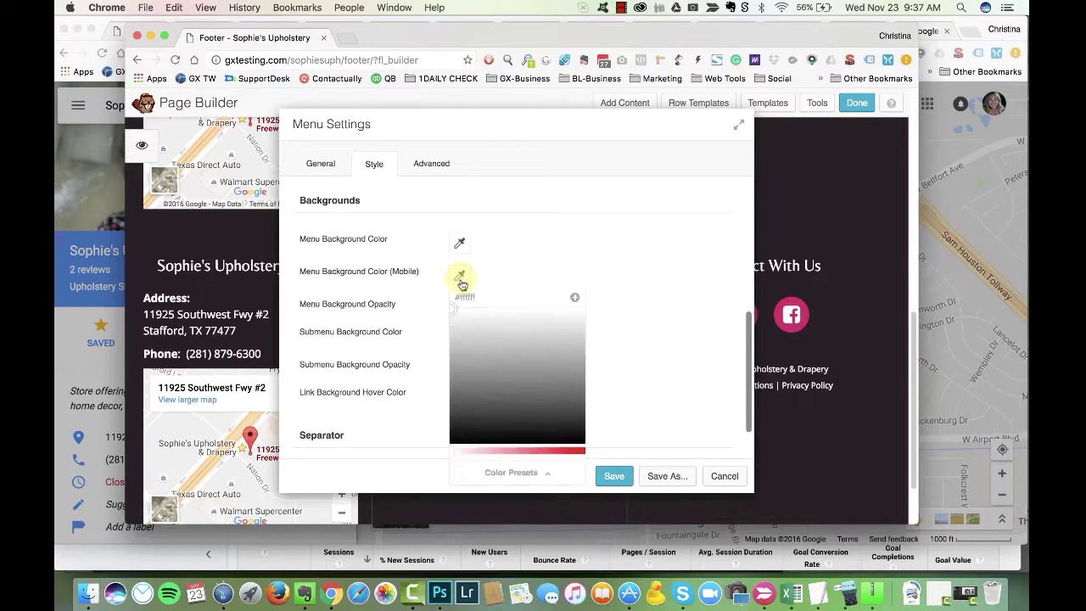
{"action": "left_click", "coordinate": [458, 275]}
{"action": "scroll", "coordinate": [386, 309], "scroll_direction": "up", "scroll_amount": 3}
{"action": "scroll", "coordinate": [492, 292], "scroll_direction": "down", "scroll_amount": 3}
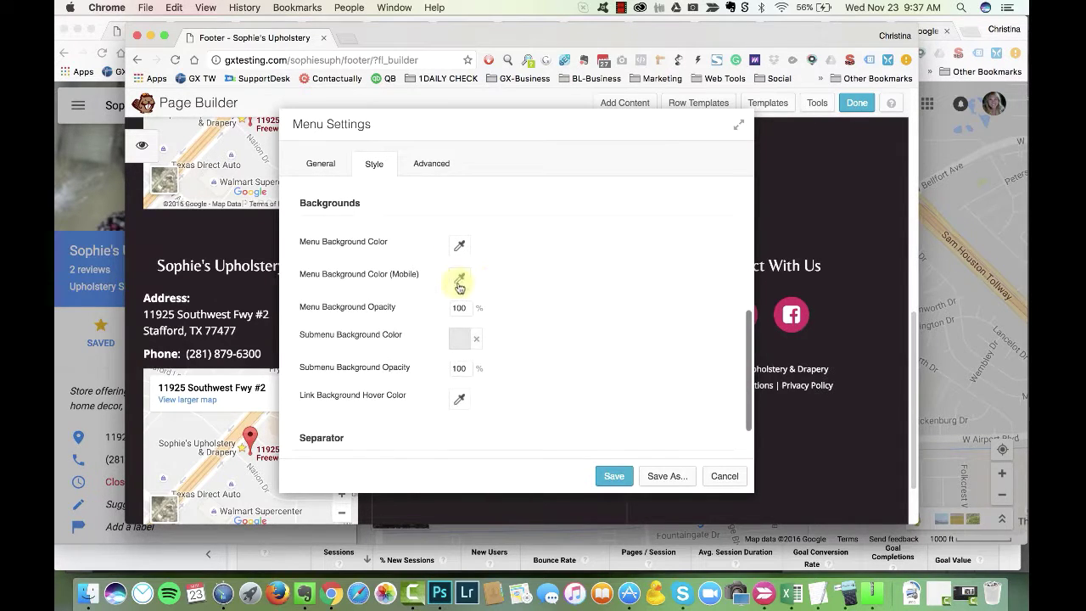
{"action": "left_click", "coordinate": [459, 277]}
{"action": "left_click", "coordinate": [463, 487]}
{"action": "scroll", "coordinate": [532, 284], "scroll_direction": "down", "scroll_amount": 2}
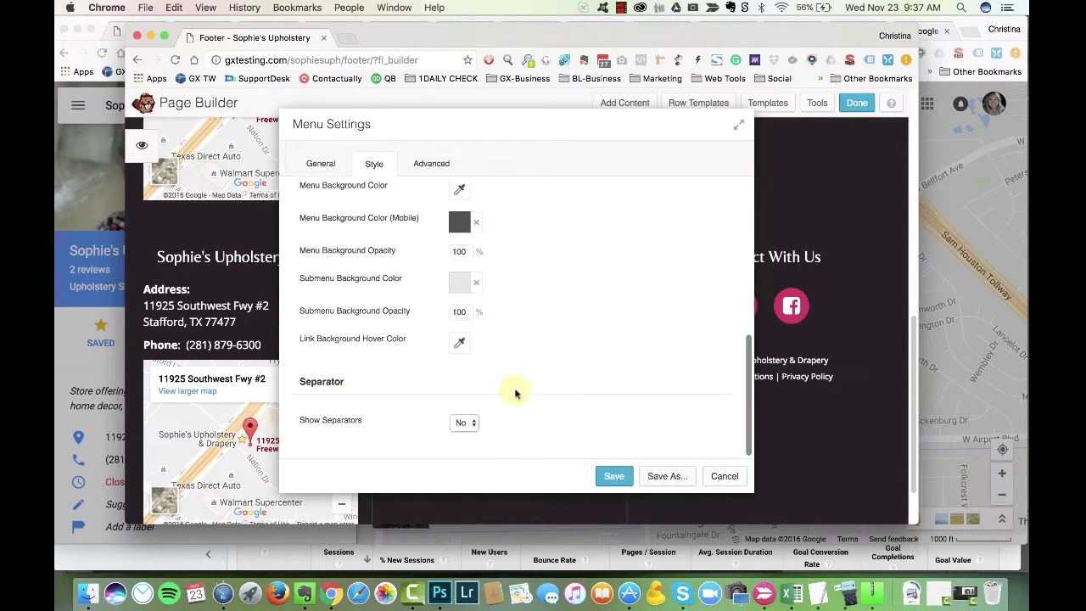
Step: Show separators between menu links with a chosen colour, save, and narrow to mobile width
{"action": "left_click", "coordinate": [464, 422]}
{"action": "left_click", "coordinate": [464, 408]}
{"action": "scroll", "coordinate": [461, 395], "scroll_direction": "down", "scroll_amount": 2}
{"action": "left_click", "coordinate": [460, 396]}
{"action": "left_click", "coordinate": [509, 369]}
{"action": "scroll", "coordinate": [623, 305], "scroll_direction": "down", "scroll_amount": 1}
{"action": "scroll", "coordinate": [623, 305], "scroll_direction": "down", "scroll_amount": 2}
{"action": "left_click", "coordinate": [511, 392]}
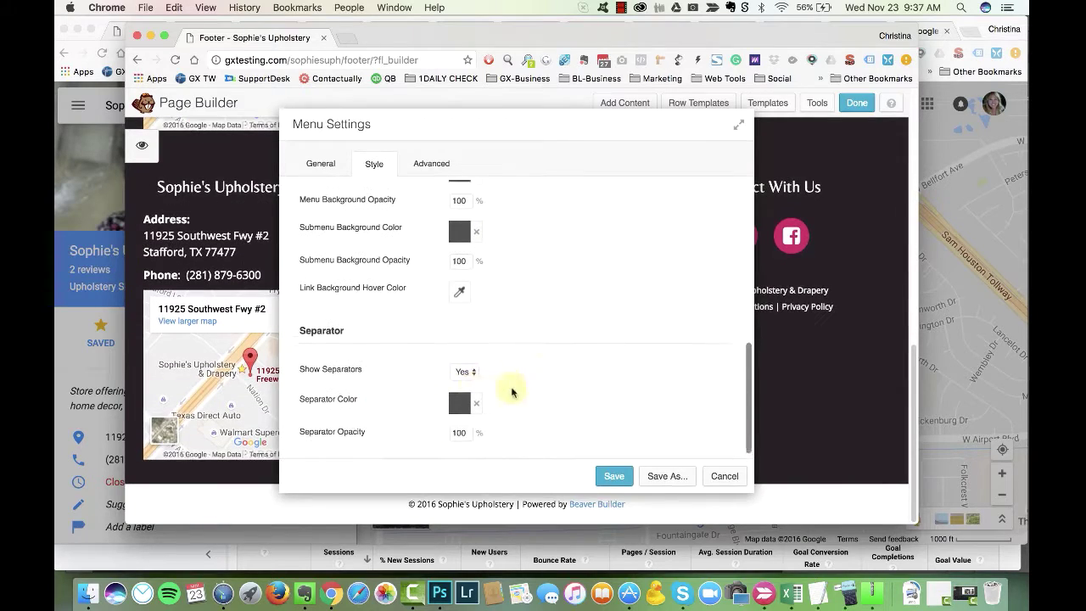
{"action": "left_click", "coordinate": [614, 476]}
{"action": "left_click_drag", "start_coordinate": [912, 27], "coordinate": [390, 34]}
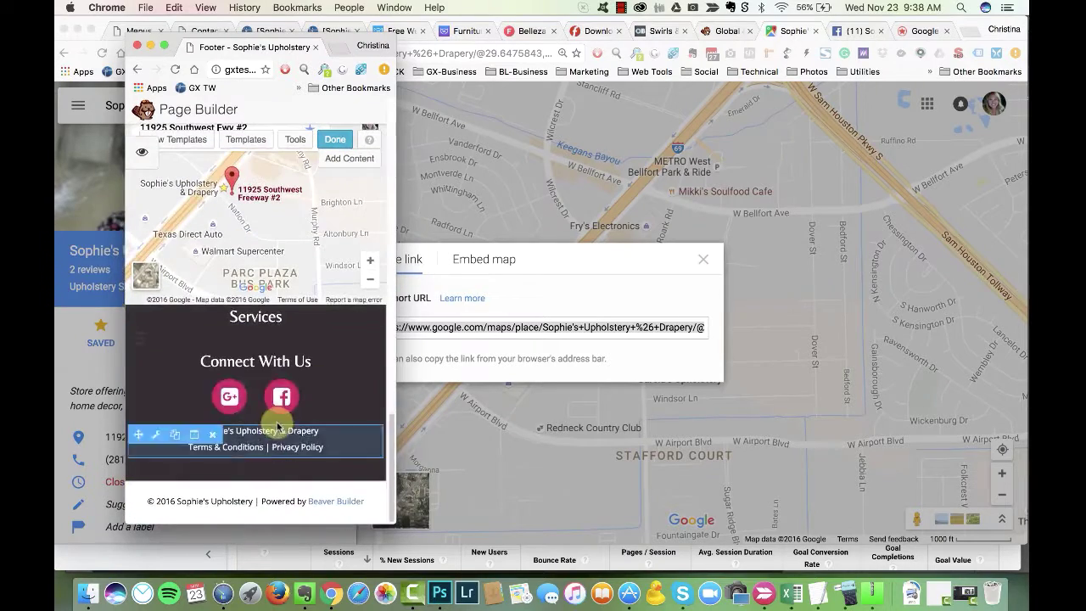
Step: Set the Services menu's mobile background to a light colour
{"action": "left_click", "coordinate": [266, 340]}
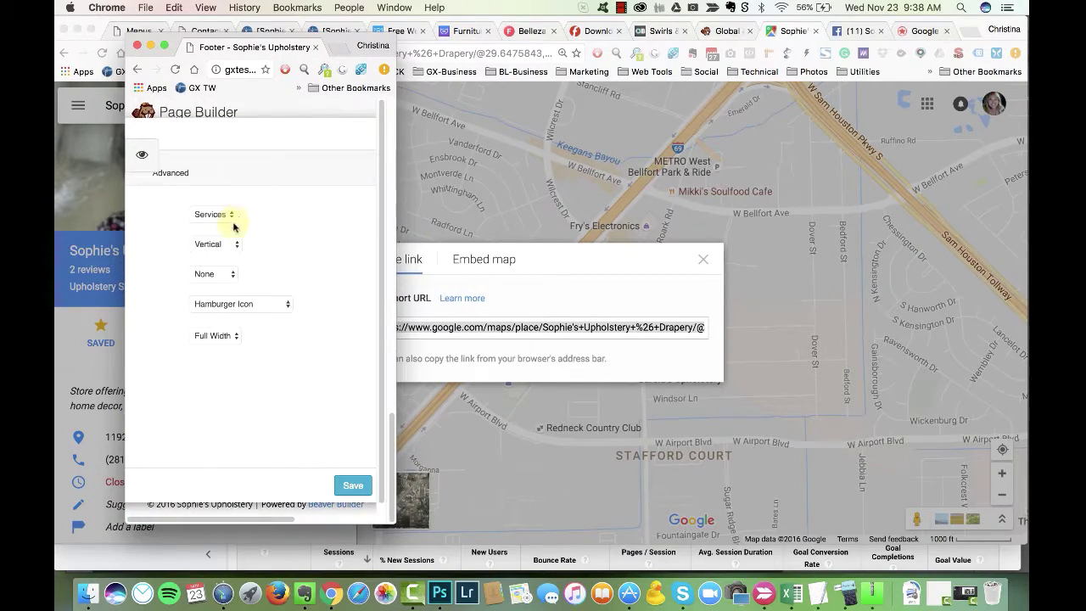
{"action": "left_click_drag", "start_coordinate": [392, 41], "coordinate": [941, 52]}
{"action": "left_click_drag", "start_coordinate": [266, 138], "coordinate": [749, 131]}
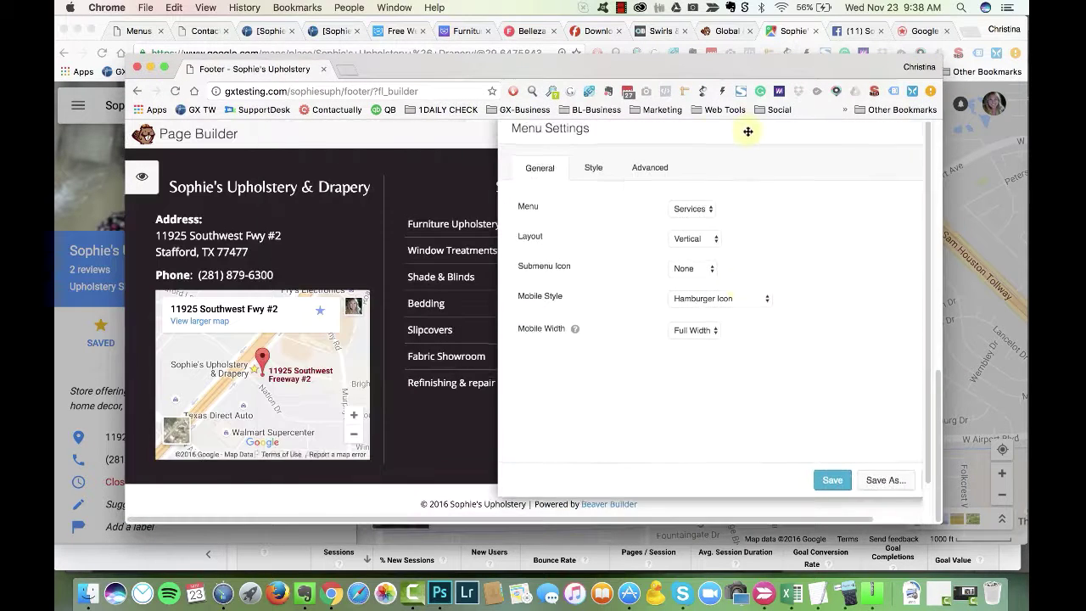
{"action": "left_click", "coordinate": [593, 166]}
{"action": "scroll", "coordinate": [722, 314], "scroll_direction": "down", "scroll_amount": 6}
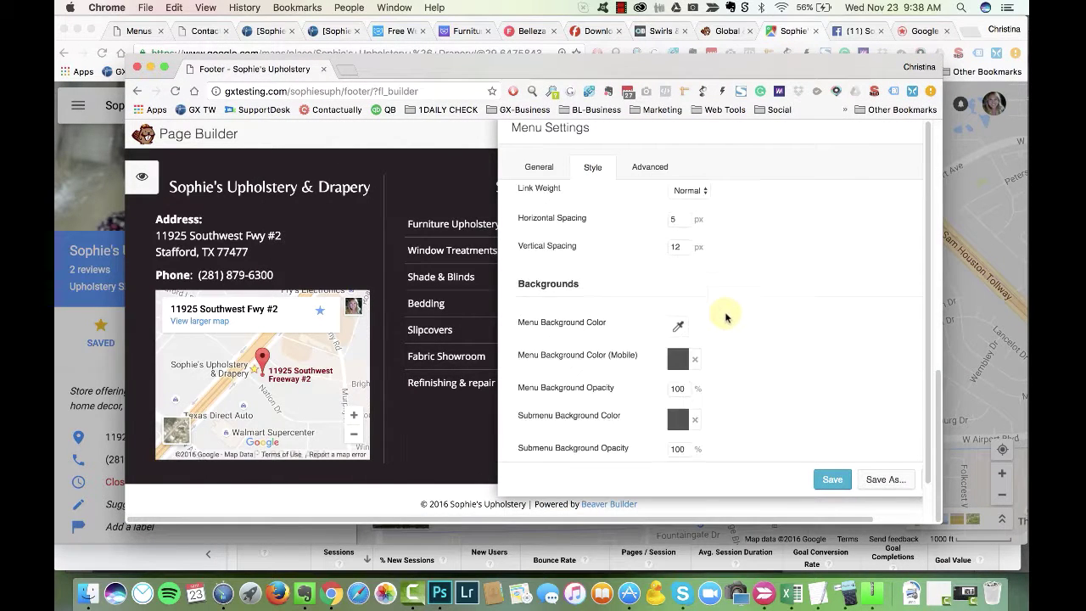
{"action": "left_click", "coordinate": [678, 288]}
{"action": "left_click", "coordinate": [736, 486]}
{"action": "left_click", "coordinate": [690, 455]}
Step: Check the submenu background and separator colours, then save the menu settings
{"action": "left_click", "coordinate": [674, 361]}
{"action": "scroll", "coordinate": [734, 281], "scroll_direction": "down", "scroll_amount": 3}
{"action": "left_click", "coordinate": [676, 406]}
{"action": "left_click", "coordinate": [834, 337]}
{"action": "scroll", "coordinate": [577, 390], "scroll_direction": "up", "scroll_amount": 3}
{"action": "left_click", "coordinate": [832, 480]}
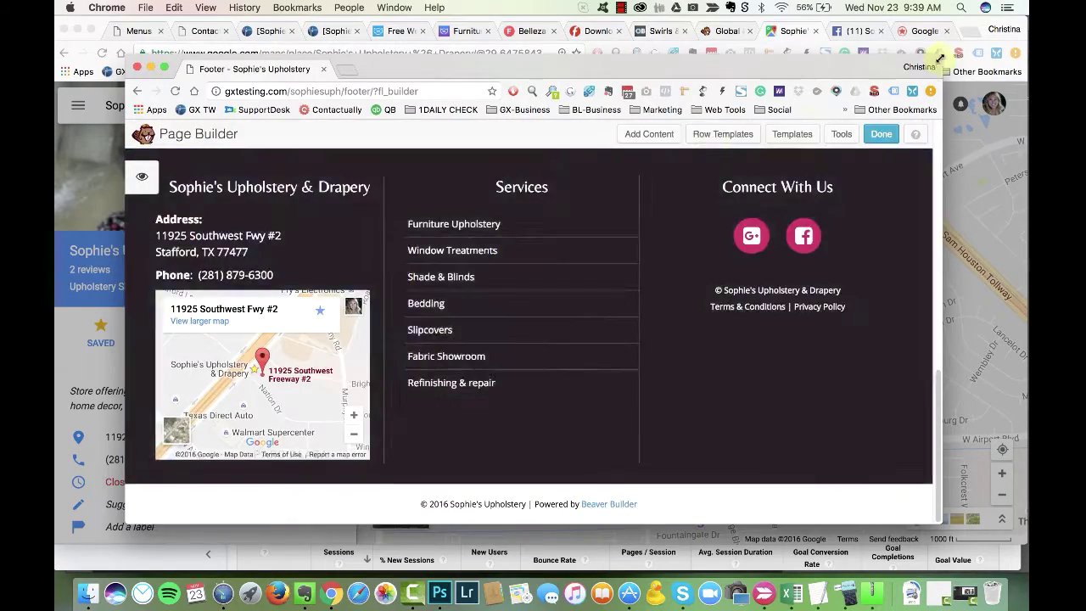
Step: Reopen the Services menu style options and adjust its mobile and menu background colours
{"action": "left_click_drag", "start_coordinate": [940, 58], "coordinate": [801, 98]}
{"action": "scroll", "coordinate": [254, 365], "scroll_direction": "down", "scroll_amount": 5}
{"action": "left_click", "coordinate": [482, 337]}
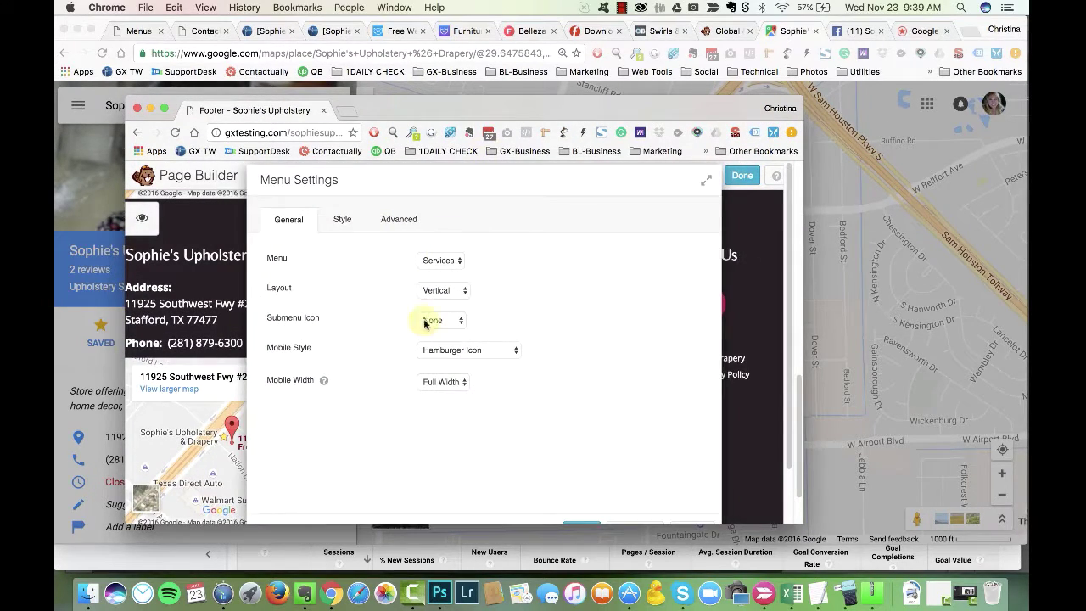
{"action": "left_click", "coordinate": [342, 219]}
{"action": "scroll", "coordinate": [485, 359], "scroll_direction": "down", "scroll_amount": 5}
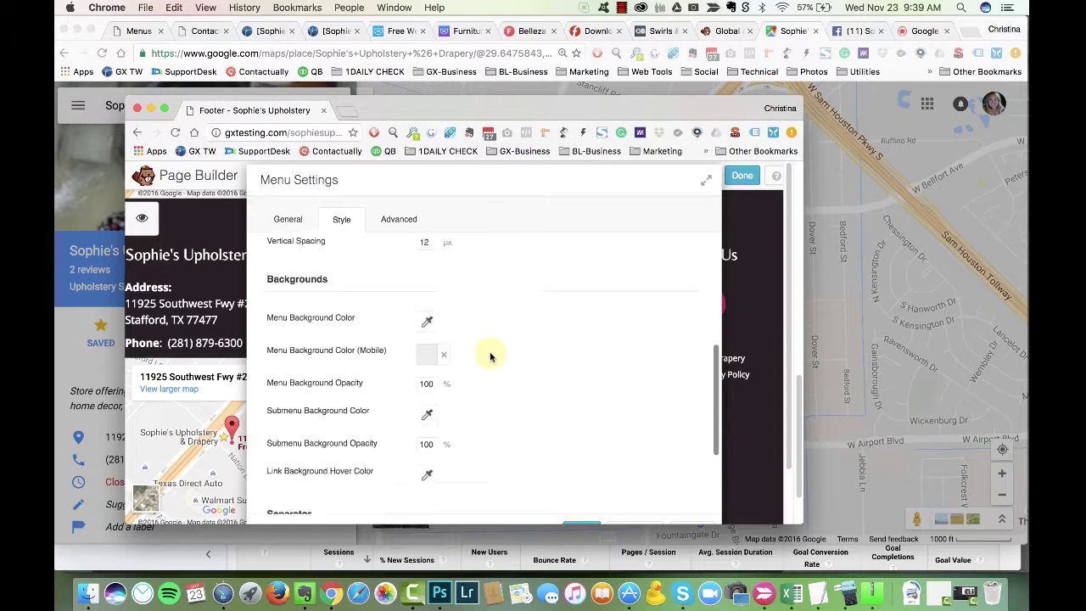
{"action": "scroll", "coordinate": [490, 358], "scroll_direction": "down", "scroll_amount": 1}
{"action": "left_click", "coordinate": [424, 354]}
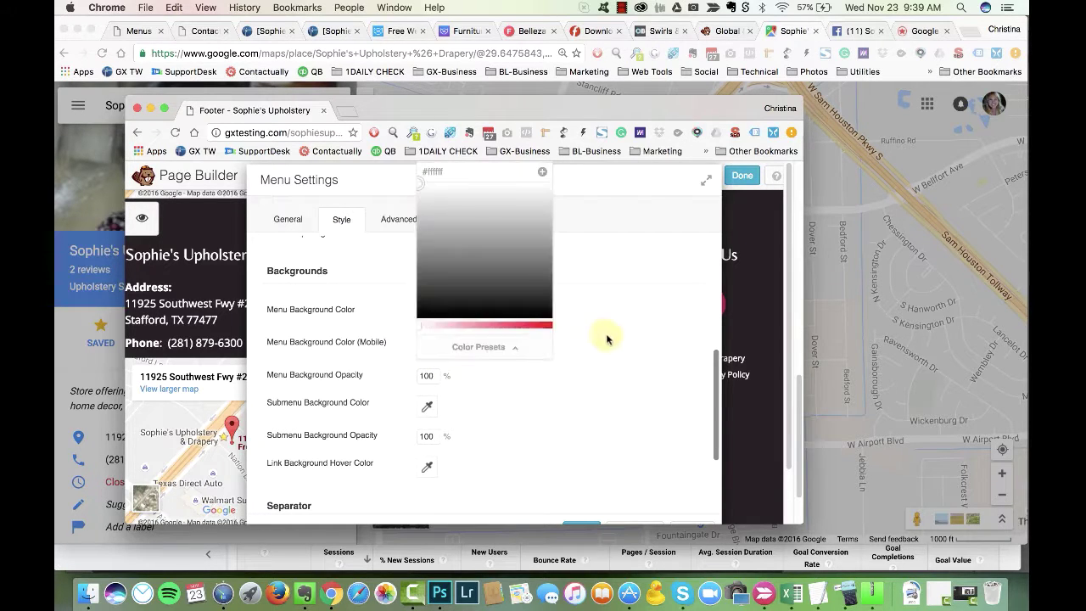
{"action": "scroll", "coordinate": [355, 414], "scroll_direction": "down", "scroll_amount": 2}
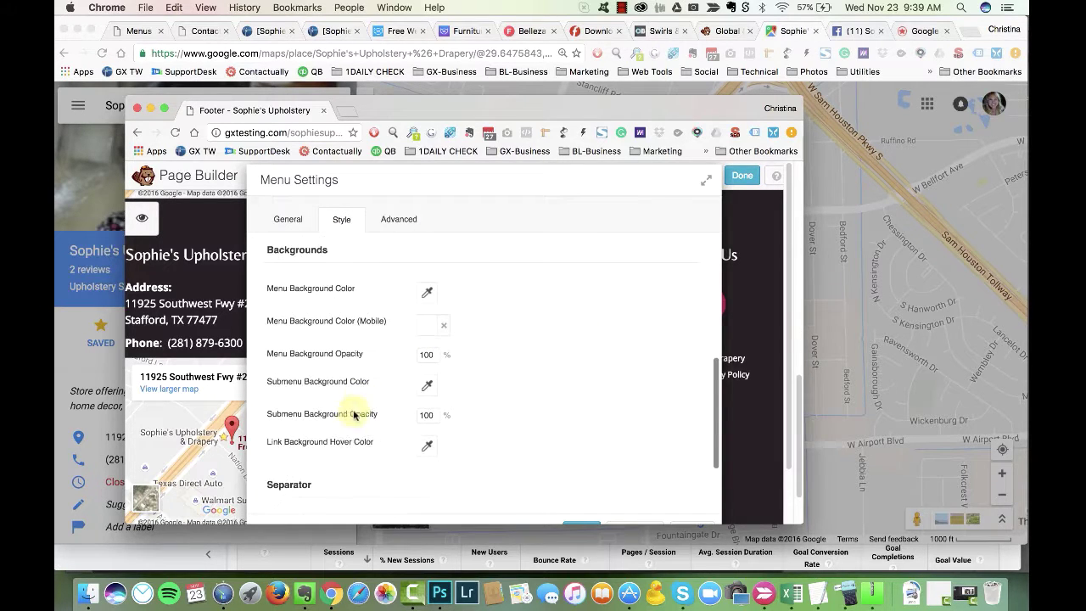
{"action": "left_click", "coordinate": [426, 296]}
Step: Save the menu settings and open the child theme stylesheet in the theme editor
{"action": "scroll", "coordinate": [582, 310], "scroll_direction": "down", "scroll_amount": 3}
{"action": "scroll", "coordinate": [328, 427], "scroll_direction": "down", "scroll_amount": 3}
{"action": "scroll", "coordinate": [311, 447], "scroll_direction": "up", "scroll_amount": 10}
{"action": "scroll", "coordinate": [304, 355], "scroll_direction": "up", "scroll_amount": 2}
{"action": "scroll", "coordinate": [577, 484], "scroll_direction": "down", "scroll_amount": 5}
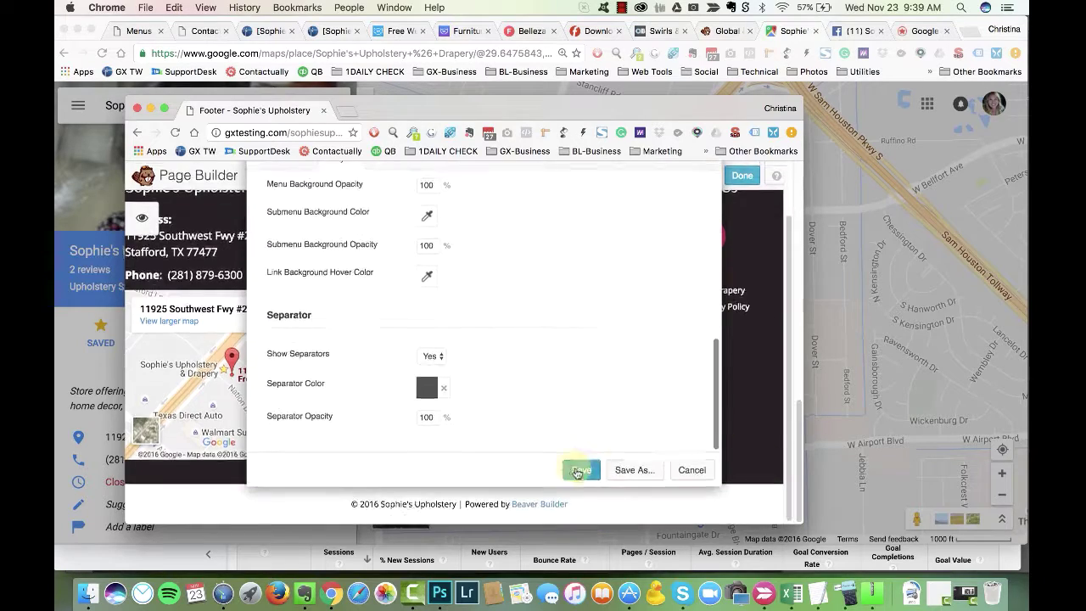
{"action": "left_click", "coordinate": [582, 468]}
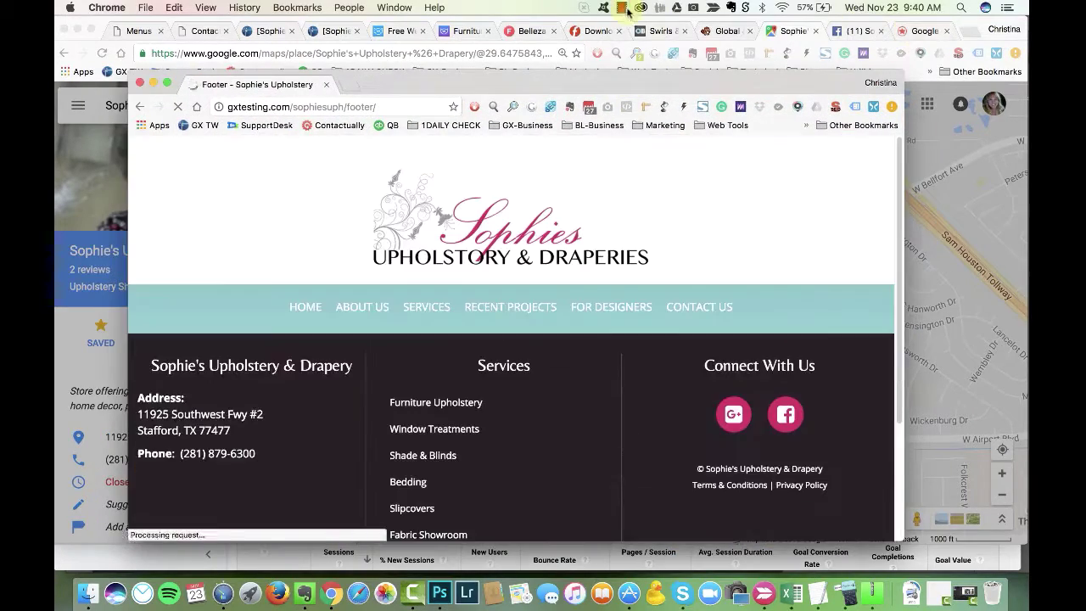
{"action": "left_click", "coordinate": [622, 8]}
{"action": "left_click", "coordinate": [660, 36]}
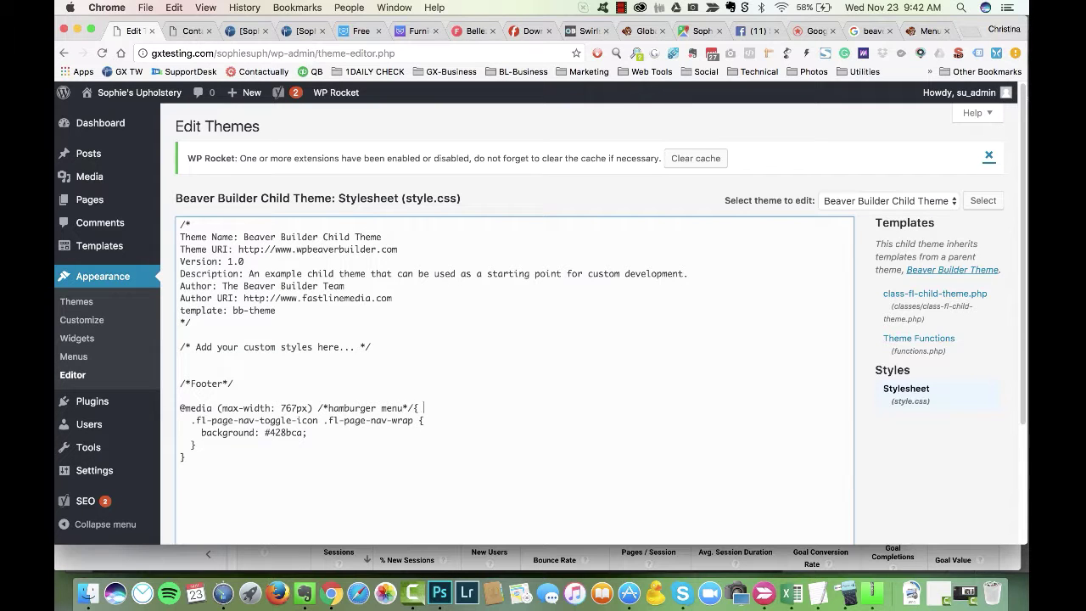
{"action": "key", "text": "Delete"}
{"action": "key", "text": "BackSpace"}
{"action": "key", "text": "Right"}
{"action": "key", "text": "Return"}
{"action": "scroll", "coordinate": [509, 339], "scroll_direction": "down", "scroll_amount": 4}
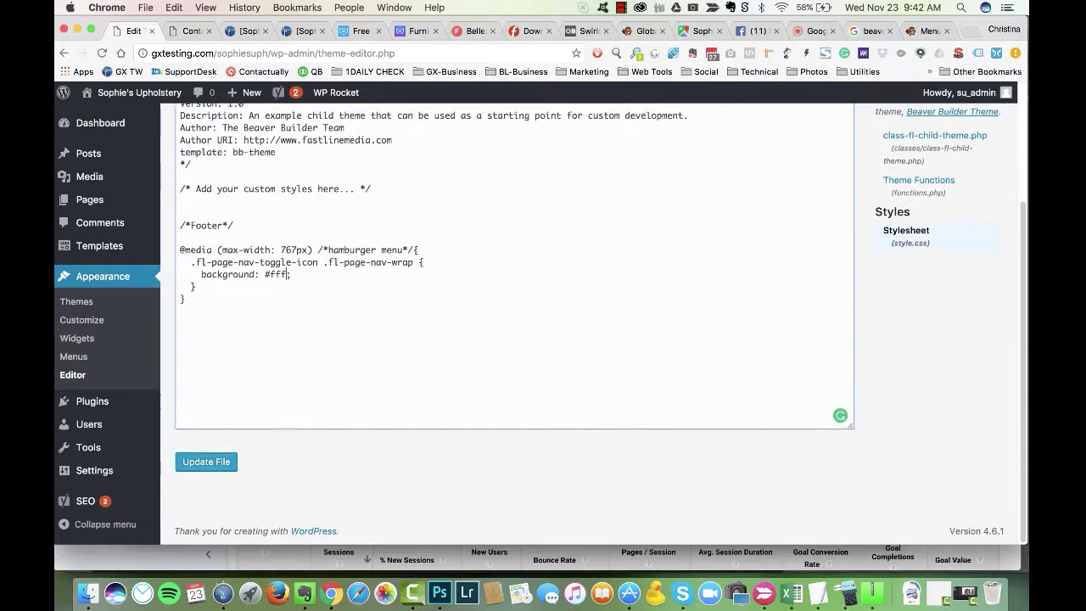
Step: Inspect the hamburger icon's styles on the live Contact Us page
{"action": "left_click", "coordinate": [191, 31]}
{"action": "key", "text": "super+grave"}
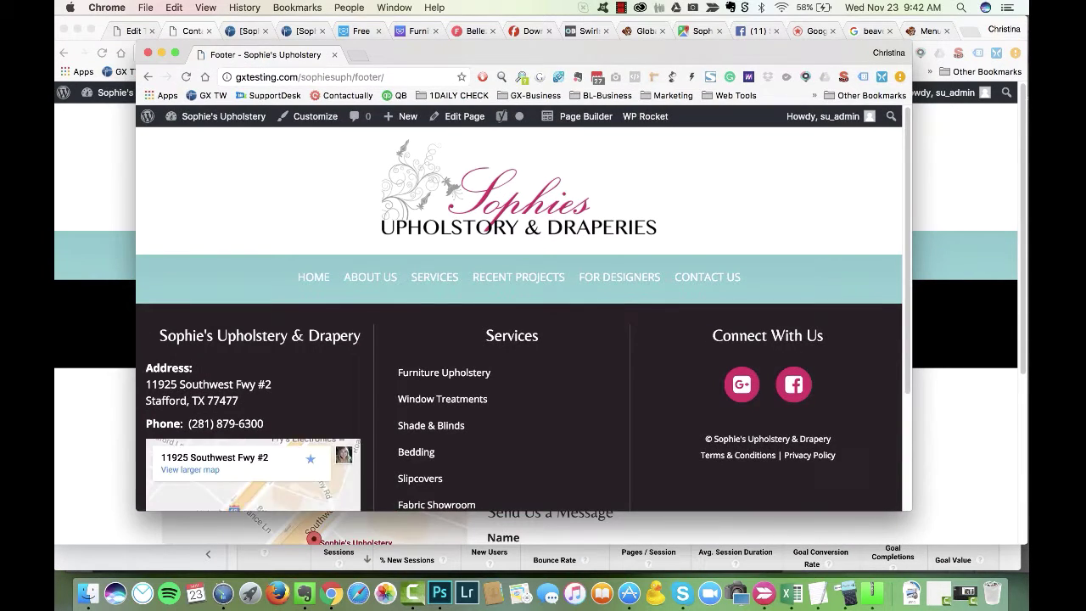
{"action": "left_click_drag", "start_coordinate": [911, 48], "coordinate": [415, 73]}
{"action": "scroll", "coordinate": [276, 322], "scroll_direction": "down", "scroll_amount": 5}
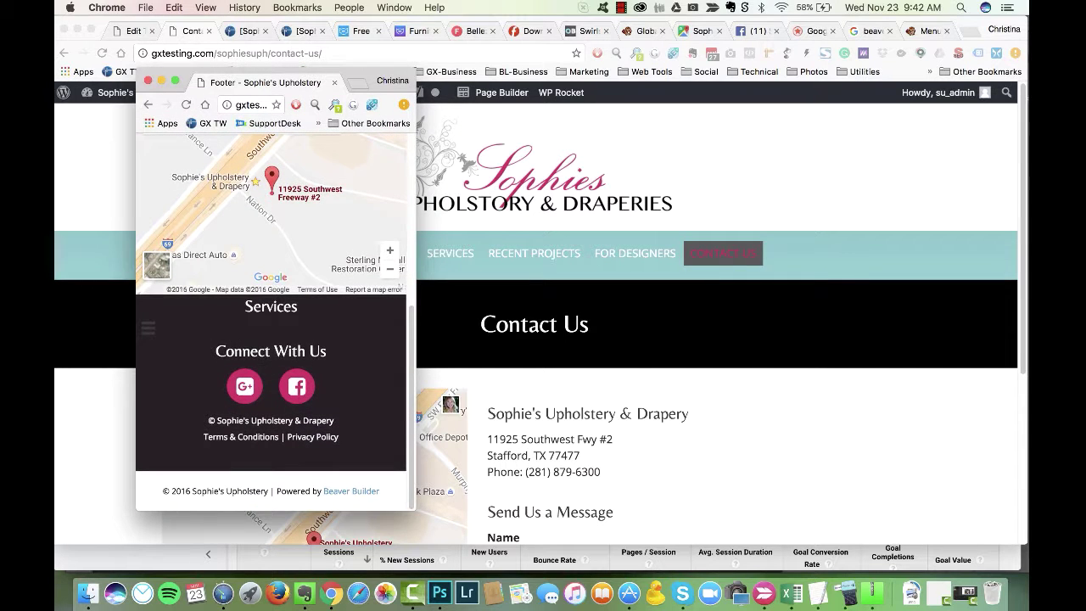
{"action": "right_click", "coordinate": [154, 332]}
{"action": "left_click", "coordinate": [174, 522]}
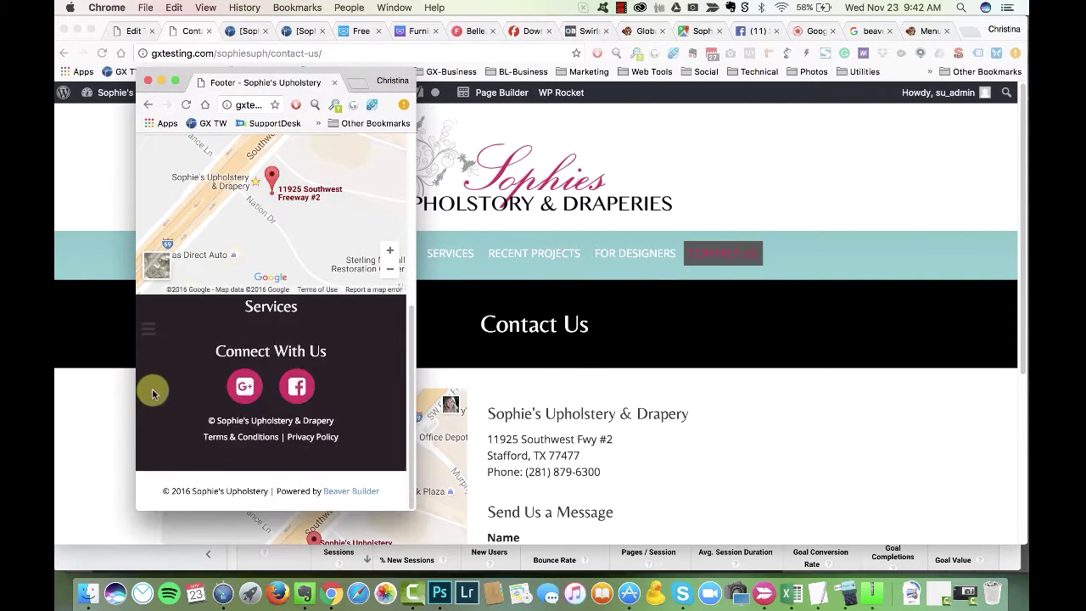
Step: In the inspector, re-enable the toggle's #333 colour and start a new property
{"action": "scroll", "coordinate": [181, 356], "scroll_direction": "up", "scroll_amount": 5}
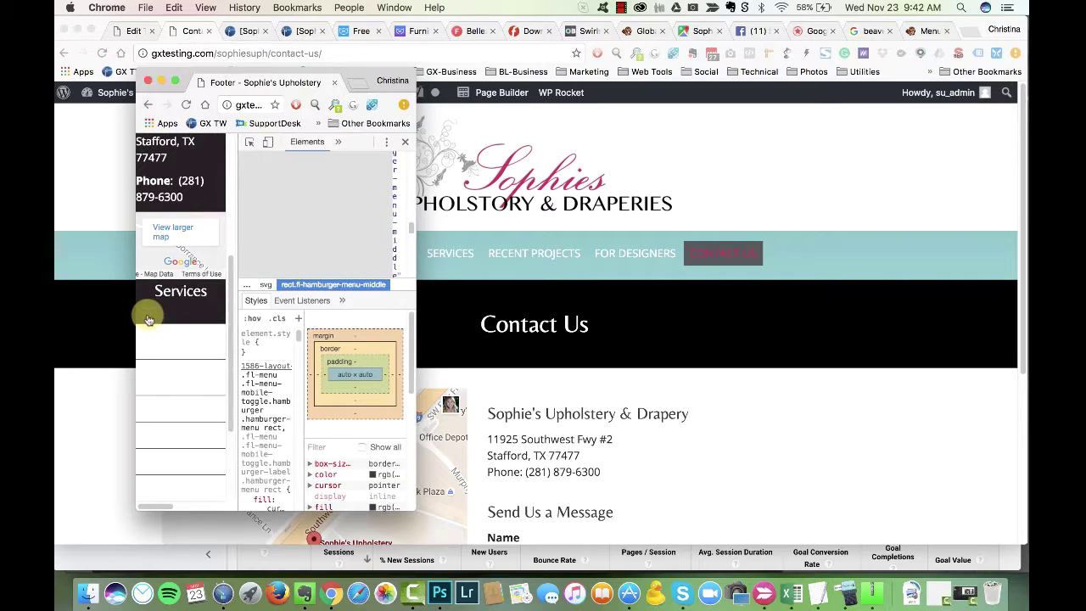
{"action": "left_click_drag", "start_coordinate": [413, 507], "coordinate": [936, 526]}
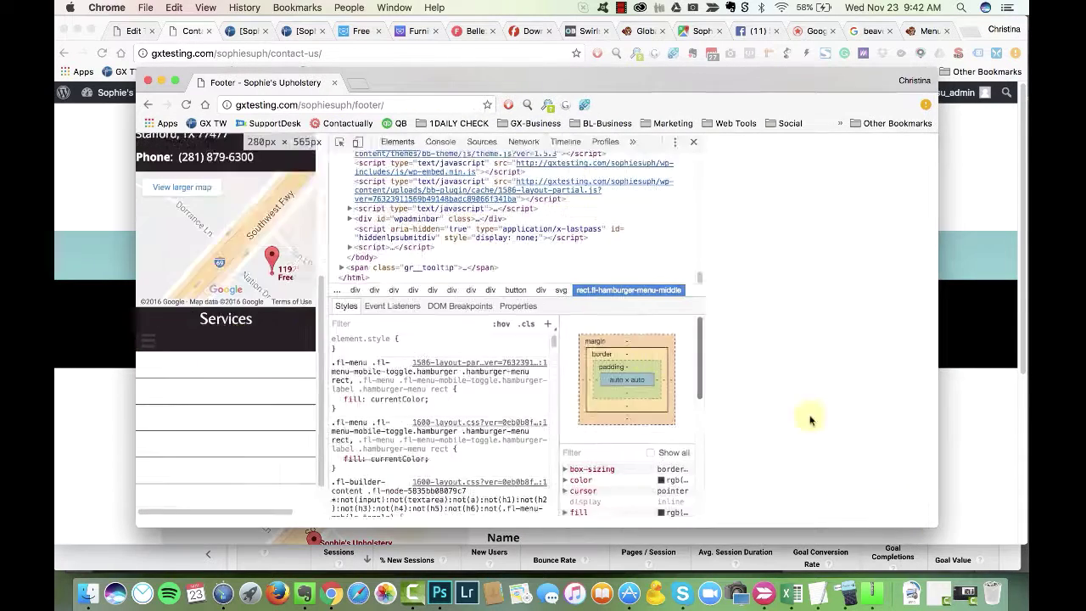
{"action": "scroll", "coordinate": [679, 415], "scroll_direction": "up", "scroll_amount": 1}
{"action": "scroll", "coordinate": [679, 416], "scroll_direction": "down", "scroll_amount": 8}
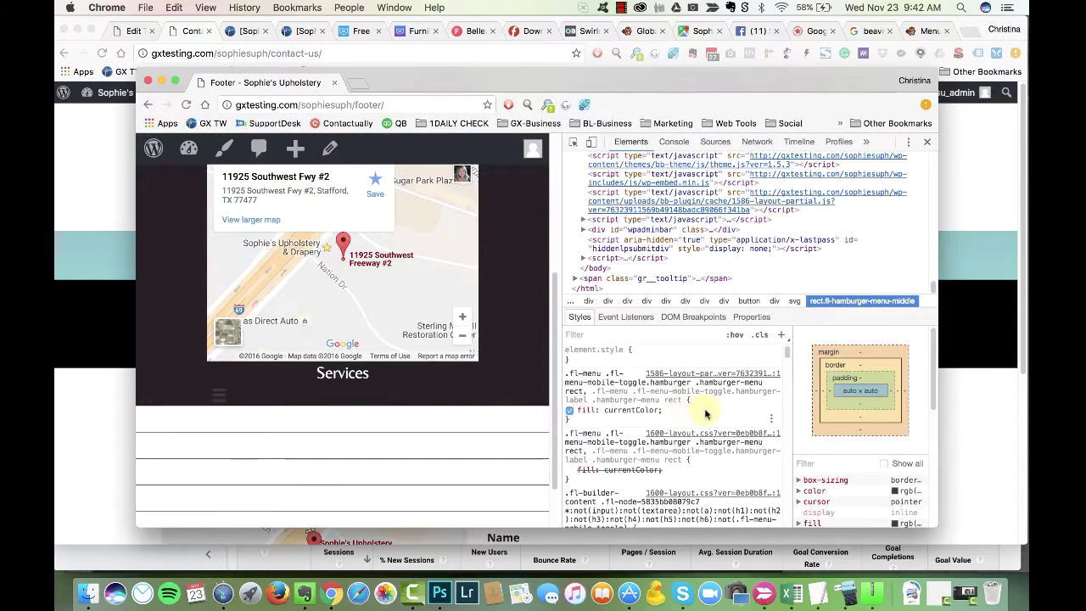
{"action": "scroll", "coordinate": [715, 442], "scroll_direction": "down", "scroll_amount": 6}
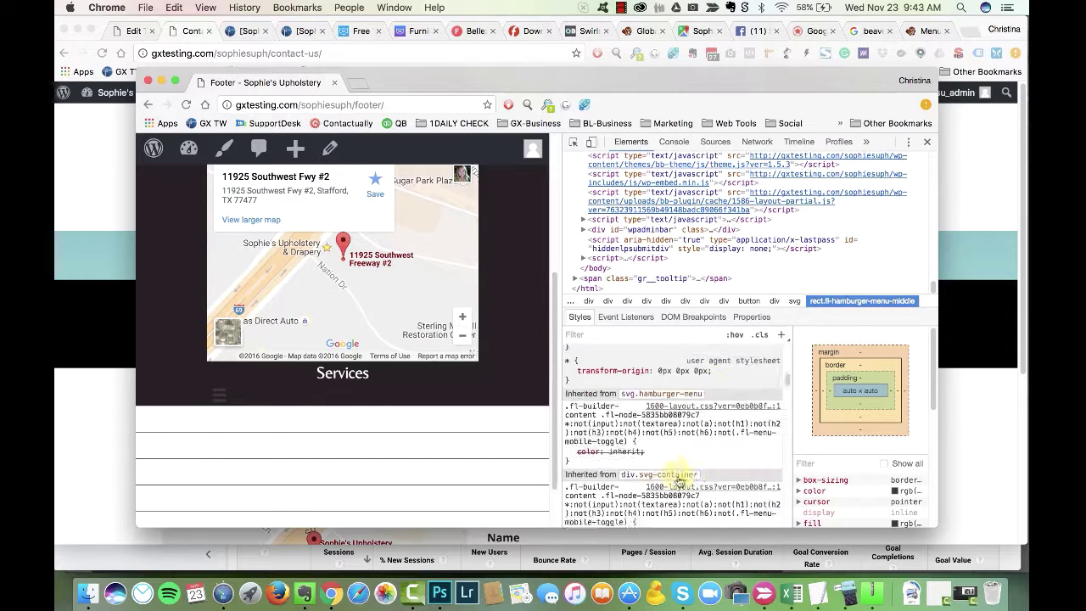
{"action": "left_click", "coordinate": [569, 454]}
{"action": "scroll", "coordinate": [594, 441], "scroll_direction": "up", "scroll_amount": 1}
{"action": "left_click", "coordinate": [651, 419]}
Step: Remove the duplicated media query text, change the background to #fff, and save the stylesheet
{"action": "left_click", "coordinate": [133, 32]}
{"action": "key", "text": "ctrl+z"}
{"action": "key", "text": "ctrl+z"}
{"action": "key", "text": "ctrl+z"}
{"action": "scroll", "coordinate": [285, 442], "scroll_direction": "down", "scroll_amount": 1}
{"action": "left_click_drag", "start_coordinate": [315, 430], "coordinate": [178, 430]}
{"action": "key", "text": "BackSpace"}
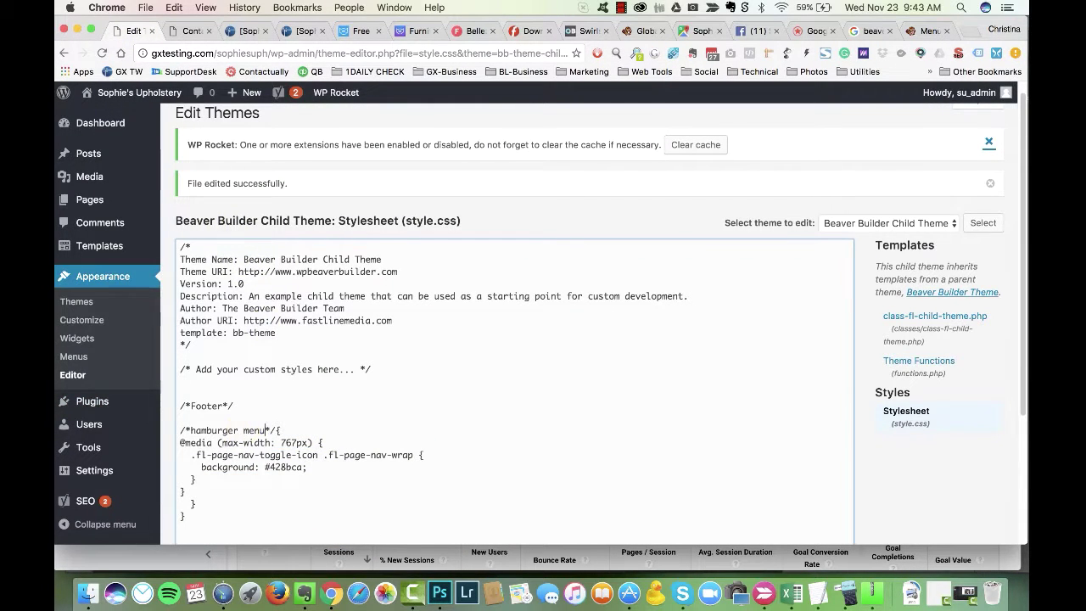
{"action": "scroll", "coordinate": [273, 422], "scroll_direction": "down", "scroll_amount": 1}
{"action": "type", "text": "fff"}
{"action": "scroll", "coordinate": [304, 435], "scroll_direction": "down", "scroll_amount": 5}
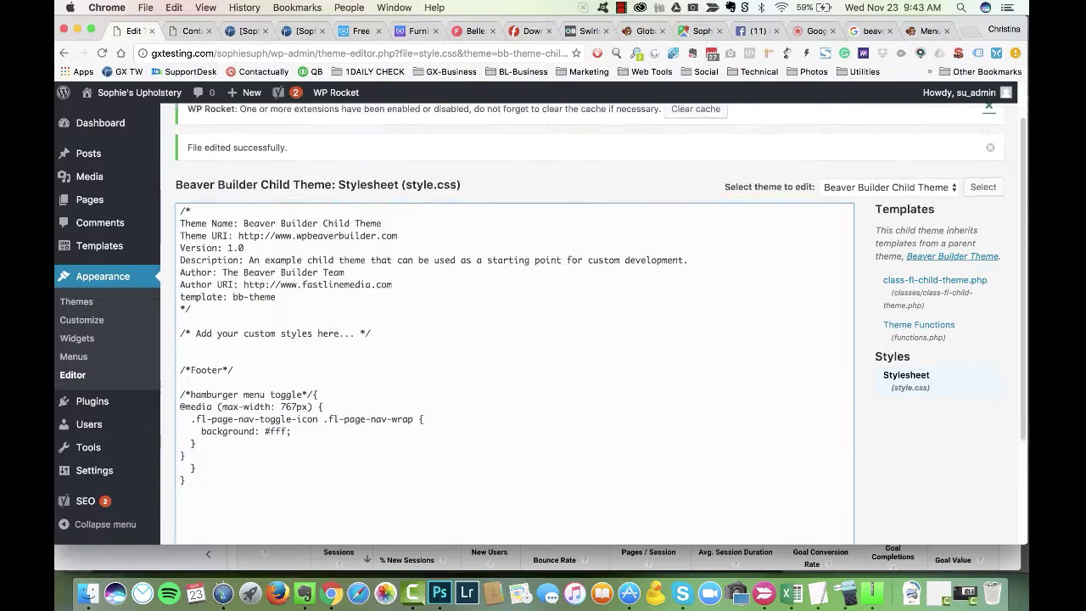
{"action": "left_click", "coordinate": [206, 477]}
Step: Resize the footer preview window to mobile width beside the theme editor
{"action": "key", "text": "super+alt+2"}
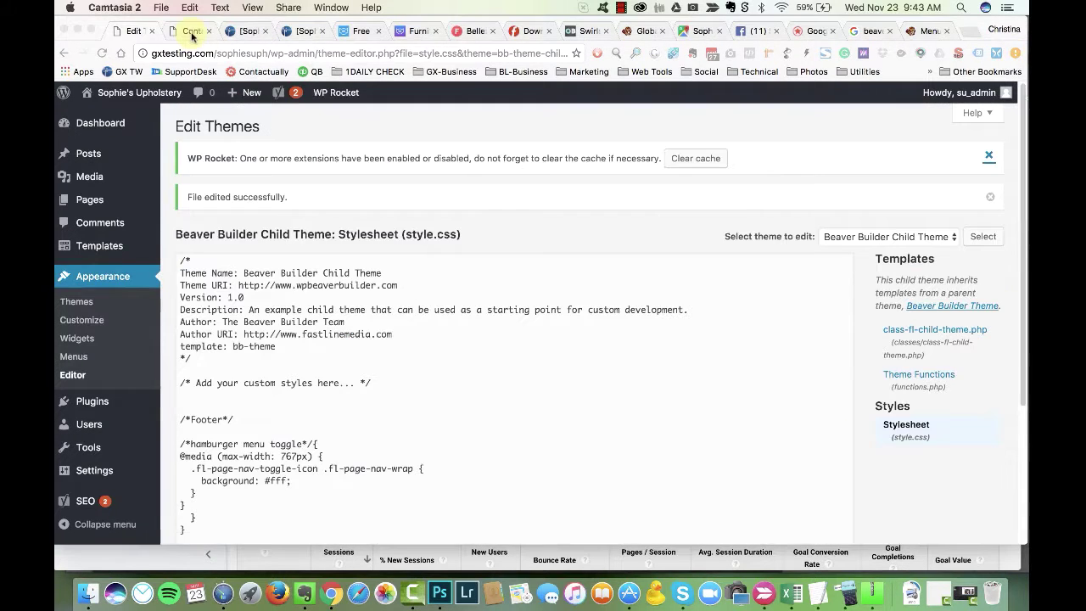
{"action": "left_click", "coordinate": [324, 9]}
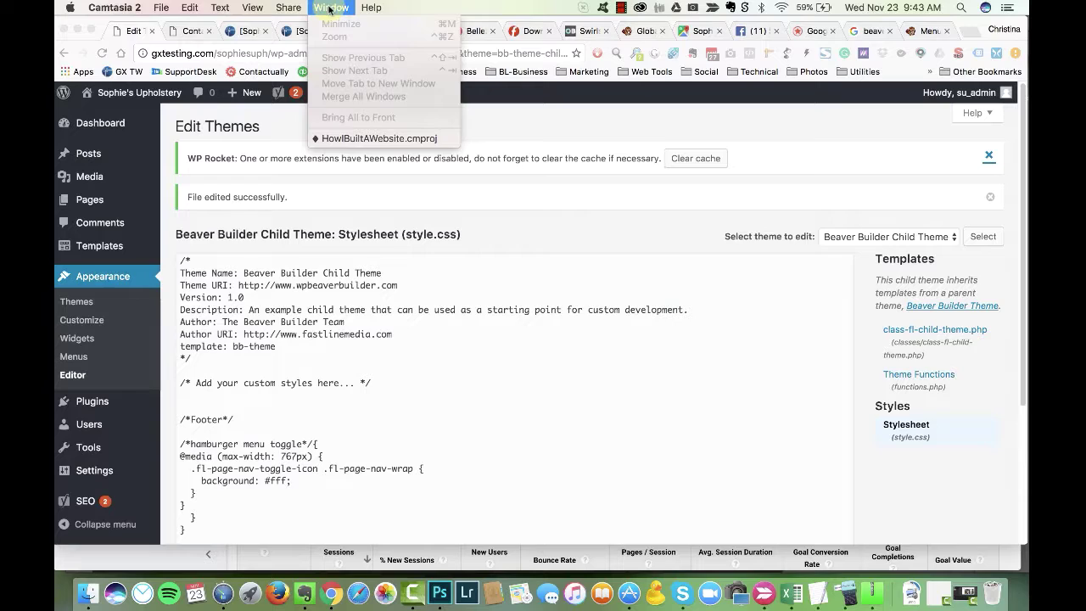
{"action": "left_click", "coordinate": [176, 103]}
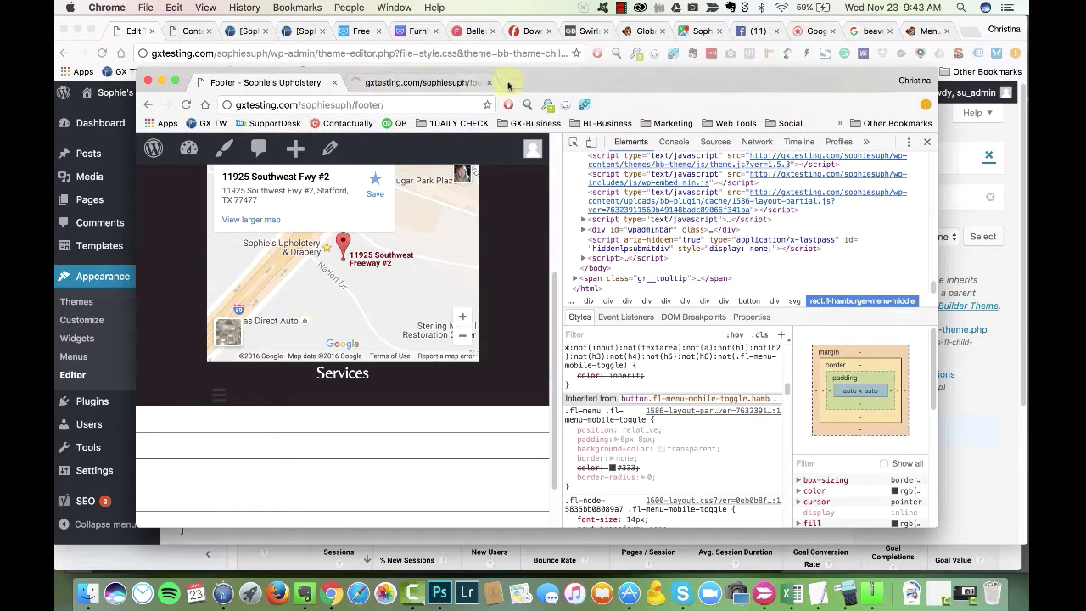
{"action": "left_click_drag", "start_coordinate": [979, 85], "coordinate": [440, 90]}
{"action": "scroll", "coordinate": [335, 274], "scroll_direction": "down", "scroll_amount": 5}
{"action": "left_click", "coordinate": [565, 364]}
Step: Save the stylesheet and reload the footer preview page to check the change
{"action": "scroll", "coordinate": [250, 364], "scroll_direction": "down", "scroll_amount": 5}
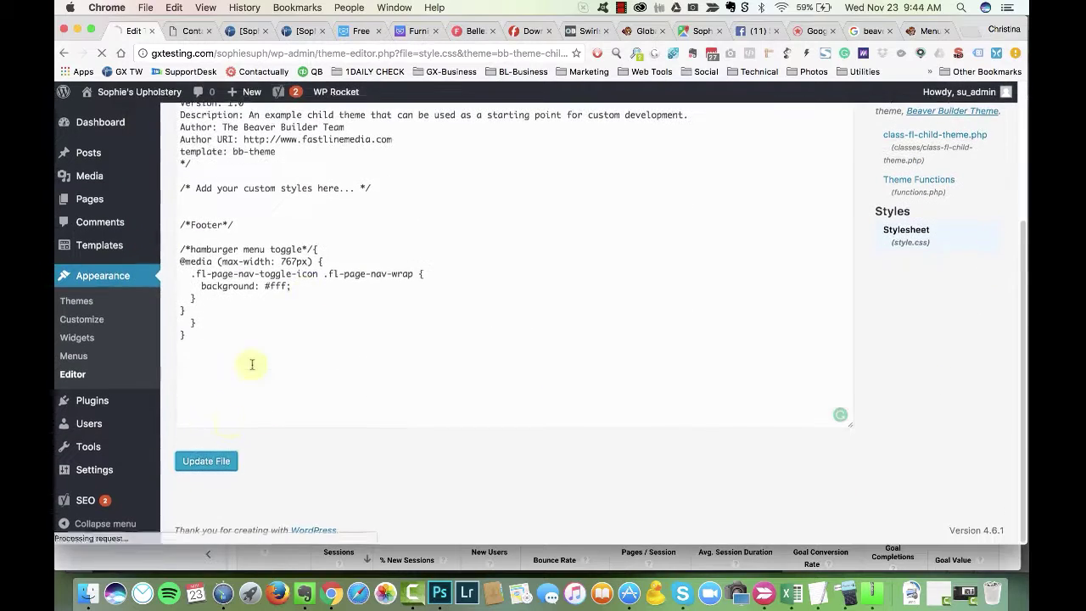
{"action": "left_click", "coordinate": [206, 458]}
{"action": "left_click", "coordinate": [322, 199]}
{"action": "left_click", "coordinate": [178, 125]}
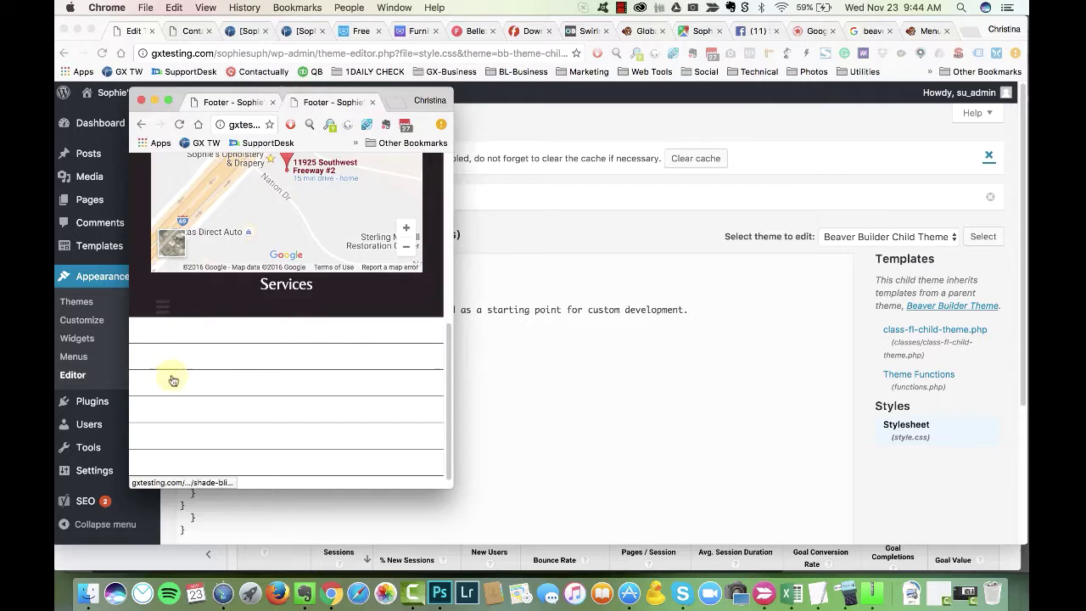
{"action": "double_click", "coordinate": [441, 95]}
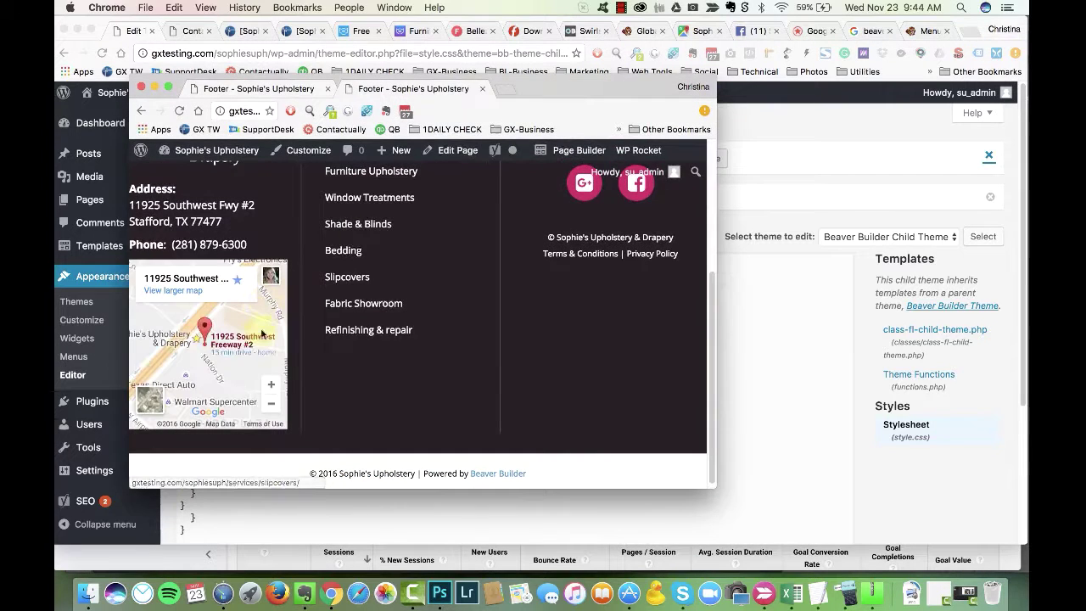
{"action": "left_click", "coordinate": [578, 149], "text": "super"}
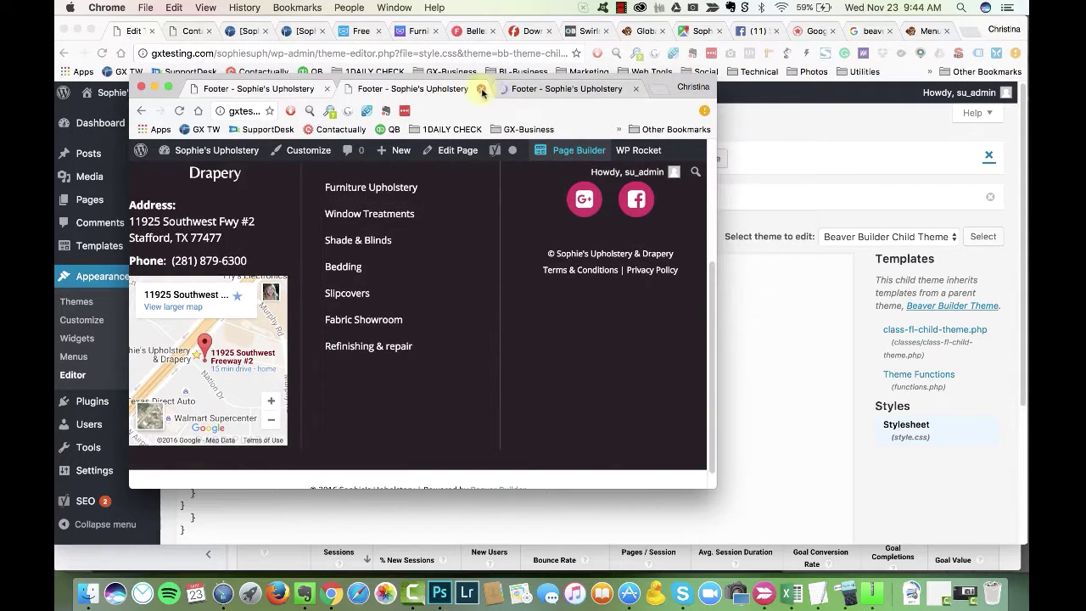
{"action": "left_click", "coordinate": [481, 89]}
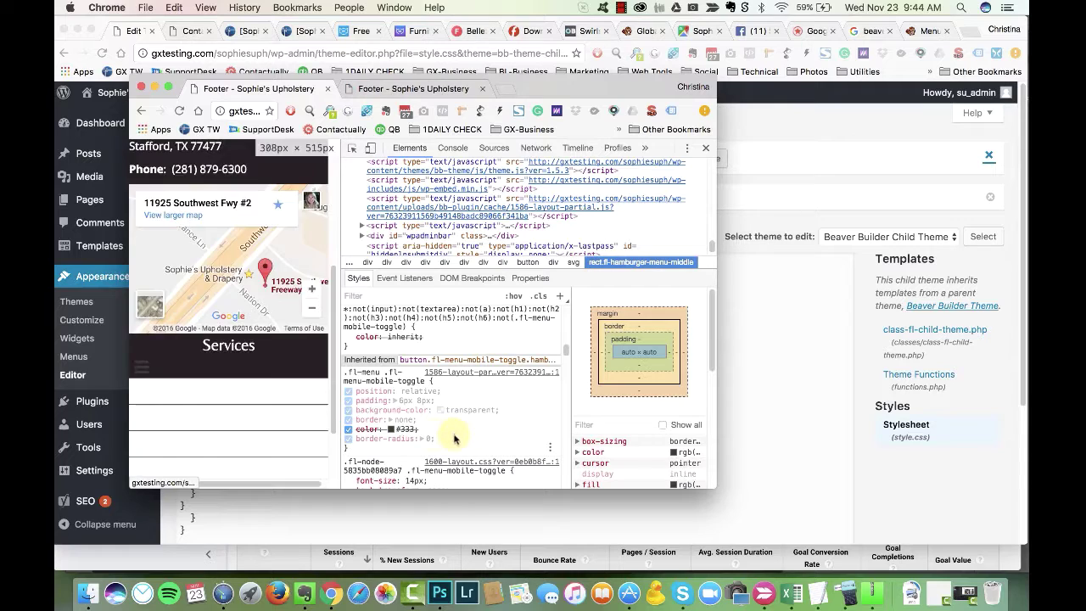
Step: Test a new style on the hamburger toggle and undo a mistaken paste in the stylesheet
{"action": "left_click", "coordinate": [348, 430]}
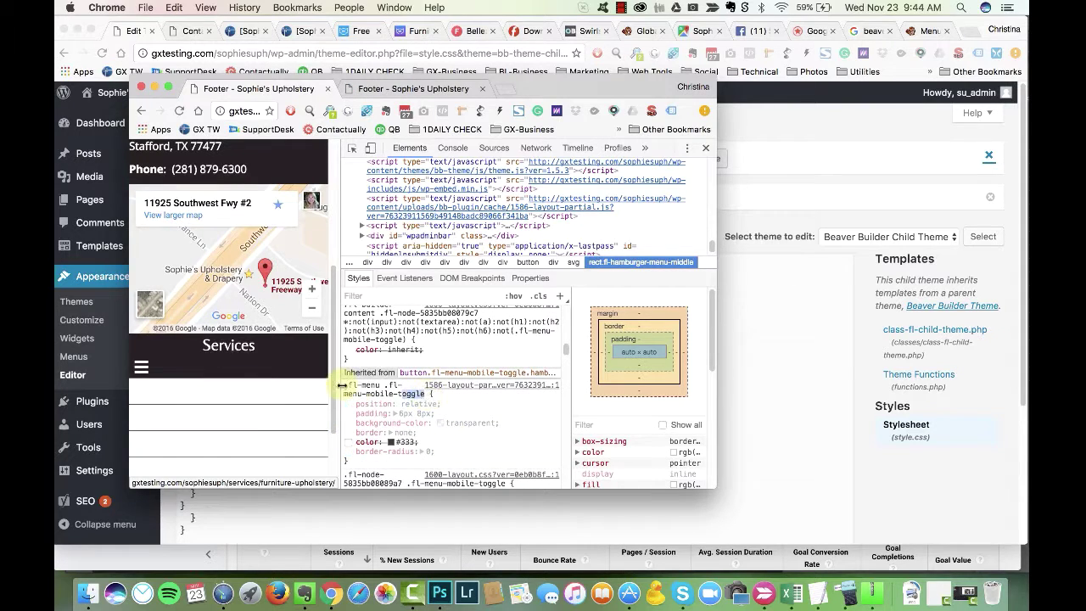
{"action": "left_click_drag", "start_coordinate": [594, 89], "coordinate": [777, 74]}
{"action": "left_click", "coordinate": [575, 381]}
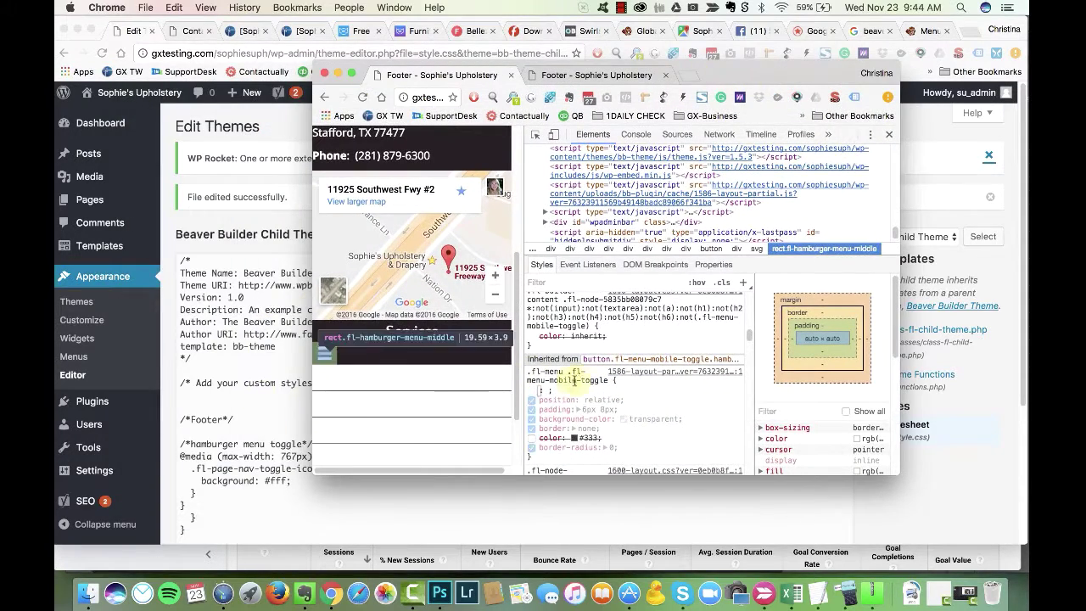
{"action": "key", "text": "super+grave"}
{"action": "left_click_drag", "start_coordinate": [192, 468], "coordinate": [424, 468]}
{"action": "type", "text": "@media (max-width: 767px) { .fl-page-nav-toggle-icon .fl-page-nav-wrap { background: #428bca; } }"}
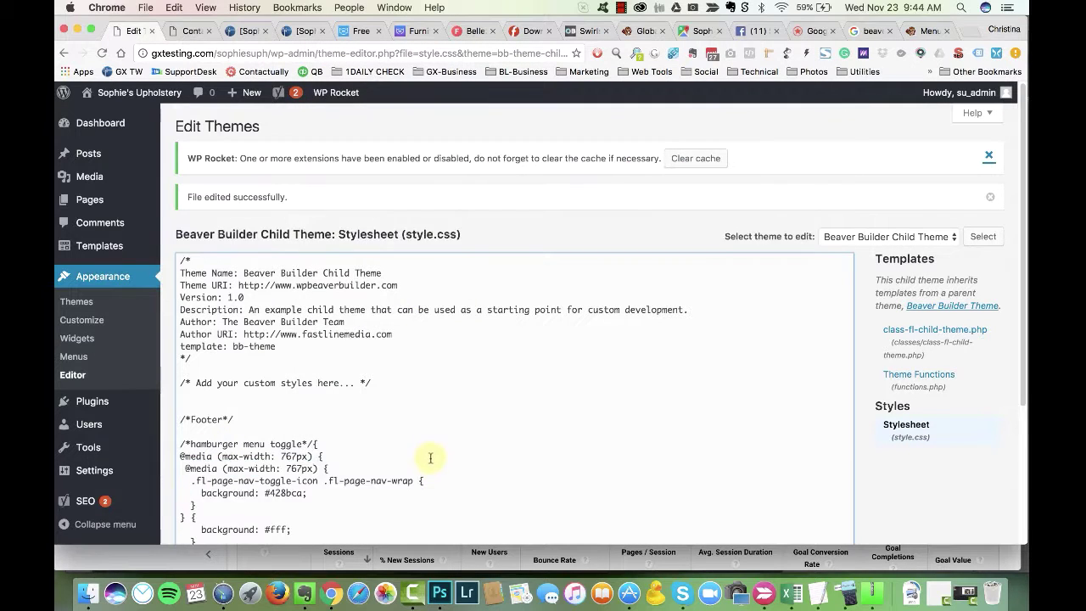
{"action": "key", "text": "super+z"}
{"action": "key", "text": "super+grave"}
Step: Copy the .fl-menu .fl-menu-mobile-toggle selector into the stylesheet and save it
{"action": "left_click", "coordinate": [594, 380]}
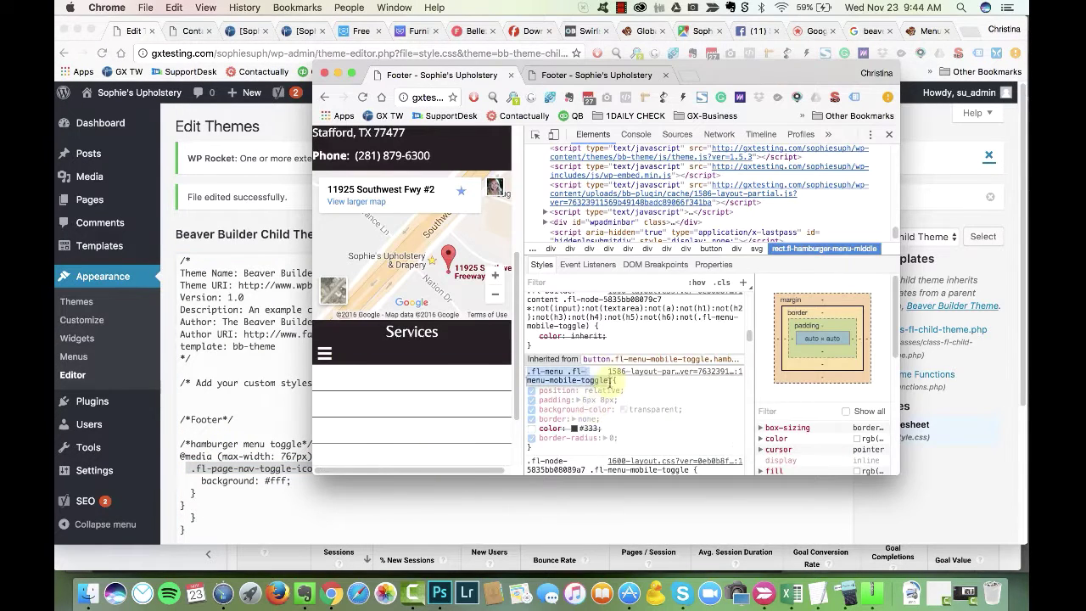
{"action": "right_click", "coordinate": [585, 363]}
{"action": "left_click", "coordinate": [603, 436]}
{"action": "key", "text": "super+grave"}
{"action": "key", "text": "super+v"}
{"action": "scroll", "coordinate": [417, 438], "scroll_direction": "down", "scroll_amount": 2}
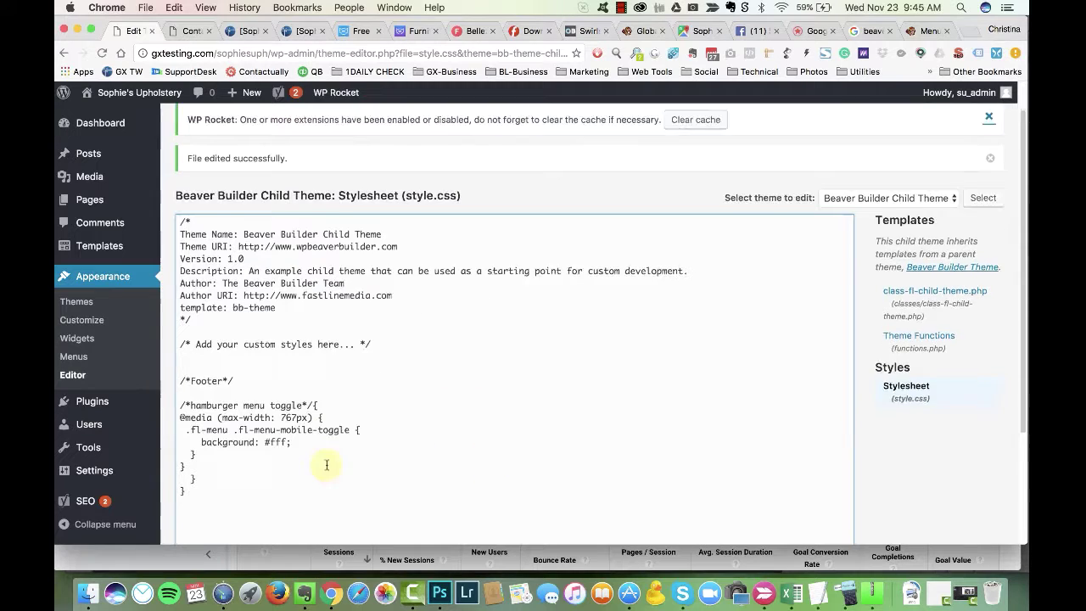
{"action": "left_click_drag", "start_coordinate": [185, 467], "coordinate": [168, 426]}
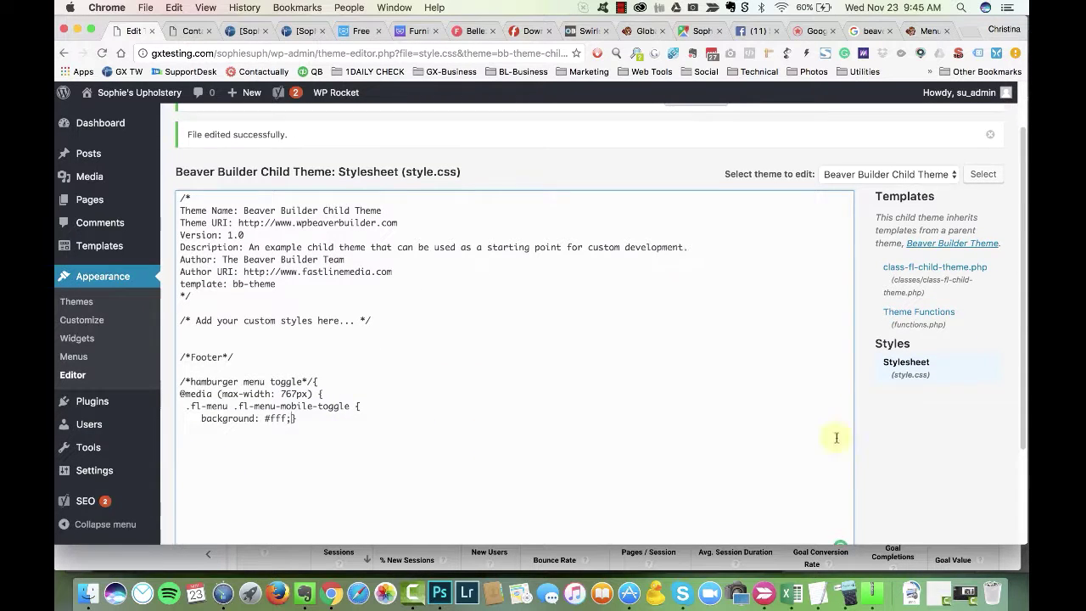
{"action": "scroll", "coordinate": [836, 438], "scroll_direction": "down", "scroll_amount": 4}
{"action": "left_click", "coordinate": [205, 458]}
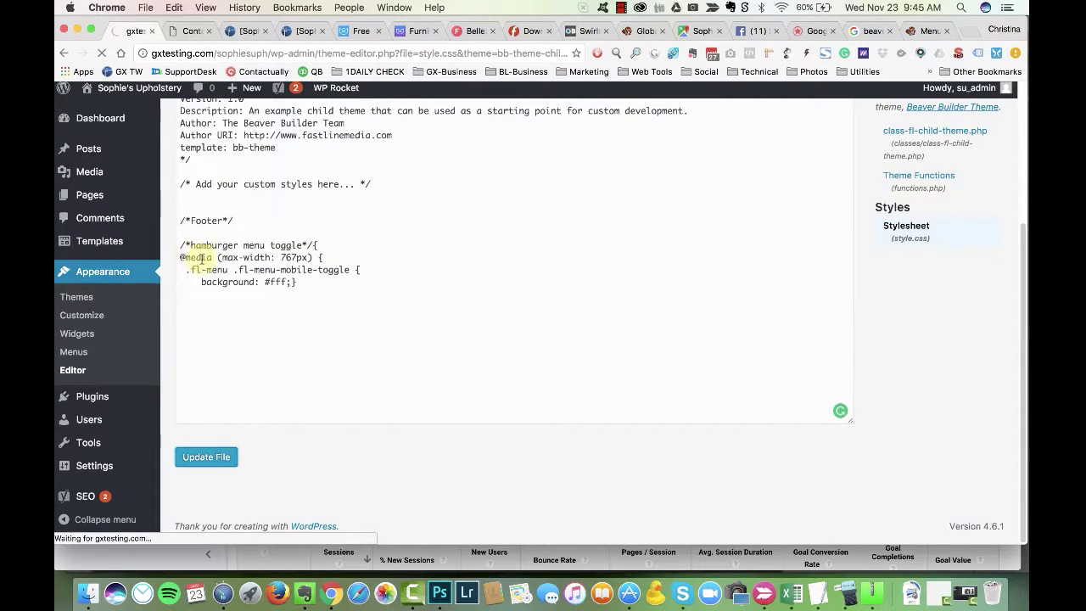
Step: Test the toggle with its white colour disabled, re-save, and reload the footer page
{"action": "scroll", "coordinate": [342, 366], "scroll_direction": "down", "scroll_amount": 4}
{"action": "key", "text": "super+grave"}
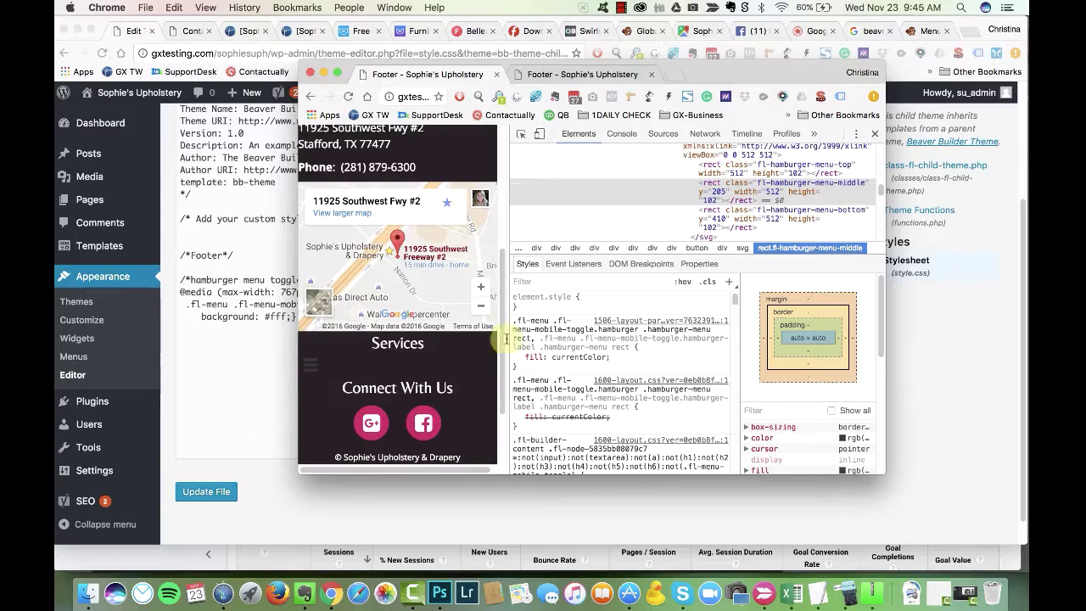
{"action": "scroll", "coordinate": [558, 417], "scroll_direction": "down", "scroll_amount": 5}
{"action": "left_click", "coordinate": [517, 421]}
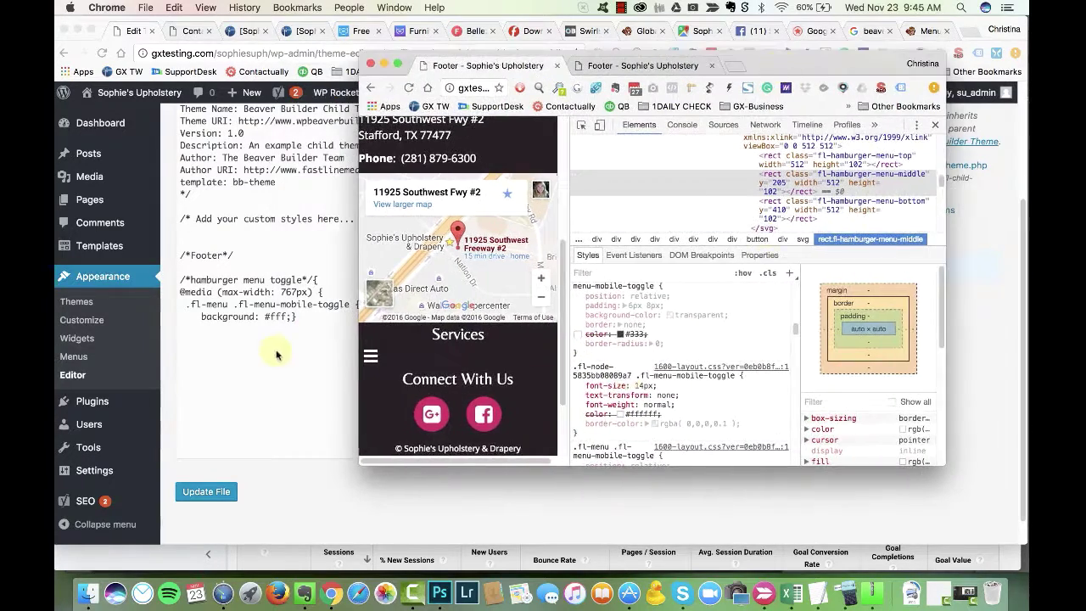
{"action": "left_click", "coordinate": [198, 272]}
{"action": "left_click", "coordinate": [206, 491]}
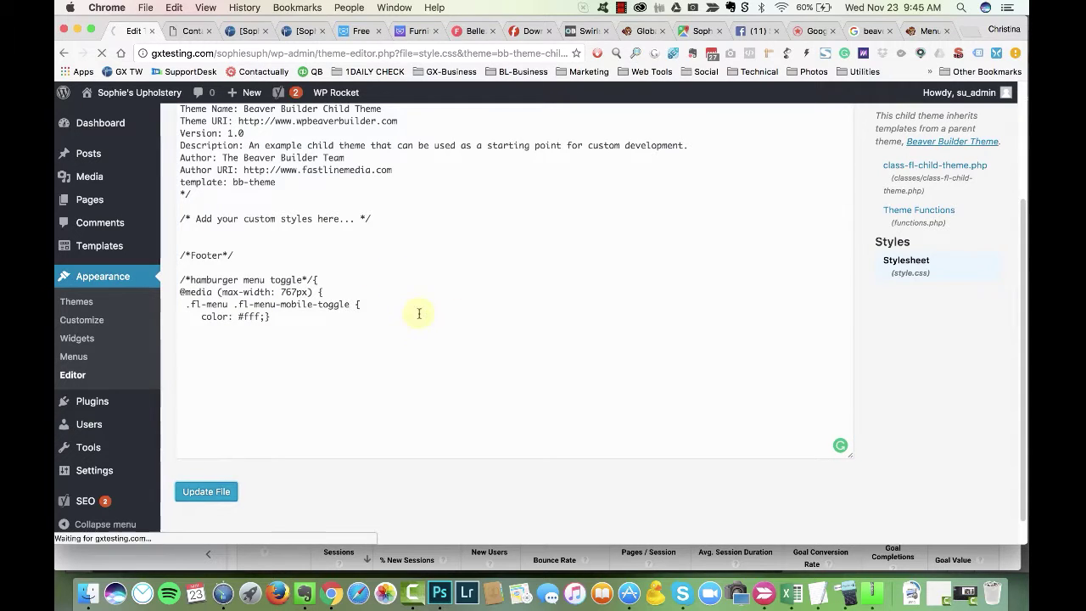
{"action": "key", "text": "super+grave"}
{"action": "key", "text": "super+r"}
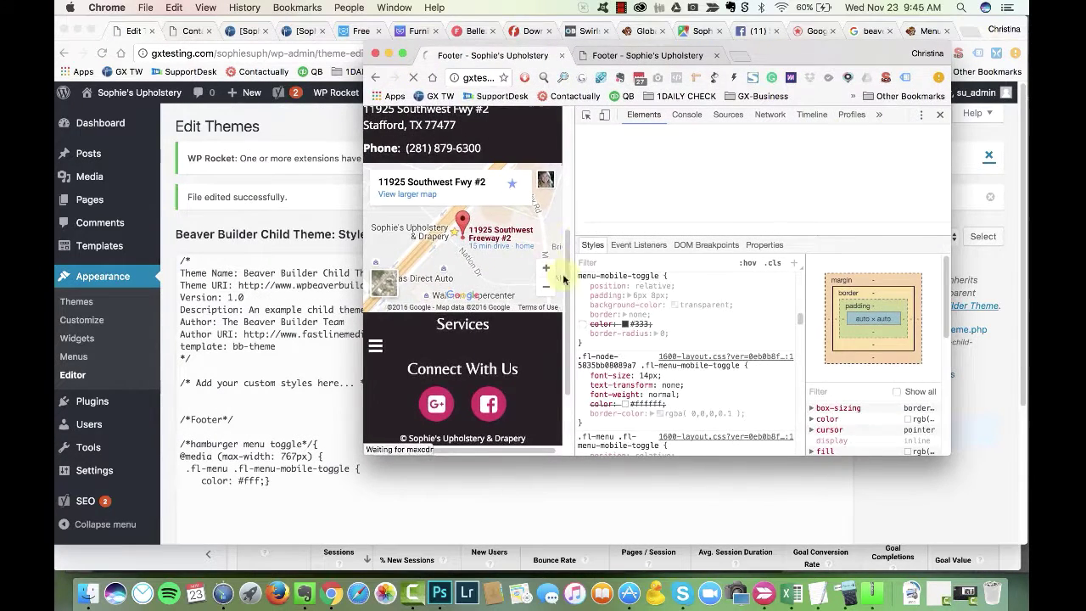
Step: Expand the footer's nested elements down to its text module in the inspector tree
{"action": "scroll", "coordinate": [676, 367], "scroll_direction": "down", "scroll_amount": 5}
{"action": "left_click", "coordinate": [392, 352]}
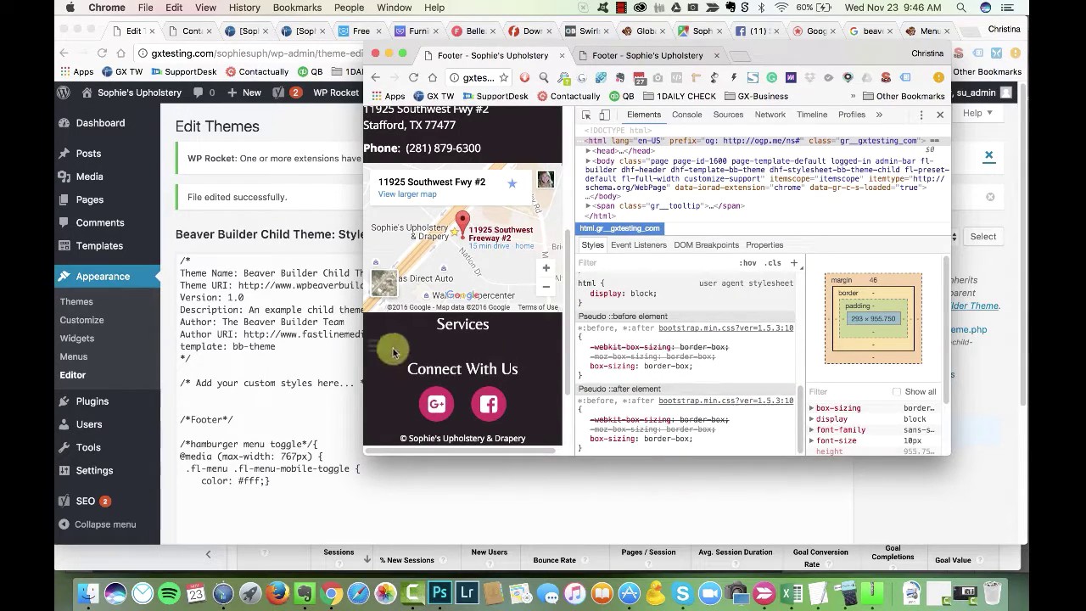
{"action": "scroll", "coordinate": [582, 359], "scroll_direction": "up", "scroll_amount": 2}
{"action": "scroll", "coordinate": [463, 255], "scroll_direction": "down", "scroll_amount": 1}
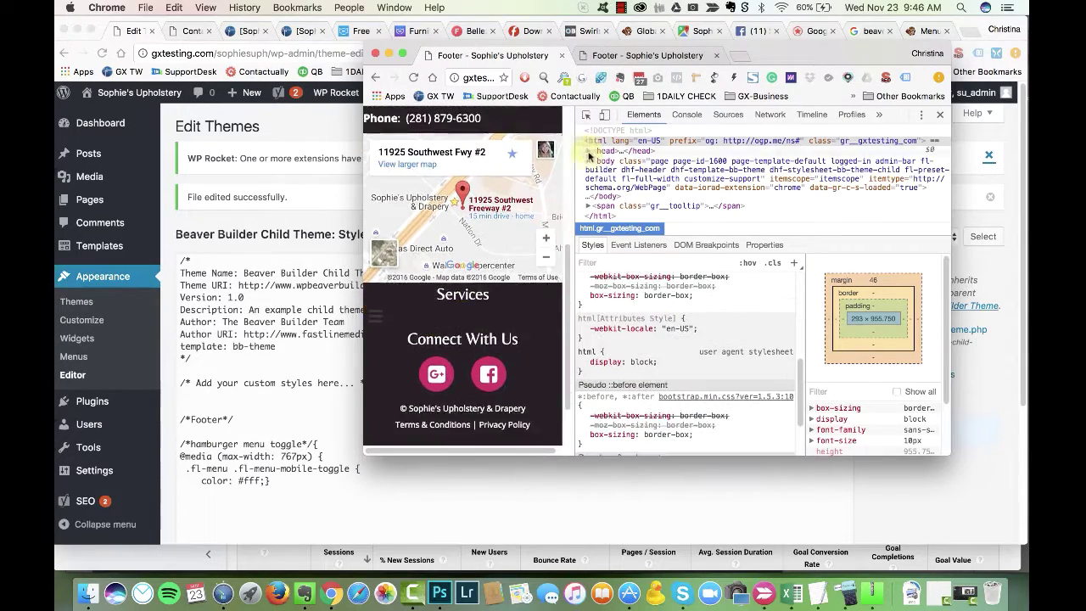
{"action": "left_click", "coordinate": [588, 159]}
{"action": "scroll", "coordinate": [610, 165], "scroll_direction": "down", "scroll_amount": 3}
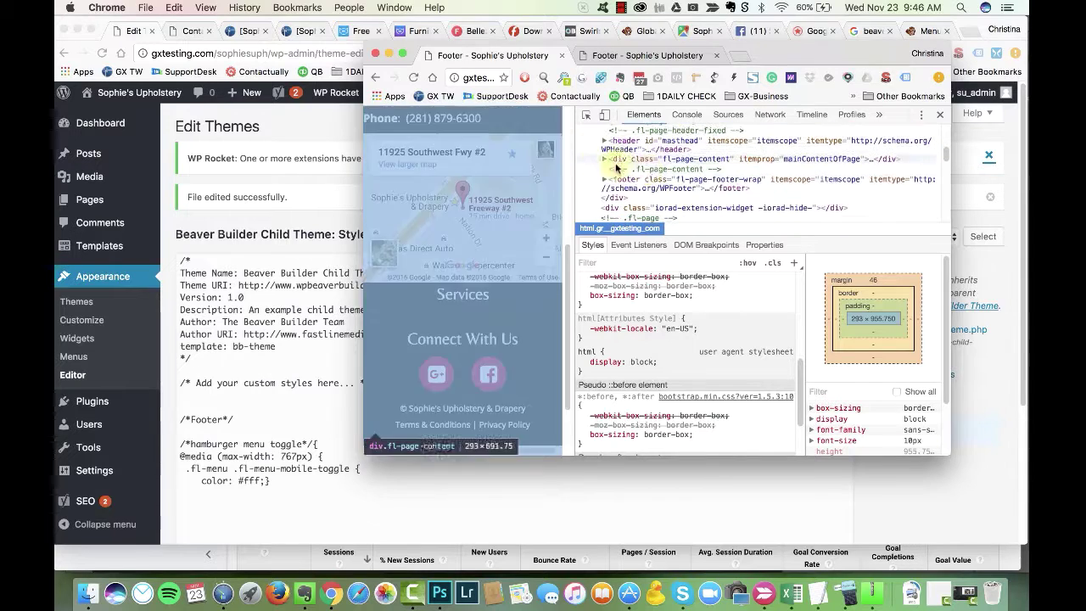
{"action": "left_click", "coordinate": [604, 179]}
{"action": "left_click", "coordinate": [613, 189]}
{"action": "scroll", "coordinate": [628, 169], "scroll_direction": "down", "scroll_amount": 1}
{"action": "left_click", "coordinate": [620, 175]}
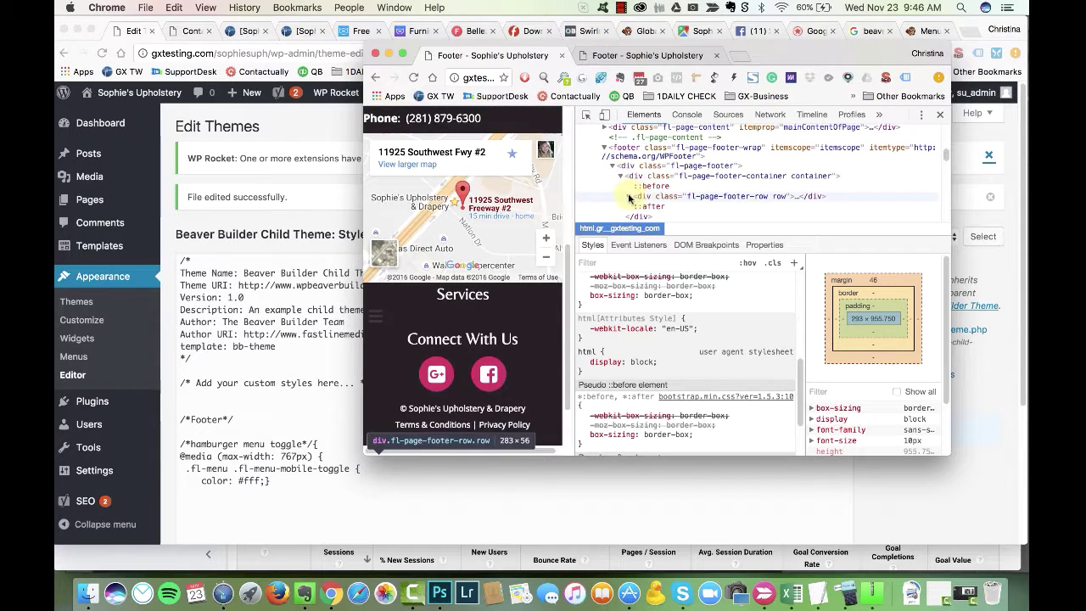
{"action": "left_click", "coordinate": [632, 196]}
{"action": "scroll", "coordinate": [634, 200], "scroll_direction": "down", "scroll_amount": 1}
{"action": "left_click", "coordinate": [638, 200]}
{"action": "scroll", "coordinate": [640, 200], "scroll_direction": "down", "scroll_amount": 1}
{"action": "left_click", "coordinate": [645, 200]}
{"action": "scroll", "coordinate": [403, 358], "scroll_direction": "down", "scroll_amount": 1}
Step: Expand the page content's container, row and column in the inspector tree
{"action": "scroll", "coordinate": [619, 186], "scroll_direction": "up", "scroll_amount": 5}
{"action": "left_click", "coordinate": [606, 153]}
{"action": "left_click", "coordinate": [613, 163]}
{"action": "scroll", "coordinate": [619, 170], "scroll_direction": "down", "scroll_amount": 1}
{"action": "left_click", "coordinate": [620, 161]}
{"action": "left_click", "coordinate": [628, 172]}
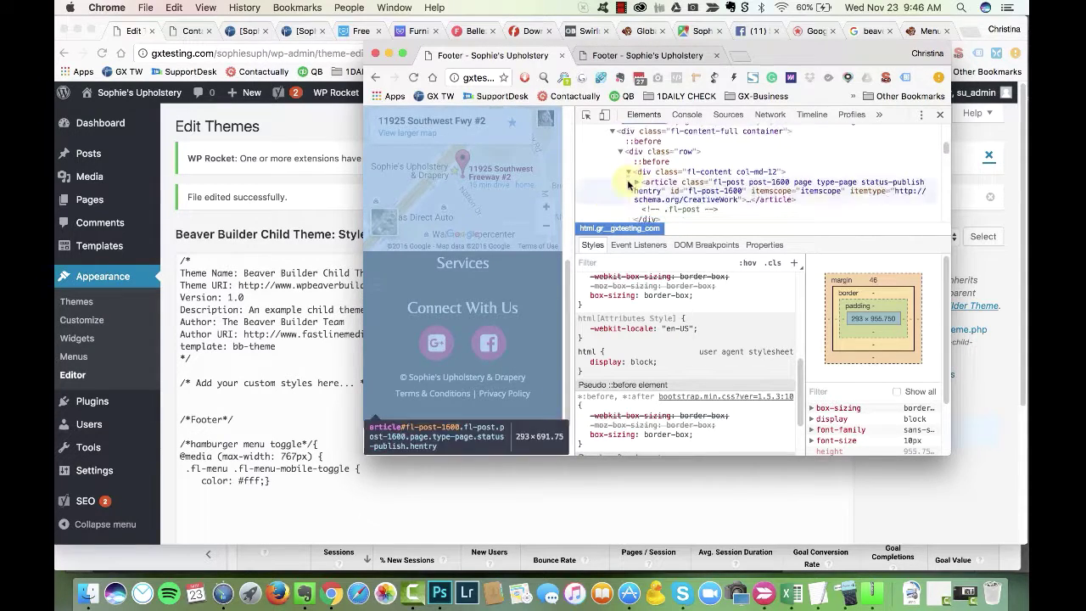
Step: Add !important to the toggle's #fff colour, save the stylesheet, and open the Dashboard
{"action": "left_click", "coordinate": [344, 470]}
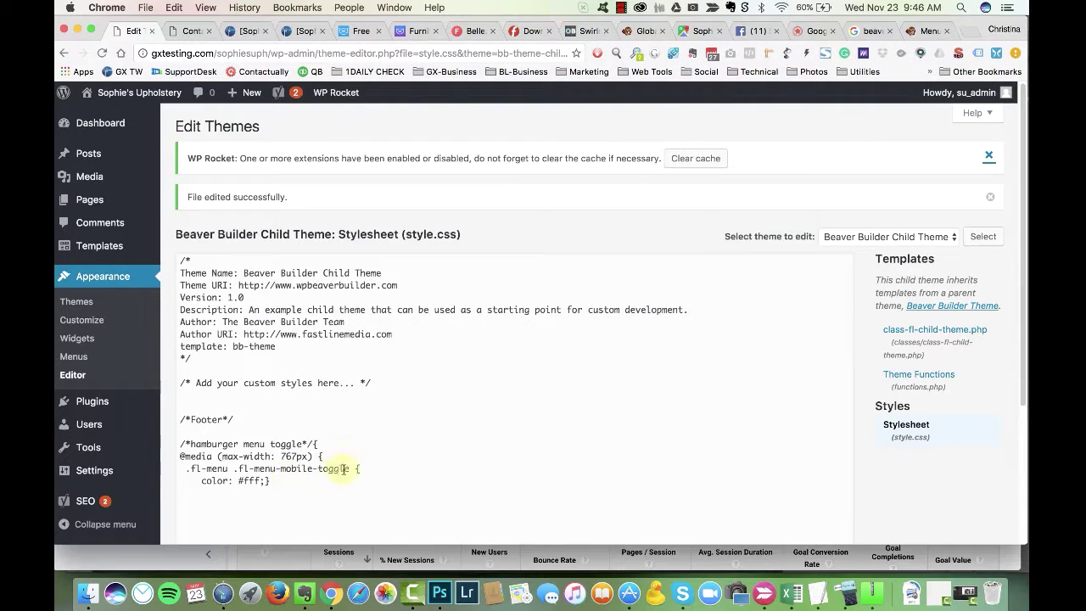
{"action": "type", "text": "!important"}
{"action": "scroll", "coordinate": [908, 480], "scroll_direction": "down", "scroll_amount": 5}
{"action": "left_click", "coordinate": [208, 475]}
{"action": "left_click", "coordinate": [191, 30]}
{"action": "mouse_move", "coordinate": [110, 93]}
{"action": "left_click", "coordinate": [113, 112]}
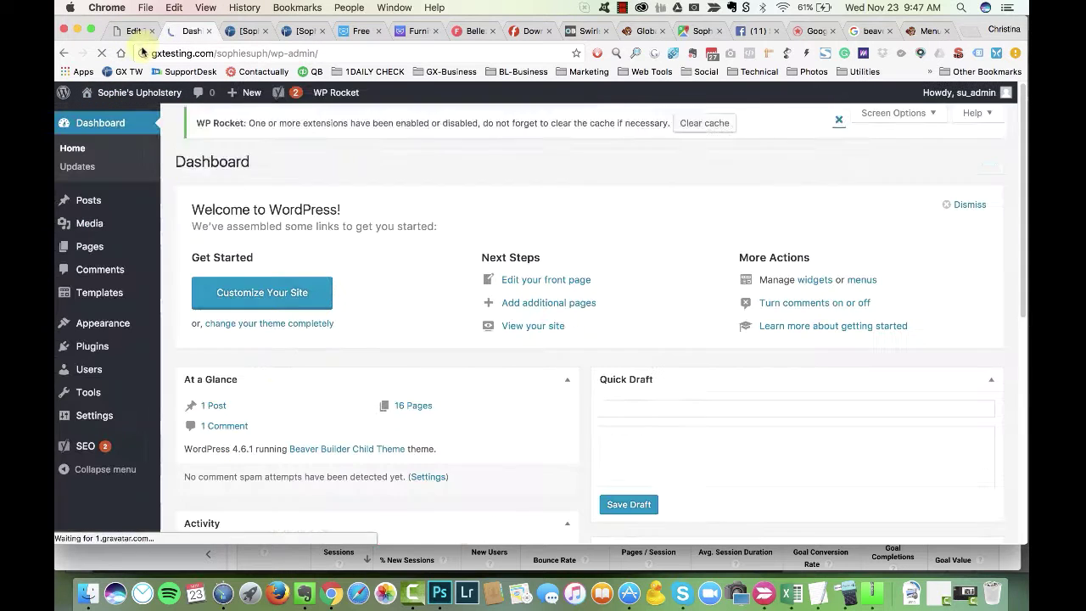
Step: In BB Header Footer settings, assign the Footer page as the site footer and save
{"action": "mouse_move", "coordinate": [121, 417]}
{"action": "left_click", "coordinate": [195, 504]}
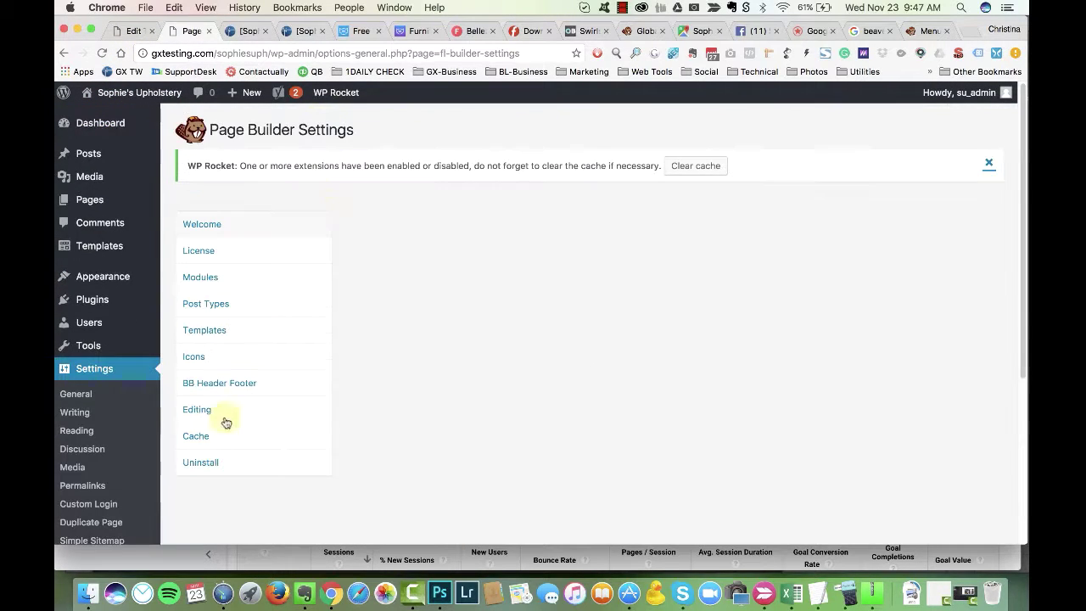
{"action": "left_click", "coordinate": [219, 379]}
{"action": "left_click", "coordinate": [395, 314]}
{"action": "key", "text": "Down"}
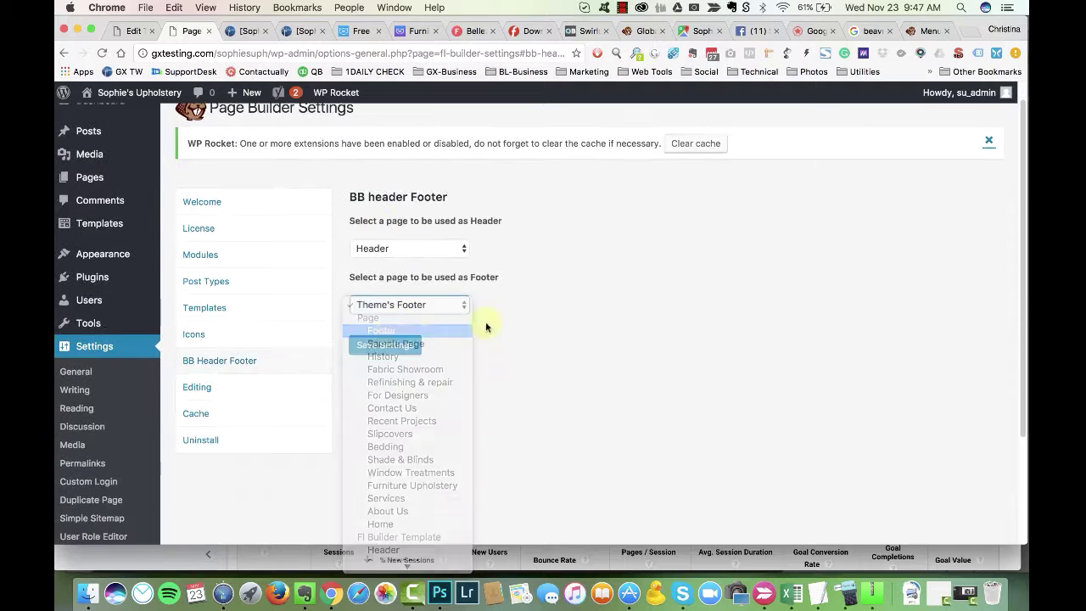
{"action": "key", "text": "Return"}
{"action": "key", "text": "Tab"}
{"action": "key", "text": "Return"}
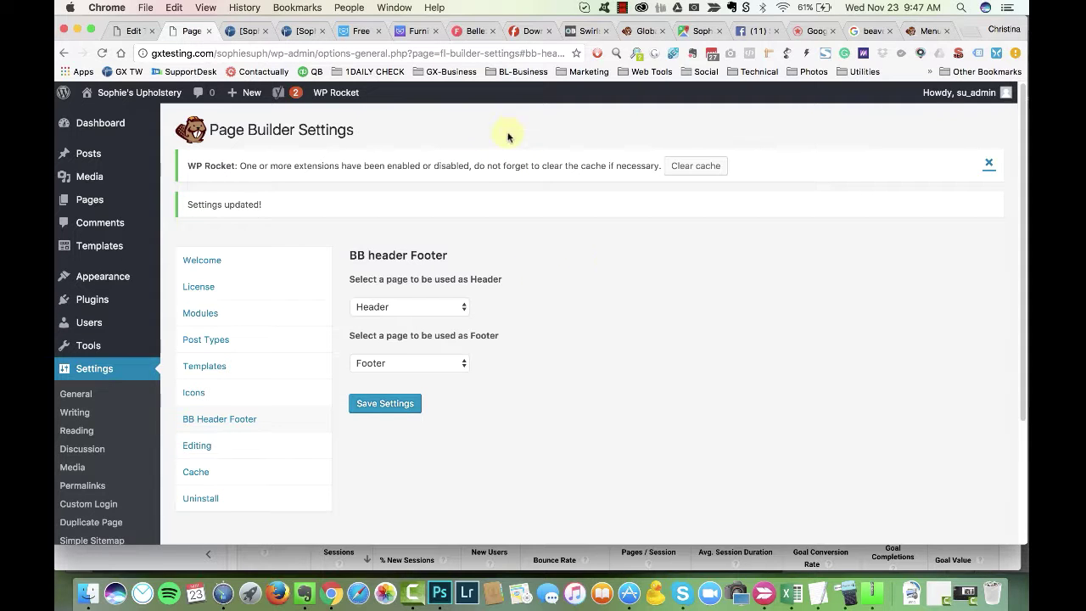
Step: Reload the live Footer page without the inspector and close the builder tab
{"action": "key", "text": "super+grave"}
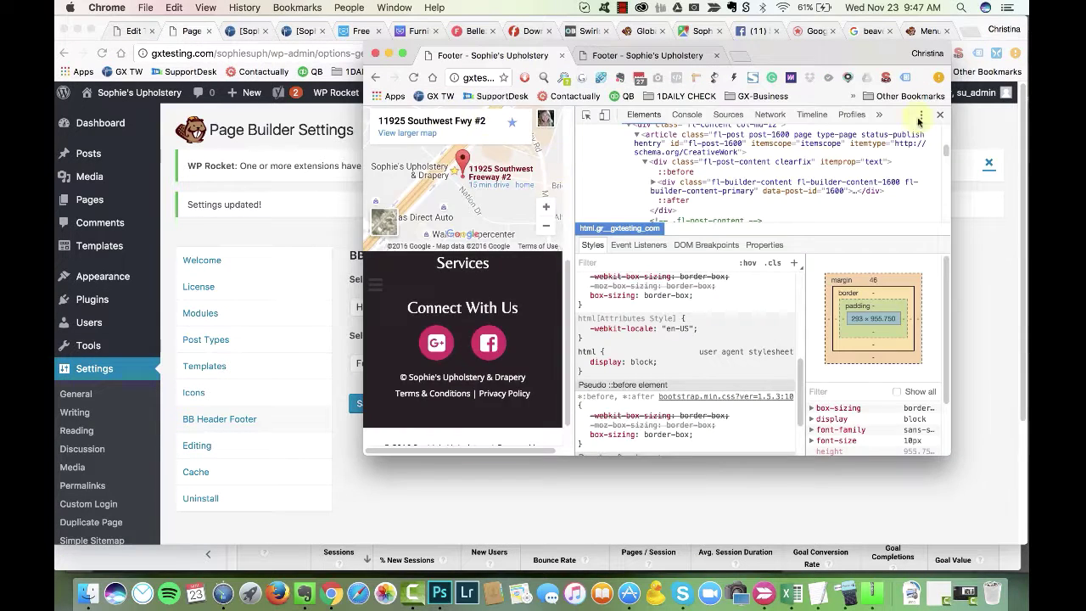
{"action": "left_click", "coordinate": [939, 113]}
{"action": "key", "text": "super+r"}
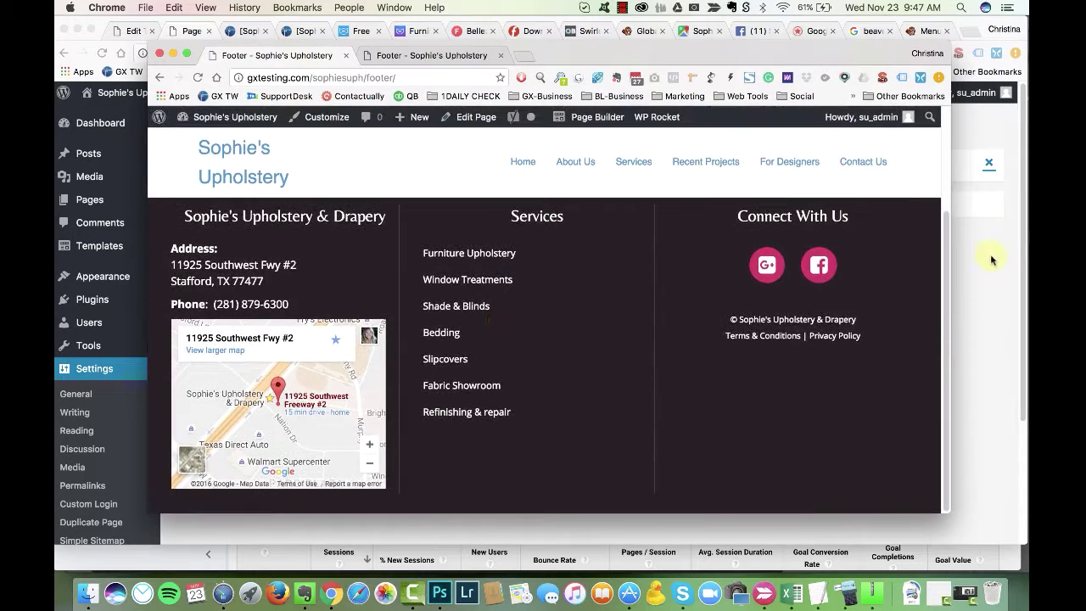
{"action": "left_click", "coordinate": [407, 56]}
{"action": "left_click", "coordinate": [501, 56]}
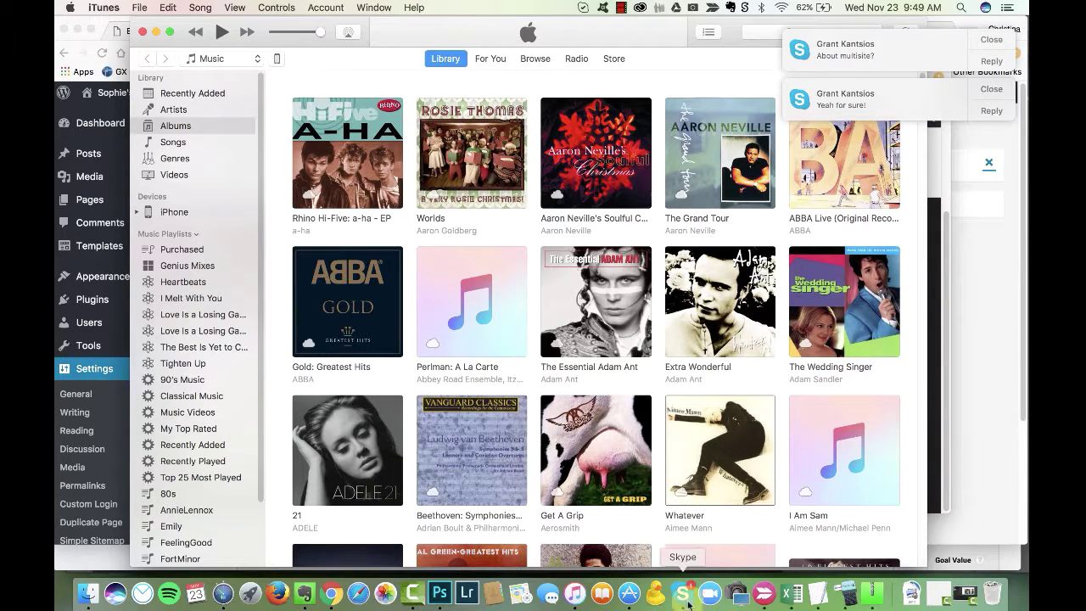
Step: Send the Skype reply 'just turn-key concept in general' and return to Page Builder Settings
{"action": "left_click", "coordinate": [682, 594]}
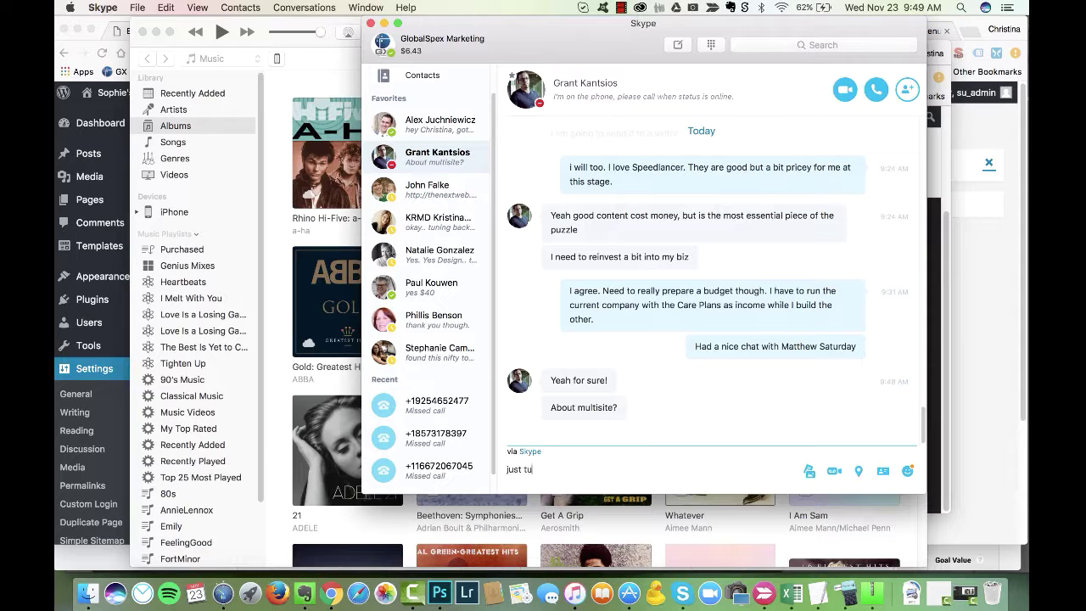
{"action": "key", "text": "Return"}
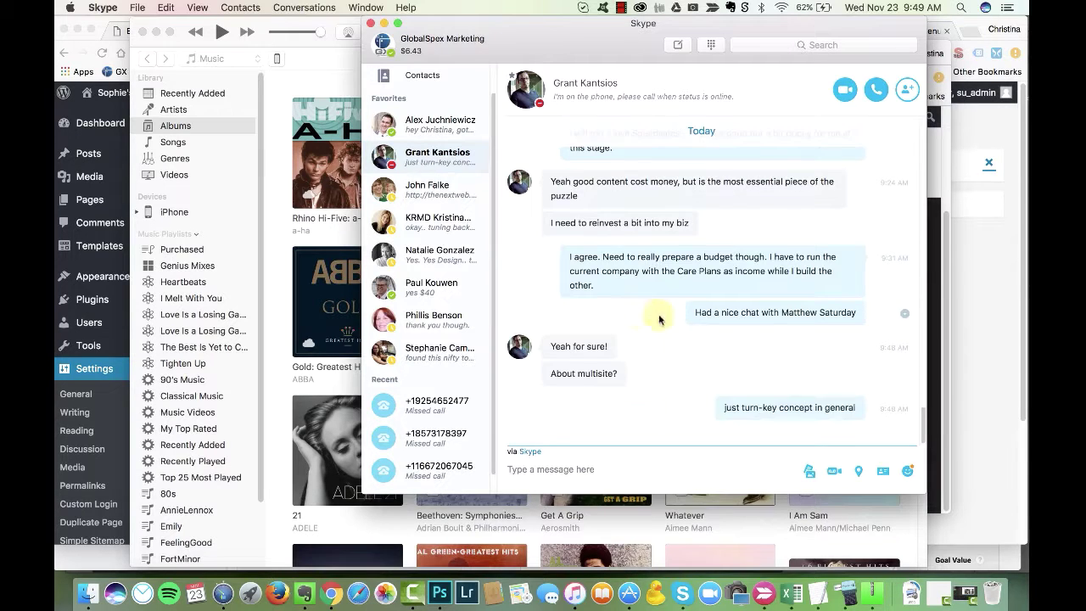
{"action": "left_click", "coordinate": [343, 27]}
{"action": "left_click", "coordinate": [113, 38]}
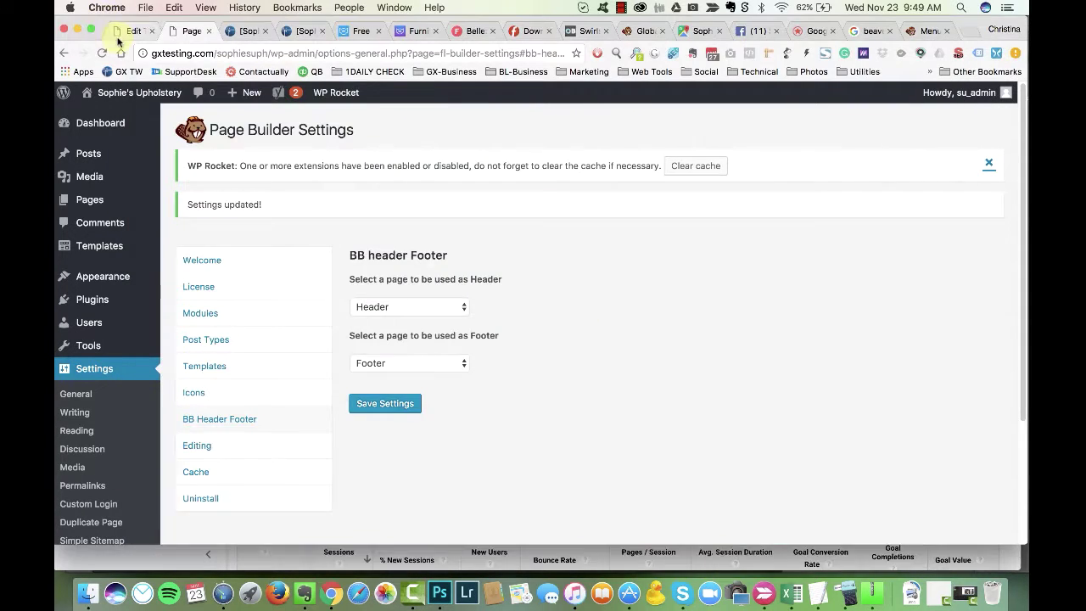
Step: In the Customizer's header navigation layout, turn off the nav search icon
{"action": "key", "text": "super+grave"}
{"action": "left_click", "coordinate": [370, 56]}
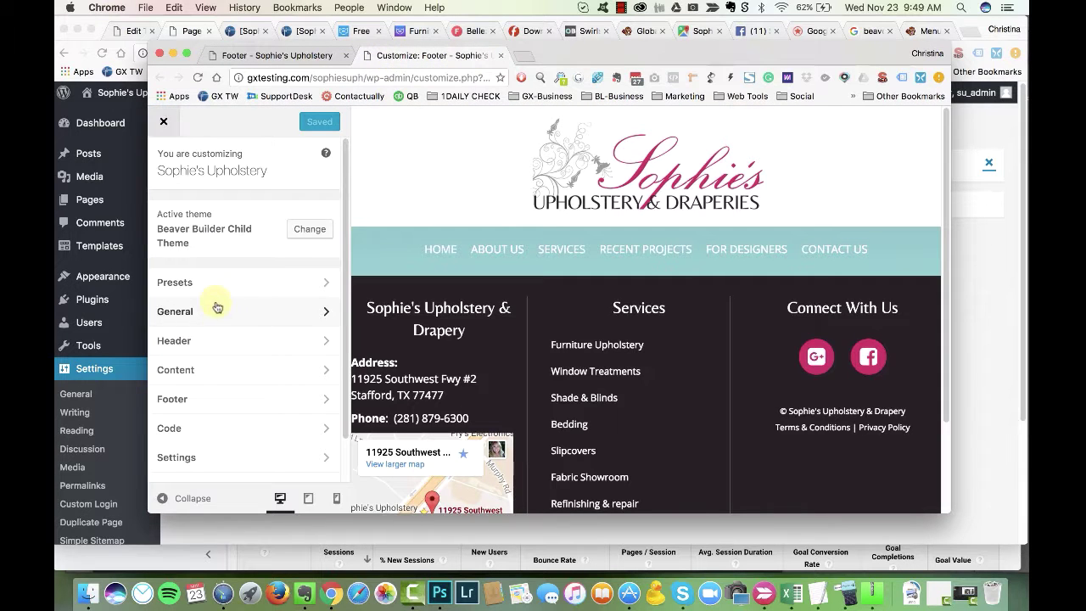
{"action": "left_click", "coordinate": [207, 337]}
{"action": "left_click", "coordinate": [212, 355]}
{"action": "left_click", "coordinate": [222, 270]}
{"action": "left_click", "coordinate": [208, 285]}
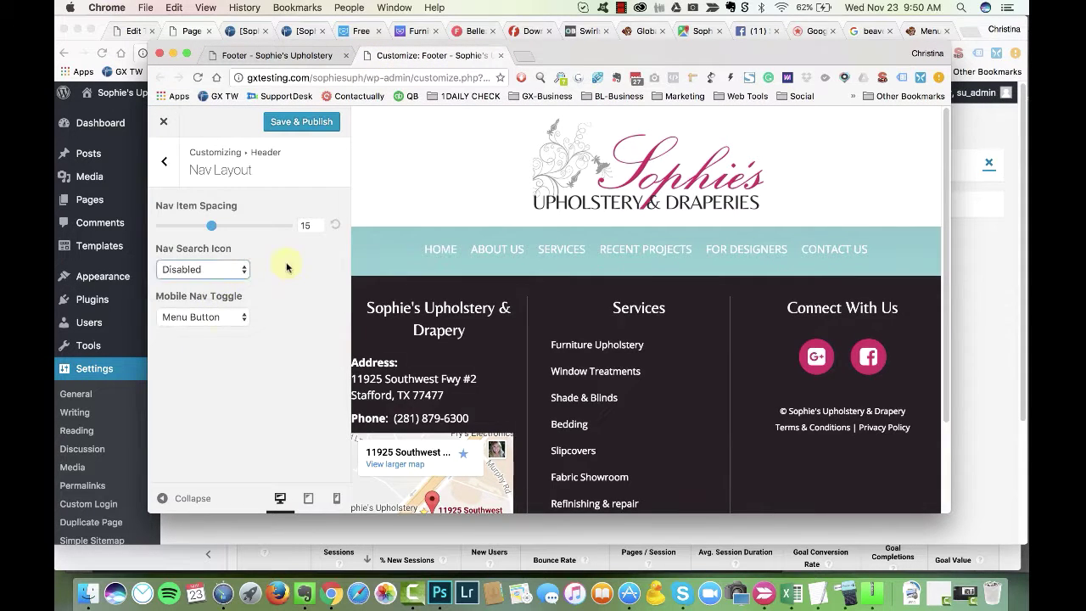
{"action": "left_click", "coordinate": [174, 168]}
{"action": "left_click", "coordinate": [265, 384]}
{"action": "left_click", "coordinate": [163, 162]}
Step: Disable the fixed header and enable hiding the header until scroll
{"action": "left_click", "coordinate": [212, 273]}
{"action": "left_click", "coordinate": [218, 333]}
{"action": "left_click", "coordinate": [199, 320]}
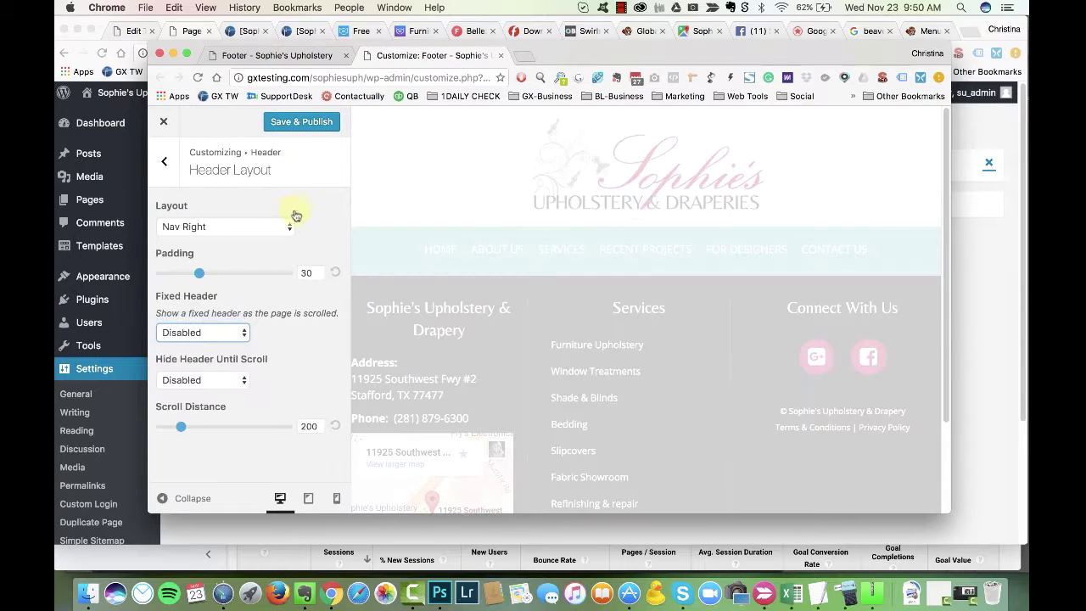
{"action": "left_click", "coordinate": [231, 381]}
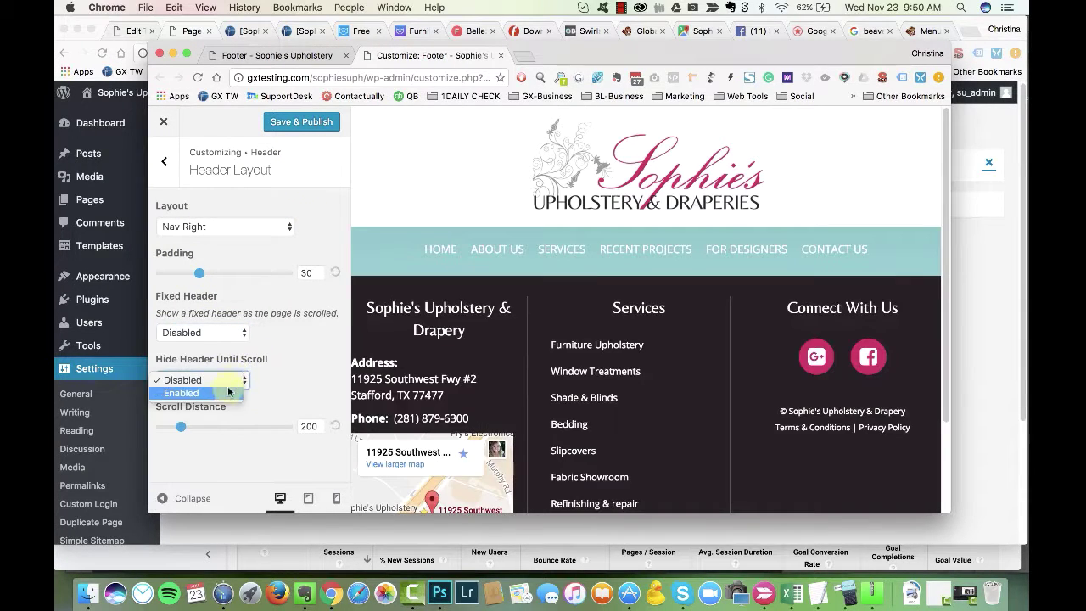
{"action": "left_click", "coordinate": [212, 397]}
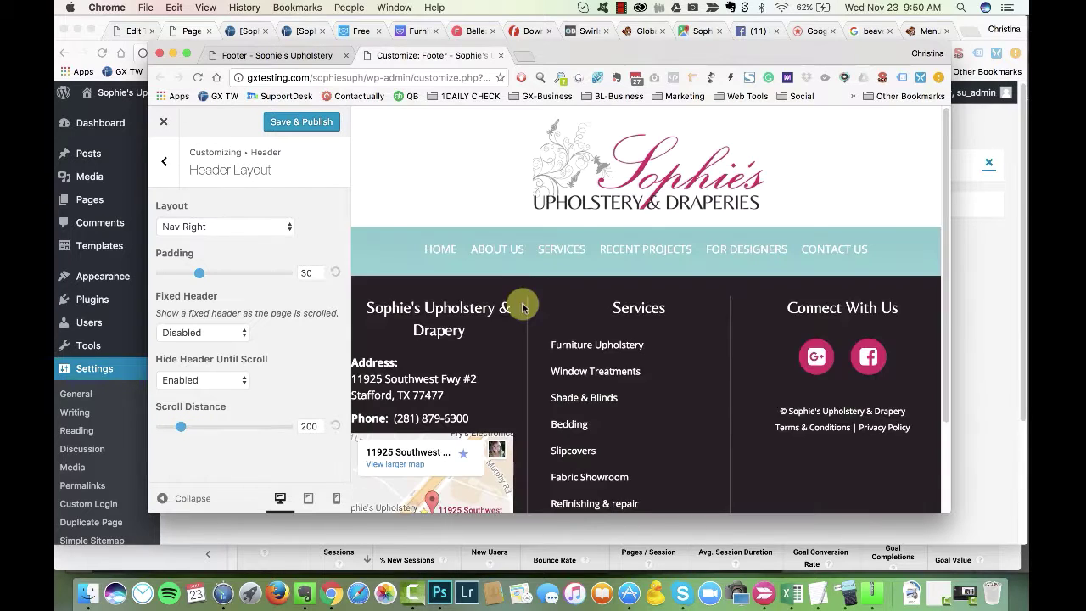
Step: Raise the header's scroll distance to 252
{"action": "scroll", "coordinate": [402, 294], "scroll_direction": "down", "scroll_amount": 3}
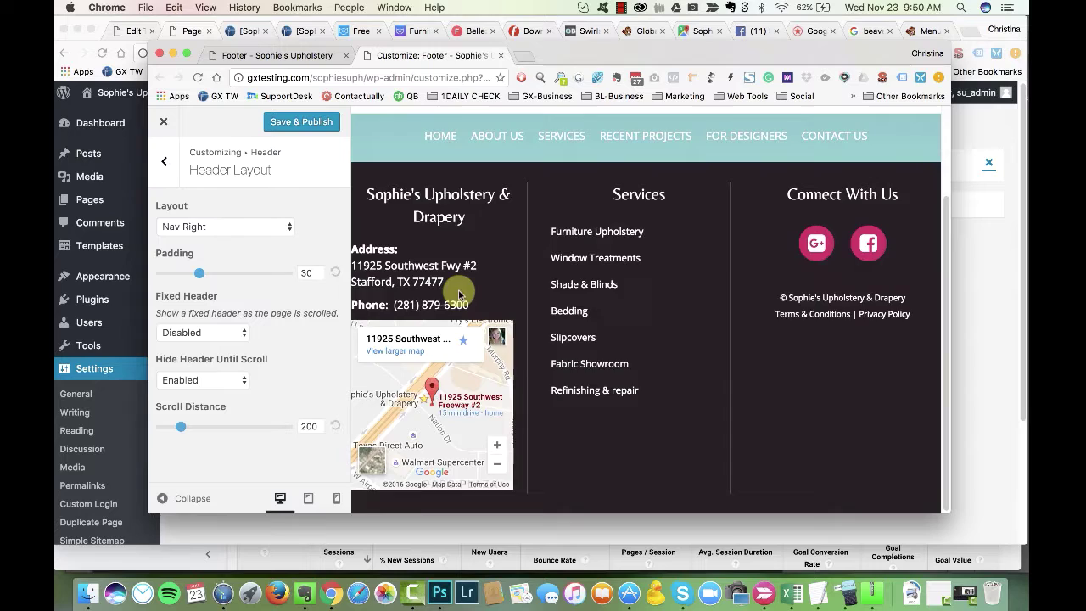
{"action": "scroll", "coordinate": [551, 272], "scroll_direction": "up", "scroll_amount": 3}
{"action": "scroll", "coordinate": [534, 258], "scroll_direction": "down", "scroll_amount": 3}
{"action": "scroll", "coordinate": [441, 264], "scroll_direction": "up", "scroll_amount": 3}
{"action": "scroll", "coordinate": [543, 272], "scroll_direction": "down", "scroll_amount": 3}
{"action": "scroll", "coordinate": [594, 280], "scroll_direction": "up", "scroll_amount": 3}
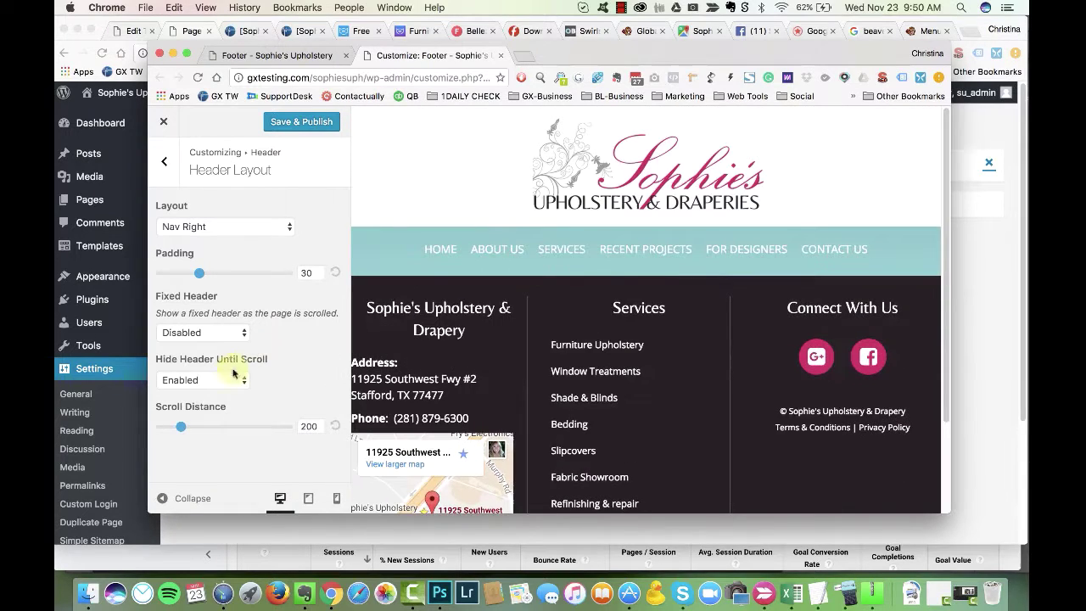
{"action": "left_click_drag", "start_coordinate": [184, 428], "coordinate": [192, 429]}
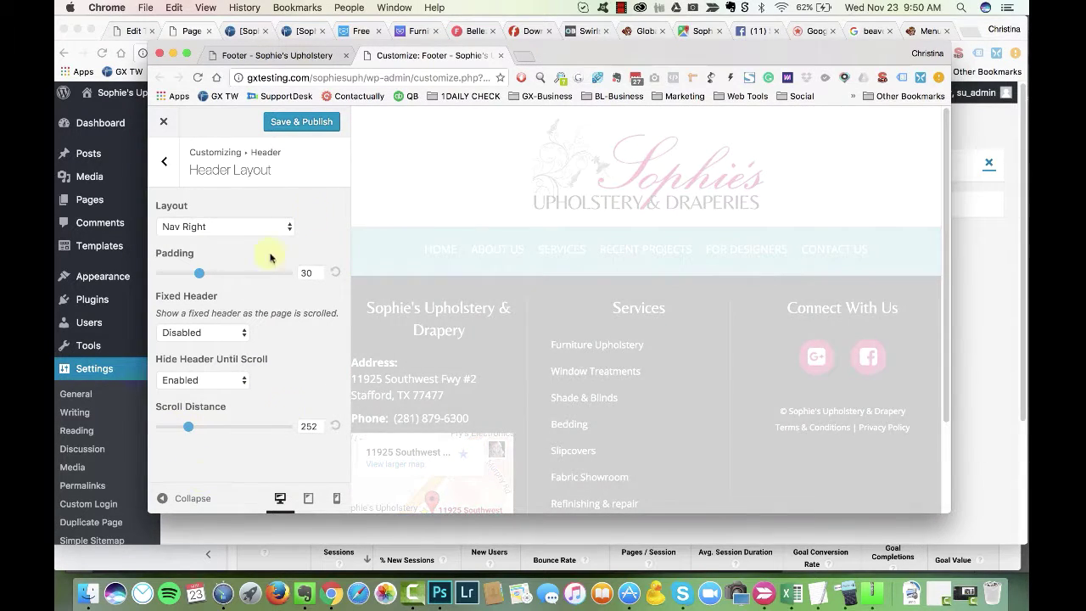
Step: Preview the site at mobile width and capture a region screenshot of it
{"action": "left_click", "coordinate": [307, 499]}
{"action": "left_click", "coordinate": [336, 500]}
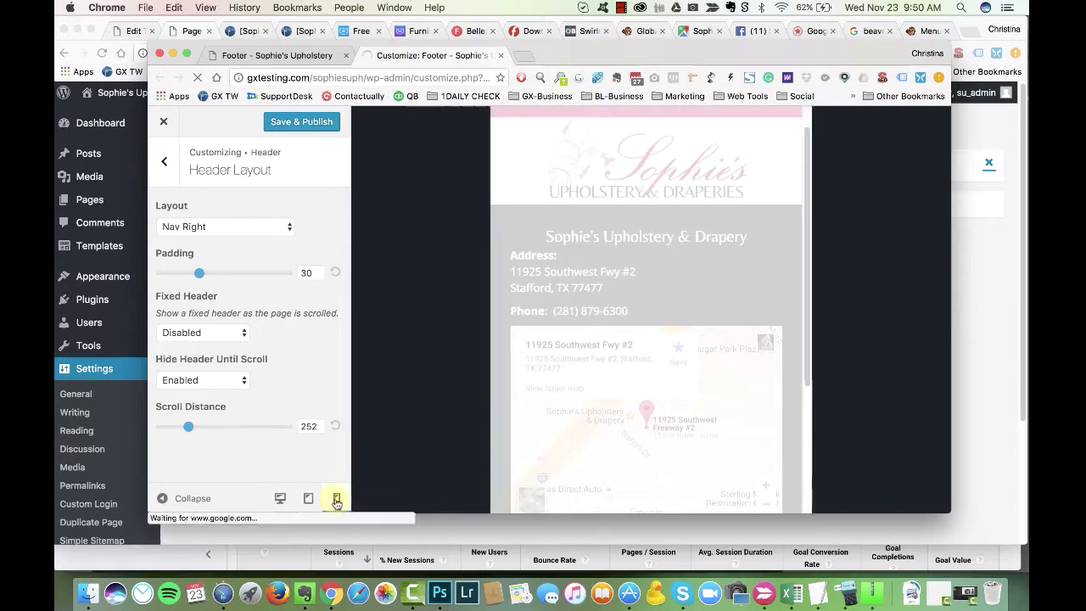
{"action": "scroll", "coordinate": [611, 333], "scroll_direction": "down", "scroll_amount": 2}
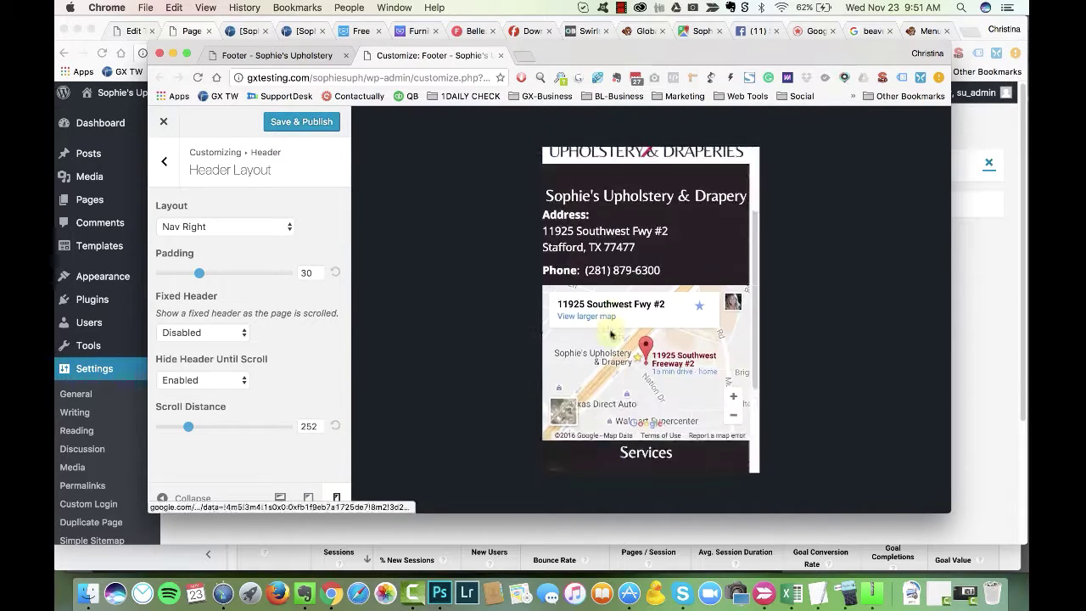
{"action": "scroll", "coordinate": [611, 334], "scroll_direction": "down", "scroll_amount": 2}
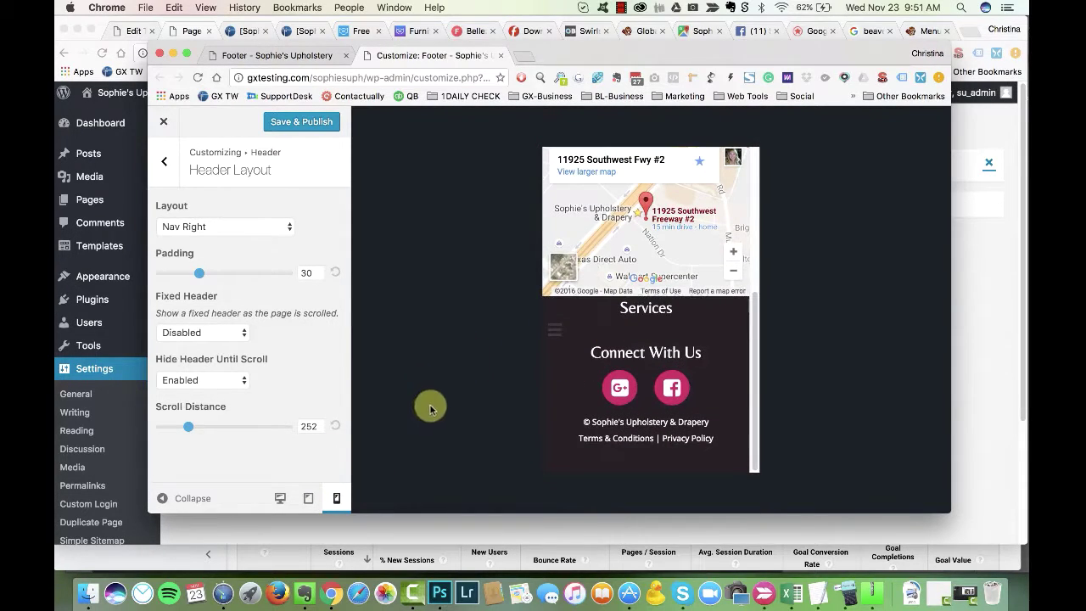
{"action": "left_click", "coordinate": [713, 7]}
{"action": "left_click", "coordinate": [763, 20]}
{"action": "left_click_drag", "start_coordinate": [531, 286], "coordinate": [771, 373]}
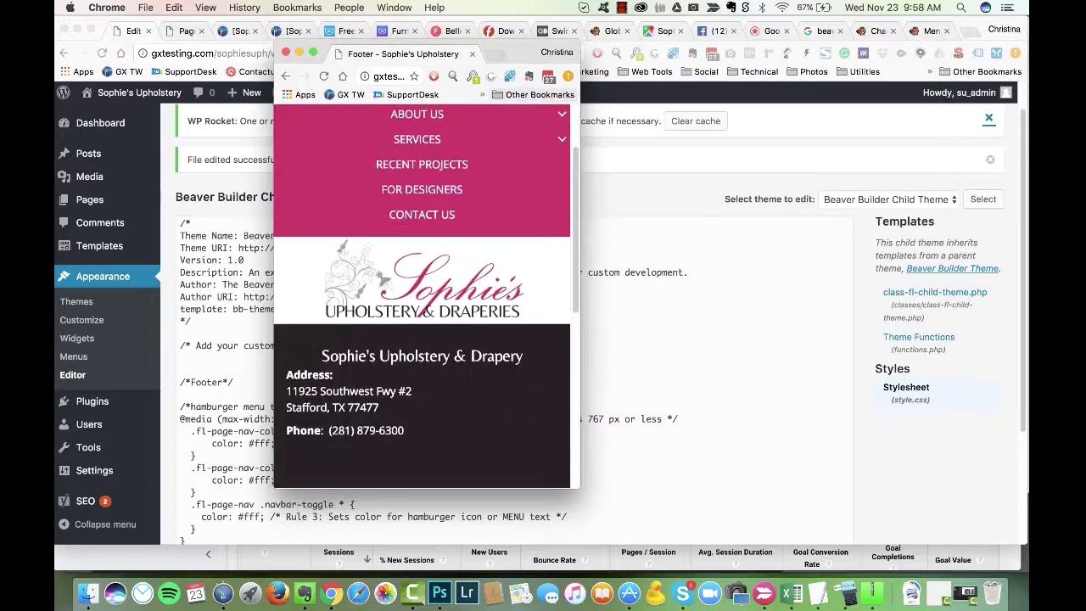
Step: Expand and collapse the Footer page's mobile hamburger menu in the narrow window to test it
{"action": "scroll", "coordinate": [424, 296], "scroll_direction": "down", "scroll_amount": 10}
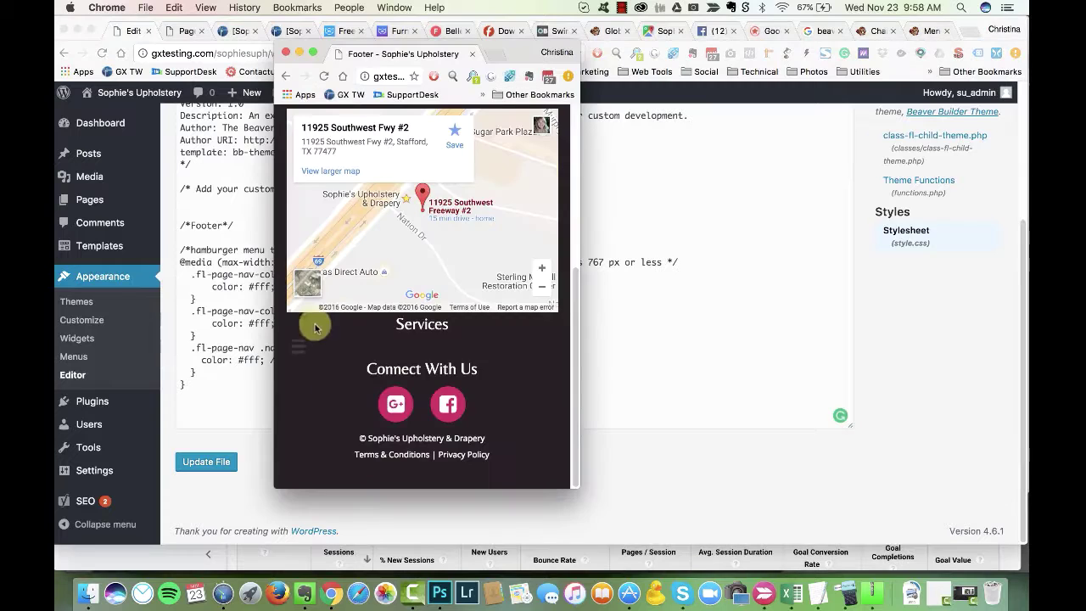
{"action": "left_click", "coordinate": [325, 342]}
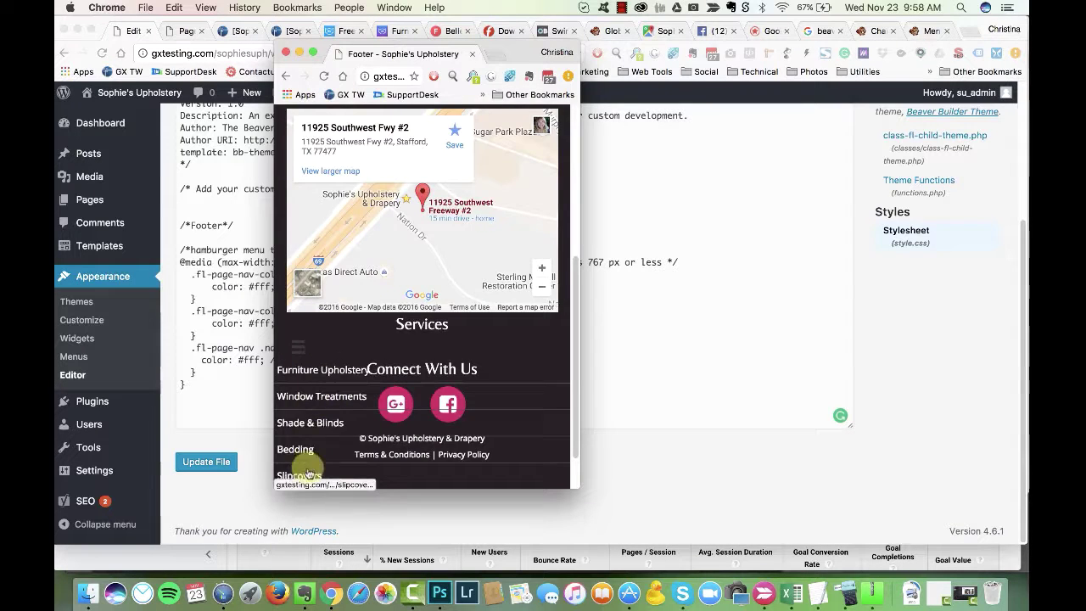
{"action": "left_click", "coordinate": [298, 346]}
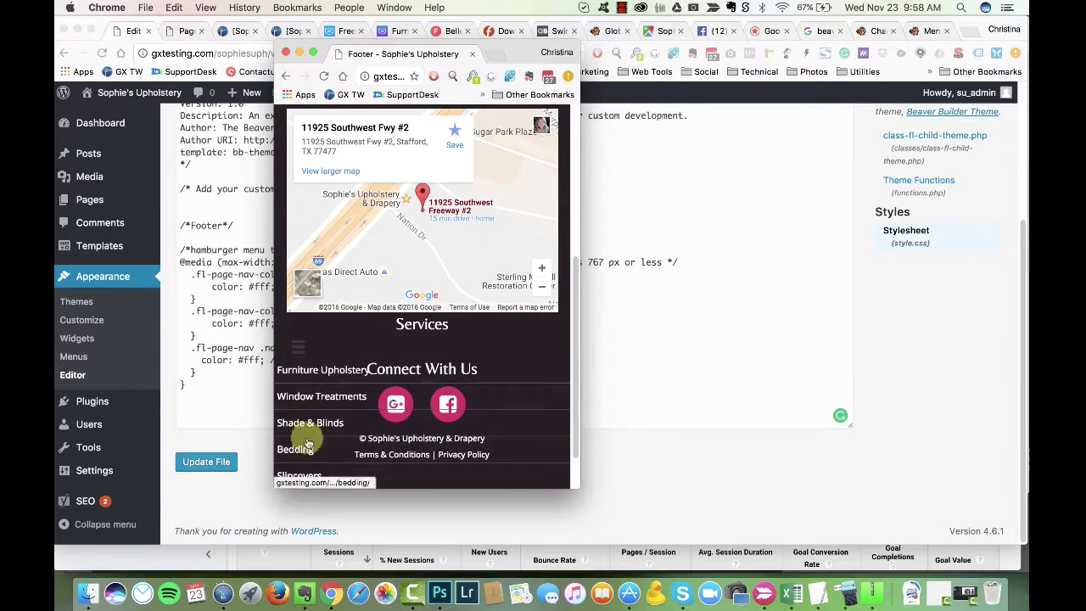
{"action": "left_click_drag", "start_coordinate": [568, 484], "coordinate": [563, 497]}
{"action": "scroll", "coordinate": [427, 446], "scroll_direction": "down", "scroll_amount": 2}
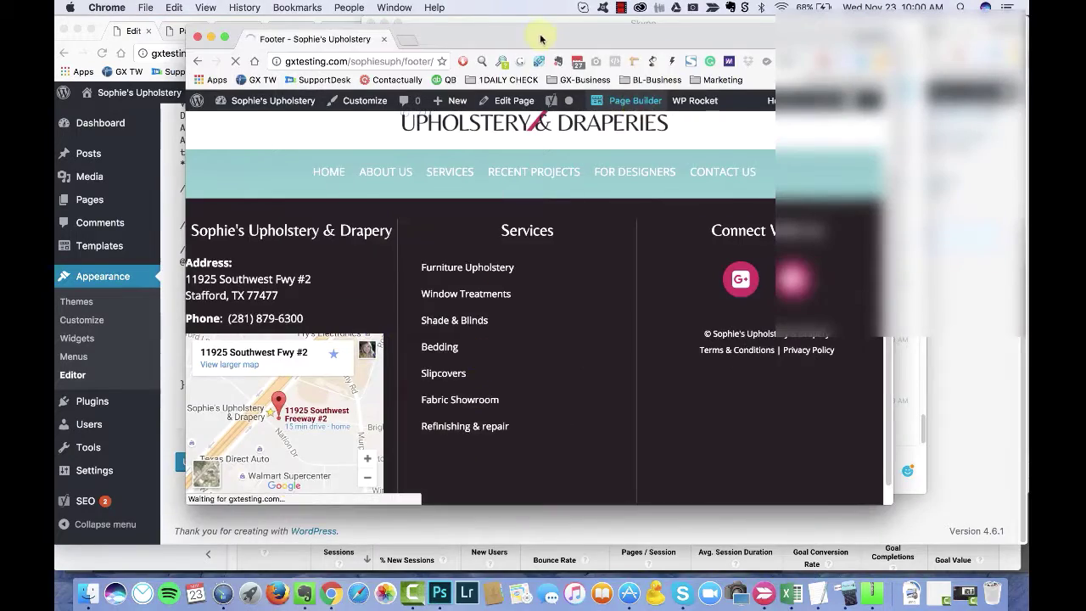
{"action": "left_click_drag", "start_coordinate": [541, 39], "coordinate": [541, 30]}
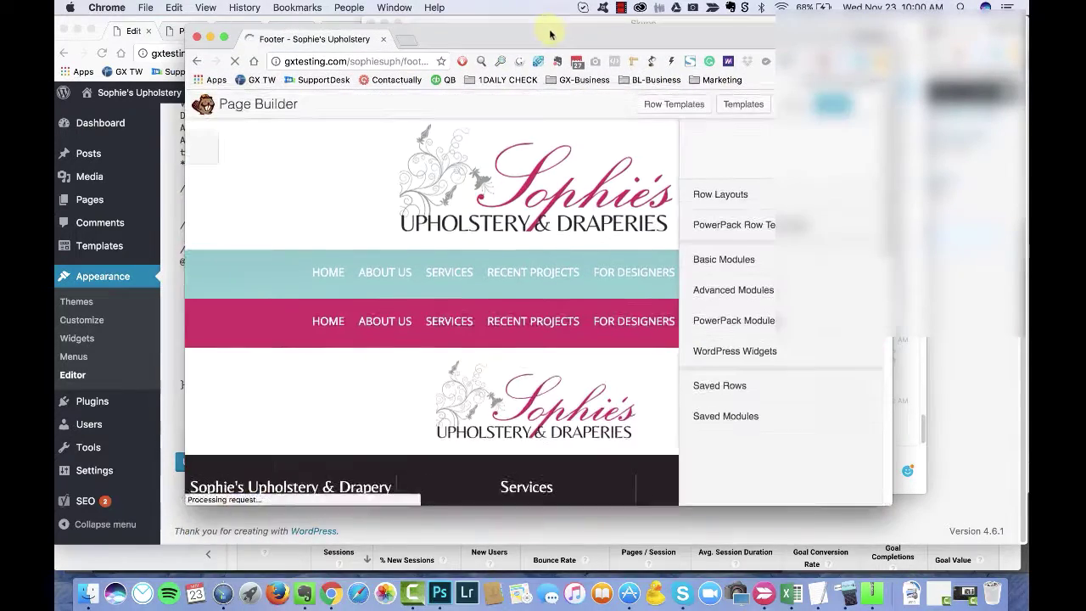
{"action": "scroll", "coordinate": [447, 340], "scroll_direction": "down", "scroll_amount": 5}
Step: Set the footer Services menu's Mobile Style to Hamburger Icon + Label
{"action": "left_click", "coordinate": [449, 367]}
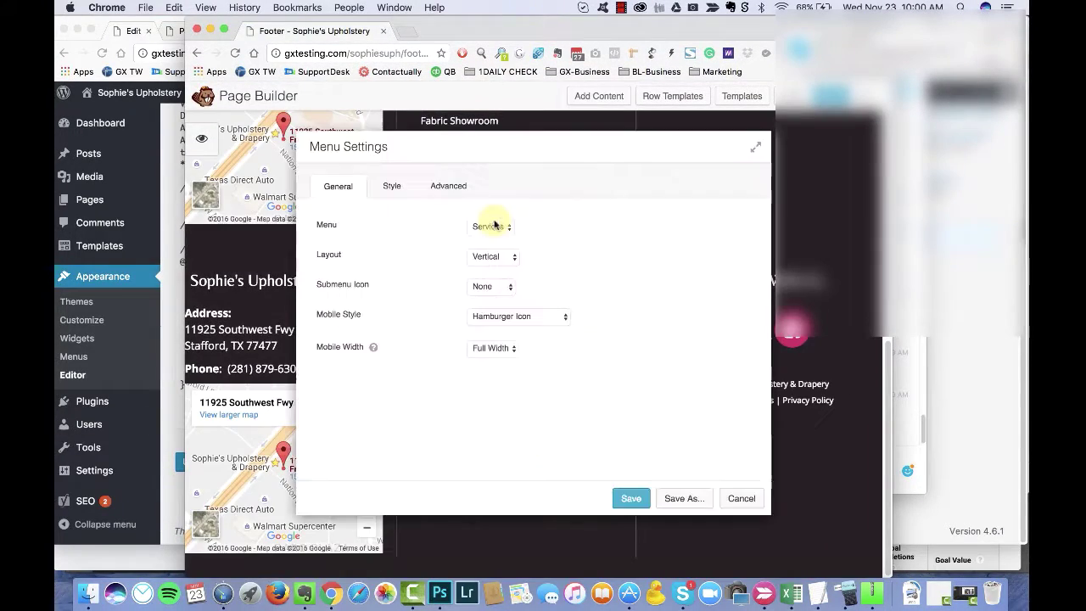
{"action": "left_click", "coordinate": [519, 316]}
{"action": "left_click", "coordinate": [519, 322]}
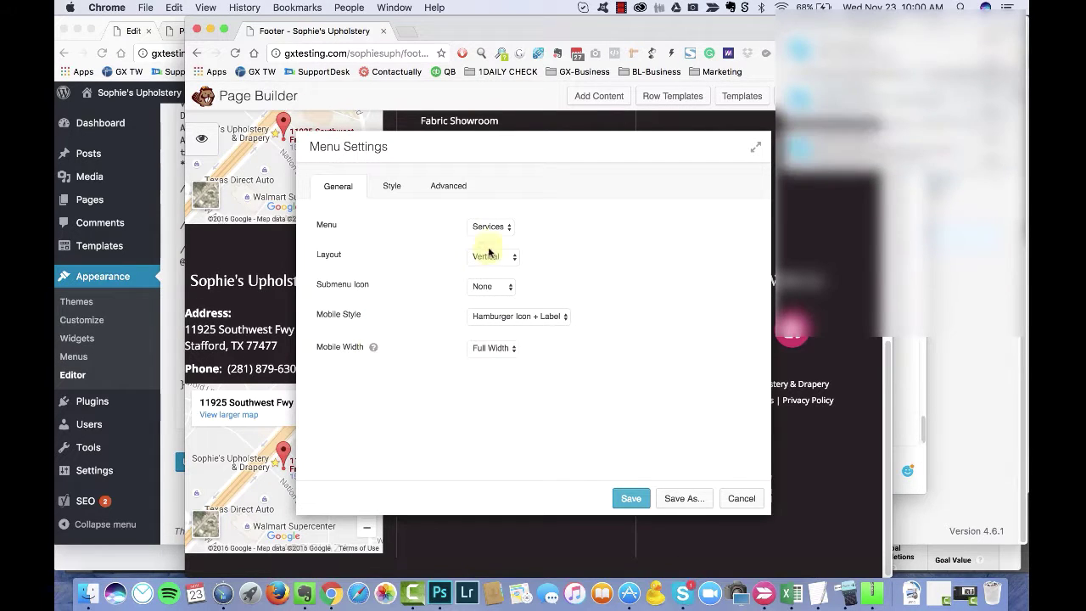
Step: Review the menu's Style and Advanced settings, including the left margin, and save the menu
{"action": "left_click", "coordinate": [391, 185]}
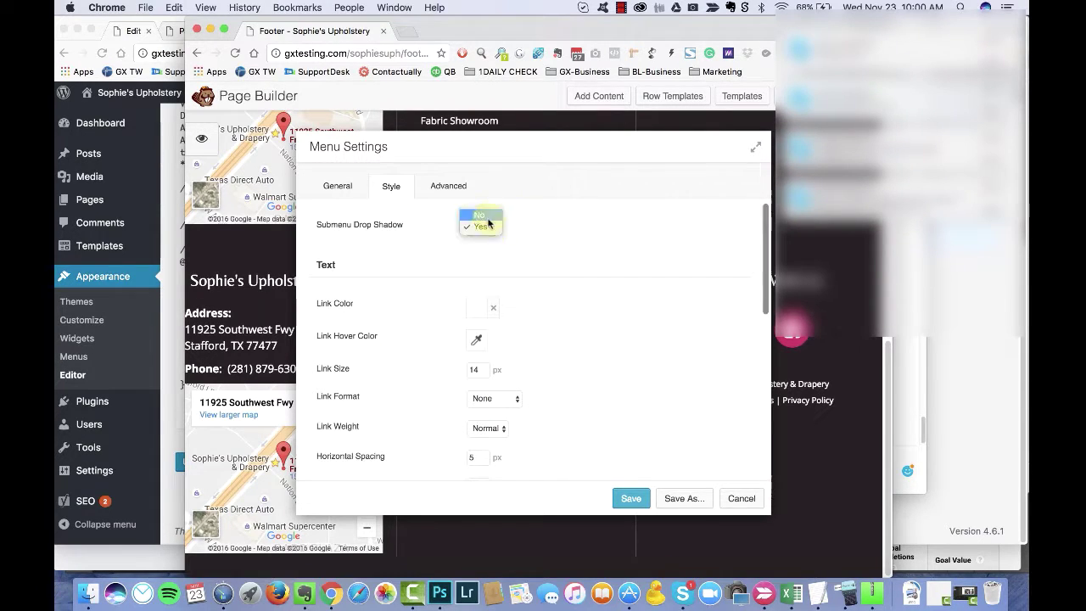
{"action": "scroll", "coordinate": [475, 306], "scroll_direction": "down", "scroll_amount": 5}
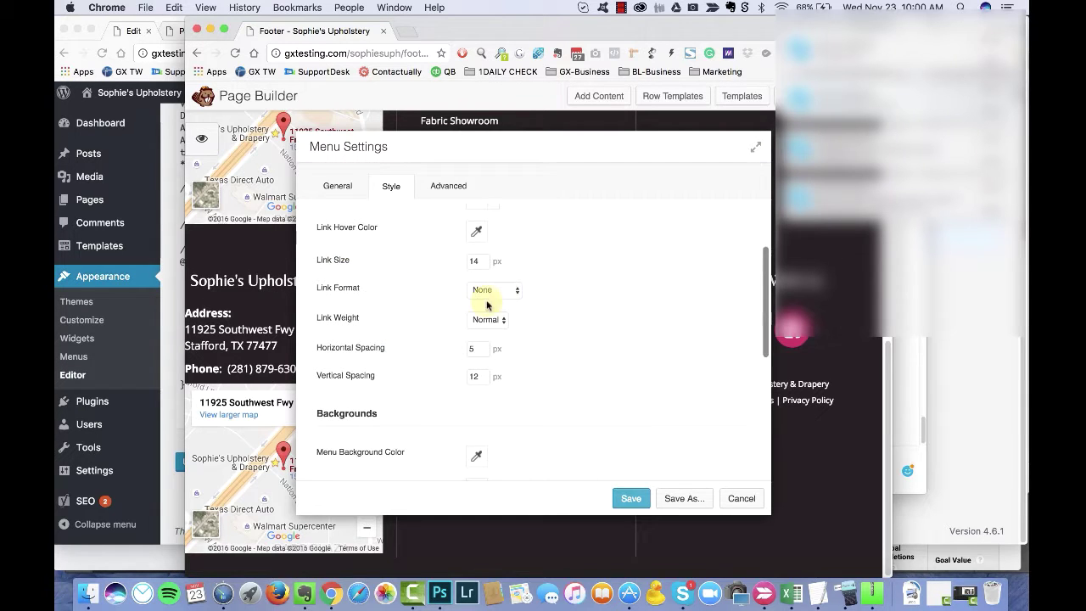
{"action": "scroll", "coordinate": [521, 314], "scroll_direction": "down", "scroll_amount": 12}
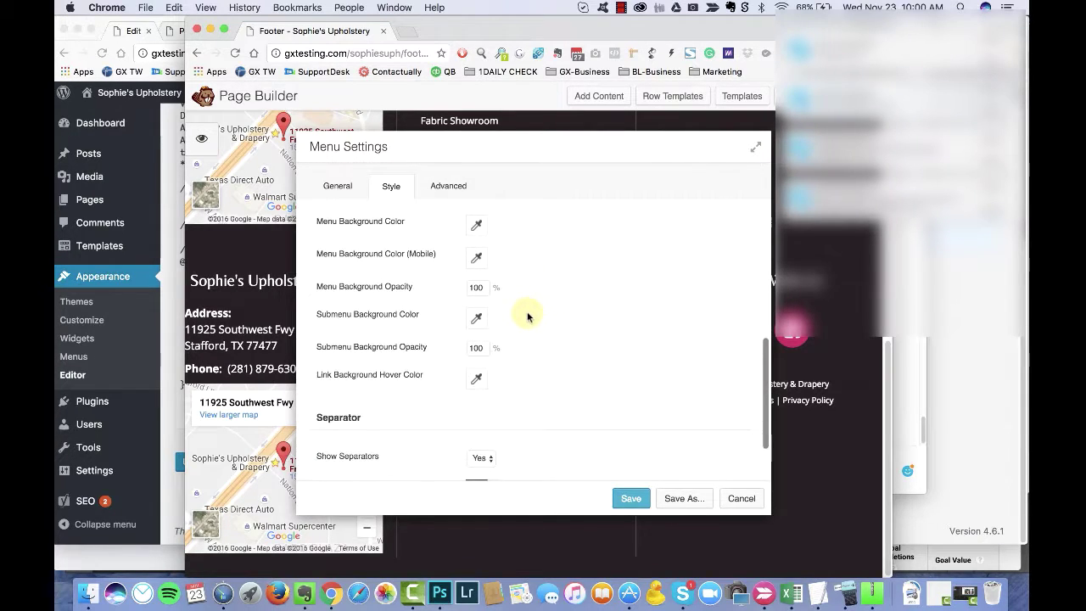
{"action": "left_click", "coordinate": [447, 183]}
{"action": "scroll", "coordinate": [501, 303], "scroll_direction": "up", "scroll_amount": 5}
{"action": "left_click", "coordinate": [489, 319]}
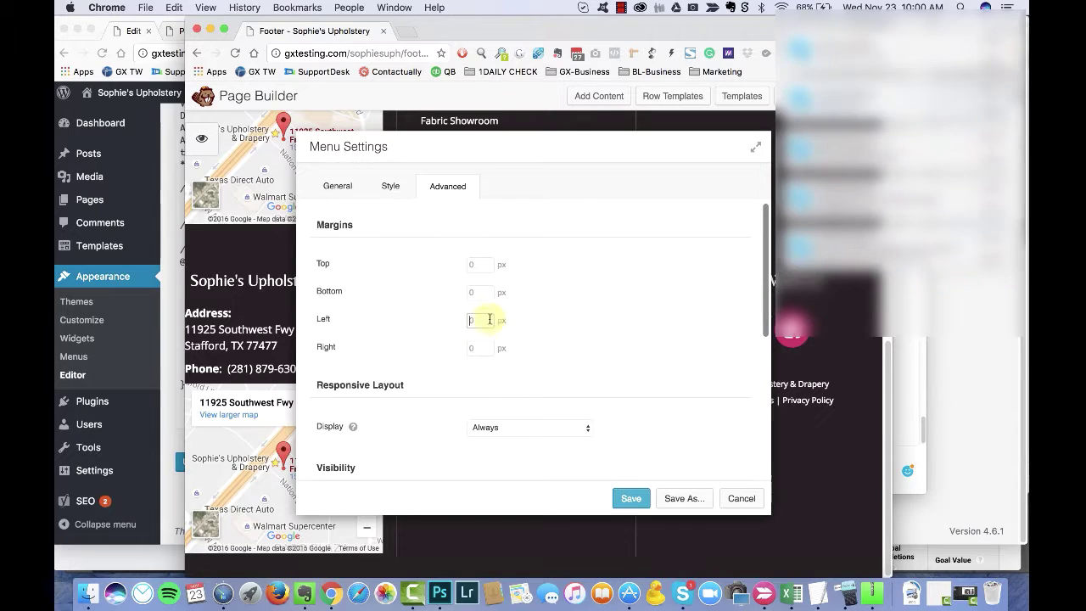
{"action": "key", "text": "Return"}
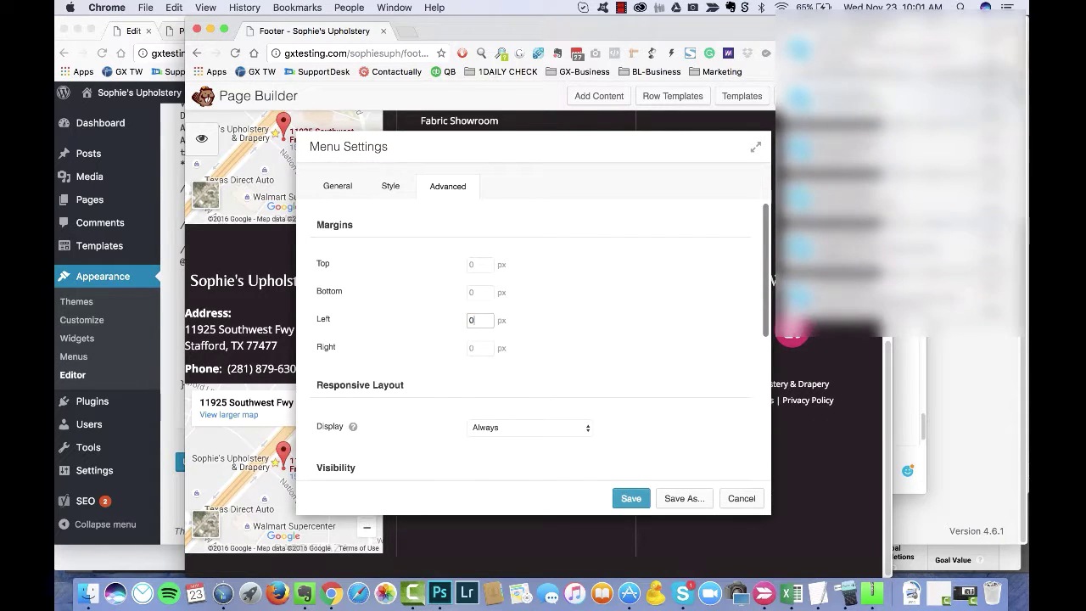
{"action": "key", "text": "super+Tab"}
{"action": "key", "text": "super+Tab"}
Step: Reopen the footer in the page builder and open the Services column's Advanced settings
{"action": "left_click", "coordinate": [627, 110]}
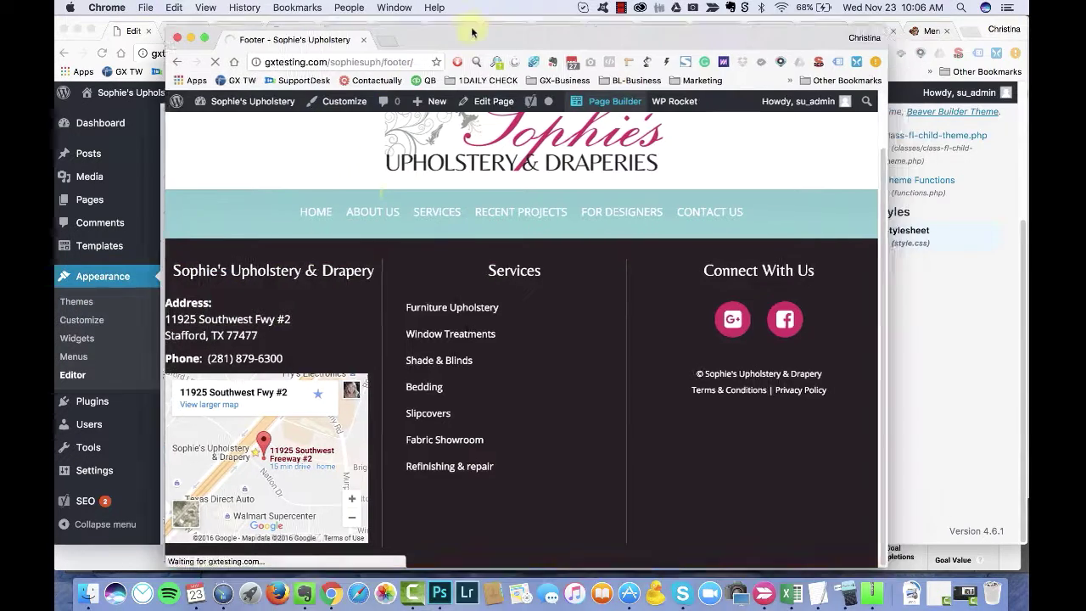
{"action": "scroll", "coordinate": [365, 377], "scroll_direction": "down", "scroll_amount": 4}
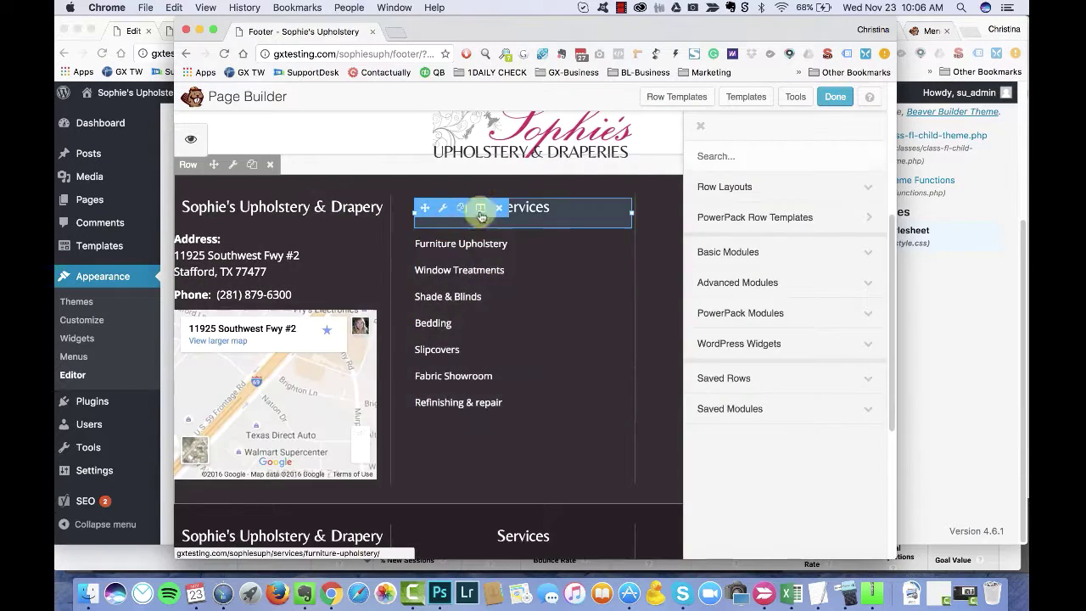
{"action": "left_click", "coordinate": [500, 227]}
{"action": "scroll", "coordinate": [720, 487], "scroll_direction": "down", "scroll_amount": 5}
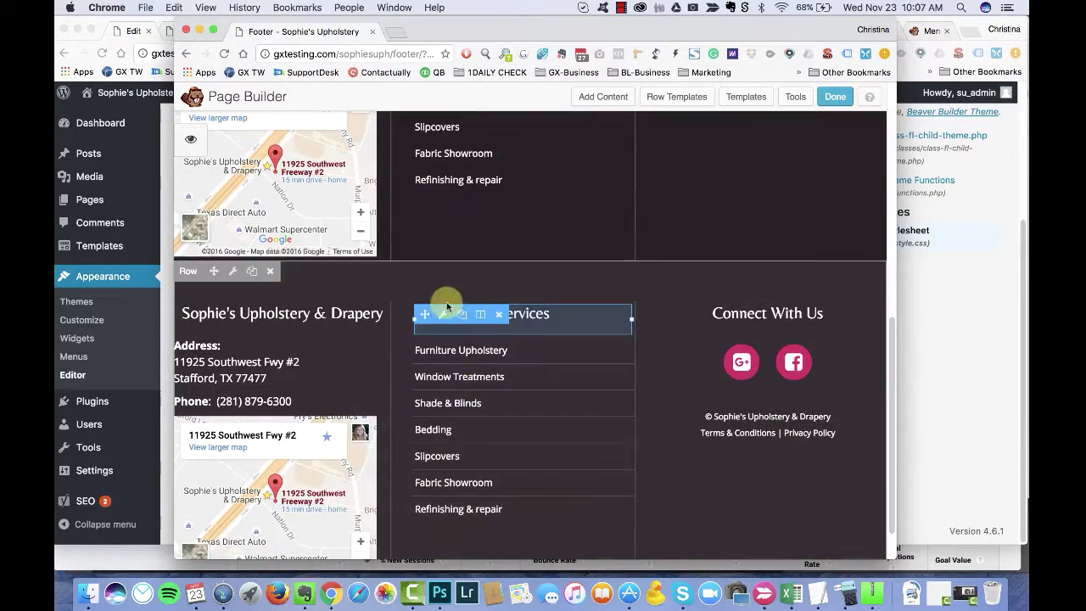
{"action": "left_click", "coordinate": [490, 371]}
{"action": "scroll", "coordinate": [413, 300], "scroll_direction": "down", "scroll_amount": 10}
{"action": "left_click", "coordinate": [527, 178]}
{"action": "scroll", "coordinate": [526, 271], "scroll_direction": "up", "scroll_amount": 10}
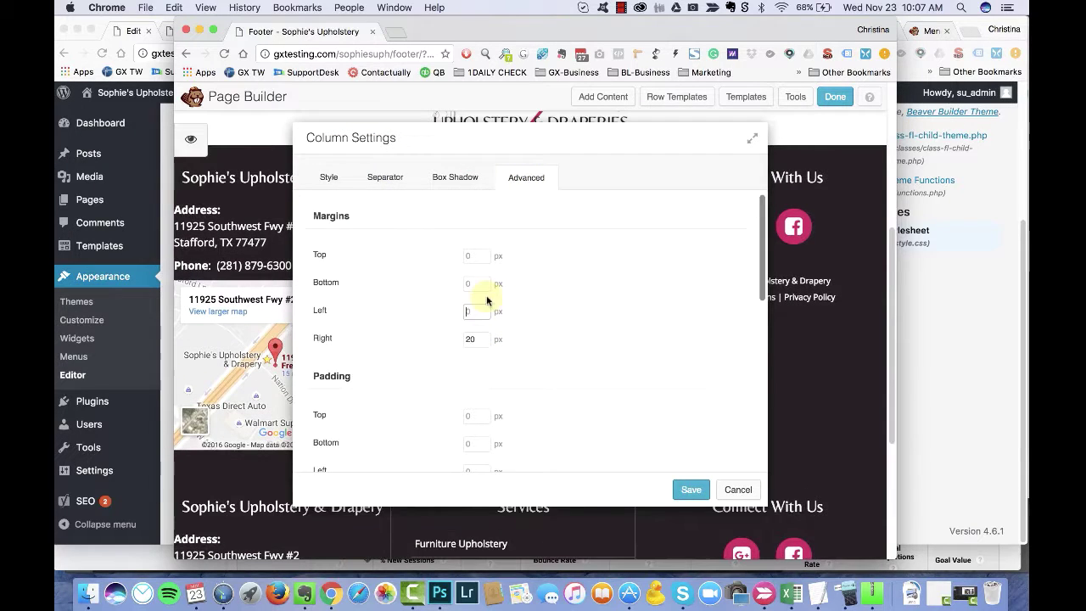
Step: Review the column's Stacking Order and responsive and visibility options, closing without changes
{"action": "left_click_drag", "start_coordinate": [558, 145], "coordinate": [602, 135]}
{"action": "scroll", "coordinate": [416, 335], "scroll_direction": "down", "scroll_amount": 6}
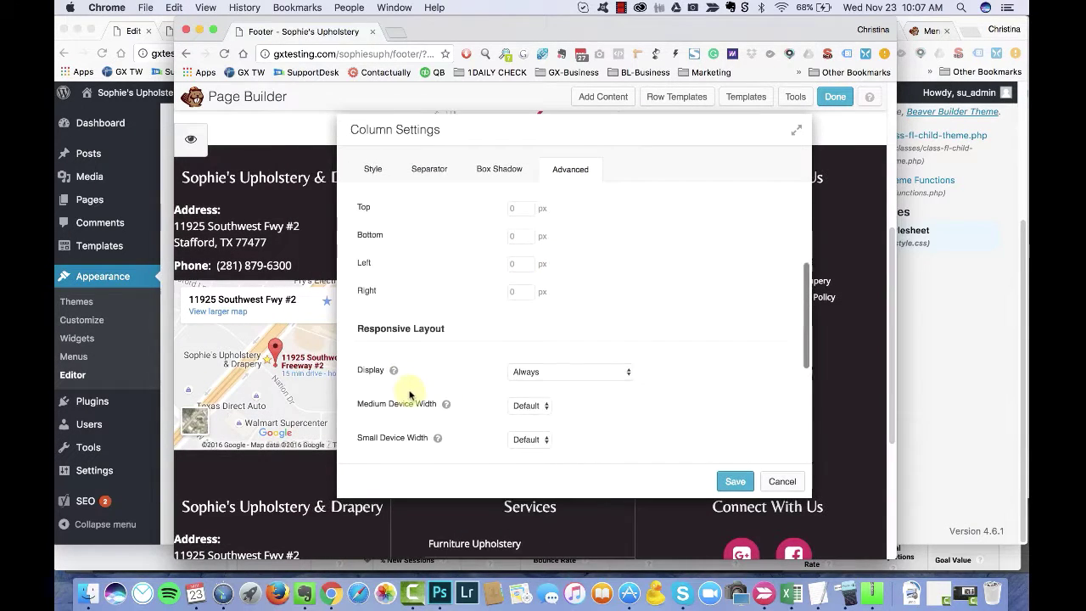
{"action": "scroll", "coordinate": [394, 414], "scroll_direction": "down", "scroll_amount": 2}
{"action": "left_click", "coordinate": [533, 322]}
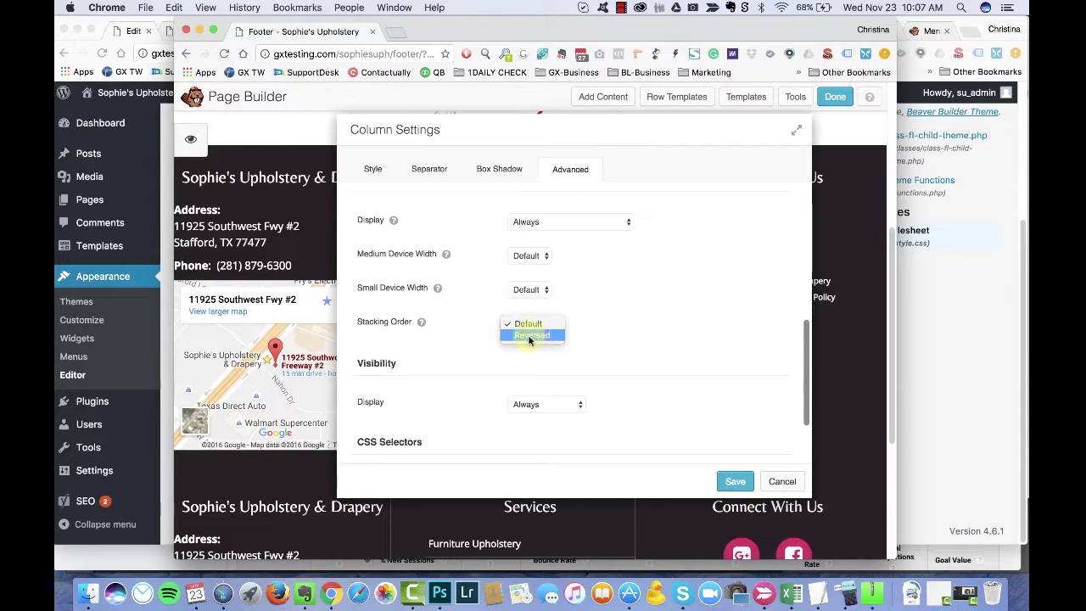
{"action": "left_click", "coordinate": [547, 222]}
{"action": "left_click", "coordinate": [569, 403]}
{"action": "left_click", "coordinate": [570, 404]}
{"action": "scroll", "coordinate": [459, 362], "scroll_direction": "down", "scroll_amount": 1}
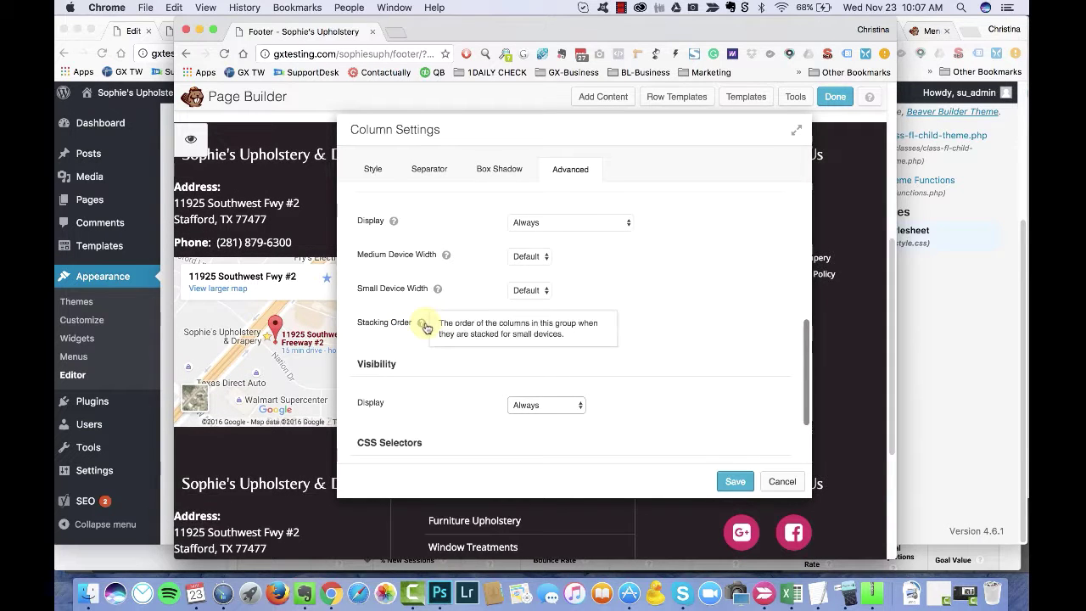
{"action": "key", "text": "Escape"}
{"action": "key", "text": "Escape"}
Step: Drag the footer content between columns, moving the social icons into the middle column
{"action": "scroll", "coordinate": [475, 373], "scroll_direction": "down", "scroll_amount": 1}
{"action": "left_click_drag", "start_coordinate": [422, 503], "coordinate": [742, 281]}
{"action": "left_click_drag", "start_coordinate": [663, 262], "coordinate": [519, 259]}
Step: Check the right column's text and link colours and save the column settings
{"action": "mouse_move", "coordinate": [720, 265]}
{"action": "left_click", "coordinate": [728, 283]}
{"action": "scroll", "coordinate": [375, 231], "scroll_direction": "down", "scroll_amount": 3}
{"action": "left_click", "coordinate": [472, 255]}
{"action": "left_click", "coordinate": [532, 255]}
{"action": "left_click", "coordinate": [472, 290]}
{"action": "left_click", "coordinate": [535, 286]}
{"action": "scroll", "coordinate": [535, 286], "scroll_direction": "down", "scroll_amount": 5}
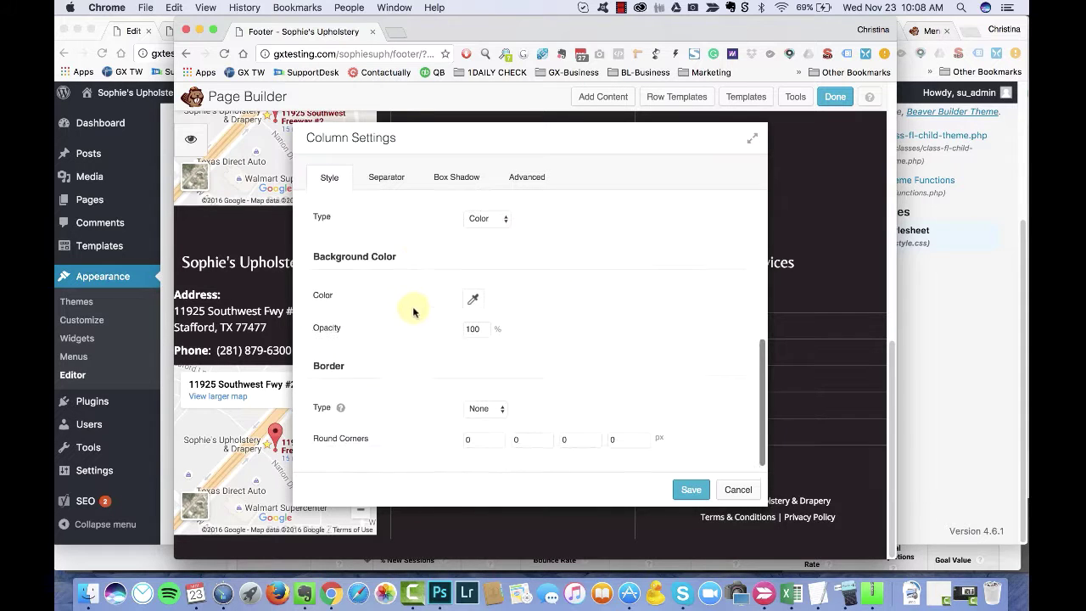
{"action": "left_click", "coordinate": [686, 490]}
Step: Finish editing and publish the footer changes
{"action": "left_click", "coordinate": [835, 96]}
{"action": "left_click", "coordinate": [529, 286]}
{"action": "left_click_drag", "start_coordinate": [799, 25], "coordinate": [750, 26]}
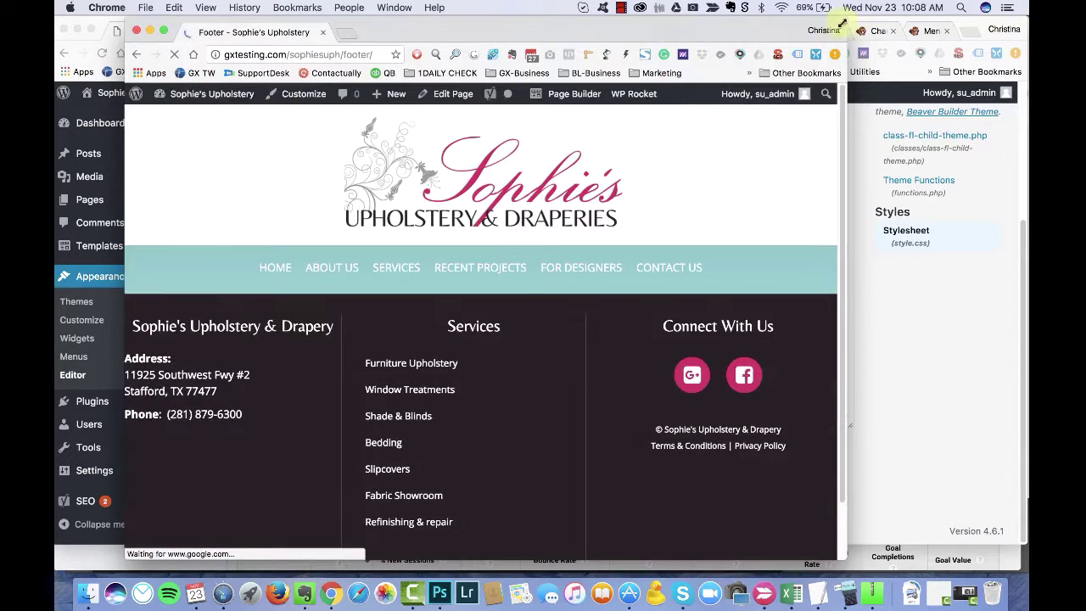
Step: Shrink Chrome to phone width and scroll to see Connect With Us above Services
{"action": "left_click_drag", "start_coordinate": [845, 24], "coordinate": [491, 37]}
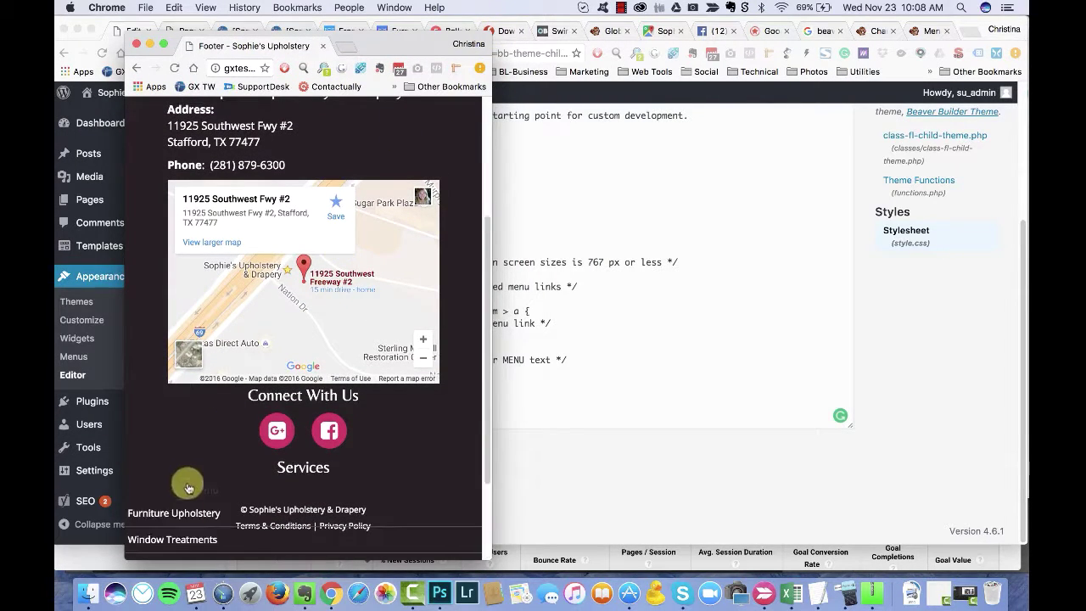
{"action": "scroll", "coordinate": [189, 487], "scroll_direction": "down", "scroll_amount": 4}
{"action": "scroll", "coordinate": [175, 509], "scroll_direction": "up", "scroll_amount": 4}
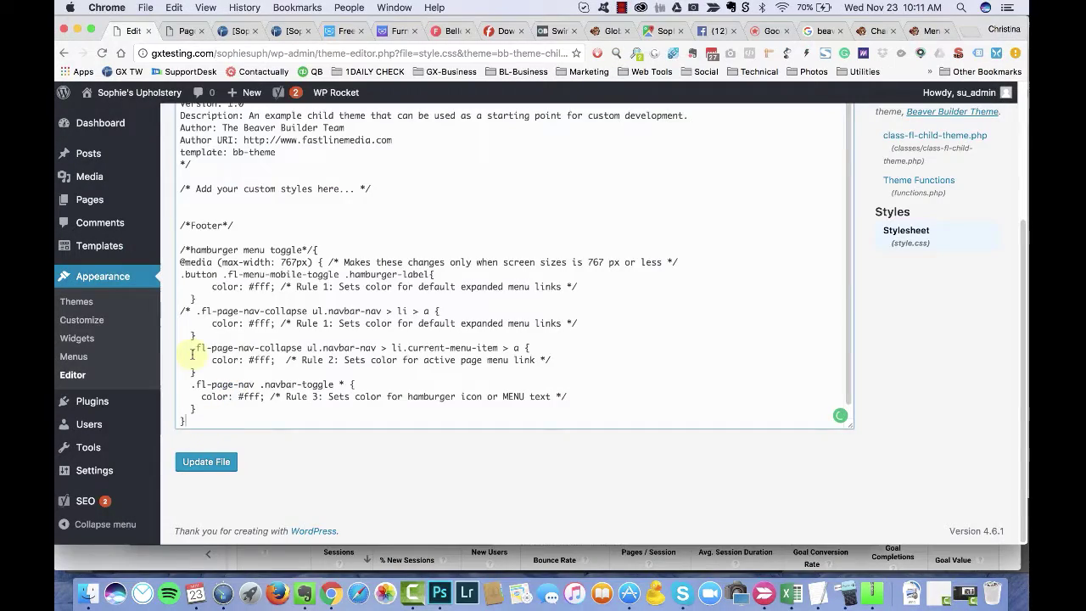
Step: Clear Chrome's cached browsing data and reload the Footer page without DevTools
{"action": "key", "text": "Return"}
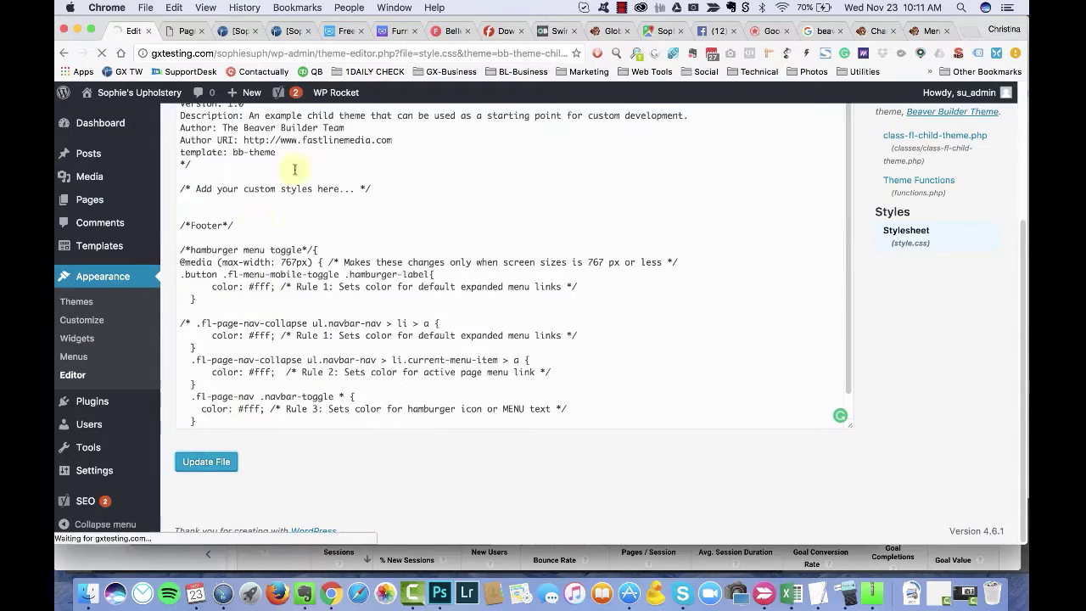
{"action": "key", "text": "super+grave"}
{"action": "key", "text": "super+r"}
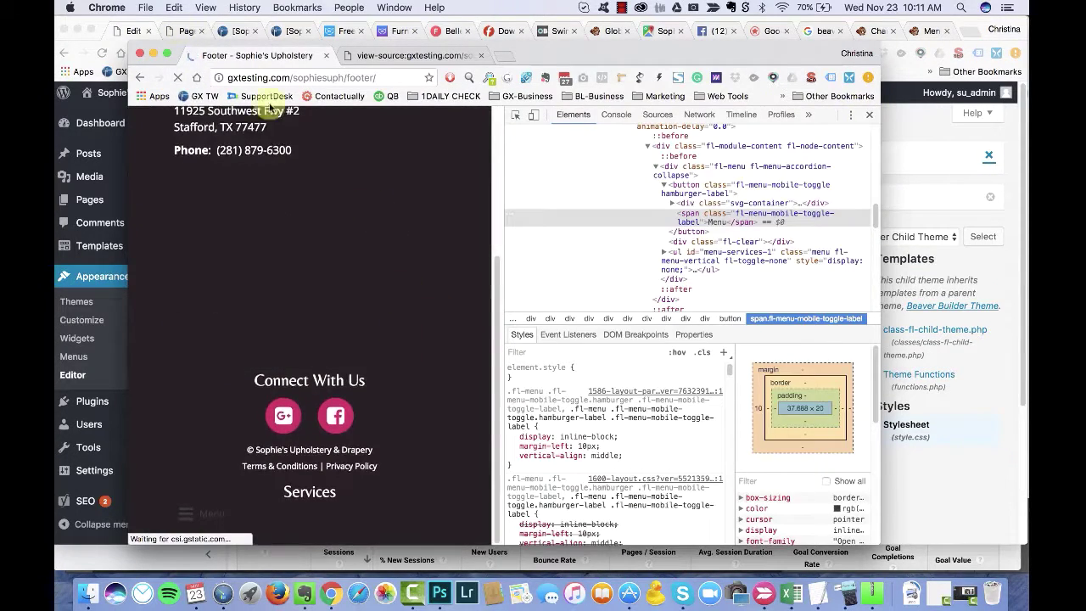
{"action": "left_click", "coordinate": [146, 8]}
{"action": "left_click", "coordinate": [123, 75]}
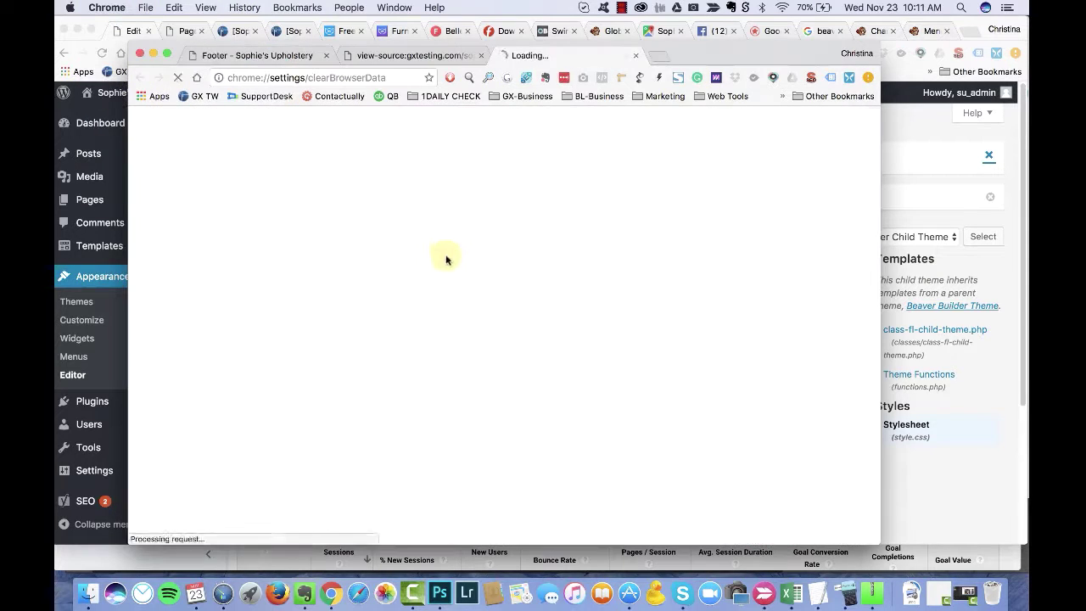
{"action": "key", "text": "Return"}
{"action": "left_click", "coordinate": [238, 56]}
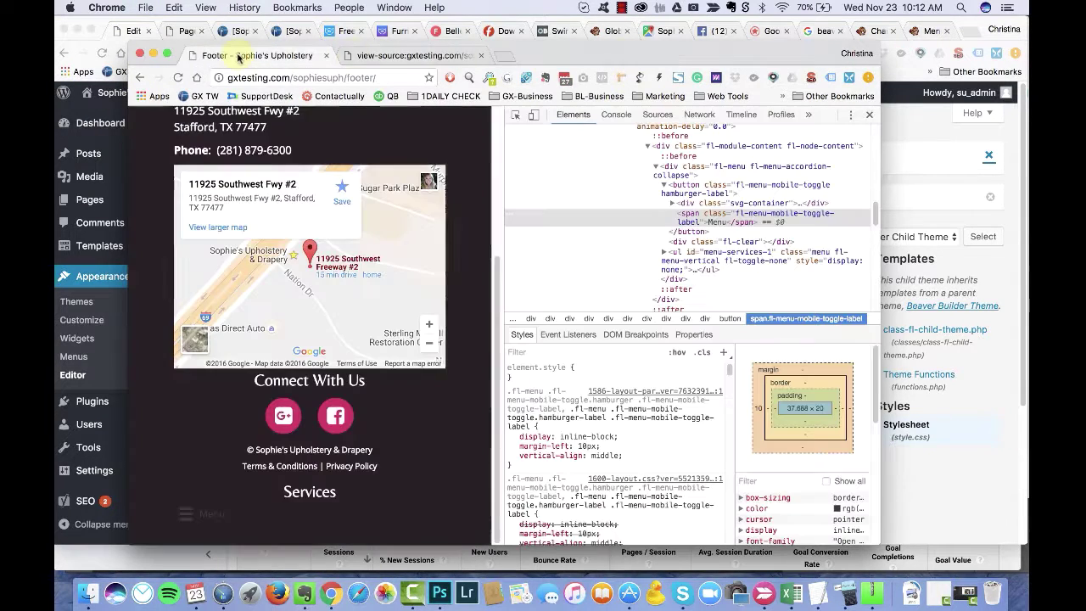
{"action": "left_click", "coordinate": [869, 115]}
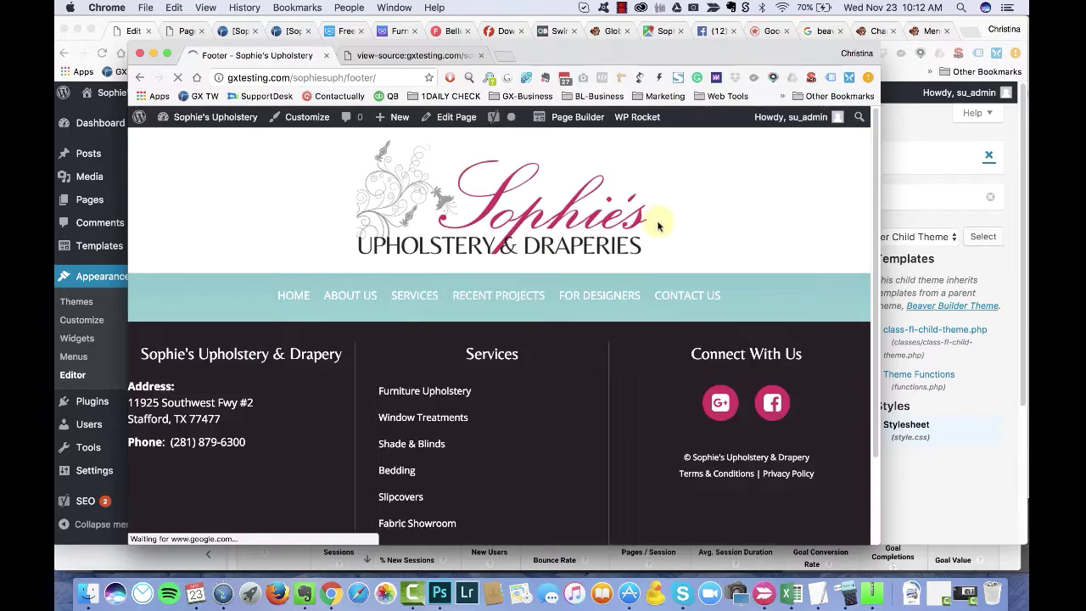
Step: At mobile width, inspect the hamburger Menu toggle and find its .fl-menu .fl-menu-mobile-toggle selector
{"action": "left_click_drag", "start_coordinate": [879, 47], "coordinate": [448, 66]}
{"action": "scroll", "coordinate": [199, 484], "scroll_direction": "down", "scroll_amount": 10}
{"action": "right_click", "coordinate": [170, 521]}
{"action": "key", "text": "Escape"}
{"action": "left_click", "coordinate": [195, 530]}
{"action": "left_click_drag", "start_coordinate": [452, 75], "coordinate": [799, 82]}
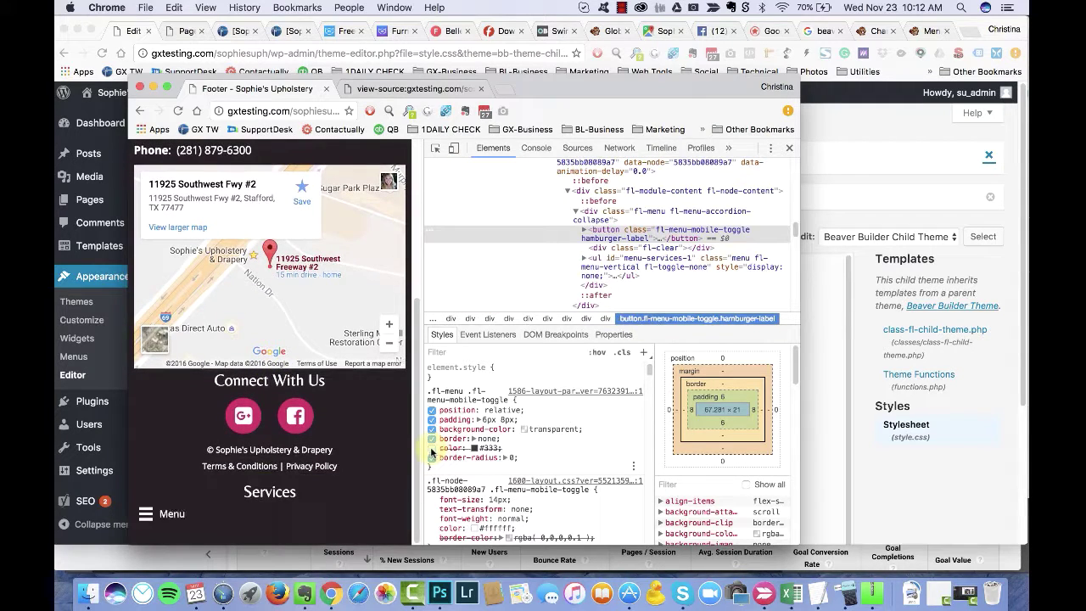
{"action": "left_click", "coordinate": [479, 397]}
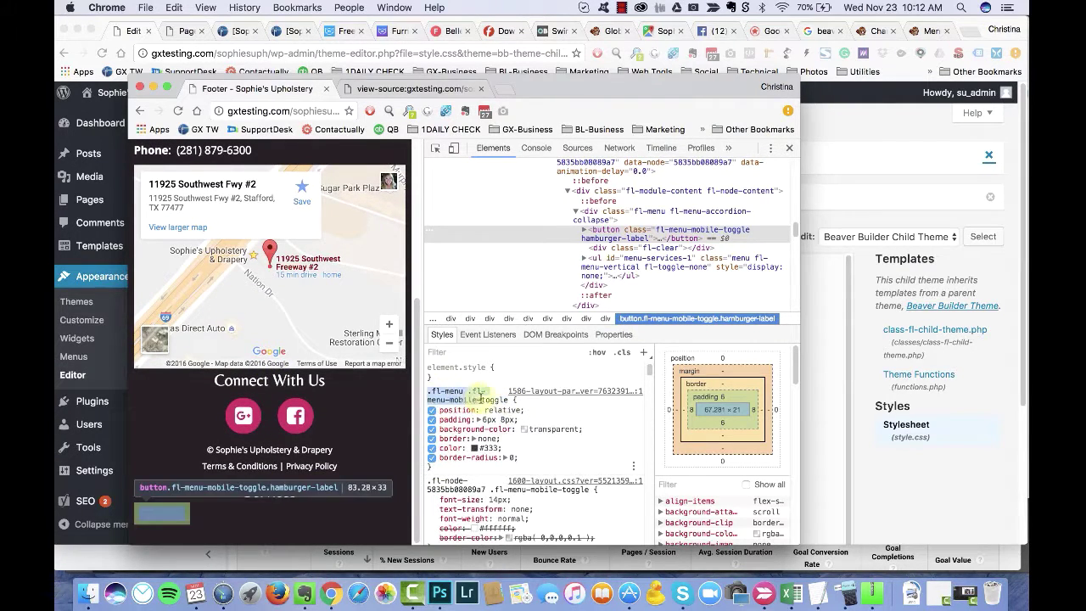
Step: In style.css, delete the leftover standalone toggle selector line
{"action": "left_click", "coordinate": [155, 41]}
{"action": "scroll", "coordinate": [201, 354], "scroll_direction": "down", "scroll_amount": 3}
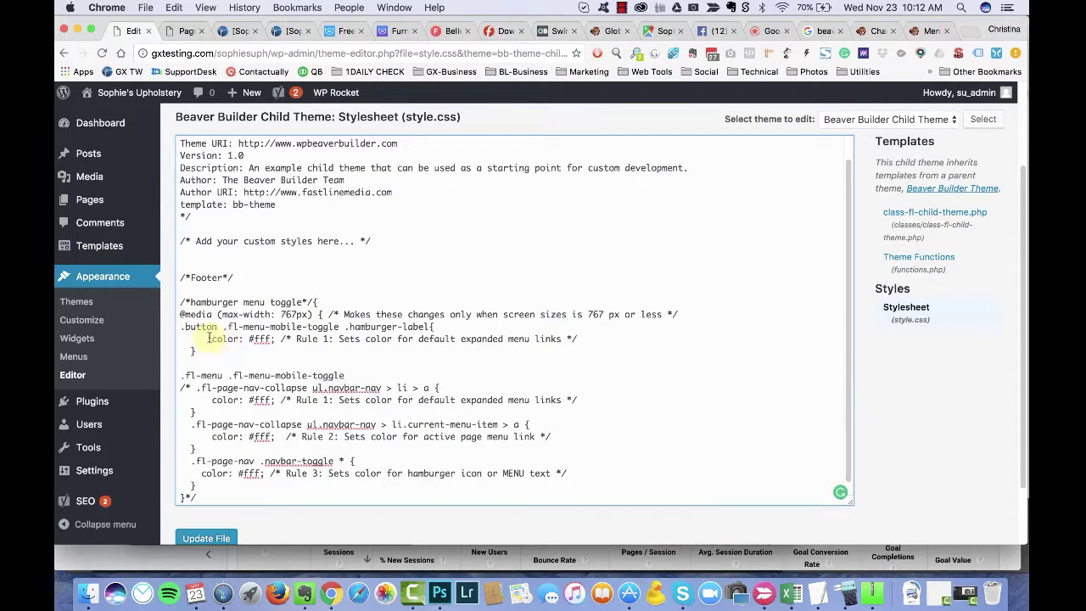
{"action": "key", "text": "super+grave"}
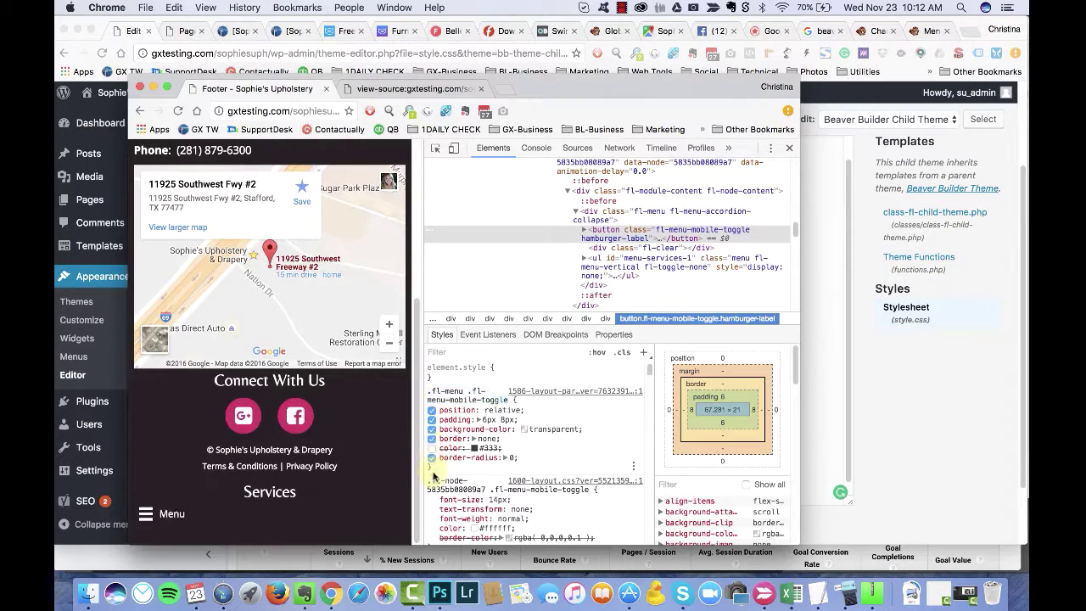
{"action": "left_click", "coordinate": [131, 32]}
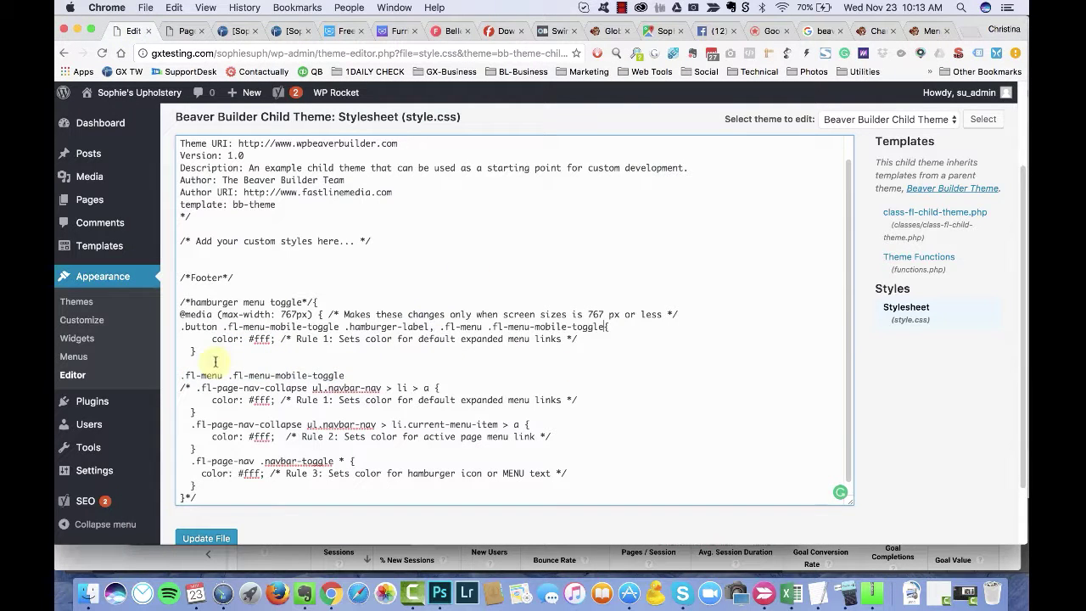
{"action": "left_click_drag", "start_coordinate": [347, 375], "coordinate": [119, 363]}
{"action": "key", "text": "BackSpace"}
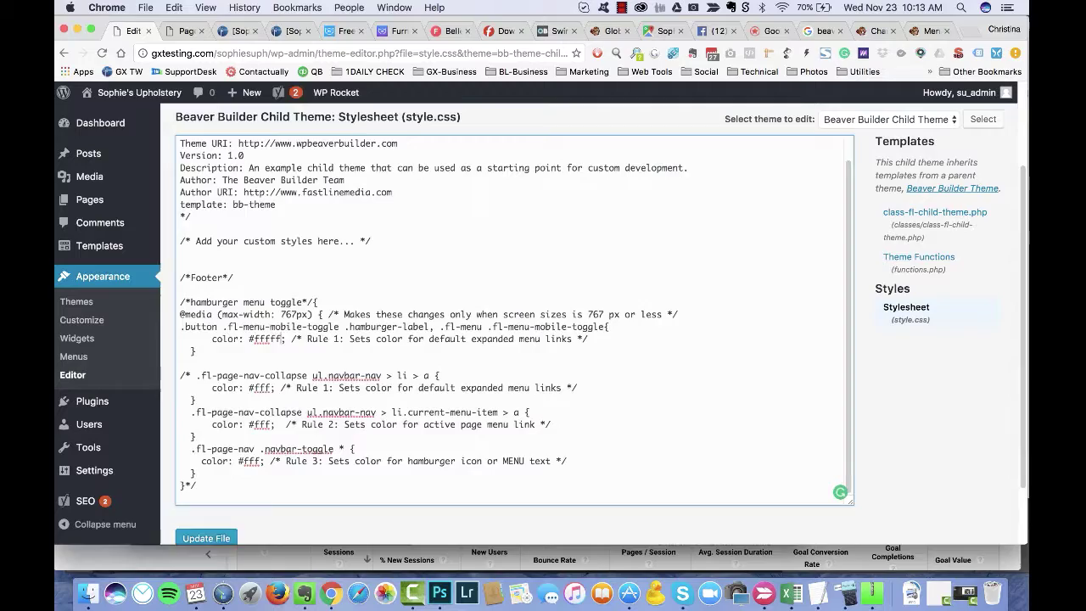
{"action": "key", "text": "super+grave"}
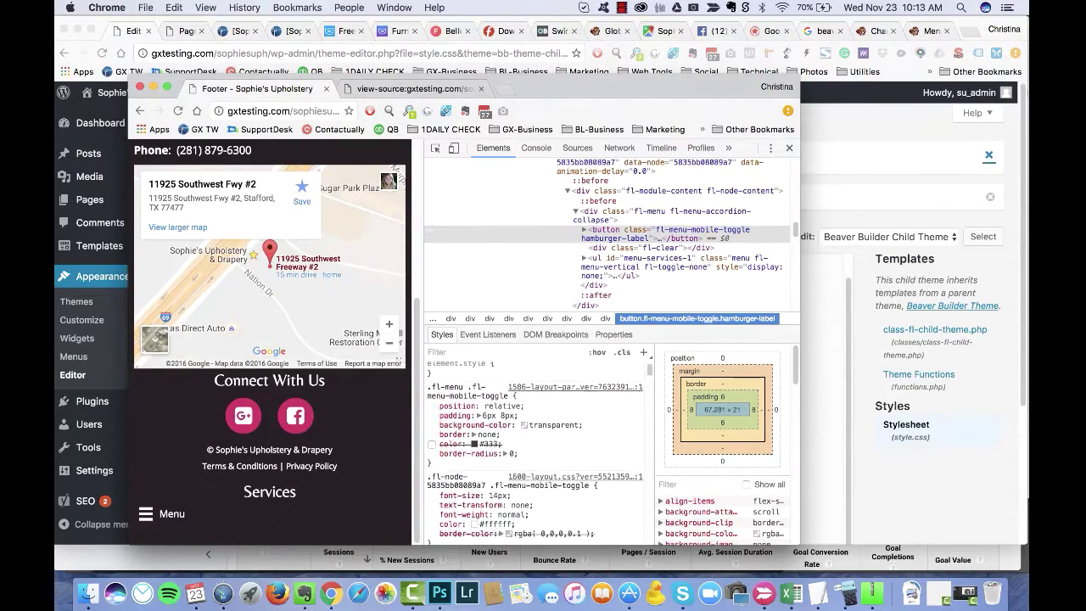
{"action": "key", "text": "super+grave"}
{"action": "scroll", "coordinate": [908, 449], "scroll_direction": "down", "scroll_amount": 2}
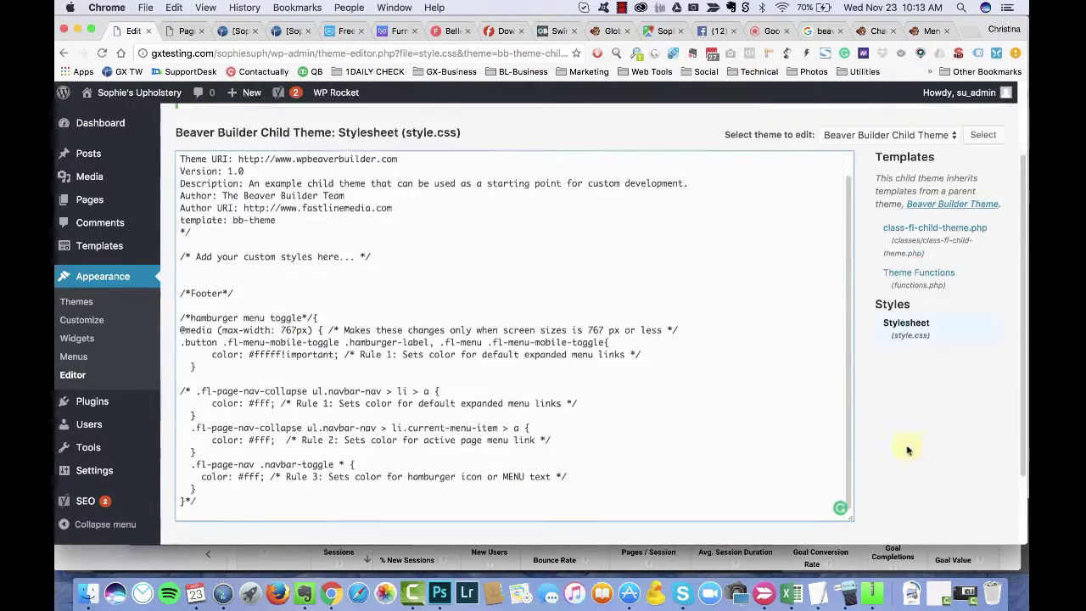
{"action": "scroll", "coordinate": [907, 450], "scroll_direction": "down", "scroll_amount": 1}
Step: Test the mobile menu on the site and disable the toggle's border-color declaration in DevTools
{"action": "key", "text": "super+grave"}
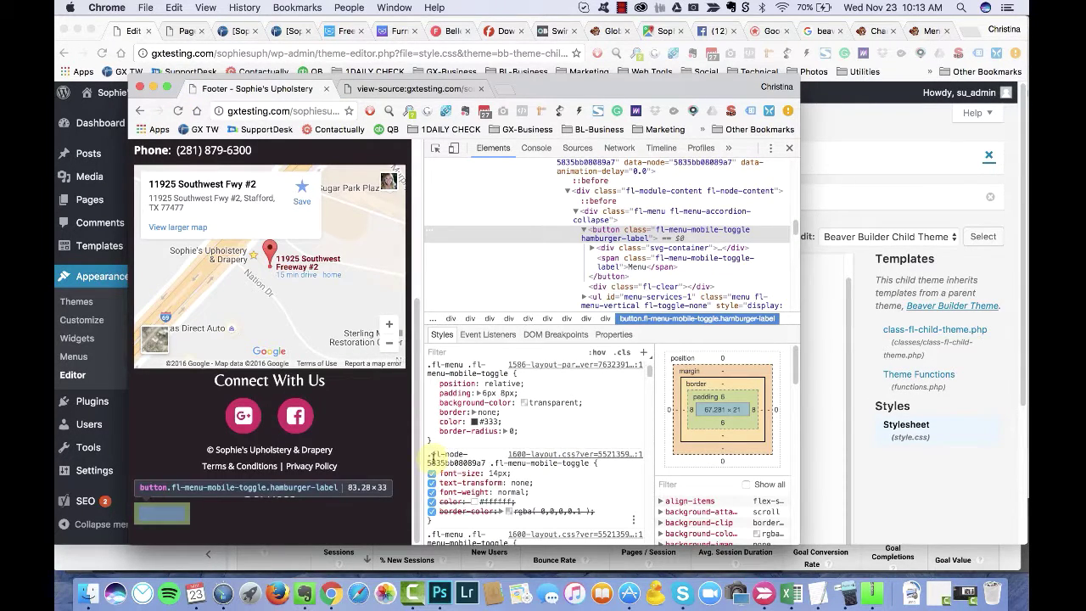
{"action": "scroll", "coordinate": [475, 483], "scroll_direction": "down", "scroll_amount": 2}
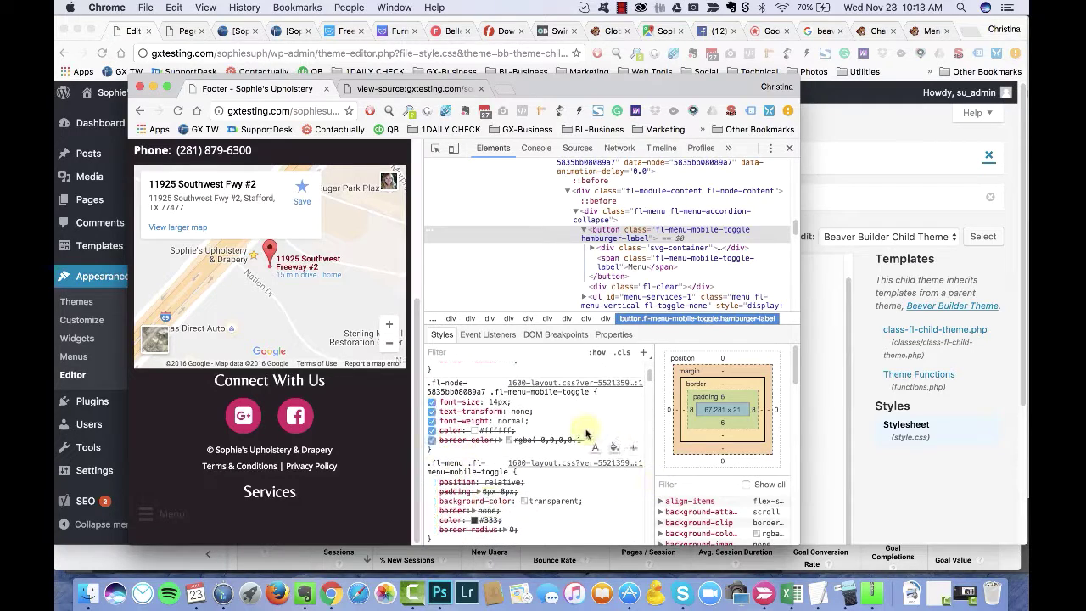
{"action": "scroll", "coordinate": [590, 432], "scroll_direction": "up", "scroll_amount": 1}
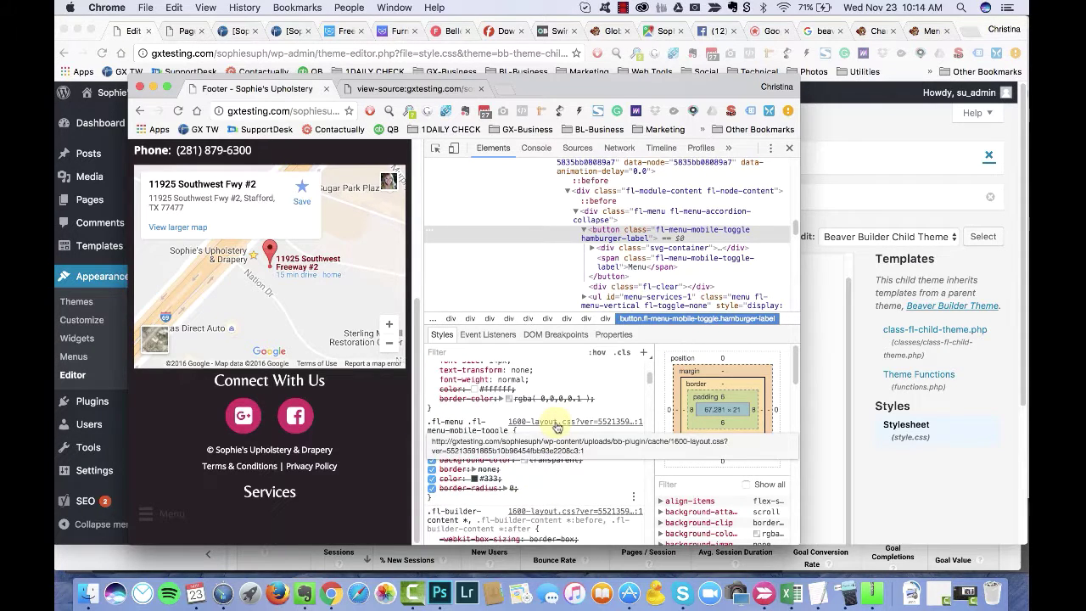
{"action": "scroll", "coordinate": [557, 426], "scroll_direction": "up", "scroll_amount": 1}
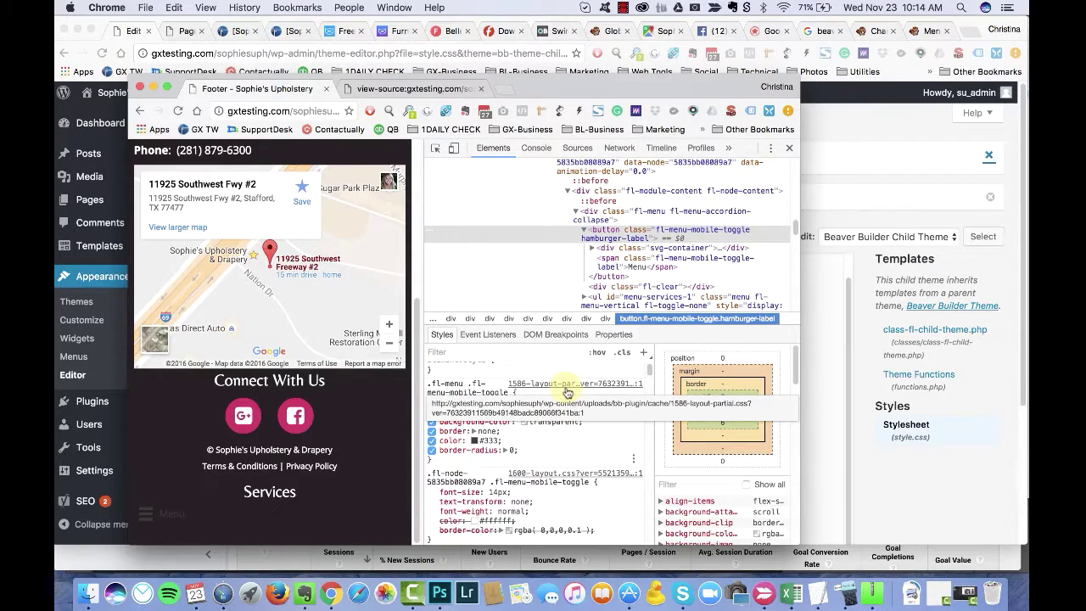
{"action": "scroll", "coordinate": [561, 424], "scroll_direction": "down", "scroll_amount": 3}
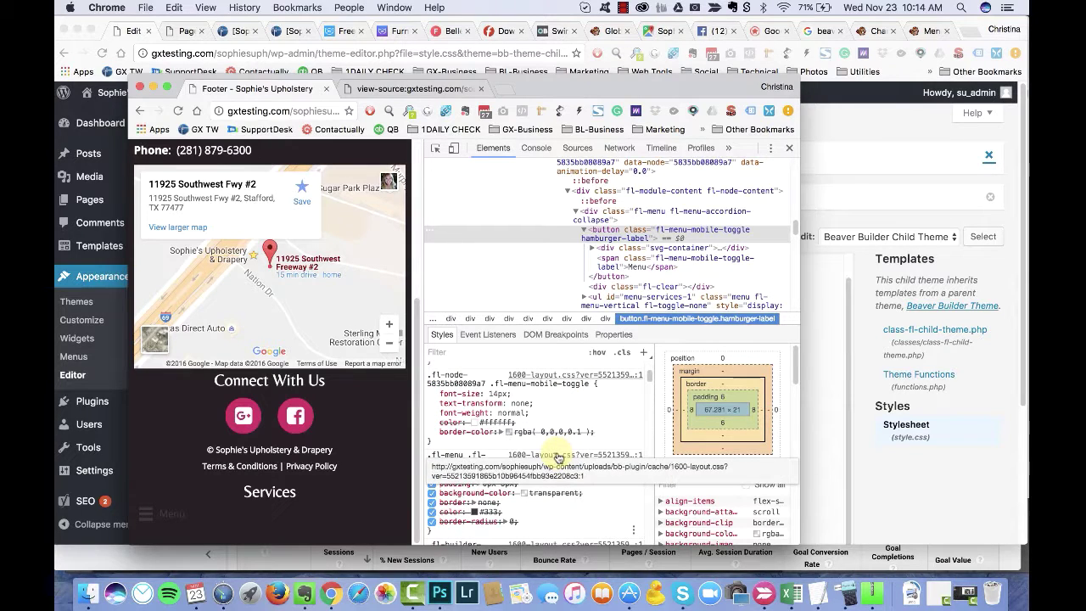
{"action": "scroll", "coordinate": [569, 484], "scroll_direction": "down", "scroll_amount": 3}
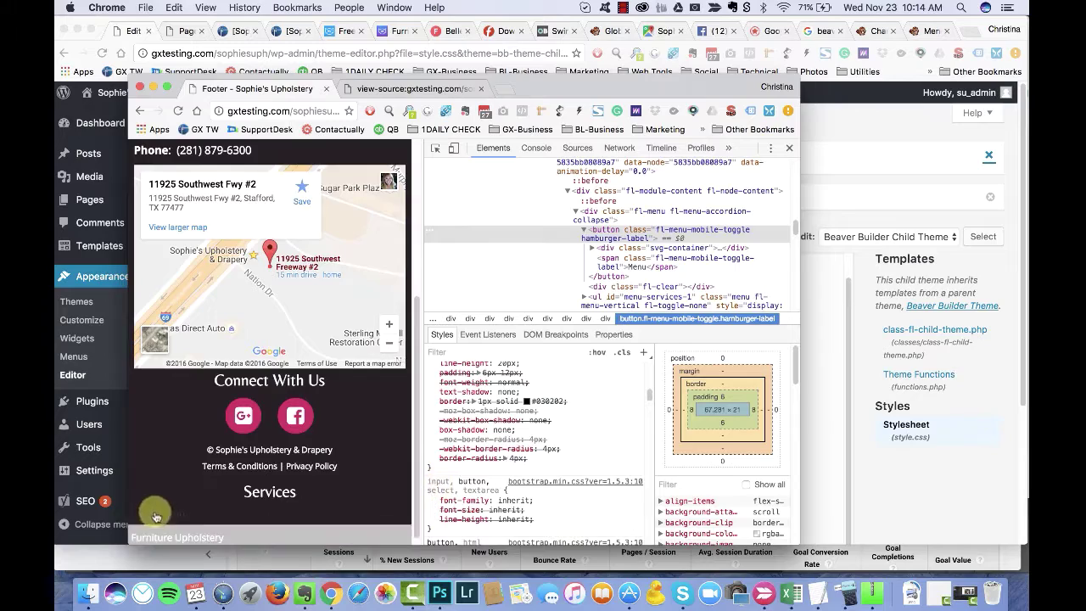
{"action": "left_click", "coordinate": [149, 514]}
{"action": "left_click", "coordinate": [149, 318]}
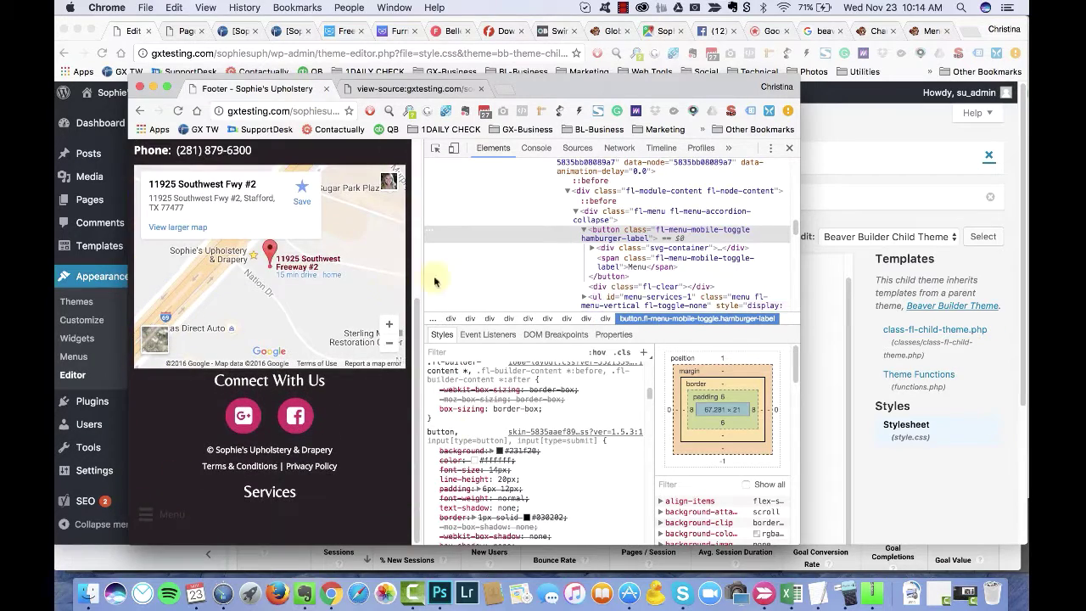
{"action": "scroll", "coordinate": [475, 441], "scroll_direction": "up", "scroll_amount": 3}
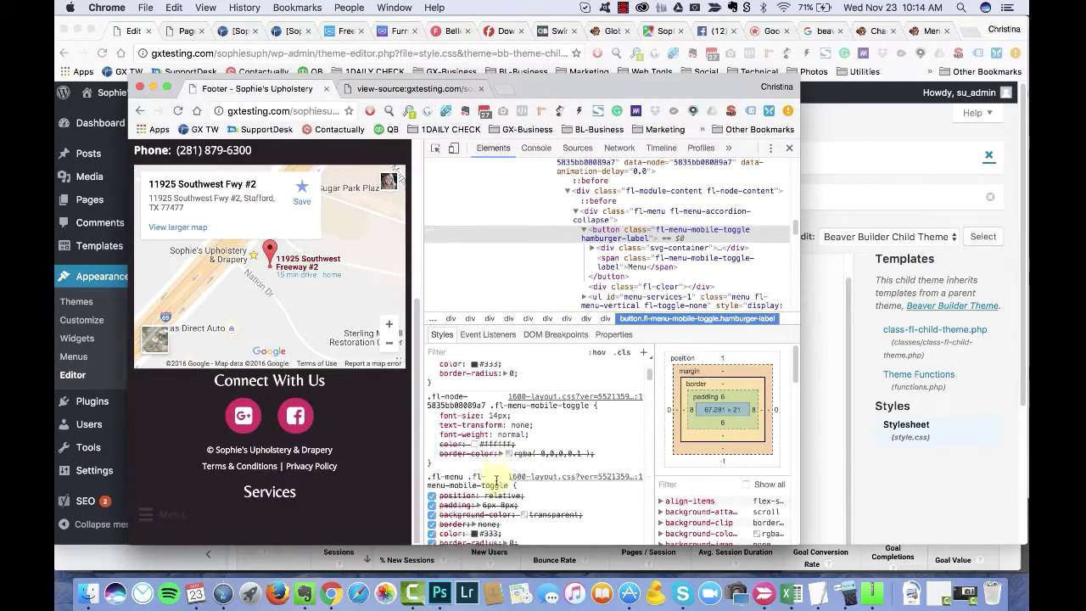
{"action": "scroll", "coordinate": [499, 484], "scroll_direction": "down", "scroll_amount": 1}
{"action": "left_click", "coordinate": [430, 444]}
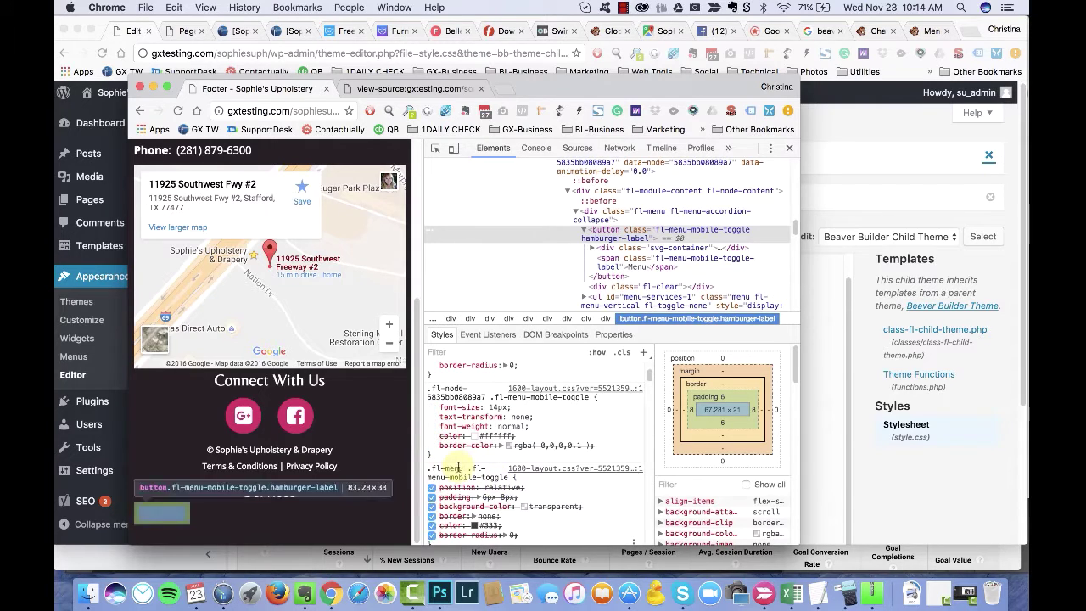
{"action": "scroll", "coordinate": [450, 424], "scroll_direction": "up", "scroll_amount": 2}
Step: Compare the stylesheet's toggle rule against the enlarged site page window
{"action": "left_click", "coordinate": [131, 32]}
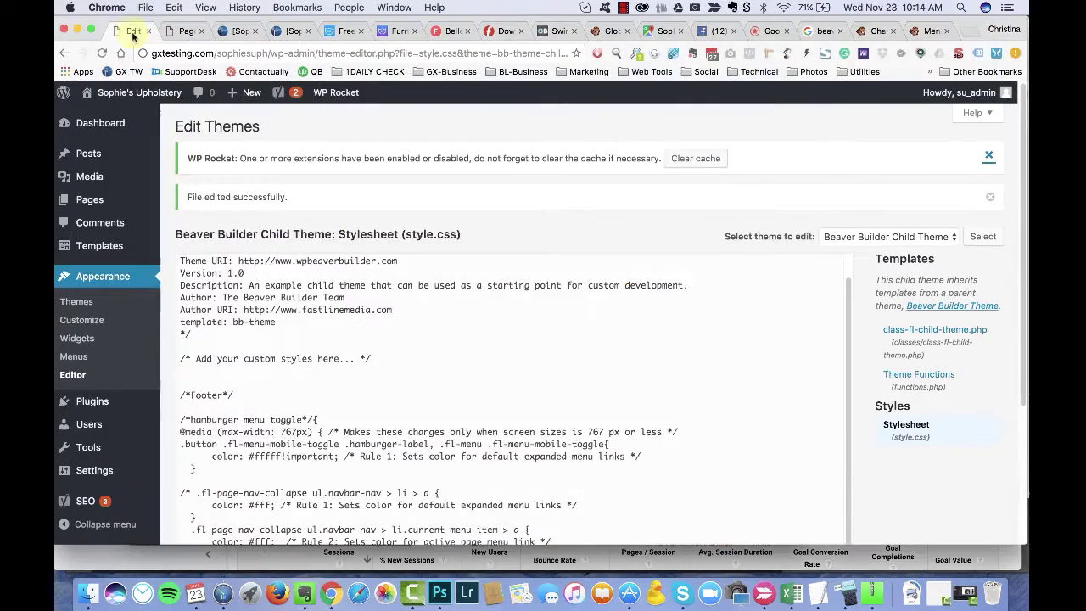
{"action": "scroll", "coordinate": [375, 341], "scroll_direction": "down", "scroll_amount": 3}
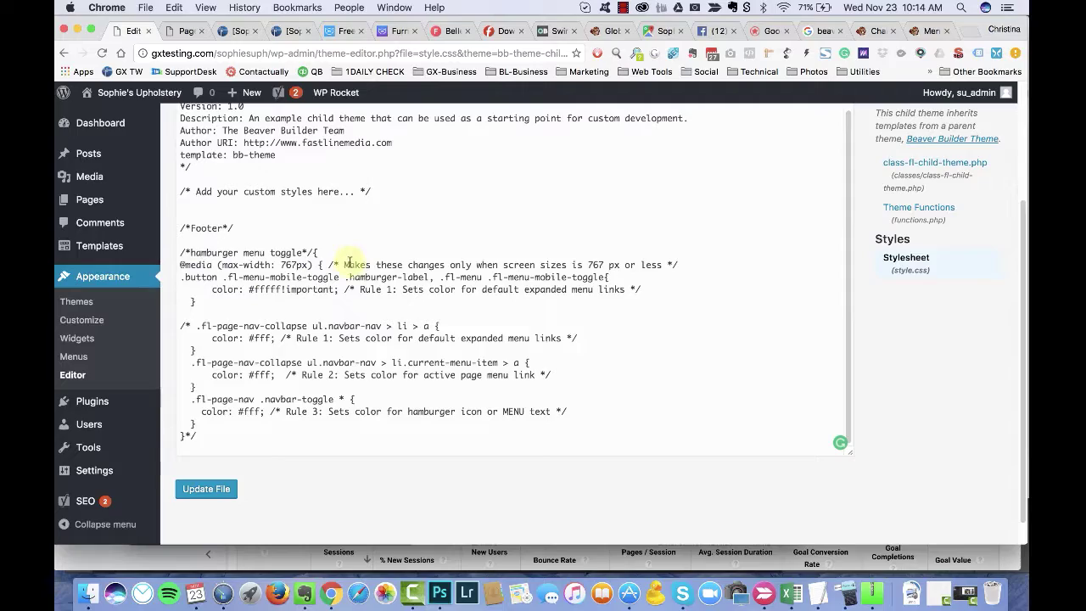
{"action": "key", "text": "super+grave"}
{"action": "left_click_drag", "start_coordinate": [757, 87], "coordinate": [757, 40]}
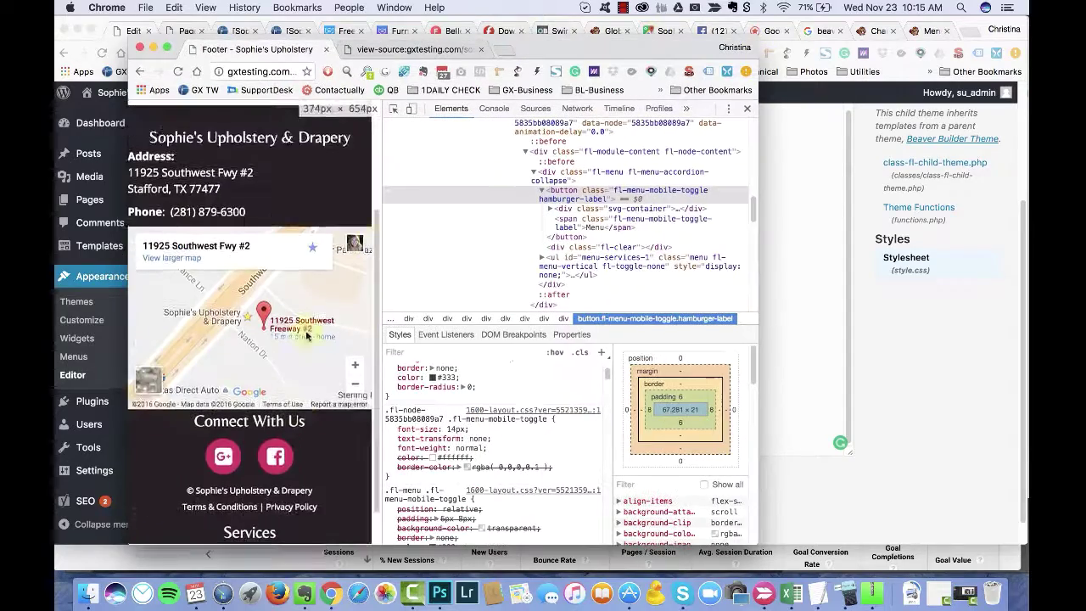
{"action": "scroll", "coordinate": [604, 386], "scroll_direction": "down", "scroll_amount": 5}
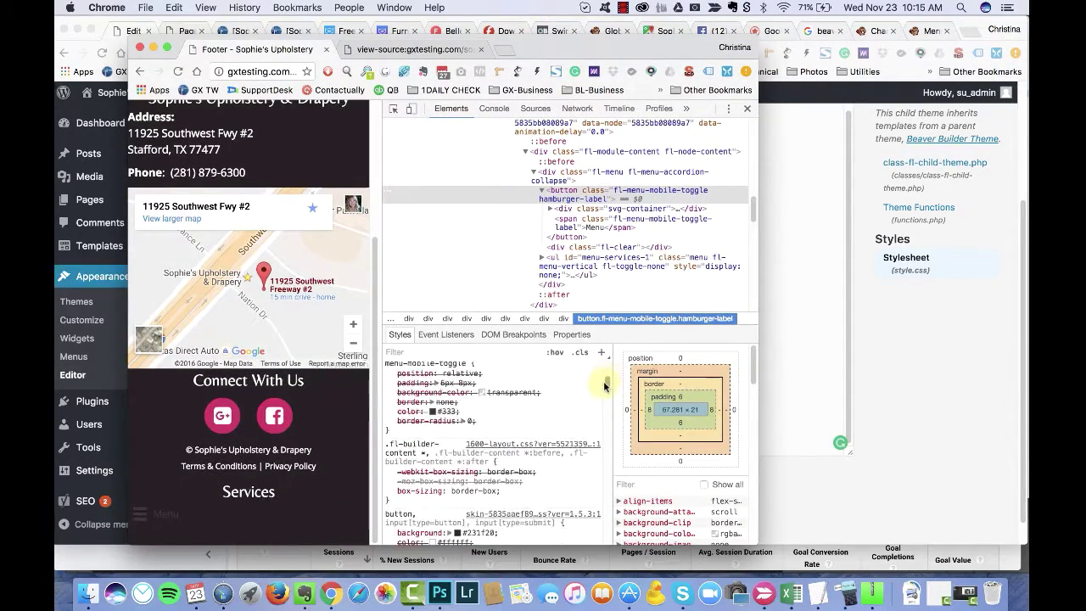
{"action": "left_click_drag", "start_coordinate": [605, 386], "coordinate": [605, 376]}
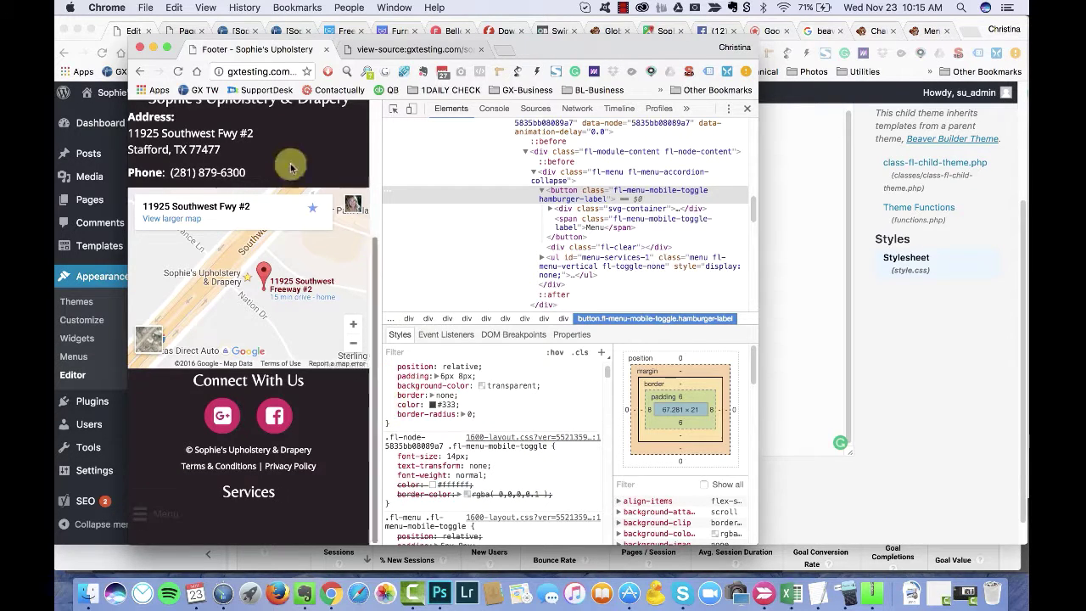
{"action": "key", "text": "super+grave"}
Step: Delete the commented-out navbar block, tidy the toggle rule's closing brace, and save style.css
{"action": "left_click_drag", "start_coordinate": [181, 326], "coordinate": [197, 436]}
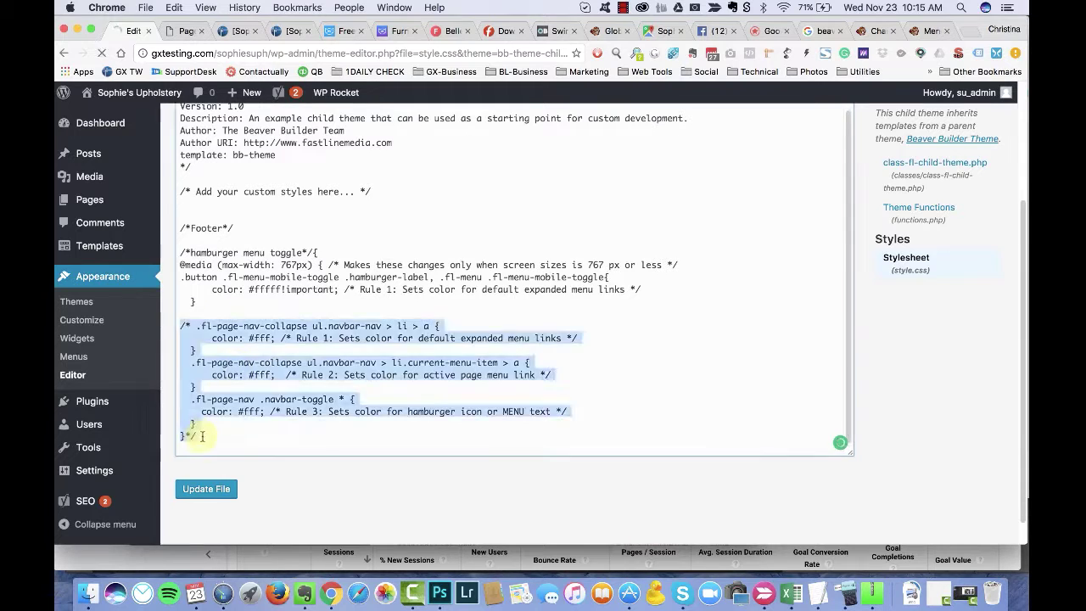
{"action": "key", "text": "BackSpace"}
{"action": "left_click", "coordinate": [180, 301]}
{"action": "key", "text": "Return"}
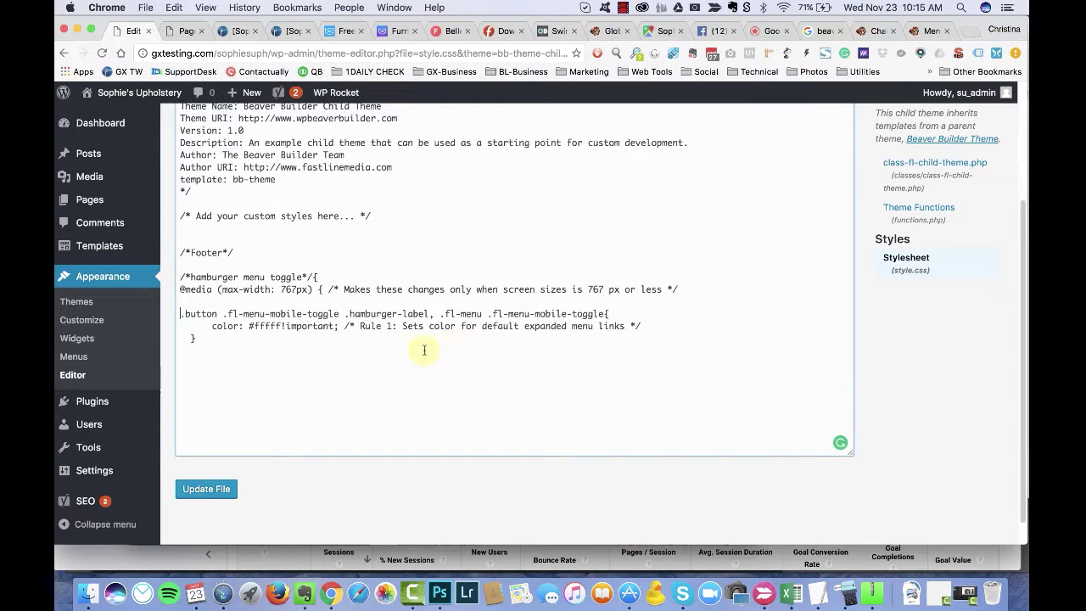
{"action": "left_click", "coordinate": [291, 349]}
{"action": "left_click_drag", "start_coordinate": [343, 325], "coordinate": [674, 339]}
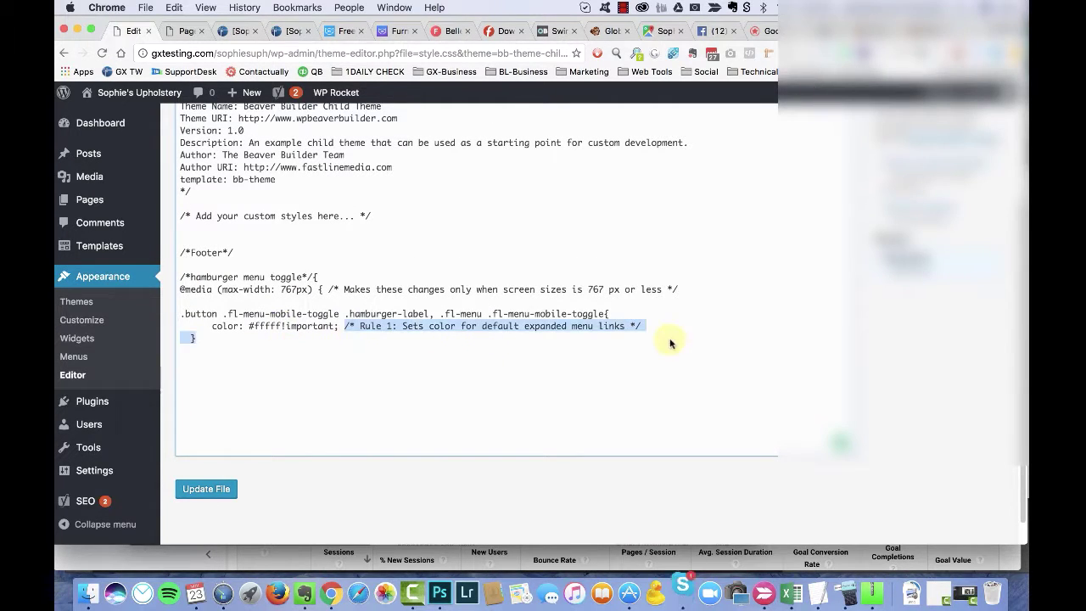
{"action": "key", "text": "BackSpace"}
{"action": "type", "text": "}"}
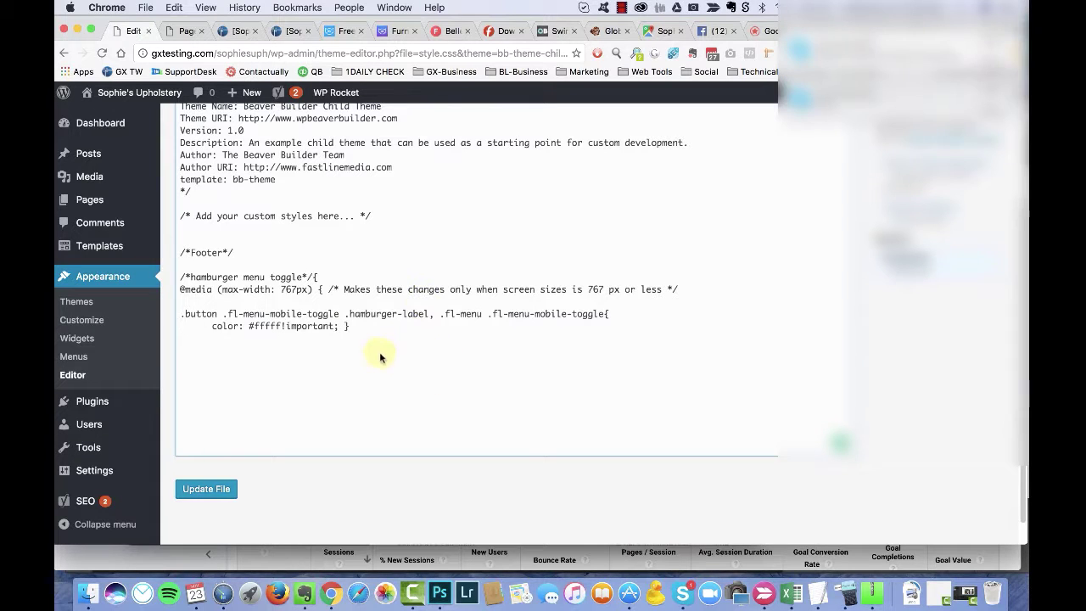
{"action": "key", "text": "Delete"}
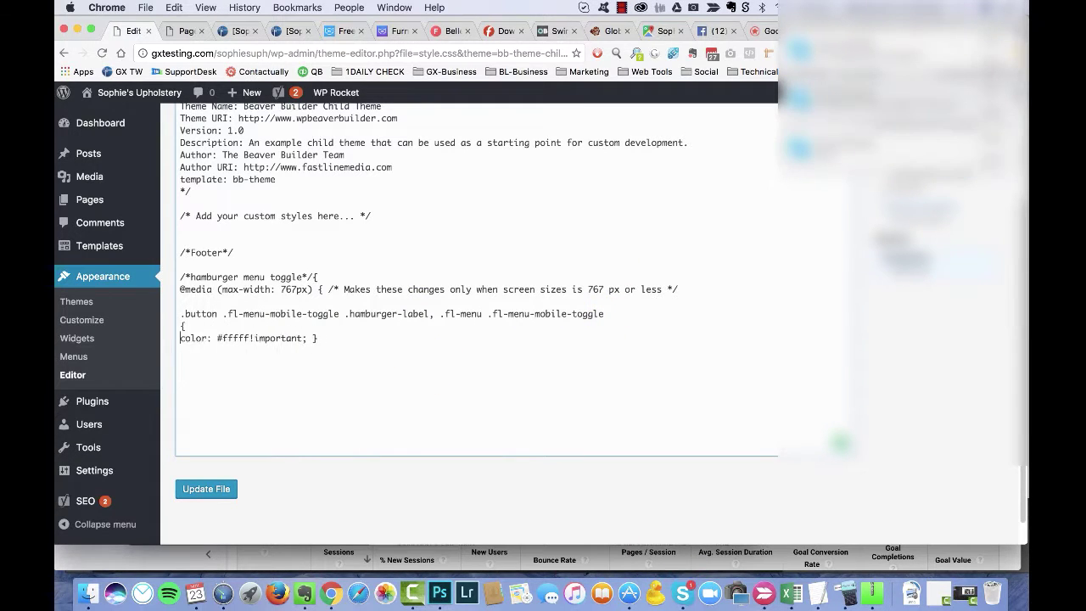
{"action": "left_click", "coordinate": [238, 480]}
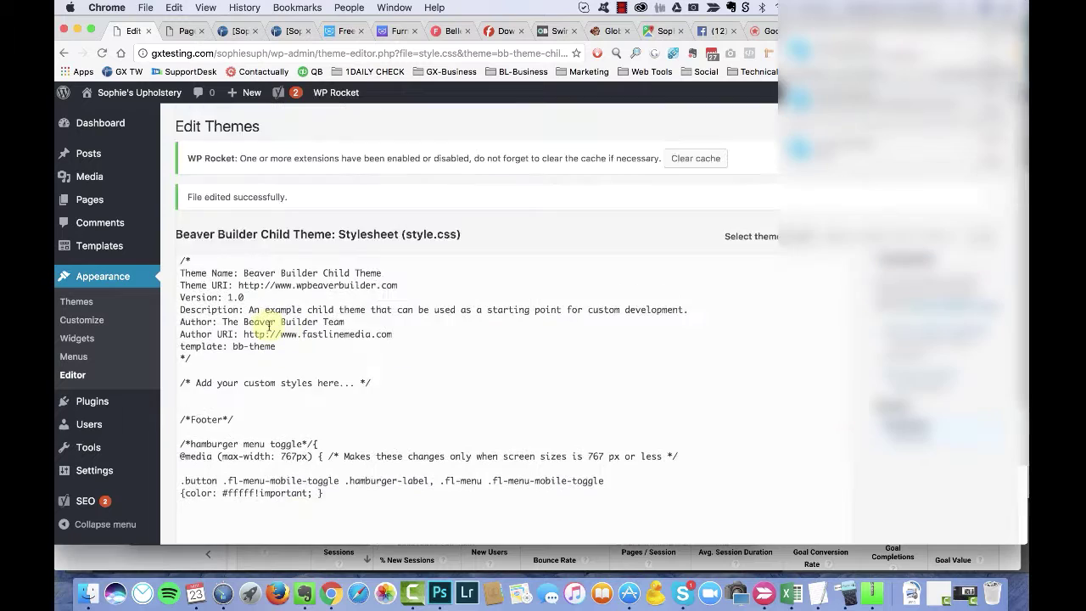
Step: Reload the site at full width without DevTools and open the Footer template in the page builder
{"action": "key", "text": "super+grave"}
{"action": "key", "text": "super+r"}
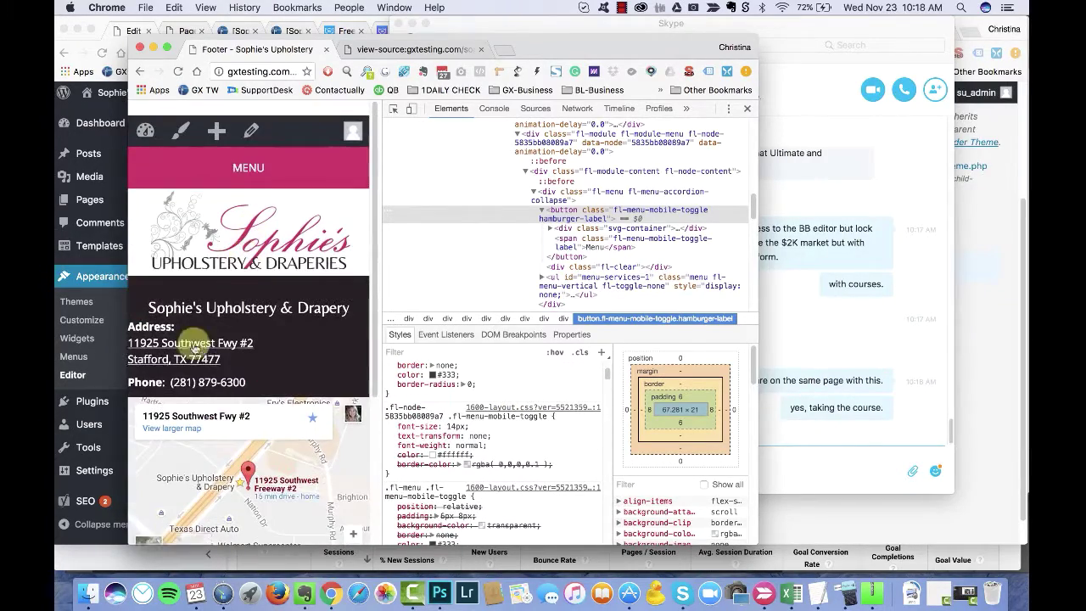
{"action": "left_click_drag", "start_coordinate": [755, 39], "coordinate": [969, 24]}
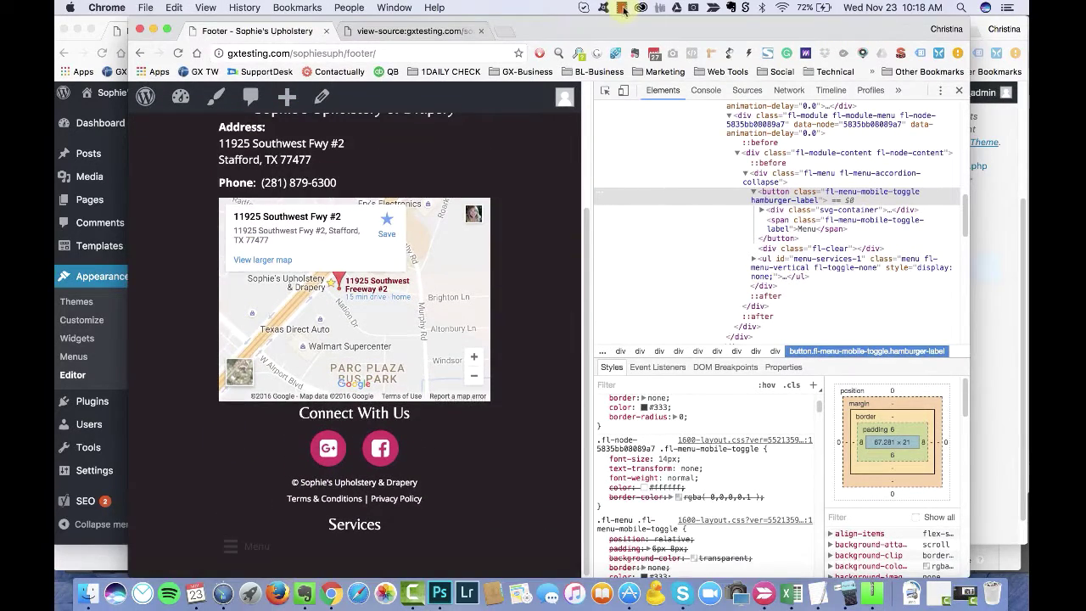
{"action": "left_click_drag", "start_coordinate": [654, 31], "coordinate": [560, 26]}
{"action": "left_click", "coordinate": [516, 96]}
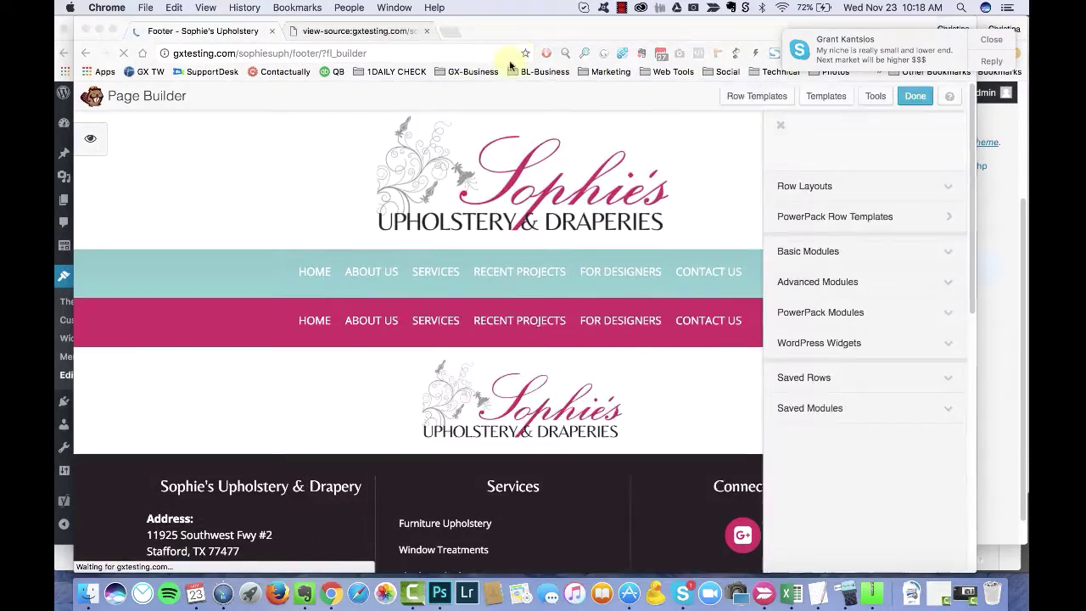
Step: Set the Services menu's Mobile Style to Expanded, save, and publish the footer
{"action": "left_click", "coordinate": [512, 528]}
{"action": "scroll", "coordinate": [513, 528], "scroll_direction": "down", "scroll_amount": 5}
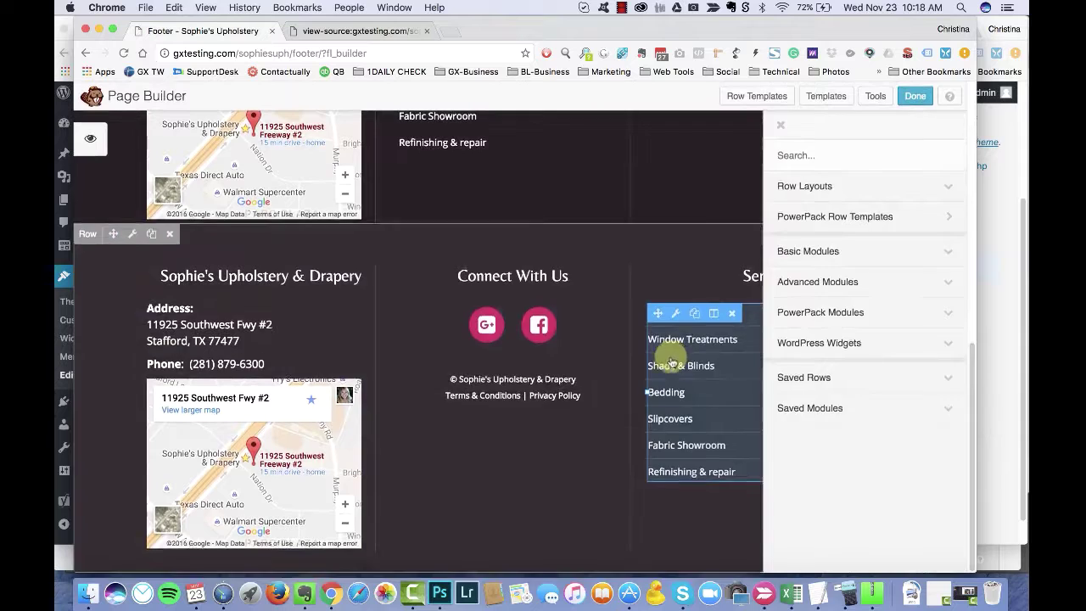
{"action": "left_click", "coordinate": [661, 355]}
{"action": "left_click", "coordinate": [480, 316]}
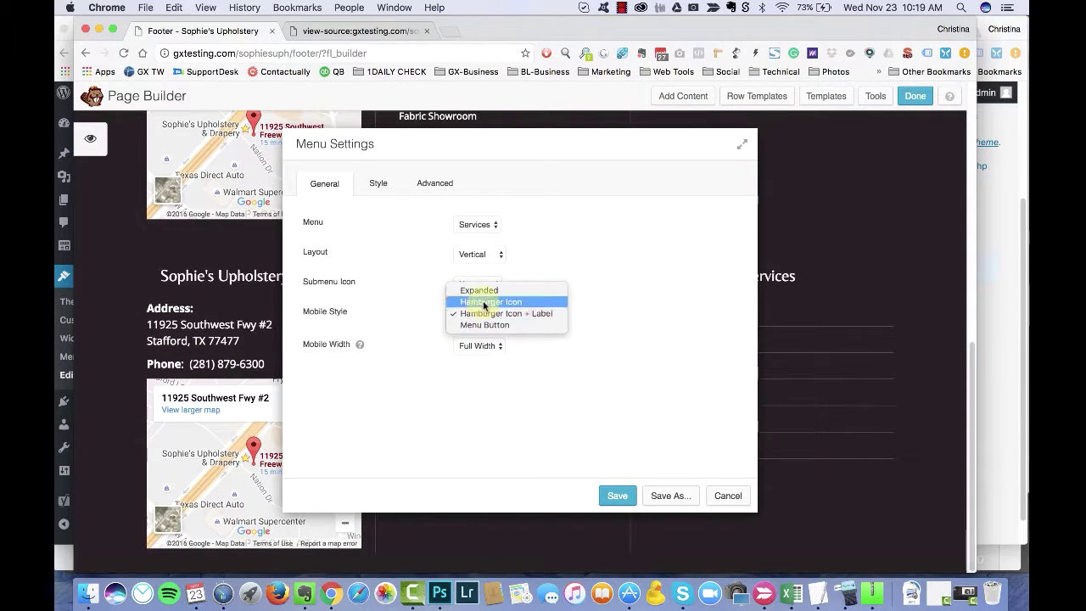
{"action": "left_click", "coordinate": [478, 290]}
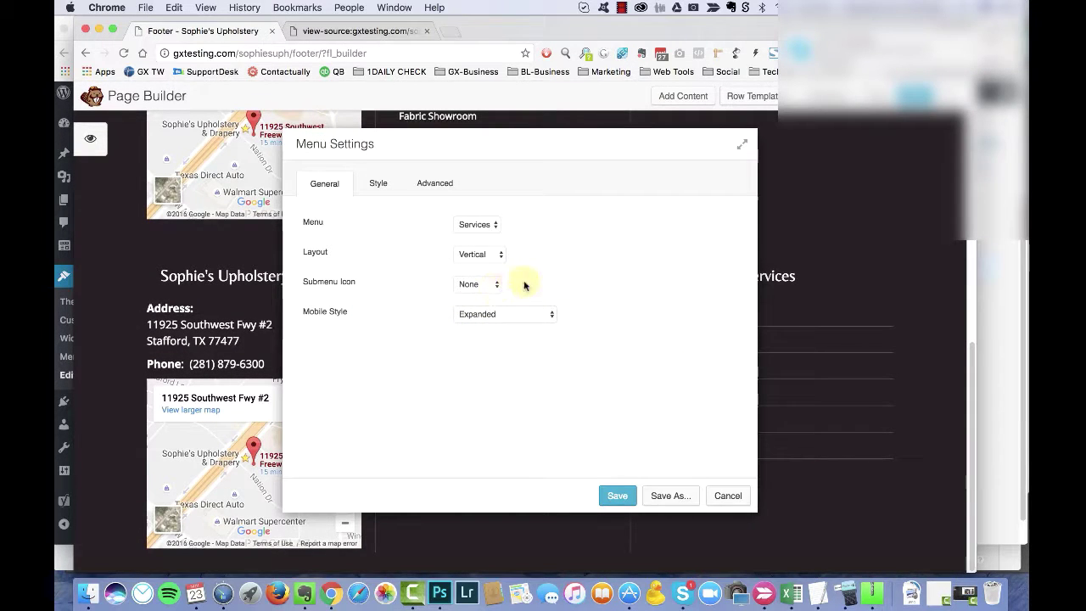
{"action": "left_click", "coordinate": [617, 496]}
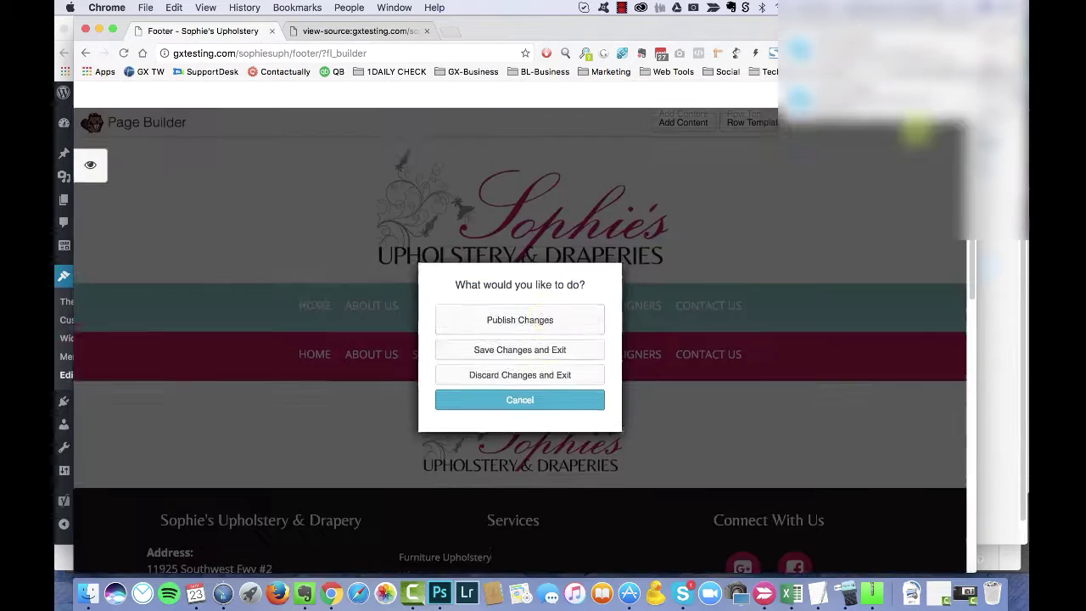
{"action": "left_click", "coordinate": [542, 318]}
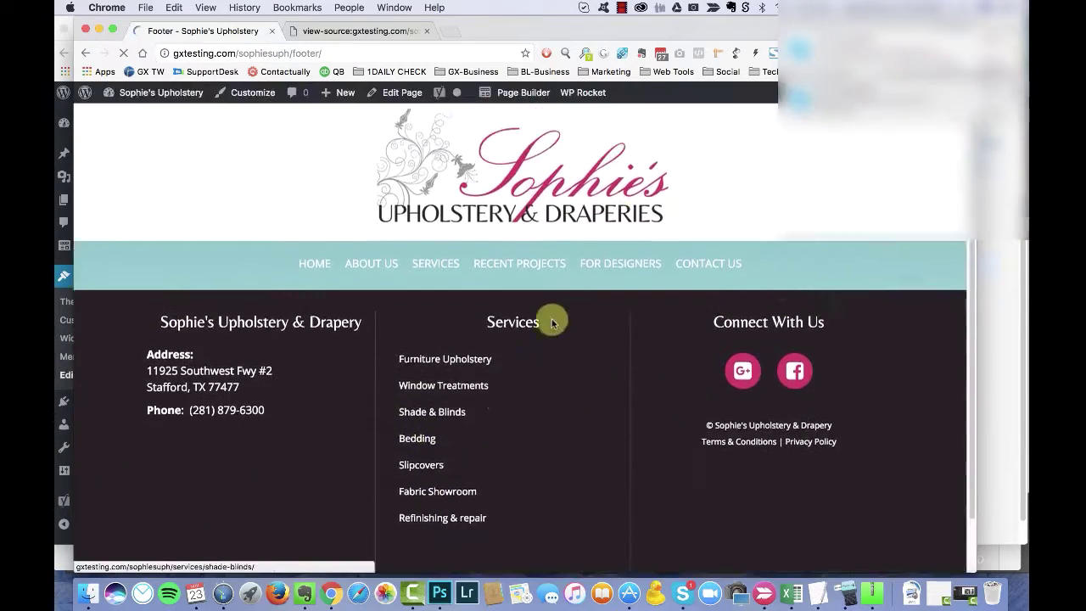
Step: Reopen the footer to recheck the Services menu settings, then finish editing
{"action": "left_click", "coordinate": [517, 94]}
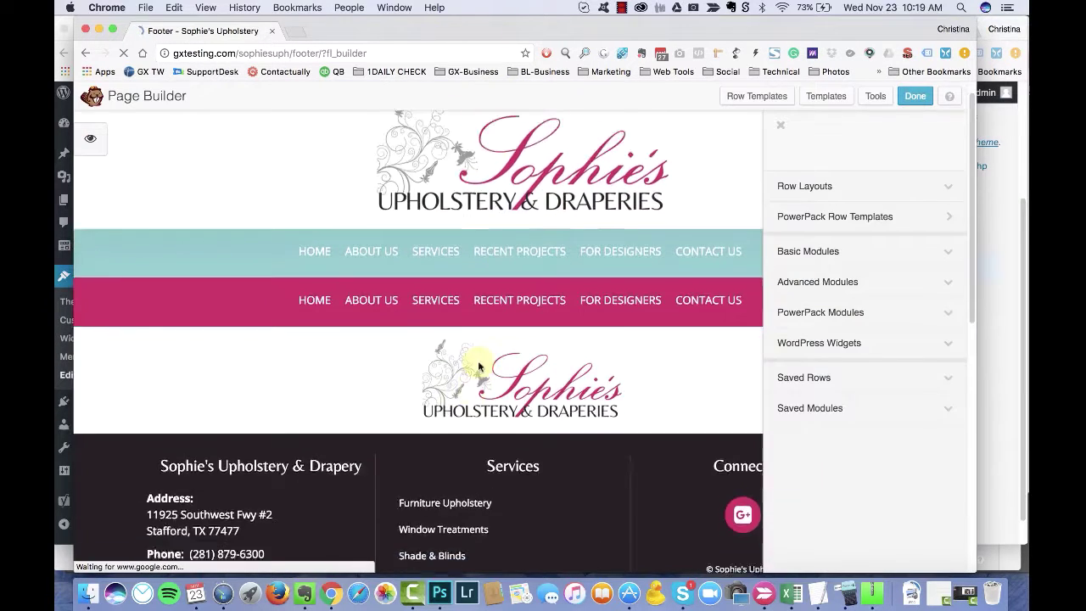
{"action": "scroll", "coordinate": [658, 388], "scroll_direction": "down", "scroll_amount": 6}
{"action": "left_click", "coordinate": [657, 389]}
{"action": "left_click", "coordinate": [728, 495]}
{"action": "left_click", "coordinate": [915, 96]}
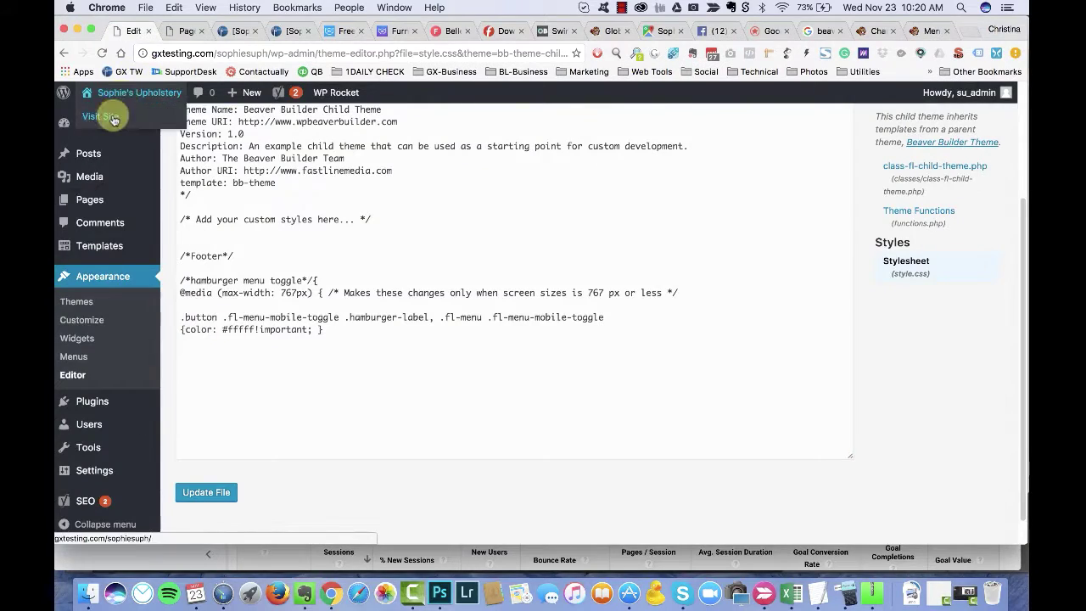
Step: Move between the page builder, the live home page and the Teamwork project files
{"action": "left_click", "coordinate": [188, 34]}
{"action": "left_click", "coordinate": [121, 32]}
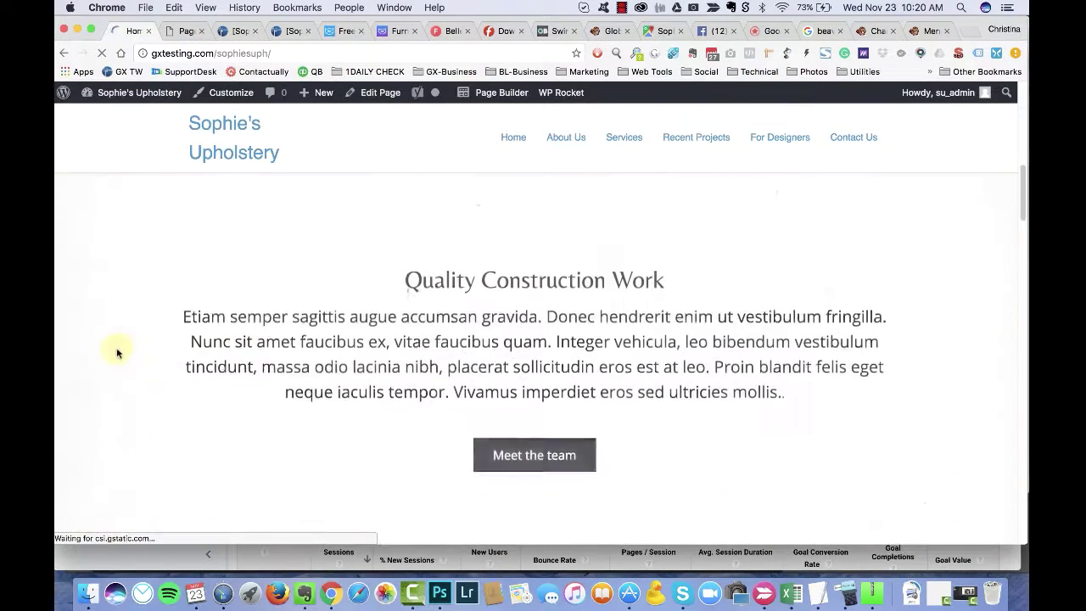
{"action": "left_click", "coordinate": [282, 31]}
{"action": "scroll", "coordinate": [373, 255], "scroll_direction": "down", "scroll_amount": 5}
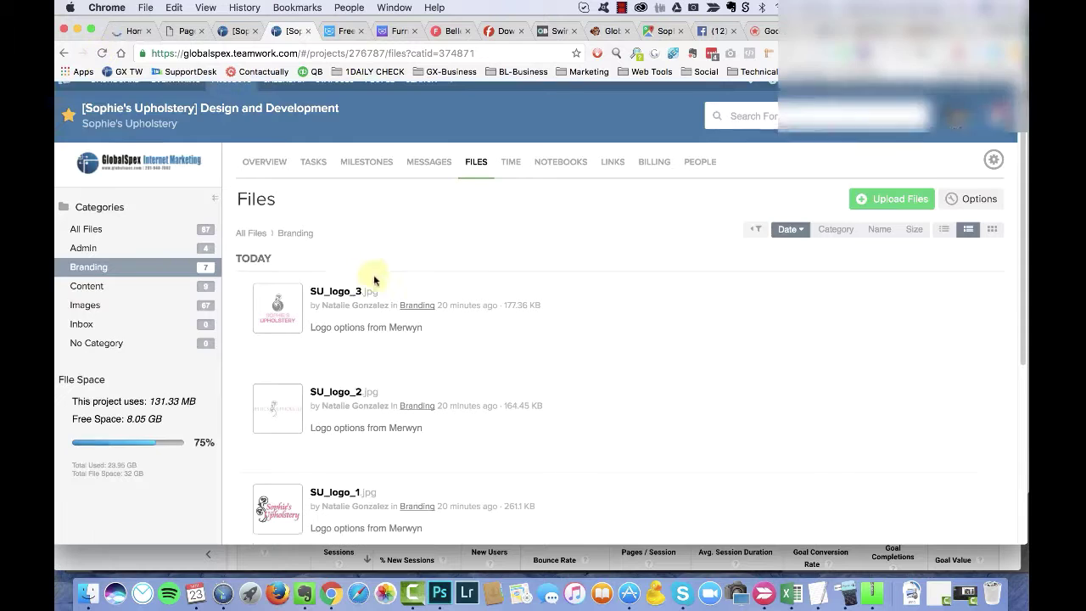
{"action": "scroll", "coordinate": [277, 212], "scroll_direction": "up", "scroll_amount": 2}
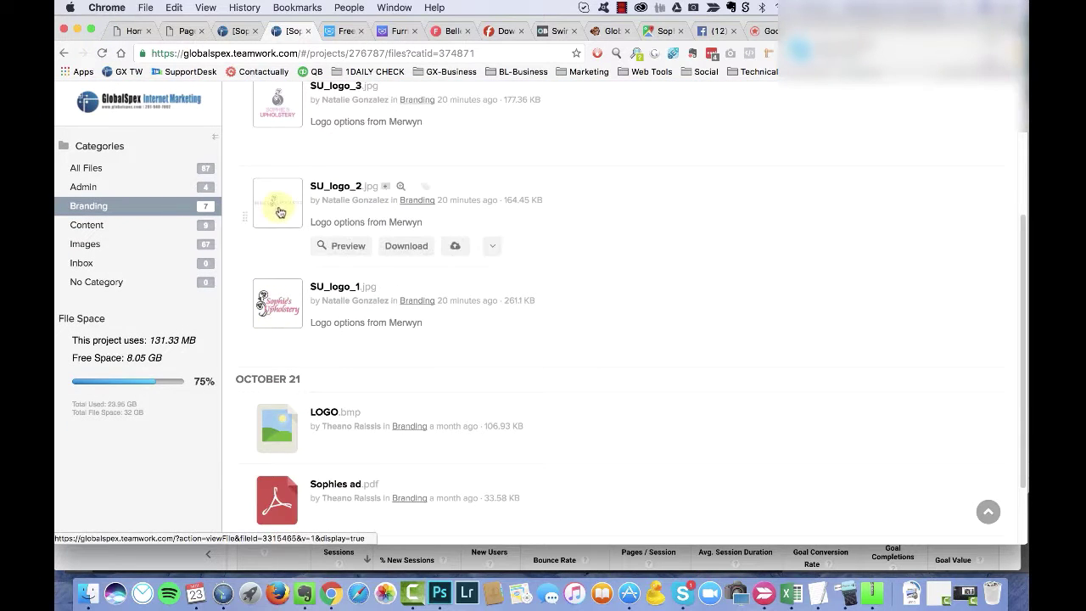
{"action": "left_click", "coordinate": [131, 31]}
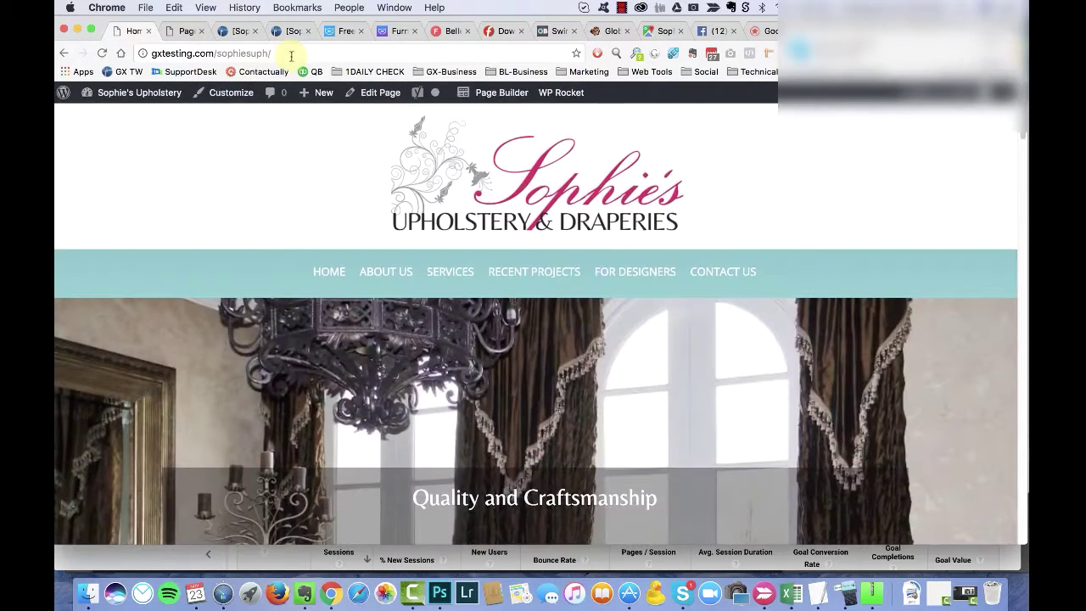
{"action": "left_click", "coordinate": [287, 54]}
{"action": "scroll", "coordinate": [174, 359], "scroll_direction": "down", "scroll_amount": 5}
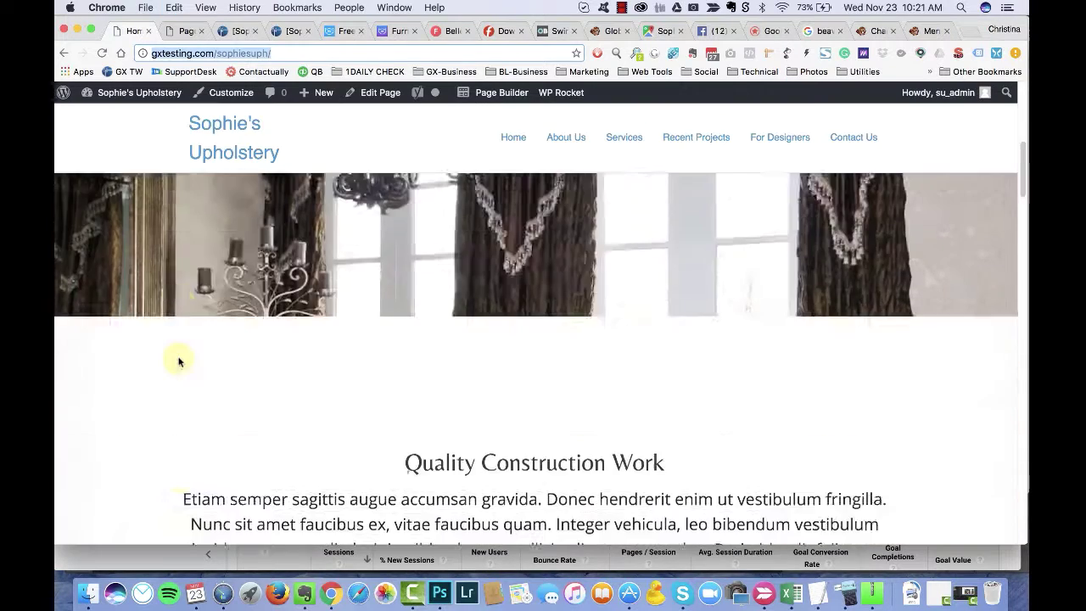
{"action": "left_click", "coordinate": [238, 34]}
{"action": "left_click", "coordinate": [274, 32]}
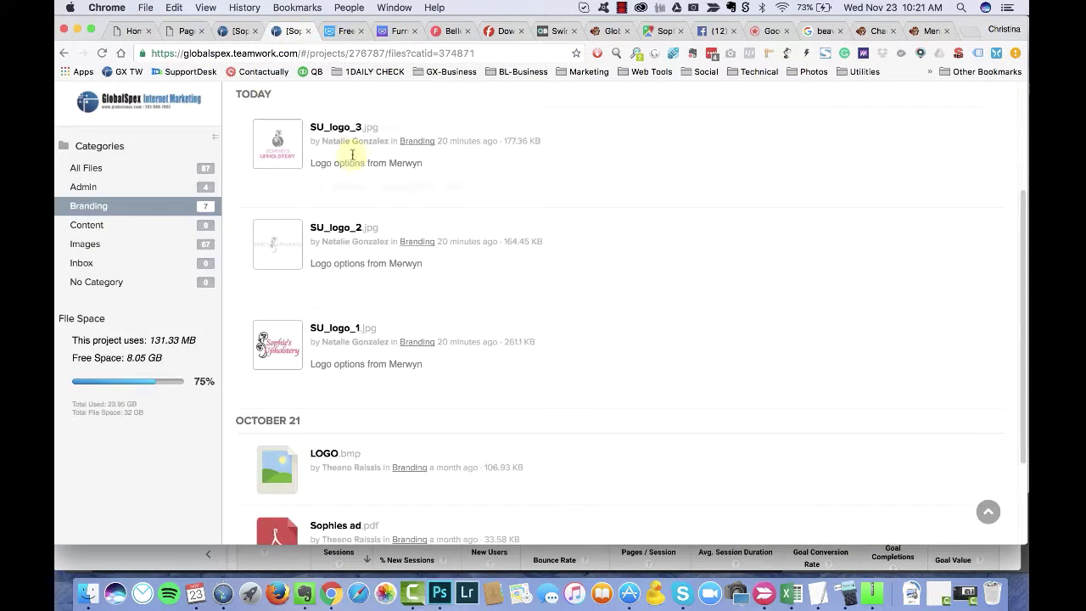
Step: Preview website paragraphs.docx in the Teamwork Content files category
{"action": "left_click", "coordinate": [92, 226]}
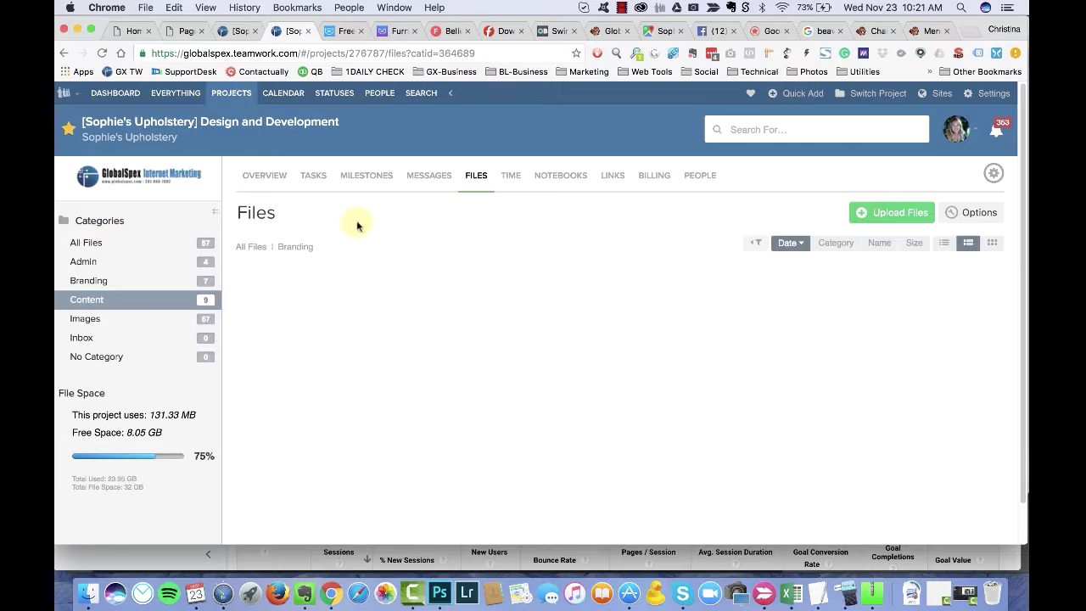
{"action": "left_click", "coordinate": [356, 231]}
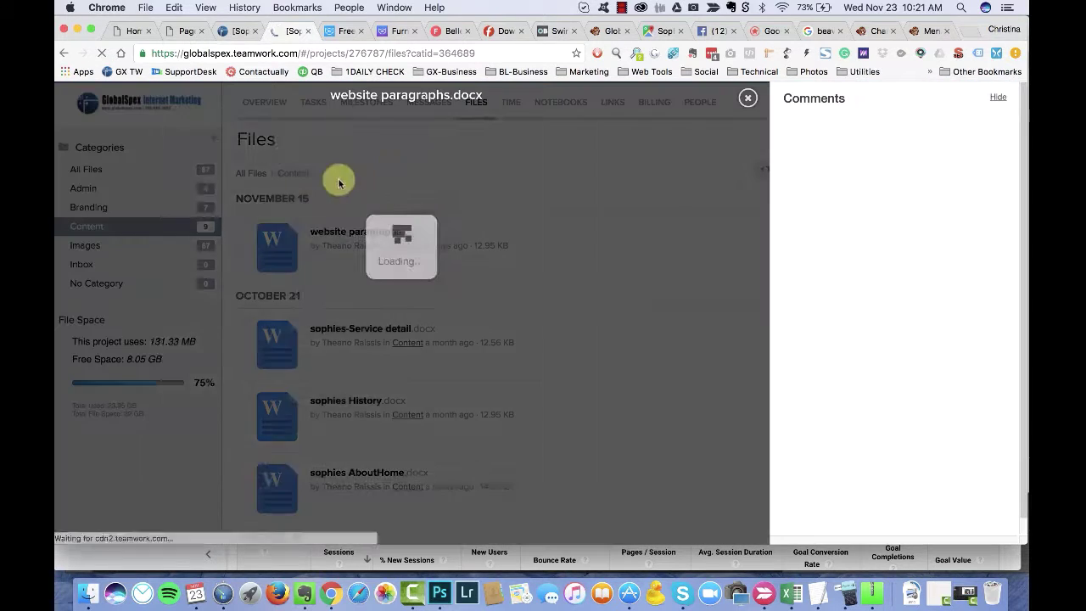
{"action": "scroll", "coordinate": [289, 219], "scroll_direction": "down", "scroll_amount": 5}
{"action": "scroll", "coordinate": [289, 218], "scroll_direction": "down", "scroll_amount": 3}
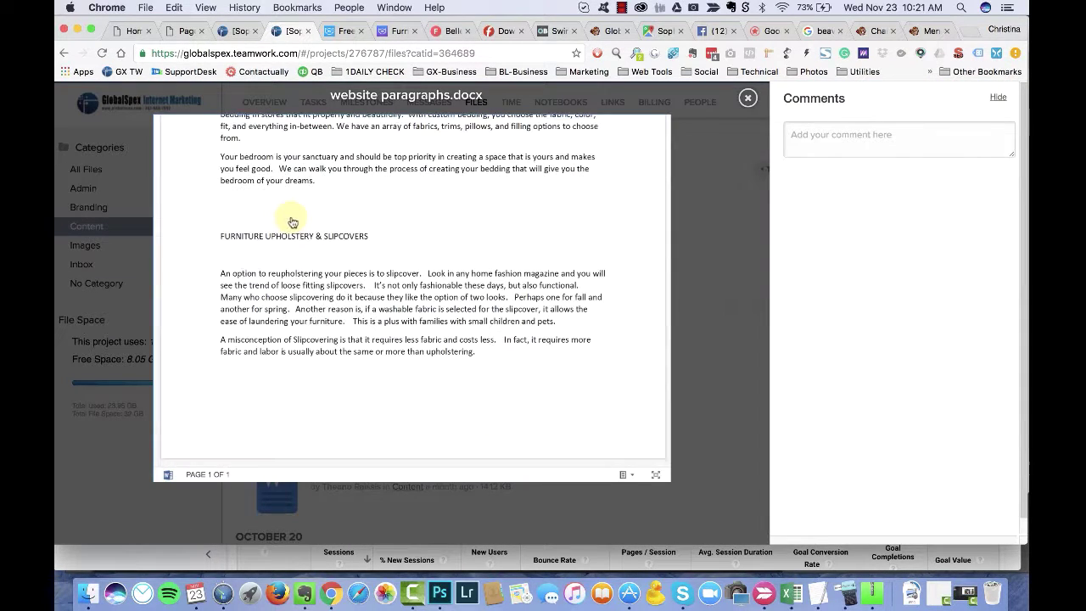
{"action": "scroll", "coordinate": [348, 151], "scroll_direction": "up", "scroll_amount": 5}
{"action": "left_click", "coordinate": [747, 98]}
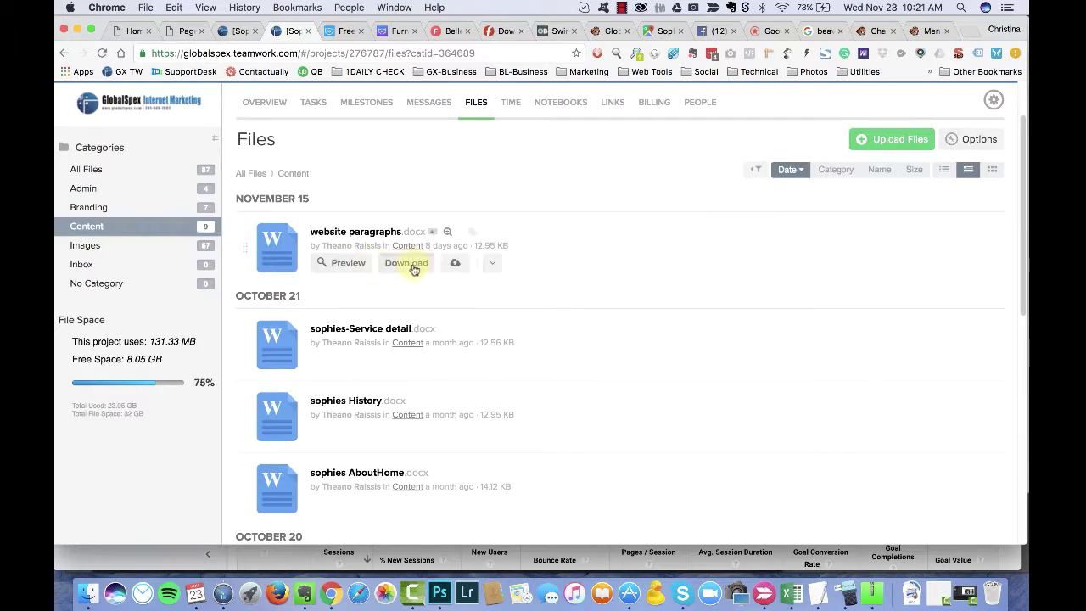
Step: Download and save website paragraphs.docx, then find it in recent downloads and Finder
{"action": "left_click", "coordinate": [398, 259]}
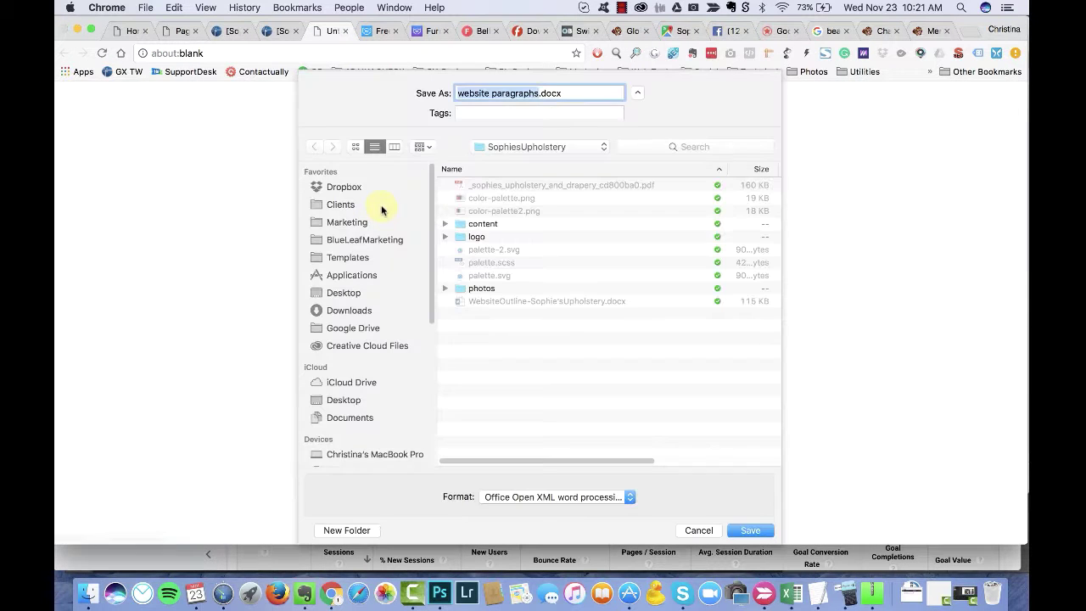
{"action": "key", "text": "Return"}
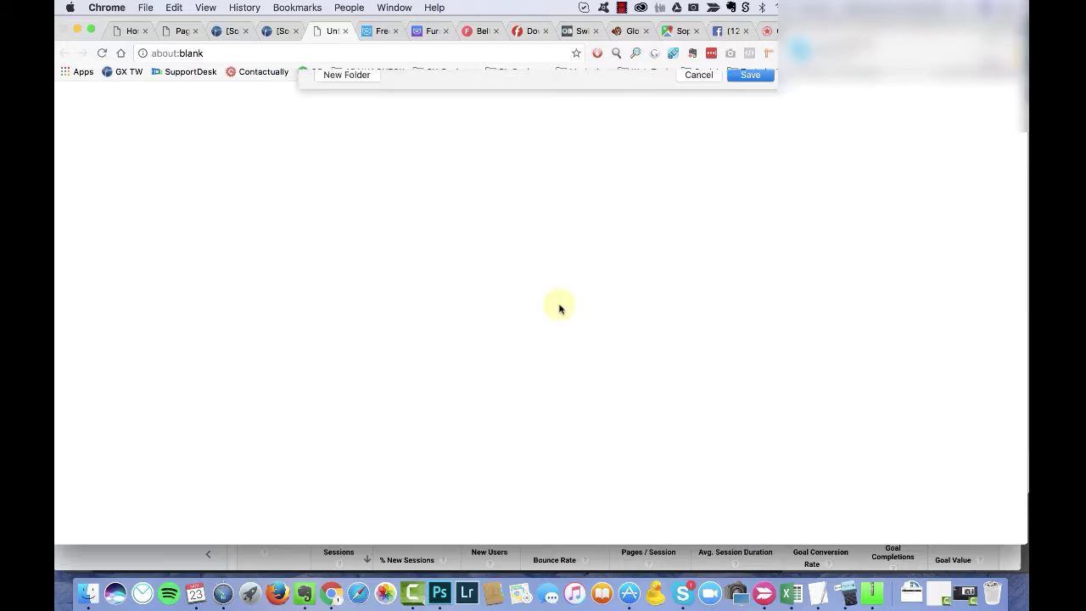
{"action": "scroll", "coordinate": [363, 164], "scroll_direction": "down", "scroll_amount": 3}
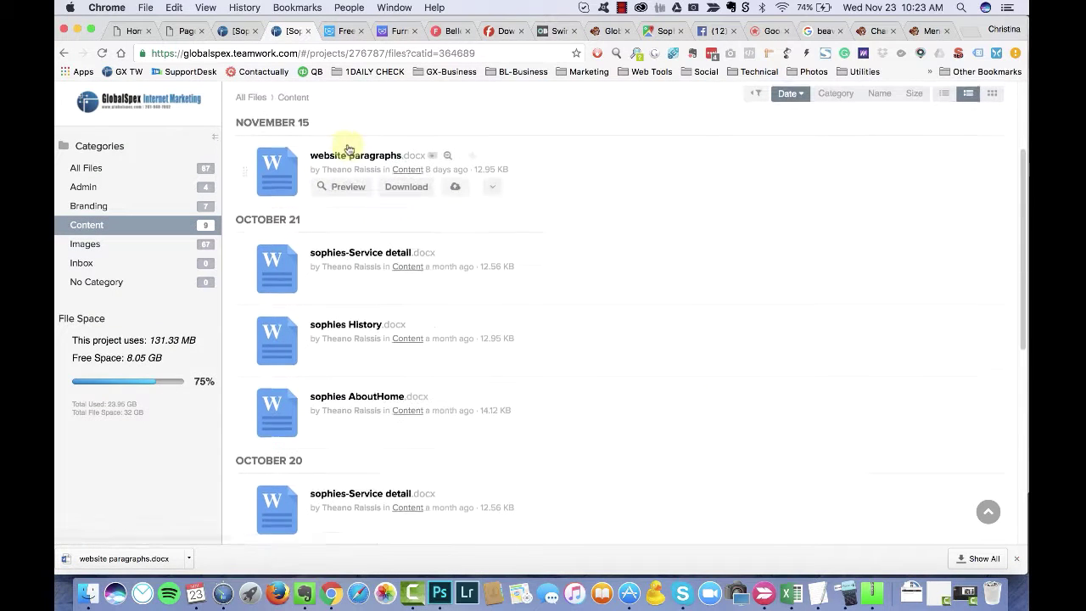
{"action": "left_click", "coordinate": [912, 594]}
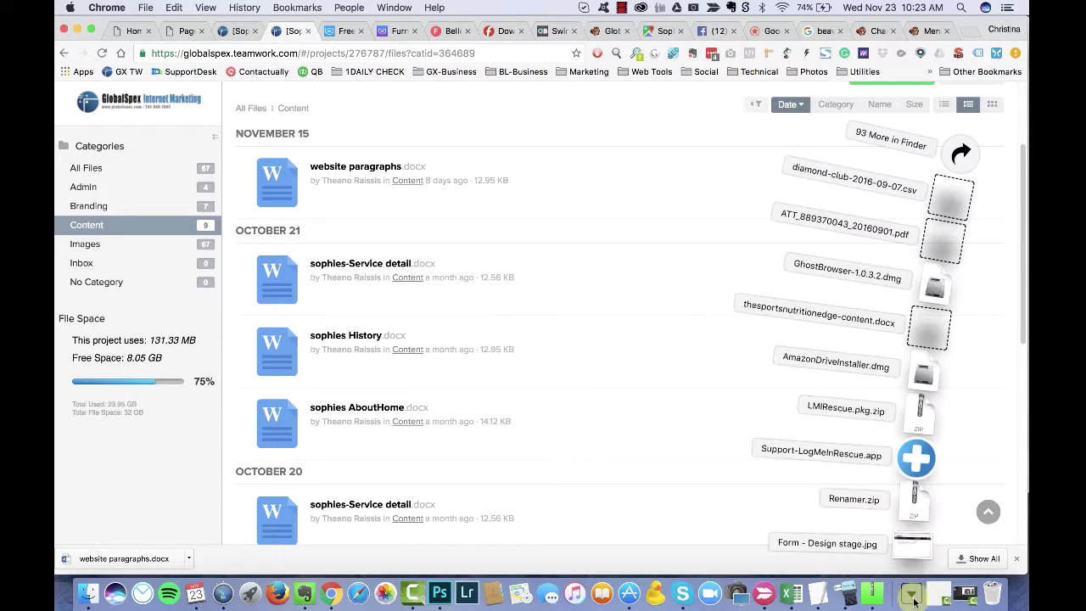
{"action": "left_click", "coordinate": [582, 108]}
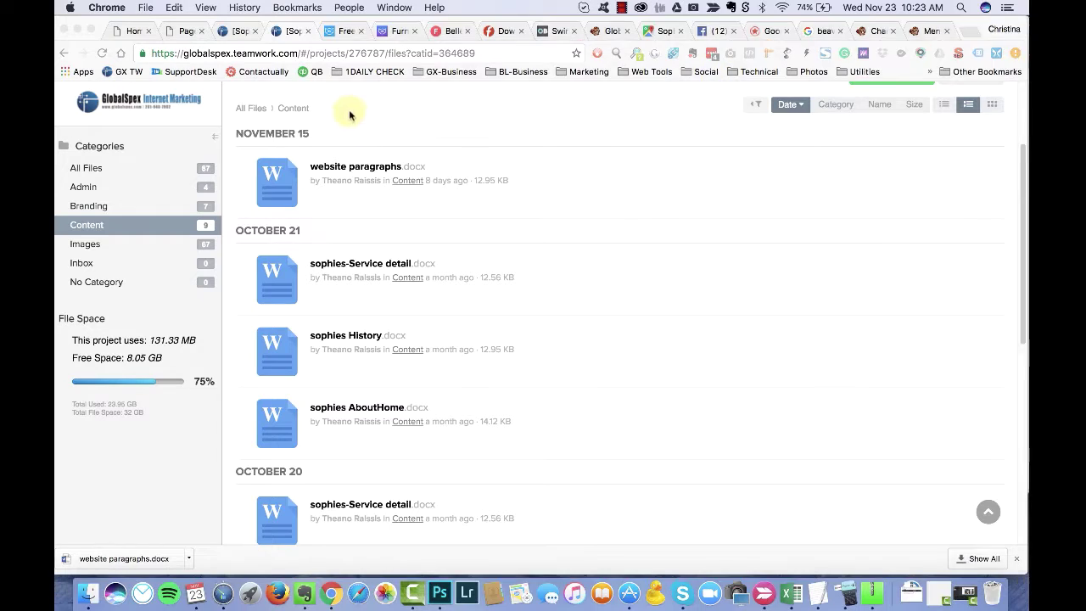
{"action": "key", "text": "super+Tab"}
Step: In Finder, go to Clients > SophiesUpholstery > content
{"action": "left_click_drag", "start_coordinate": [539, 47], "coordinate": [511, 46]}
{"action": "left_click", "coordinate": [388, 111]}
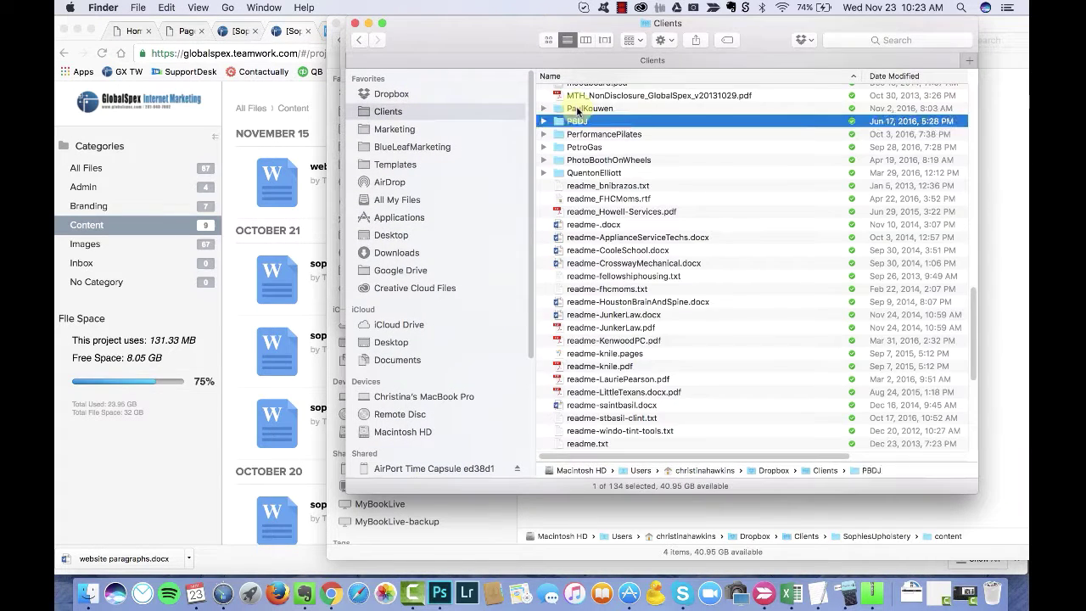
{"action": "double_click", "coordinate": [575, 111]}
{"action": "double_click", "coordinate": [592, 131]}
{"action": "left_click", "coordinate": [619, 132]}
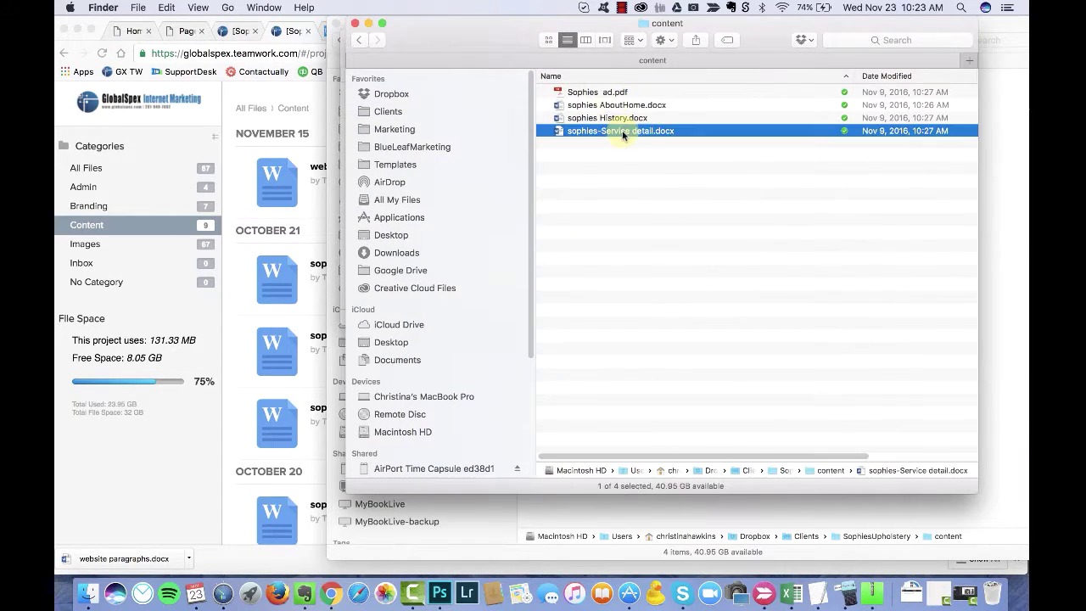
Step: Re-download the document into the content folder and open website paragraphs (1).docx
{"action": "left_click", "coordinate": [319, 127]}
{"action": "left_click", "coordinate": [403, 202]}
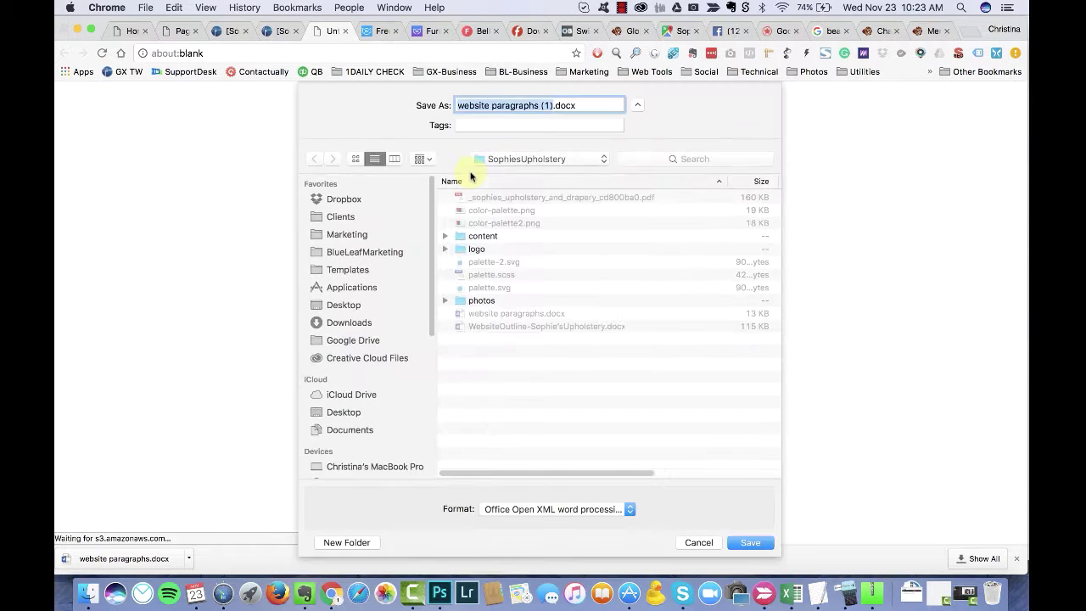
{"action": "double_click", "coordinate": [458, 235]}
{"action": "left_click", "coordinate": [750, 542]}
{"action": "key", "text": "super+Tab"}
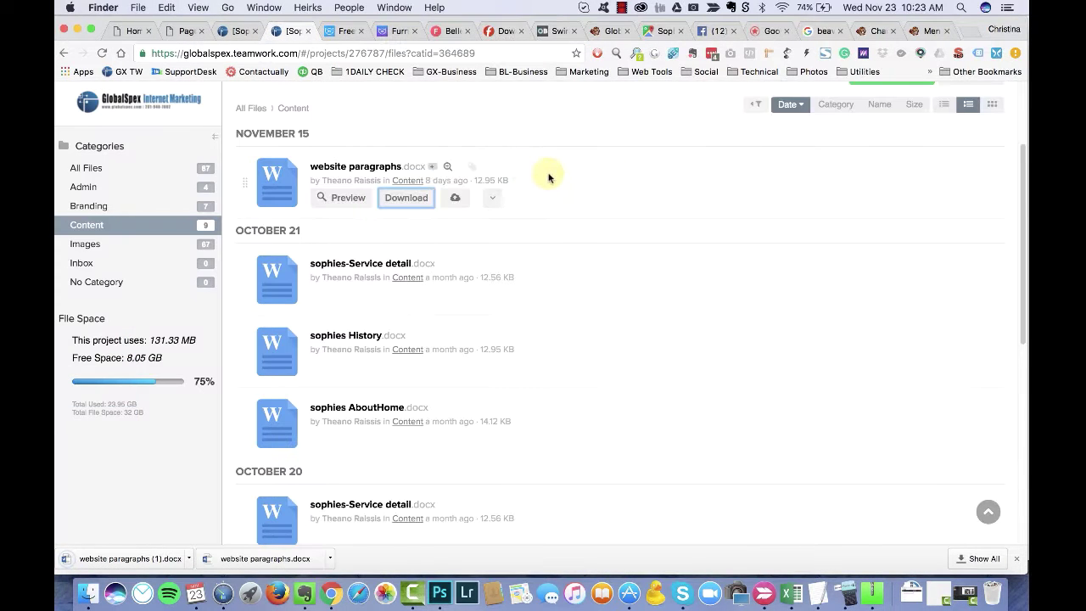
{"action": "left_click", "coordinate": [560, 144]}
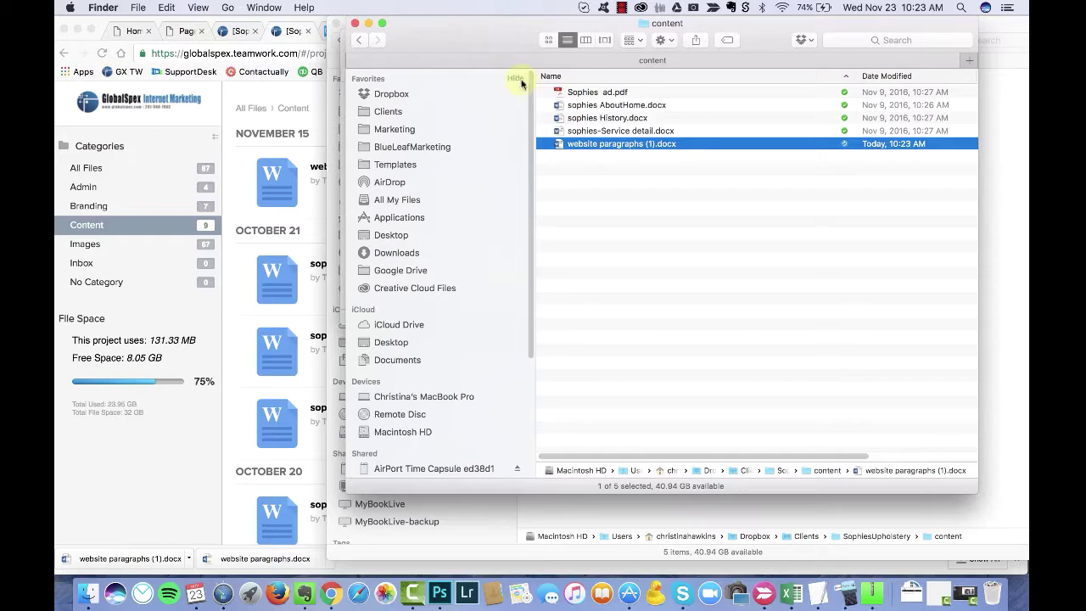
{"action": "double_click", "coordinate": [570, 141]}
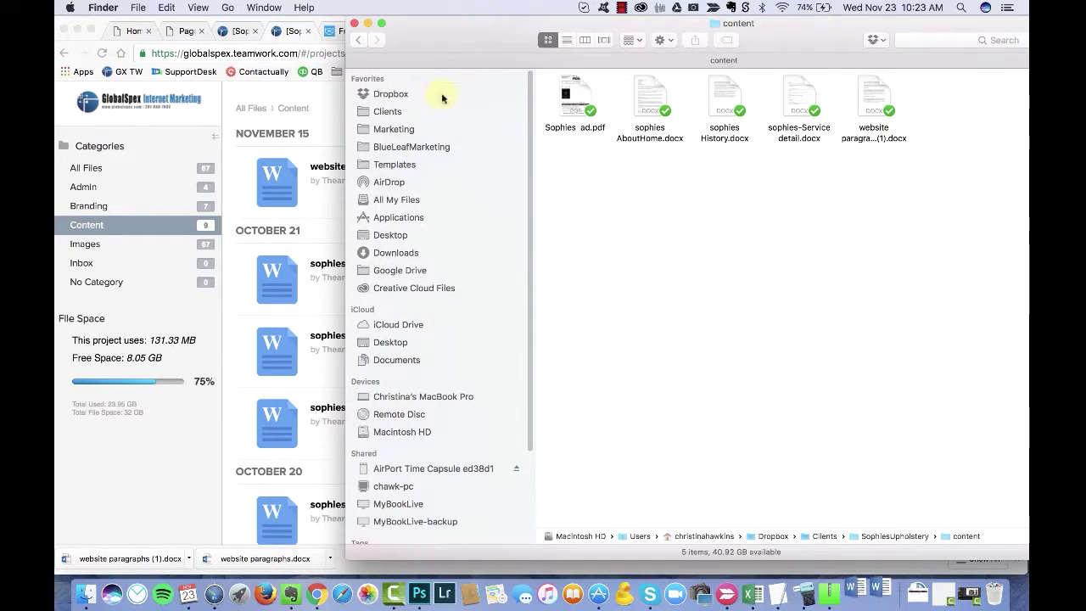
Step: Rewrite the Quality and Craftsmanship text to say staff 'lovingly' do work on drapery, checking the Word document
{"action": "left_click", "coordinate": [387, 111]}
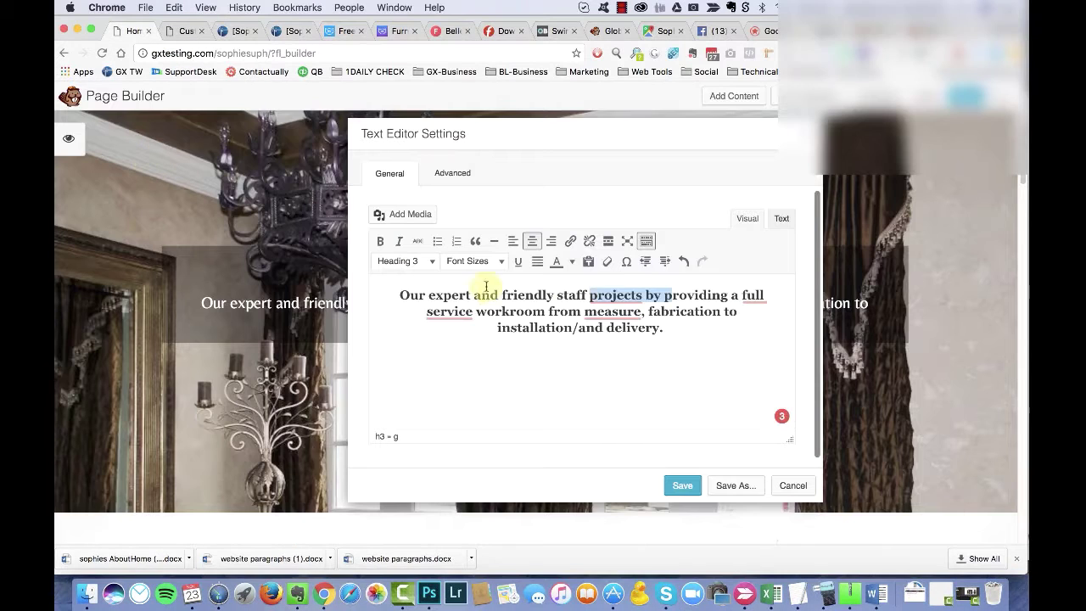
{"action": "left_click", "coordinate": [612, 295]}
{"action": "key", "text": "Delete"}
{"action": "key", "text": "Delete"}
{"action": "key", "text": "Delete"}
{"action": "key", "text": "Delete"}
{"action": "key", "text": "Delete"}
{"action": "key", "text": "Delete"}
{"action": "key", "text": "Delete"}
{"action": "key", "text": "Delete"}
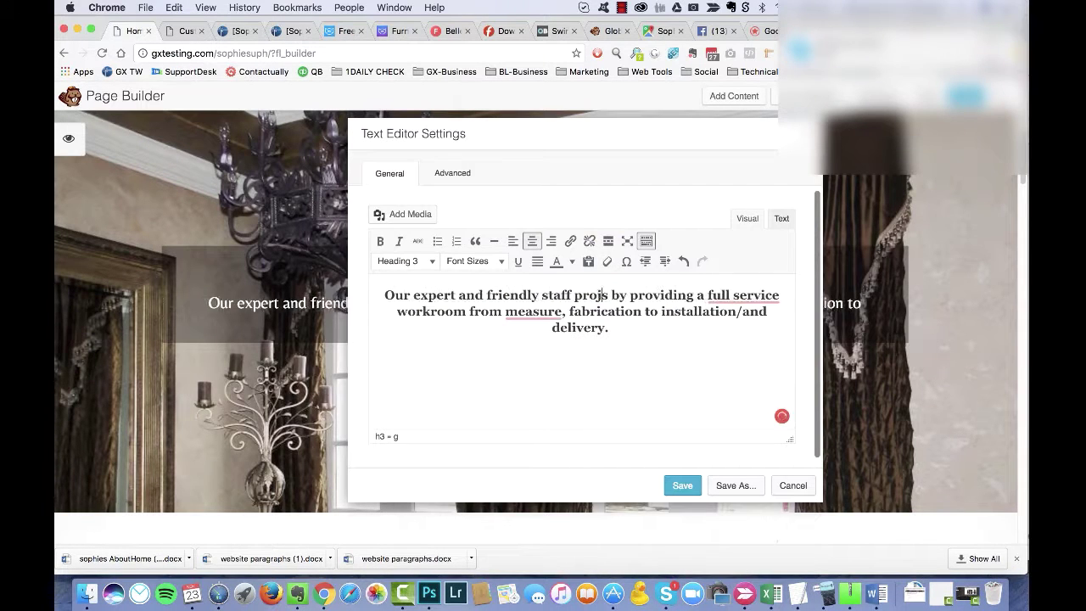
{"action": "key", "text": "BackSpace"}
{"action": "key", "text": "BackSpace"}
{"action": "key", "text": "BackSpace"}
{"action": "type", "text": "lovingly"}
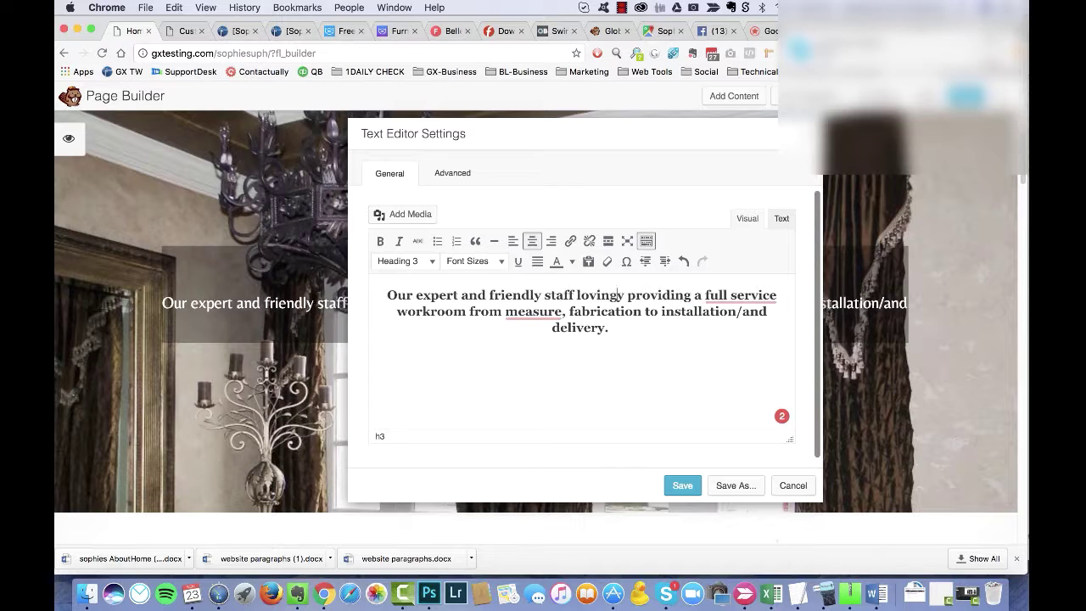
{"action": "key", "text": "Delete"}
{"action": "key", "text": "Delete"}
{"action": "key", "text": "Delete"}
{"action": "key", "text": "Delete"}
{"action": "key", "text": "Delete"}
{"action": "key", "text": "Delete"}
{"action": "key", "text": "Delete"}
{"action": "key", "text": "Delete"}
{"action": "key", "text": "Delete"}
{"action": "key", "text": "Delete"}
{"action": "key", "text": "Delete"}
{"action": "key", "text": "Delete"}
{"action": "type", "text": "provide"}
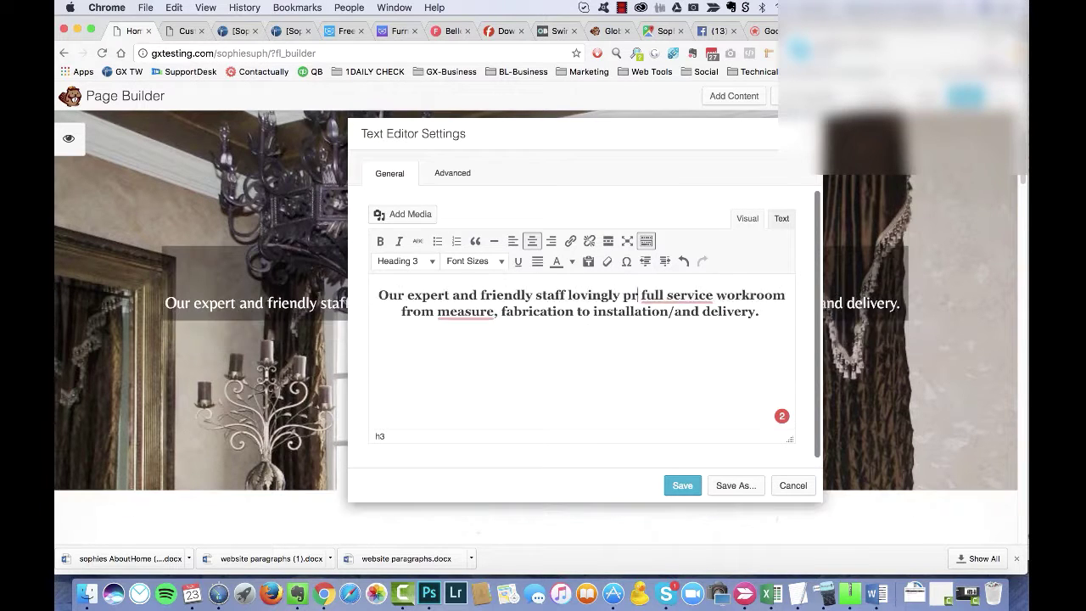
{"action": "type", "text": "work on your"}
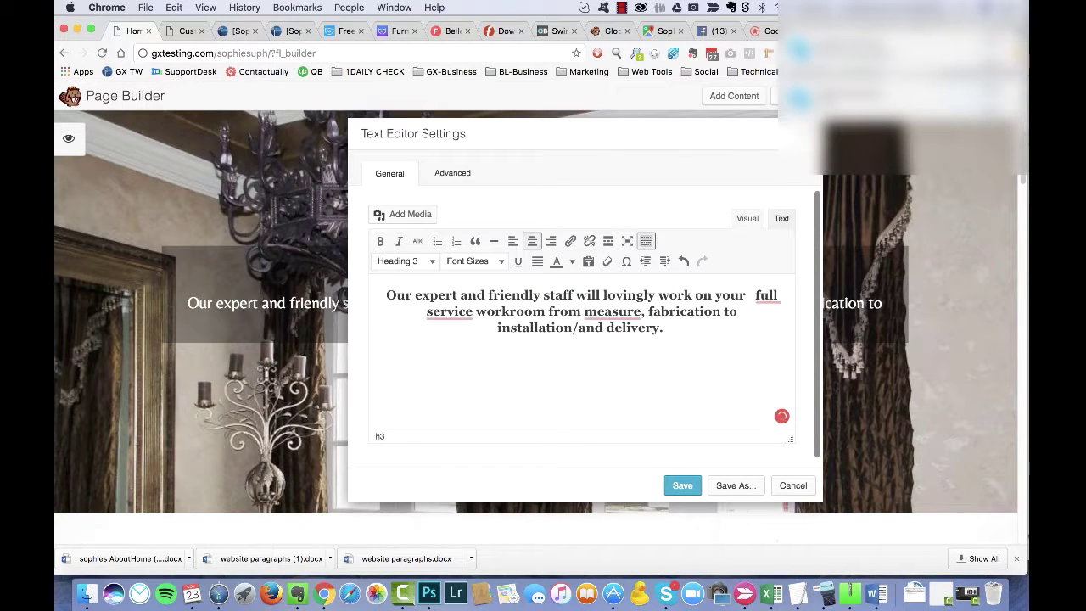
{"action": "type", "text": " drapery or custom"}
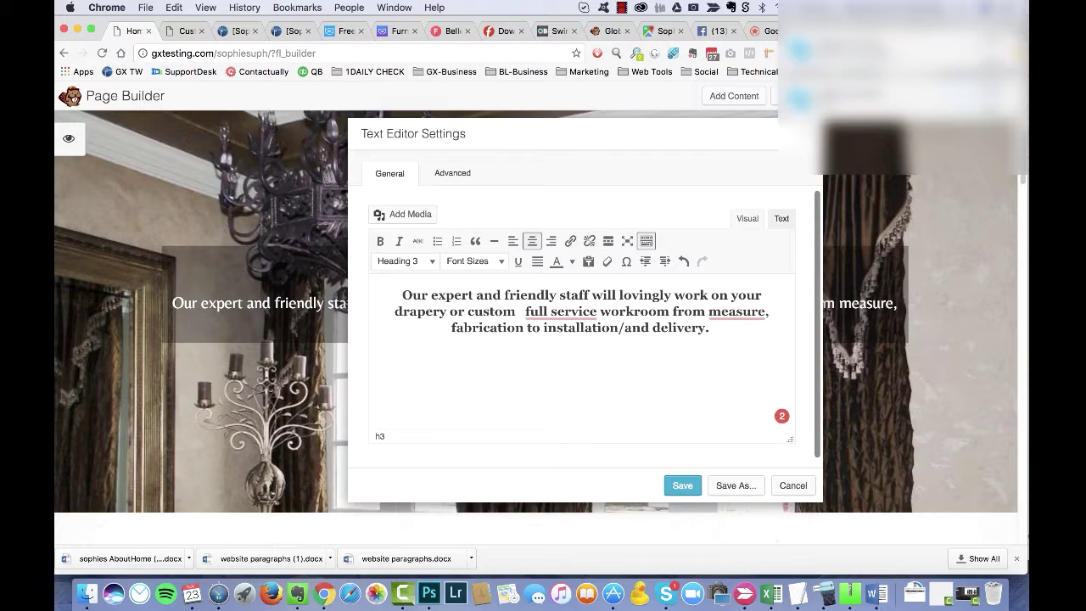
{"action": "key", "text": "super+Tab"}
{"action": "key", "text": "super+Tab"}
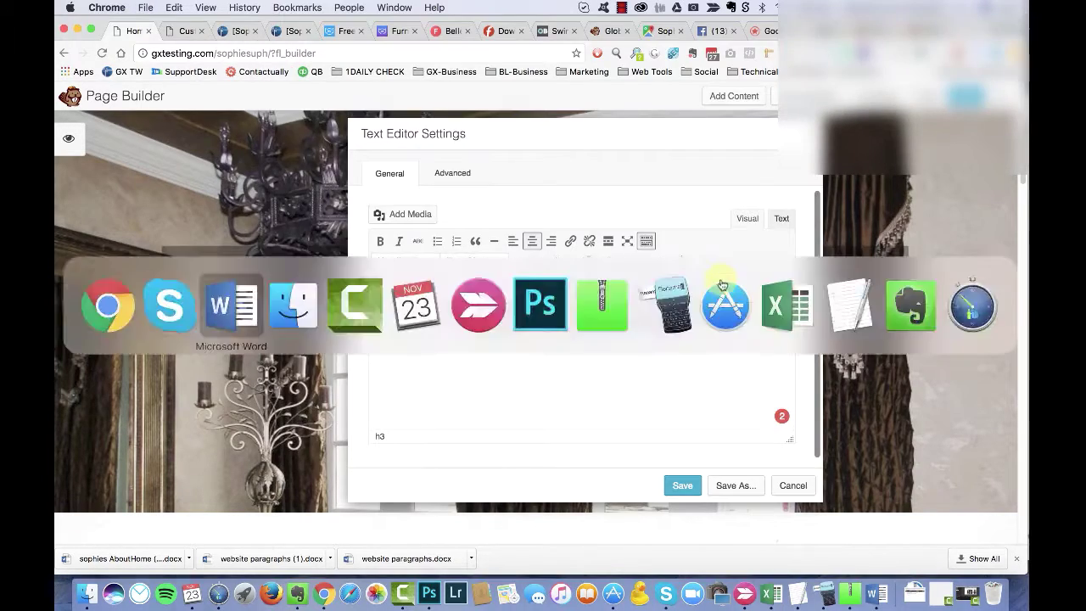
{"action": "key", "text": "super+Tab"}
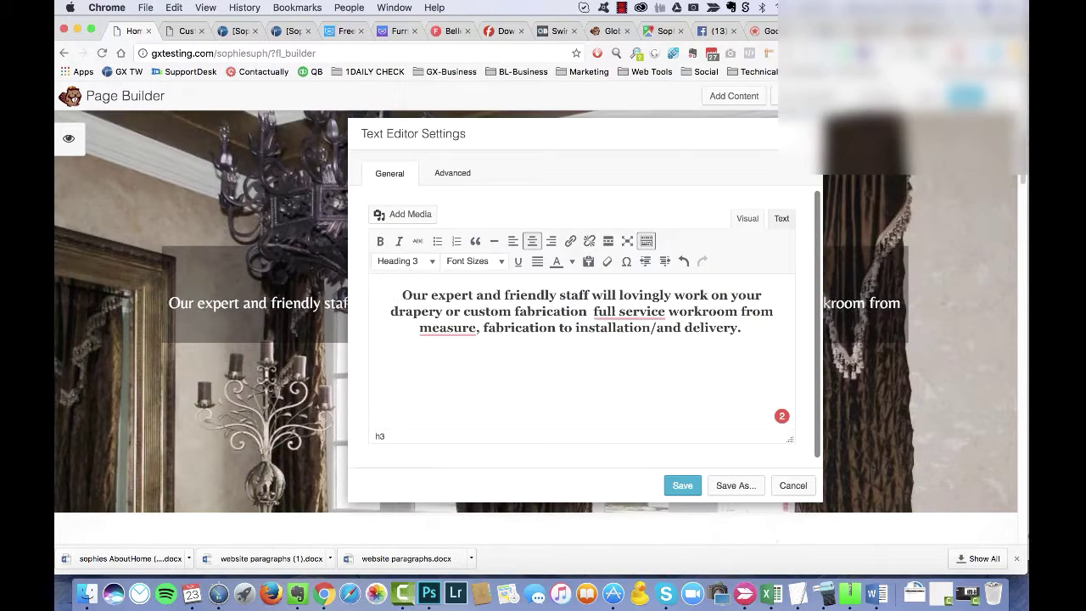
Step: Add 'our workroom' and the guaranteed complete satisfaction sentence, fix spellings, and split into two paragraphs
{"action": "type", "text": "our"}
{"action": "key", "text": "Delete"}
{"action": "key", "text": "Delete"}
{"action": "key", "text": "Delete"}
{"action": "key", "text": "Delete"}
{"action": "key", "text": "Delete"}
{"action": "key", "text": "Delete"}
{"action": "key", "text": "Delete"}
{"action": "key", "text": "Delete"}
{"action": "key", "text": "Delete"}
{"action": "key", "text": "Delete"}
{"action": "key", "text": "Delete"}
{"action": "key", "text": "Delete"}
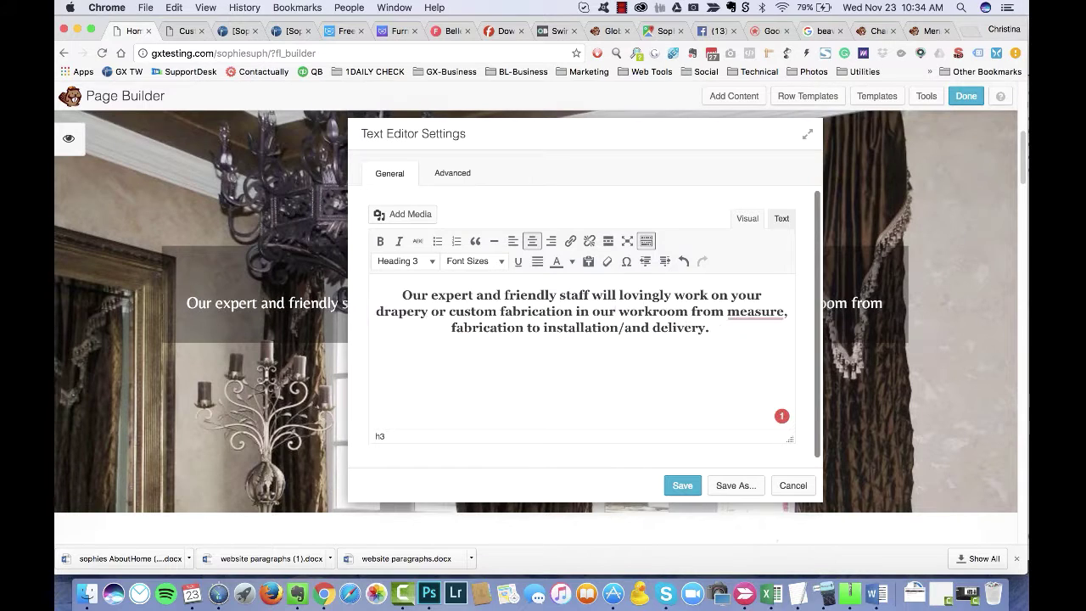
{"action": "type", "text": ". From measuremen"}
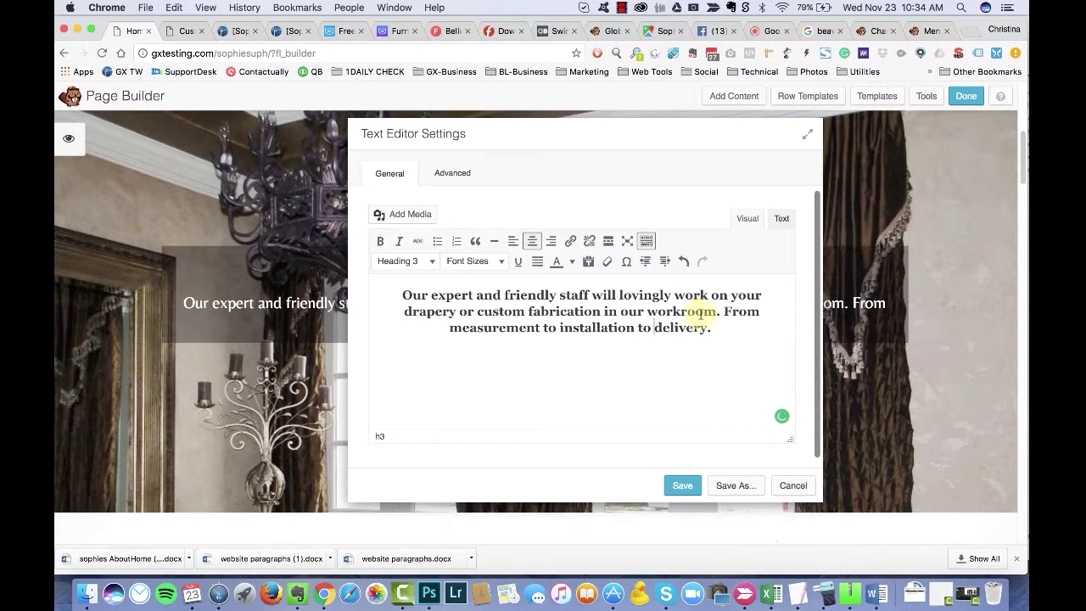
{"action": "type", "text": "t to installation to delivery, we guarentee your copl"}
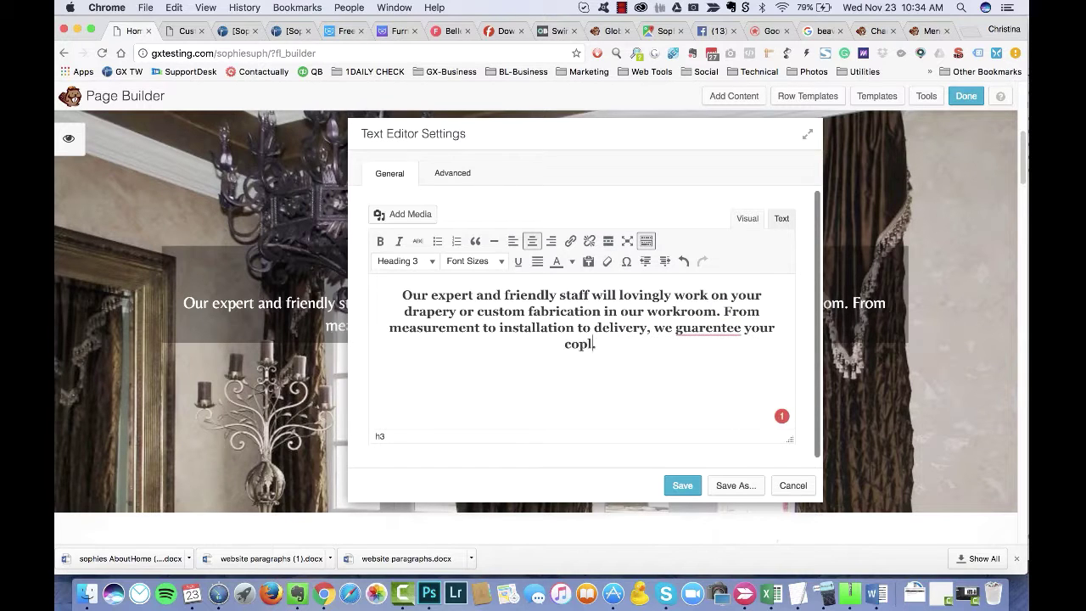
{"action": "left_click", "coordinate": [707, 327]}
{"action": "left_click", "coordinate": [720, 362]}
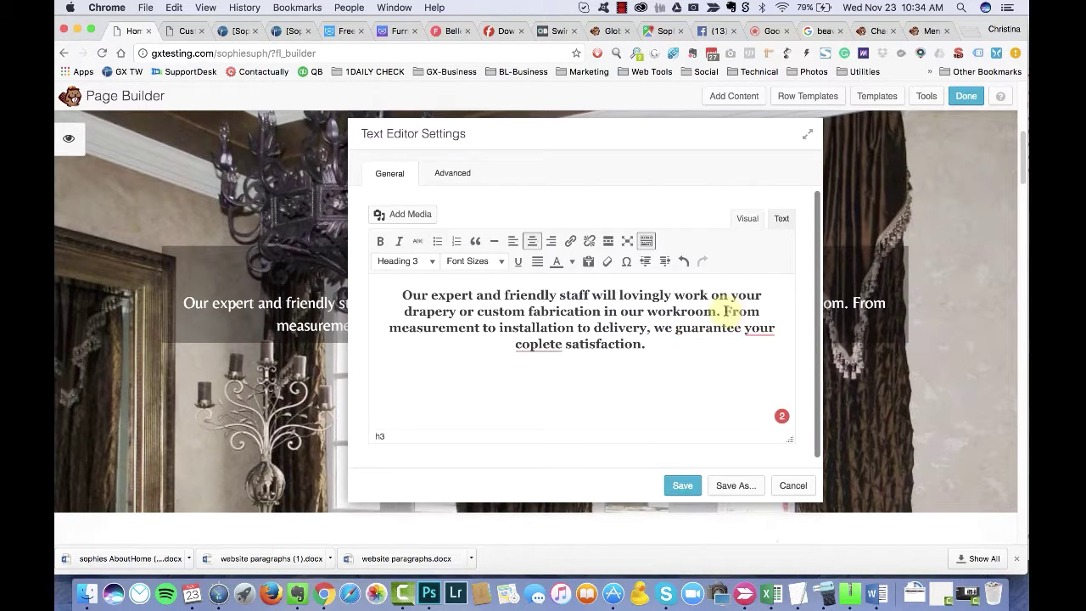
{"action": "left_click", "coordinate": [724, 312]}
{"action": "key", "text": "Return"}
{"action": "left_click", "coordinate": [574, 374]}
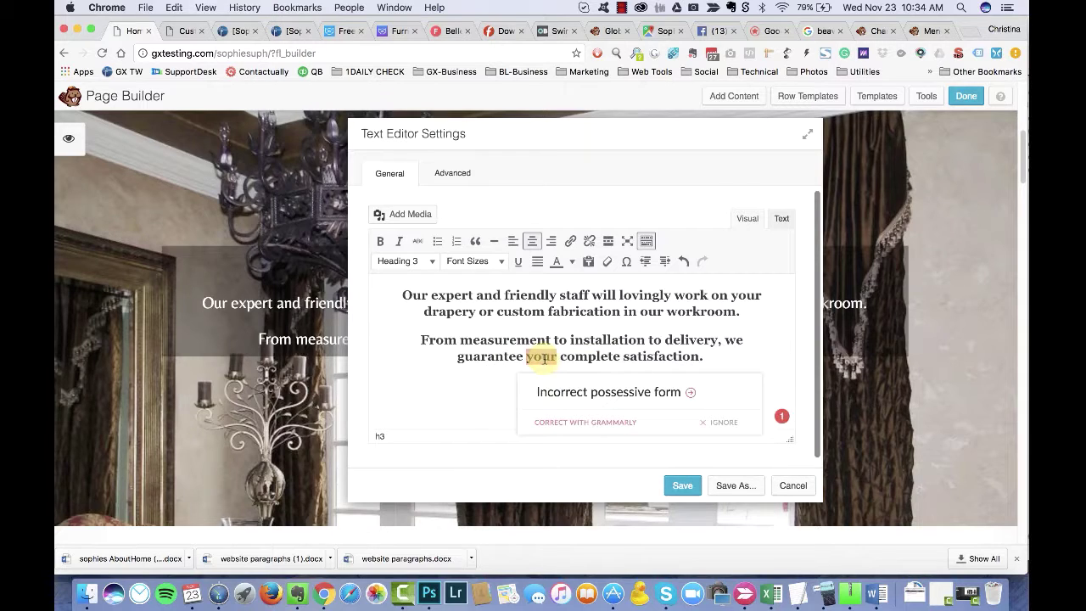
{"action": "double_click", "coordinate": [544, 358]}
{"action": "key", "text": "BackSpace"}
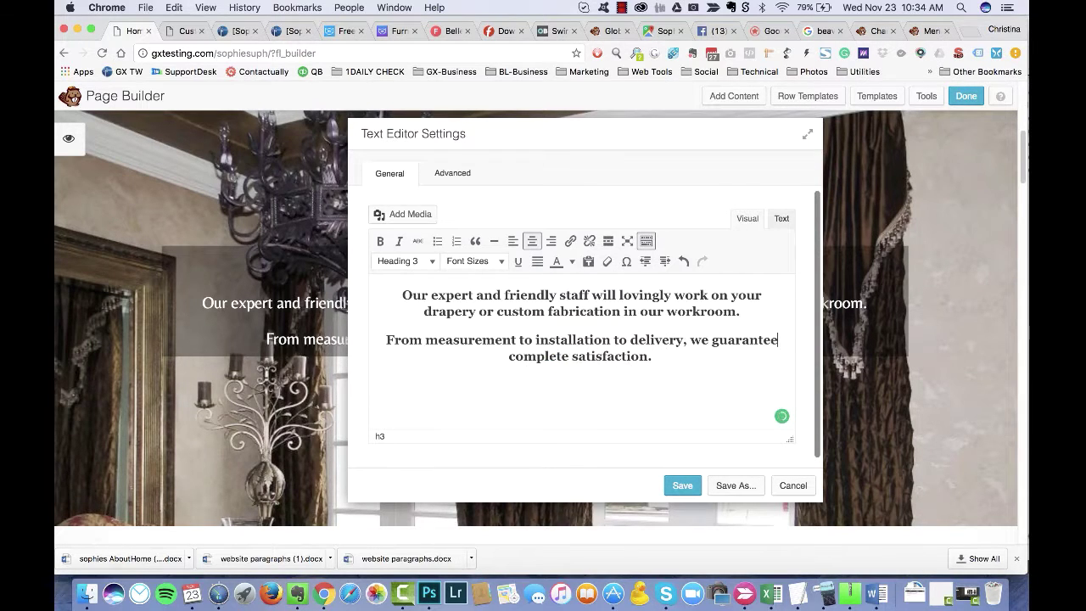
Step: Save the rewritten text module, then save the hero row settings
{"action": "left_click_drag", "start_coordinate": [569, 136], "coordinate": [569, 146]}
{"action": "left_click", "coordinate": [461, 190]}
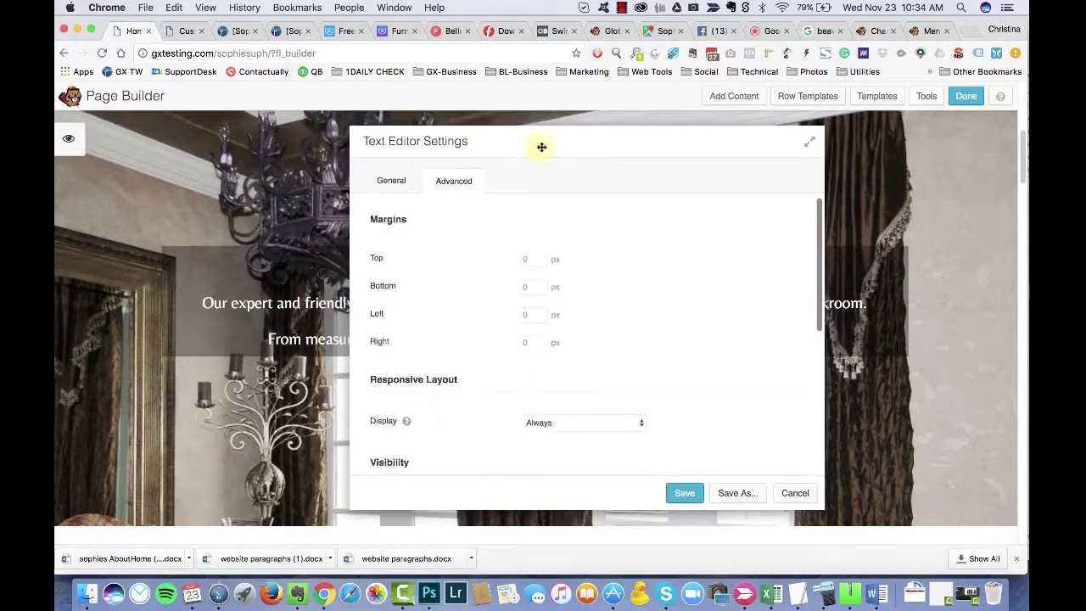
{"action": "scroll", "coordinate": [594, 356], "scroll_direction": "down", "scroll_amount": 5}
{"action": "left_click", "coordinate": [675, 492]}
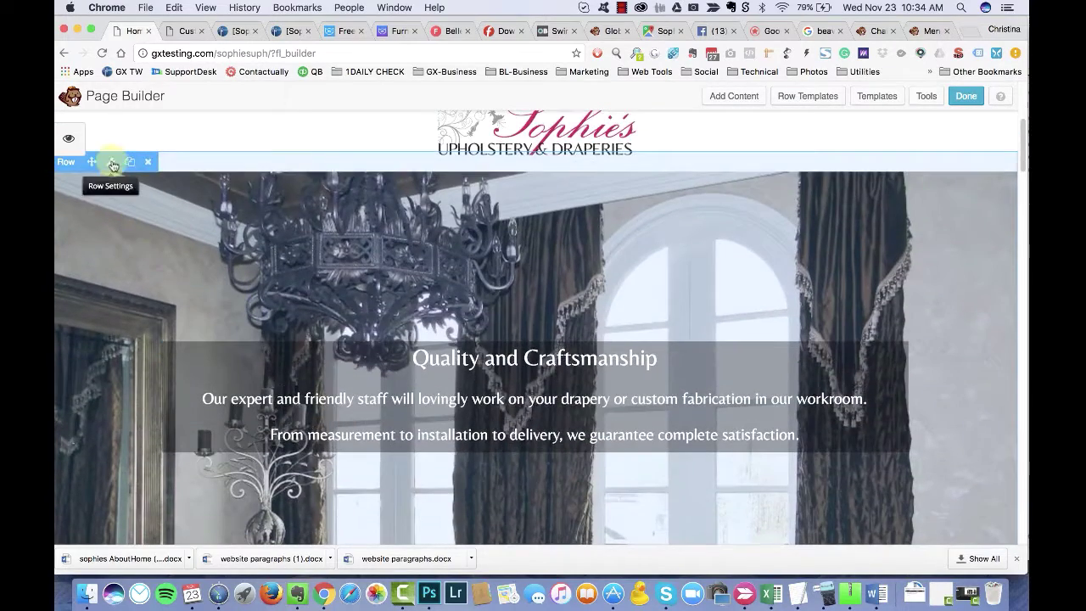
{"action": "left_click", "coordinate": [113, 162]}
{"action": "scroll", "coordinate": [557, 400], "scroll_direction": "down", "scroll_amount": 10}
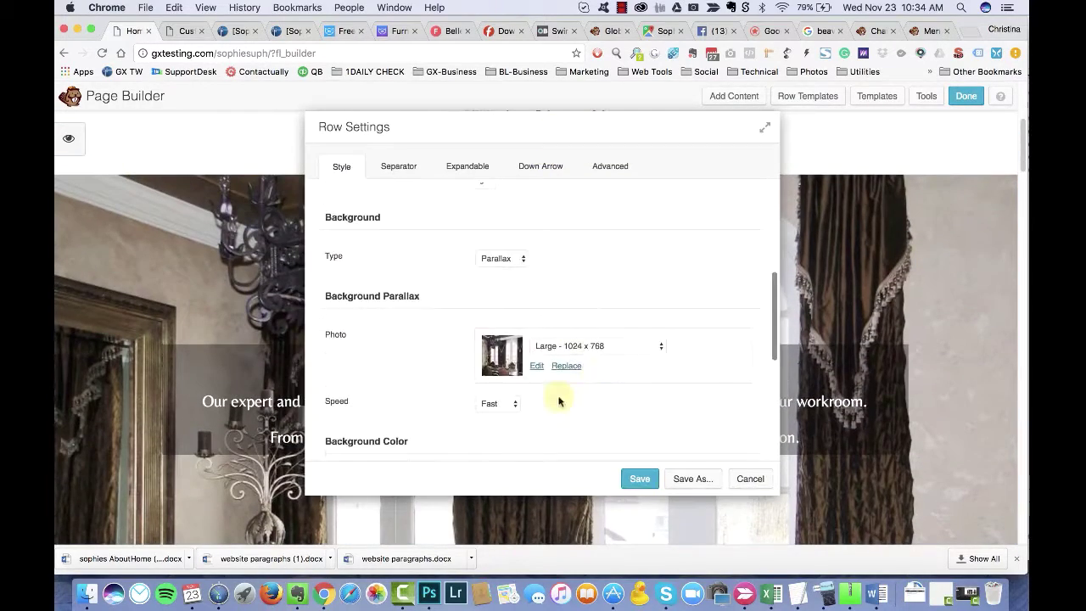
{"action": "scroll", "coordinate": [551, 307], "scroll_direction": "down", "scroll_amount": 3}
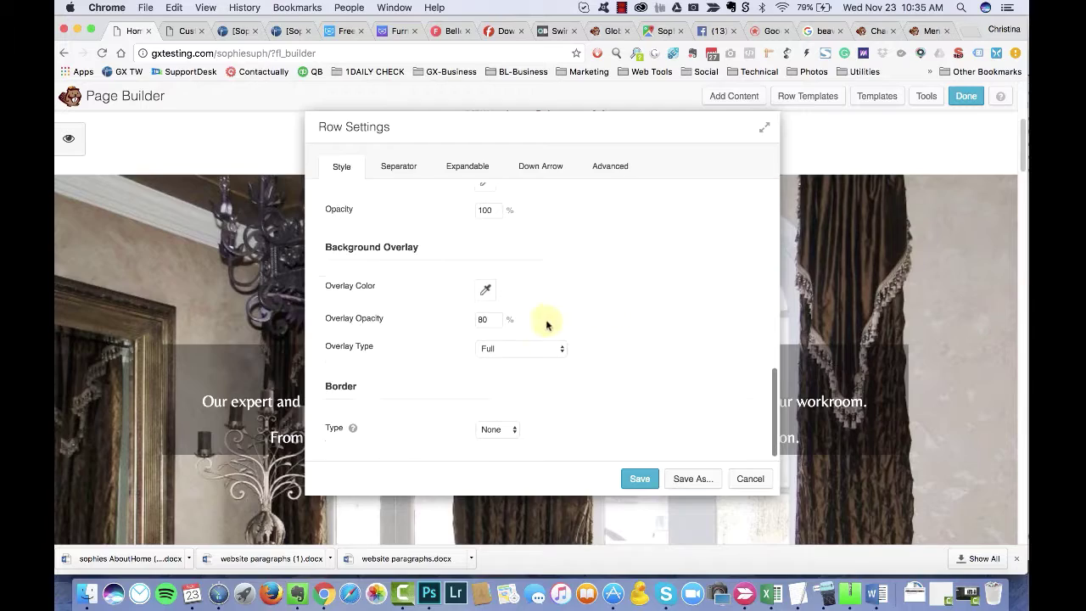
{"action": "left_click", "coordinate": [638, 480]}
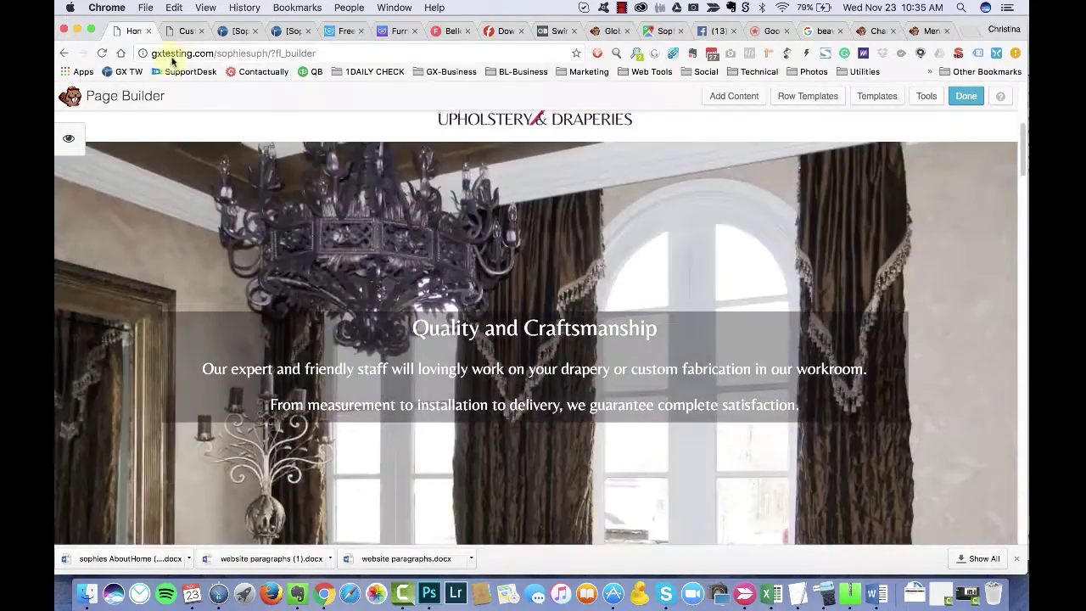
Step: Go to WordPress's Upload New Media page
{"action": "left_click", "coordinate": [185, 30]}
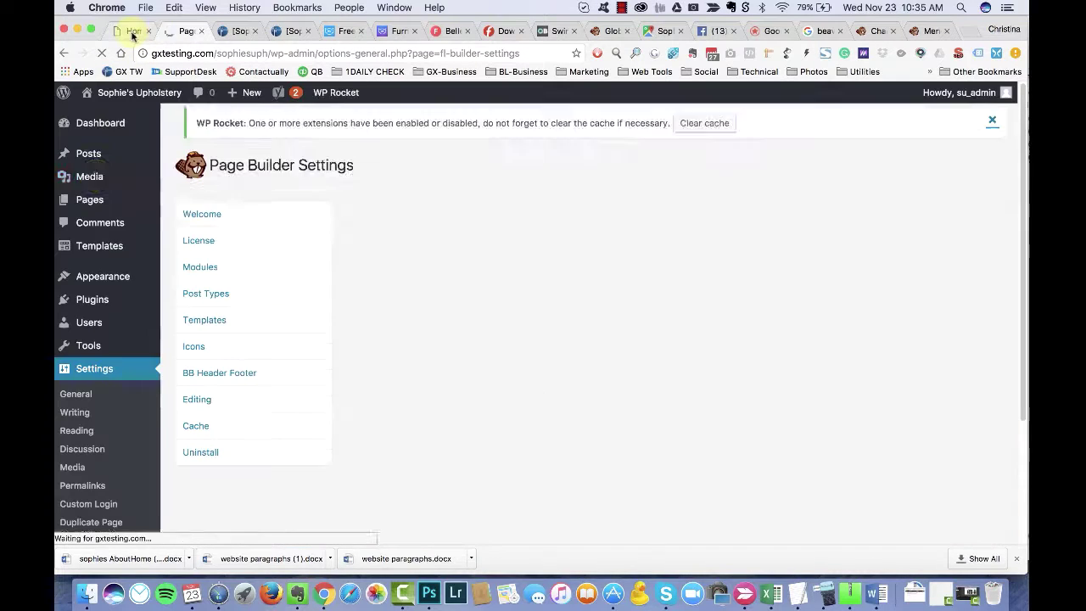
{"action": "left_click", "coordinate": [191, 195]}
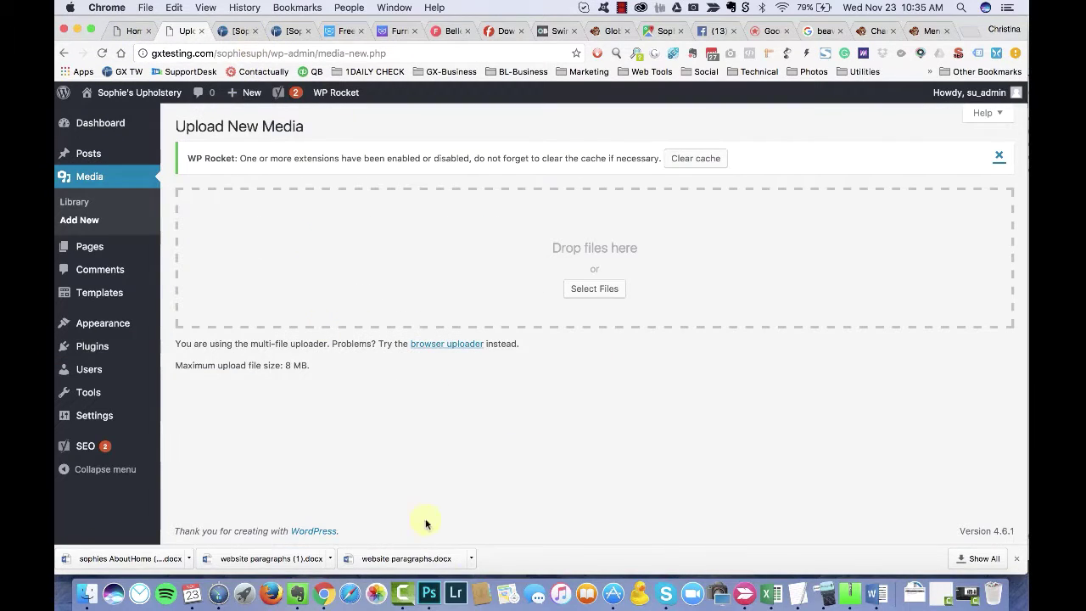
{"action": "left_click", "coordinate": [430, 593]}
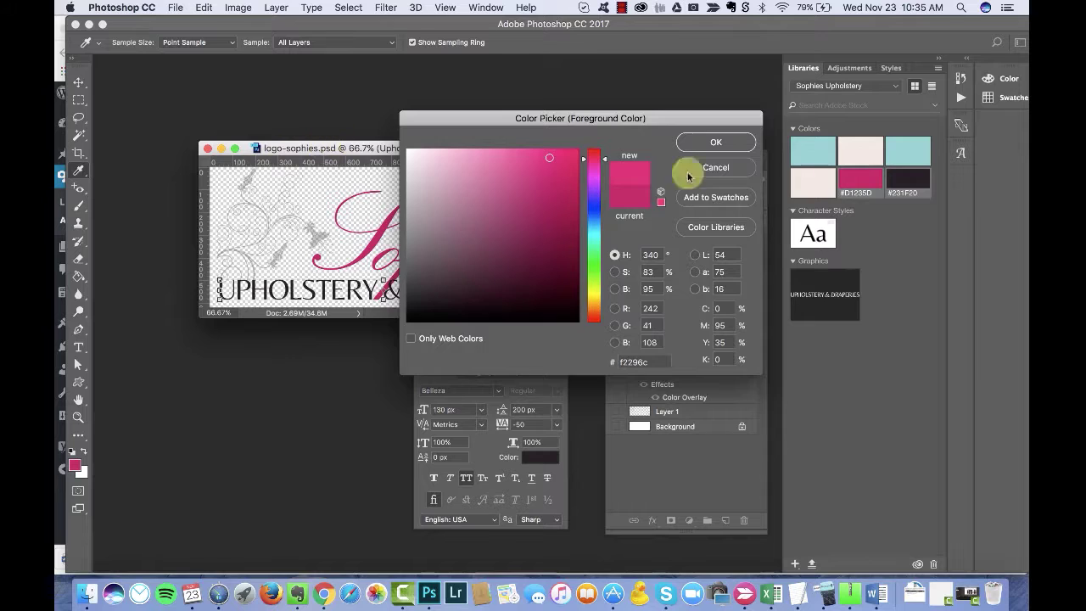
Step: Dismiss the Color Picker and launch File > Scripts > Image Processor
{"action": "left_click", "coordinate": [688, 176]}
{"action": "left_click", "coordinate": [174, 9]}
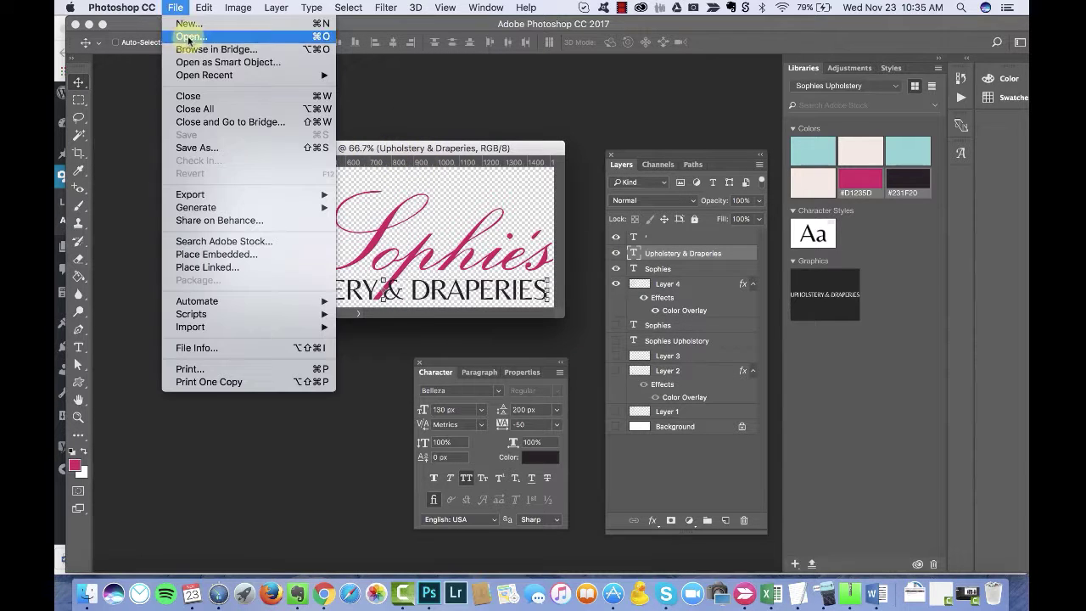
{"action": "mouse_move", "coordinate": [254, 313]}
{"action": "left_click", "coordinate": [400, 321]}
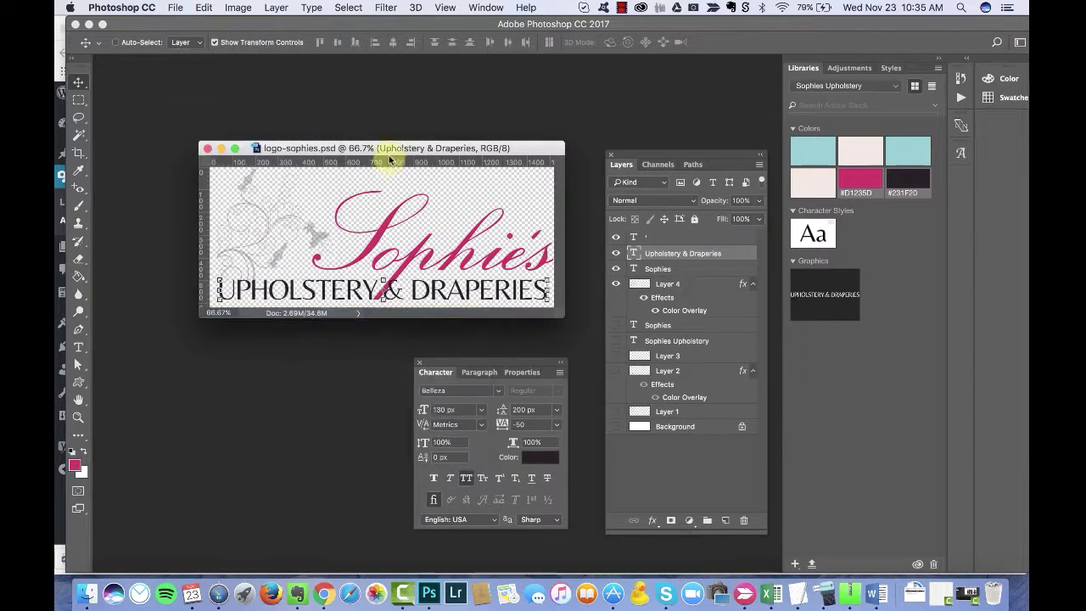
Step: Set the client's photos folder as the Image Processor source, then switch to Finder
{"action": "left_click", "coordinate": [594, 175]}
{"action": "left_click", "coordinate": [594, 190]}
{"action": "double_click", "coordinate": [556, 263]}
{"action": "left_click_drag", "start_coordinate": [589, 161], "coordinate": [589, 113]}
{"action": "scroll", "coordinate": [630, 408], "scroll_direction": "down", "scroll_amount": 5}
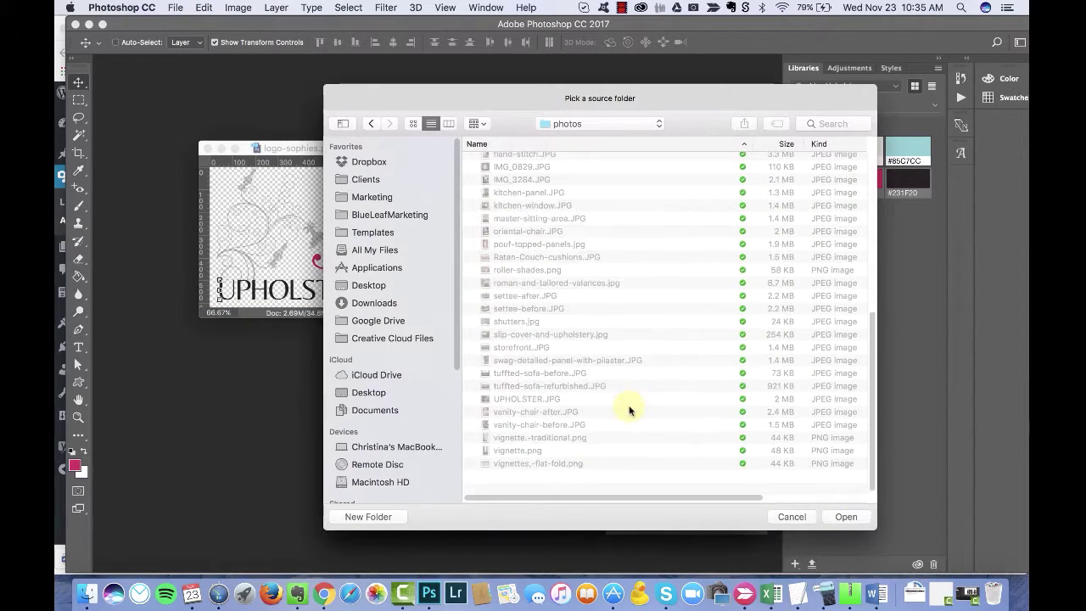
{"action": "scroll", "coordinate": [545, 431], "scroll_direction": "up", "scroll_amount": 5}
{"action": "left_click", "coordinate": [849, 517]}
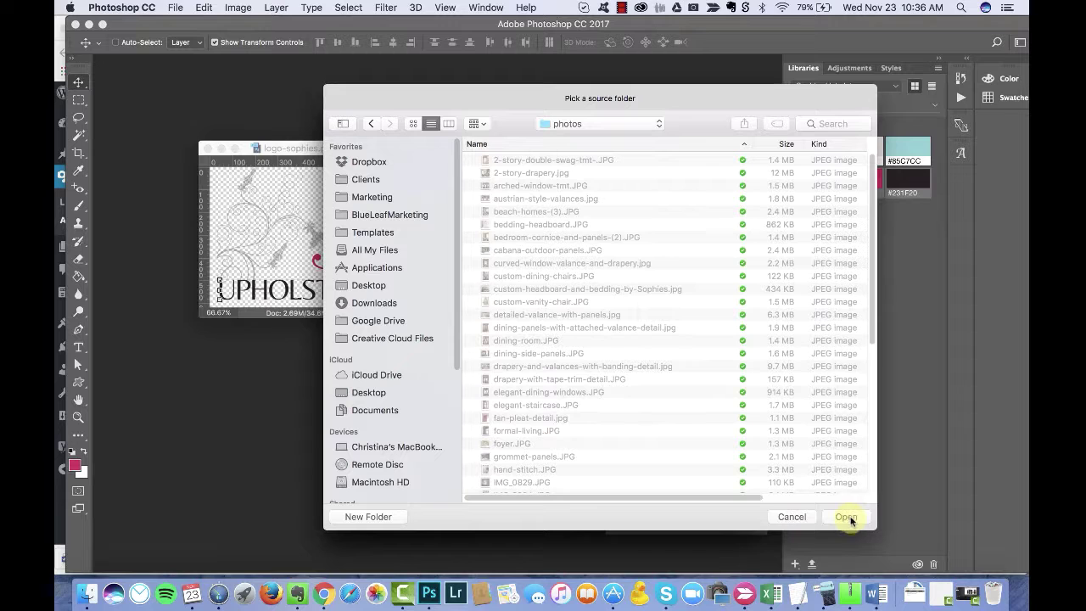
{"action": "key", "text": "super+Tab"}
{"action": "key", "text": "super+Tab"}
{"action": "key", "text": "super+Tab"}
{"action": "key", "text": "super+Tab"}
{"action": "key", "text": "super+Tab"}
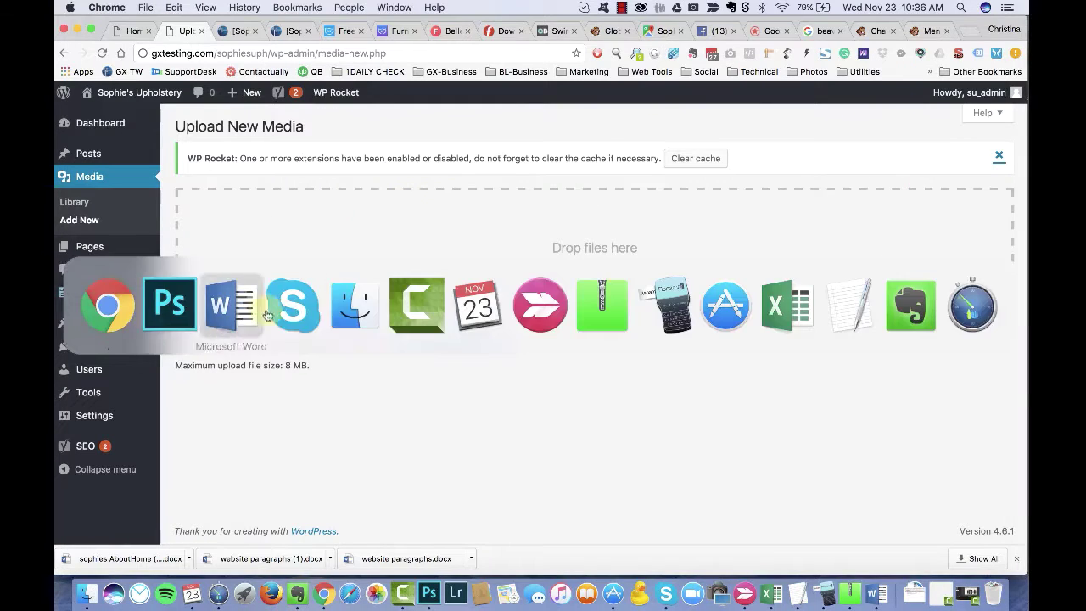
{"action": "left_click_drag", "start_coordinate": [415, 42], "coordinate": [408, 42]}
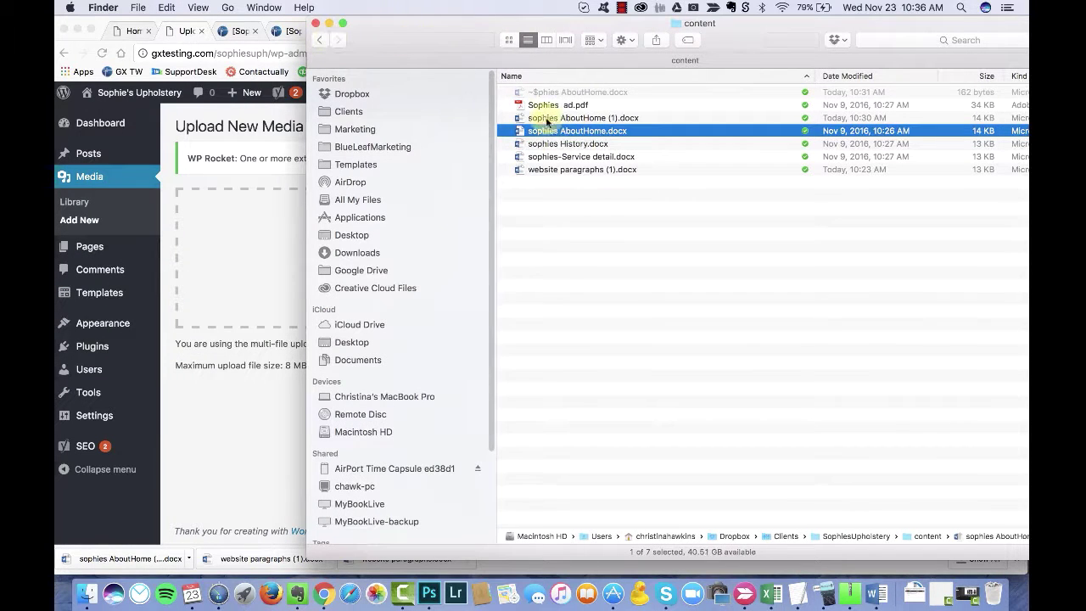
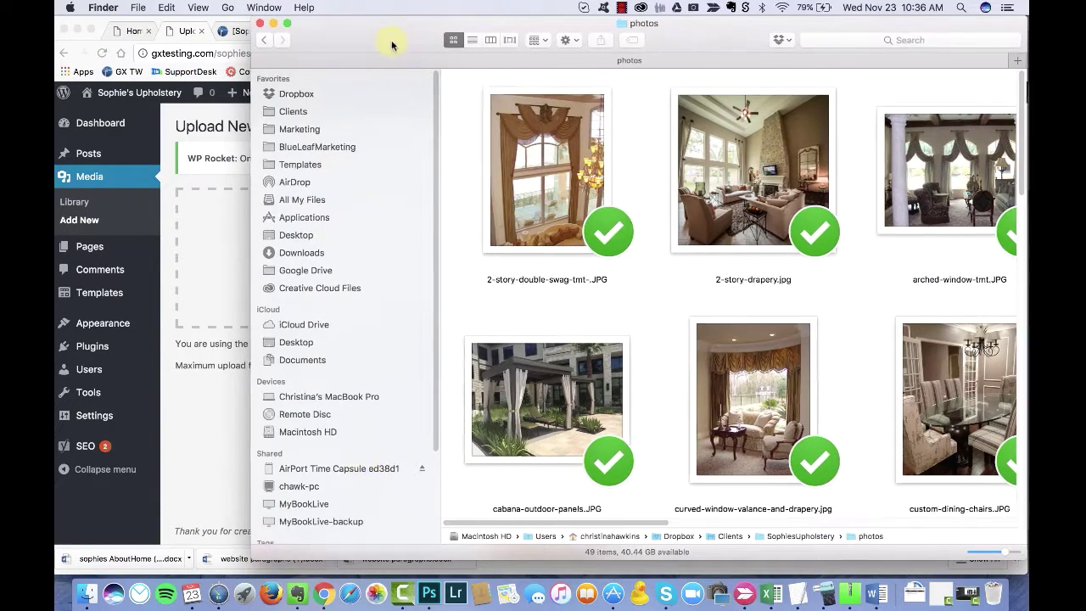
Step: Upload bedding-headboard.JPG to the media library and open its edit page
{"action": "scroll", "coordinate": [861, 209], "scroll_direction": "right", "scroll_amount": 5}
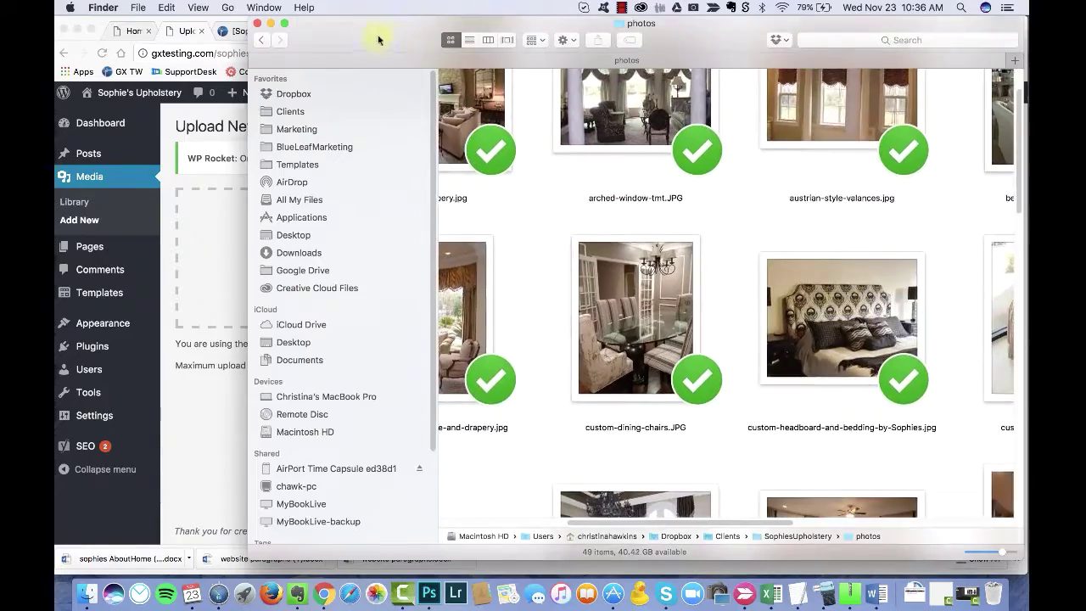
{"action": "scroll", "coordinate": [727, 335], "scroll_direction": "down", "scroll_amount": 5}
{"action": "scroll", "coordinate": [716, 323], "scroll_direction": "up", "scroll_amount": 10}
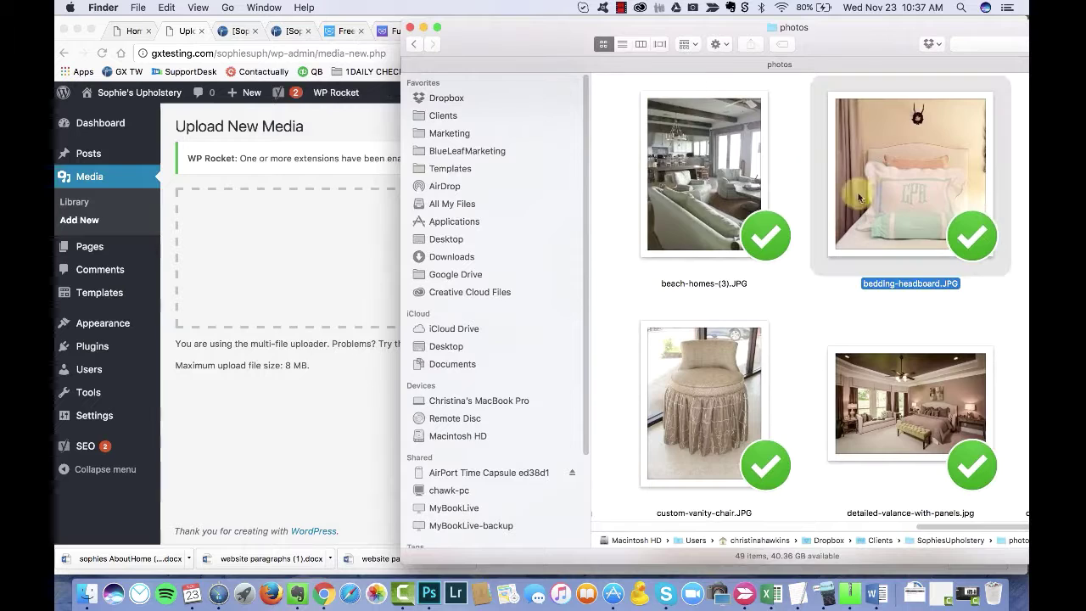
{"action": "left_click_drag", "start_coordinate": [751, 246], "coordinate": [558, 321]}
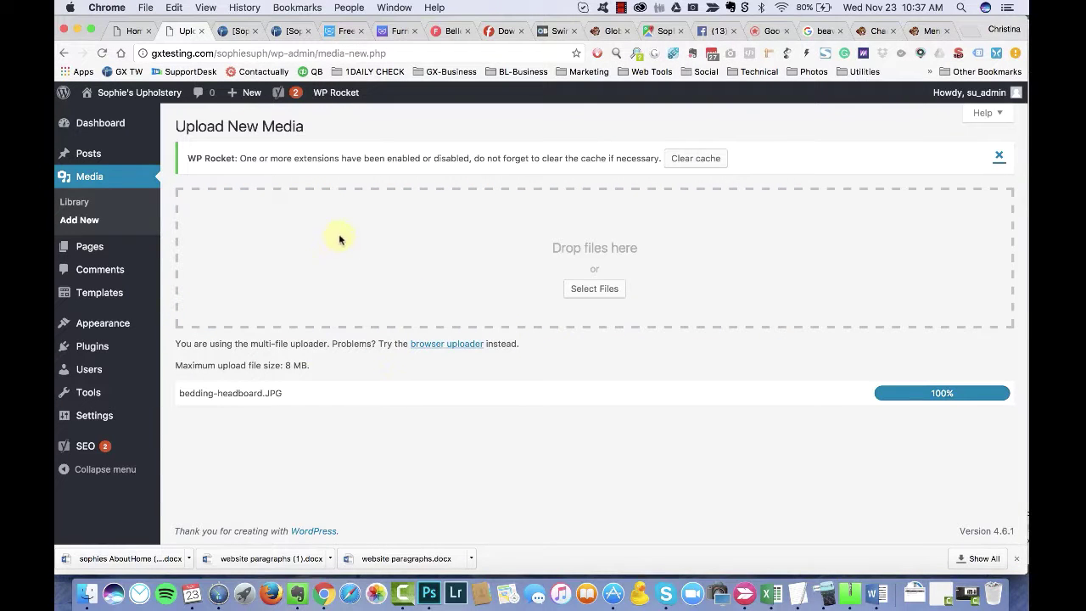
{"action": "left_click", "coordinate": [992, 393]}
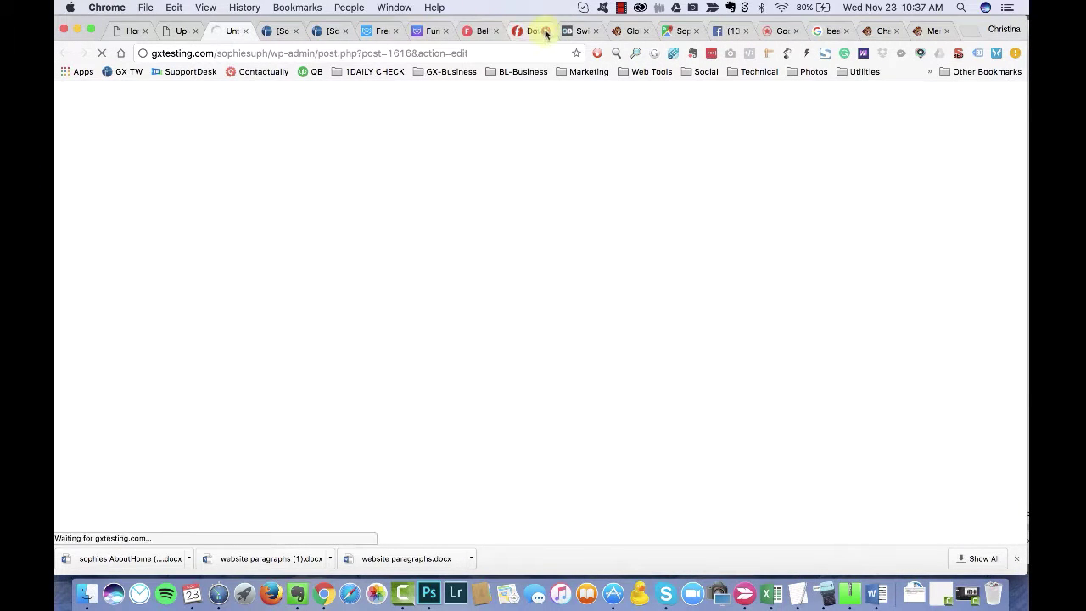
Step: Close the four unneeded browser tabs
{"action": "left_click", "coordinate": [495, 32]}
{"action": "left_click", "coordinate": [495, 31]}
{"action": "left_click", "coordinate": [495, 31]}
{"action": "left_click", "coordinate": [495, 32]}
Step: Give the image the alt text 'bedding headboard fitting and fabrication' and update it
{"action": "scroll", "coordinate": [404, 249], "scroll_direction": "down", "scroll_amount": 5}
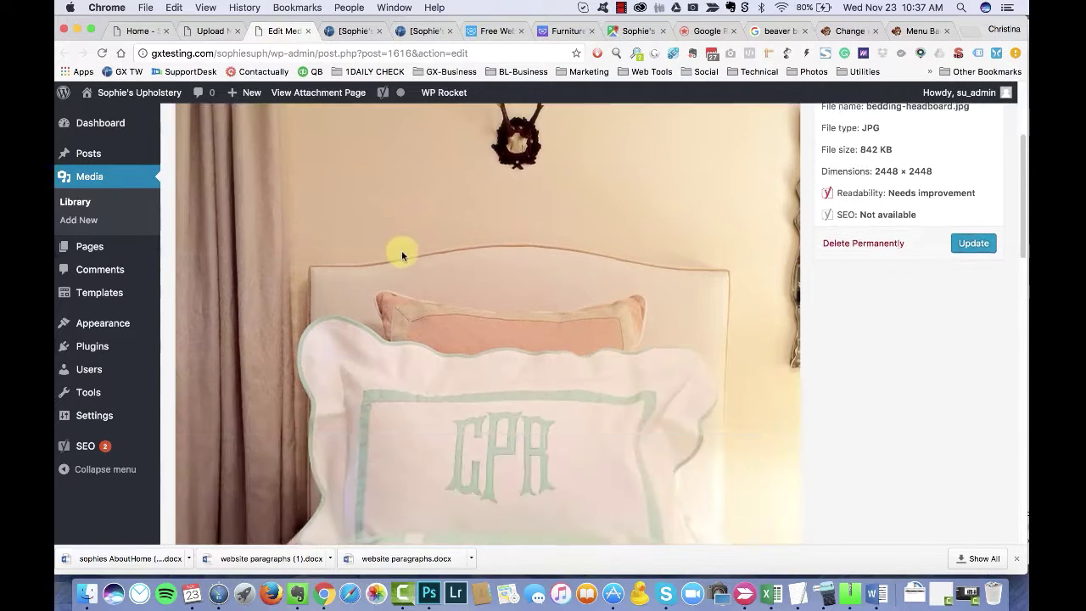
{"action": "scroll", "coordinate": [766, 298], "scroll_direction": "down", "scroll_amount": 5}
{"action": "left_click_drag", "start_coordinate": [246, 298], "coordinate": [172, 207]}
{"action": "left_click", "coordinate": [320, 204]}
{"action": "scroll", "coordinate": [314, 357], "scroll_direction": "down", "scroll_amount": 7}
{"action": "left_click", "coordinate": [239, 368]}
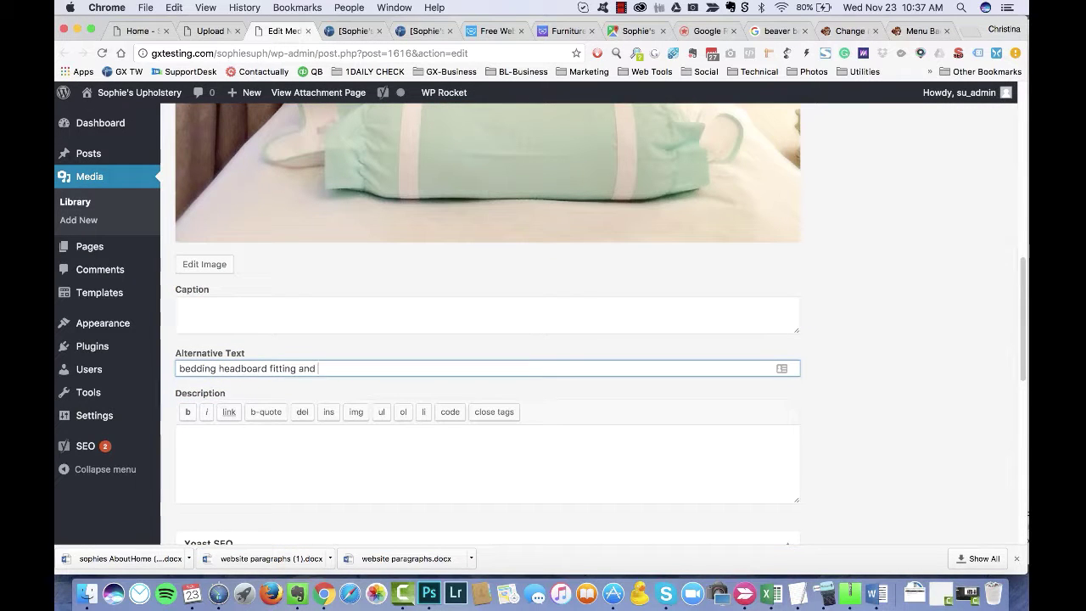
{"action": "type", "text": "n"}
{"action": "scroll", "coordinate": [368, 436], "scroll_direction": "down", "scroll_amount": 3}
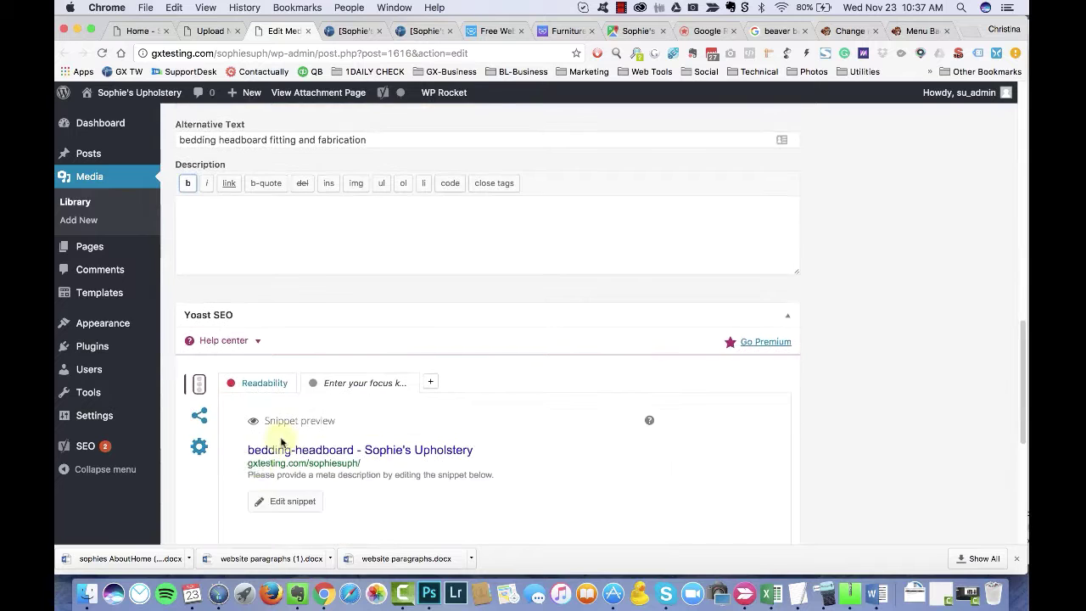
{"action": "scroll", "coordinate": [283, 444], "scroll_direction": "up", "scroll_amount": 10}
{"action": "left_click", "coordinate": [972, 430]}
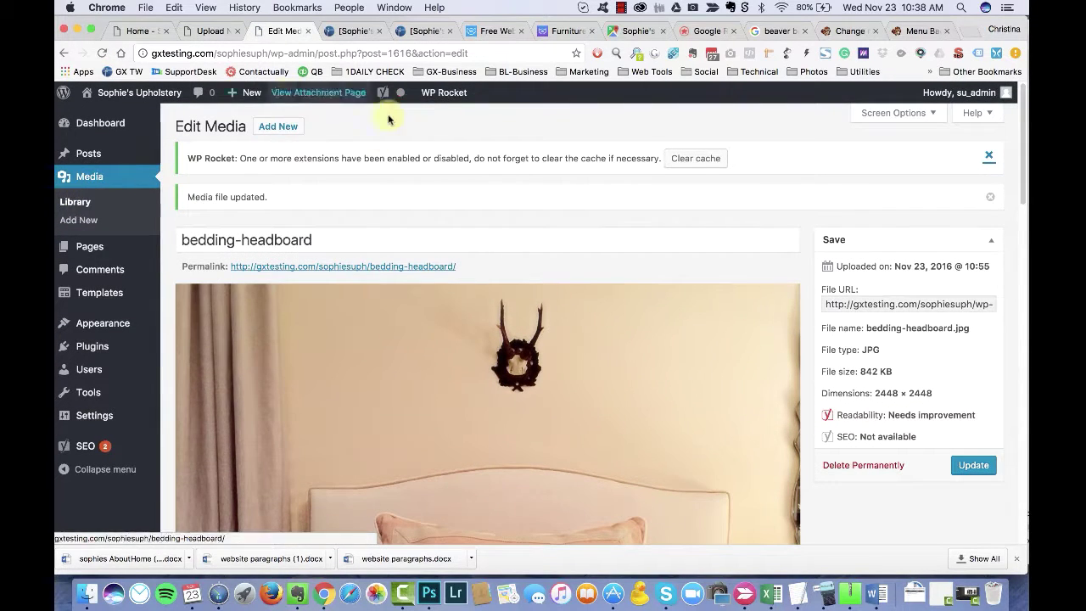
{"action": "scroll", "coordinate": [90, 206], "scroll_direction": "down", "scroll_amount": 1}
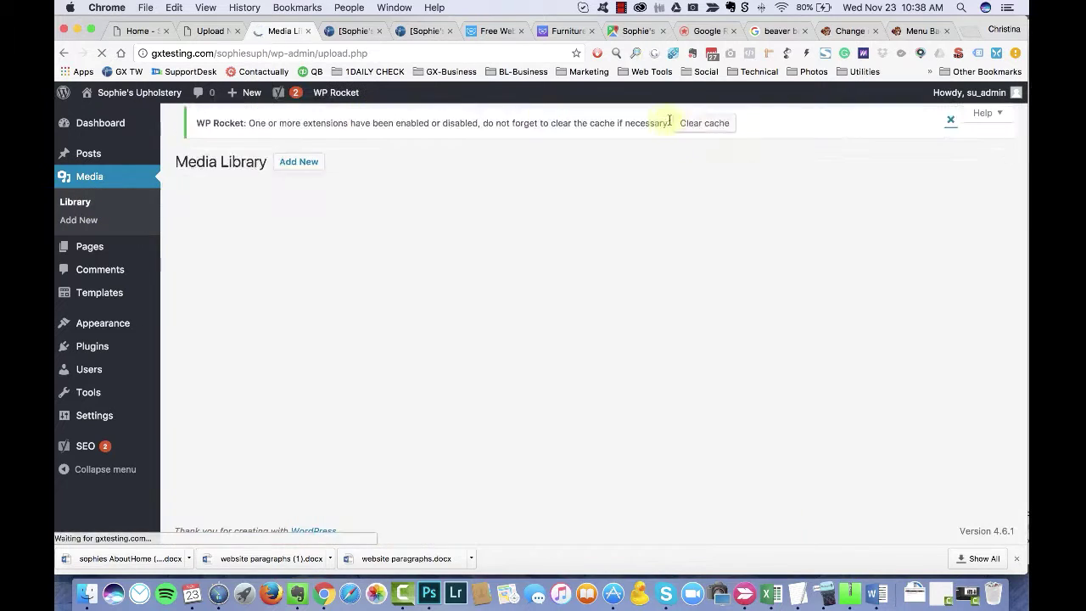
Step: Replace the home page row's parallax photo with bedding-headboard and save the row settings
{"action": "left_click", "coordinate": [138, 31]}
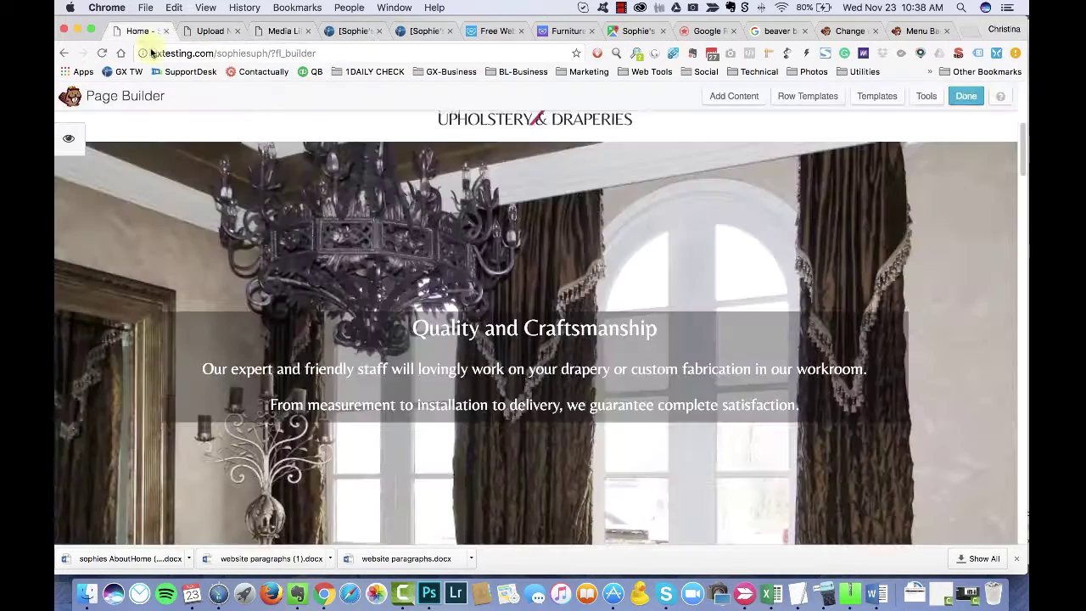
{"action": "scroll", "coordinate": [516, 274], "scroll_direction": "down", "scroll_amount": 5}
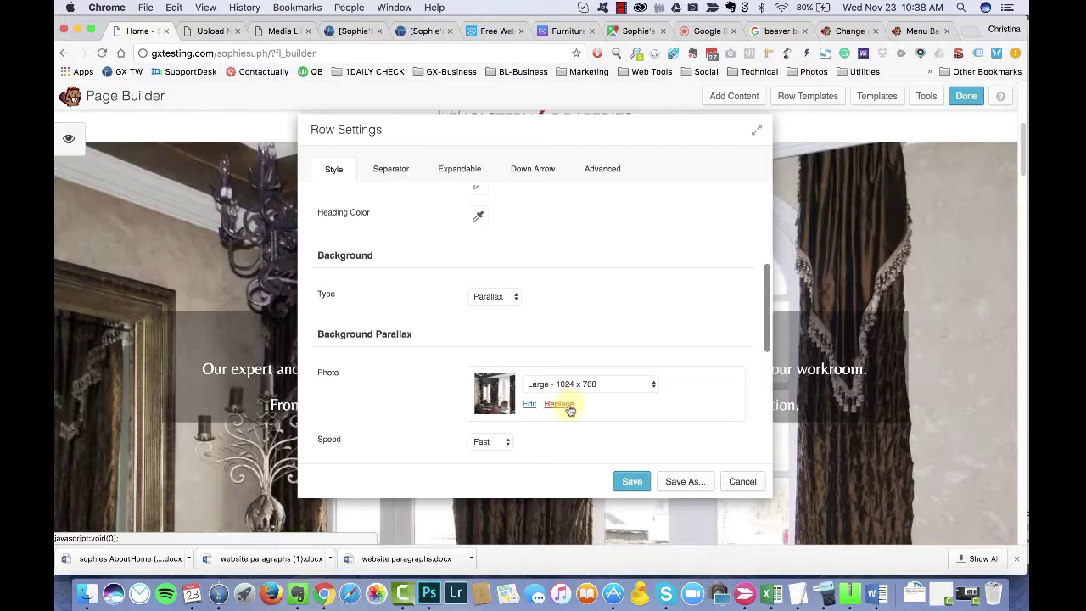
{"action": "left_click", "coordinate": [562, 407]}
{"action": "left_click", "coordinate": [160, 243]}
{"action": "scroll", "coordinate": [926, 459], "scroll_direction": "down", "scroll_amount": 1}
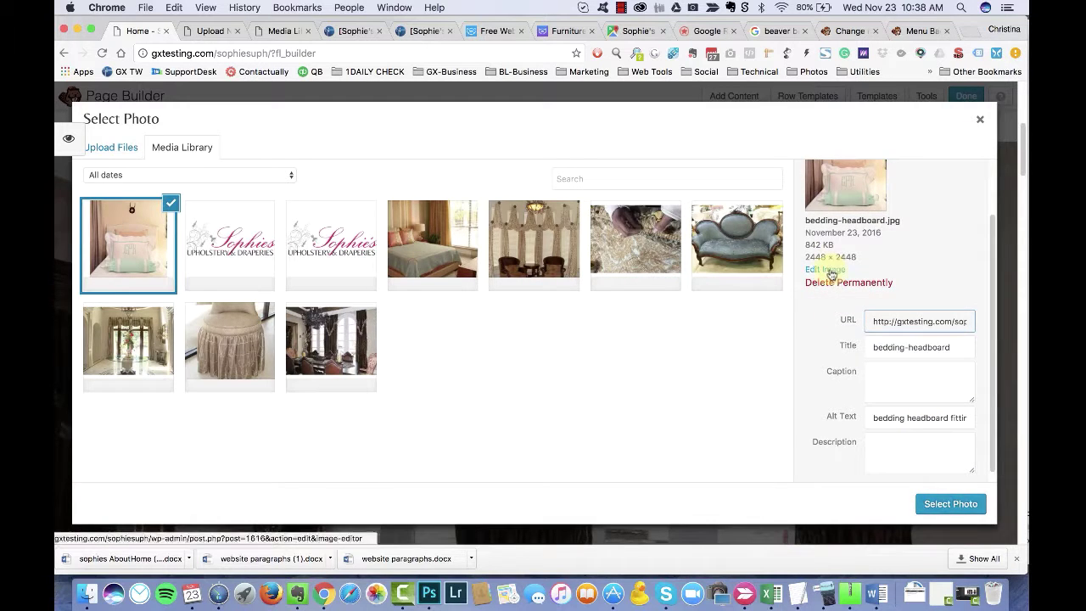
{"action": "left_click", "coordinate": [950, 503]}
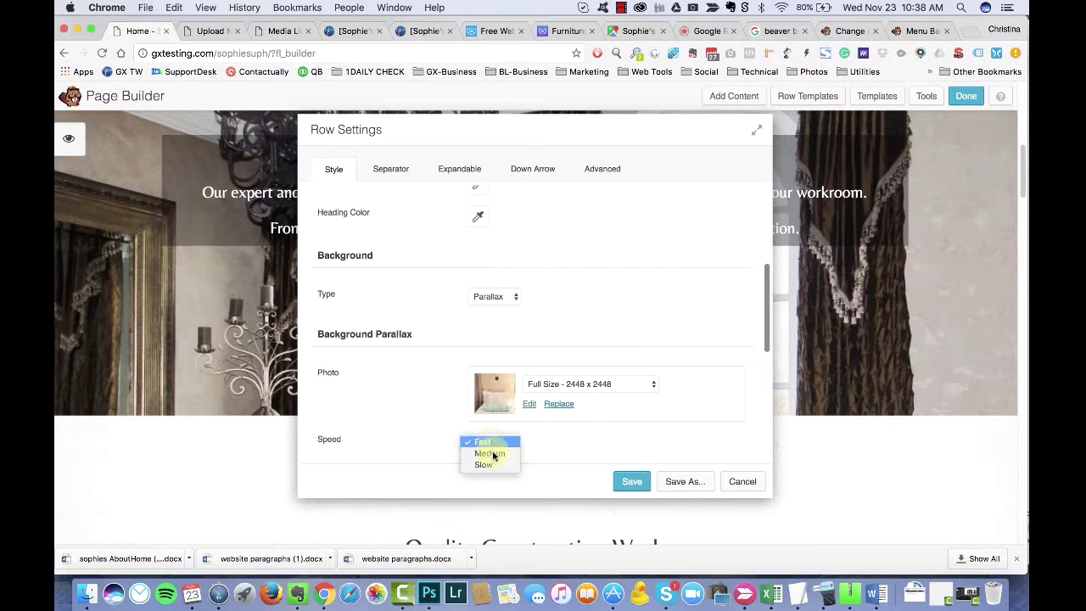
{"action": "left_click", "coordinate": [638, 481]}
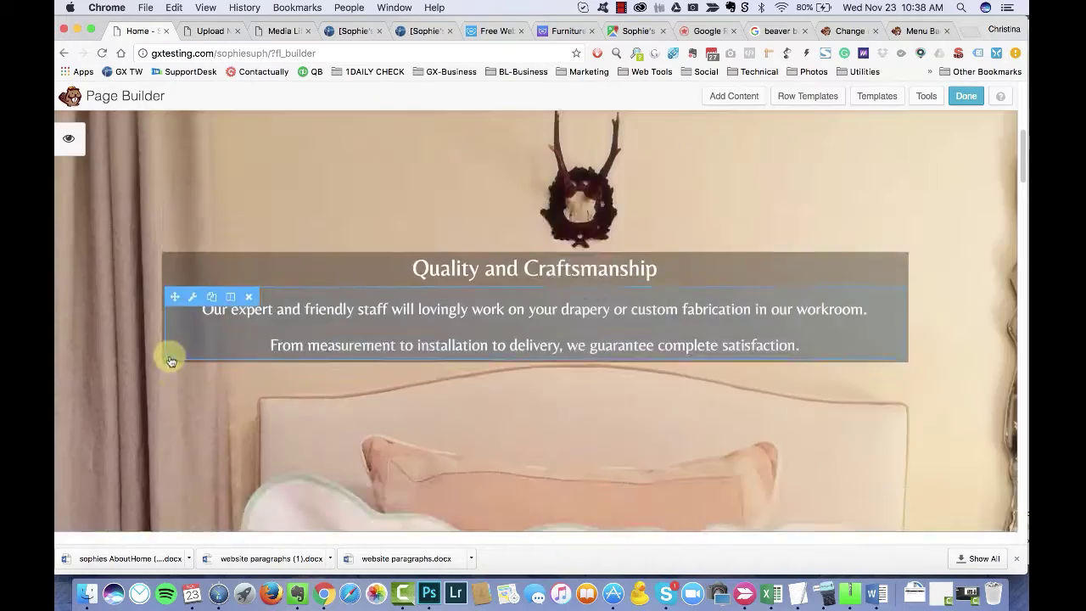
{"action": "scroll", "coordinate": [169, 361], "scroll_direction": "down", "scroll_amount": 5}
{"action": "scroll", "coordinate": [170, 359], "scroll_direction": "up", "scroll_amount": 10}
{"action": "scroll", "coordinate": [169, 358], "scroll_direction": "down", "scroll_amount": 5}
{"action": "key", "text": "super+Tab"}
{"action": "key", "text": "super+Tab"}
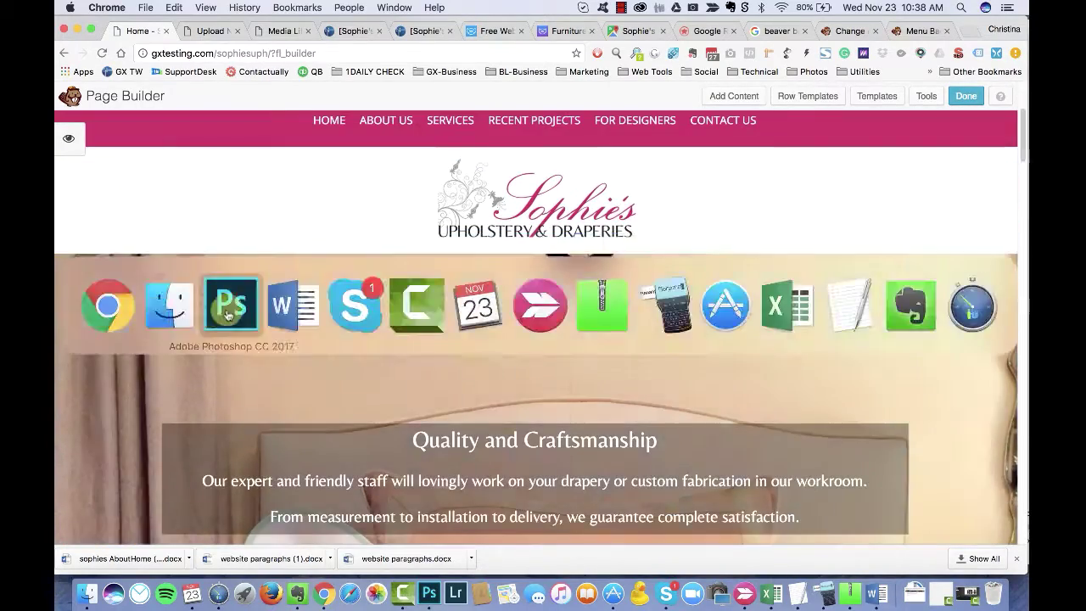
{"action": "key", "text": "super+1"}
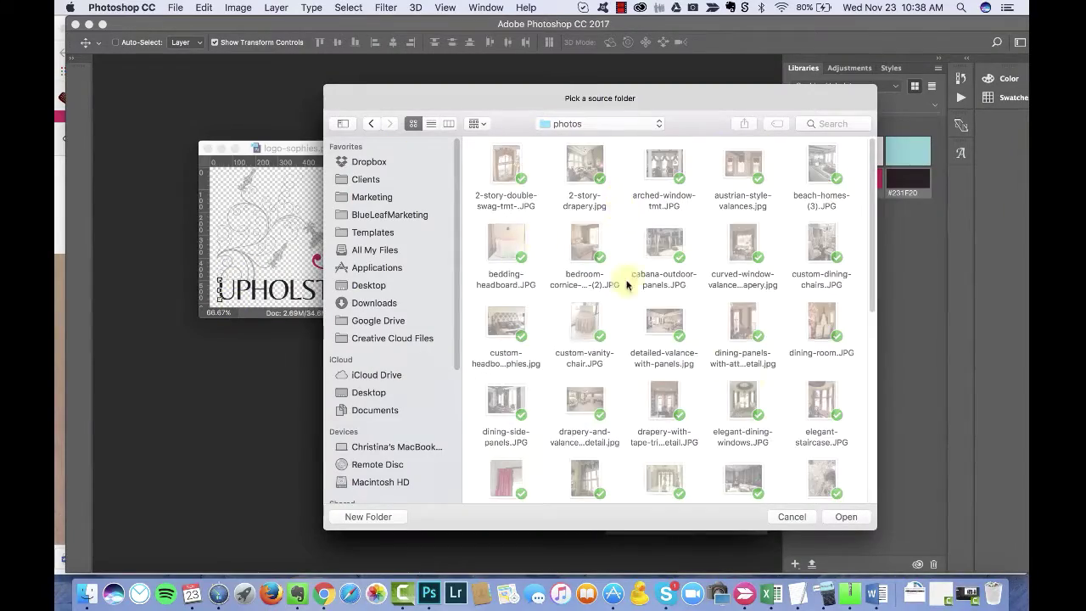
Step: In Image Processor, use photos as source and a new 'resized' folder as destination
{"action": "left_click", "coordinate": [842, 513]}
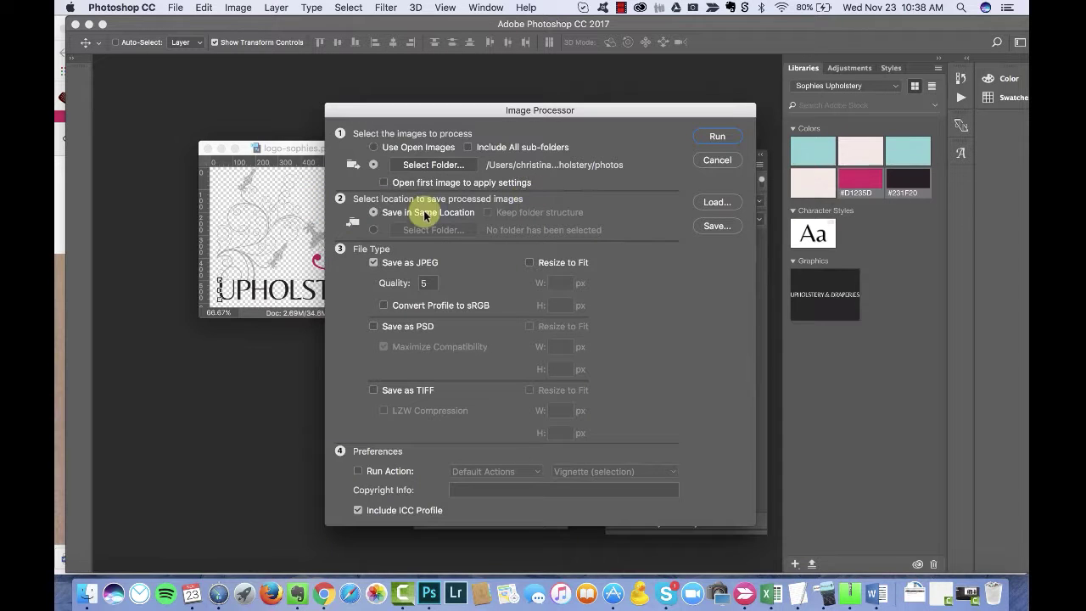
{"action": "left_click", "coordinate": [373, 229]}
{"action": "left_click", "coordinate": [446, 236]}
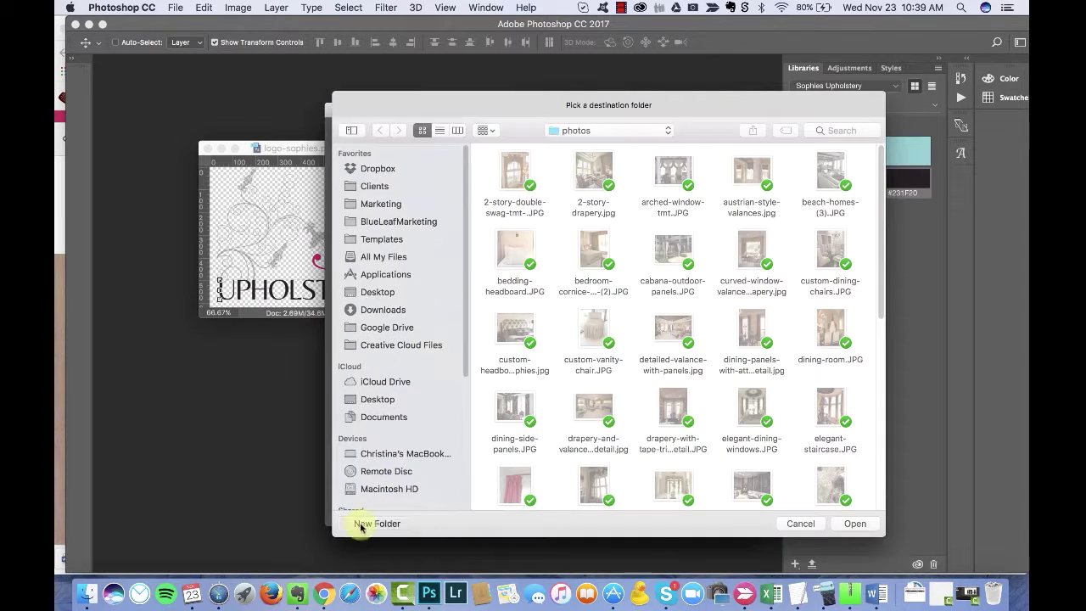
{"action": "left_click", "coordinate": [377, 523]}
{"action": "type", "text": "resized"}
{"action": "key", "text": "Return"}
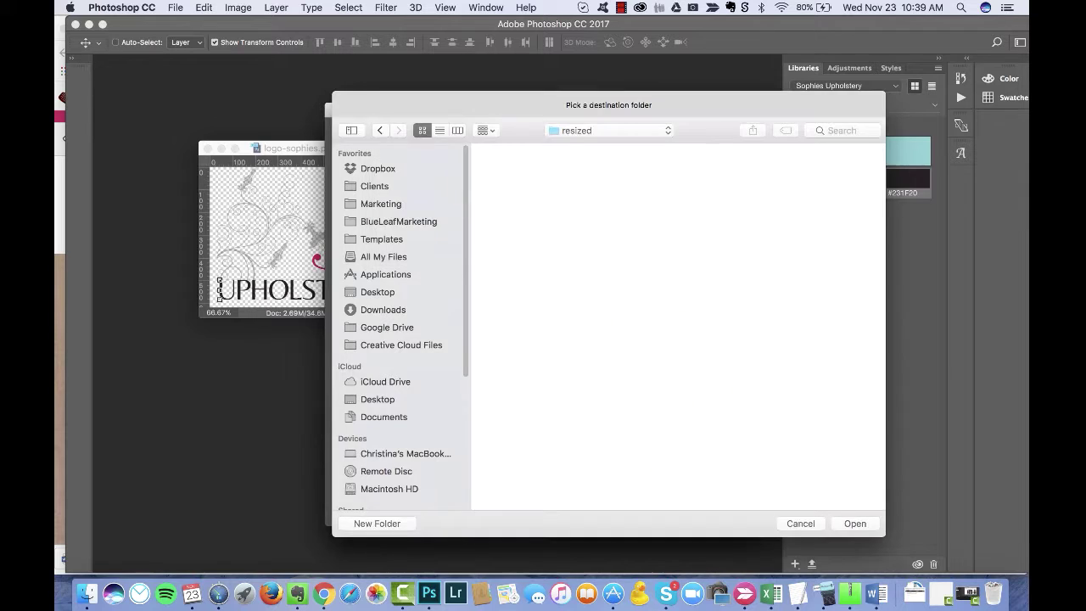
{"action": "key", "text": "Return"}
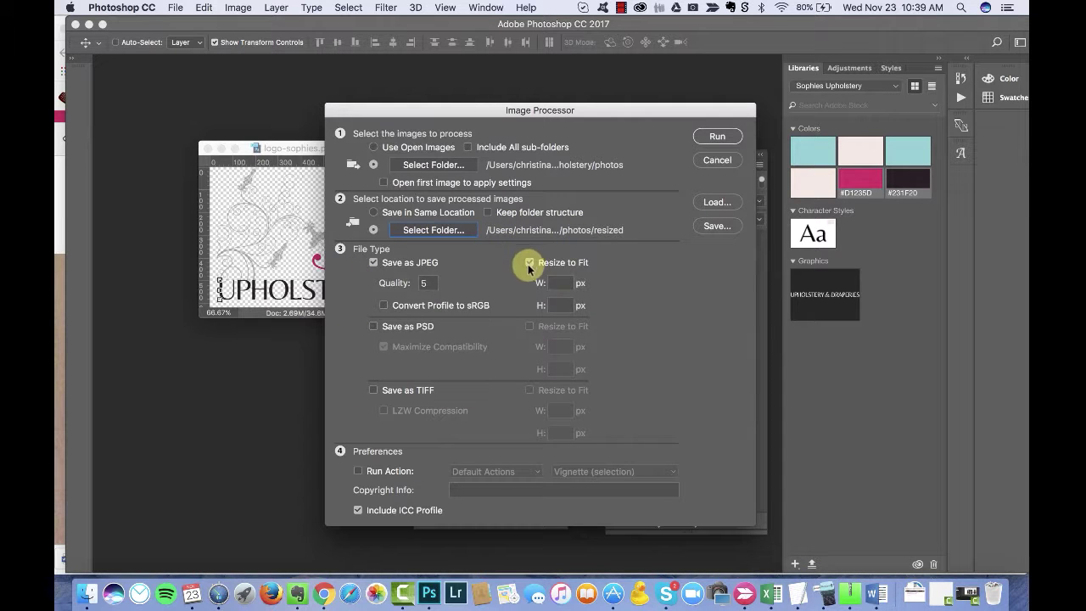
Step: Enable Resize to Fit and try running, dismissing the missing width/height warning
{"action": "left_click", "coordinate": [437, 286]}
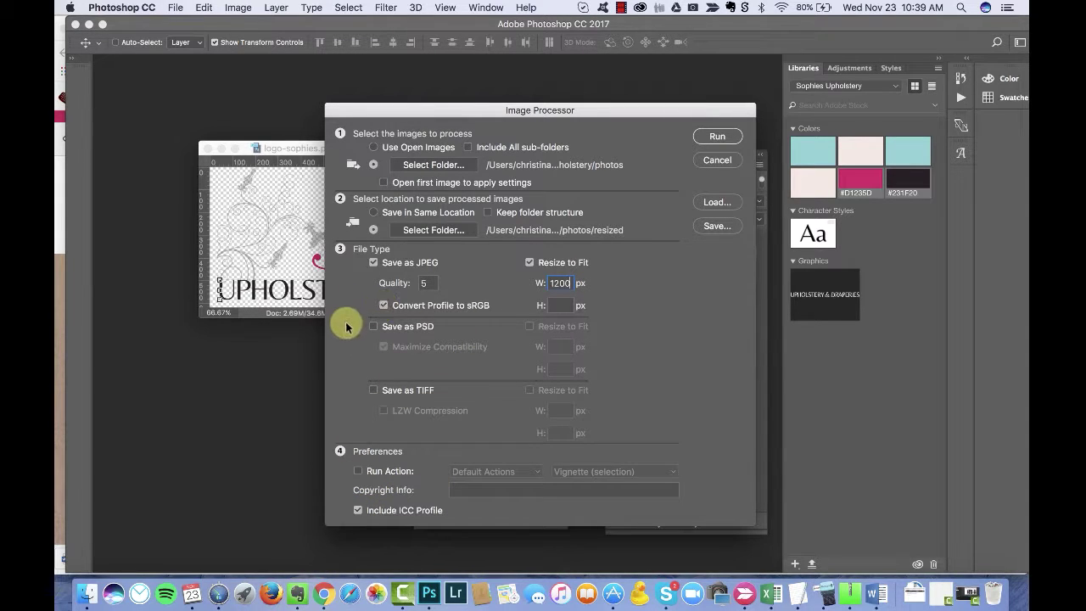
{"action": "left_click", "coordinate": [720, 136]}
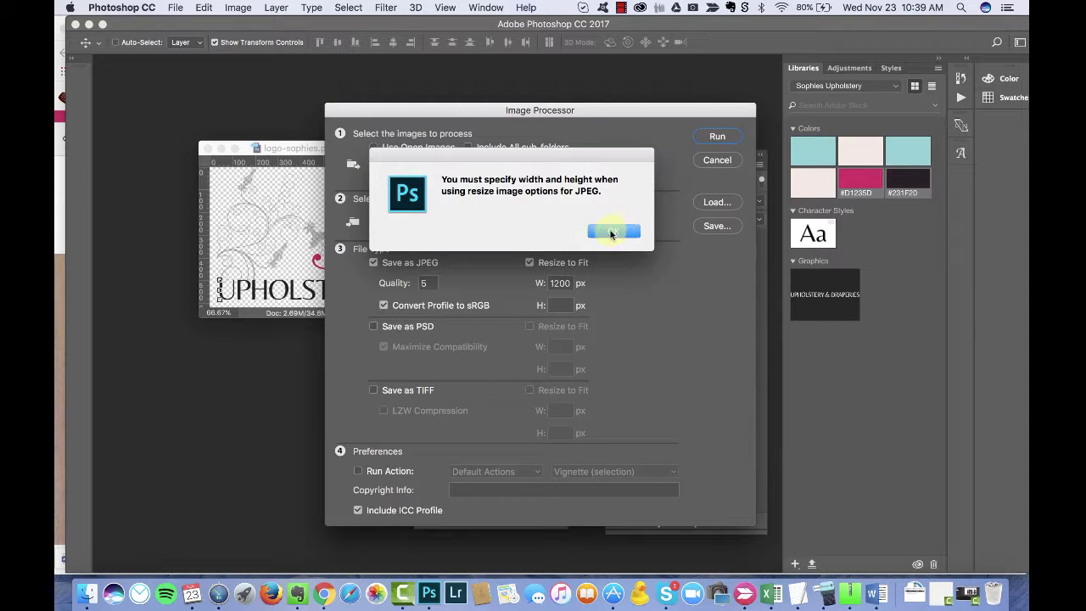
{"action": "left_click", "coordinate": [605, 228]}
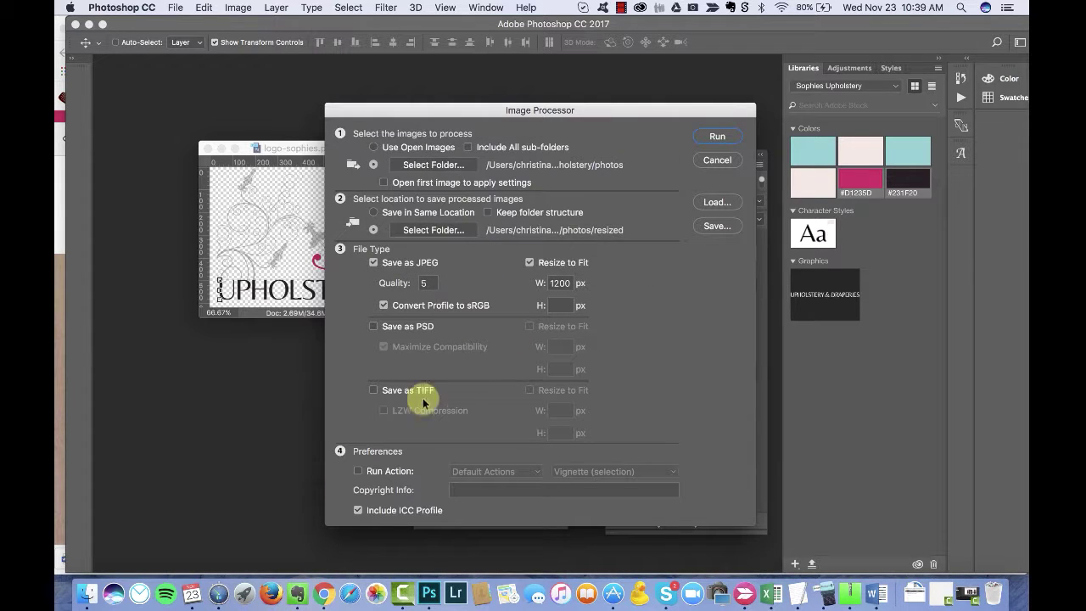
{"action": "left_click", "coordinate": [713, 202]}
{"action": "left_click", "coordinate": [749, 514]}
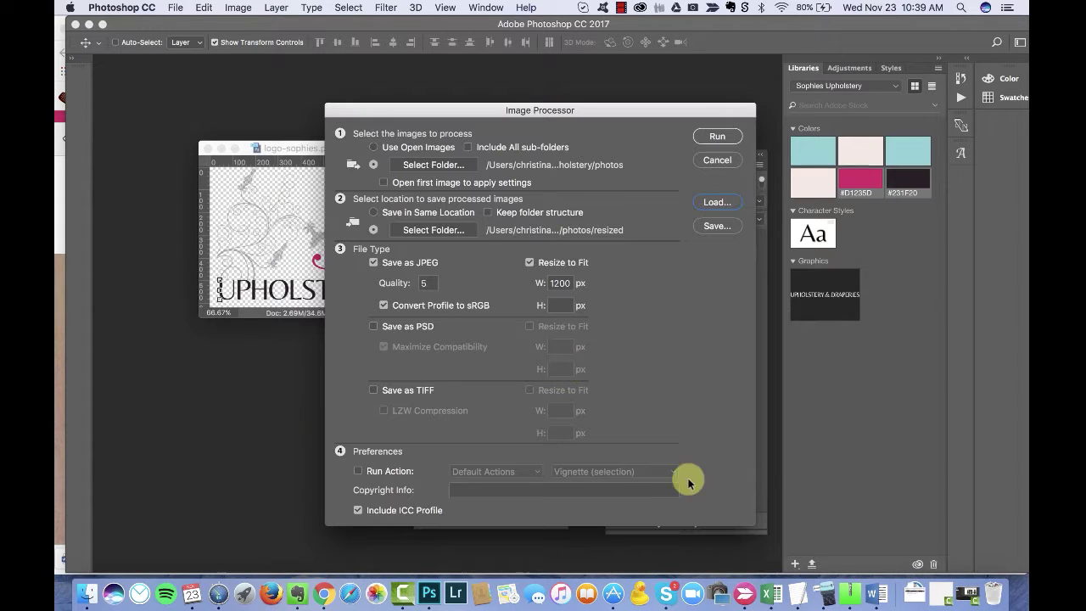
Step: Swap JPEG saving for the MetaDetails AddingMeta action, then cancel Image Processor
{"action": "left_click", "coordinate": [373, 263]}
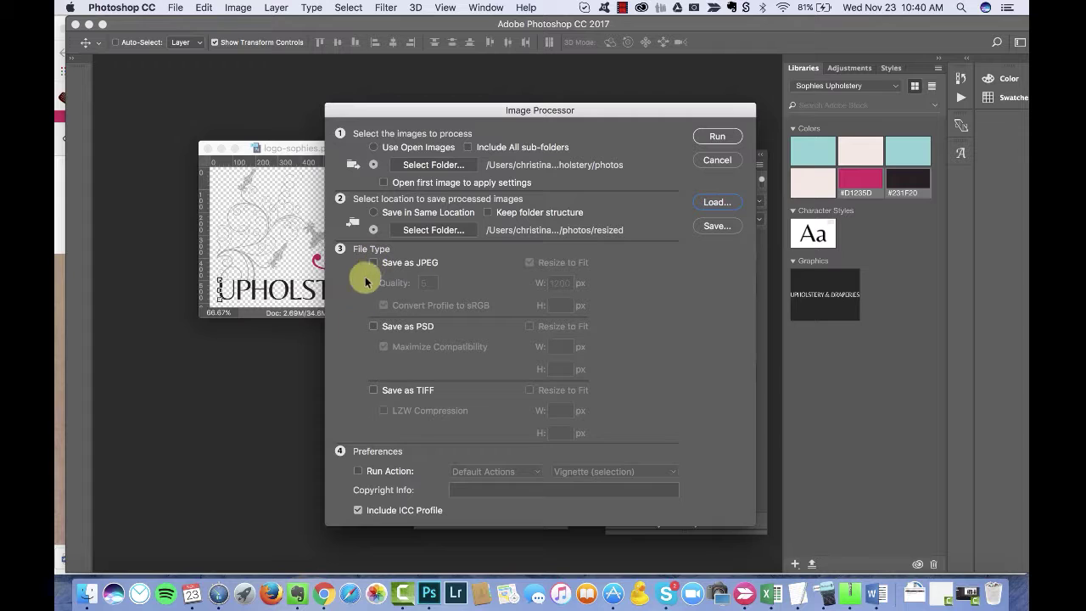
{"action": "left_click", "coordinate": [598, 472]}
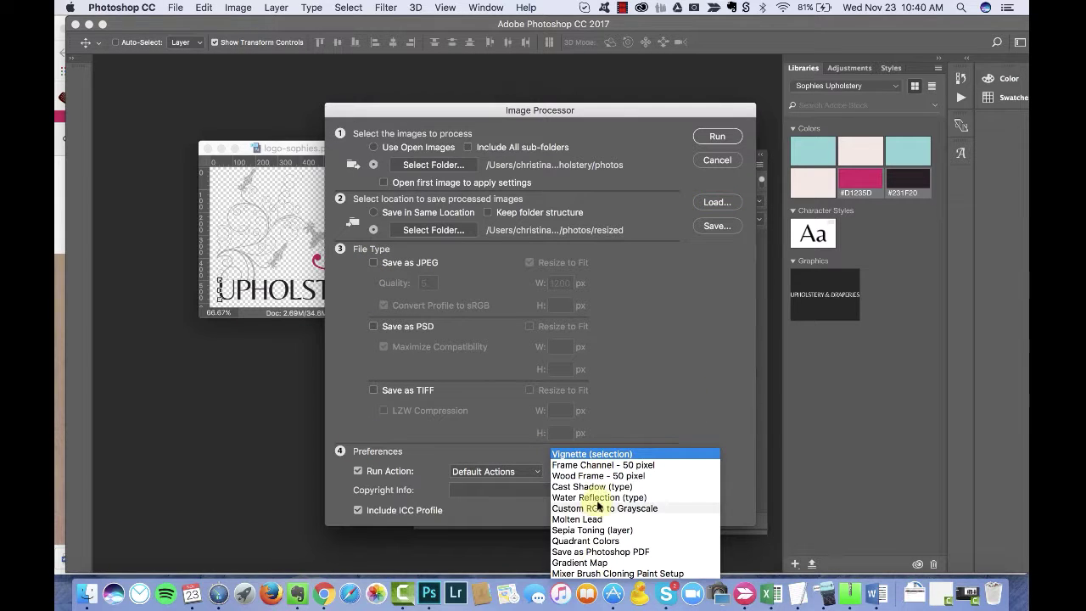
{"action": "left_click", "coordinate": [404, 496]}
{"action": "left_click", "coordinate": [496, 471]}
{"action": "left_click", "coordinate": [484, 489]}
{"action": "left_click", "coordinate": [614, 472]}
{"action": "left_click", "coordinate": [598, 485]}
{"action": "left_click", "coordinate": [496, 472]}
{"action": "left_click", "coordinate": [485, 490]}
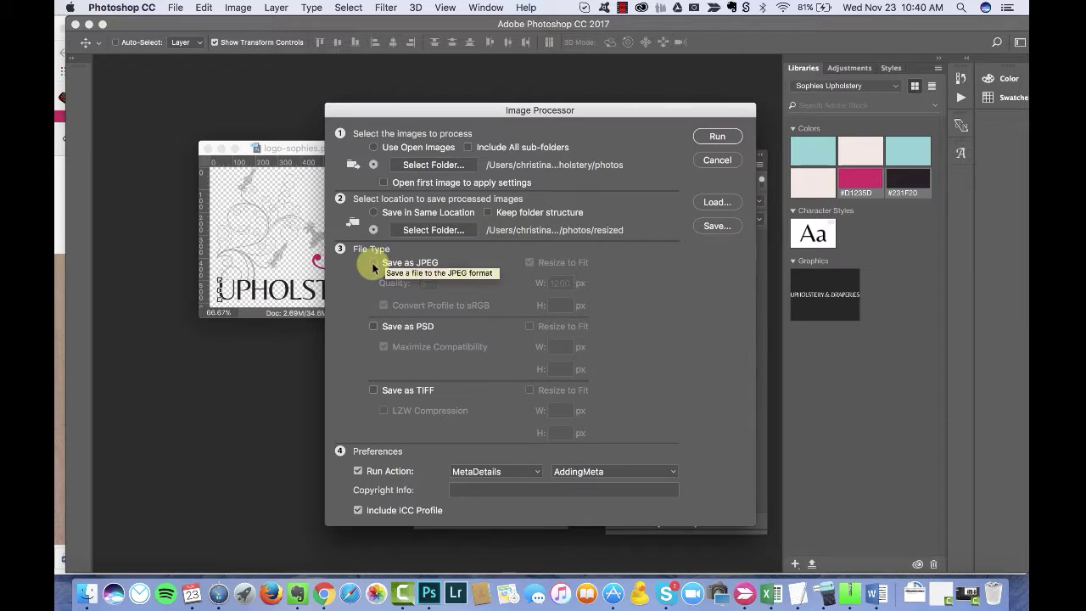
{"action": "left_click", "coordinate": [718, 160]}
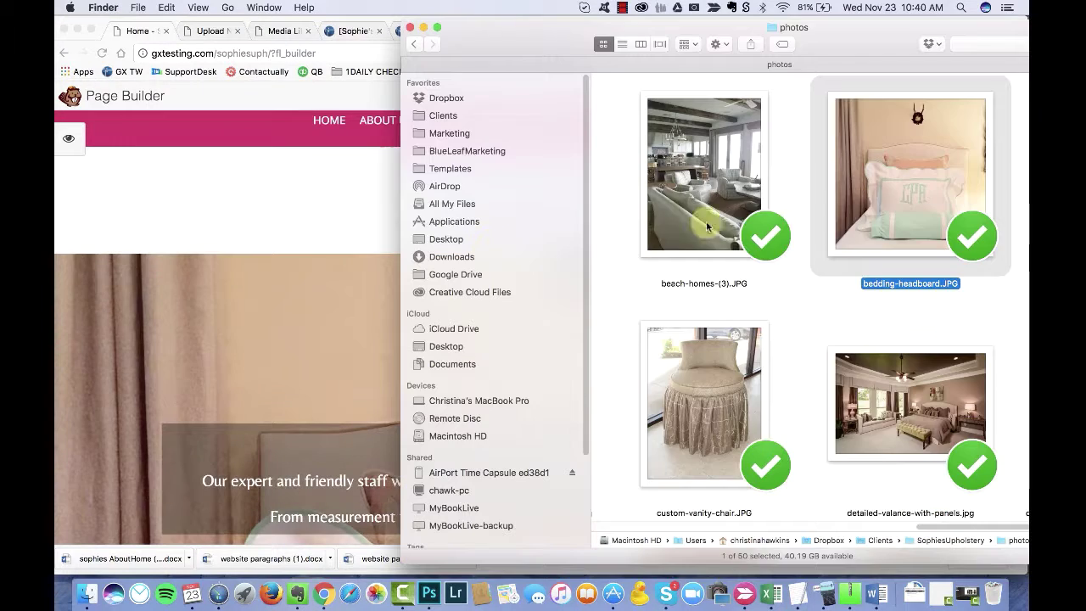
Step: Open bedding-headboard.JPG in Photoshop and move its image window up and left
{"action": "right_click", "coordinate": [874, 203]}
{"action": "mouse_move", "coordinate": [839, 221]}
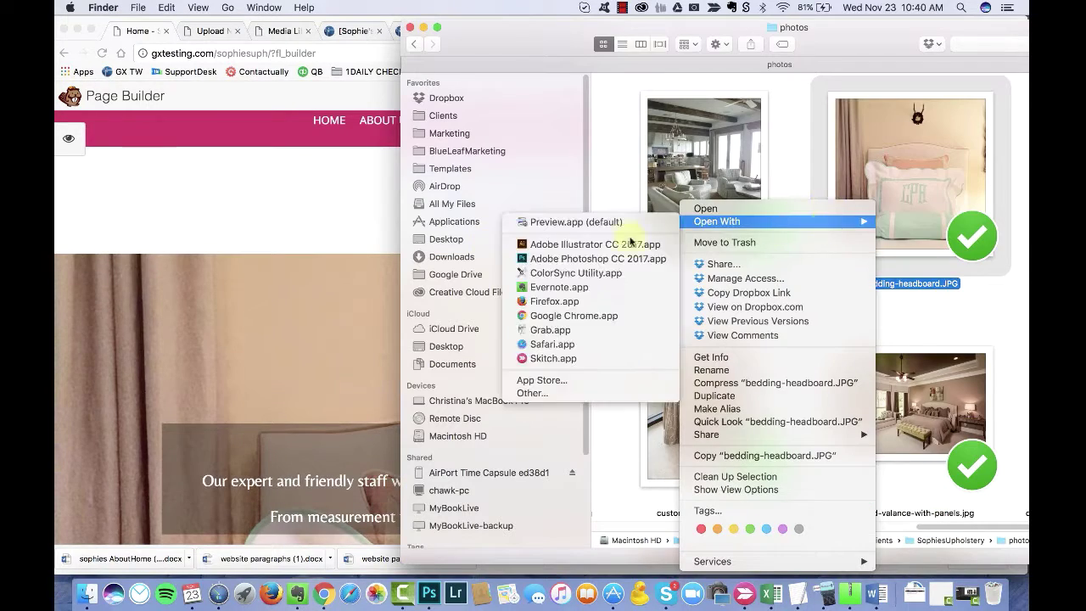
{"action": "left_click", "coordinate": [594, 258]}
{"action": "left_click", "coordinate": [391, 151], "text": "super"}
{"action": "left_click", "coordinate": [274, 150]}
{"action": "left_click_drag", "start_coordinate": [253, 155], "coordinate": [222, 93]}
{"action": "left_click", "coordinate": [349, 8]}
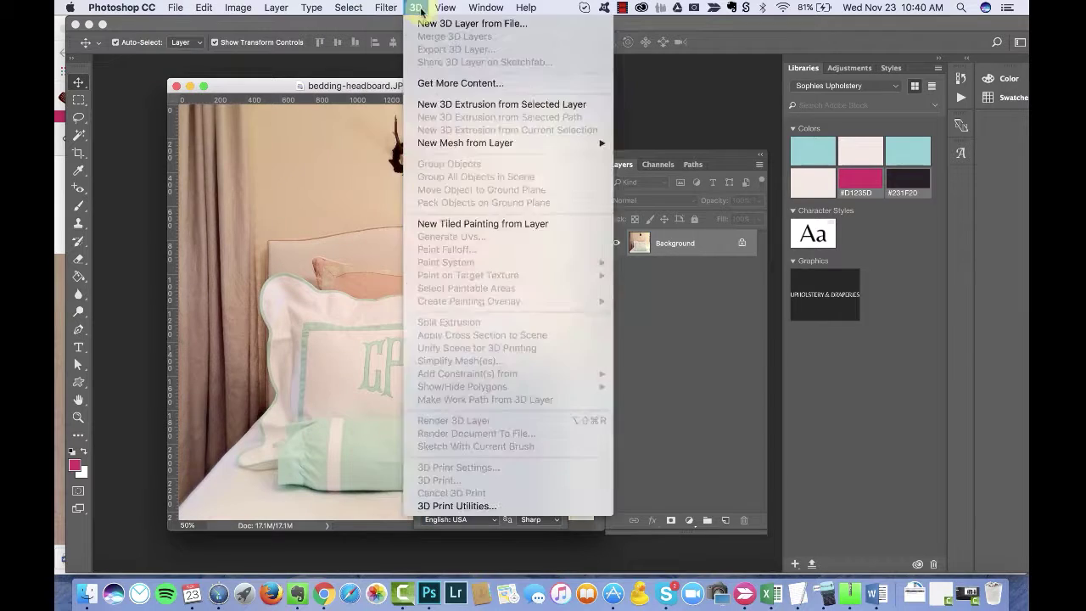
{"action": "left_click", "coordinate": [641, 142]}
{"action": "scroll", "coordinate": [899, 178], "scroll_direction": "down", "scroll_amount": 3}
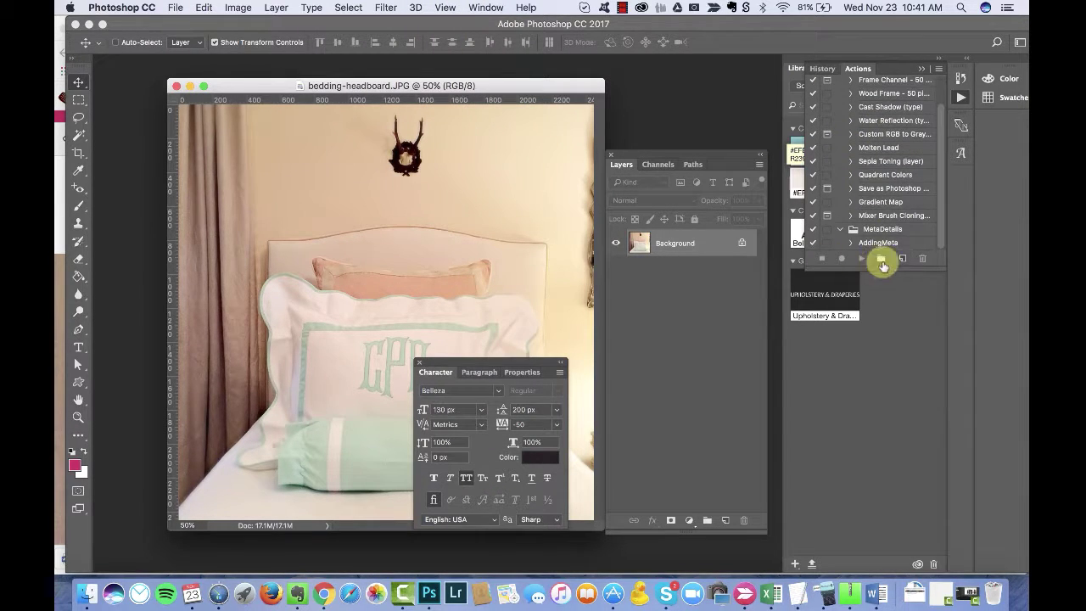
Step: Create the orange Resize-1200 action in Default Actions, no function key, and start recording
{"action": "left_click", "coordinate": [902, 259]}
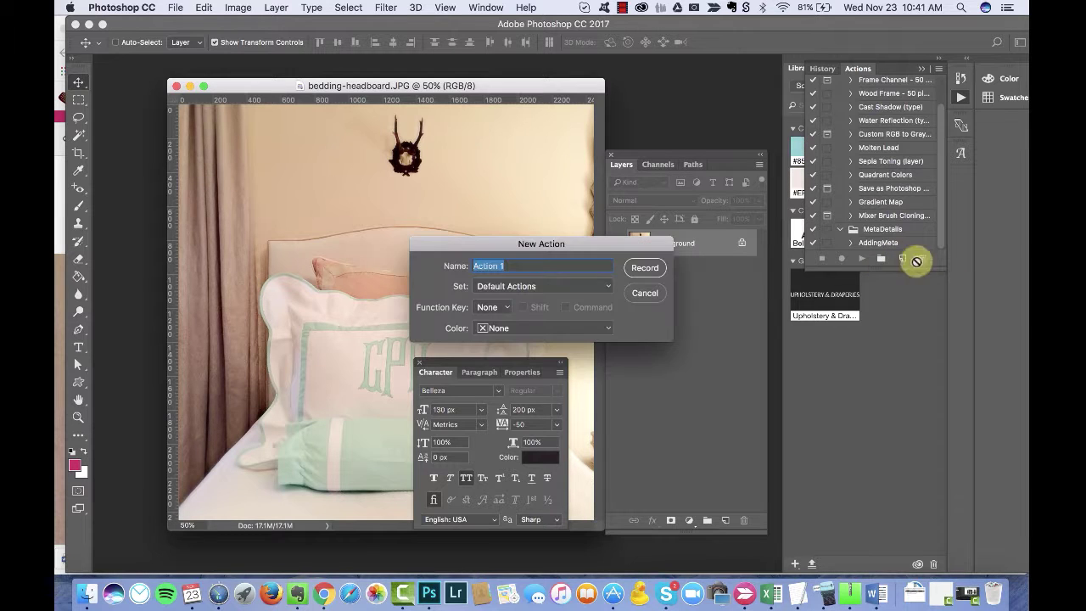
{"action": "type", "text": "Resize-1200"}
{"action": "key", "text": "Tab"}
{"action": "left_click", "coordinate": [557, 285]}
{"action": "left_click", "coordinate": [558, 283]}
{"action": "left_click", "coordinate": [502, 308]}
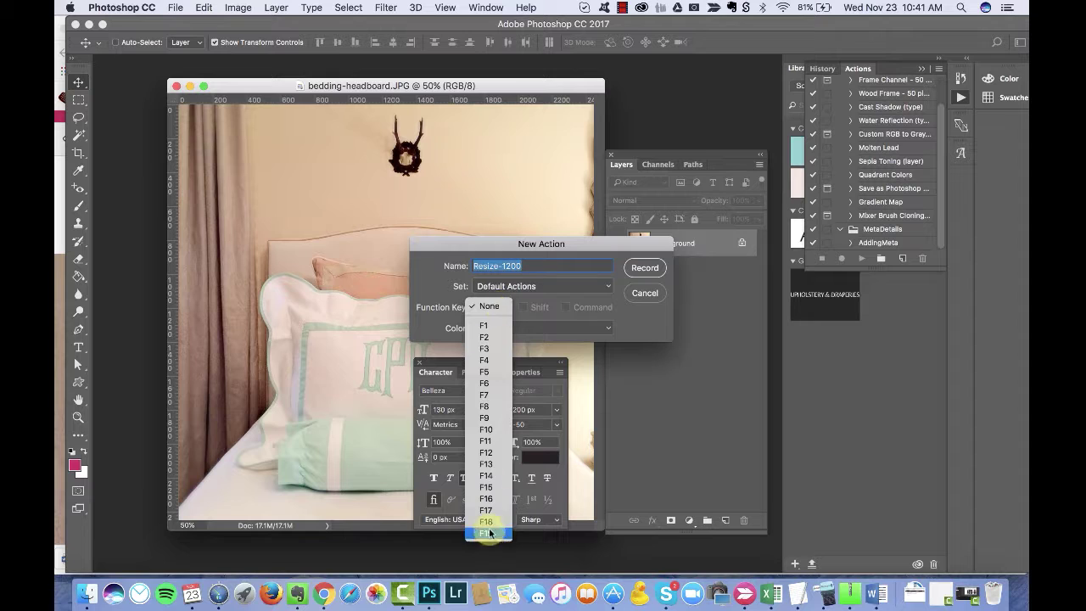
{"action": "key", "text": "Escape"}
{"action": "left_click", "coordinate": [500, 327]}
{"action": "left_click", "coordinate": [507, 359]}
{"action": "left_click", "coordinate": [644, 267]}
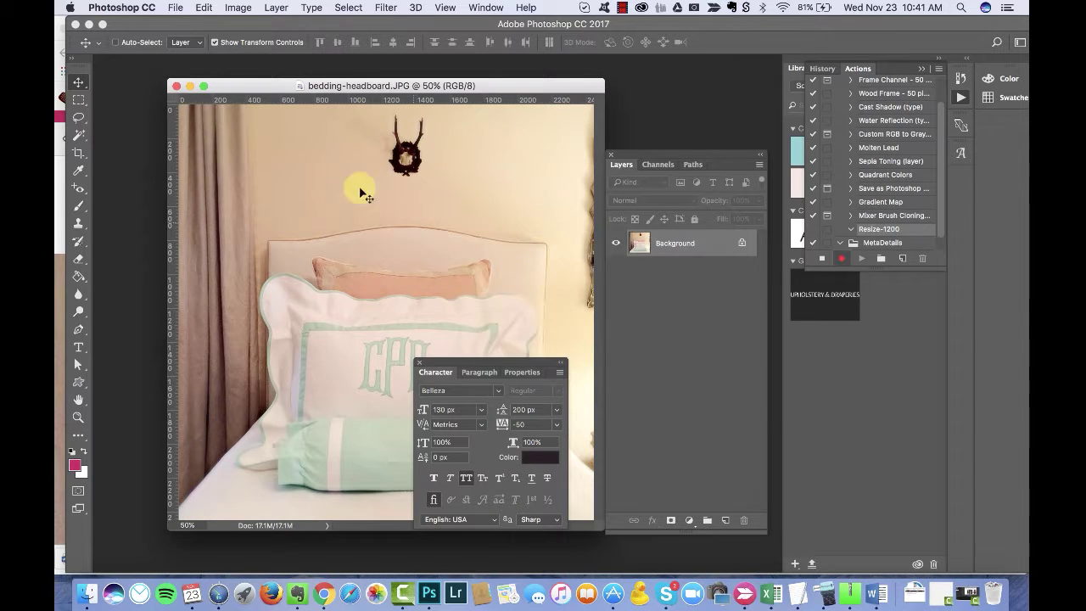
Step: Open Photoshop's File menu, then bring the chat application to the front
{"action": "left_click", "coordinate": [175, 8]}
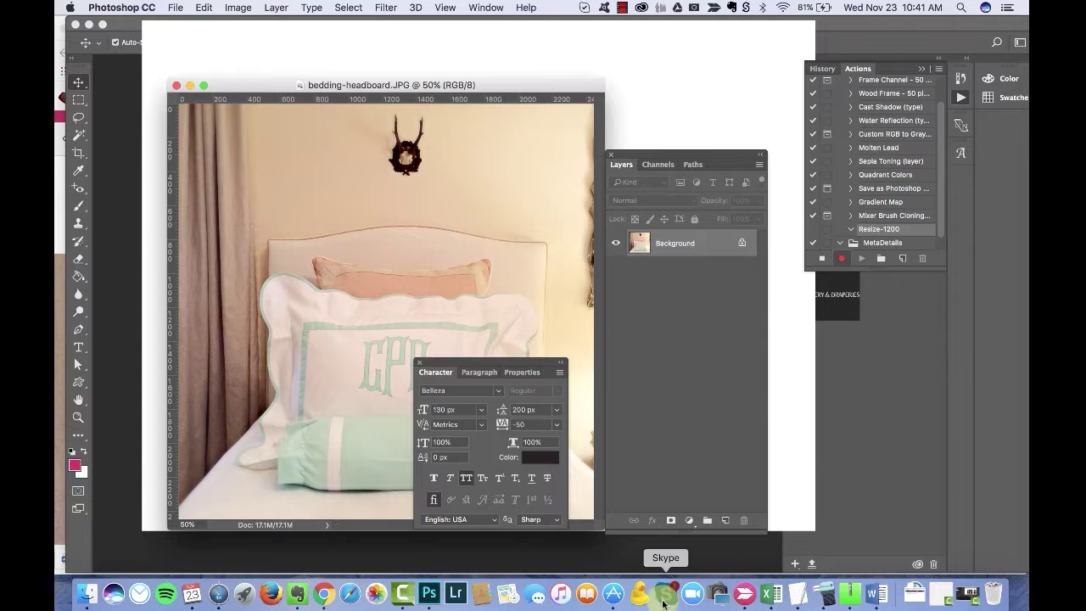
{"action": "left_click", "coordinate": [666, 594]}
{"action": "left_click", "coordinate": [620, 7]}
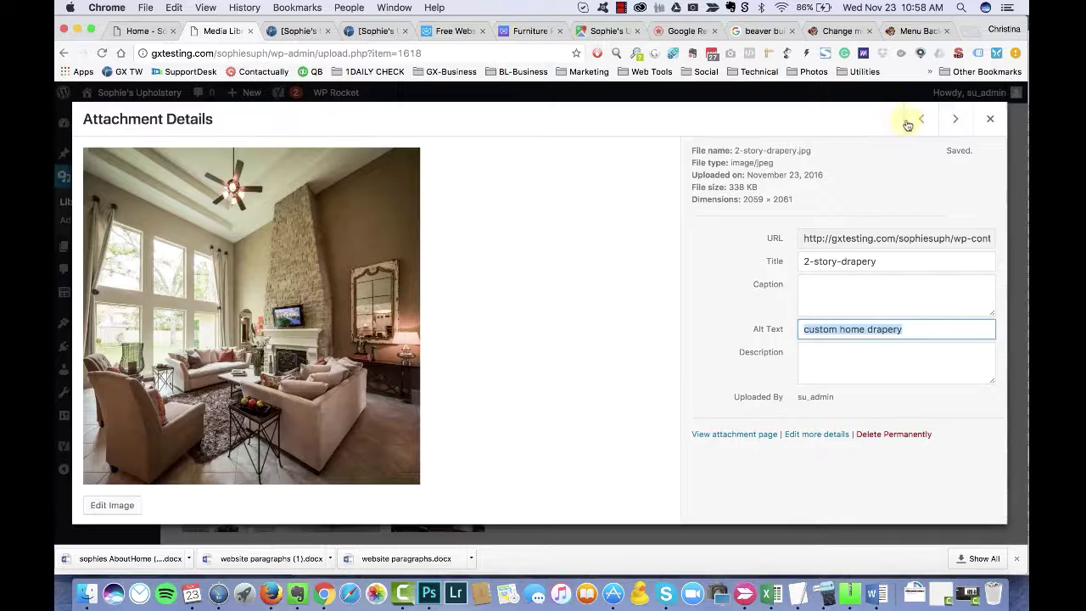
Step: Adapt the pasted drapery description into 'arched window drap…' alt text, and 'valances' for the Austrian valances image
{"action": "left_click", "coordinate": [921, 119]}
{"action": "left_click", "coordinate": [885, 332]}
{"action": "type", "text": "custom home drapery"}
{"action": "double_click", "coordinate": [885, 329]}
{"action": "type", "text": "arched window drap"}
{"action": "left_click", "coordinate": [911, 134]}
{"action": "left_click", "coordinate": [843, 327]}
{"action": "type", "text": "custom home drapery"}
{"action": "double_click", "coordinate": [882, 329]}
{"action": "type", "text": "valances"}
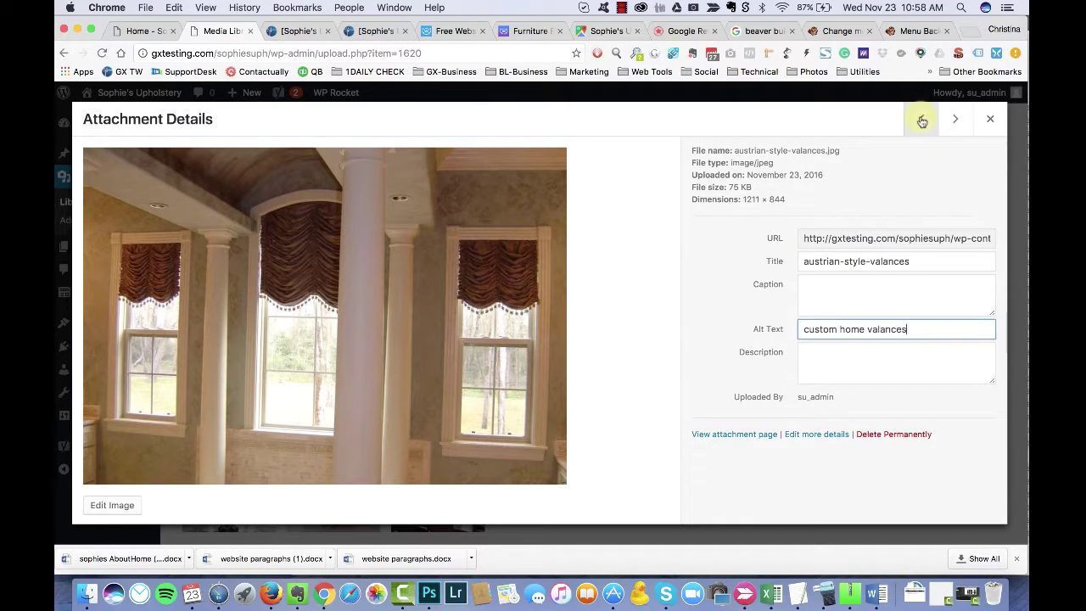
Step: Keep the bedding-headboard image, cancelling its deletion, and commit its bedding fabric alt text
{"action": "left_click", "coordinate": [921, 118]}
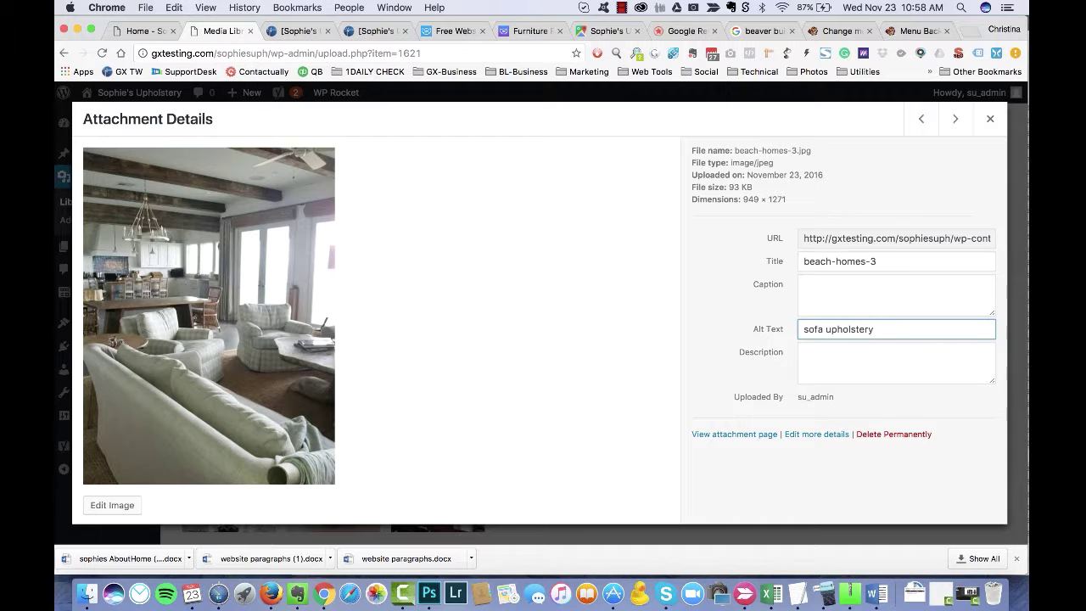
{"action": "left_click", "coordinate": [921, 119]}
{"action": "left_click", "coordinate": [893, 433]}
{"action": "left_click", "coordinate": [582, 214]}
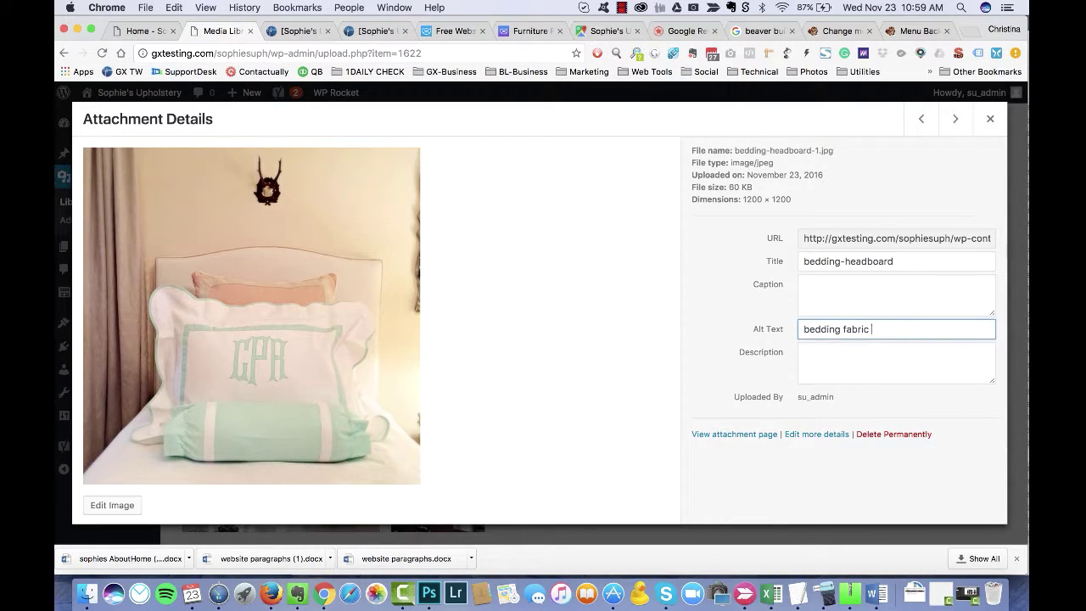
{"action": "key", "text": "Tab"}
Step: Add alt text 'bedroom custom cornice panels' to the bedroom image and 'custom ls' to the cabana image
{"action": "left_click", "coordinate": [955, 119]}
{"action": "left_click", "coordinate": [921, 119]}
{"action": "left_click", "coordinate": [956, 119]}
{"action": "left_click", "coordinate": [896, 329]}
{"action": "type", "text": "bedroom"}
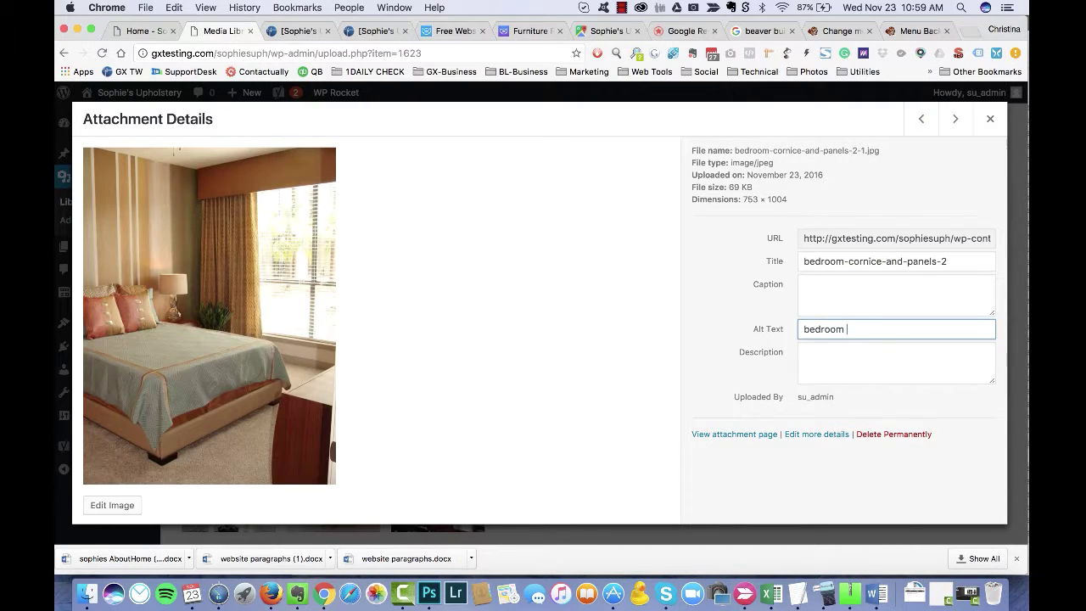
{"action": "type", "text": " custom cornice panels"}
{"action": "key", "text": "Tab"}
{"action": "left_click", "coordinate": [956, 118]}
{"action": "left_click", "coordinate": [823, 329]}
{"action": "type", "text": "custom "}
{"action": "type", "text": "ls"}
{"action": "key", "text": "Tab"}
Step: Add alt text 'custom curved window valance drapery' and 'custom dining chair covers' to the next two images
{"action": "left_click", "coordinate": [921, 119]}
{"action": "left_click", "coordinate": [843, 327]}
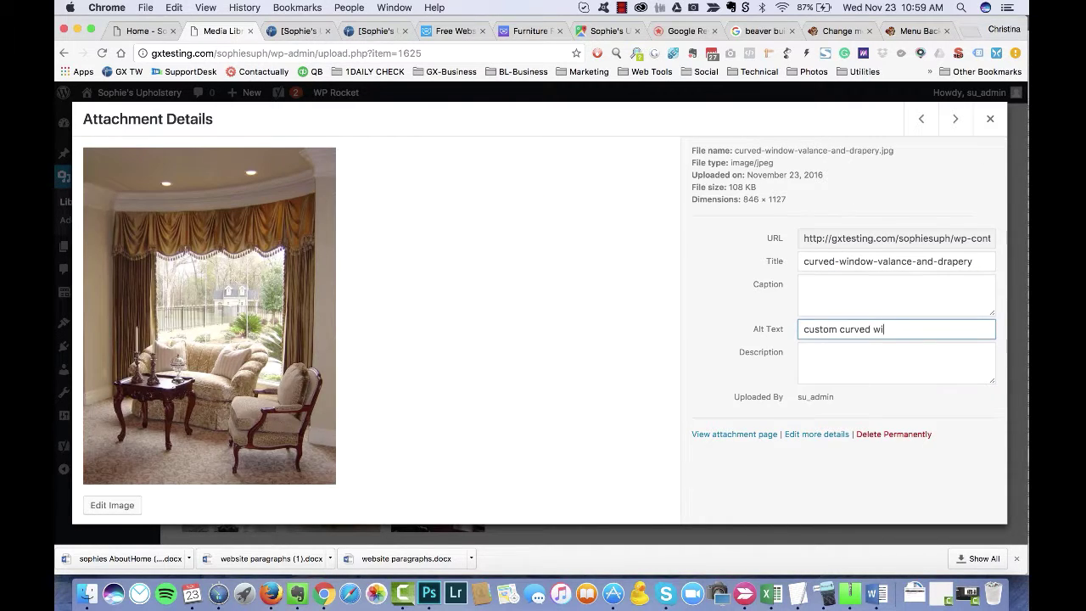
{"action": "type", "text": "custom curved window valance drapery"}
{"action": "key", "text": "Tab"}
{"action": "left_click", "coordinate": [922, 119]}
{"action": "left_click", "coordinate": [835, 328]}
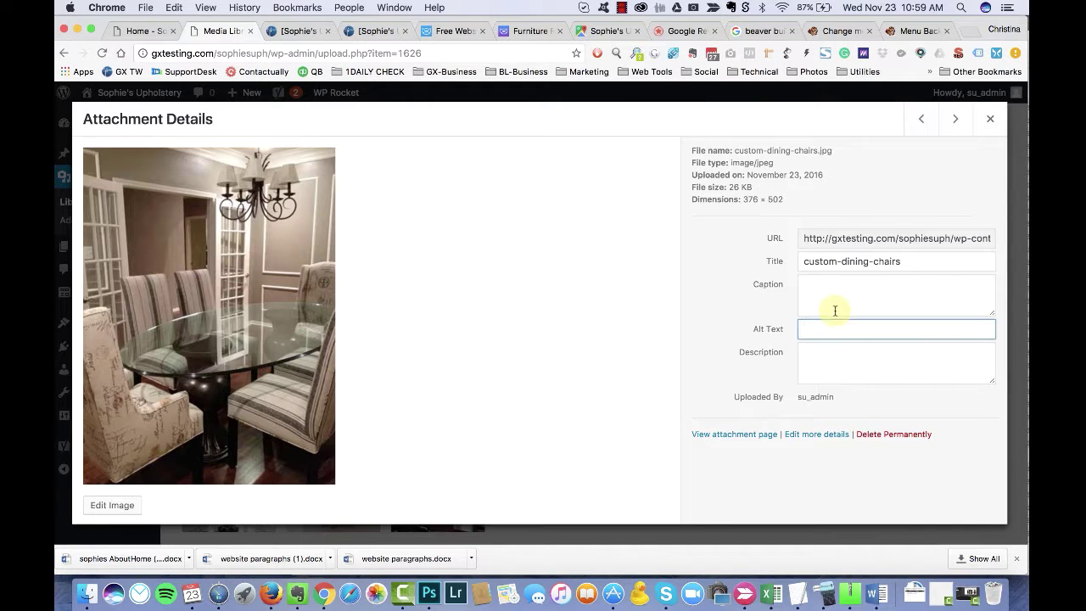
{"action": "type", "text": "custom dining chair covers"}
{"action": "key", "text": "Tab"}
Step: Add alt text 'custom headboard bedding' and 'custom vanity chair' to the headboard and vanity chair images
{"action": "left_click", "coordinate": [921, 119]}
{"action": "left_click", "coordinate": [827, 329]}
{"action": "type", "text": "custom headboard"}
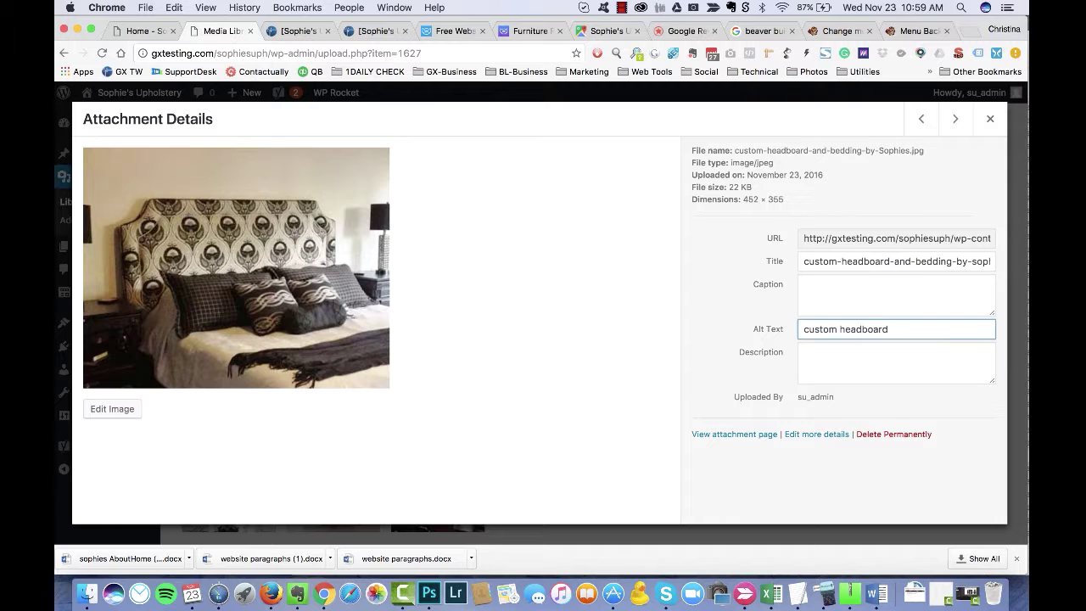
{"action": "type", "text": " bedding"}
{"action": "left_click", "coordinate": [921, 118]}
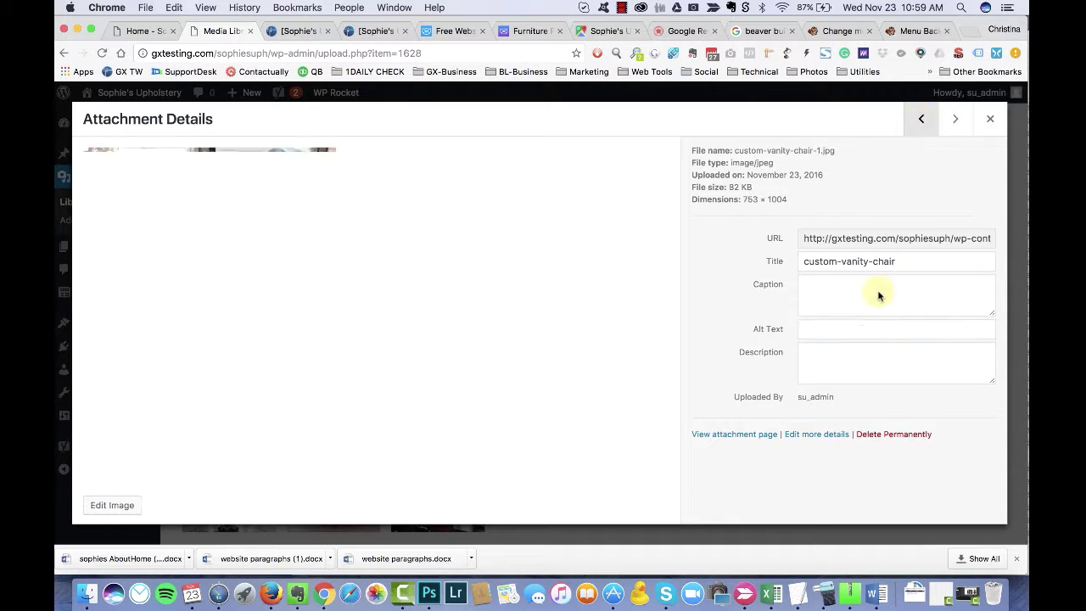
{"action": "left_click", "coordinate": [873, 329]}
{"action": "type", "text": "custom vanity chair"}
{"action": "key", "text": "Tab"}
Step: Add alt text 'custom valance panels' and 'custom dining panels with valance' to the next two images
{"action": "left_click", "coordinate": [921, 118]}
{"action": "left_click", "coordinate": [851, 328]}
{"action": "type", "text": "custom valance panels"}
{"action": "key", "text": "Tab"}
{"action": "left_click", "coordinate": [921, 119]}
{"action": "left_click", "coordinate": [852, 331]}
{"action": "type", "text": "cust"}
{"action": "type", "text": "om dining panels with valance"}
{"action": "key", "text": "Tab"}
Step: Give the dining-room image the alt text 'custom dining chairs and window treatment'
{"action": "left_click", "coordinate": [921, 119]}
{"action": "left_click", "coordinate": [848, 329]}
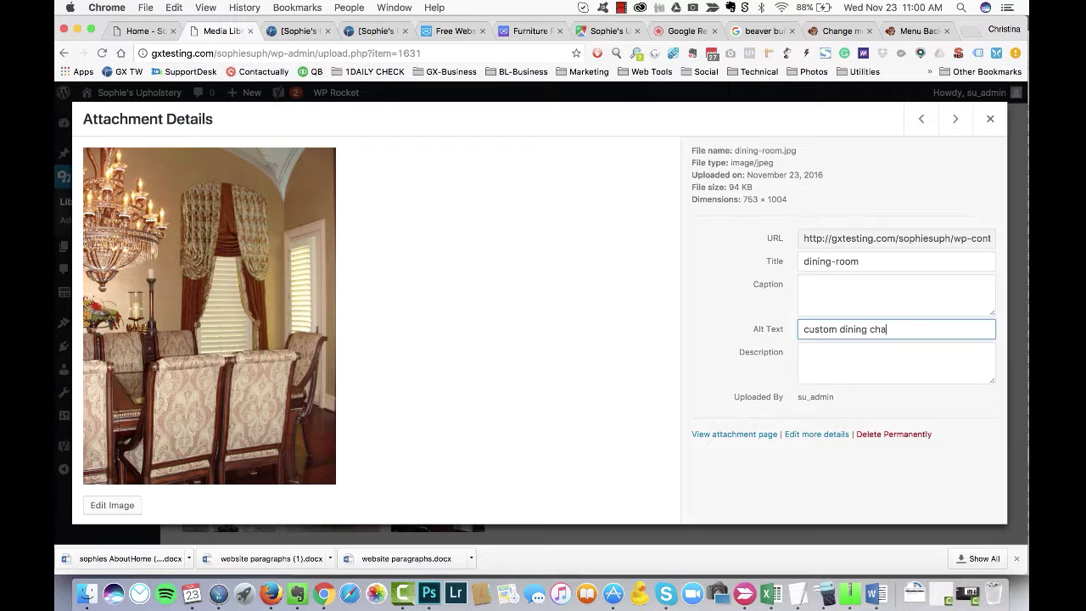
{"action": "type", "text": "custom dining chairs and window treatment"}
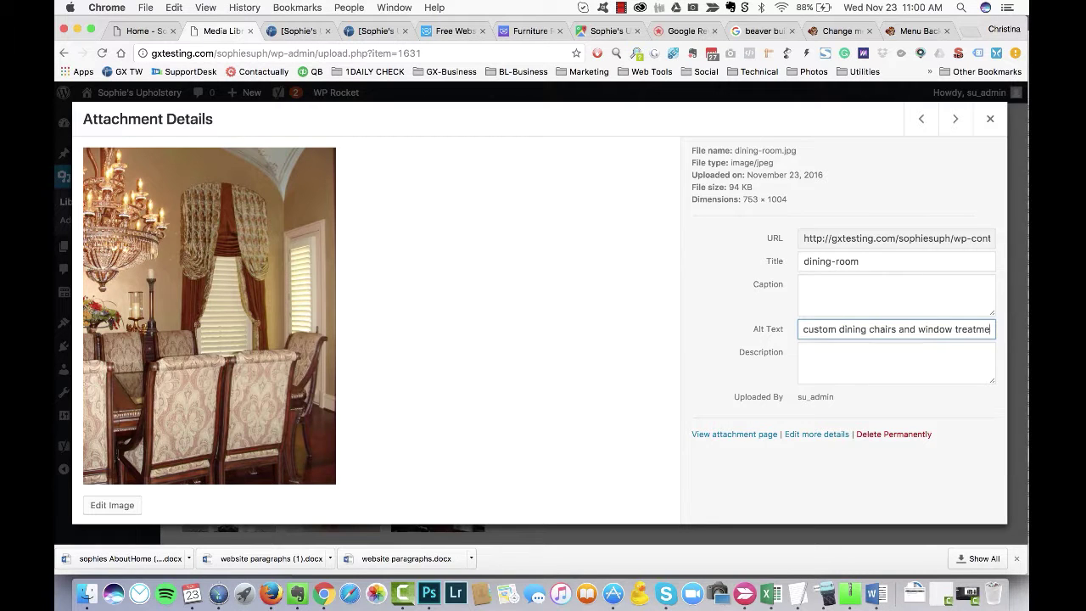
{"action": "key", "text": "Tab"}
Step: Add alt text 'custom drap' to dining-side-panels and 'drapery valance with banding' to the drapery valances image
{"action": "left_click", "coordinate": [921, 119]}
{"action": "left_click", "coordinate": [829, 325]}
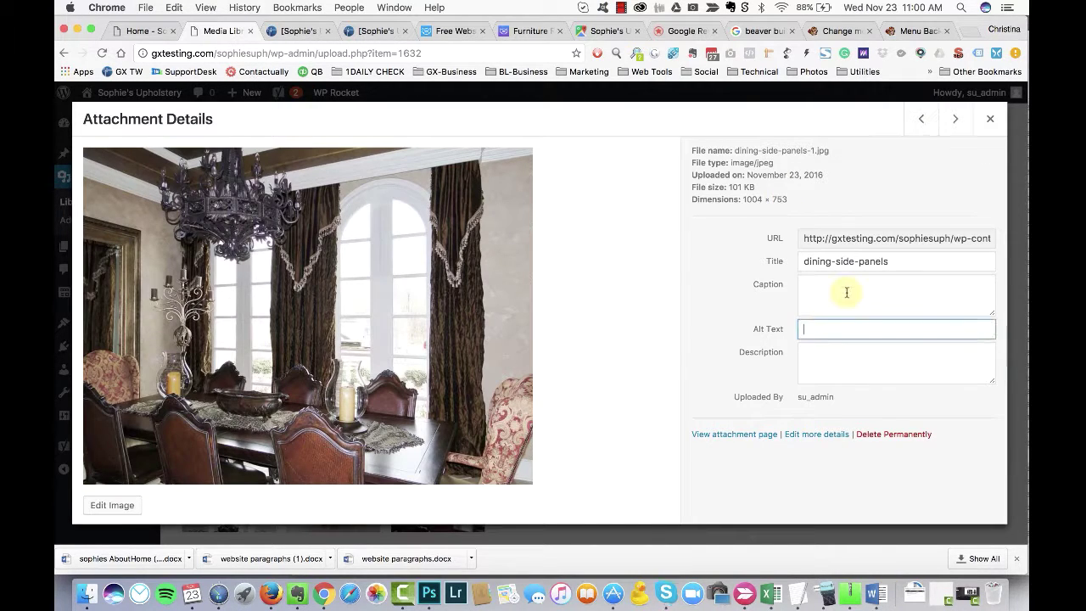
{"action": "type", "text": "custom draperies"}
{"action": "left_click", "coordinate": [921, 119]}
{"action": "left_click", "coordinate": [857, 328]}
{"action": "type", "text": "dr"}
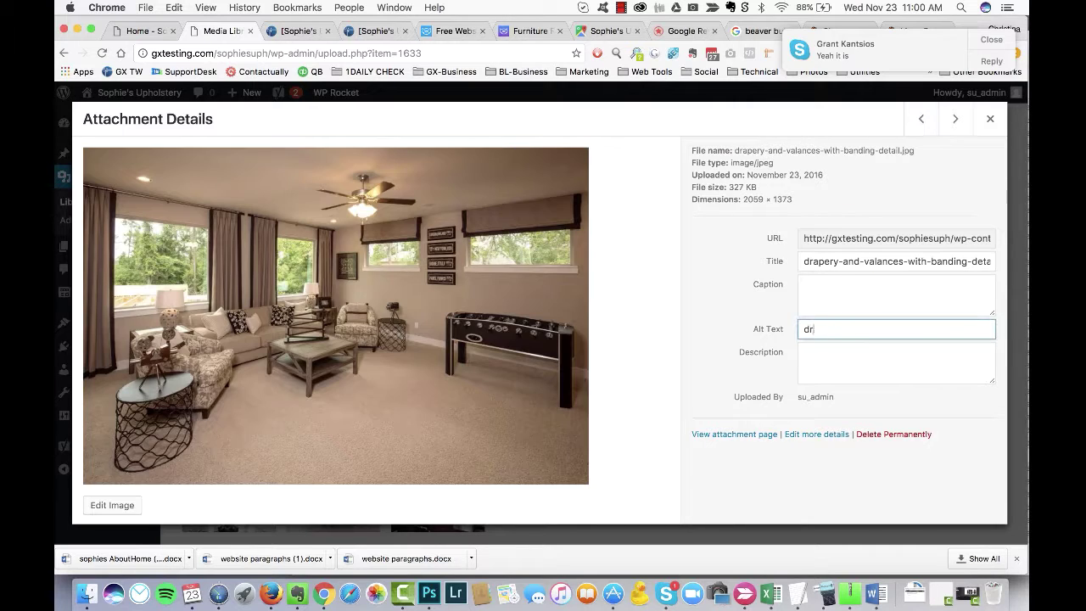
{"action": "type", "text": "apery valance with banding"}
{"action": "key", "text": "Tab"}
Step: Permanently delete the drapery-with-tape-trim-detail image and close the details back to the library grid
{"action": "left_click", "coordinate": [921, 119]}
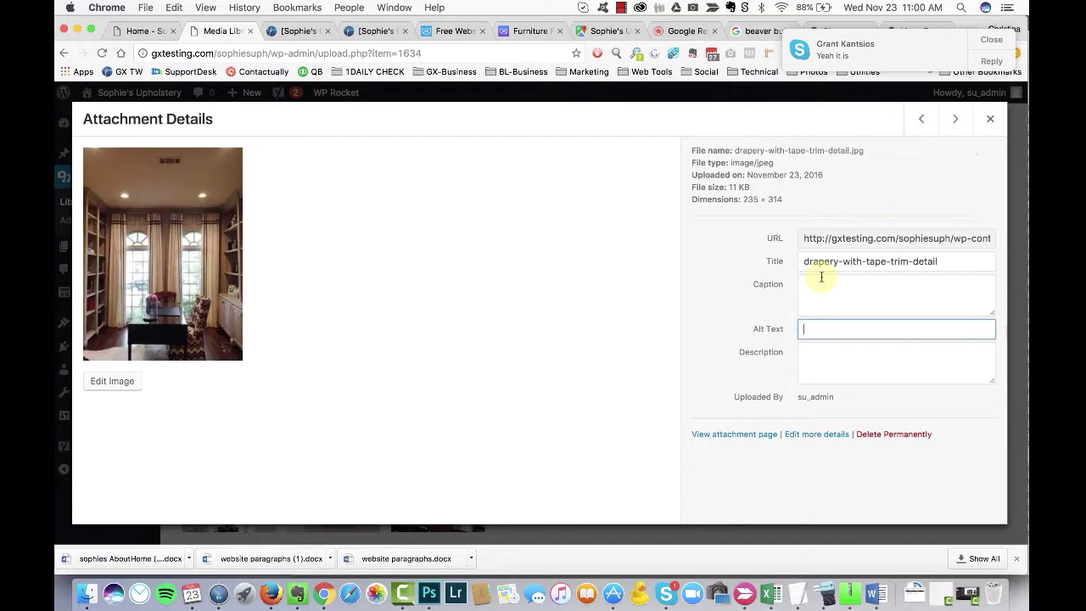
{"action": "left_click", "coordinate": [893, 434]}
{"action": "key", "text": "Escape"}
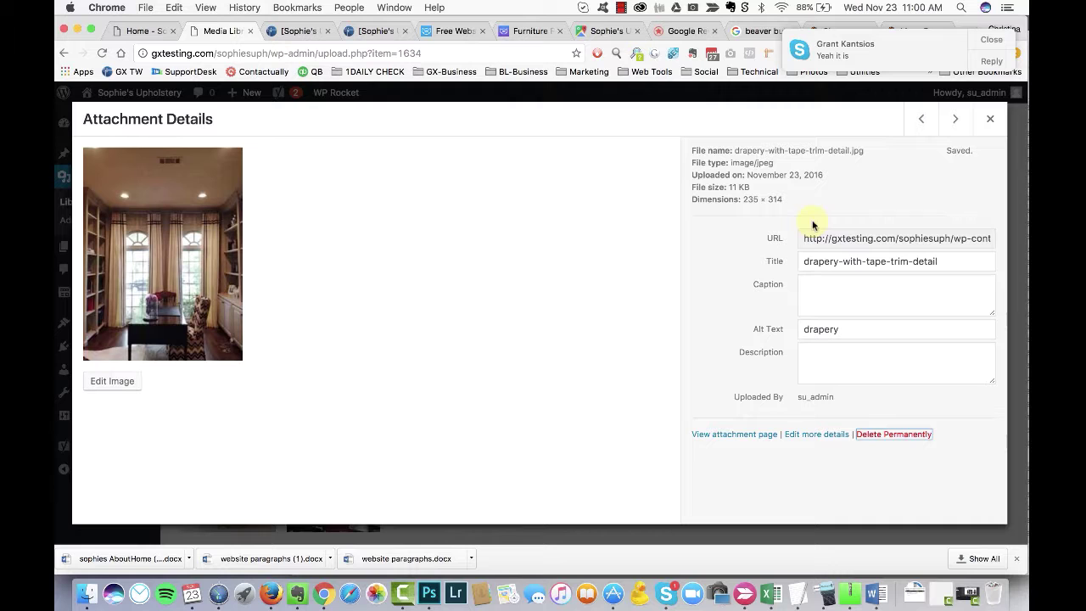
{"action": "left_click", "coordinate": [882, 435]}
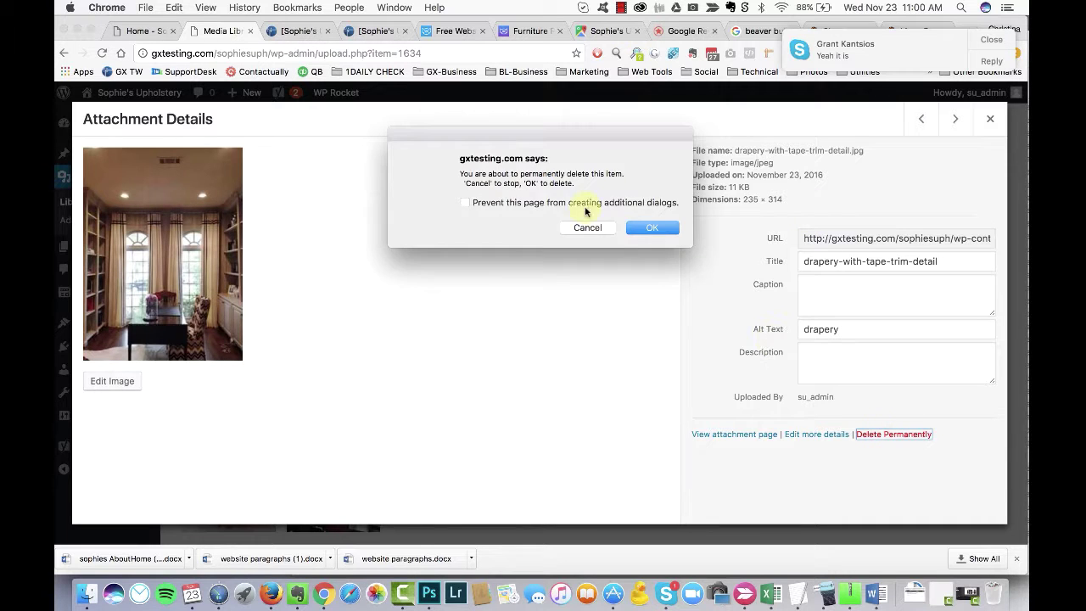
{"action": "left_click", "coordinate": [654, 227]}
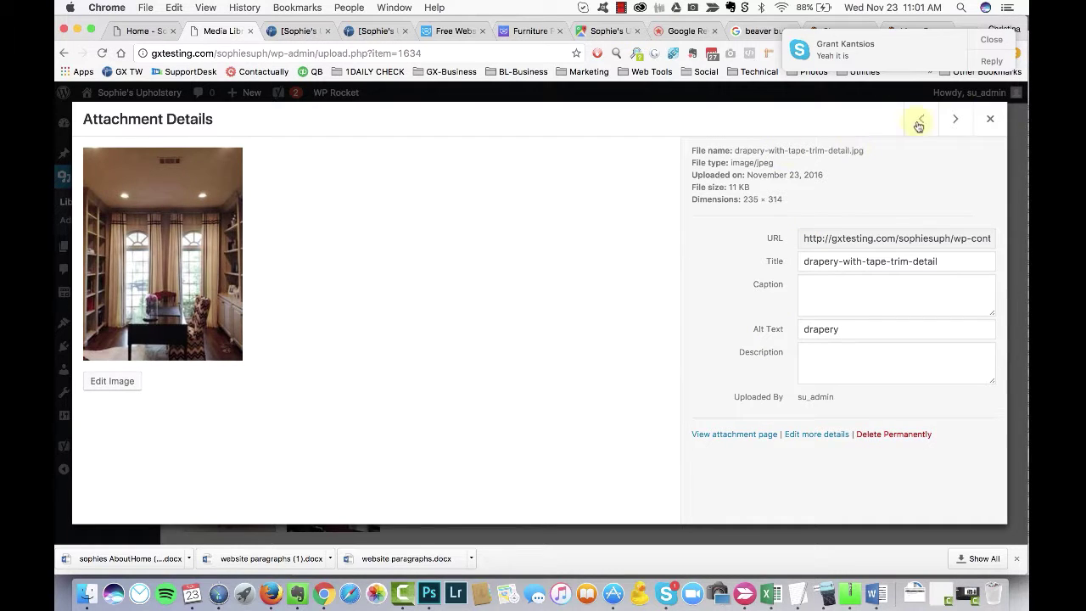
{"action": "left_click", "coordinate": [990, 119]}
{"action": "scroll", "coordinate": [538, 197], "scroll_direction": "up", "scroll_amount": 3}
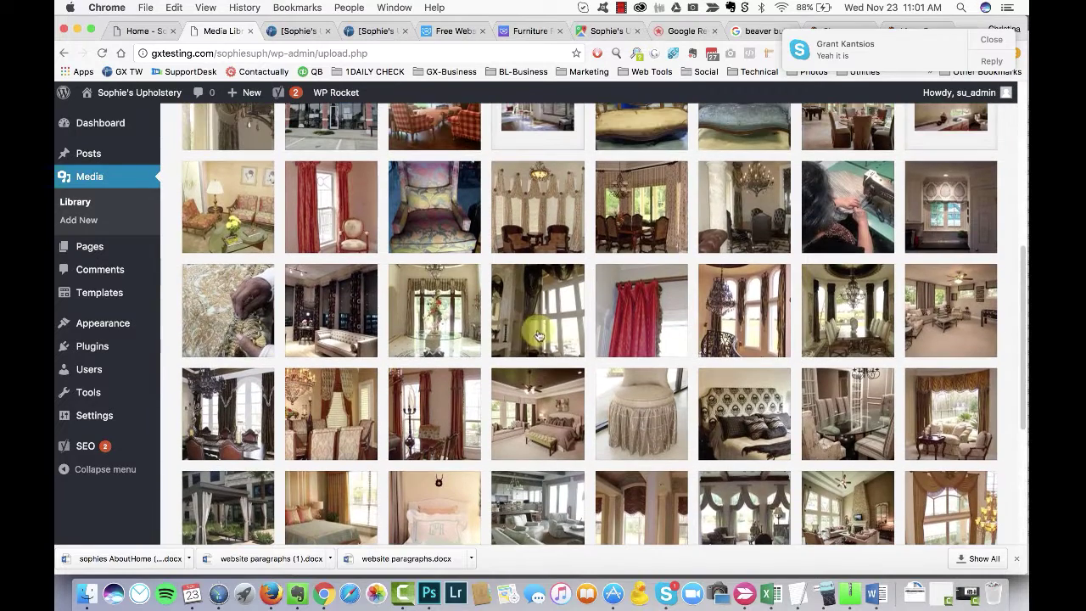
Step: Give the elegant-dining-windows image the alt text 'elegant' and select its 'window treatment' wording
{"action": "left_click", "coordinate": [951, 330]}
{"action": "left_click", "coordinate": [921, 118]}
{"action": "left_click", "coordinate": [844, 329]}
{"action": "type", "text": "elegant"}
{"action": "key", "text": "Tab"}
{"action": "left_click", "coordinate": [921, 119]}
{"action": "left_click", "coordinate": [955, 118]}
{"action": "left_click_drag", "start_coordinate": [869, 329], "coordinate": [948, 332]}
{"action": "key", "text": "ctrl+c"}
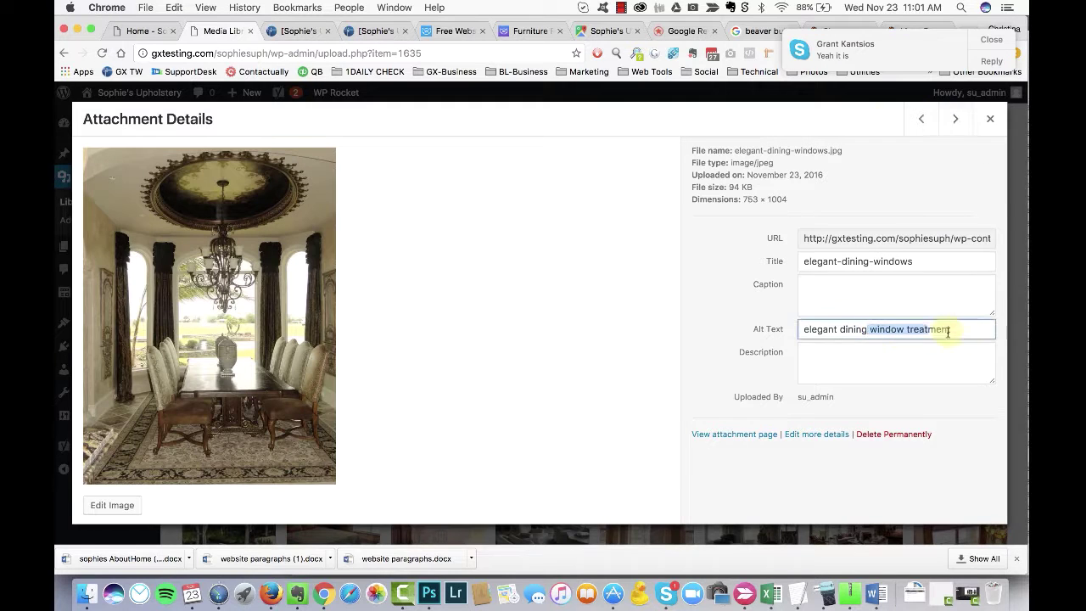
Step: Add alt text 'custom window treatment' to the staircase image and 'window treatment with pleat' to fan-pleat-detail
{"action": "key", "text": "Left"}
{"action": "left_click", "coordinate": [829, 329]}
{"action": "type", "text": "custom"}
{"action": "key", "text": "ctrl+v"}
{"action": "key", "text": "Tab"}
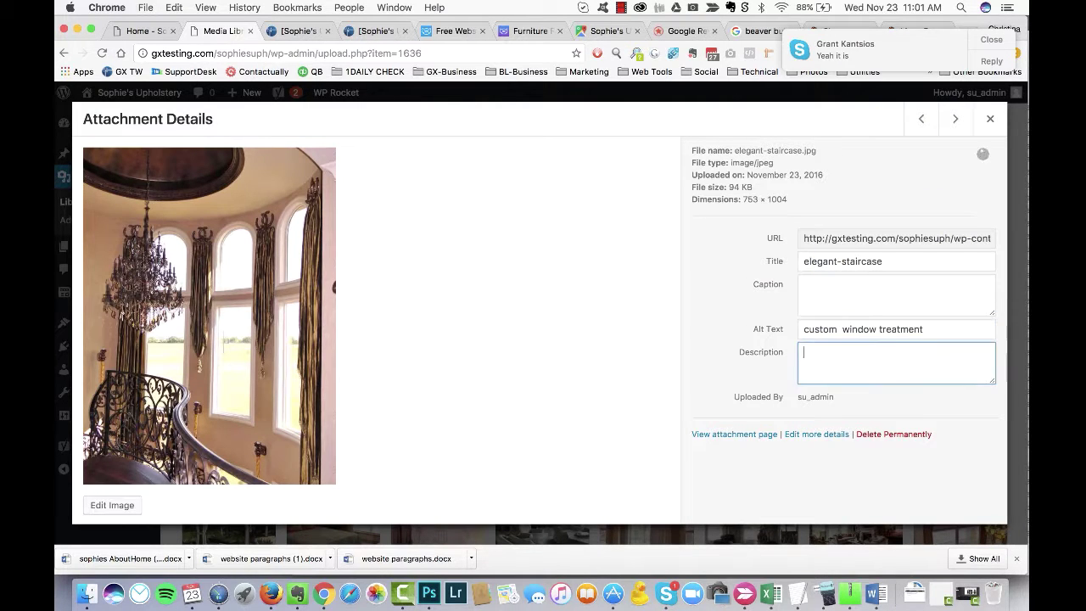
{"action": "left_click", "coordinate": [922, 118]}
{"action": "left_click", "coordinate": [843, 329]}
{"action": "key", "text": "ctrl+v"}
{"action": "type", "text": "with ple"}
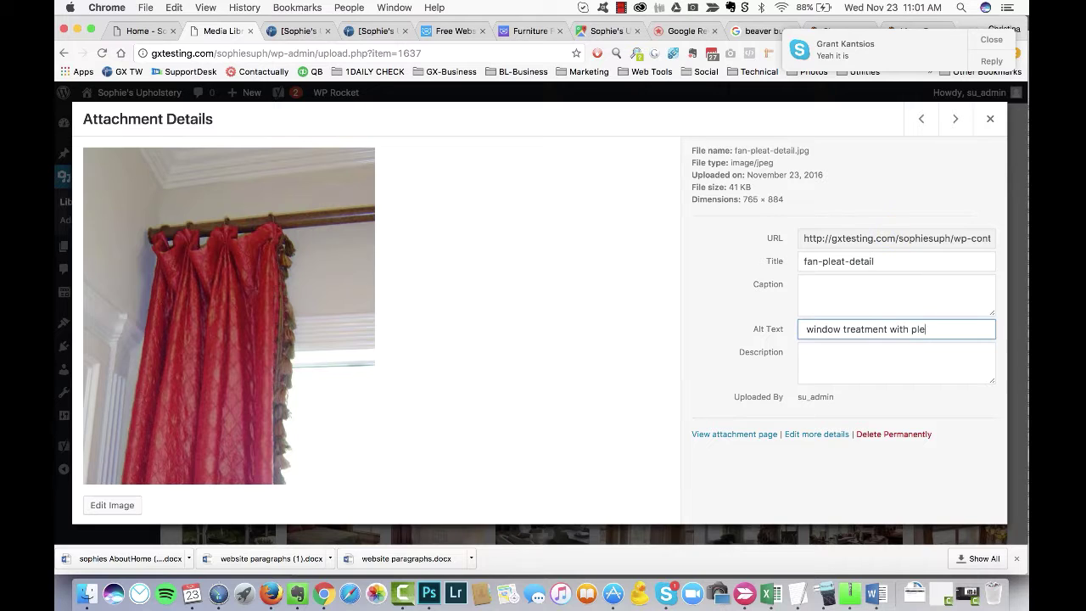
{"action": "type", "text": "at"}
{"action": "key", "text": "Tab"}
Step: Give the formal-living and foyer images pasted 'window treatment' alt text, adding 'formal living room' to the first
{"action": "left_click", "coordinate": [921, 118]}
{"action": "left_click", "coordinate": [846, 330]}
{"action": "key", "text": "ctrl+v"}
{"action": "type", "text": "formal living room"}
{"action": "key", "text": "Tab"}
{"action": "left_click", "coordinate": [922, 119]}
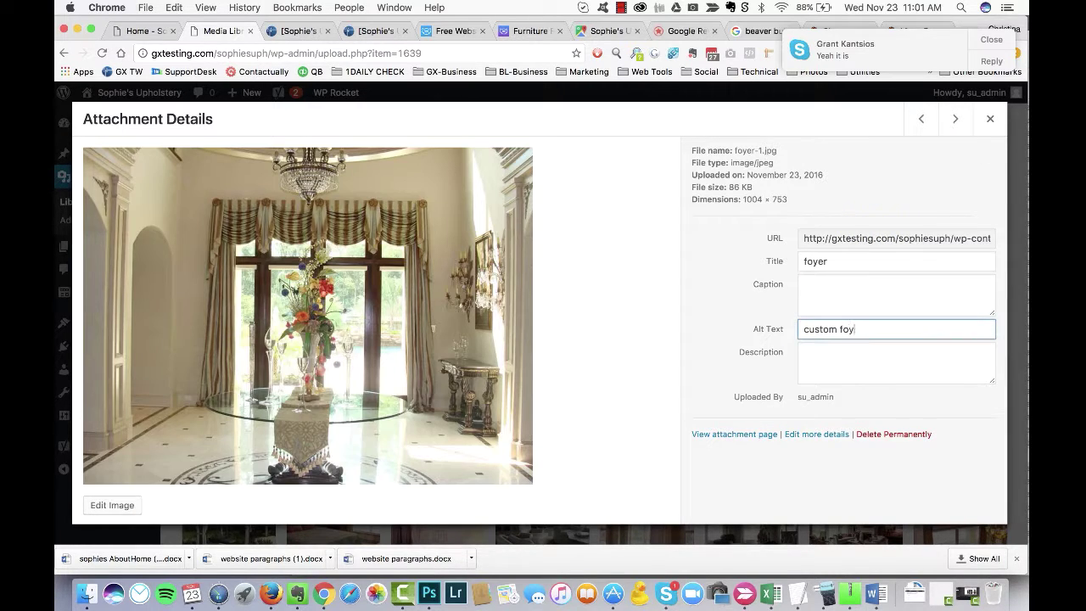
{"action": "key", "text": "ctrl+v"}
{"action": "key", "text": "Tab"}
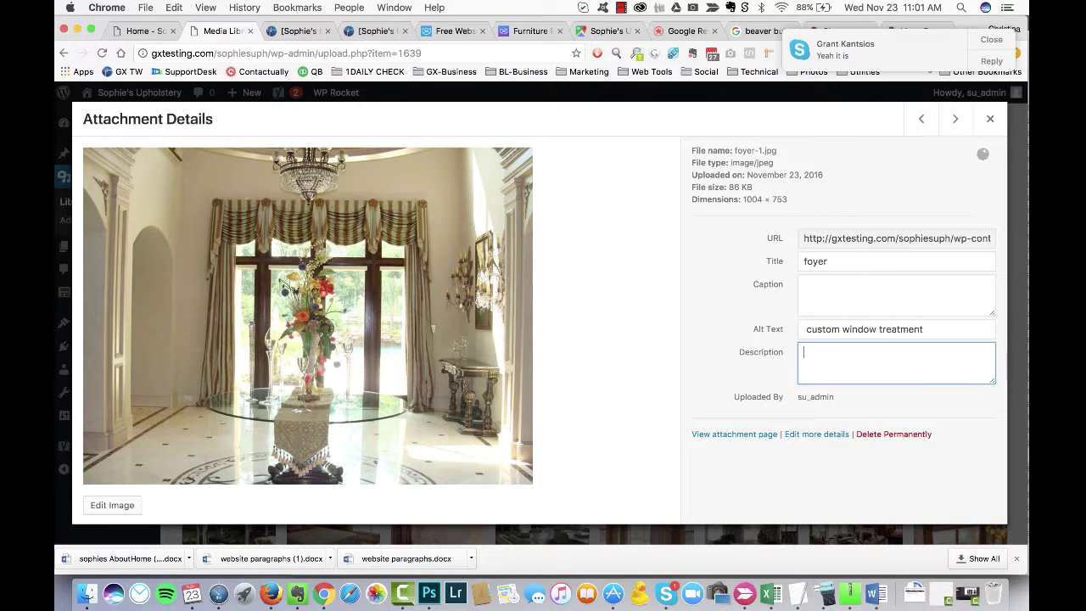
Step: Add alt text 'grommet panels' to grommet-panels and a spell-corrected 'hand stitching' to the hand-stitch image
{"action": "left_click", "coordinate": [921, 118]}
{"action": "left_click", "coordinate": [812, 329]}
{"action": "type", "text": "grommet panels"}
{"action": "key", "text": "Tab"}
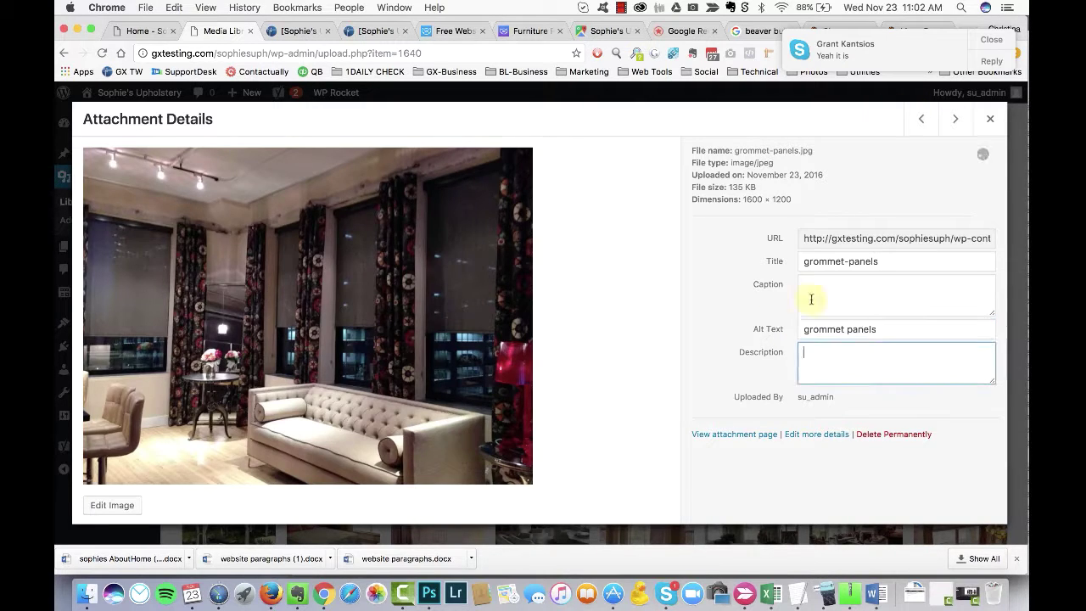
{"action": "left_click", "coordinate": [922, 119]}
{"action": "left_click", "coordinate": [828, 329]}
{"action": "type", "text": "hand stiching fabr"}
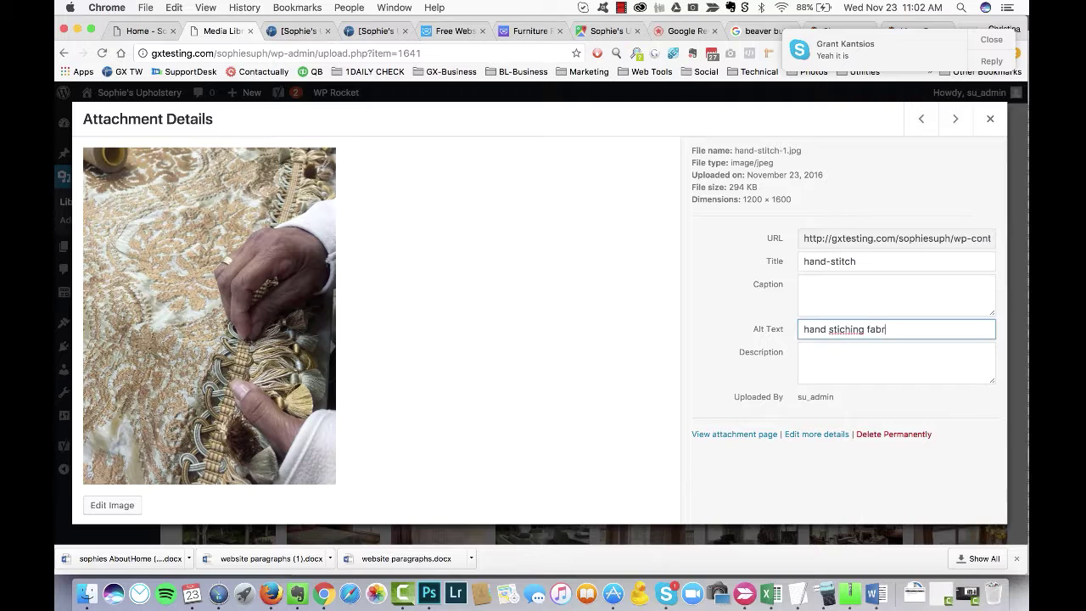
{"action": "right_click", "coordinate": [846, 329]}
{"action": "left_click", "coordinate": [877, 187]}
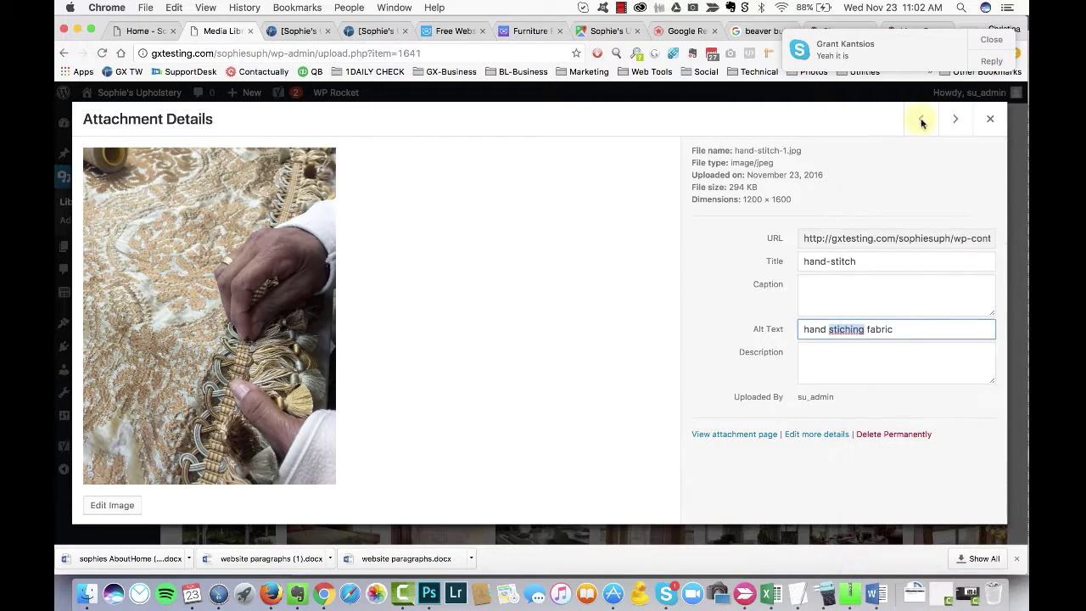
Step: Permanently delete the IMG_0829 image and return to the library grid
{"action": "left_click", "coordinate": [921, 119]}
{"action": "left_click", "coordinate": [893, 433]}
{"action": "left_click", "coordinate": [651, 227]}
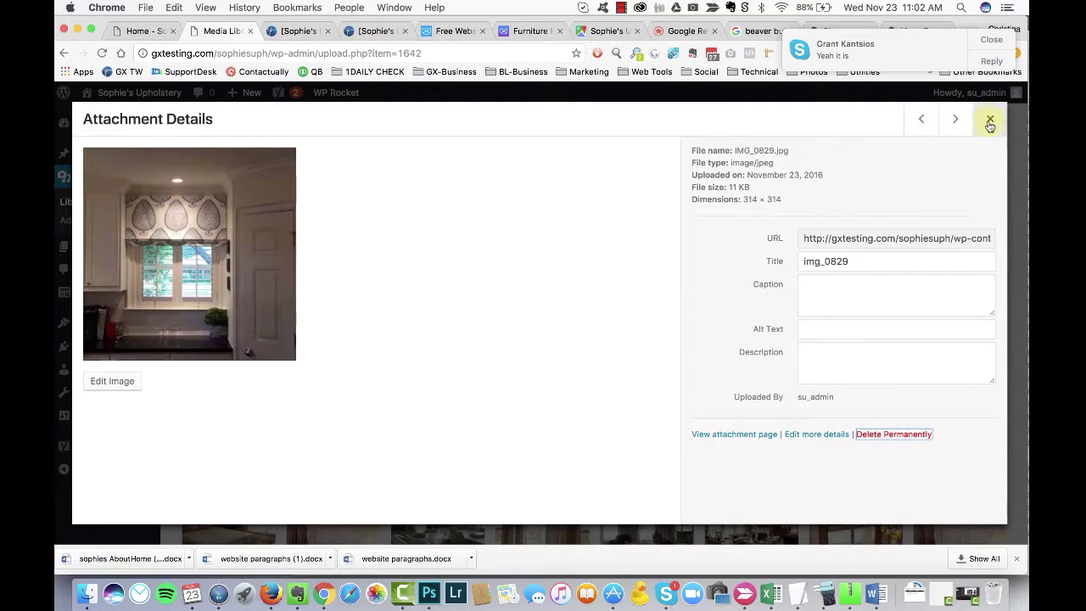
{"action": "left_click", "coordinate": [990, 119]}
Step: Give the seamstress photo the alt text 'hand sewing fabric', then leave the kitchen-panel image unchanged
{"action": "left_click", "coordinate": [832, 246]}
{"action": "left_click", "coordinate": [829, 329]}
{"action": "type", "text": "hand sewing fabric"}
{"action": "key", "text": "Tab"}
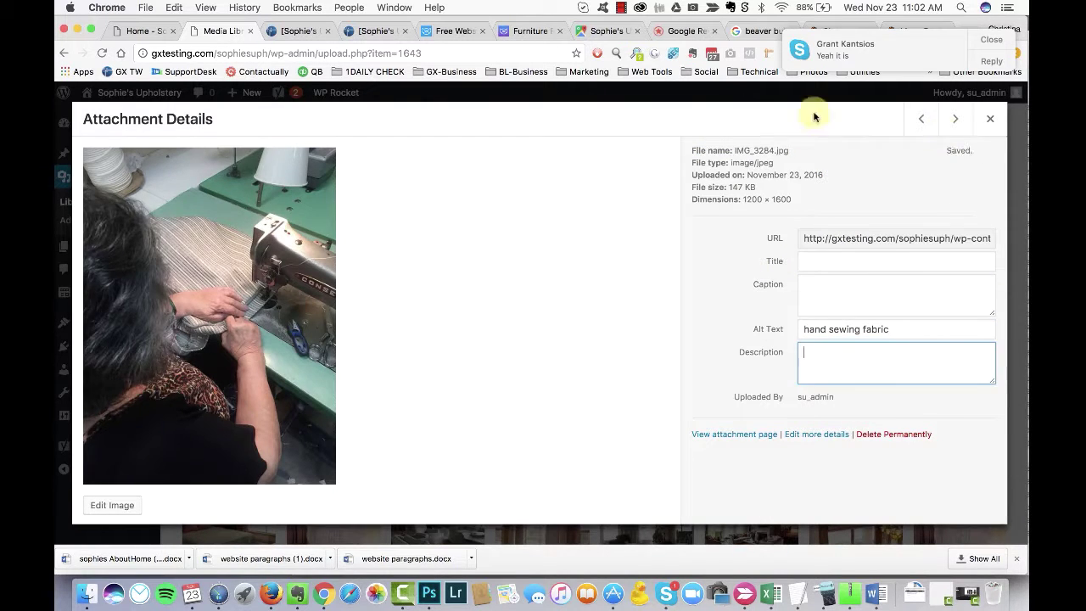
{"action": "left_click", "coordinate": [922, 118]}
{"action": "left_click", "coordinate": [831, 329]}
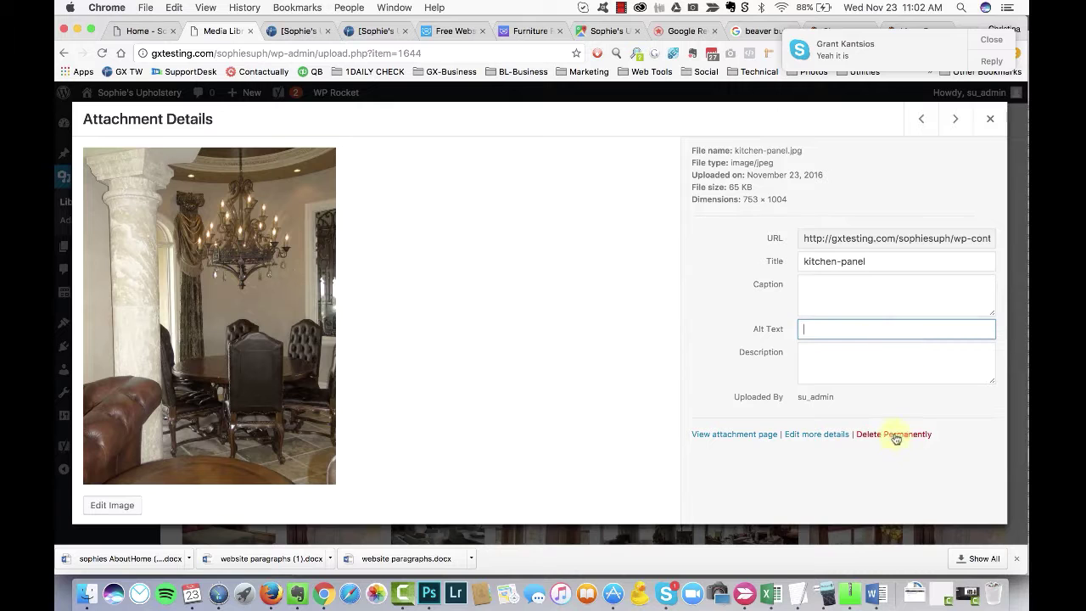
{"action": "left_click", "coordinate": [990, 118]}
Step: Give the master-sitting-area photo the alt text 'sitting area custom window treatment'
{"action": "left_click", "coordinate": [651, 227]}
{"action": "left_click", "coordinate": [850, 331]}
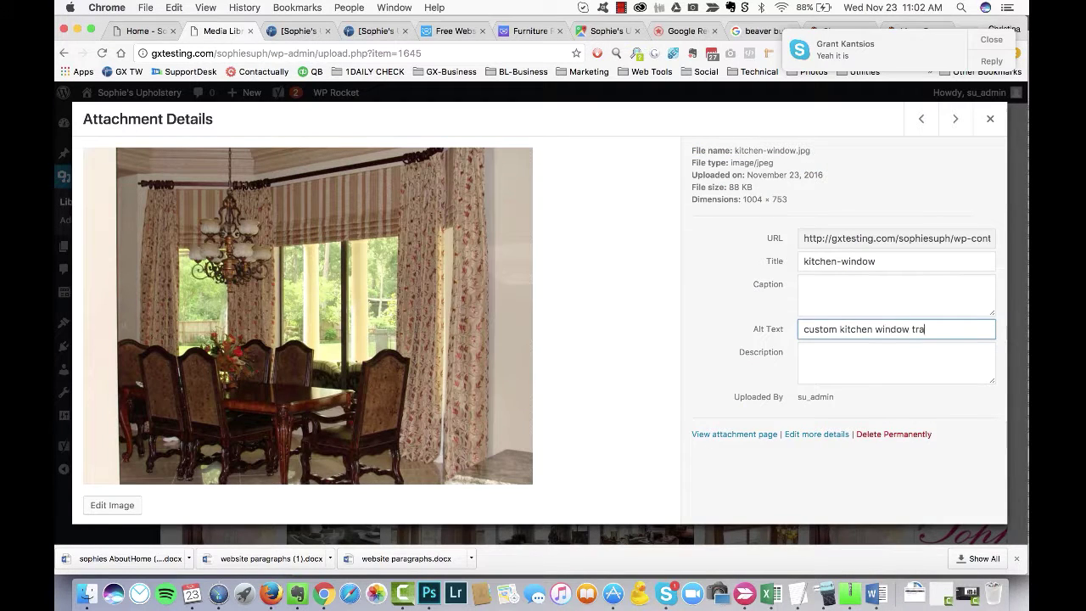
{"action": "left_click", "coordinate": [921, 119]}
{"action": "left_click", "coordinate": [840, 327]}
{"action": "type", "text": "sit"}
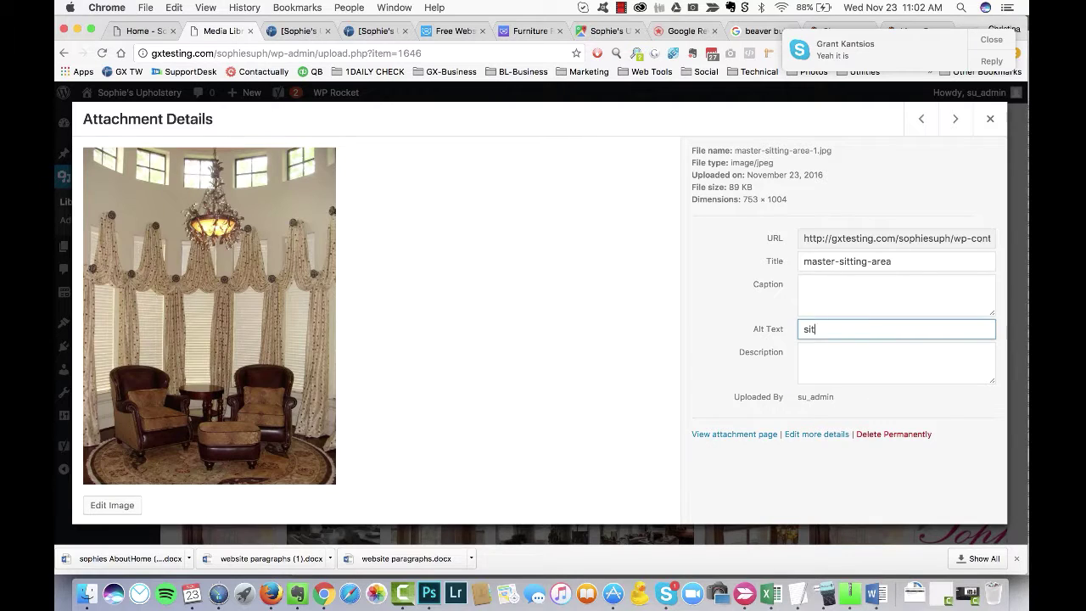
{"action": "type", "text": "ting area custom window treatment"}
{"action": "key", "text": "Tab"}
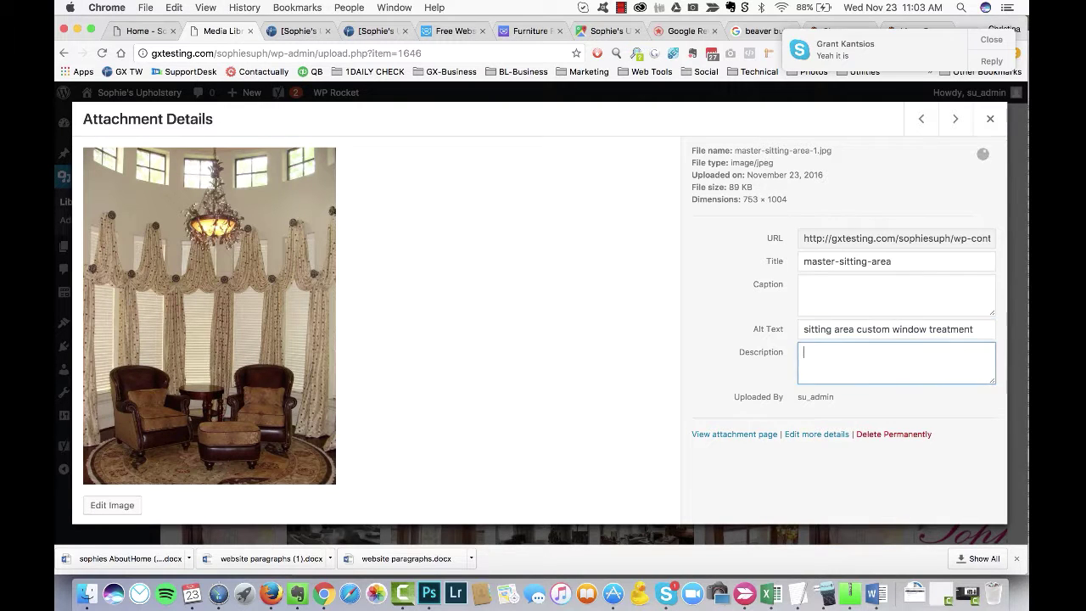
Step: Add alt text 'oriental chair fabric upholstery' and 'custom window curtains panels' to the oriental-chair and pouf-topped-panels images
{"action": "left_click", "coordinate": [921, 119]}
{"action": "left_click", "coordinate": [836, 332]}
{"action": "type", "text": "oriental chair fabric upholstery"}
{"action": "key", "text": "Tab"}
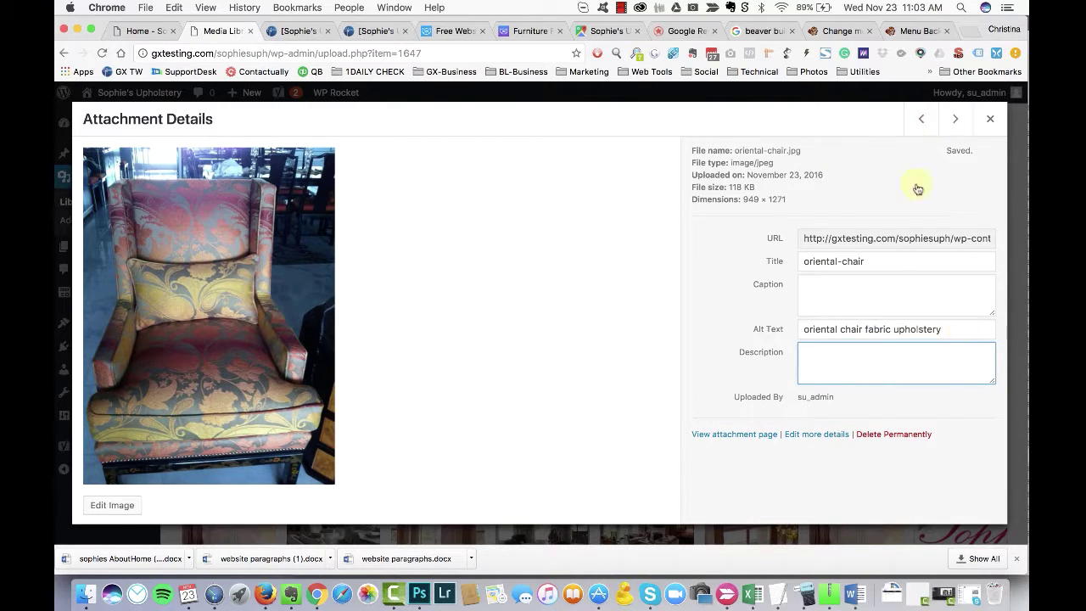
{"action": "left_click", "coordinate": [922, 118]}
{"action": "left_click", "coordinate": [854, 335]}
{"action": "type", "text": "custom window"}
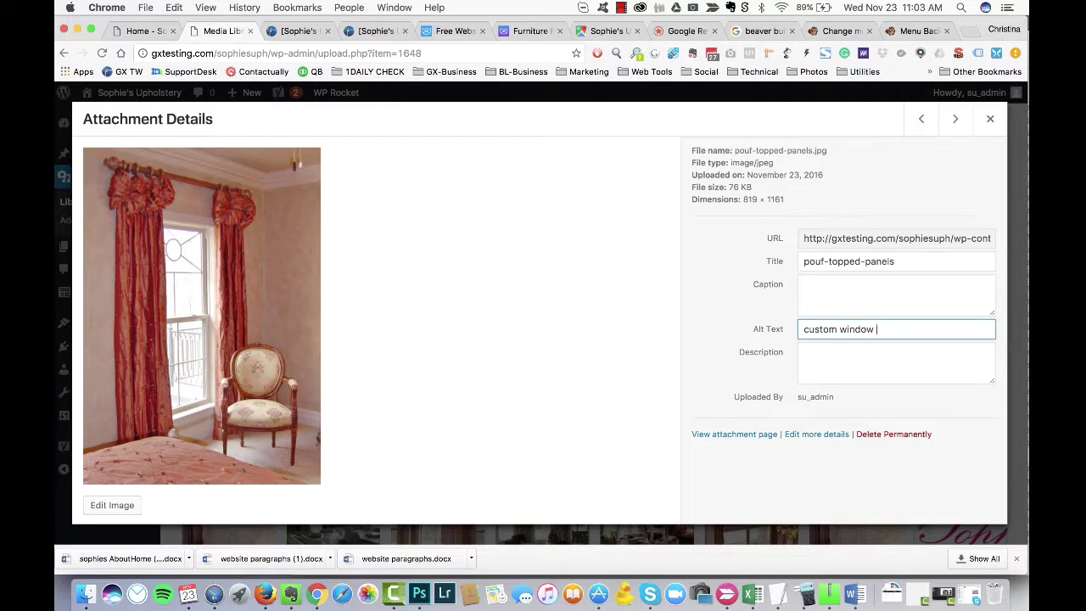
{"action": "type", "text": " curtains  panels"}
{"action": "key", "text": "Tab"}
Step: Give the Ratan-Couch-cushions image the alt text 'ratan couch cushions' and close back to the media grid
{"action": "left_click", "coordinate": [922, 119]}
{"action": "left_click", "coordinate": [835, 330]}
{"action": "type", "text": "ra"}
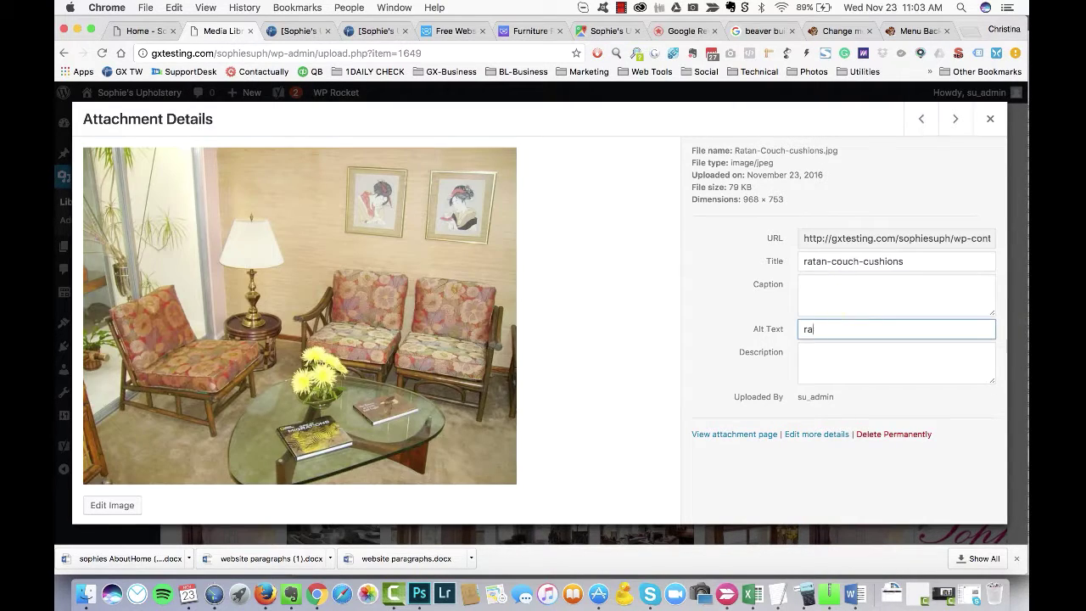
{"action": "type", "text": "tan couch cushions"}
{"action": "key", "text": "Tab"}
{"action": "left_click", "coordinate": [921, 119]}
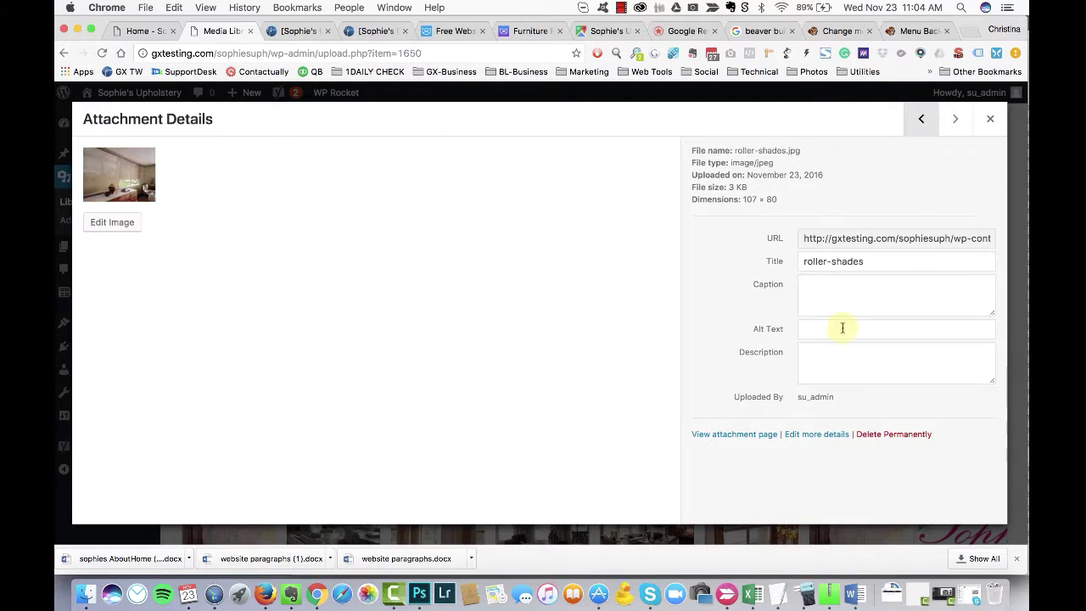
{"action": "left_click", "coordinate": [989, 119]}
Step: Start alt text on the roman-and-tailored-valances photo, then delete the typed words
{"action": "scroll", "coordinate": [834, 287], "scroll_direction": "up", "scroll_amount": 5}
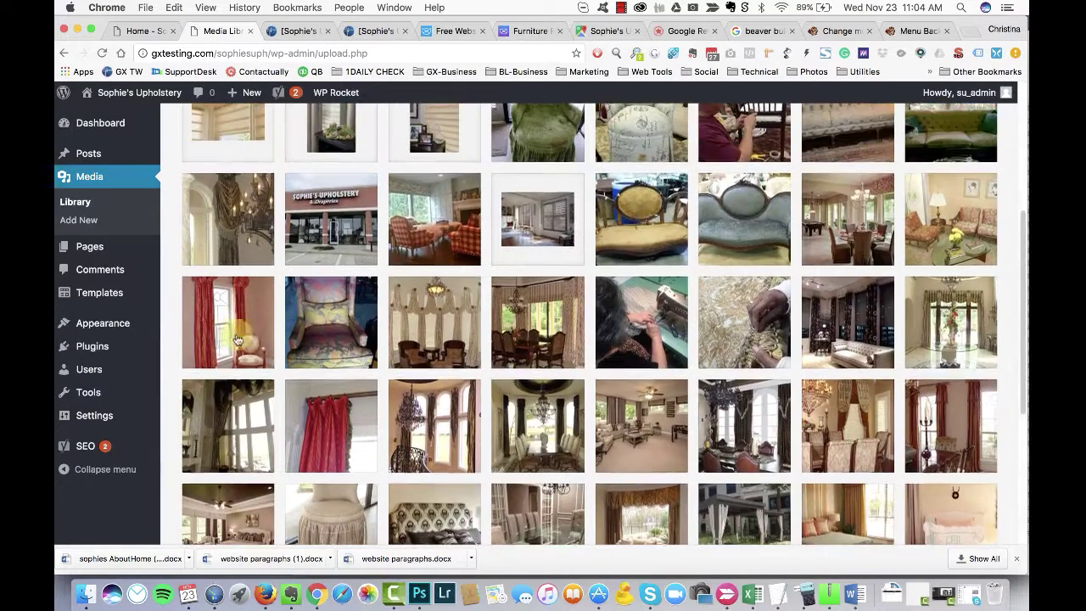
{"action": "left_click", "coordinate": [834, 287]}
{"action": "left_click", "coordinate": [835, 330]}
{"action": "type", "text": "custom"}
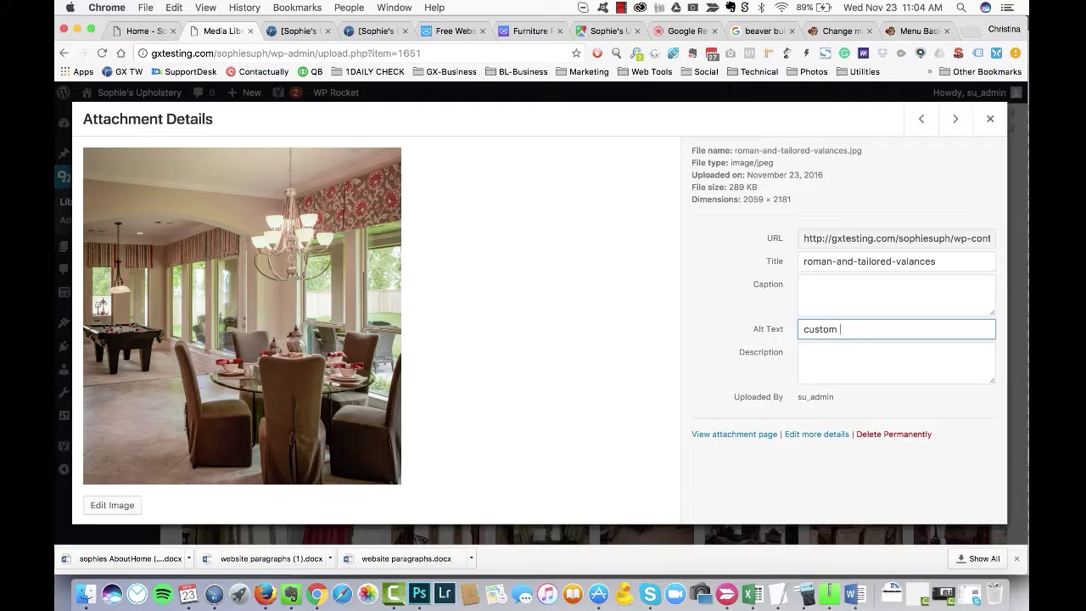
{"action": "type", "text": "es"}
{"action": "left_click_drag", "start_coordinate": [840, 329], "coordinate": [803, 329]}
{"action": "key", "text": "BackSpace"}
Step: Give settee-after the alt text 'settee upholstery' and settee-before the same text plus '- before'
{"action": "left_click", "coordinate": [921, 118]}
{"action": "left_click", "coordinate": [861, 336]}
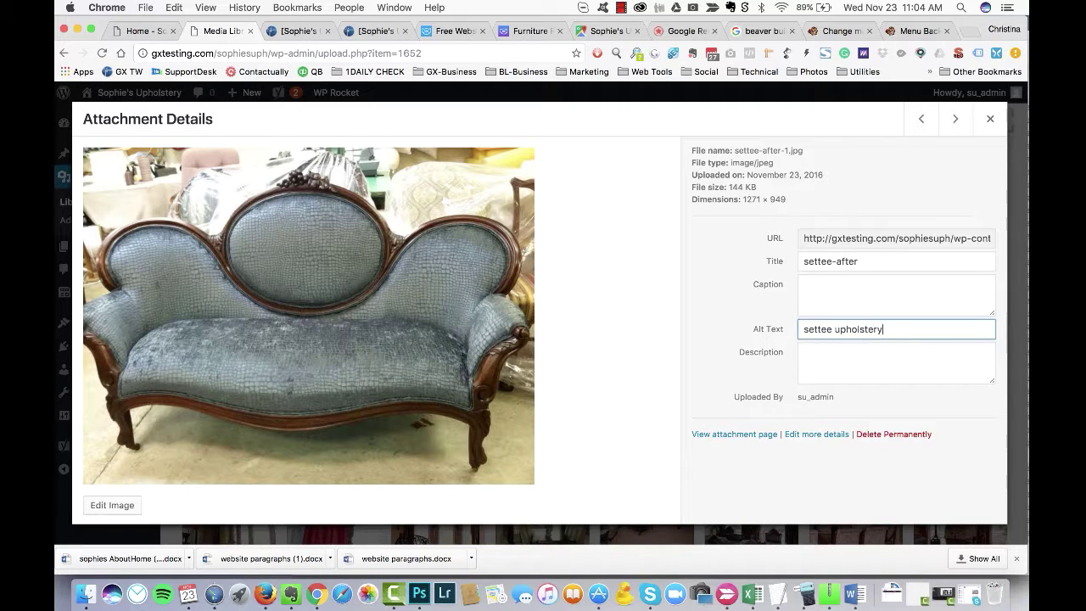
{"action": "type", "text": "settee upholstery"}
{"action": "left_click", "coordinate": [955, 119]}
{"action": "left_click", "coordinate": [921, 119]}
{"action": "triple_click", "coordinate": [789, 327]}
{"action": "key", "text": "ctrl+c"}
{"action": "left_click", "coordinate": [955, 119]}
{"action": "left_click", "coordinate": [860, 325]}
{"action": "key", "text": "ctrl+v"}
{"action": "type", "text": "- before"}
{"action": "key", "text": "Tab"}
Step: Keep the shutters image but permanently delete the plaid chairs photo
{"action": "left_click", "coordinate": [921, 119]}
{"action": "left_click", "coordinate": [893, 433]}
{"action": "key", "text": "Escape"}
{"action": "left_click", "coordinate": [989, 119]}
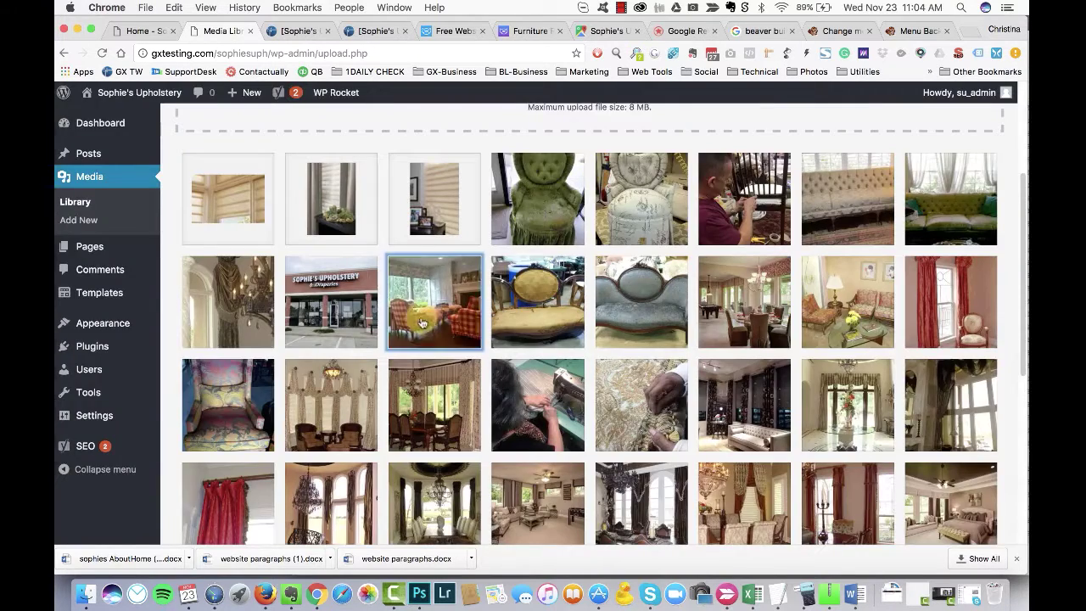
{"action": "left_click", "coordinate": [435, 302]}
{"action": "left_click", "coordinate": [893, 433]}
{"action": "left_click", "coordinate": [650, 227]}
Step: Clear the storefront photo's title and give it alt text 'Sophie's Upholstery and Draperies - Houston'
{"action": "left_click", "coordinate": [350, 311]}
{"action": "left_click", "coordinate": [752, 263]}
{"action": "key", "text": "BackSpace"}
{"action": "key", "text": "Tab"}
{"action": "key", "text": "Tab"}
{"action": "type", "text": "Sophie's Upholstery and Draperies"}
{"action": "key", "text": "Tab"}
{"action": "left_click", "coordinate": [970, 328]}
{"action": "type", "text": "in Sugar Land Texas."}
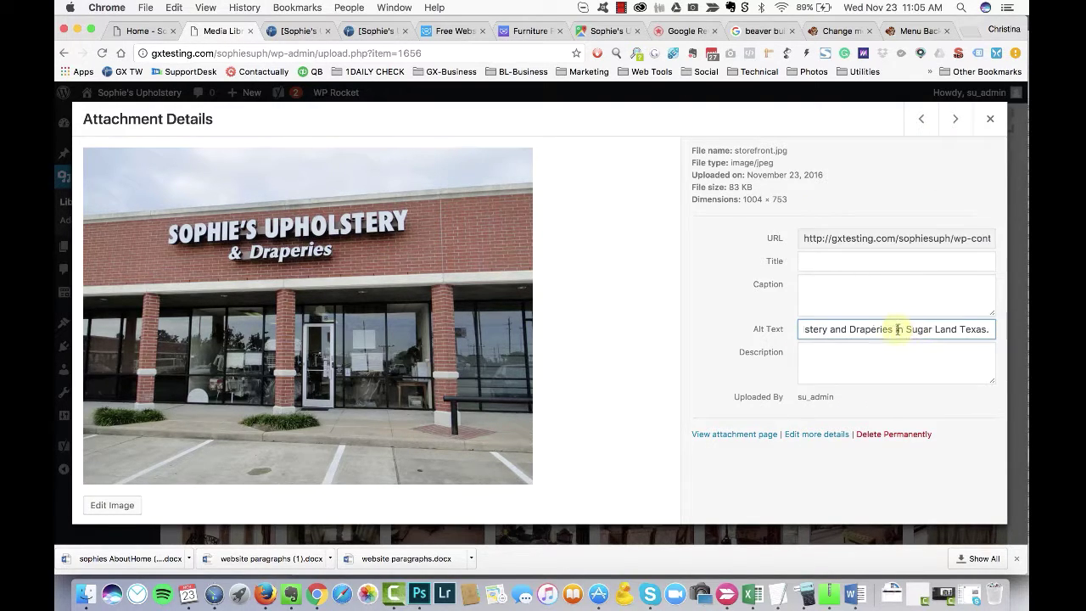
{"action": "left_click_drag", "start_coordinate": [898, 329], "coordinate": [969, 330]}
{"action": "type", "text": "- Houston"}
Step: Give the swag panel photo the alt text 'custom swag panel', then correct the misspelled 'paliaster'
{"action": "left_click", "coordinate": [922, 120]}
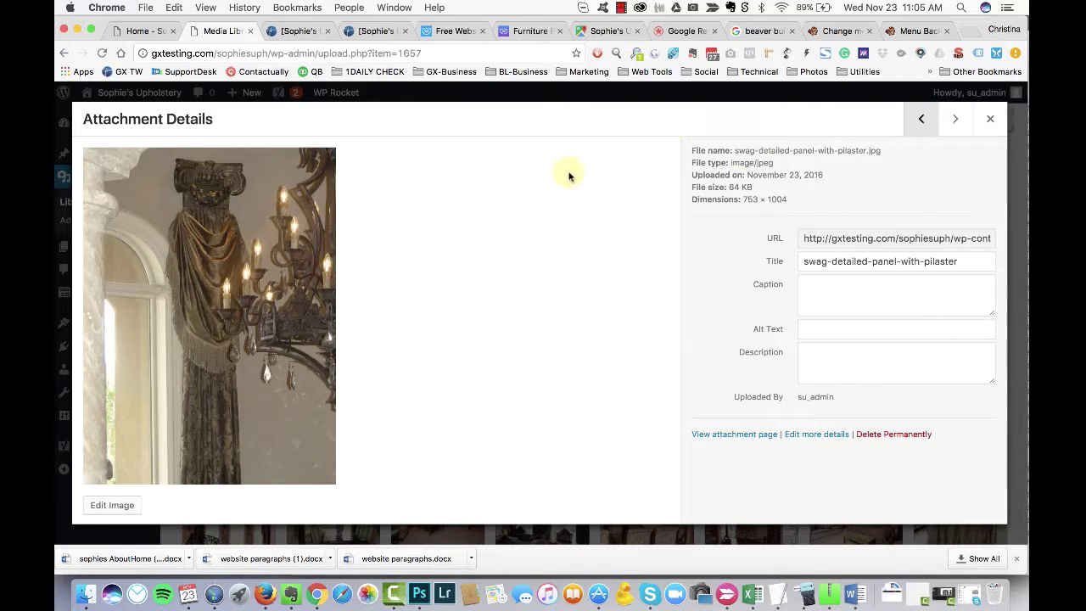
{"action": "left_click", "coordinate": [845, 336]}
{"action": "type", "text": "custom sw"}
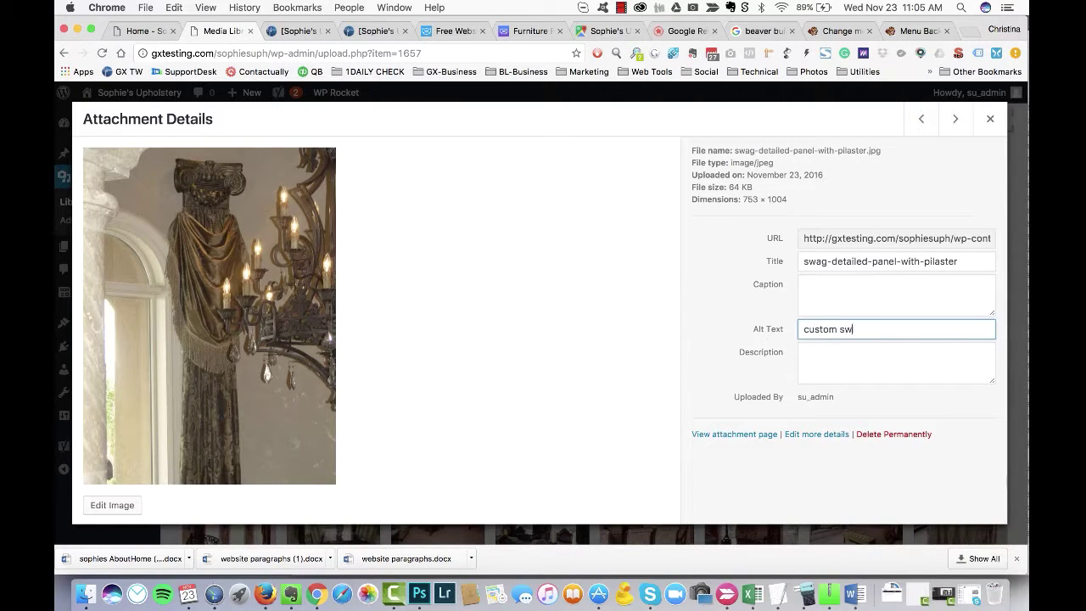
{"action": "type", "text": "ag panel paliaster"}
{"action": "key", "text": "Tab"}
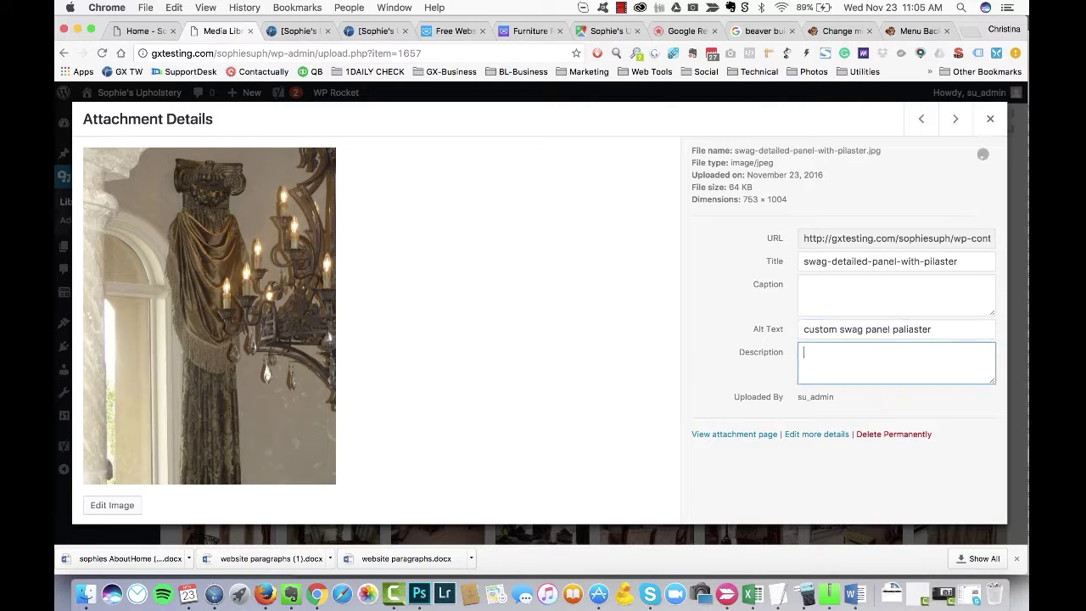
{"action": "left_click", "coordinate": [906, 331]}
{"action": "key", "text": "BackSpace"}
{"action": "key", "text": "Tab"}
{"action": "left_click", "coordinate": [902, 333]}
{"action": "key", "text": "BackSpace"}
{"action": "type", "text": "i"}
Step: Add alt text 'tufted sofa refurbished' and 'hands on upholstery' to the sofa and upholsterer photos
{"action": "left_click", "coordinate": [921, 119]}
{"action": "left_click", "coordinate": [893, 433]}
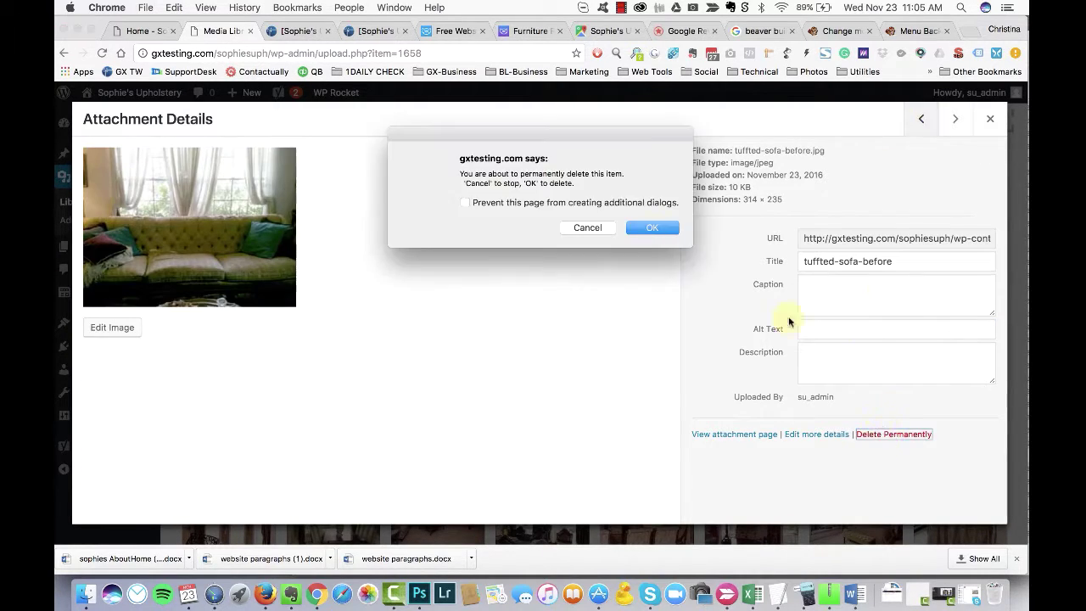
{"action": "key", "text": "Escape"}
{"action": "left_click", "coordinate": [990, 119]}
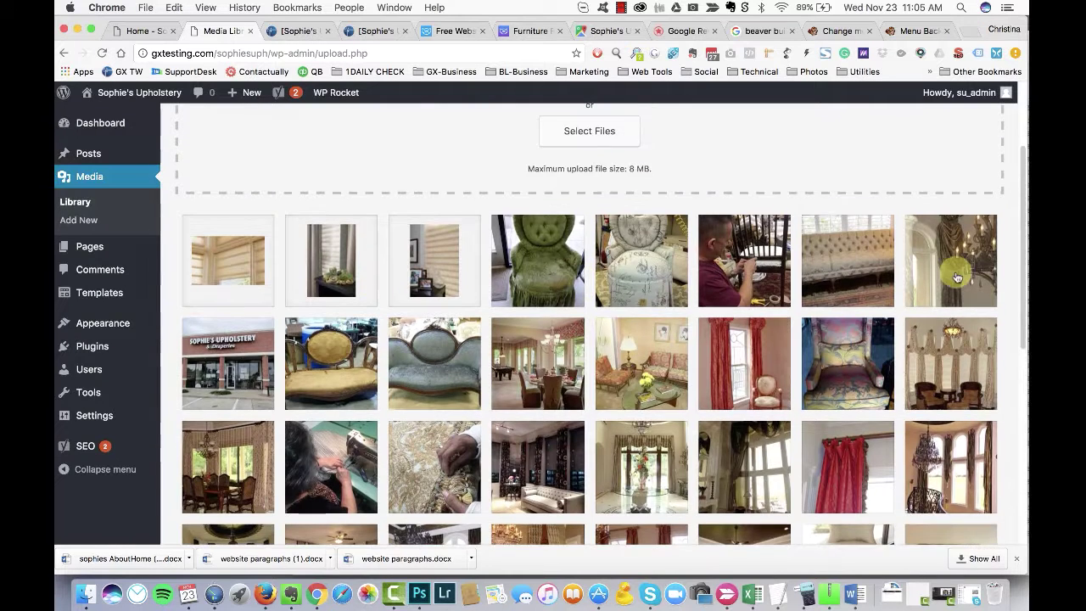
{"action": "left_click", "coordinate": [844, 262]}
{"action": "left_click", "coordinate": [837, 330]}
{"action": "type", "text": "tufted sofa refurbished"}
{"action": "key", "text": "Tab"}
{"action": "left_click", "coordinate": [921, 118]}
{"action": "left_click", "coordinate": [836, 330]}
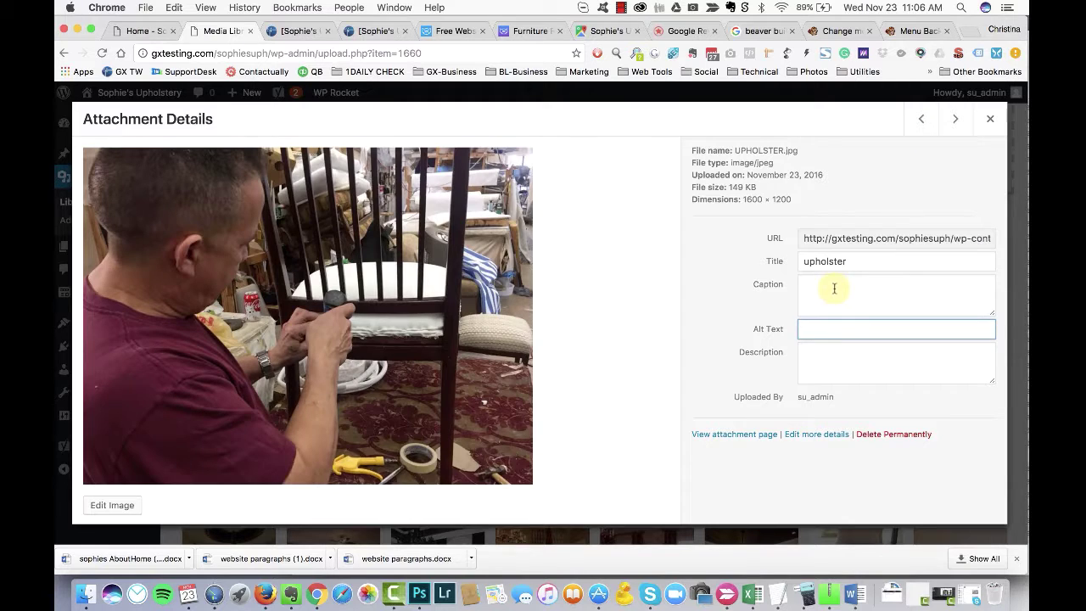
{"action": "type", "text": "hands on upholstery"}
{"action": "key", "text": "Tab"}
Step: Give vanity-chair-after the alt text 'vanity chair after fixes' and vanity-chair-before a matching 'before' version
{"action": "left_click", "coordinate": [921, 119]}
{"action": "left_click", "coordinate": [822, 329]}
{"action": "type", "text": "vanity chair after"}
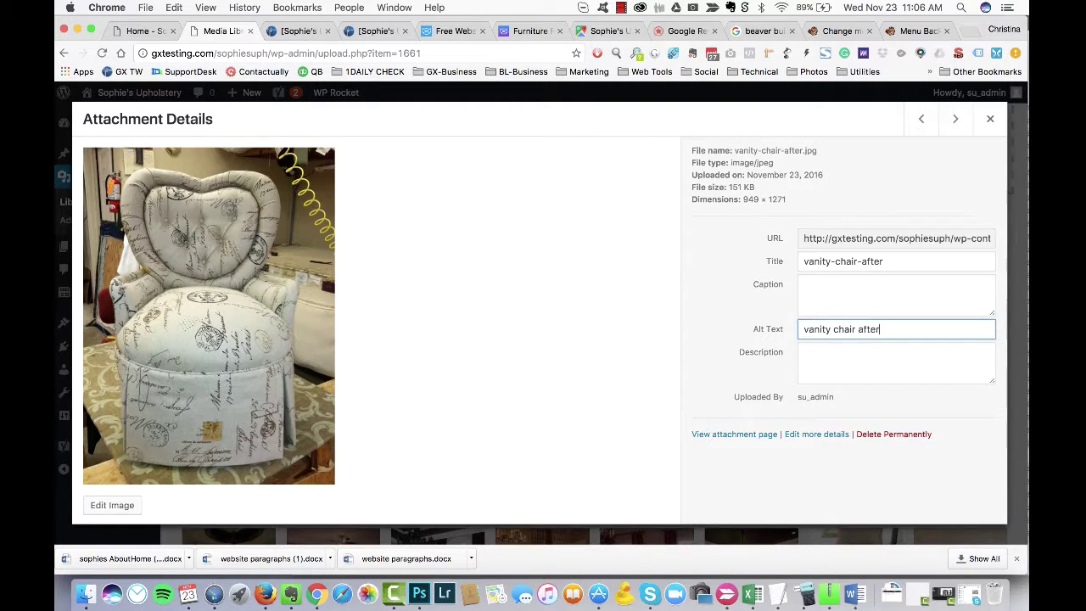
{"action": "type", "text": " fixes"}
{"action": "key", "text": "Tab"}
{"action": "left_click", "coordinate": [921, 119]}
{"action": "left_click", "coordinate": [955, 118]}
{"action": "left_click", "coordinate": [921, 119]}
{"action": "left_click", "coordinate": [846, 329]}
{"action": "key", "text": "cmd+v"}
{"action": "double_click", "coordinate": [869, 329]}
{"action": "type", "text": "be"}
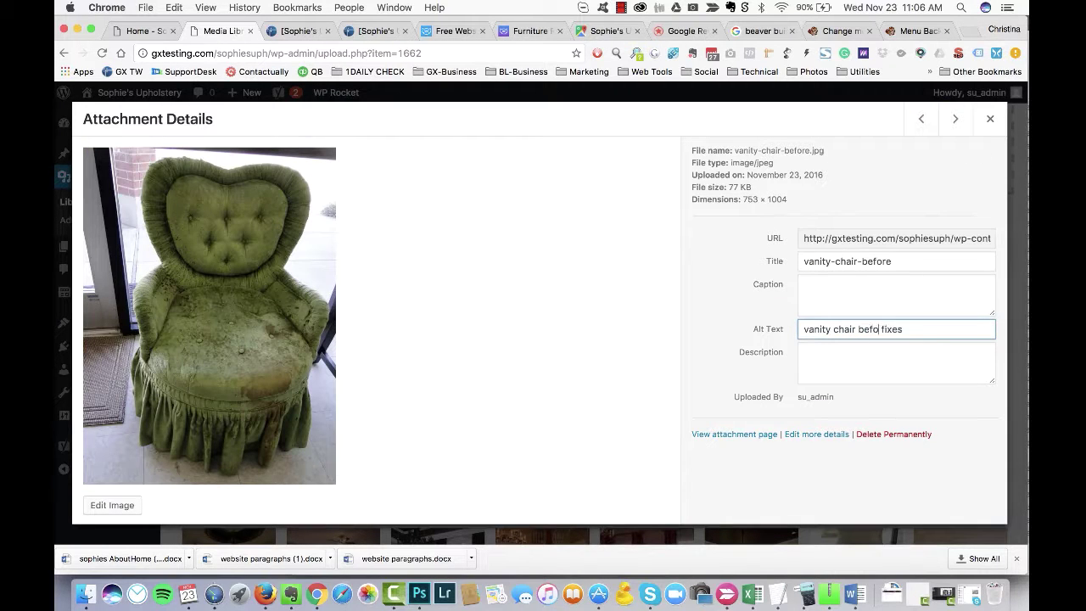
{"action": "key", "text": "Tab"}
Step: Shorten the vanity-chair-after alt text from 'fixes' to 'fix'
{"action": "left_click", "coordinate": [955, 119]}
{"action": "left_click", "coordinate": [904, 330]}
{"action": "key", "text": "BackSpace"}
{"action": "key", "text": "BackSpace"}
{"action": "key", "text": "Tab"}
Step: Permanently delete the signature-traditional image
{"action": "left_click", "coordinate": [921, 119]}
{"action": "left_click", "coordinate": [921, 119]}
{"action": "left_click", "coordinate": [894, 434]}
{"action": "key", "text": "Return"}
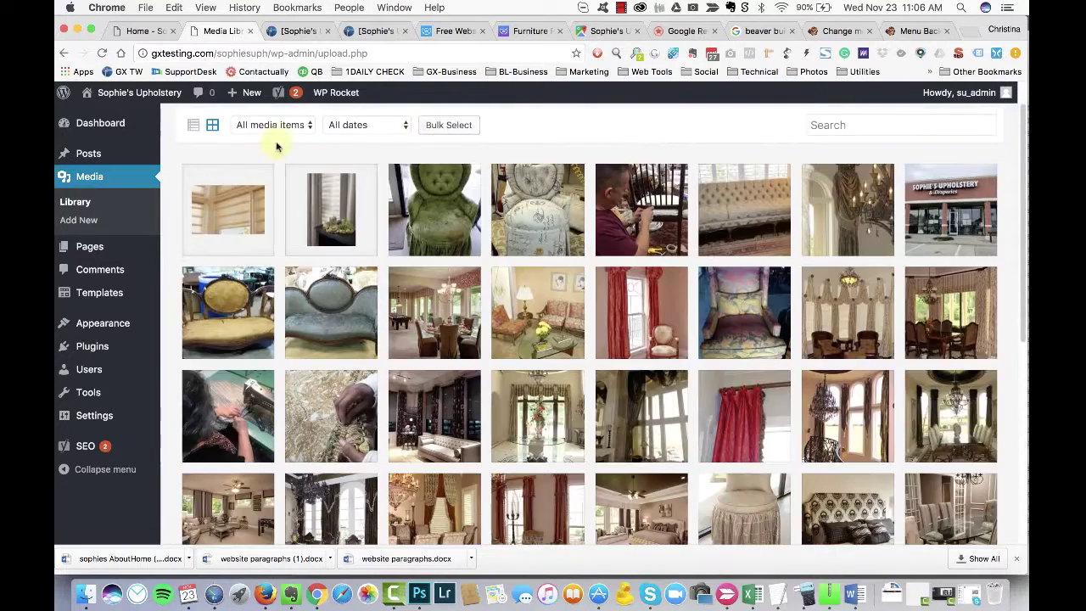
Step: Bulk select the two shade thumbnails and delete them both
{"action": "left_click", "coordinate": [448, 124]}
{"action": "left_click", "coordinate": [227, 244]}
{"action": "left_click", "coordinate": [331, 243]}
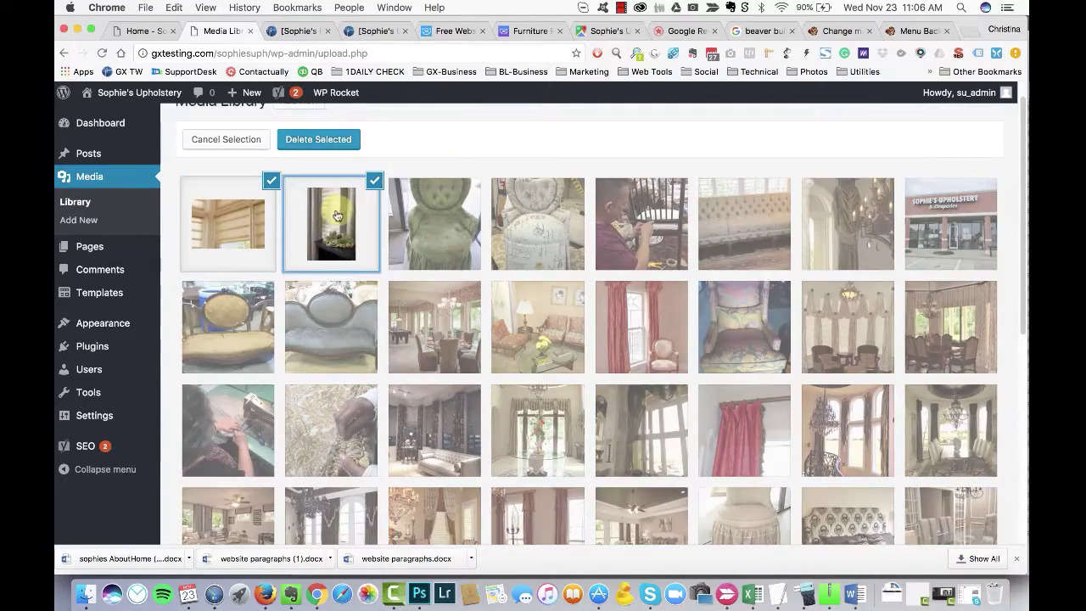
{"action": "scroll", "coordinate": [509, 155], "scroll_direction": "up", "scroll_amount": 1}
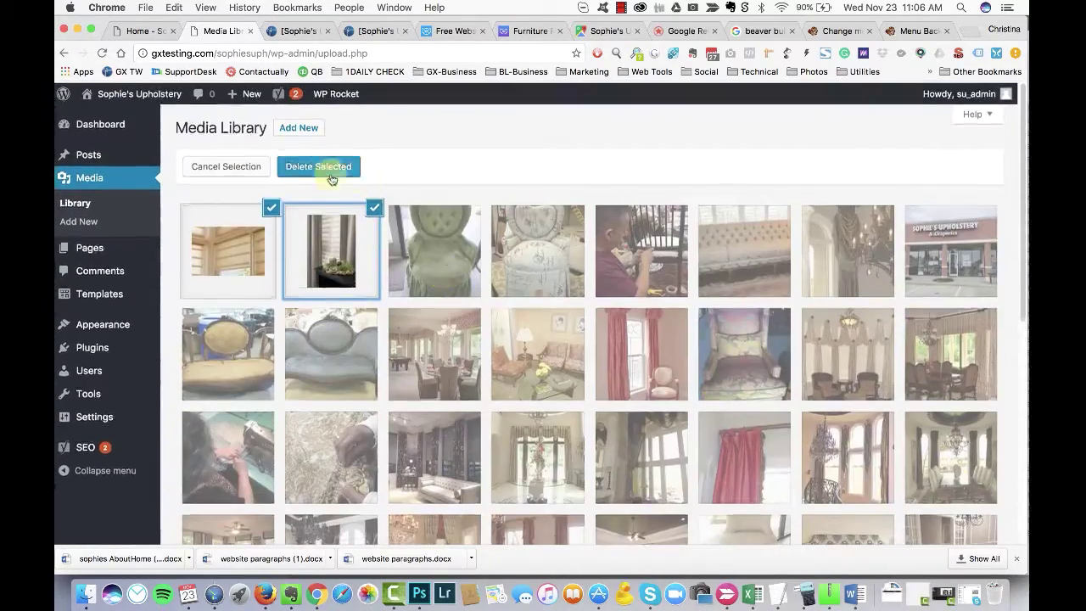
{"action": "left_click", "coordinate": [314, 165]}
{"action": "key", "text": "Return"}
{"action": "scroll", "coordinate": [509, 255], "scroll_direction": "down", "scroll_amount": 10}
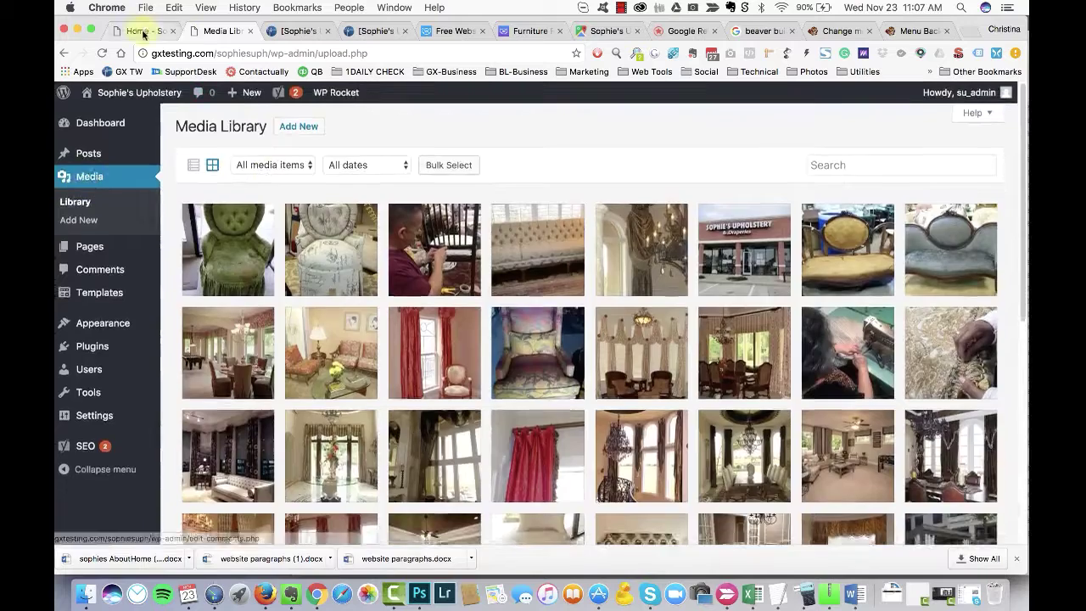
{"action": "left_click", "coordinate": [140, 31]}
Step: Keep the Quality and Craftsmanship row's background photo at Full Size and save the row settings
{"action": "left_click", "coordinate": [140, 207]}
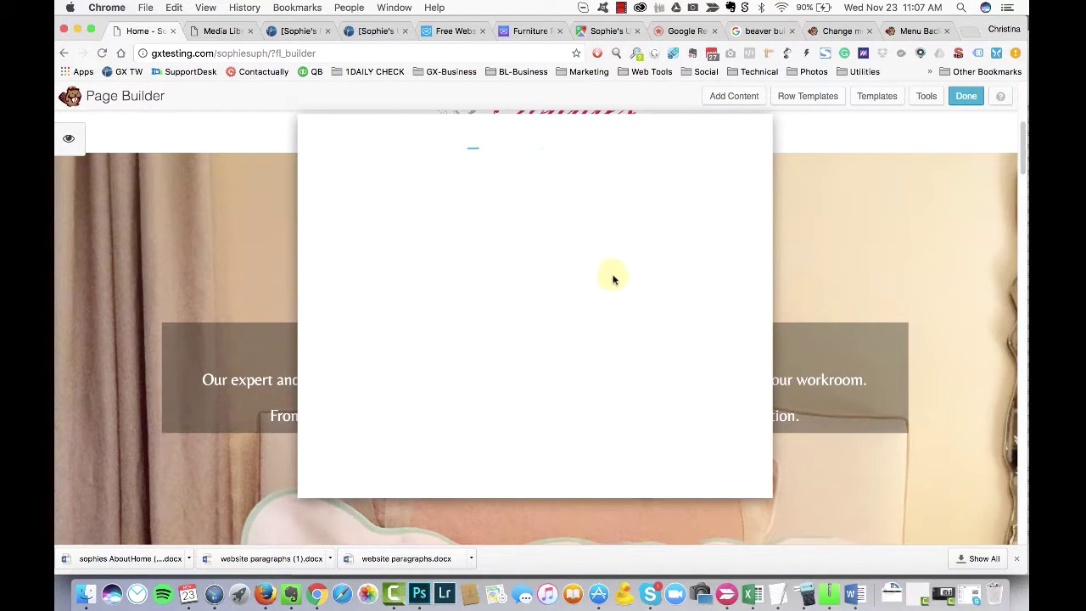
{"action": "scroll", "coordinate": [441, 412], "scroll_direction": "down", "scroll_amount": 10}
{"action": "scroll", "coordinate": [437, 390], "scroll_direction": "up", "scroll_amount": 2}
{"action": "scroll", "coordinate": [437, 390], "scroll_direction": "up", "scroll_amount": 1}
{"action": "left_click", "coordinate": [564, 285]}
{"action": "left_click", "coordinate": [565, 285]}
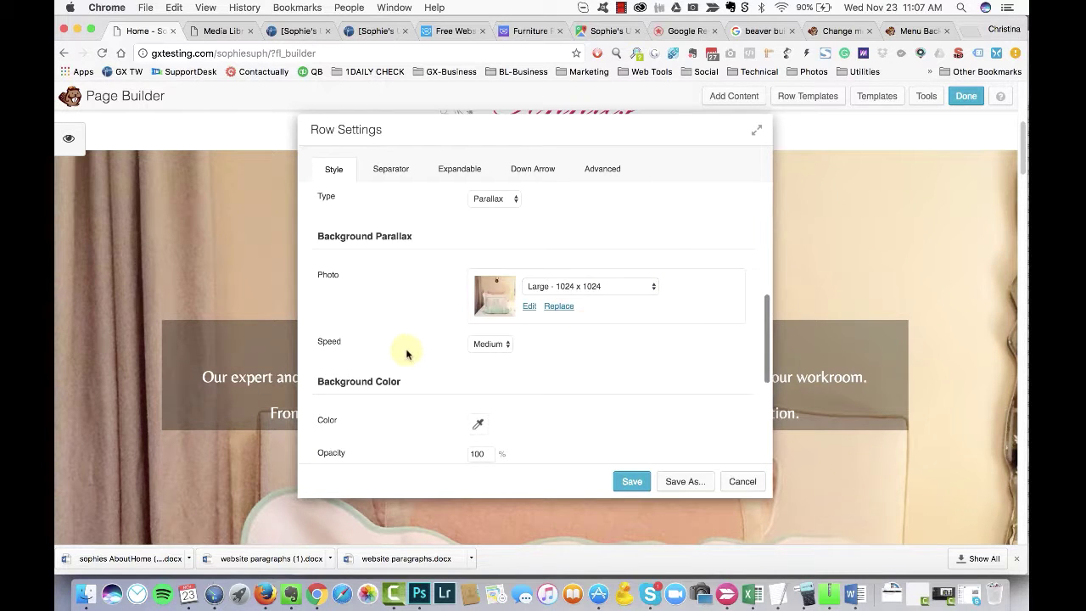
{"action": "scroll", "coordinate": [572, 362], "scroll_direction": "down", "scroll_amount": 3}
{"action": "left_click", "coordinate": [631, 481]}
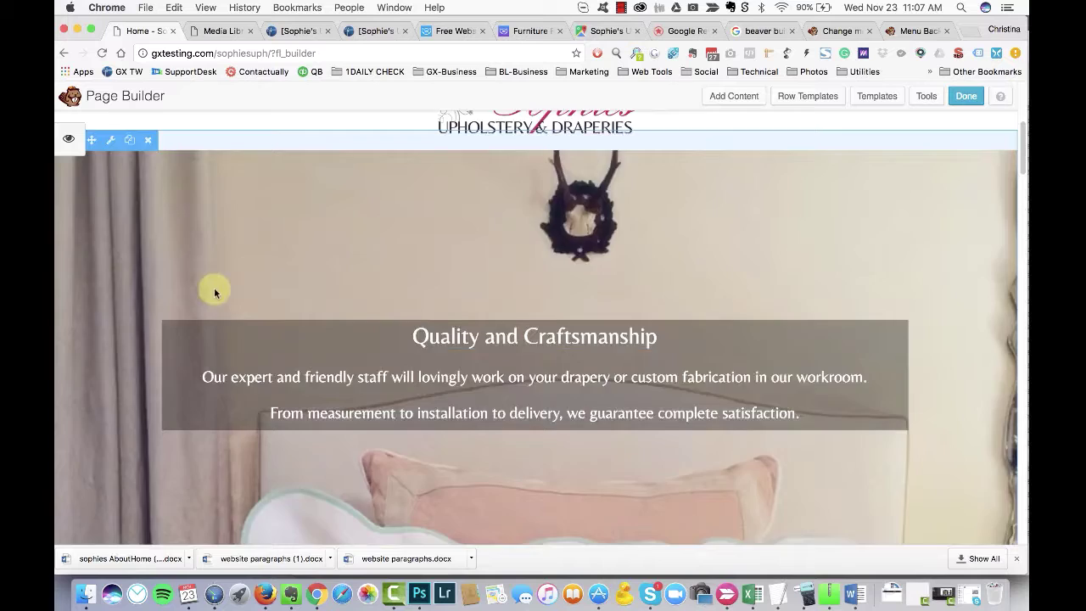
{"action": "key", "text": "super+Tab"}
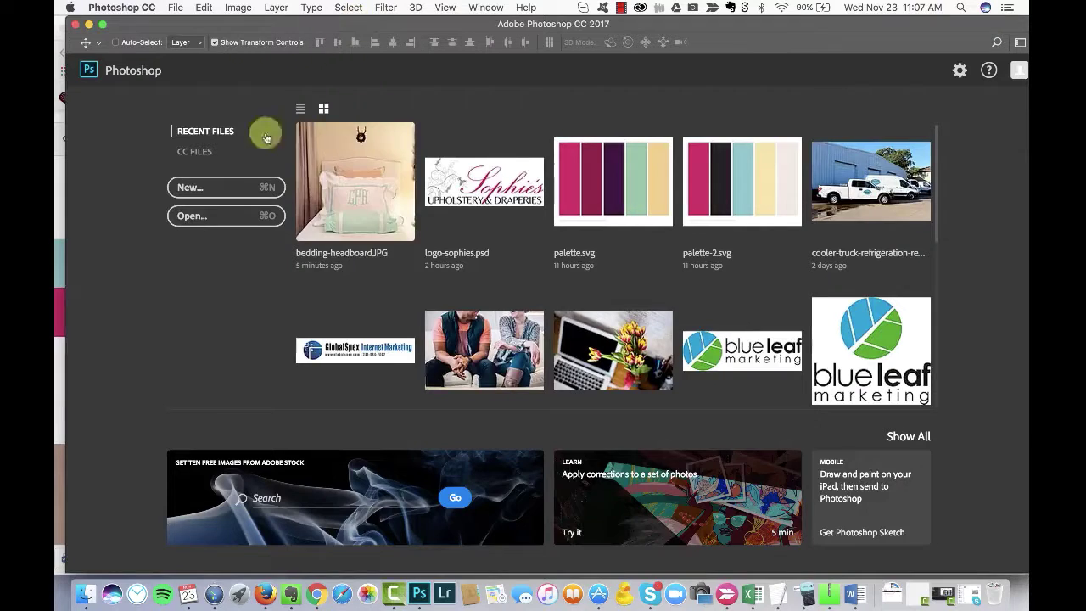
Step: Crop the top and bottom edges off the bedding-headboard photo
{"action": "left_click", "coordinate": [366, 178]}
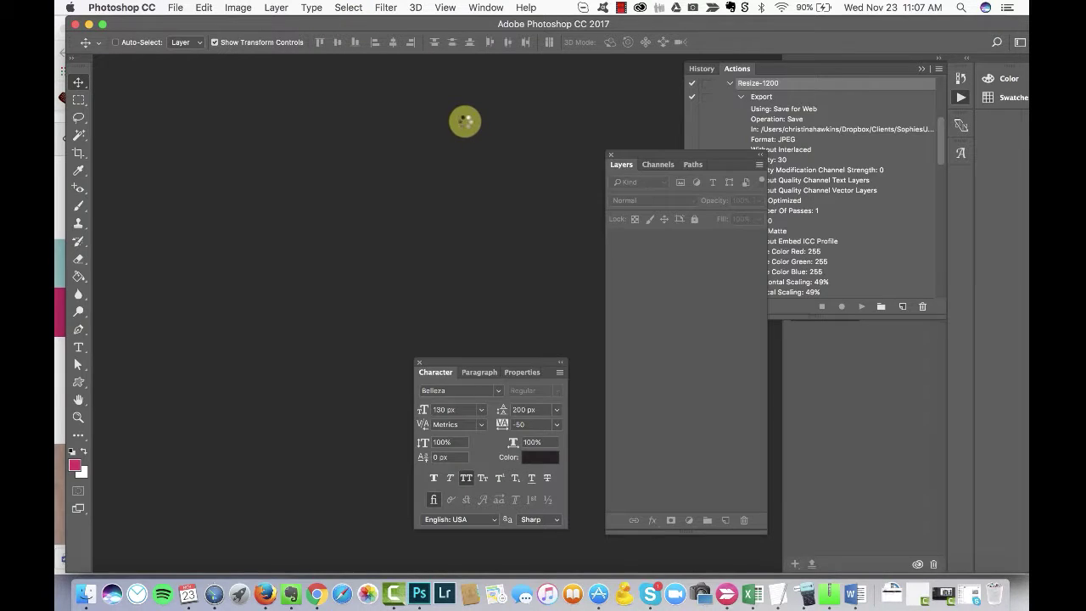
{"action": "left_click", "coordinate": [77, 157]}
{"action": "left_click_drag", "start_coordinate": [409, 136], "coordinate": [431, 165]}
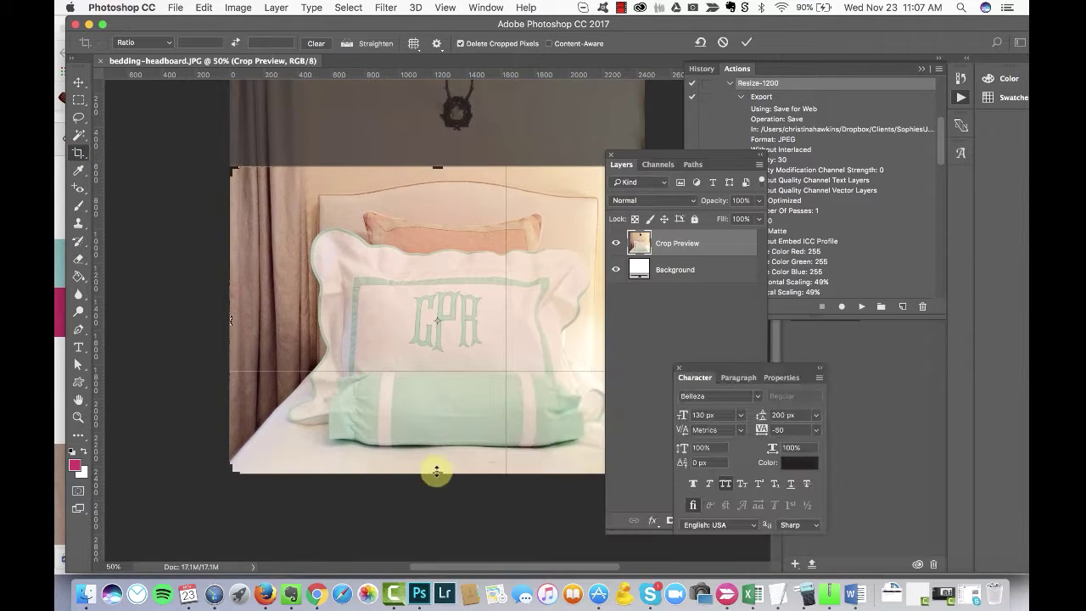
{"action": "left_click_drag", "start_coordinate": [436, 472], "coordinate": [450, 449]}
{"action": "key", "text": "Return"}
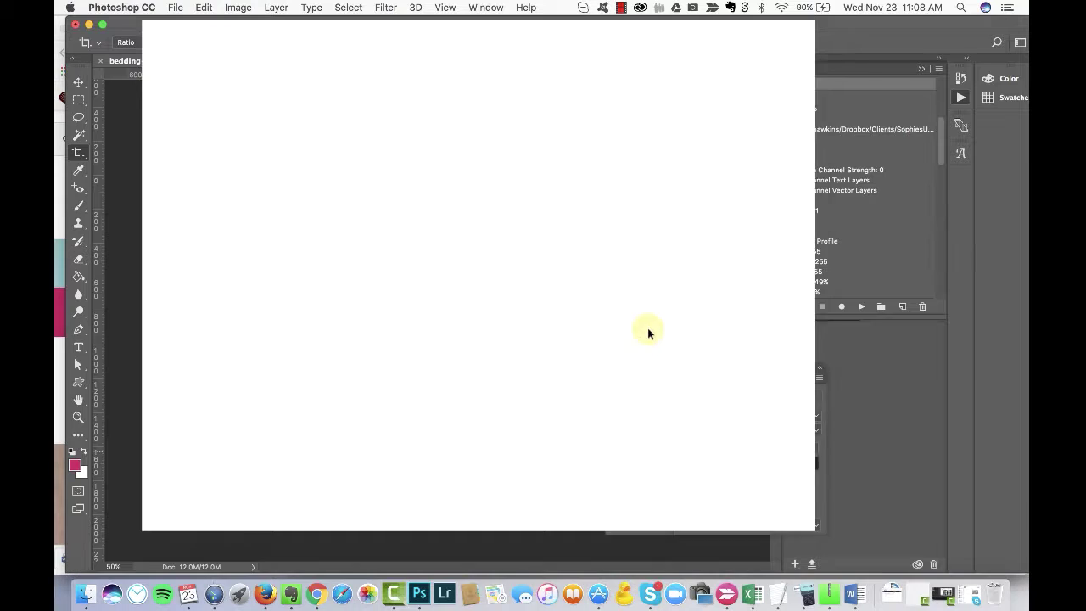
Step: Export it for web at 1100 px wide, quality 25, replacing bedding-headboard.jpg in resized
{"action": "left_click", "coordinate": [624, 431]}
{"action": "type", "text": "1200"}
{"action": "key", "text": "Tab"}
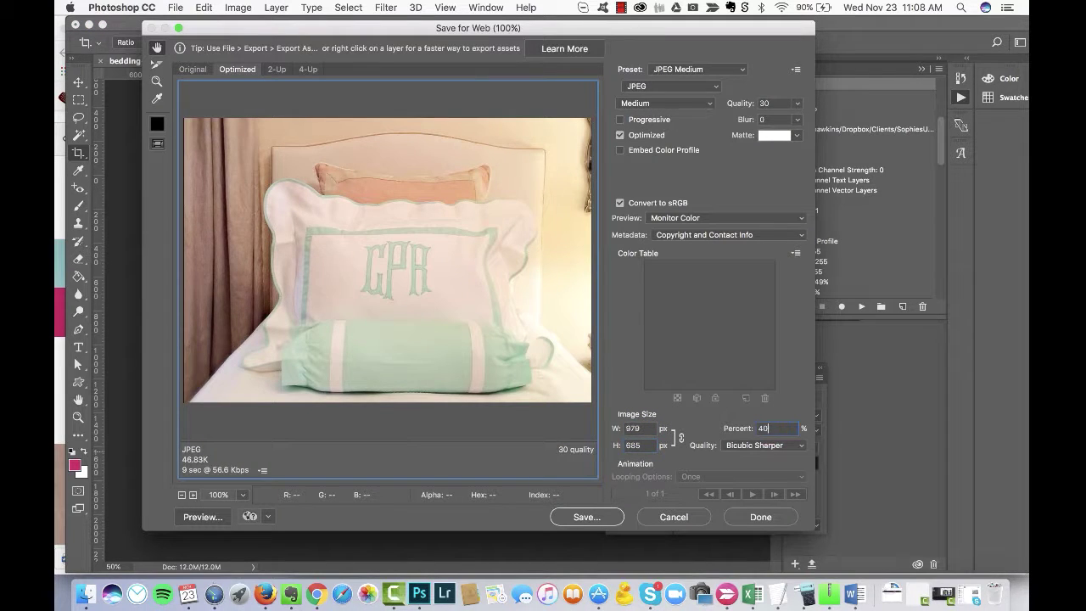
{"action": "type", "text": "40"}
{"action": "key", "text": "Tab"}
{"action": "left_click", "coordinate": [587, 518]}
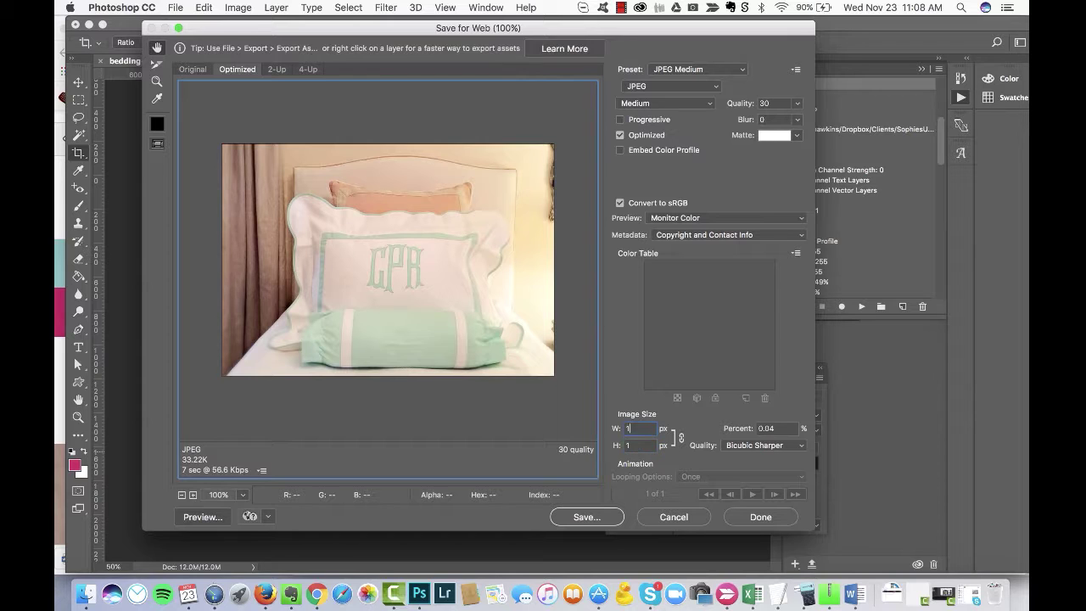
{"action": "key", "text": "Tab"}
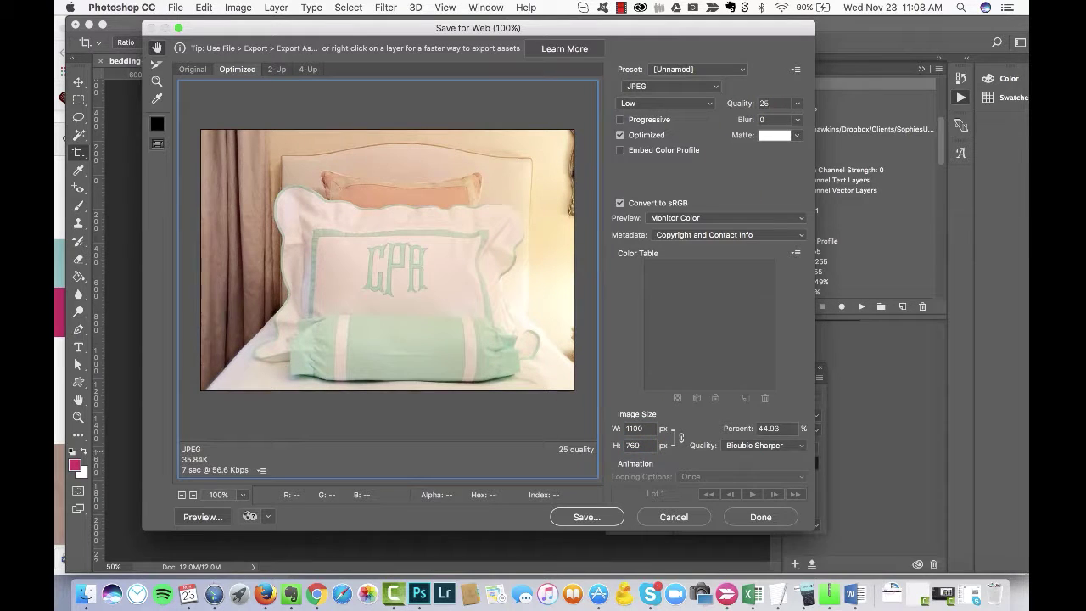
{"action": "left_click", "coordinate": [587, 516]}
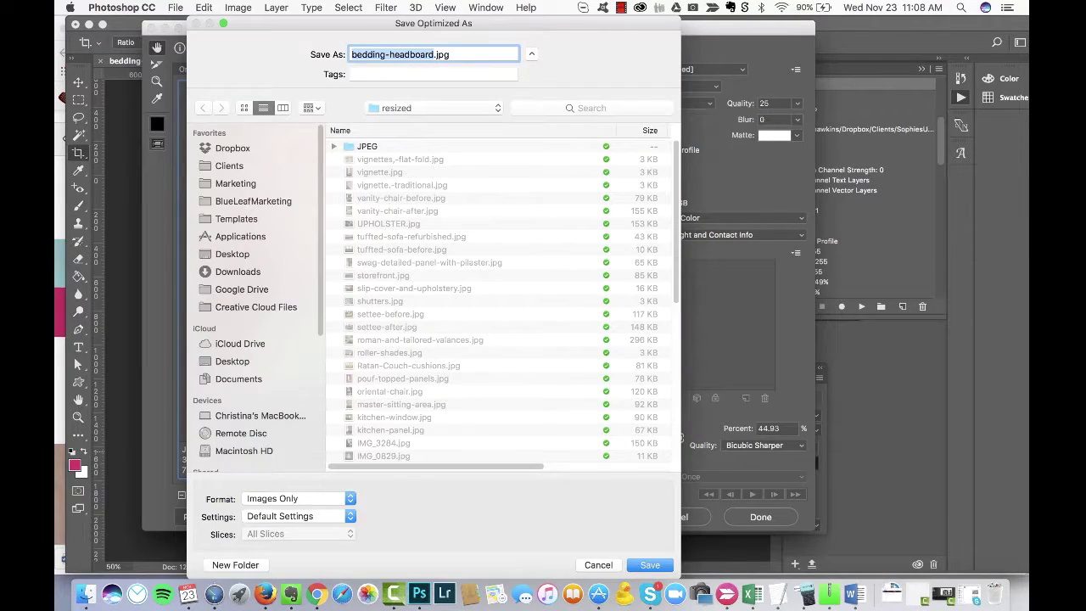
{"action": "key", "text": "Return"}
{"action": "key", "text": "Return"}
{"action": "key", "text": "super+Tab"}
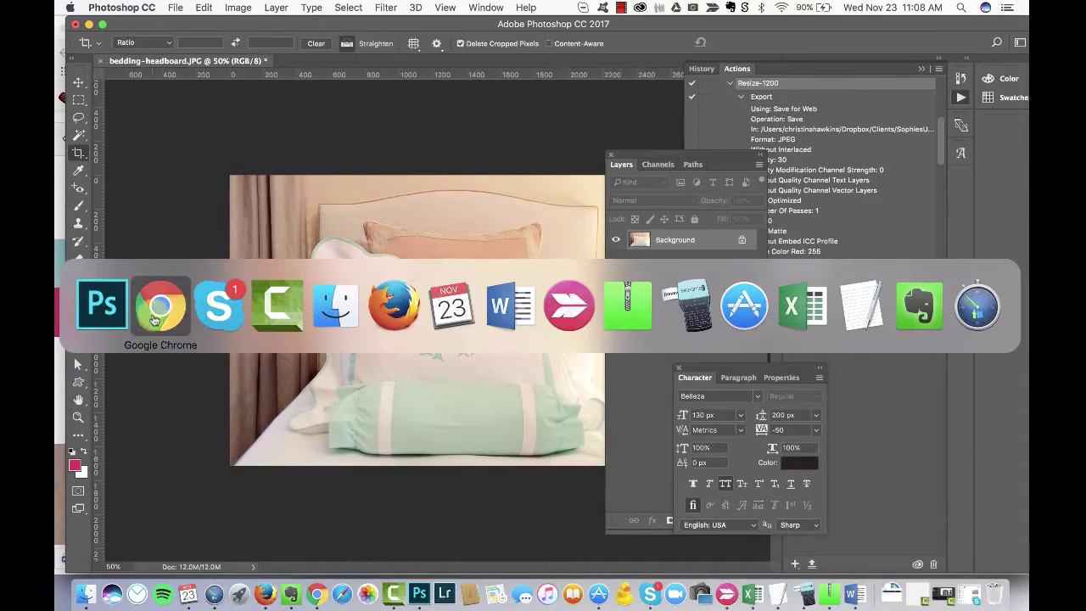
{"action": "key", "text": "super+Tab"}
{"action": "scroll", "coordinate": [189, 187], "scroll_direction": "down", "scroll_amount": 3}
Step: Open the Media Library's Add New uploader and browse to the SophiesUpholstery photos/resized folder without uploading
{"action": "left_click", "coordinate": [222, 31]}
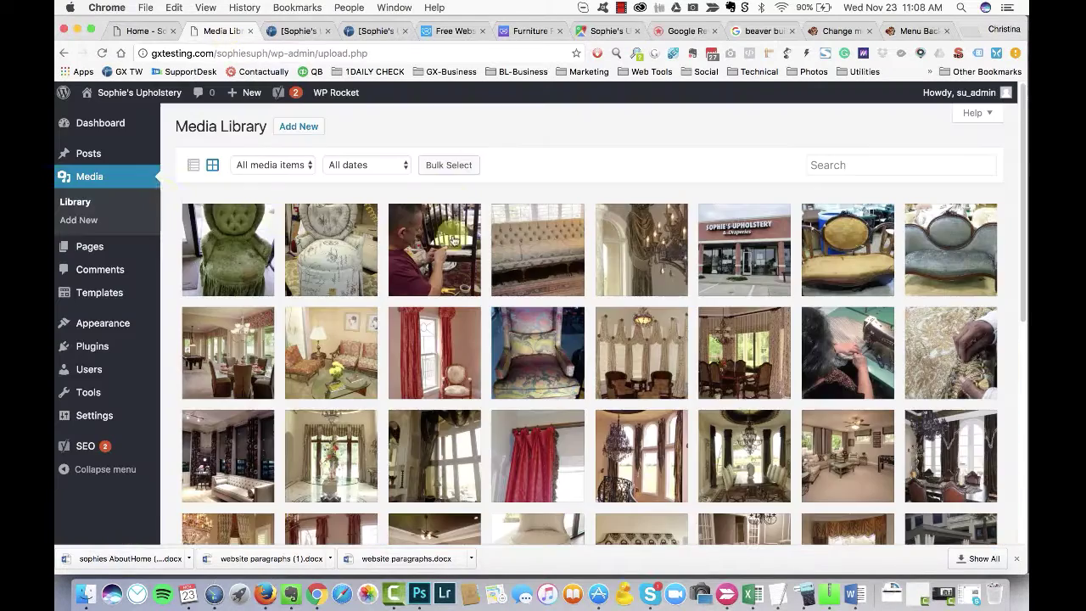
{"action": "left_click", "coordinate": [305, 127]}
{"action": "left_click", "coordinate": [573, 268]}
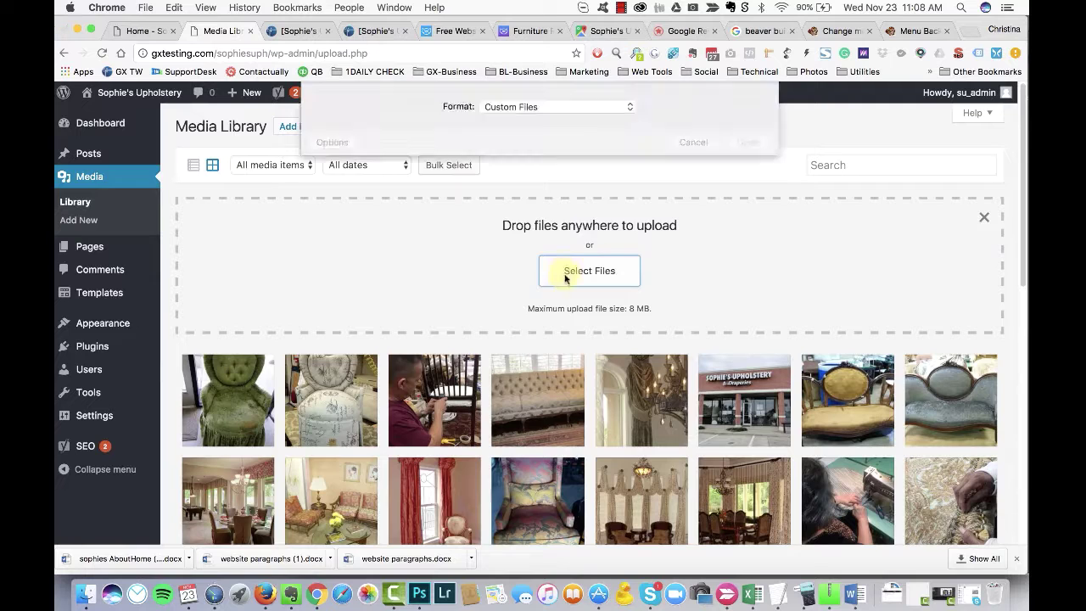
{"action": "left_click", "coordinate": [522, 96]}
{"action": "left_click", "coordinate": [517, 112]}
{"action": "left_click", "coordinate": [491, 131]}
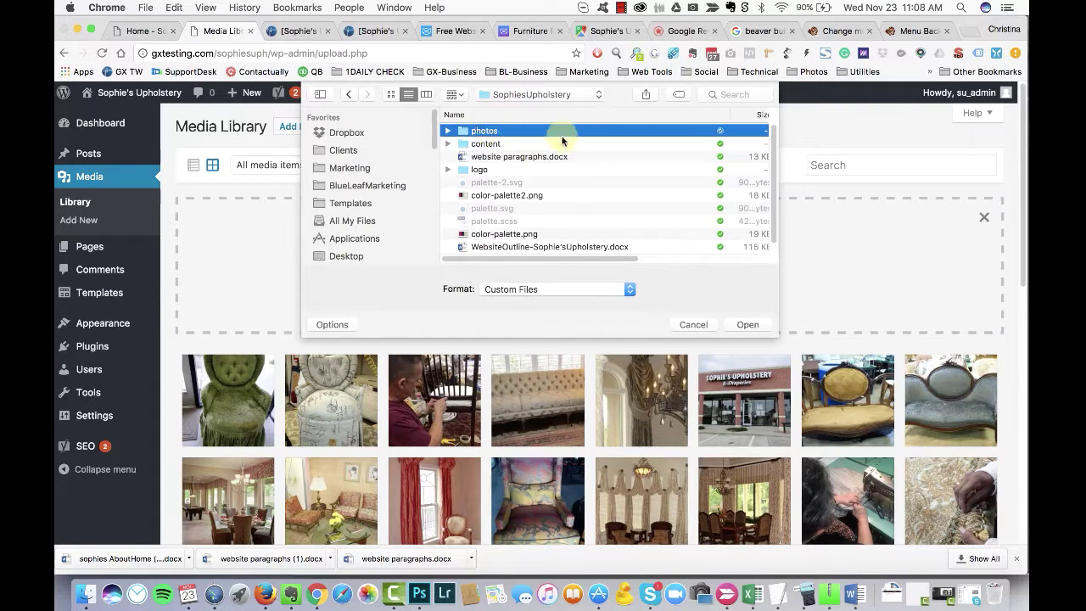
{"action": "double_click", "coordinate": [461, 133]}
{"action": "scroll", "coordinate": [686, 111], "scroll_direction": "right", "scroll_amount": 5}
{"action": "scroll", "coordinate": [593, 153], "scroll_direction": "left", "scroll_amount": 5}
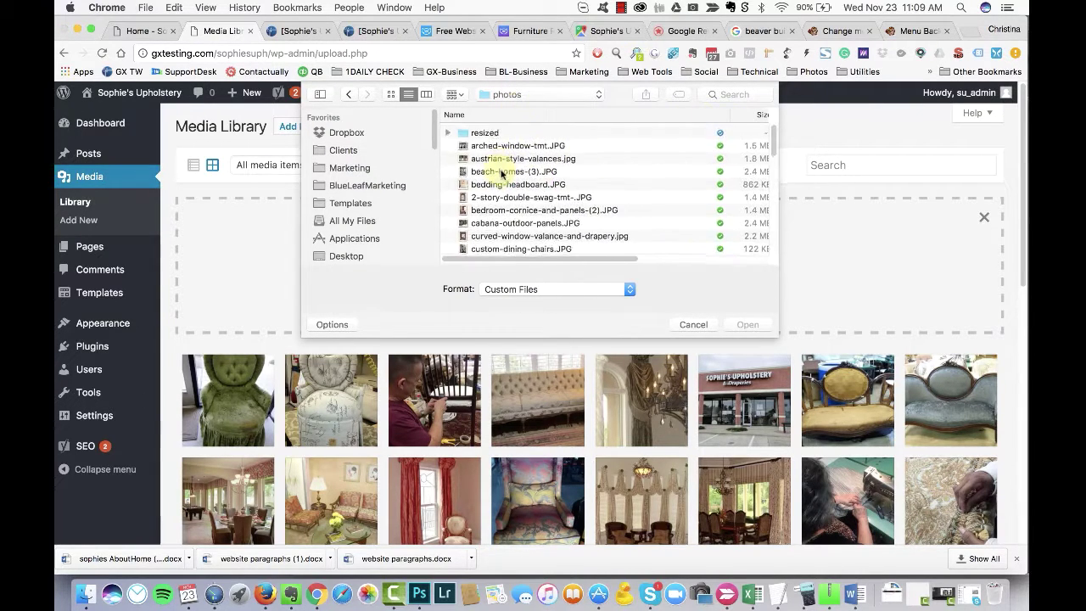
{"action": "double_click", "coordinate": [573, 131]}
{"action": "key", "text": "Escape"}
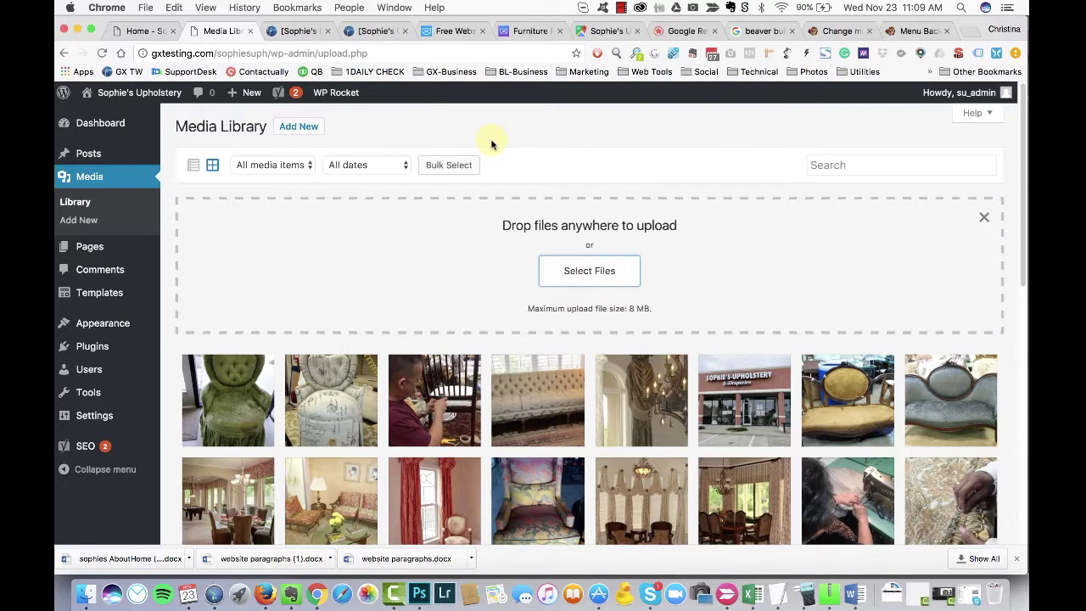
Step: Drag the newest bedding-headboard.jpg from Finder's resized folder into the library and open its details
{"action": "scroll", "coordinate": [534, 212], "scroll_direction": "down", "scroll_amount": 1}
{"action": "scroll", "coordinate": [577, 263], "scroll_direction": "up", "scroll_amount": 1}
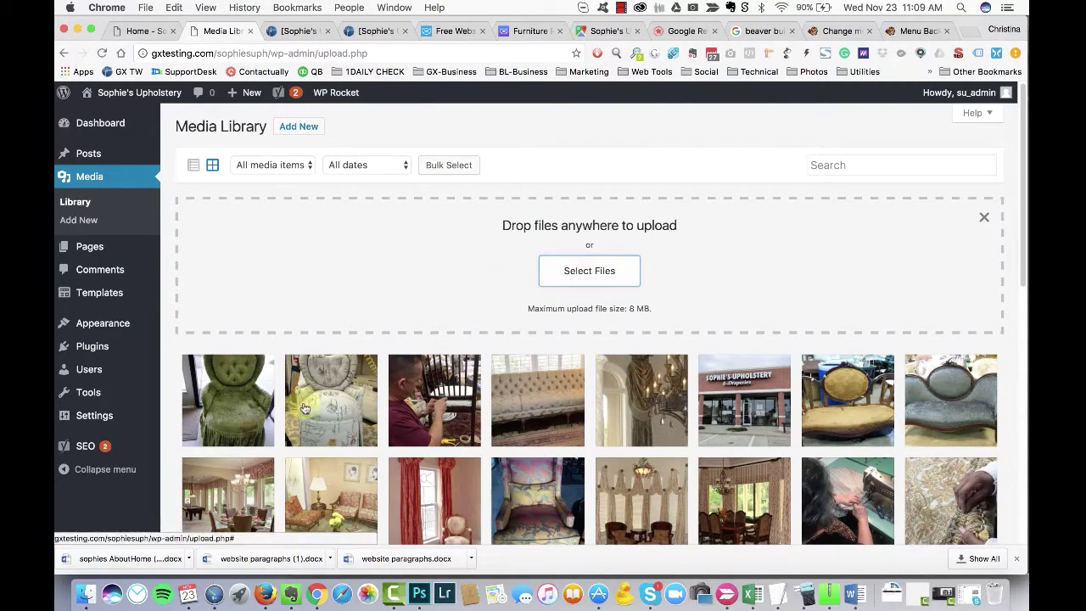
{"action": "left_click", "coordinate": [85, 593]}
{"action": "left_click", "coordinate": [550, 204]}
{"action": "left_click", "coordinate": [820, 90]}
{"action": "left_click_drag", "start_coordinate": [547, 102], "coordinate": [298, 246]}
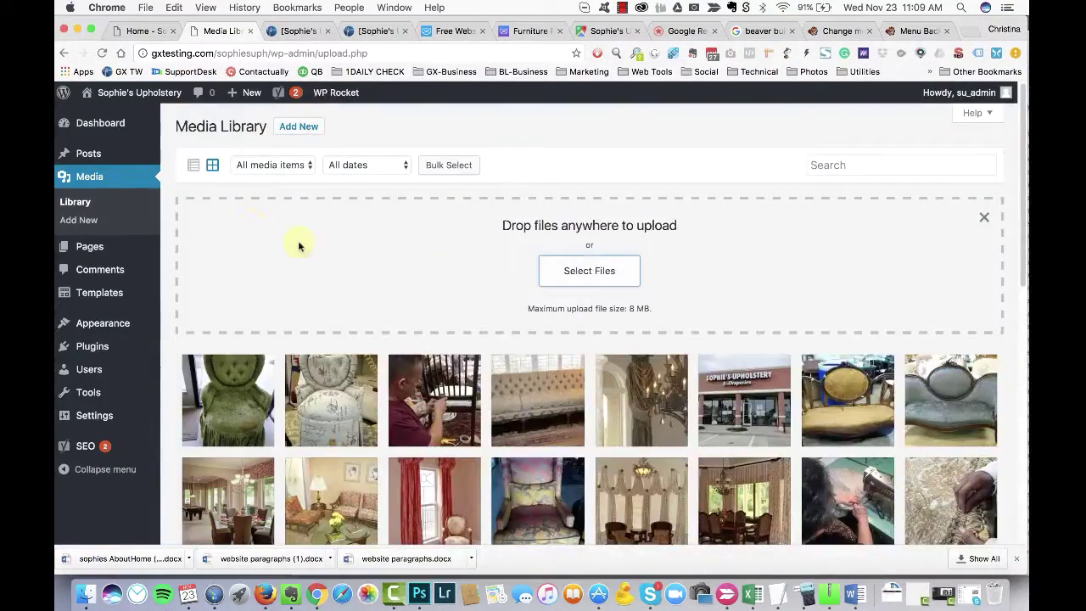
{"action": "scroll", "coordinate": [246, 364], "scroll_direction": "down", "scroll_amount": 10}
{"action": "left_click", "coordinate": [266, 347]}
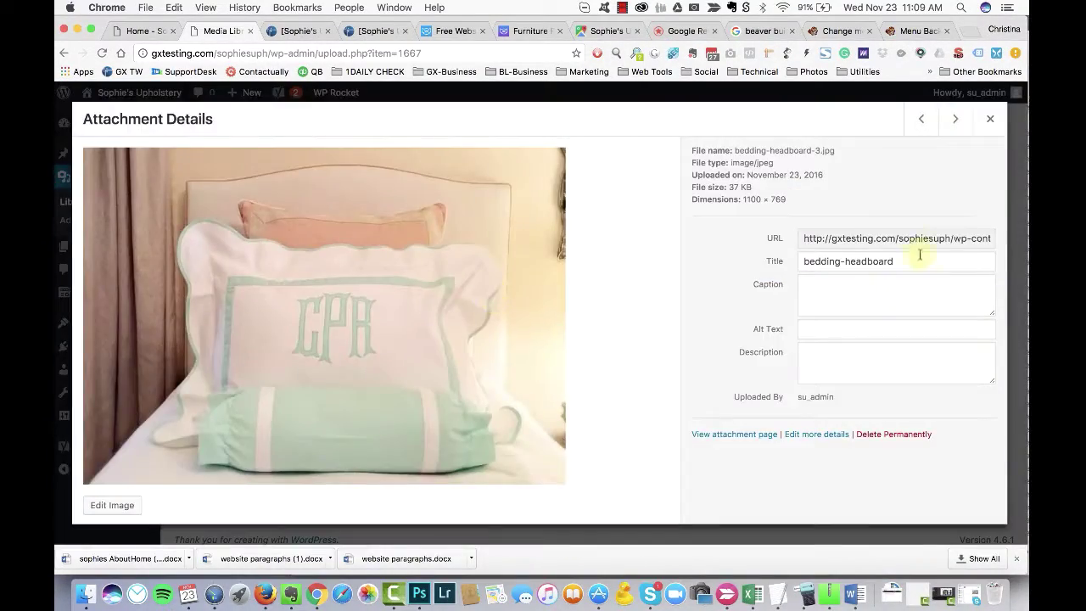
Step: Open the intro row's settings, back out unchanged, and reload the home page in Beaver Builder
{"action": "key", "text": "super+1"}
{"action": "left_click", "coordinate": [133, 316]}
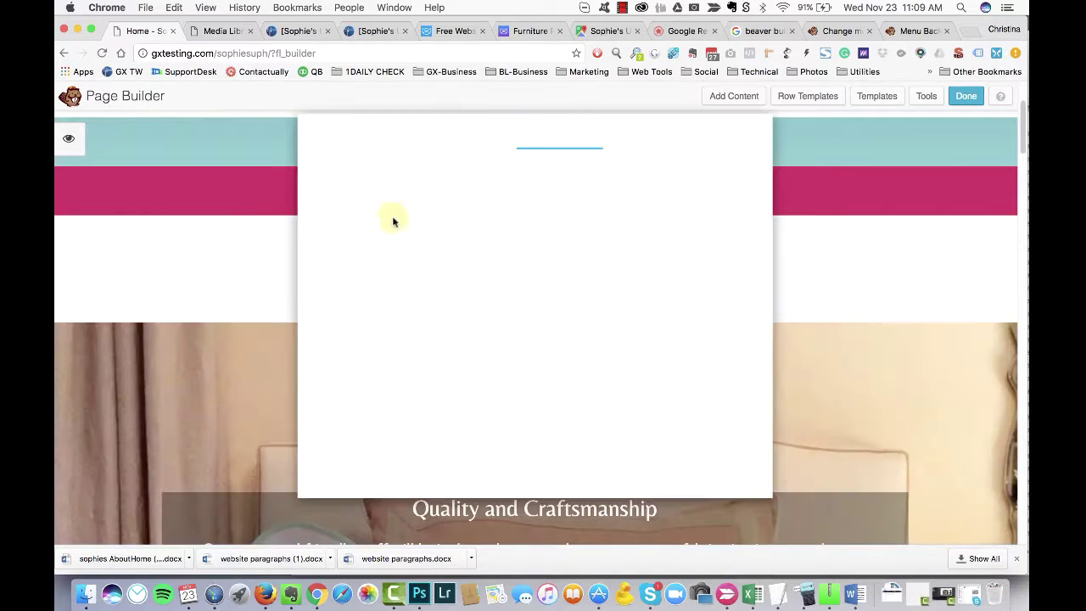
{"action": "scroll", "coordinate": [497, 381], "scroll_direction": "down", "scroll_amount": 10}
{"action": "left_click", "coordinate": [556, 347]}
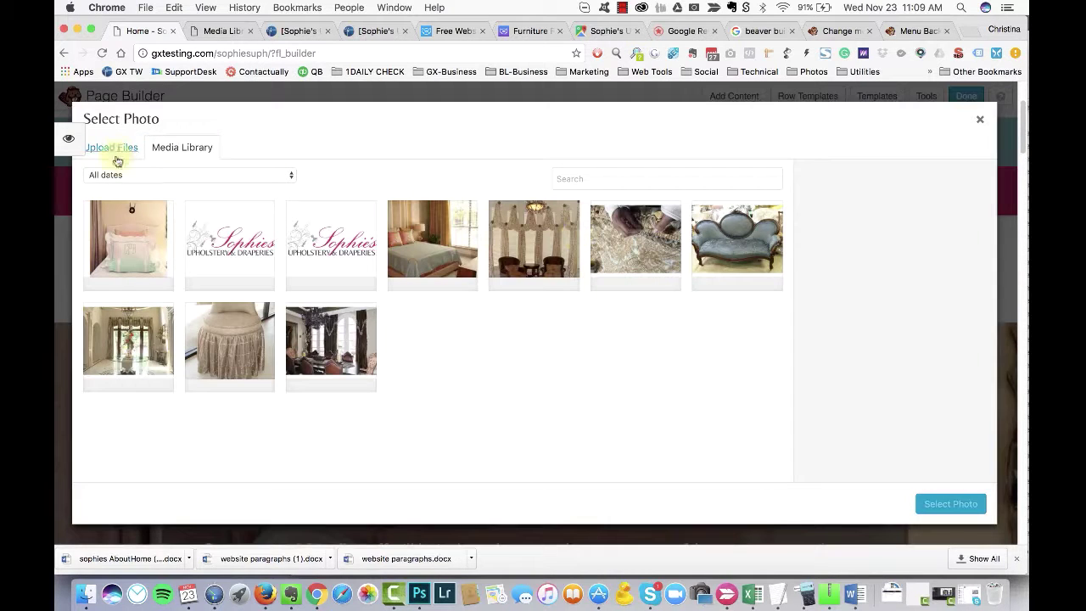
{"action": "left_click", "coordinate": [979, 122]}
{"action": "key", "text": "Escape"}
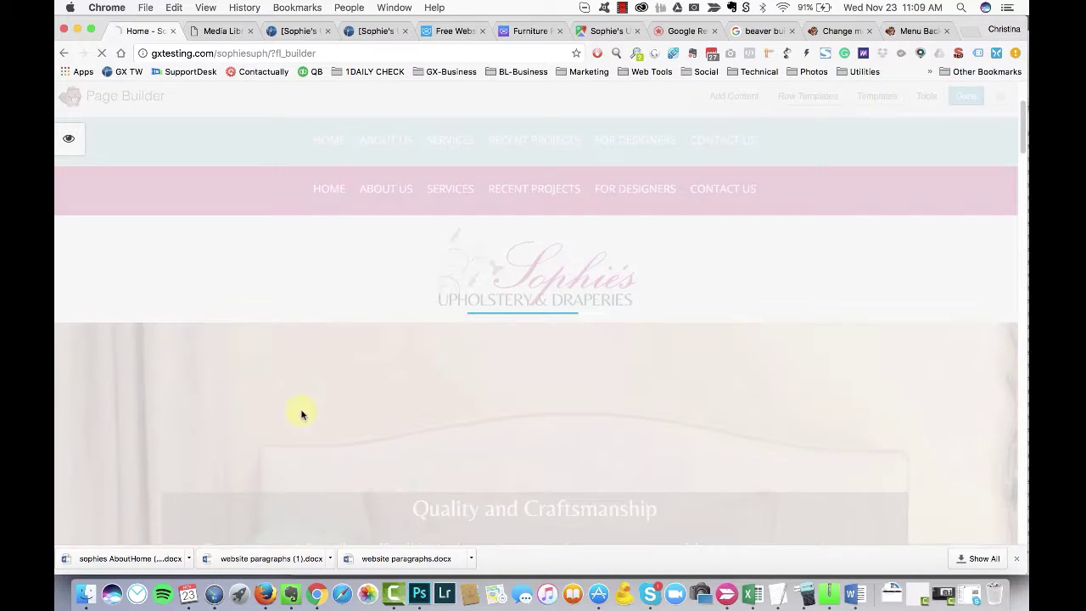
{"action": "mouse_move", "coordinate": [291, 358]}
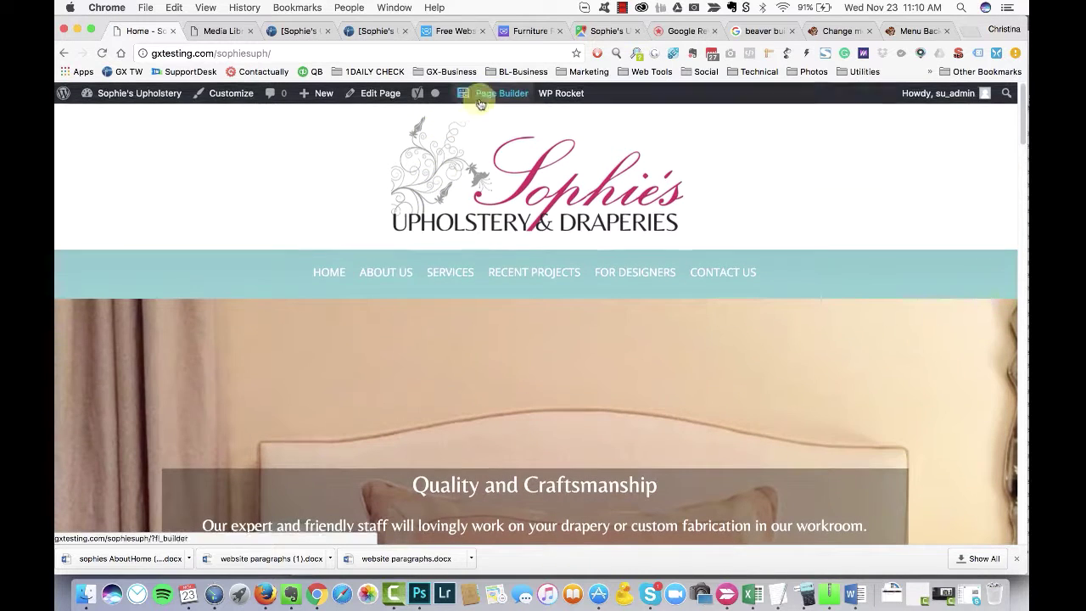
{"action": "left_click", "coordinate": [479, 100]}
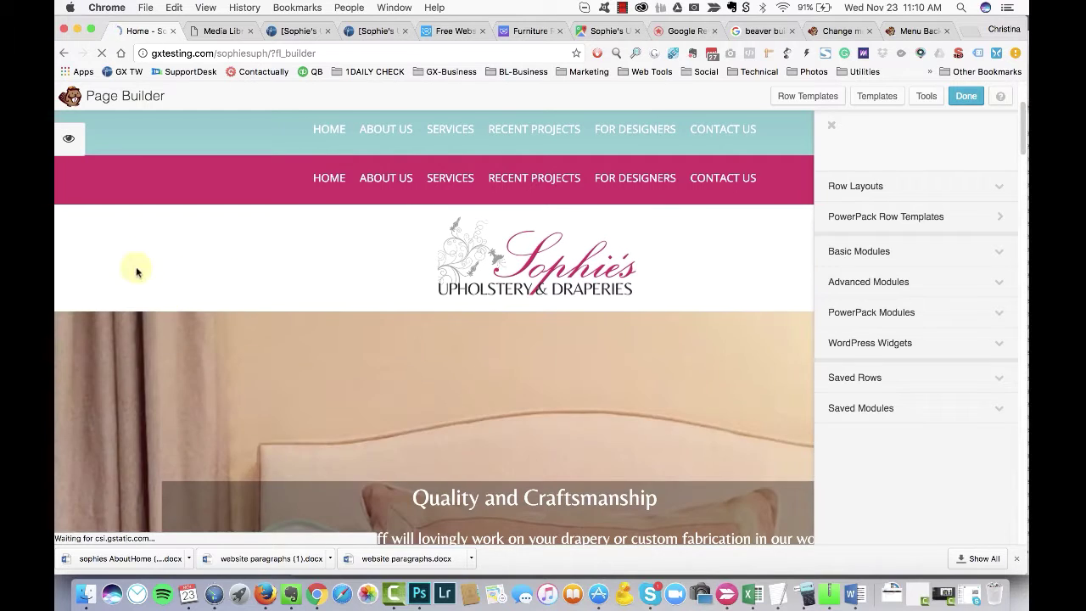
Step: Set the resized 1100 × 769 bedding-headboard-2.jpg as the Quality and Craftsmanship row's background photo
{"action": "left_click", "coordinate": [111, 304]}
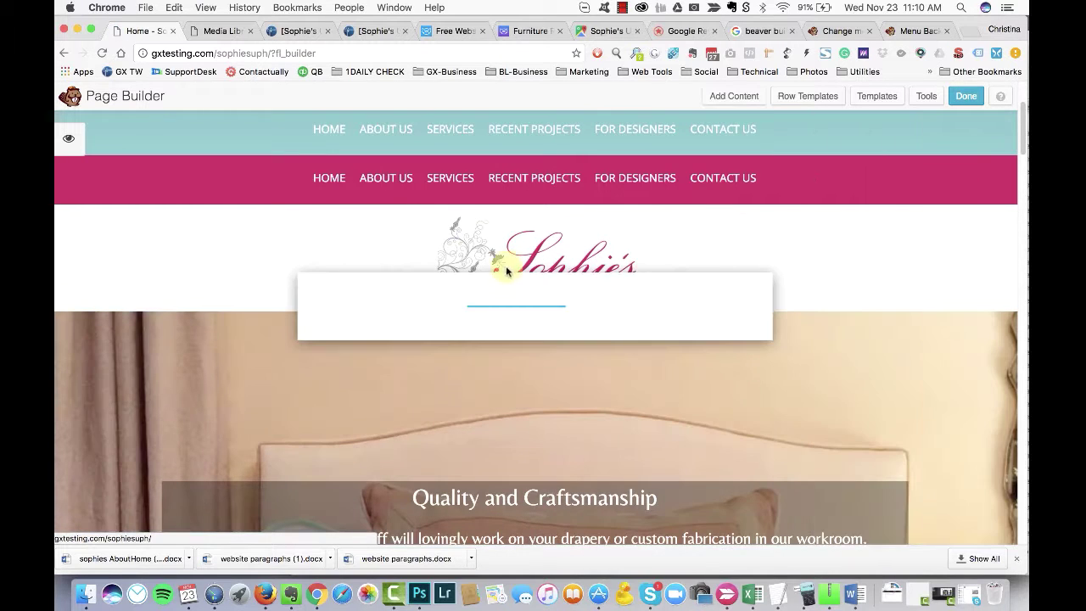
{"action": "scroll", "coordinate": [594, 288], "scroll_direction": "down", "scroll_amount": 5}
{"action": "left_click", "coordinate": [496, 207]}
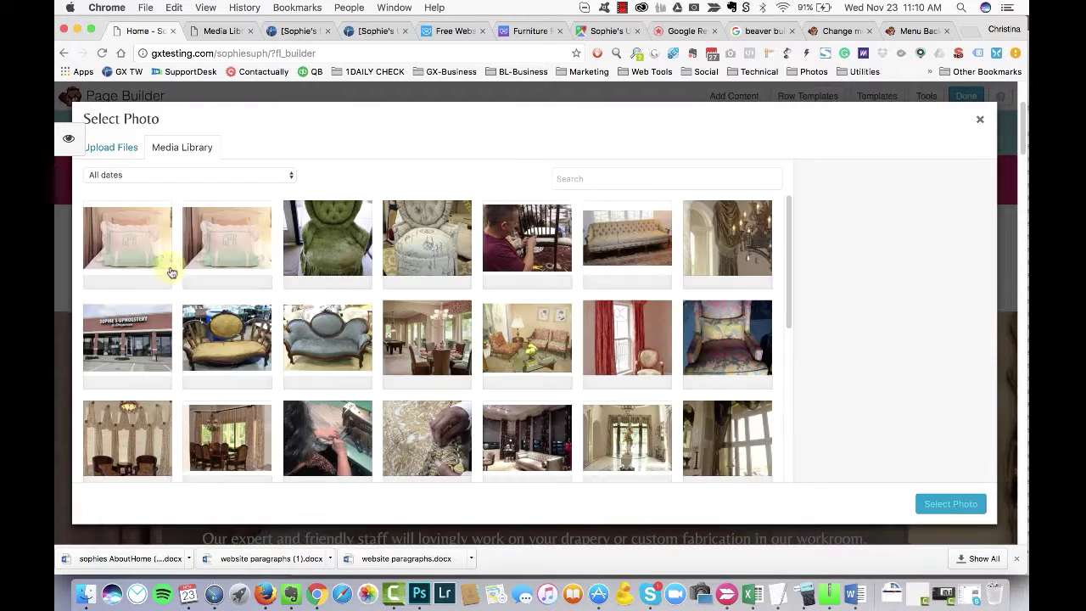
{"action": "left_click", "coordinate": [168, 270]}
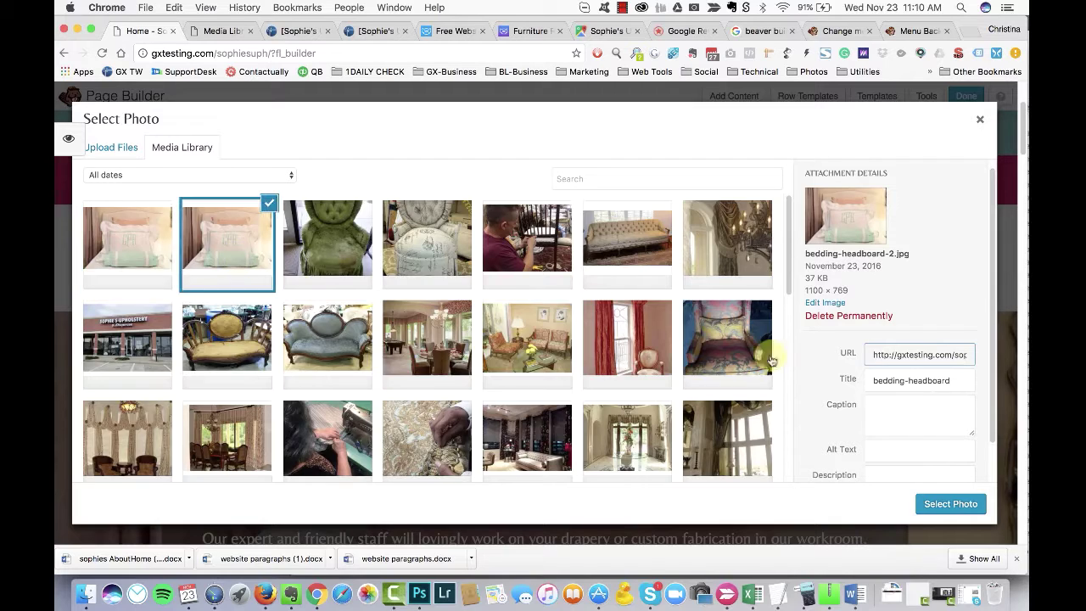
{"action": "scroll", "coordinate": [772, 361], "scroll_direction": "down", "scroll_amount": 5}
{"action": "left_click", "coordinate": [727, 386]}
{"action": "triple_click", "coordinate": [920, 408]}
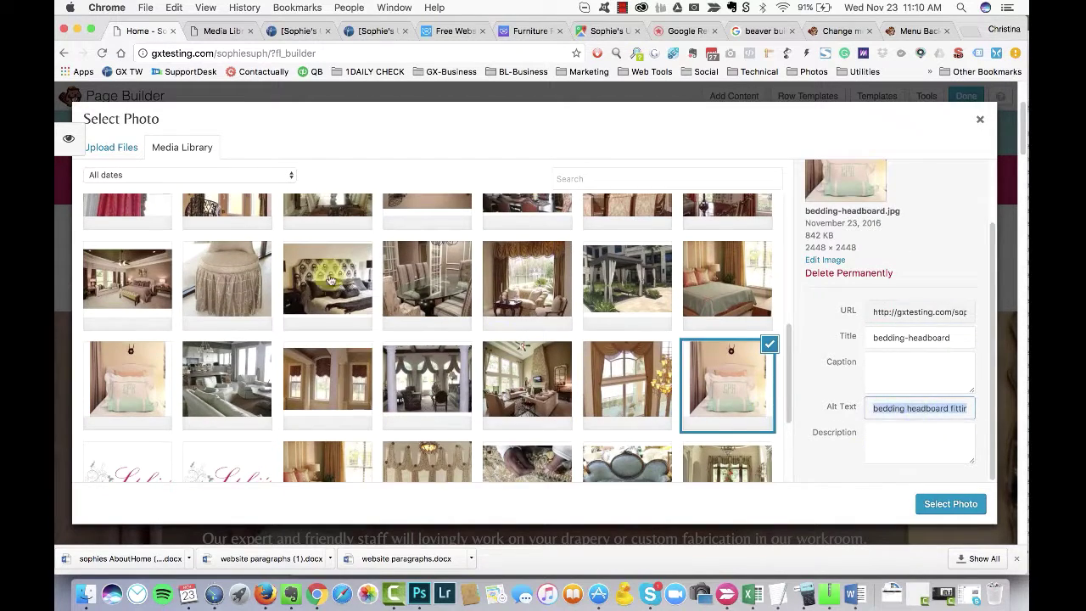
{"action": "left_click", "coordinate": [887, 408]}
{"action": "key", "text": "super+Left"}
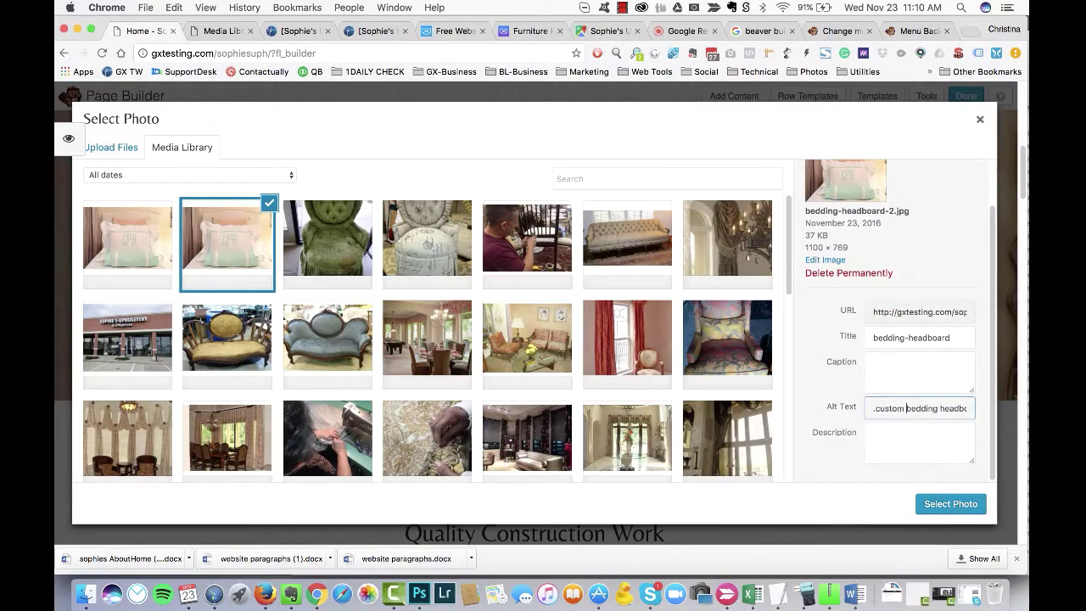
{"action": "left_click", "coordinate": [950, 504]}
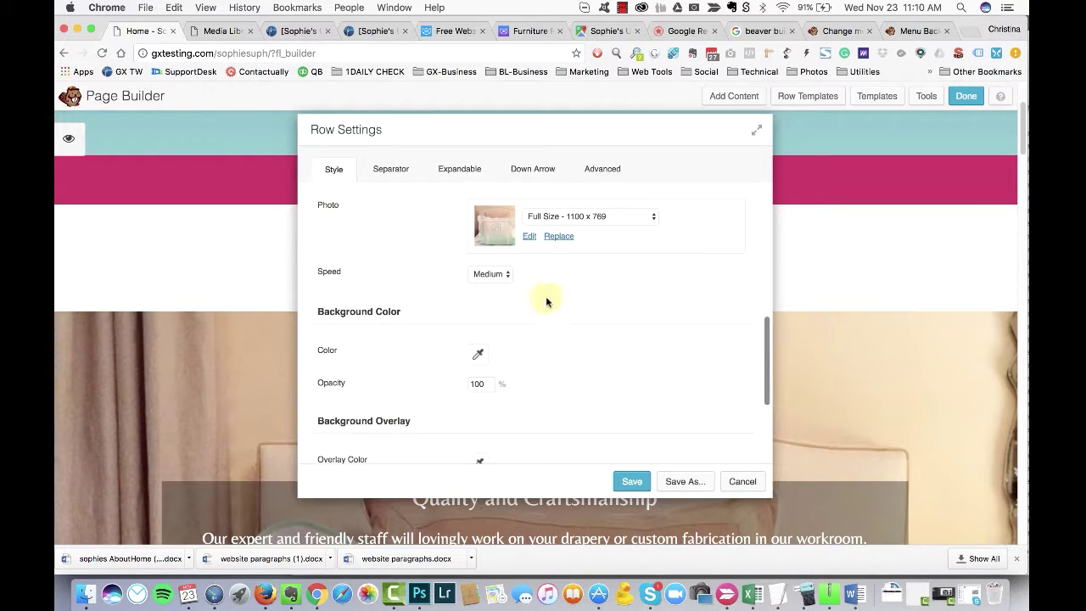
Step: Set the background parallax speed to Fast and save the row settings
{"action": "scroll", "coordinate": [322, 340], "scroll_direction": "down", "scroll_amount": 1}
{"action": "left_click", "coordinate": [506, 219]}
{"action": "scroll", "coordinate": [577, 356], "scroll_direction": "down", "scroll_amount": 1}
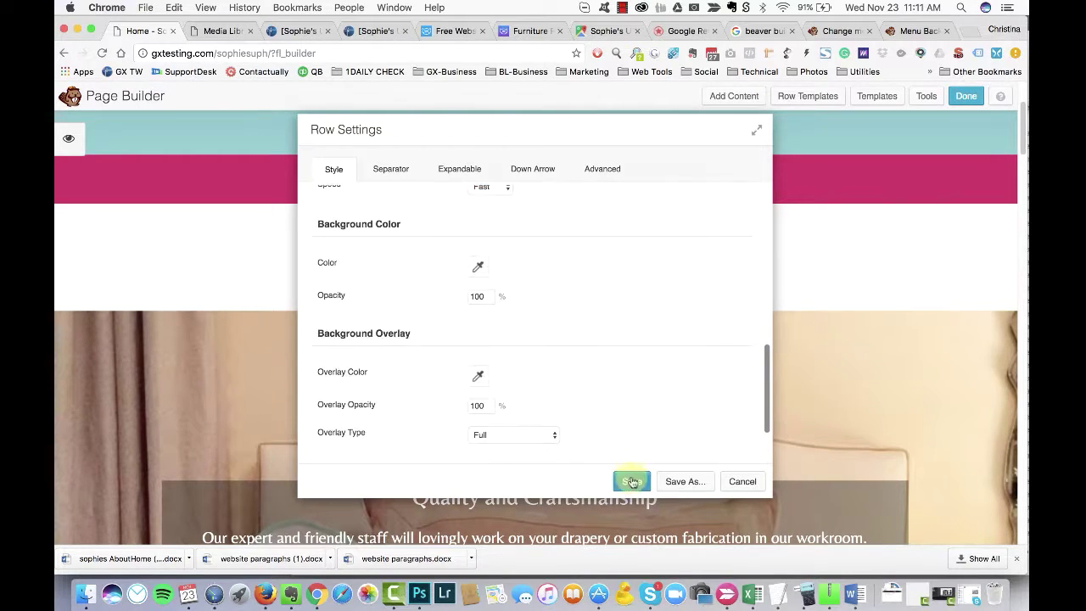
{"action": "left_click", "coordinate": [632, 481]}
{"action": "scroll", "coordinate": [152, 351], "scroll_direction": "down", "scroll_amount": 10}
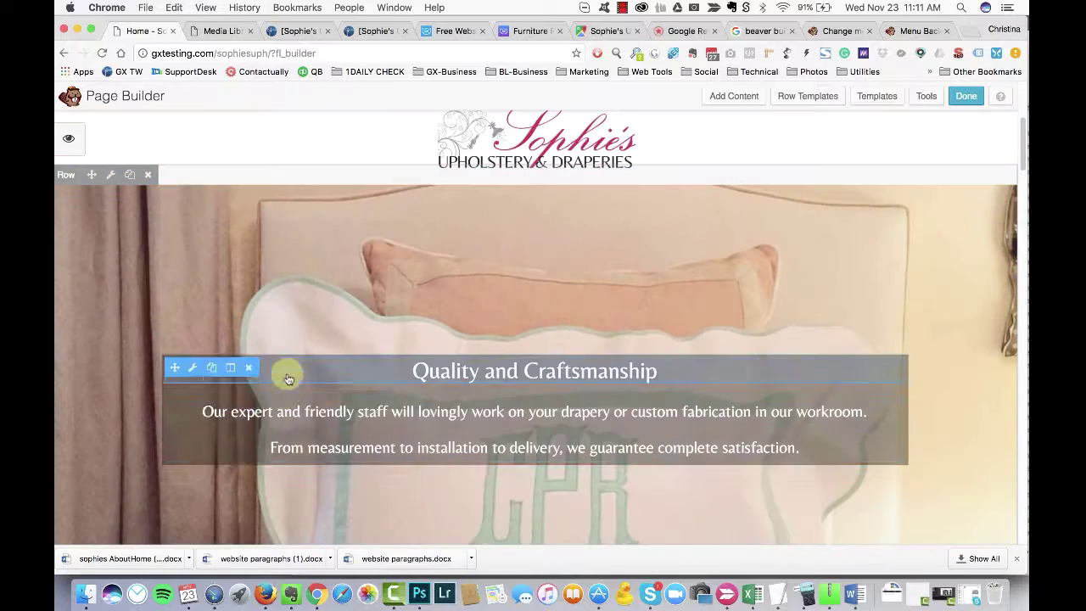
Step: Change the intro text column's text colour to black in Column Settings
{"action": "left_click", "coordinate": [226, 365]}
{"action": "left_click_drag", "start_coordinate": [510, 136], "coordinate": [685, 126]}
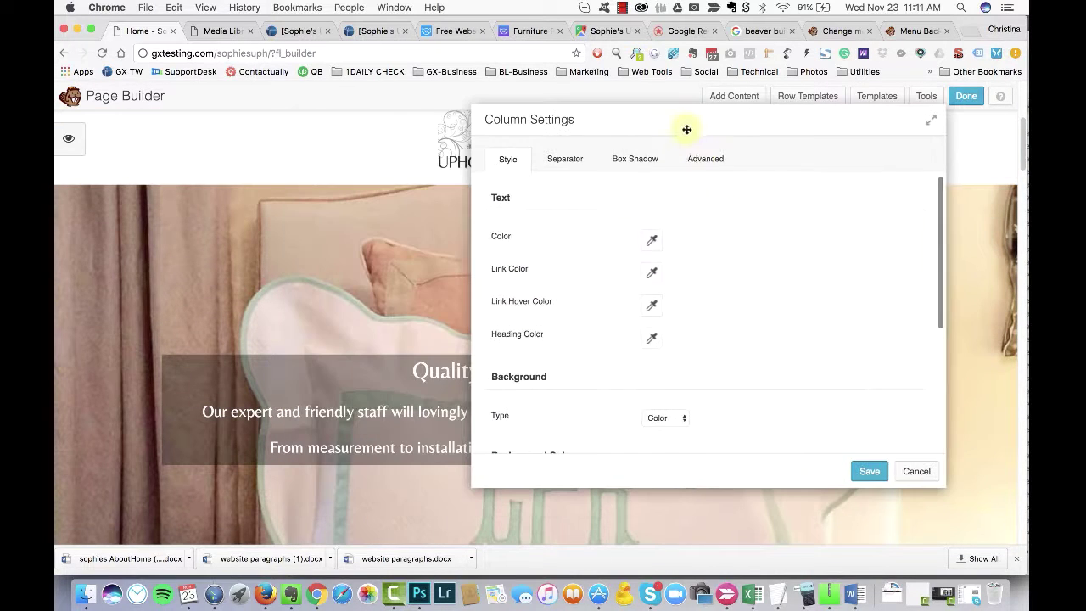
{"action": "scroll", "coordinate": [732, 262], "scroll_direction": "down", "scroll_amount": 5}
{"action": "left_click", "coordinate": [651, 293]}
{"action": "left_click", "coordinate": [710, 286]}
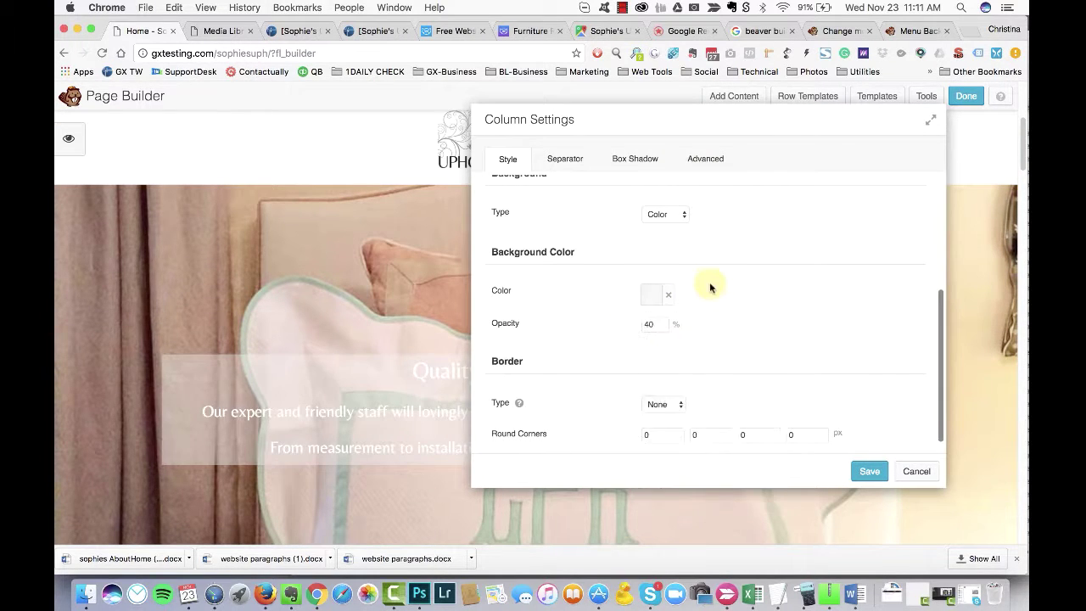
{"action": "scroll", "coordinate": [707, 280], "scroll_direction": "up", "scroll_amount": 5}
{"action": "left_click", "coordinate": [654, 244]}
{"action": "left_click_drag", "start_coordinate": [645, 409], "coordinate": [614, 416]}
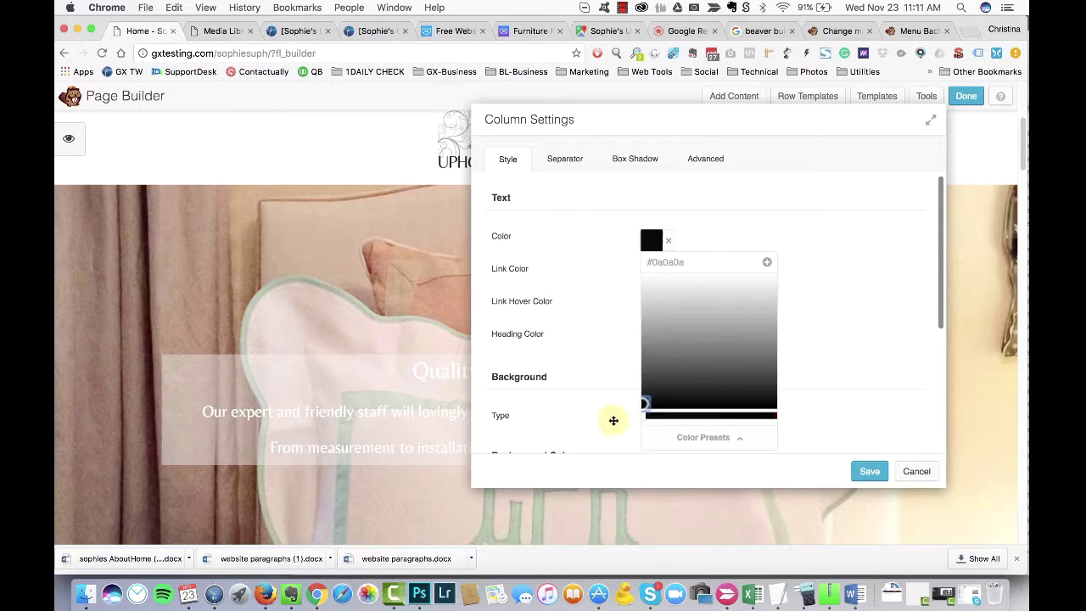
{"action": "left_click", "coordinate": [715, 363]}
{"action": "scroll", "coordinate": [715, 364], "scroll_direction": "down", "scroll_amount": 5}
Step: Give the column 40 px top padding and 20 px bottom padding, and save
{"action": "left_click_drag", "start_coordinate": [594, 118], "coordinate": [658, 105]}
{"action": "left_click", "coordinate": [770, 144]}
{"action": "scroll", "coordinate": [772, 306], "scroll_direction": "up", "scroll_amount": 1}
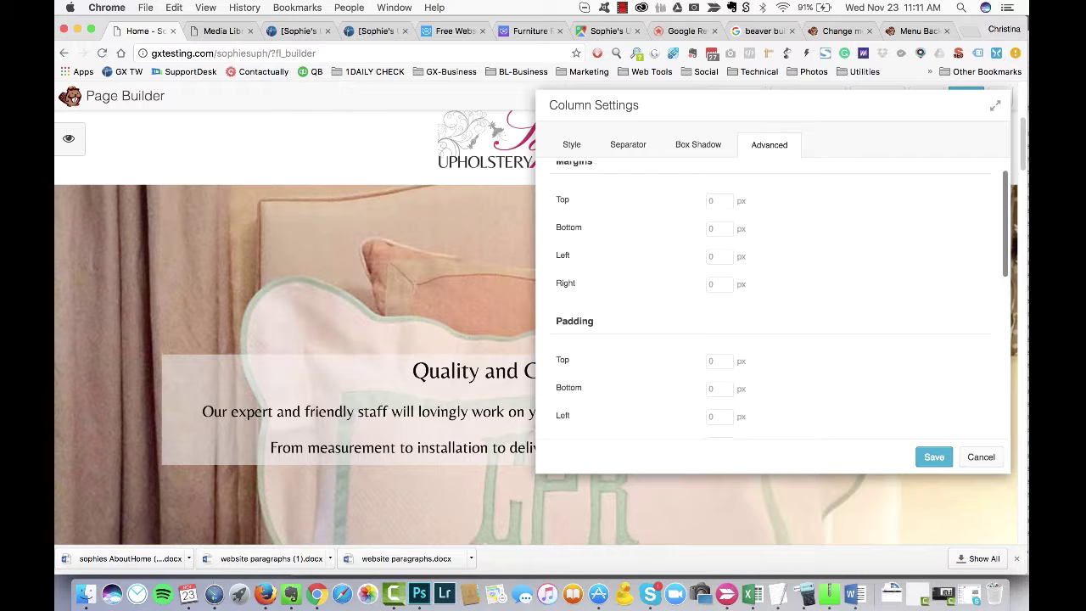
{"action": "type", "text": "20"}
{"action": "key", "text": "Tab"}
{"action": "type", "text": "20"}
{"action": "key", "text": "Tab"}
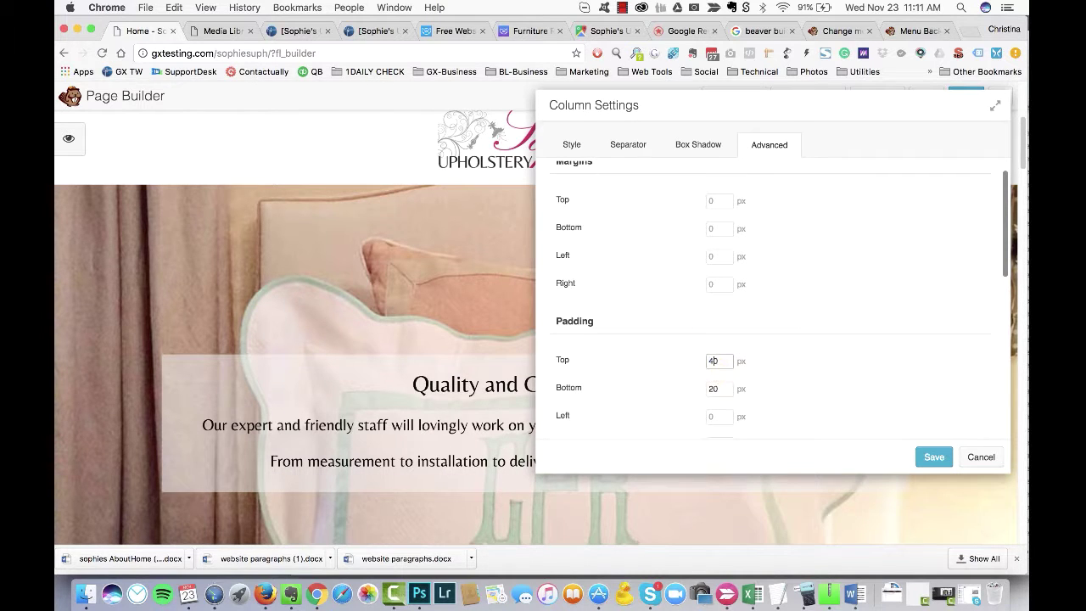
{"action": "key", "text": "Return"}
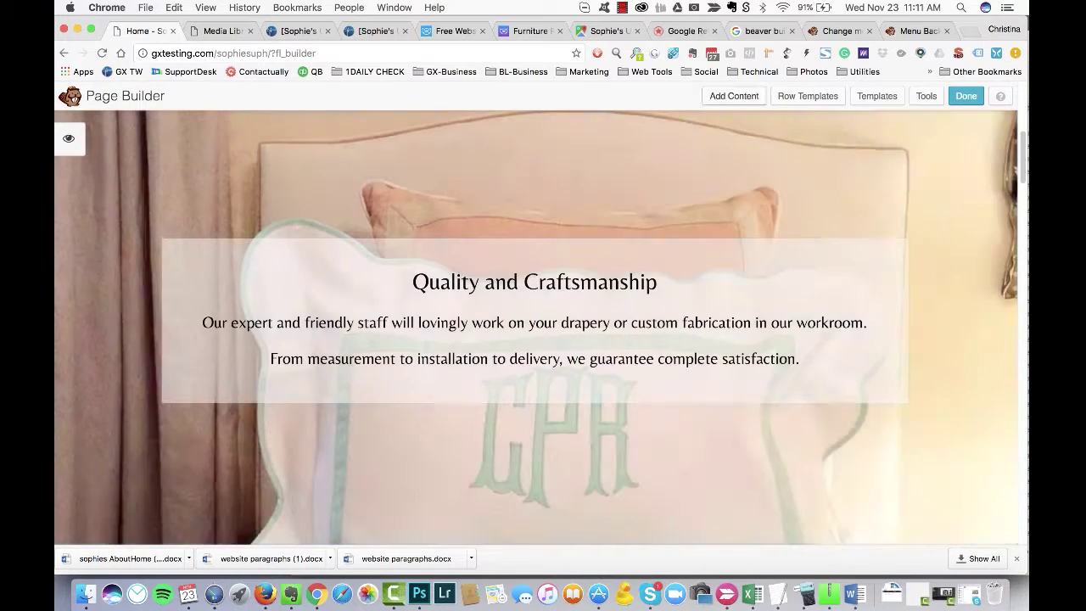
{"action": "left_click", "coordinate": [734, 96]}
Step: Place a Button module below the intro text, initially with an envelope icon
{"action": "left_click", "coordinate": [873, 249]}
{"action": "left_click_drag", "start_coordinate": [882, 342], "coordinate": [605, 399]}
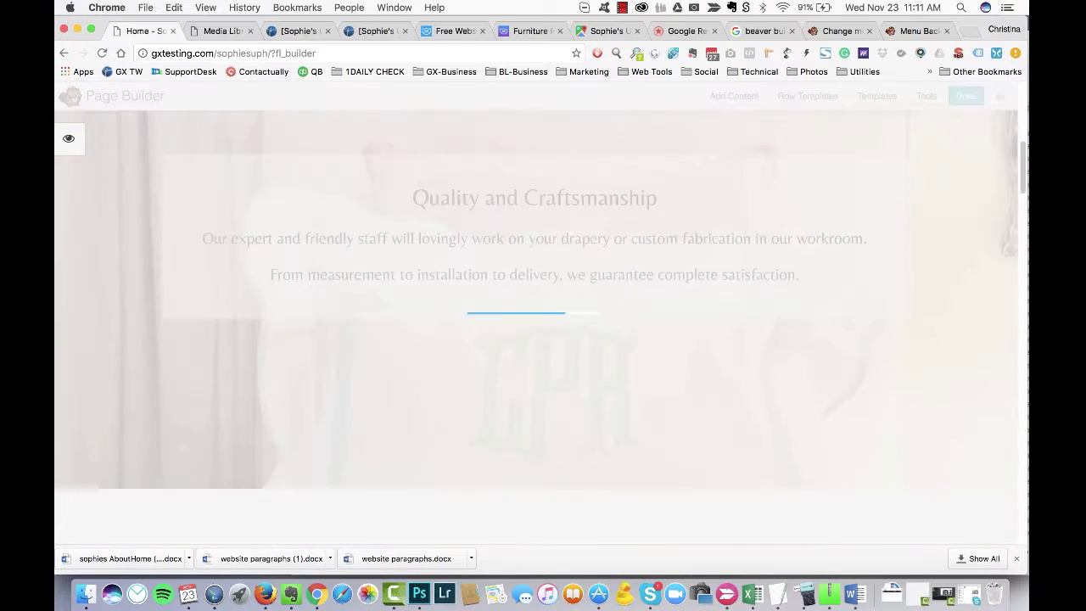
{"action": "key", "text": "Escape"}
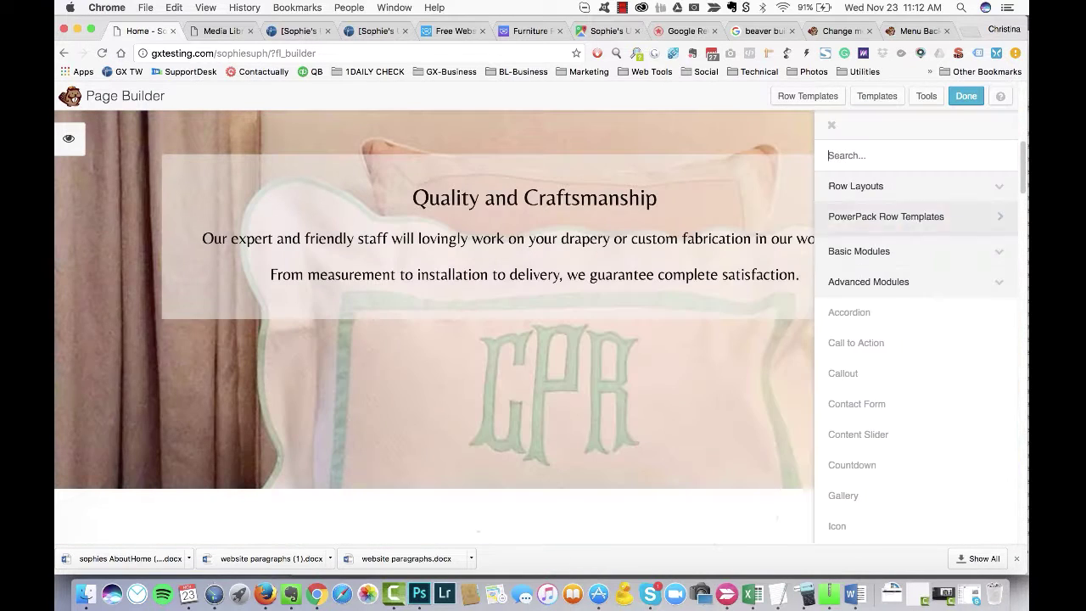
{"action": "left_click_drag", "start_coordinate": [857, 342], "coordinate": [636, 317]}
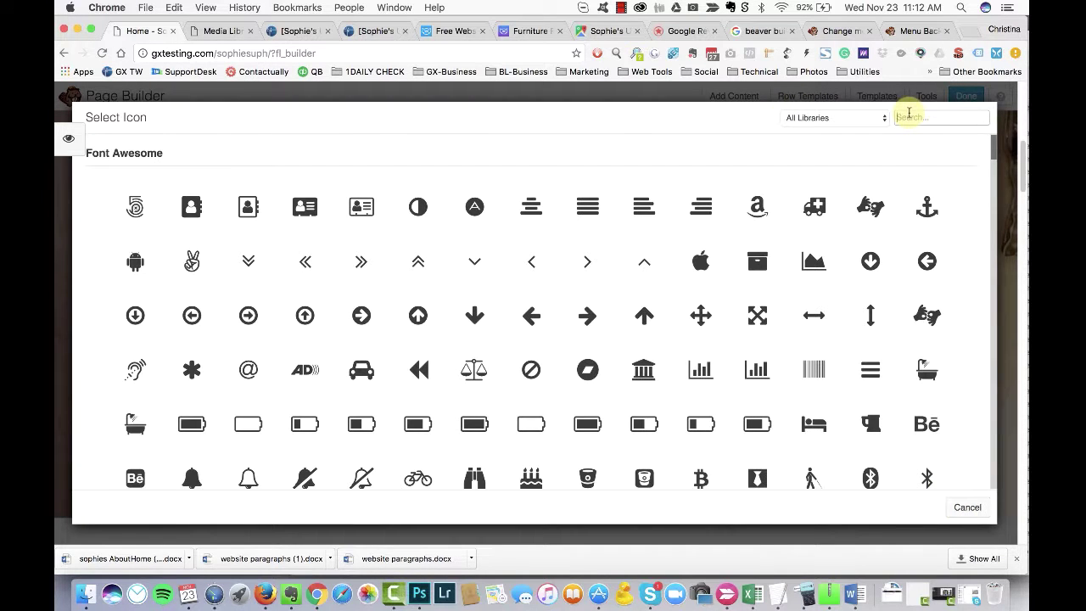
{"action": "type", "text": "email"}
{"action": "left_click", "coordinate": [506, 269]}
Step: Set the button text to Request An Estimate and swap the icon for a speech bubble
{"action": "left_click_drag", "start_coordinate": [471, 209], "coordinate": [497, 208]}
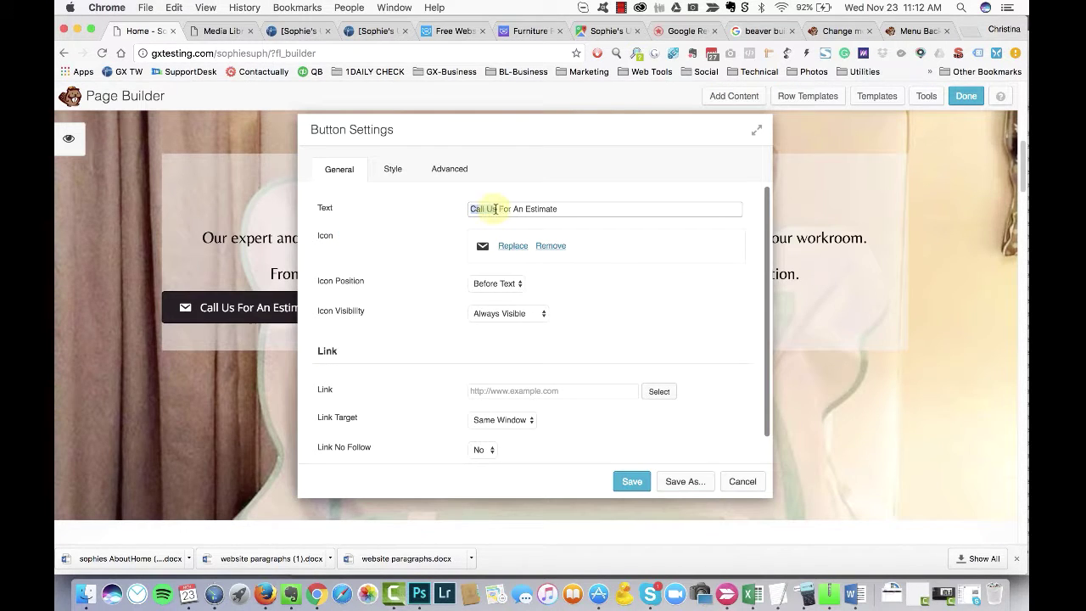
{"action": "left_click_drag", "start_coordinate": [573, 157], "coordinate": [749, 154]}
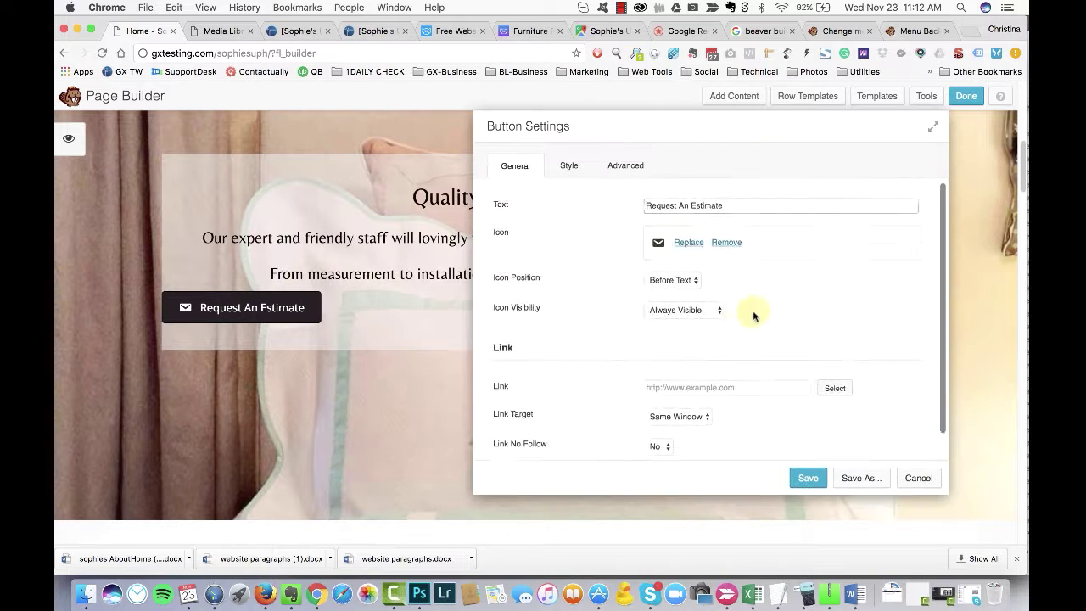
{"action": "scroll", "coordinate": [757, 288], "scroll_direction": "down", "scroll_amount": 1}
{"action": "left_click", "coordinate": [688, 220]}
{"action": "key", "text": "ctrl+a"}
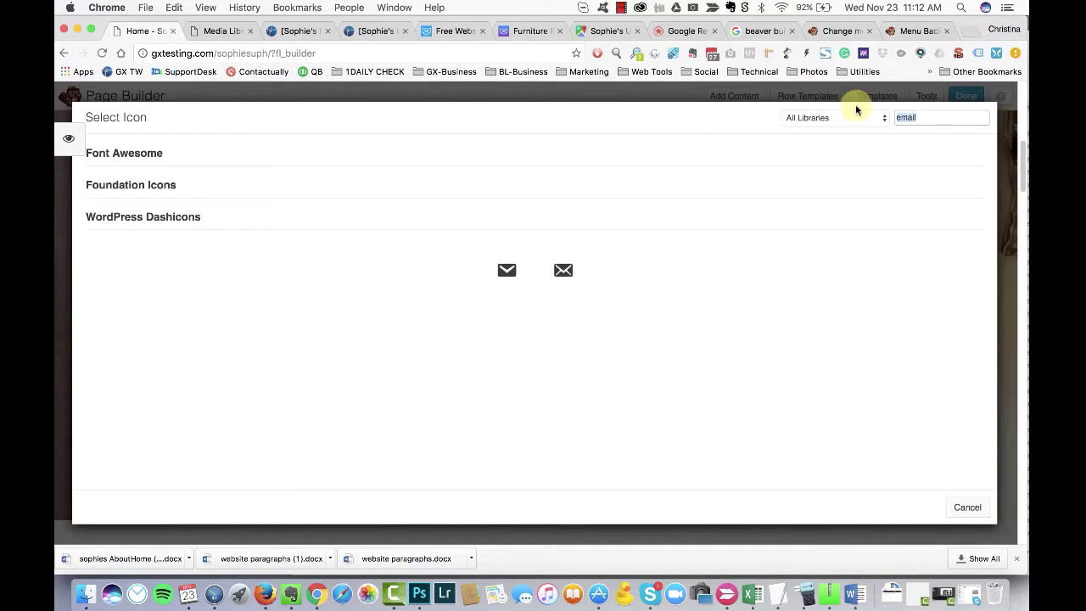
{"action": "type", "text": "arro"}
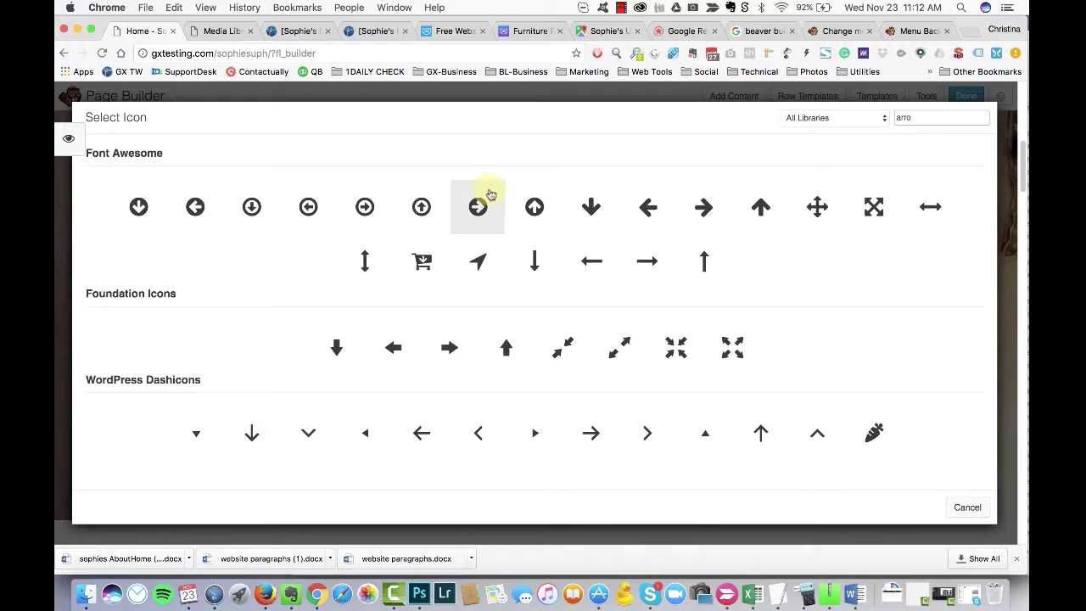
{"action": "key", "text": "BackSpace"}
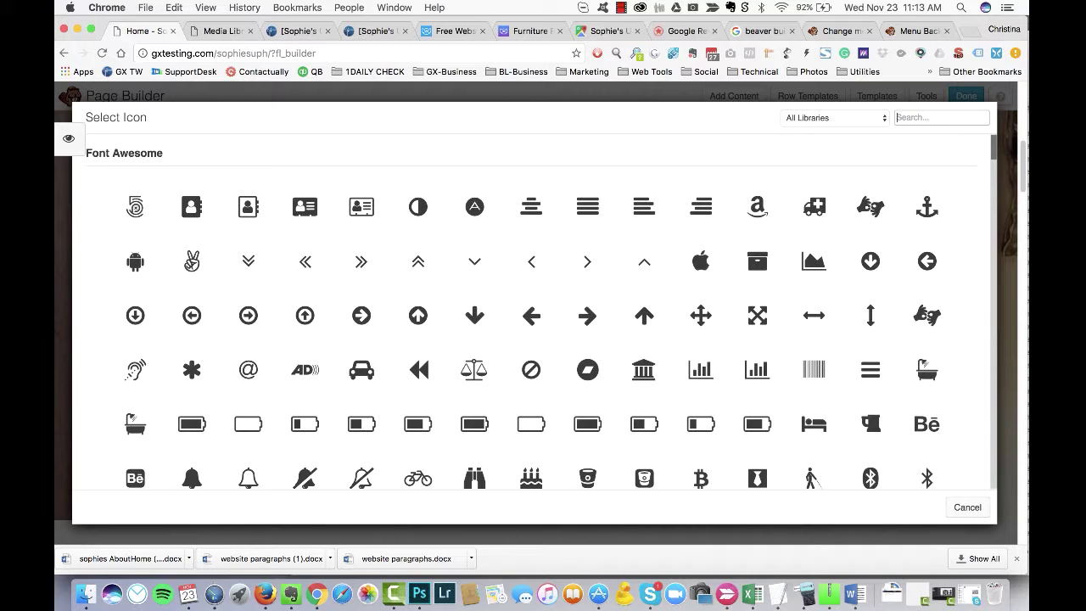
{"action": "scroll", "coordinate": [560, 311], "scroll_direction": "down", "scroll_amount": 10}
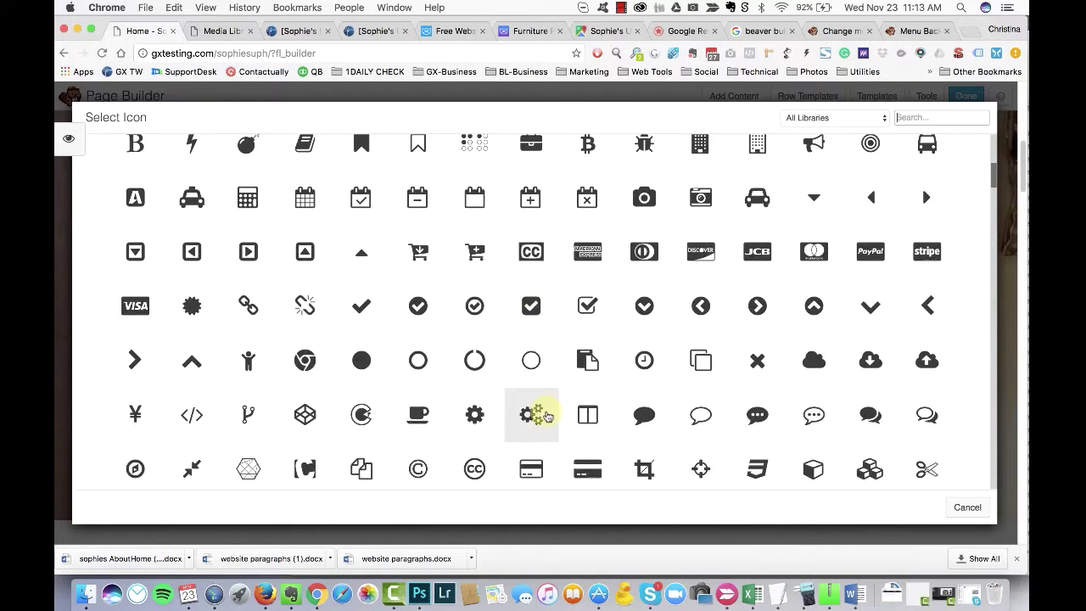
{"action": "left_click", "coordinate": [644, 343]}
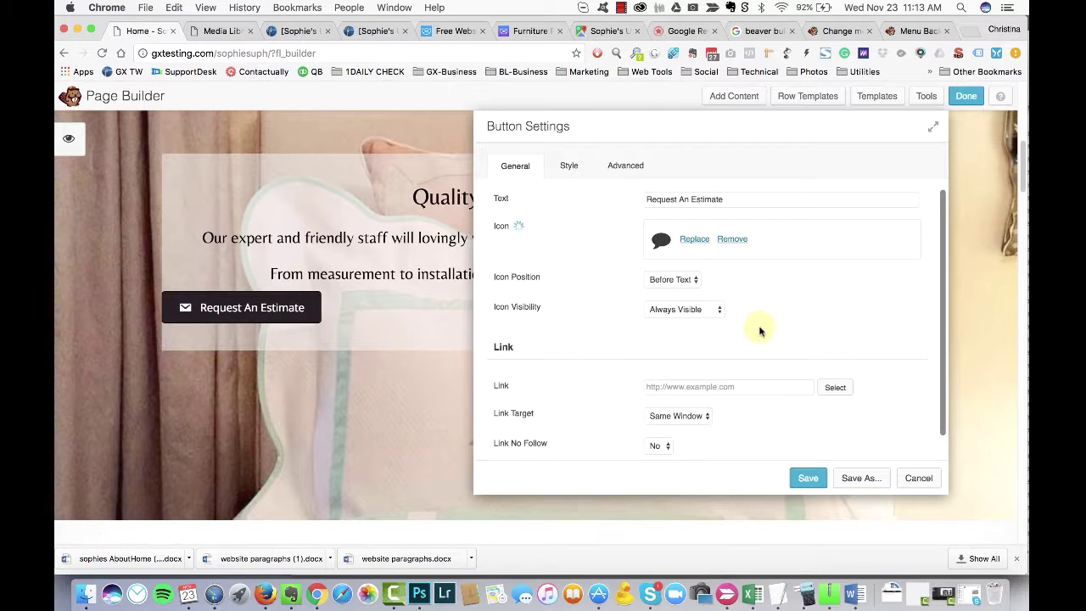
Step: Link the button to the Contact Us page
{"action": "scroll", "coordinate": [728, 366], "scroll_direction": "down", "scroll_amount": 1}
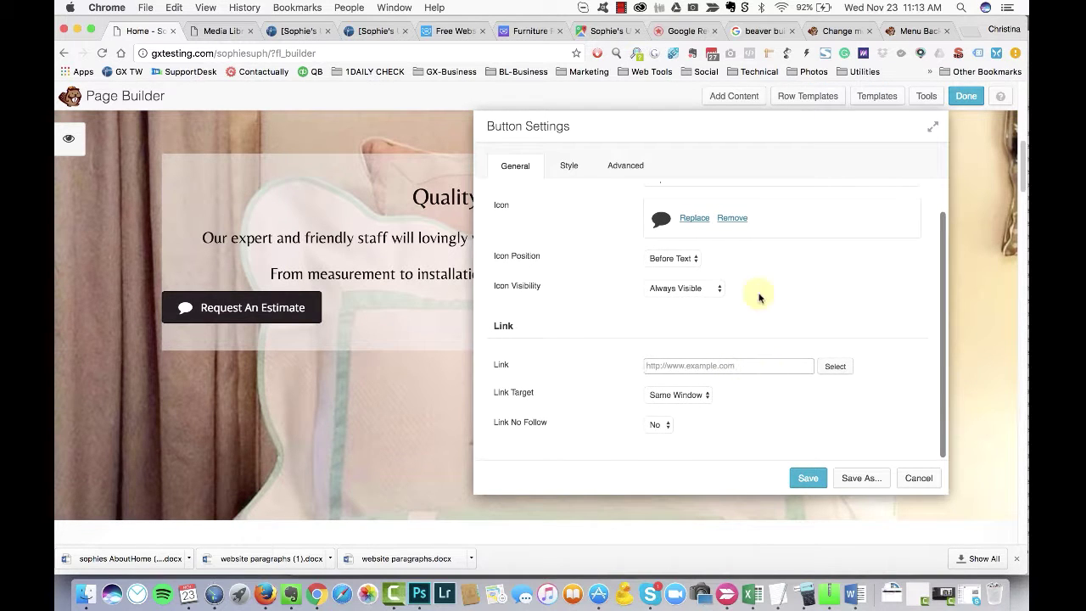
{"action": "type", "text": "act"}
{"action": "scroll", "coordinate": [752, 274], "scroll_direction": "down", "scroll_amount": 3}
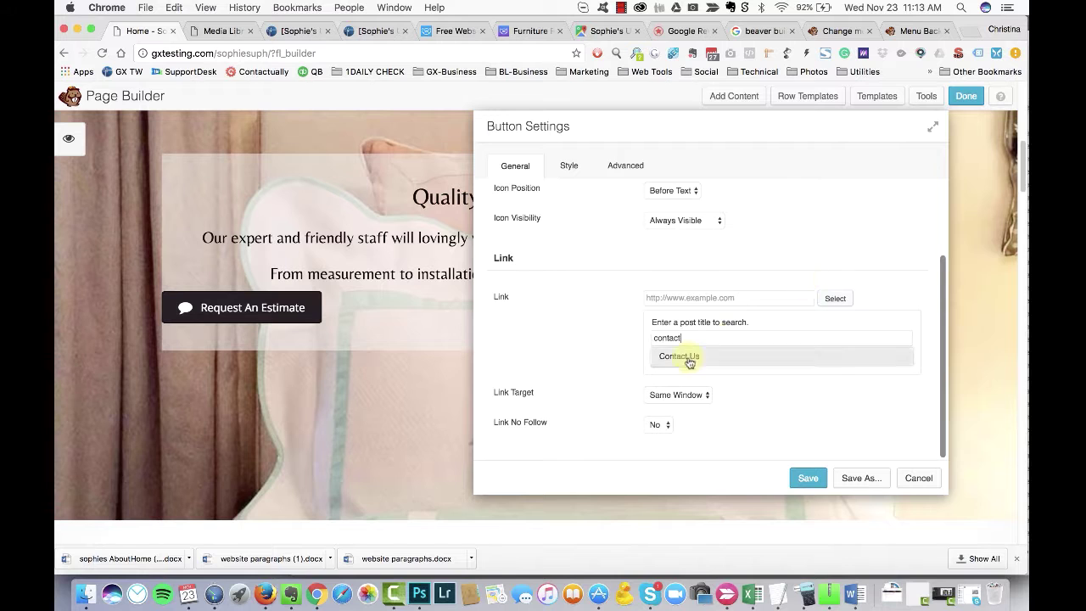
{"action": "left_click", "coordinate": [689, 358]}
Step: Give the Request An Estimate button a light background colour in its Style settings
{"action": "left_click", "coordinate": [568, 166]}
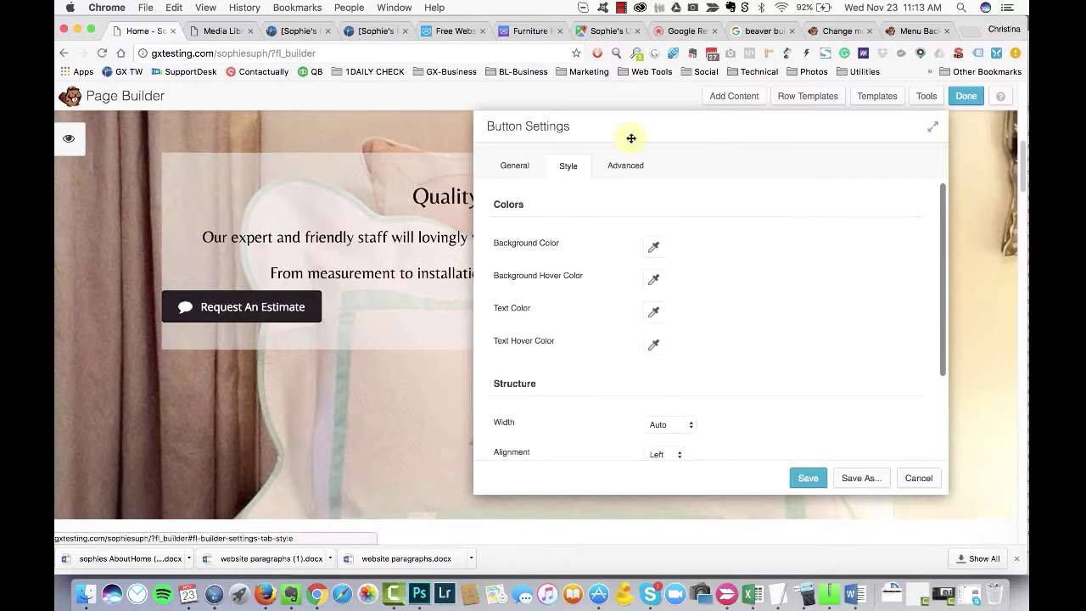
{"action": "scroll", "coordinate": [712, 339], "scroll_direction": "down", "scroll_amount": 3}
{"action": "scroll", "coordinate": [678, 297], "scroll_direction": "up", "scroll_amount": 3}
{"action": "left_click", "coordinate": [515, 165]}
{"action": "scroll", "coordinate": [738, 339], "scroll_direction": "down", "scroll_amount": 1}
{"action": "left_click", "coordinate": [568, 165]}
{"action": "scroll", "coordinate": [654, 247], "scroll_direction": "up", "scroll_amount": 1}
{"action": "scroll", "coordinate": [713, 310], "scroll_direction": "down", "scroll_amount": 2}
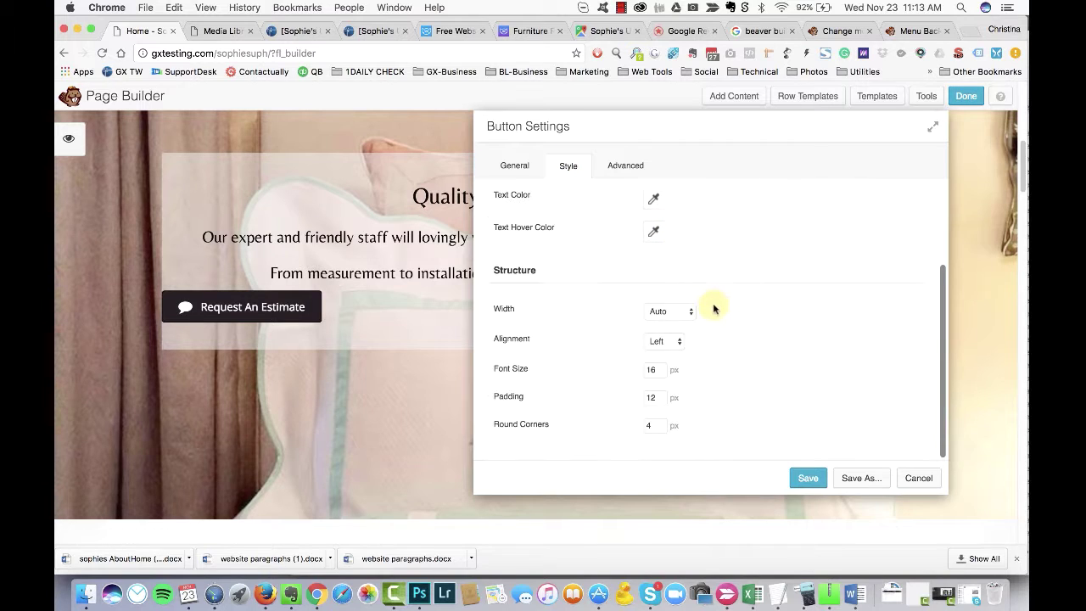
{"action": "scroll", "coordinate": [716, 339], "scroll_direction": "up", "scroll_amount": 2}
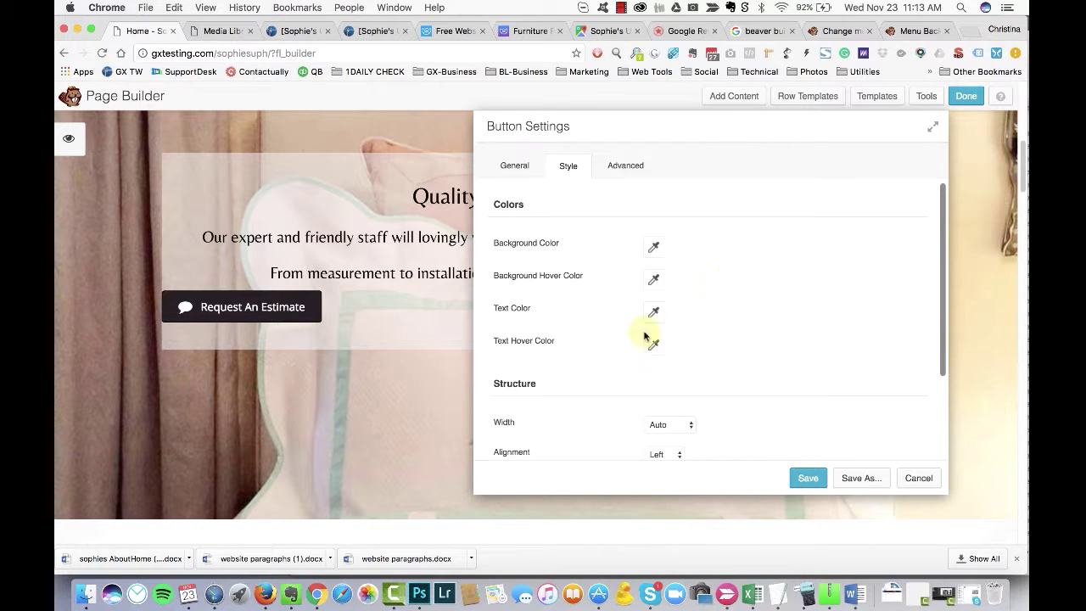
{"action": "left_click", "coordinate": [654, 247]}
{"action": "left_click", "coordinate": [640, 285]}
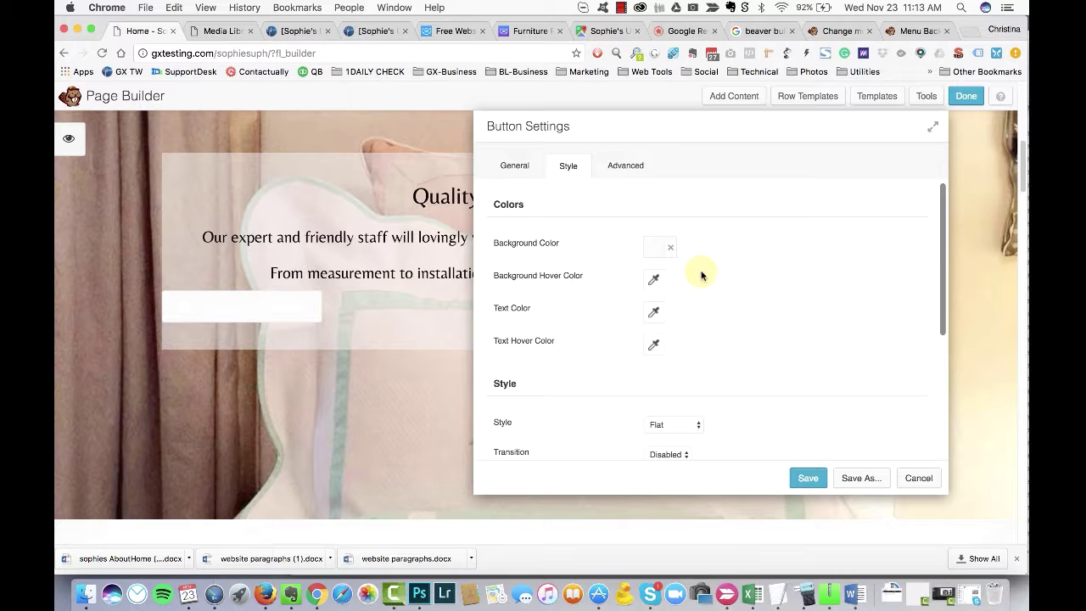
{"action": "left_click", "coordinate": [665, 316]}
{"action": "left_click", "coordinate": [703, 514]}
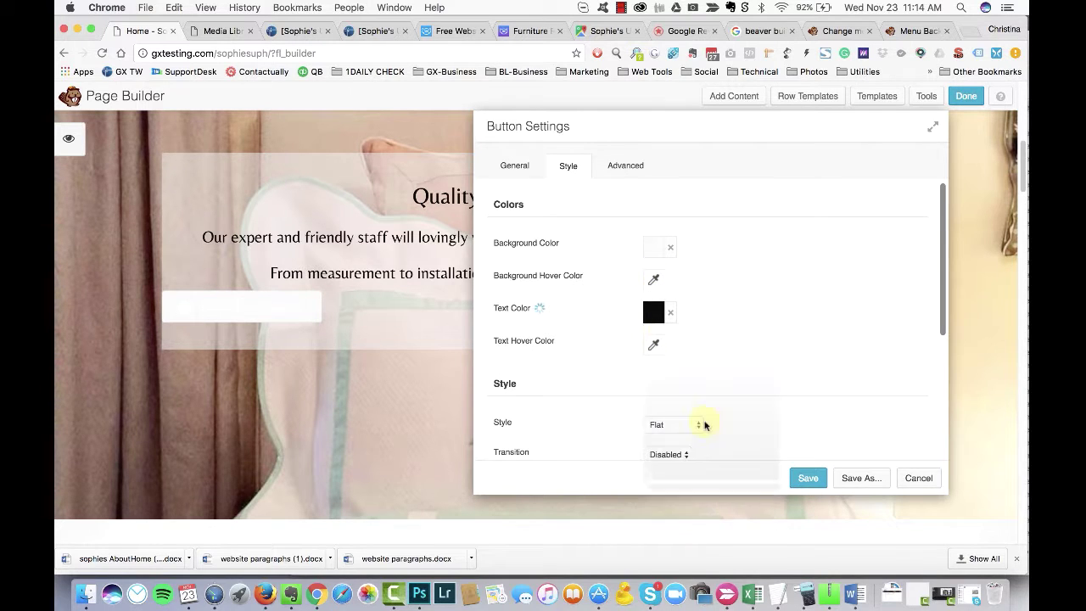
{"action": "left_click", "coordinate": [653, 312]}
{"action": "left_click", "coordinate": [745, 303]}
Step: Make the button text pink and keep the button in Flat style
{"action": "scroll", "coordinate": [729, 301], "scroll_direction": "down", "scroll_amount": 4}
{"action": "left_click", "coordinate": [670, 266]}
{"action": "left_click", "coordinate": [691, 291]}
{"action": "left_click_drag", "start_coordinate": [715, 127], "coordinate": [734, 131]}
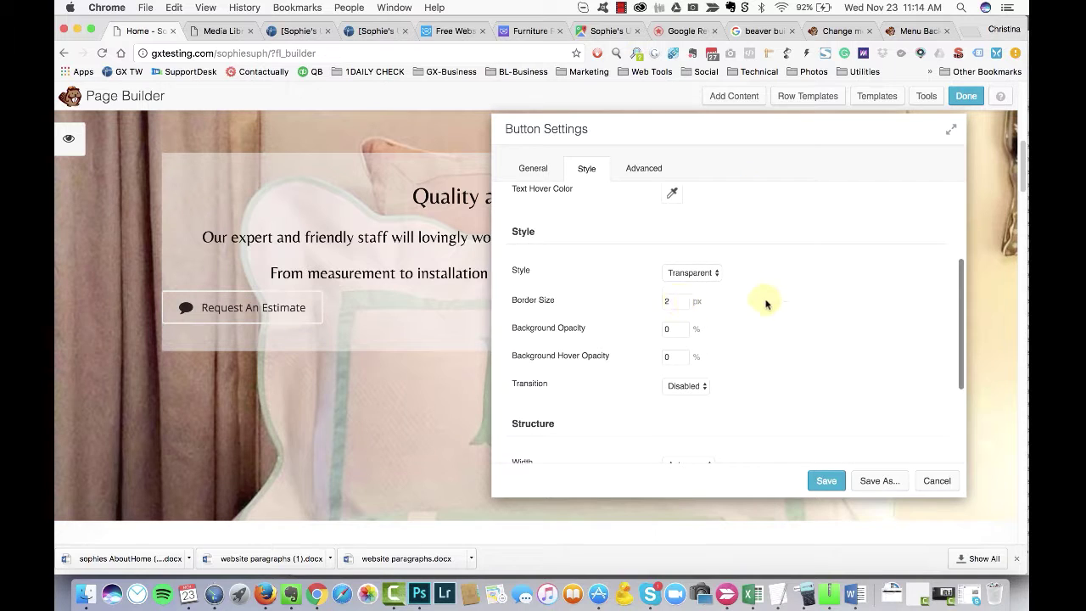
{"action": "scroll", "coordinate": [763, 289], "scroll_direction": "up", "scroll_amount": 3}
{"action": "scroll", "coordinate": [758, 262], "scroll_direction": "down", "scroll_amount": 1}
{"action": "scroll", "coordinate": [751, 272], "scroll_direction": "down", "scroll_amount": 5}
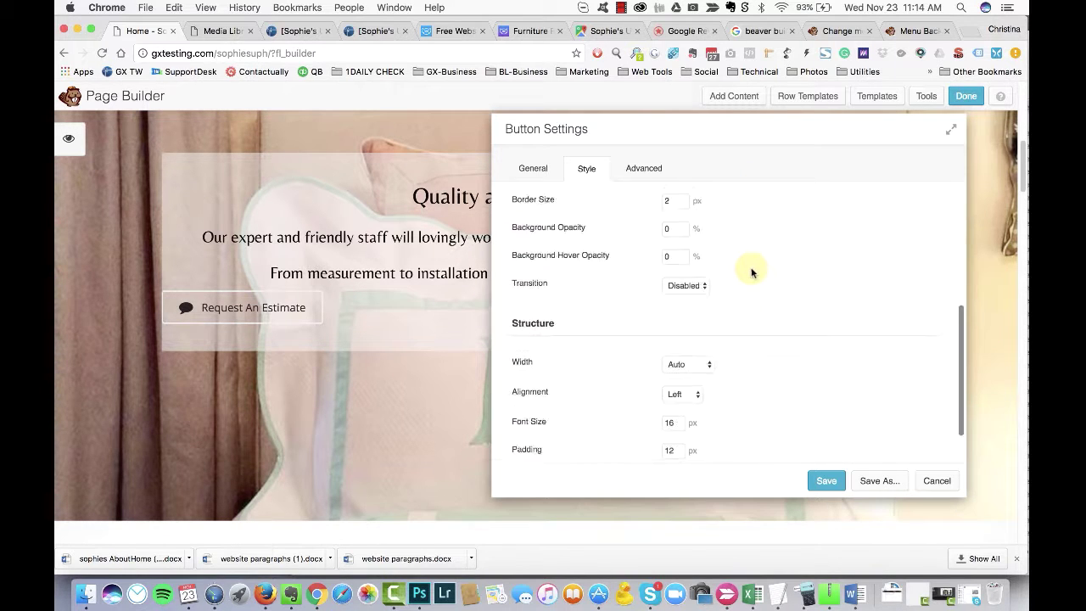
{"action": "scroll", "coordinate": [751, 271], "scroll_direction": "up", "scroll_amount": 2}
{"action": "scroll", "coordinate": [718, 290], "scroll_direction": "up", "scroll_amount": 2}
{"action": "left_click", "coordinate": [671, 284]}
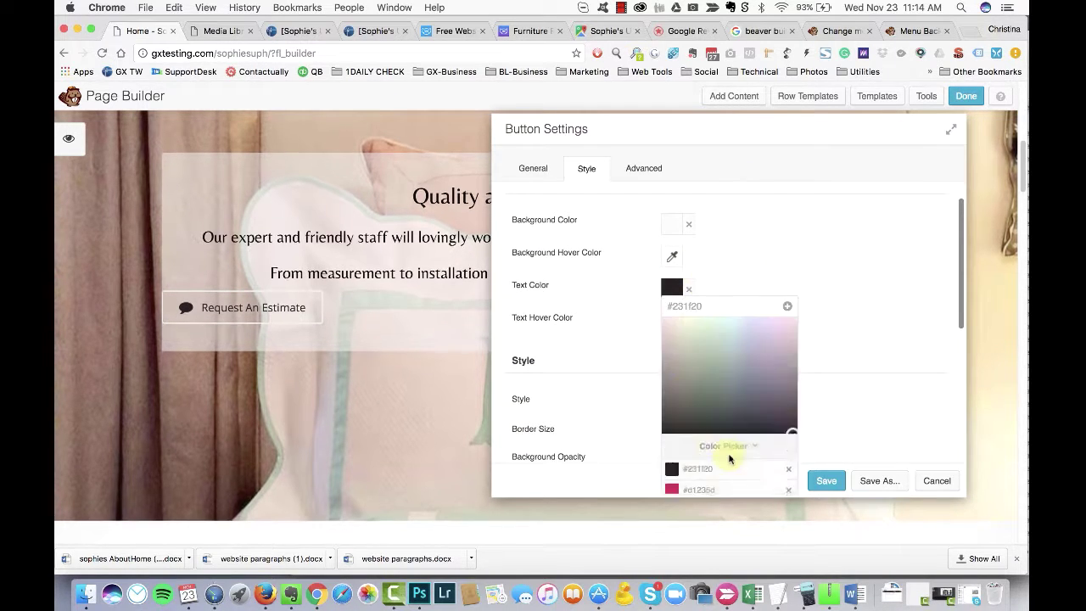
{"action": "left_click", "coordinate": [696, 486]}
{"action": "left_click", "coordinate": [766, 136]}
{"action": "left_click_drag", "start_coordinate": [766, 136], "coordinate": [816, 140]}
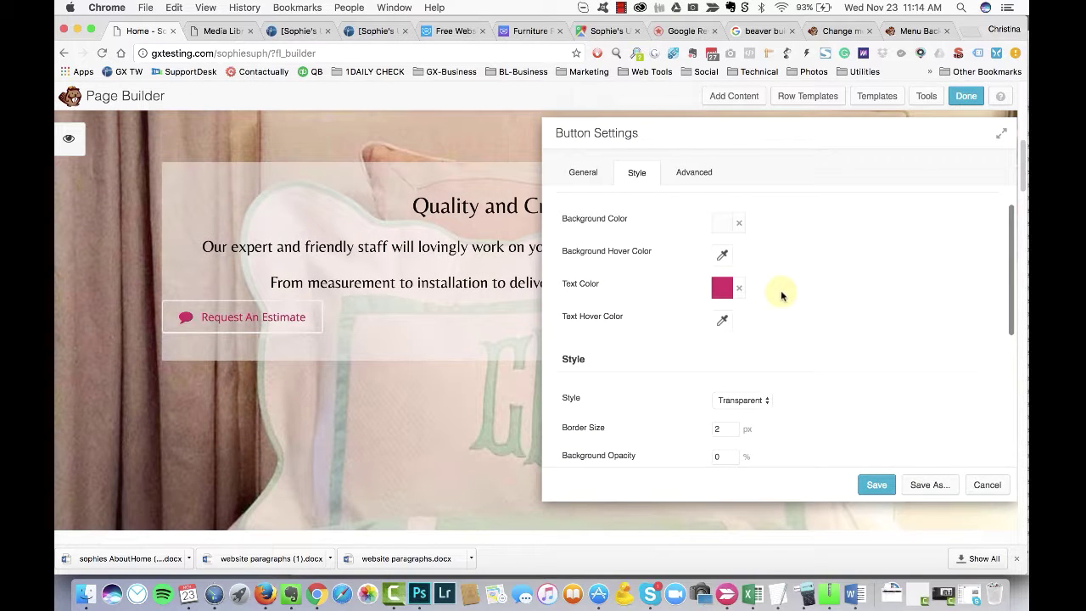
{"action": "scroll", "coordinate": [766, 259], "scroll_direction": "down", "scroll_amount": 2}
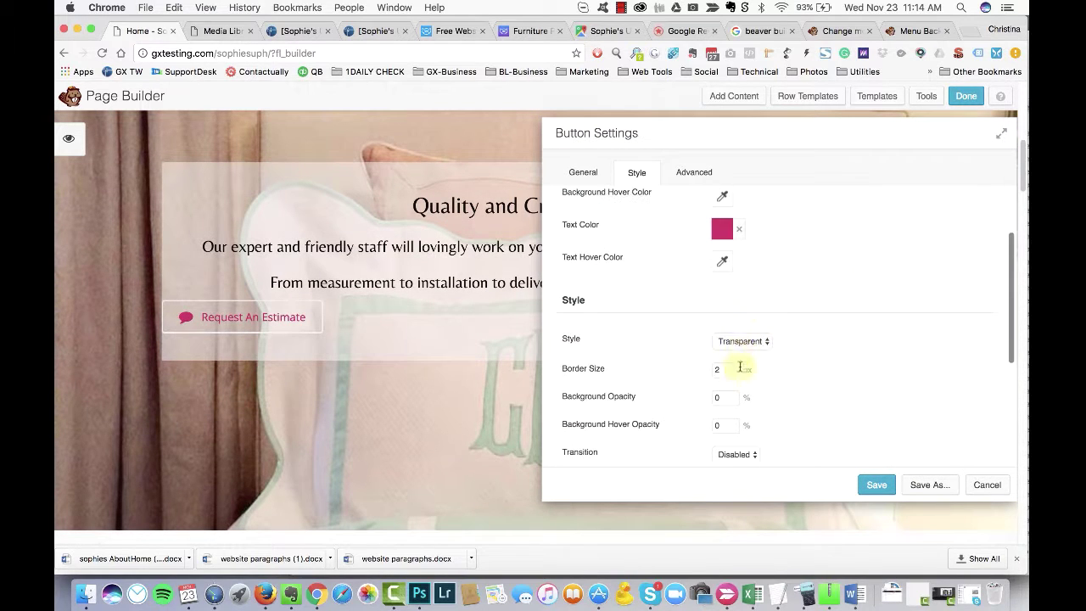
{"action": "left_click", "coordinate": [750, 318]}
Step: Set the button to Flat style, 300 px custom width, centred, with 15 px padding
{"action": "scroll", "coordinate": [801, 357], "scroll_direction": "down", "scroll_amount": 1}
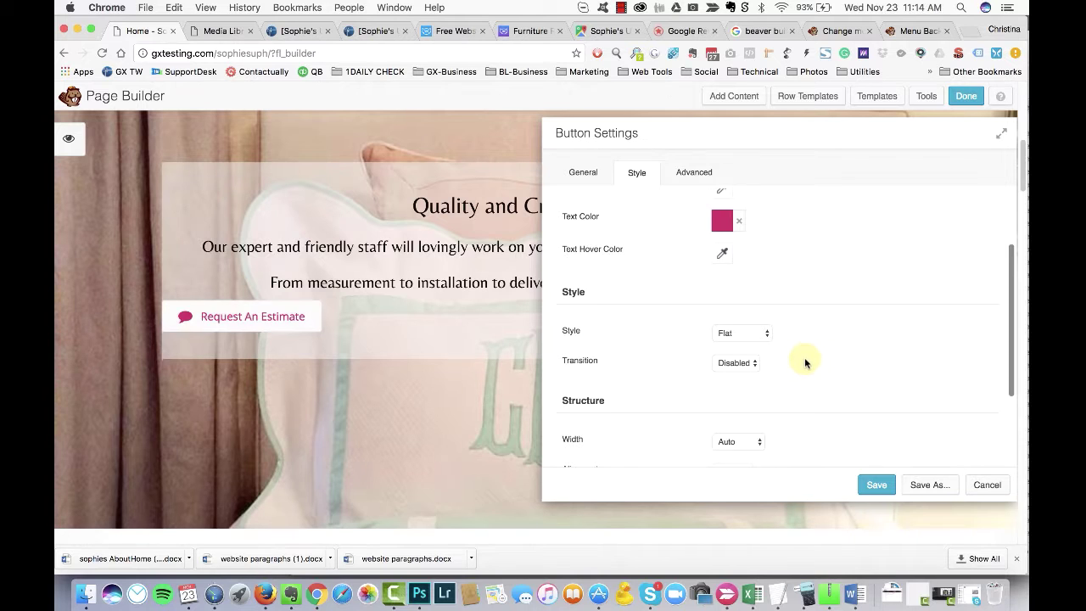
{"action": "scroll", "coordinate": [801, 357], "scroll_direction": "down", "scroll_amount": 3}
{"action": "scroll", "coordinate": [811, 332], "scroll_direction": "up", "scroll_amount": 5}
{"action": "scroll", "coordinate": [812, 332], "scroll_direction": "down", "scroll_amount": 5}
{"action": "scroll", "coordinate": [812, 332], "scroll_direction": "up", "scroll_amount": 1}
{"action": "left_click", "coordinate": [740, 256]}
{"action": "left_click", "coordinate": [744, 281]}
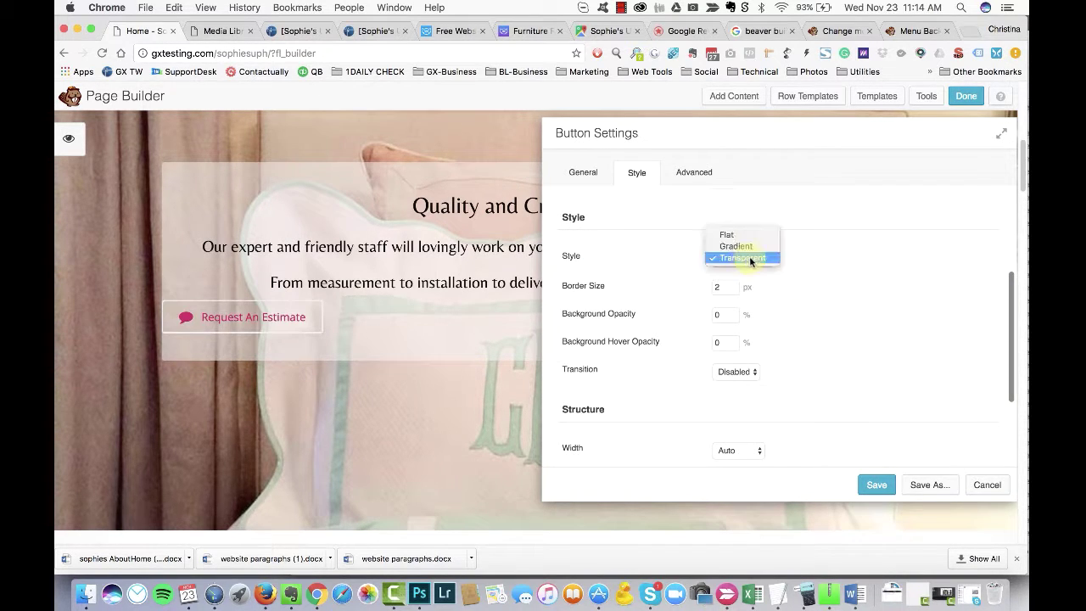
{"action": "left_click", "coordinate": [735, 234]}
{"action": "scroll", "coordinate": [814, 297], "scroll_direction": "down", "scroll_amount": 2}
{"action": "left_click", "coordinate": [746, 342]}
{"action": "scroll", "coordinate": [813, 343], "scroll_direction": "down", "scroll_amount": 1}
{"action": "left_click", "coordinate": [732, 357]}
{"action": "scroll", "coordinate": [798, 349], "scroll_direction": "down", "scroll_amount": 1}
{"action": "left_click_drag", "start_coordinate": [731, 377], "coordinate": [698, 380]}
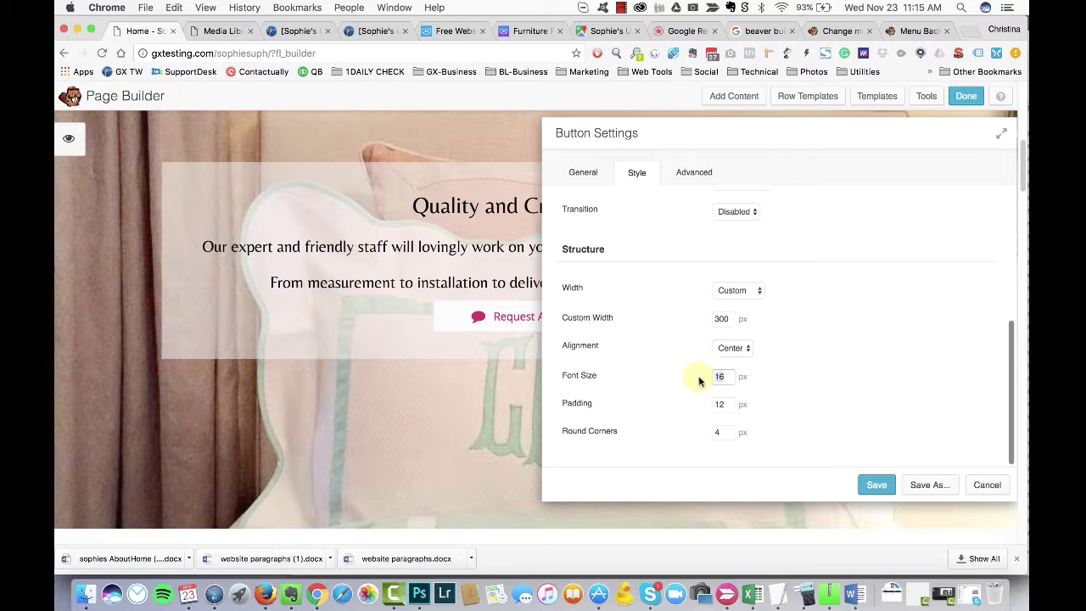
{"action": "left_click", "coordinate": [742, 402]}
{"action": "key", "text": "Tab"}
{"action": "scroll", "coordinate": [790, 322], "scroll_direction": "up", "scroll_amount": 3}
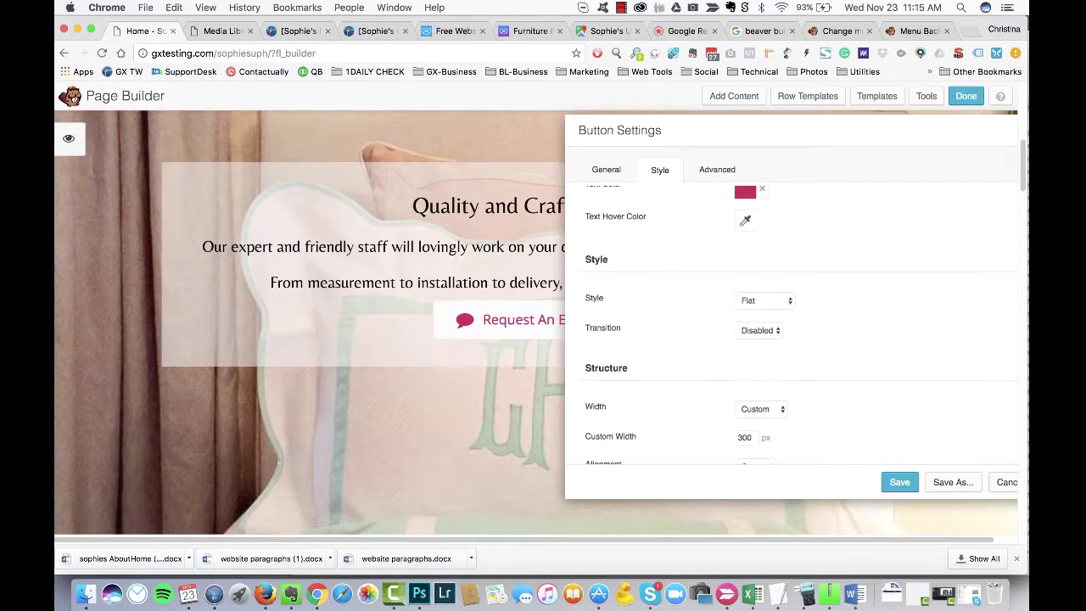
Step: Increase the button's top margin under Advanced and save the button settings
{"action": "left_click_drag", "start_coordinate": [644, 130], "coordinate": [553, 141]}
{"action": "left_click", "coordinate": [625, 181]}
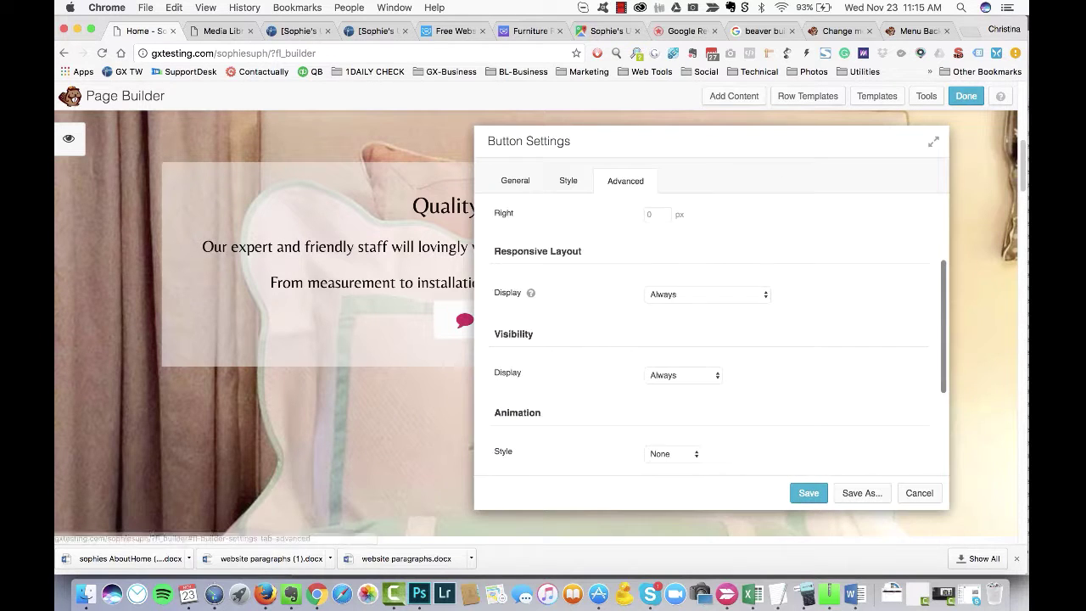
{"action": "left_click", "coordinate": [658, 259]}
{"action": "key", "text": "BackSpace"}
{"action": "key", "text": "BackSpace"}
{"action": "type", "text": "50"}
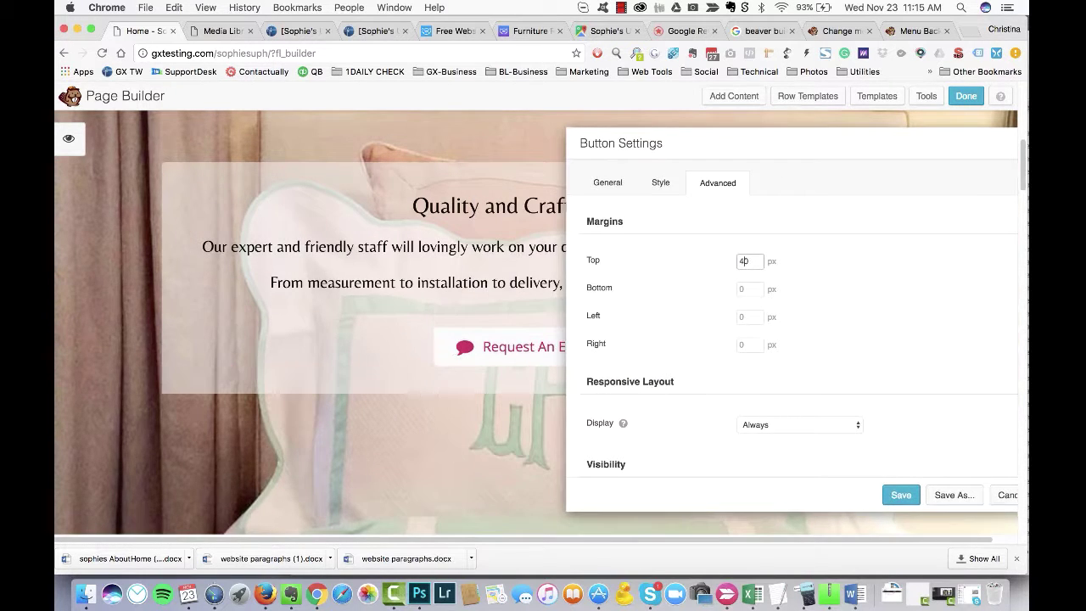
{"action": "key", "text": "Return"}
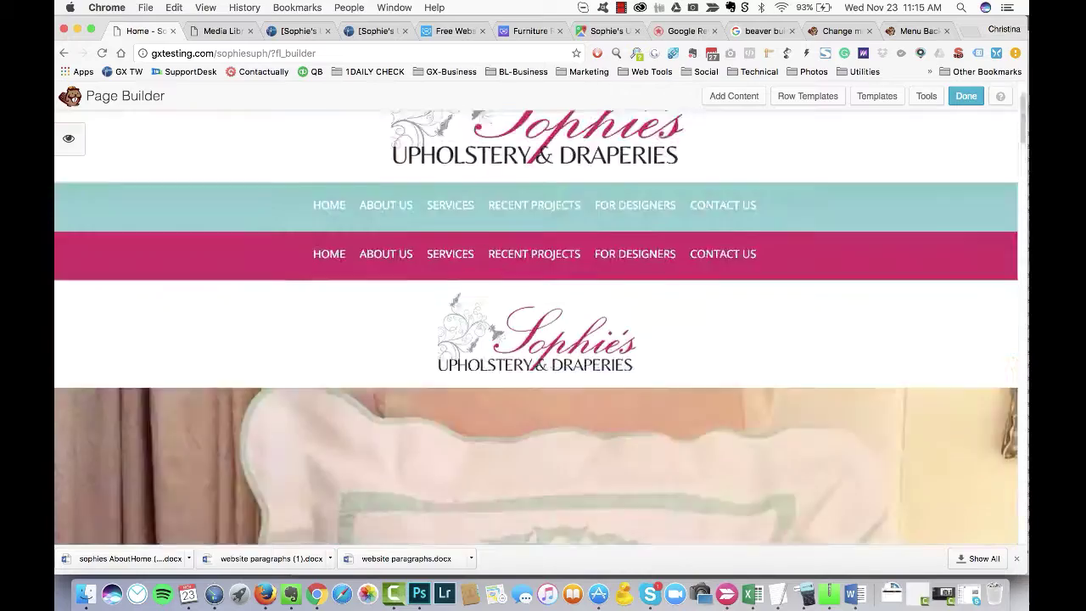
{"action": "scroll", "coordinate": [534, 322], "scroll_direction": "down", "scroll_amount": 10}
Step: Copy the 'We offer' paragraph from Word over the placeholder Etiam paragraph in the module's HTML source
{"action": "left_click", "coordinate": [439, 254]}
{"action": "key", "text": "super+Tab"}
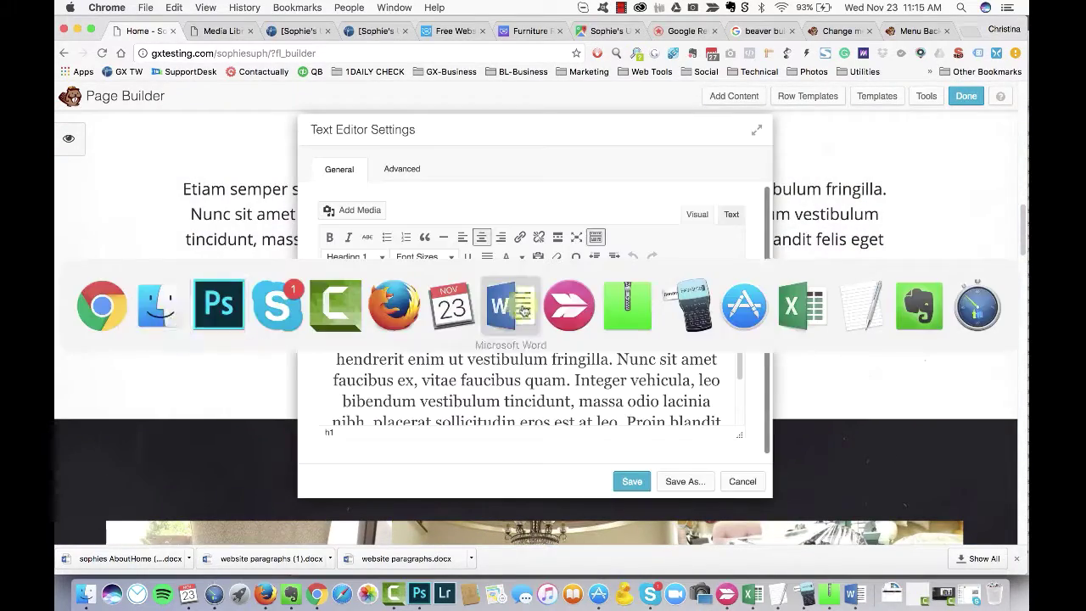
{"action": "scroll", "coordinate": [439, 135], "scroll_direction": "down", "scroll_amount": 1}
{"action": "left_click_drag", "start_coordinate": [202, 287], "coordinate": [588, 342]}
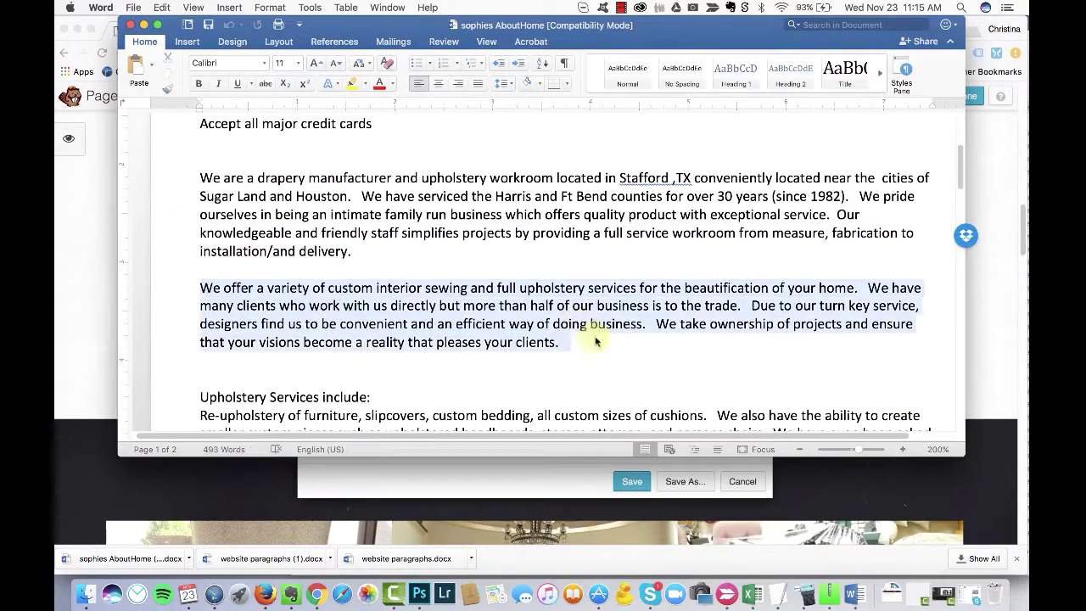
{"action": "key", "text": "super+Tab"}
{"action": "key", "text": "shift+super+Down"}
{"action": "left_click_drag", "start_coordinate": [554, 128], "coordinate": [653, 125]}
{"action": "key", "text": "super+v"}
{"action": "key", "text": "super+z"}
{"action": "left_click", "coordinate": [830, 213]}
{"action": "left_click_drag", "start_coordinate": [642, 269], "coordinate": [659, 300]}
{"action": "key", "text": "super+v"}
Step: Reword the first sentence to start 'We offer', dropping 'a variety of'
{"action": "left_click_drag", "start_coordinate": [667, 133], "coordinate": [693, 136]}
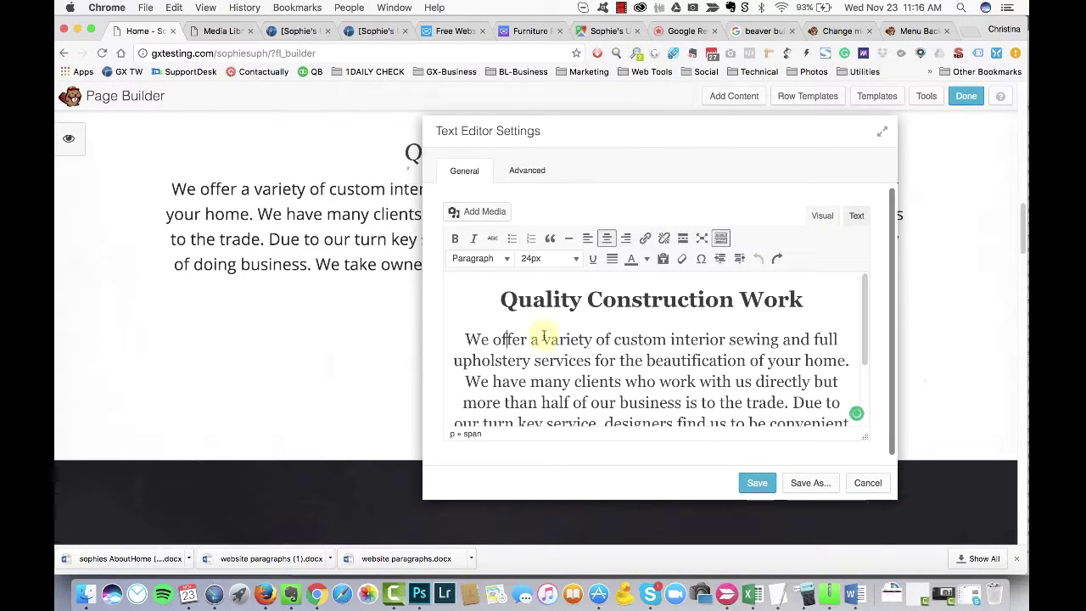
{"action": "double_click", "coordinate": [510, 339]}
{"action": "left_click", "coordinate": [704, 348]}
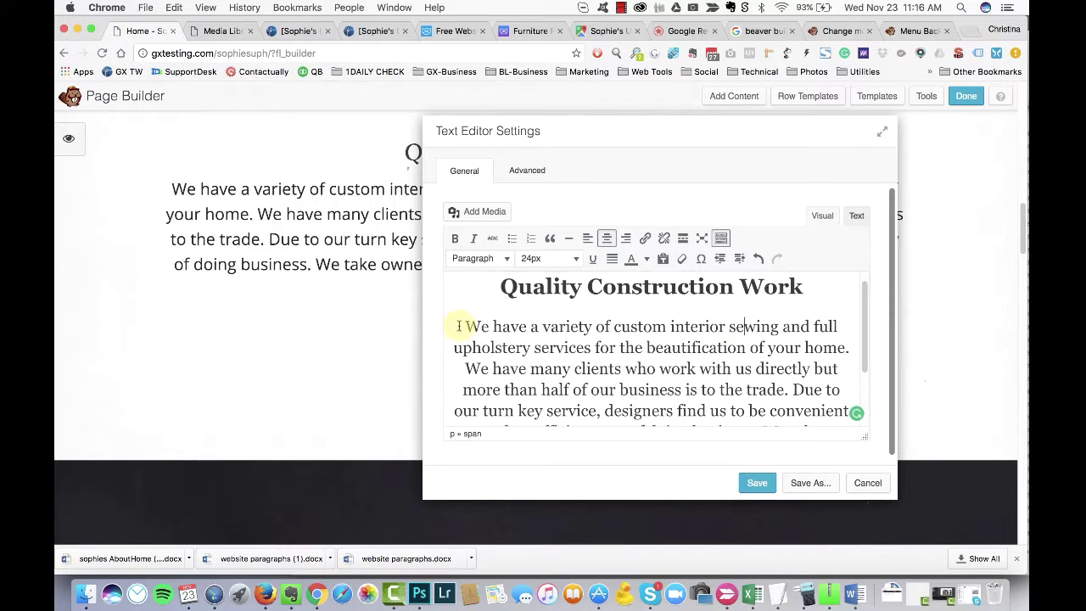
{"action": "double_click", "coordinate": [511, 326]}
{"action": "type", "text": "offer"}
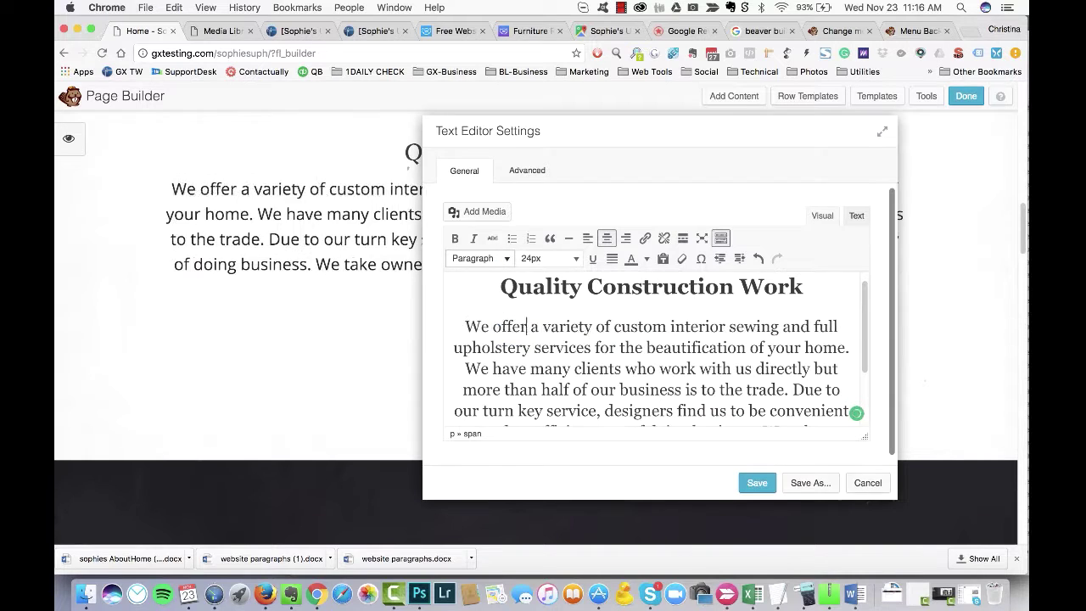
{"action": "key", "text": "Delete"}
{"action": "key", "text": "Delete"}
{"action": "key", "text": "Delete"}
{"action": "key", "text": "Delete"}
{"action": "key", "text": "Delete"}
{"action": "key", "text": "Delete"}
{"action": "key", "text": "Delete"}
{"action": "key", "text": "Delete"}
{"action": "key", "text": "Delete"}
{"action": "key", "text": "Delete"}
{"action": "key", "text": "Delete"}
{"action": "key", "text": "Delete"}
{"action": "key", "text": "Delete"}
{"action": "scroll", "coordinate": [538, 335], "scroll_direction": "down", "scroll_amount": 2}
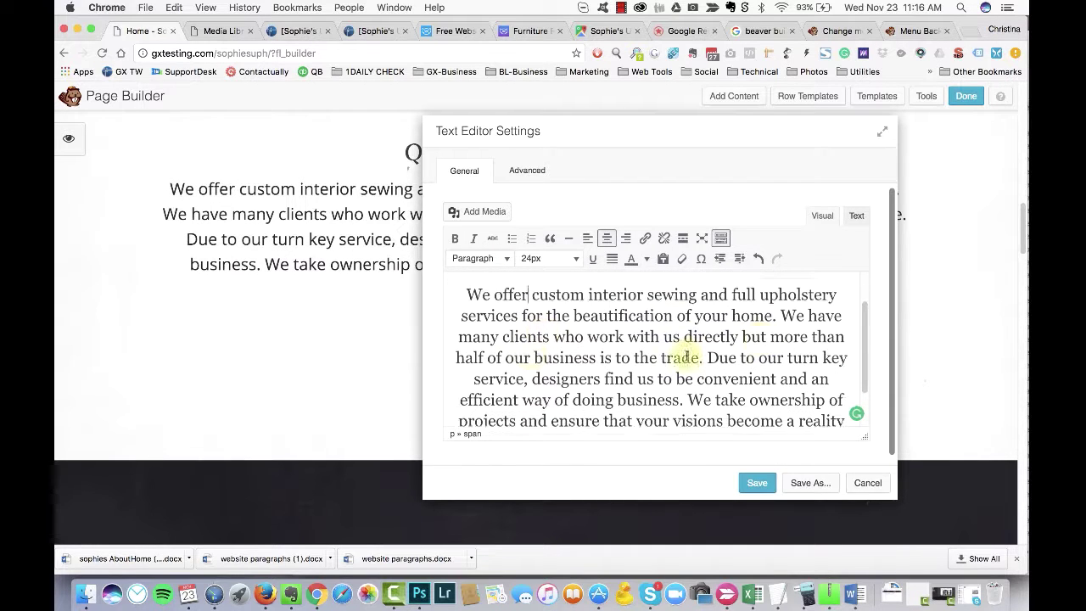
{"action": "scroll", "coordinate": [778, 350], "scroll_direction": "up", "scroll_amount": 4}
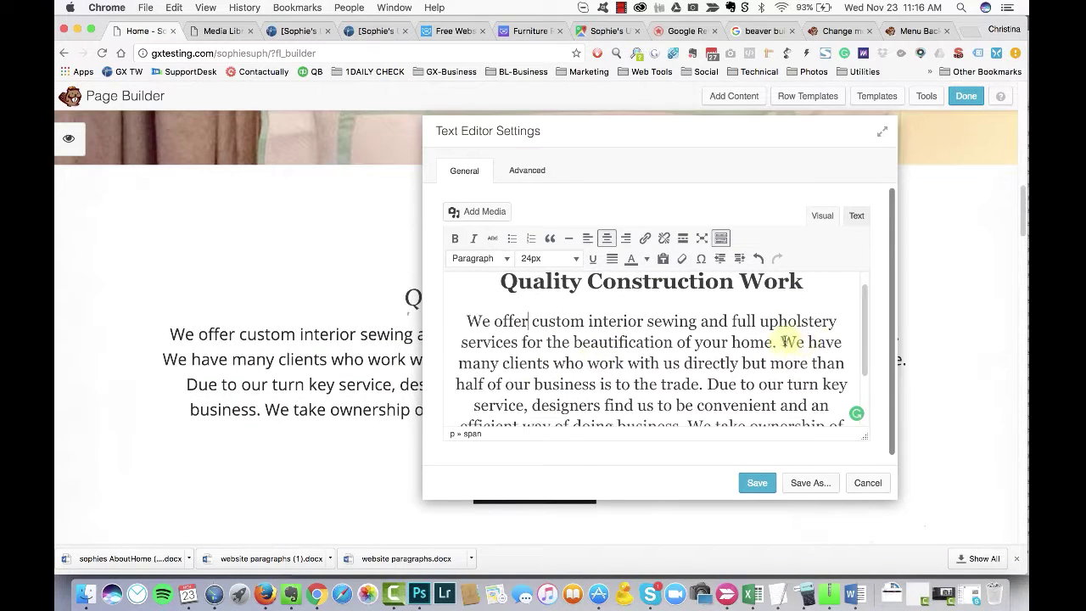
Step: Add a line about working with you or your interior designer and remove the clients/trade sentences
{"action": "key", "text": "Return"}
{"action": "type", "text": "can work with y"}
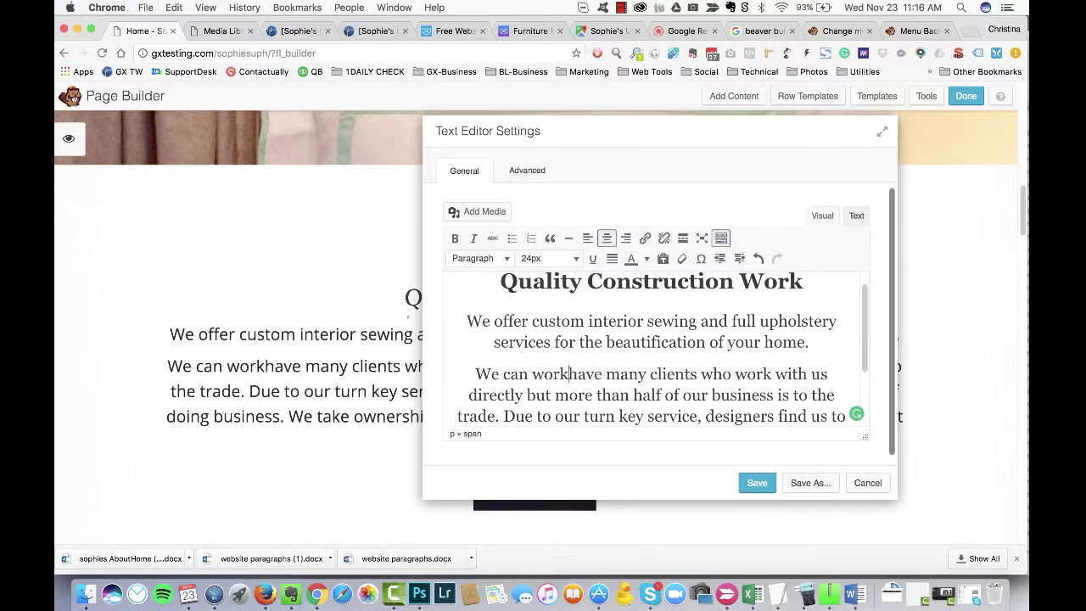
{"action": "type", "text": "ally or with your interior designer."}
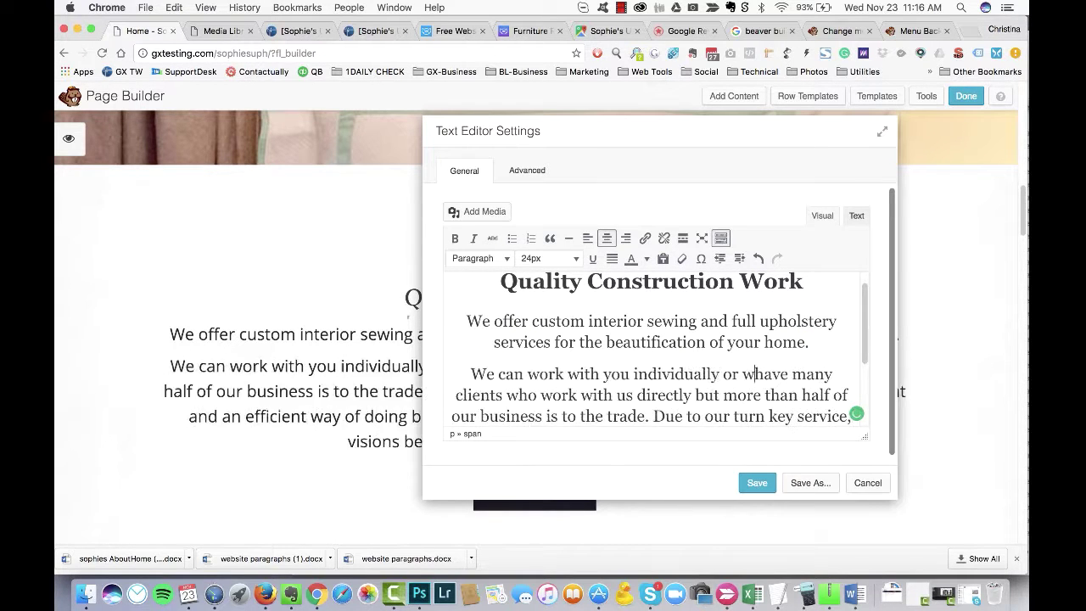
{"action": "scroll", "coordinate": [839, 286], "scroll_direction": "down", "scroll_amount": 3}
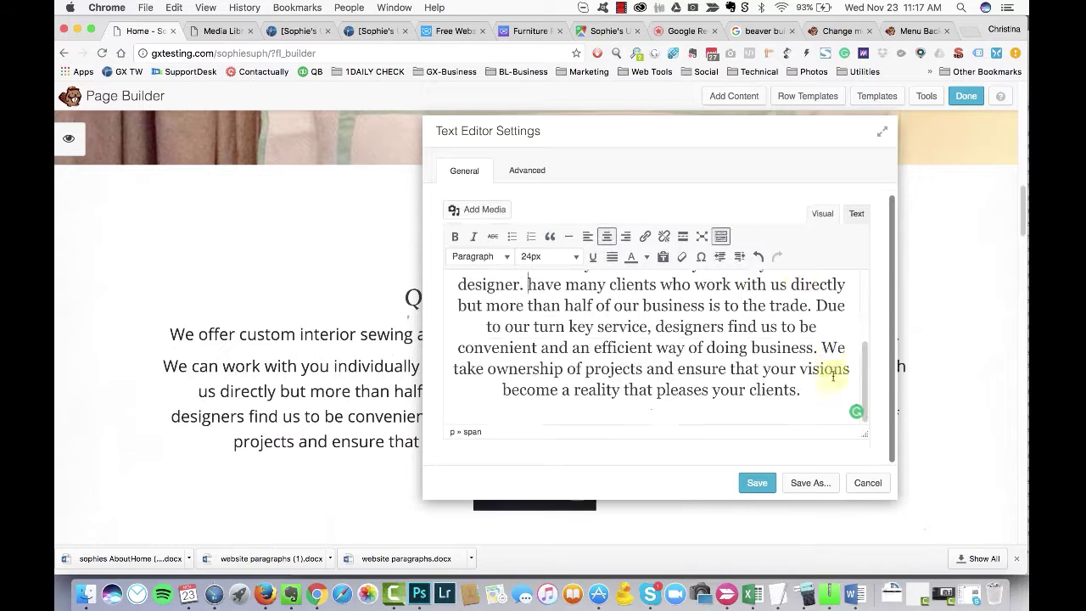
{"action": "left_click_drag", "start_coordinate": [528, 284], "coordinate": [819, 305]}
{"action": "key", "text": "BackSpace"}
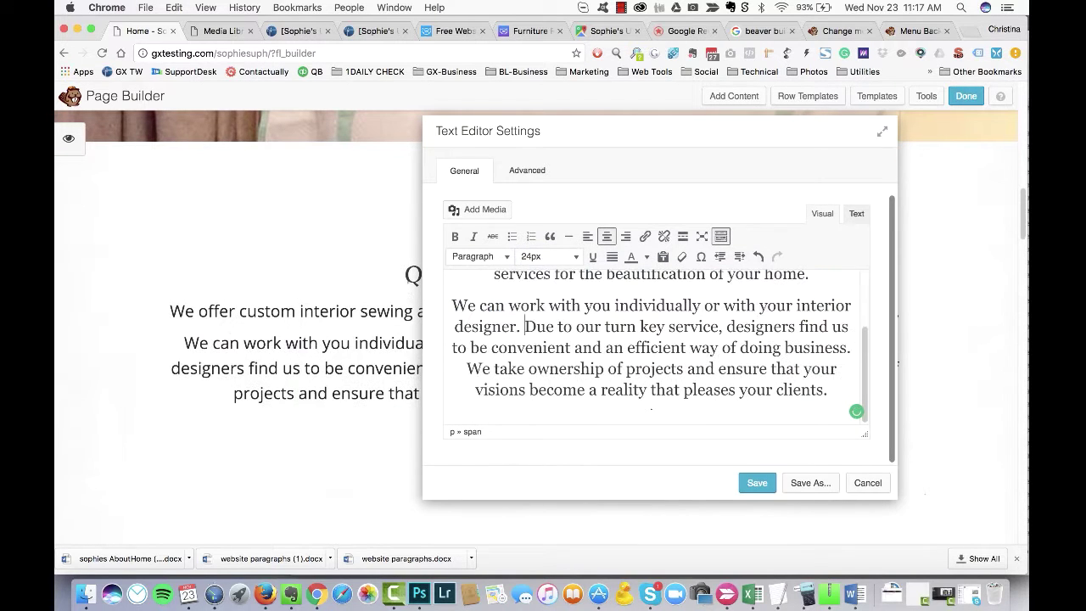
{"action": "key", "text": "Return"}
{"action": "scroll", "coordinate": [671, 348], "scroll_direction": "down", "scroll_amount": 1}
{"action": "type", "text": "interior"}
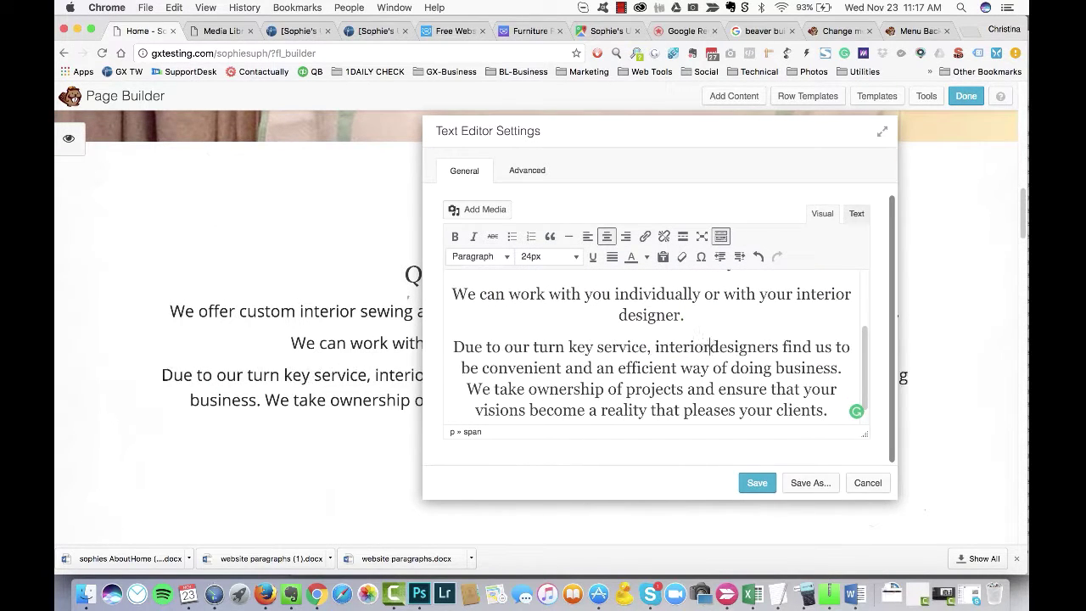
Step: Replace 'turn-key' with 'convenient and efficient' in the closing sentence
{"action": "left_click_drag", "start_coordinate": [722, 125], "coordinate": [731, 125]}
{"action": "left_click", "coordinate": [574, 341]}
{"action": "type", "text": "-"}
{"action": "key", "text": "Delete"}
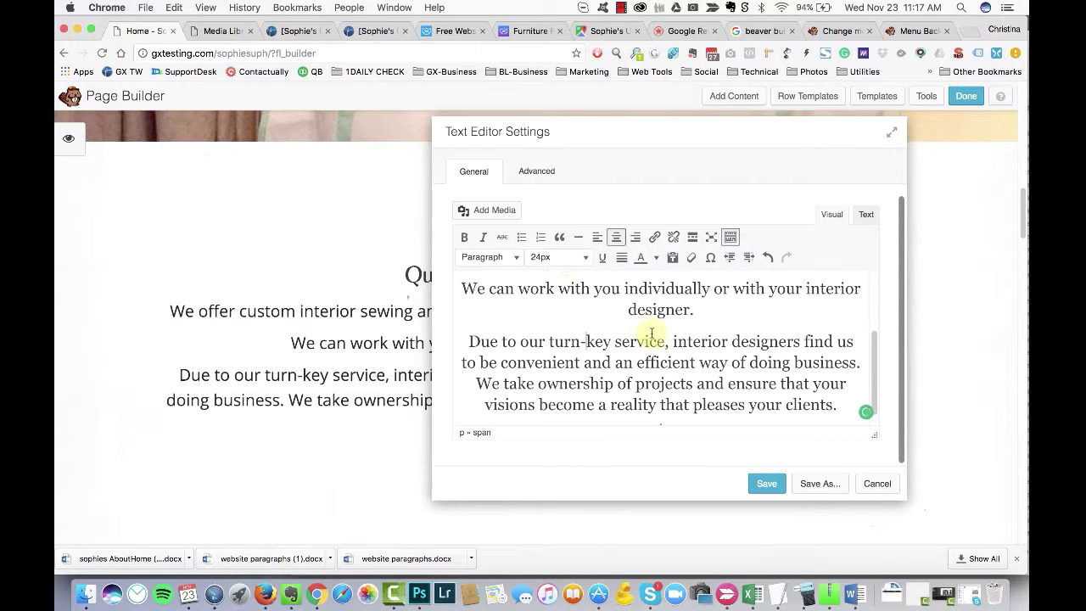
{"action": "scroll", "coordinate": [659, 329], "scroll_direction": "down", "scroll_amount": 1}
{"action": "left_click_drag", "start_coordinate": [614, 329], "coordinate": [549, 329]}
{"action": "key", "text": "BackSpace"}
{"action": "type", "text": "convenient "}
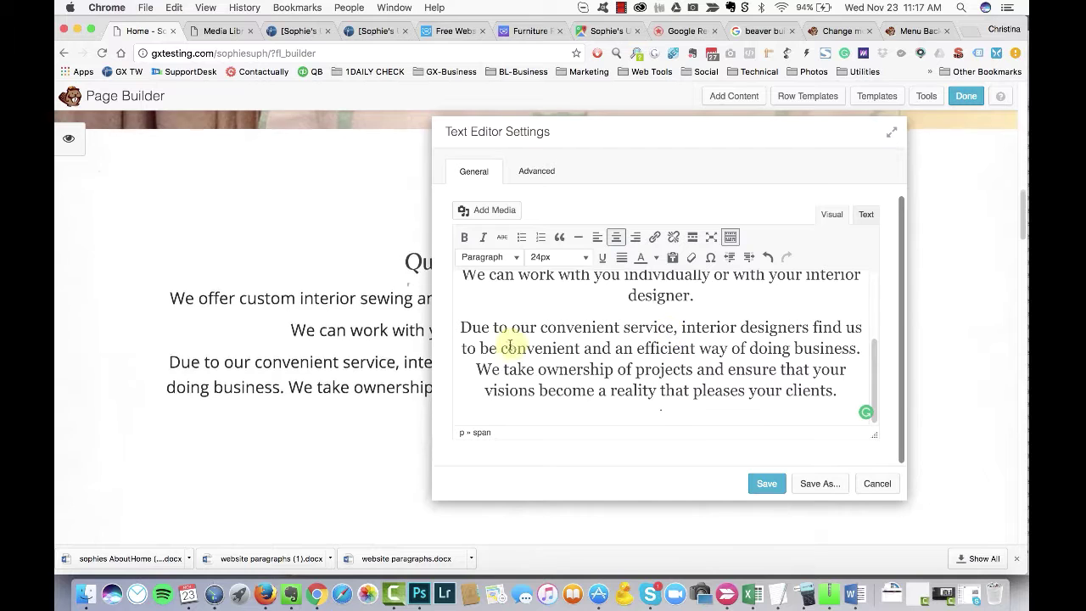
{"action": "type", "text": "and efficient "}
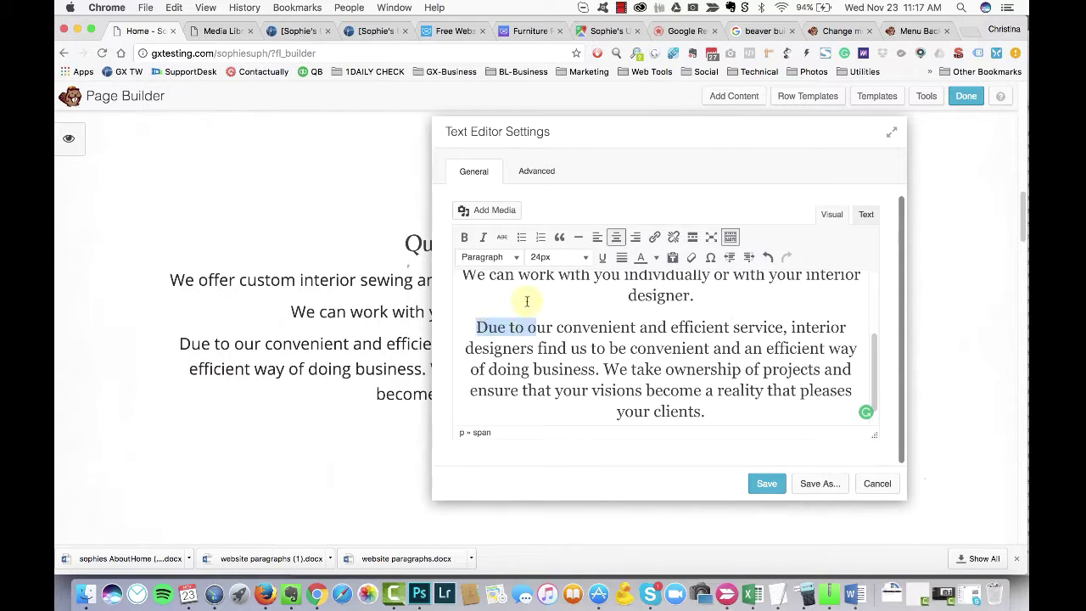
{"action": "type", "text": "O"}
Step: Rewrite the closing sentence to say the services made us a popular Houston Upholstery company
{"action": "left_click", "coordinate": [789, 327]}
{"action": "key", "text": "BackSpace"}
{"action": "type", "text": "s for"}
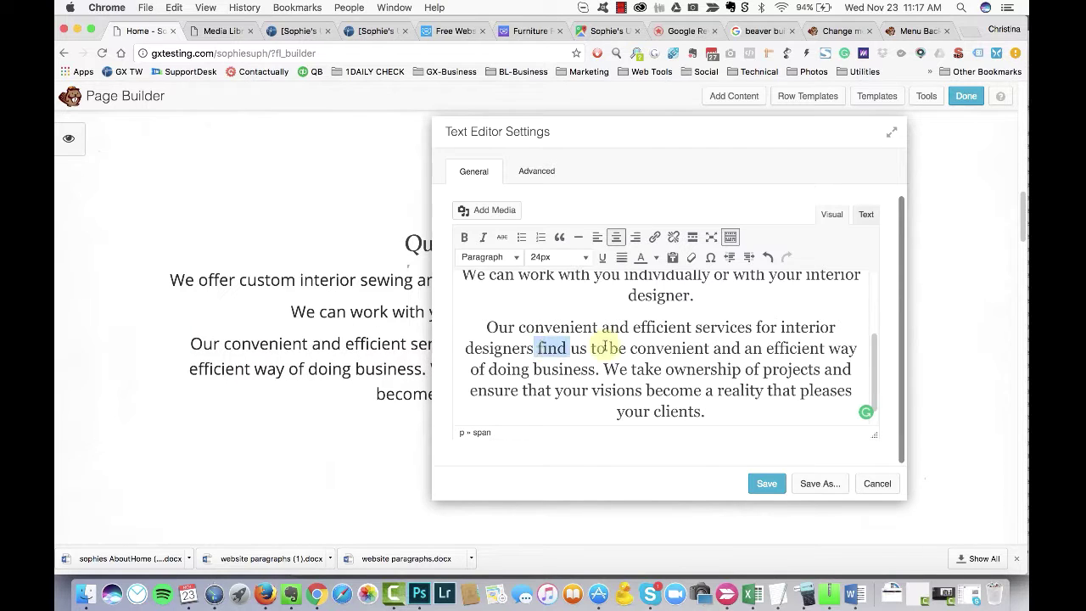
{"action": "key", "text": "BackSpace"}
{"action": "type", "text": "have made us a popular"}
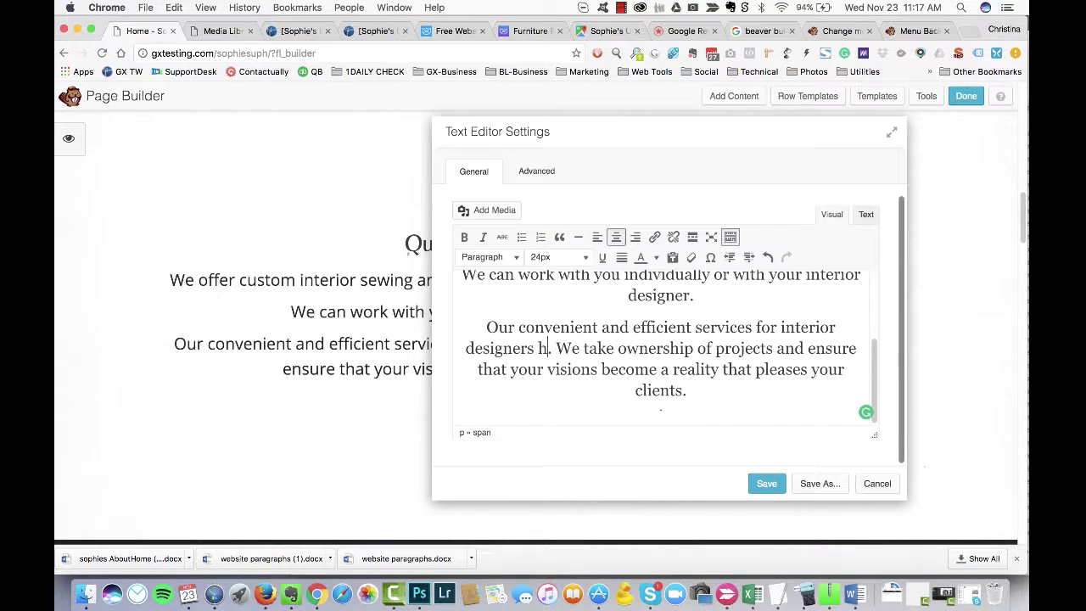
{"action": "type", "text": " Houston "}
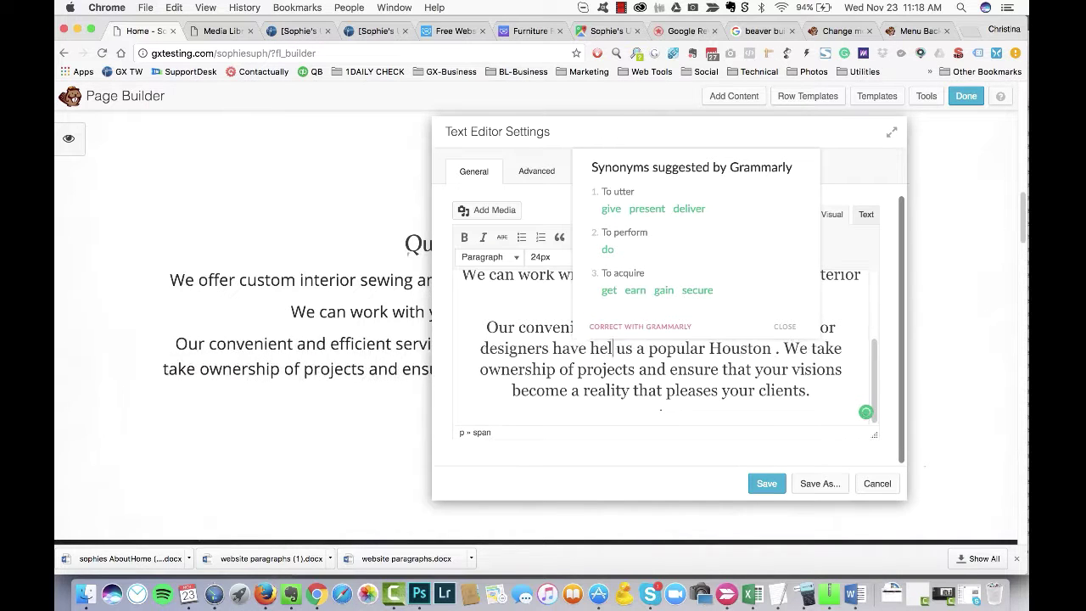
{"action": "type", "text": "helped  make"}
{"action": "left_click", "coordinate": [835, 348]}
{"action": "type", "text": "Upholstery "}
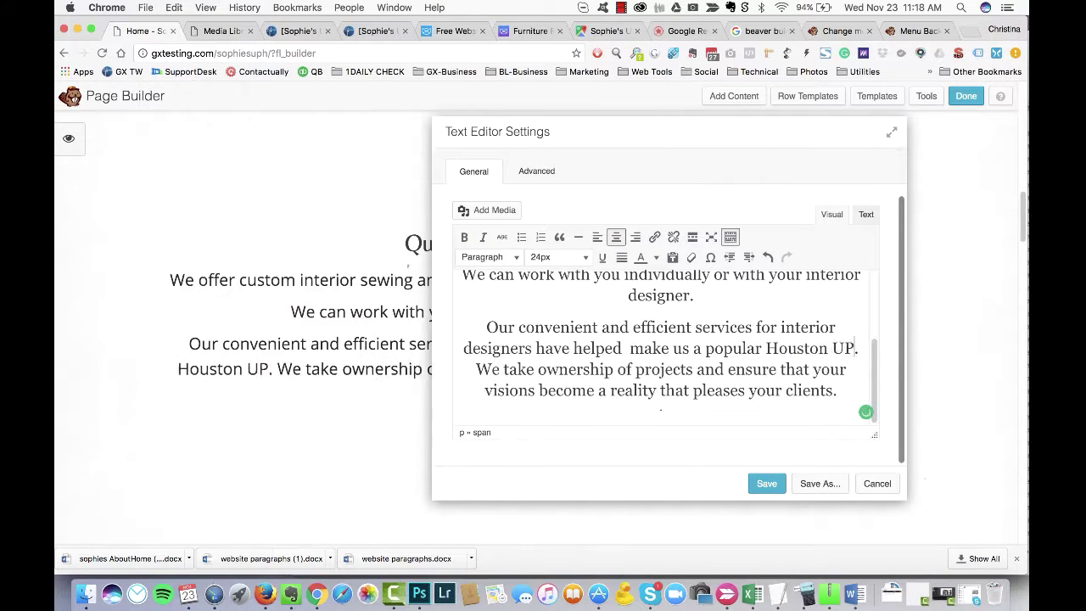
{"action": "type", "text": "company"}
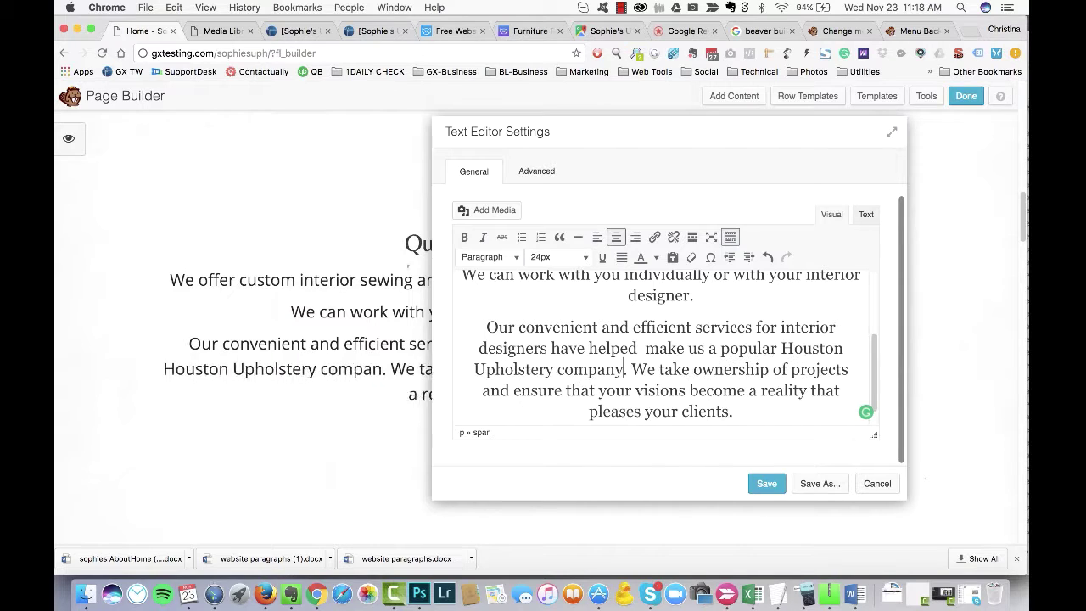
Step: Delete the 'We take ownership' sentence and review the text's HTML source
{"action": "scroll", "coordinate": [610, 373], "scroll_direction": "down", "scroll_amount": 1}
{"action": "left_click_drag", "start_coordinate": [734, 390], "coordinate": [632, 348]}
{"action": "key", "text": "BackSpace"}
{"action": "left_click_drag", "start_coordinate": [691, 160], "coordinate": [667, 177]}
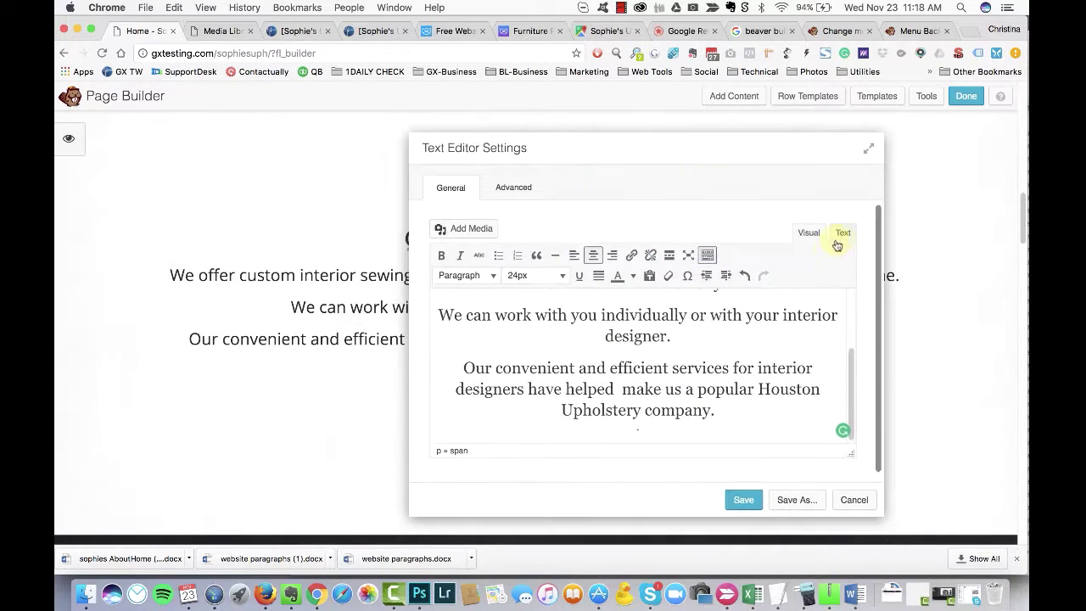
{"action": "left_click", "coordinate": [842, 232]}
{"action": "left_click", "coordinate": [808, 233]}
{"action": "left_click_drag", "start_coordinate": [715, 150], "coordinate": [753, 150]}
{"action": "scroll", "coordinate": [635, 343], "scroll_direction": "up", "scroll_amount": 5}
{"action": "scroll", "coordinate": [635, 348], "scroll_direction": "down", "scroll_amount": 2}
{"action": "scroll", "coordinate": [579, 366], "scroll_direction": "up", "scroll_amount": 2}
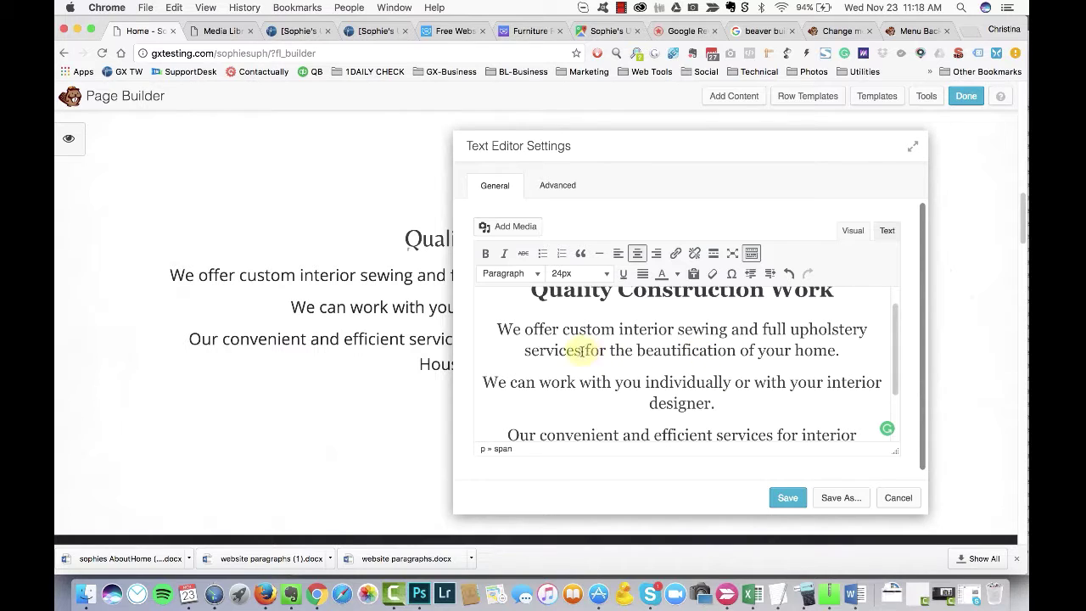
Step: Shorten 'for the beautification of' to 'for', make the first line Heading 3, and delete the Quality Construction Work title
{"action": "left_click_drag", "start_coordinate": [578, 351], "coordinate": [737, 352]}
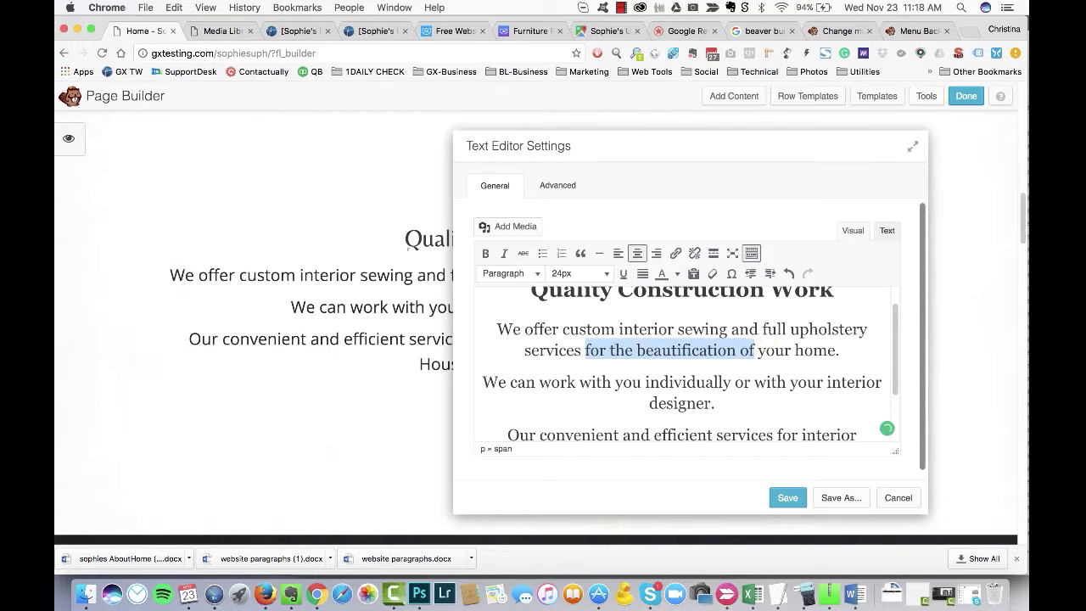
{"action": "type", "text": "for"}
{"action": "key", "text": "End"}
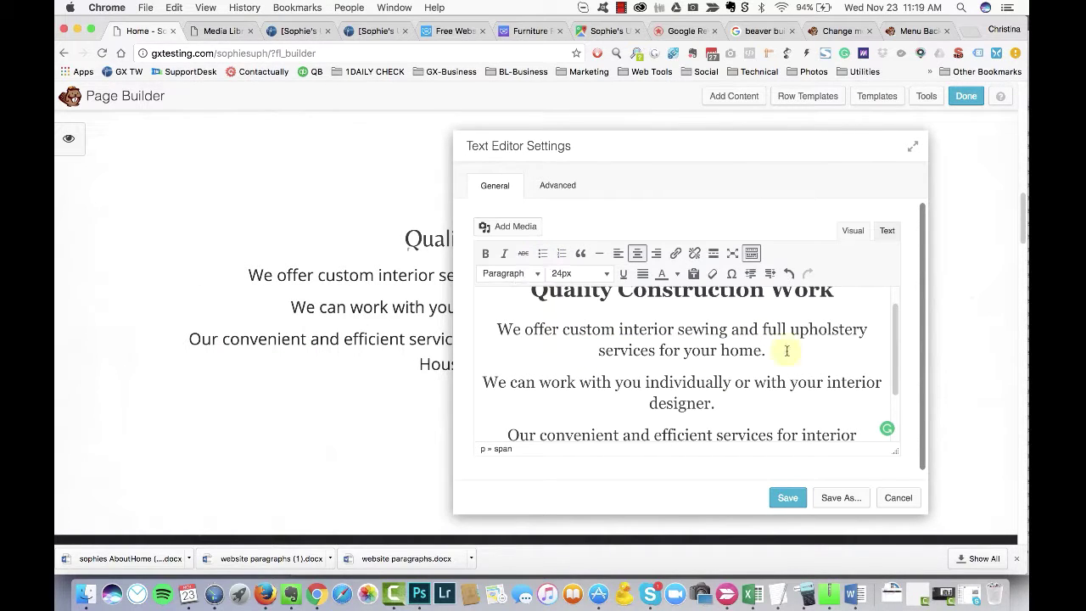
{"action": "type", "text": "C"}
{"action": "left_click", "coordinate": [511, 273]}
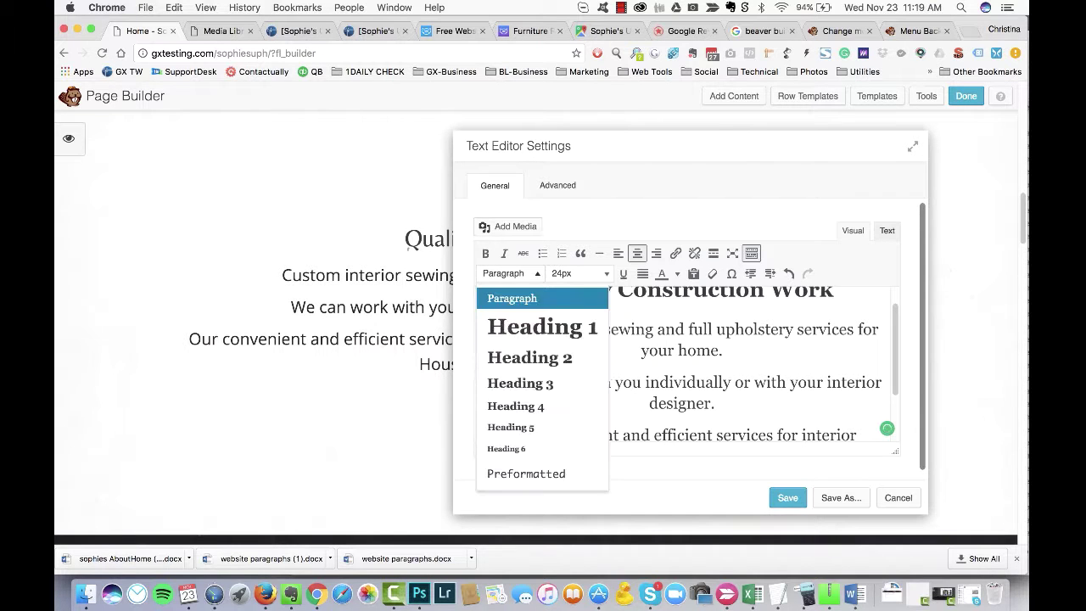
{"action": "left_click", "coordinate": [517, 383]}
{"action": "left_click_drag", "start_coordinate": [746, 146], "coordinate": [799, 126]}
{"action": "triple_click", "coordinate": [734, 271]}
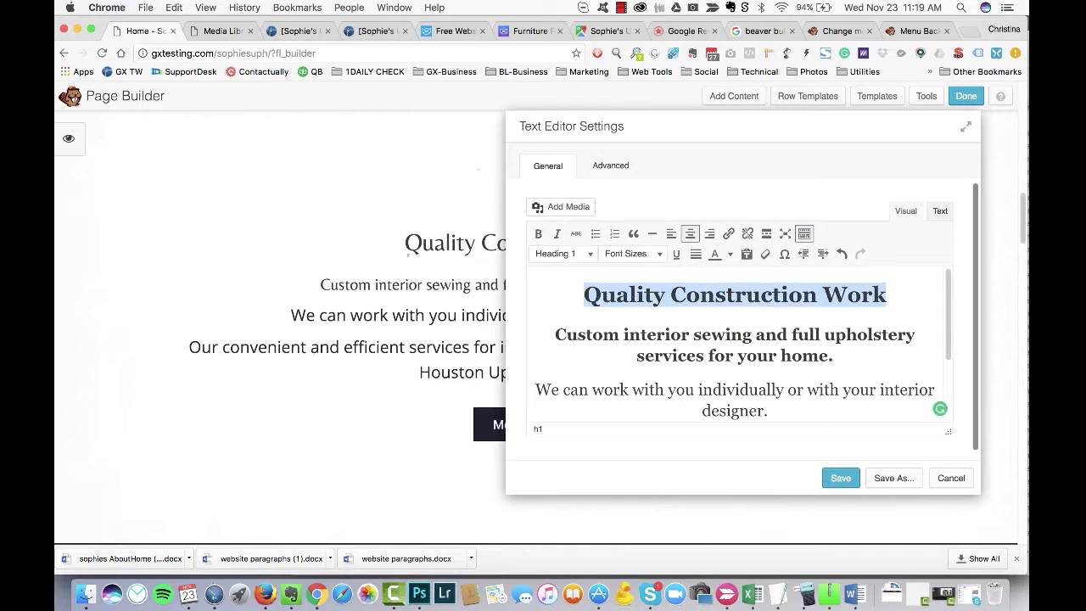
{"action": "key", "text": "BackSpace"}
Step: Make the custom sewing line a Heading 2 and strip its span tags in the HTML source
{"action": "left_click", "coordinate": [563, 253]}
{"action": "left_click", "coordinate": [582, 337]}
{"action": "left_click", "coordinate": [939, 211]}
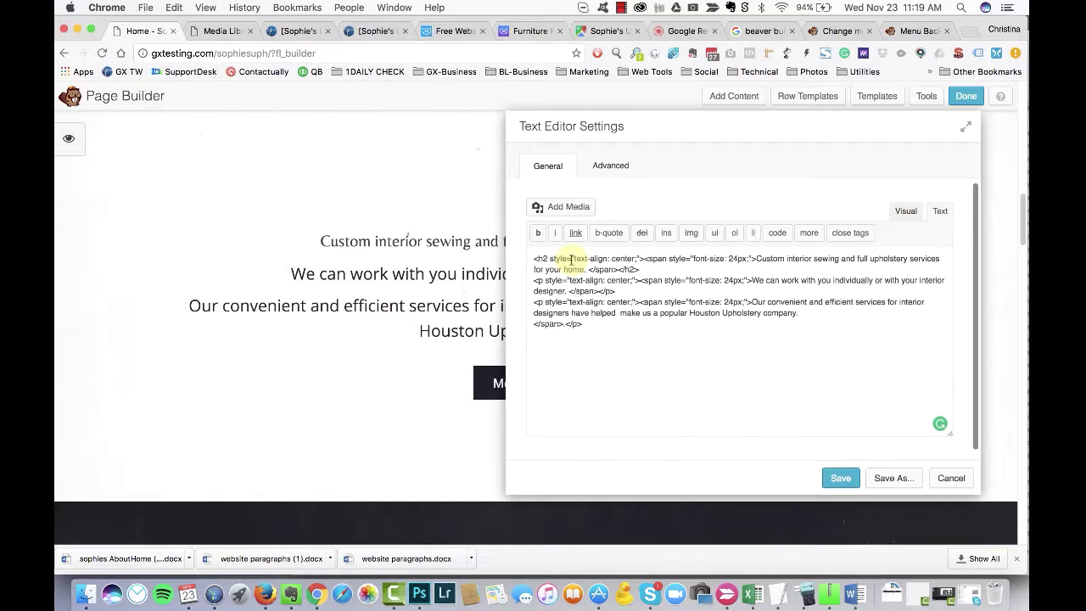
{"action": "left_click", "coordinate": [749, 258], "text": "shift"}
{"action": "key", "text": "BackSpace"}
{"action": "left_click_drag", "start_coordinate": [913, 258], "coordinate": [883, 258]}
{"action": "key", "text": "BackSpace"}
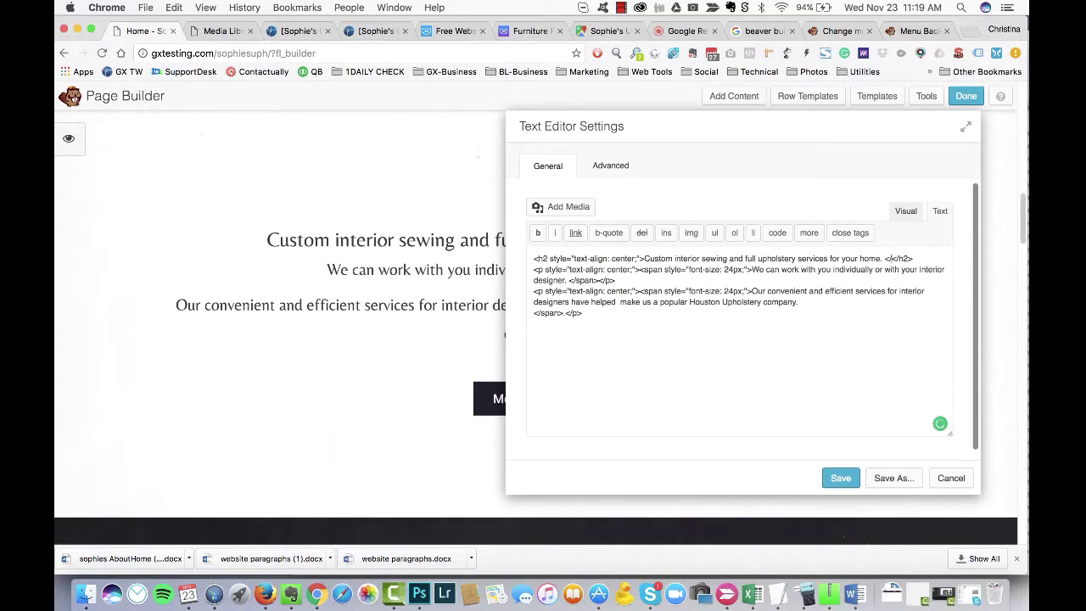
{"action": "type", "text": "1"}
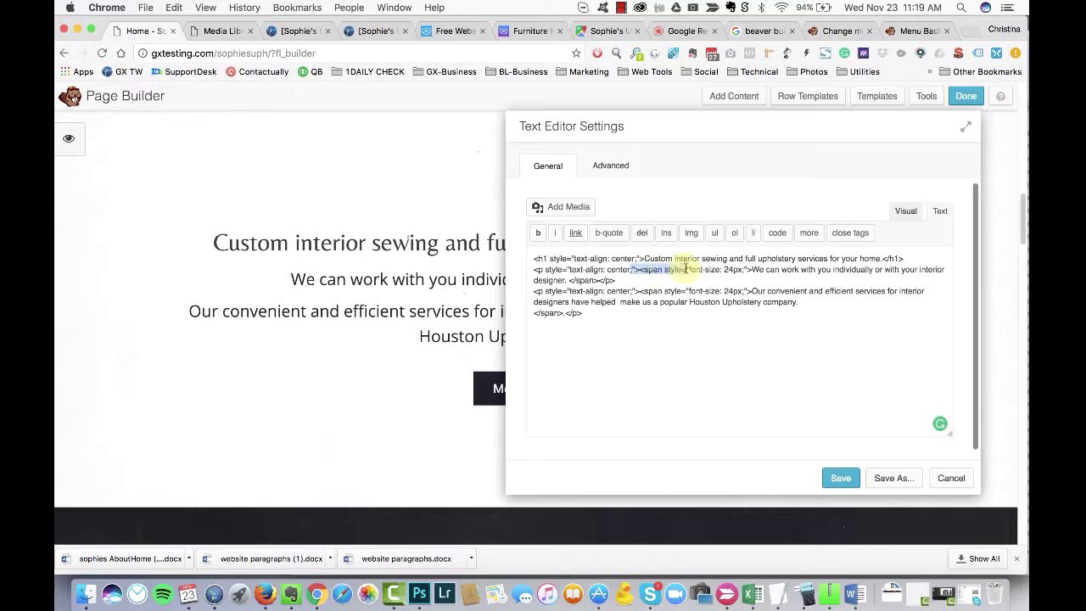
Step: Remove the remaining span tags and replace the paragraph break before 'Our convenient' with <br />
{"action": "key", "text": "BackSpace"}
{"action": "key", "text": "BackSpace"}
{"action": "key", "text": "BackSpace"}
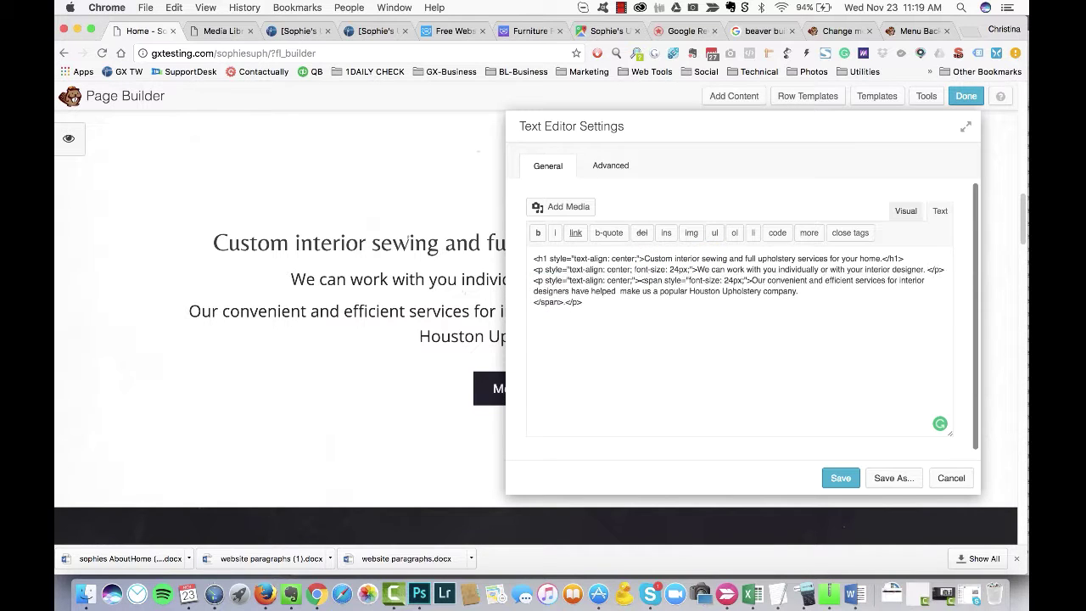
{"action": "key", "text": "BackSpace"}
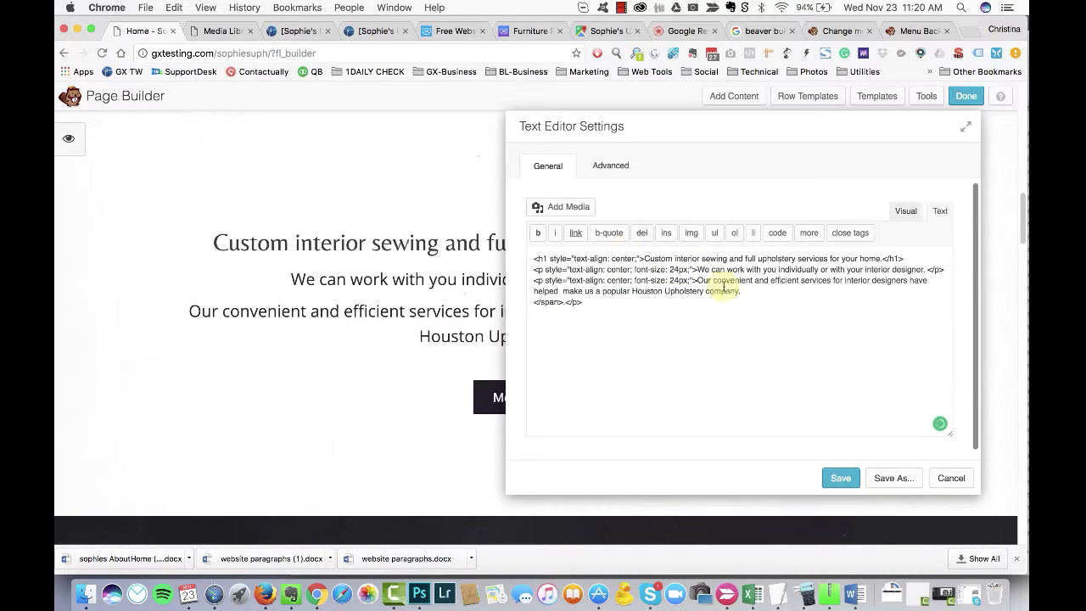
{"action": "key", "text": "BackSpace"}
{"action": "left_click_drag", "start_coordinate": [706, 131], "coordinate": [688, 147]}
{"action": "key", "text": "super+BackSpace"}
{"action": "key", "text": "BackSpace"}
{"action": "key", "text": "BackSpace"}
{"action": "key", "text": "BackSpace"}
{"action": "key", "text": "BackSpace"}
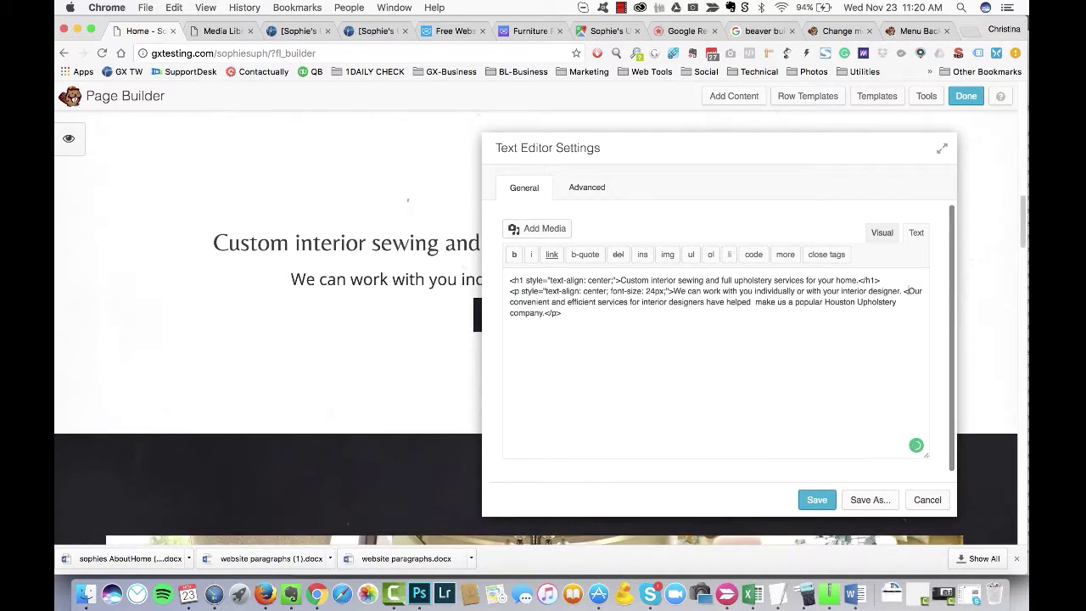
{"action": "type", "text": "br />"}
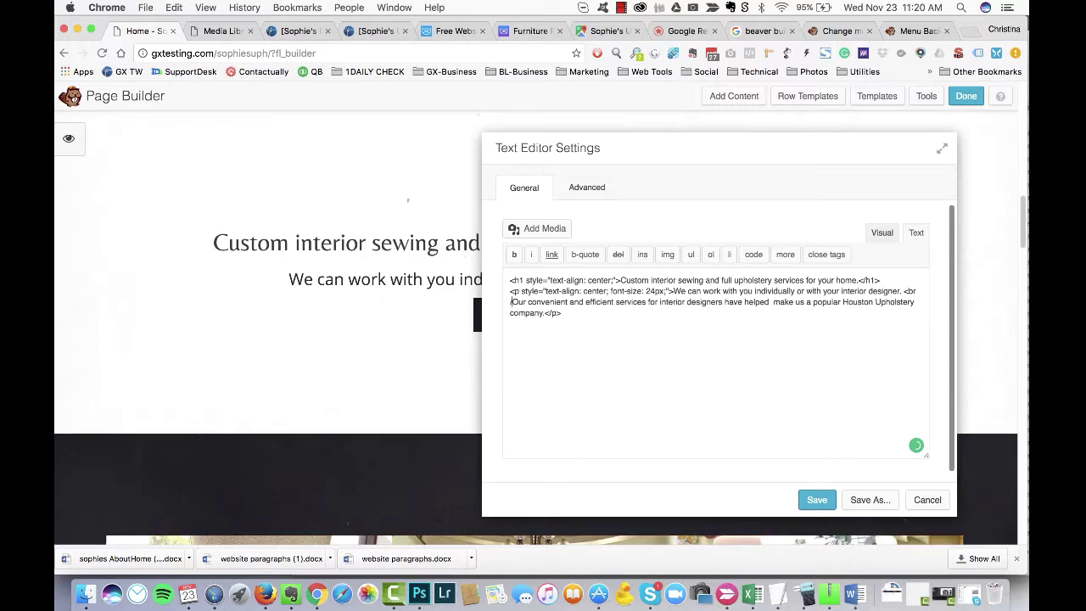
{"action": "left_click_drag", "start_coordinate": [651, 143], "coordinate": [841, 174]}
Step: Save the merged intro, then bold 'services for interior designers' and move 'Our convenient…' to its own paragraph
{"action": "left_click", "coordinate": [729, 461]}
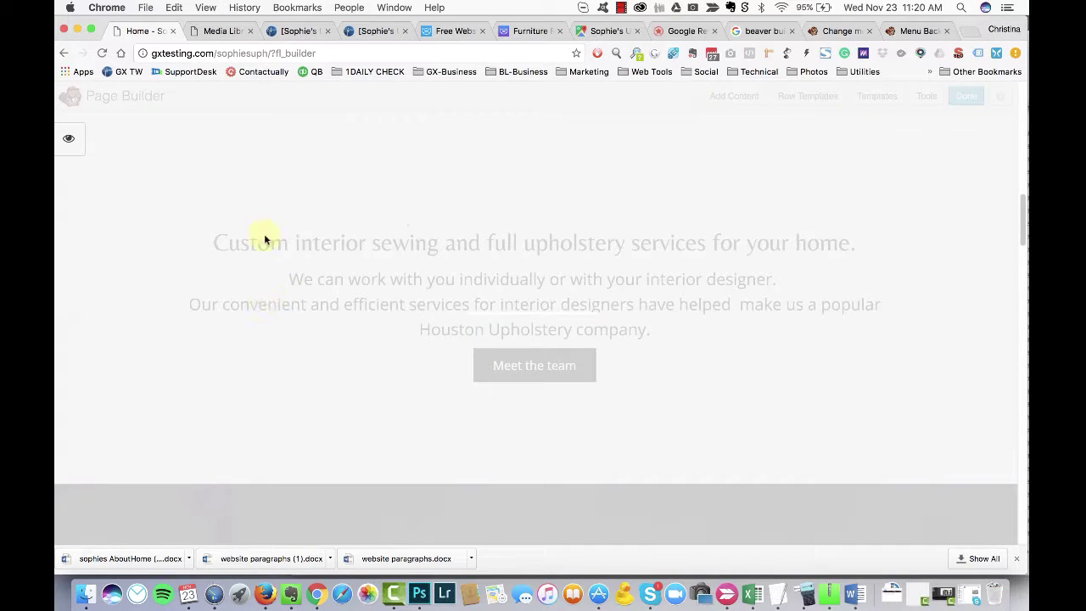
{"action": "left_click", "coordinate": [366, 310]}
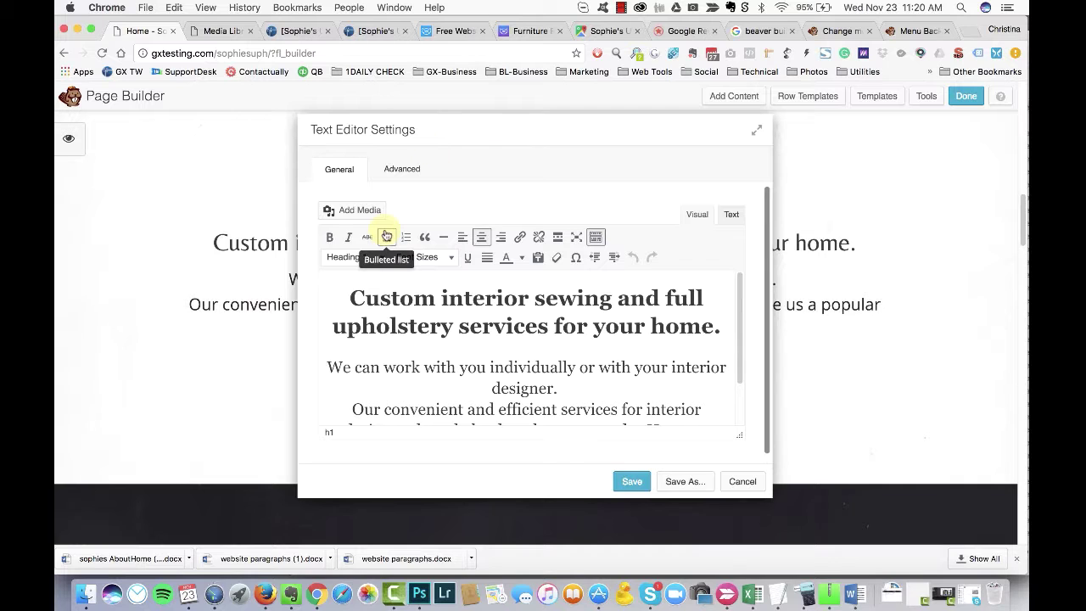
{"action": "left_click_drag", "start_coordinate": [374, 129], "coordinate": [614, 69]}
{"action": "scroll", "coordinate": [764, 301], "scroll_direction": "down", "scroll_amount": 3}
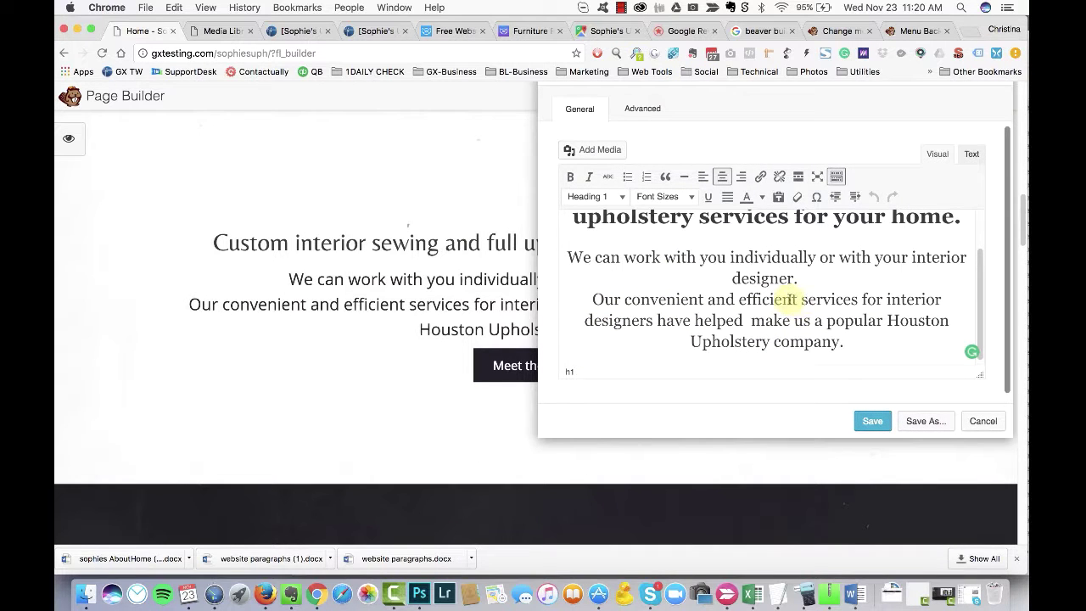
{"action": "left_click_drag", "start_coordinate": [801, 299], "coordinate": [653, 321]}
{"action": "left_click", "coordinate": [570, 177]}
{"action": "left_click", "coordinate": [579, 299]}
{"action": "key", "text": "Return"}
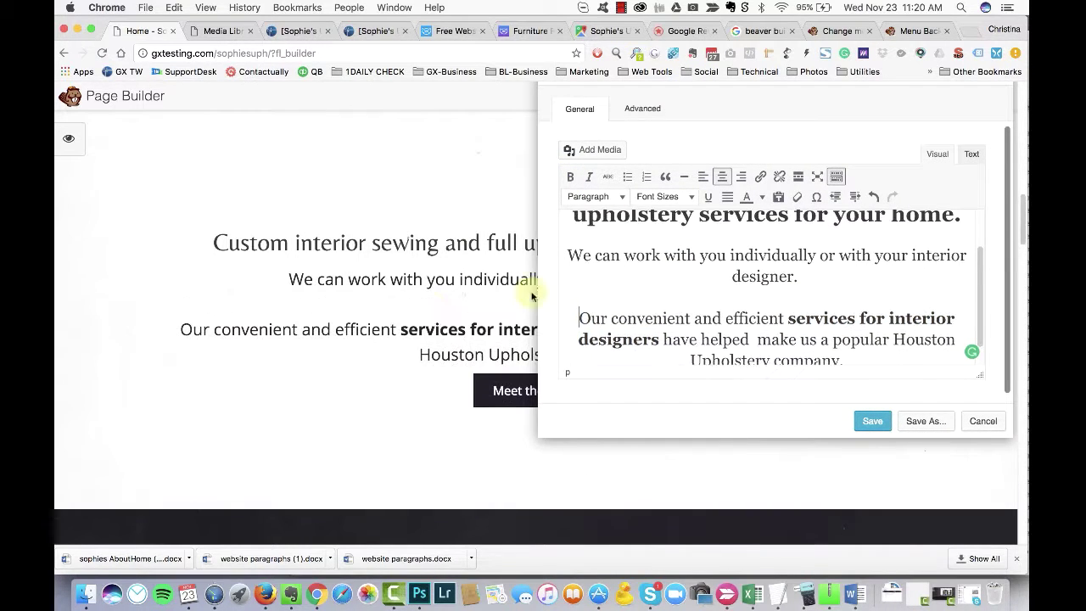
Step: Edit the line to read 'We can work with you or your interior designer.'
{"action": "scroll", "coordinate": [793, 335], "scroll_direction": "down", "scroll_amount": 1}
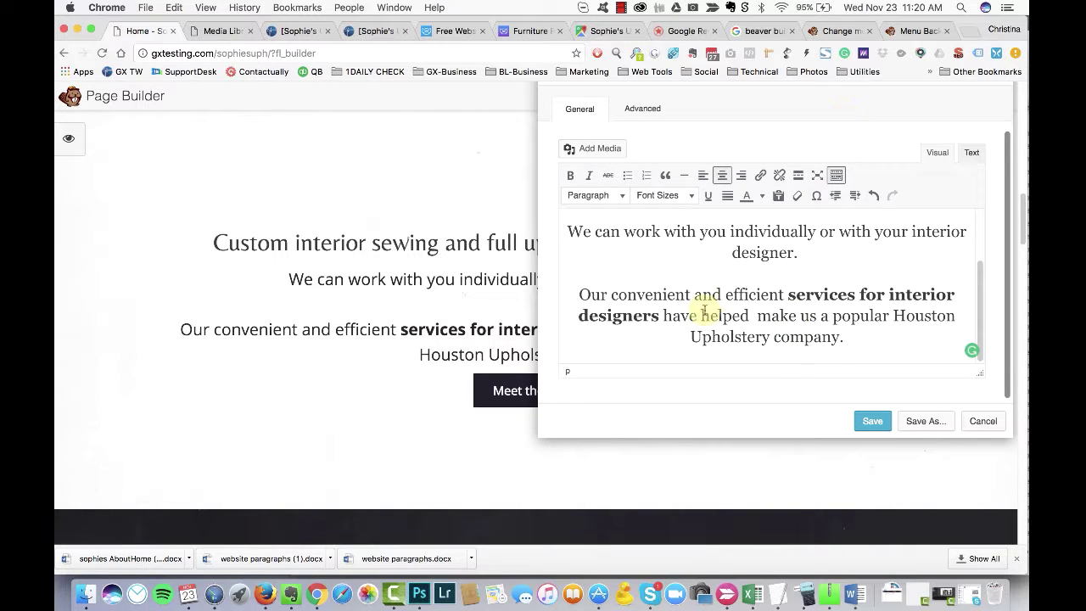
{"action": "scroll", "coordinate": [844, 289], "scroll_direction": "up", "scroll_amount": 1}
{"action": "type", "text": "in your ho"}
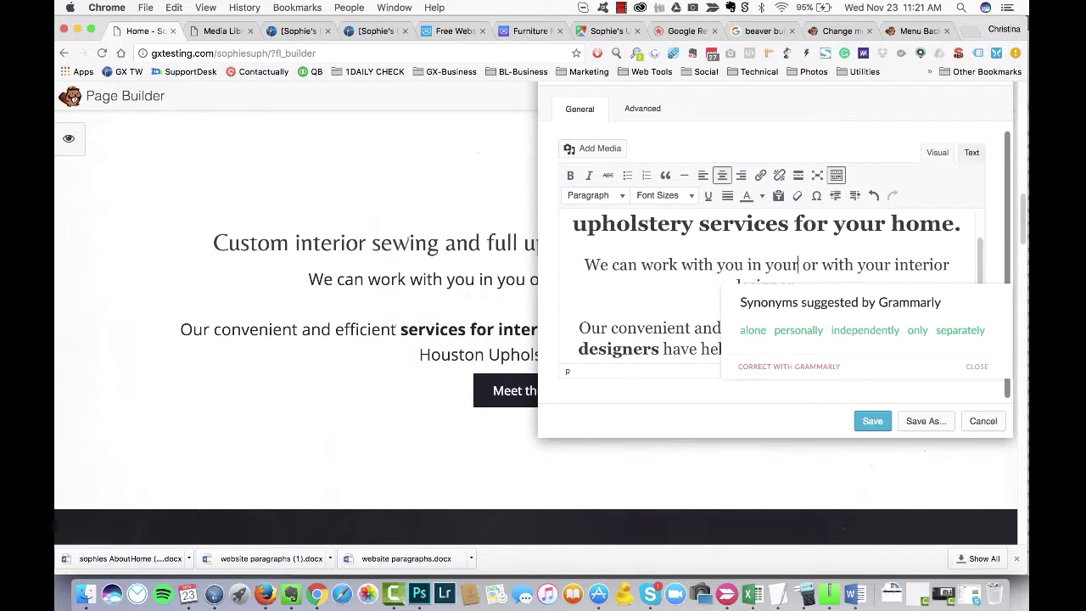
{"action": "key", "text": "BackSpace"}
{"action": "key", "text": "BackSpace"}
{"action": "key", "text": "BackSpace"}
{"action": "key", "text": "BackSpace"}
{"action": "key", "text": "BackSpace"}
{"action": "type", "text": "u"}
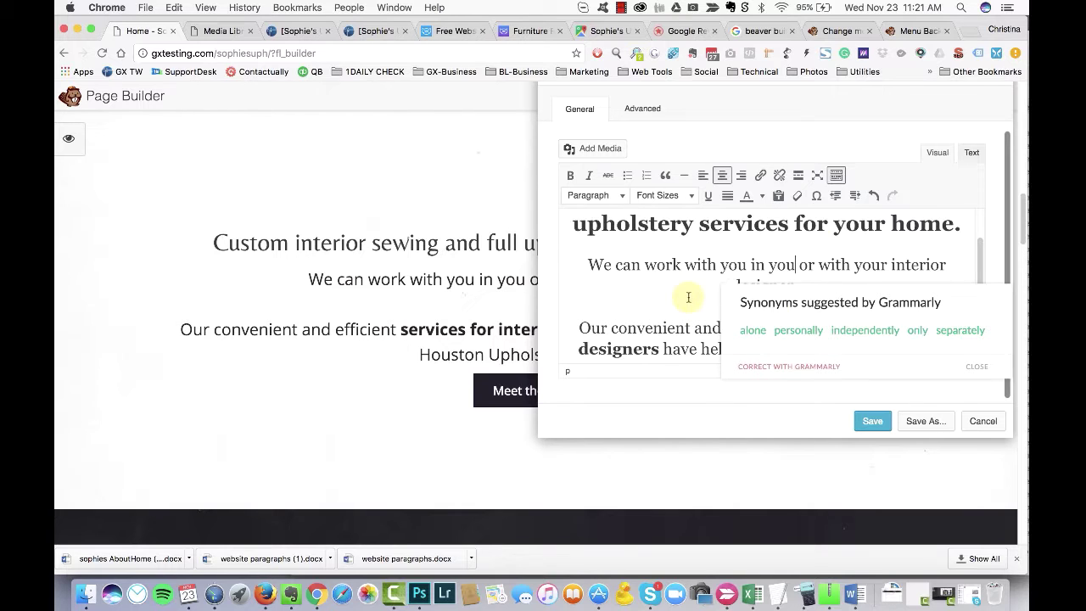
{"action": "scroll", "coordinate": [688, 297], "scroll_direction": "down", "scroll_amount": 1}
{"action": "scroll", "coordinate": [679, 255], "scroll_direction": "up", "scroll_amount": 1}
{"action": "double_click", "coordinate": [756, 255]}
{"action": "type", "text": "or"}
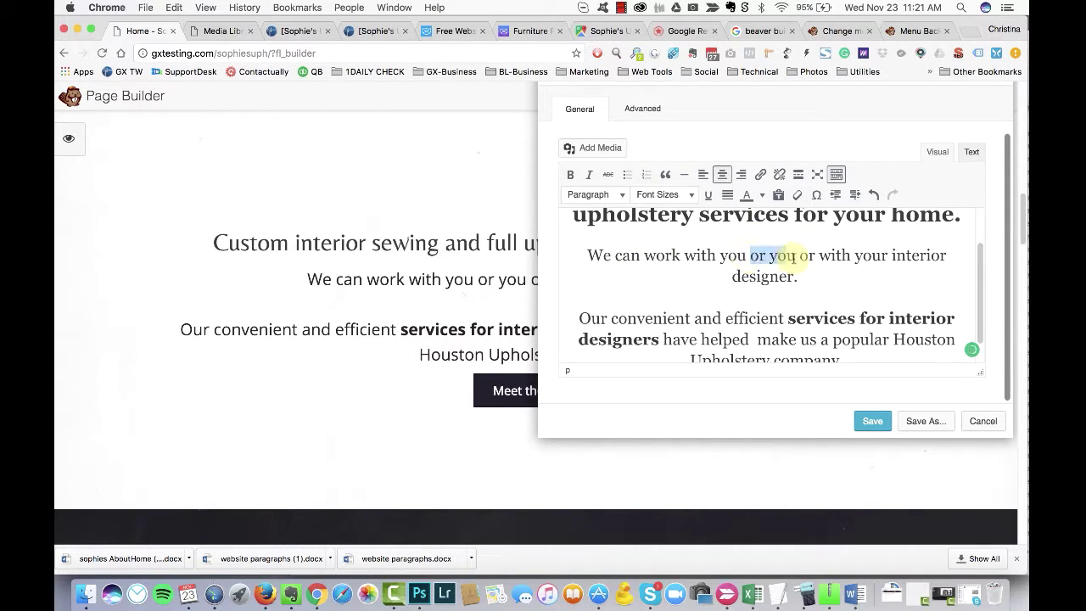
{"action": "key", "text": "BackSpace"}
{"action": "key", "text": "Delete"}
{"action": "key", "text": "Delete"}
{"action": "key", "text": "Delete"}
{"action": "key", "text": "Delete"}
{"action": "key", "text": "Delete"}
{"action": "key", "text": "Delete"}
{"action": "key", "text": "Delete"}
{"action": "key", "text": "Delete"}
{"action": "type", "text": "or"}
Step: Apply Heading 3 to the intro text and save the module
{"action": "left_click", "coordinate": [594, 194]}
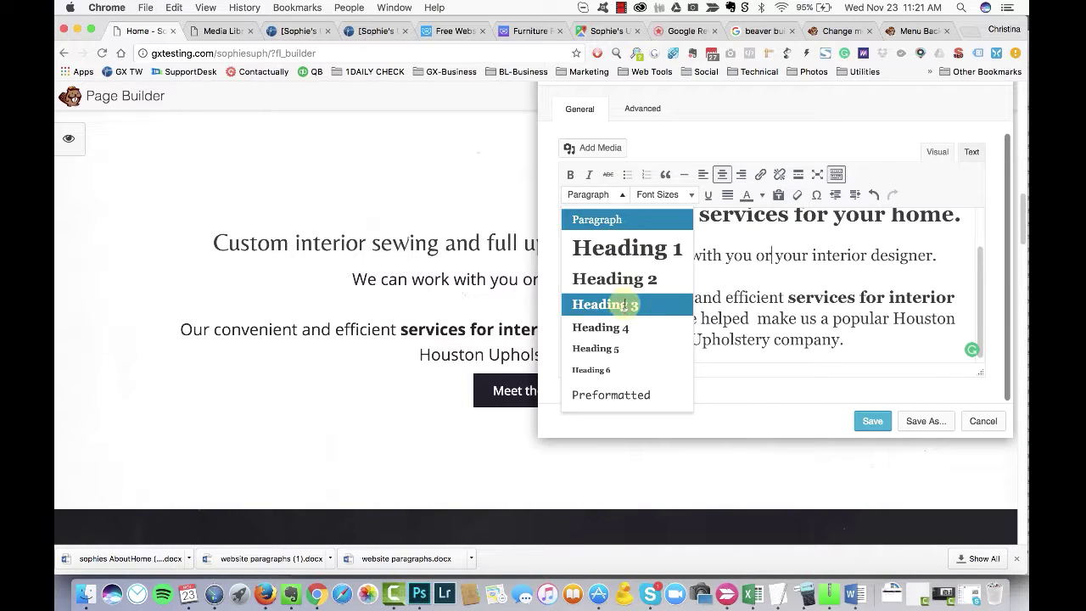
{"action": "left_click", "coordinate": [627, 305]}
{"action": "left_click", "coordinate": [643, 109]}
{"action": "scroll", "coordinate": [754, 284], "scroll_direction": "down", "scroll_amount": 1}
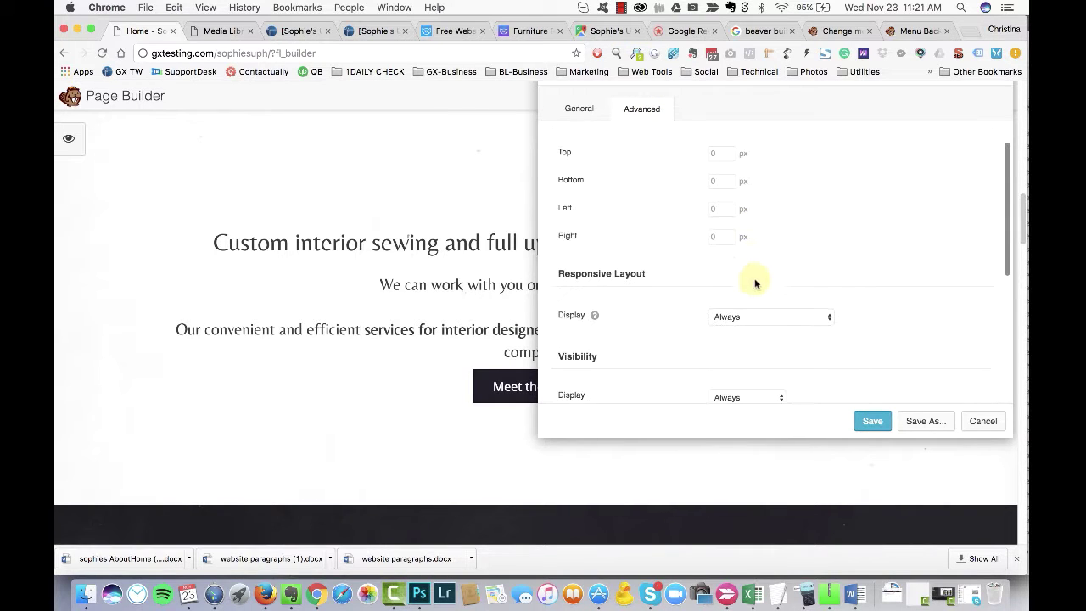
{"action": "left_click", "coordinate": [872, 421]}
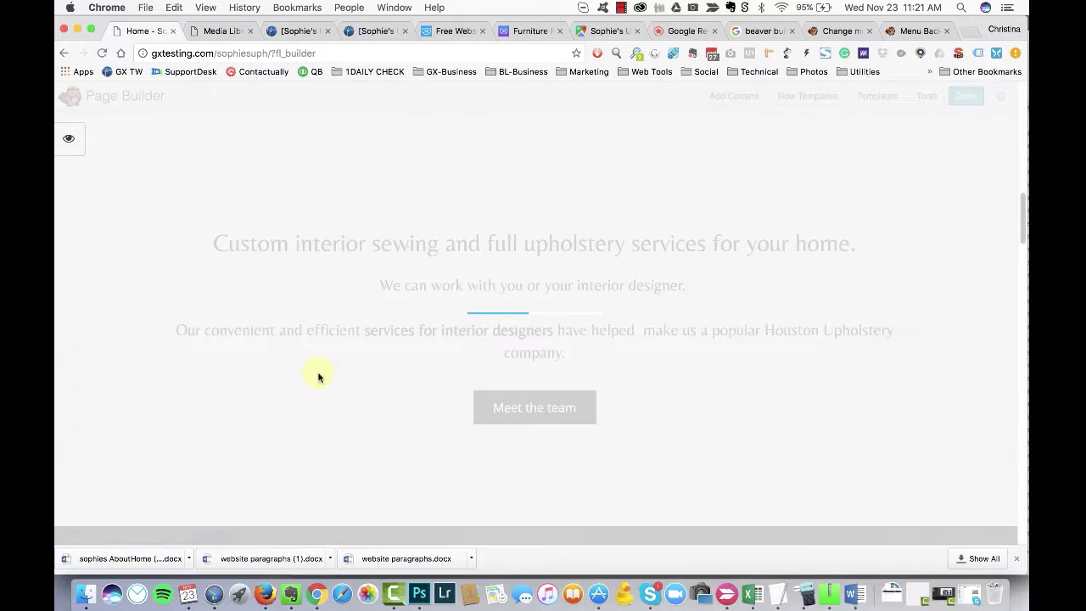
Step: Change the Meet the team button label to 'Find Out How We Can Help You Make Your Home Beautiful'
{"action": "left_click", "coordinate": [516, 382]}
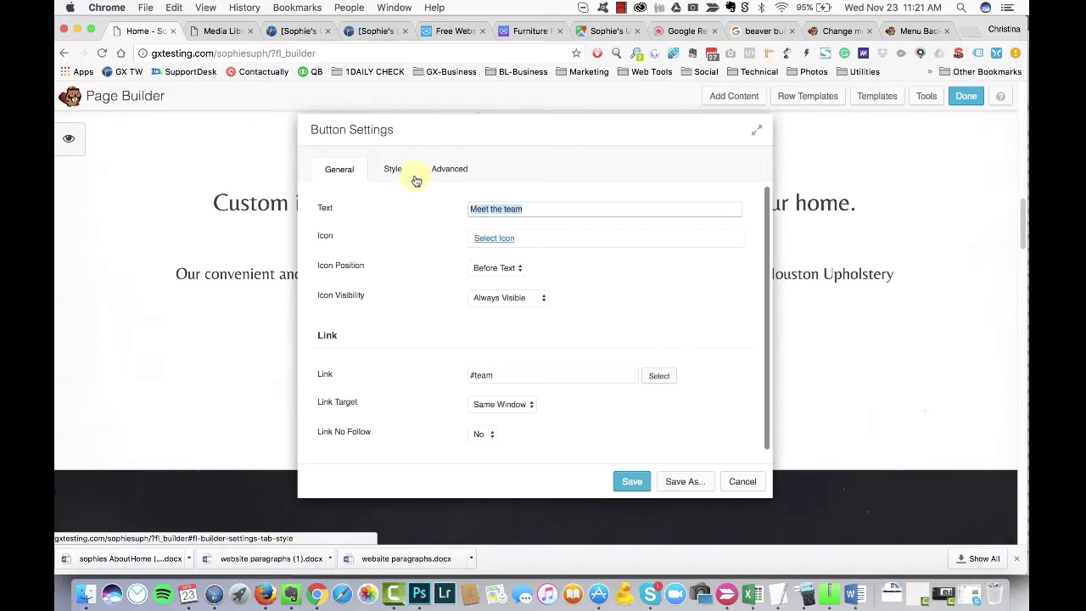
{"action": "type", "text": "Fin"}
{"action": "left_click_drag", "start_coordinate": [570, 136], "coordinate": [855, 132]}
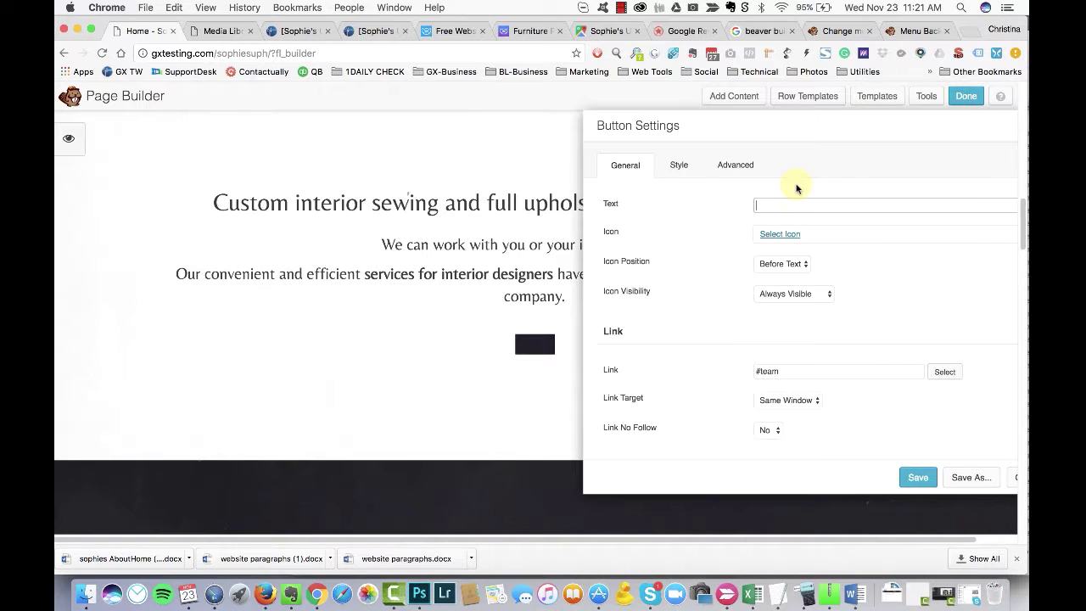
{"action": "key", "text": "BackSpace"}
{"action": "key", "text": "BackSpace"}
{"action": "key", "text": "BackSpace"}
{"action": "type", "text": "Se"}
{"action": "key", "text": "BackSpace"}
{"action": "key", "text": "BackSpace"}
{"action": "key", "text": "BackSpace"}
{"action": "key", "text": "BackSpace"}
{"action": "key", "text": "BackSpace"}
{"action": "key", "text": "BackSpace"}
{"action": "key", "text": "BackSpace"}
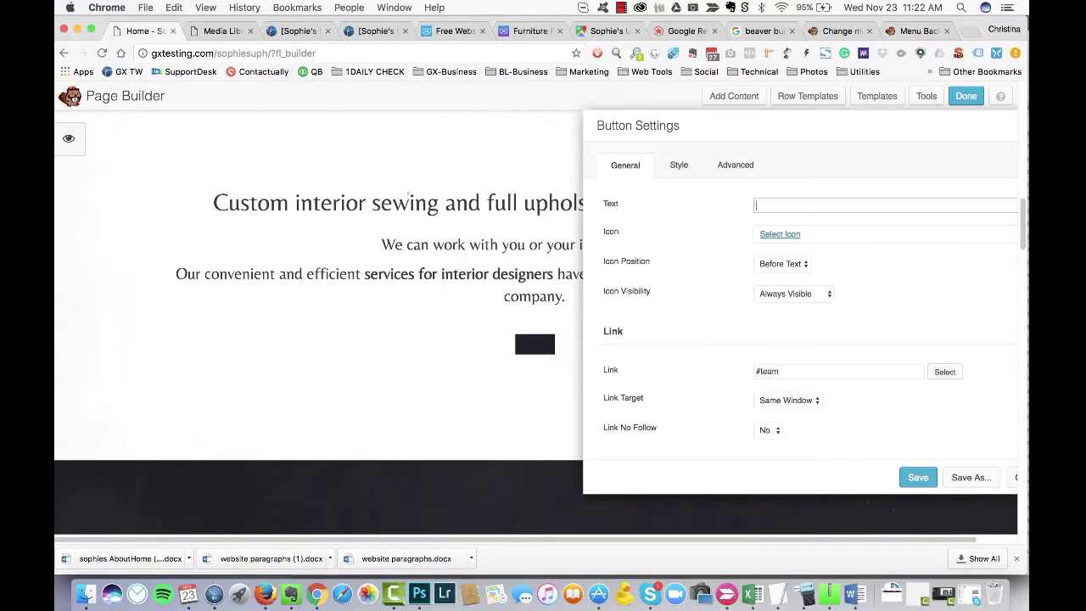
{"action": "type", "text": "Check out our"}
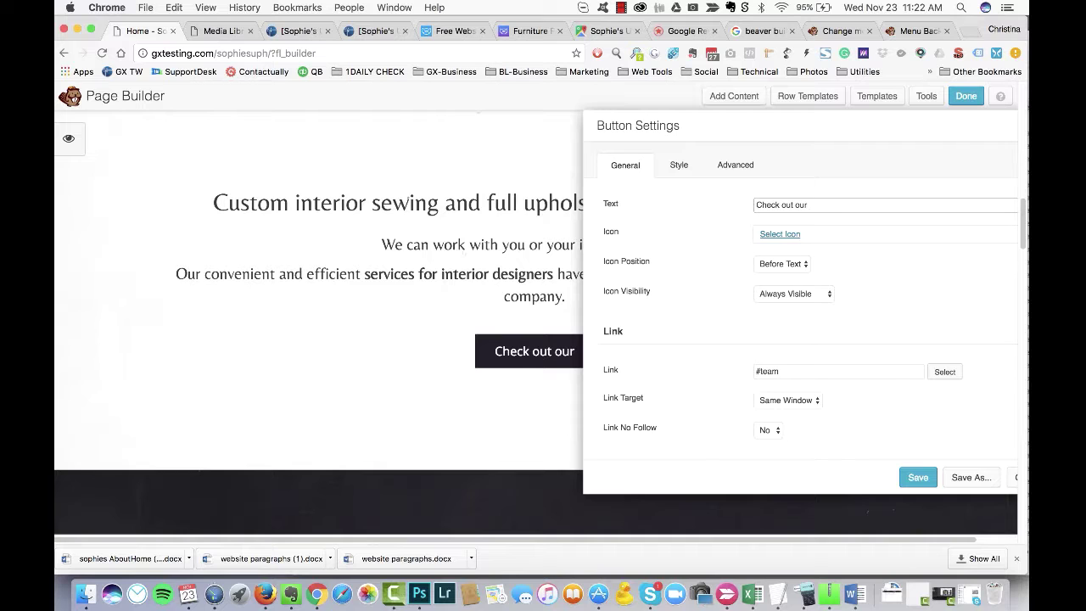
{"action": "type", "text": "Find Out How We"}
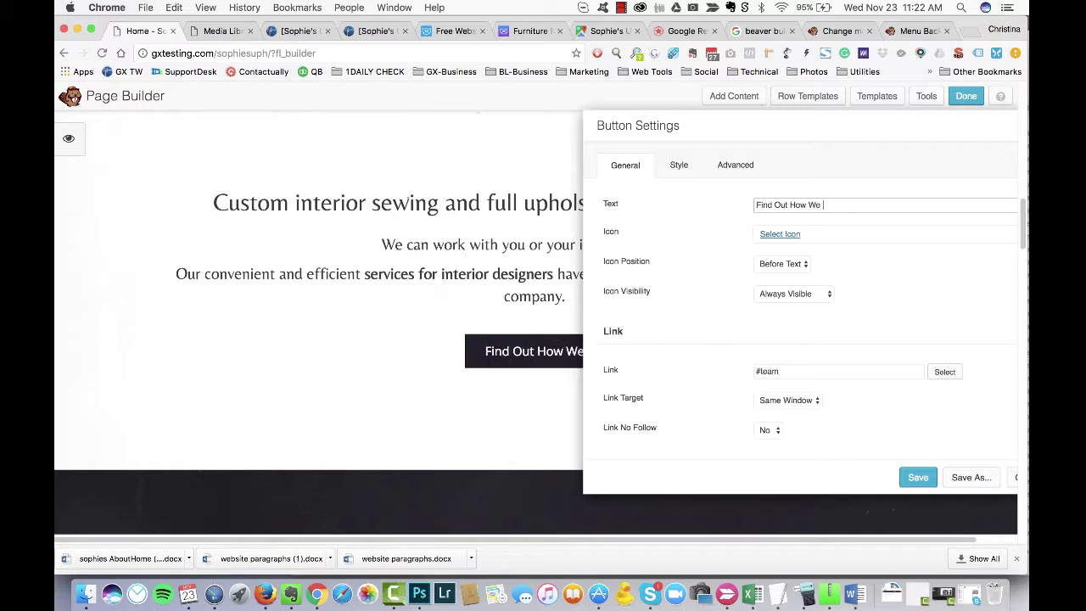
{"action": "type", "text": " Can Help You Make Your Home Beautiful"}
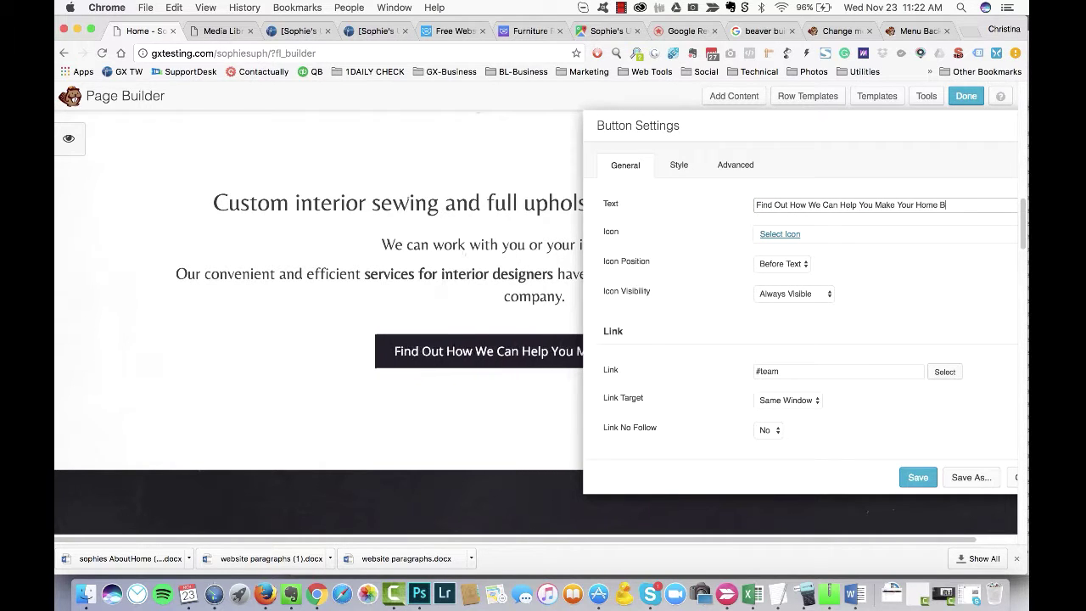
{"action": "triple_click", "coordinate": [778, 237]}
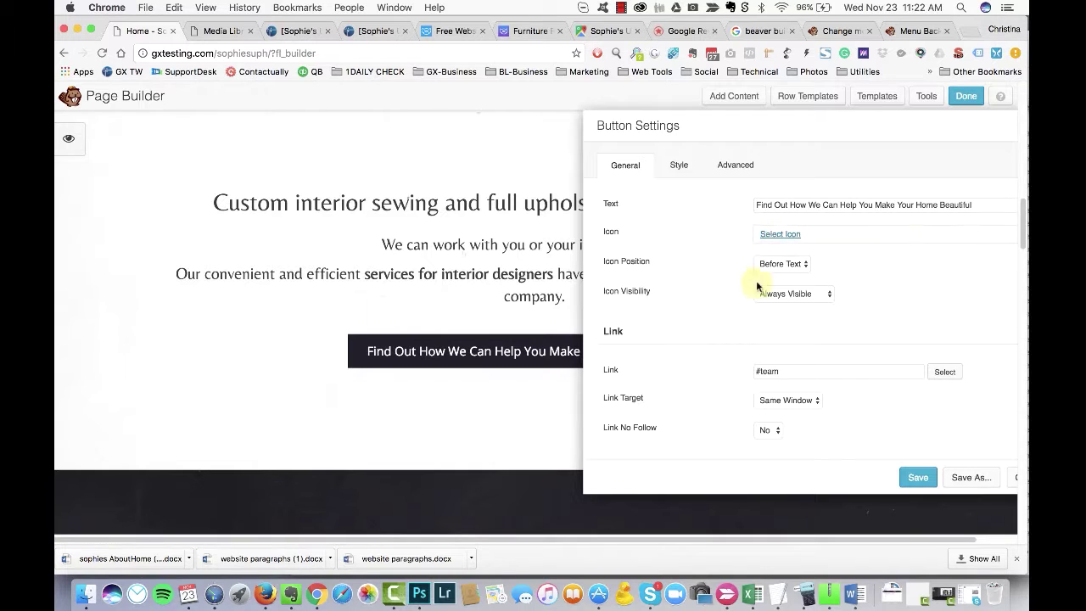
Step: Give the button a pink background and keep the Flat button style
{"action": "left_click", "coordinate": [679, 165]}
{"action": "scroll", "coordinate": [759, 356], "scroll_direction": "down", "scroll_amount": 5}
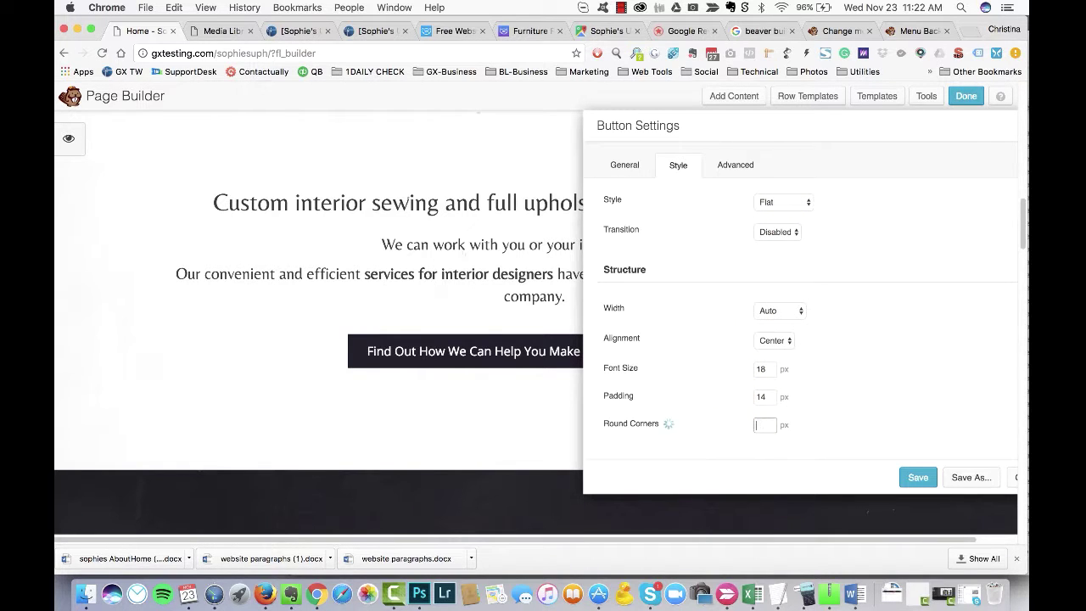
{"action": "scroll", "coordinate": [854, 328], "scroll_direction": "up", "scroll_amount": 5}
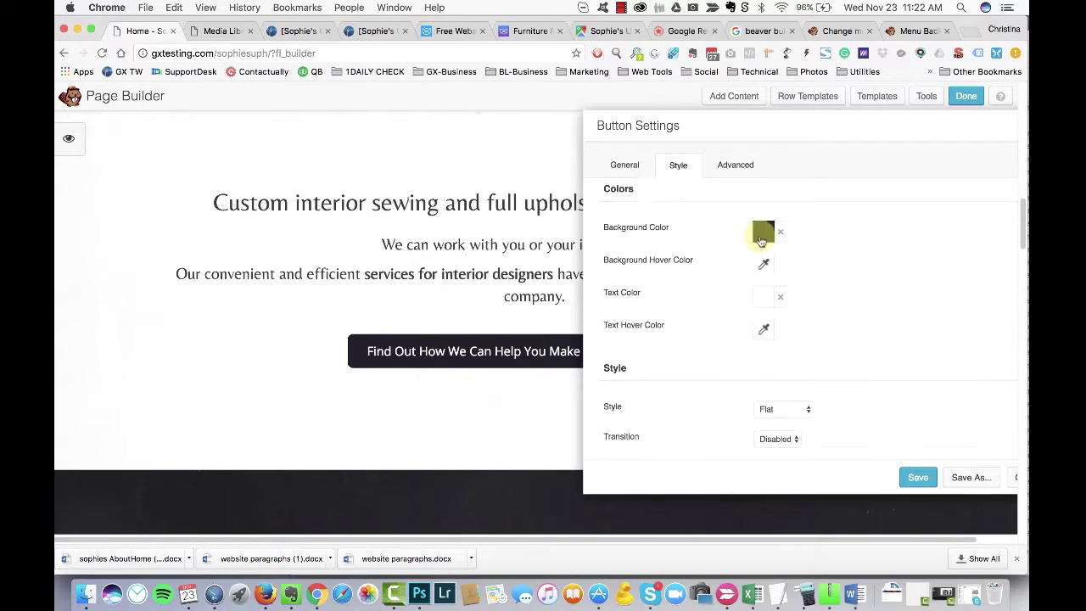
{"action": "left_click", "coordinate": [761, 239]}
{"action": "left_click", "coordinate": [819, 417]}
{"action": "left_click", "coordinate": [674, 356]}
{"action": "scroll", "coordinate": [669, 378], "scroll_direction": "down", "scroll_amount": 3}
{"action": "scroll", "coordinate": [670, 376], "scroll_direction": "up", "scroll_amount": 3}
{"action": "scroll", "coordinate": [771, 296], "scroll_direction": "down", "scroll_amount": 2}
{"action": "left_click", "coordinate": [772, 297]}
{"action": "left_click", "coordinate": [471, 363]}
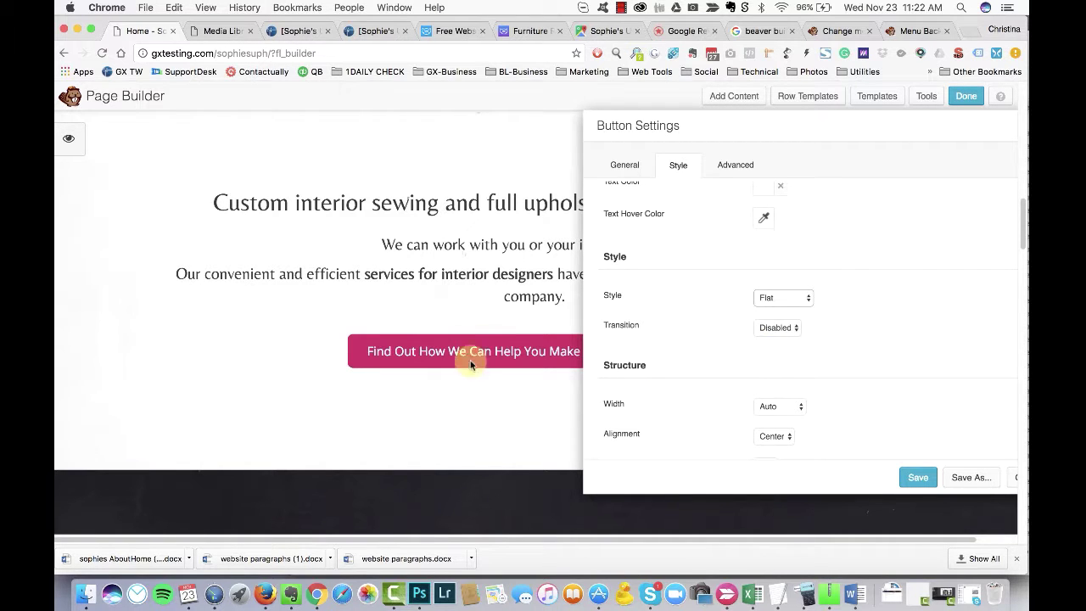
Step: Link the button to the Services page and save the button settings
{"action": "left_click", "coordinate": [945, 366]}
{"action": "scroll", "coordinate": [814, 348], "scroll_direction": "down", "scroll_amount": 2}
{"action": "left_click", "coordinate": [814, 348]}
{"action": "left_click", "coordinate": [918, 477]}
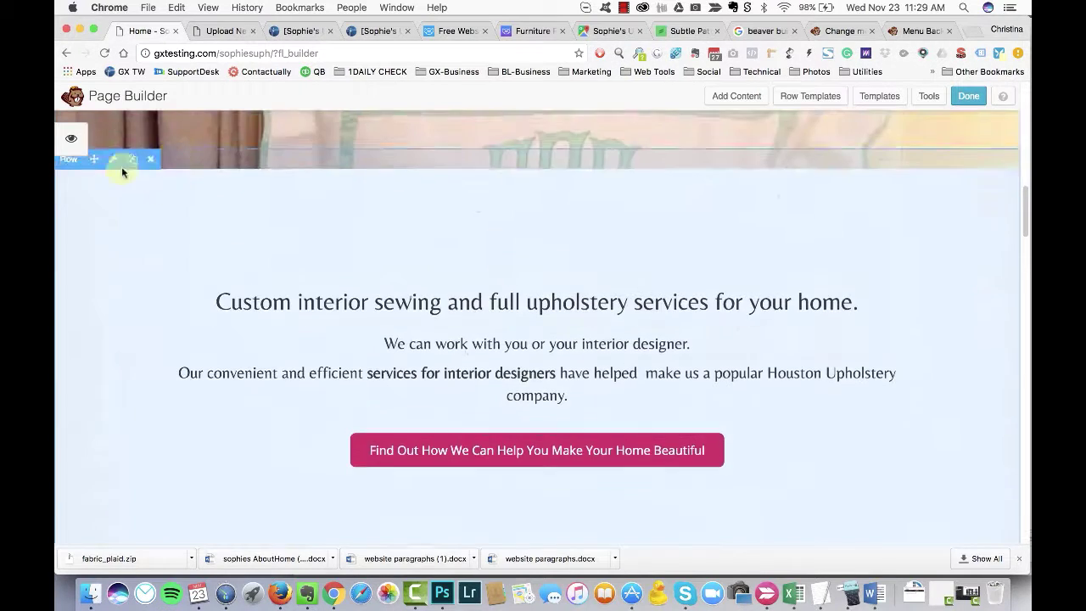
{"action": "left_click", "coordinate": [121, 167]}
{"action": "scroll", "coordinate": [551, 240], "scroll_direction": "down", "scroll_amount": 5}
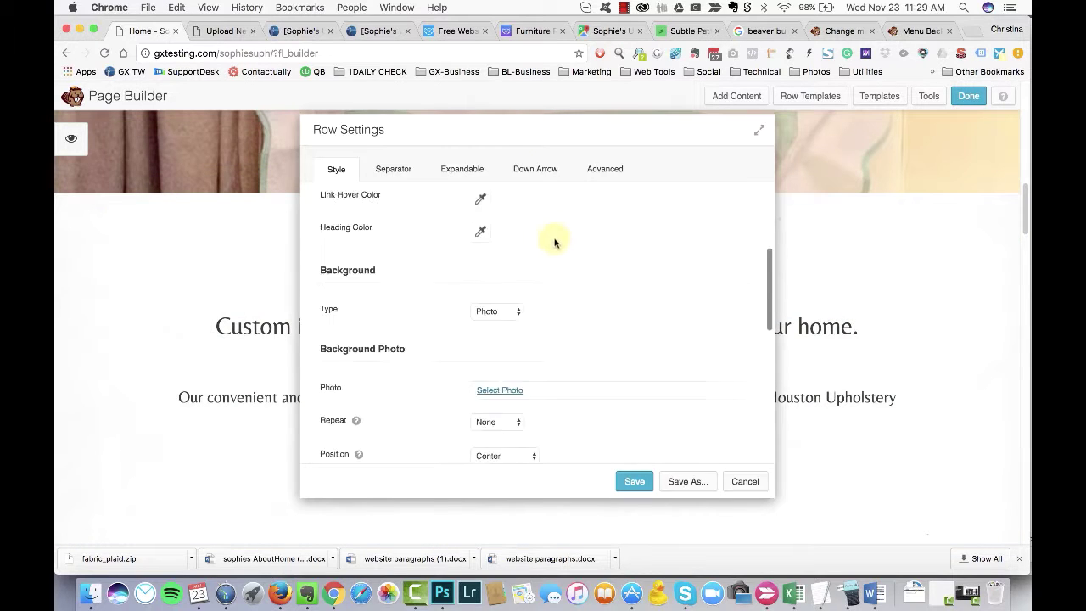
{"action": "left_click", "coordinate": [501, 244]}
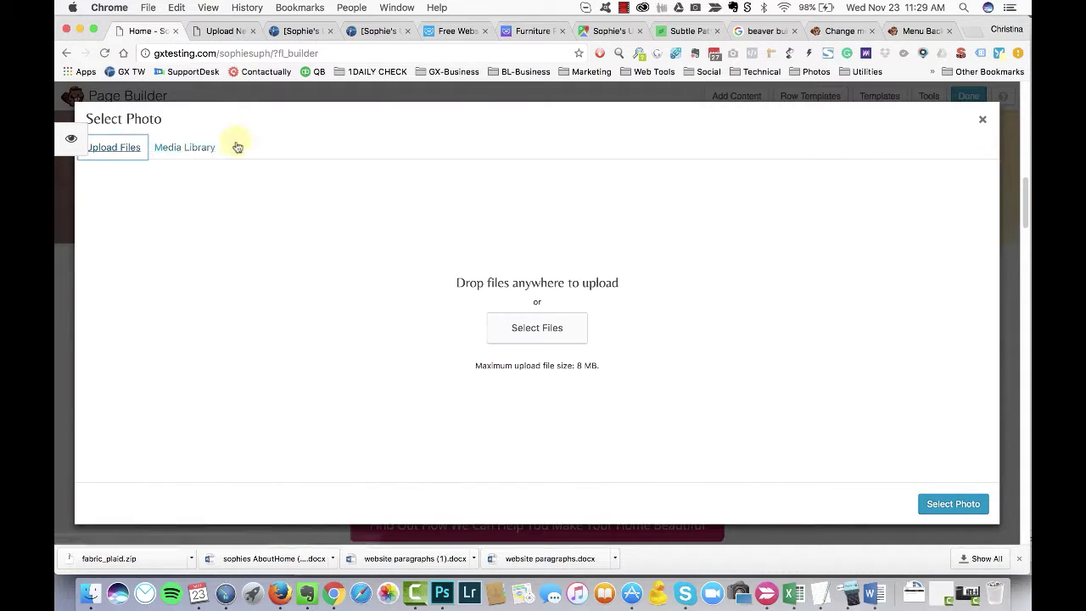
{"action": "left_click", "coordinate": [147, 257]}
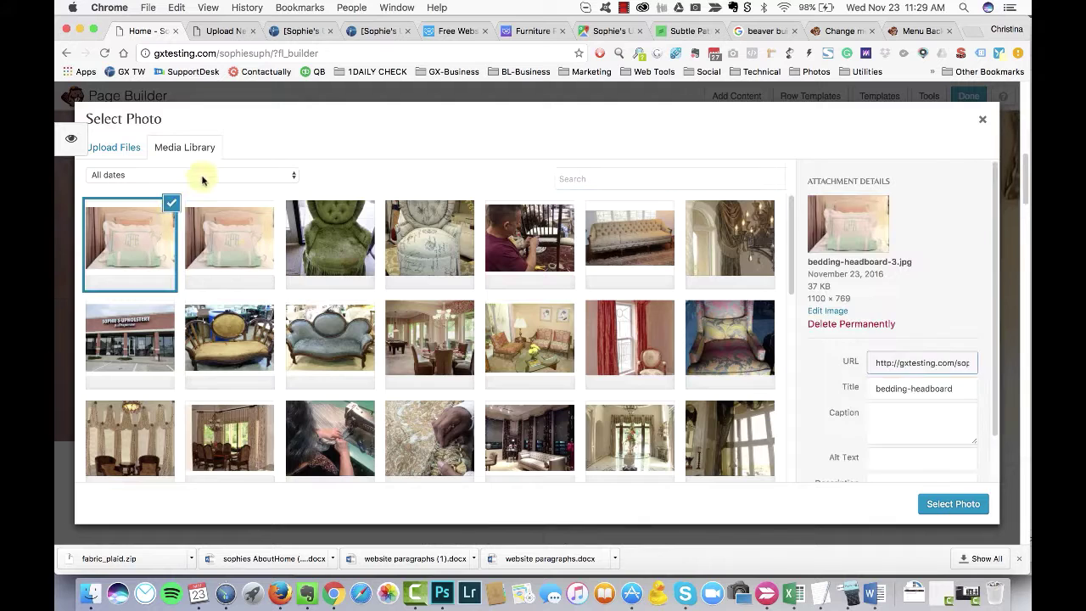
{"action": "left_click", "coordinate": [201, 175]}
{"action": "left_click", "coordinate": [167, 218]}
{"action": "left_click", "coordinate": [145, 247]}
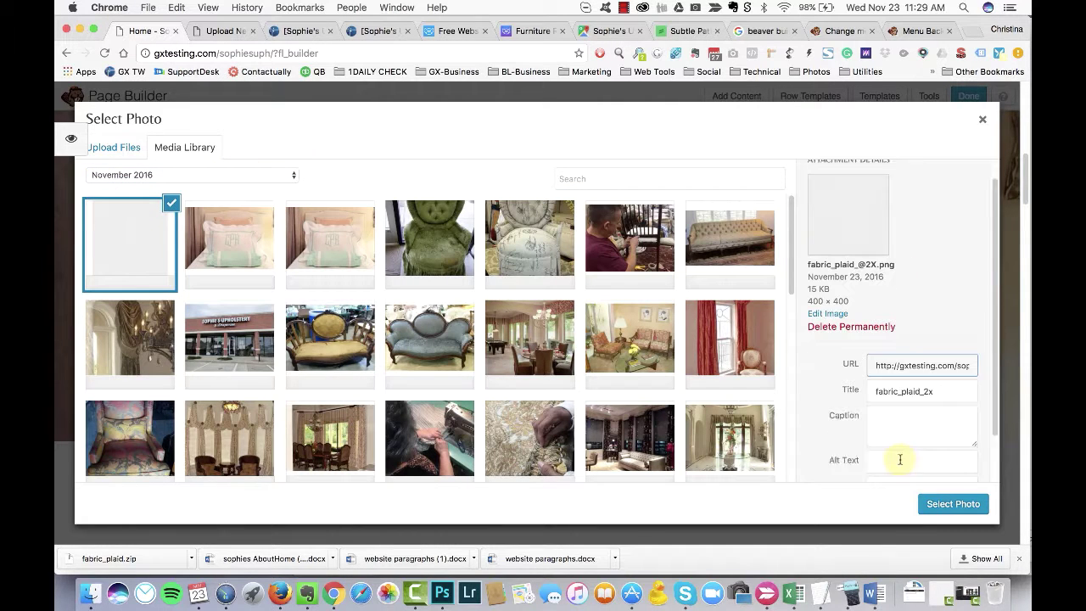
{"action": "left_click", "coordinate": [897, 455]}
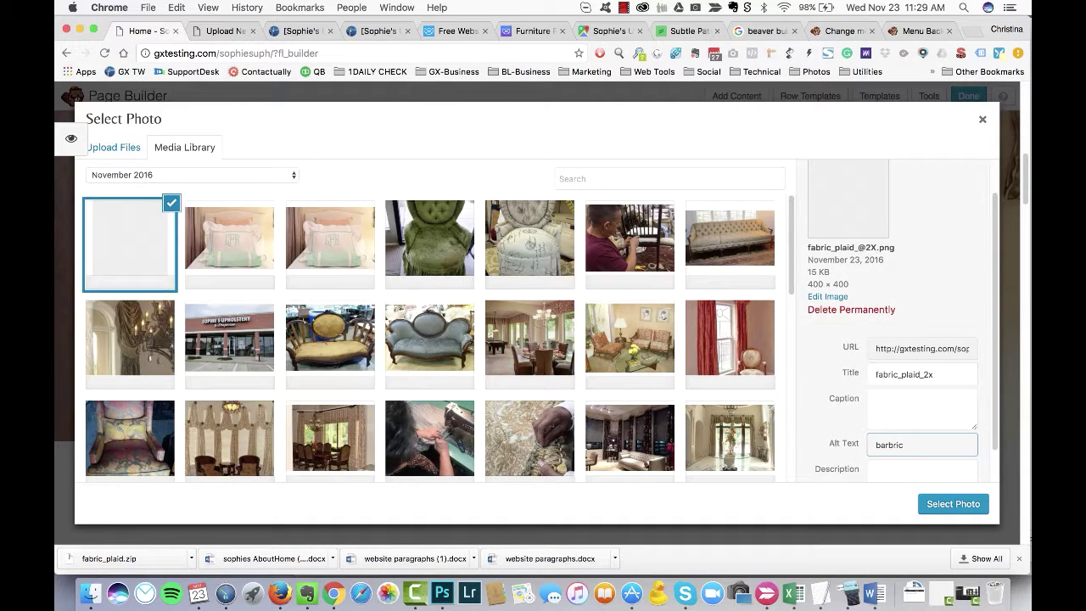
{"action": "type", "text": "fabric background"}
{"action": "left_click", "coordinate": [942, 502]}
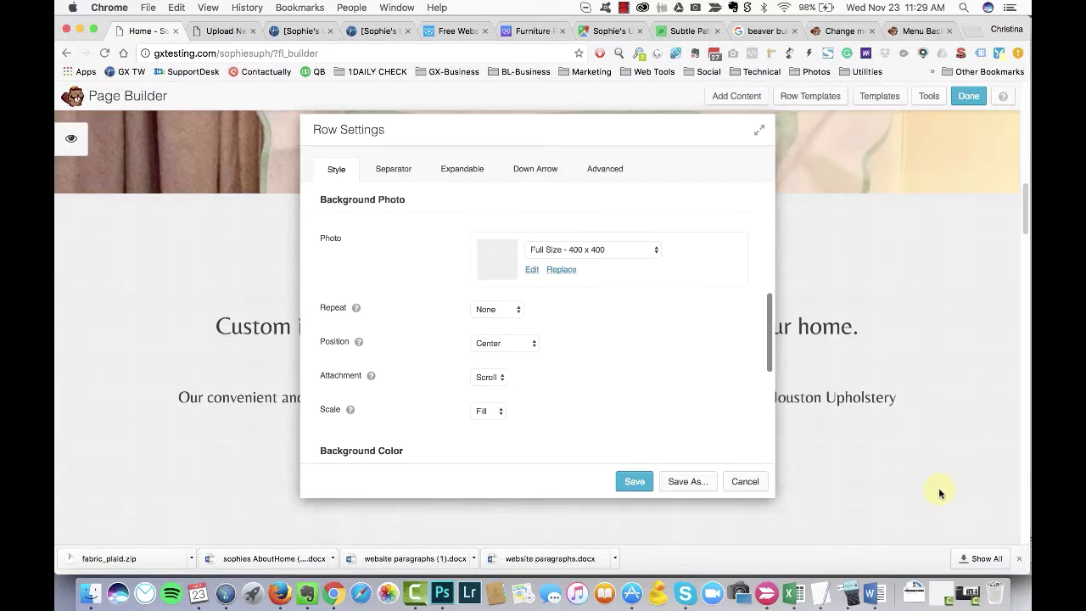
Step: Tile the plaid background with a fixed attachment and save the row settings
{"action": "left_click", "coordinate": [608, 358]}
{"action": "left_click", "coordinate": [606, 357]}
{"action": "left_click", "coordinate": [618, 257]}
{"action": "left_click", "coordinate": [694, 276]}
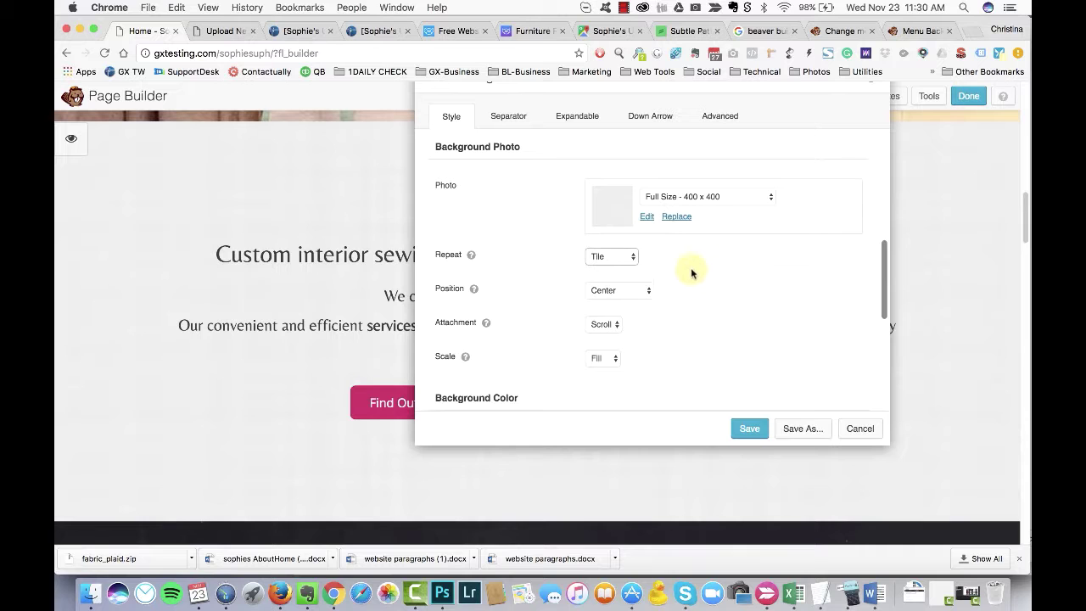
{"action": "left_click", "coordinate": [627, 335]}
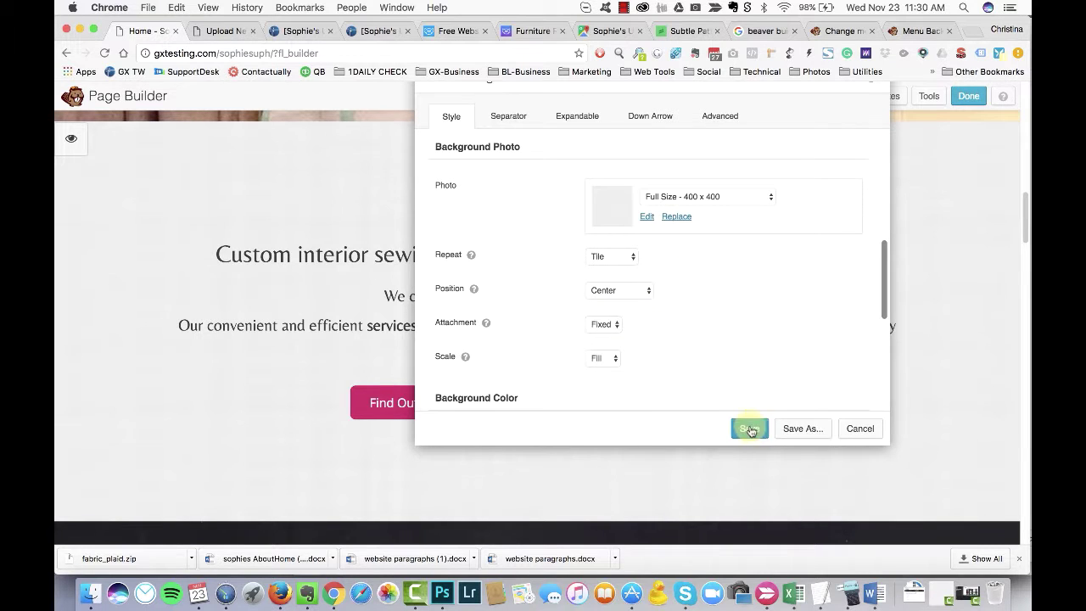
{"action": "left_click", "coordinate": [749, 428]}
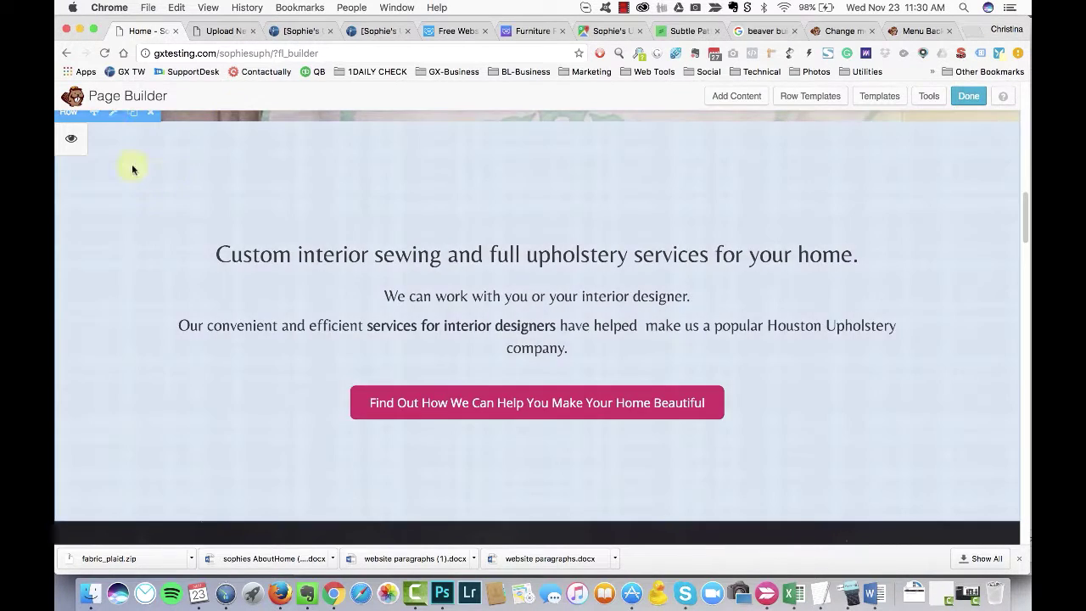
Step: Back in the intro row settings, keep attachment Fixed and change the photo scale to None
{"action": "left_click", "coordinate": [125, 132]}
{"action": "key", "text": "super+Tab"}
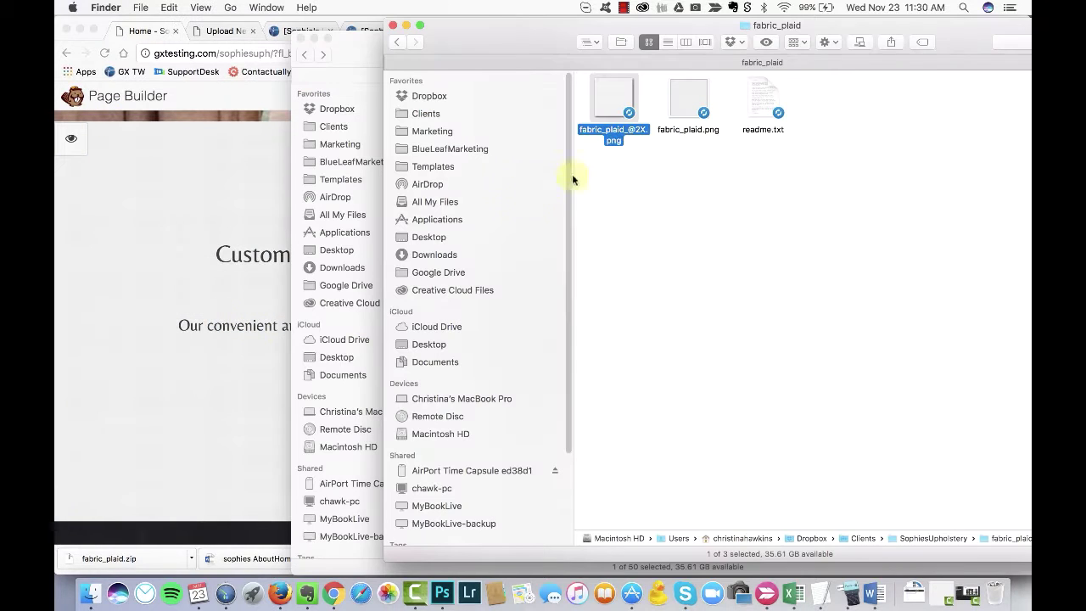
{"action": "left_click", "coordinate": [237, 197]}
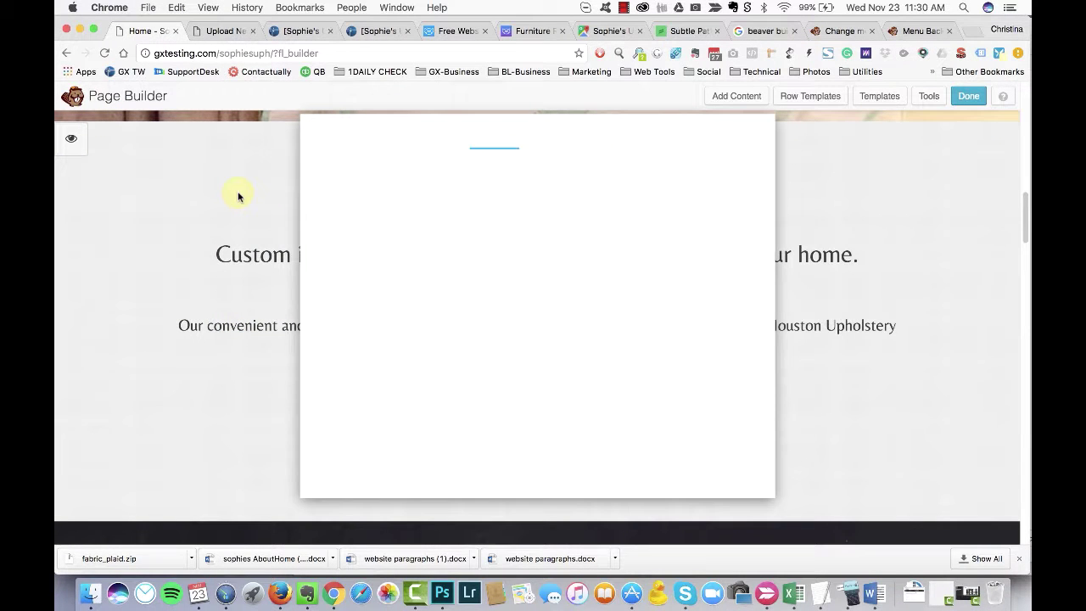
{"action": "scroll", "coordinate": [565, 297], "scroll_direction": "down", "scroll_amount": 10}
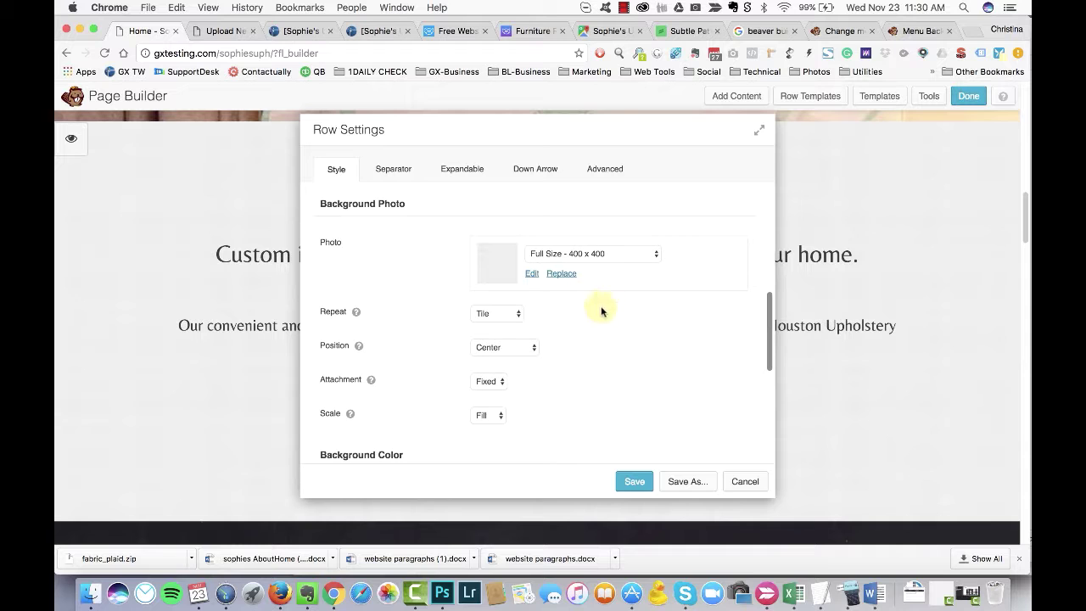
{"action": "left_click", "coordinate": [505, 381]}
{"action": "left_click", "coordinate": [499, 415]}
{"action": "left_click", "coordinate": [487, 391]}
{"action": "left_click_drag", "start_coordinate": [504, 156], "coordinate": [673, 133]}
Step: Give the row a light blue preset background colour and light blue overlay, then save
{"action": "scroll", "coordinate": [786, 363], "scroll_direction": "down", "scroll_amount": 2}
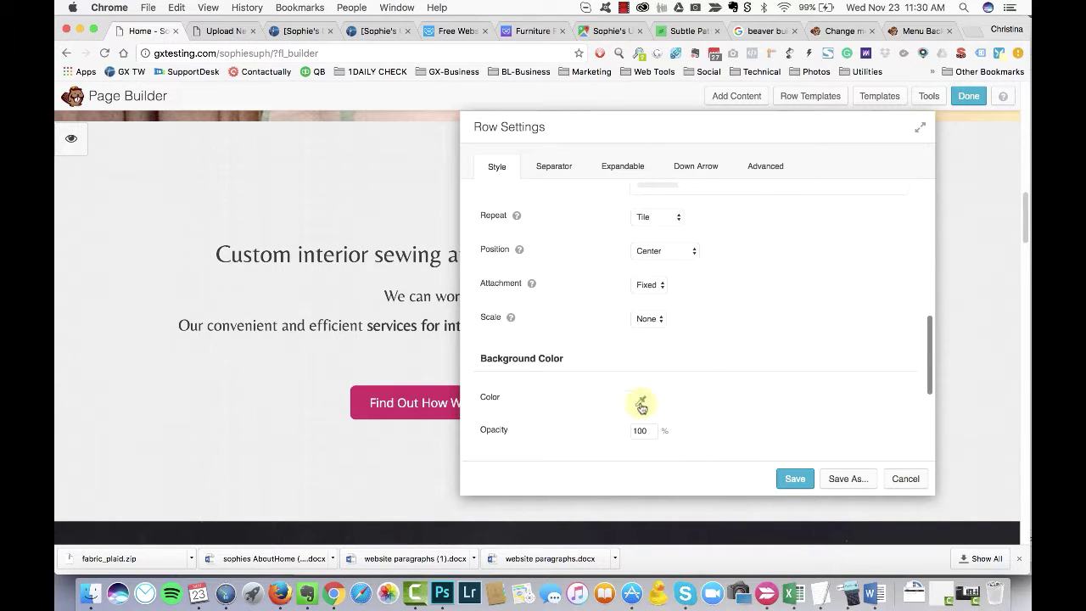
{"action": "left_click", "coordinate": [641, 408]}
{"action": "left_click", "coordinate": [696, 381]}
{"action": "left_click", "coordinate": [640, 395]}
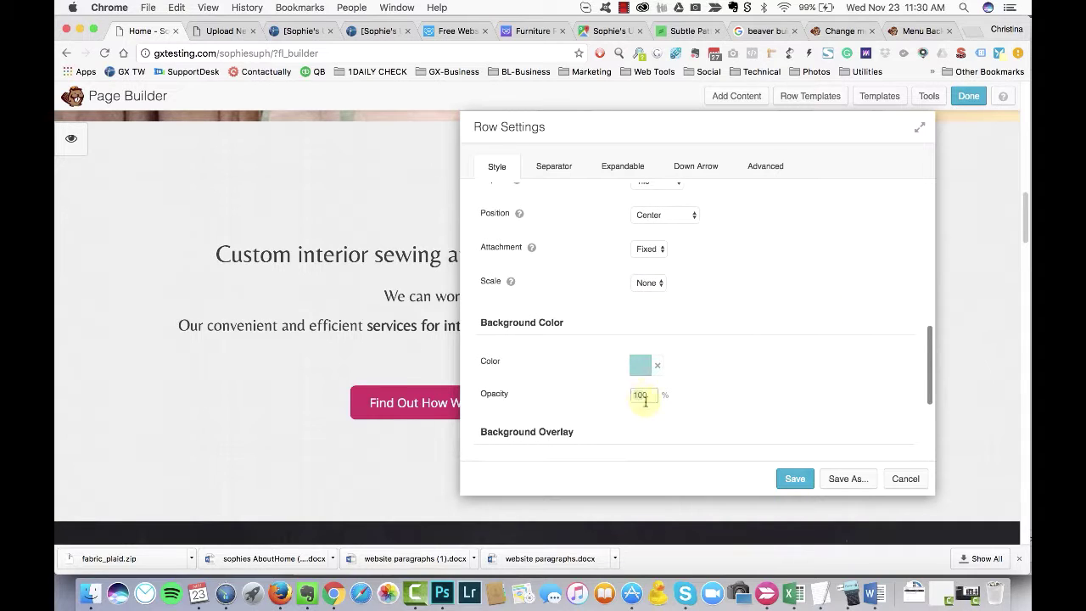
{"action": "scroll", "coordinate": [749, 361], "scroll_direction": "down", "scroll_amount": 3}
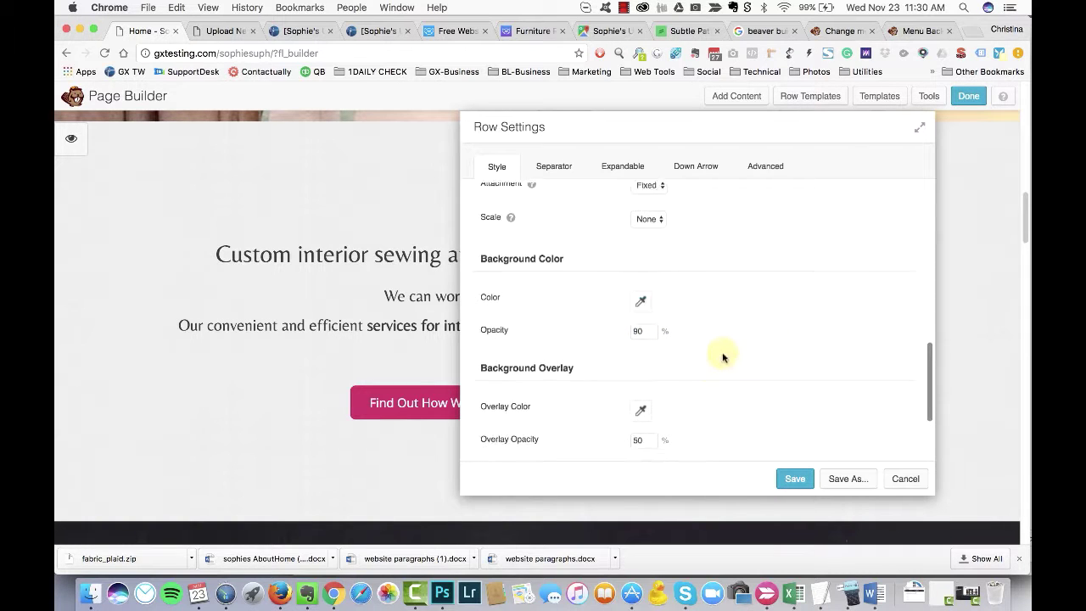
{"action": "left_click", "coordinate": [695, 311]}
{"action": "left_click", "coordinate": [649, 242]}
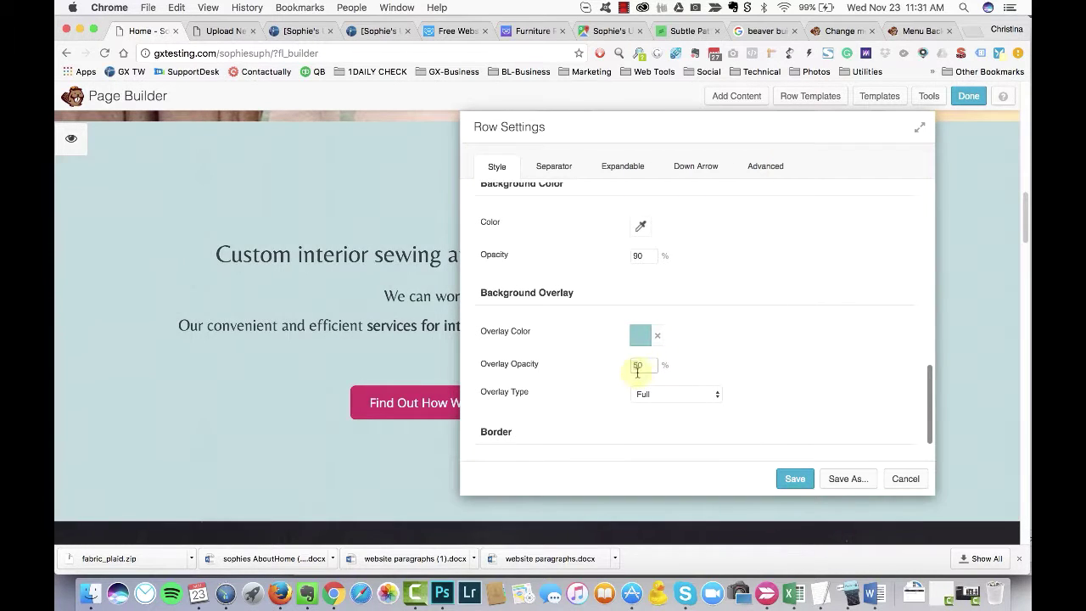
{"action": "left_click", "coordinate": [795, 478]}
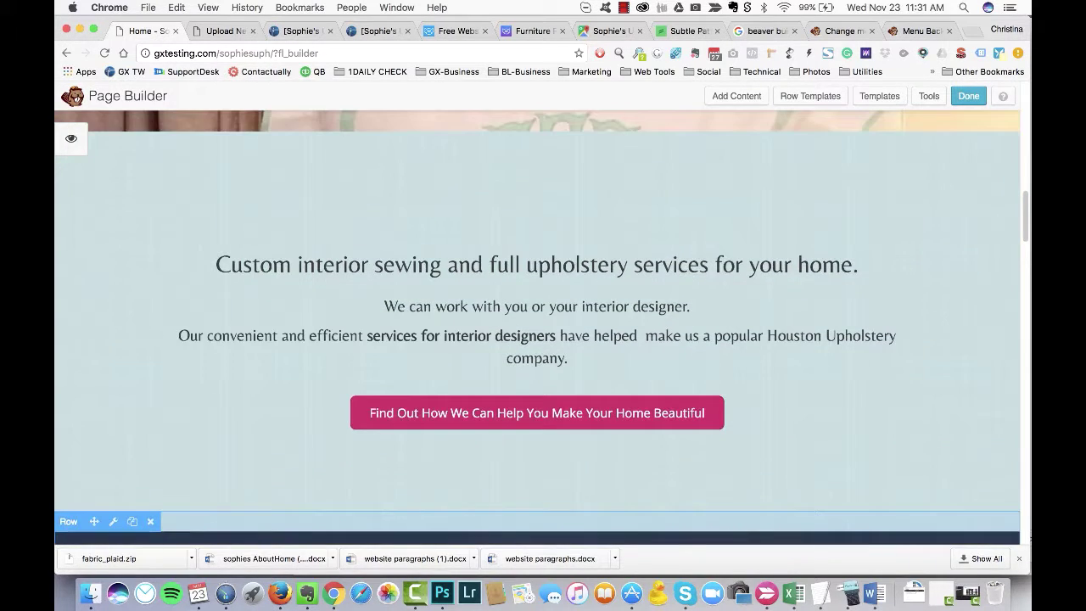
Step: Close the image row's settings without making changes
{"action": "scroll", "coordinate": [536, 327], "scroll_direction": "down", "scroll_amount": 10}
{"action": "scroll", "coordinate": [536, 326], "scroll_direction": "up", "scroll_amount": 1}
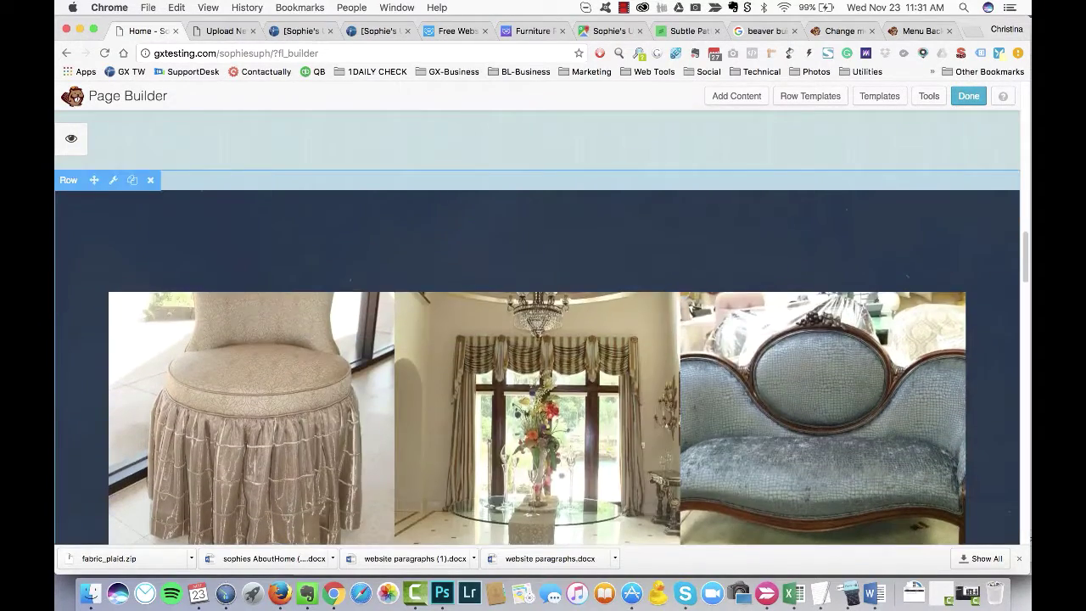
{"action": "scroll", "coordinate": [744, 382], "scroll_direction": "down", "scroll_amount": 5}
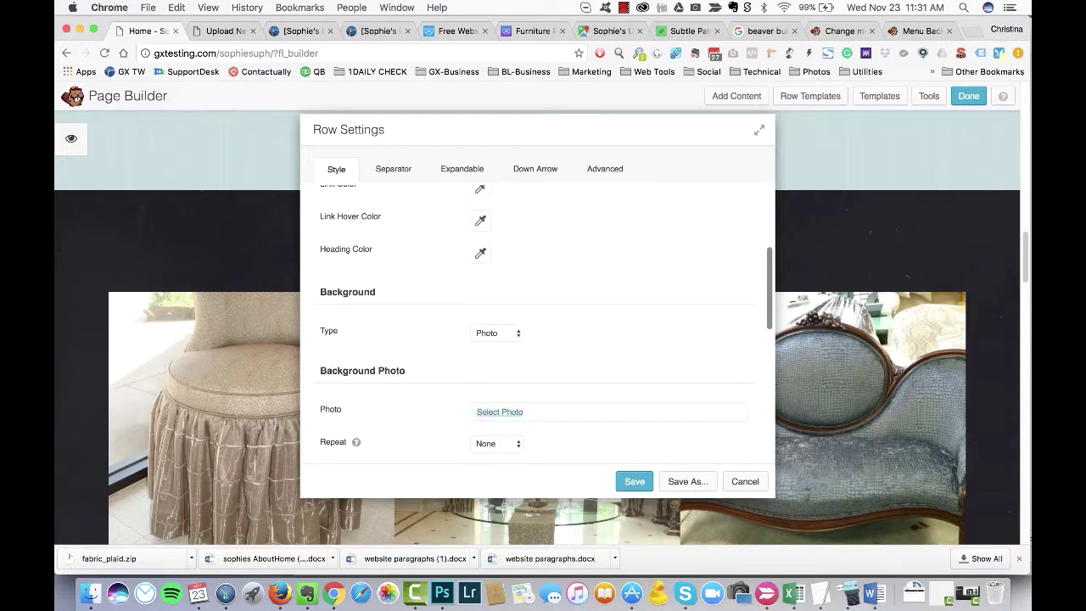
{"action": "left_click", "coordinate": [744, 480]}
Step: Make the Furniture Upholstery heading a Heading 3 and save the module
{"action": "scroll", "coordinate": [537, 333], "scroll_direction": "down", "scroll_amount": 5}
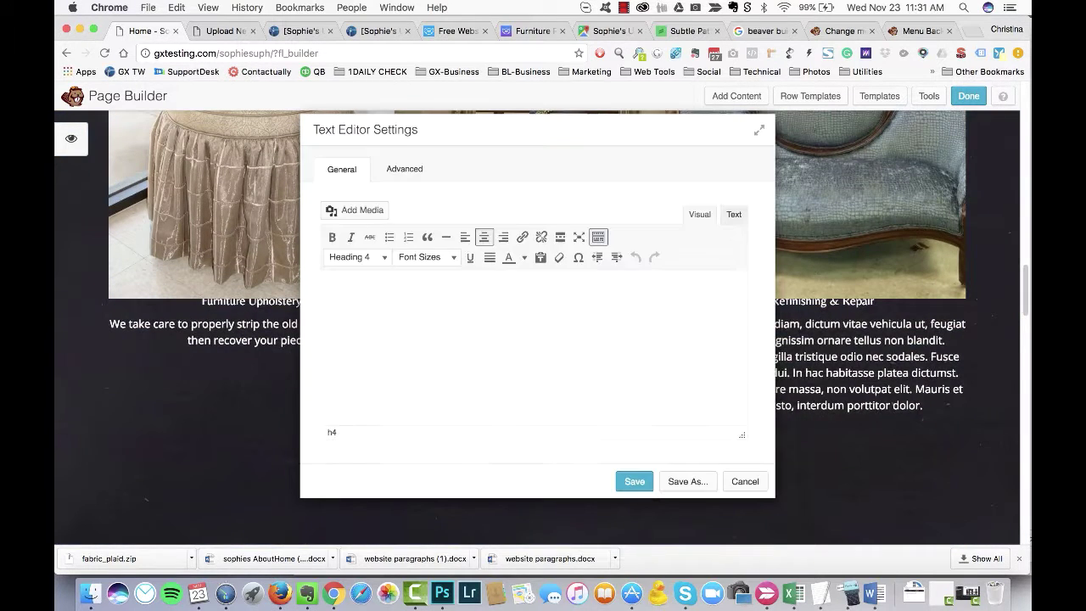
{"action": "left_click", "coordinate": [403, 169]}
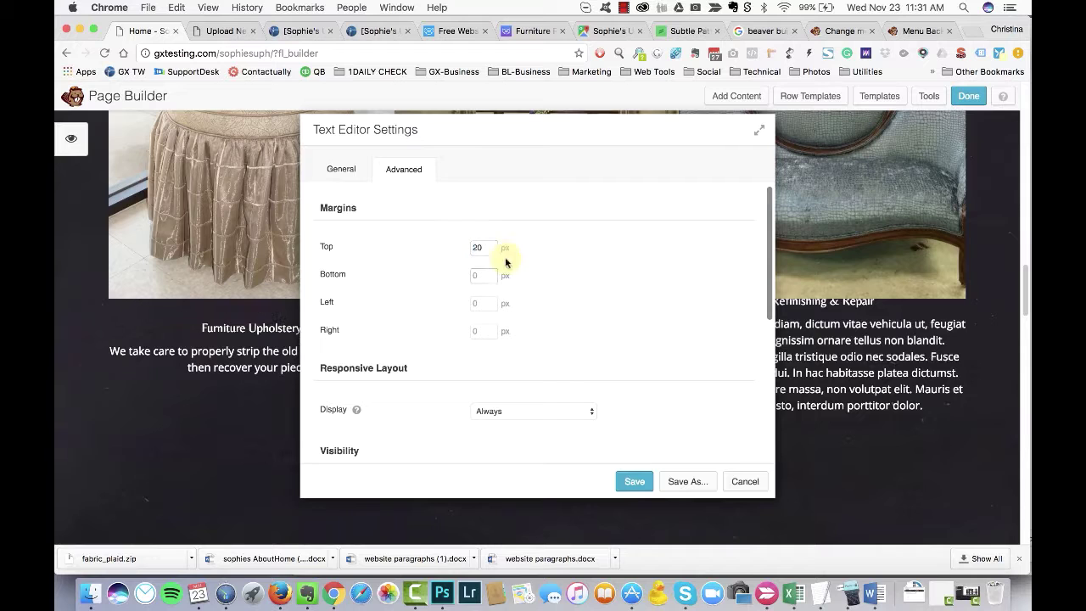
{"action": "left_click", "coordinate": [346, 172]}
{"action": "left_click_drag", "start_coordinate": [606, 285], "coordinate": [400, 283]}
{"action": "left_click", "coordinate": [356, 256]}
{"action": "left_click", "coordinate": [365, 366]}
{"action": "left_click", "coordinate": [635, 481]}
Step: Set the Furniture Upholstery module's left and right margins to 20 px and save
{"action": "left_click", "coordinate": [281, 359]}
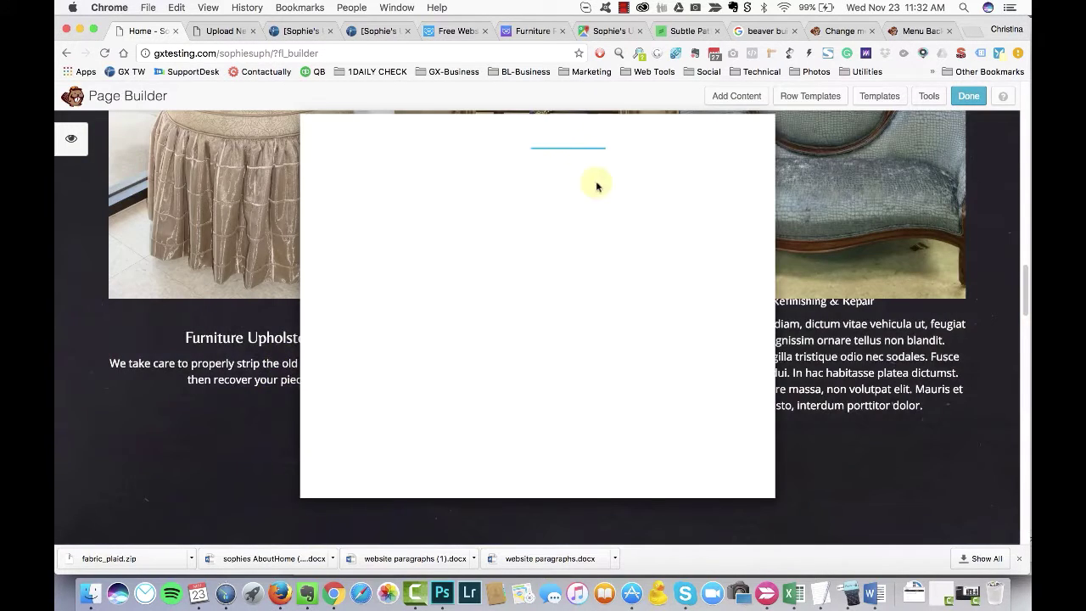
{"action": "left_click", "coordinate": [433, 170]}
{"action": "left_click", "coordinate": [497, 298]}
{"action": "type", "text": "20"}
{"action": "left_click", "coordinate": [497, 327]}
{"action": "type", "text": "20"}
{"action": "left_click", "coordinate": [634, 481]}
Step: Format the Window Treatments heading as Heading 3
{"action": "left_click", "coordinate": [468, 331]}
{"action": "left_click", "coordinate": [403, 169]}
{"action": "left_click", "coordinate": [482, 248]}
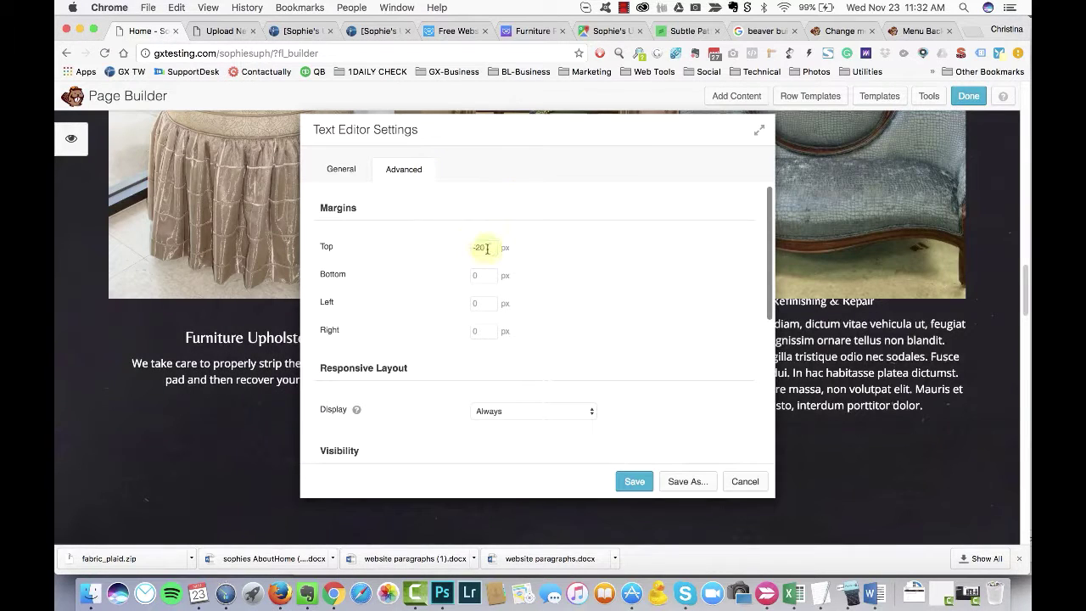
{"action": "left_click_drag", "start_coordinate": [497, 138], "coordinate": [748, 133]}
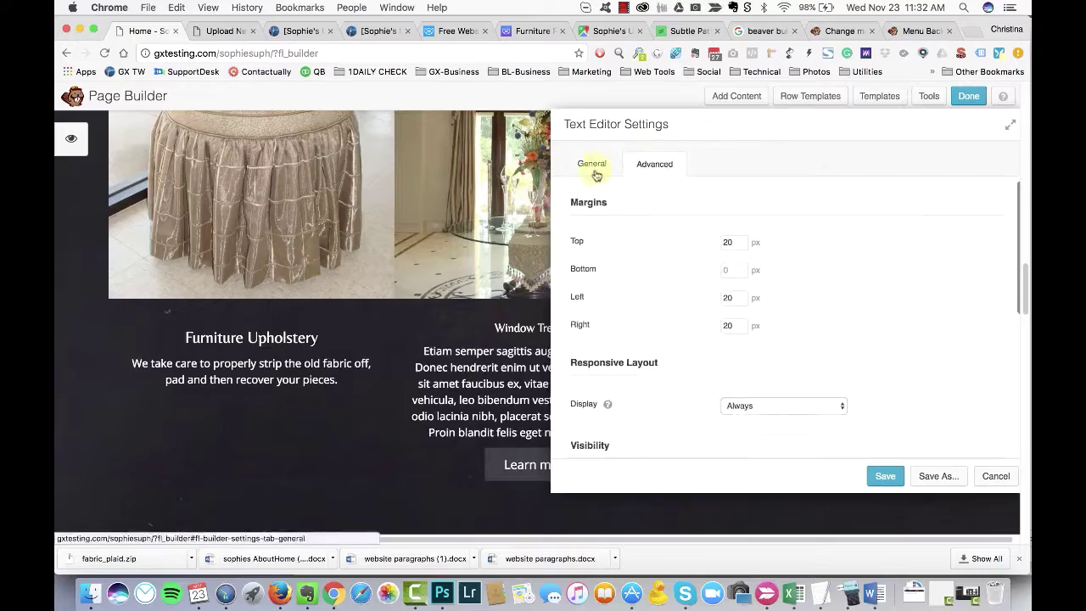
{"action": "left_click", "coordinate": [591, 165]}
{"action": "left_click", "coordinate": [605, 251]}
{"action": "left_click", "coordinate": [618, 358]}
Step: Switch to Word and open 'website paragraphs (1)' from the recent documents list
{"action": "key", "text": "super+Tab"}
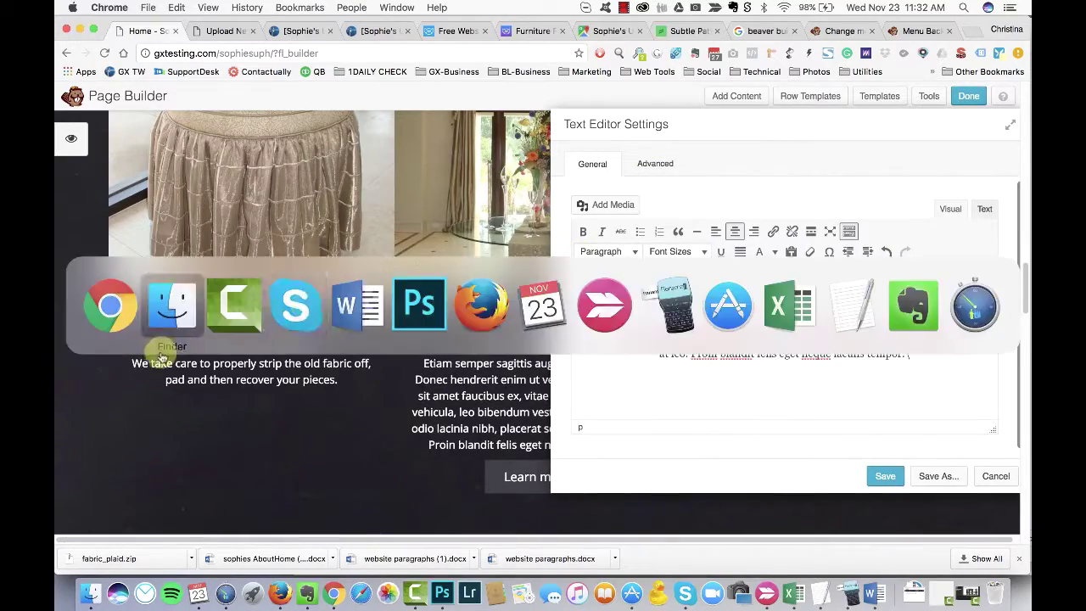
{"action": "scroll", "coordinate": [348, 267], "scroll_direction": "down", "scroll_amount": 10}
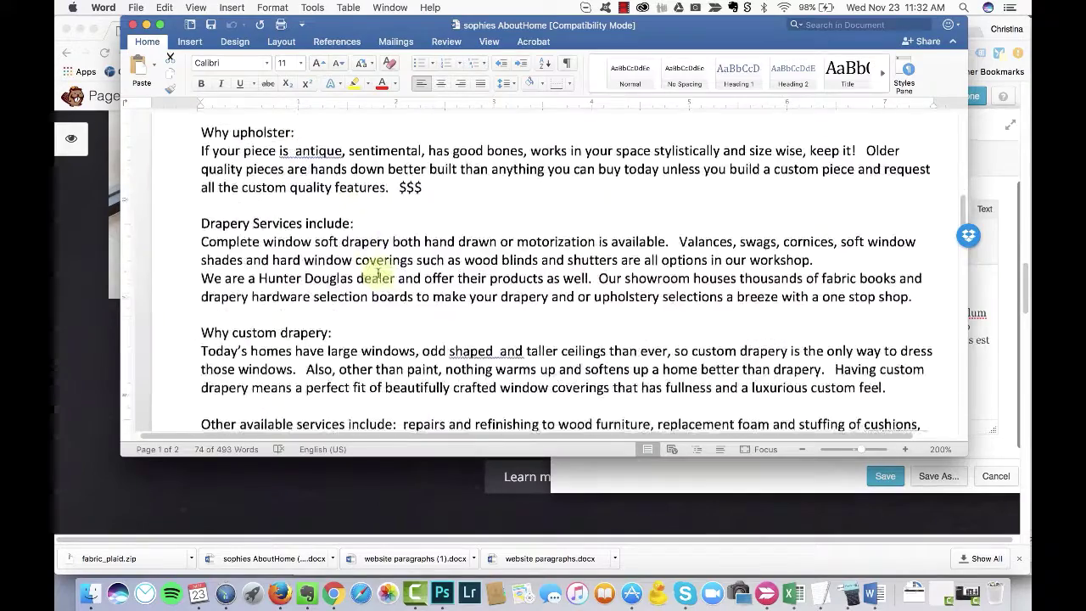
{"action": "left_click_drag", "start_coordinate": [772, 26], "coordinate": [772, 75]}
{"action": "scroll", "coordinate": [313, 283], "scroll_direction": "up", "scroll_amount": 5}
{"action": "scroll", "coordinate": [313, 283], "scroll_direction": "up", "scroll_amount": 2}
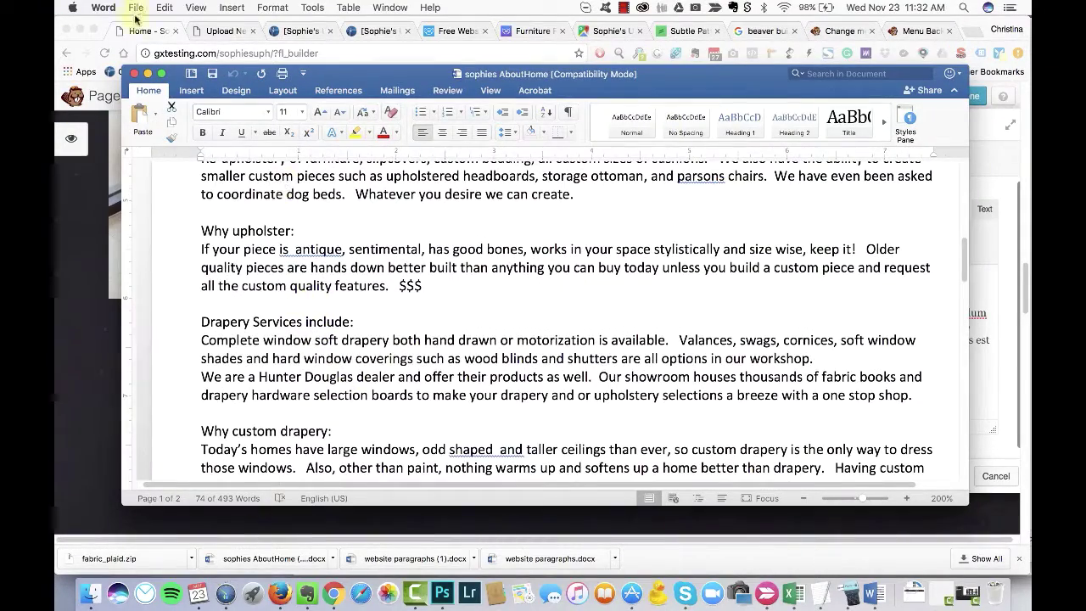
{"action": "left_click", "coordinate": [138, 12]}
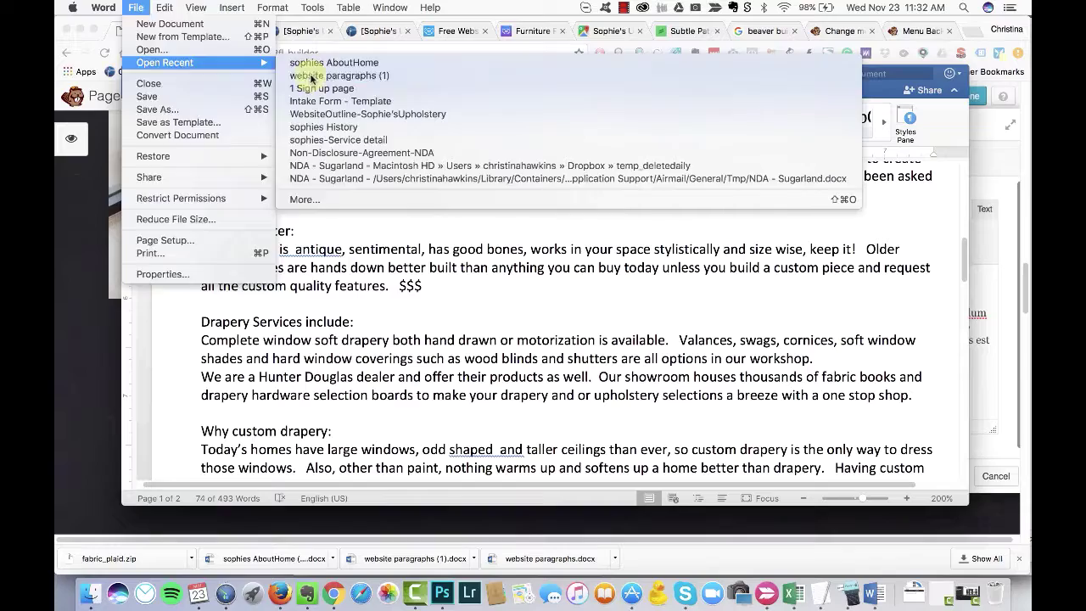
{"action": "left_click", "coordinate": [291, 260]}
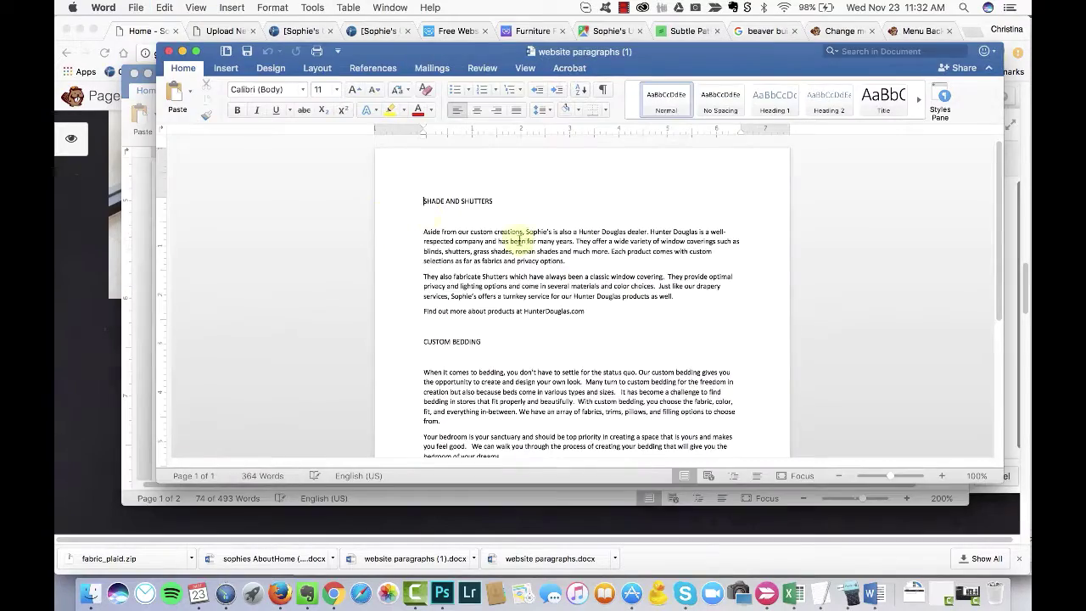
{"action": "scroll", "coordinate": [526, 291], "scroll_direction": "up", "scroll_amount": 5}
{"action": "scroll", "coordinate": [519, 286], "scroll_direction": "down", "scroll_amount": 5}
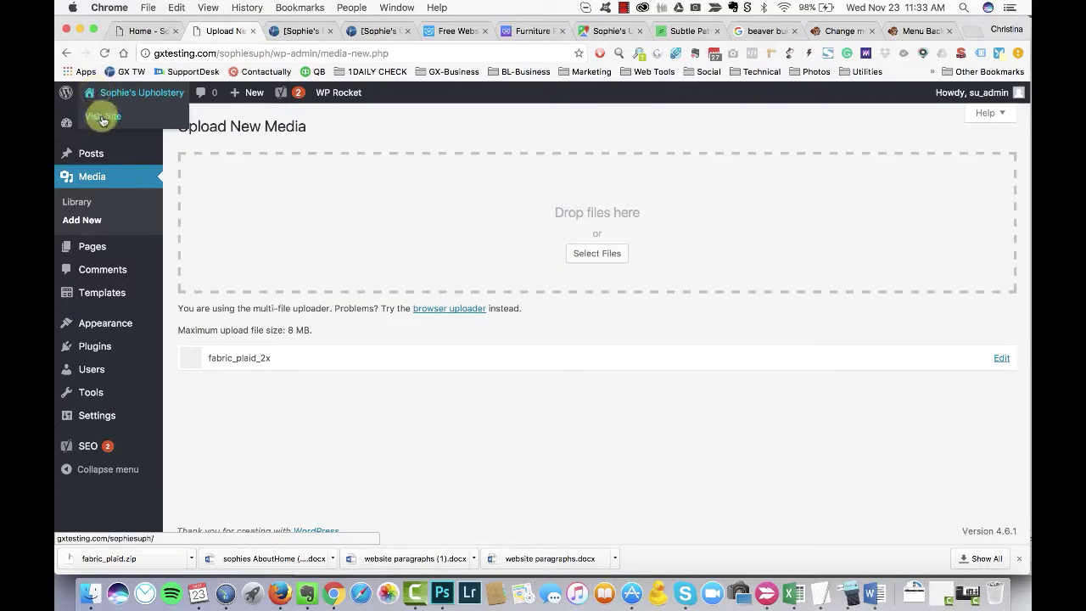
Step: Copy the window-design paragraph from the live site's Window Treatments page
{"action": "left_click", "coordinate": [103, 120]}
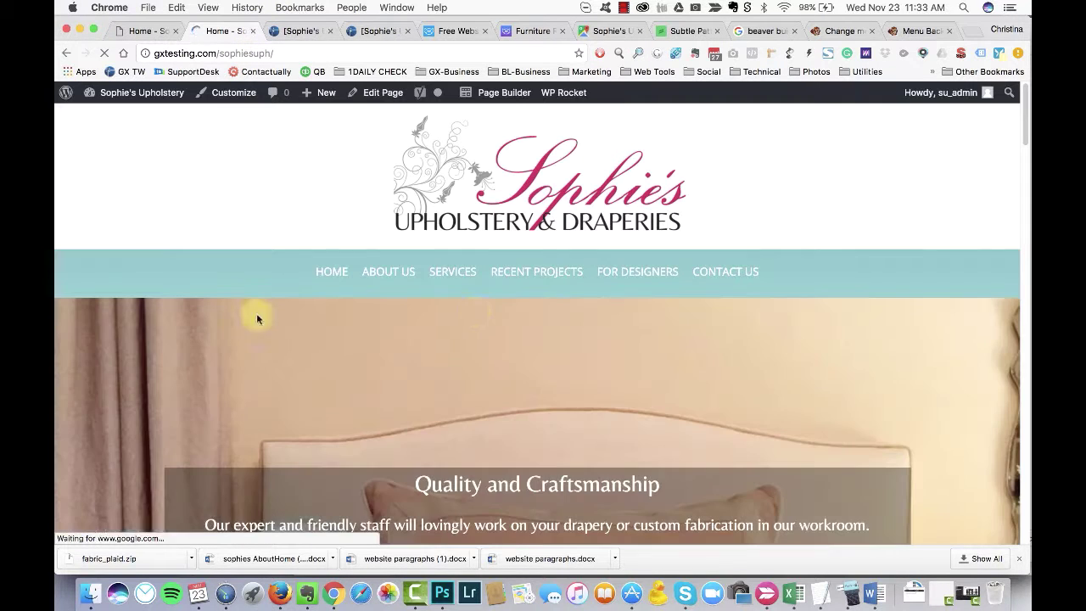
{"action": "left_click", "coordinate": [449, 286]}
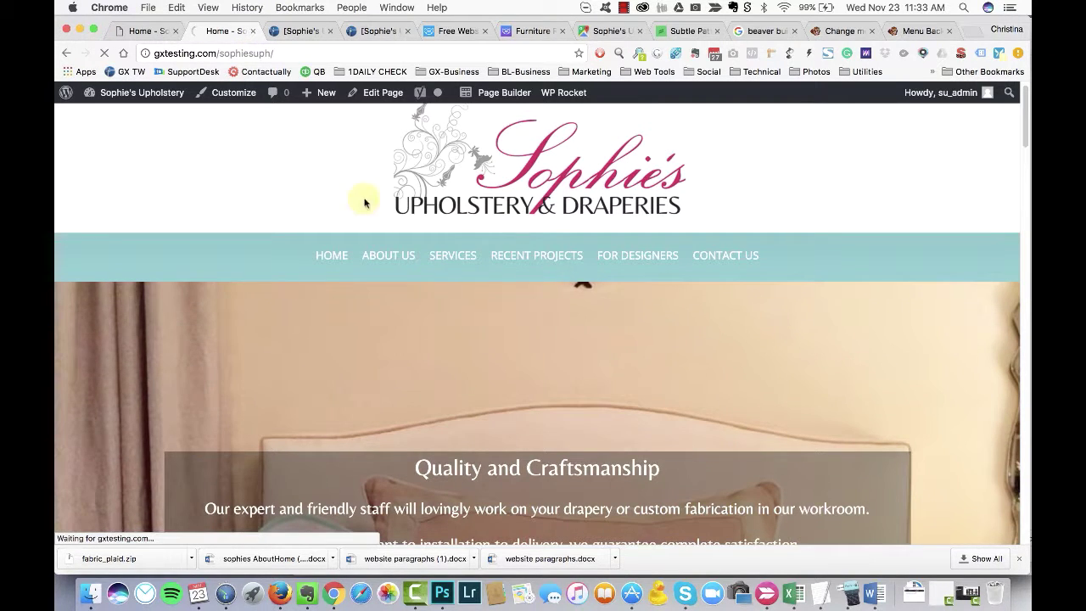
{"action": "scroll", "coordinate": [170, 259], "scroll_direction": "down", "scroll_amount": 2}
{"action": "left_click_drag", "start_coordinate": [483, 278], "coordinate": [204, 263]}
{"action": "key", "text": "ctrl+c"}
Step: Paste it over the lorem placeholder text in the Window Treatments text editor
{"action": "left_click", "coordinate": [158, 30]}
{"action": "left_click_drag", "start_coordinate": [582, 312], "coordinate": [827, 359]}
{"action": "key", "text": "ctrl+v"}
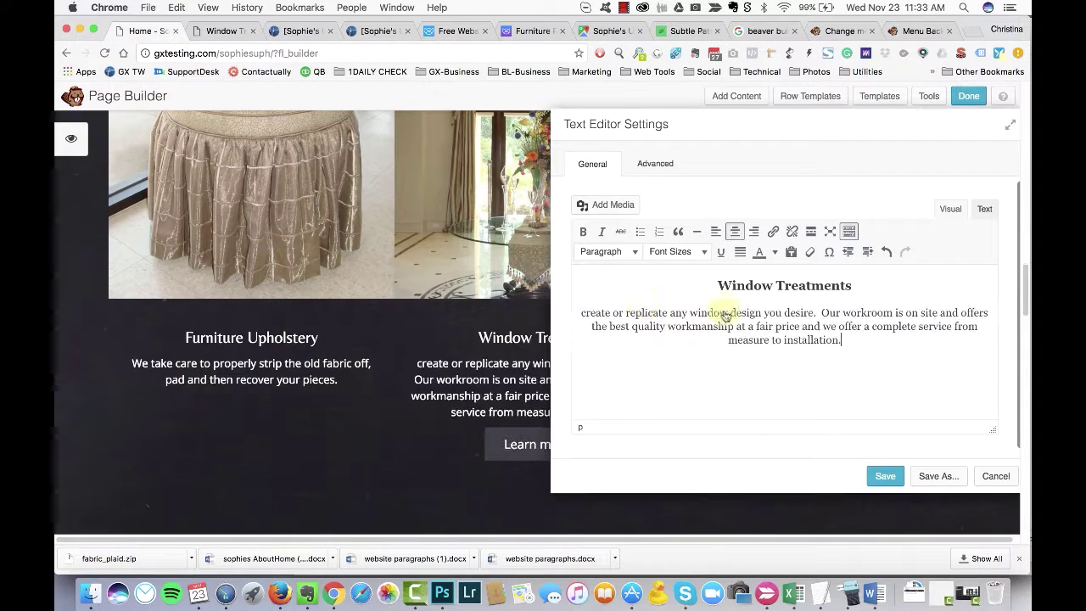
{"action": "left_click_drag", "start_coordinate": [783, 127], "coordinate": [691, 113]}
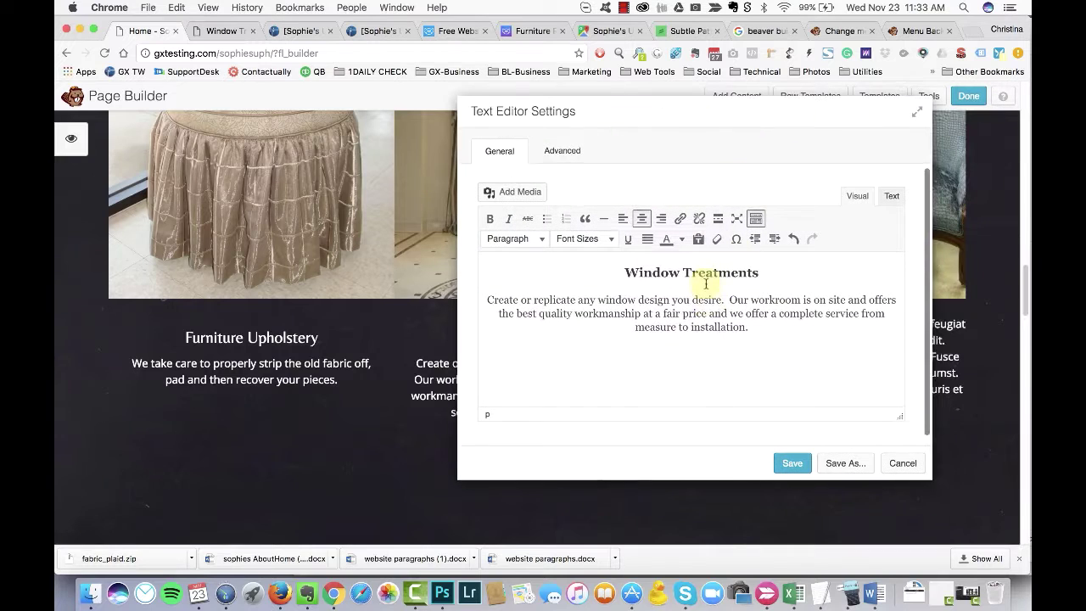
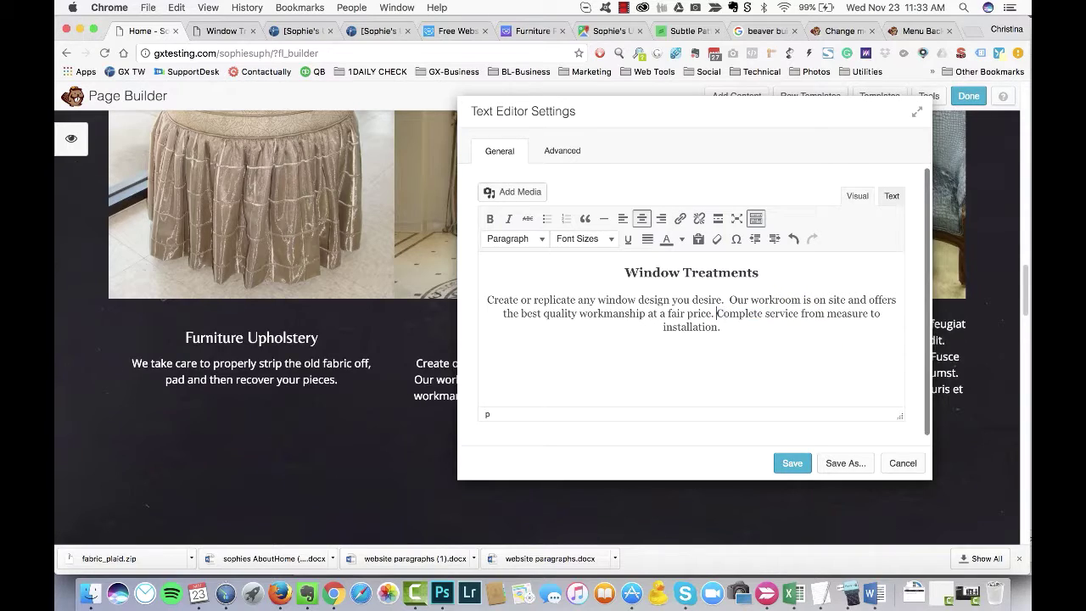
Step: Save the split Window Treatments text and place a Learn more button under Furniture Upholstery
{"action": "left_click_drag", "start_coordinate": [675, 120], "coordinate": [611, 105]}
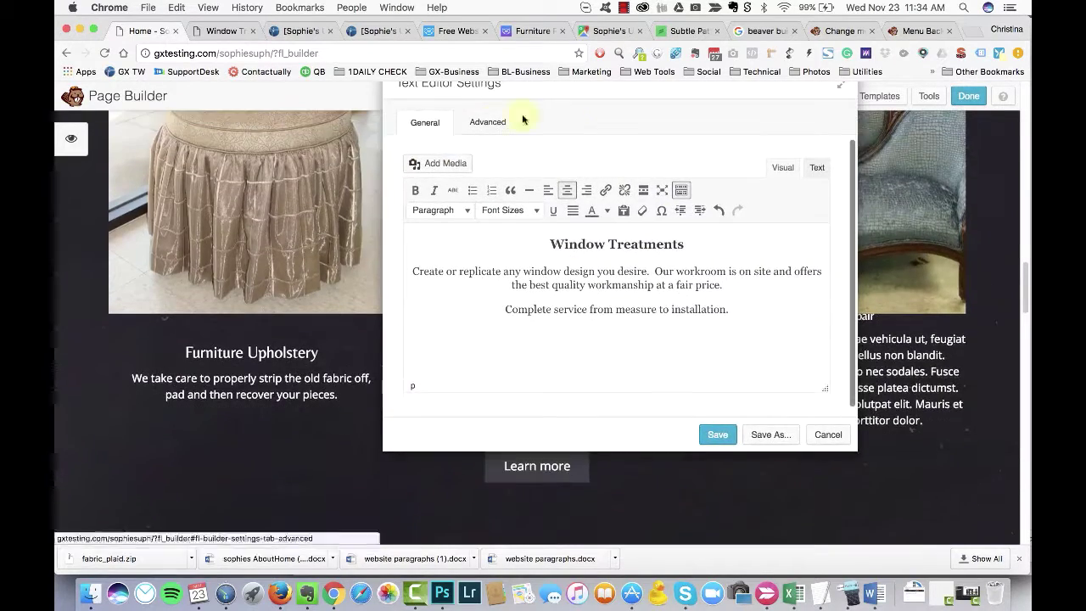
{"action": "left_click", "coordinate": [724, 447]}
{"action": "left_click", "coordinate": [511, 431]}
{"action": "left_click_drag", "start_coordinate": [534, 462], "coordinate": [195, 411]}
Step: Link the new Learn more button to the matching service page and save it
{"action": "left_click", "coordinate": [480, 420]}
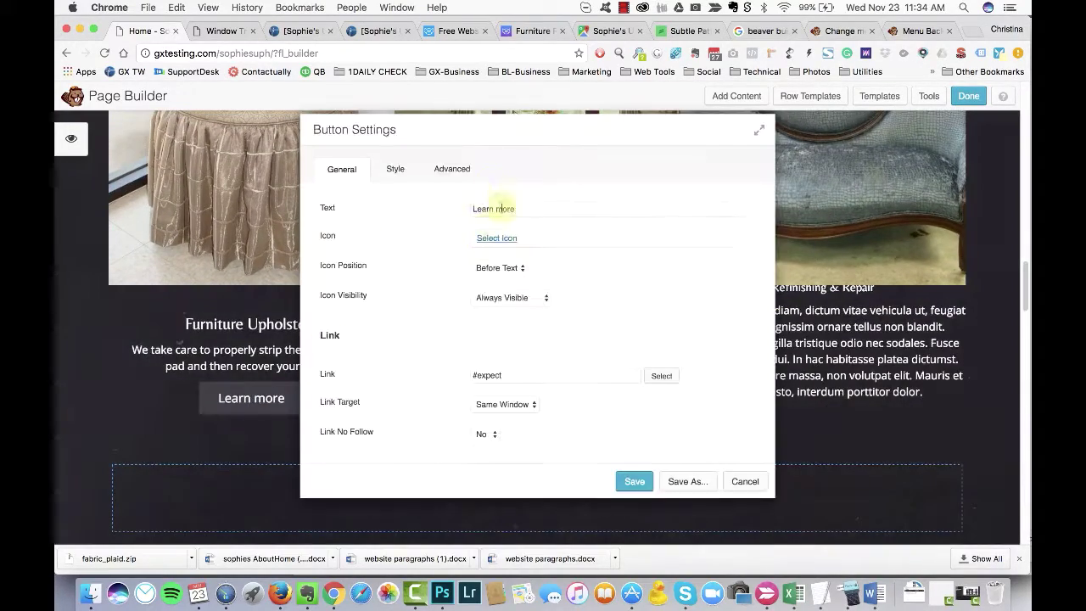
{"action": "left_click", "coordinate": [619, 433]}
{"action": "left_click", "coordinate": [635, 481]}
{"action": "left_click", "coordinate": [564, 300]}
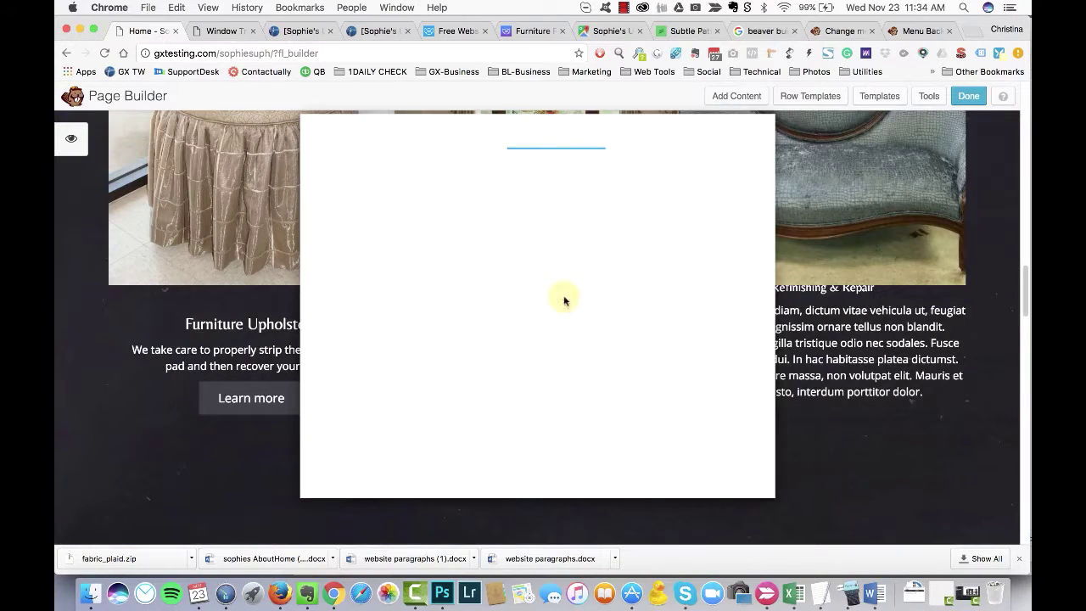
Step: Open the Refinishing & Repair text module's settings and check its margins
{"action": "left_click", "coordinate": [589, 436]}
{"action": "left_click", "coordinate": [679, 225]}
{"action": "left_click", "coordinate": [404, 169]}
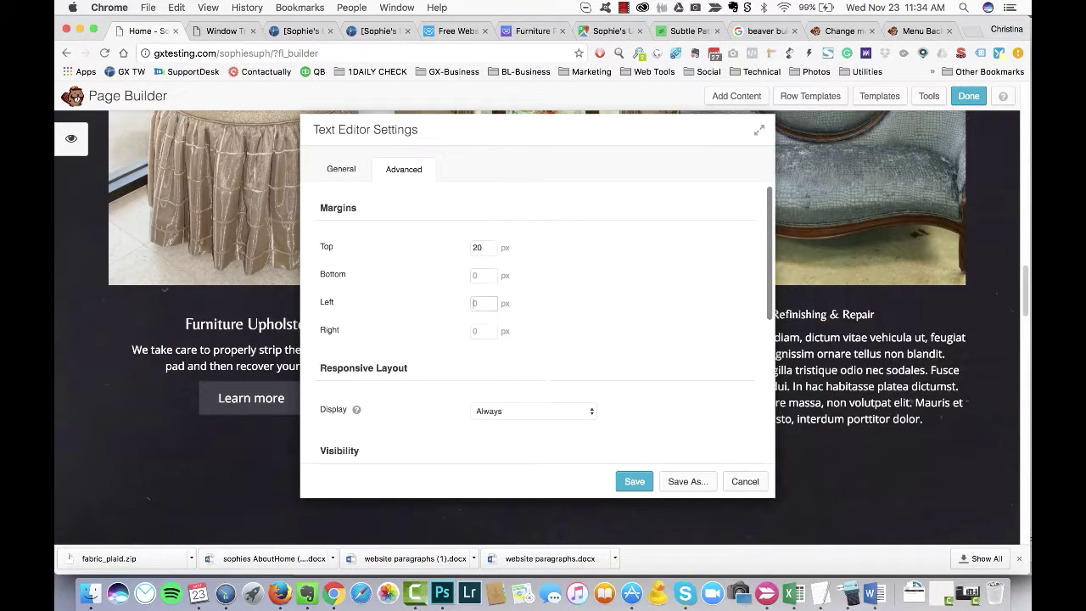
{"action": "left_click", "coordinate": [341, 174]}
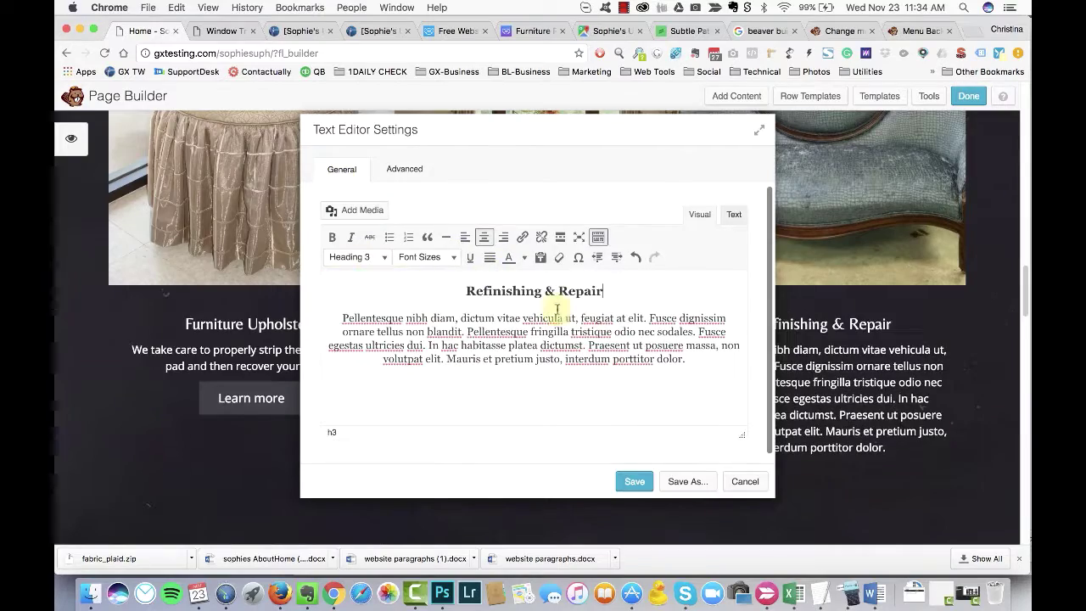
Step: Copy the intro sentence from the live Refinishing & Repair service page
{"action": "key", "text": "super+Tab"}
{"action": "scroll", "coordinate": [475, 291], "scroll_direction": "down", "scroll_amount": 2}
{"action": "scroll", "coordinate": [480, 293], "scroll_direction": "up", "scroll_amount": 6}
{"action": "key", "text": "super+Tab"}
{"action": "scroll", "coordinate": [342, 177], "scroll_direction": "up", "scroll_amount": 1}
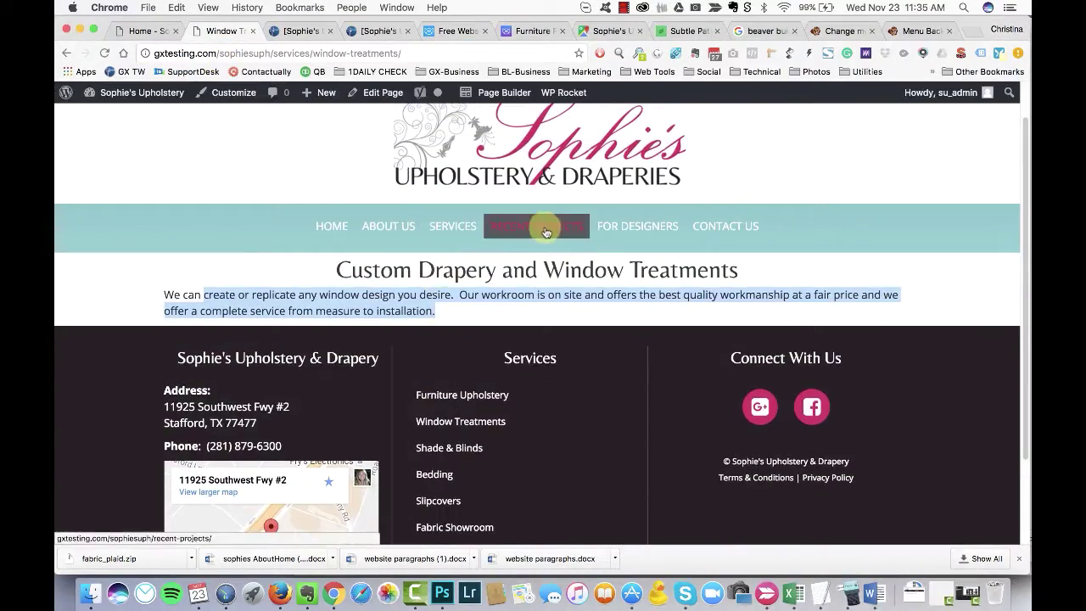
{"action": "mouse_move", "coordinate": [458, 227]}
{"action": "left_click", "coordinate": [431, 401]}
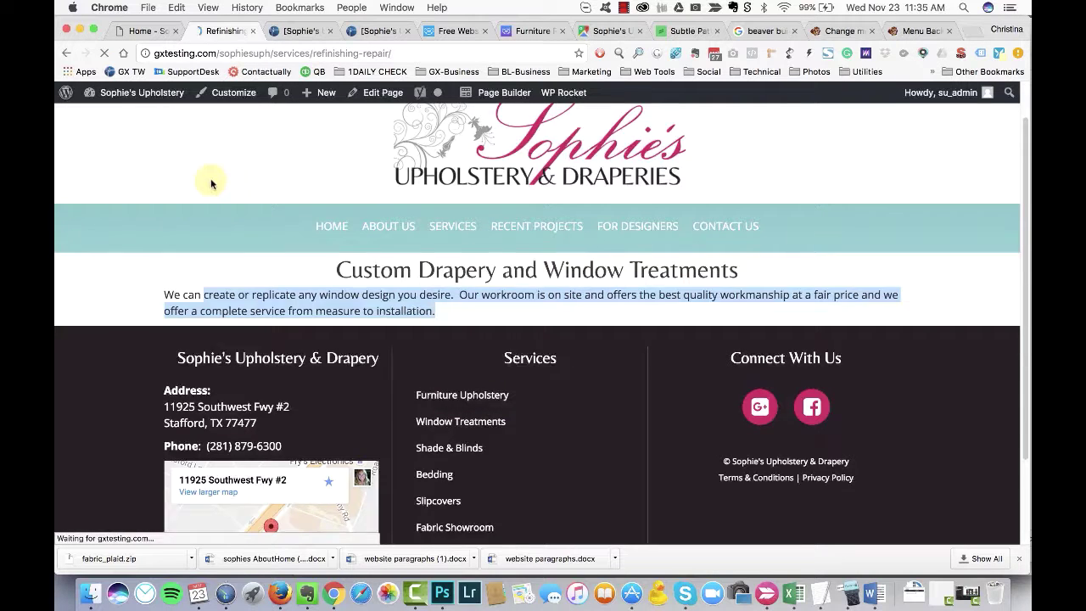
{"action": "left_click_drag", "start_coordinate": [164, 327], "coordinate": [857, 336]}
{"action": "key", "text": "super+c"}
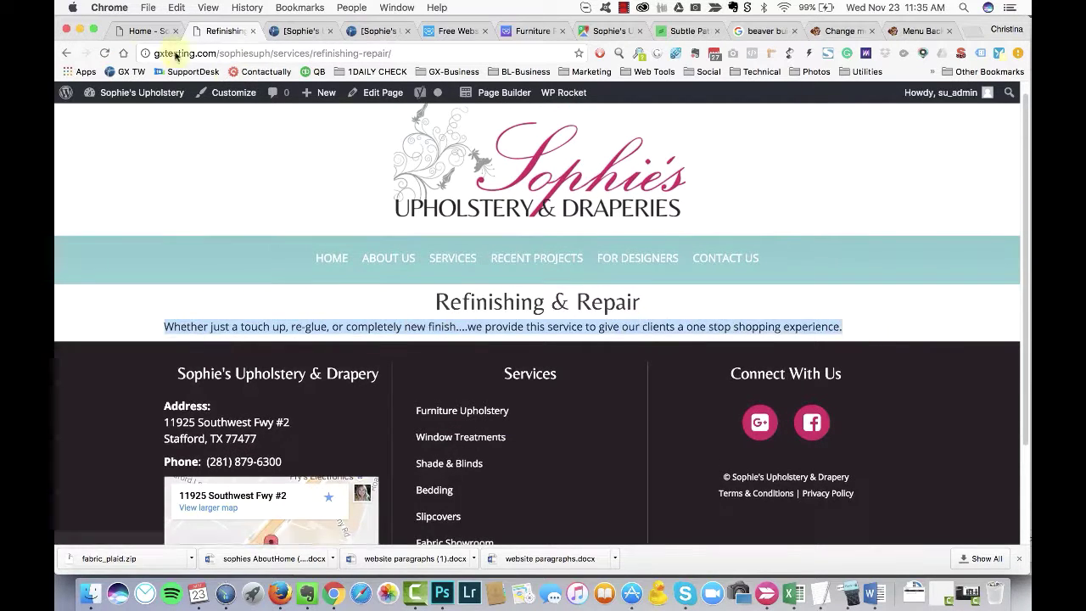
{"action": "left_click", "coordinate": [146, 31]}
Step: Paste the sentence over the placeholder, split it into two paragraphs, and save
{"action": "key", "text": "super+v"}
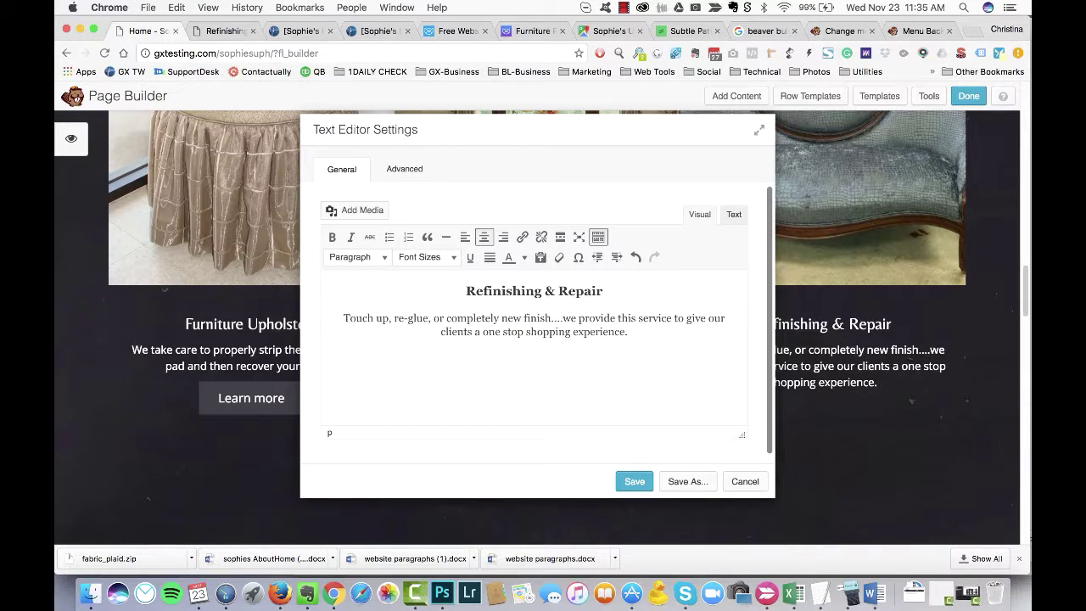
{"action": "type", "text": "W"}
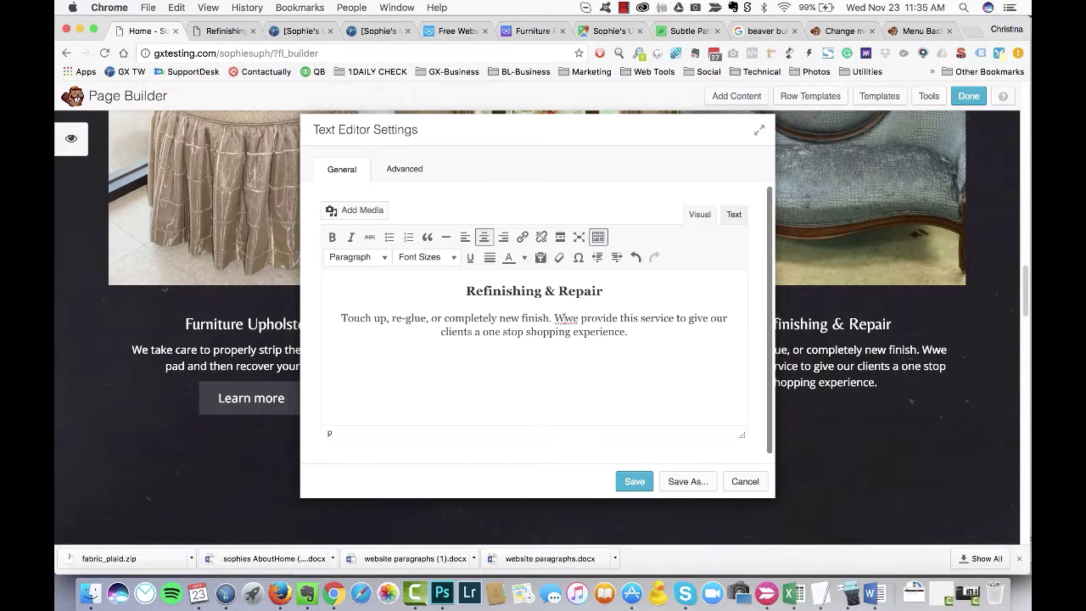
{"action": "key", "text": "Return"}
{"action": "left_click_drag", "start_coordinate": [633, 136], "coordinate": [550, 126]}
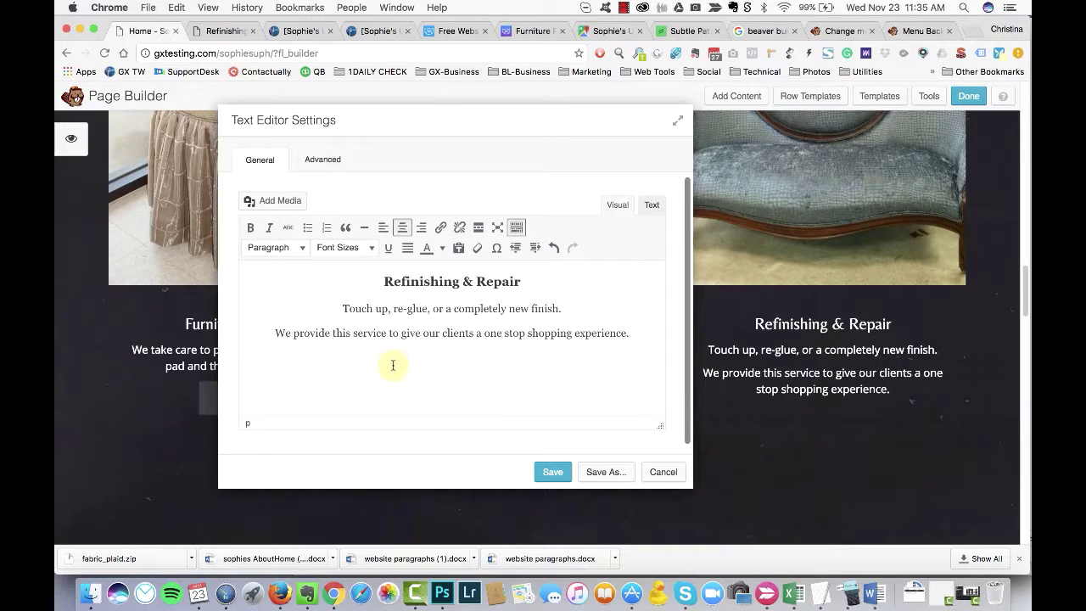
{"action": "left_click", "coordinate": [552, 472]}
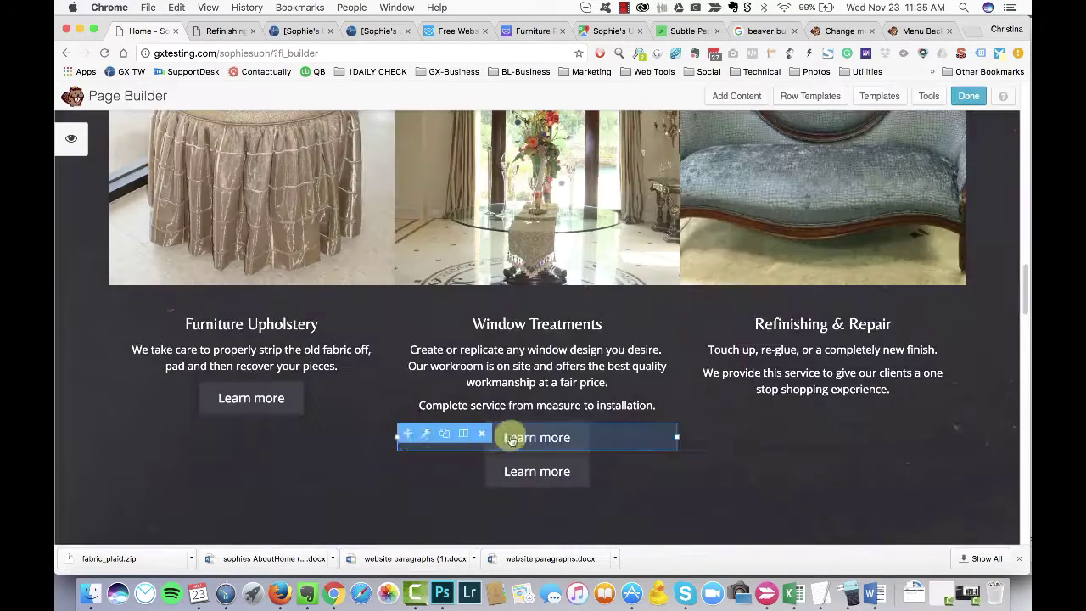
Step: Add a Learn more button below the text, linked to the Refinishing & Repair page
{"action": "left_click_drag", "start_coordinate": [501, 436], "coordinate": [763, 414]}
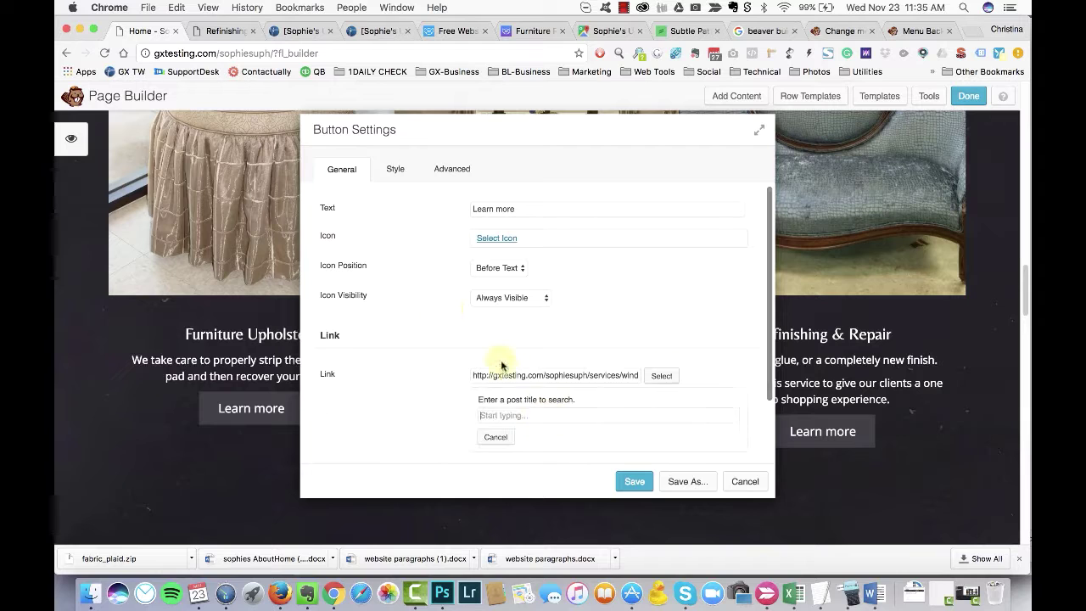
{"action": "left_click", "coordinate": [509, 434]}
{"action": "left_click", "coordinate": [634, 481]}
Step: Set the Small Gallery row's padding to 90/90/0/0 and save
{"action": "scroll", "coordinate": [203, 458], "scroll_direction": "down", "scroll_amount": 5}
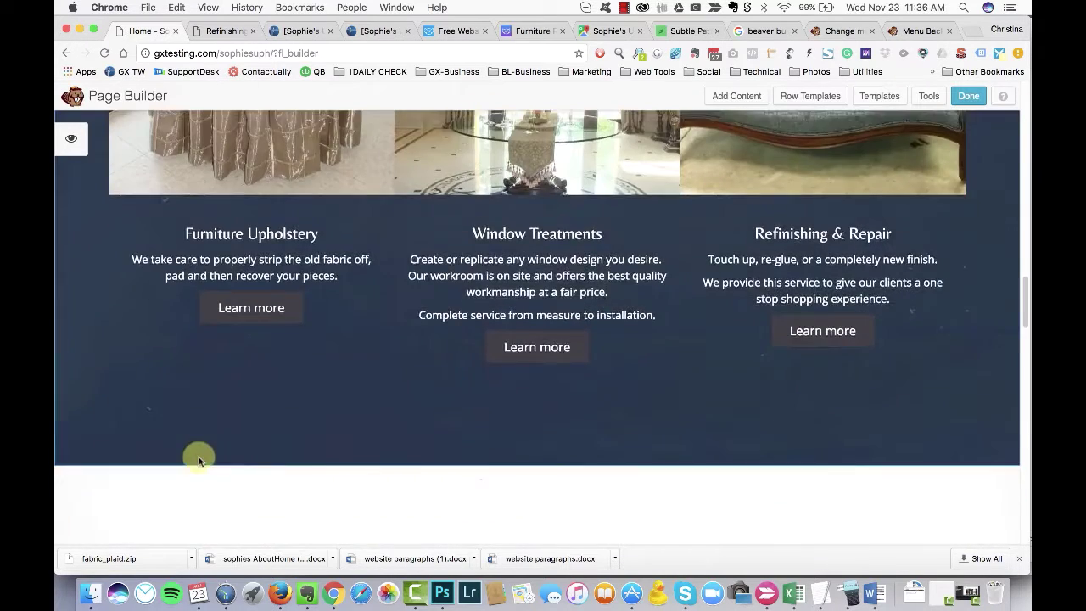
{"action": "scroll", "coordinate": [233, 472], "scroll_direction": "down", "scroll_amount": 2}
{"action": "left_click", "coordinate": [112, 162]}
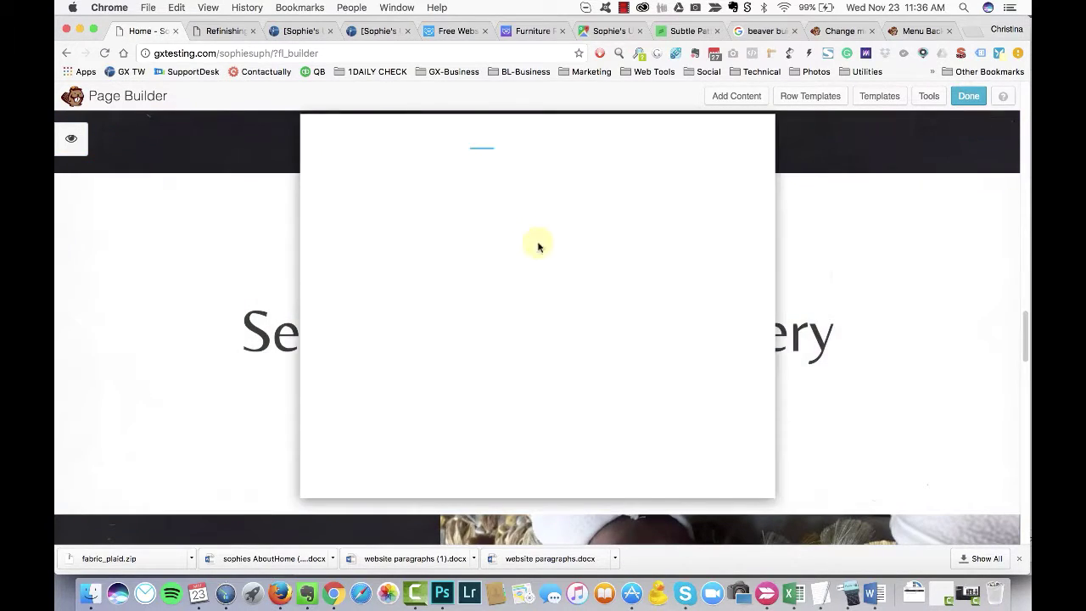
{"action": "left_click_drag", "start_coordinate": [525, 136], "coordinate": [548, 145]}
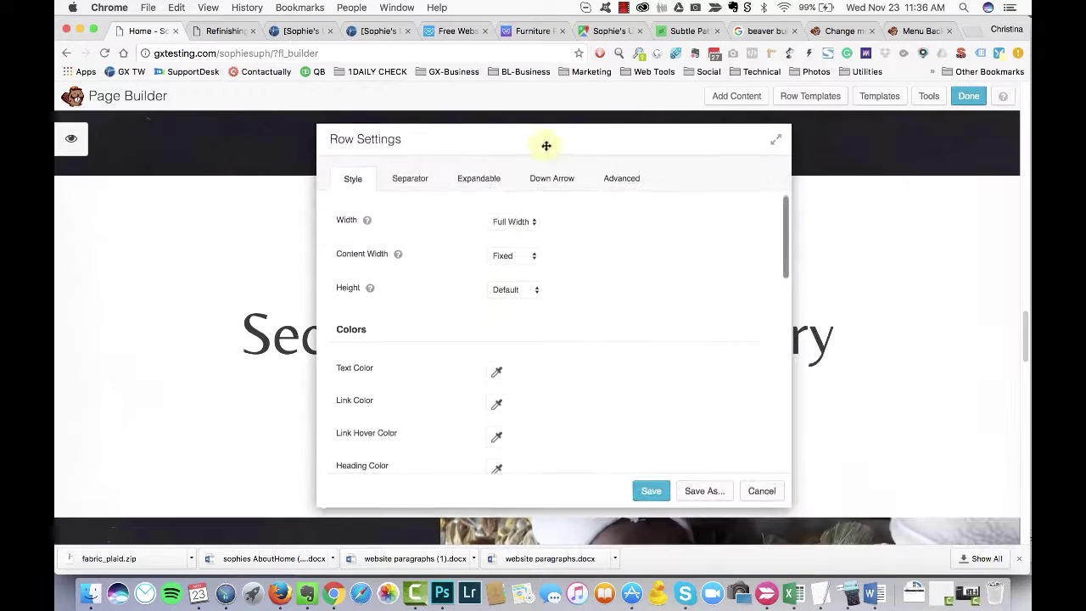
{"action": "left_click", "coordinate": [620, 177]}
{"action": "scroll", "coordinate": [525, 341], "scroll_direction": "down", "scroll_amount": 3}
{"action": "scroll", "coordinate": [524, 341], "scroll_direction": "down", "scroll_amount": 1}
{"action": "left_click", "coordinate": [507, 337]}
{"action": "type", "text": "9"}
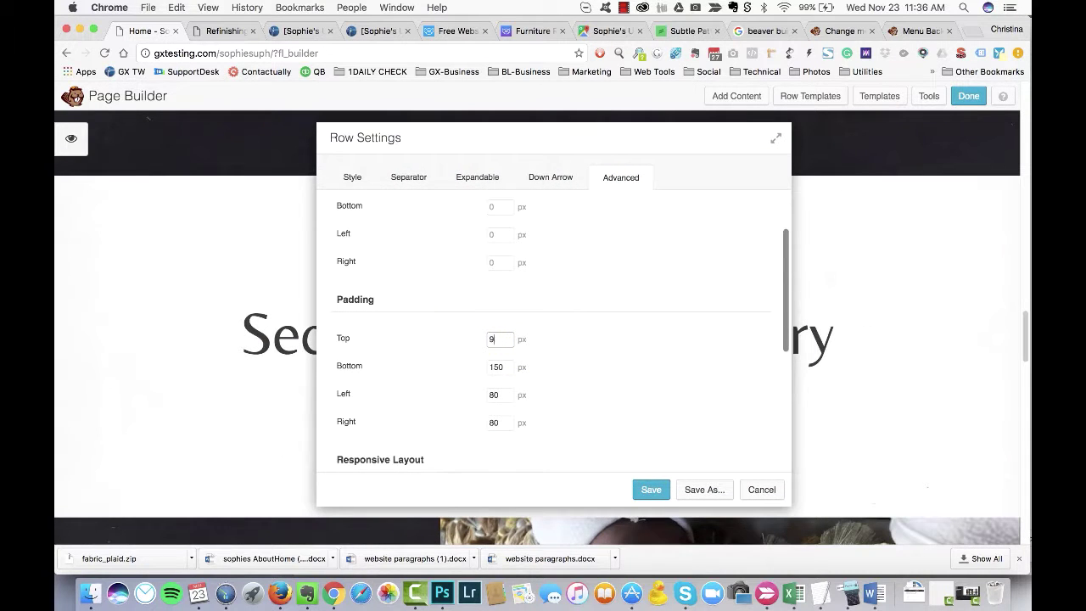
{"action": "type", "text": "0"}
{"action": "key", "text": "Tab"}
{"action": "type", "text": "90"}
{"action": "key", "text": "Tab"}
{"action": "type", "text": "0"}
{"action": "key", "text": "Tab"}
{"action": "type", "text": "0"}
{"action": "scroll", "coordinate": [481, 321], "scroll_direction": "down", "scroll_amount": 4}
{"action": "scroll", "coordinate": [625, 279], "scroll_direction": "up", "scroll_amount": 2}
{"action": "left_click", "coordinate": [651, 489]}
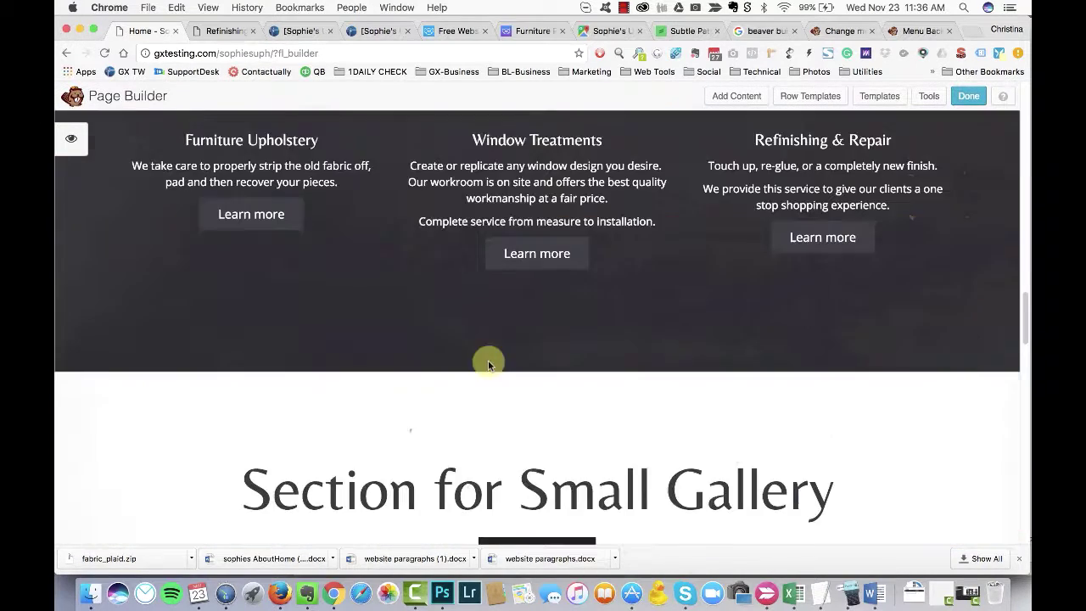
Step: Delete the Section for Small Gallery title and drag a Heading module into its place
{"action": "left_click", "coordinate": [532, 212]}
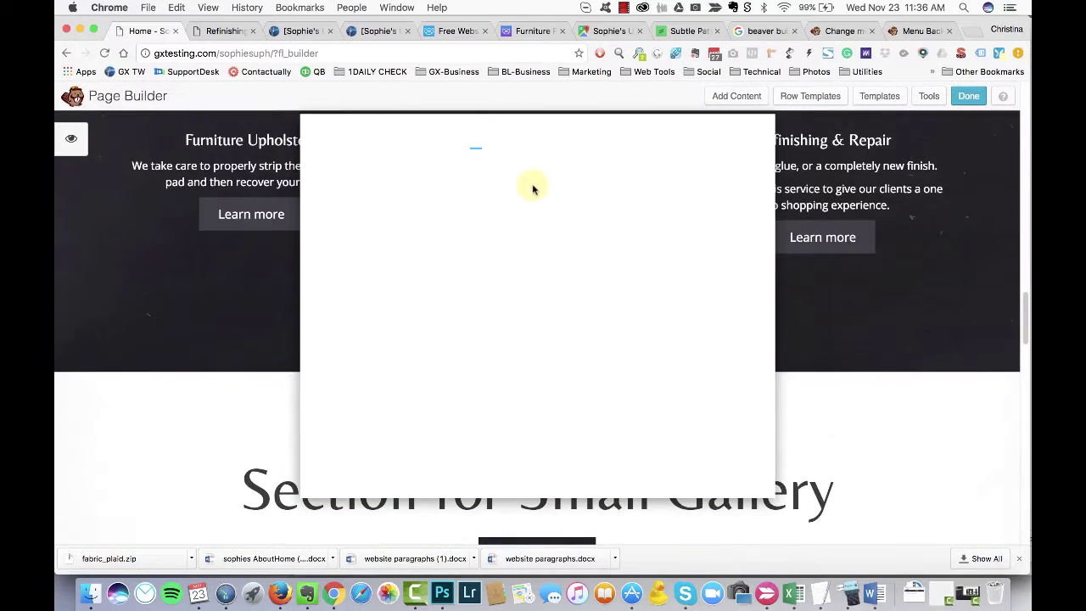
{"action": "left_click", "coordinate": [733, 214]}
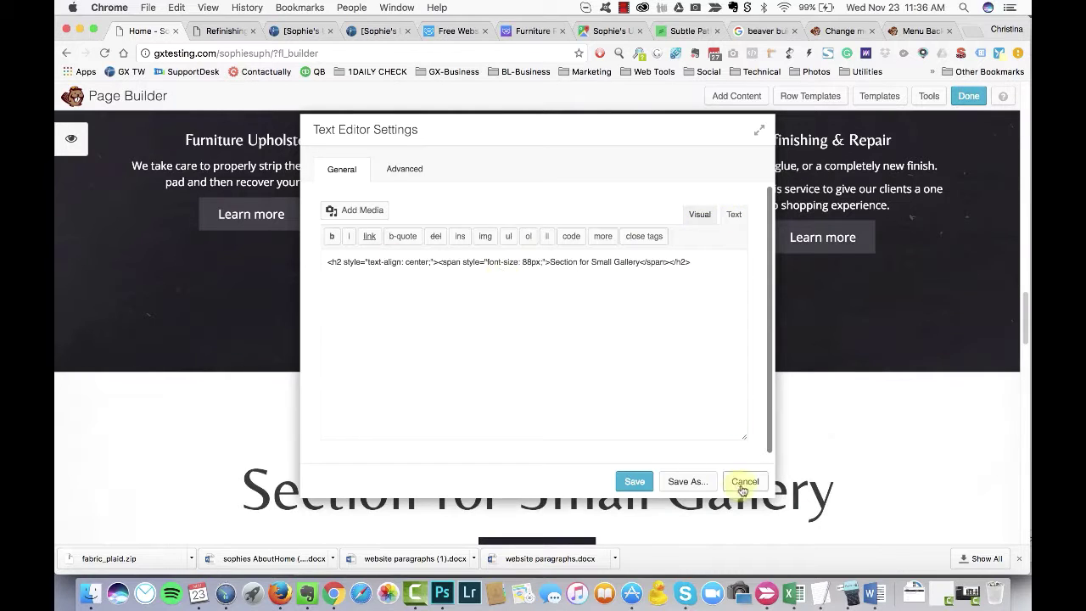
{"action": "left_click", "coordinate": [742, 490]}
{"action": "left_click", "coordinate": [257, 446]}
{"action": "left_click", "coordinate": [636, 213]}
{"action": "left_click", "coordinate": [736, 96]}
{"action": "left_click_drag", "start_coordinate": [888, 376], "coordinate": [463, 323]}
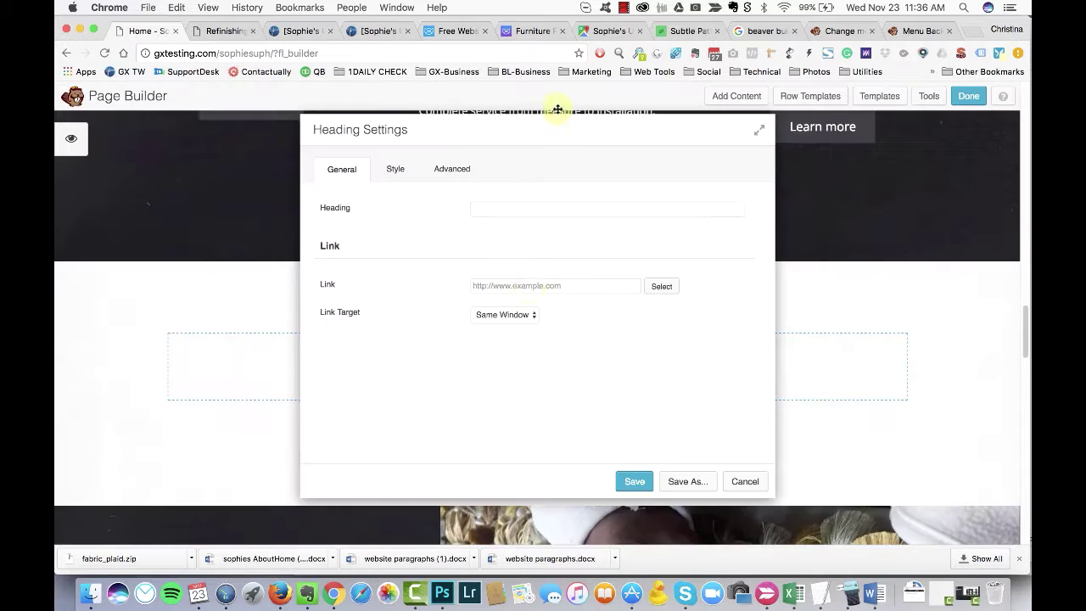
Step: Make the heading read 'Portfolio Gallery', linked to the Recent Projects page
{"action": "left_click", "coordinate": [516, 204]}
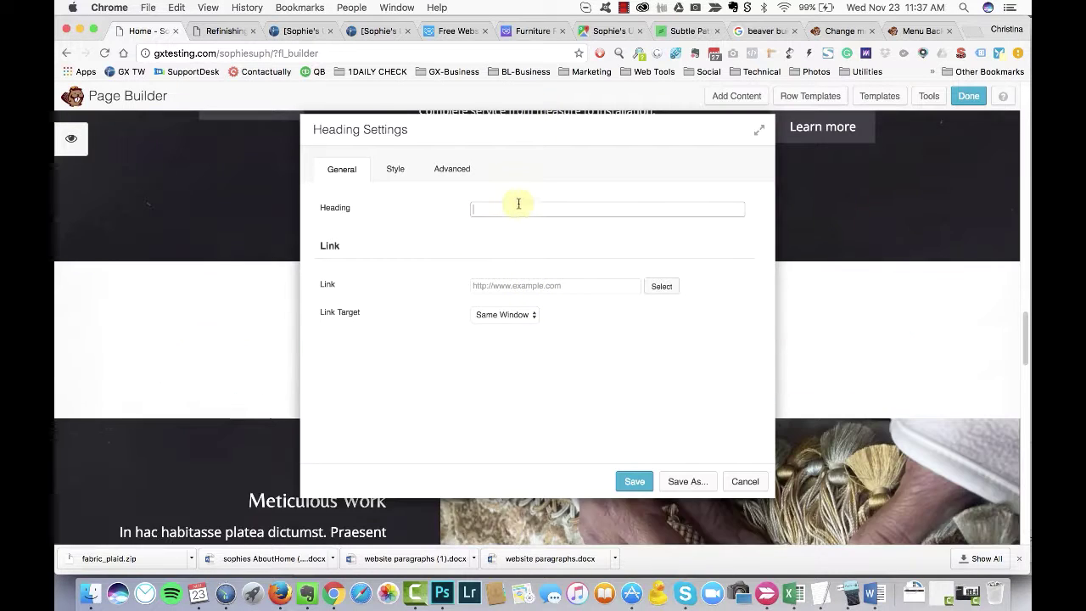
{"action": "type", "text": "Re"}
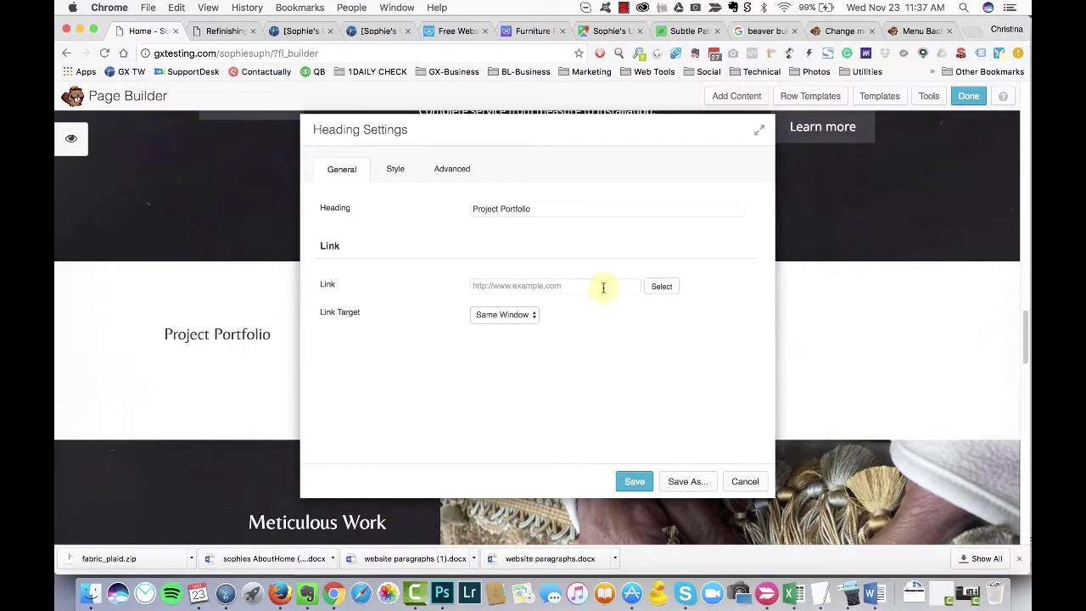
{"action": "left_click", "coordinate": [523, 340]}
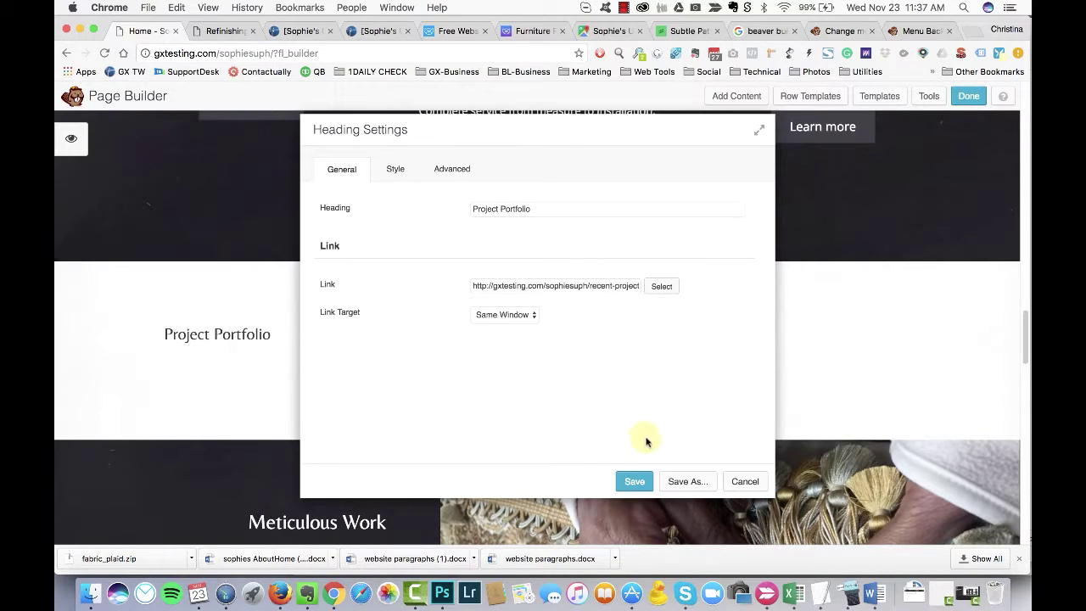
{"action": "left_click", "coordinate": [543, 209]}
{"action": "type", "text": "Gallery"}
{"action": "left_click_drag", "start_coordinate": [501, 209], "coordinate": [472, 209]}
{"action": "key", "text": "BackSpace"}
{"action": "left_click", "coordinate": [635, 481]}
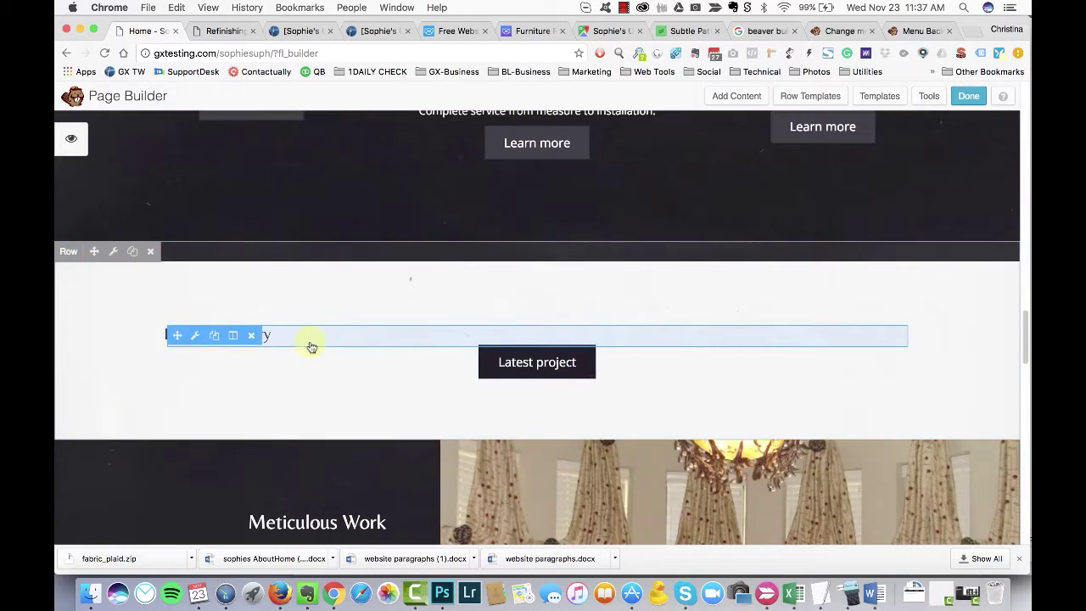
Step: Style the heading as a centered h2 with a custom font size
{"action": "left_click", "coordinate": [310, 344]}
{"action": "left_click", "coordinate": [396, 169]}
{"action": "left_click", "coordinate": [499, 348]}
{"action": "scroll", "coordinate": [565, 353], "scroll_direction": "down", "scroll_amount": 2}
{"action": "left_click", "coordinate": [492, 299]}
{"action": "left_click", "coordinate": [496, 291]}
{"action": "scroll", "coordinate": [555, 296], "scroll_direction": "down", "scroll_amount": 2}
{"action": "left_click_drag", "start_coordinate": [544, 141], "coordinate": [844, 162]}
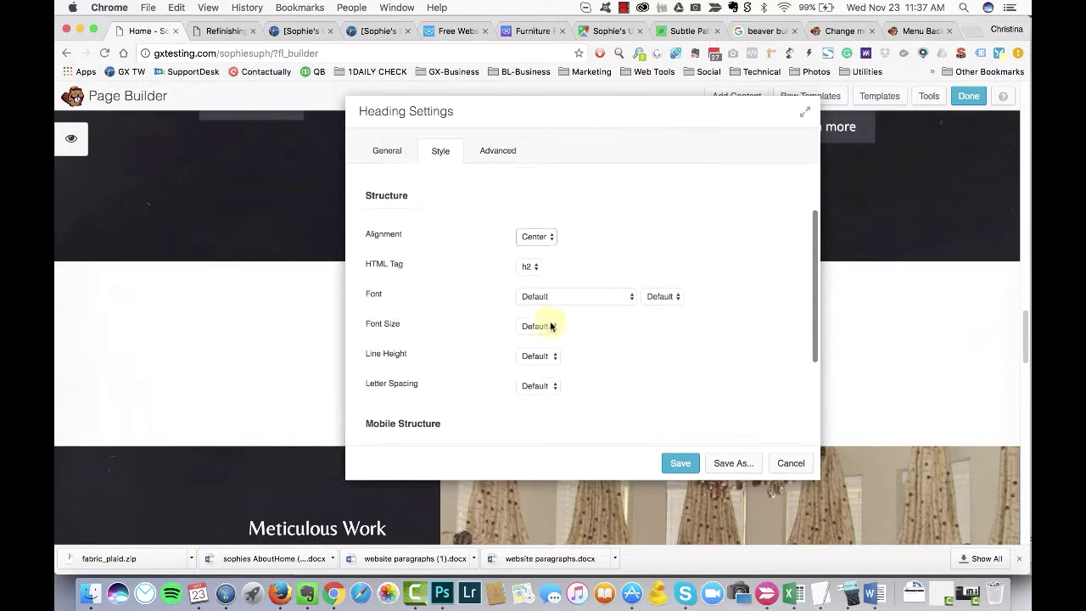
{"action": "left_click", "coordinate": [539, 337]}
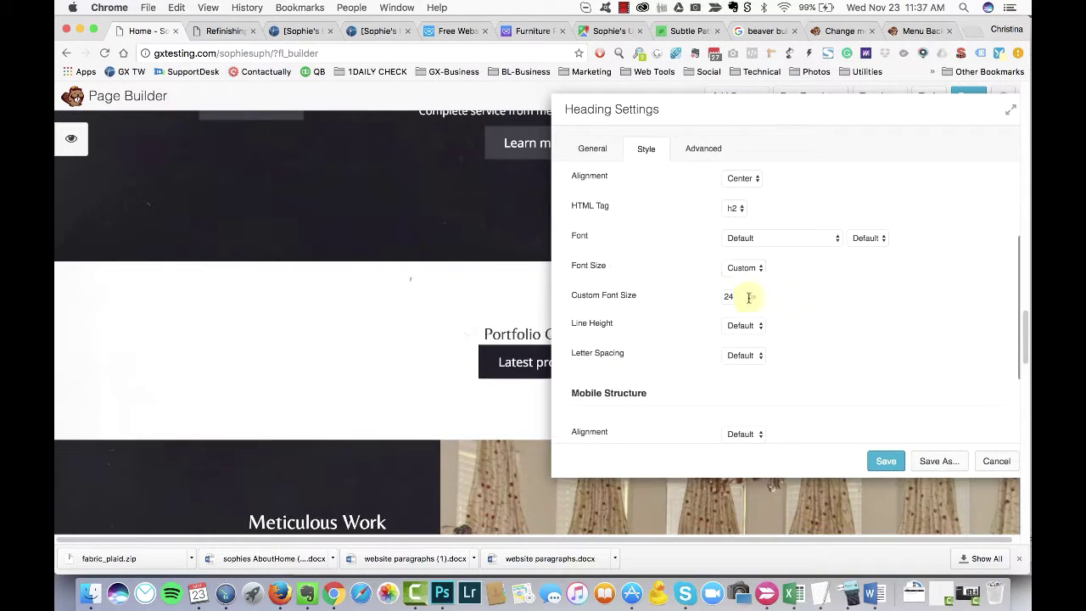
{"action": "left_click", "coordinate": [703, 148]}
{"action": "scroll", "coordinate": [784, 322], "scroll_direction": "down", "scroll_amount": 3}
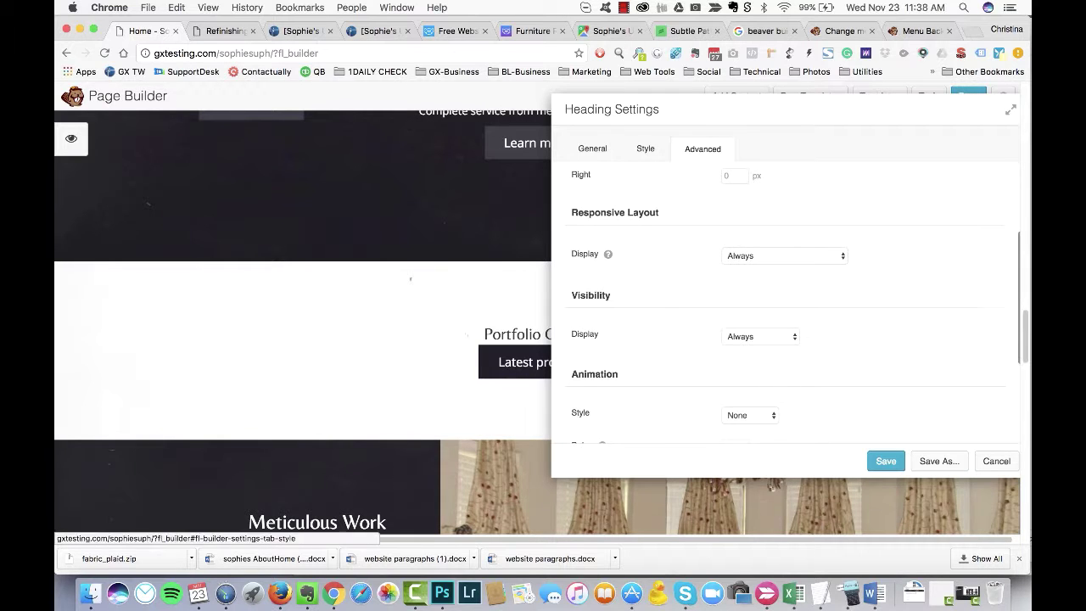
{"action": "left_click", "coordinate": [646, 149]}
{"action": "left_click", "coordinate": [886, 461]}
Step: Relabel the button 'View More In Our Gallery' and link it to Recent Projects
{"action": "left_click", "coordinate": [537, 381]}
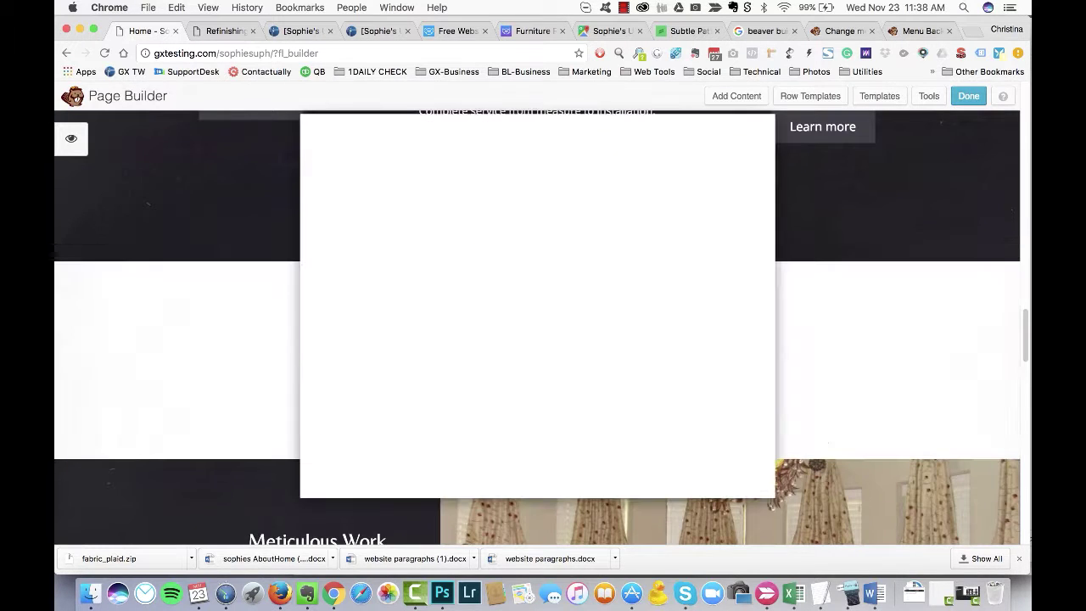
{"action": "type", "text": "View Our Gallery"}
{"action": "key", "text": "Tab"}
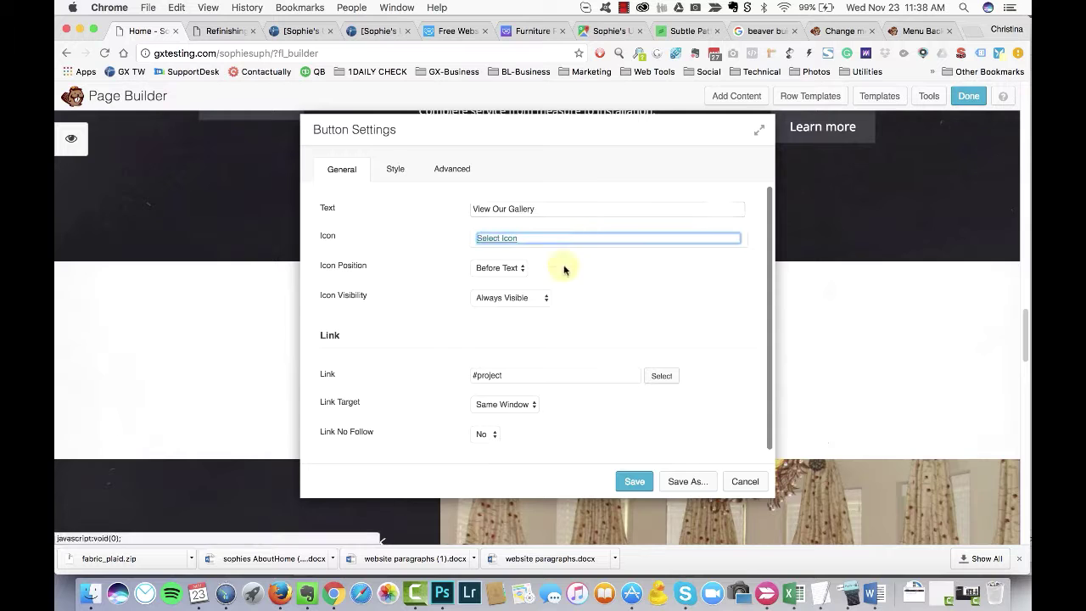
{"action": "scroll", "coordinate": [645, 339], "scroll_direction": "down", "scroll_amount": 1}
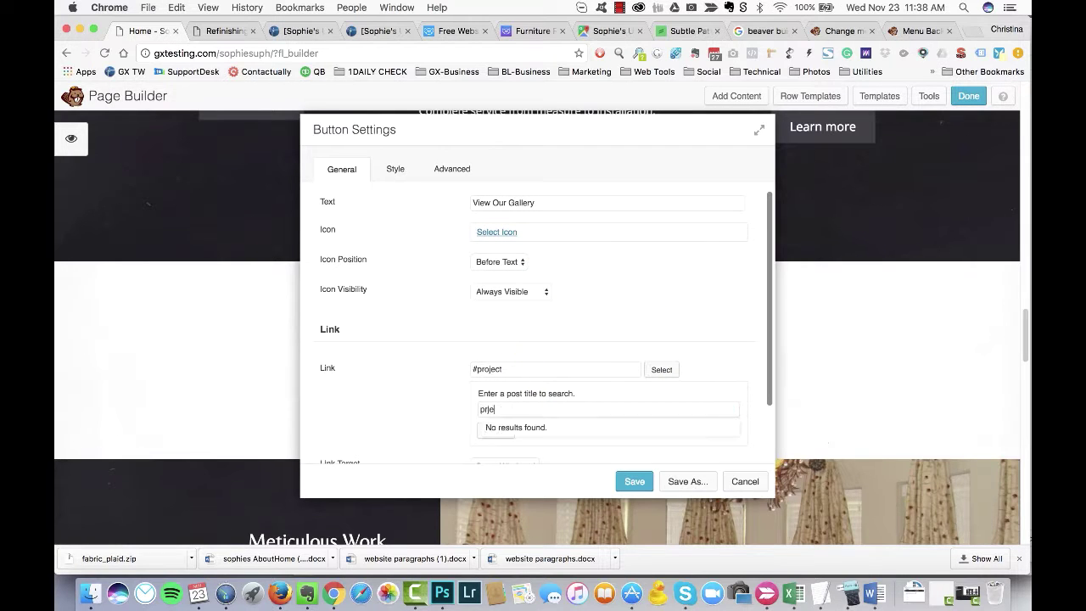
{"action": "scroll", "coordinate": [550, 385], "scroll_direction": "down", "scroll_amount": 1}
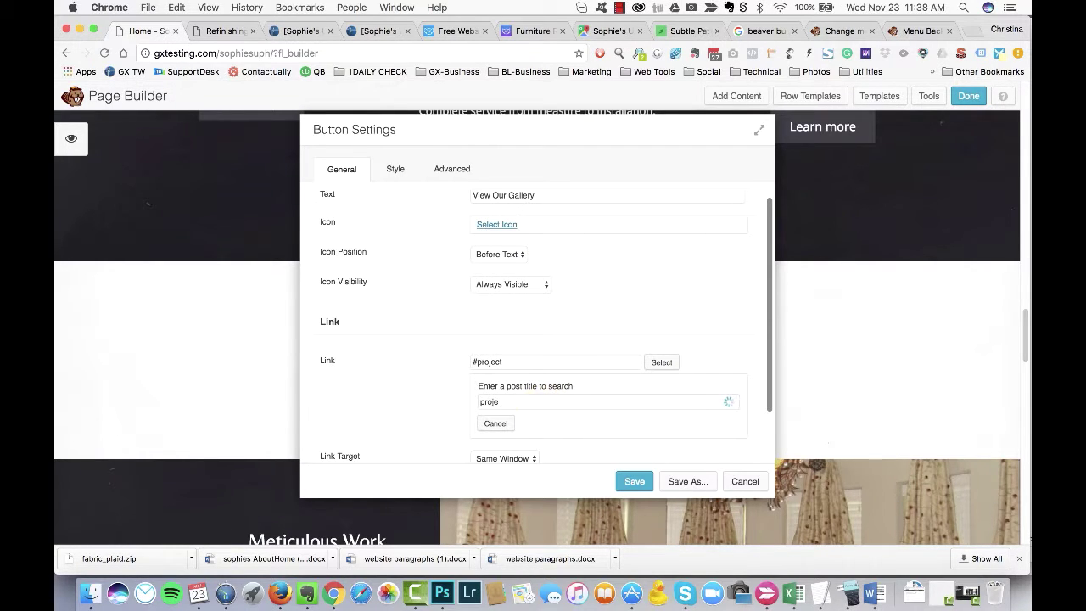
{"action": "left_click", "coordinate": [514, 419]}
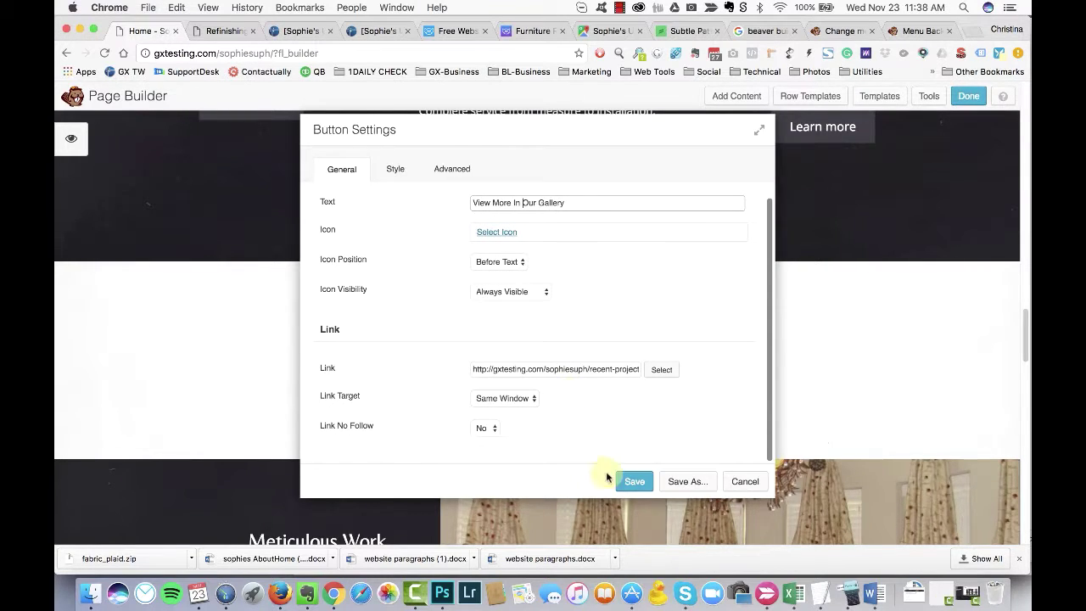
{"action": "left_click", "coordinate": [632, 481]}
{"action": "left_click", "coordinate": [737, 95]}
Step: Place a Gallery module under the Portfolio Gallery heading
{"action": "left_click", "coordinate": [890, 282]}
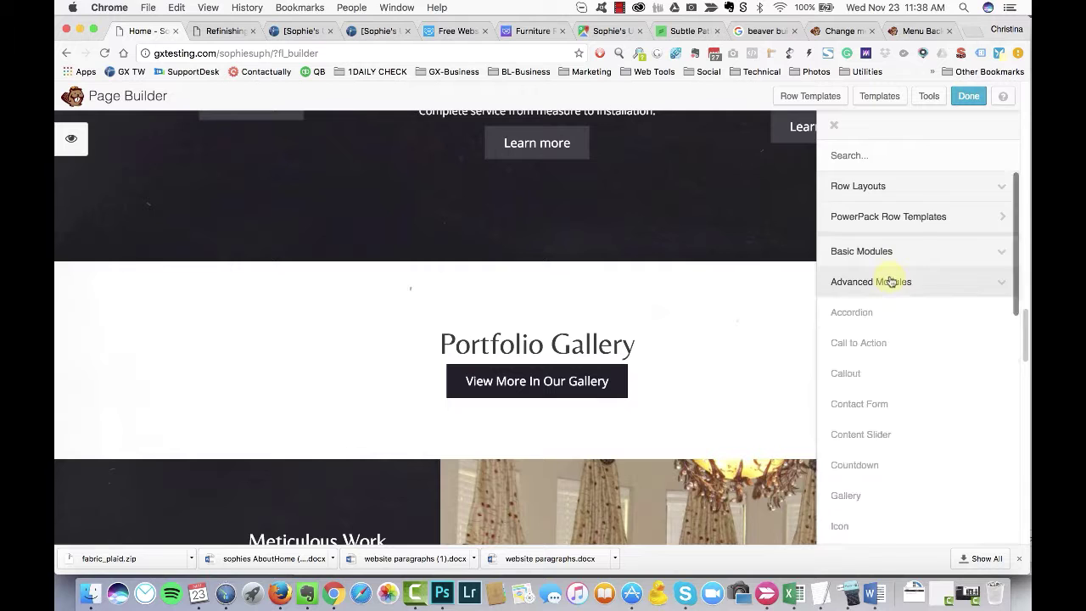
{"action": "scroll", "coordinate": [890, 289], "scroll_direction": "down", "scroll_amount": 10}
{"action": "scroll", "coordinate": [912, 359], "scroll_direction": "down", "scroll_amount": 5}
{"action": "scroll", "coordinate": [920, 390], "scroll_direction": "up", "scroll_amount": 6}
{"action": "scroll", "coordinate": [912, 356], "scroll_direction": "up", "scroll_amount": 10}
{"action": "left_click", "coordinate": [891, 283]}
{"action": "left_click_drag", "start_coordinate": [902, 364], "coordinate": [352, 322]}
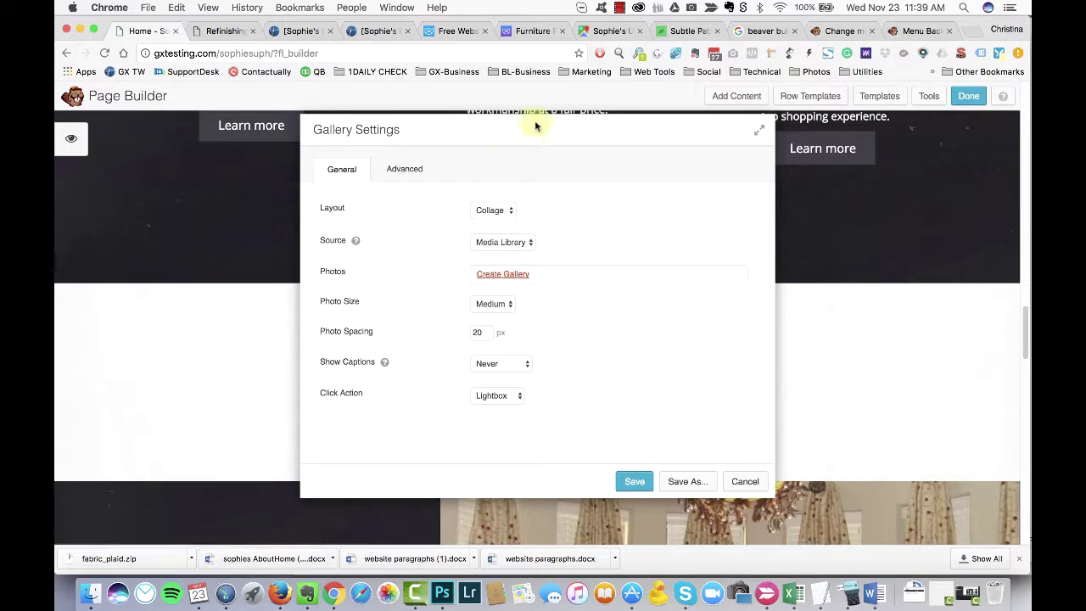
Step: Fill the gallery with ten photos, including curtain, bedroom, dining room and headboard shots
{"action": "left_click", "coordinate": [502, 273]}
{"action": "scroll", "coordinate": [507, 398], "scroll_direction": "down", "scroll_amount": 3}
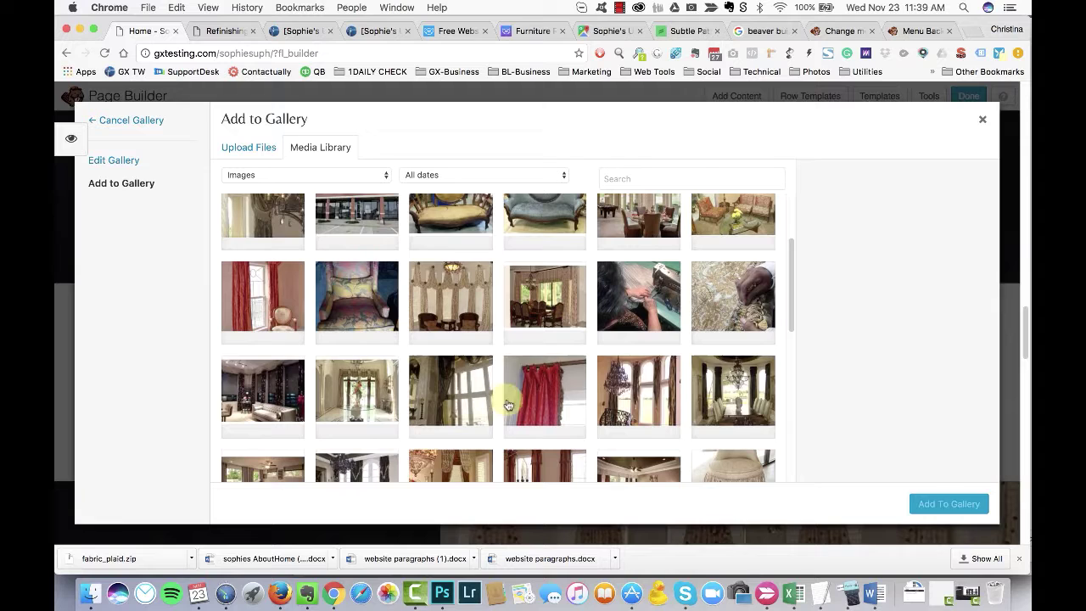
{"action": "left_click", "coordinate": [507, 404]}
{"action": "left_click", "coordinate": [733, 390], "text": "shift"}
{"action": "left_click", "coordinate": [356, 390], "text": "shift"}
{"action": "left_click", "coordinate": [263, 390], "text": "shift"}
{"action": "scroll", "coordinate": [727, 344], "scroll_direction": "down", "scroll_amount": 2}
{"action": "left_click", "coordinate": [638, 324]}
{"action": "left_click", "coordinate": [543, 325]}
{"action": "scroll", "coordinate": [543, 325], "scroll_direction": "down", "scroll_amount": 2}
{"action": "left_click", "coordinate": [263, 373]}
{"action": "left_click", "coordinate": [638, 360]}
{"action": "scroll", "coordinate": [424, 328], "scroll_direction": "down", "scroll_amount": 4}
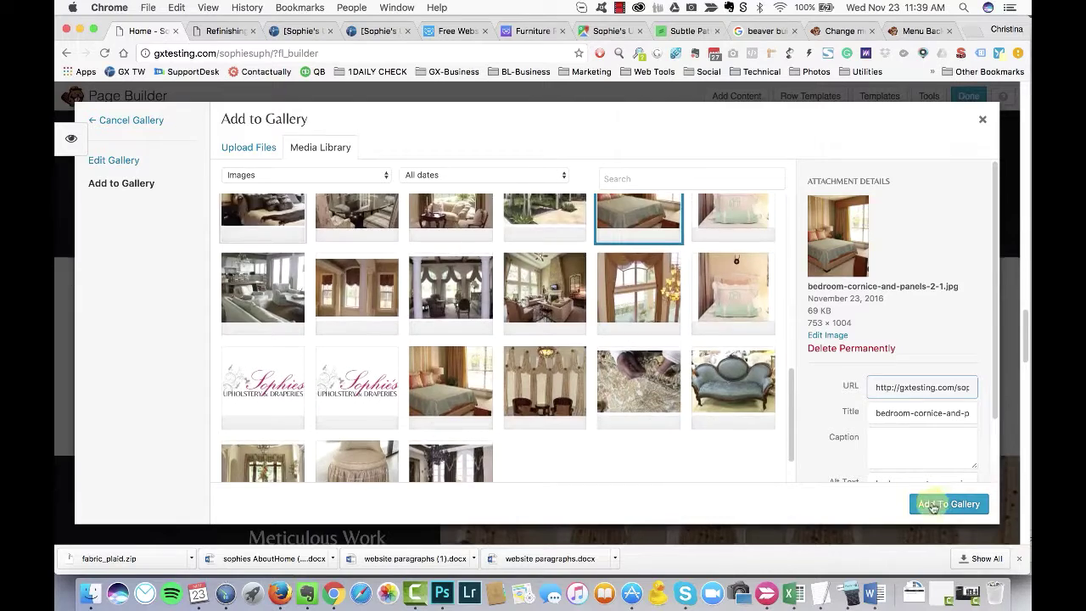
{"action": "left_click", "coordinate": [933, 505]}
{"action": "left_click", "coordinate": [941, 504]}
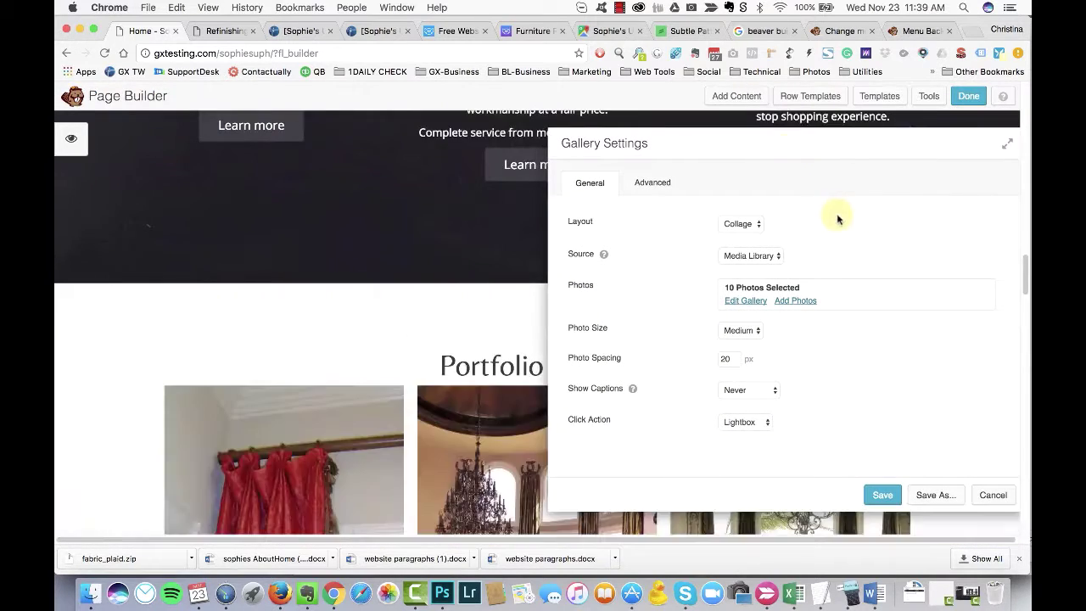
Step: Set the gallery's photo spacing to 0, keep lightbox opening, and save
{"action": "scroll", "coordinate": [363, 399], "scroll_direction": "down", "scroll_amount": 10}
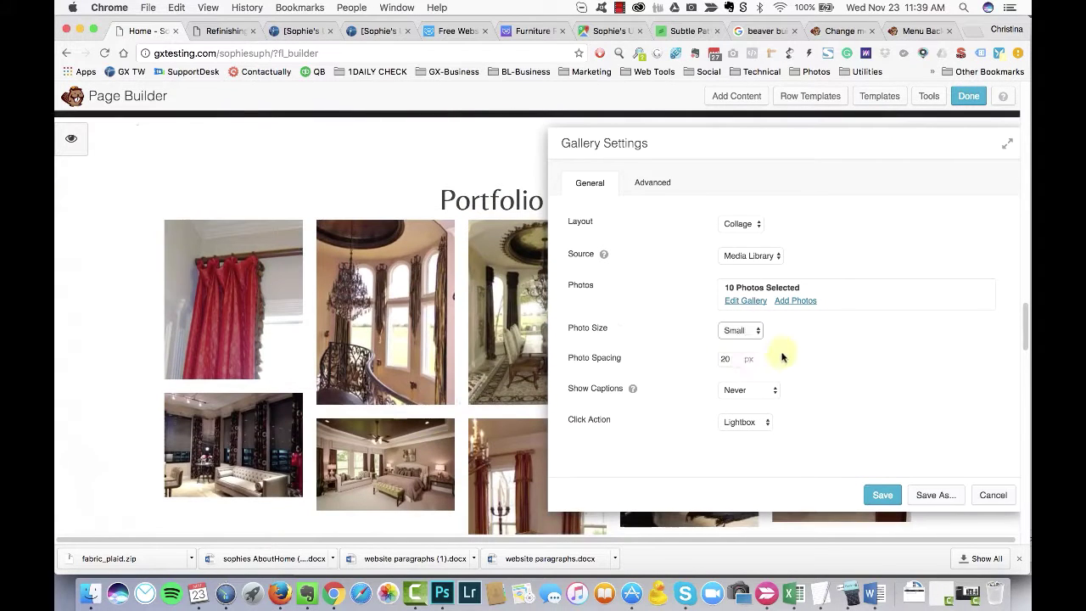
{"action": "type", "text": "0"}
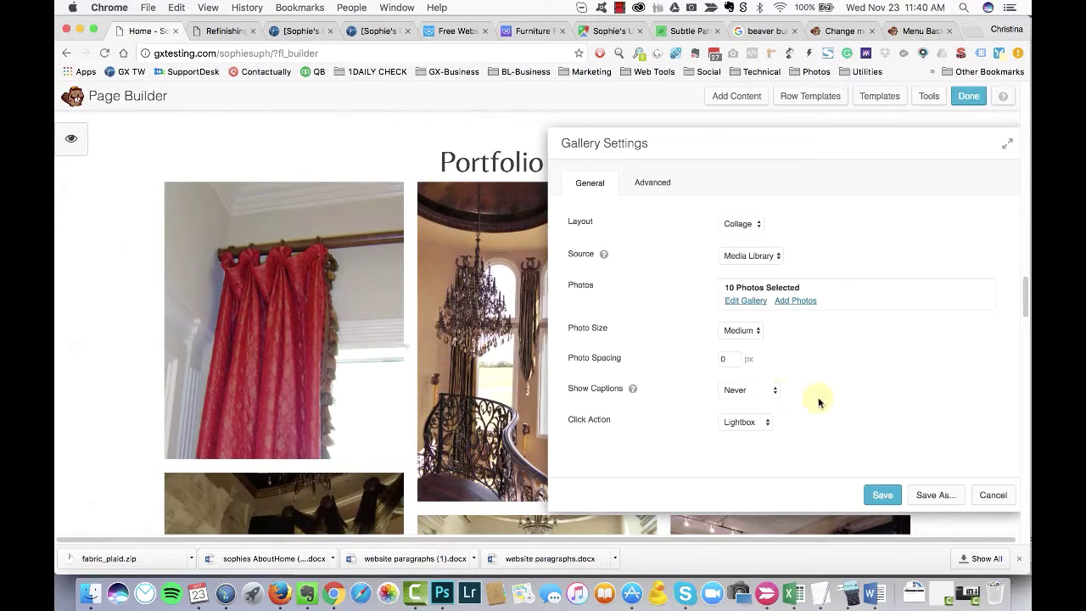
{"action": "left_click", "coordinate": [746, 421]}
{"action": "left_click", "coordinate": [652, 182]}
{"action": "scroll", "coordinate": [642, 274], "scroll_direction": "down", "scroll_amount": 4}
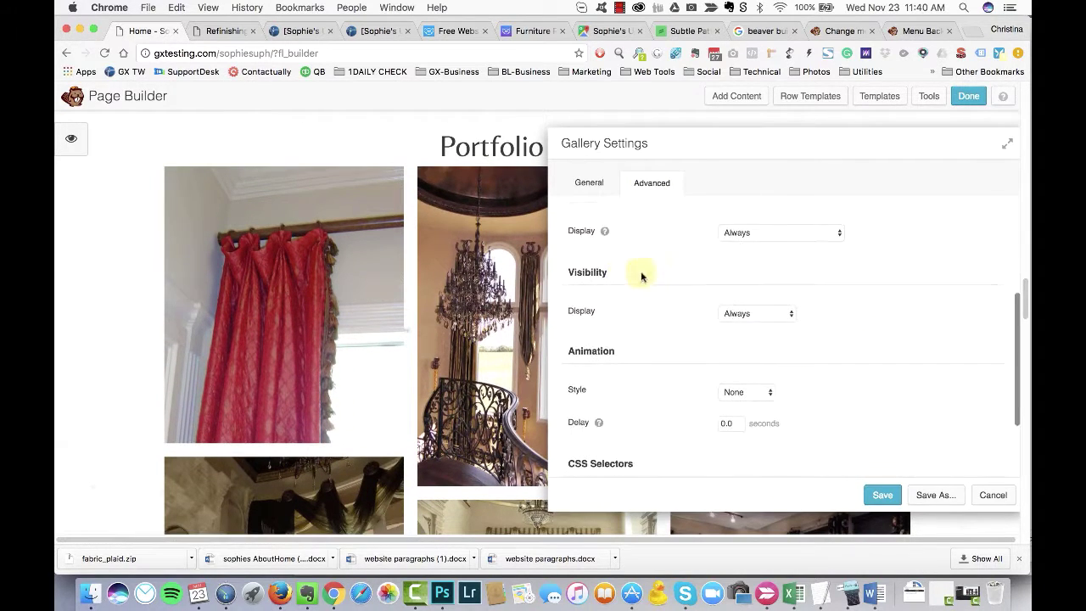
{"action": "left_click", "coordinate": [589, 182]}
{"action": "key", "text": "Return"}
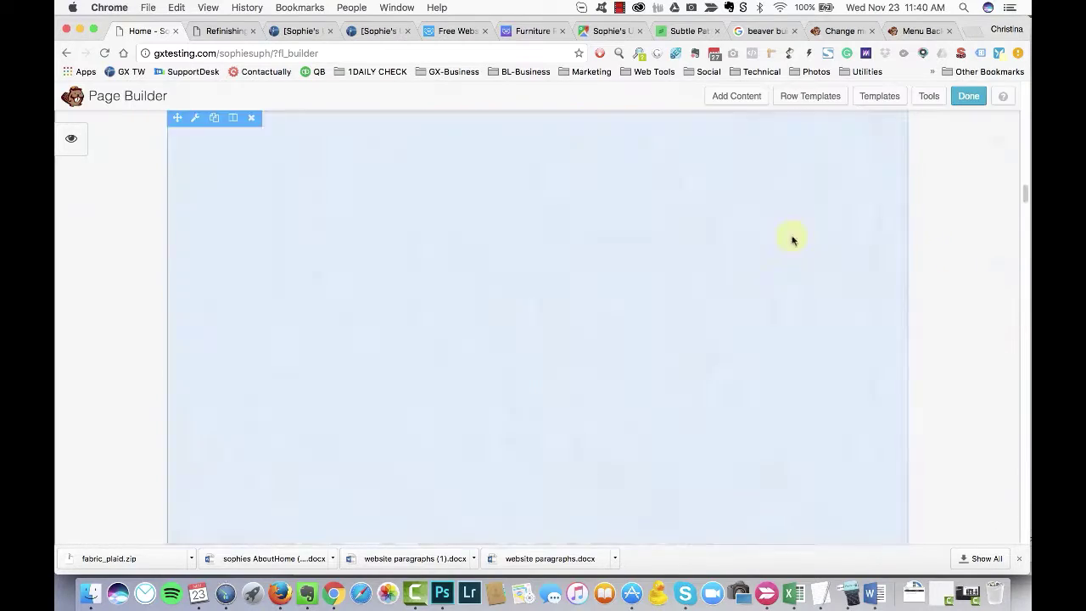
Step: In the Meticulous Work slideshow, remove the curtains photo and add the living room and foyer photos
{"action": "scroll", "coordinate": [113, 390], "scroll_direction": "down", "scroll_amount": 5}
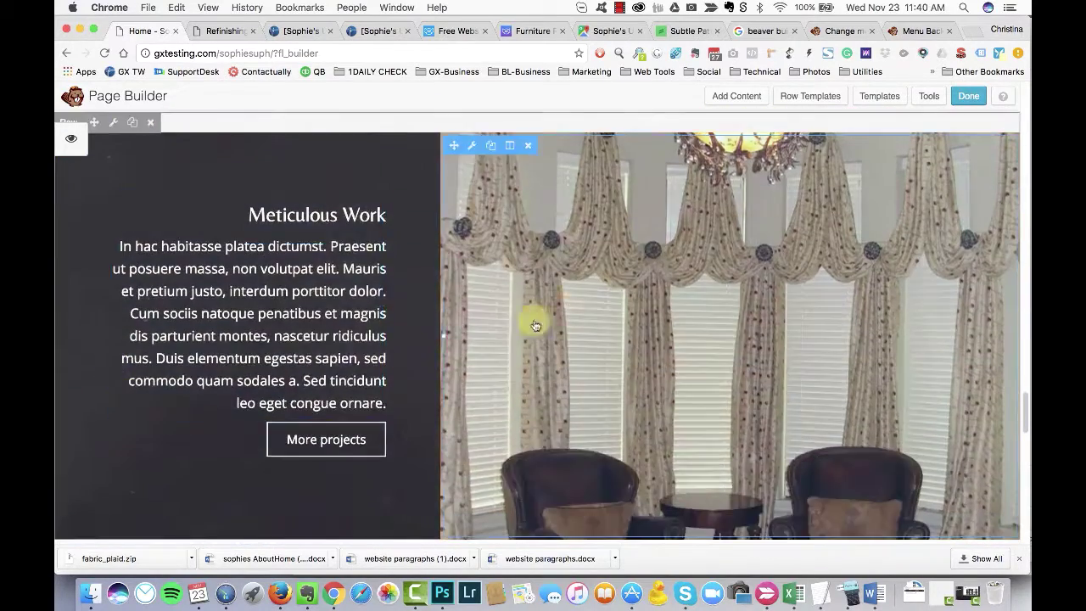
{"action": "left_click", "coordinate": [558, 247]}
{"action": "left_click", "coordinate": [493, 256]}
{"action": "left_click", "coordinate": [429, 187]}
{"action": "left_click", "coordinate": [143, 192]}
{"action": "scroll", "coordinate": [756, 300], "scroll_direction": "down", "scroll_amount": 5}
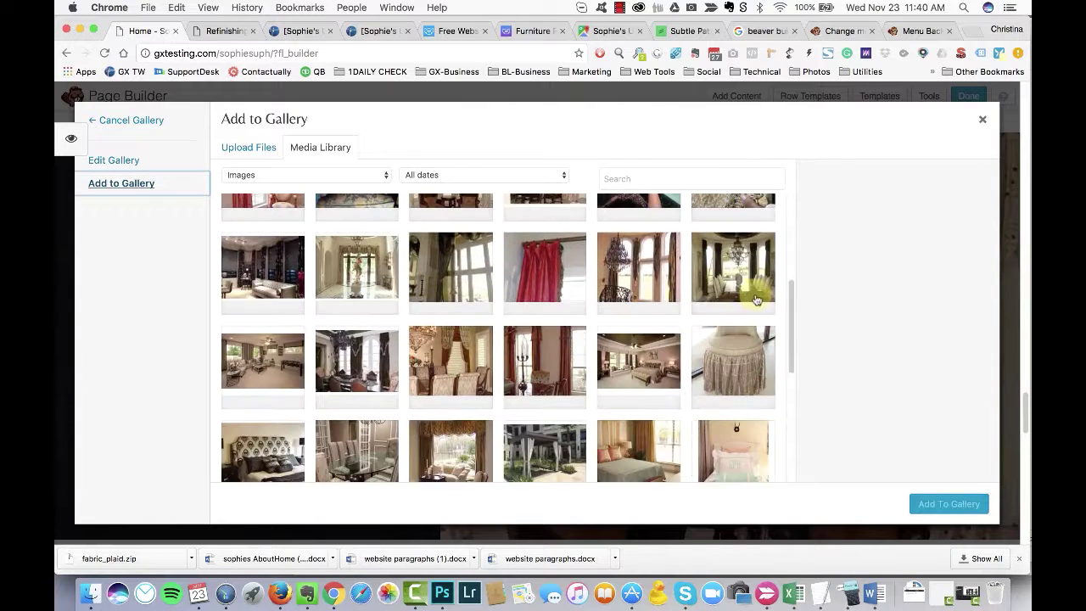
{"action": "scroll", "coordinate": [558, 290], "scroll_direction": "down", "scroll_amount": 3}
{"action": "scroll", "coordinate": [274, 314], "scroll_direction": "down", "scroll_amount": 2}
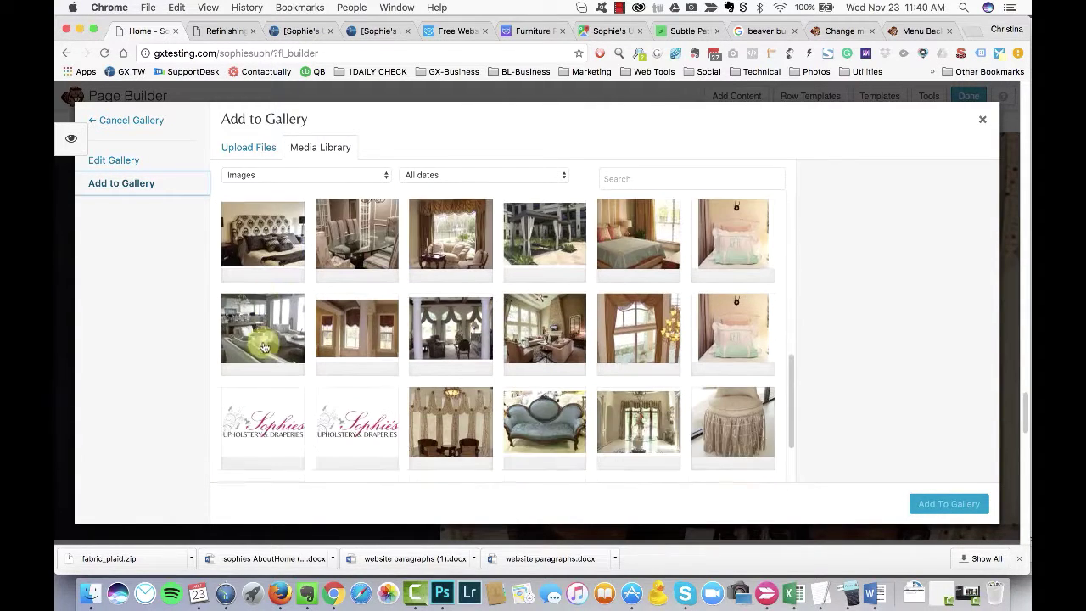
{"action": "left_click", "coordinate": [270, 330]}
{"action": "left_click", "coordinate": [651, 424]}
{"action": "left_click", "coordinate": [947, 503]}
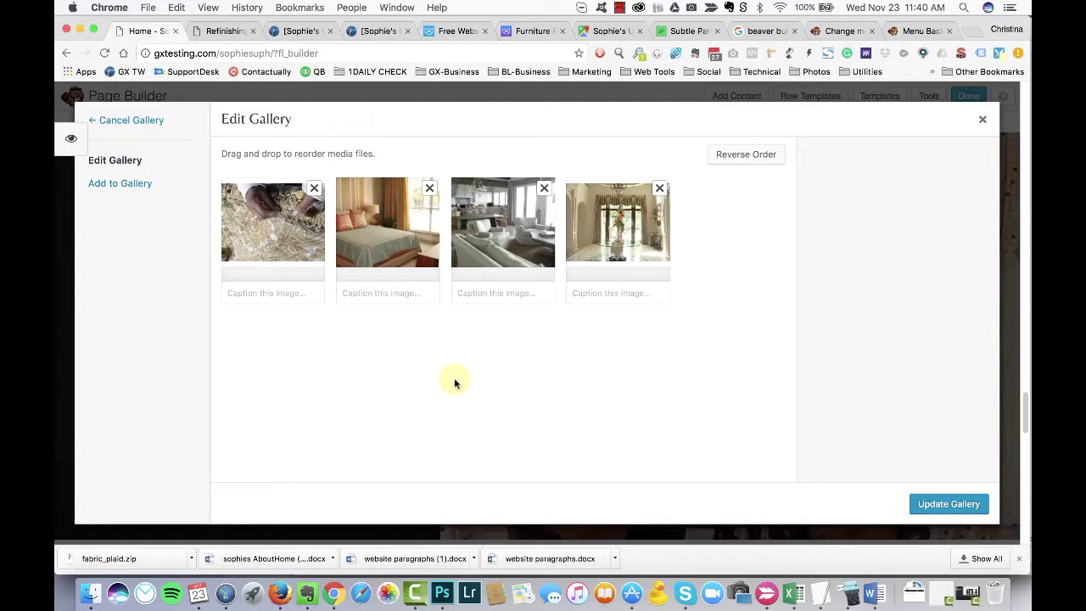
Step: Add the hand-sewing photo, drop the foyer photo, and confirm four slideshow photos
{"action": "left_click", "coordinate": [136, 188]}
{"action": "scroll", "coordinate": [594, 297], "scroll_direction": "down", "scroll_amount": 2}
{"action": "left_click", "coordinate": [642, 291]}
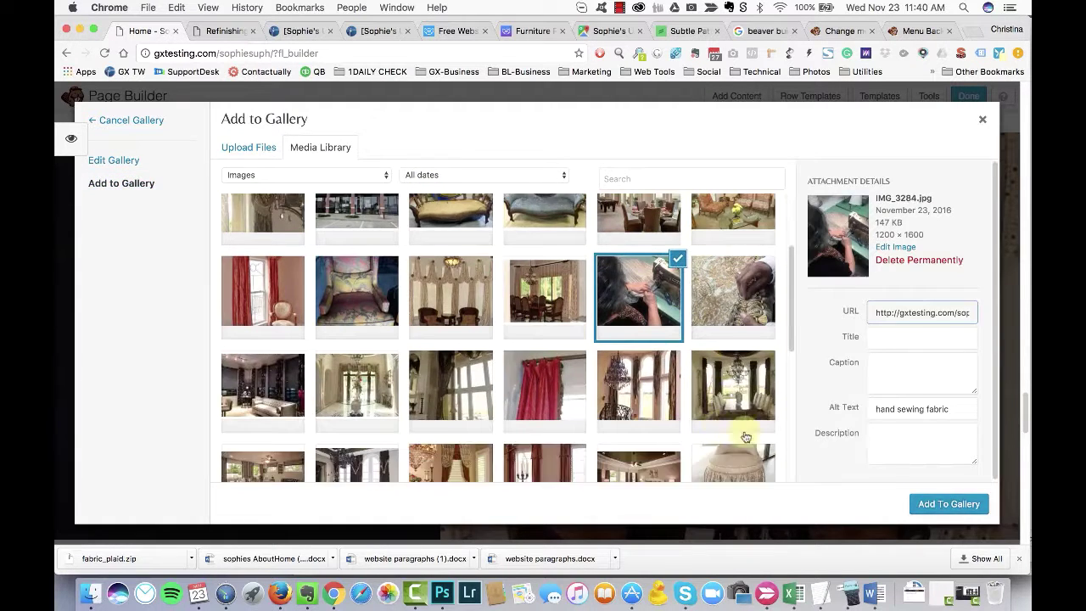
{"action": "left_click", "coordinate": [948, 504]}
{"action": "left_click_drag", "start_coordinate": [646, 264], "coordinate": [734, 246]}
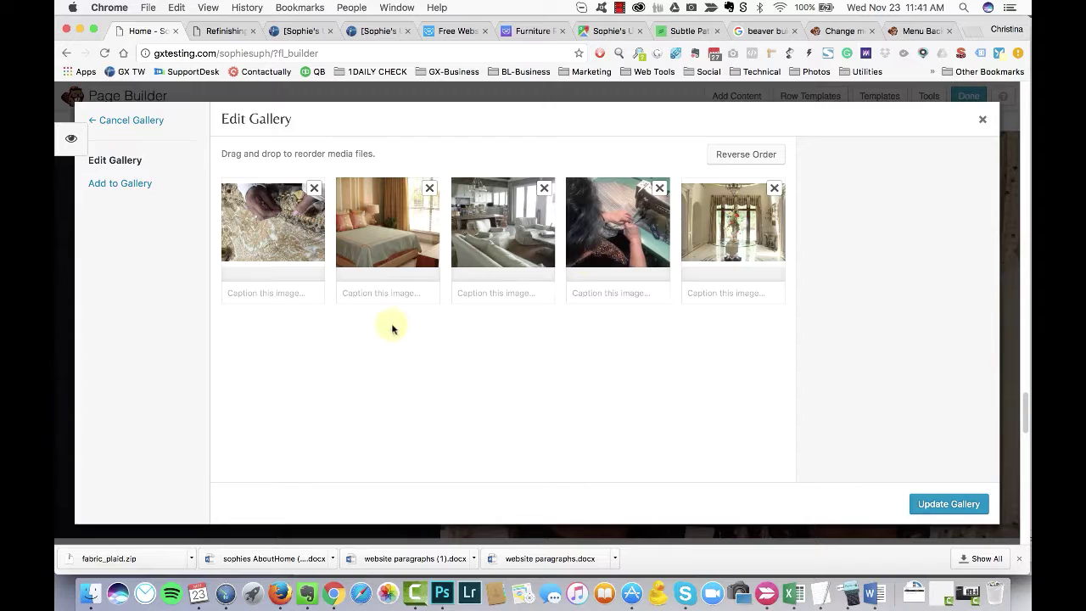
{"action": "left_click", "coordinate": [773, 188]}
{"action": "left_click", "coordinate": [943, 506]}
Step: Set the slideshow transition speed to 3 with randomize off, and save
{"action": "left_click_drag", "start_coordinate": [599, 145], "coordinate": [708, 129]}
{"action": "scroll", "coordinate": [671, 339], "scroll_direction": "down", "scroll_amount": 2}
{"action": "scroll", "coordinate": [695, 303], "scroll_direction": "up", "scroll_amount": 2}
{"action": "scroll", "coordinate": [649, 341], "scroll_direction": "down", "scroll_amount": 1}
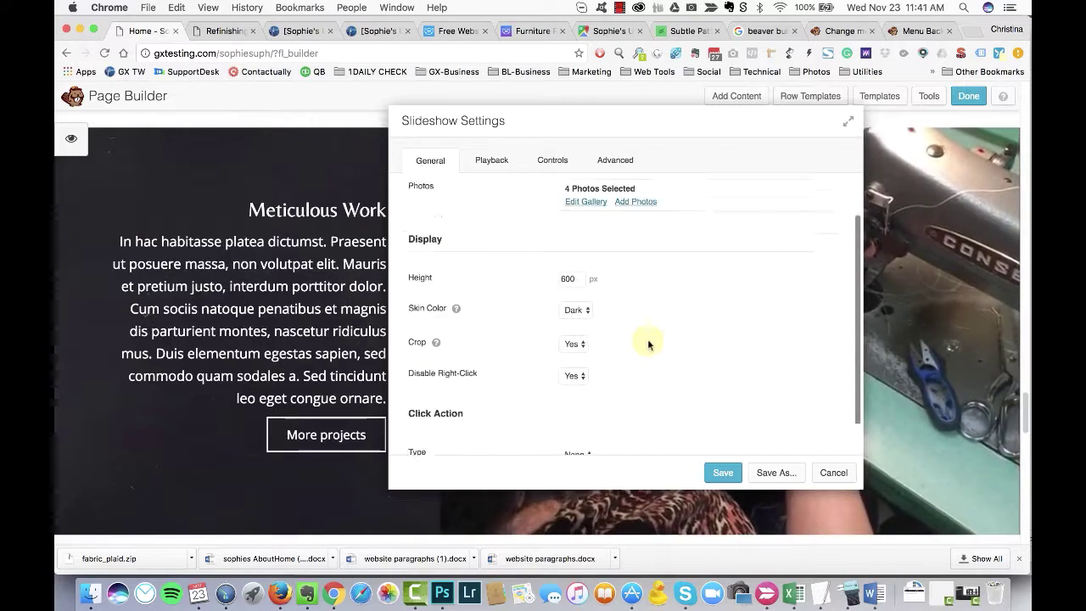
{"action": "left_click", "coordinate": [491, 161]}
{"action": "left_click", "coordinate": [568, 288]}
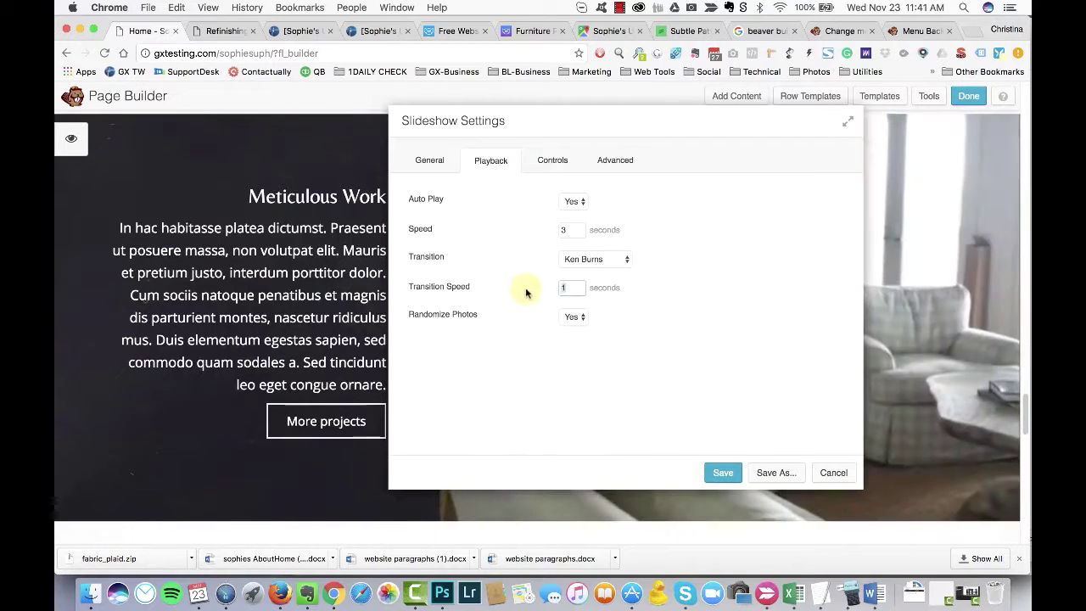
{"action": "left_click", "coordinate": [584, 319]}
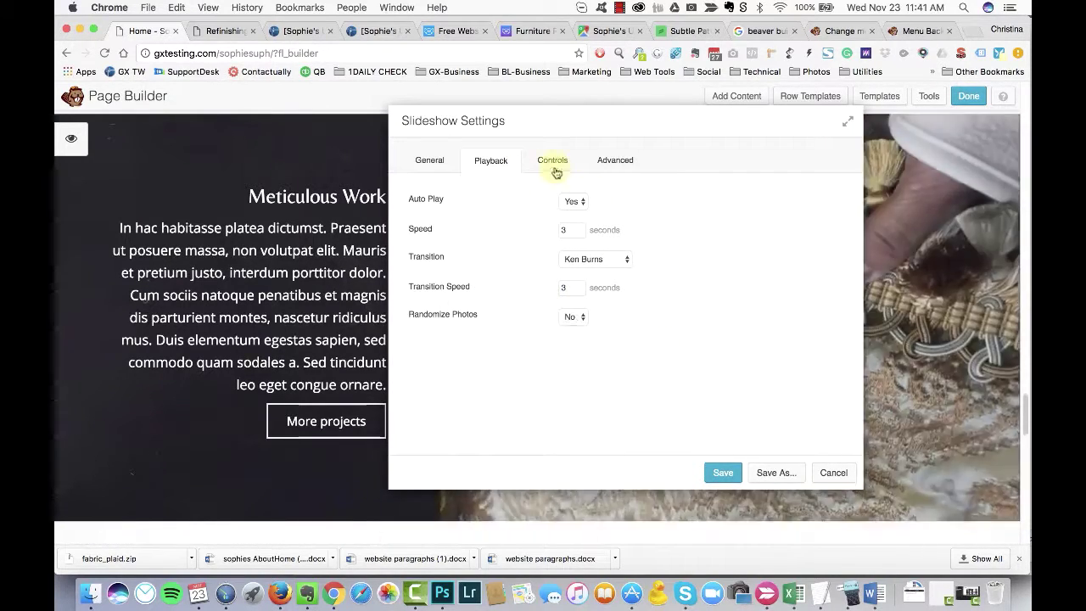
{"action": "left_click", "coordinate": [553, 165]}
{"action": "left_click", "coordinate": [609, 161]}
{"action": "key", "text": "Escape"}
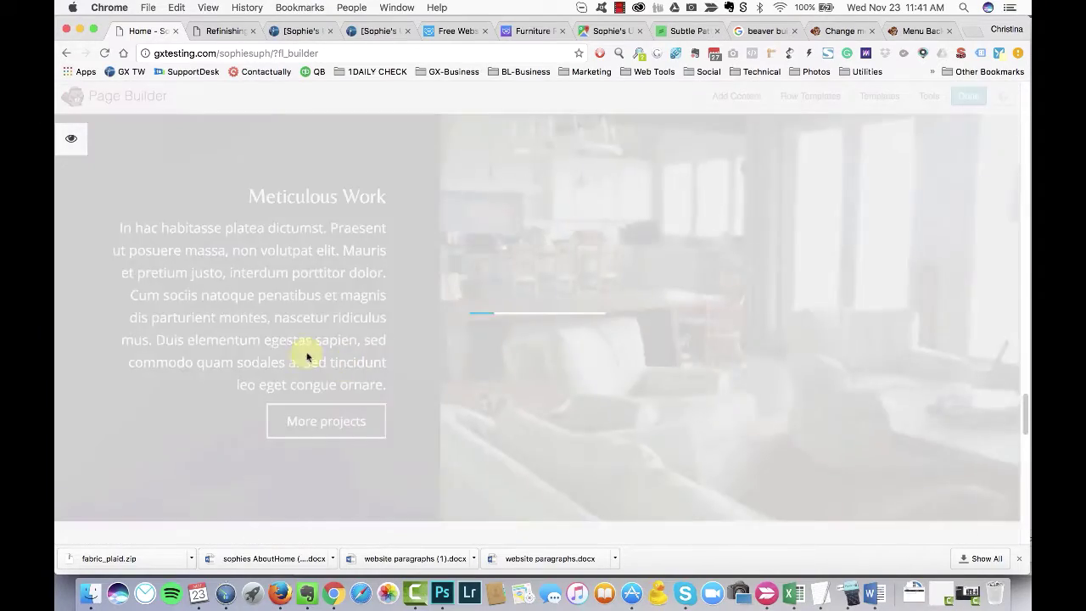
Step: Copy the two drapery-manufacturer sentences from Word's 'sophies AboutHome' and open the Meticulous Work text
{"action": "key", "text": "super+Tab"}
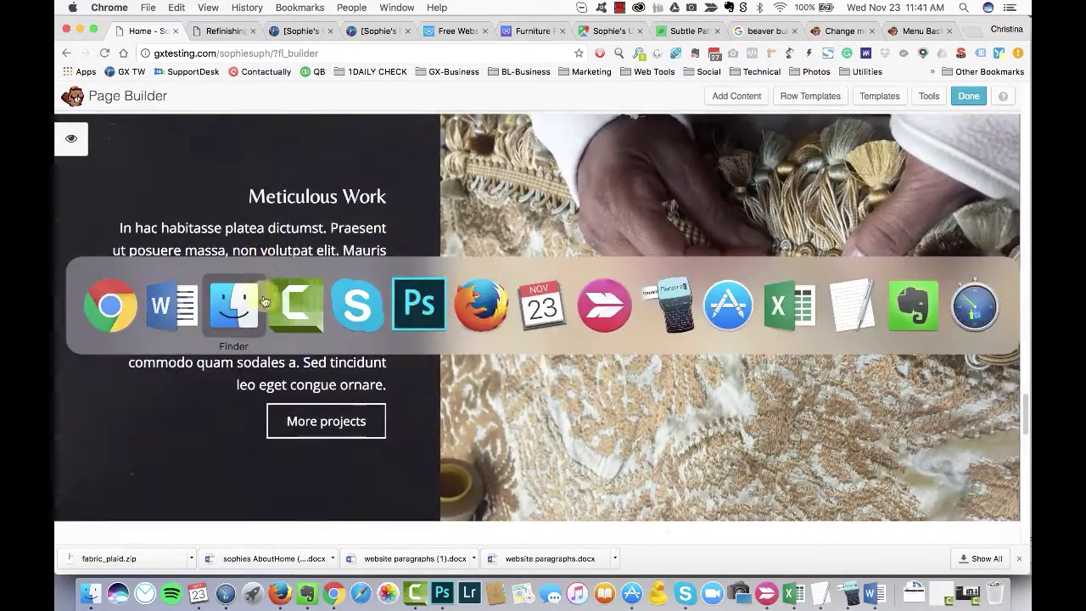
{"action": "key", "text": "super+grave"}
{"action": "scroll", "coordinate": [436, 184], "scroll_direction": "up", "scroll_amount": 10}
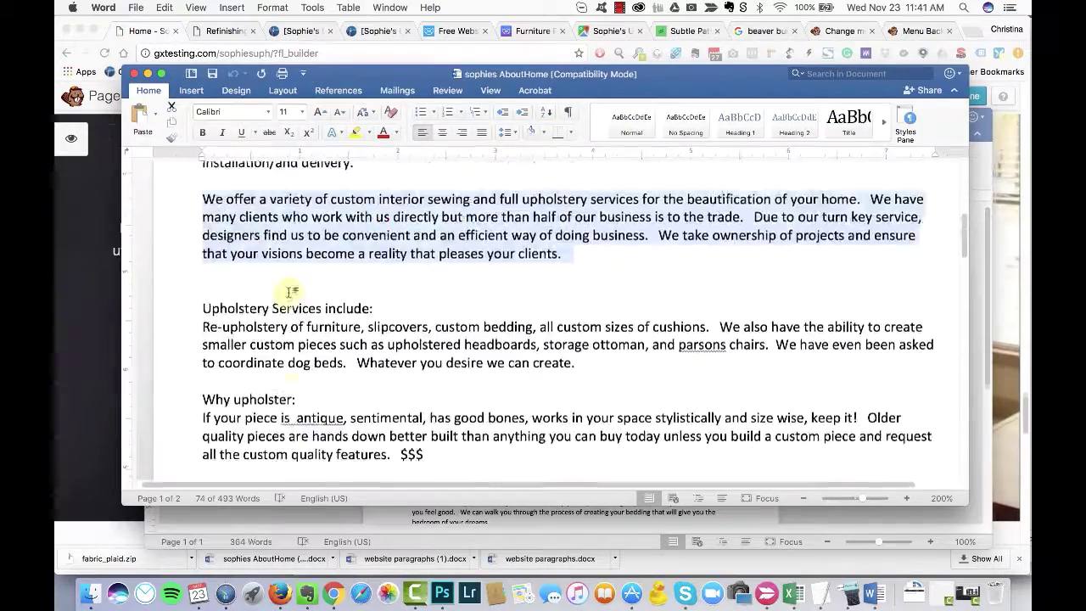
{"action": "left_click_drag", "start_coordinate": [363, 248], "coordinate": [577, 266]}
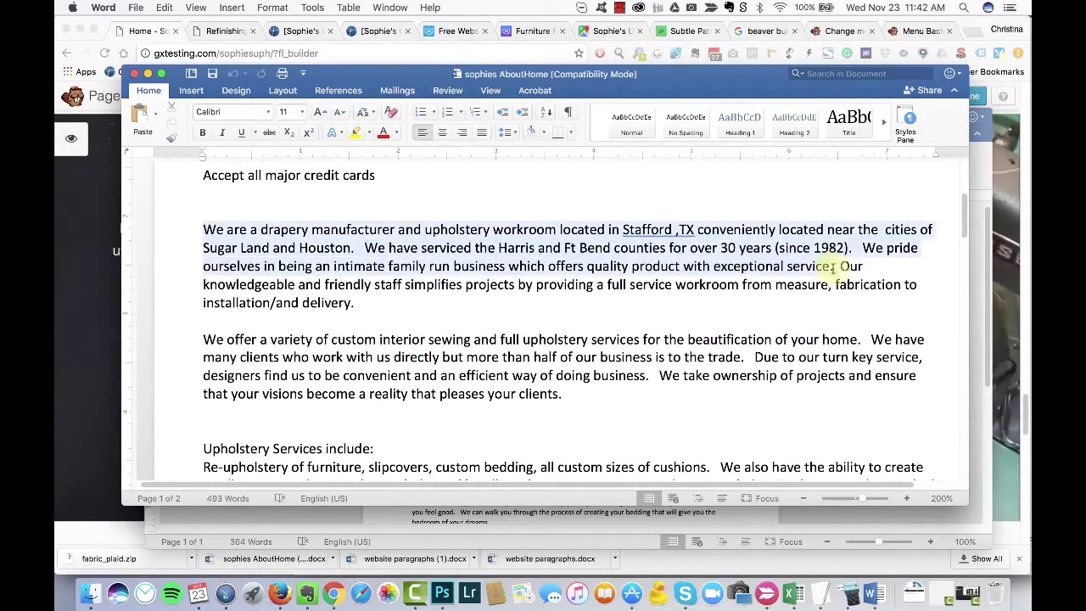
{"action": "key", "text": "super+Tab"}
{"action": "left_click", "coordinate": [138, 315]}
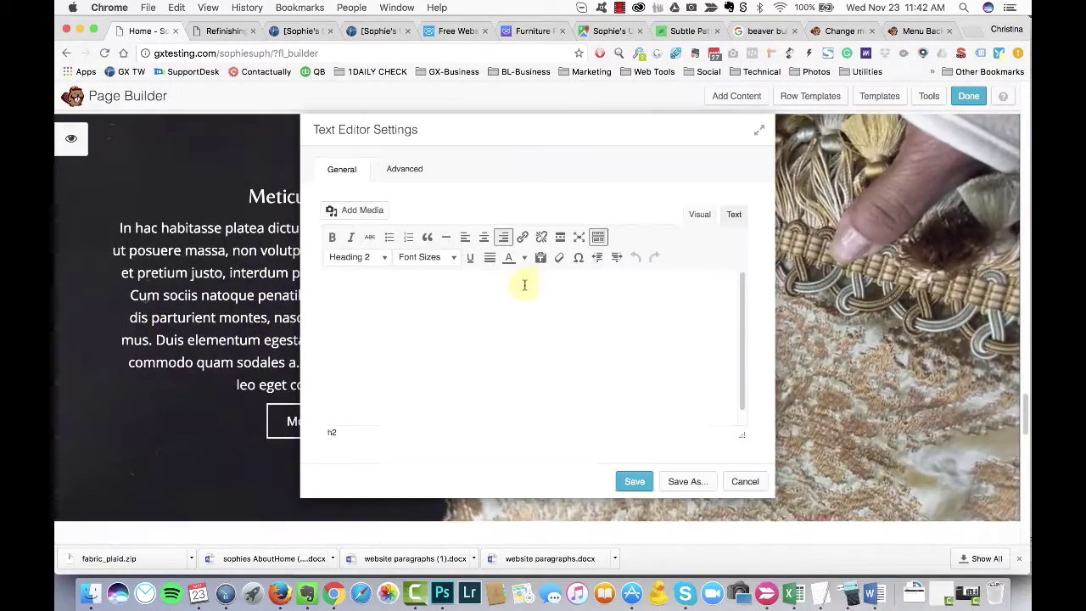
Step: Paste the copied sentences over the placeholder and start with 'Located in Houston, TX, we are a'
{"action": "scroll", "coordinate": [347, 429], "scroll_direction": "down", "scroll_amount": 1}
{"action": "triple_click", "coordinate": [424, 314]}
{"action": "type", "text": "We are a drapery manufacturer and upholstery workroom located in Stafford ,TX conveniently located near the  cities of Sugar Land and Houston.   We have serviced the Harris and Ft Bend counties for over 30 years (since 1982).   We pride ourselves in being an intimate family run business which offers quality product with exceptional service."}
{"action": "left_click_drag", "start_coordinate": [407, 327], "coordinate": [416, 316]}
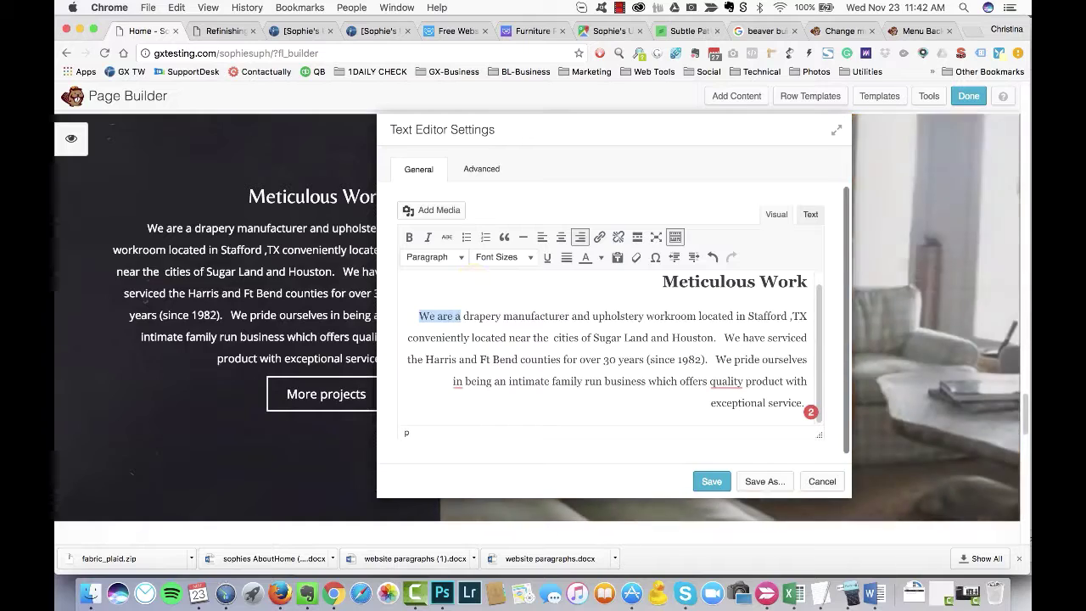
{"action": "type", "text": "Located in "}
{"action": "type", "text": "ar Houston, TX, "}
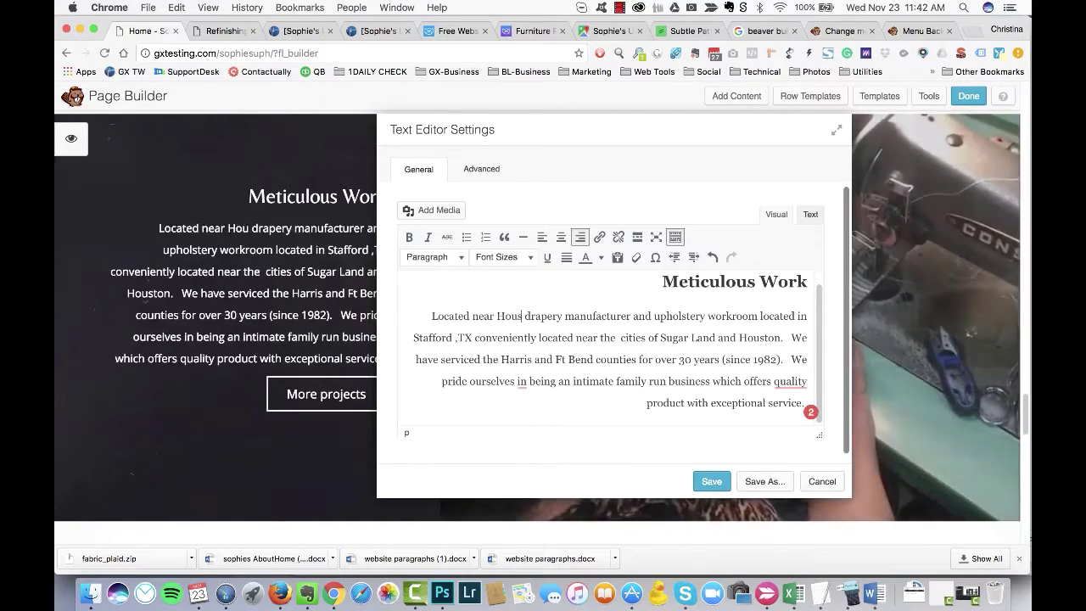
{"action": "type", "text": "we are a"}
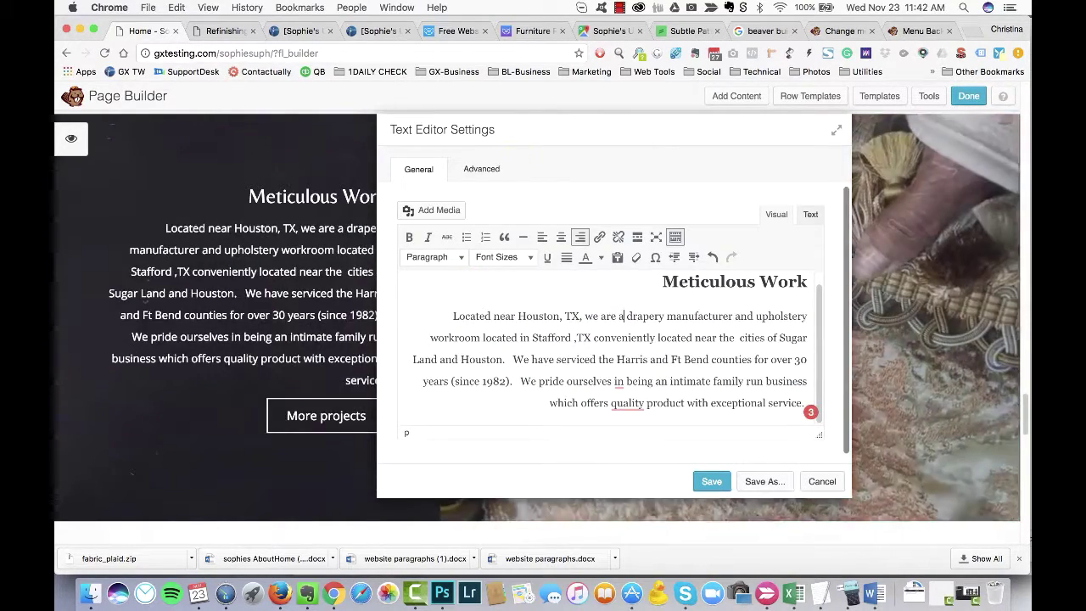
Step: Change 'and' to 'with a local' and delete the outdated service-area wording
{"action": "double_click", "coordinate": [737, 318]}
{"action": "type", "text": "with a local"}
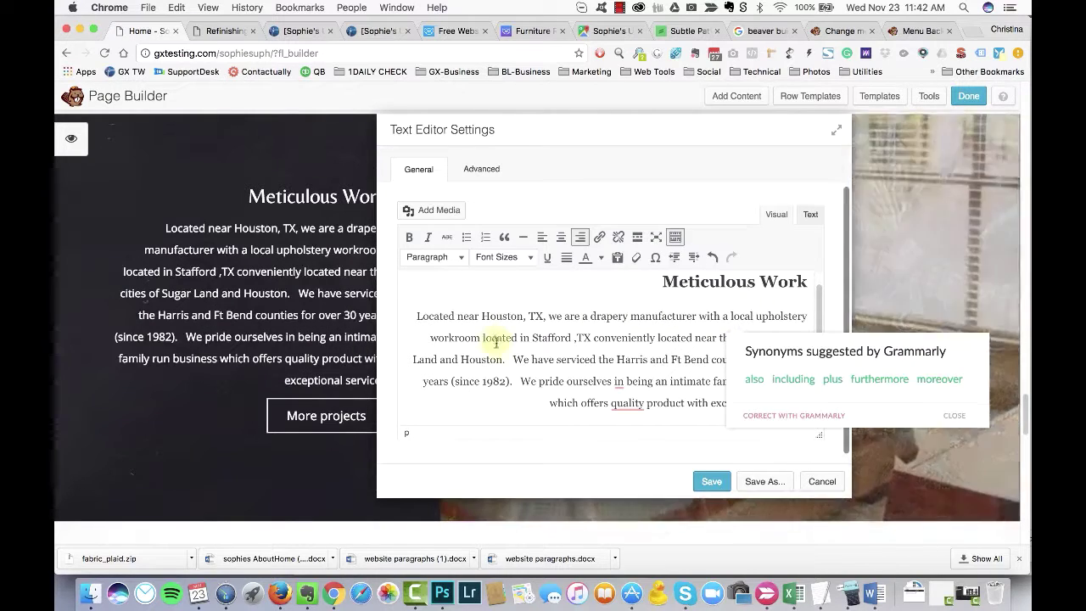
{"action": "left_click_drag", "start_coordinate": [592, 343], "coordinate": [505, 359]}
{"action": "key", "text": "BackSpace"}
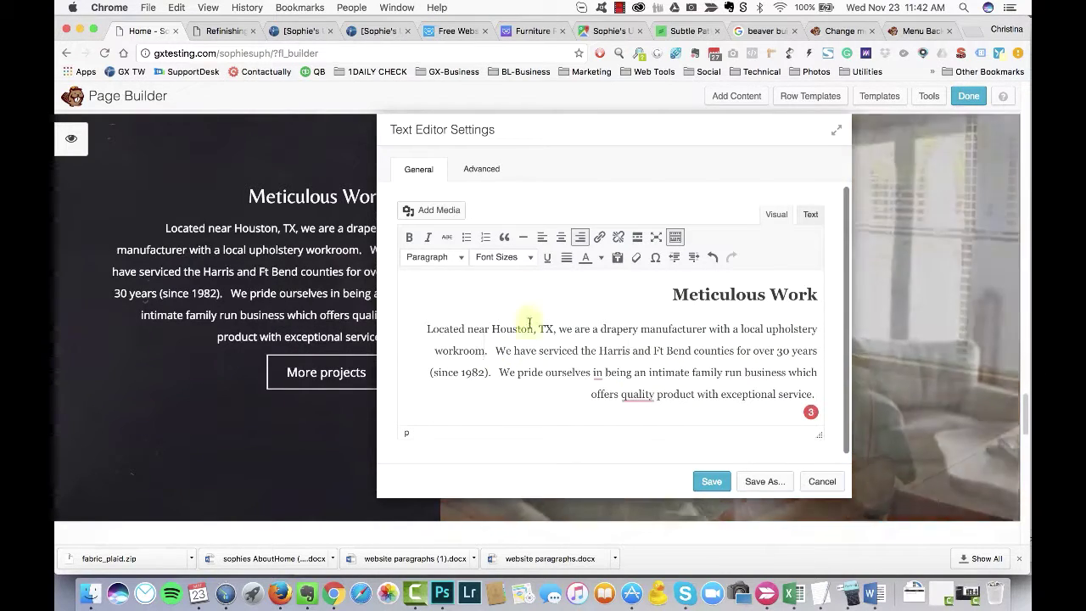
Step: Write 'Since 1982, we have been helping homeowners and interior designers beautify homes.'
{"action": "type", "text": "Since "}
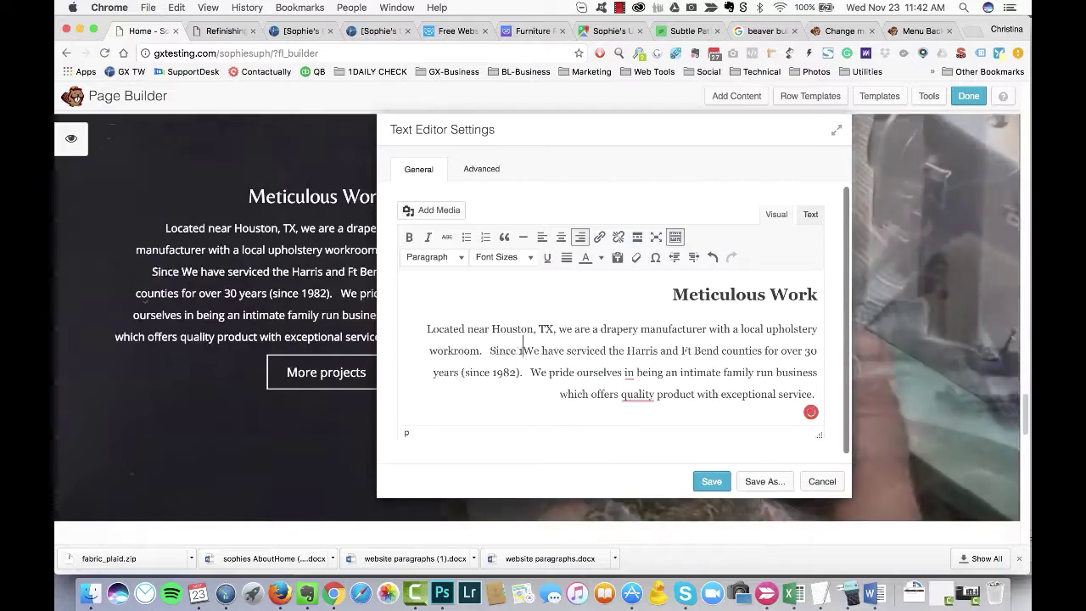
{"action": "type", "text": "1982, we have been"}
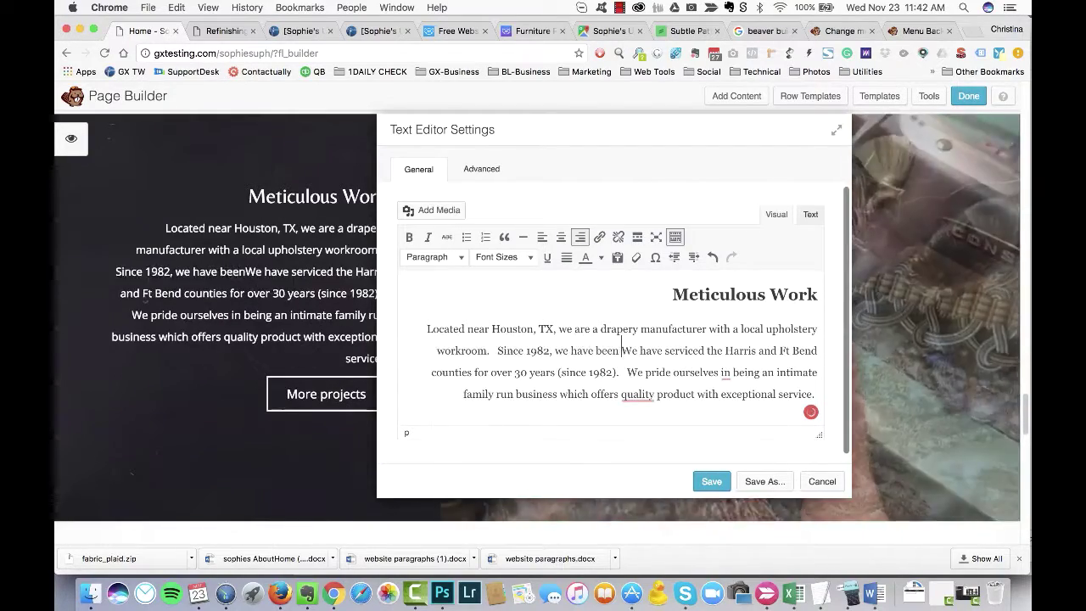
{"action": "type", "text": " helping home"}
{"action": "type", "text": "rior designers"}
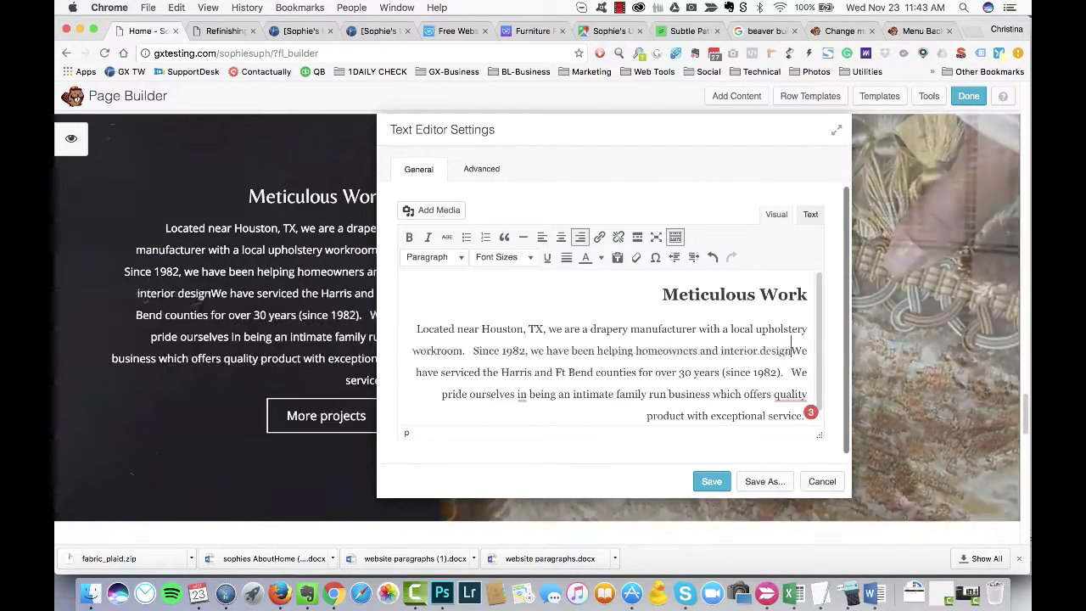
{"action": "key", "text": "shift+End"}
{"action": "key", "text": "BackSpace"}
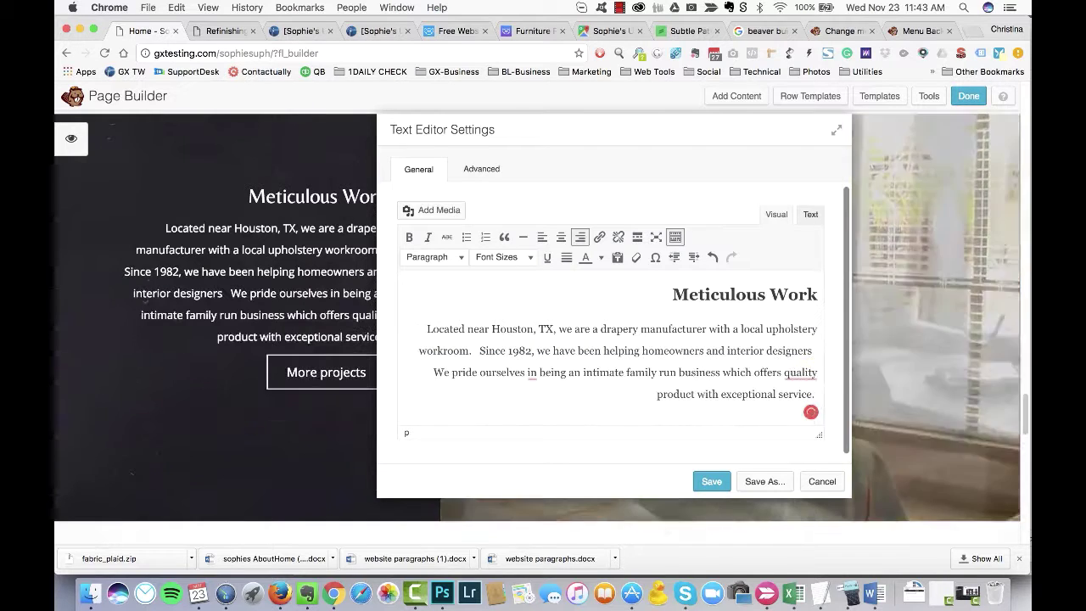
{"action": "type", "text": "beautify th"}
{"action": "key", "text": "BackSpace"}
{"action": "key", "text": "BackSpace"}
{"action": "type", "text": "homes."}
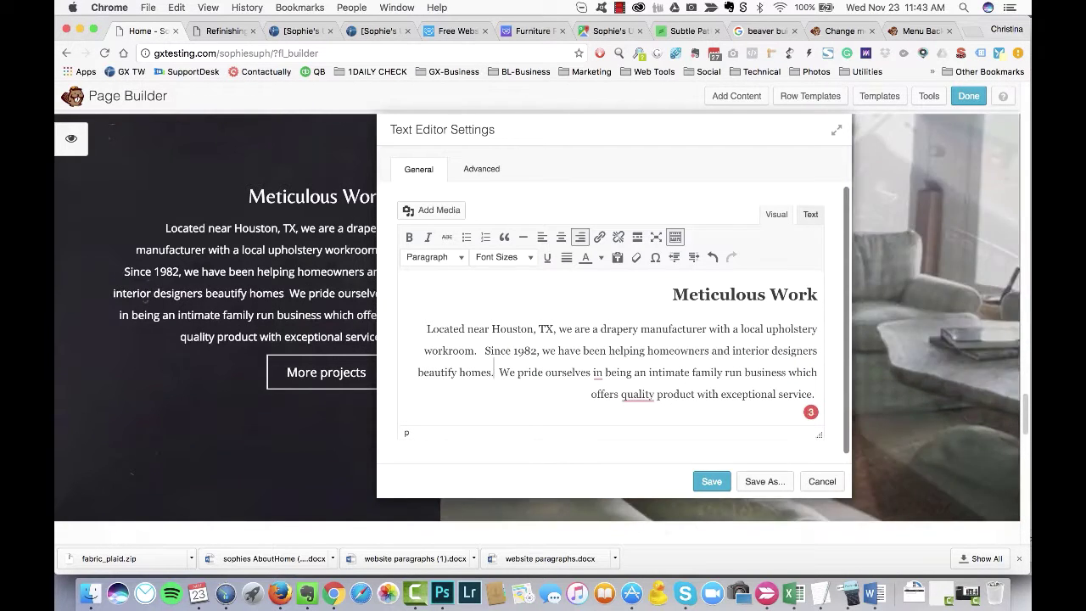
Step: Reword 'pride ourselves in being an intimate' to 'are a family business' and drop 'which offers quality'
{"action": "left_click_drag", "start_coordinate": [515, 371], "coordinate": [650, 373]}
{"action": "key", "text": "BackSpace"}
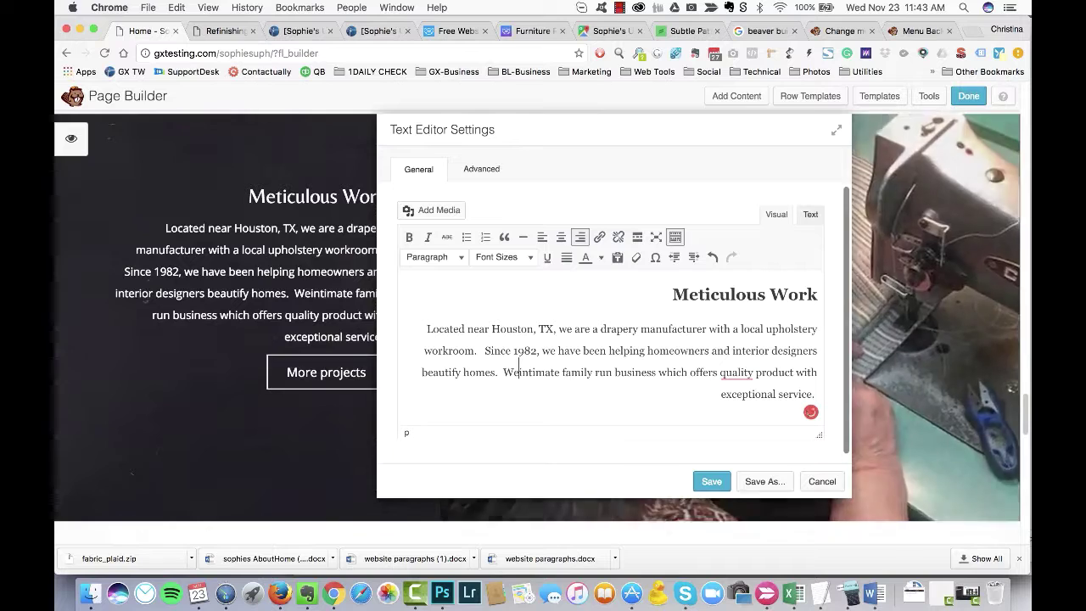
{"action": "type", "text": "are"}
{"action": "double_click", "coordinate": [562, 372]}
{"action": "key", "text": "BackSpace"}
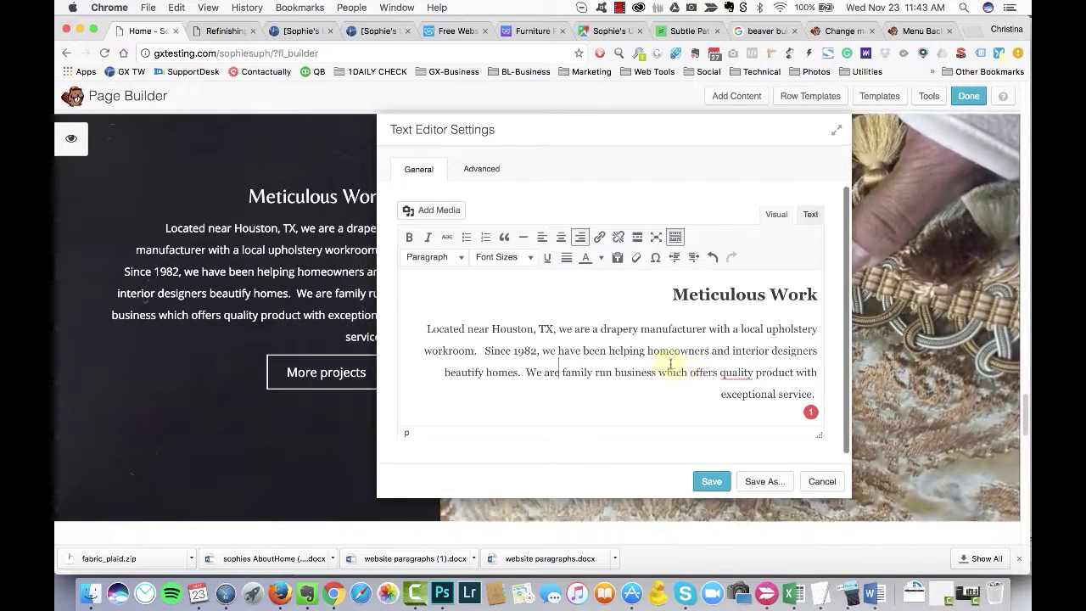
{"action": "left_click_drag", "start_coordinate": [688, 371], "coordinate": [753, 373]}
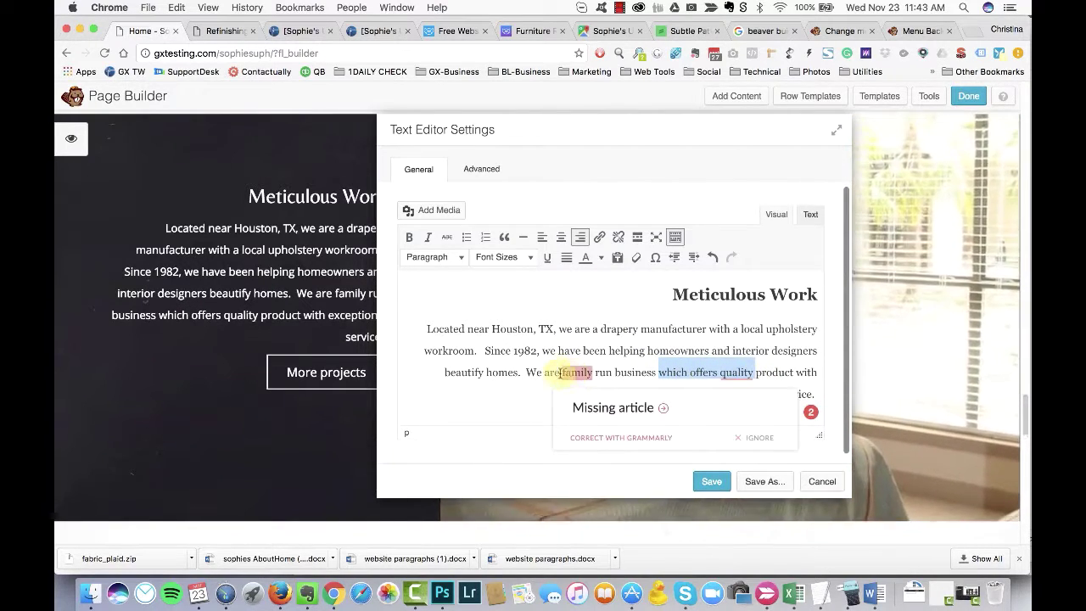
{"action": "left_click", "coordinate": [559, 373]}
{"action": "type", "text": "a"}
{"action": "left_click_drag", "start_coordinate": [658, 371], "coordinate": [817, 373]}
{"action": "key", "text": "BackSpace"}
Step: Finish with 'meticulous … that offers upholstery, window treatments, and furniture repair services', then select 'Since 1982'
{"action": "double_click", "coordinate": [751, 372]}
{"action": "type", "text": "me"}
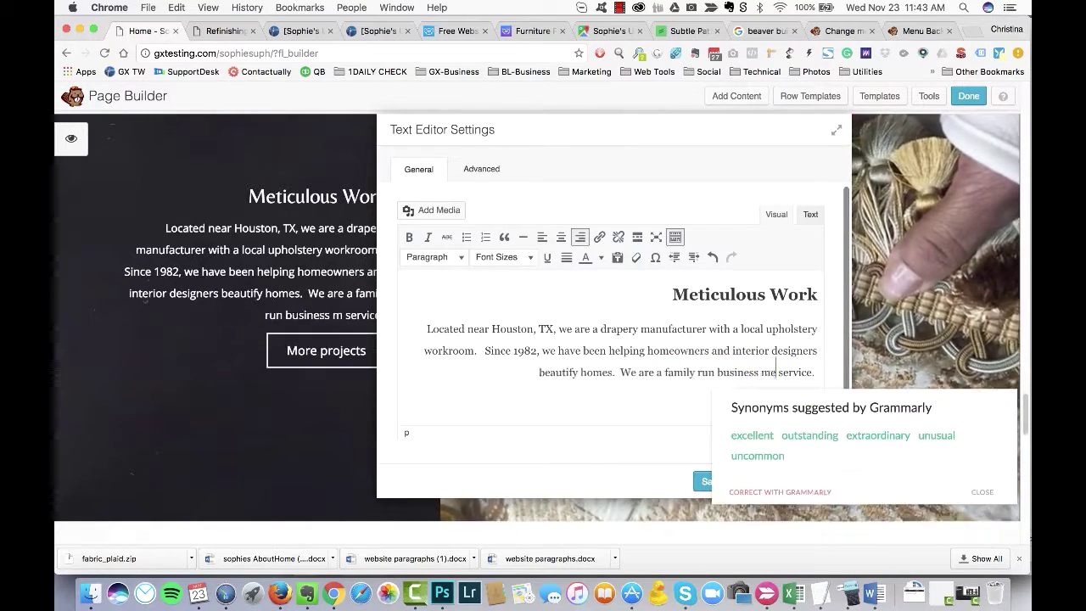
{"action": "type", "text": "ticulous"}
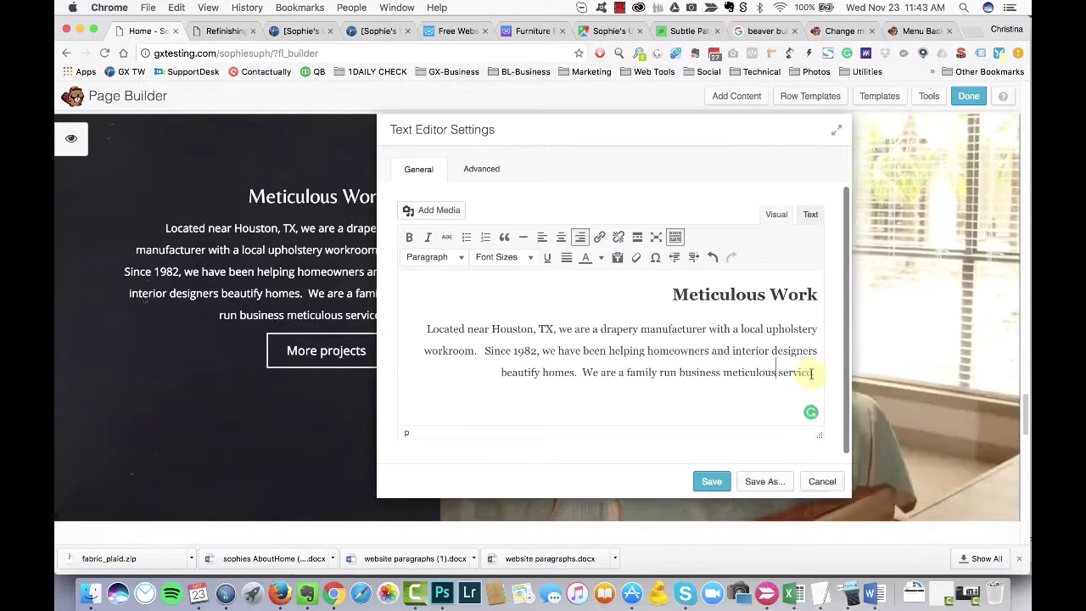
{"action": "left_click", "coordinate": [812, 373]}
{"action": "type", "text": "s."}
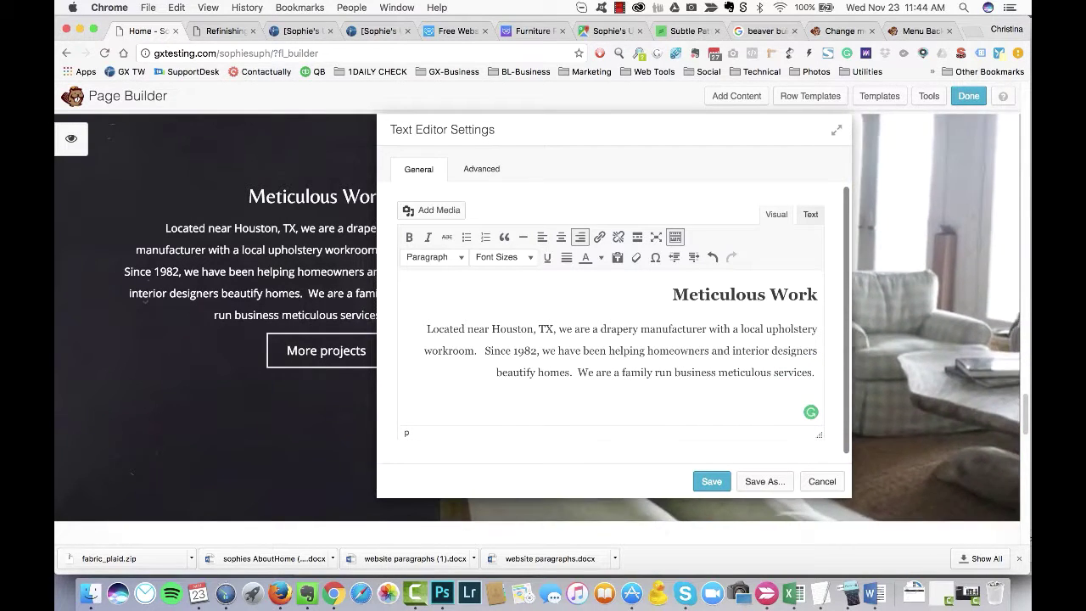
{"action": "left_click", "coordinate": [773, 372]}
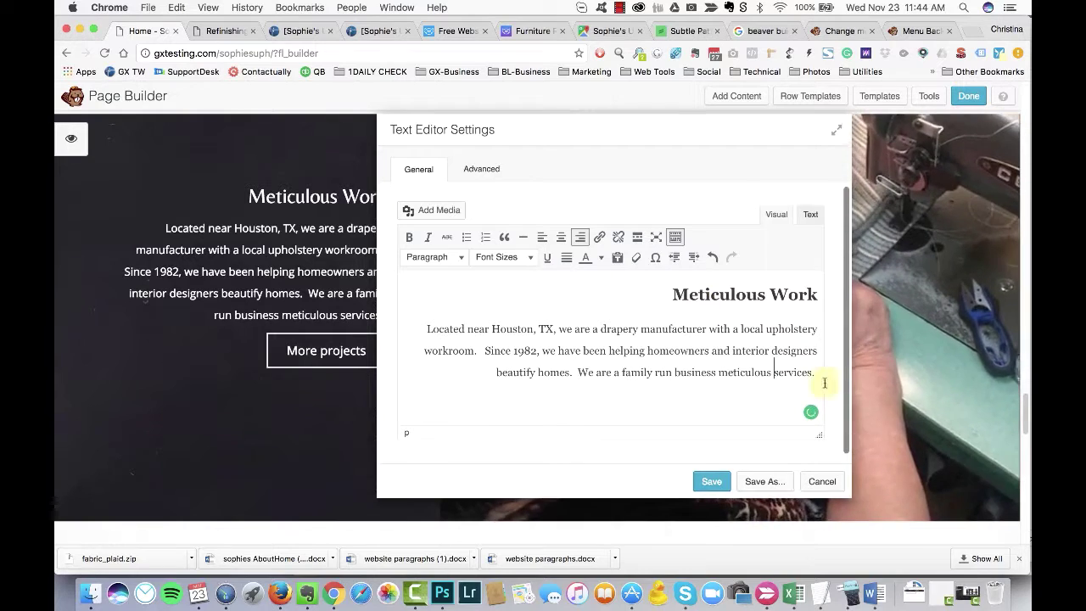
{"action": "left_click", "coordinate": [824, 383]}
{"action": "left_click", "coordinate": [715, 372]}
{"action": "type", "text": "that offers"}
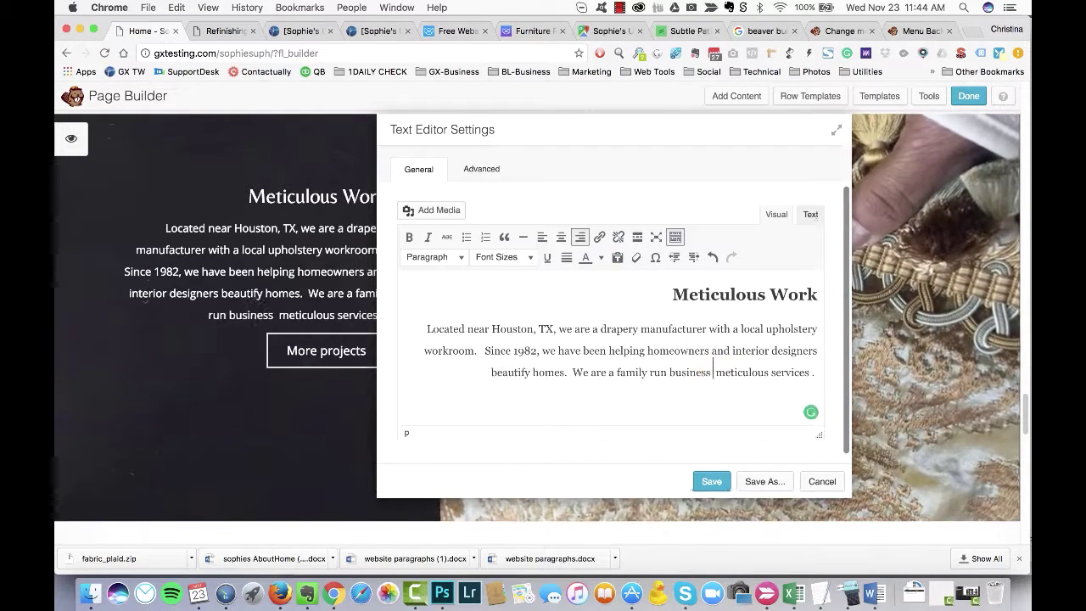
{"action": "double_click", "coordinate": [790, 371]}
{"action": "type", "text": "upholstery"}
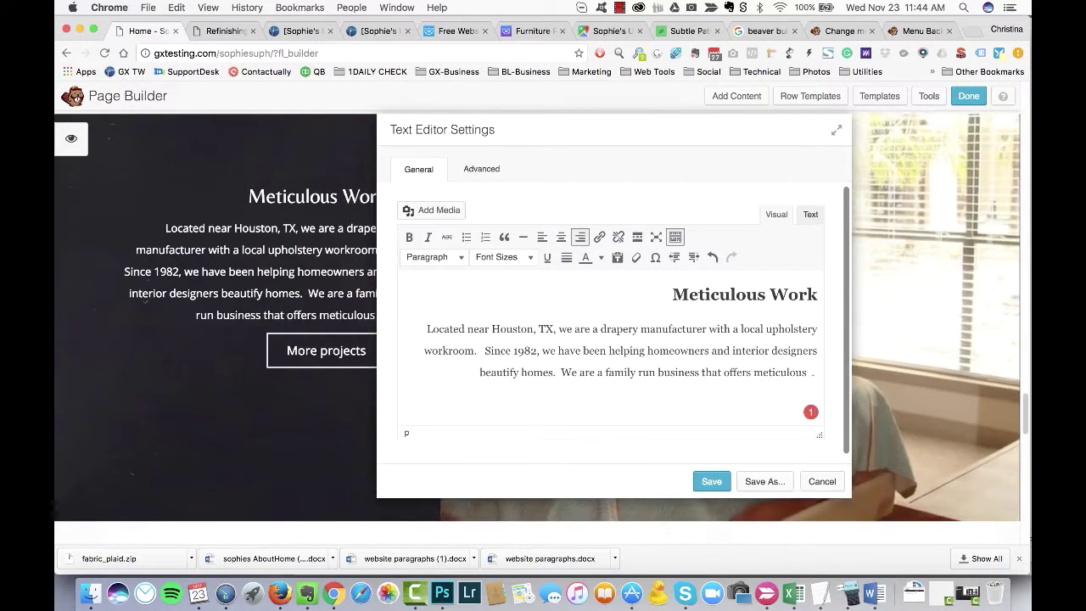
{"action": "type", "text": ", window tra "}
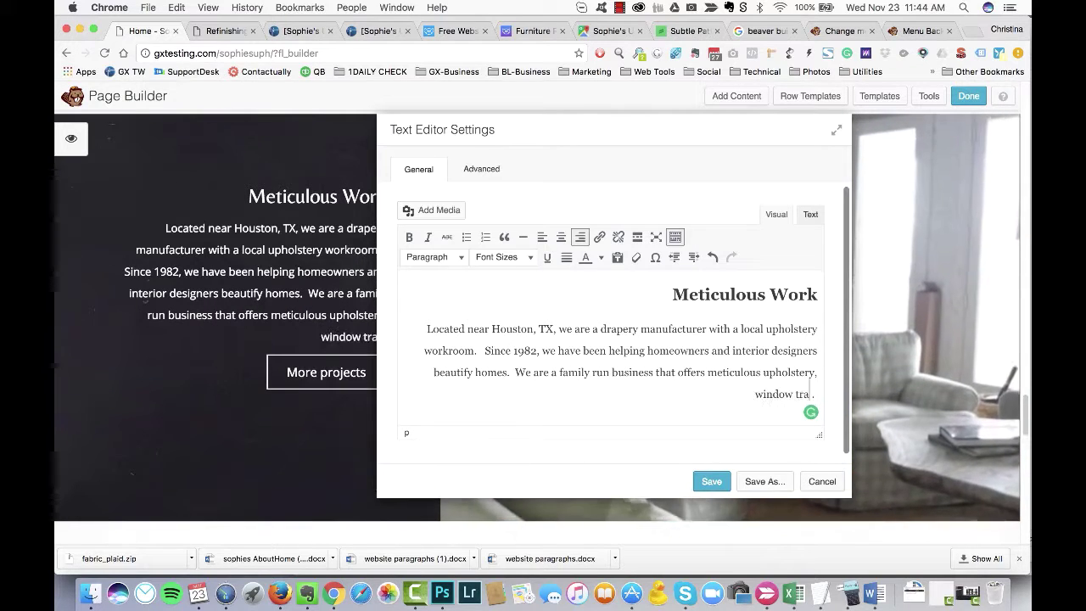
{"action": "type", "text": "atments, and furniture repair services"}
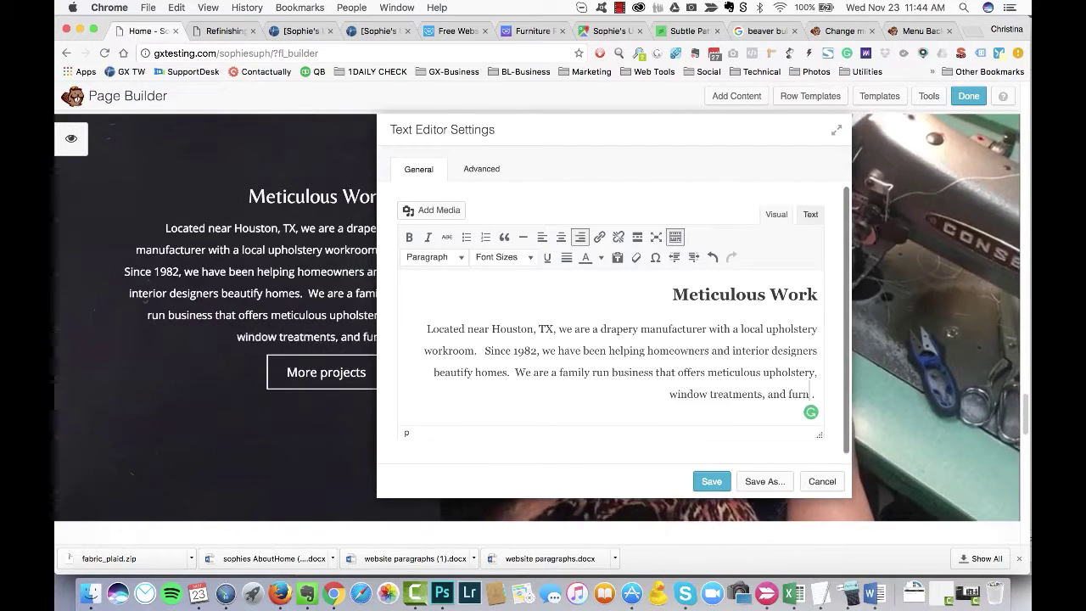
{"action": "left_click_drag", "start_coordinate": [604, 151], "coordinate": [715, 153]}
{"action": "left_click_drag", "start_coordinate": [586, 351], "coordinate": [646, 351]}
Step: Bold 'Since 1982', then in the HTML view turn its tag into a font-size span
{"action": "key", "text": "super+b"}
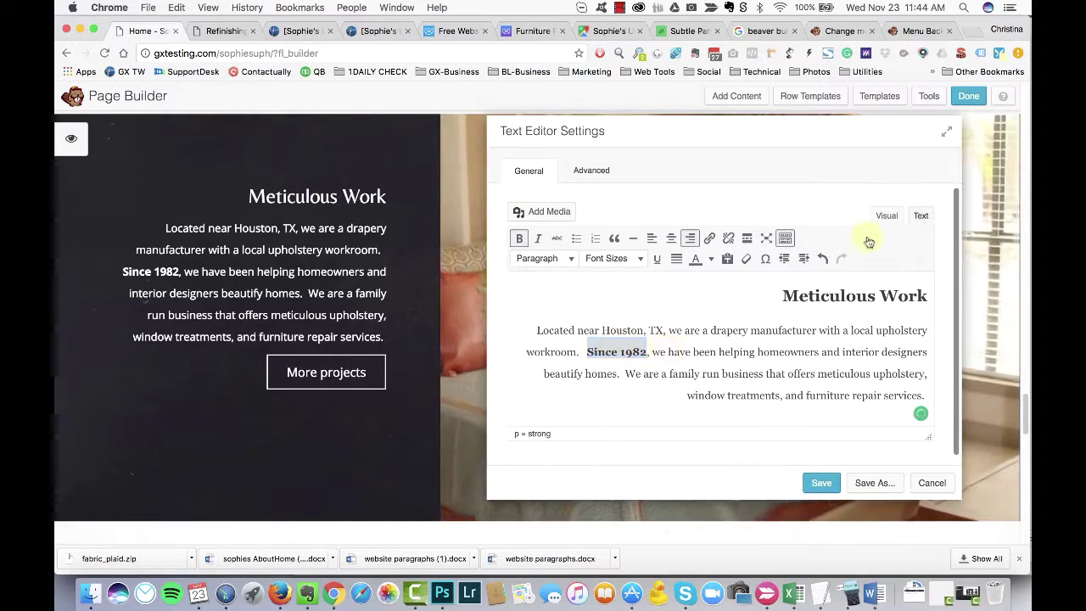
{"action": "left_click", "coordinate": [920, 216]}
{"action": "type", "text": "span"}
{"action": "double_click", "coordinate": [704, 286]}
{"action": "type", "text": "span style="}
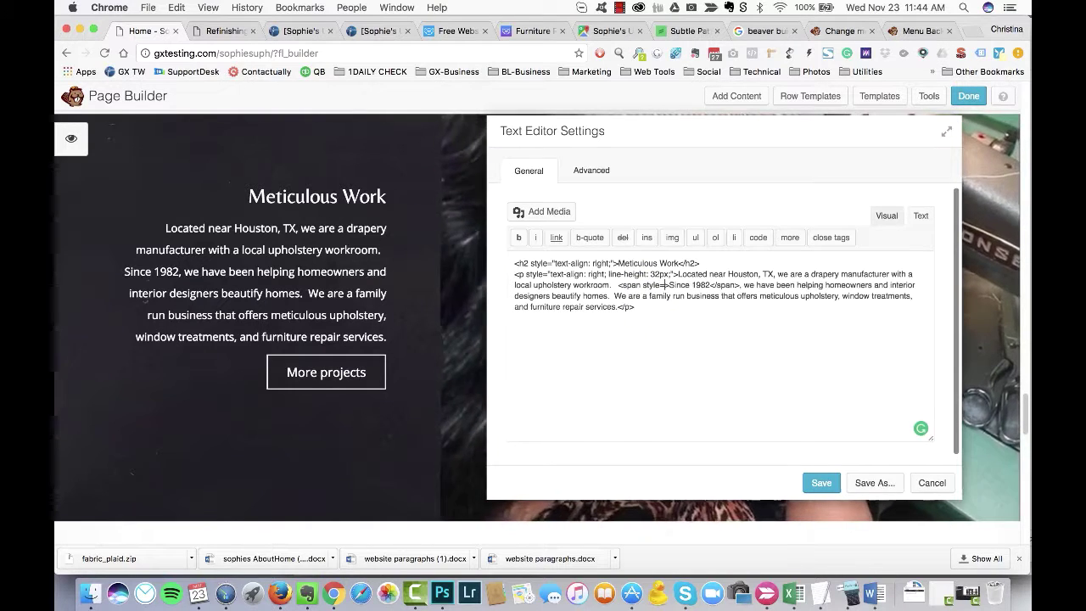
{"action": "type", "text": "\"font-size: 22px\">"}
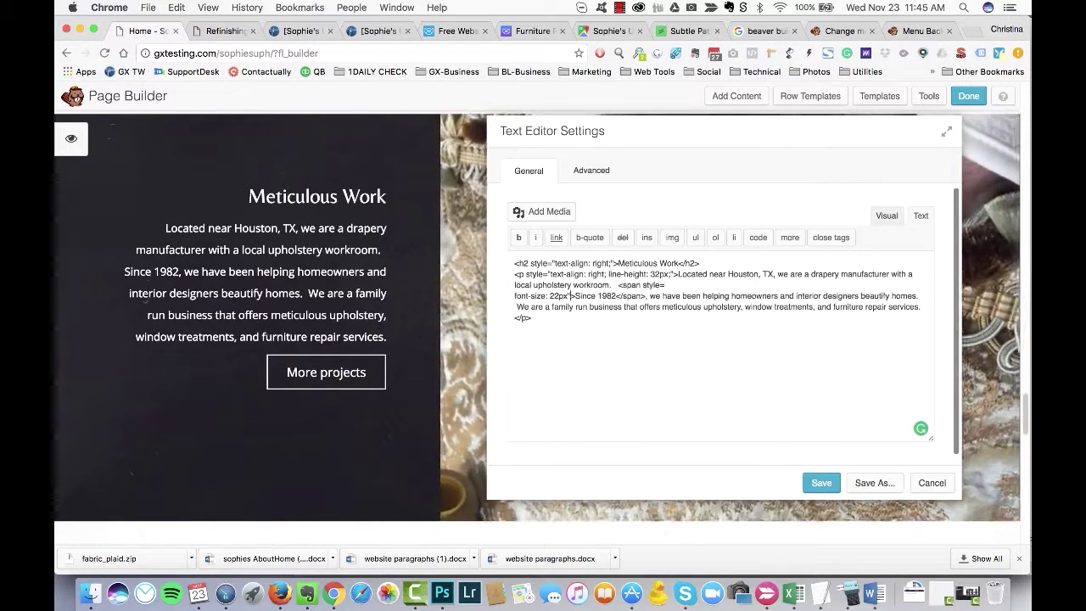
{"action": "key", "text": "BackSpace"}
{"action": "type", "text": "\""}
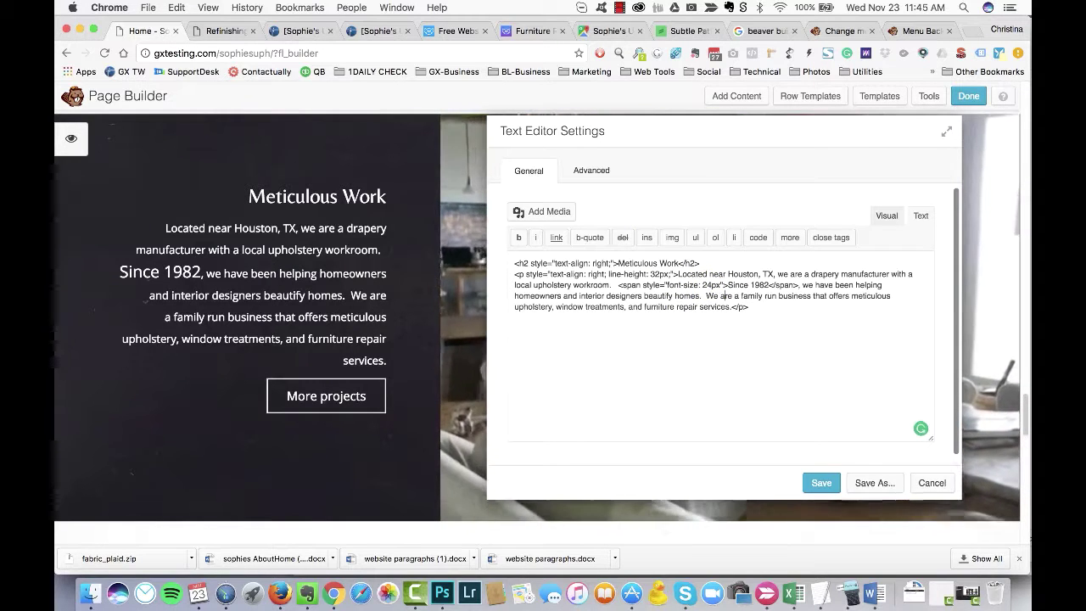
Step: Wrap 'local upholstery workroom' in the 24px span, remove it from 'Since 1982', and add it before homeowners
{"action": "left_click_drag", "start_coordinate": [617, 285], "coordinate": [727, 285]}
{"action": "key", "text": "ctrl+c"}
{"action": "left_click", "coordinate": [748, 306]}
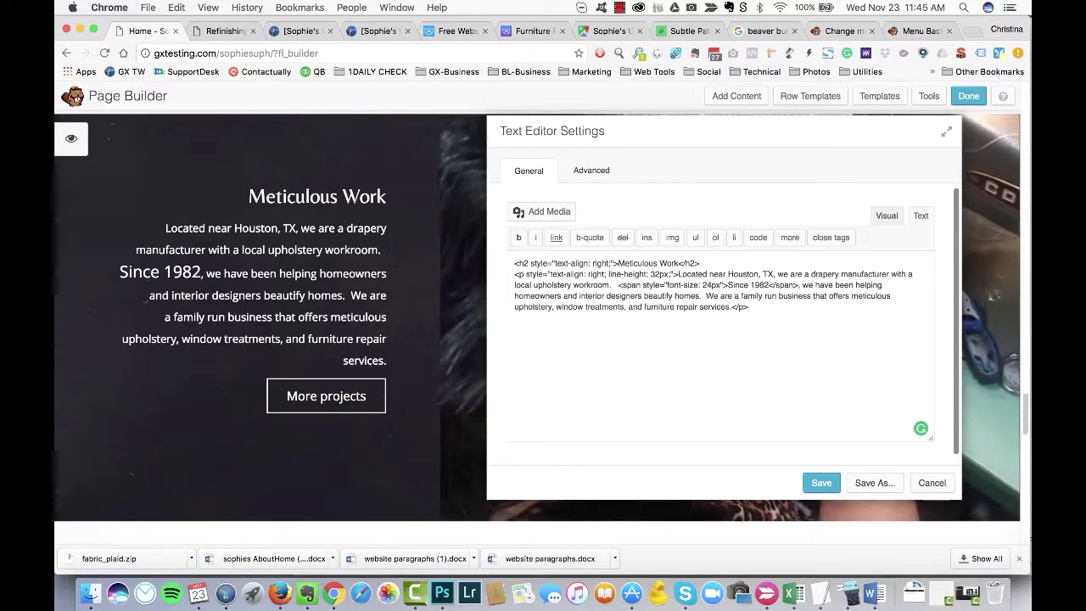
{"action": "left_click", "coordinate": [514, 285]}
{"action": "key", "text": "ctrl+v"}
{"action": "left_click", "coordinate": [705, 285]}
{"action": "type", "text": "</span"}
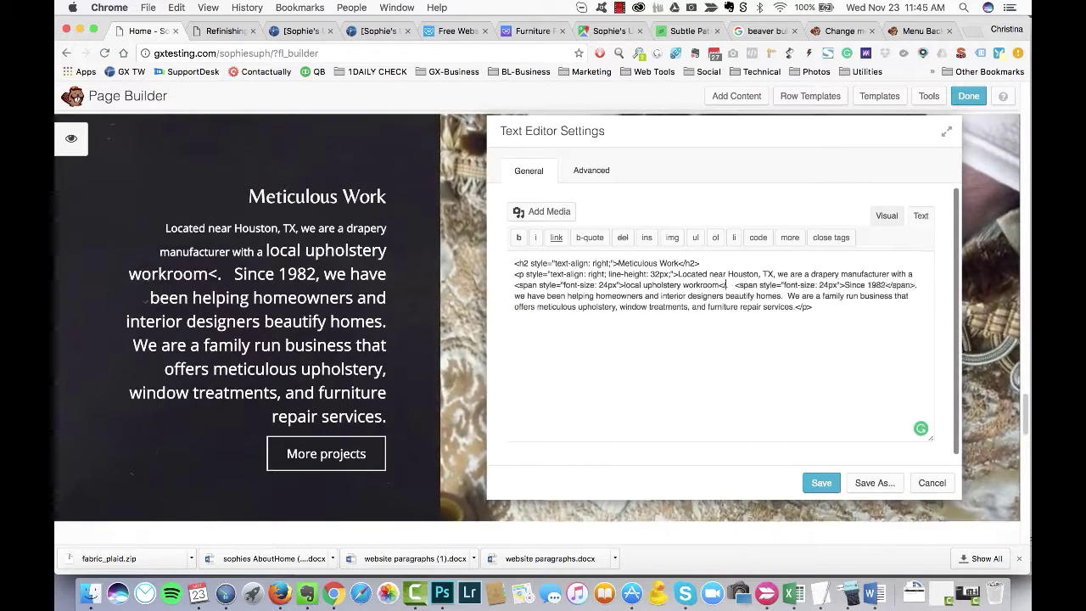
{"action": "type", "text": ">"}
{"action": "left_click_drag", "start_coordinate": [758, 285], "coordinate": [864, 285]}
{"action": "key", "text": "super+c"}
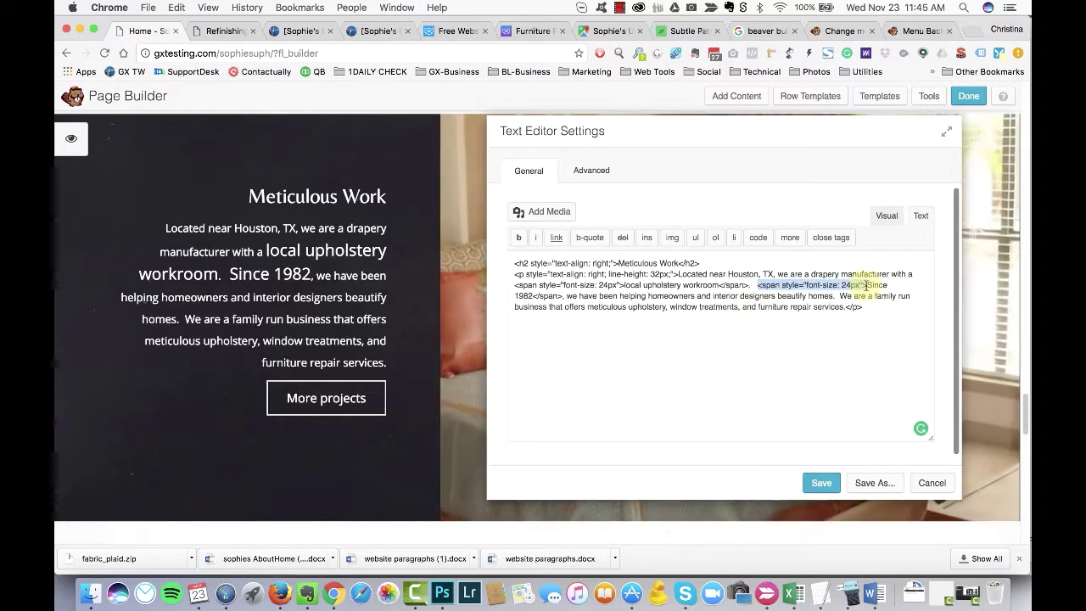
{"action": "key", "text": "BackSpace"}
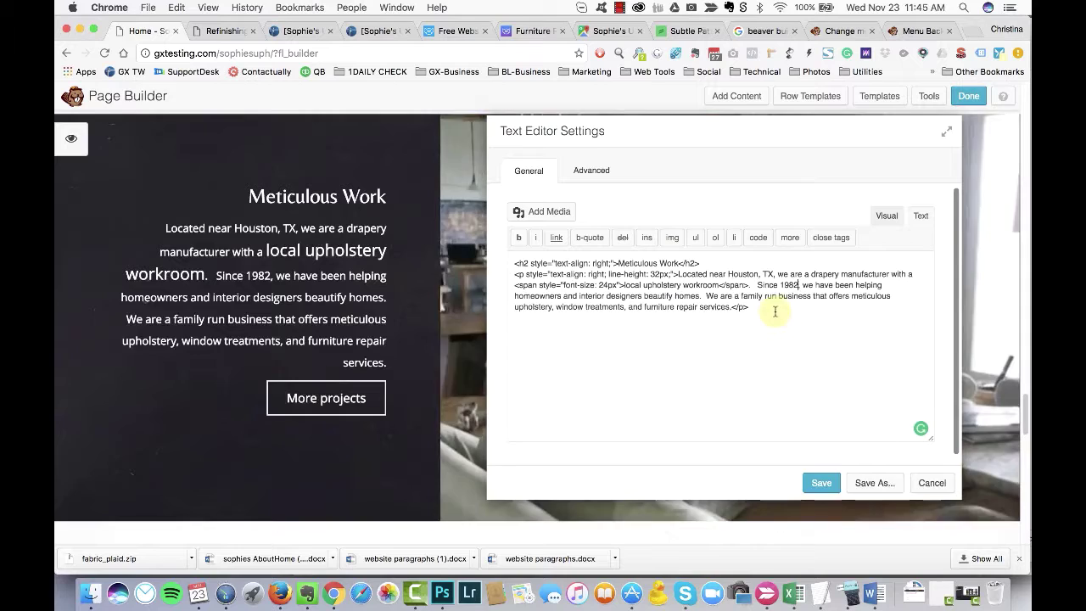
{"action": "key", "text": "super+v"}
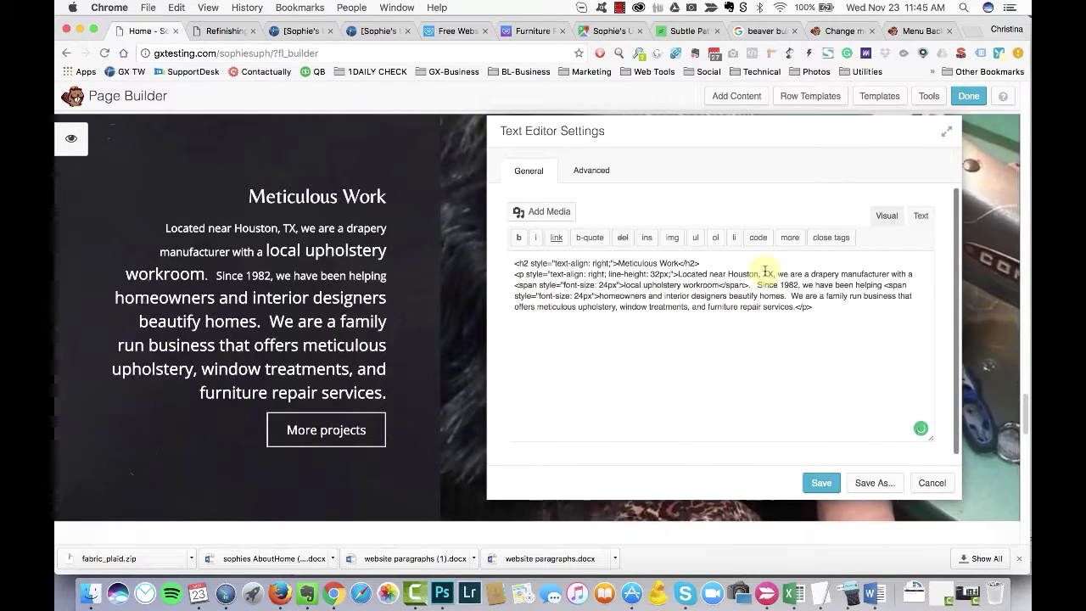
{"action": "left_click", "coordinate": [726, 296]}
Step: Close the span after 'designers', then inspect the teal library colour in Photoshop's colour picker
{"action": "type", "text": "</span>"}
{"action": "key", "text": "super+Tab"}
{"action": "key", "text": "super+Tab"}
{"action": "key", "text": "super+Tab"}
{"action": "key", "text": "super+Tab"}
{"action": "key", "text": "super+Tab"}
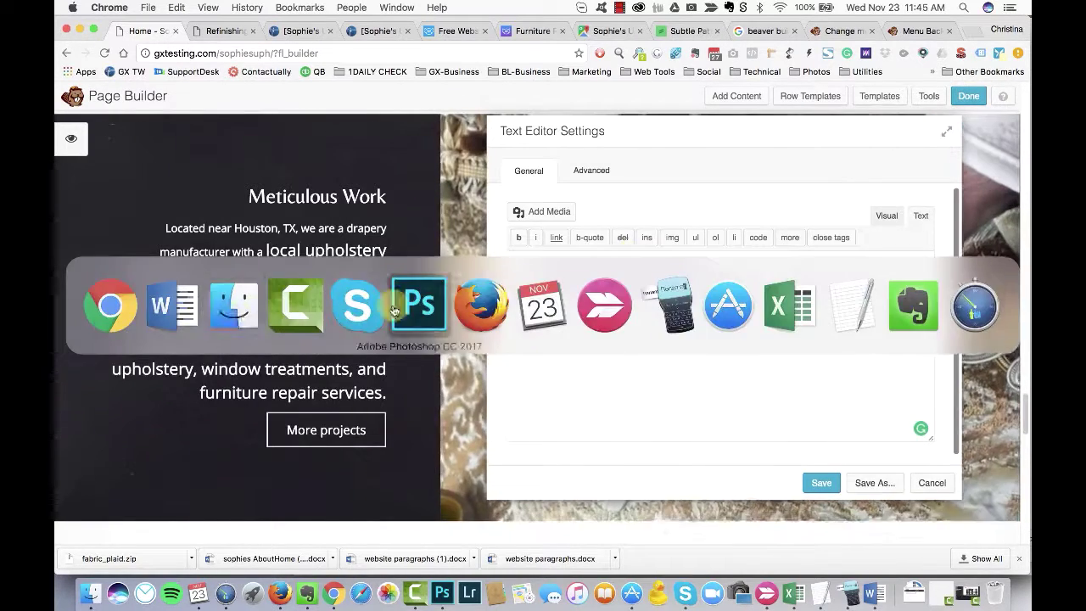
{"action": "key", "text": "super+Tab"}
{"action": "key", "text": "super+Tab"}
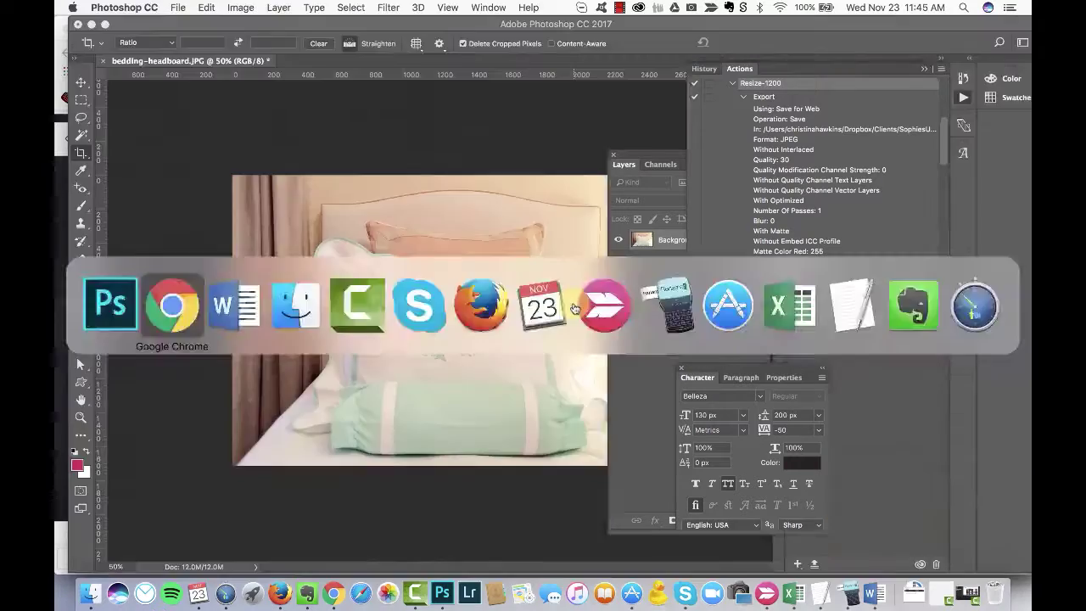
{"action": "left_click", "coordinate": [670, 282]}
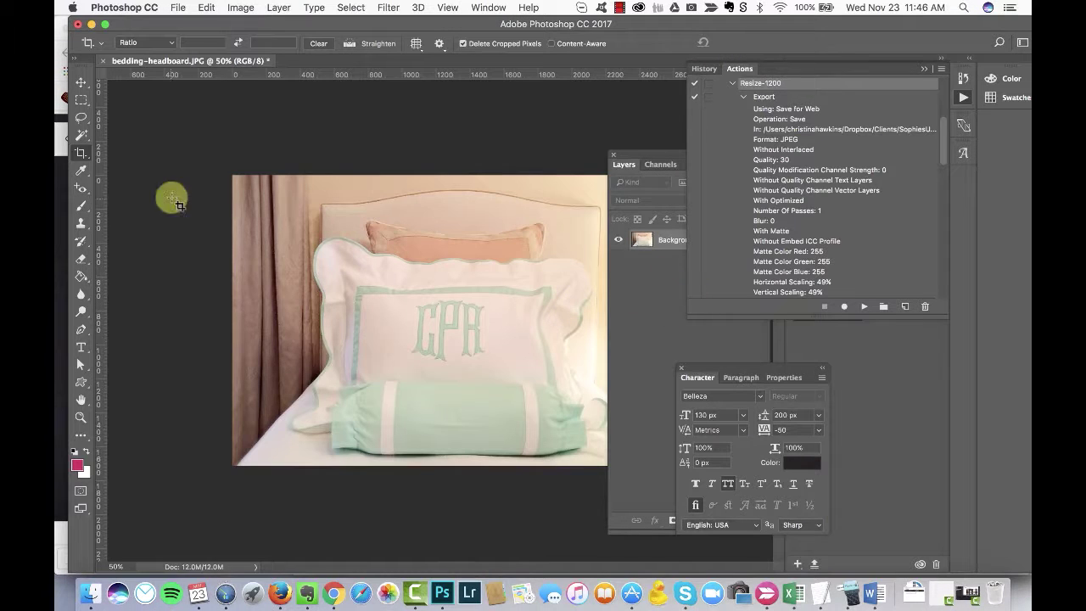
{"action": "left_click", "coordinate": [488, 8]}
{"action": "left_click", "coordinate": [509, 105]}
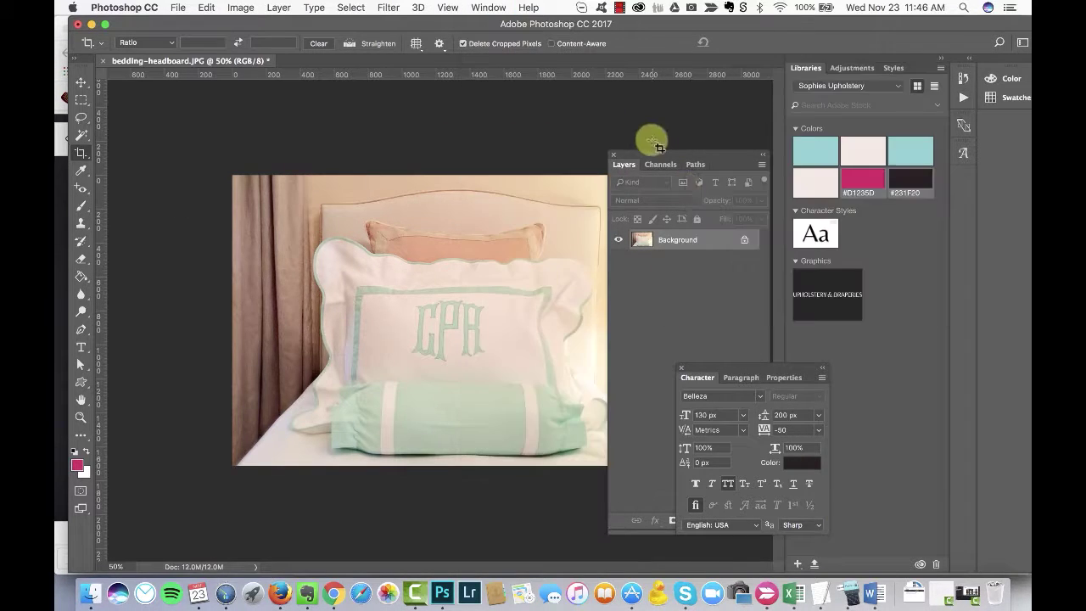
{"action": "double_click", "coordinate": [863, 190]}
{"action": "left_click", "coordinate": [815, 151]}
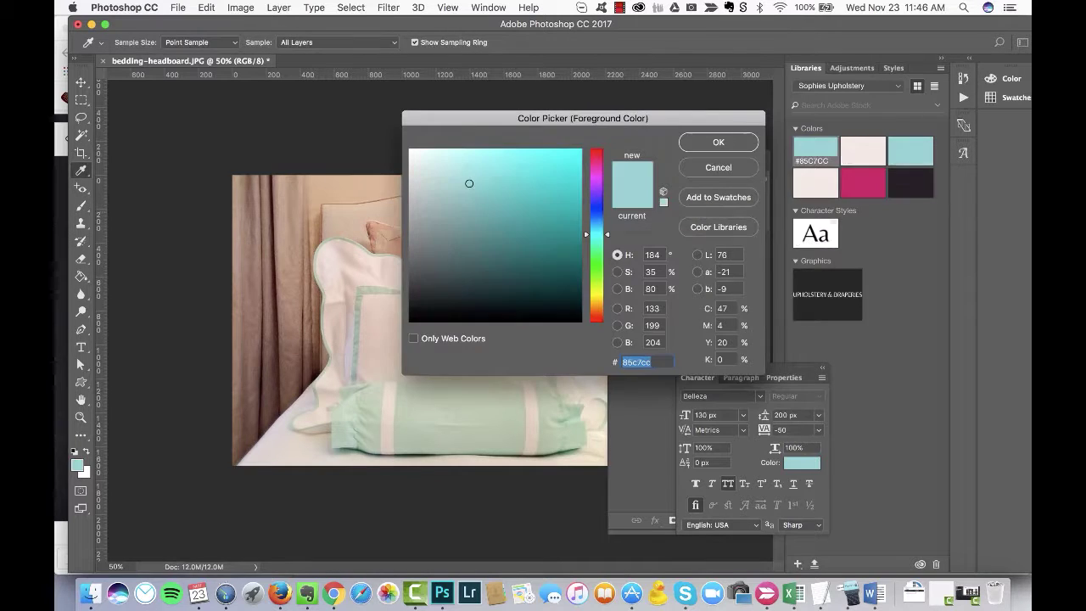
Step: Confirm the teal is #85c7cc and copy the teal-coloured span tag in the page builder
{"action": "key", "text": "super+Tab"}
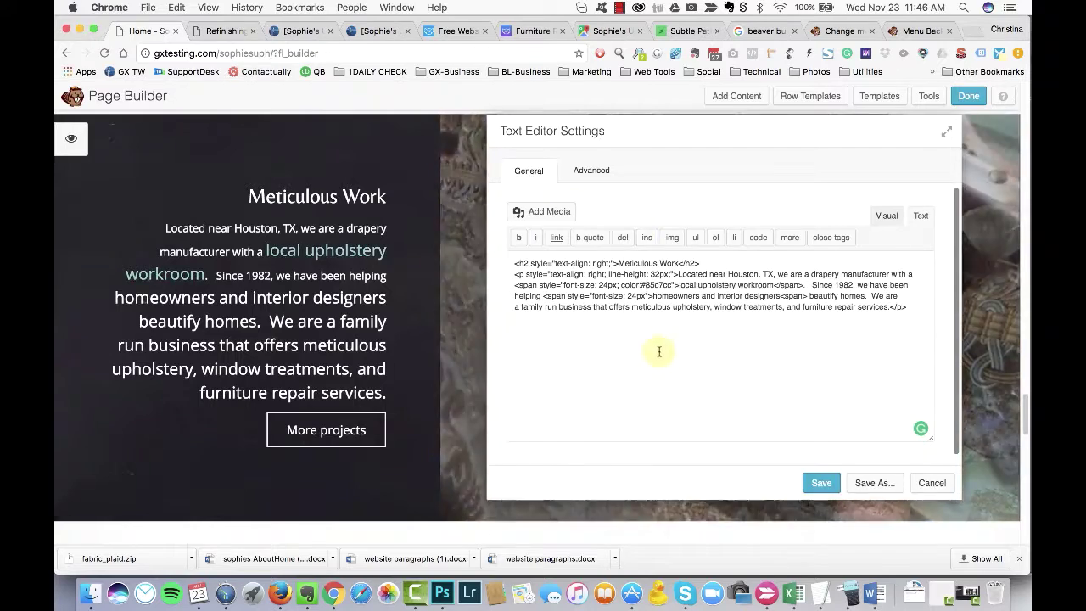
{"action": "key", "text": "super+Tab"}
{"action": "key", "text": "Return"}
{"action": "double_click", "coordinate": [910, 155]}
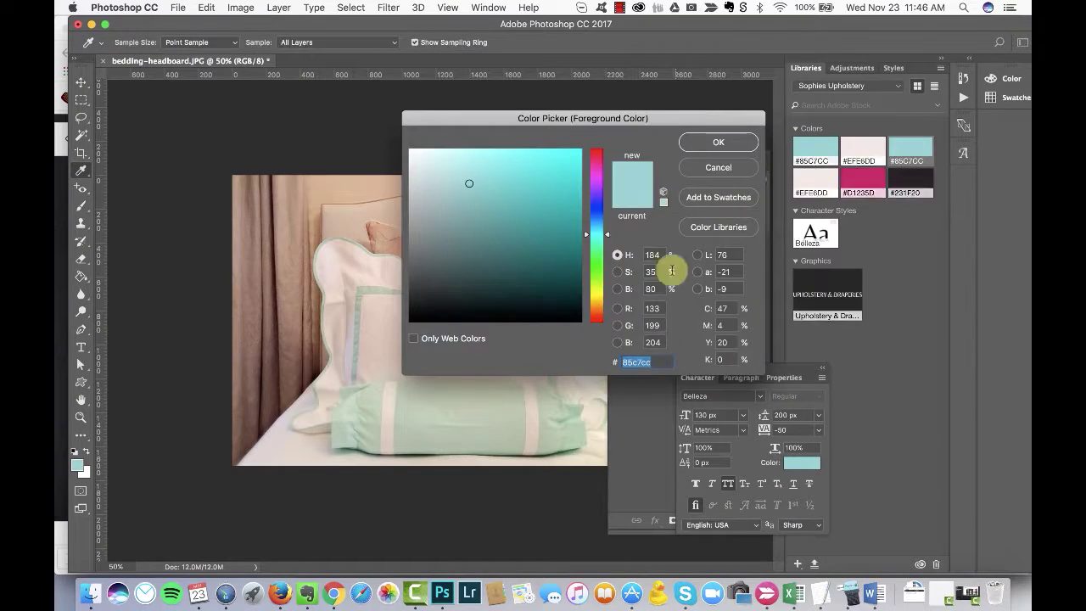
{"action": "key", "text": "super+Tab"}
{"action": "key", "text": "super+Down"}
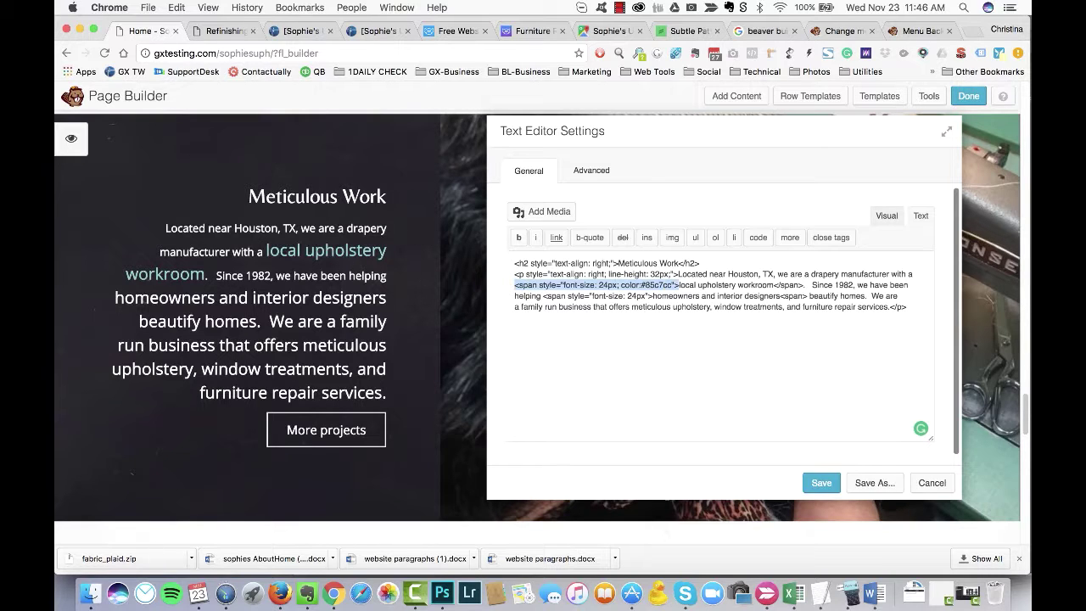
Step: Paste the teal span over the plain one on 'homeowners and interior designers', fix its closing tag, and save
{"action": "left_click_drag", "start_coordinate": [543, 296], "coordinate": [645, 296]}
{"action": "type", "text": "<span style=\"font-size: 24px; color:#85c7cc\">"}
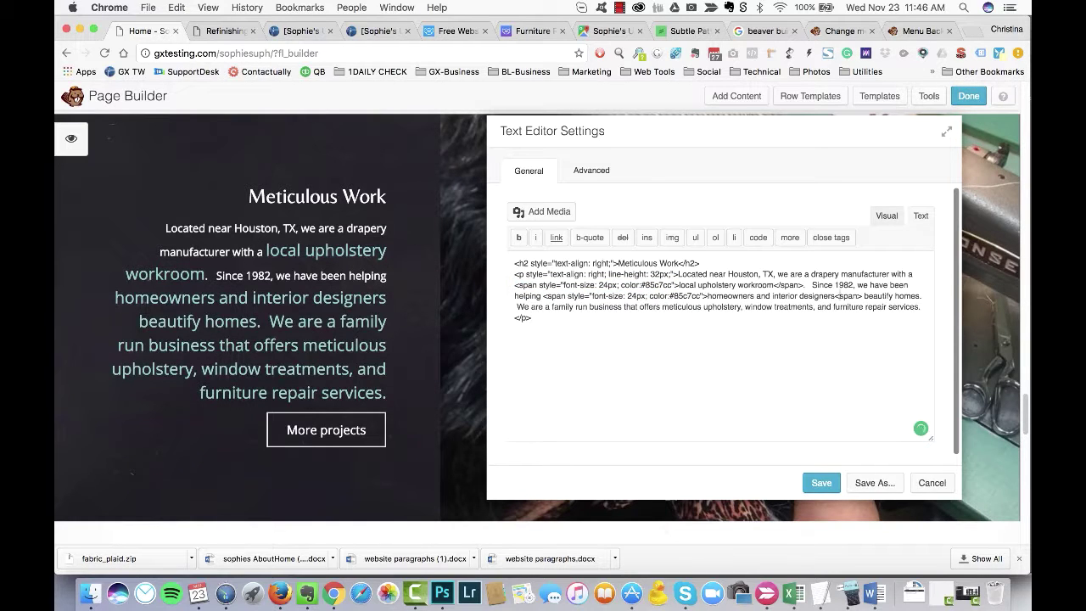
{"action": "type", "text": "/"}
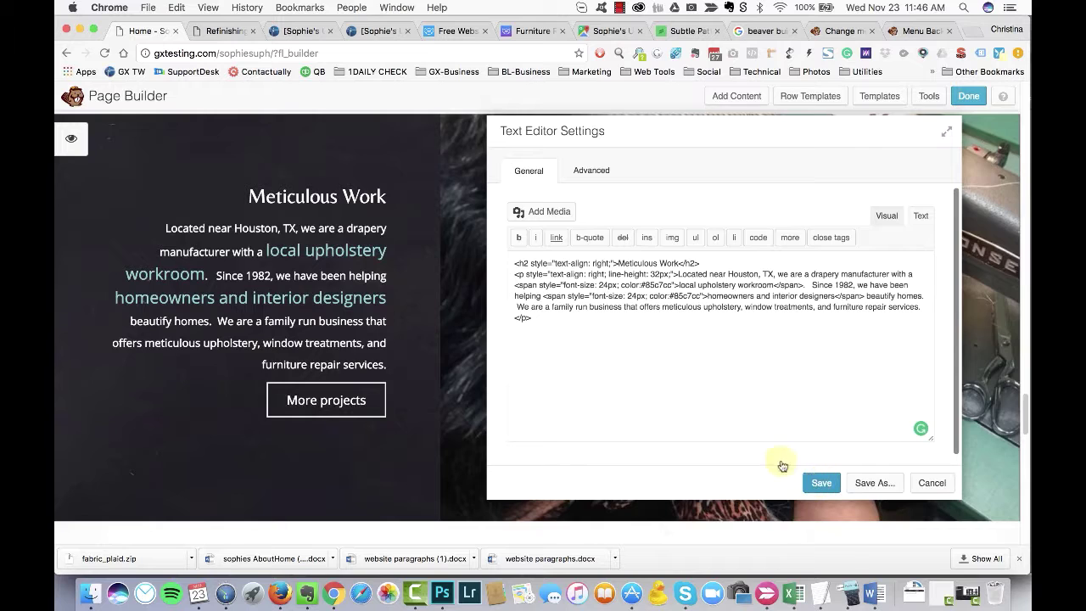
{"action": "left_click", "coordinate": [819, 482]}
Step: Relabel the More projects button 'More About Us', link it to the About page, and save
{"action": "left_click", "coordinate": [323, 396]}
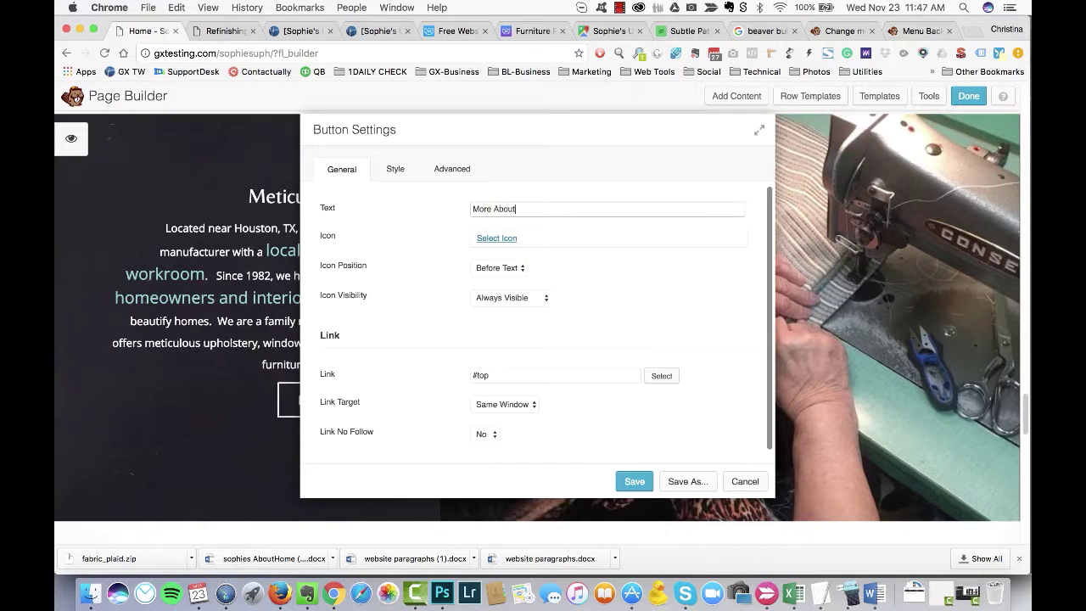
{"action": "left_click", "coordinate": [660, 375]}
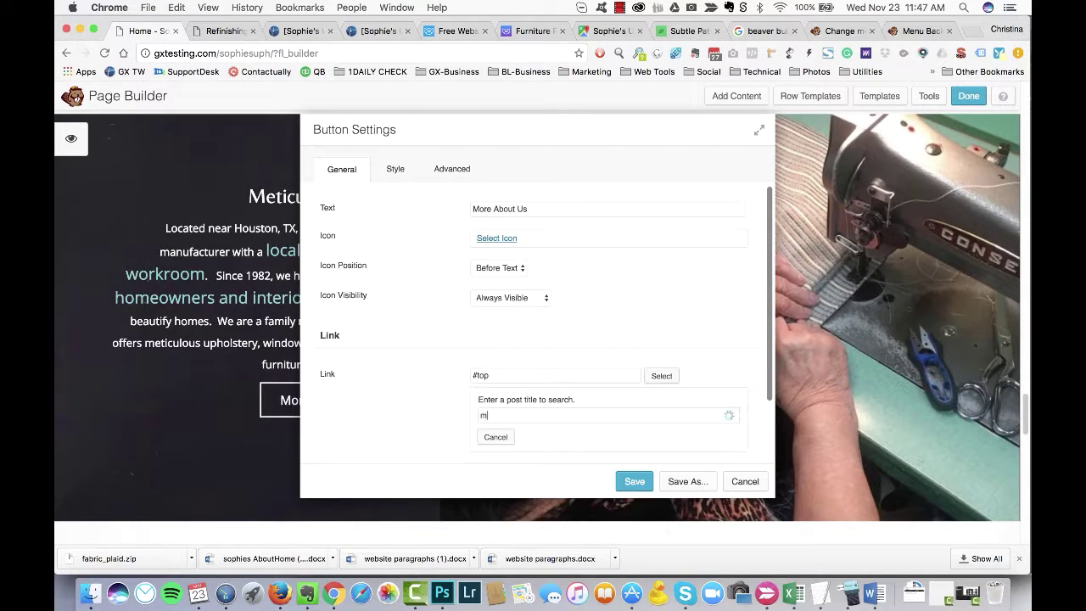
{"action": "left_click", "coordinate": [516, 436]}
{"action": "left_click", "coordinate": [634, 412]}
{"action": "scroll", "coordinate": [170, 373], "scroll_direction": "down", "scroll_amount": 10}
{"action": "scroll", "coordinate": [133, 340], "scroll_direction": "up", "scroll_amount": 5}
Step: Delete the Let's work together contact-form row
{"action": "left_click", "coordinate": [151, 134]}
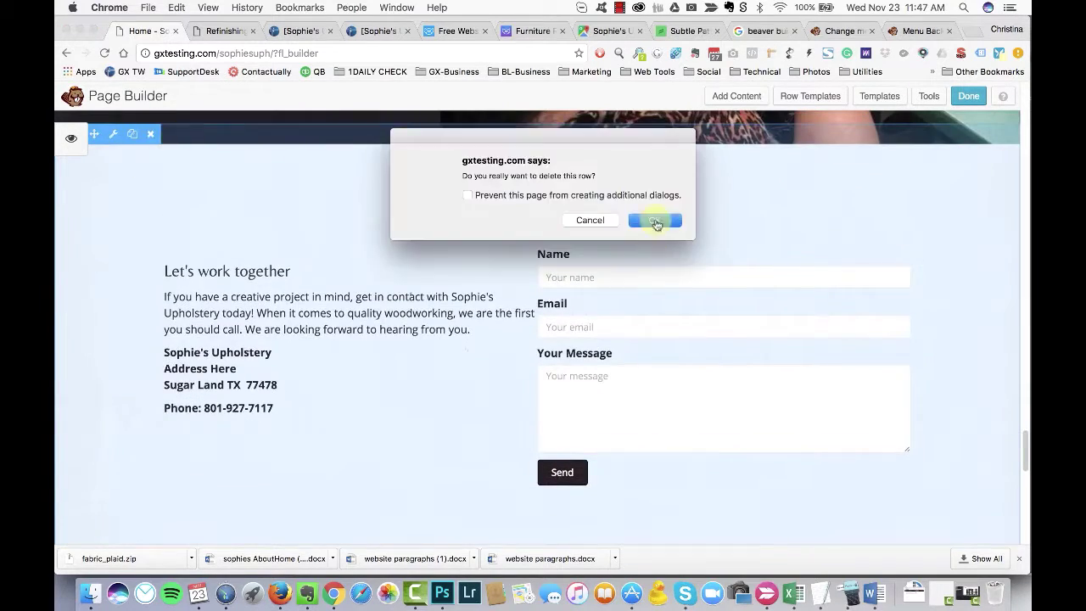
{"action": "key", "text": "Return"}
{"action": "scroll", "coordinate": [181, 322], "scroll_direction": "down", "scroll_amount": 2}
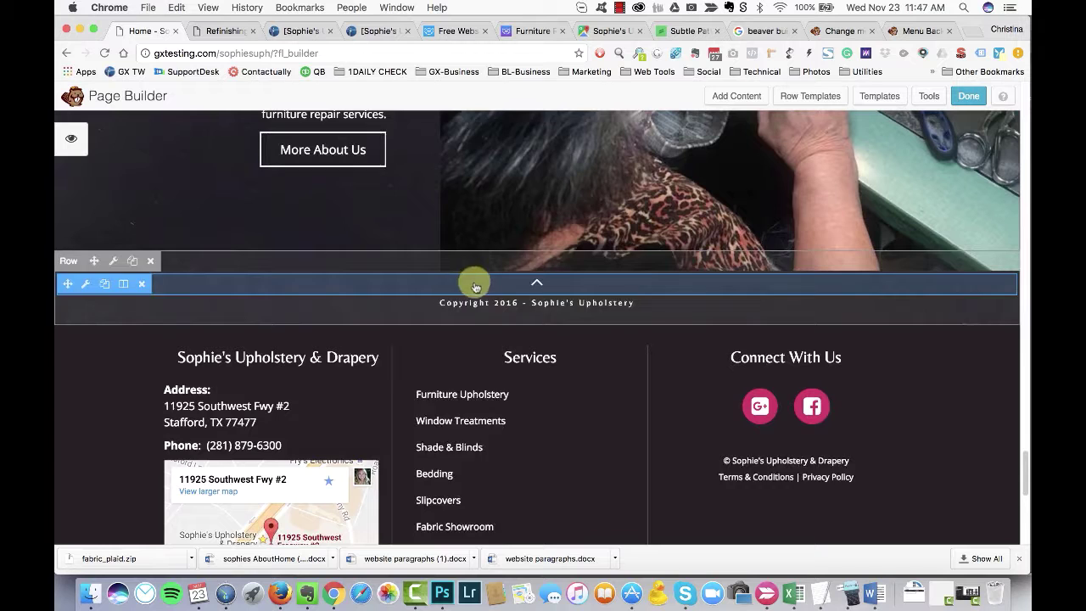
Step: Give the copyright row a solid teal #85c7cc colour background and save
{"action": "left_click", "coordinate": [113, 260]}
{"action": "scroll", "coordinate": [563, 356], "scroll_direction": "down", "scroll_amount": 3}
{"action": "left_click", "coordinate": [507, 249]}
{"action": "left_click", "coordinate": [487, 238]}
{"action": "left_click", "coordinate": [480, 315]}
{"action": "left_click", "coordinate": [528, 513]}
{"action": "left_click", "coordinate": [506, 444]}
{"action": "left_click_drag", "start_coordinate": [543, 136], "coordinate": [663, 149]}
{"action": "left_click", "coordinate": [749, 496]}
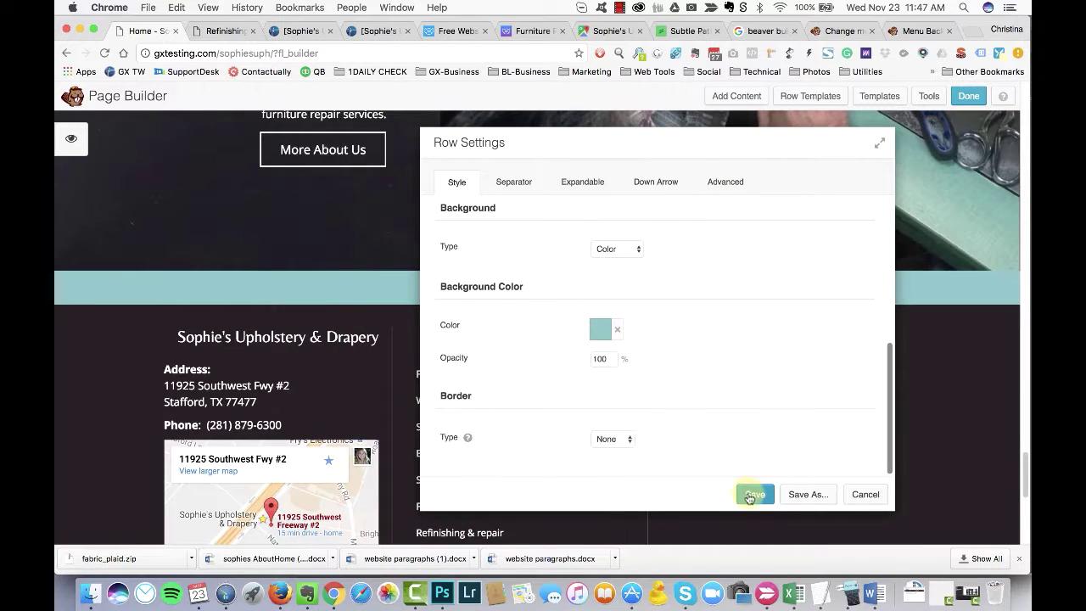
{"action": "left_click_drag", "start_coordinate": [611, 193], "coordinate": [628, 162]}
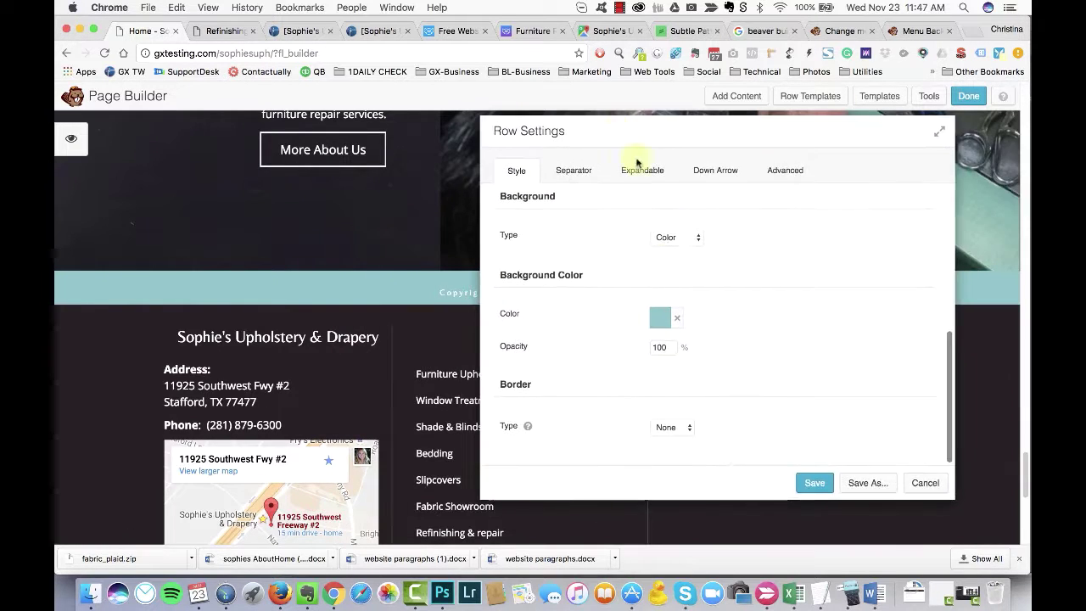
{"action": "left_click", "coordinate": [815, 480]}
Step: Replace the copyright line with 'back to the top', save, and publish the page
{"action": "left_click", "coordinate": [477, 297]}
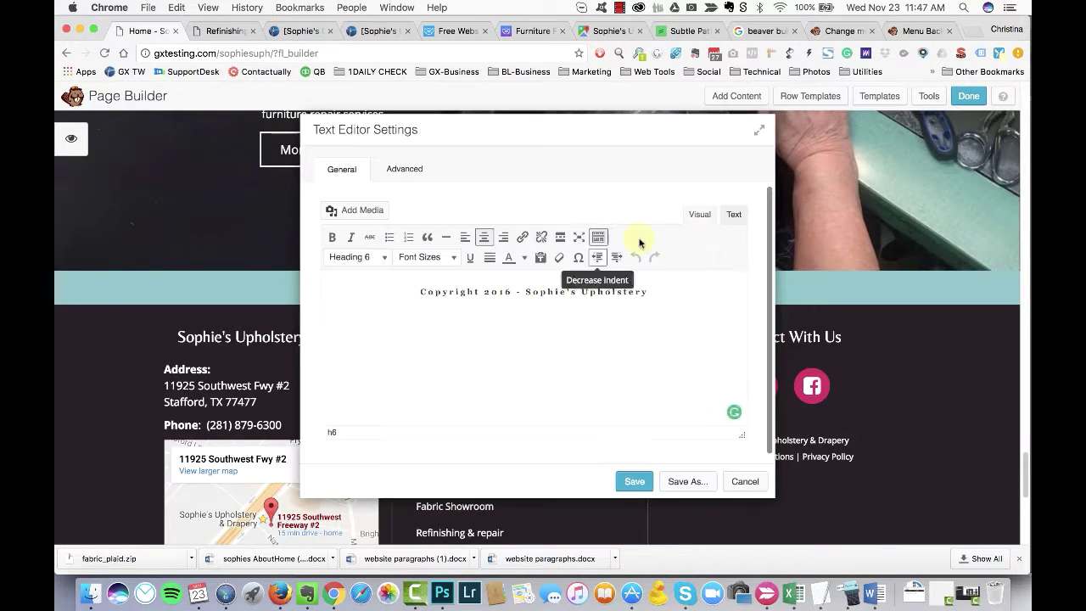
{"action": "left_click_drag", "start_coordinate": [659, 291], "coordinate": [660, 291]}
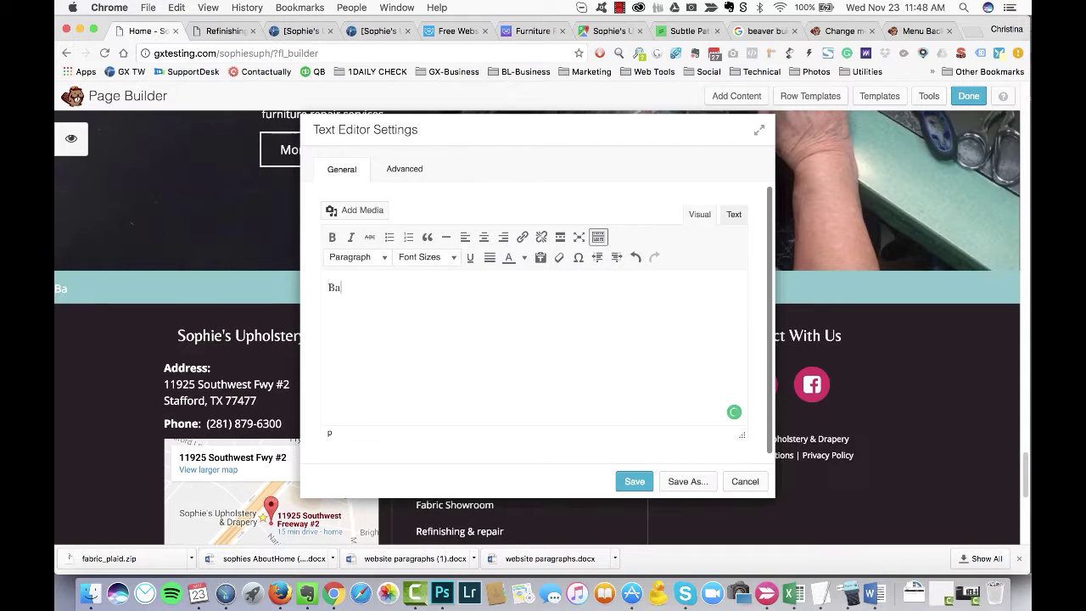
{"action": "left_click", "coordinate": [734, 213]}
{"action": "type", "text": "Bac"}
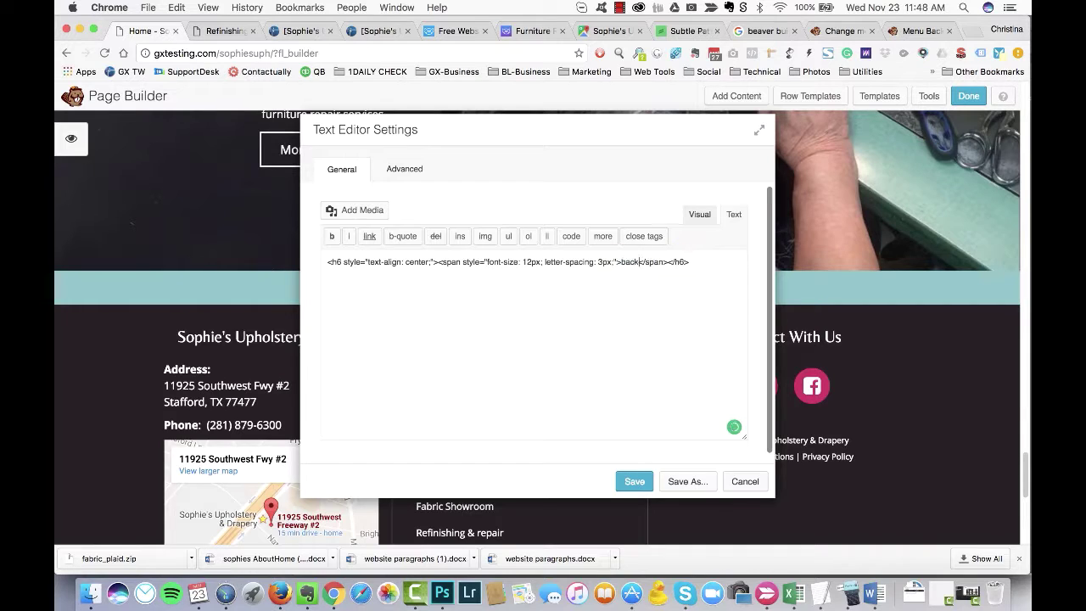
{"action": "left_click", "coordinate": [635, 481]}
{"action": "left_click", "coordinate": [968, 95]}
{"action": "left_click", "coordinate": [535, 278]}
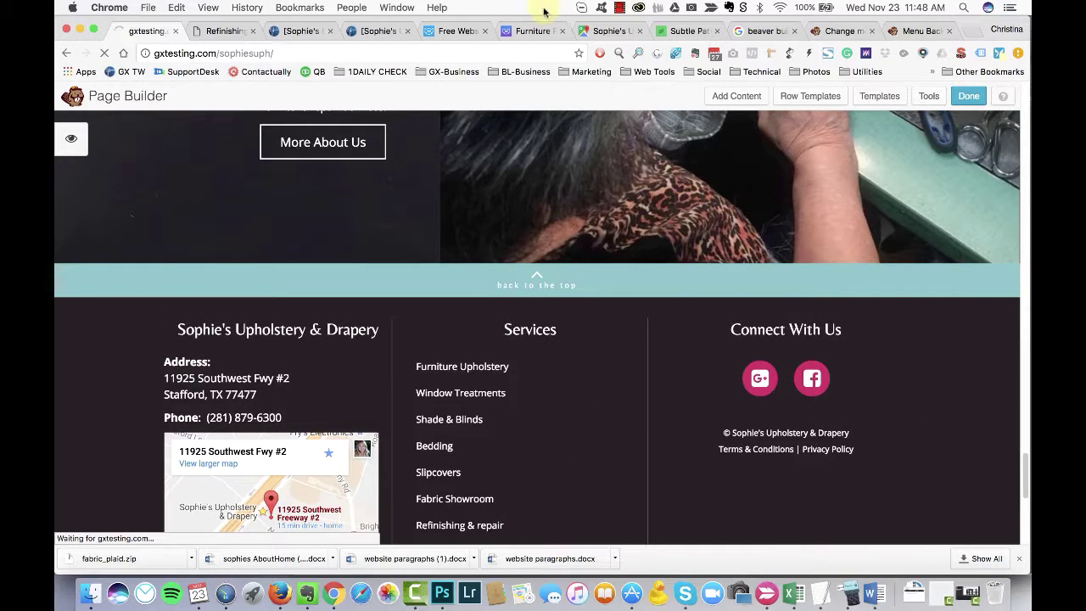
Step: Scroll the live homepage, glance at the inspiration blog and furniture theme tabs, then open Refinishing & Repair
{"action": "scroll", "coordinate": [155, 137], "scroll_direction": "down", "scroll_amount": 5}
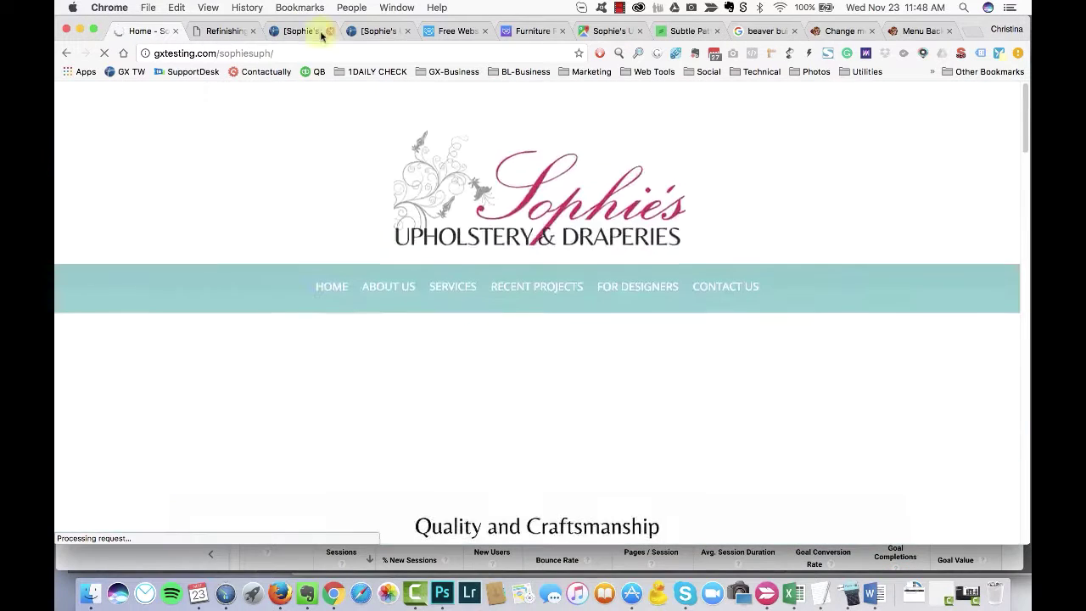
{"action": "left_click", "coordinate": [349, 32]}
{"action": "left_click", "coordinate": [450, 31]}
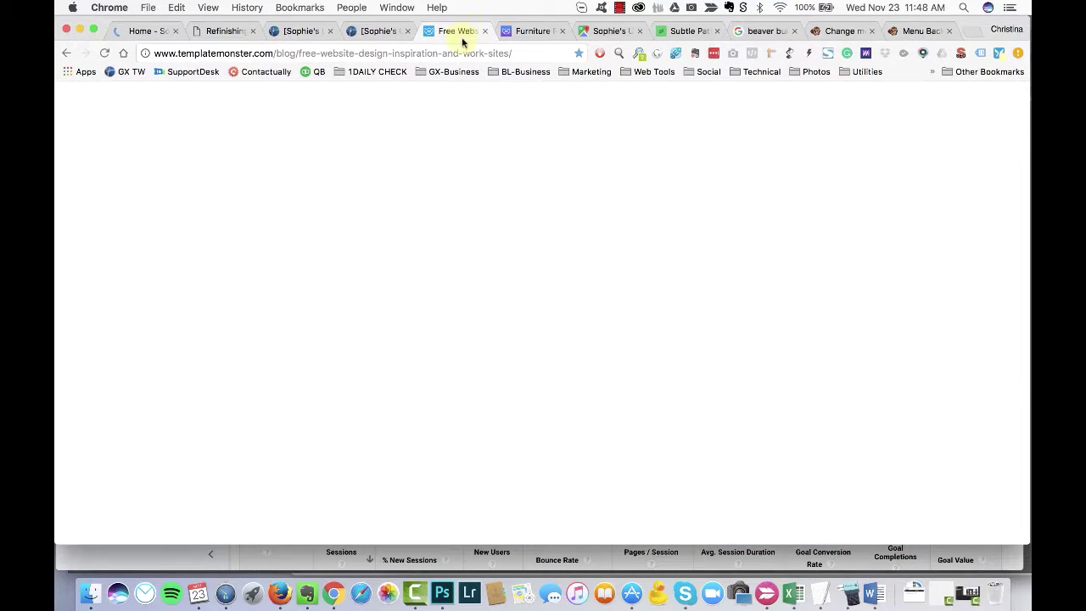
{"action": "left_click", "coordinate": [516, 32]}
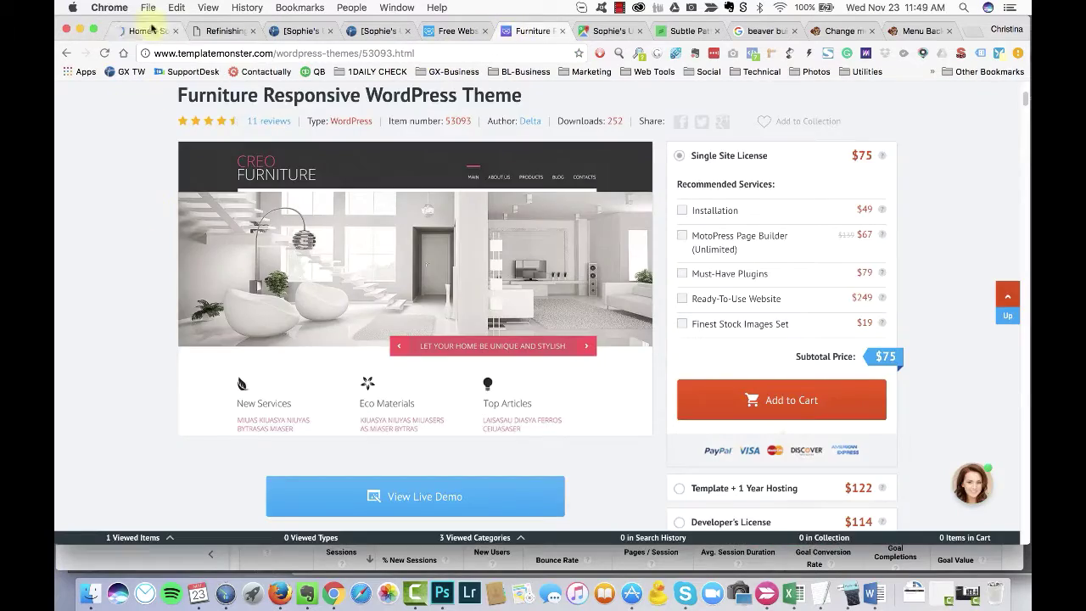
{"action": "left_click", "coordinate": [151, 30]}
{"action": "scroll", "coordinate": [75, 322], "scroll_direction": "down", "scroll_amount": 10}
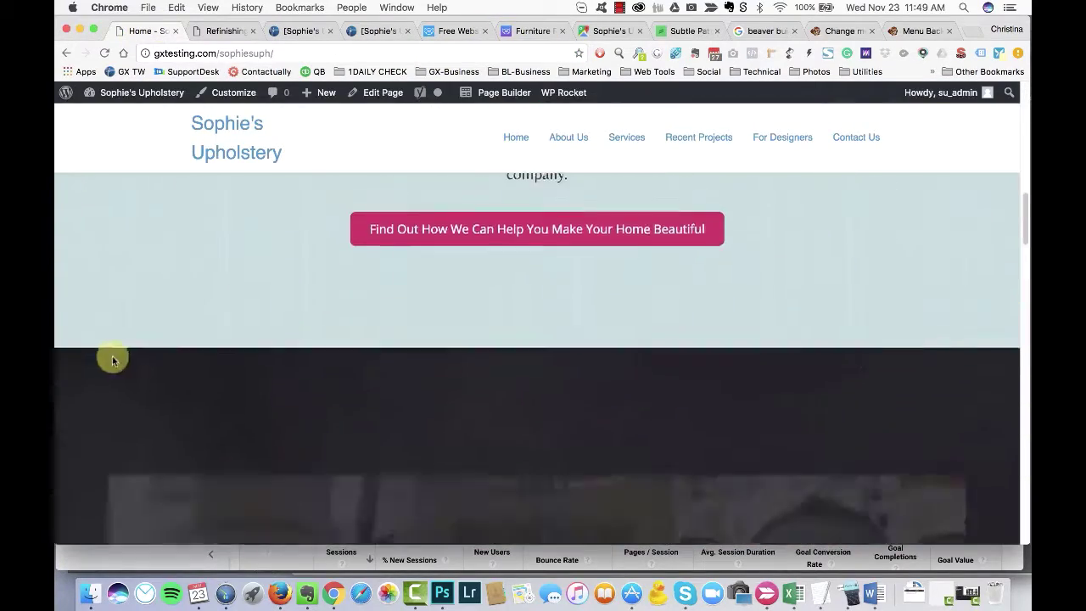
{"action": "scroll", "coordinate": [112, 360], "scroll_direction": "down", "scroll_amount": 15}
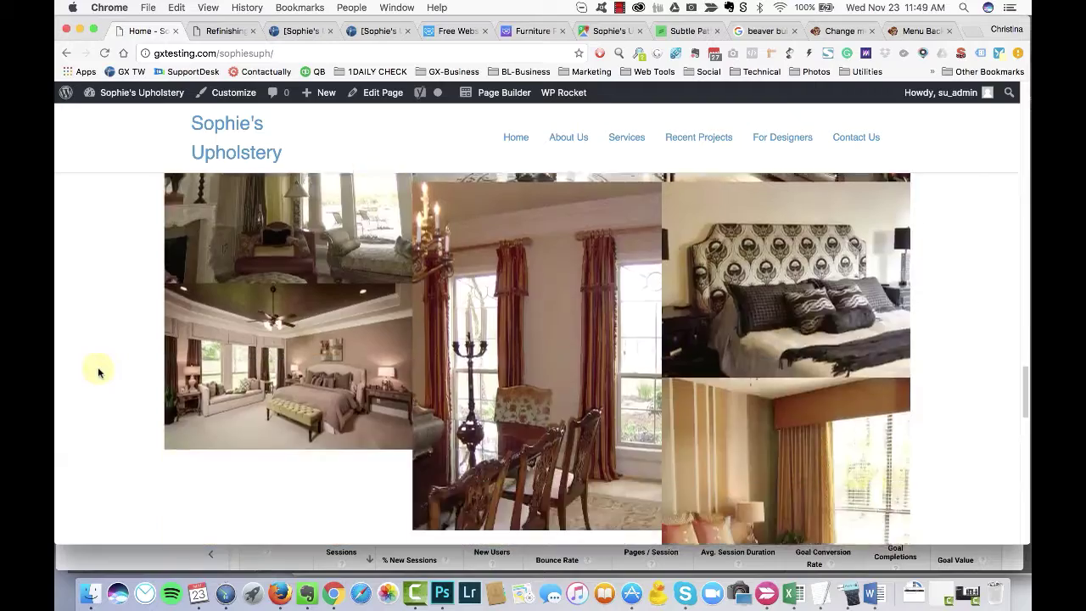
{"action": "scroll", "coordinate": [95, 371], "scroll_direction": "down", "scroll_amount": 15}
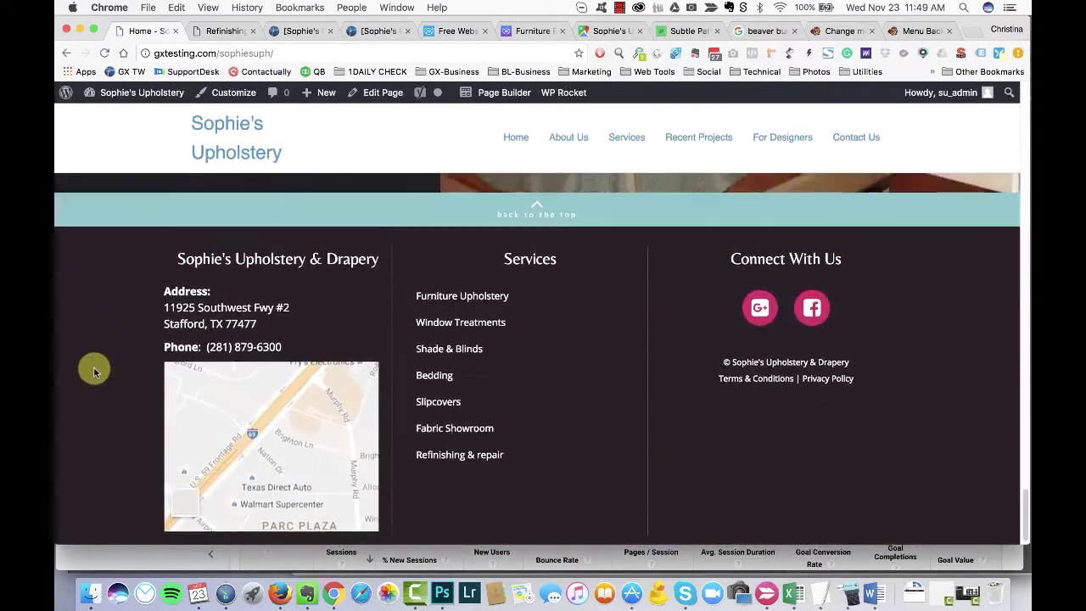
{"action": "scroll", "coordinate": [93, 367], "scroll_direction": "up", "scroll_amount": 20}
{"action": "left_click", "coordinate": [225, 32]}
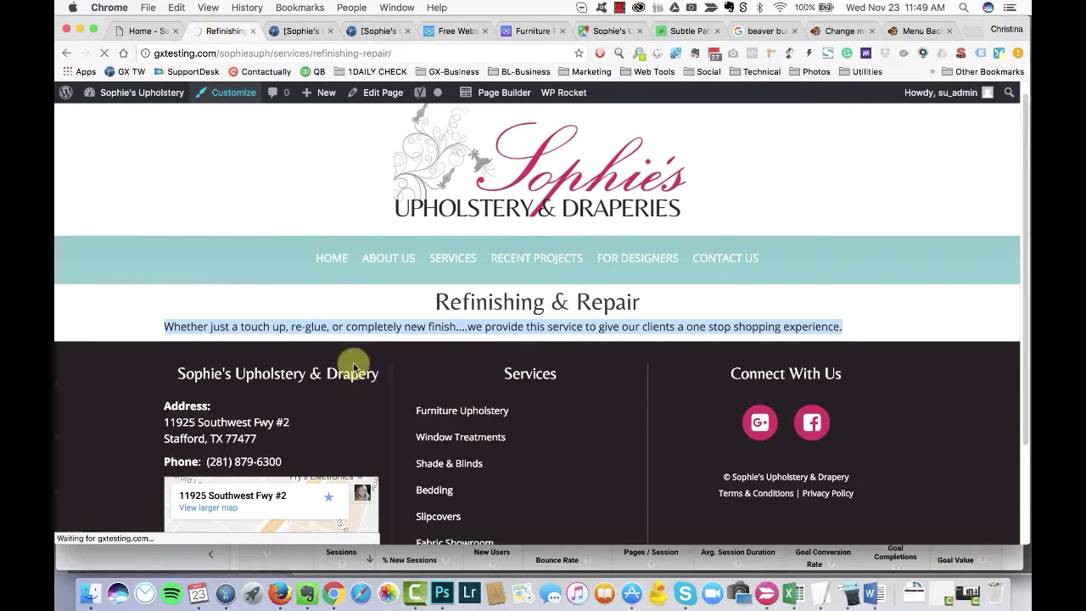
{"action": "left_click", "coordinate": [228, 93]}
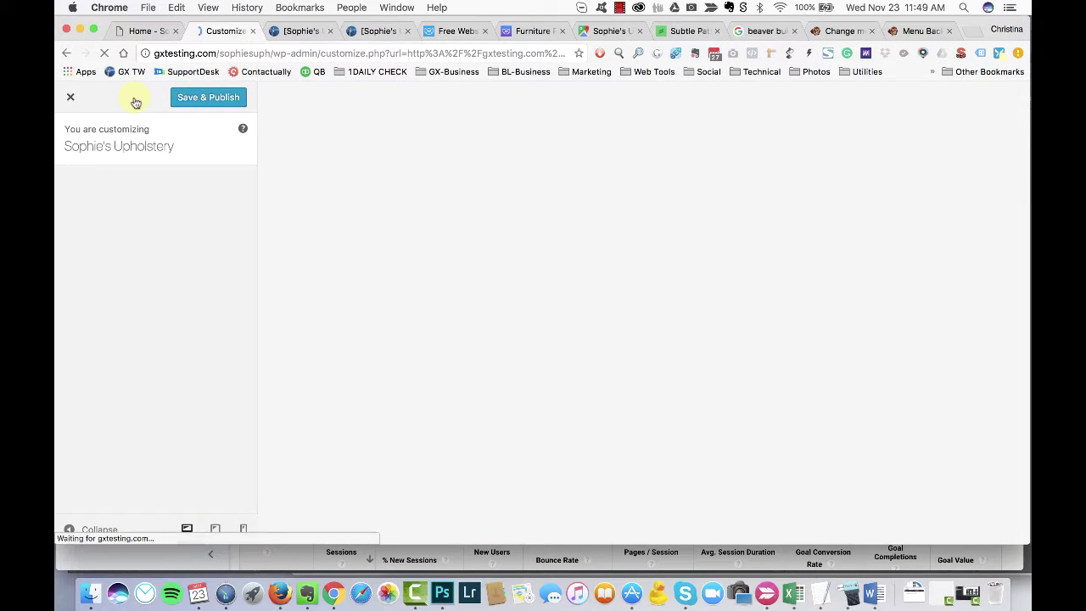
{"action": "left_click", "coordinate": [93, 316]}
{"action": "left_click", "coordinate": [85, 243]}
{"action": "left_click", "coordinate": [109, 308]}
{"action": "left_click", "coordinate": [80, 294]}
{"action": "left_click", "coordinate": [143, 356]}
{"action": "left_click", "coordinate": [125, 369]}
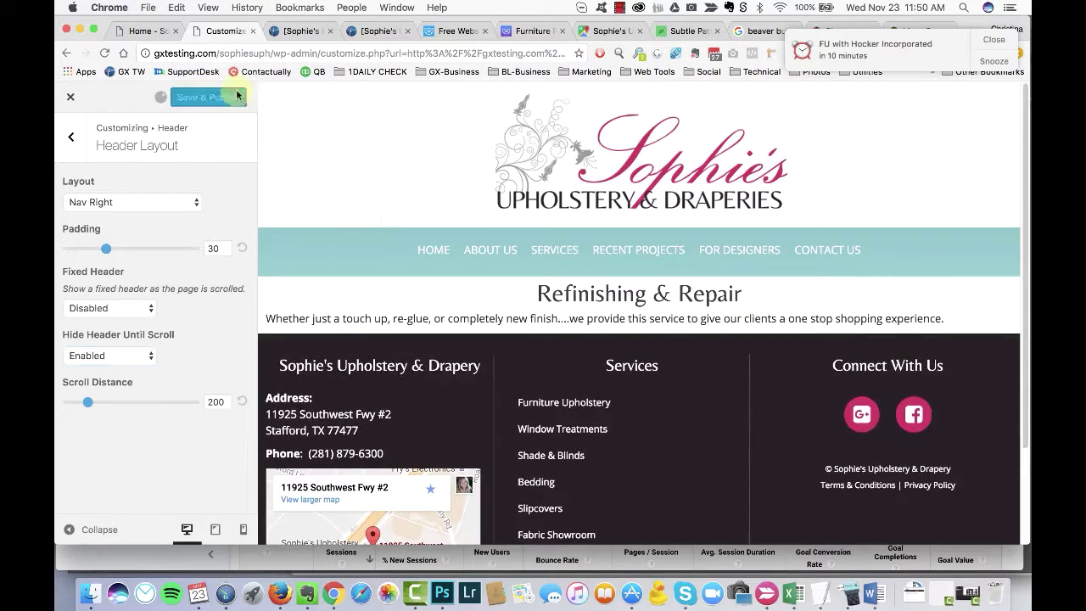
{"action": "key", "text": "ctrl+shift+Tab"}
{"action": "key", "text": "super+r"}
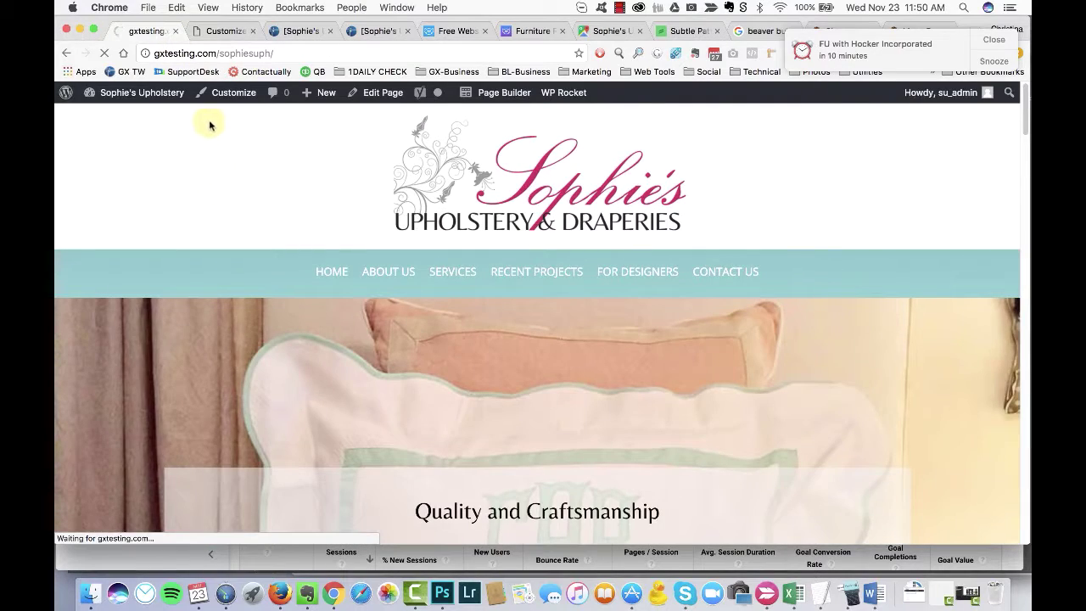
{"action": "scroll", "coordinate": [180, 172], "scroll_direction": "down", "scroll_amount": 10}
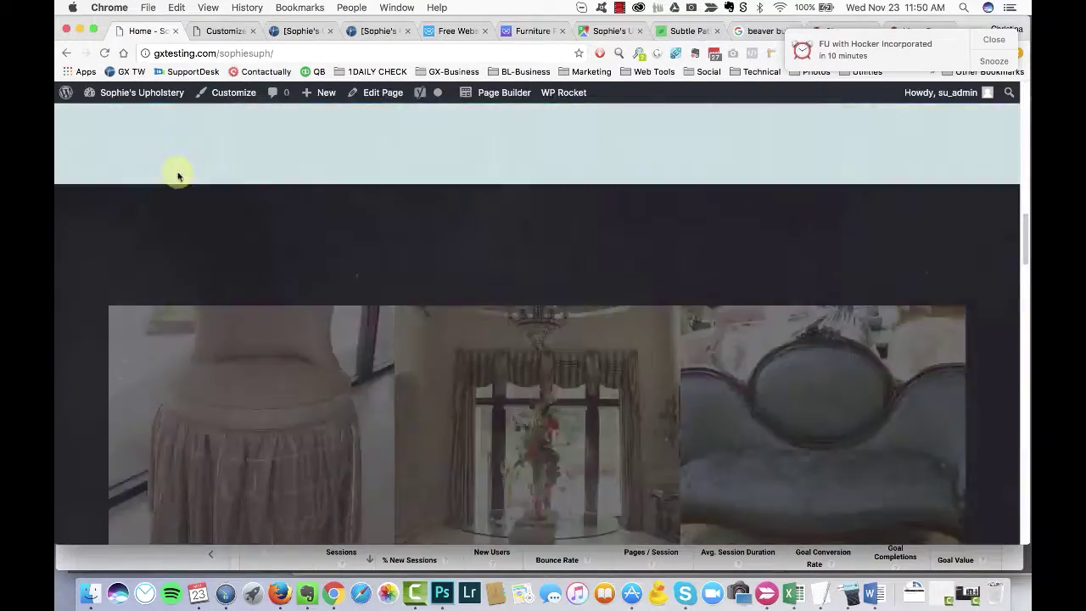
{"action": "left_click", "coordinate": [219, 31]}
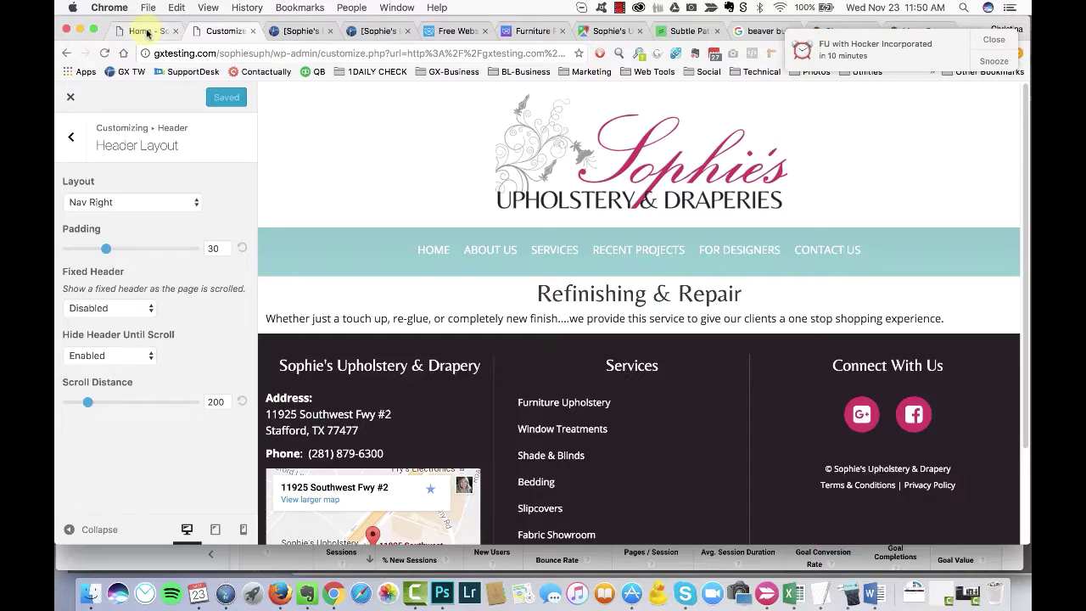
{"action": "left_click", "coordinate": [146, 32]}
{"action": "left_click", "coordinate": [219, 31]}
{"action": "left_click", "coordinate": [149, 355]}
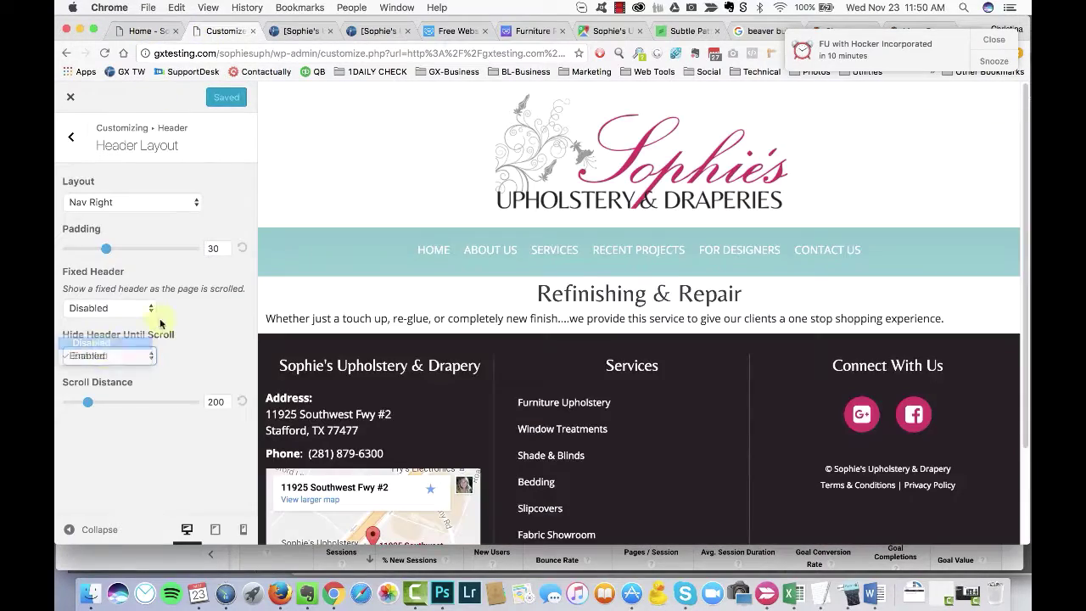
{"action": "left_click", "coordinate": [147, 31]}
{"action": "scroll", "coordinate": [180, 214], "scroll_direction": "down", "scroll_amount": 5}
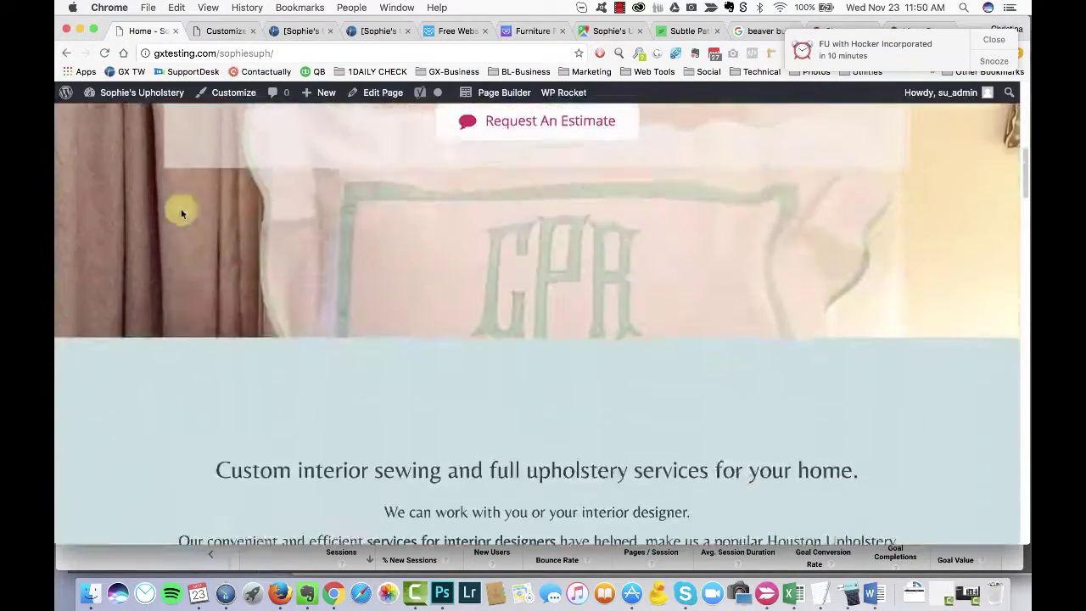
{"action": "scroll", "coordinate": [180, 214], "scroll_direction": "down", "scroll_amount": 15}
{"action": "scroll", "coordinate": [174, 216], "scroll_direction": "up", "scroll_amount": 5}
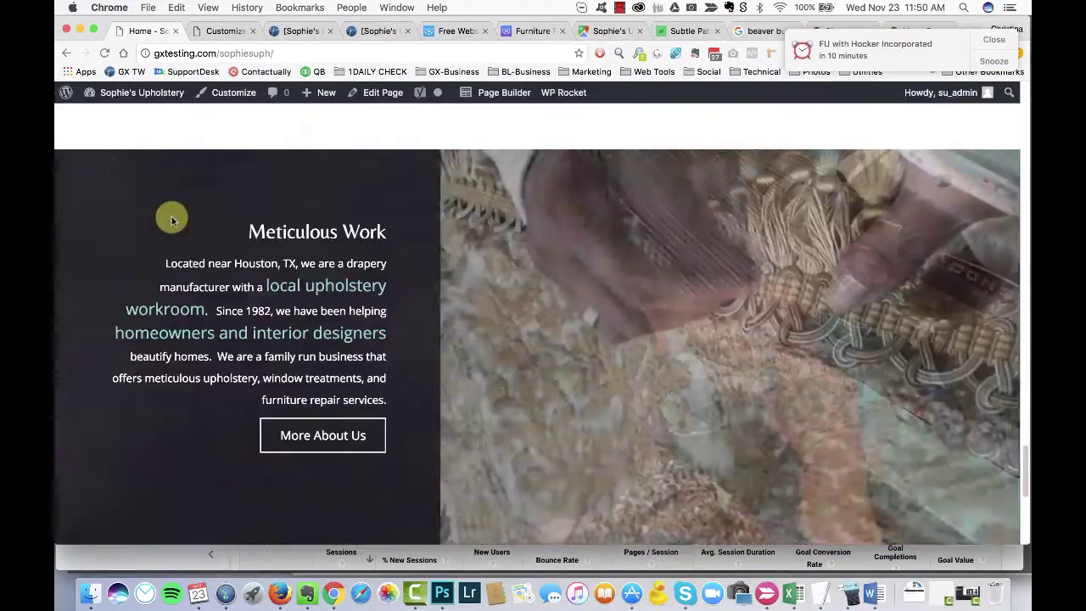
{"action": "scroll", "coordinate": [171, 219], "scroll_direction": "up", "scroll_amount": 10}
Step: Close the site Customizer tab
{"action": "mouse_move", "coordinate": [135, 98]}
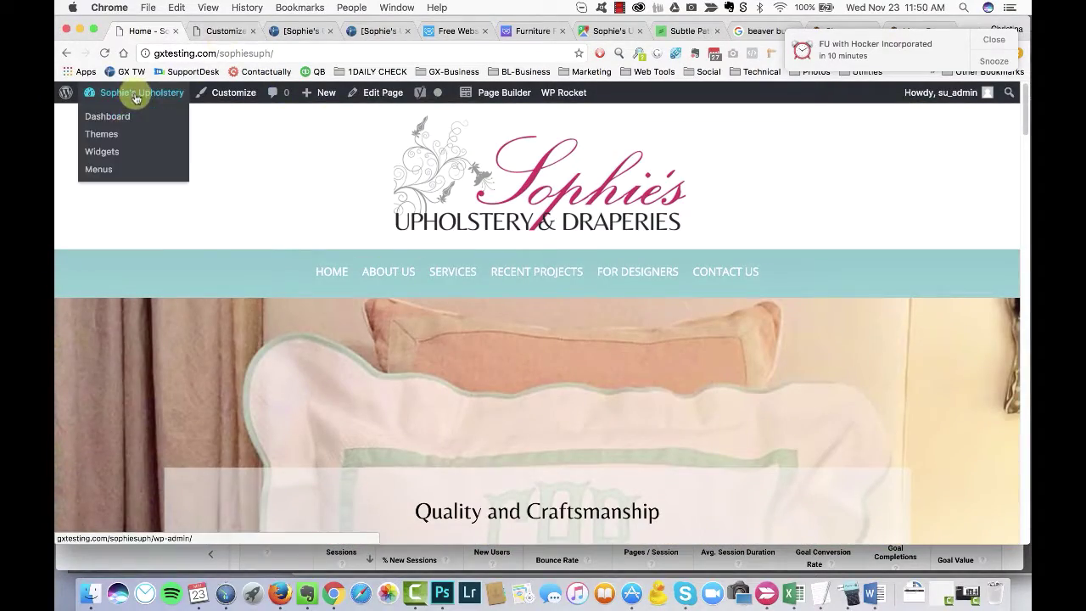
{"action": "left_click", "coordinate": [214, 32]}
{"action": "left_click", "coordinate": [148, 31]}
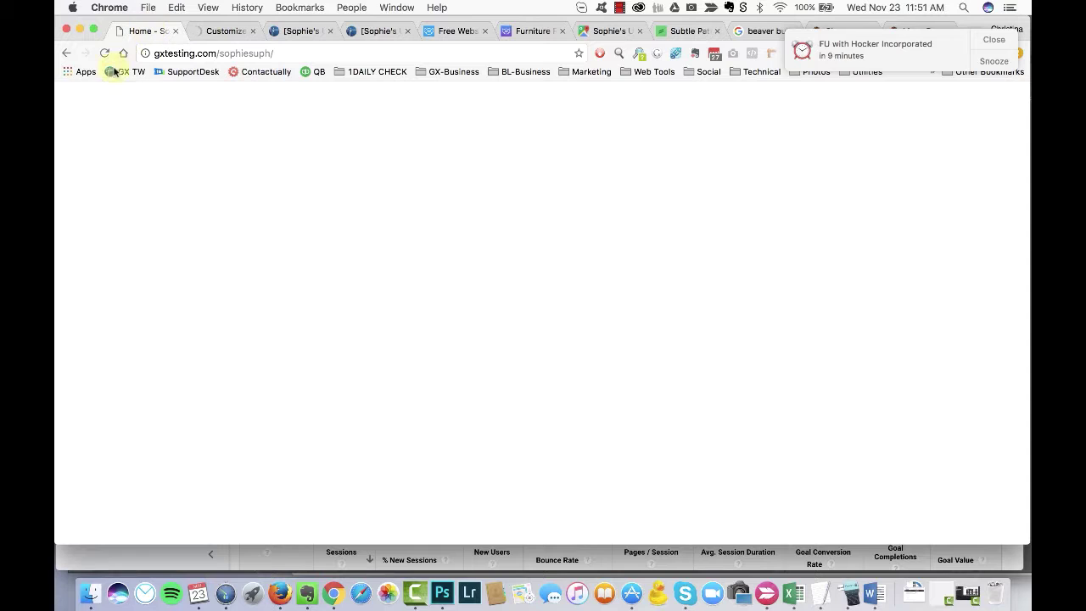
{"action": "mouse_move", "coordinate": [136, 102]}
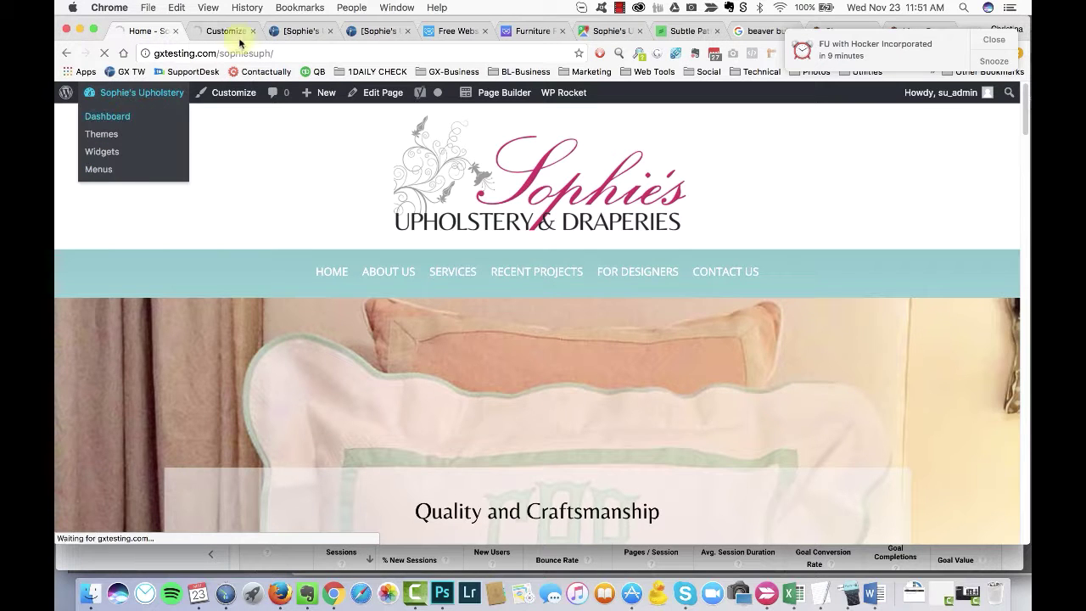
{"action": "left_click", "coordinate": [231, 32]}
{"action": "key", "text": "super+w"}
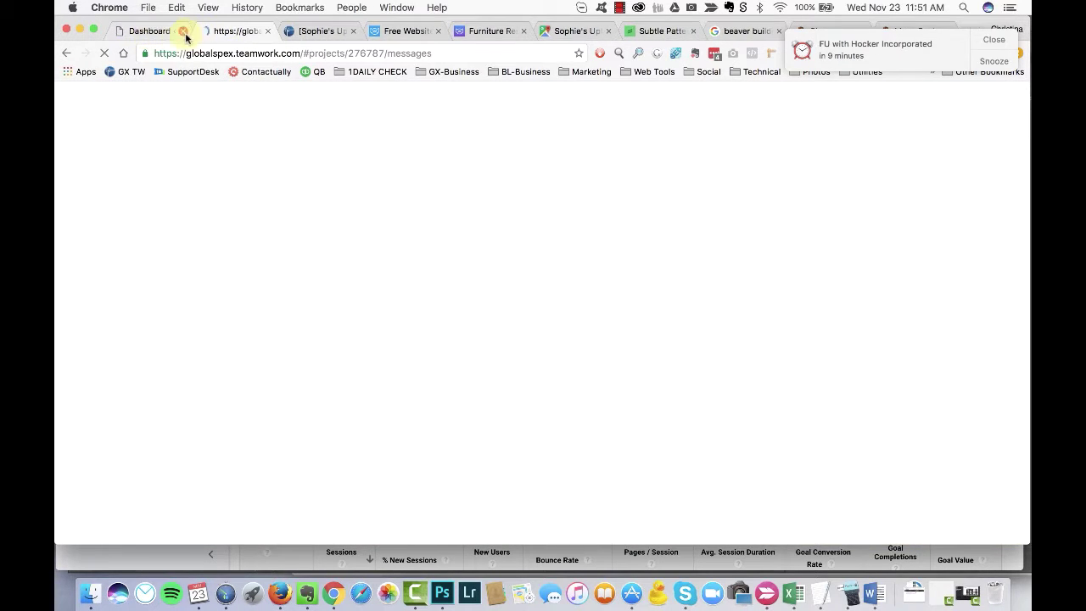
Step: From the dashboard's Templates list, open the live site in a new tab and view it
{"action": "left_click", "coordinate": [148, 32]}
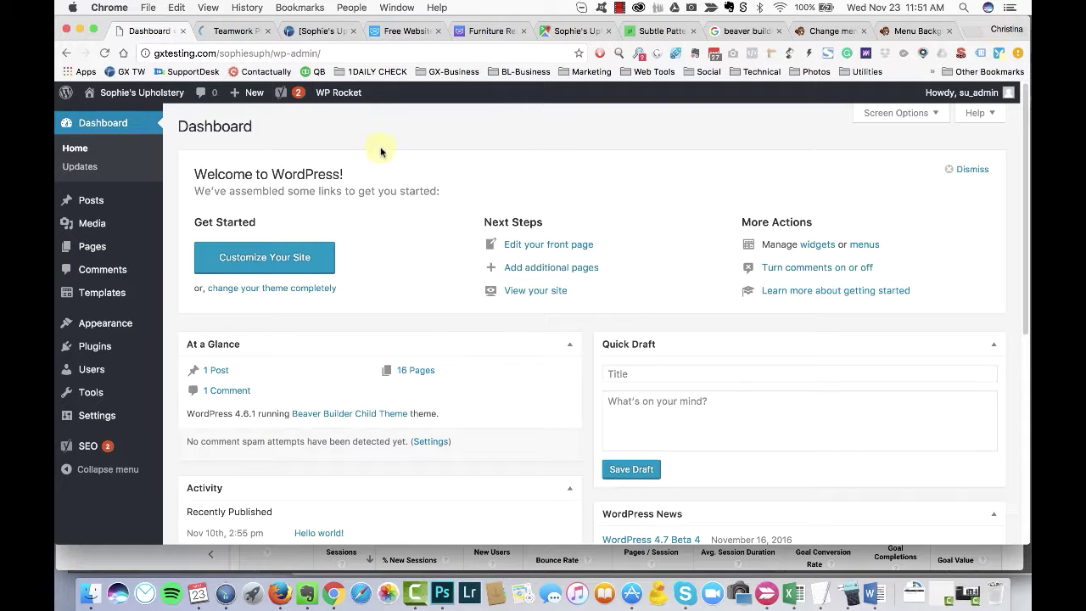
{"action": "scroll", "coordinate": [117, 303], "scroll_direction": "down", "scroll_amount": 1}
{"action": "mouse_move", "coordinate": [117, 298]}
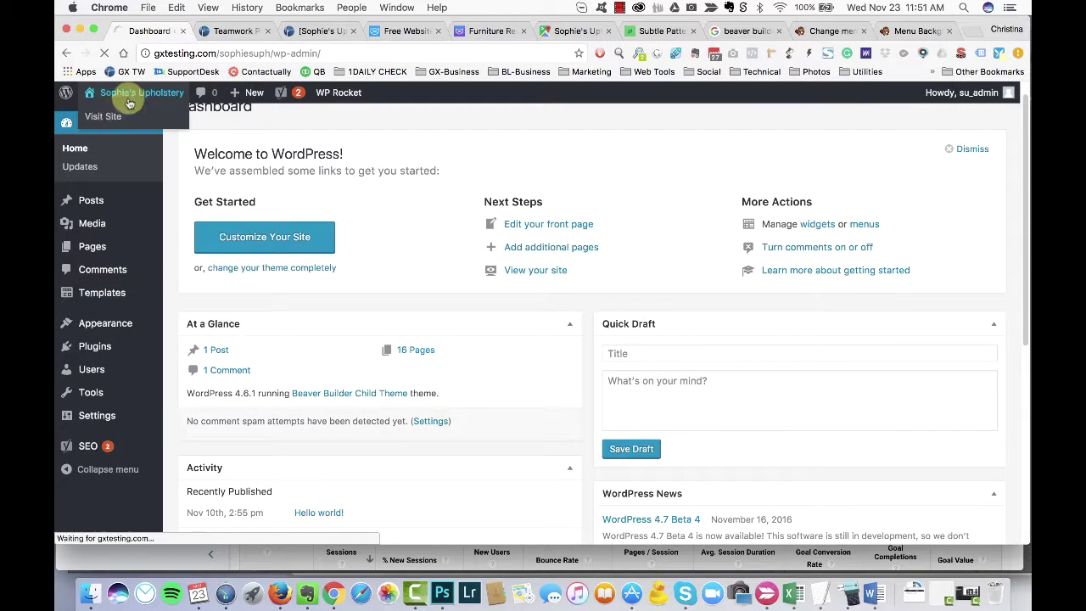
{"action": "mouse_move", "coordinate": [112, 96]}
{"action": "left_click", "coordinate": [102, 116], "text": "super"}
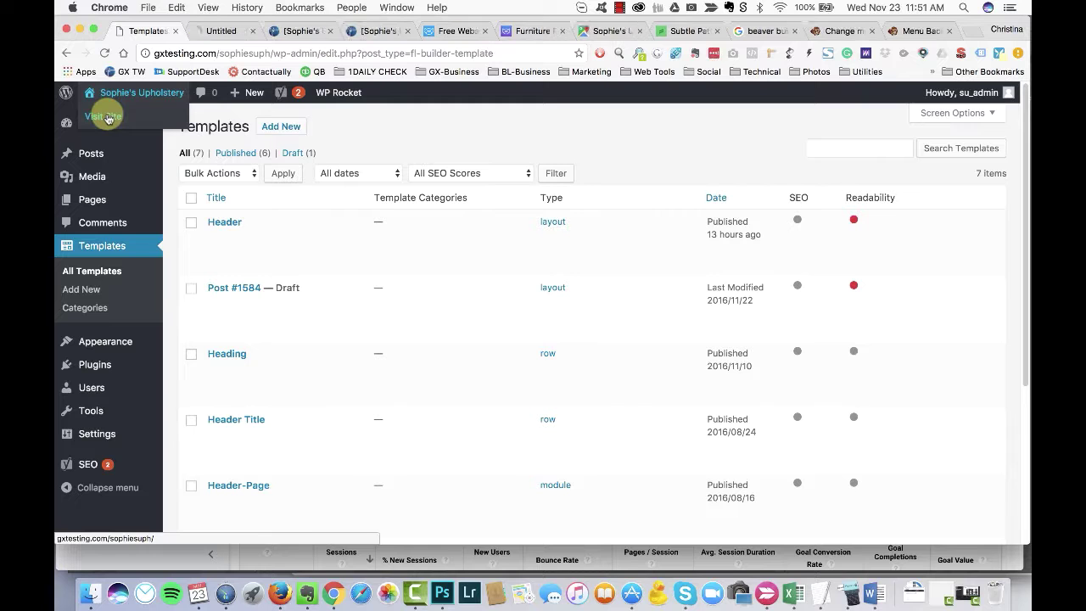
{"action": "left_click", "coordinate": [197, 34]}
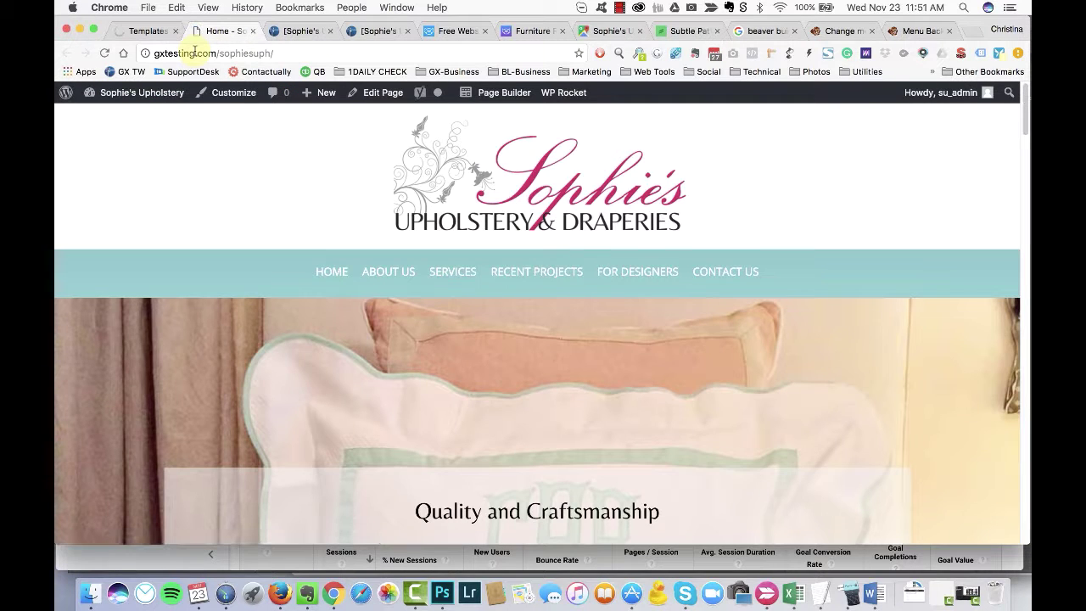
Step: Review the live home page, then switch to the Header template tab with teal and magenta menu rows
{"action": "key", "text": "ctrl+shift+Tab"}
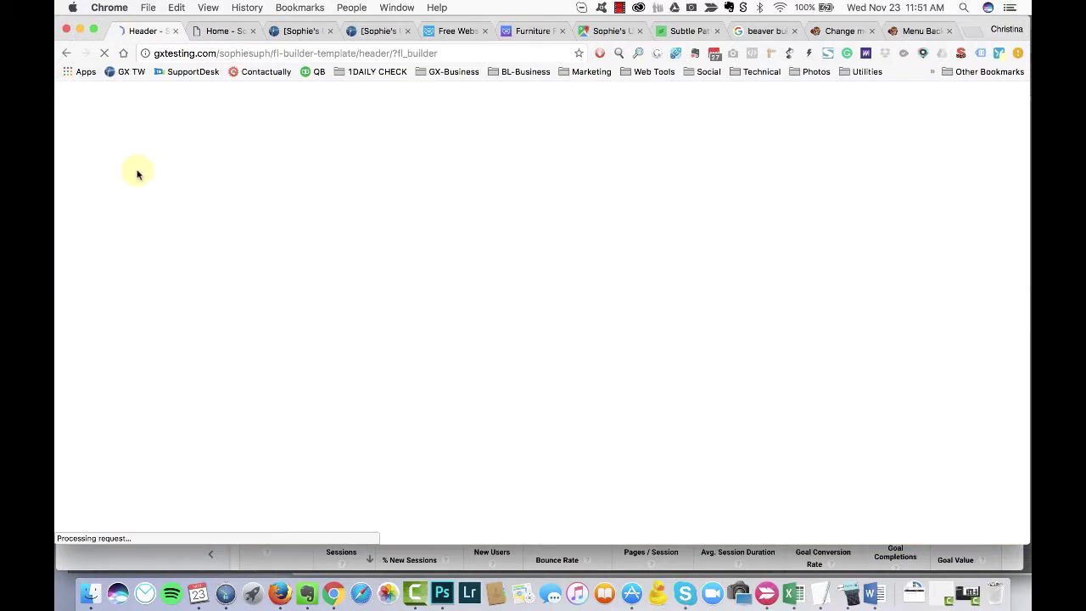
{"action": "key", "text": "ctrl+Tab"}
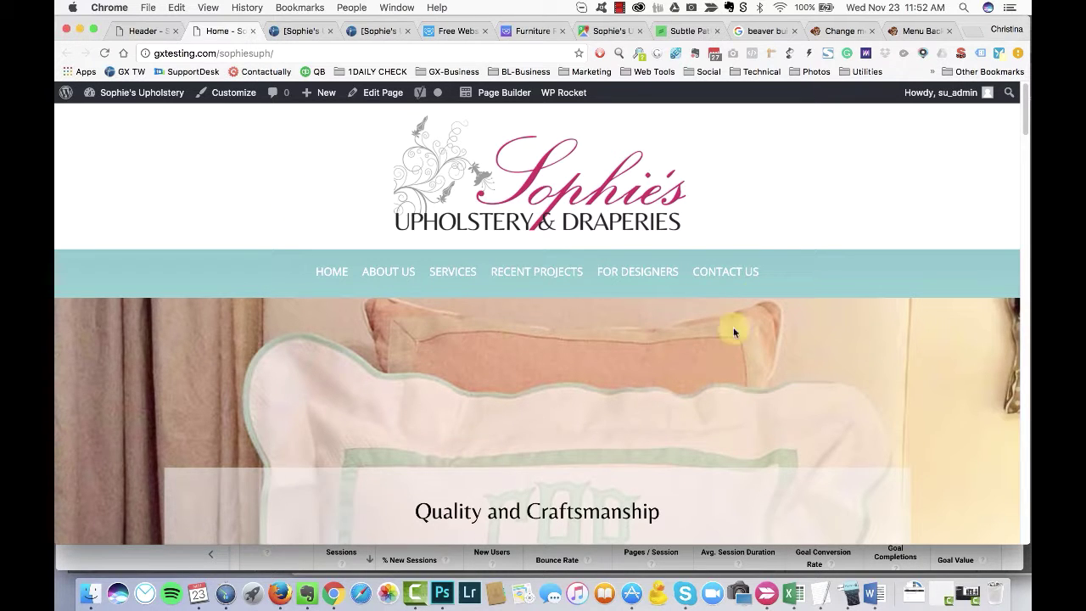
{"action": "scroll", "coordinate": [274, 363], "scroll_direction": "down", "scroll_amount": 10}
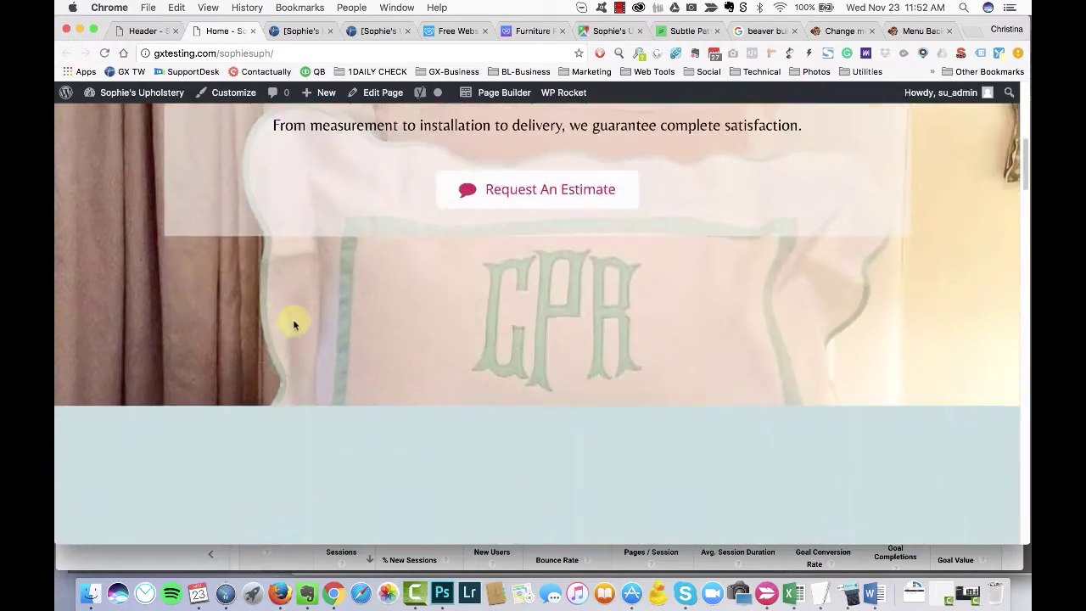
{"action": "scroll", "coordinate": [286, 328], "scroll_direction": "up", "scroll_amount": 10}
{"action": "left_click", "coordinate": [146, 32]}
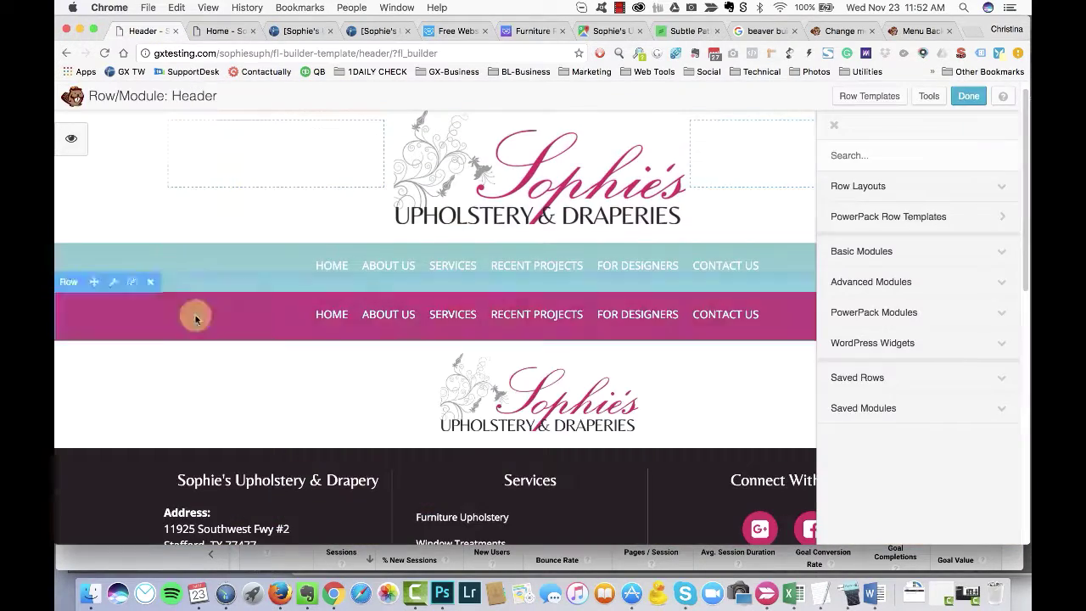
Step: Clear the teal menu's Link Background Hover Color and save the menu settings
{"action": "left_click", "coordinate": [226, 33]}
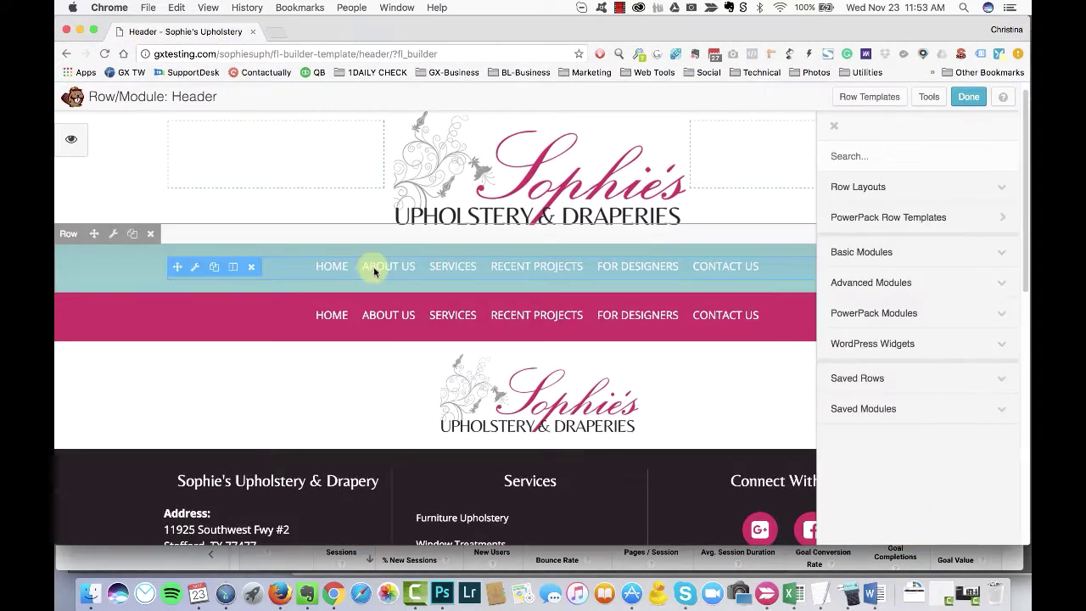
{"action": "left_click", "coordinate": [376, 267]}
{"action": "left_click", "coordinate": [395, 169]}
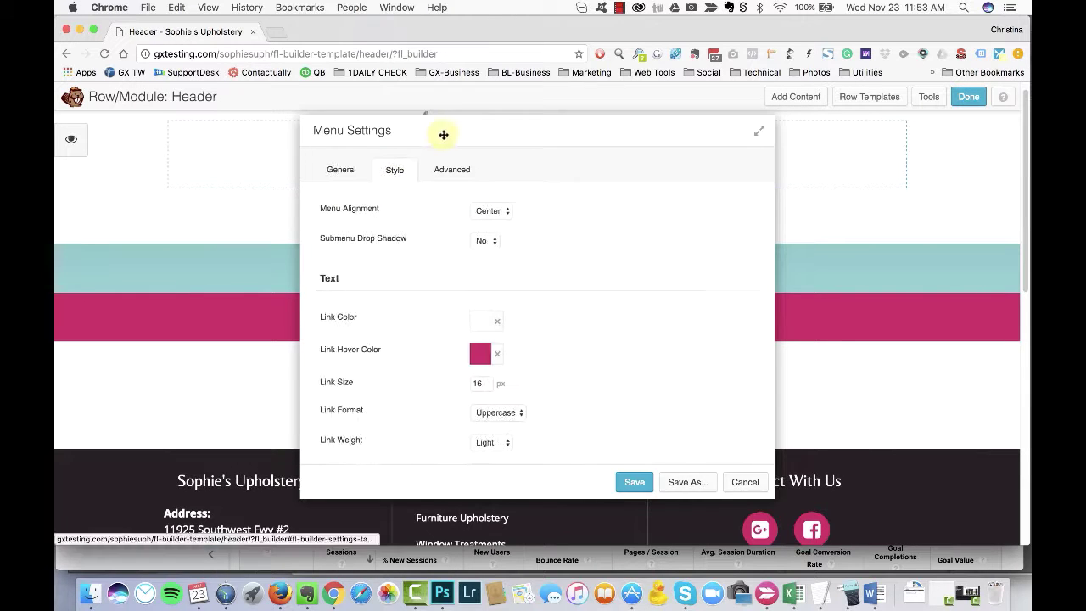
{"action": "scroll", "coordinate": [586, 340], "scroll_direction": "down", "scroll_amount": 5}
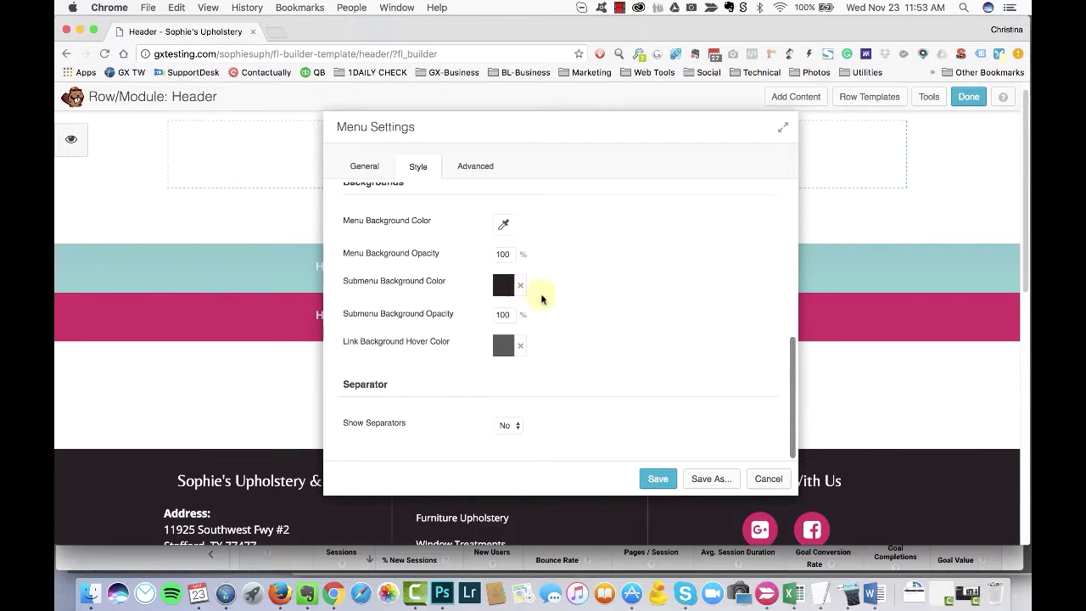
{"action": "left_click_drag", "start_coordinate": [504, 130], "coordinate": [516, 131]}
{"action": "left_click", "coordinate": [533, 346]}
{"action": "scroll", "coordinate": [593, 288], "scroll_direction": "up", "scroll_amount": 2}
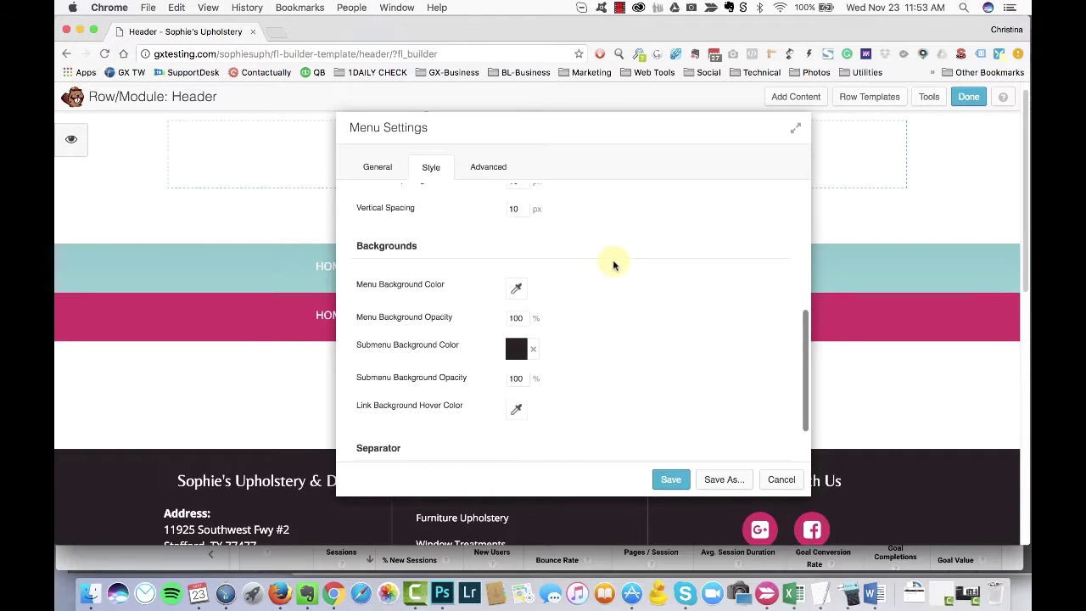
{"action": "scroll", "coordinate": [602, 276], "scroll_direction": "down", "scroll_amount": 2}
{"action": "left_click", "coordinate": [671, 479]}
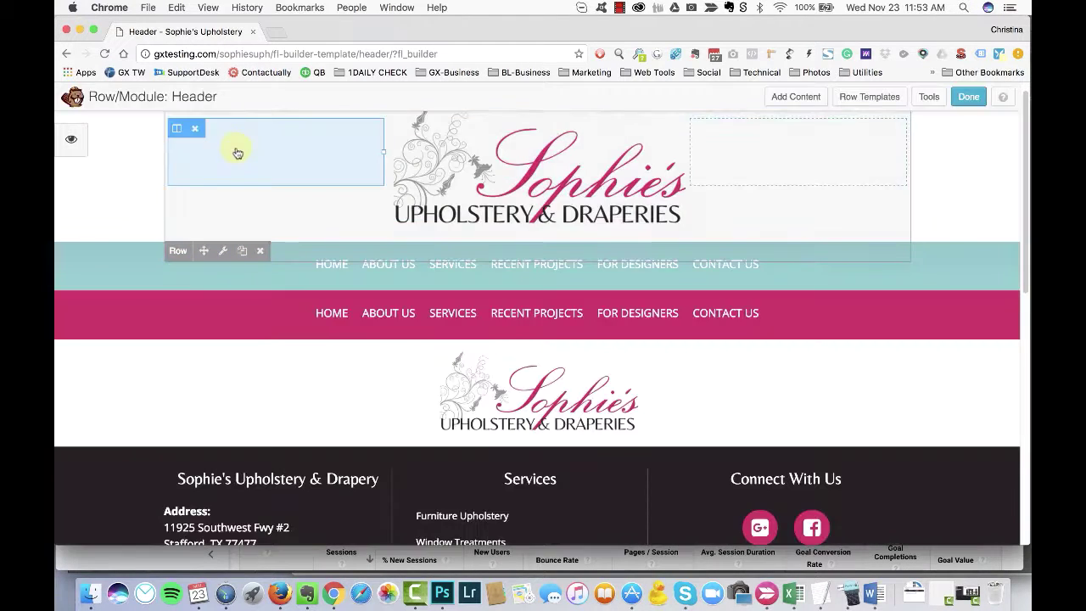
Step: Reload the live home page and close the footer customizer window
{"action": "key", "text": "super+w"}
{"action": "key", "text": "super+r"}
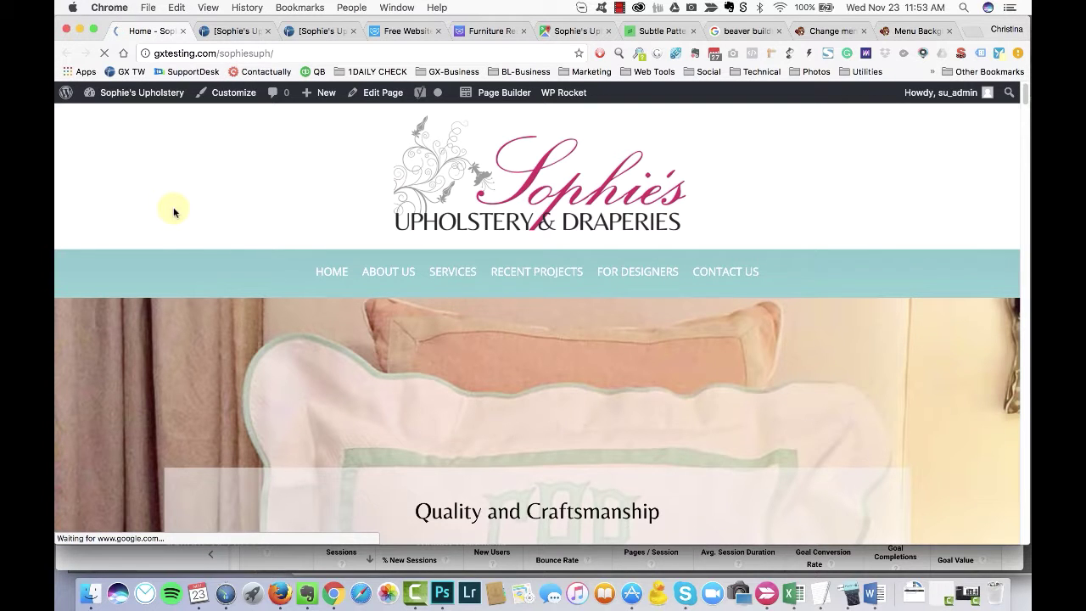
{"action": "key", "text": "super+grave"}
{"action": "key", "text": "super+grave"}
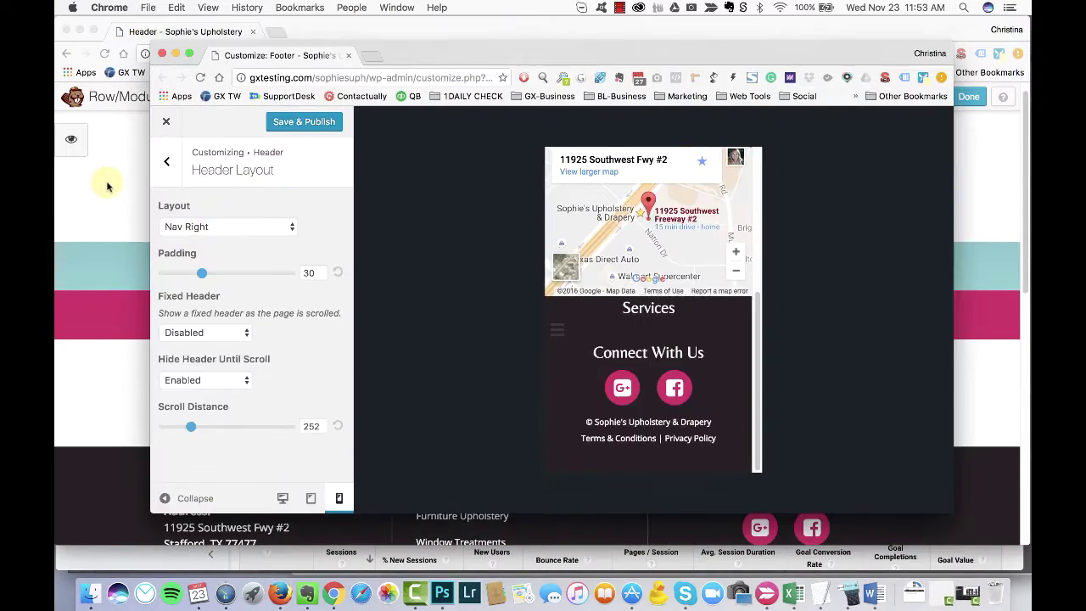
{"action": "left_click", "coordinate": [162, 56]}
{"action": "key", "text": "Return"}
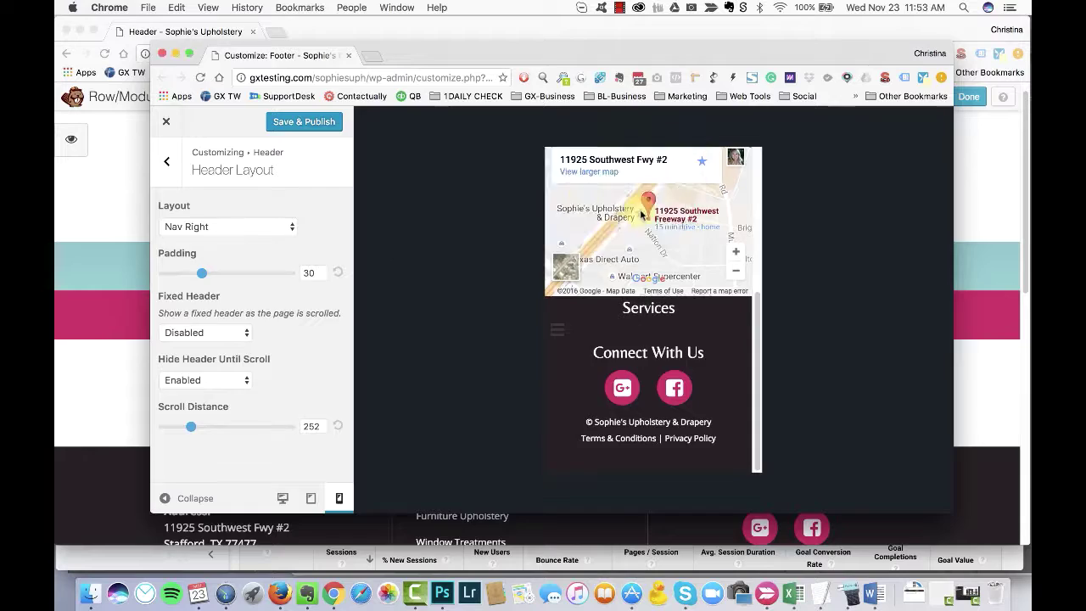
{"action": "mouse_move", "coordinate": [402, 278]}
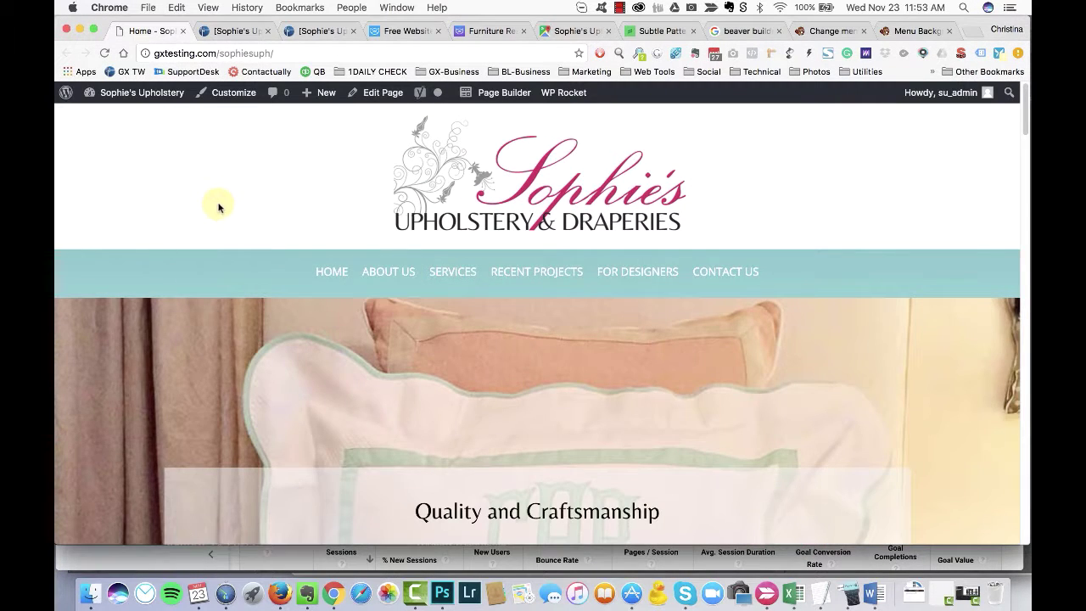
Step: Reload the live home page again to check the About Us submenu
{"action": "key", "text": "super+grave"}
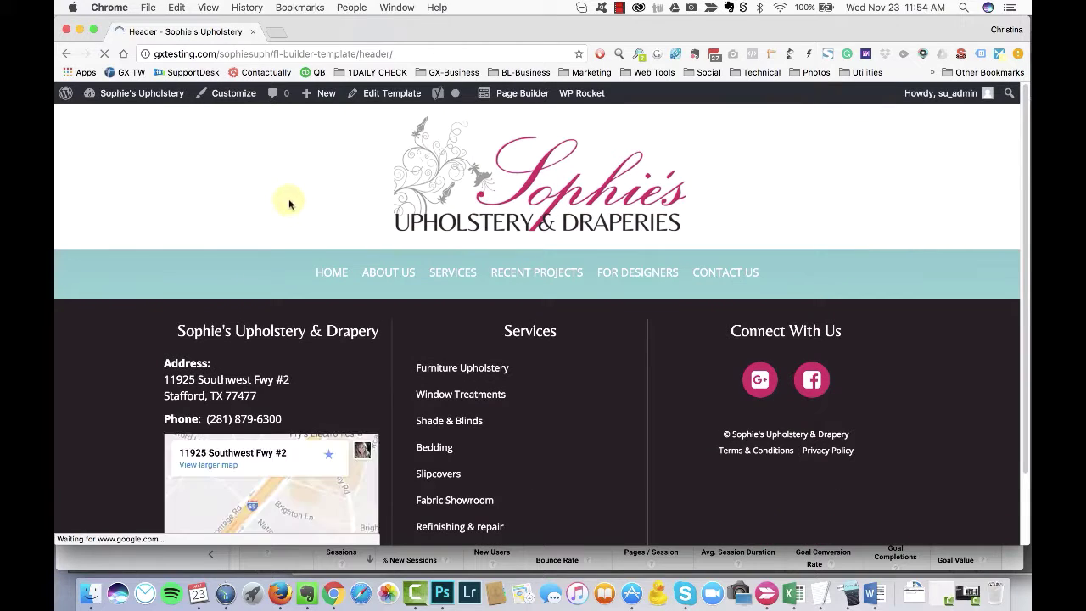
{"action": "key", "text": "super+grave"}
{"action": "key", "text": "super+r"}
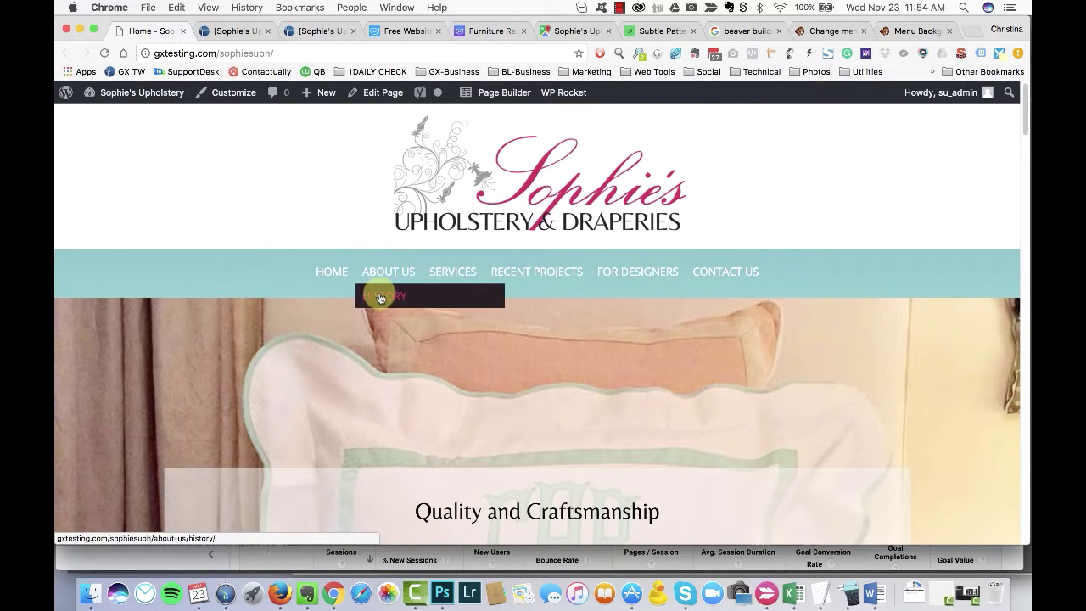
{"action": "key", "text": "super+grave"}
{"action": "key", "text": "super+grave"}
{"action": "mouse_move", "coordinate": [380, 301]}
{"action": "key", "text": "super+grave"}
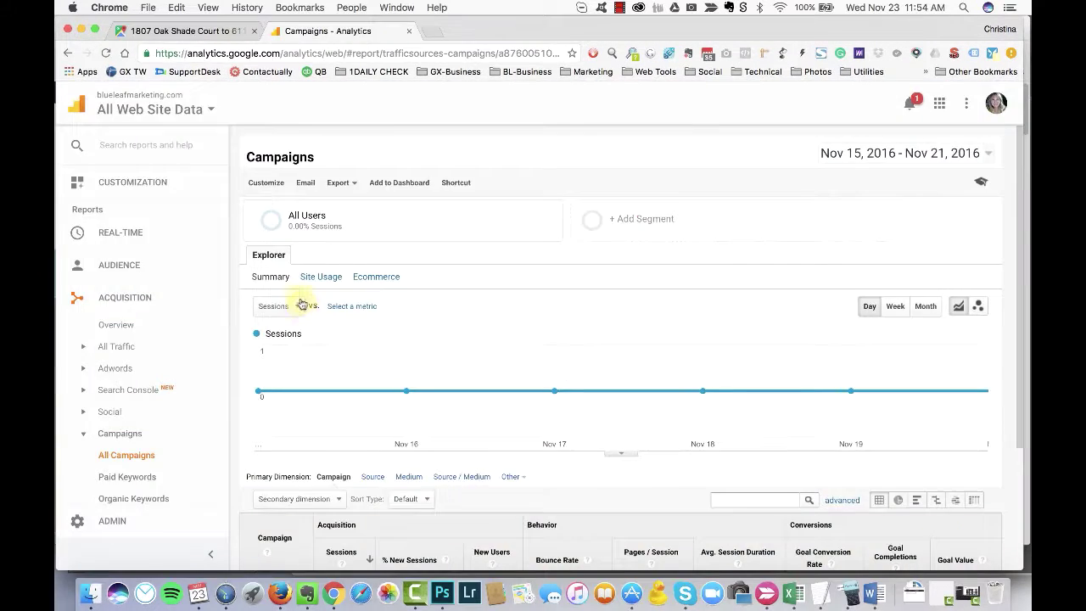
{"action": "key", "text": "super+grave"}
Step: Give the menu's submenu background the grey #474747 preset
{"action": "left_click", "coordinate": [394, 169]}
{"action": "scroll", "coordinate": [562, 296], "scroll_direction": "down", "scroll_amount": 10}
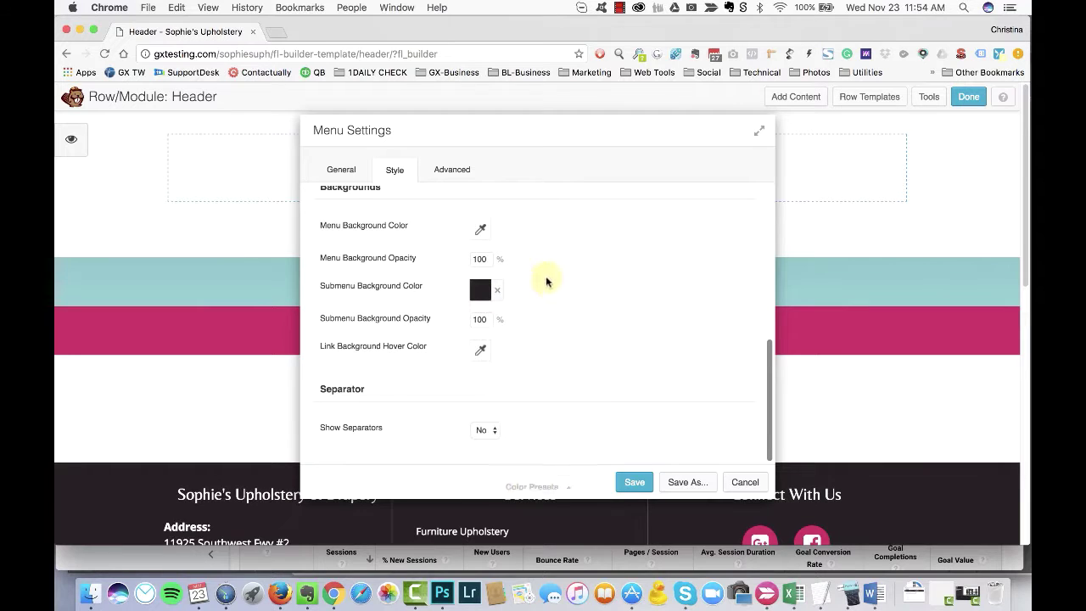
{"action": "left_click", "coordinate": [480, 289]}
{"action": "left_click", "coordinate": [531, 486]}
{"action": "scroll", "coordinate": [580, 458], "scroll_direction": "down", "scroll_amount": 3}
{"action": "left_click", "coordinate": [582, 466]}
{"action": "left_click", "coordinate": [604, 293]}
Step: Lighten the submenu background to #8c8c8c grey and save the menu settings
{"action": "scroll", "coordinate": [611, 284], "scroll_direction": "up", "scroll_amount": 5}
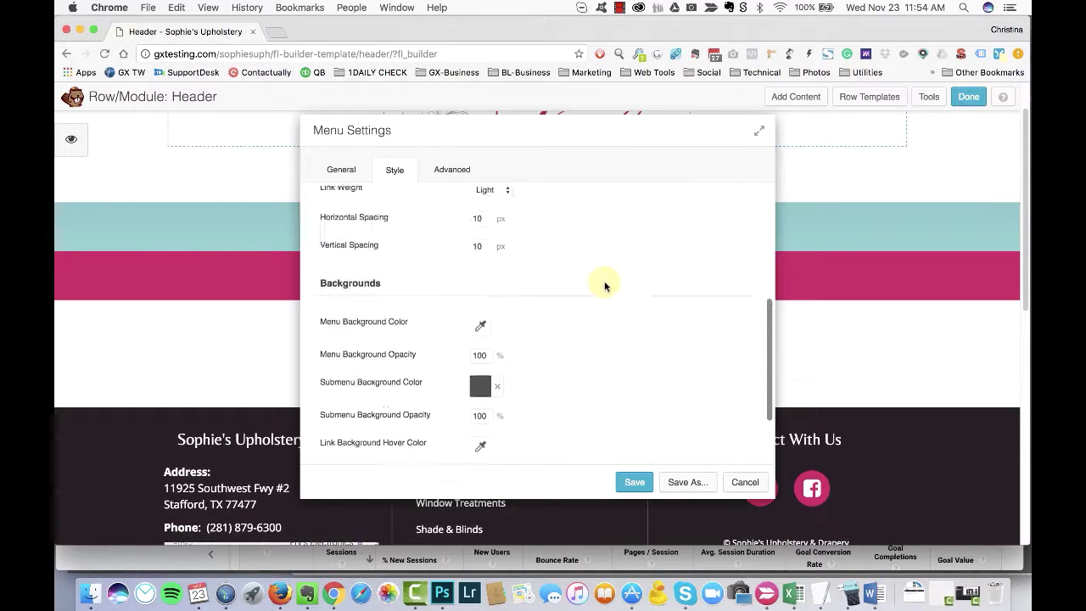
{"action": "scroll", "coordinate": [605, 322], "scroll_direction": "down", "scroll_amount": 5}
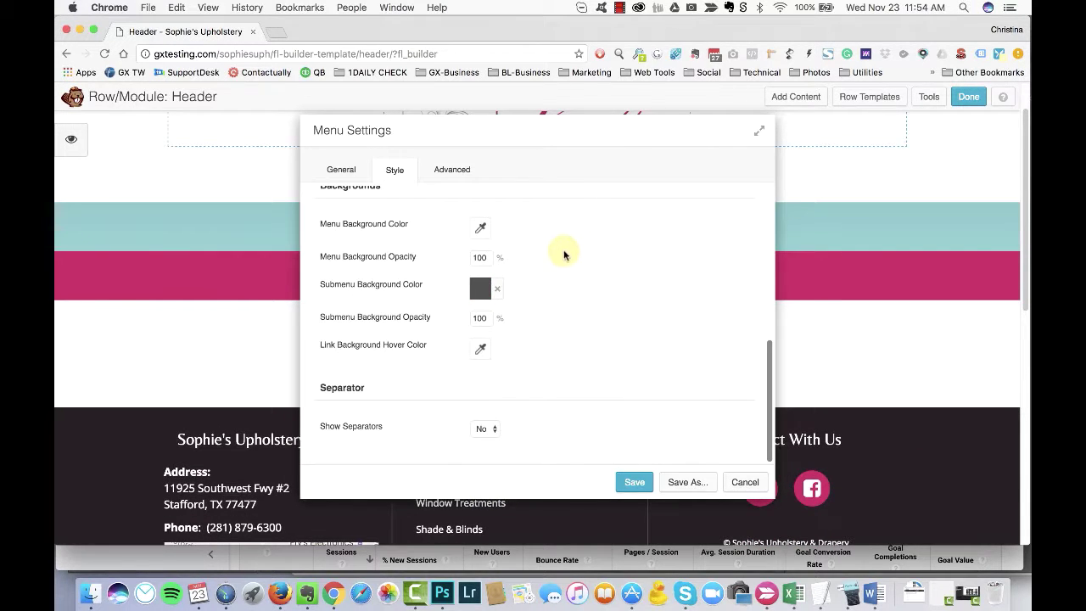
{"action": "scroll", "coordinate": [586, 267], "scroll_direction": "up", "scroll_amount": 1}
{"action": "scroll", "coordinate": [584, 305], "scroll_direction": "up", "scroll_amount": 5}
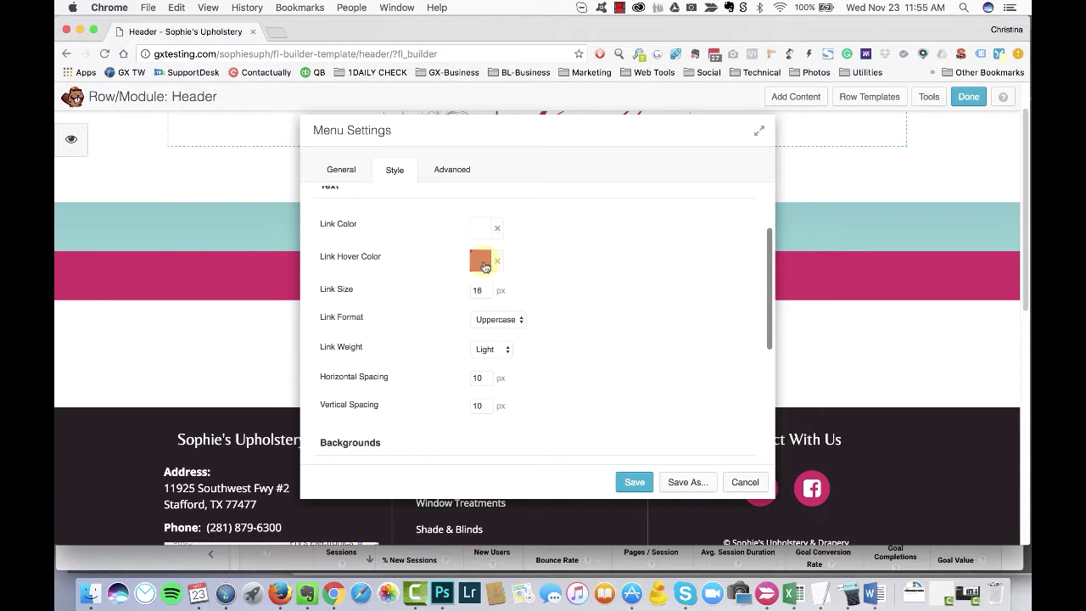
{"action": "scroll", "coordinate": [555, 278], "scroll_direction": "down", "scroll_amount": 3}
{"action": "scroll", "coordinate": [556, 275], "scroll_direction": "up", "scroll_amount": 5}
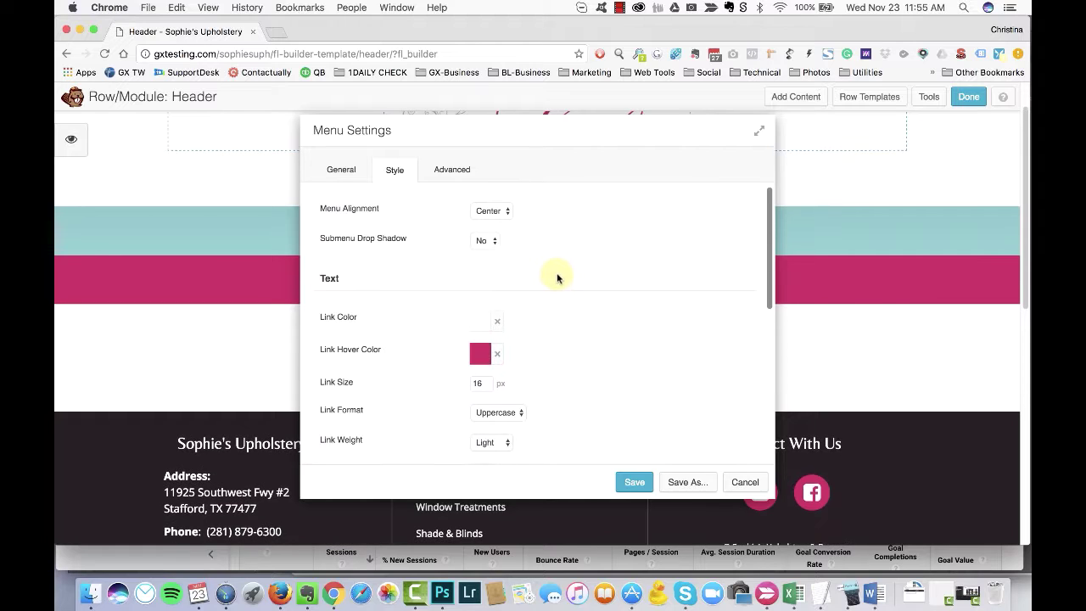
{"action": "left_click_drag", "start_coordinate": [536, 135], "coordinate": [675, 138]}
{"action": "scroll", "coordinate": [715, 311], "scroll_direction": "down", "scroll_amount": 3}
{"action": "left_click", "coordinate": [619, 365]}
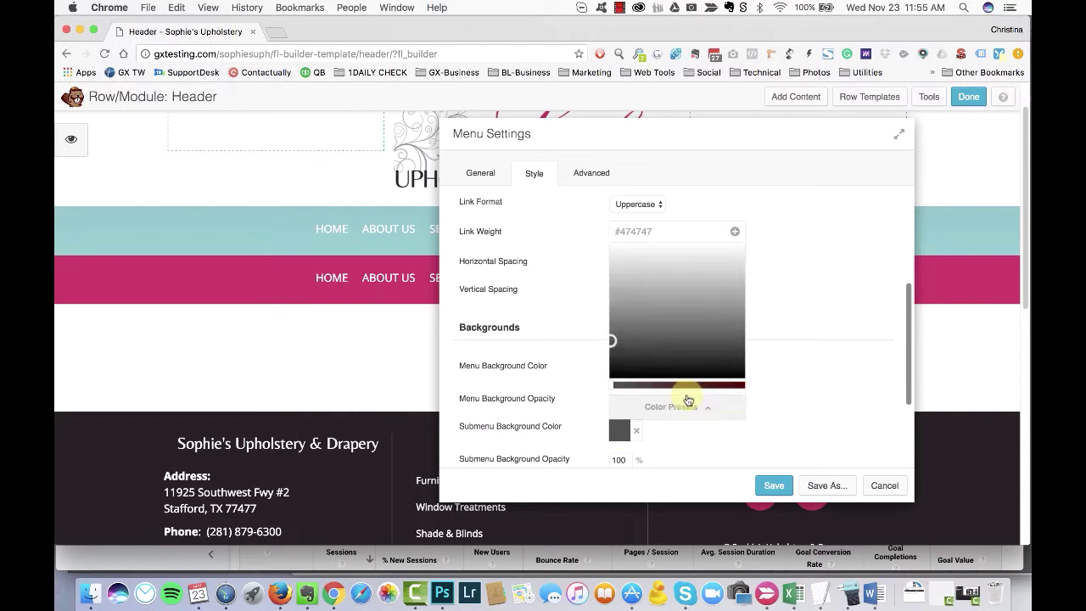
{"action": "left_click", "coordinate": [619, 430]}
{"action": "left_click", "coordinate": [619, 430]}
{"action": "left_click_drag", "start_coordinate": [613, 325], "coordinate": [602, 252]}
{"action": "left_click", "coordinate": [774, 485]}
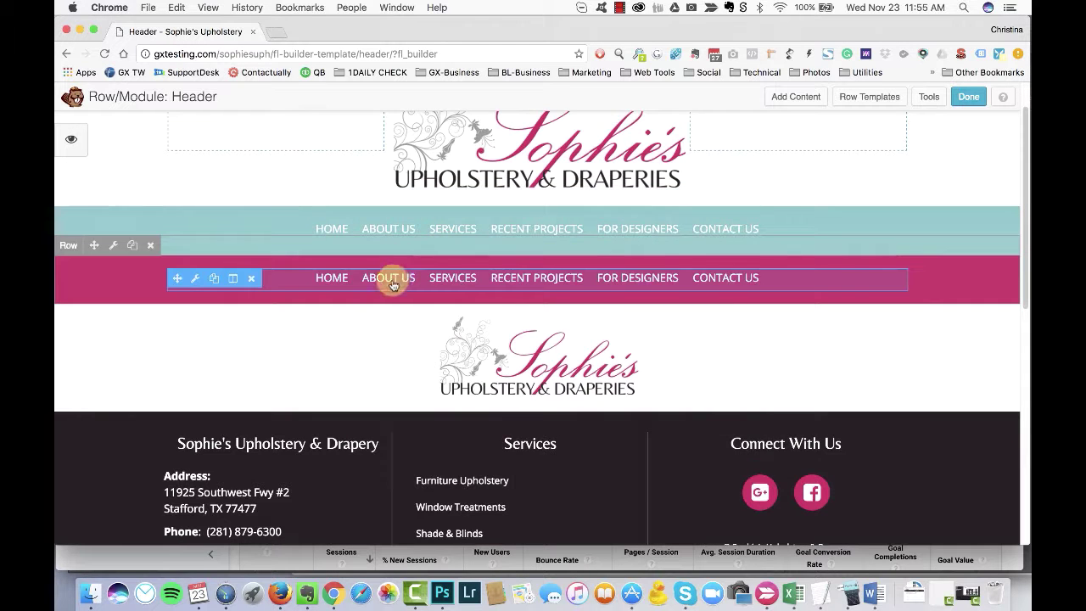
Step: Clear the pink menu's Link Hover Color and set a light grey #dddddd submenu background
{"action": "left_click", "coordinate": [393, 285]}
{"action": "left_click", "coordinate": [394, 170]}
{"action": "scroll", "coordinate": [521, 319], "scroll_direction": "down", "scroll_amount": 1}
{"action": "left_click", "coordinate": [498, 322]}
{"action": "left_click_drag", "start_coordinate": [548, 138], "coordinate": [759, 132]}
{"action": "scroll", "coordinate": [707, 279], "scroll_direction": "down", "scroll_amount": 5}
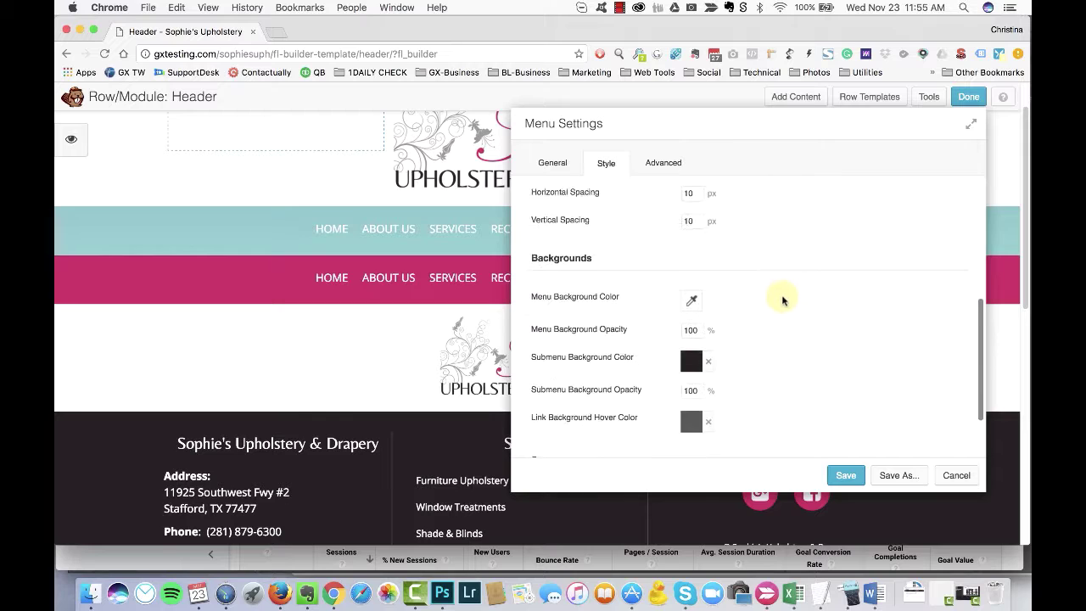
{"action": "scroll", "coordinate": [782, 299], "scroll_direction": "down", "scroll_amount": 1}
{"action": "left_click", "coordinate": [692, 313]}
{"action": "left_click_drag", "start_coordinate": [713, 398], "coordinate": [681, 364]}
{"action": "left_click", "coordinate": [720, 516]}
{"action": "left_click", "coordinate": [691, 509]}
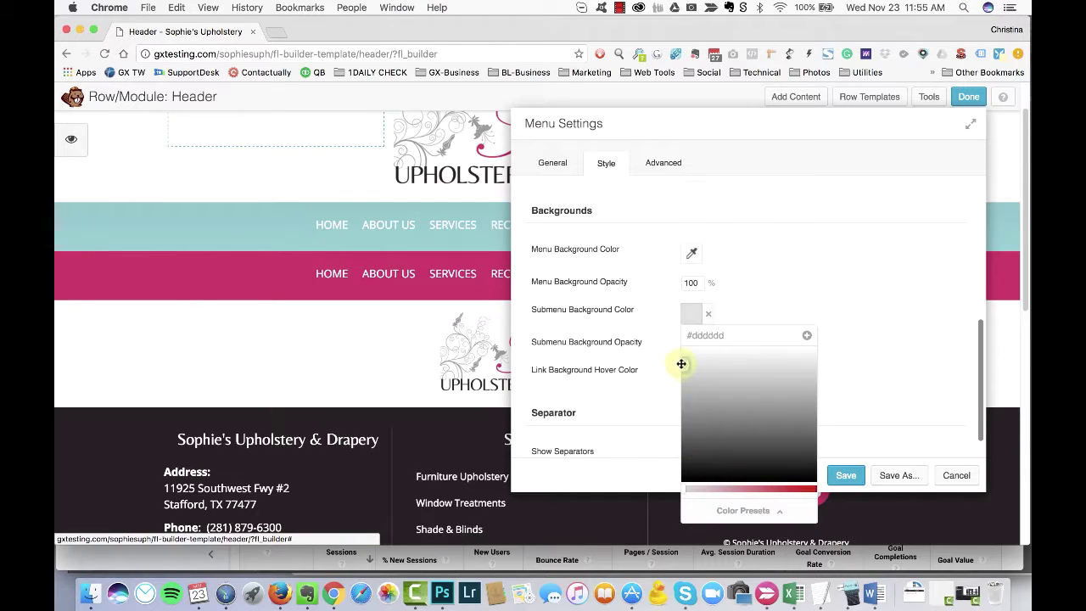
{"action": "left_click", "coordinate": [840, 473]}
Step: Publish the header changes and reopen the header in the page builder
{"action": "left_click", "coordinate": [968, 98]}
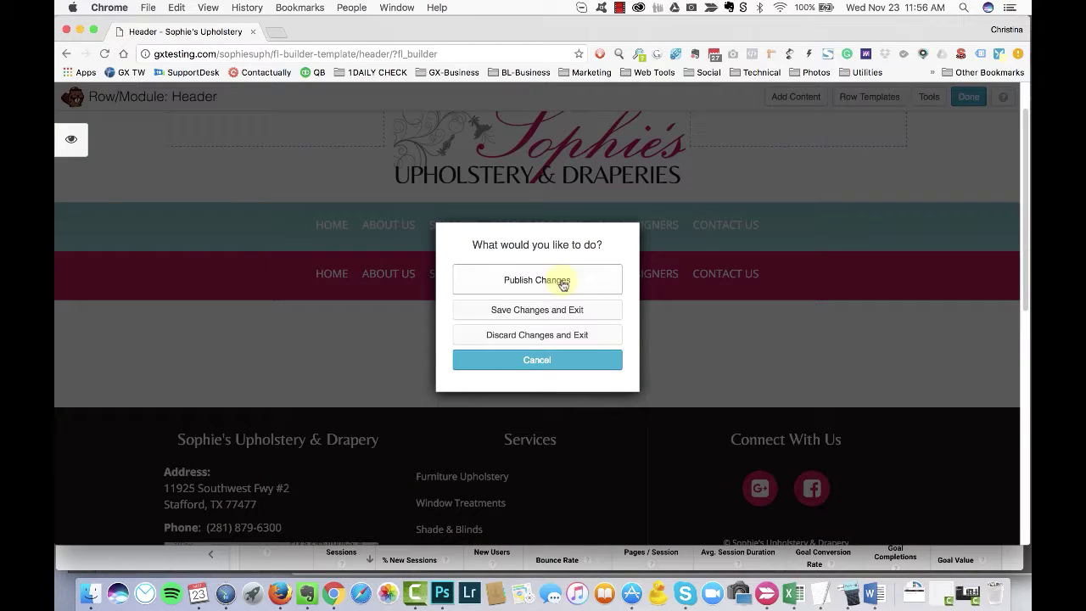
{"action": "left_click", "coordinate": [537, 310]}
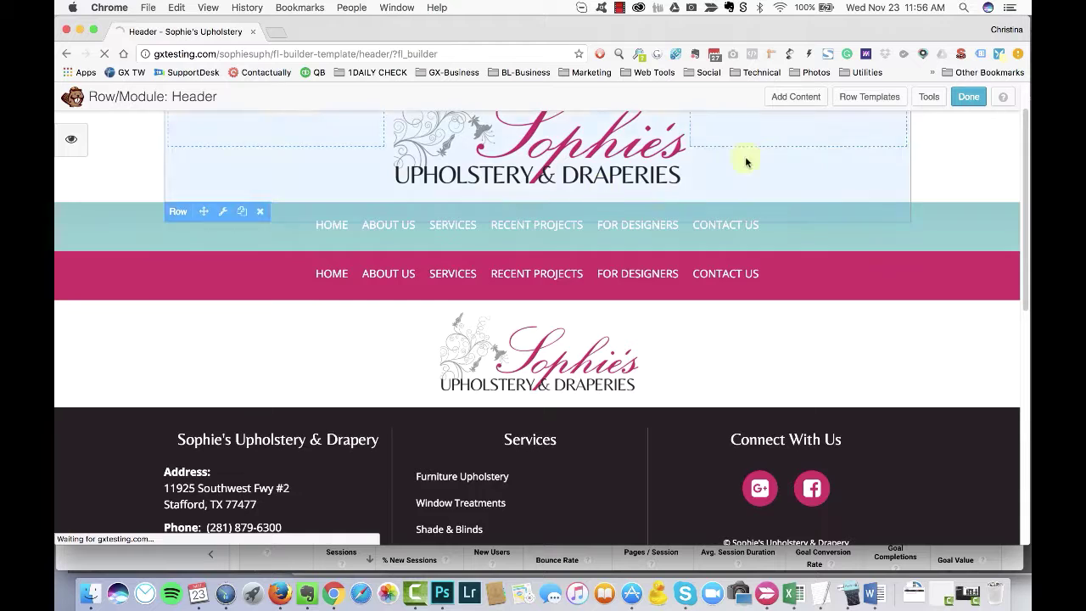
{"action": "left_click", "coordinate": [513, 100]}
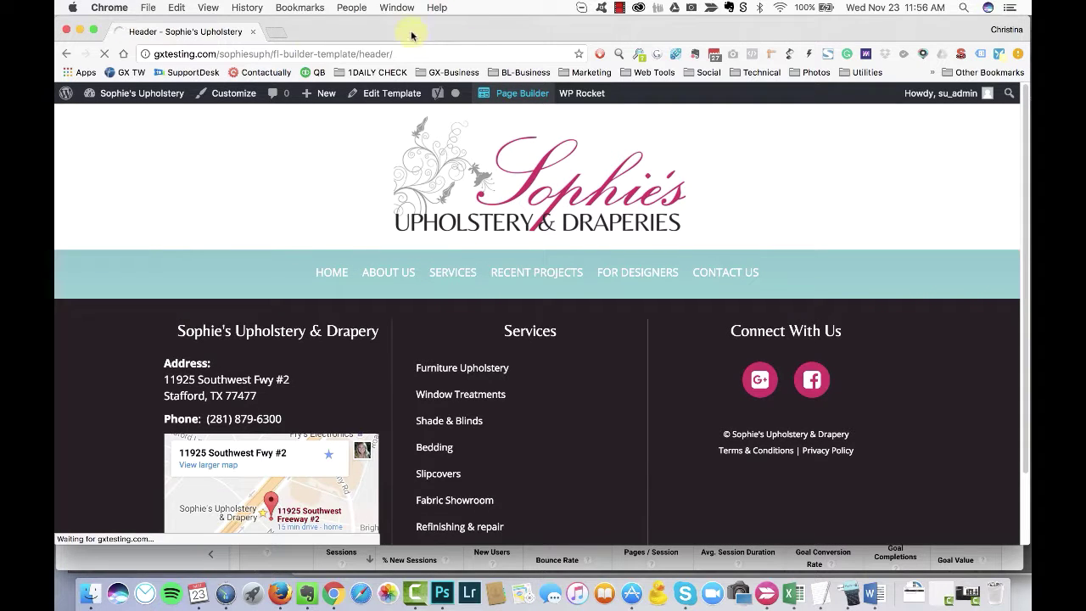
{"action": "left_click", "coordinate": [619, 7]}
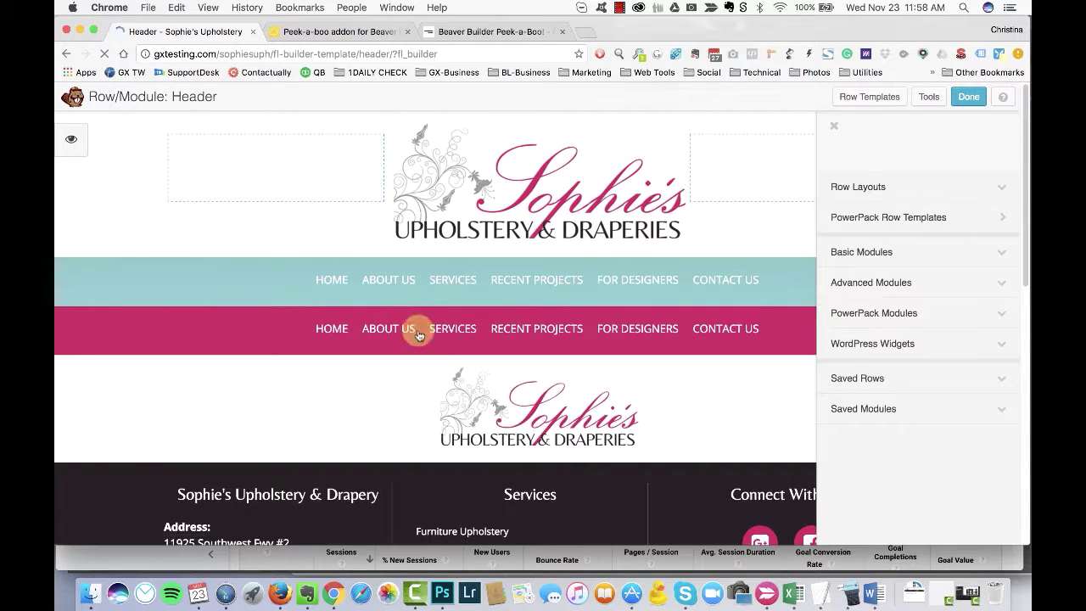
Step: Review the pink menu's style options, close them, and publish the header
{"action": "left_click", "coordinate": [416, 332]}
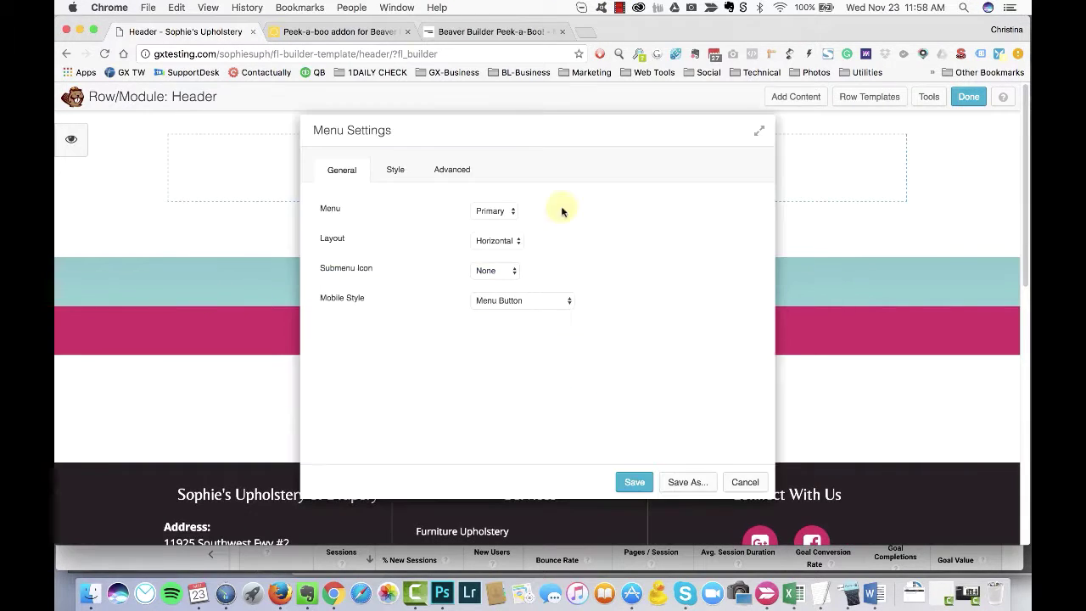
{"action": "left_click", "coordinate": [394, 169]}
{"action": "scroll", "coordinate": [507, 315], "scroll_direction": "down", "scroll_amount": 5}
{"action": "scroll", "coordinate": [507, 314], "scroll_direction": "down", "scroll_amount": 3}
{"action": "scroll", "coordinate": [515, 290], "scroll_direction": "up", "scroll_amount": 3}
{"action": "left_click_drag", "start_coordinate": [489, 130], "coordinate": [736, 113]}
{"action": "scroll", "coordinate": [806, 319], "scroll_direction": "down", "scroll_amount": 3}
{"action": "scroll", "coordinate": [807, 318], "scroll_direction": "down", "scroll_amount": 3}
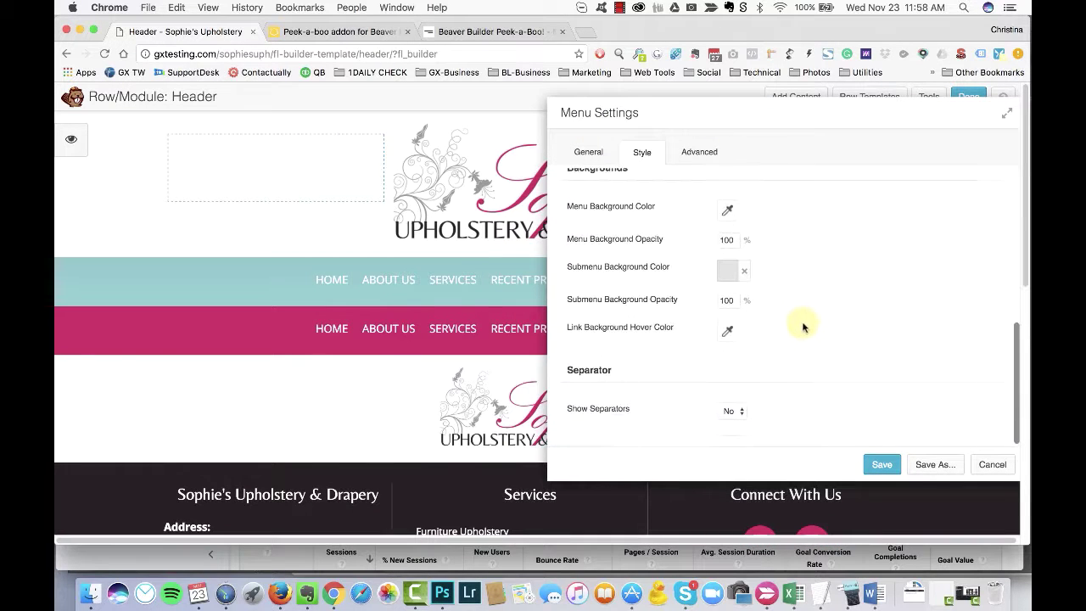
{"action": "scroll", "coordinate": [788, 291], "scroll_direction": "up", "scroll_amount": 1}
{"action": "key", "text": "Return"}
{"action": "left_click", "coordinate": [968, 96]}
{"action": "left_click", "coordinate": [475, 281]}
Step: Preview the live home page's Services dropdown at desktop and narrowed mobile widths
{"action": "key", "text": "super+grave"}
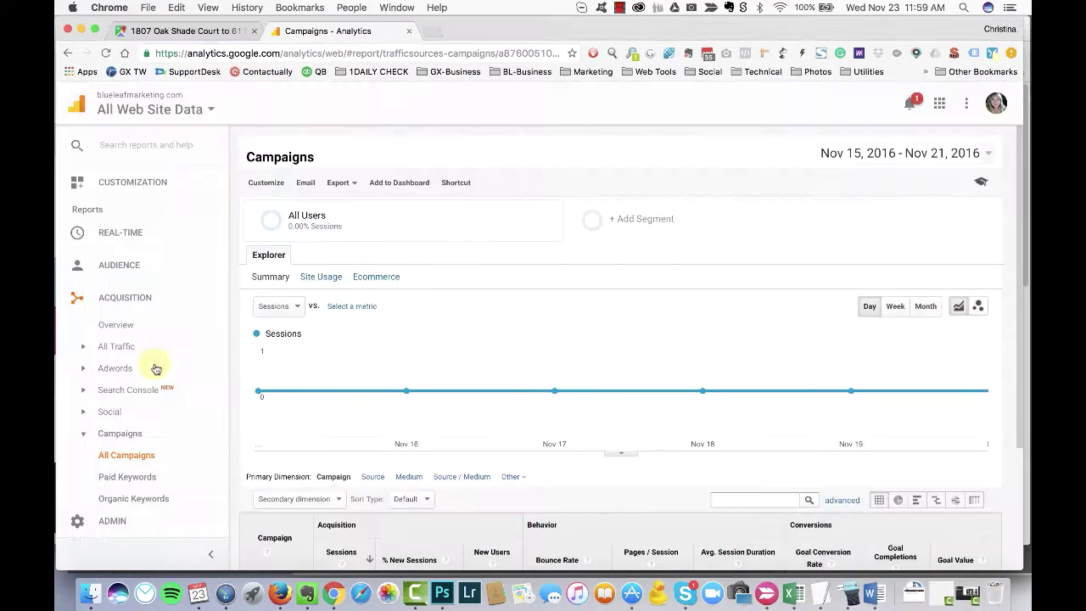
{"action": "key", "text": "super+grave"}
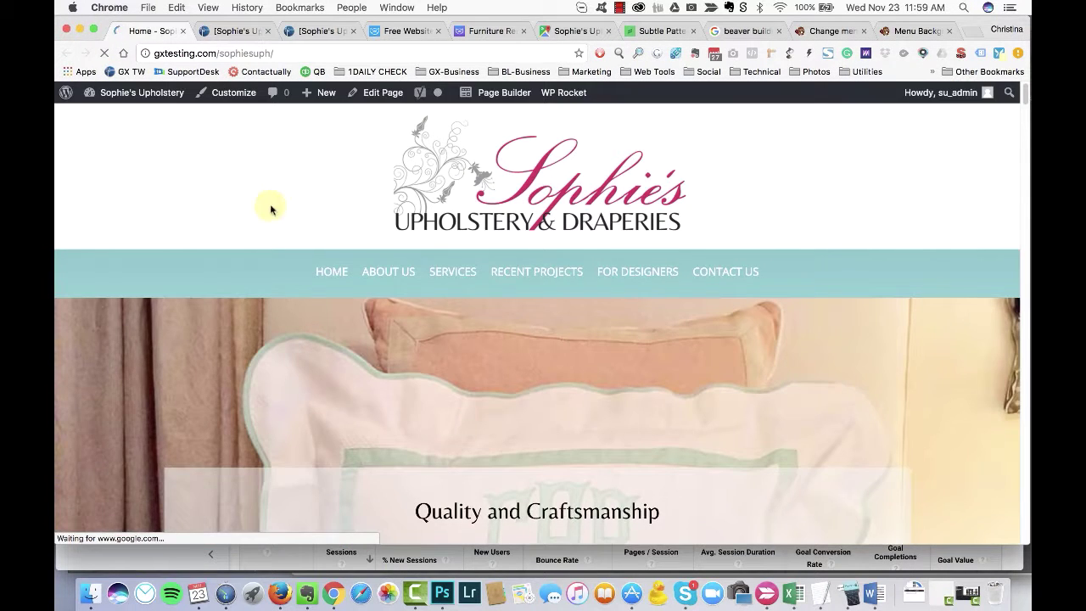
{"action": "mouse_move", "coordinate": [452, 244]}
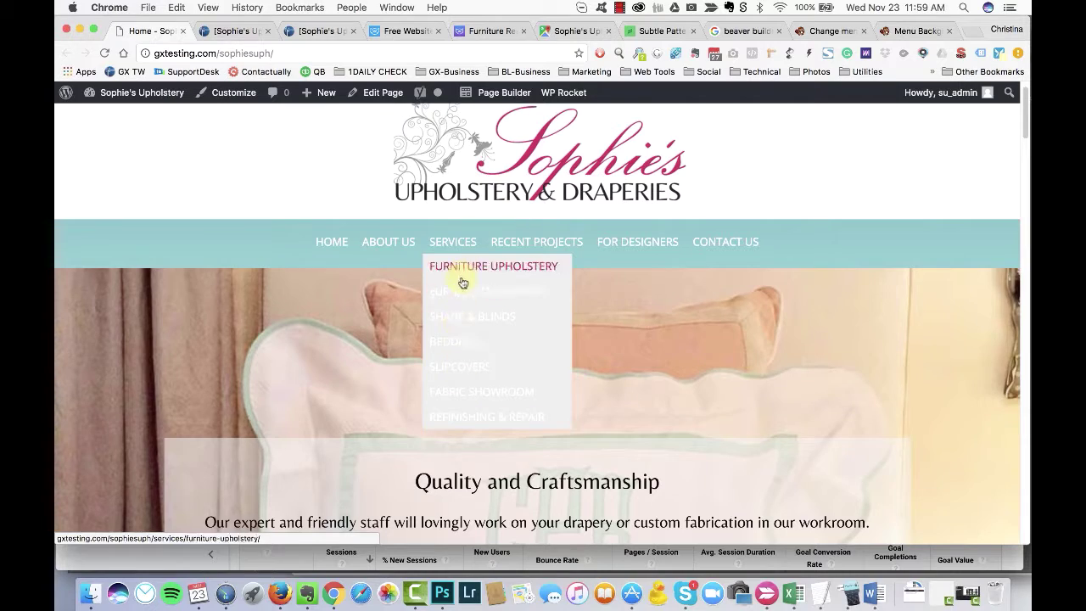
{"action": "left_click_drag", "start_coordinate": [1022, 22], "coordinate": [1021, 22]}
{"action": "mouse_move", "coordinate": [380, 261]}
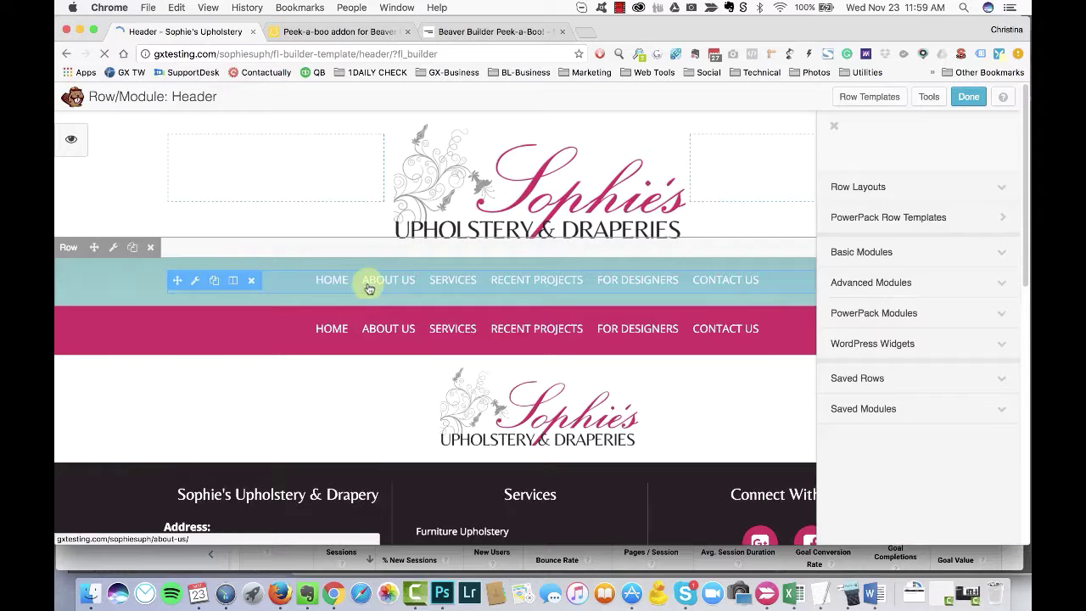
Step: Darken the pink menu's submenu background to #606060 and publish the header
{"action": "left_click", "coordinate": [369, 288]}
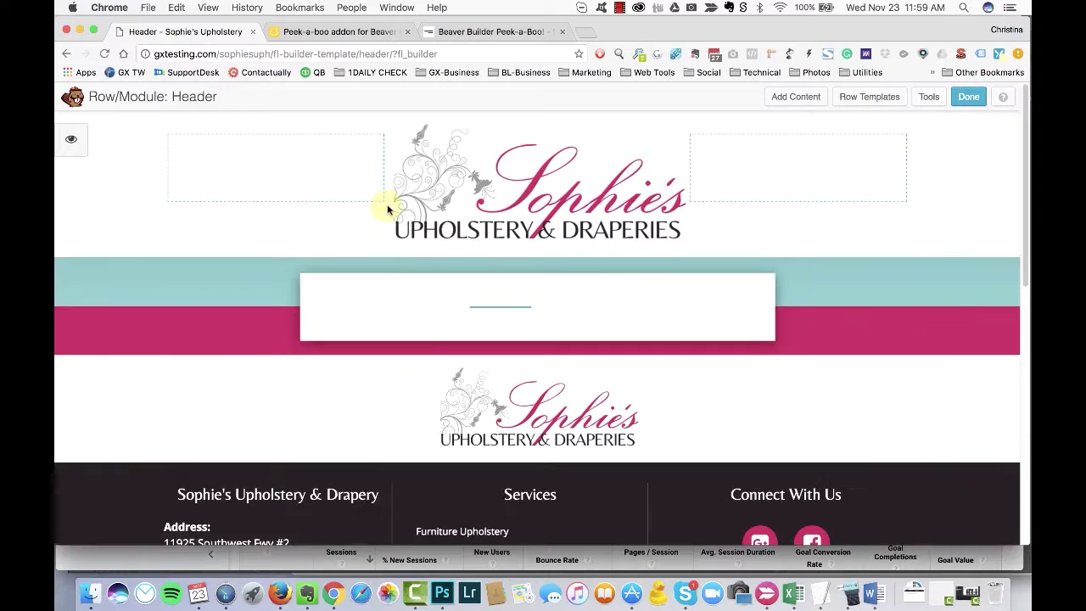
{"action": "left_click", "coordinate": [390, 169]}
{"action": "scroll", "coordinate": [555, 294], "scroll_direction": "down", "scroll_amount": 2}
{"action": "scroll", "coordinate": [564, 282], "scroll_direction": "down", "scroll_amount": 2}
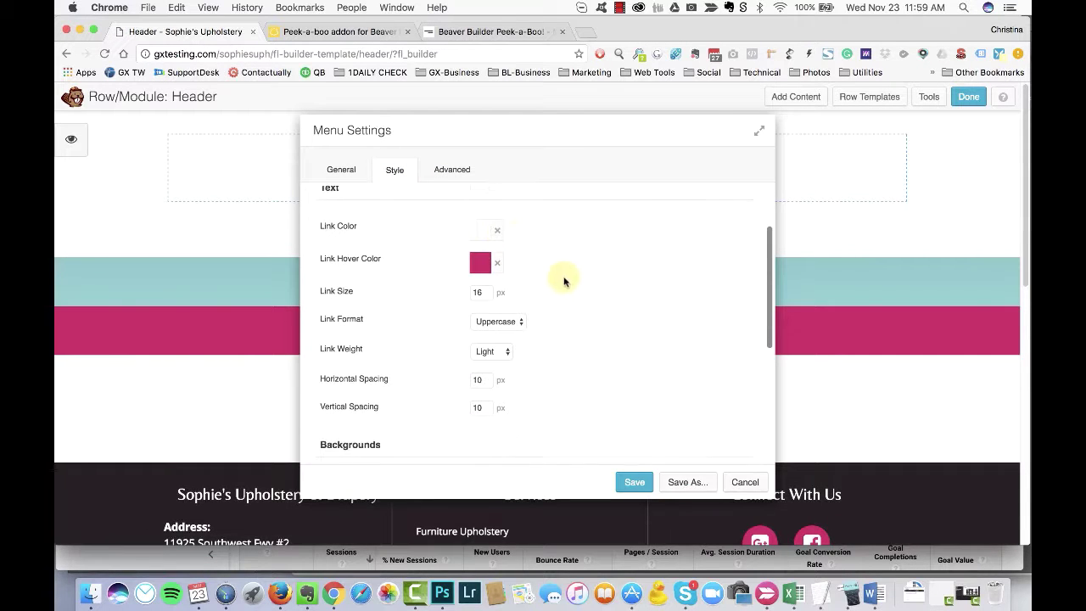
{"action": "left_click_drag", "start_coordinate": [536, 132], "coordinate": [734, 128]}
{"action": "scroll", "coordinate": [758, 262], "scroll_direction": "down", "scroll_amount": 3}
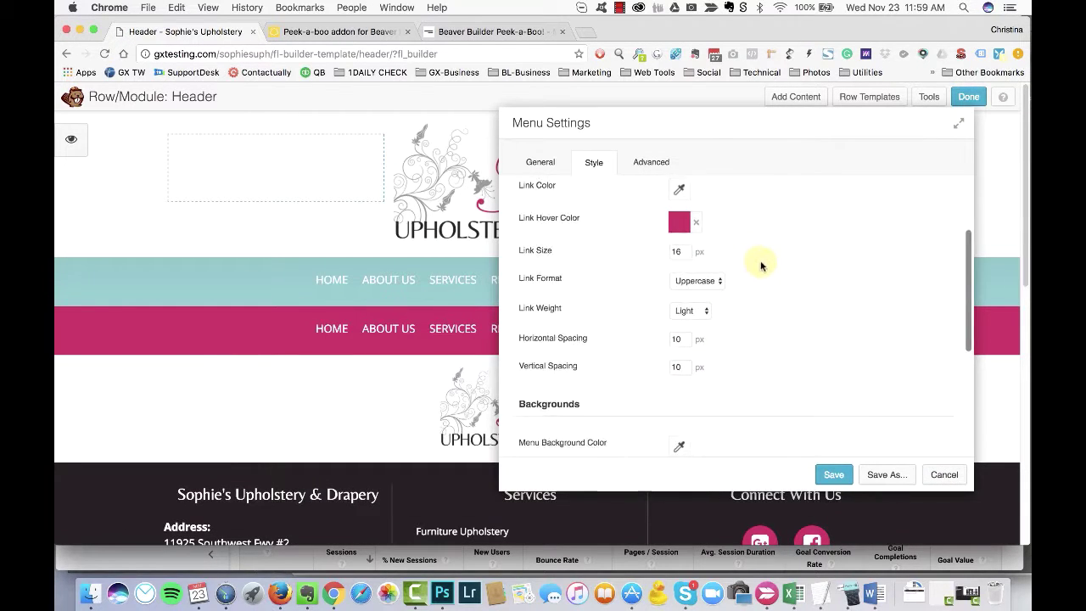
{"action": "scroll", "coordinate": [769, 304], "scroll_direction": "down", "scroll_amount": 1}
{"action": "scroll", "coordinate": [759, 271], "scroll_direction": "down", "scroll_amount": 3}
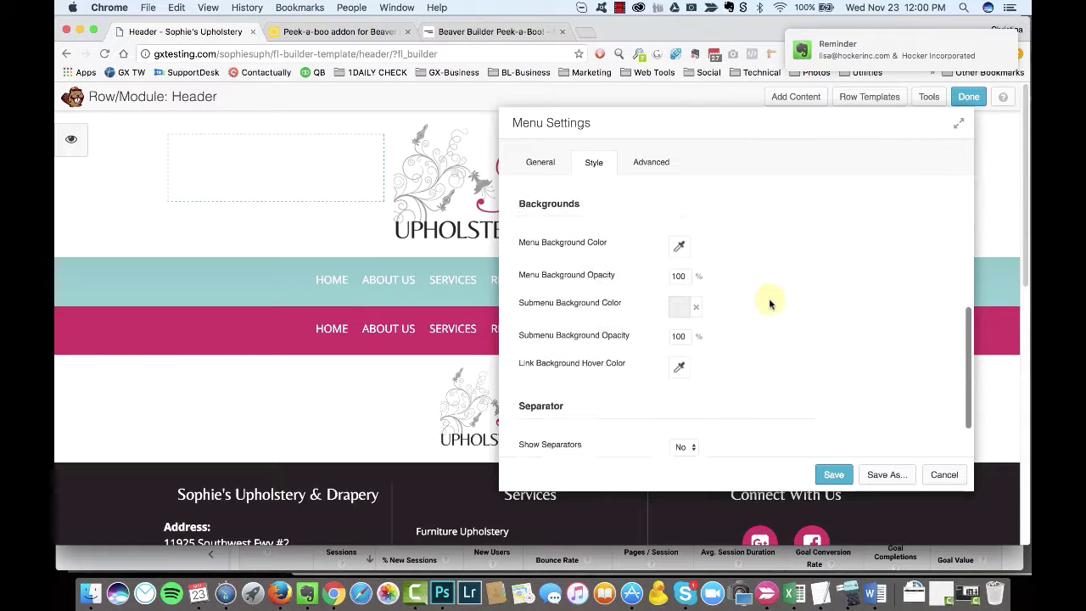
{"action": "left_click", "coordinate": [679, 292]}
{"action": "left_click_drag", "start_coordinate": [679, 368], "coordinate": [646, 410]}
{"action": "left_click", "coordinate": [768, 268]}
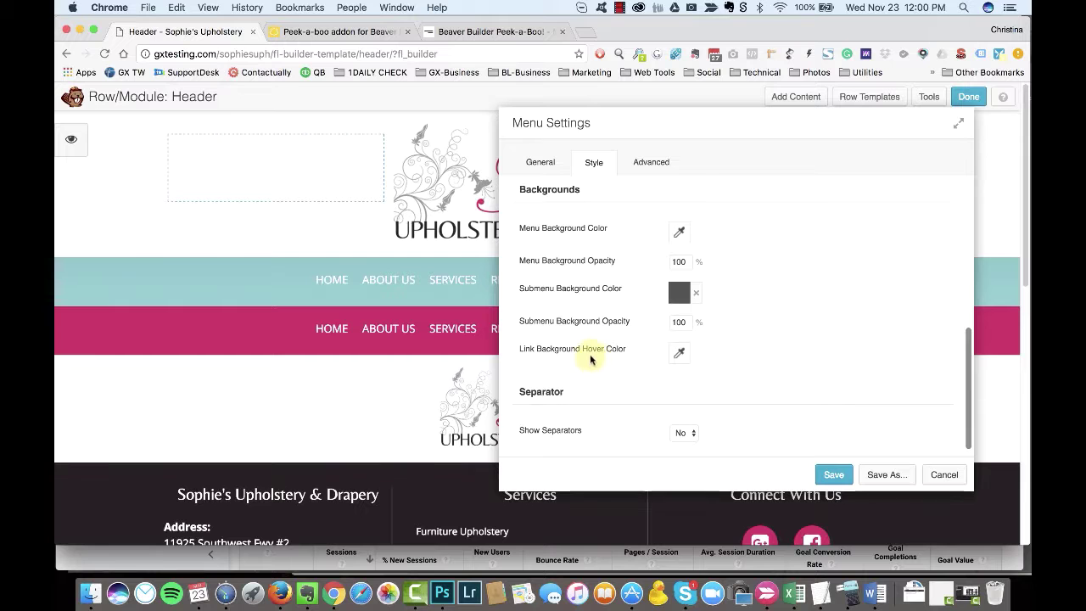
{"action": "scroll", "coordinate": [773, 305], "scroll_direction": "up", "scroll_amount": 5}
{"action": "key", "text": "Escape"}
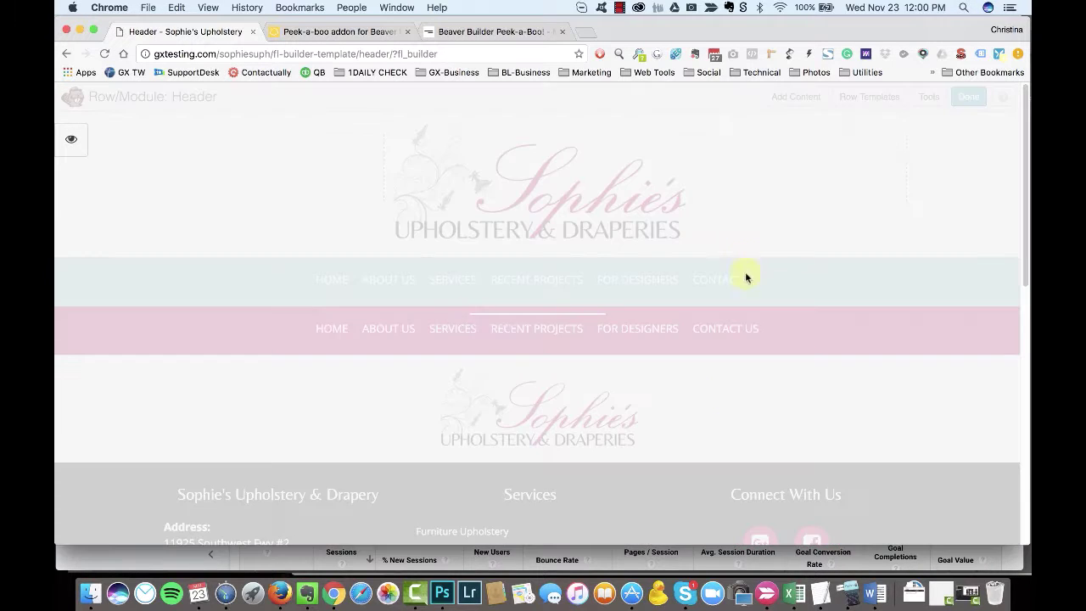
{"action": "left_click", "coordinate": [968, 96]}
{"action": "left_click", "coordinate": [529, 279]}
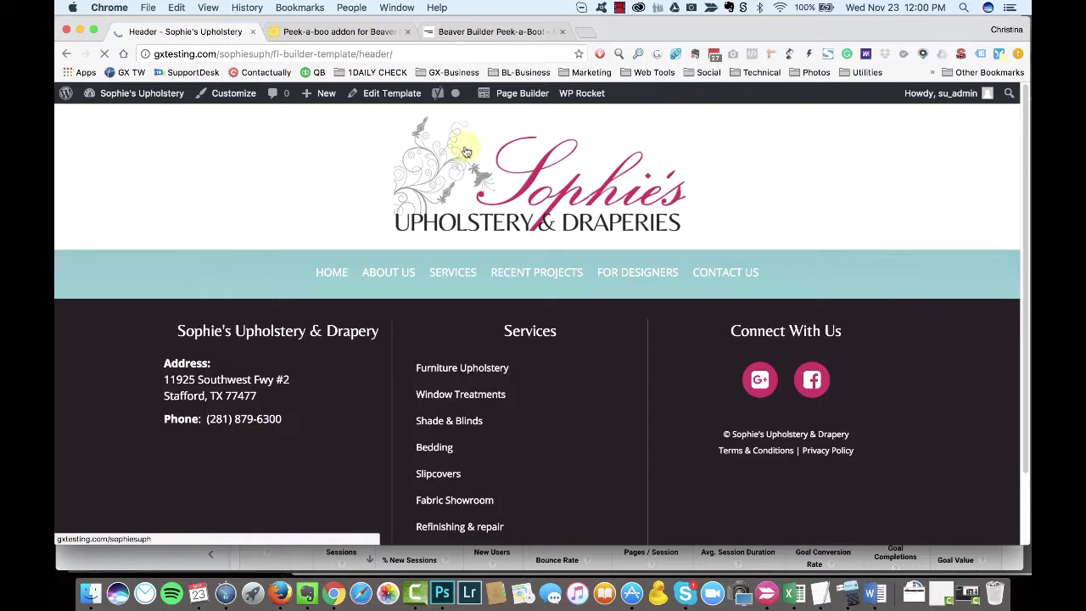
Step: Reopen the header, set the pink menu's link hover colour to #231f20, and publish
{"action": "left_click", "coordinate": [522, 92]}
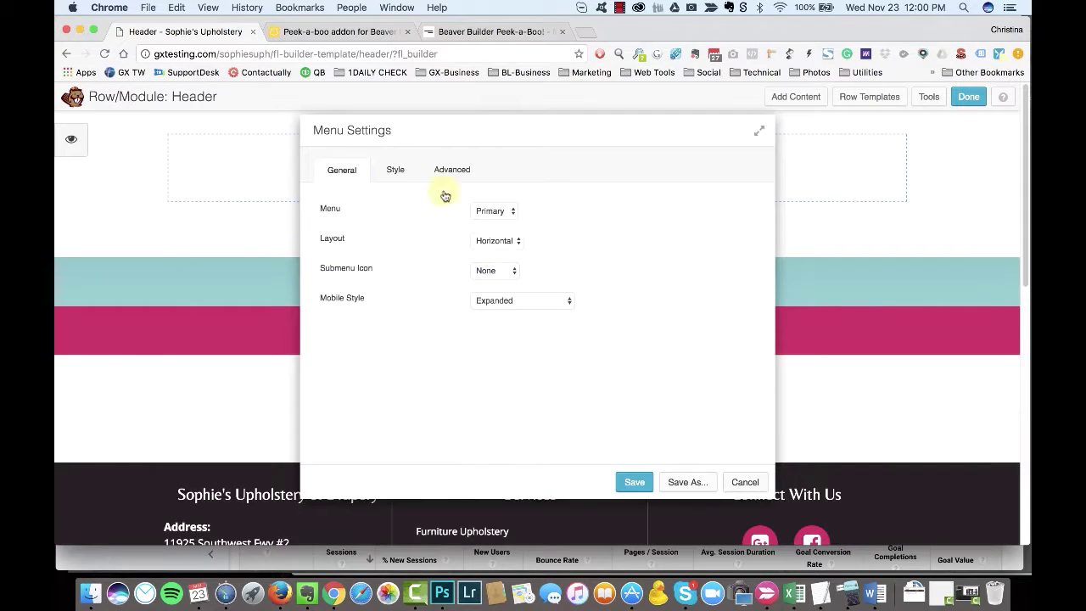
{"action": "left_click", "coordinate": [394, 169]}
{"action": "left_click", "coordinate": [479, 360]}
{"action": "left_click", "coordinate": [530, 332]}
{"action": "left_click", "coordinate": [516, 213]}
{"action": "left_click", "coordinate": [613, 356]}
{"action": "left_click", "coordinate": [635, 482]}
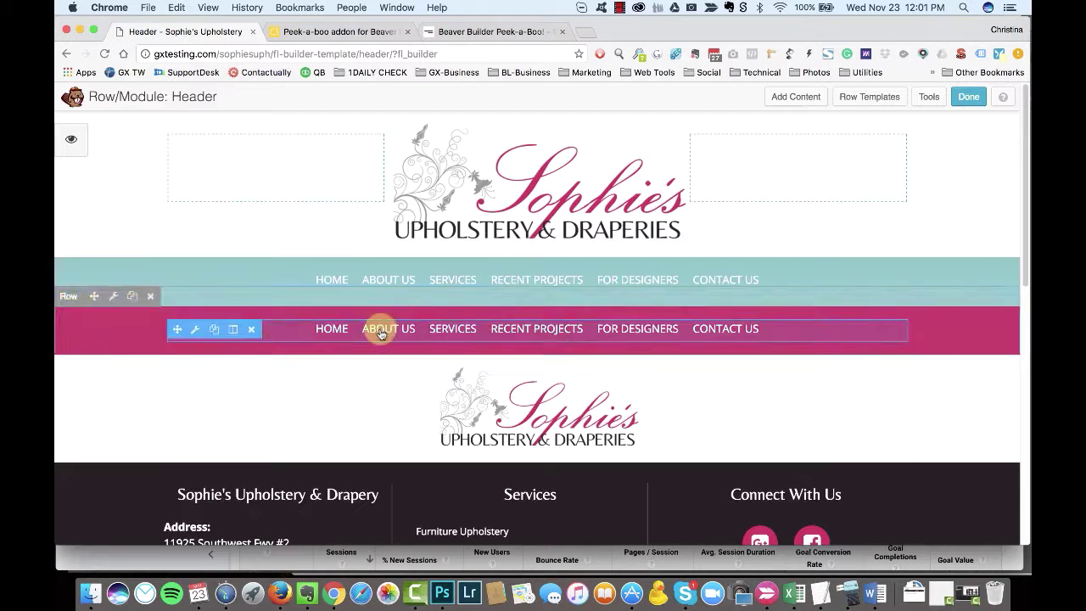
{"action": "left_click", "coordinate": [968, 96]}
{"action": "left_click", "coordinate": [487, 286]}
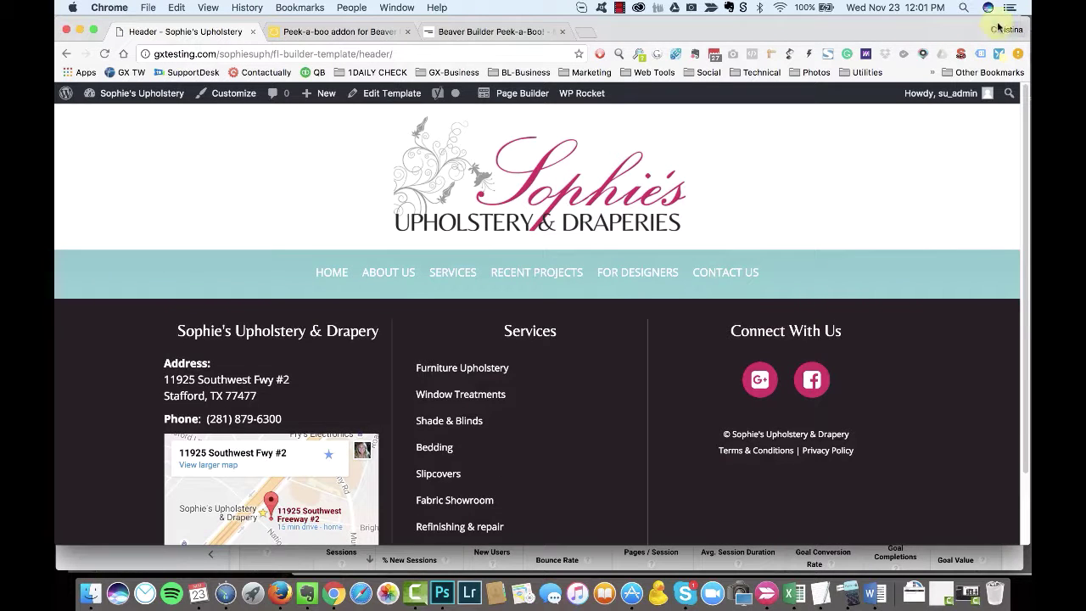
Step: Narrow the home page window and reopen the header in the page builder
{"action": "key", "text": "super+grave"}
{"action": "key", "text": "super+grave"}
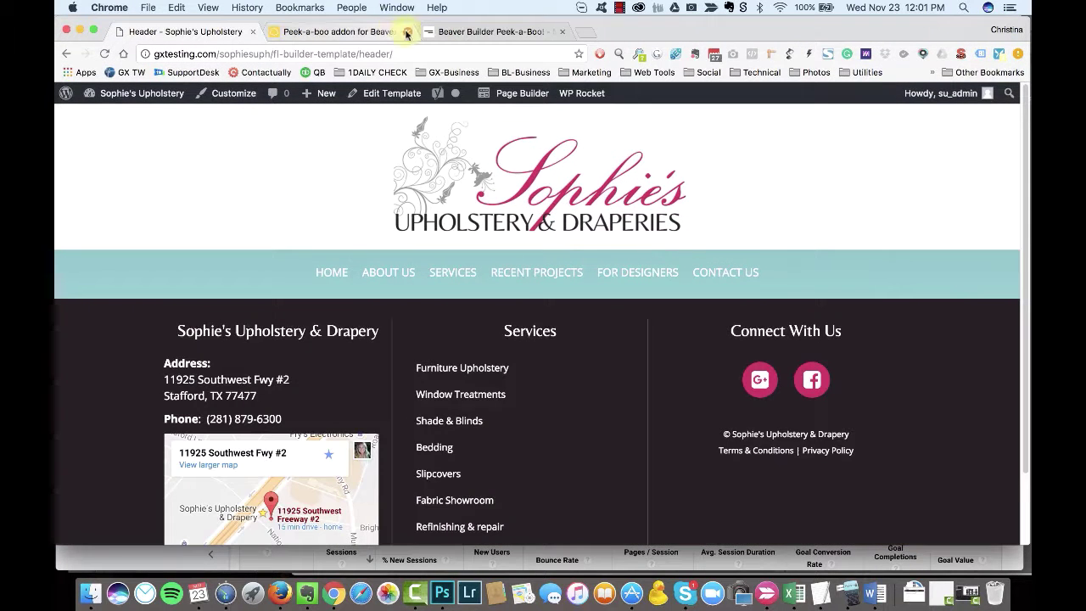
{"action": "left_click", "coordinate": [1017, 53]}
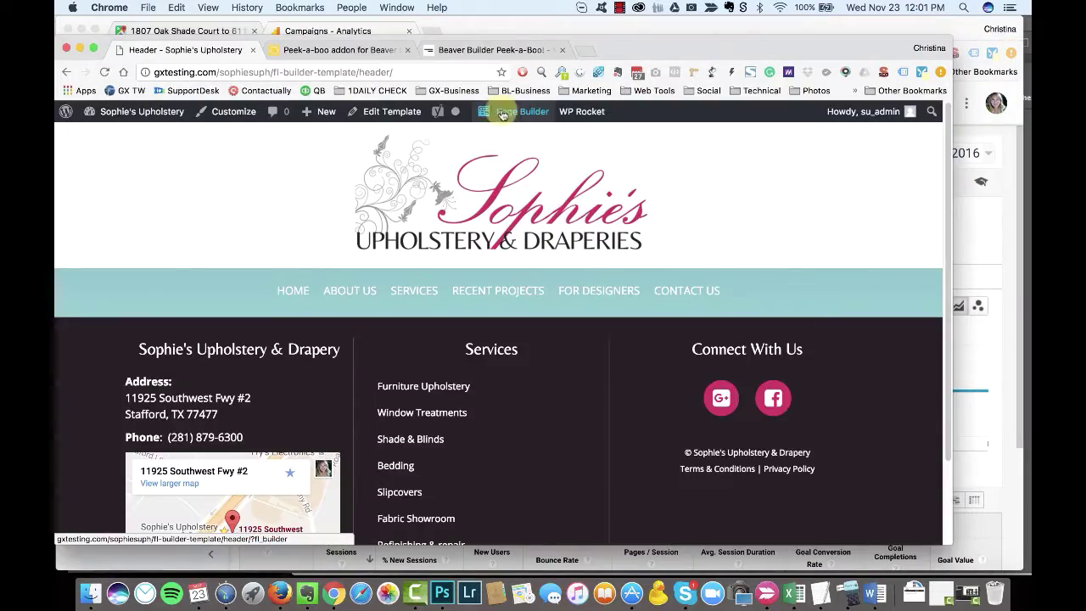
{"action": "left_click", "coordinate": [500, 115]}
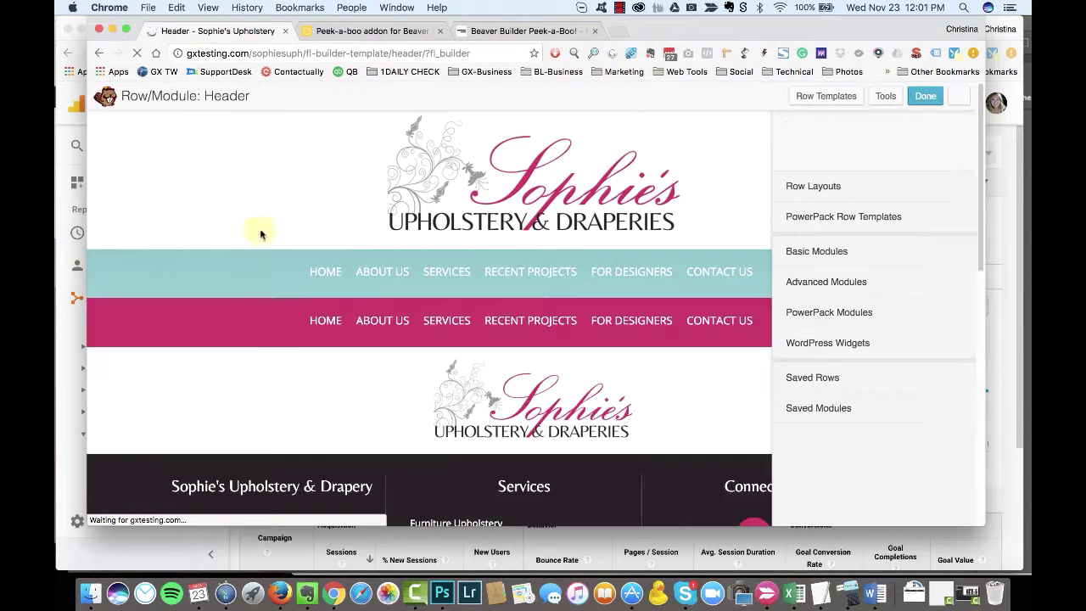
Step: Check the pink menu's dark grey submenu background and re-save its settings
{"action": "mouse_move", "coordinate": [366, 329]}
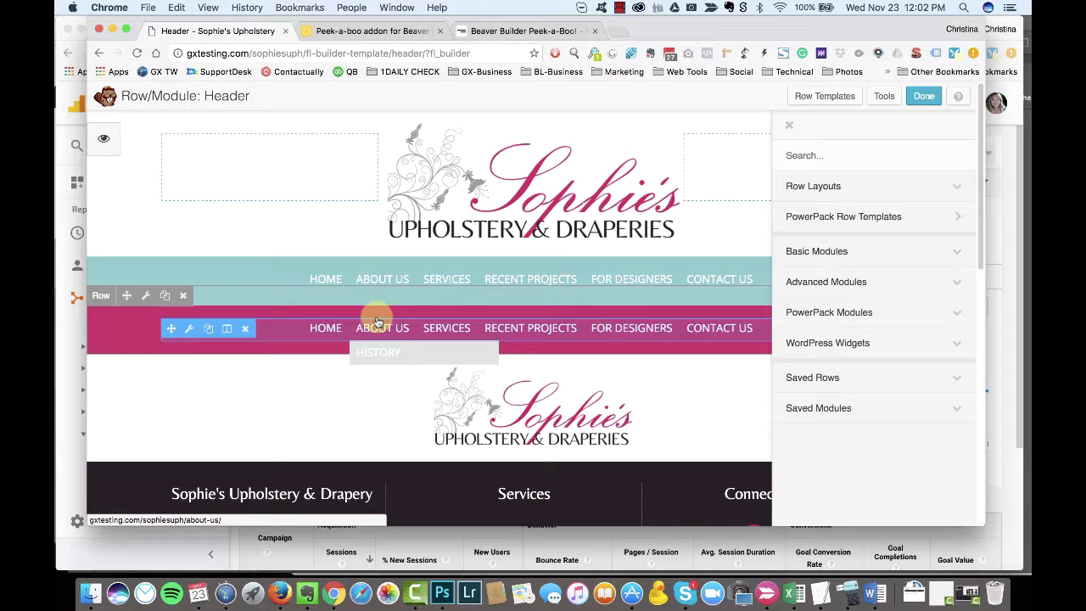
{"action": "left_click", "coordinate": [371, 328]}
{"action": "left_click", "coordinate": [383, 165]}
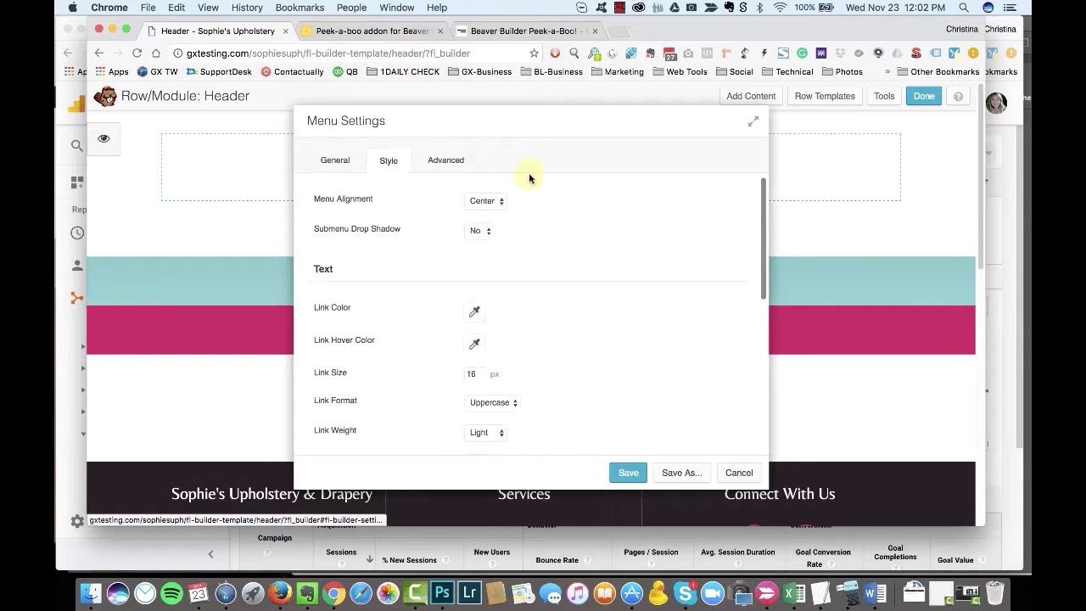
{"action": "scroll", "coordinate": [543, 291], "scroll_direction": "down", "scroll_amount": 10}
{"action": "left_click", "coordinate": [474, 309]}
{"action": "left_click", "coordinate": [440, 412]}
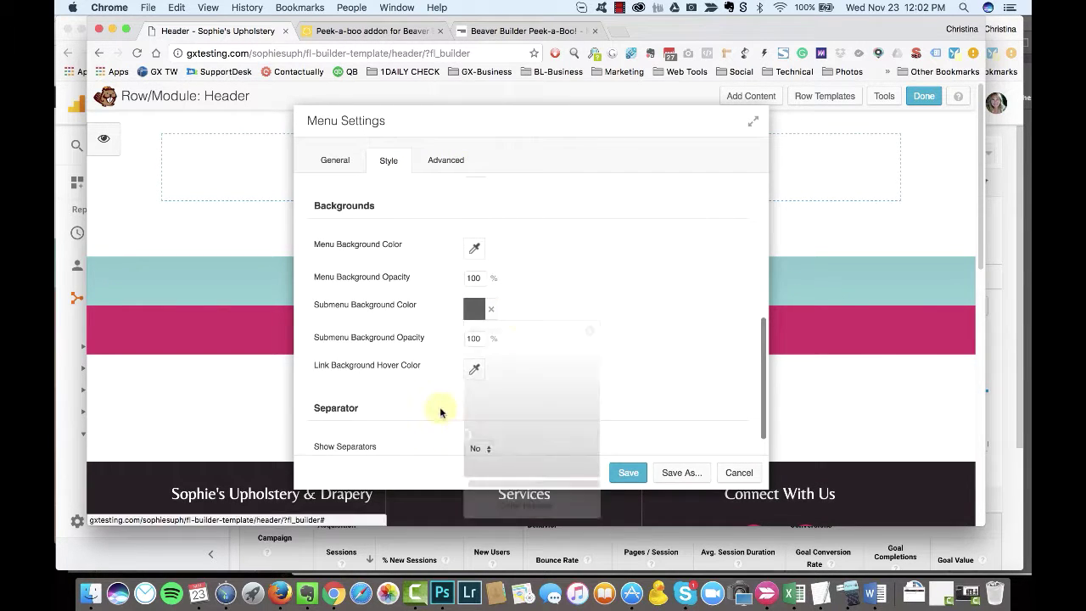
{"action": "left_click", "coordinate": [628, 472]}
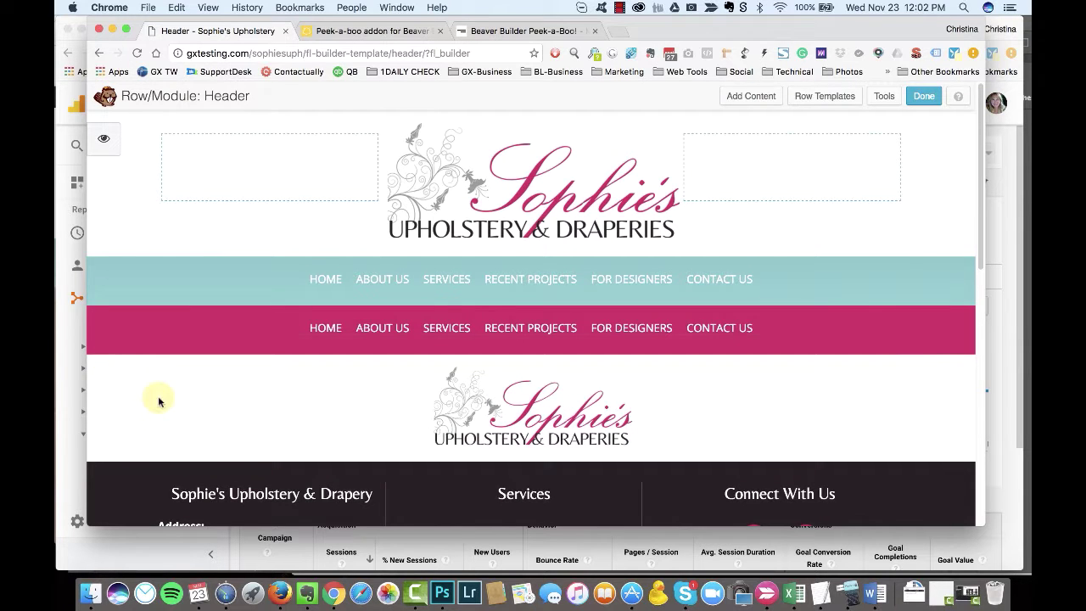
Step: Open Row Settings for the pink menu's row using its wrench icon
{"action": "left_click", "coordinate": [140, 293]}
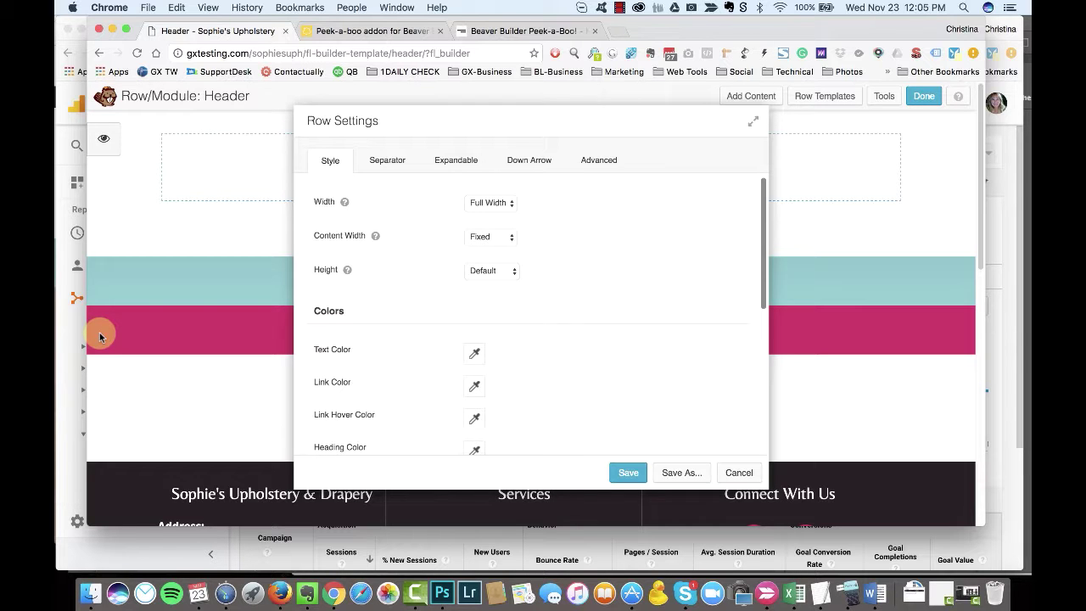
Step: Save the pink row's settings, then inspect the teal row's text colour and cancel
{"action": "left_click", "coordinate": [627, 472]}
{"action": "left_click", "coordinate": [143, 300]}
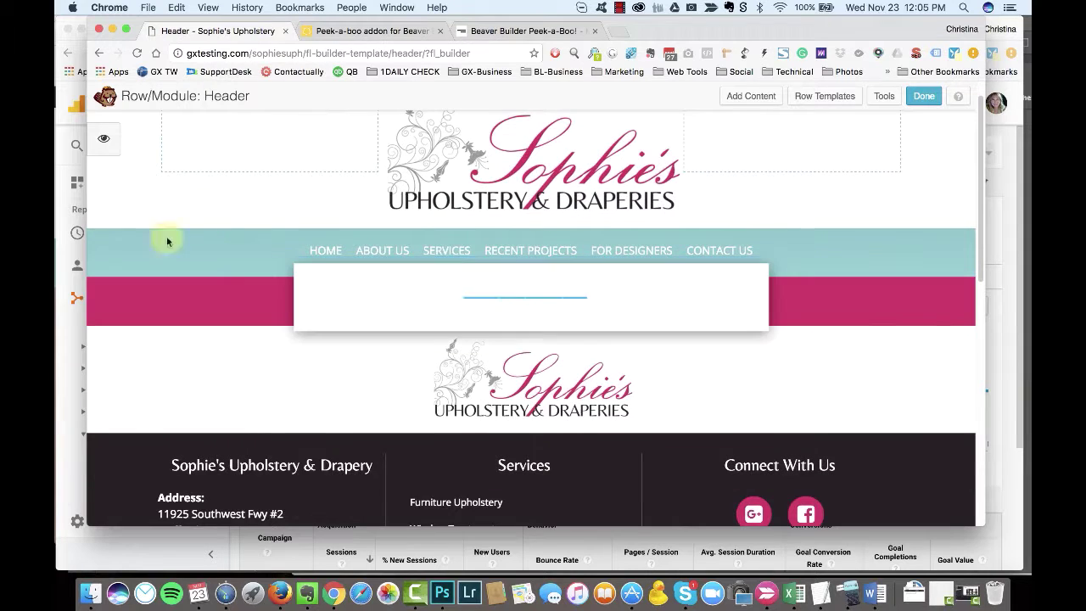
{"action": "left_click", "coordinate": [476, 354]}
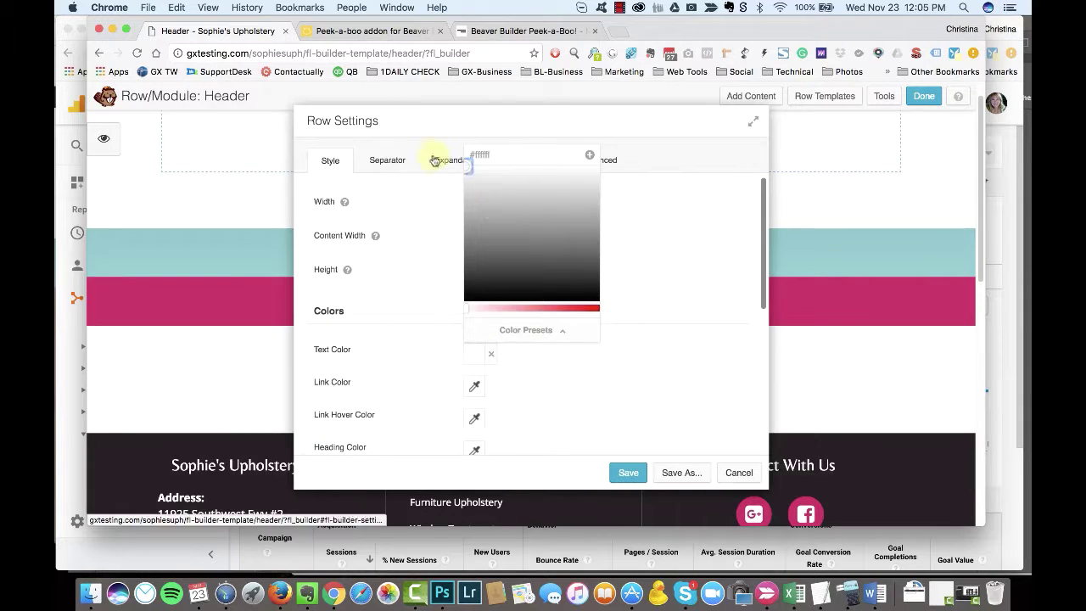
{"action": "left_click", "coordinate": [532, 370]}
{"action": "left_click", "coordinate": [739, 473]}
Step: Re-save the menu module's settings and publish the header template
{"action": "left_click", "coordinate": [450, 302]}
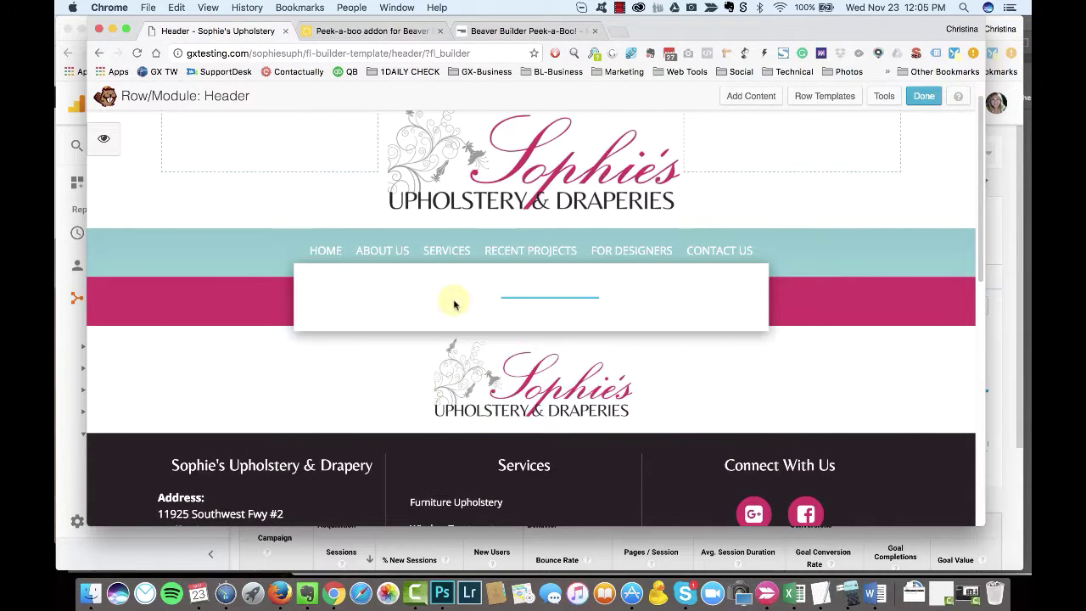
{"action": "left_click", "coordinate": [395, 163]}
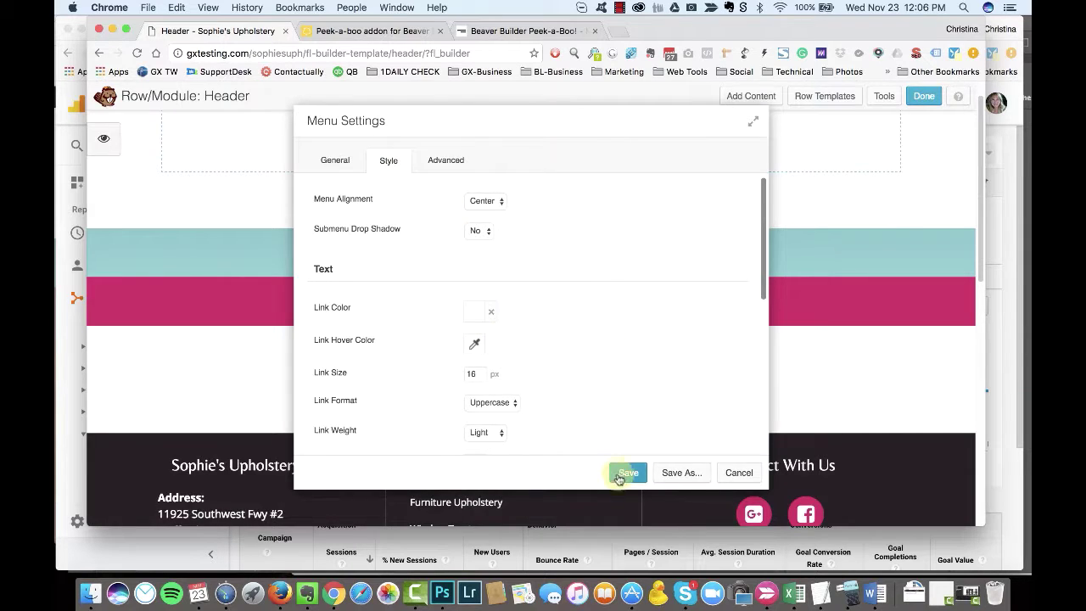
{"action": "left_click", "coordinate": [619, 475]}
{"action": "left_click", "coordinate": [924, 96]}
{"action": "left_click", "coordinate": [517, 274]}
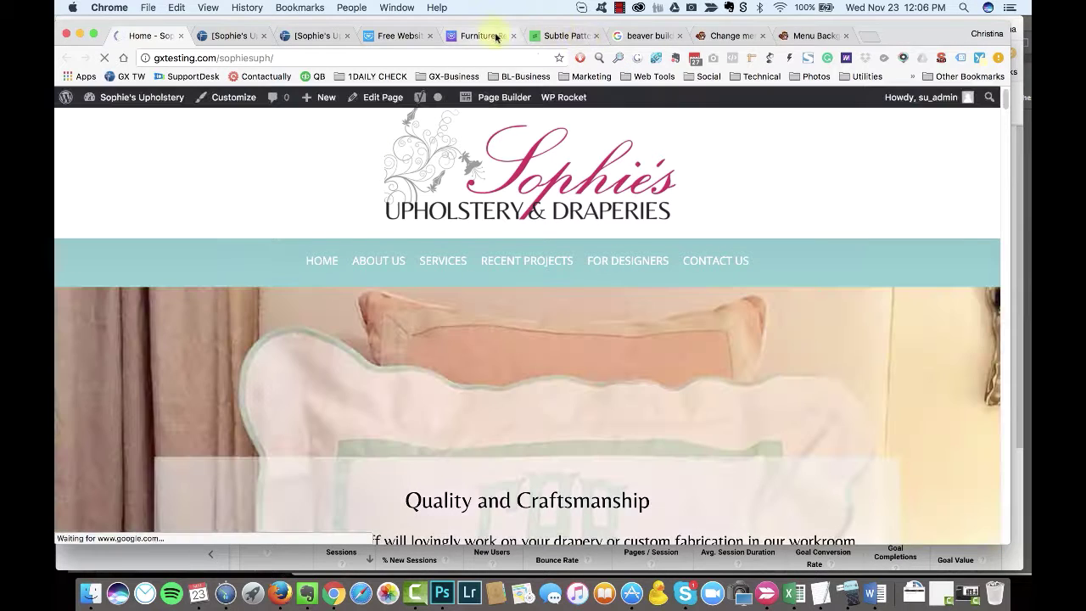
Step: Close the extra tab and test the mobile navigation menu in a narrowed window
{"action": "left_click", "coordinate": [595, 36]}
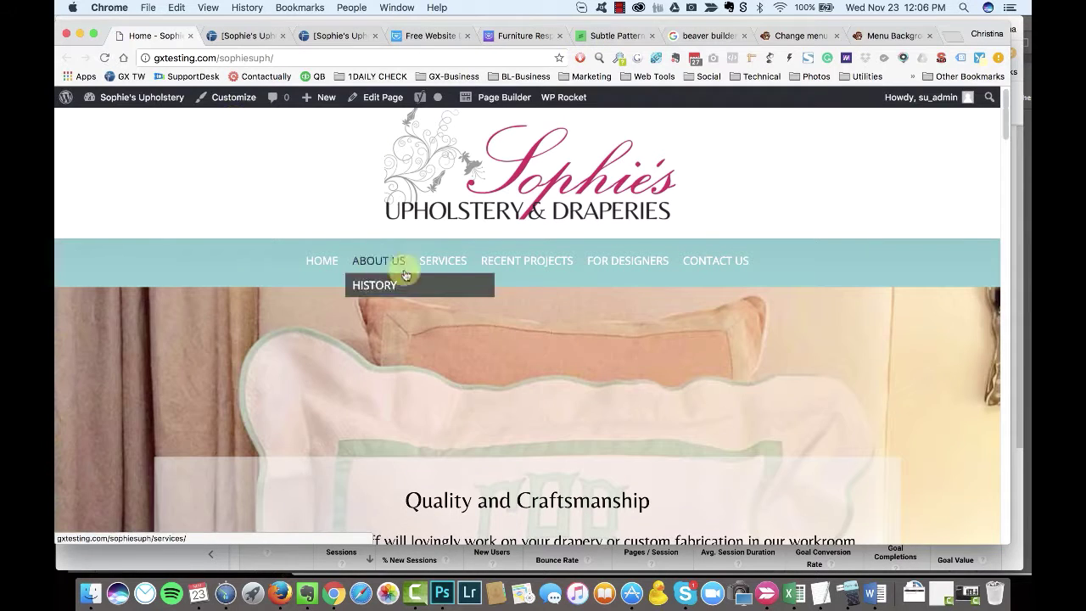
{"action": "left_click_drag", "start_coordinate": [1011, 26], "coordinate": [1001, 24]}
{"action": "left_click", "coordinate": [250, 124]}
{"action": "left_click", "coordinate": [248, 118]}
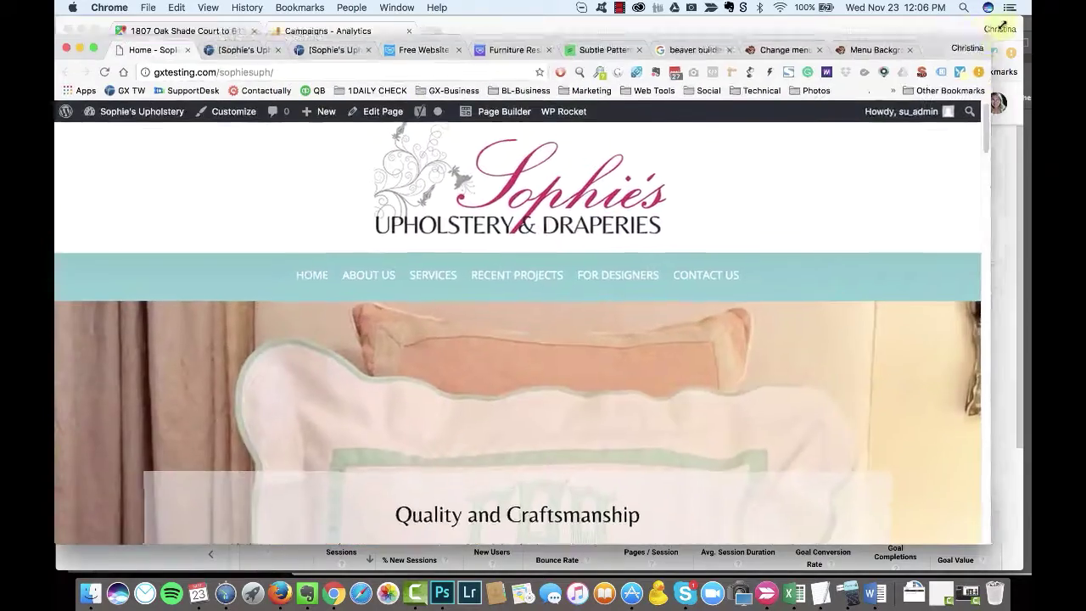
{"action": "scroll", "coordinate": [298, 369], "scroll_direction": "down", "scroll_amount": 3}
{"action": "scroll", "coordinate": [297, 369], "scroll_direction": "down", "scroll_amount": 3}
{"action": "scroll", "coordinate": [274, 388], "scroll_direction": "up", "scroll_amount": 10}
Step: Return to the header template window and reopen it in the page builder
{"action": "key", "text": "super+grave"}
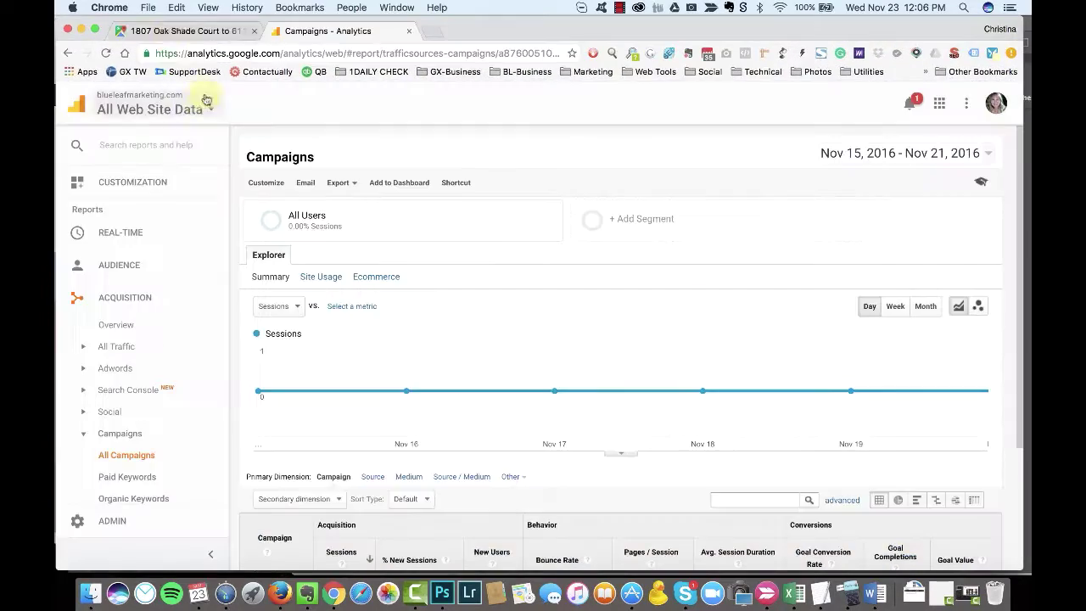
{"action": "key", "text": "super+grave"}
{"action": "left_click", "coordinate": [539, 98]}
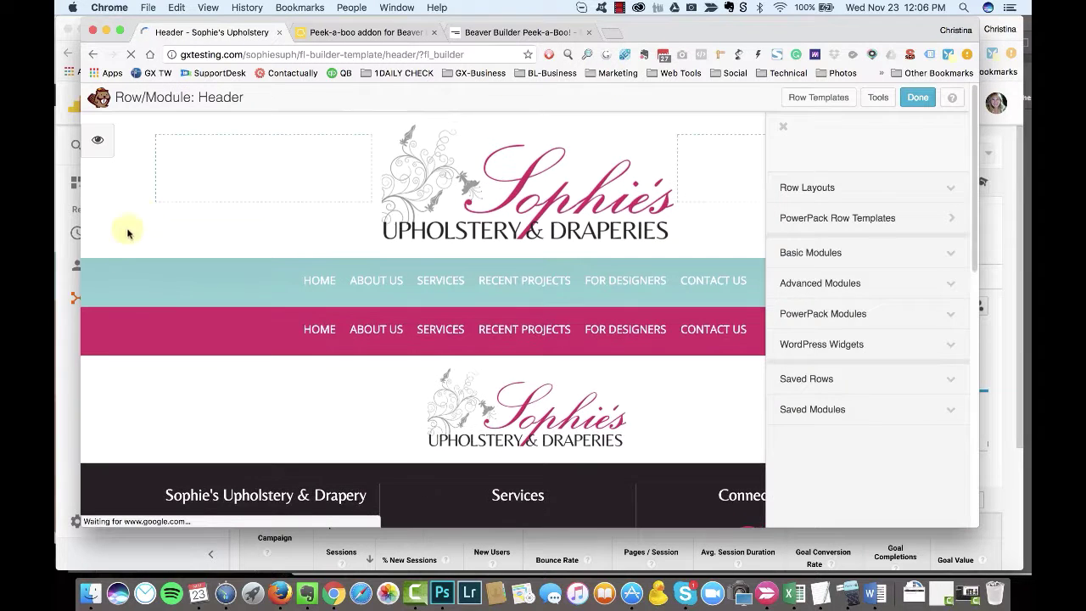
Step: In the teal menu row's style settings, enter a border width of 0 and pick the pink preset colour
{"action": "left_click", "coordinate": [142, 250]}
{"action": "scroll", "coordinate": [547, 339], "scroll_direction": "down", "scroll_amount": 5}
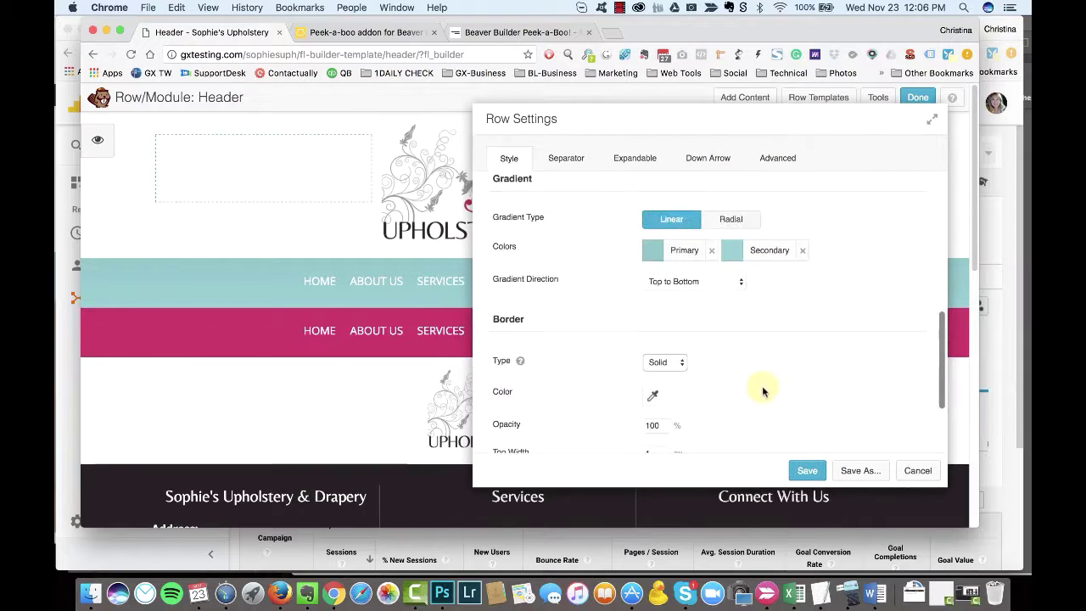
{"action": "scroll", "coordinate": [762, 387], "scroll_direction": "down", "scroll_amount": 3}
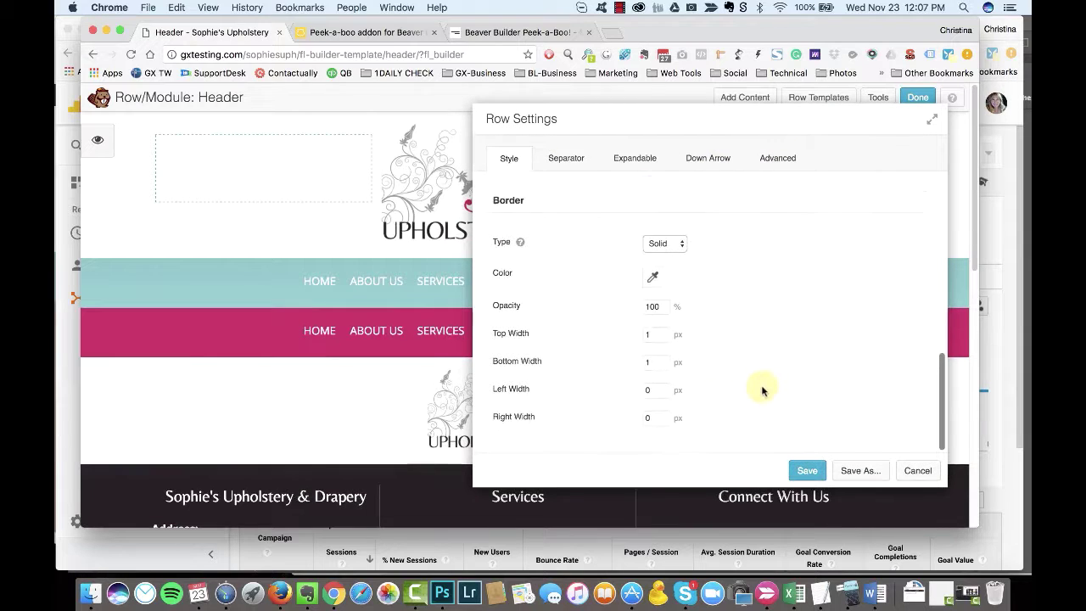
{"action": "type", "text": "0"}
{"action": "left_click", "coordinate": [652, 276]}
{"action": "left_click", "coordinate": [704, 472]}
{"action": "left_click", "coordinate": [704, 340]}
Step: Make the teal menu row's border solid and dark grey
{"action": "left_click_drag", "start_coordinate": [594, 119], "coordinate": [658, 124]}
{"action": "scroll", "coordinate": [759, 322], "scroll_direction": "up", "scroll_amount": 3}
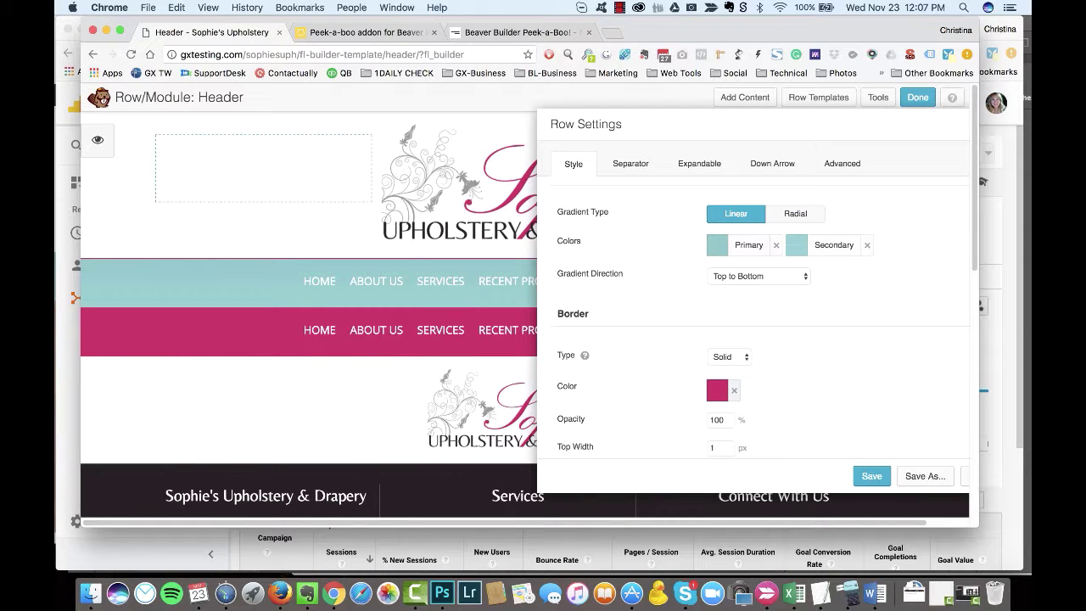
{"action": "scroll", "coordinate": [743, 373], "scroll_direction": "up", "scroll_amount": 1}
{"action": "left_click", "coordinate": [742, 373]}
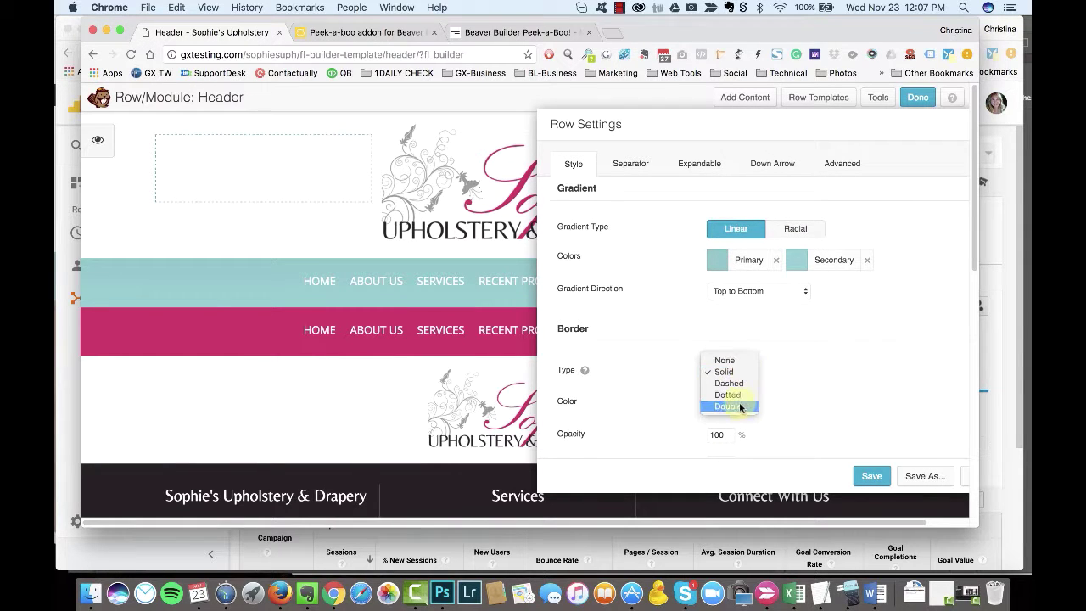
{"action": "left_click", "coordinate": [759, 374]}
{"action": "left_click", "coordinate": [732, 341]}
{"action": "left_click", "coordinate": [717, 404]}
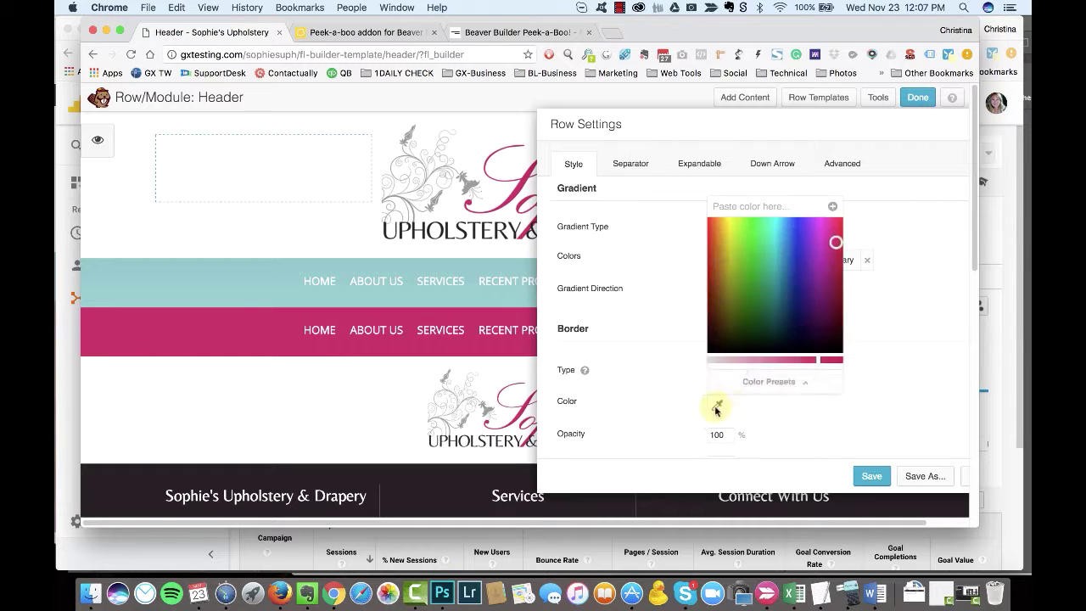
{"action": "left_click", "coordinate": [747, 380]}
{"action": "left_click", "coordinate": [766, 417]}
Step: Save the row's border settings and publish the Header template
{"action": "scroll", "coordinate": [722, 387], "scroll_direction": "down", "scroll_amount": 3}
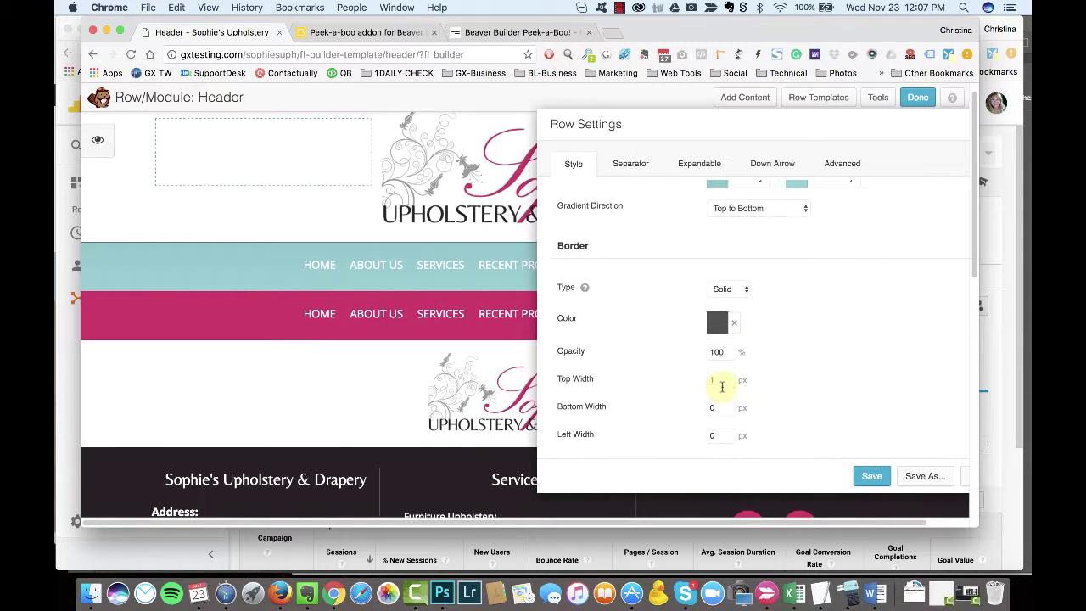
{"action": "left_click", "coordinate": [872, 476]}
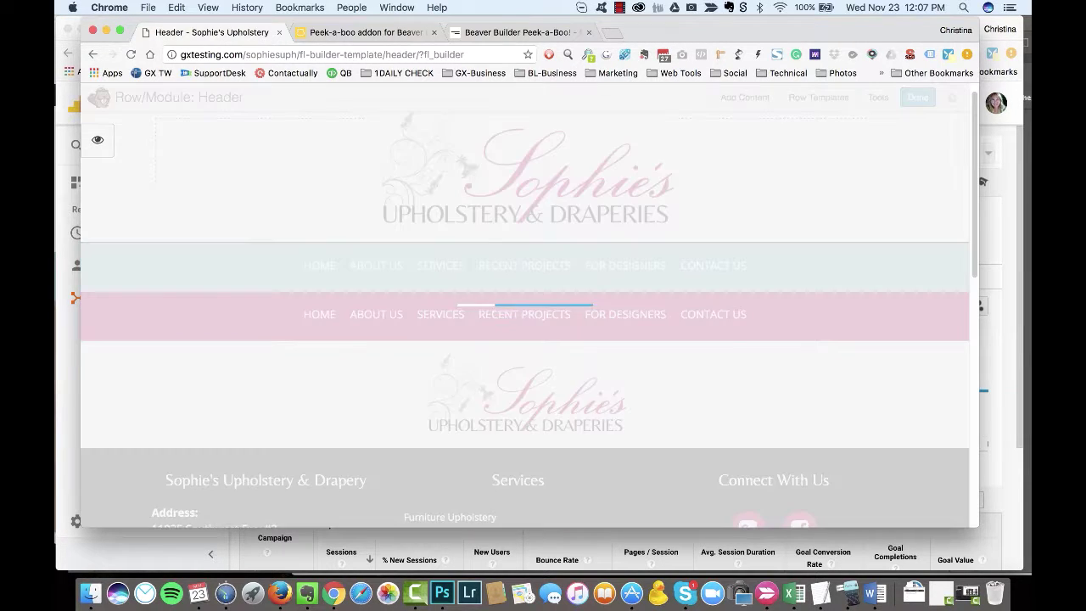
{"action": "scroll", "coordinate": [526, 322], "scroll_direction": "down", "scroll_amount": 4}
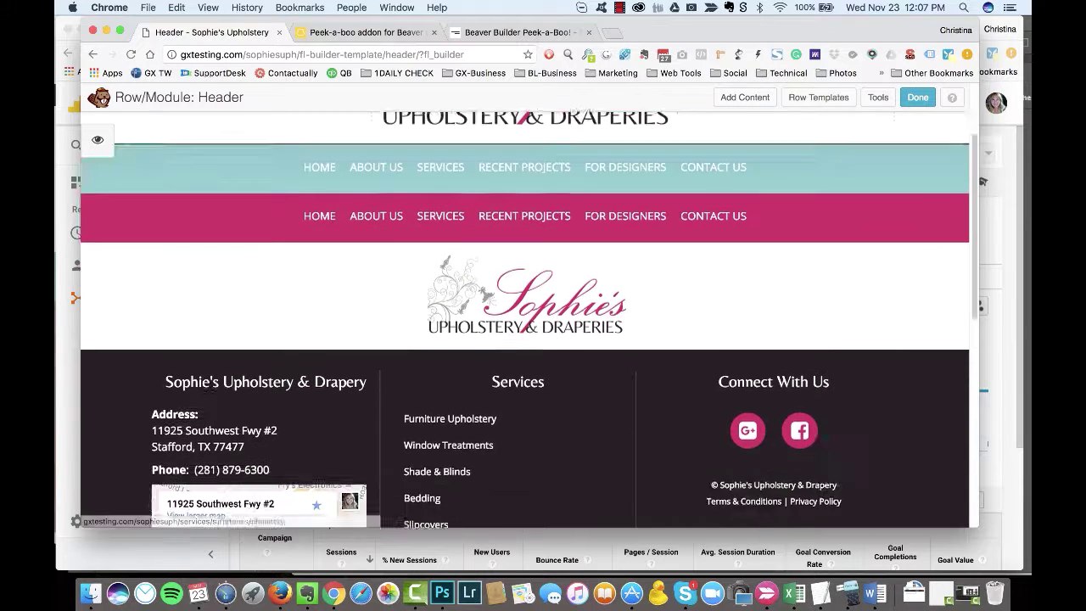
{"action": "scroll", "coordinate": [526, 323], "scroll_direction": "up", "scroll_amount": 5}
{"action": "left_click", "coordinate": [918, 96]}
{"action": "left_click", "coordinate": [548, 269]}
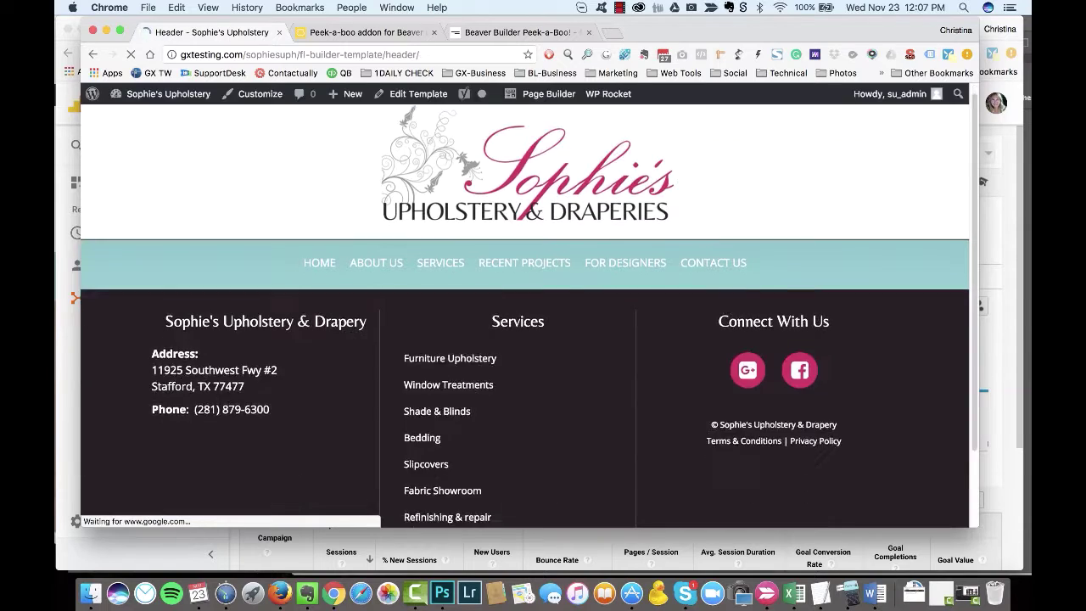
Step: Close the Campaigns analytics tab and the Google Maps window, then bring back the header template window
{"action": "key", "text": "super+grave"}
{"action": "key", "text": "super+w"}
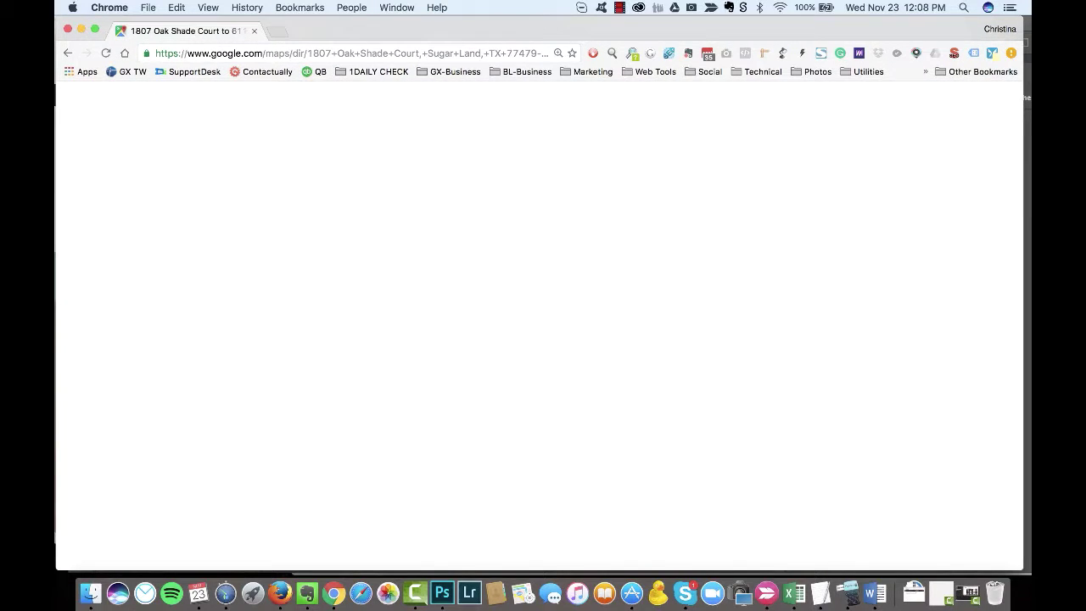
{"action": "key", "text": "super+w"}
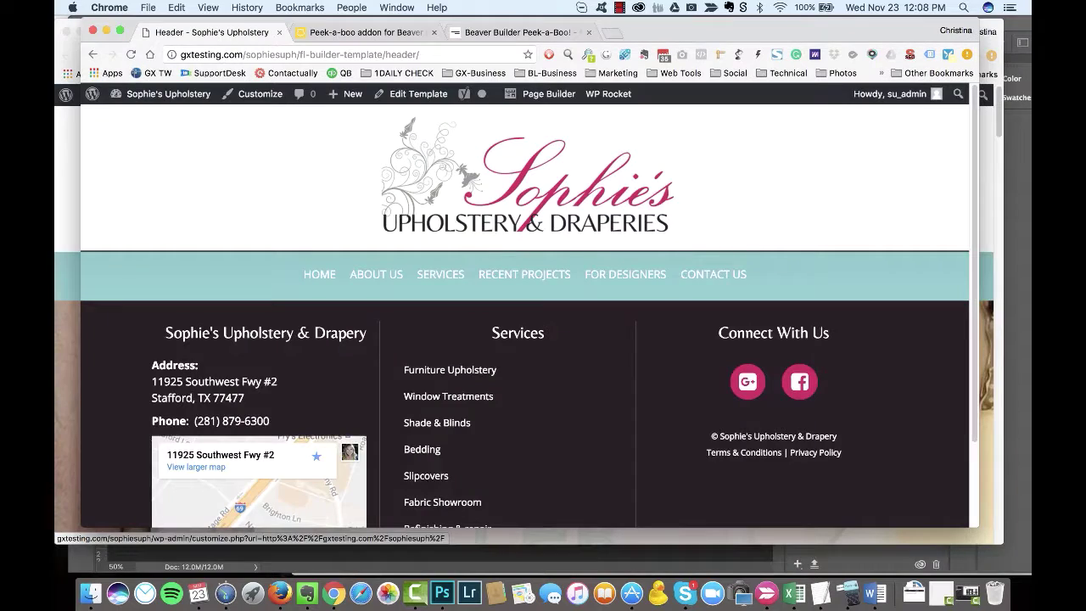
{"action": "key", "text": "super+shift+w"}
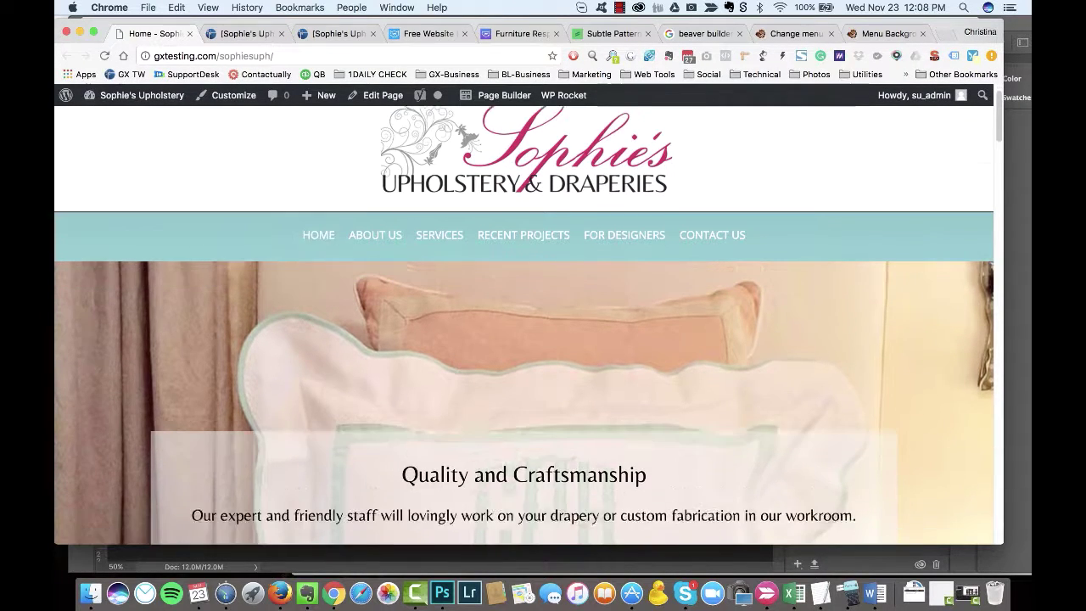
{"action": "key", "text": "super+grave"}
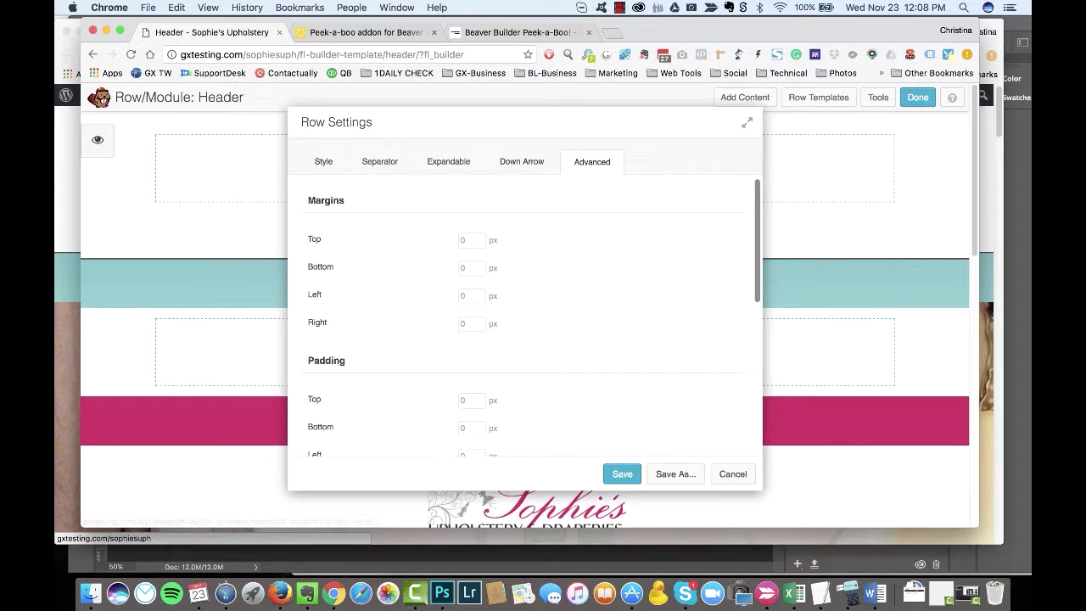
Step: Try a solid pink background on the empty row, then clear the background colour
{"action": "left_click", "coordinate": [647, 330]}
{"action": "left_click", "coordinate": [645, 342]}
{"action": "scroll", "coordinate": [670, 342], "scroll_direction": "down", "scroll_amount": 1}
{"action": "left_click", "coordinate": [631, 391]}
{"action": "left_click", "coordinate": [678, 371]}
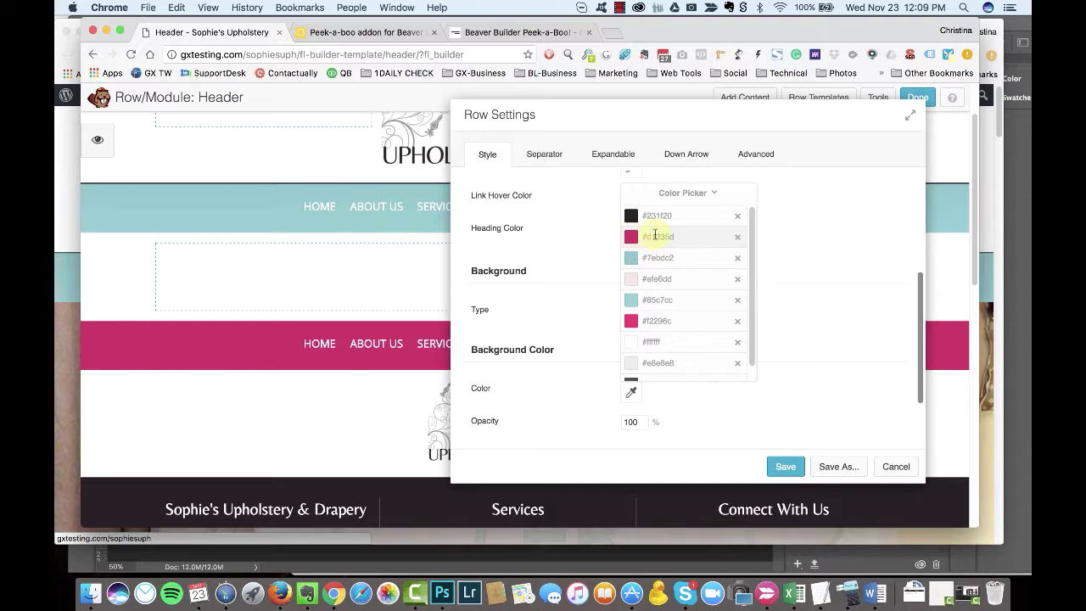
{"action": "left_click", "coordinate": [655, 236]}
{"action": "scroll", "coordinate": [718, 346], "scroll_direction": "down", "scroll_amount": 3}
{"action": "left_click", "coordinate": [647, 315]}
Step: Give the empty row a solid pink #d1235d border
{"action": "left_click", "coordinate": [637, 408]}
{"action": "left_click", "coordinate": [641, 424]}
{"action": "scroll", "coordinate": [734, 363], "scroll_direction": "down", "scroll_amount": 3}
{"action": "left_click", "coordinate": [631, 281]}
{"action": "left_click", "coordinate": [682, 479]}
{"action": "left_click", "coordinate": [657, 354]}
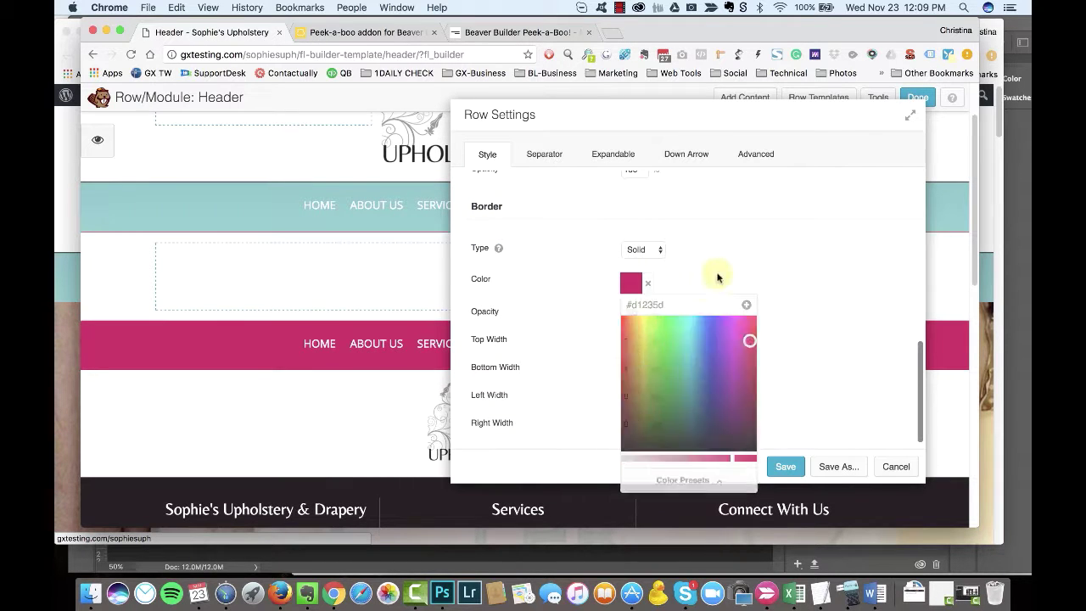
{"action": "left_click", "coordinate": [717, 278]}
Step: Make the row full height with a top margin of 5, then save the row settings
{"action": "scroll", "coordinate": [746, 297], "scroll_direction": "up", "scroll_amount": 10}
{"action": "left_click", "coordinate": [648, 265]}
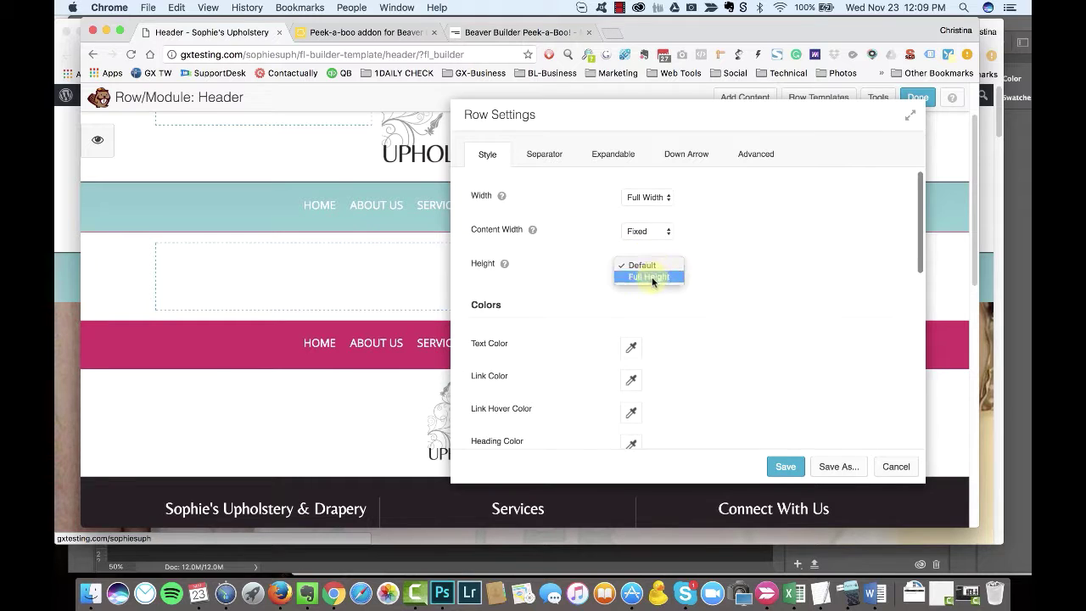
{"action": "left_click", "coordinate": [654, 278]}
{"action": "left_click", "coordinate": [755, 155]}
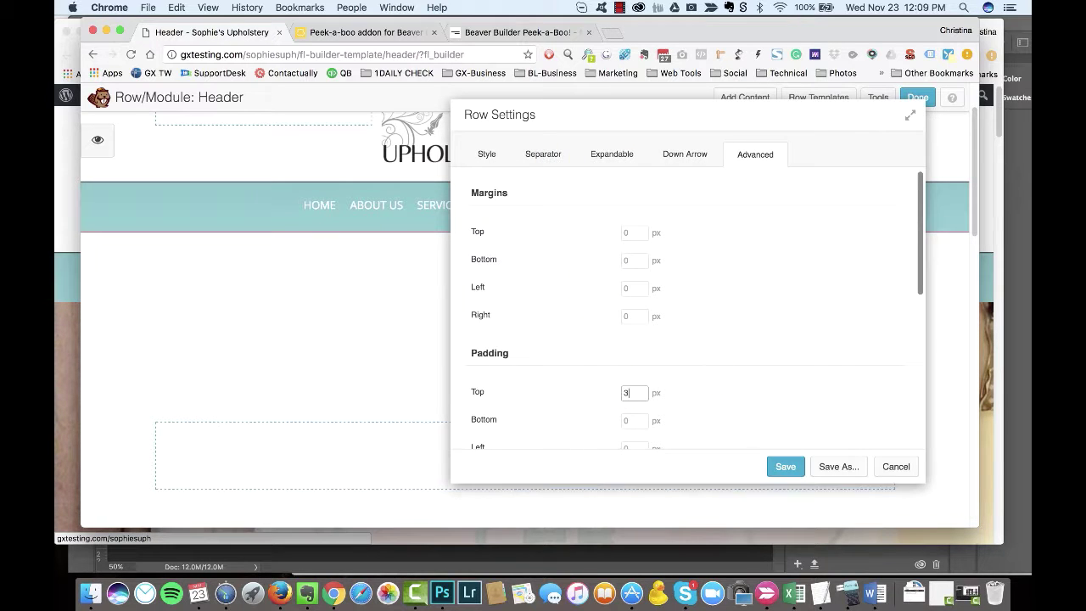
{"action": "type", "text": "3"}
{"action": "scroll", "coordinate": [687, 313], "scroll_direction": "down", "scroll_amount": 1}
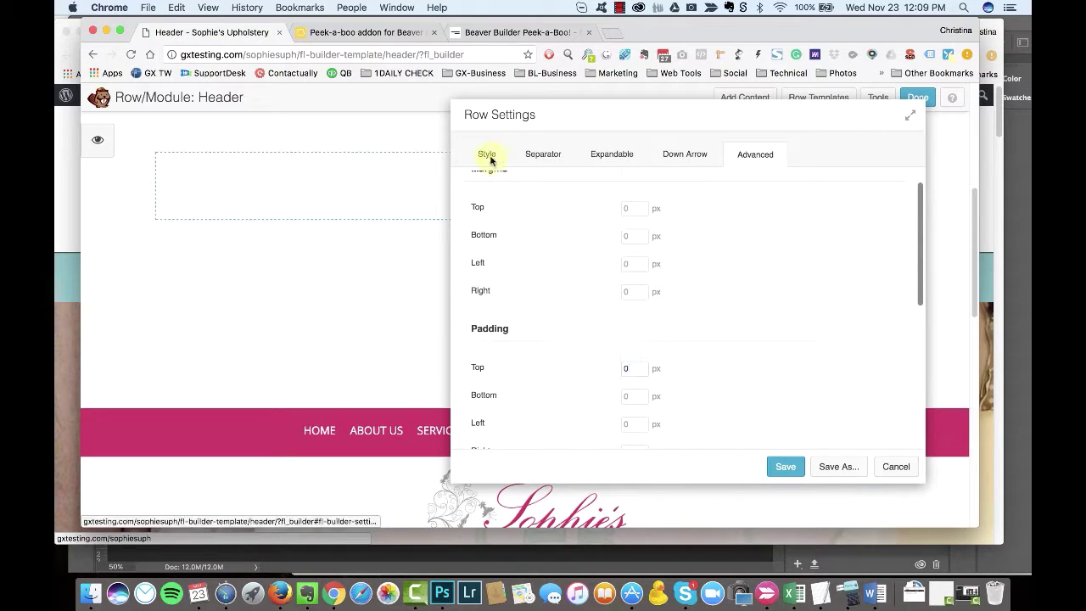
{"action": "left_click", "coordinate": [489, 156]}
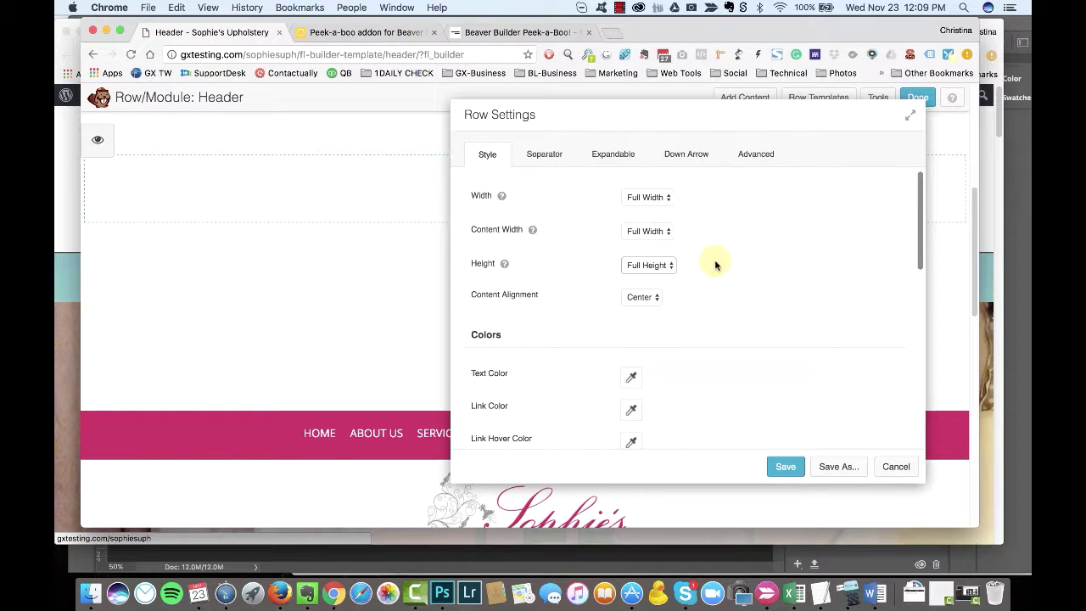
{"action": "left_click", "coordinate": [754, 154]}
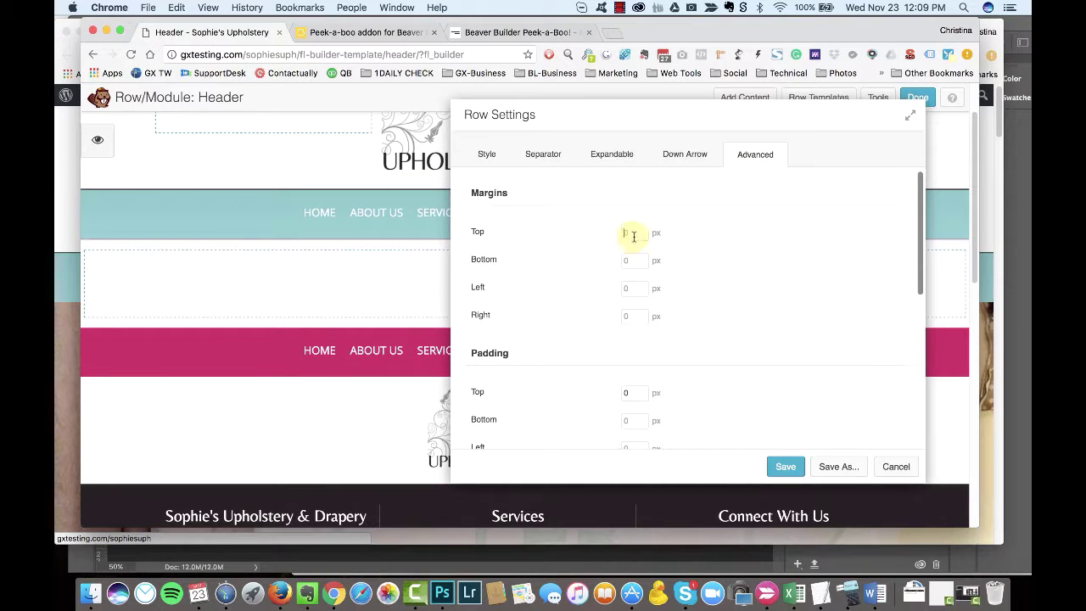
{"action": "type", "text": "5"}
{"action": "key", "text": "Tab"}
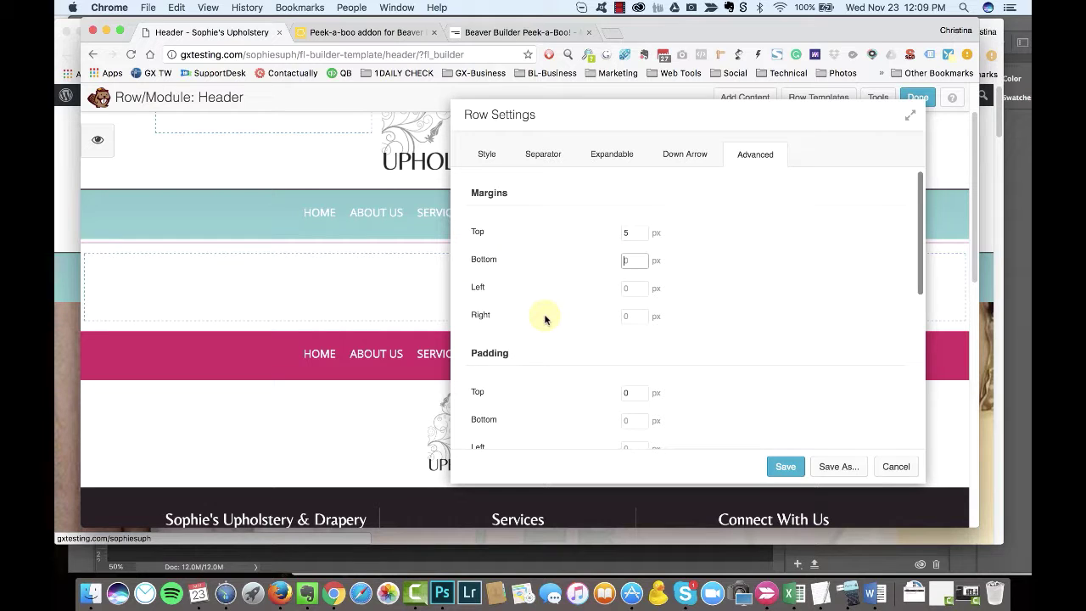
{"action": "left_click", "coordinate": [784, 465]}
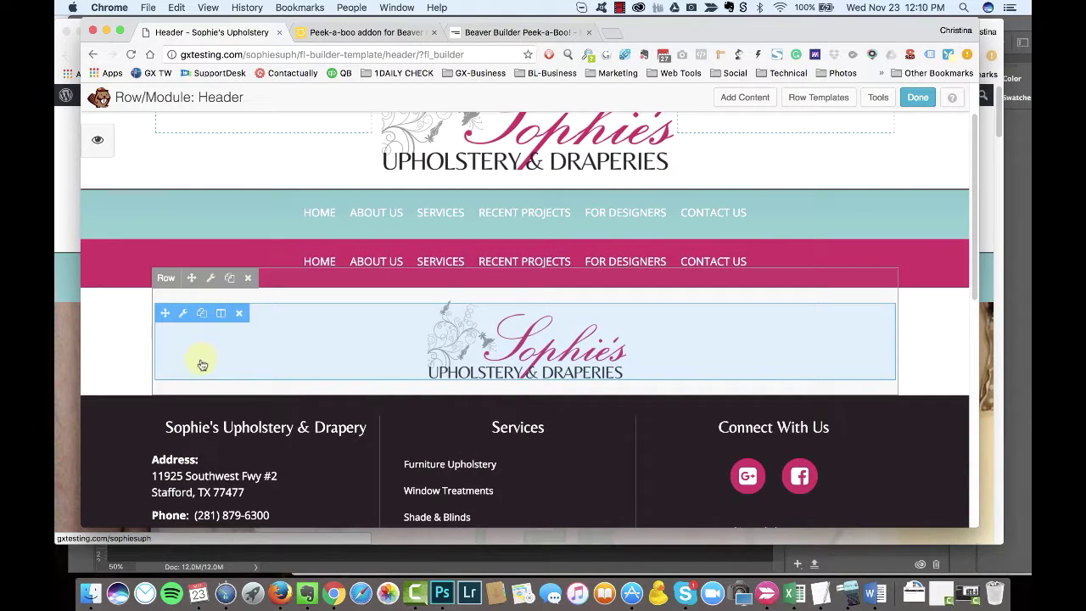
Step: Drag a new row layout between the two menu rows and give it a solid pink border
{"action": "left_click", "coordinate": [743, 97]}
{"action": "left_click", "coordinate": [806, 187]}
{"action": "left_click_drag", "start_coordinate": [814, 223], "coordinate": [165, 245]}
{"action": "left_click", "coordinate": [140, 215]}
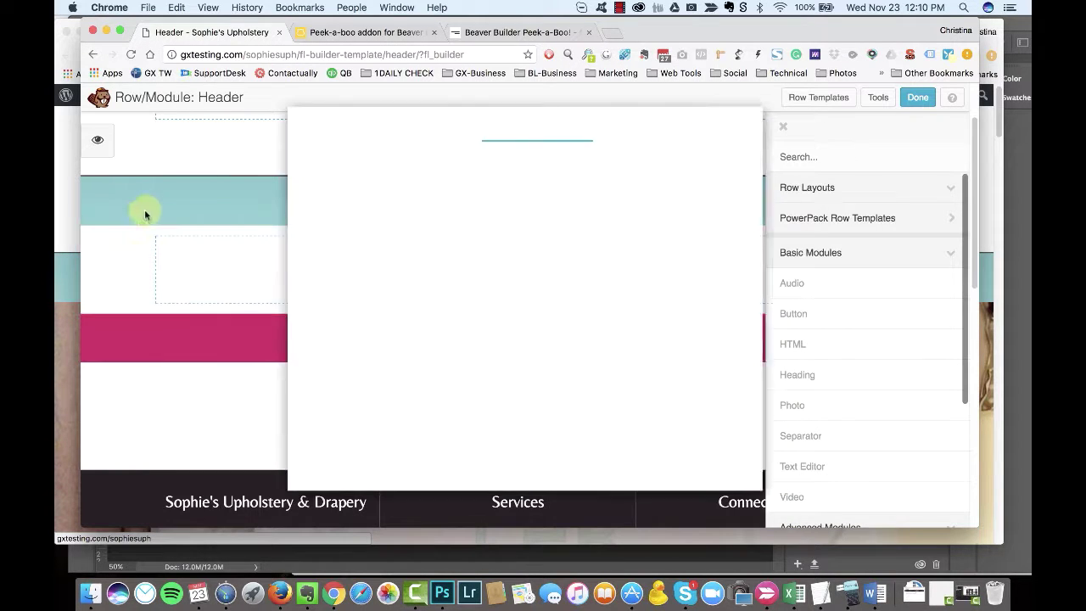
{"action": "scroll", "coordinate": [593, 271], "scroll_direction": "down", "scroll_amount": 5}
{"action": "left_click", "coordinate": [526, 413]}
{"action": "left_click", "coordinate": [534, 429]}
{"action": "scroll", "coordinate": [582, 402], "scroll_direction": "down", "scroll_amount": 3}
{"action": "left_click", "coordinate": [513, 317]}
{"action": "left_click", "coordinate": [540, 295]}
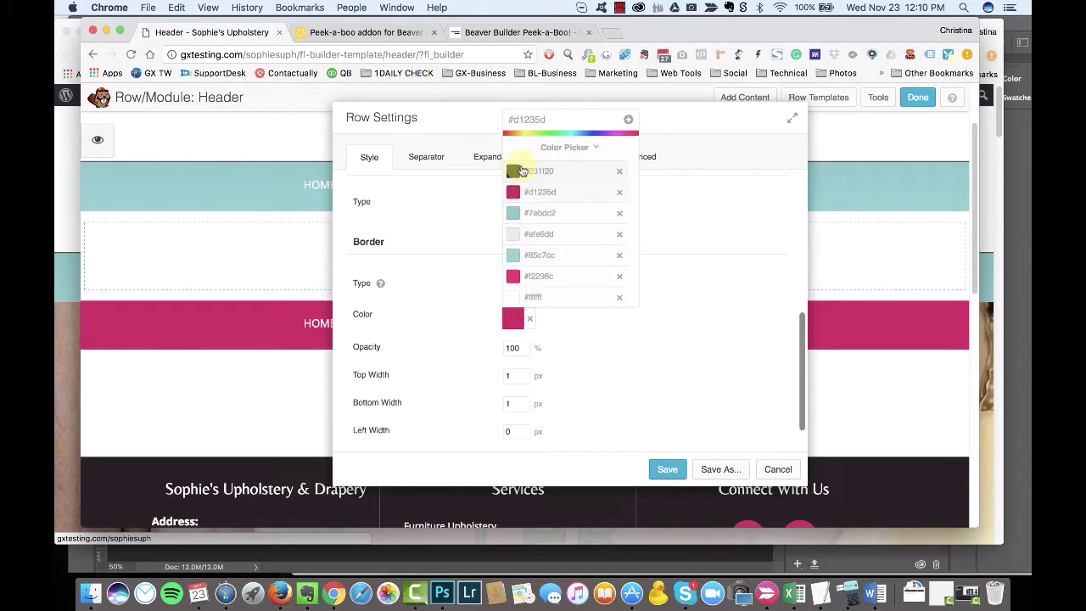
{"action": "left_click", "coordinate": [514, 271]}
Step: Set the new row's top margin to 10 and save it
{"action": "scroll", "coordinate": [667, 266], "scroll_direction": "up", "scroll_amount": 8}
{"action": "left_click", "coordinate": [637, 156]}
{"action": "left_click", "coordinate": [512, 235]}
{"action": "type", "text": "10"}
{"action": "left_click", "coordinate": [722, 469]}
Step: Look through the column's settings, including its advanced options, and close without changes
{"action": "left_click", "coordinate": [94, 236]}
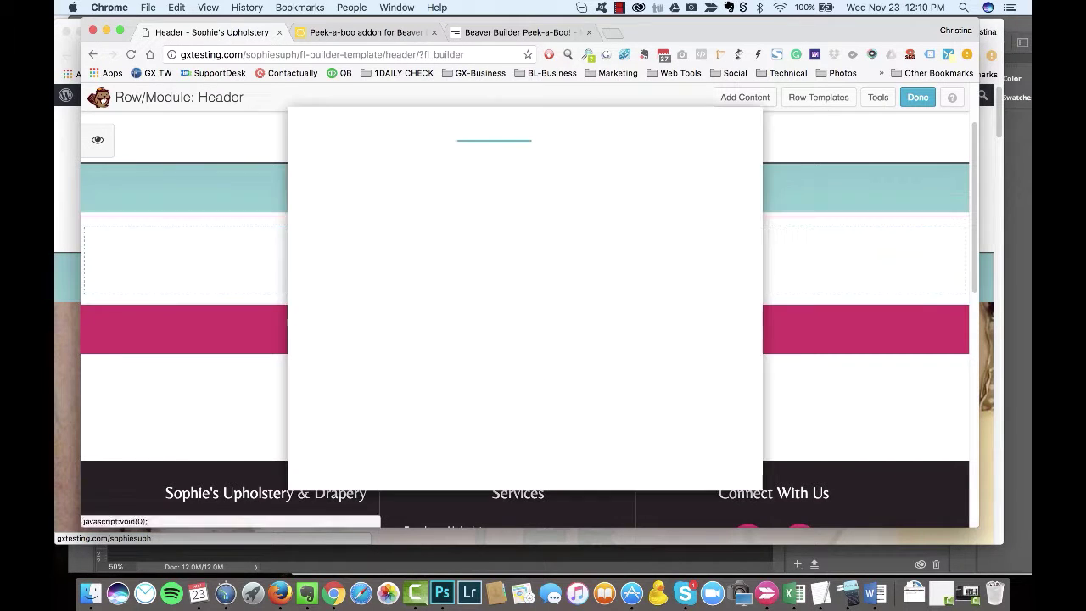
{"action": "scroll", "coordinate": [526, 322], "scroll_direction": "down", "scroll_amount": 5}
{"action": "scroll", "coordinate": [526, 323], "scroll_direction": "up", "scroll_amount": 5}
{"action": "left_click", "coordinate": [521, 161]}
{"action": "scroll", "coordinate": [526, 323], "scroll_direction": "down", "scroll_amount": 10}
{"action": "scroll", "coordinate": [526, 322], "scroll_direction": "down", "scroll_amount": 2}
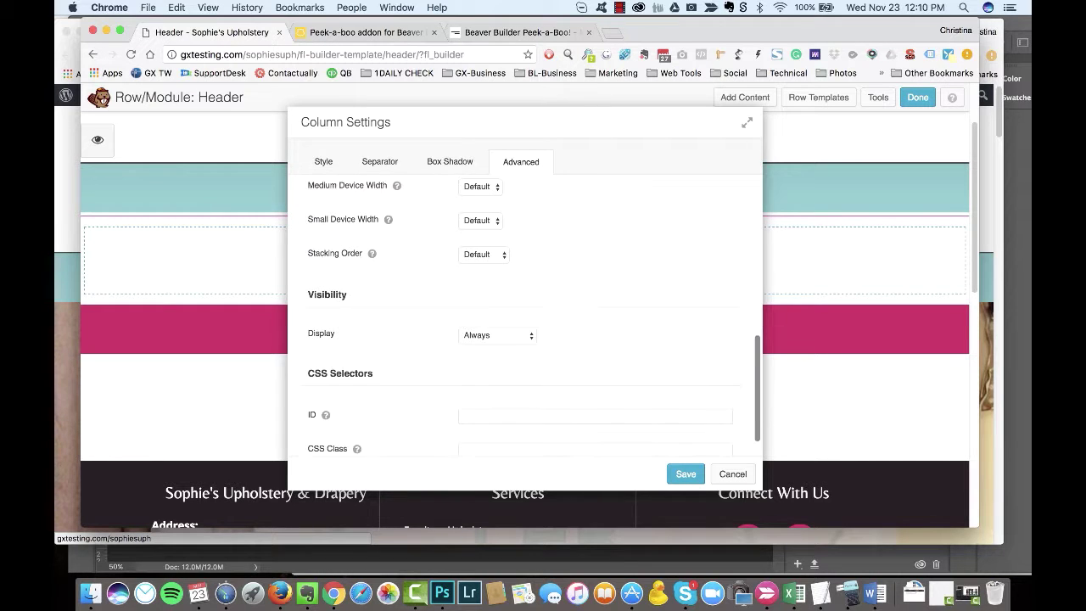
{"action": "left_click", "coordinate": [685, 474]}
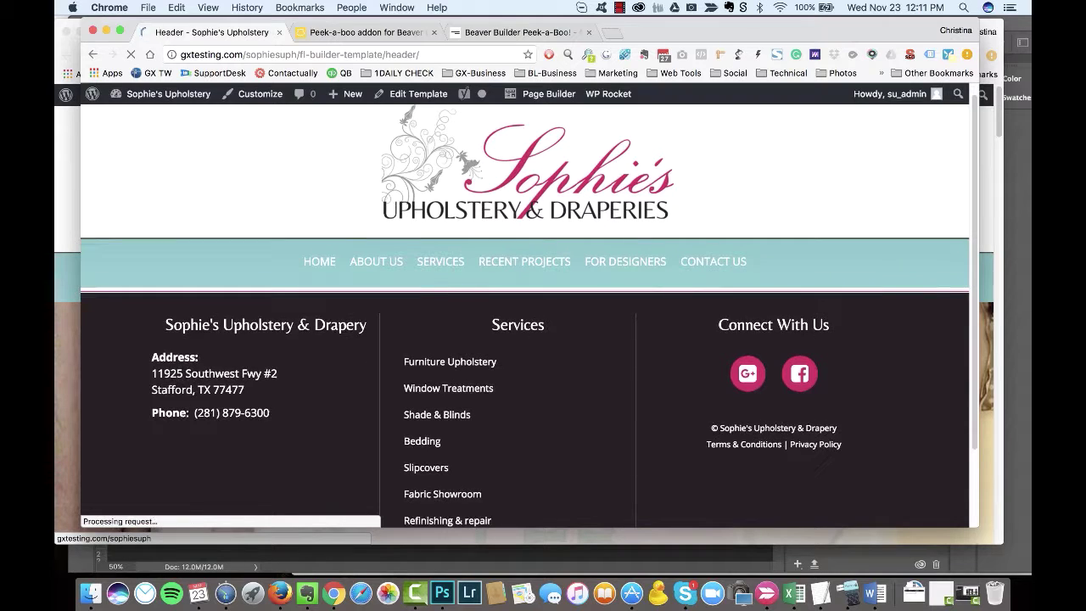
Step: Recheck the row's margin settings, close them, then scroll through the live homepage
{"action": "key", "text": "super+grave"}
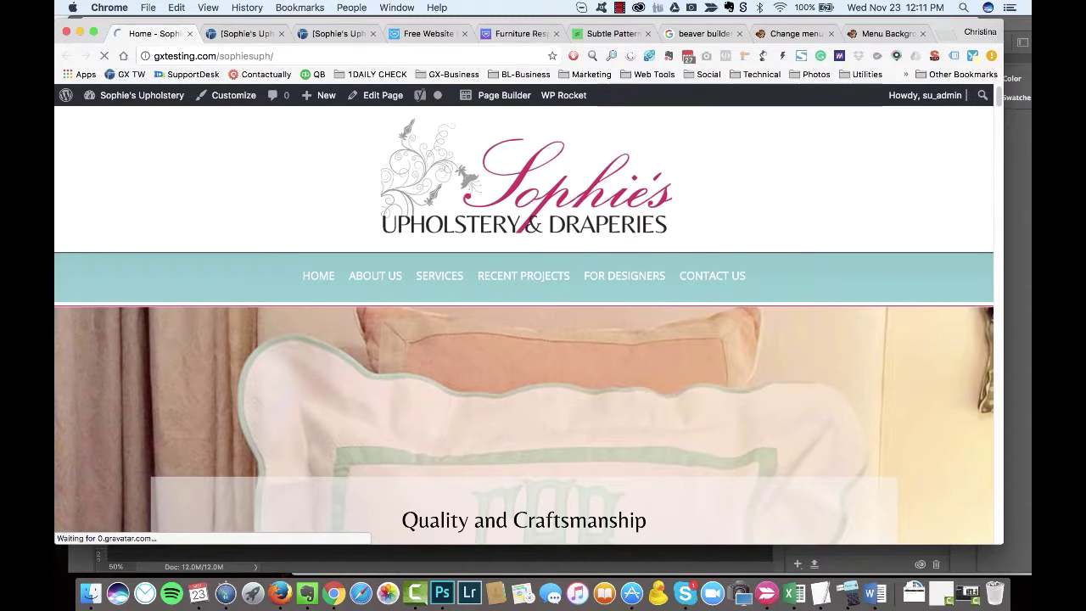
{"action": "key", "text": "super+grave"}
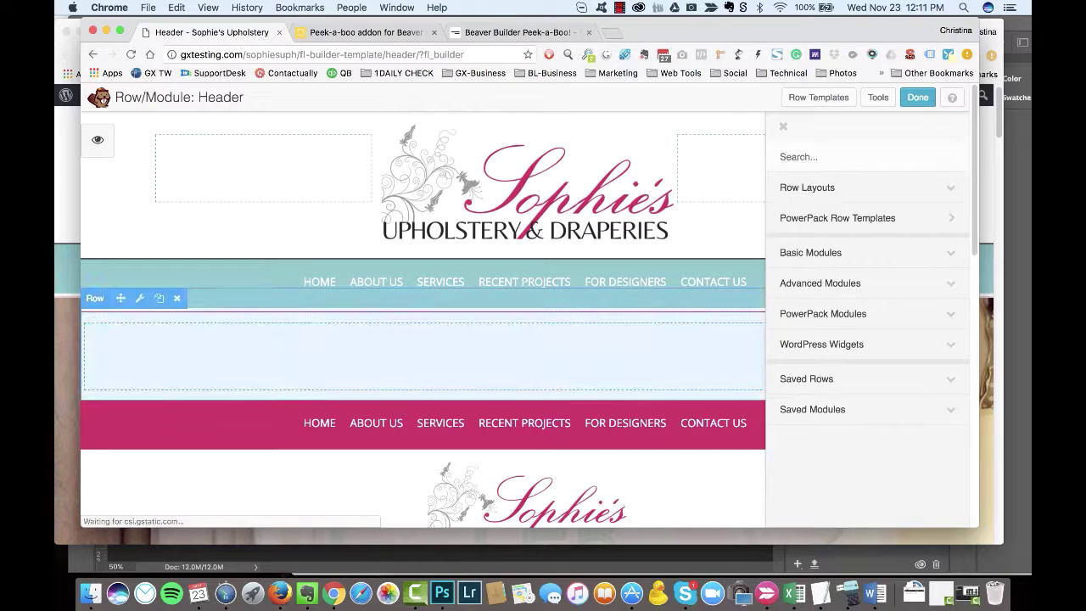
{"action": "scroll", "coordinate": [526, 339], "scroll_direction": "down", "scroll_amount": 5}
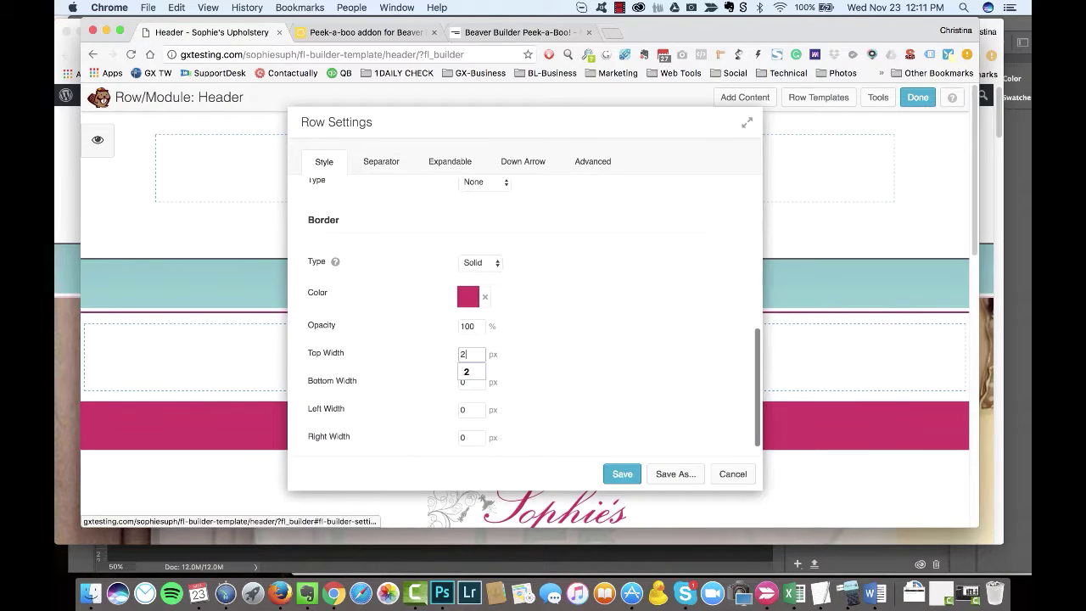
{"action": "left_click", "coordinate": [592, 162]}
{"action": "scroll", "coordinate": [526, 296], "scroll_direction": "up", "scroll_amount": 5}
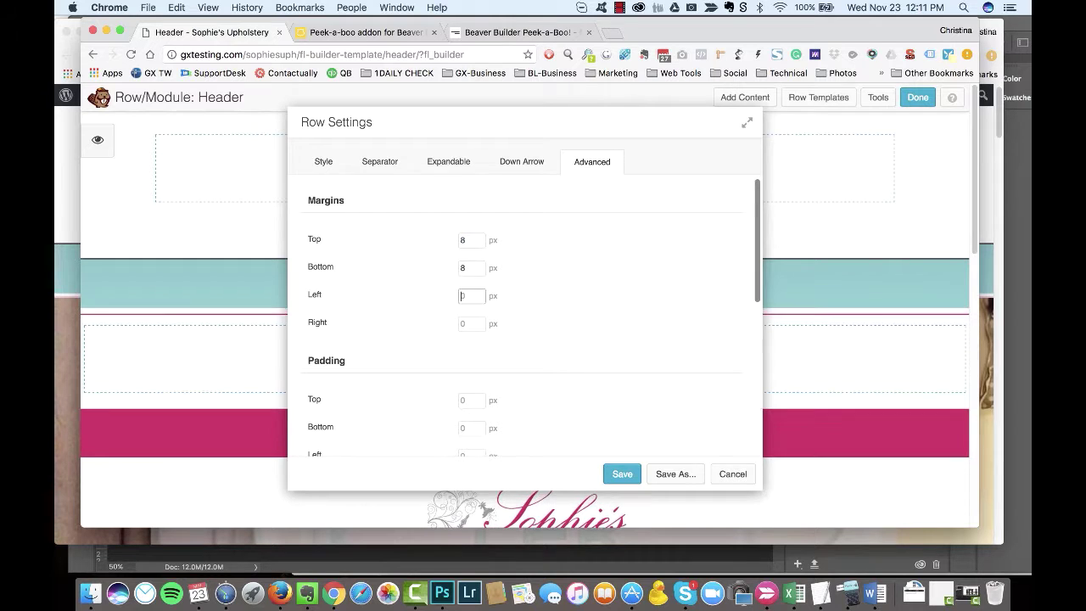
{"action": "key", "text": "Escape"}
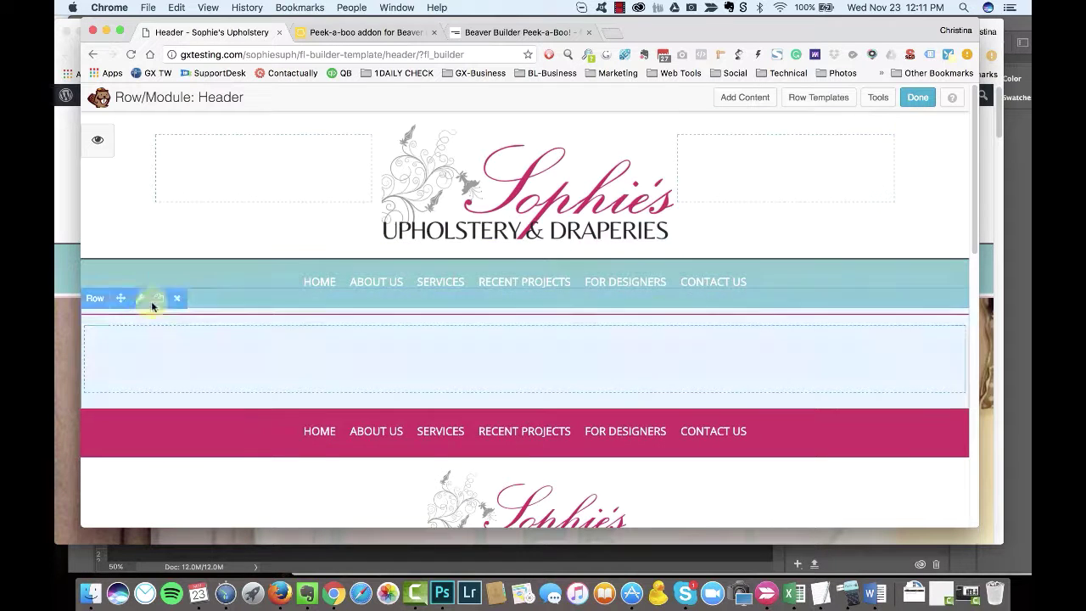
{"action": "left_click", "coordinate": [159, 298]}
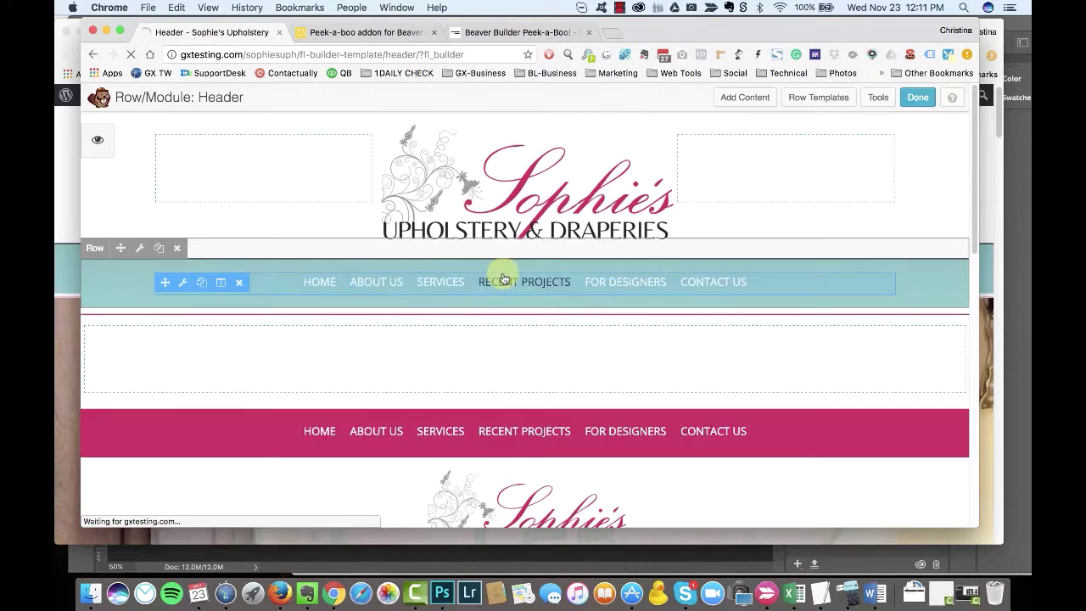
{"action": "key", "text": "super+grave"}
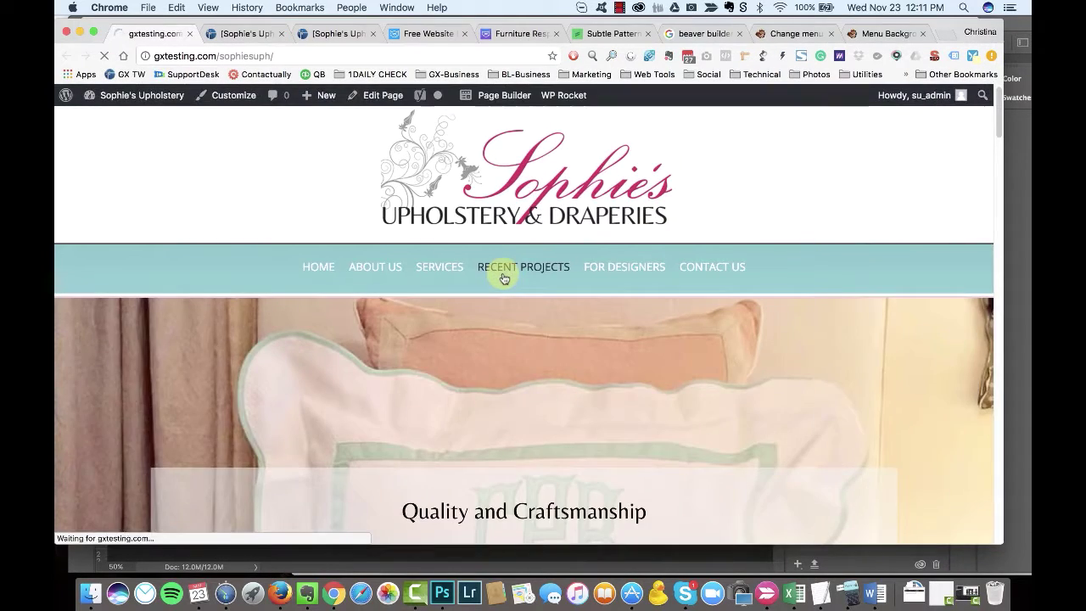
{"action": "scroll", "coordinate": [732, 278], "scroll_direction": "down", "scroll_amount": 5}
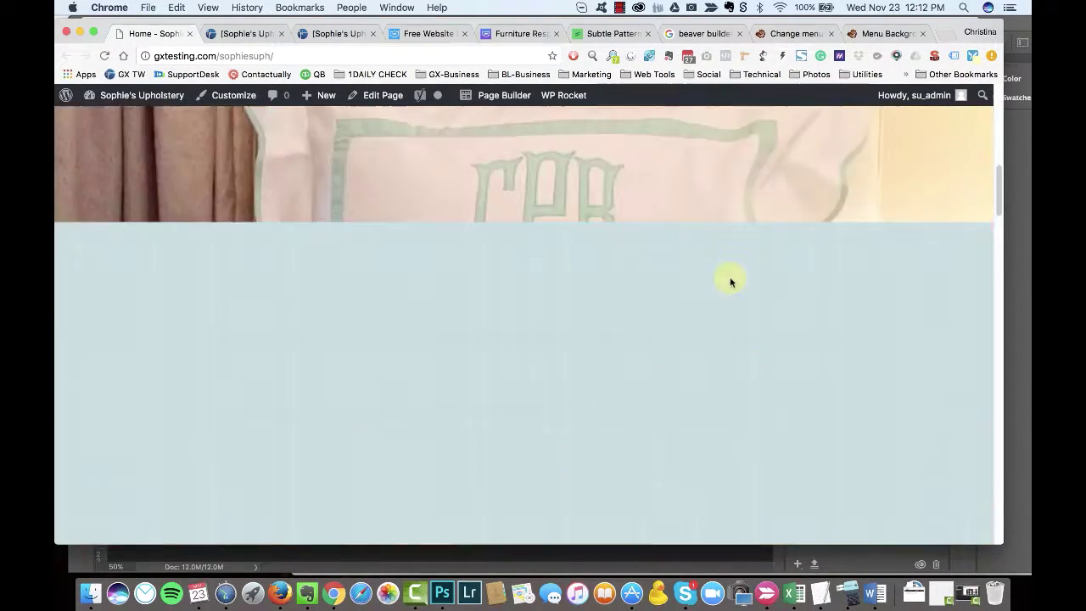
{"action": "scroll", "coordinate": [286, 407], "scroll_direction": "down", "scroll_amount": 10}
Step: In Photoshop, cancel the colour picker and close bedding-headboard.JPG without saving
{"action": "left_click", "coordinate": [442, 593]}
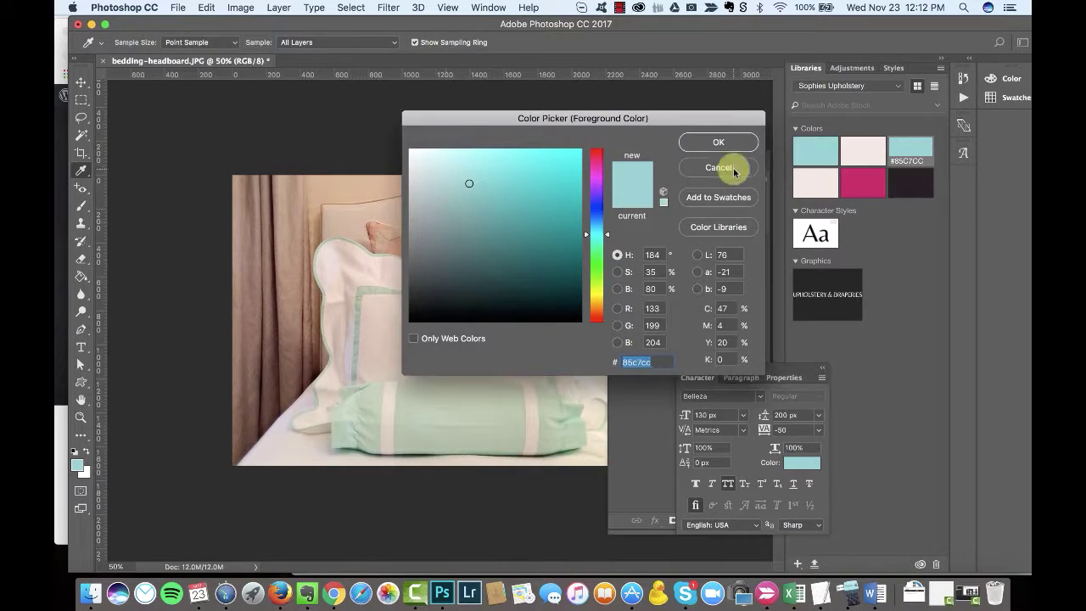
{"action": "left_click", "coordinate": [718, 168]}
{"action": "left_click", "coordinate": [178, 8]}
{"action": "left_click", "coordinate": [526, 186]}
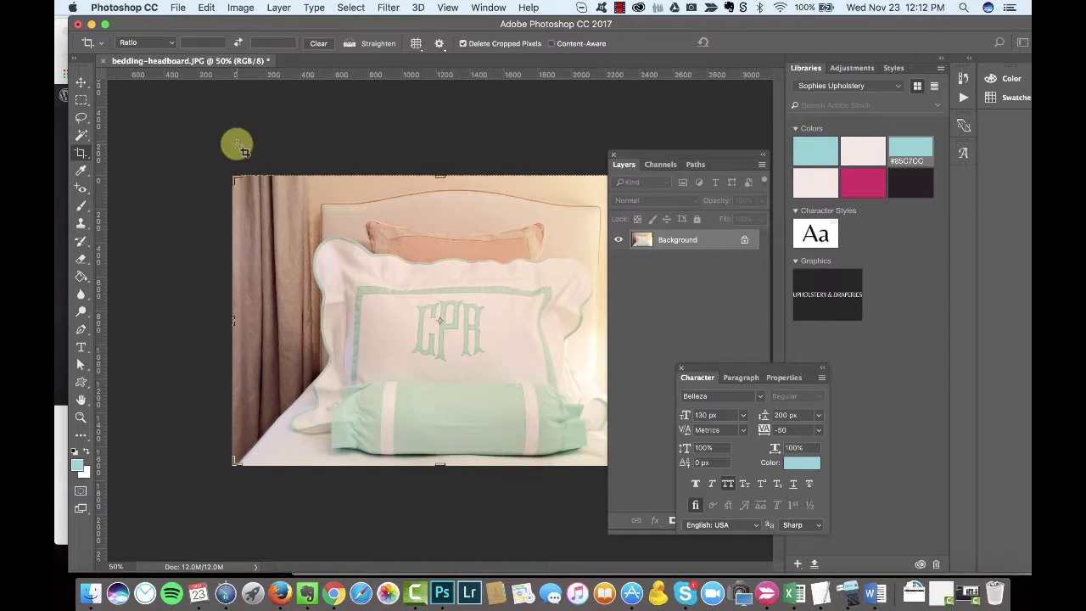
{"action": "left_click", "coordinate": [102, 62]}
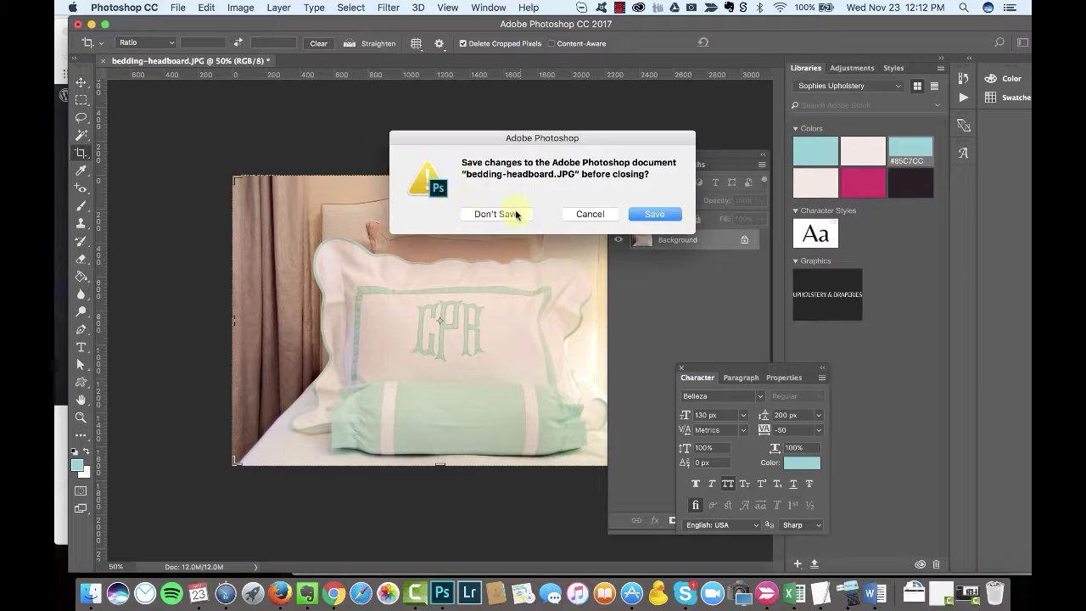
{"action": "key", "text": "super+d"}
Step: Create a new 1920 × 1080 document from the Web Large preset
{"action": "left_click", "coordinate": [180, 7]}
{"action": "key", "text": "super+n"}
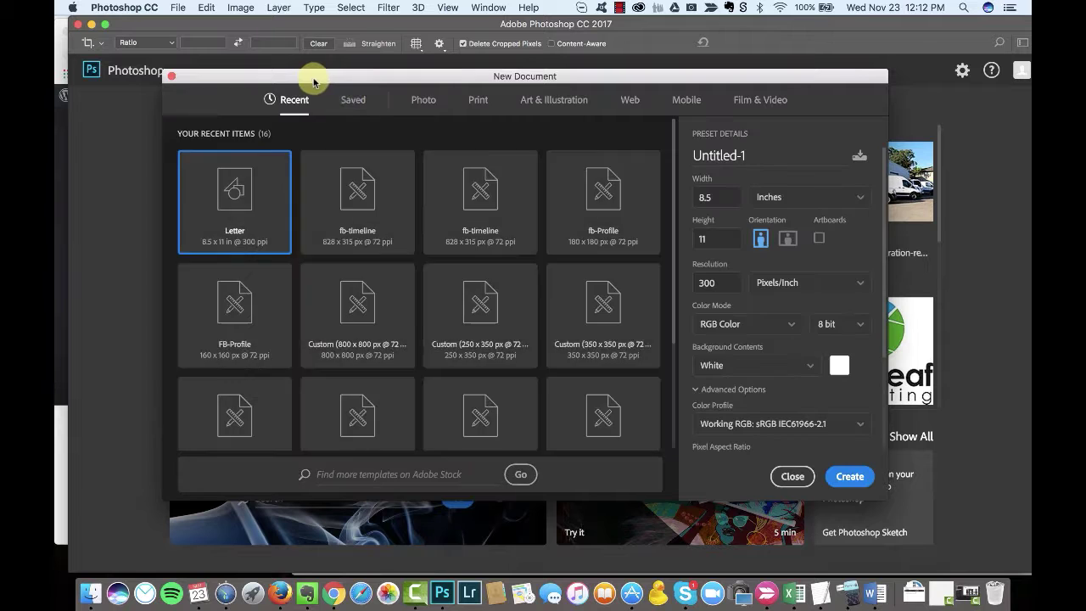
{"action": "left_click", "coordinate": [406, 101]}
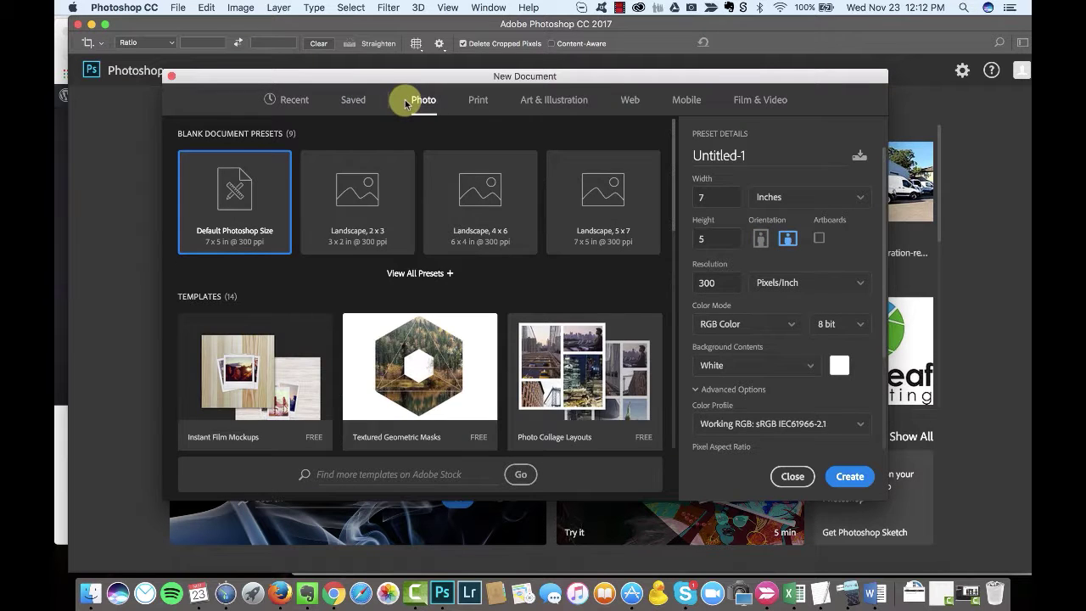
{"action": "left_click", "coordinate": [630, 102]}
{"action": "key", "text": "Left"}
{"action": "key", "text": "Left"}
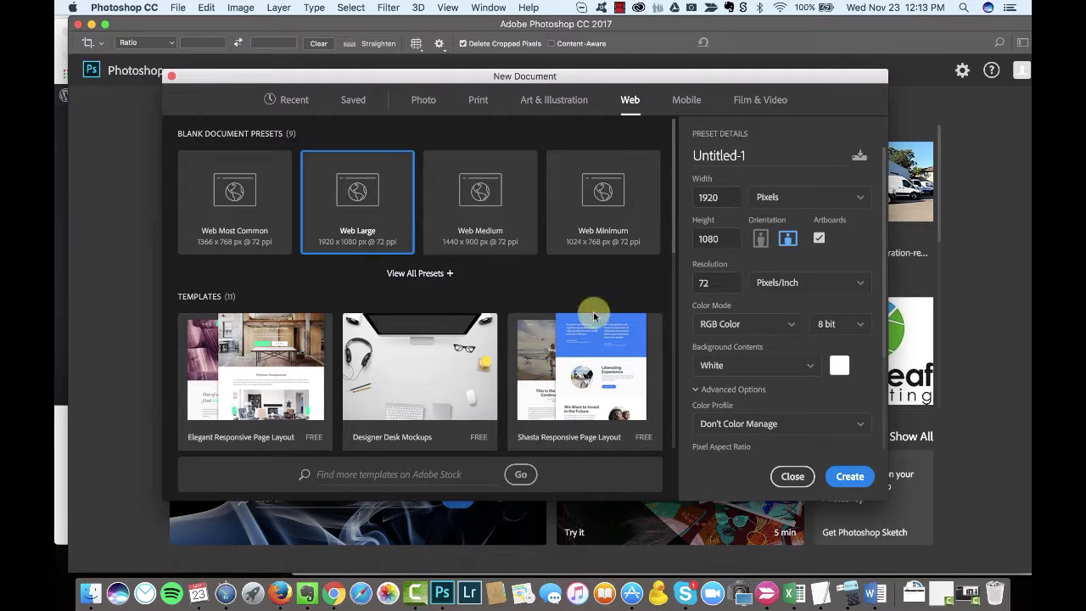
{"action": "key", "text": "Return"}
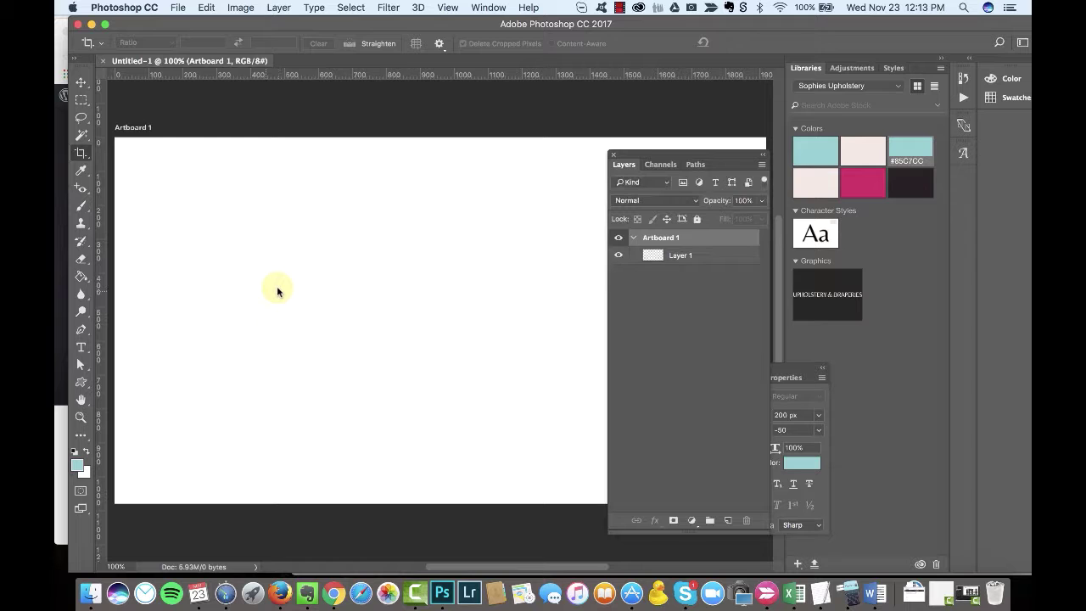
Step: Select Layer 1 on Artboard 1 and choose the floral swirl brush
{"action": "right_click", "coordinate": [668, 245]}
{"action": "key", "text": "Escape"}
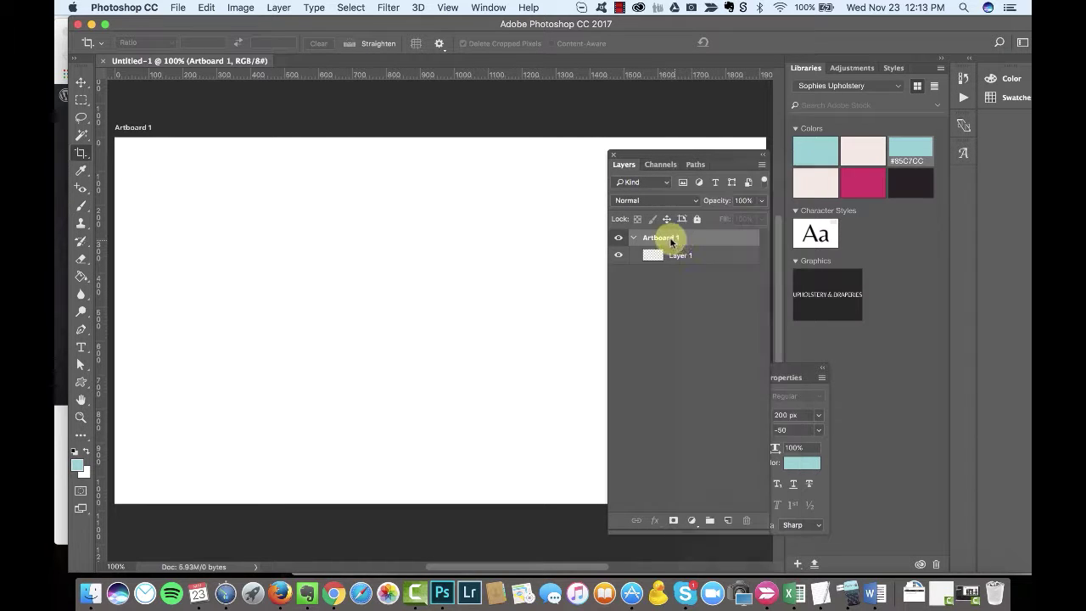
{"action": "left_click", "coordinate": [688, 234]}
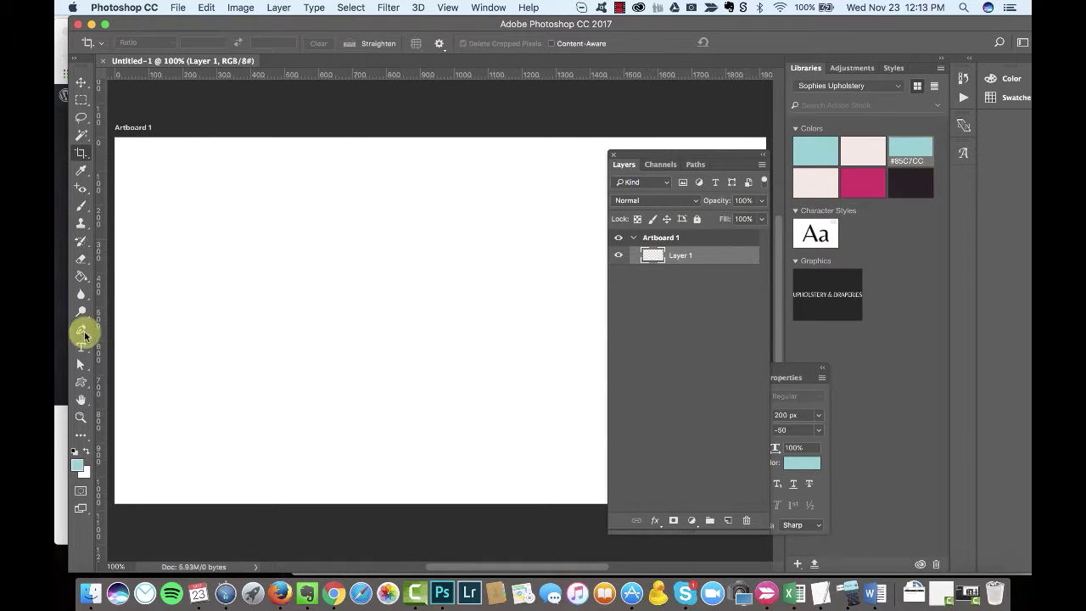
{"action": "left_click", "coordinate": [82, 388]}
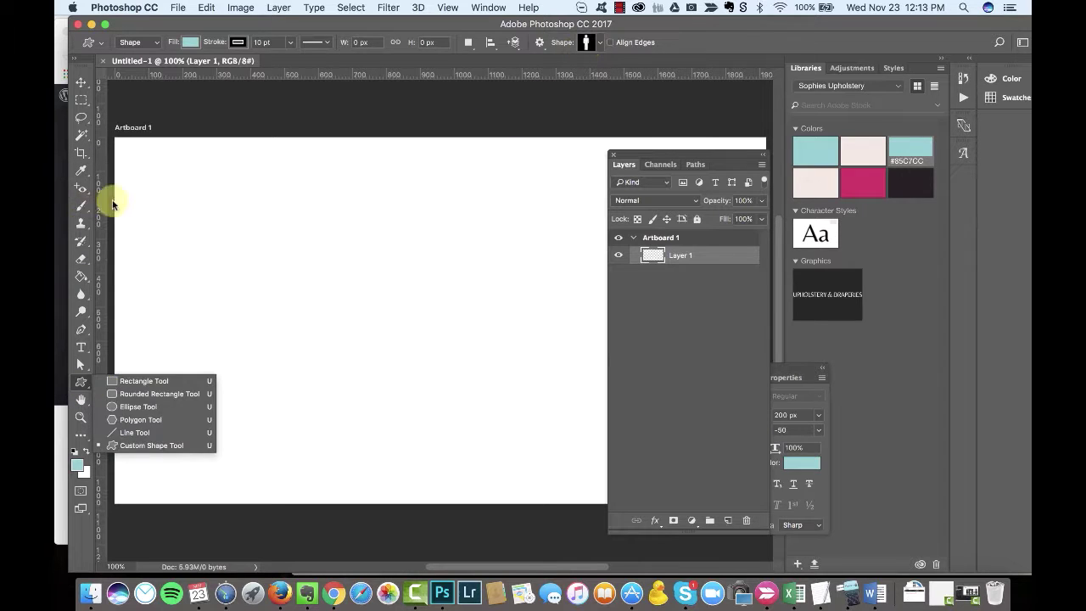
{"action": "left_click", "coordinate": [82, 206]}
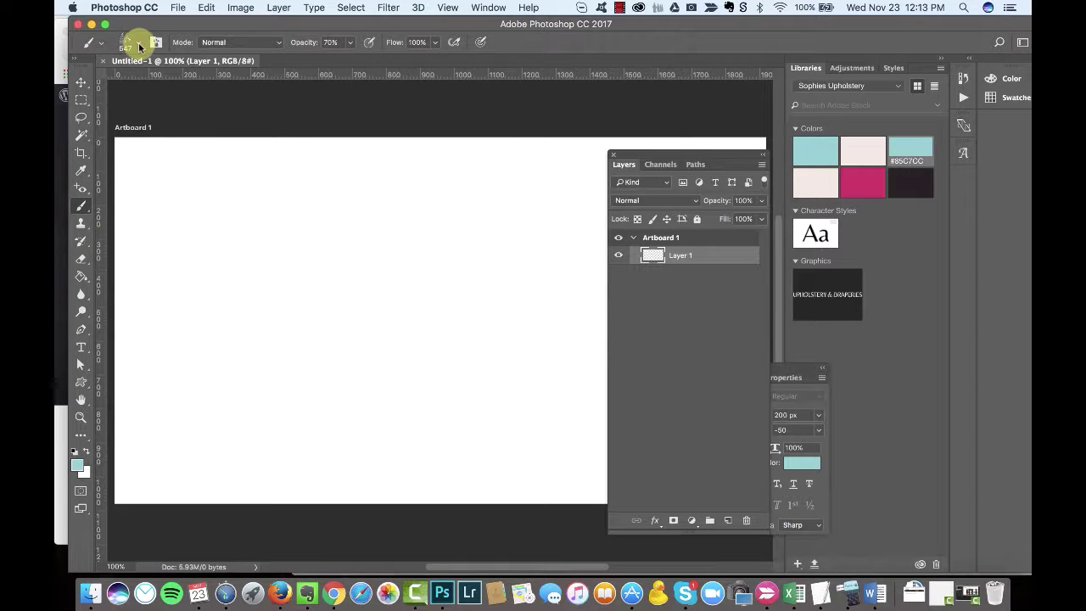
{"action": "left_click", "coordinate": [139, 42]}
{"action": "left_click", "coordinate": [140, 219]}
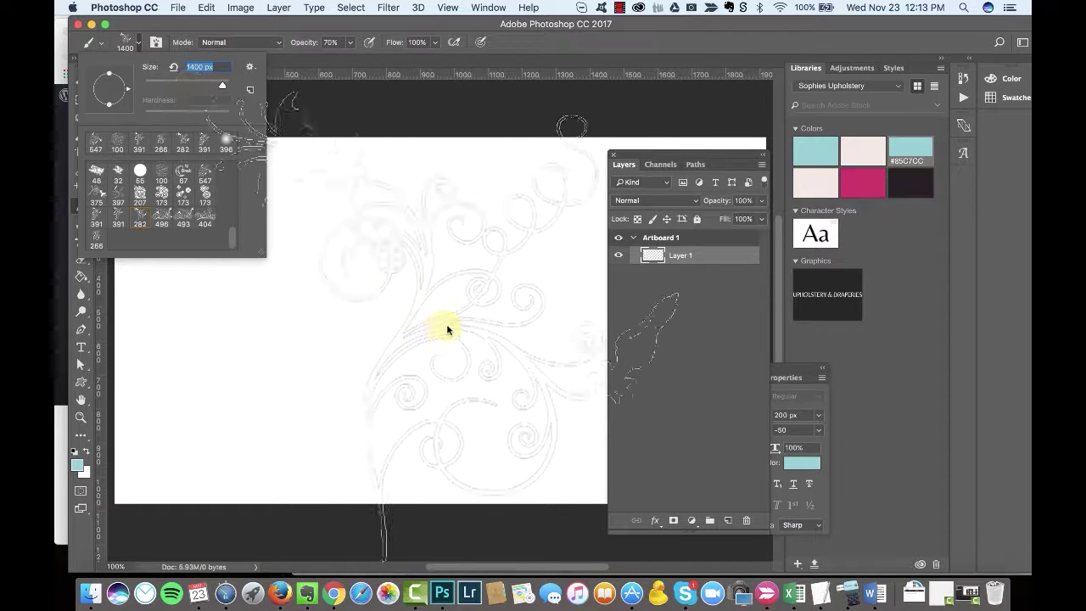
Step: Size the brush to 1200 px and stamp several blue floral swirls on Layer 1
{"action": "key", "text": "bracketleft"}
{"action": "key", "text": "bracketleft"}
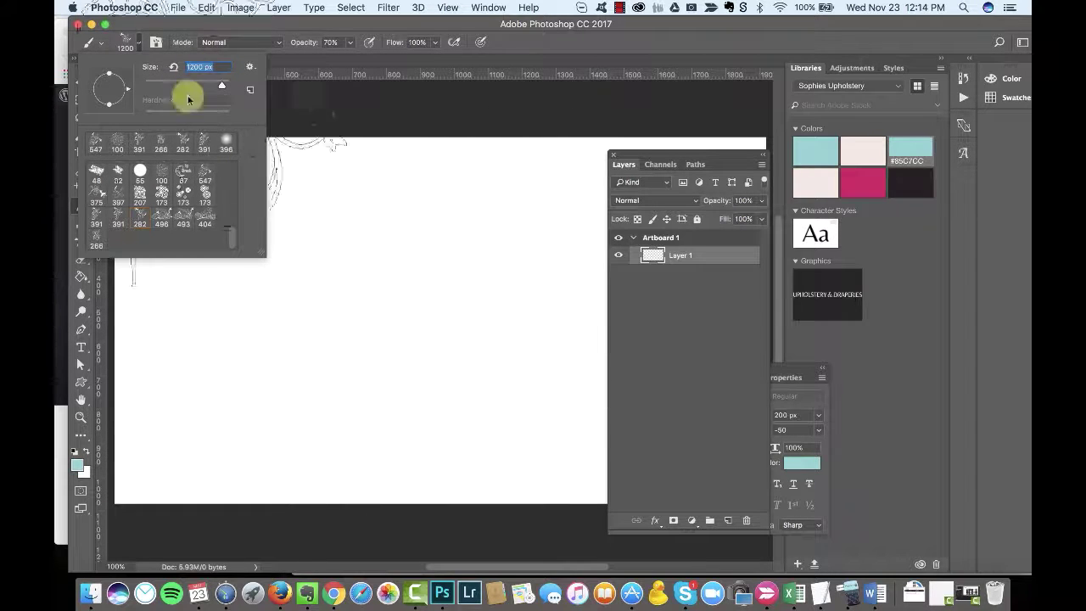
{"action": "type", "text": "000"}
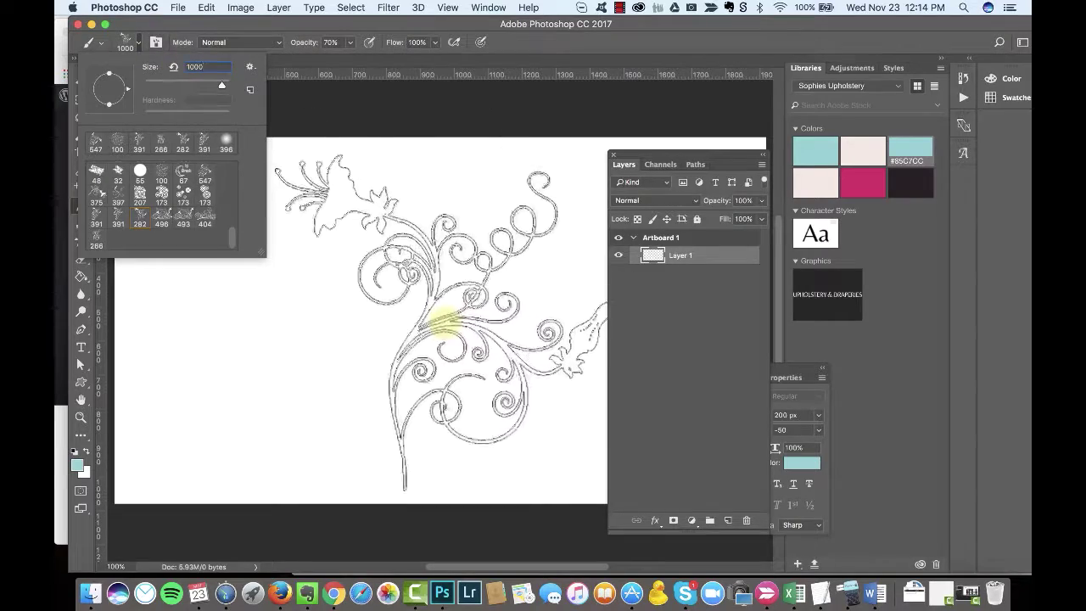
{"action": "left_click", "coordinate": [448, 310]}
{"action": "left_click", "coordinate": [448, 313]}
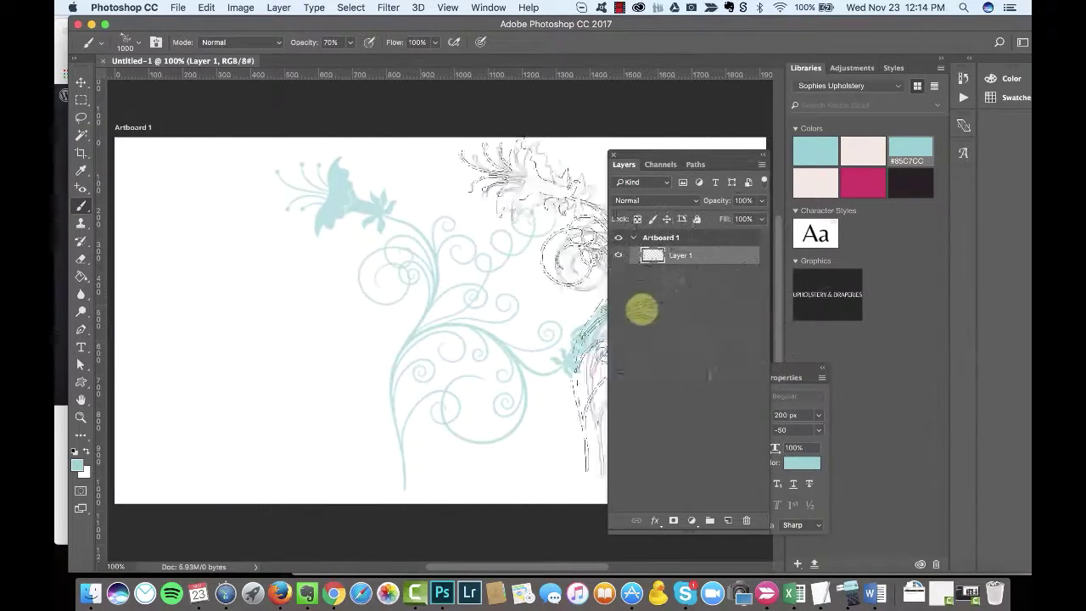
{"action": "left_click_drag", "start_coordinate": [362, 249], "coordinate": [447, 247]}
Step: Add Layer 2, hide Layer 1, and stamp a dark #231F20 swirl
{"action": "left_click", "coordinate": [726, 417]}
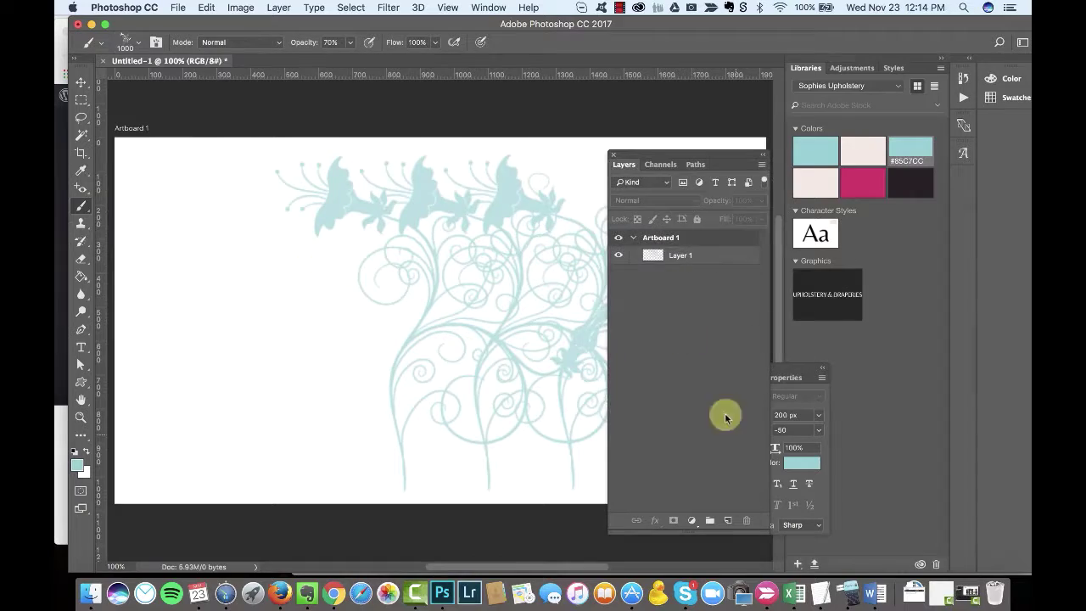
{"action": "key", "text": "super+shift+alt+n"}
{"action": "left_click", "coordinate": [619, 272]}
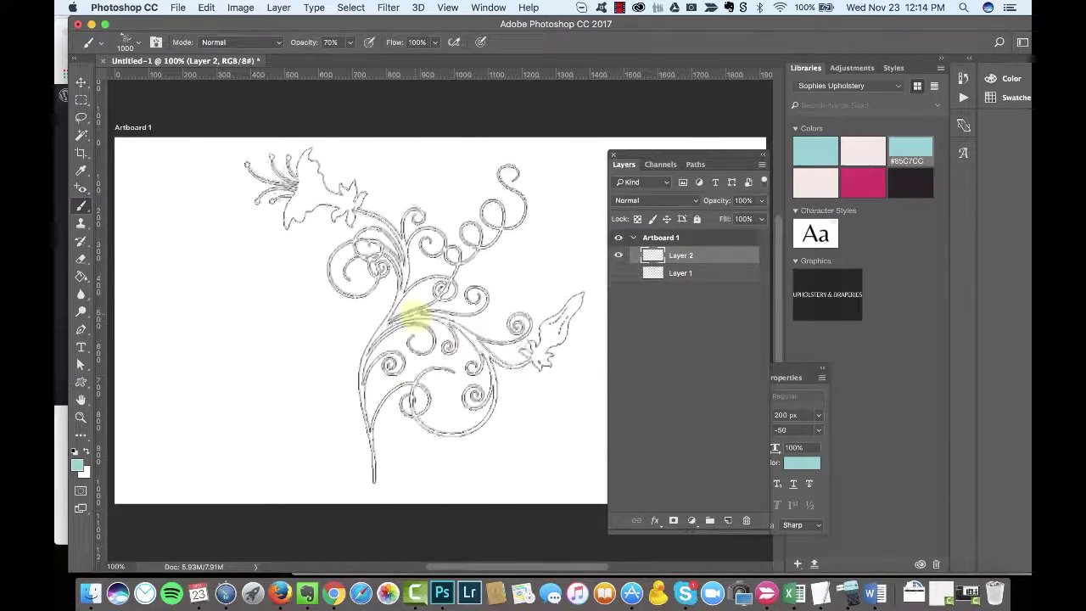
{"action": "left_click", "coordinate": [910, 187]}
{"action": "left_click", "coordinate": [395, 315]}
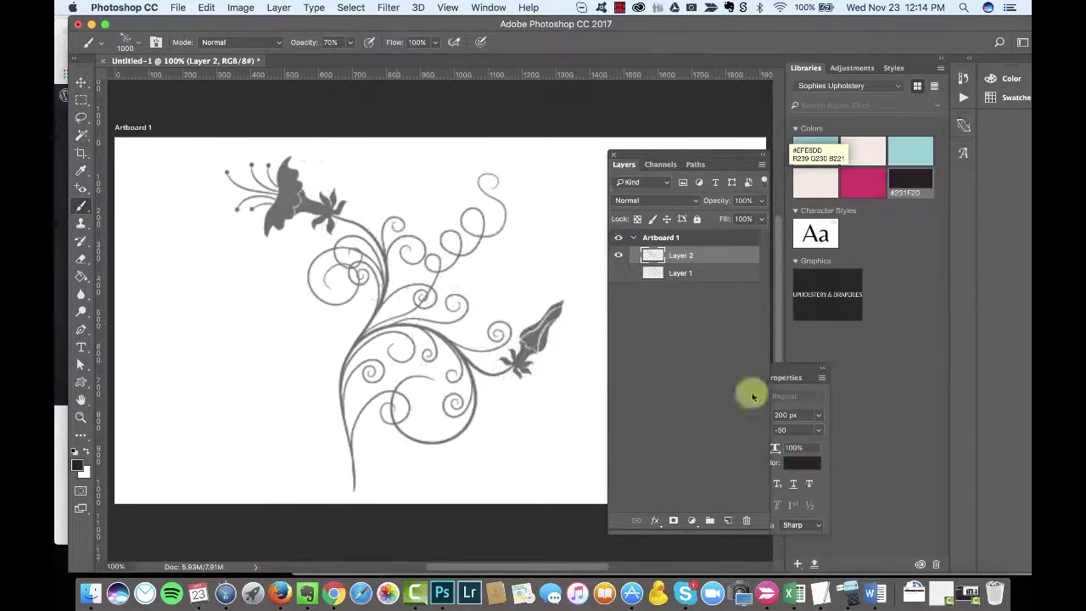
Step: Set black at 100% opacity, add Layer 3, hide Layer 2, and stamp a black swirl
{"action": "left_click", "coordinate": [77, 468]}
{"action": "left_click", "coordinate": [424, 315]}
{"action": "left_click", "coordinate": [707, 141]}
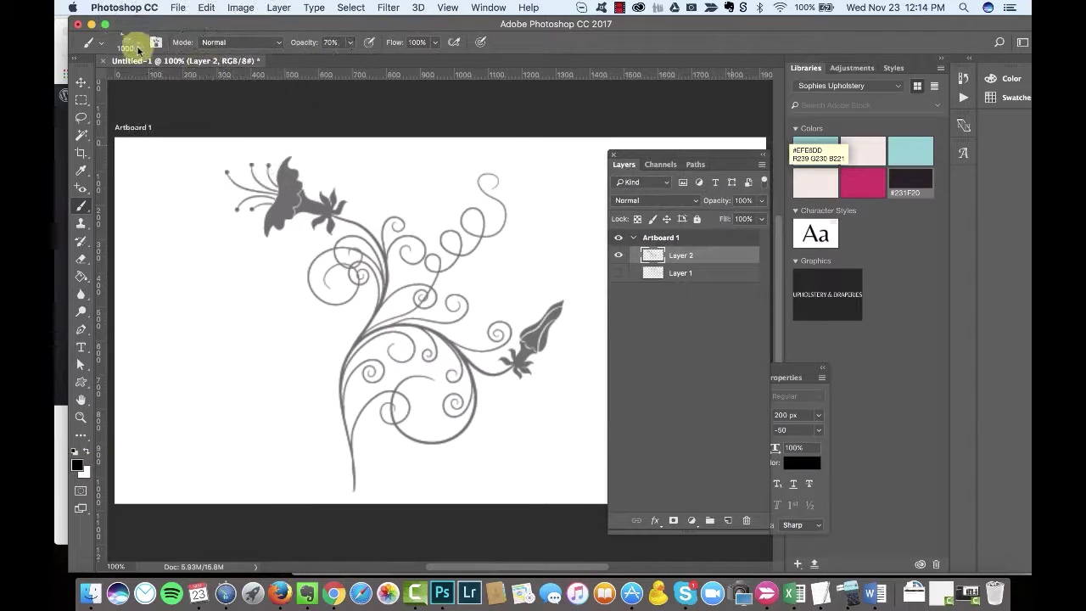
{"action": "left_click_drag", "start_coordinate": [351, 59], "coordinate": [374, 60]}
{"action": "key", "text": "super+shift+alt+n"}
{"action": "left_click", "coordinate": [619, 272]}
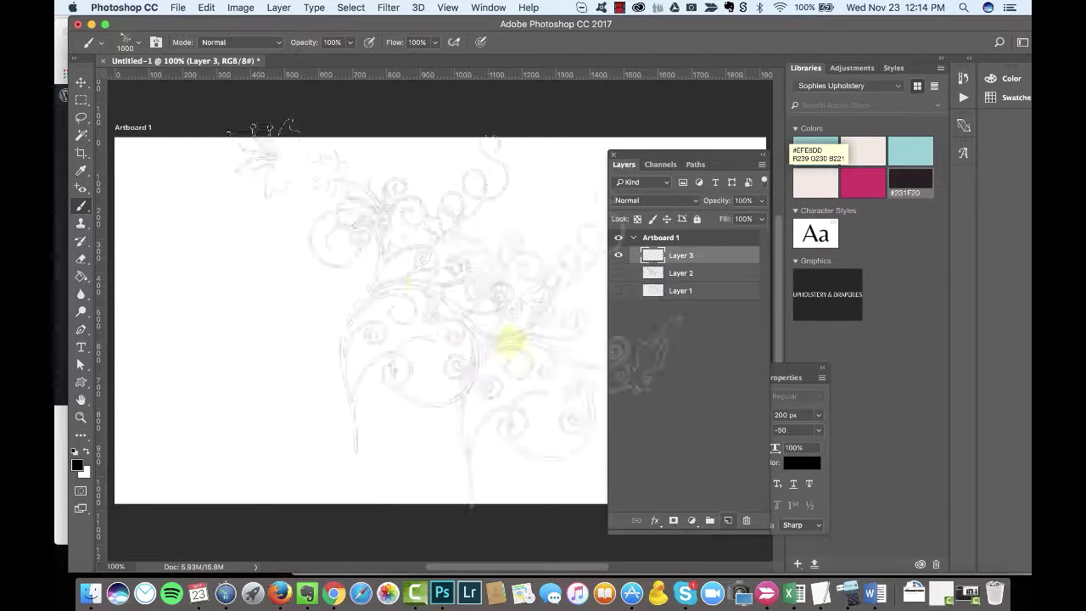
{"action": "left_click", "coordinate": [377, 319]}
{"action": "left_click", "coordinate": [626, 299]}
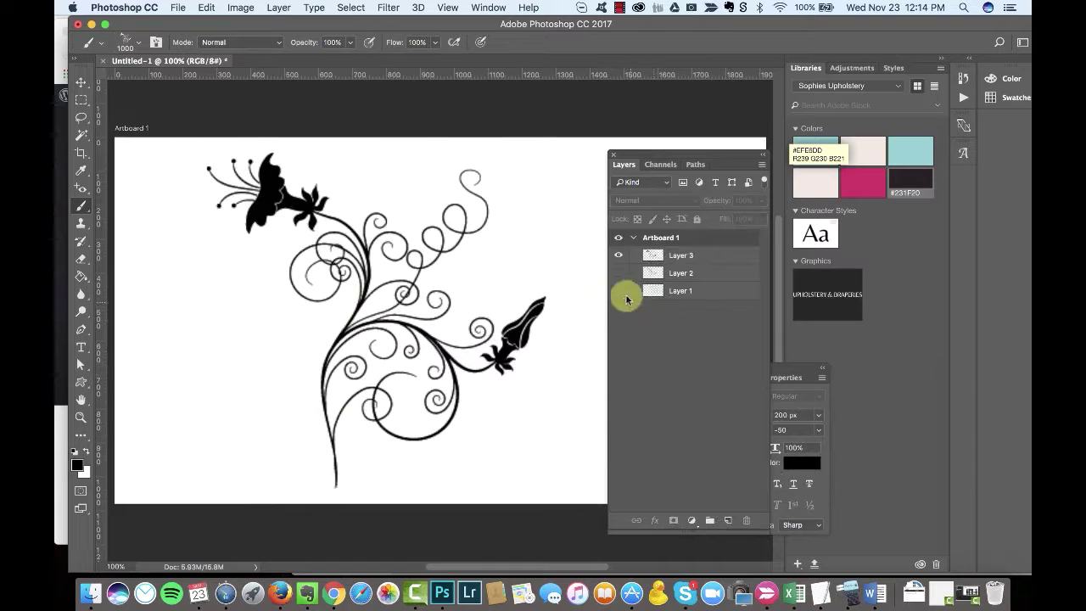
Step: Ungroup Artboard 1 and crop the canvas tightly around the black swirl
{"action": "left_click", "coordinate": [81, 152]}
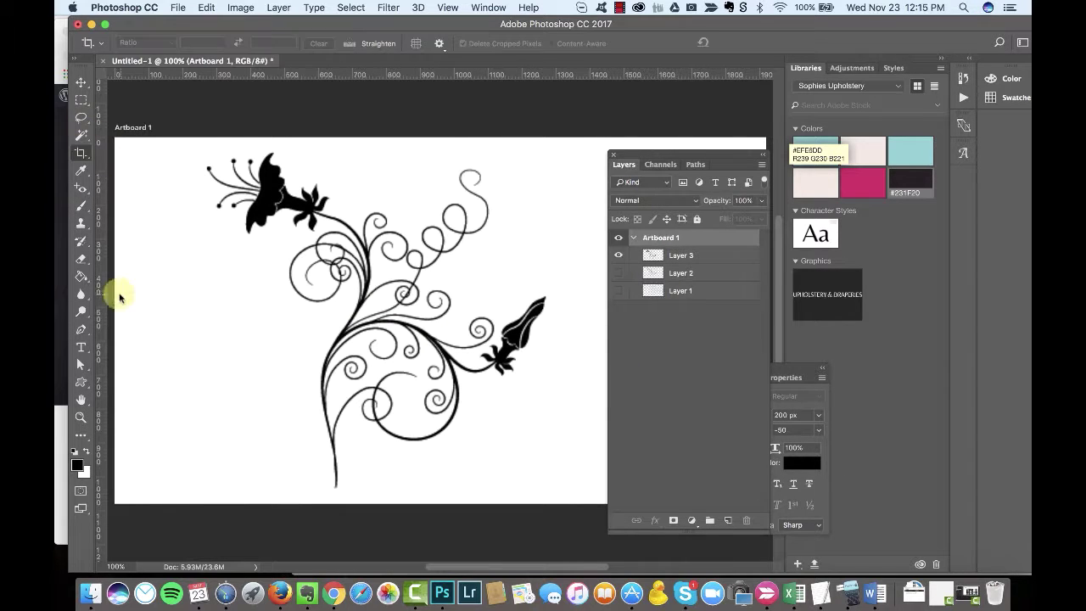
{"action": "right_click", "coordinate": [674, 246]}
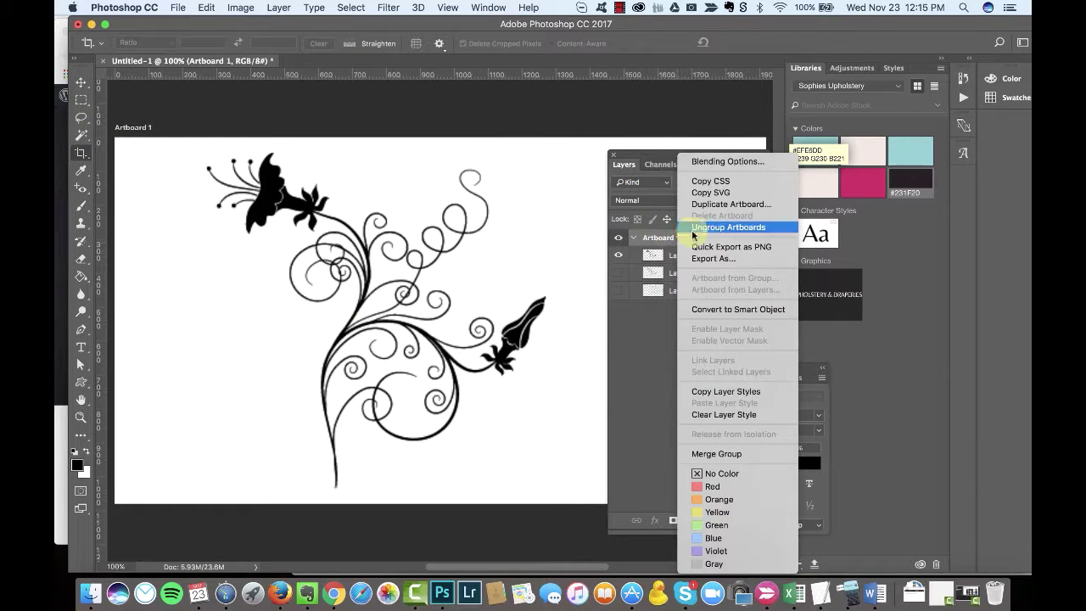
{"action": "left_click", "coordinate": [693, 227]}
{"action": "left_click_drag", "start_coordinate": [117, 317], "coordinate": [158, 310]}
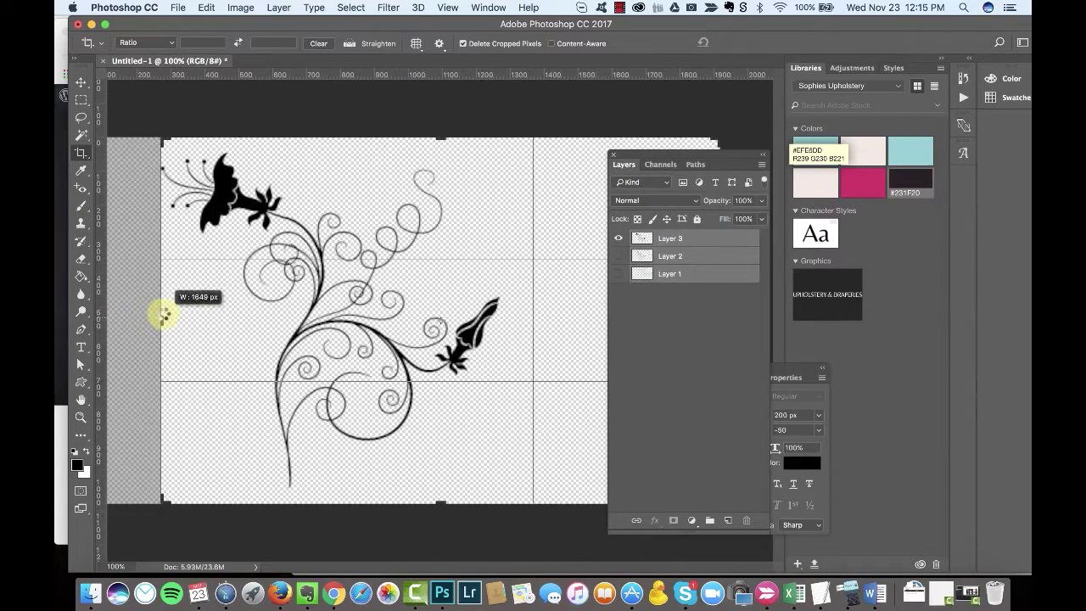
{"action": "left_click_drag", "start_coordinate": [687, 165], "coordinate": [593, 141]}
{"action": "left_click_drag", "start_coordinate": [763, 317], "coordinate": [568, 317]}
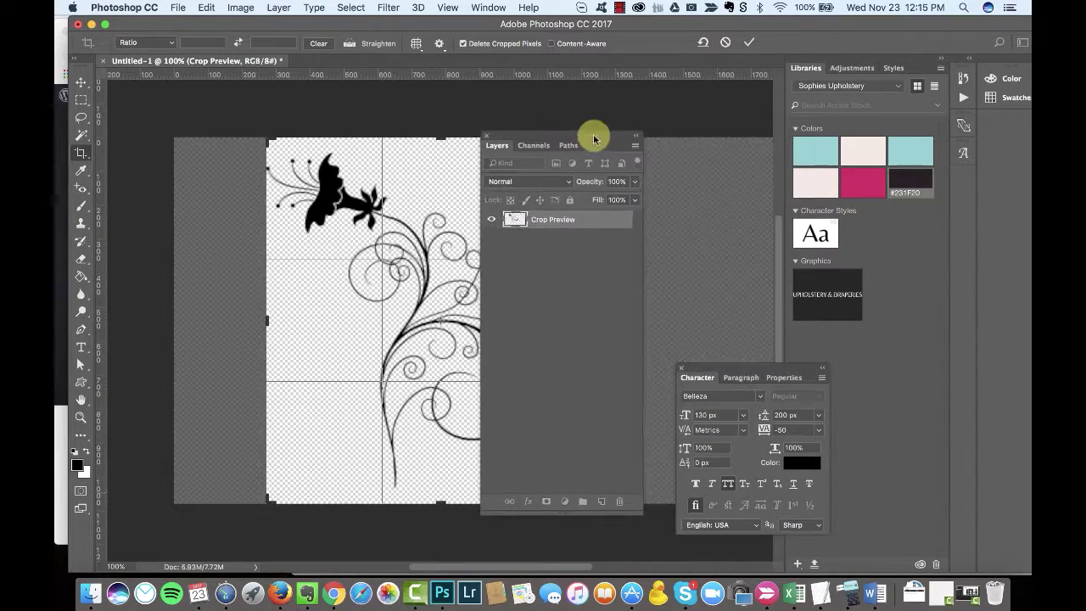
{"action": "left_click_drag", "start_coordinate": [591, 138], "coordinate": [762, 143]}
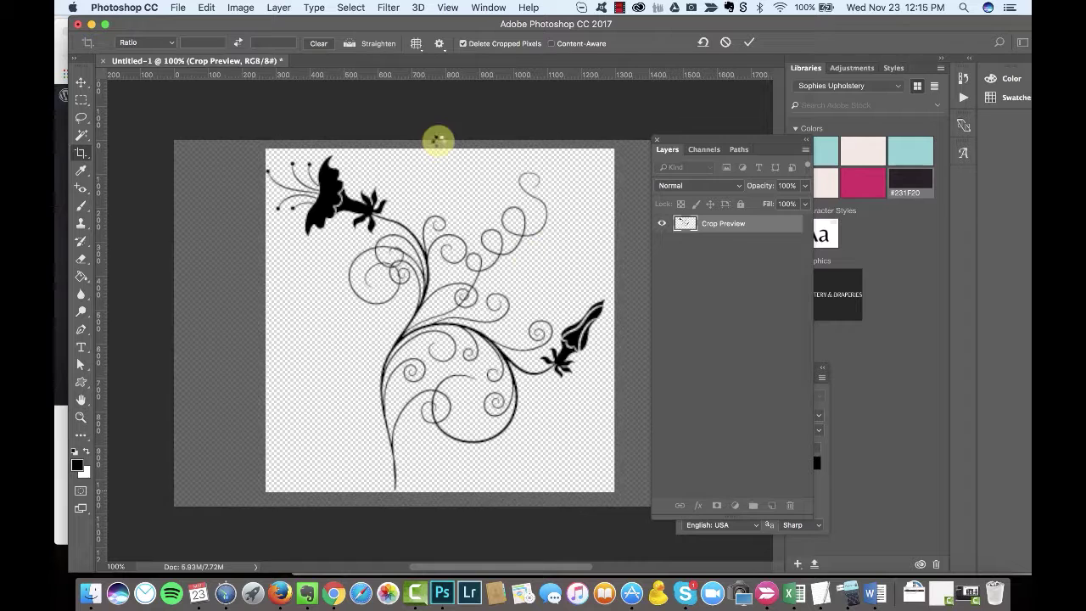
{"action": "key", "text": "Return"}
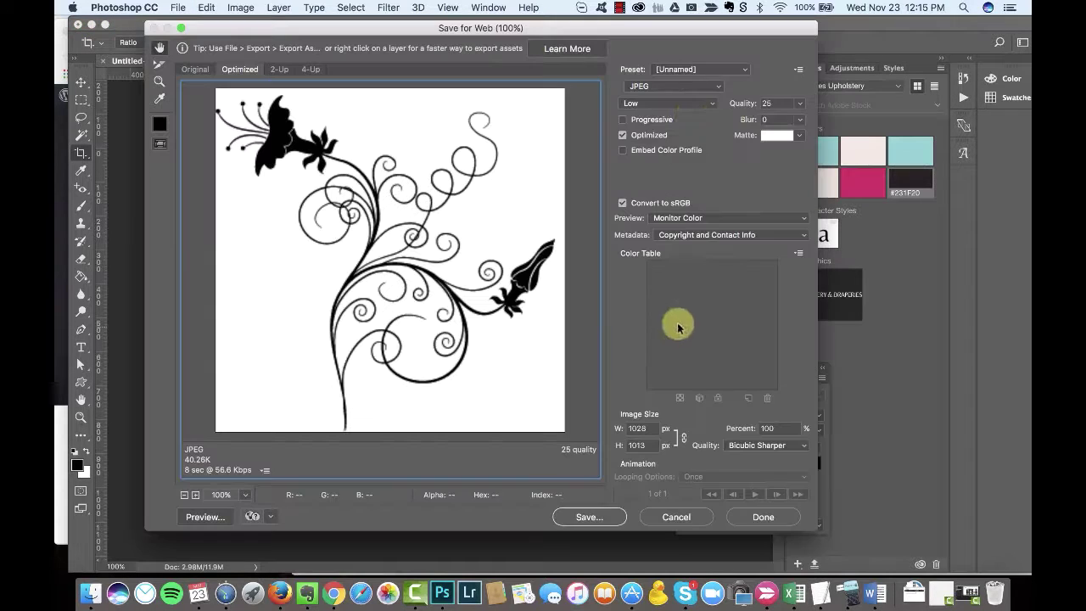
Step: Mirror the swirl with Free Transform's Flip Horizontal
{"action": "left_click", "coordinate": [685, 103]}
{"action": "left_click", "coordinate": [685, 102]}
{"action": "left_click", "coordinate": [697, 187]}
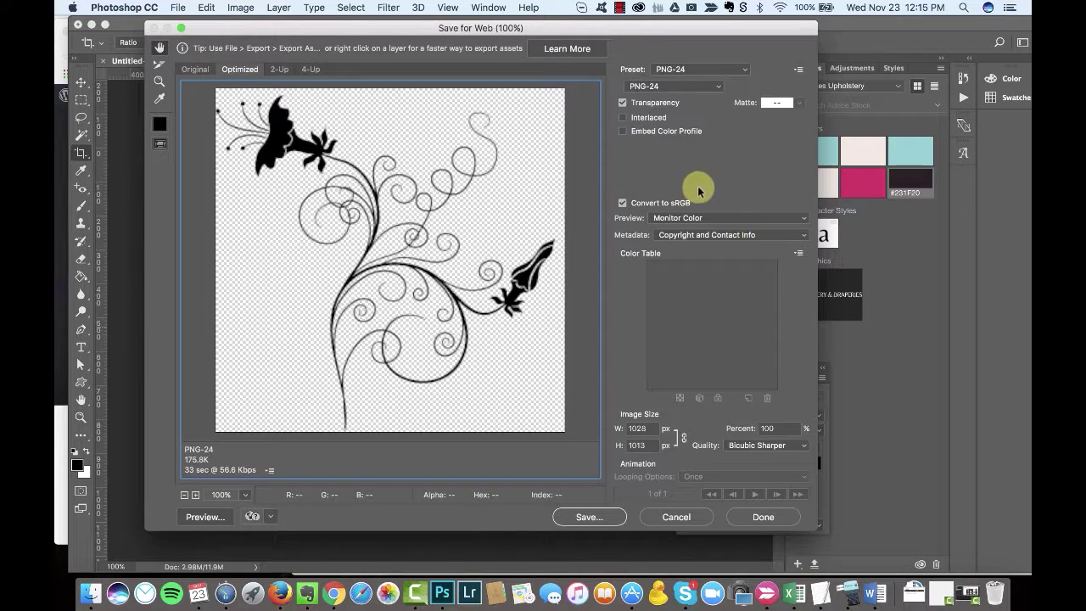
{"action": "left_click", "coordinate": [676, 516]}
{"action": "right_click", "coordinate": [678, 236]}
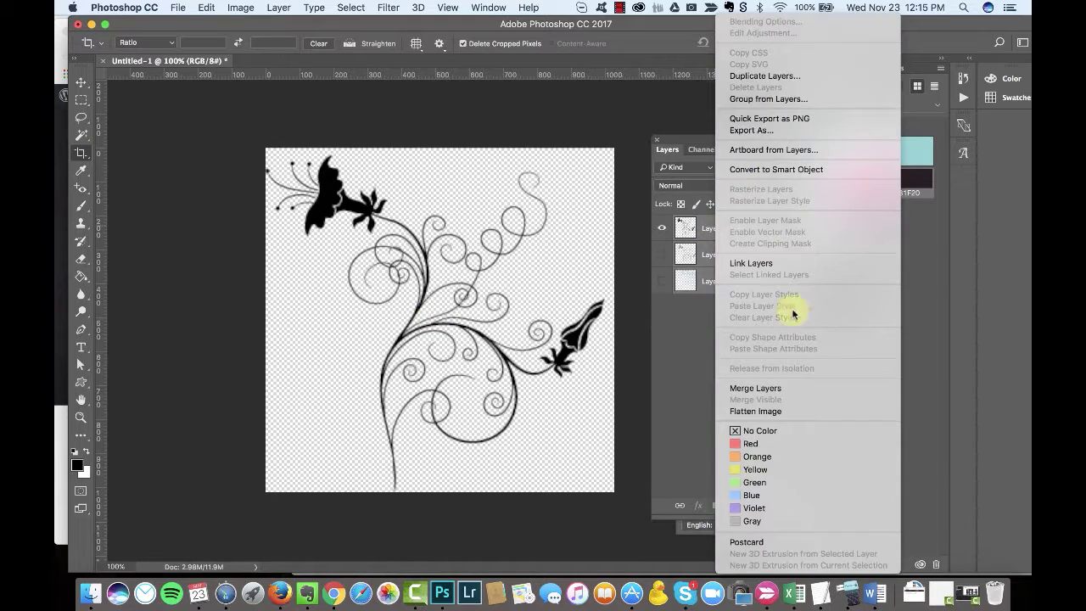
{"action": "left_click", "coordinate": [673, 314]}
{"action": "key", "text": "super+t"}
{"action": "right_click", "coordinate": [476, 284]}
{"action": "left_click", "coordinate": [505, 456]}
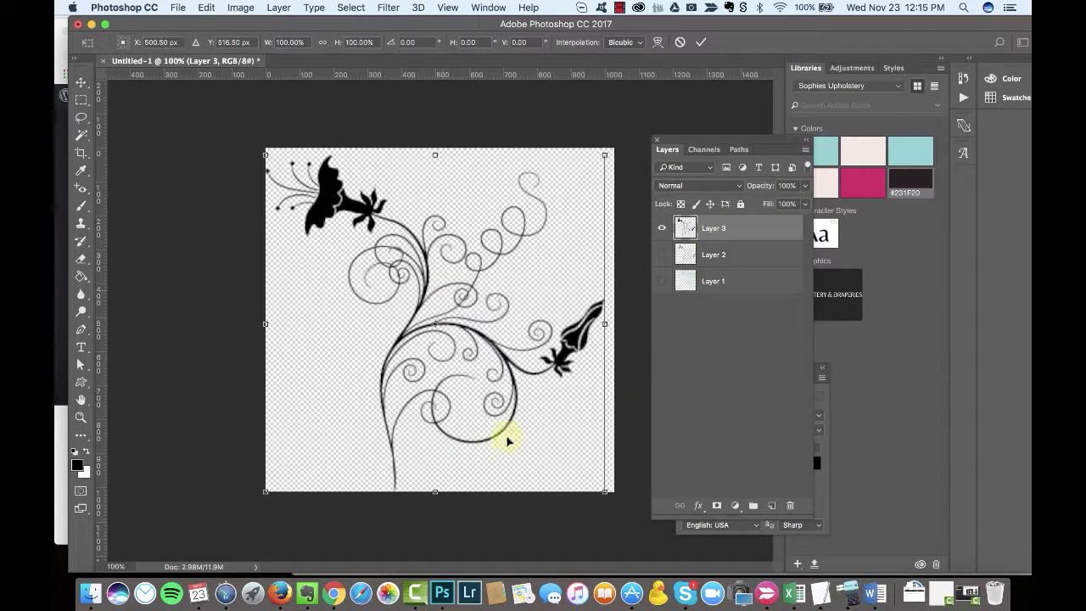
Step: Save the document as swirl-background.psd, accepting the compatibility option
{"action": "key", "text": "super+s"}
{"action": "key", "text": "Return"}
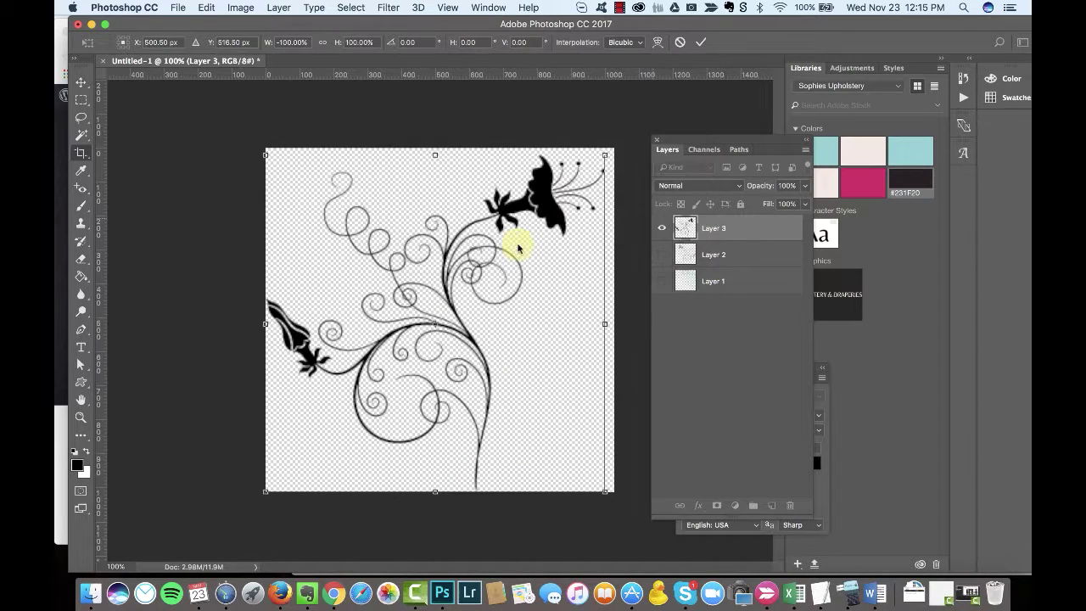
{"action": "type", "text": "ground"}
{"action": "key", "text": "Return"}
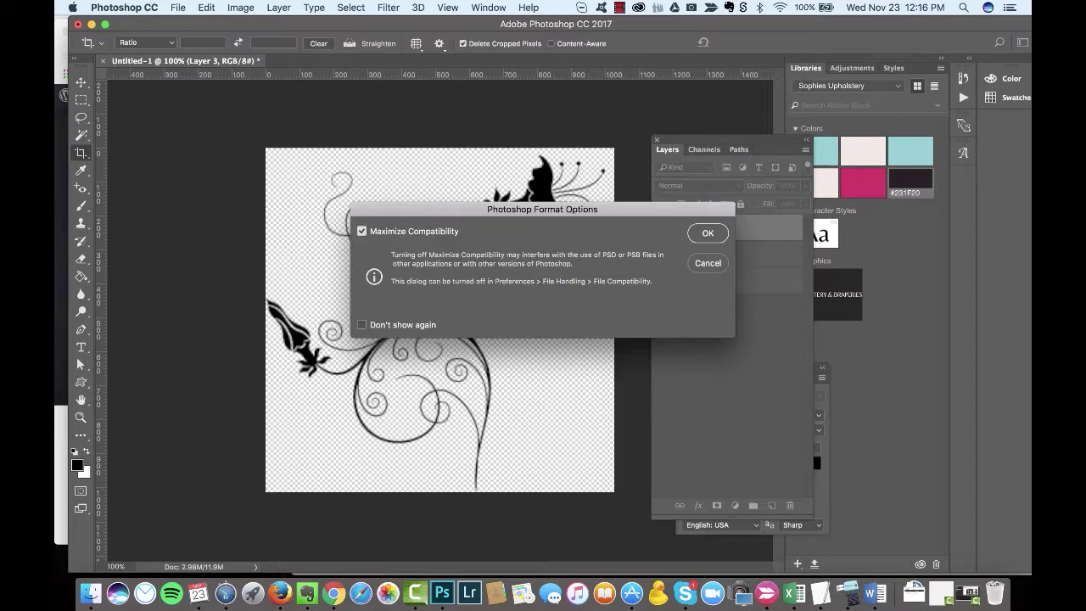
{"action": "key", "text": "Return"}
Step: Set Save for Web to PNG-24 at 710×700 with Bicubic Sharper resampling
{"action": "key", "text": "super+alt+shift+s"}
{"action": "left_click", "coordinate": [684, 89]}
{"action": "left_click", "coordinate": [692, 102]}
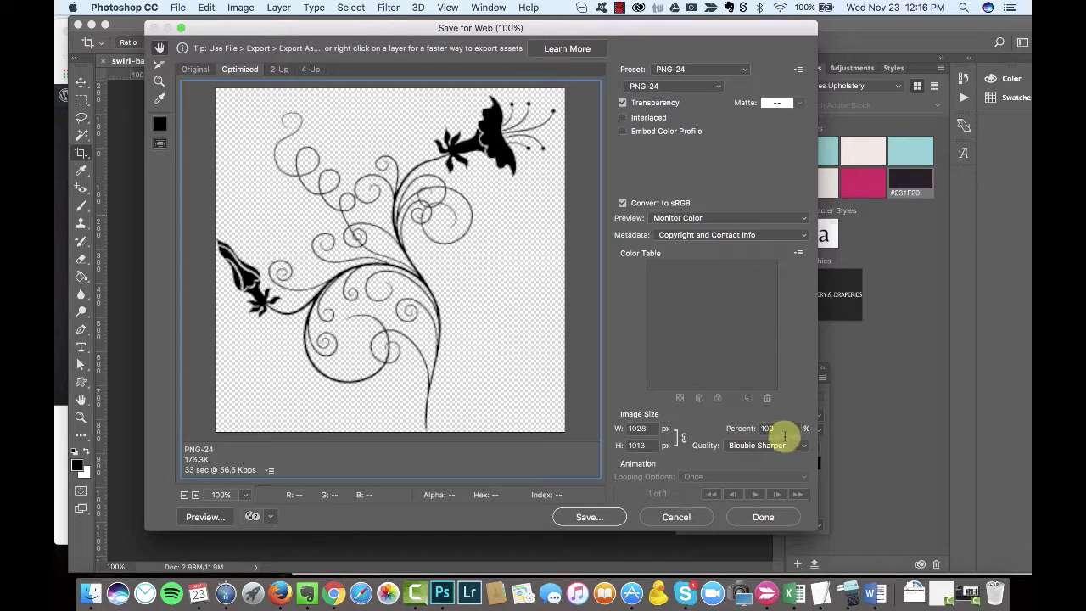
{"action": "key", "text": "Tab"}
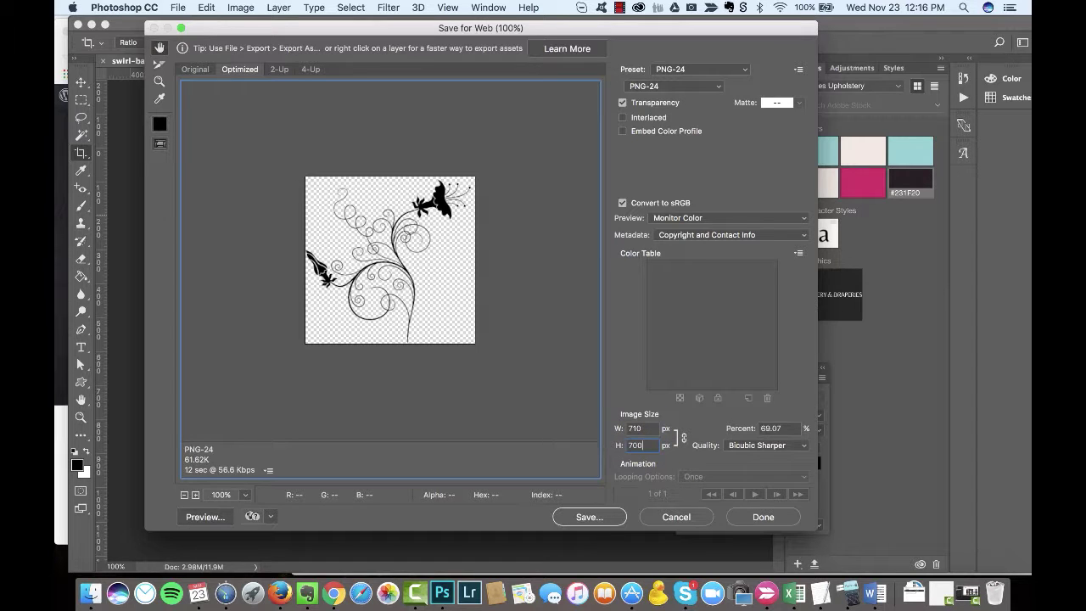
{"action": "type", "text": "700"}
{"action": "key", "text": "Tab"}
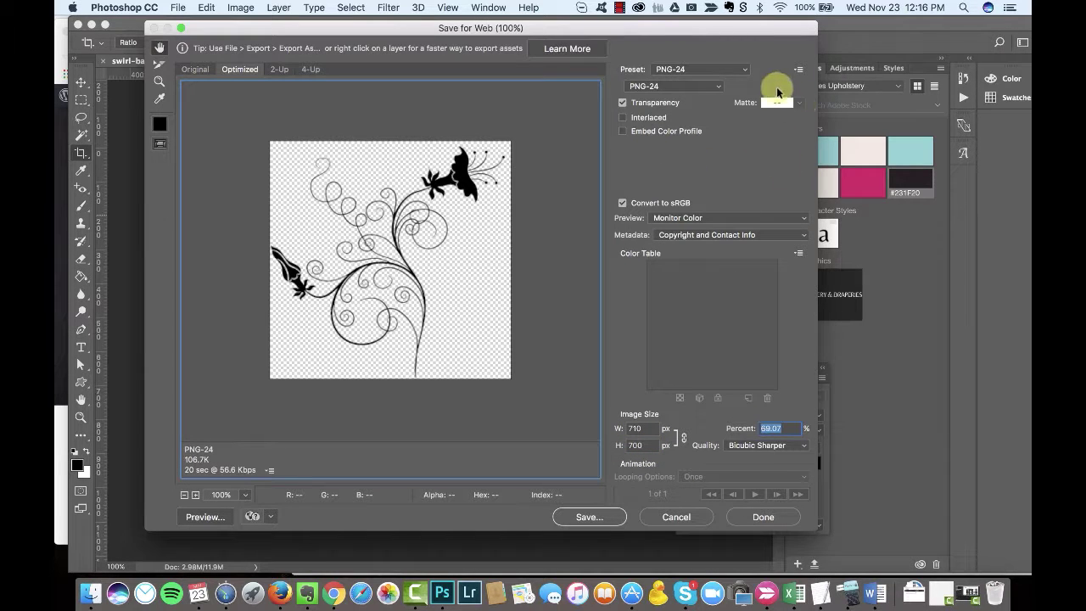
{"action": "left_click", "coordinate": [768, 444]}
{"action": "left_click", "coordinate": [766, 444]}
Step: Save the exported PNG into the SophiesUpholstery folder
{"action": "left_click", "coordinate": [589, 516]}
{"action": "left_click", "coordinate": [475, 108]}
{"action": "left_click", "coordinate": [453, 138]}
{"action": "left_click", "coordinate": [651, 563]}
{"action": "key", "text": "super+Tab"}
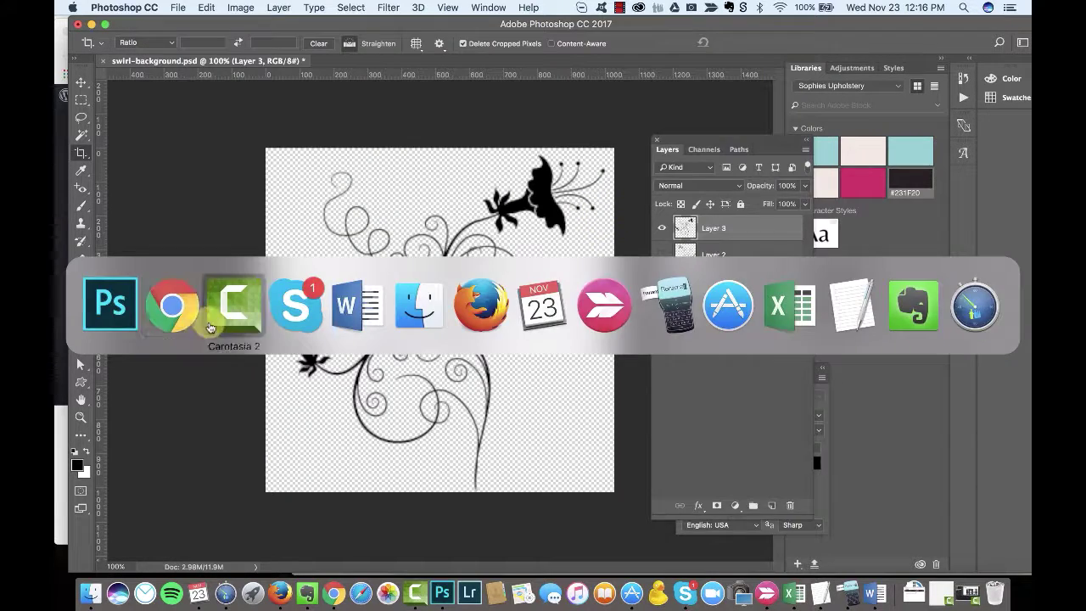
{"action": "scroll", "coordinate": [218, 323], "scroll_direction": "up", "scroll_amount": 5}
{"action": "scroll", "coordinate": [218, 323], "scroll_direction": "up", "scroll_amount": 3}
Step: Reply 'really? cool.' and 'okay. I'll go buy it.' in the Skype chat
{"action": "left_click", "coordinate": [504, 95]}
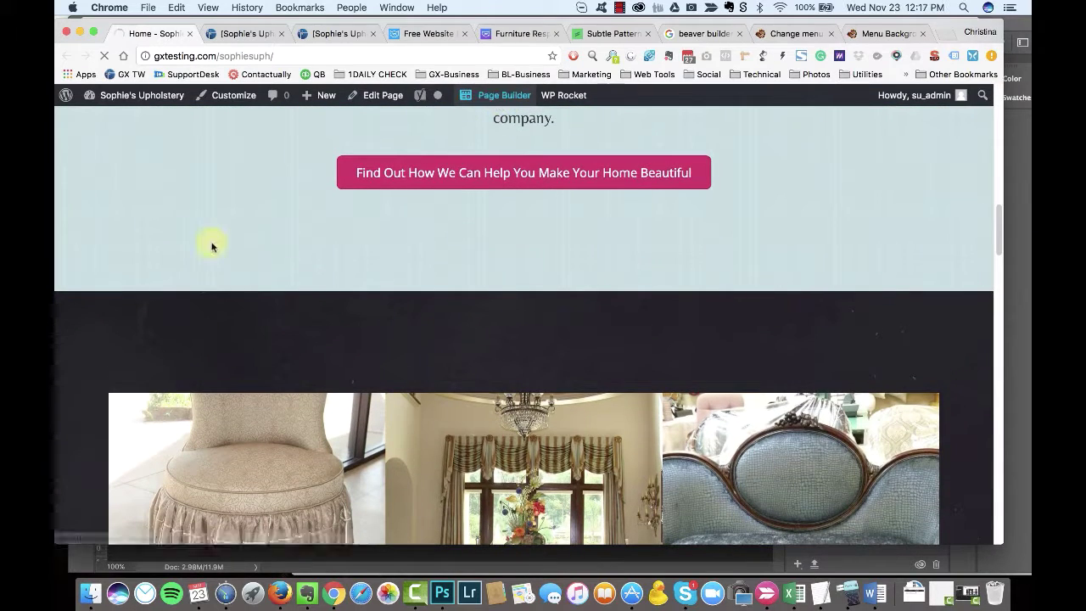
{"action": "left_click", "coordinate": [684, 593]}
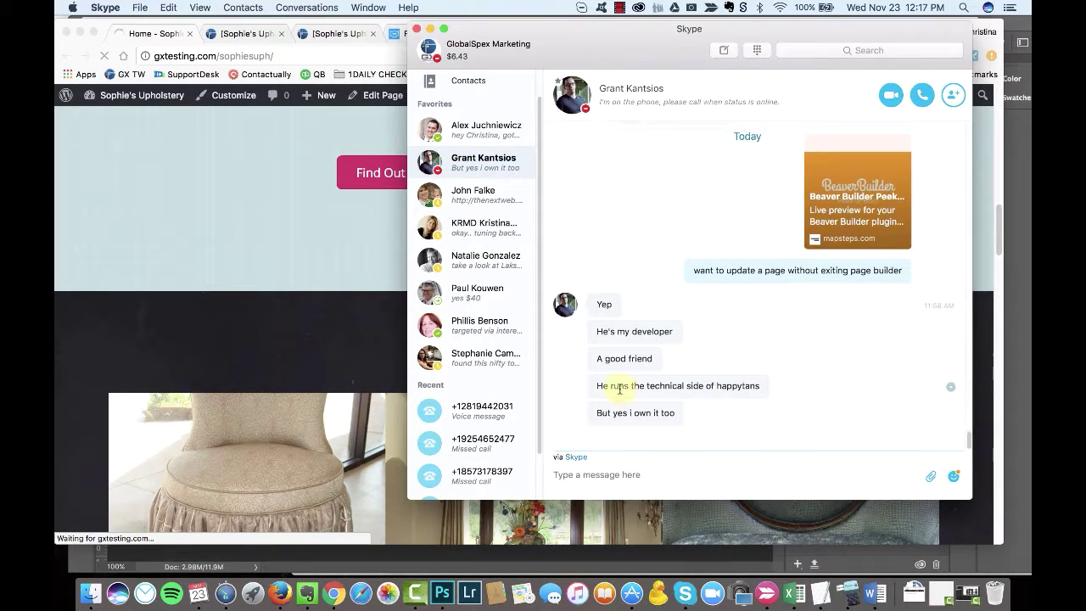
{"action": "left_click", "coordinate": [647, 480]}
{"action": "type", "text": "really?"}
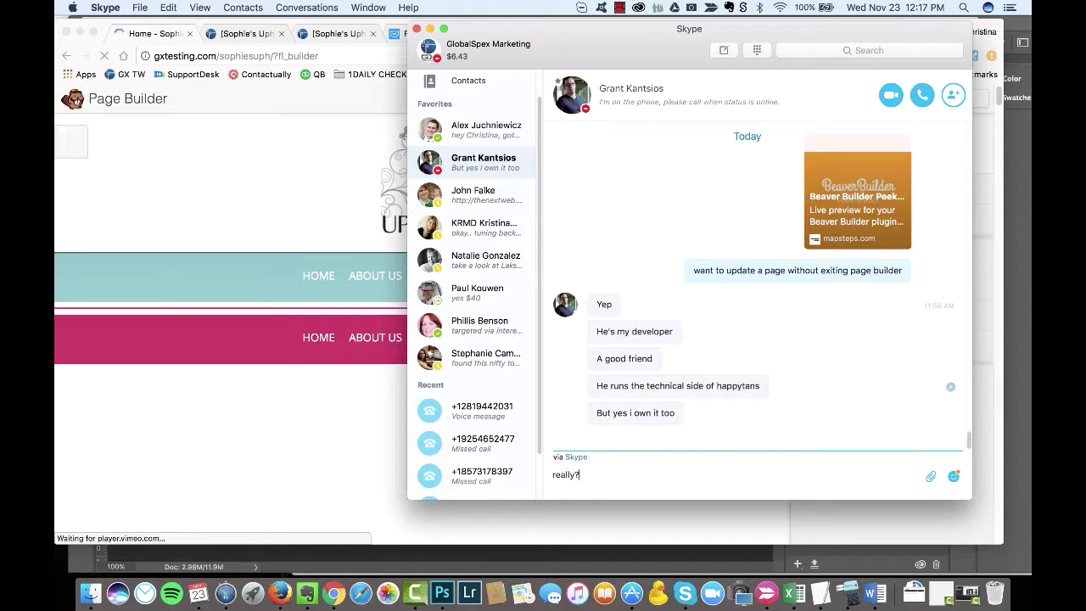
{"action": "type", "text": "okay. I'll get it."}
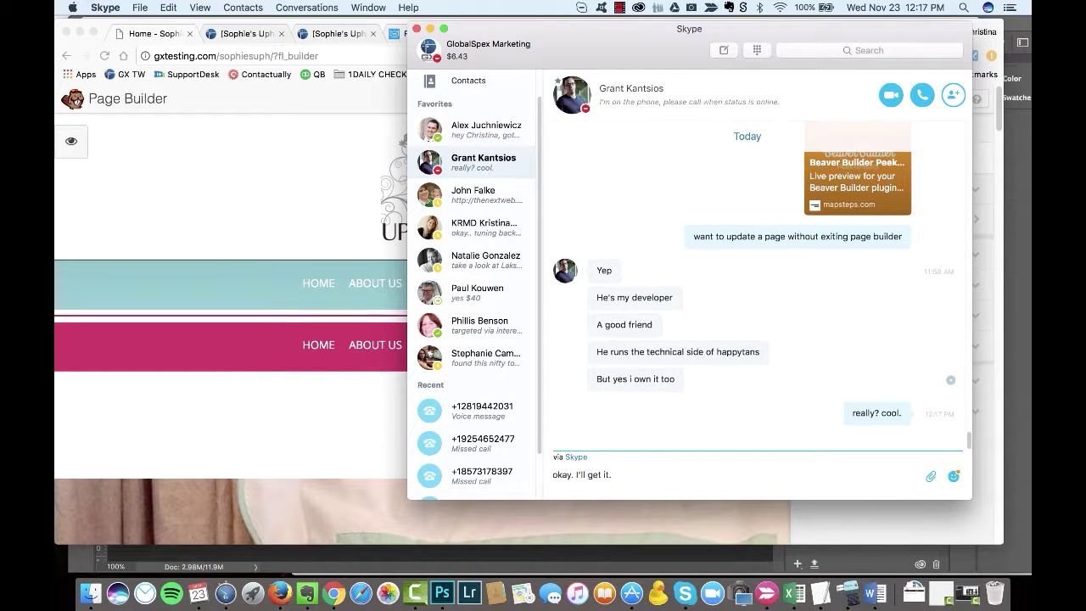
{"action": "key", "text": "Return"}
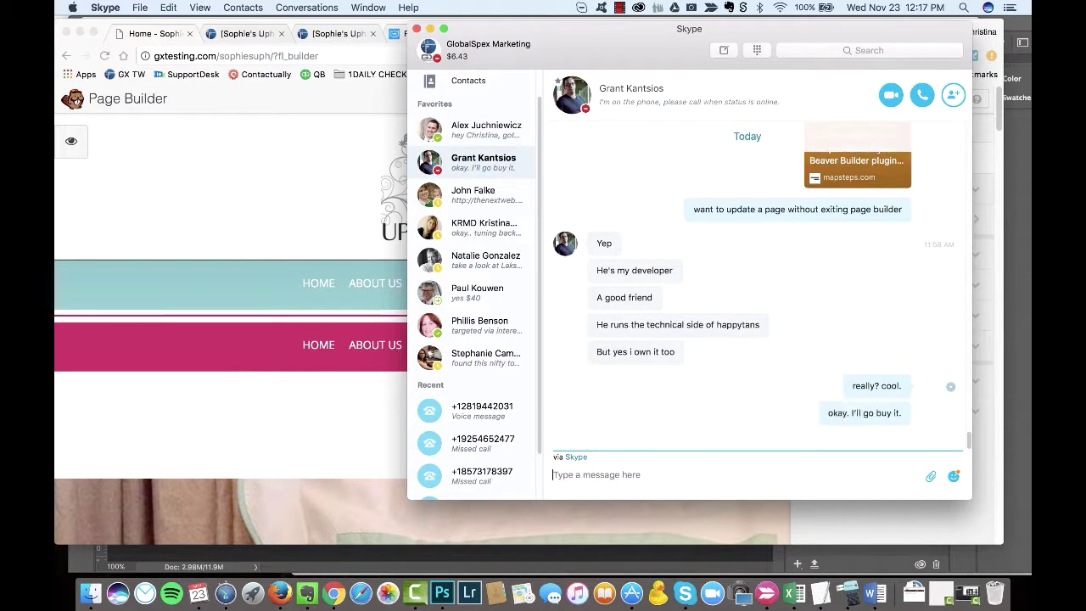
Step: Return to the page builder in Chrome and scroll down the homepage
{"action": "left_click", "coordinate": [399, 318]}
{"action": "scroll", "coordinate": [307, 455], "scroll_direction": "down", "scroll_amount": 10}
{"action": "scroll", "coordinate": [296, 434], "scroll_direction": "down", "scroll_amount": 8}
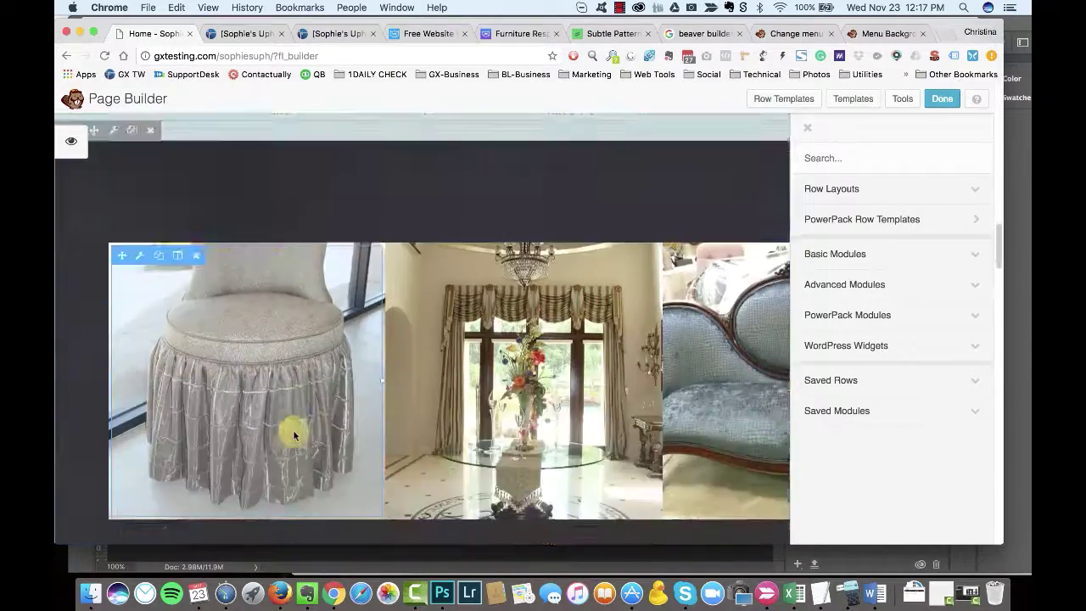
Step: Open the dark services row's settings and choose a photo background
{"action": "scroll", "coordinate": [291, 431], "scroll_direction": "up", "scroll_amount": 4}
{"action": "left_click", "coordinate": [114, 201]}
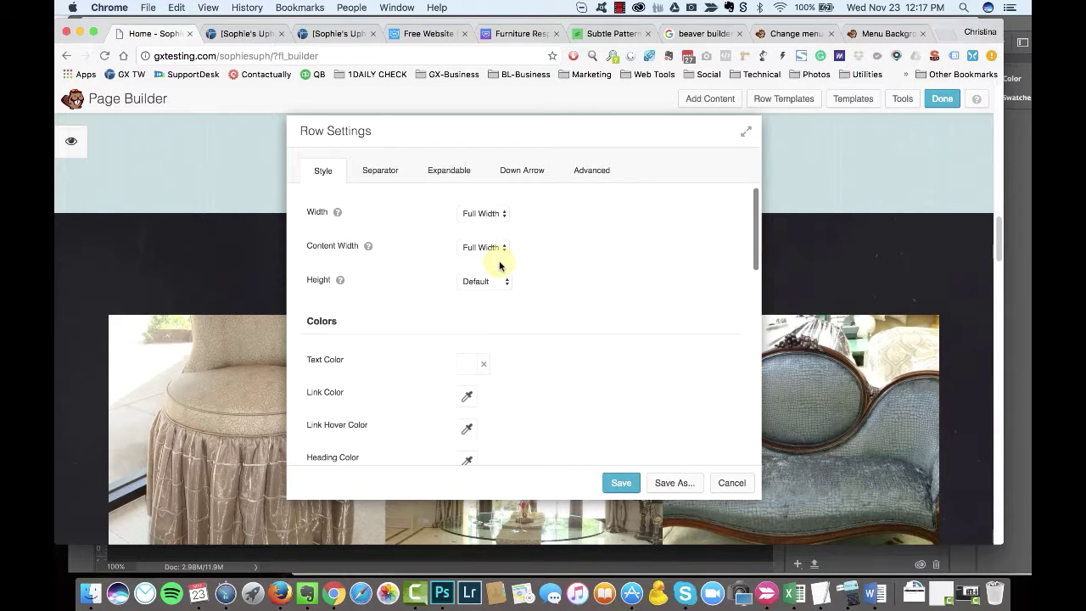
{"action": "scroll", "coordinate": [499, 265], "scroll_direction": "down", "scroll_amount": 6}
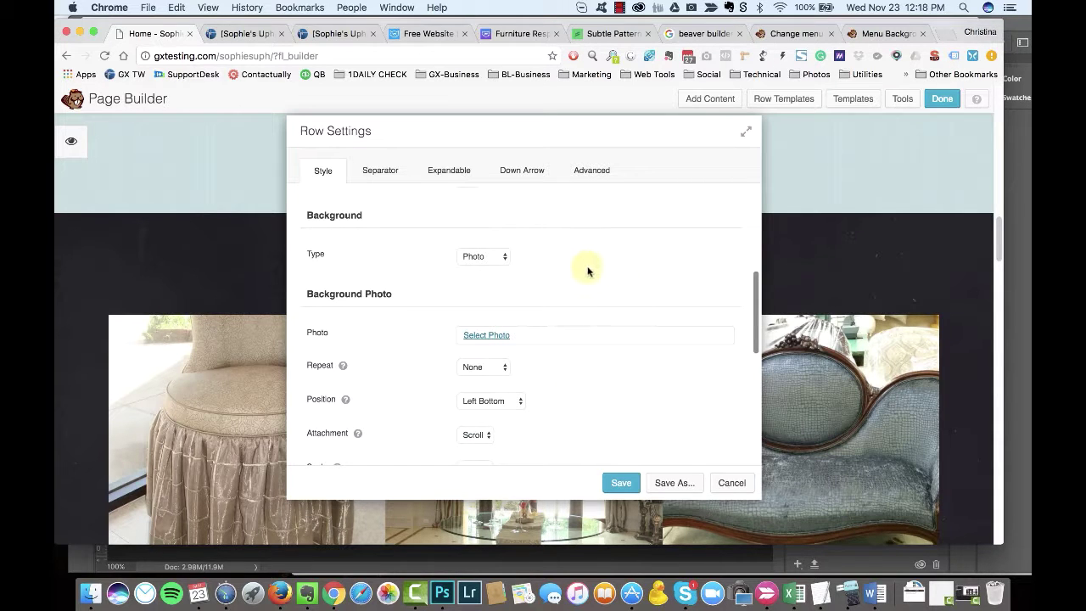
{"action": "left_click", "coordinate": [485, 256]}
{"action": "left_click", "coordinate": [479, 254]}
{"action": "left_click", "coordinate": [486, 334]}
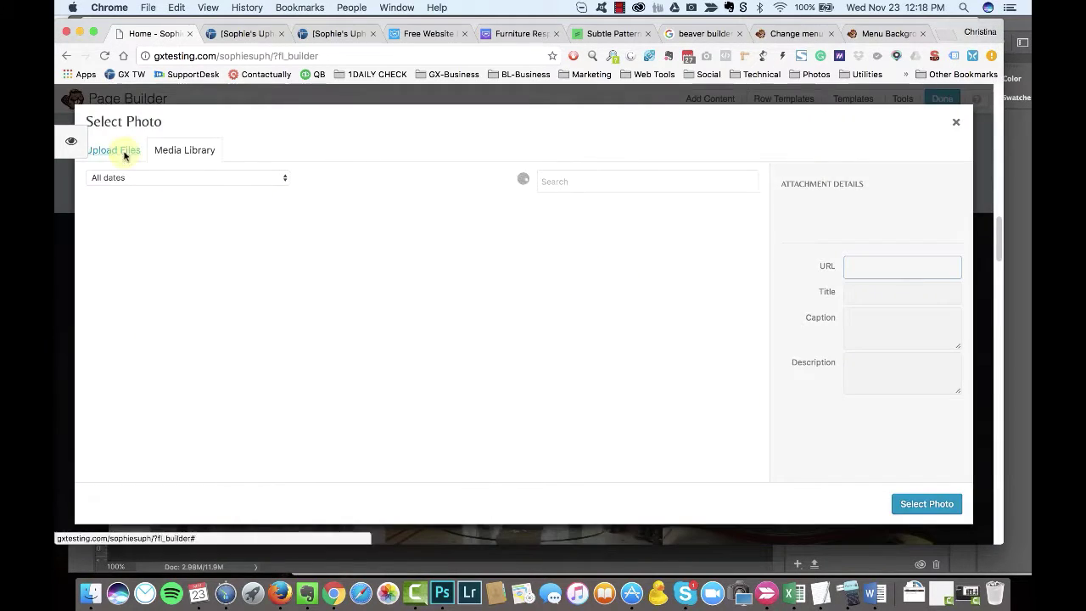
Step: Upload swirl-background.png from SophiesUpholstery with alt text 'swirl backgound' and select it
{"action": "left_click", "coordinate": [118, 150]}
{"action": "key", "text": "super+Tab"}
{"action": "left_click", "coordinate": [418, 303]}
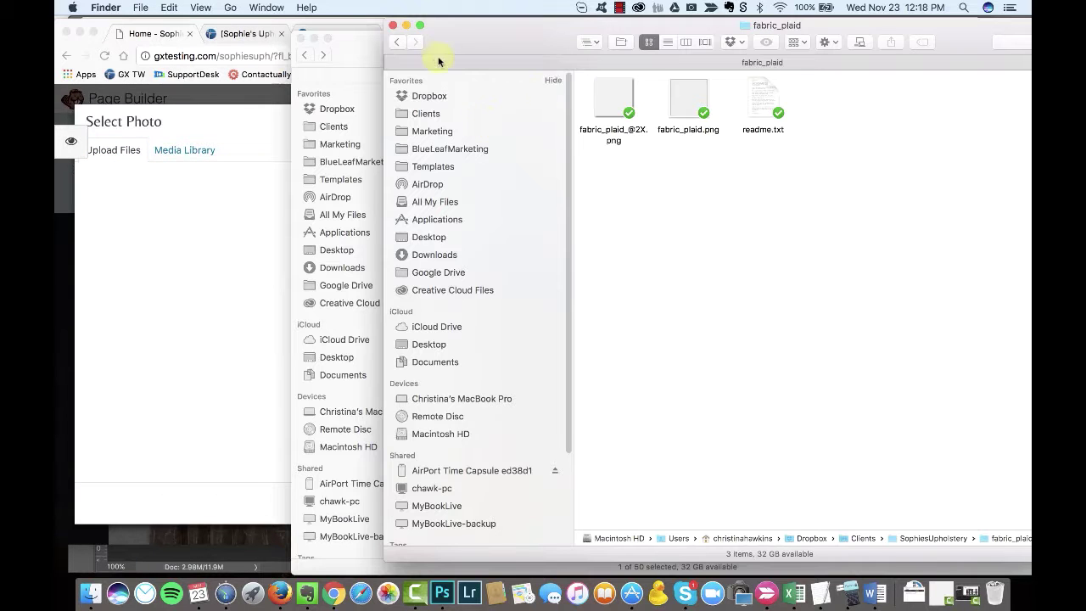
{"action": "left_click", "coordinate": [396, 41]}
{"action": "left_click_drag", "start_coordinate": [621, 246], "coordinate": [475, 148]}
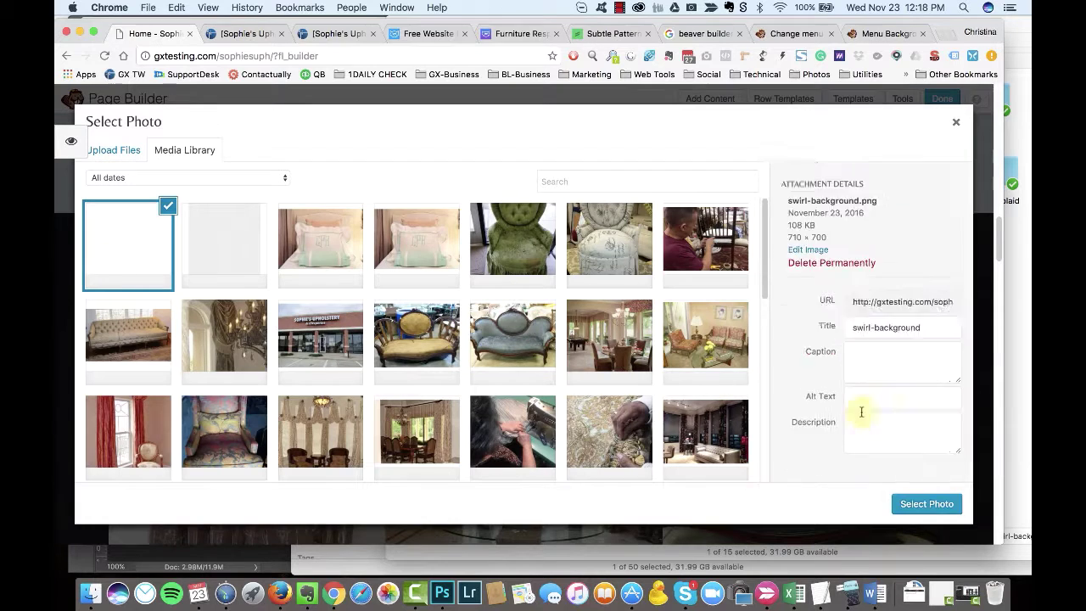
{"action": "left_click", "coordinate": [862, 411]}
{"action": "type", "text": "swirl backgound"}
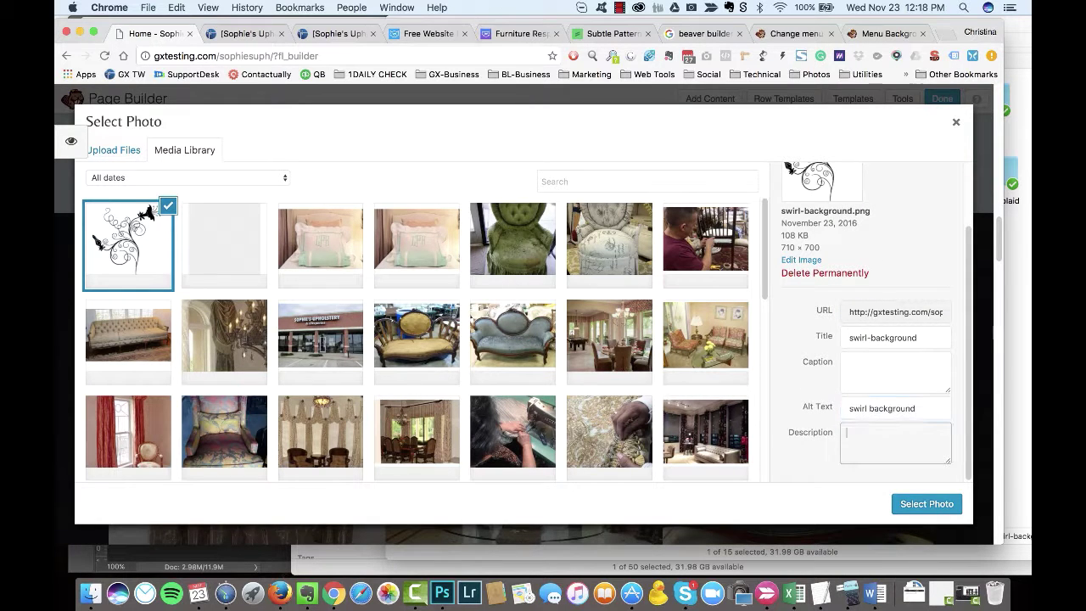
{"action": "left_click", "coordinate": [927, 504]}
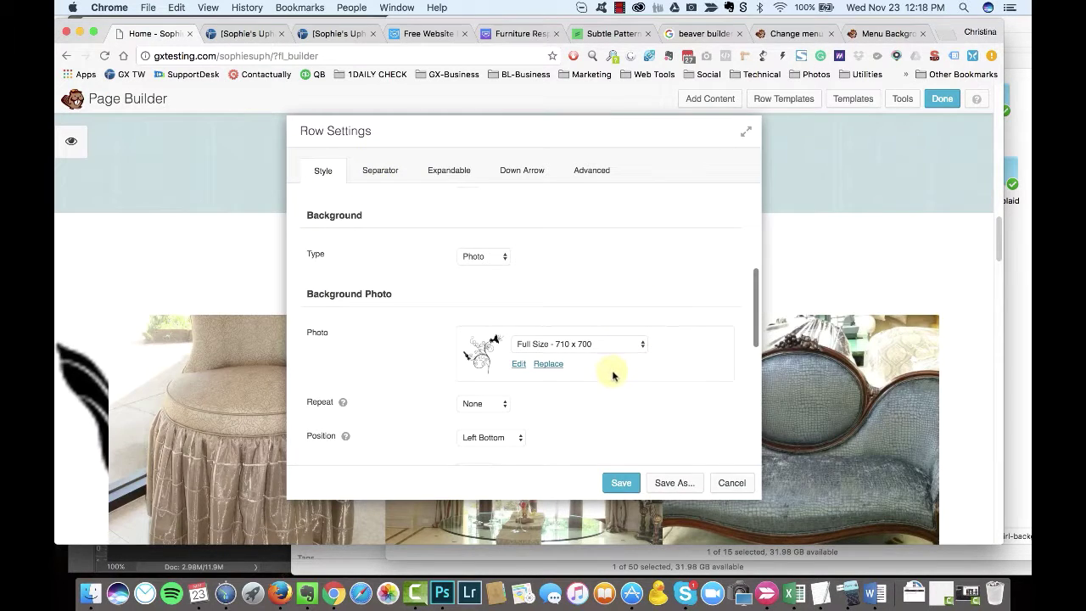
Step: Set the background scale to Fit, keeping position at Left Bottom
{"action": "scroll", "coordinate": [613, 375], "scroll_direction": "down", "scroll_amount": 5}
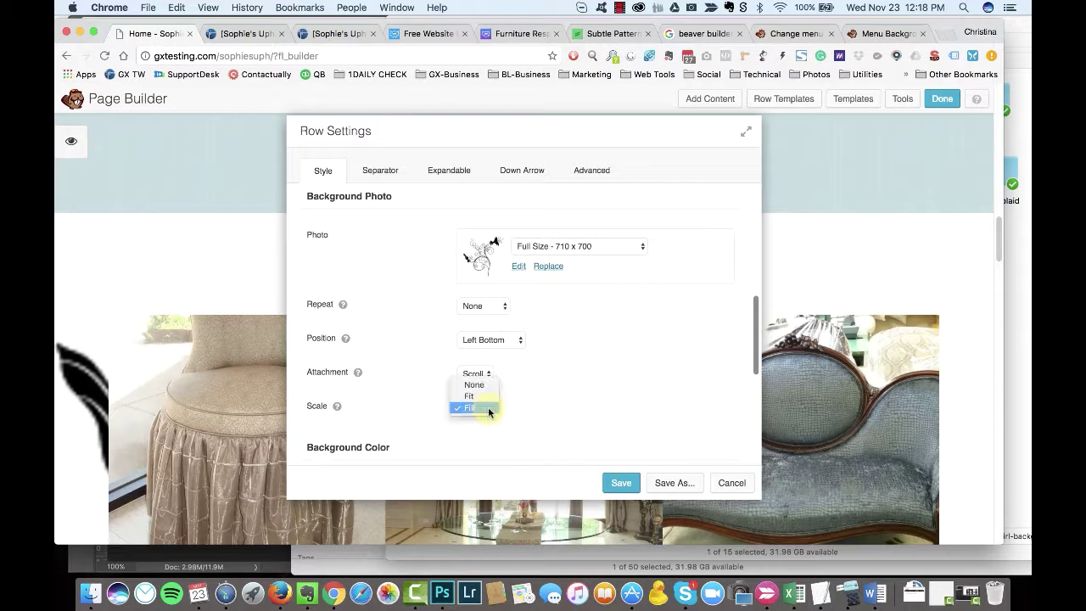
{"action": "left_click_drag", "start_coordinate": [492, 141], "coordinate": [540, 142]}
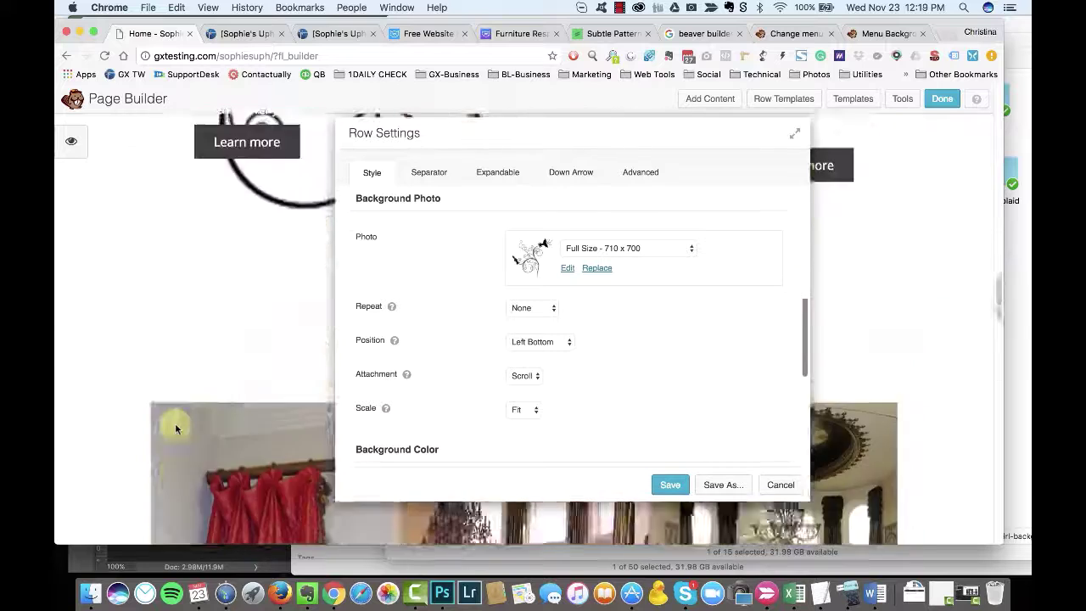
{"action": "left_click", "coordinate": [541, 341]}
{"action": "left_click", "coordinate": [552, 345]}
{"action": "scroll", "coordinate": [637, 342], "scroll_direction": "down", "scroll_amount": 10}
Step: Pick black as the overlay colour and repeat the background horizontally
{"action": "left_click", "coordinate": [516, 311]}
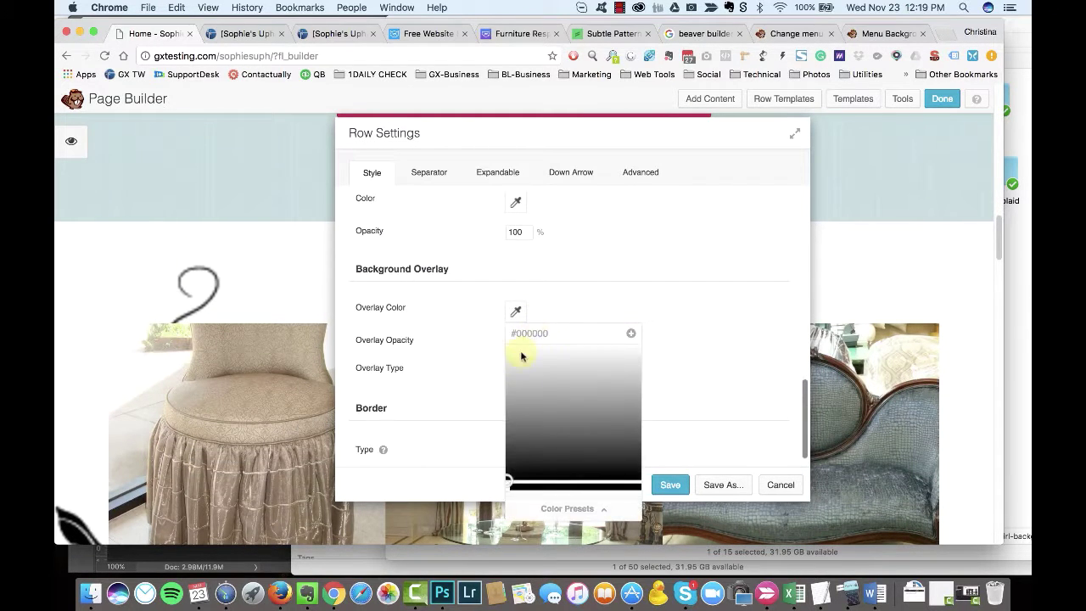
{"action": "left_click", "coordinate": [563, 341]}
{"action": "type", "text": "20"}
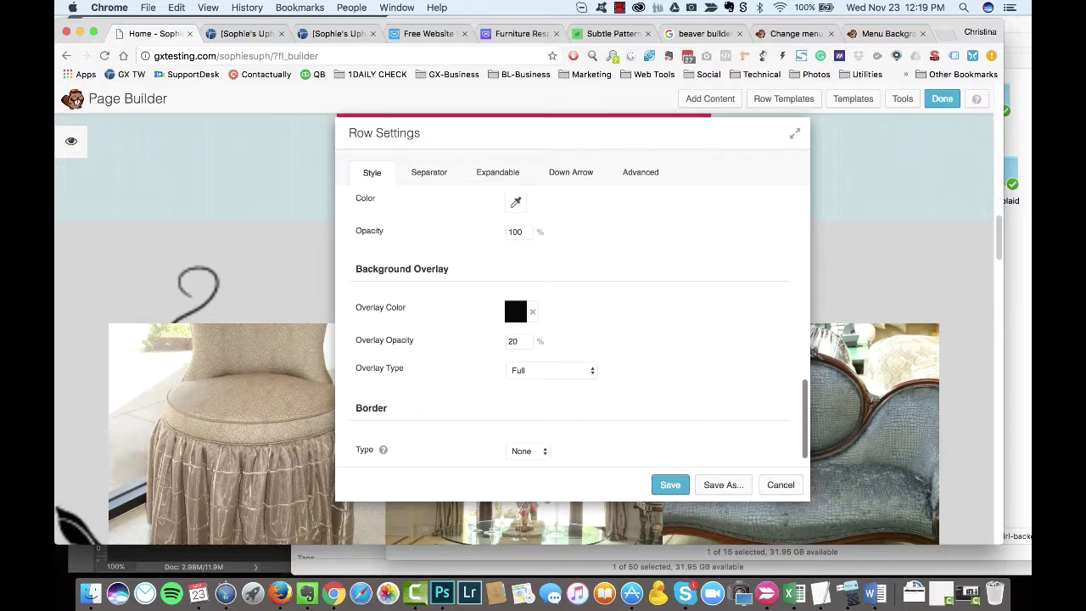
{"action": "left_click_drag", "start_coordinate": [538, 138], "coordinate": [591, 139]}
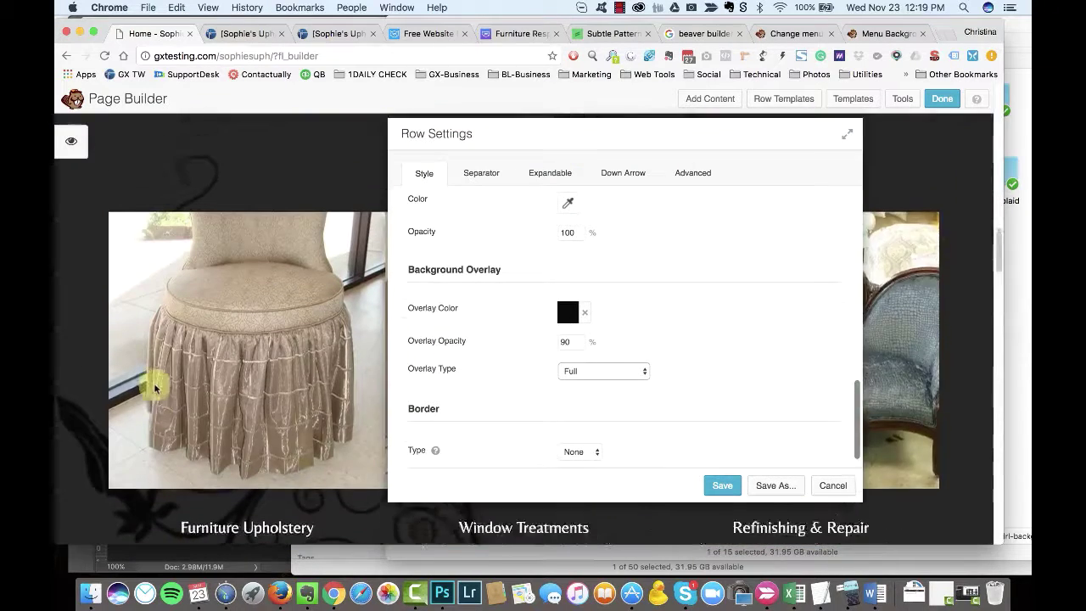
{"action": "scroll", "coordinate": [673, 306], "scroll_direction": "down", "scroll_amount": 1}
{"action": "scroll", "coordinate": [653, 293], "scroll_direction": "up", "scroll_amount": 5}
{"action": "left_click", "coordinate": [583, 334]}
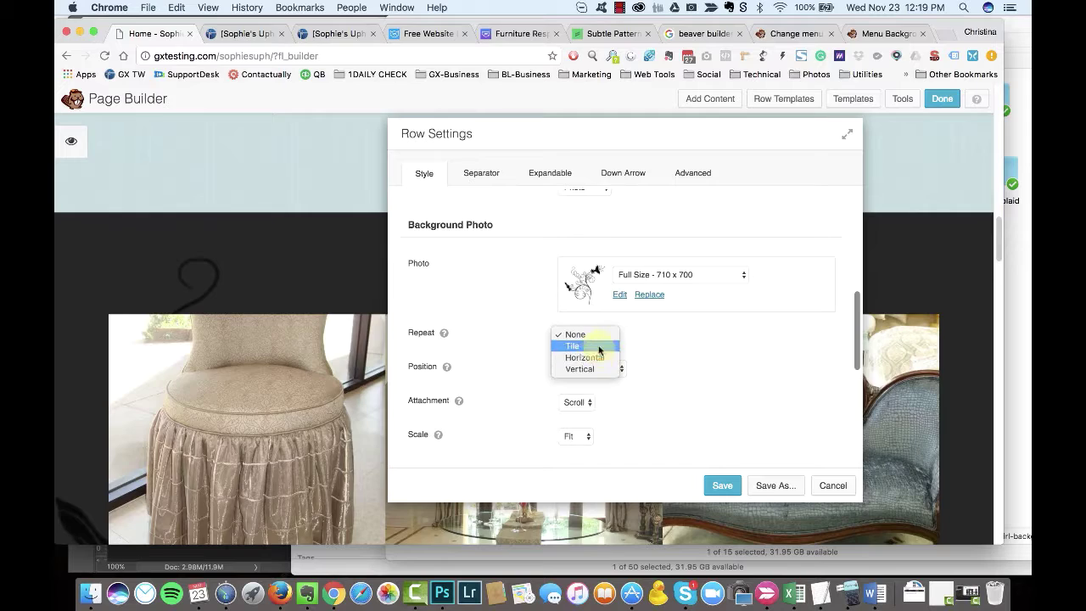
{"action": "left_click", "coordinate": [594, 358]}
Step: Set the black overlay to 85% opacity covering the full row
{"action": "left_click_drag", "start_coordinate": [432, 139], "coordinate": [260, 356]}
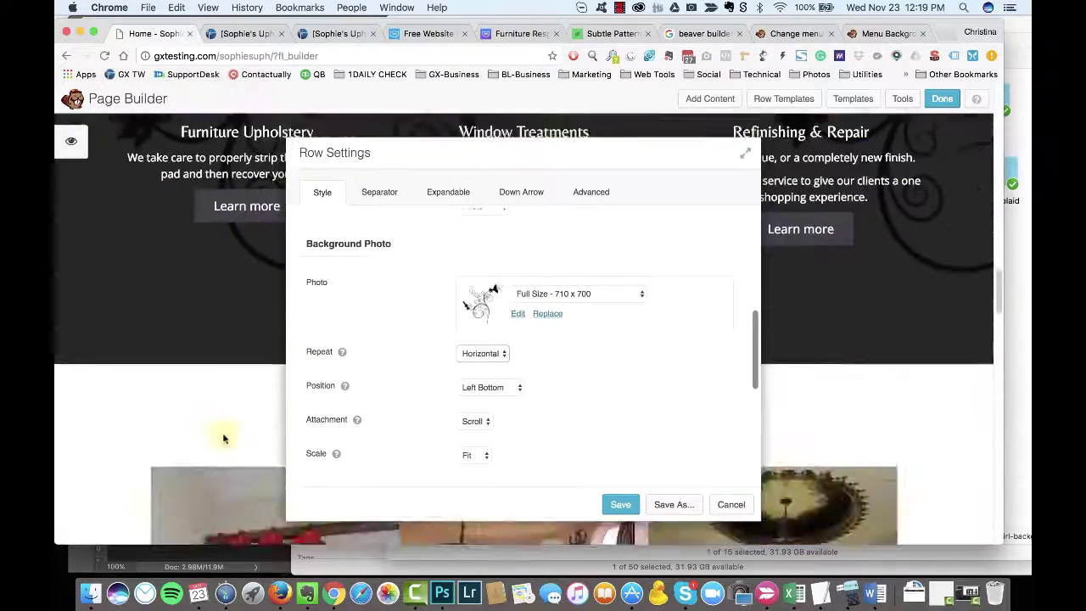
{"action": "scroll", "coordinate": [560, 383], "scroll_direction": "down", "scroll_amount": 6}
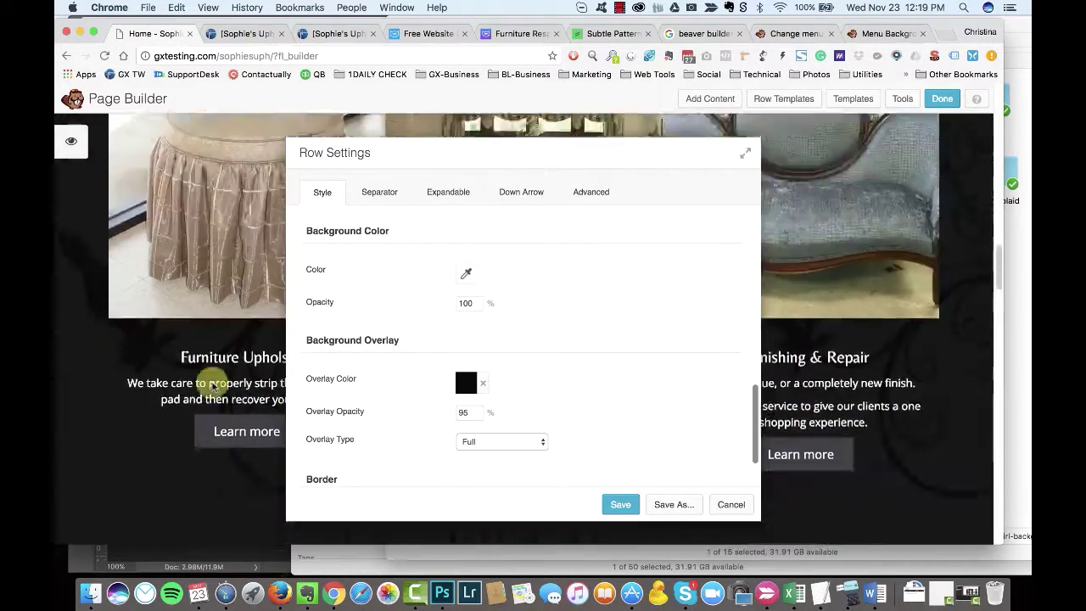
{"action": "double_click", "coordinate": [463, 412]}
{"action": "type", "text": "85"}
{"action": "left_click_drag", "start_coordinate": [470, 153], "coordinate": [521, 148]}
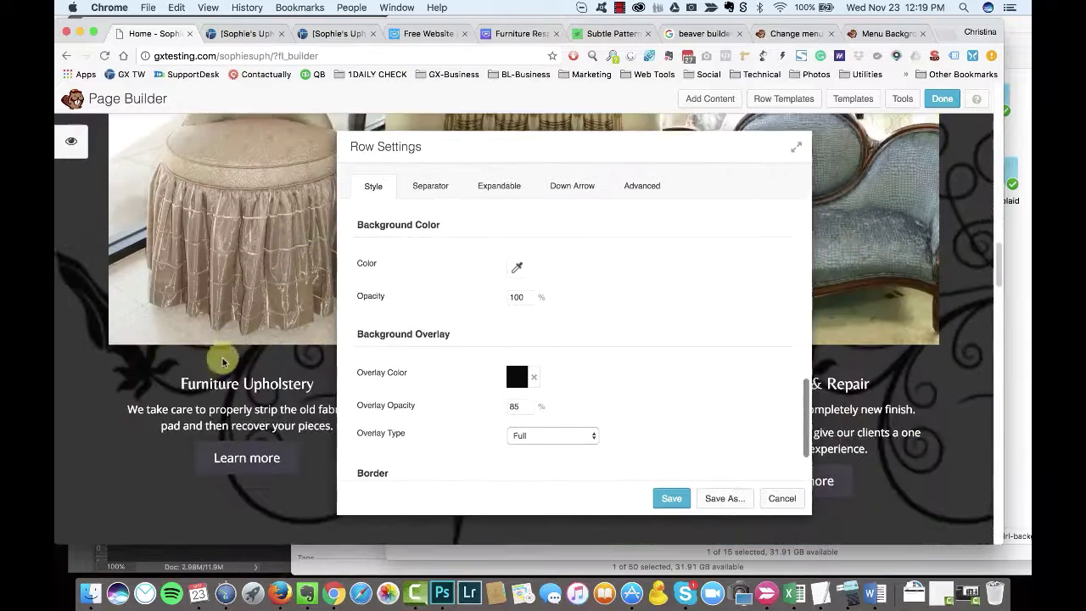
{"action": "scroll", "coordinate": [609, 351], "scroll_direction": "up", "scroll_amount": 3}
{"action": "scroll", "coordinate": [594, 357], "scroll_direction": "down", "scroll_amount": 5}
{"action": "left_click", "coordinate": [583, 365]}
{"action": "left_click", "coordinate": [583, 364]}
Step: Set the background attachment to Fixed and save the row settings
{"action": "scroll", "coordinate": [642, 339], "scroll_direction": "up", "scroll_amount": 10}
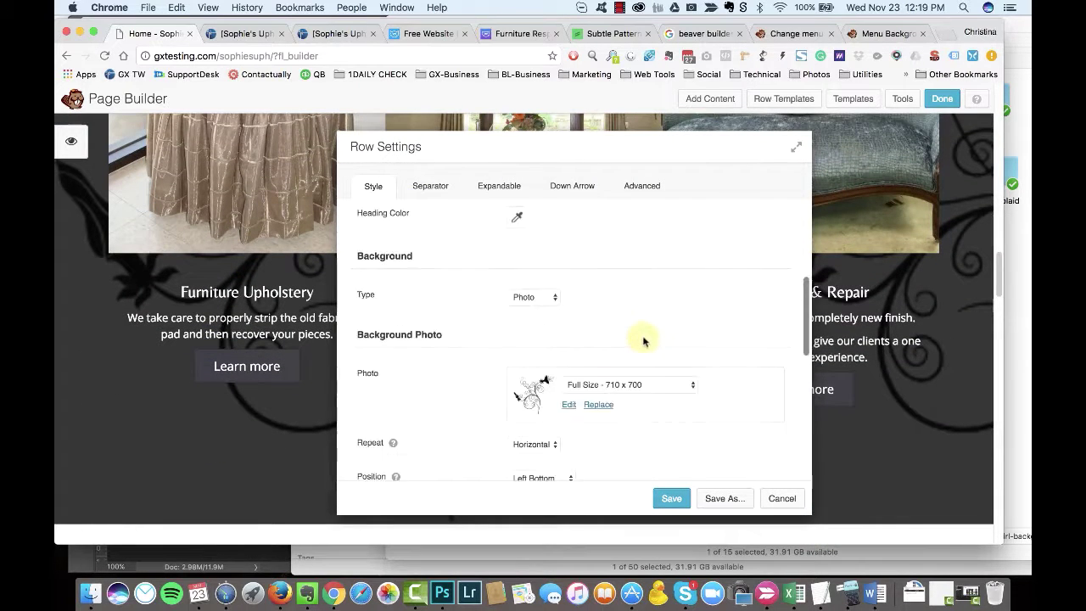
{"action": "scroll", "coordinate": [644, 373], "scroll_direction": "down", "scroll_amount": 1}
{"action": "scroll", "coordinate": [616, 433], "scroll_direction": "down", "scroll_amount": 1}
{"action": "left_click", "coordinate": [527, 455]}
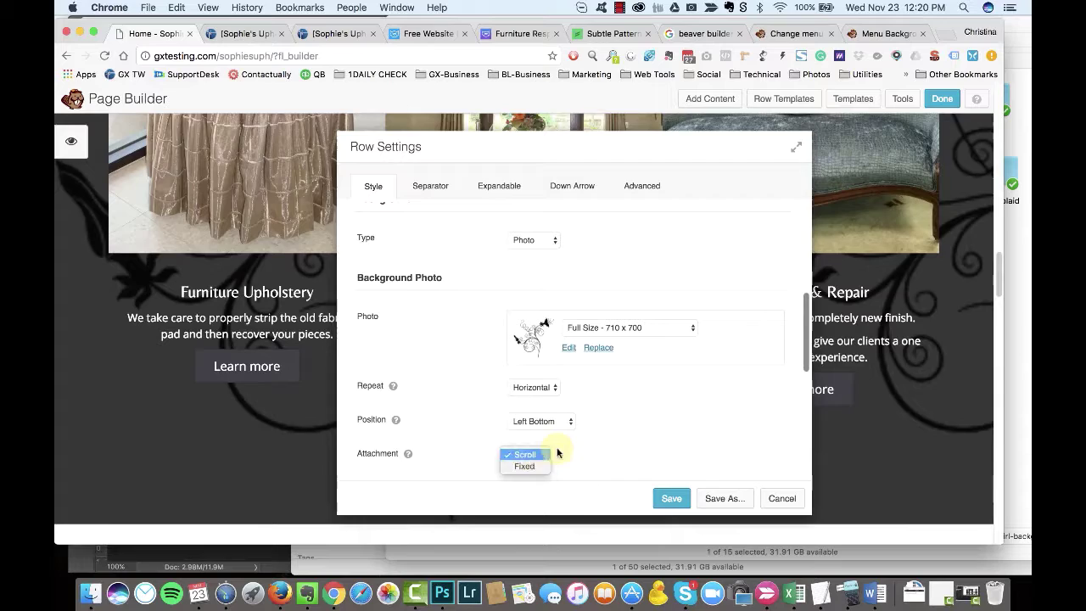
{"action": "left_click", "coordinate": [522, 464]}
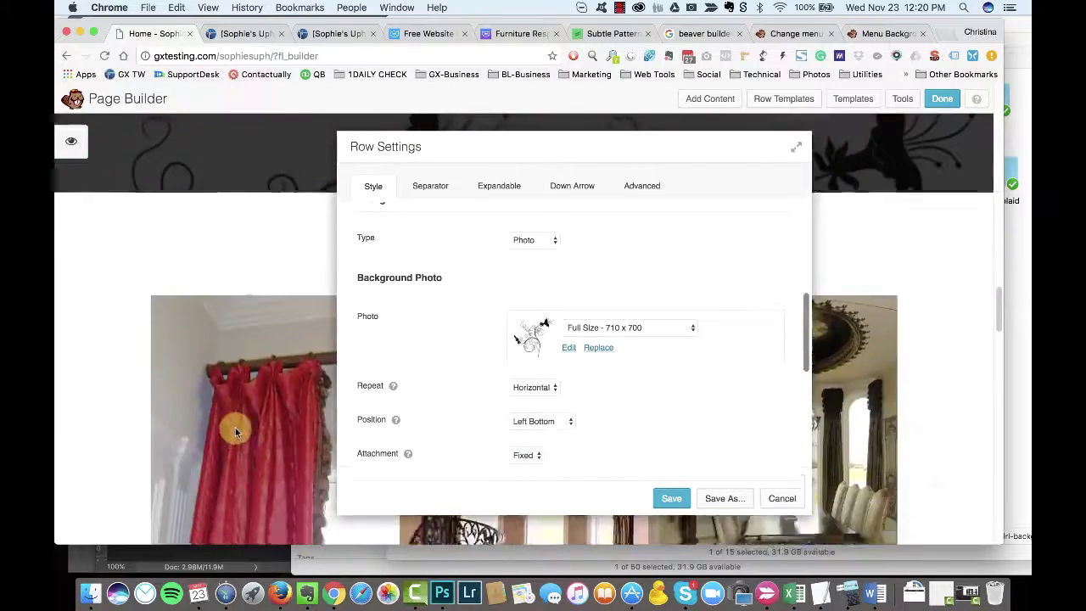
{"action": "scroll", "coordinate": [642, 426], "scroll_direction": "up", "scroll_amount": 5}
{"action": "scroll", "coordinate": [645, 413], "scroll_direction": "down", "scroll_amount": 8}
{"action": "scroll", "coordinate": [638, 412], "scroll_direction": "down", "scroll_amount": 3}
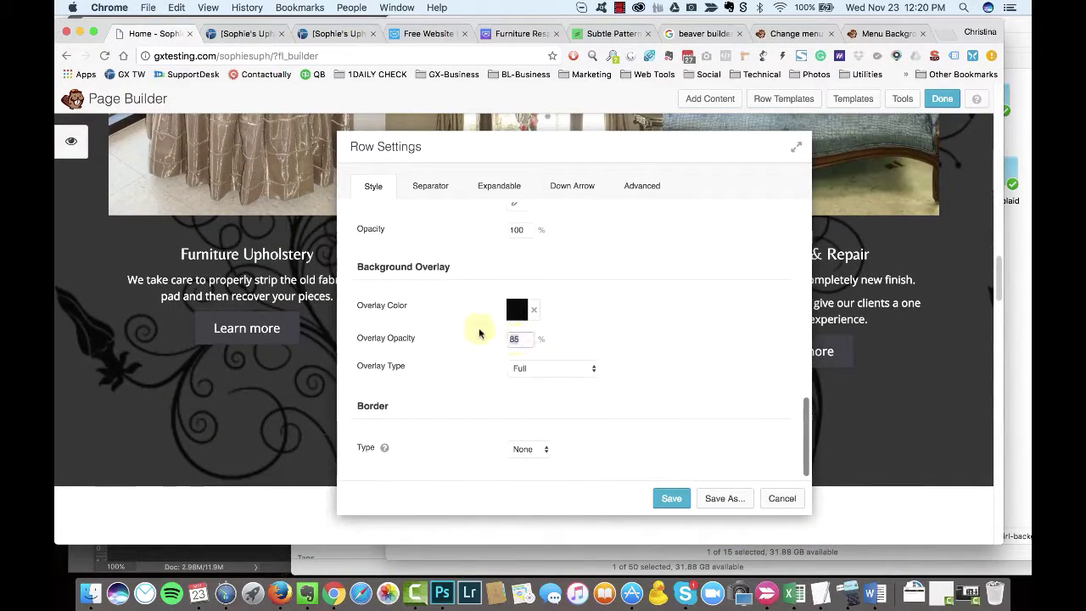
{"action": "left_click", "coordinate": [671, 498]}
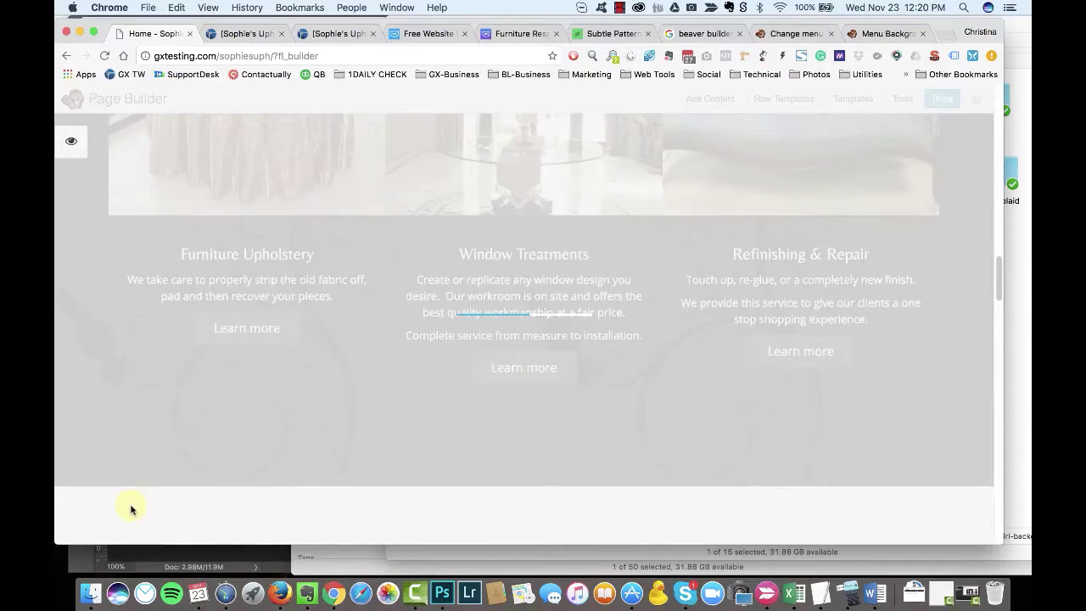
Step: Remove a bedroom photo and the tall-window photo from the Portfolio Gallery, then update and save
{"action": "scroll", "coordinate": [198, 505], "scroll_direction": "down", "scroll_amount": 10}
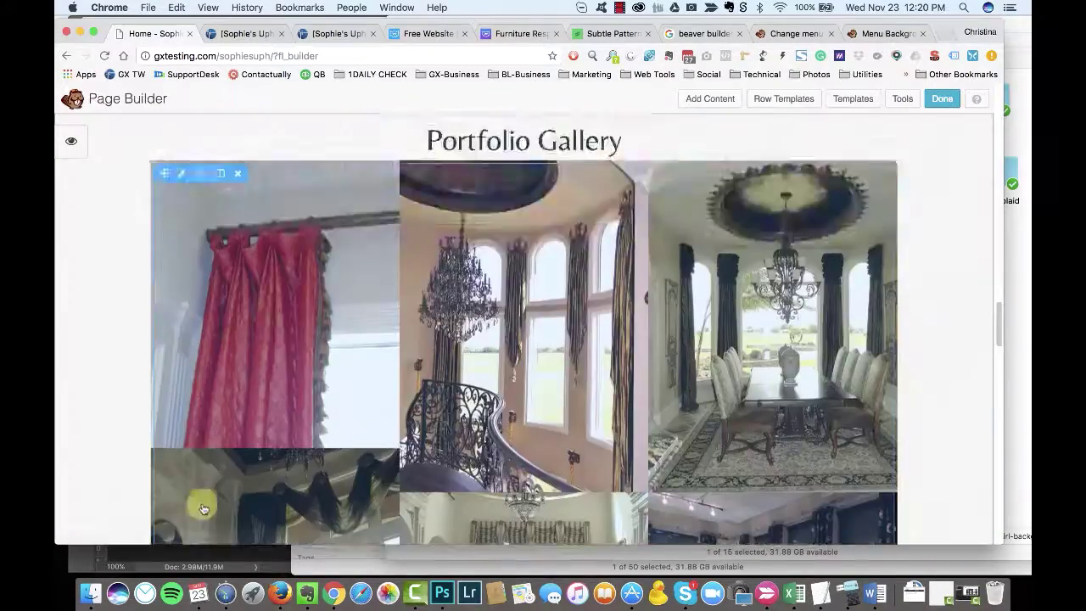
{"action": "scroll", "coordinate": [199, 507], "scroll_direction": "down", "scroll_amount": 5}
{"action": "scroll", "coordinate": [197, 508], "scroll_direction": "up", "scroll_amount": 10}
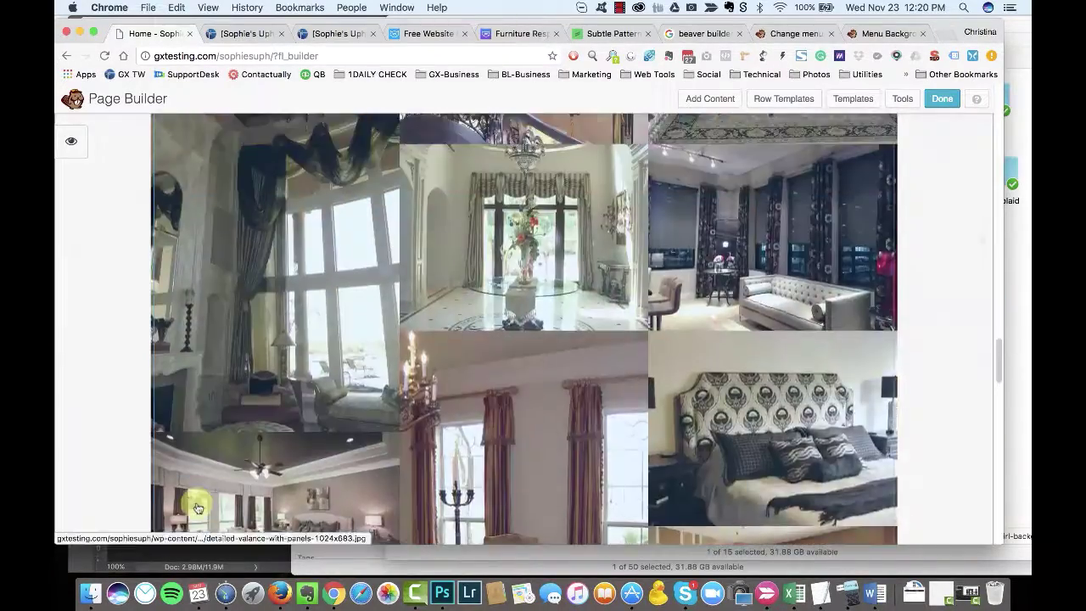
{"action": "scroll", "coordinate": [197, 509], "scroll_direction": "down", "scroll_amount": 3}
{"action": "left_click", "coordinate": [283, 347]}
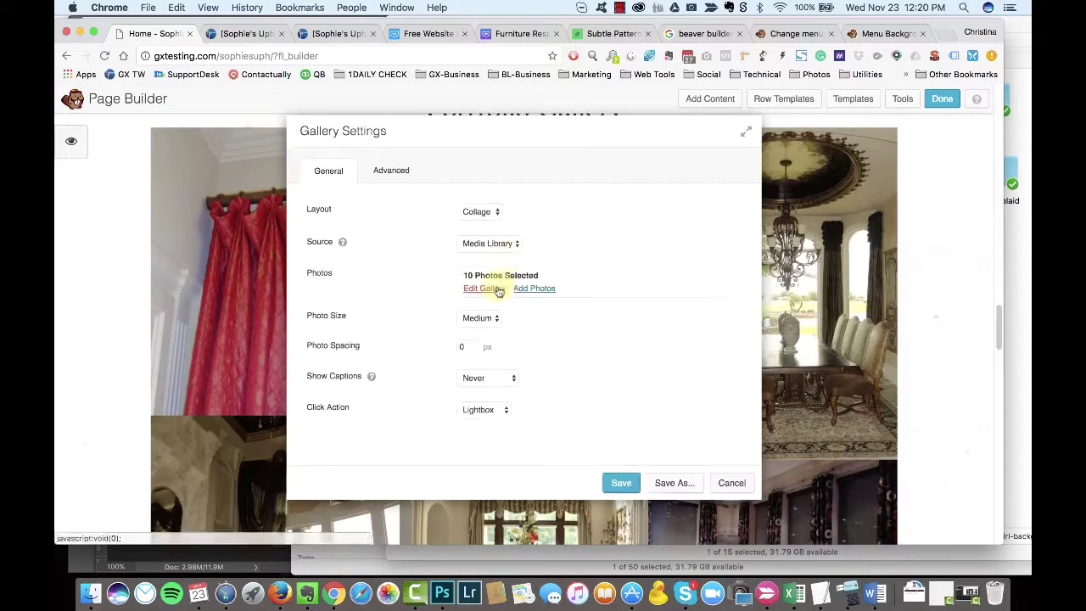
{"action": "left_click", "coordinate": [487, 286]}
{"action": "left_click", "coordinate": [747, 329]}
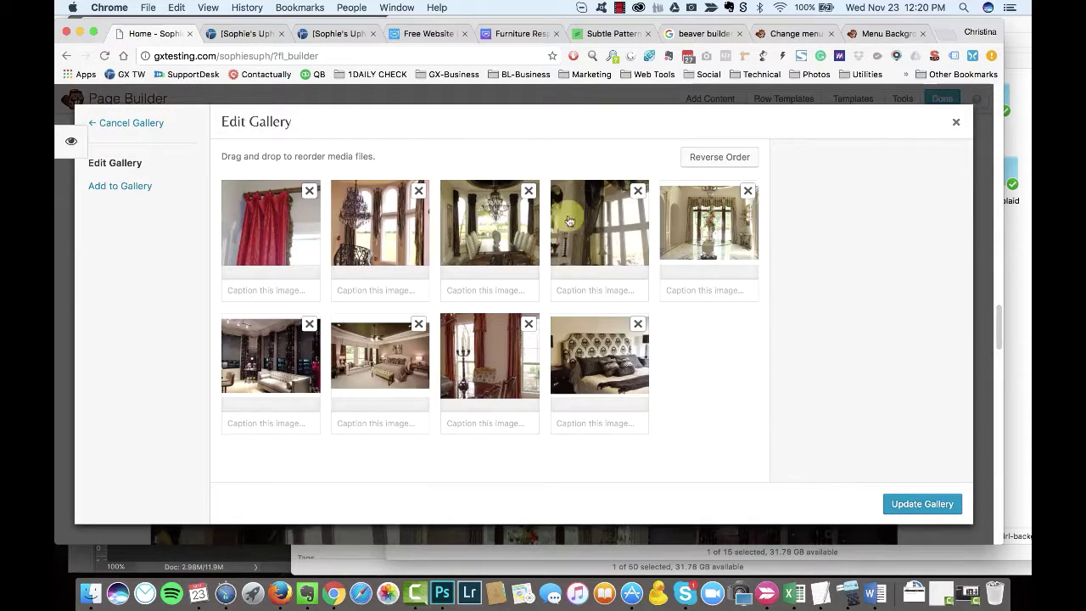
{"action": "left_click", "coordinate": [638, 191]}
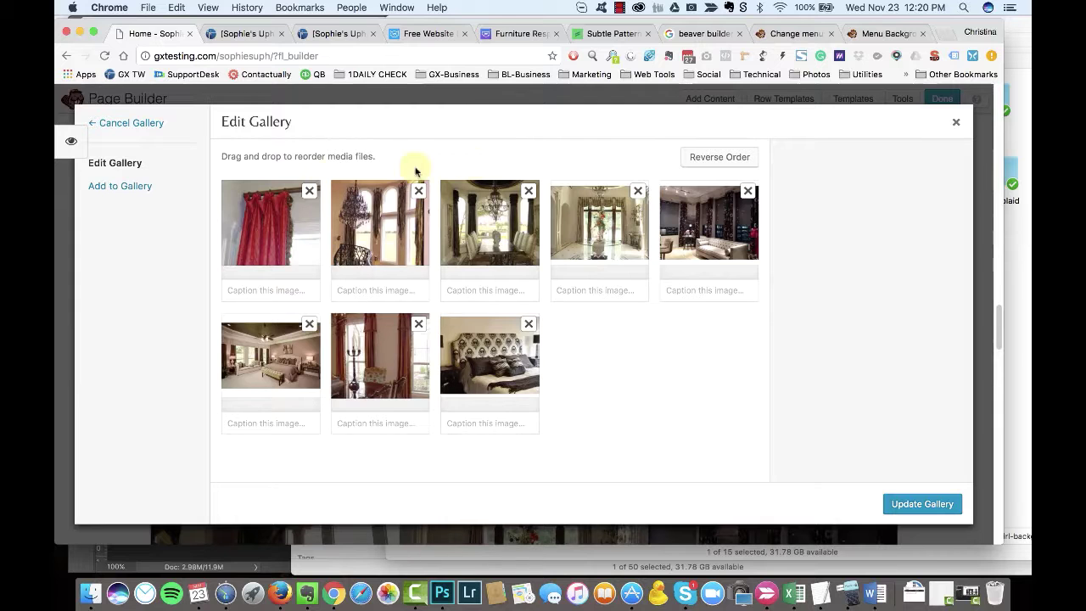
{"action": "left_click", "coordinate": [904, 501]}
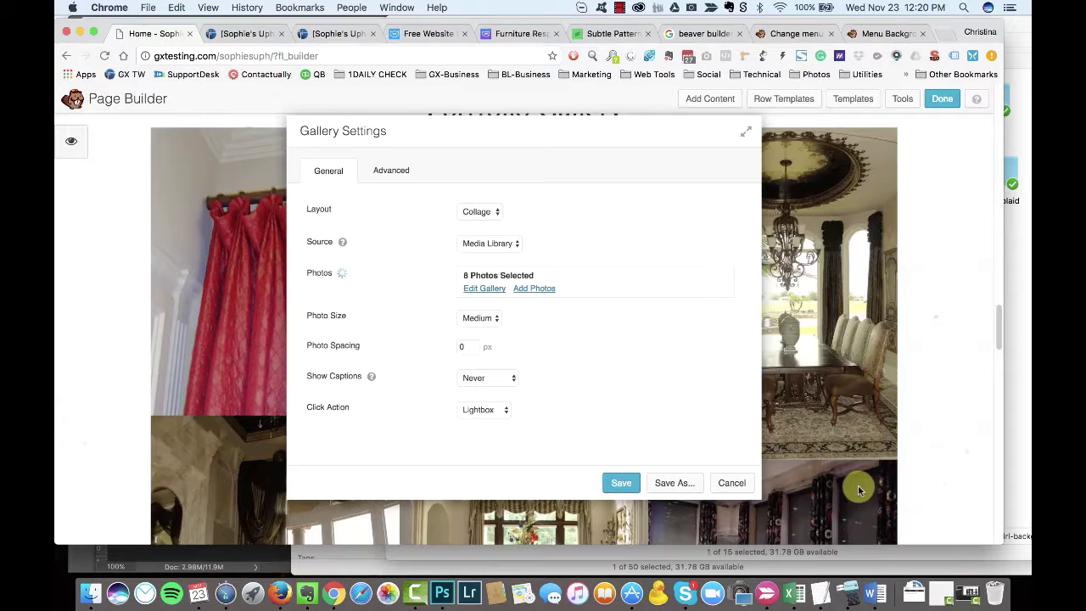
{"action": "left_click", "coordinate": [614, 485]}
{"action": "key", "text": "super+Tab"}
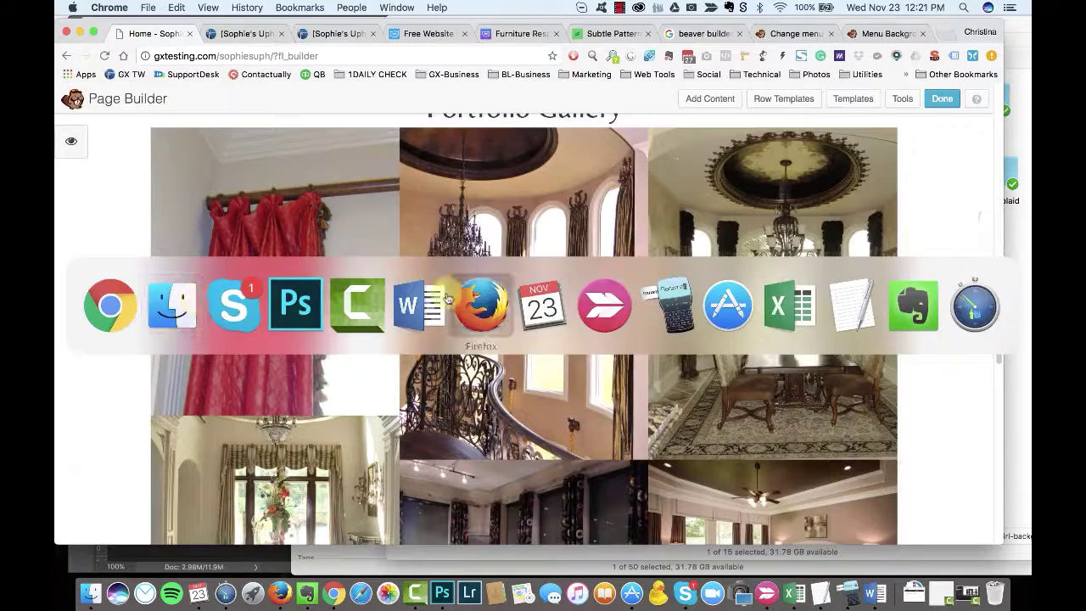
Step: Scroll the live homepage from the Houston Upholstery & Drapes hero down to the services sections
{"action": "left_click", "coordinate": [623, 10]}
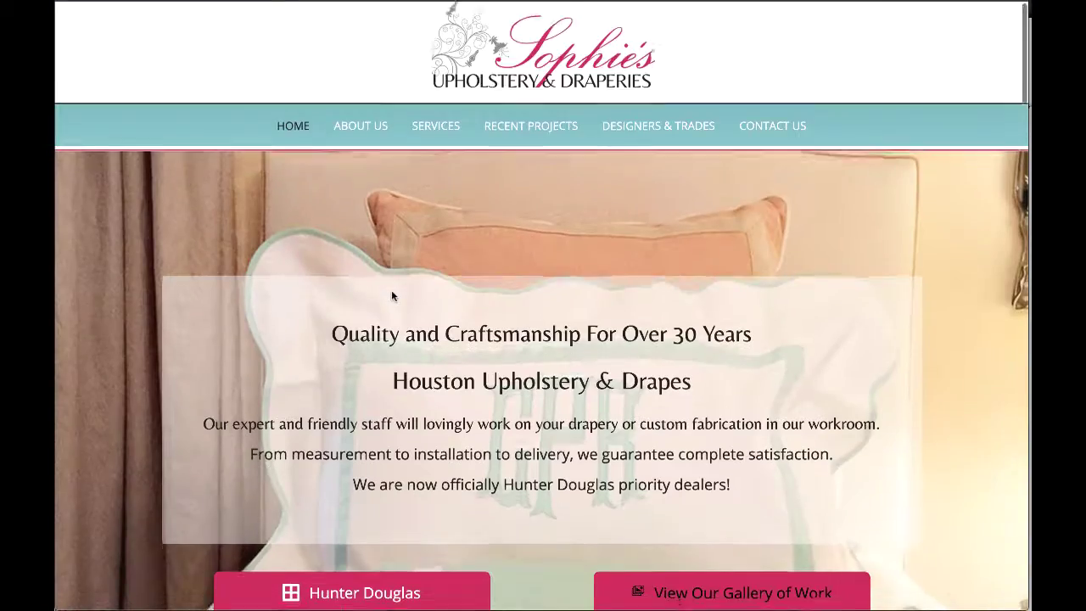
{"action": "scroll", "coordinate": [391, 289], "scroll_direction": "down", "scroll_amount": 1}
{"action": "scroll", "coordinate": [391, 291], "scroll_direction": "down", "scroll_amount": 5}
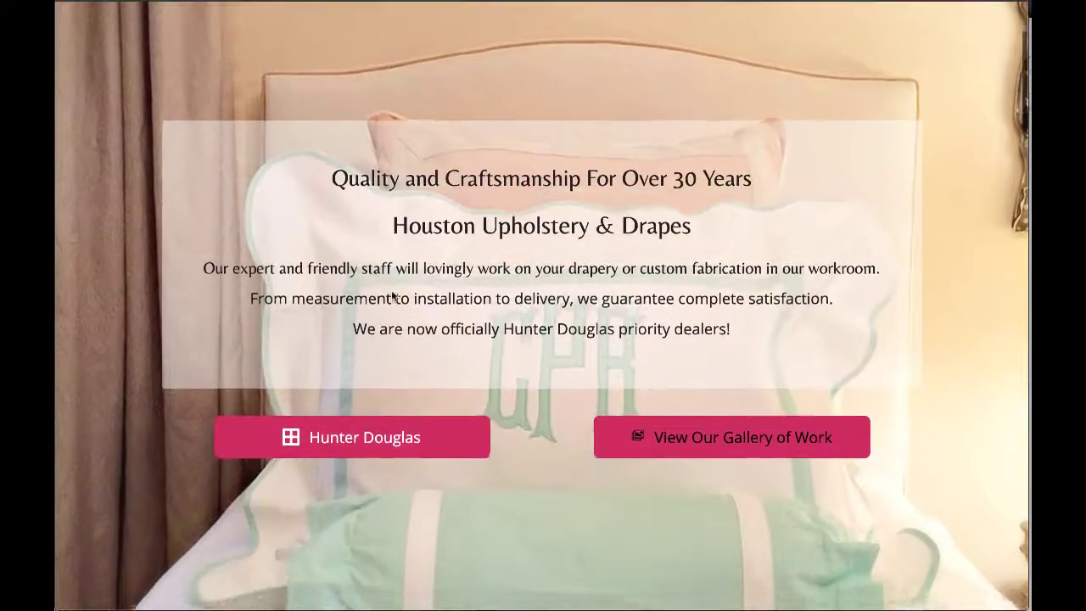
{"action": "scroll", "coordinate": [392, 295], "scroll_direction": "down", "scroll_amount": 3}
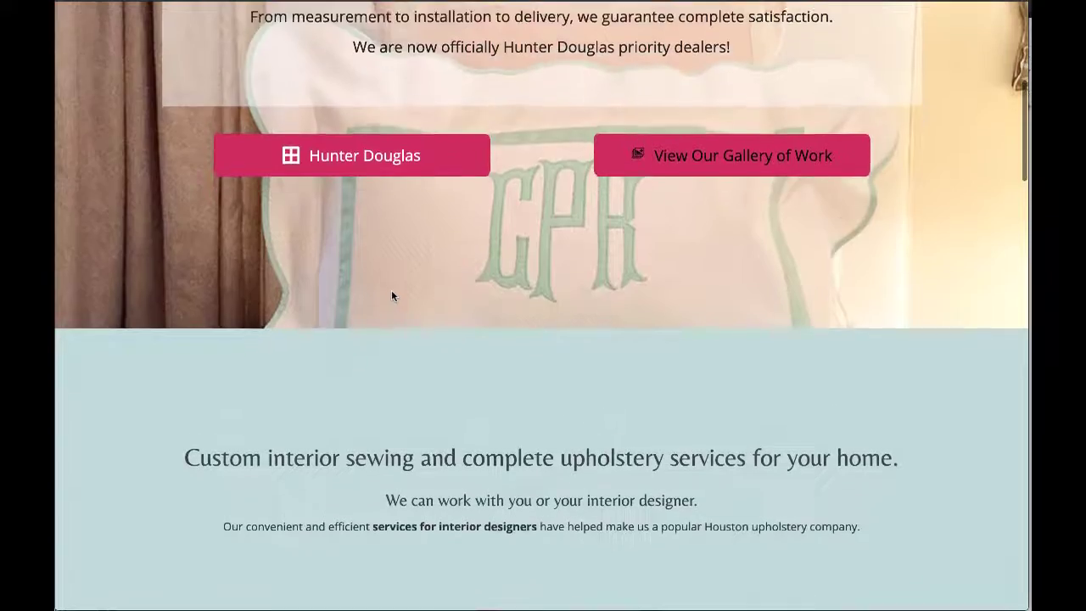
{"action": "scroll", "coordinate": [392, 296], "scroll_direction": "down", "scroll_amount": 5}
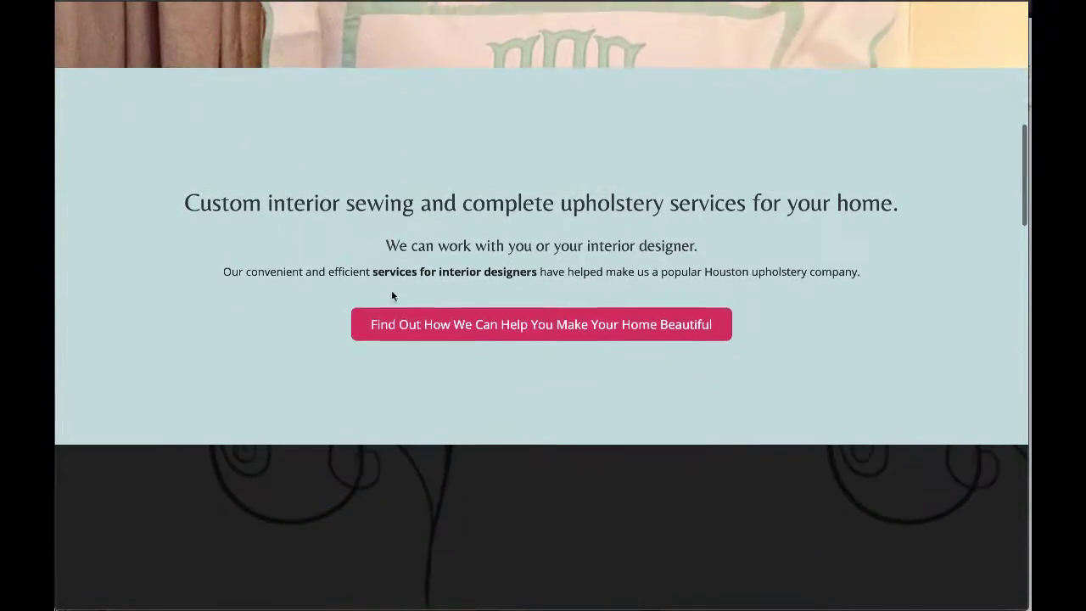